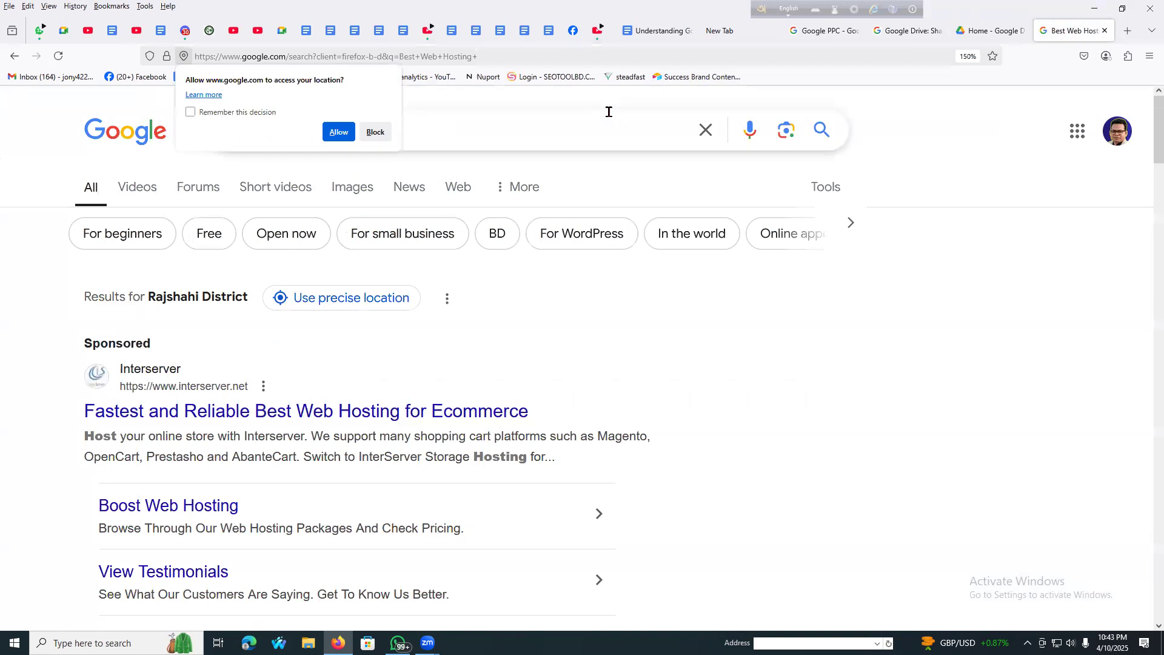
# Highlight the 'Sponsored' label on the Interserver ad twice, clearing the selection each time.
pyautogui.scroll(-3, 72, 337)
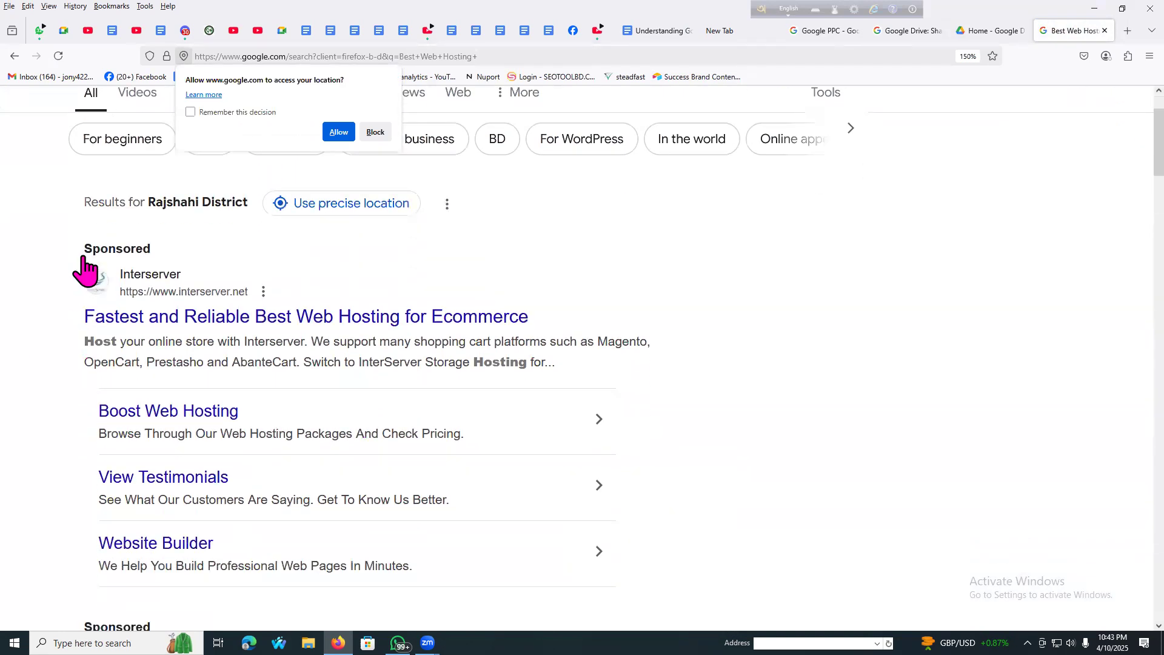
pyautogui.moveTo(83, 255); pyautogui.dragTo(156, 258)
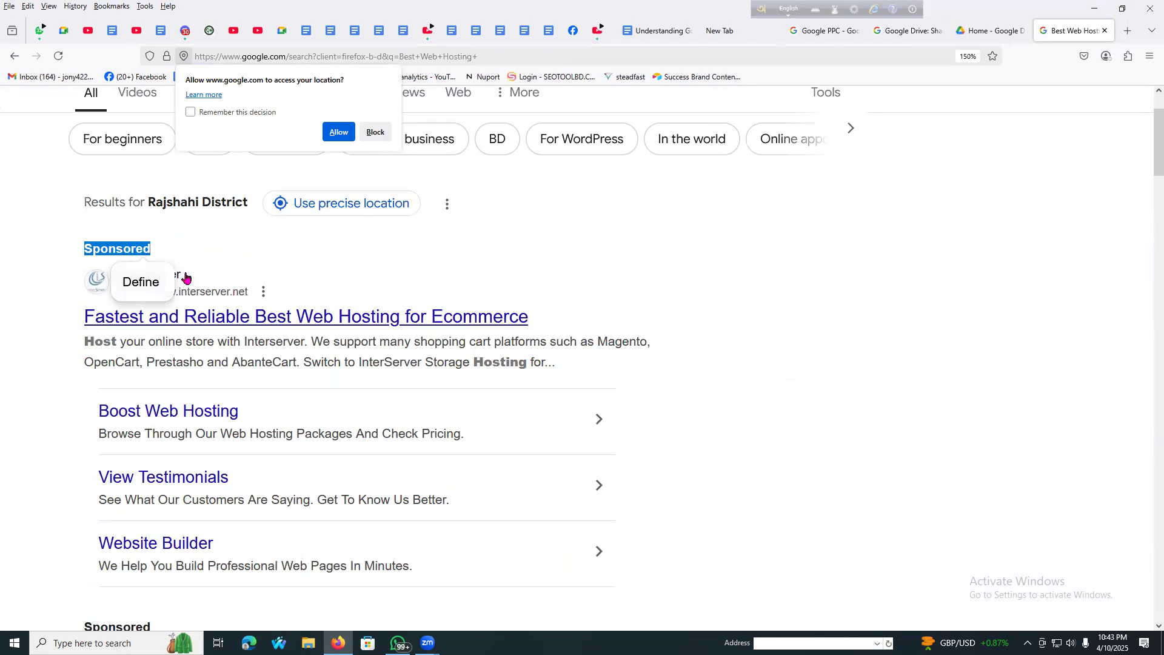
pyautogui.click(36, 279)
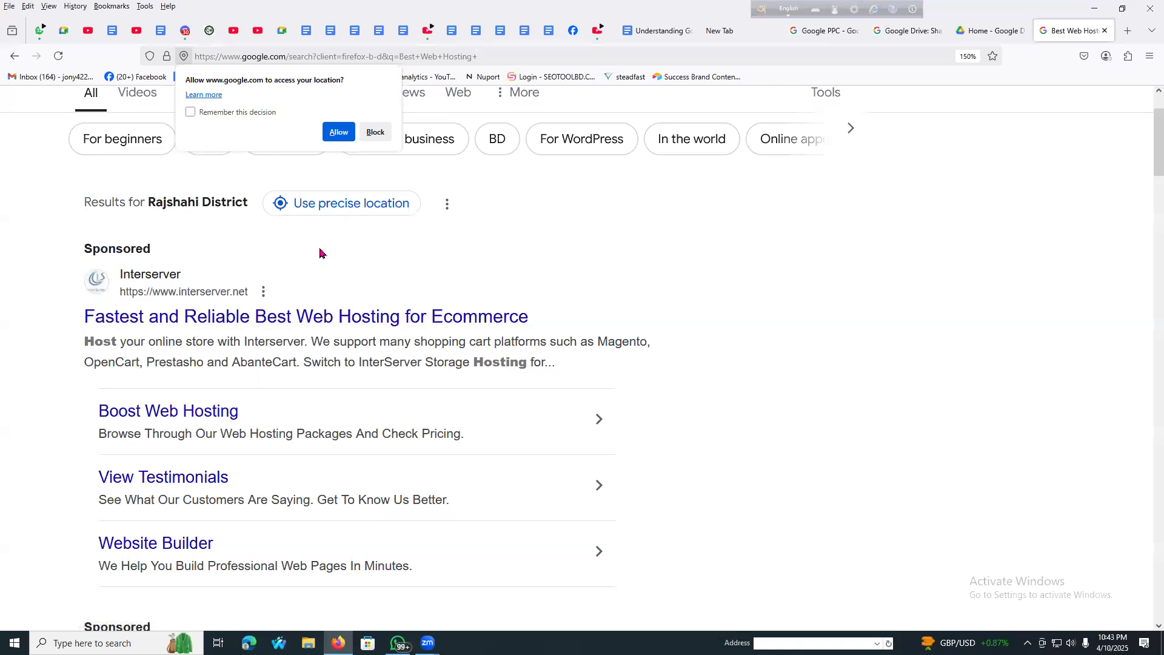
pyautogui.moveTo(70, 252); pyautogui.dragTo(176, 253)
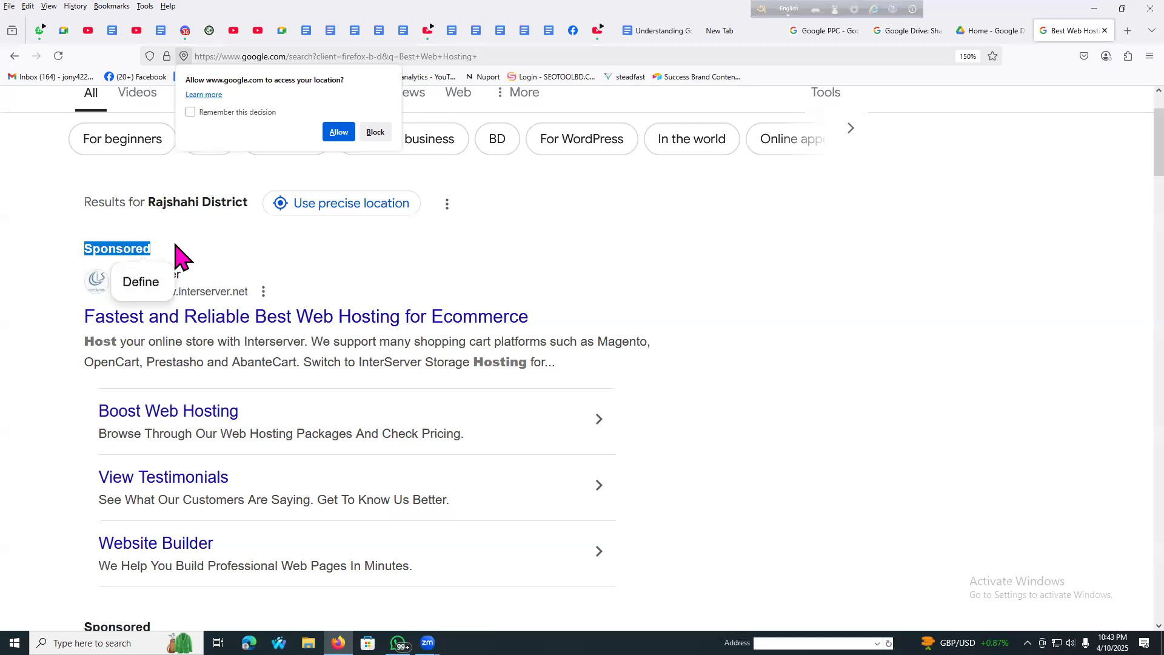
pyautogui.click(175, 250)
pyautogui.scroll(-2, 151, 270)
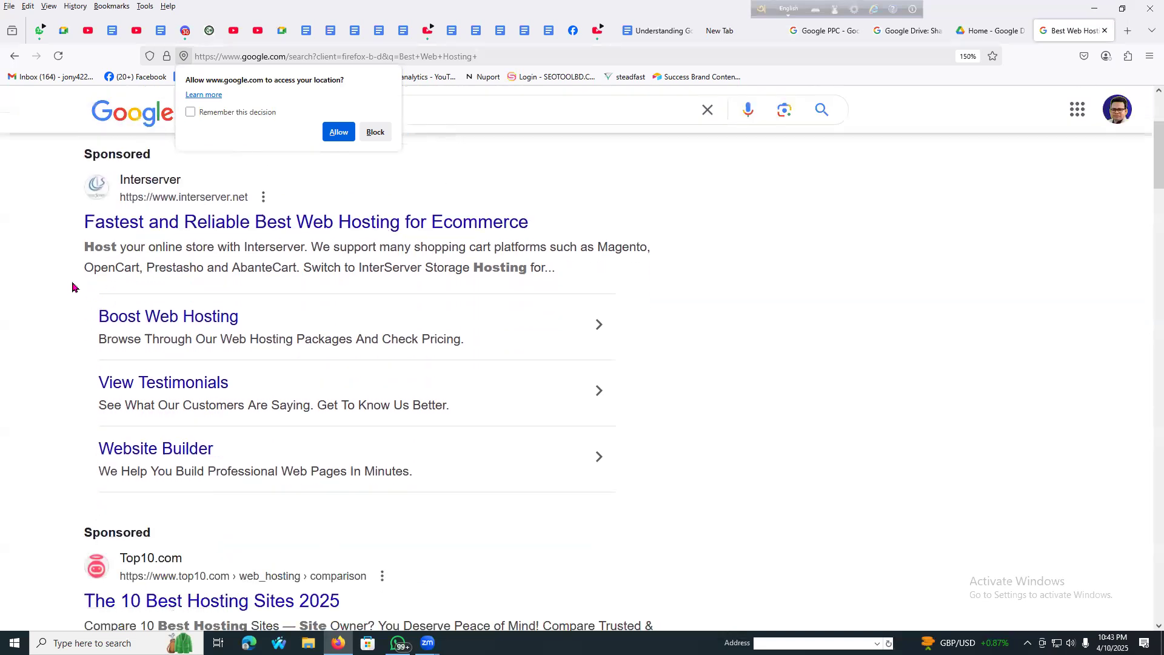
pyautogui.scroll(4, 70, 287)
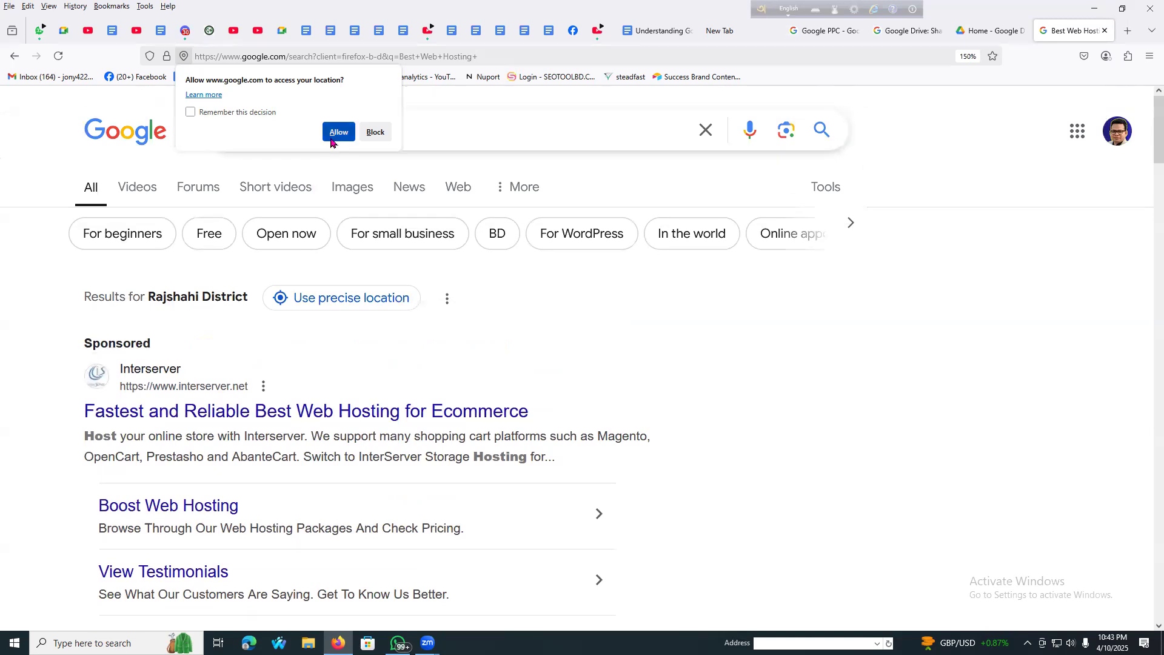
# Allow the search page to use your location and look over the Dhaka-localized ads.
pyautogui.click(333, 136)
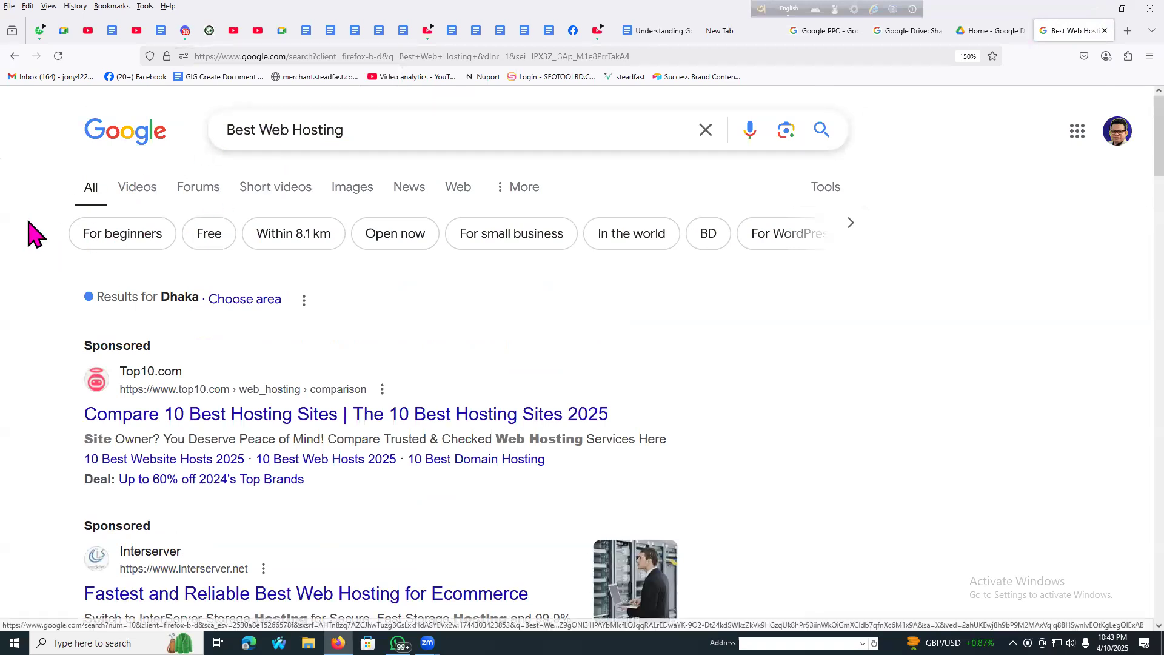
pyautogui.scroll(-2, 105, 351)
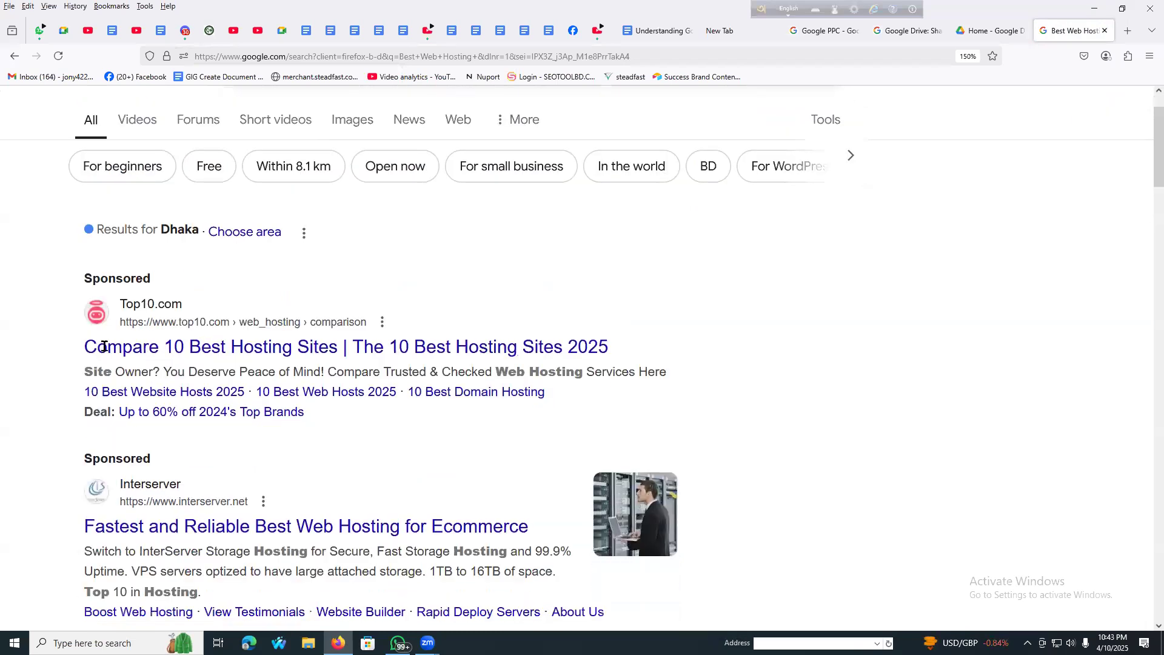
pyautogui.scroll(-4, 200, 331)
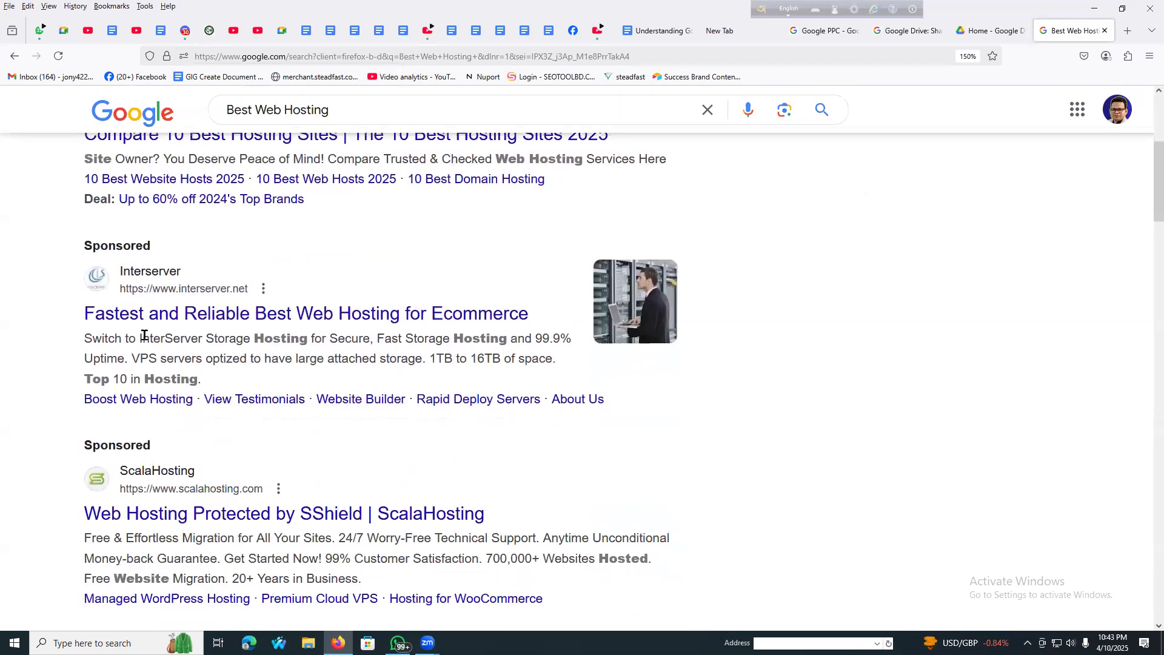
pyautogui.scroll(-4, 161, 454)
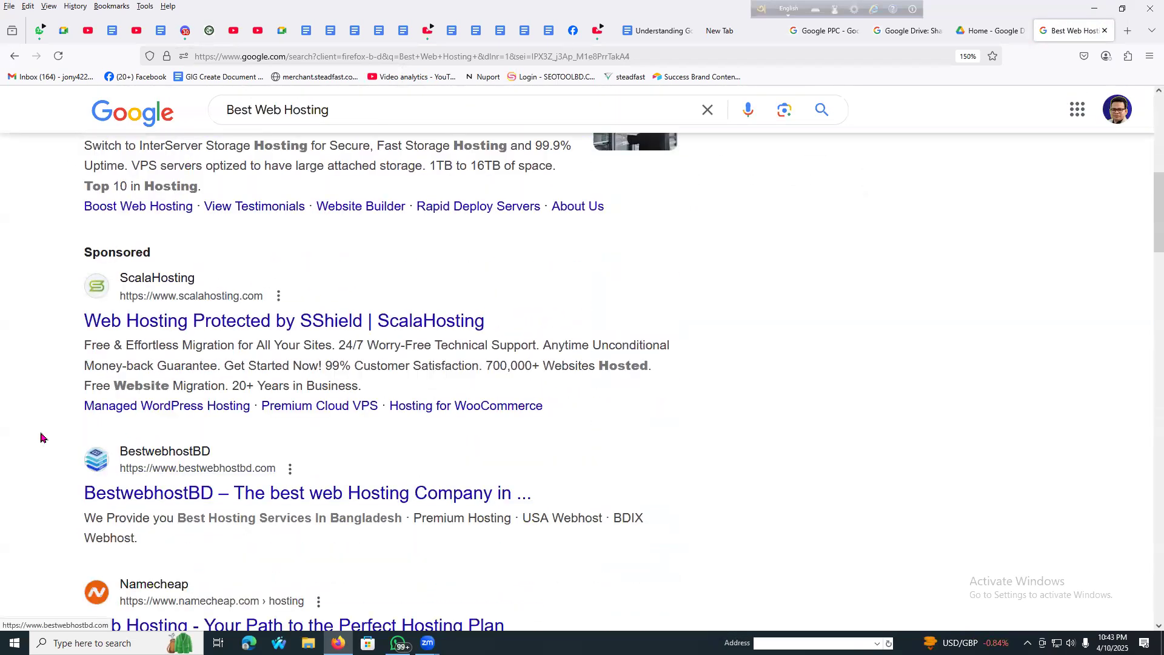
pyautogui.scroll(-6, 129, 413)
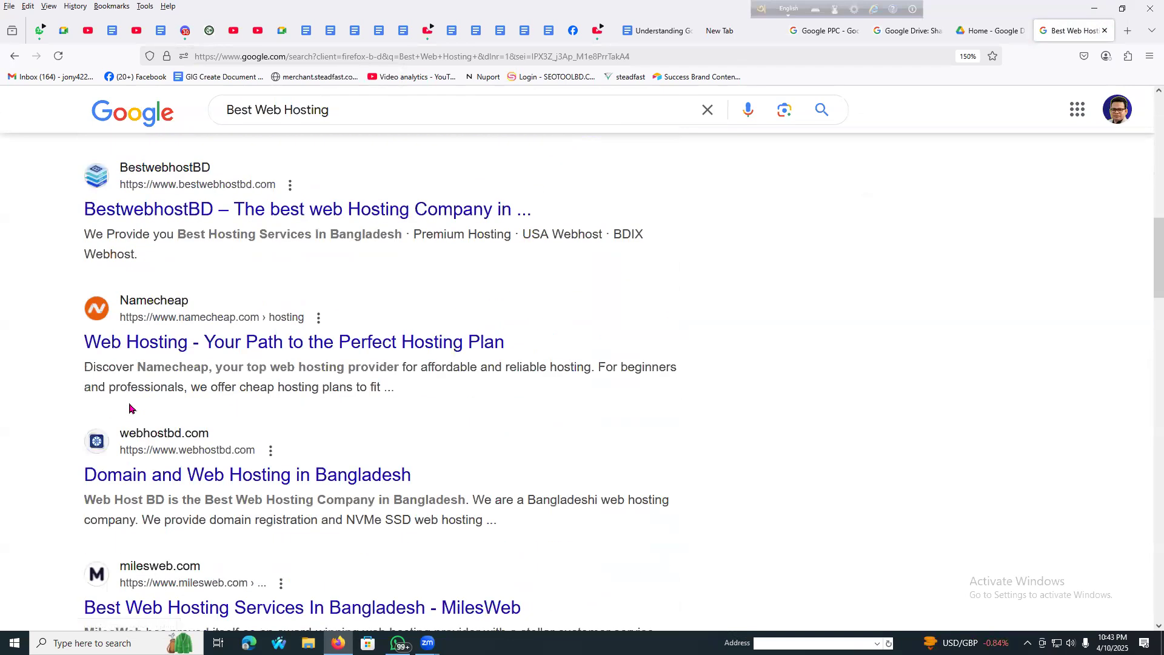
pyautogui.scroll(4, 109, 393)
pyautogui.scroll(-2, 89, 395)
pyautogui.scroll(2, 86, 287)
pyautogui.scroll(10, 86, 287)
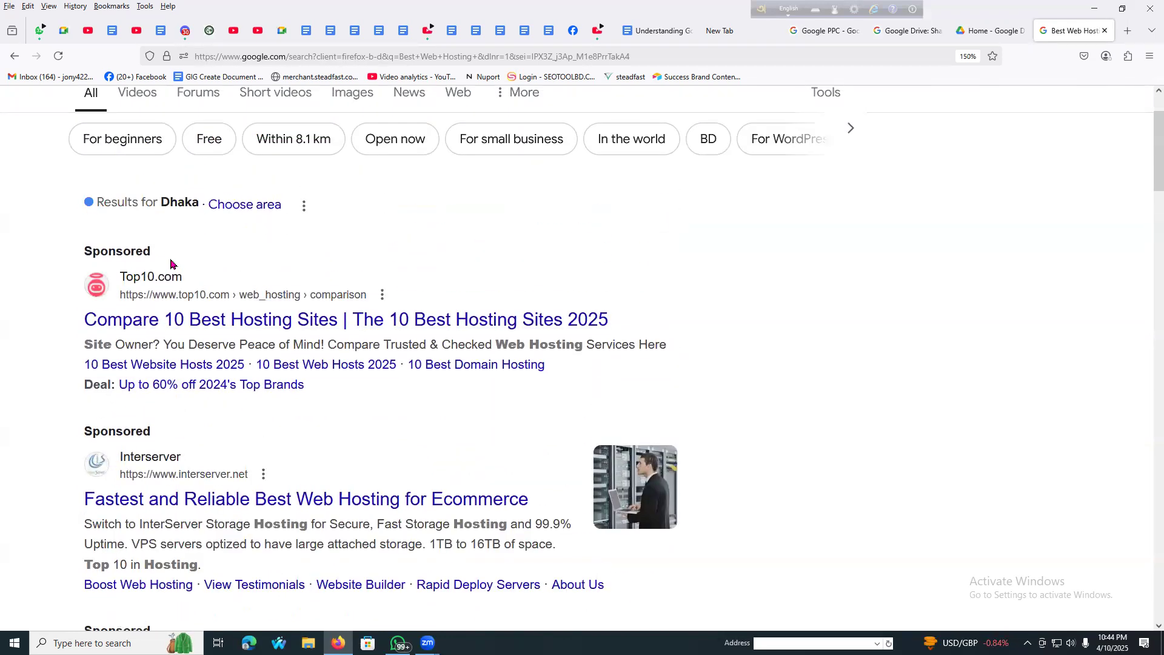
# Scroll past the organic hosting listings and Videos, then back up to the top ads.
pyautogui.scroll(-10, 155, 301)
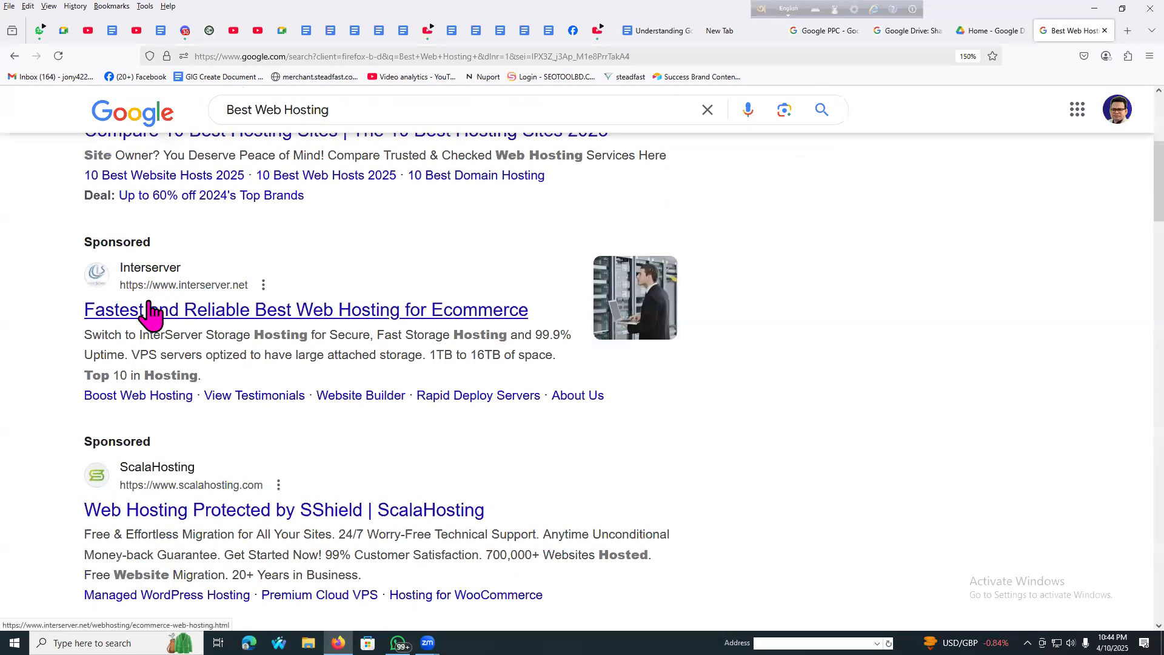
pyautogui.scroll(-4, 149, 310)
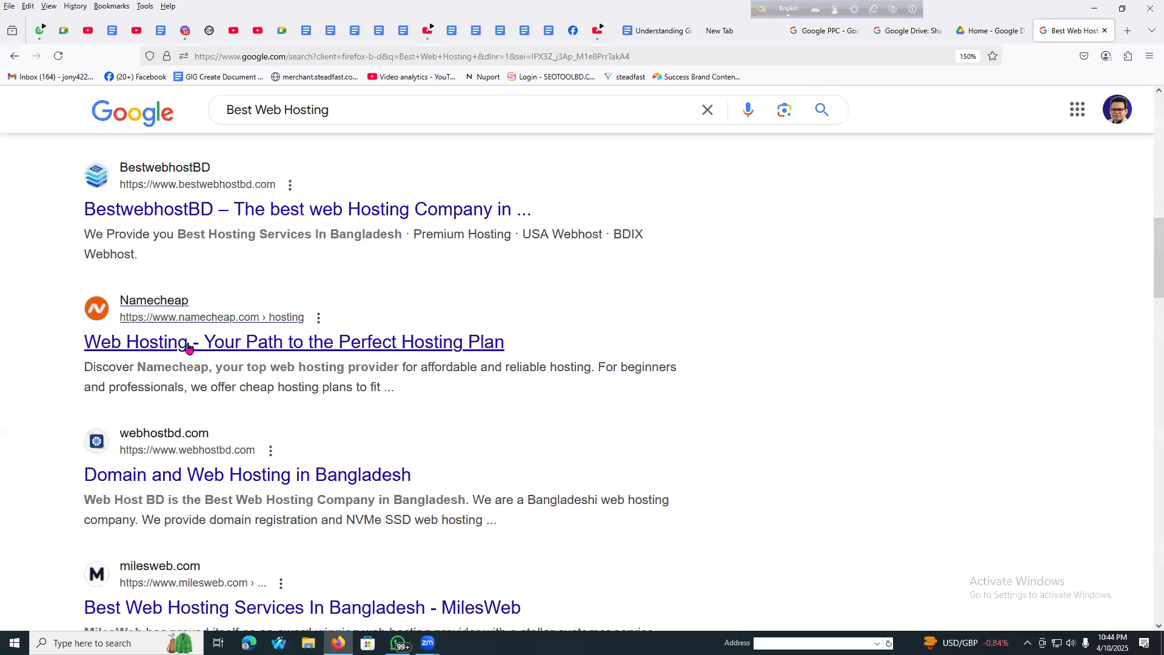
pyautogui.scroll(-3, 112, 369)
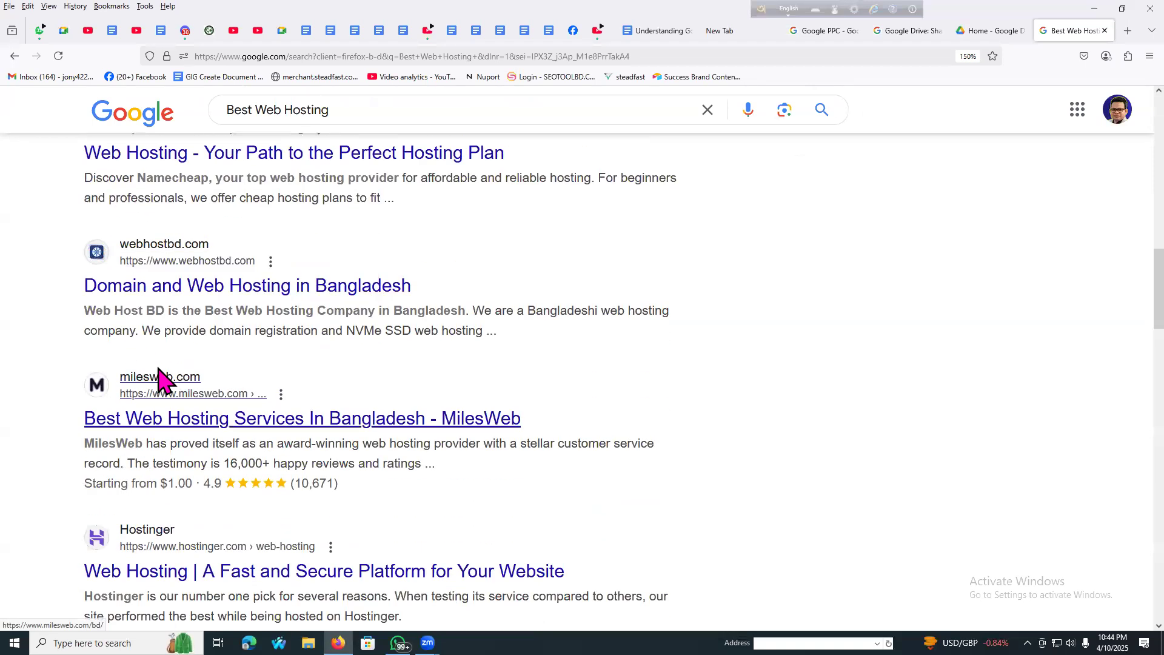
pyautogui.scroll(-2, 86, 346)
pyautogui.scroll(-9, 123, 359)
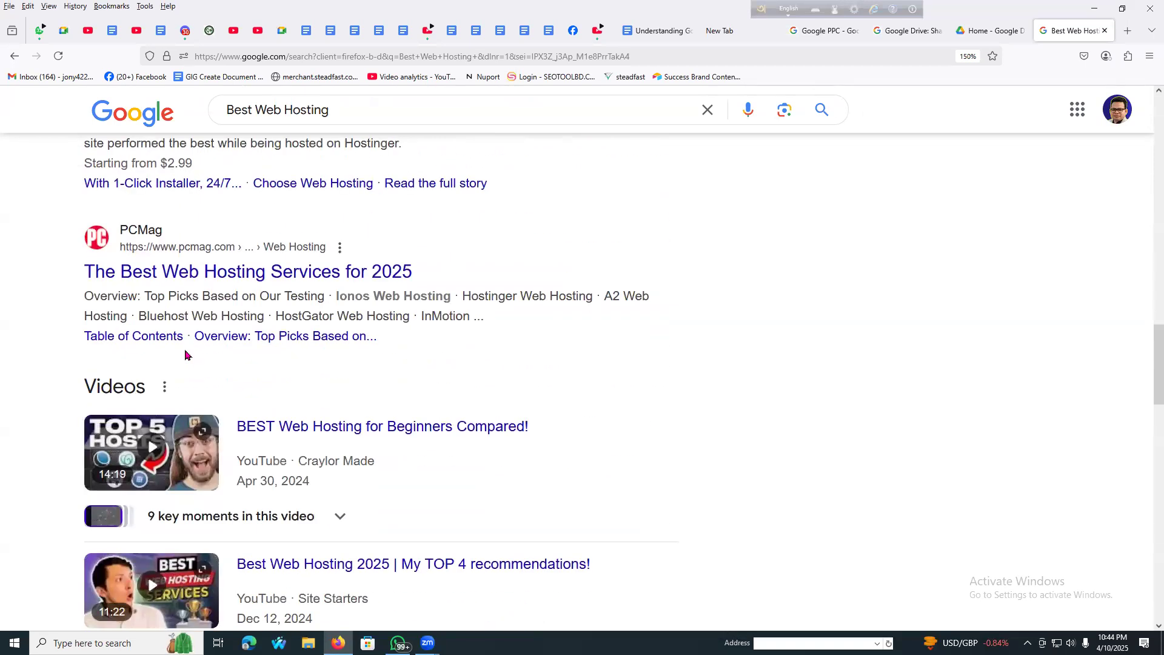
pyautogui.scroll(-2, 175, 361)
pyautogui.scroll(12, 174, 355)
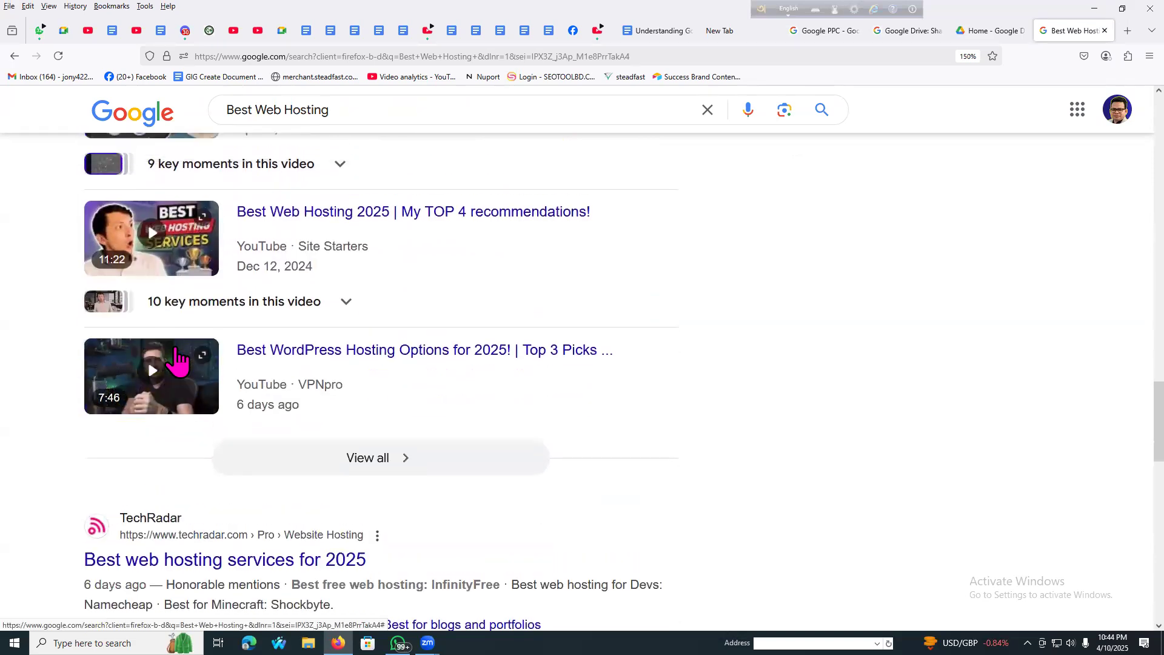
pyautogui.scroll(8, 174, 346)
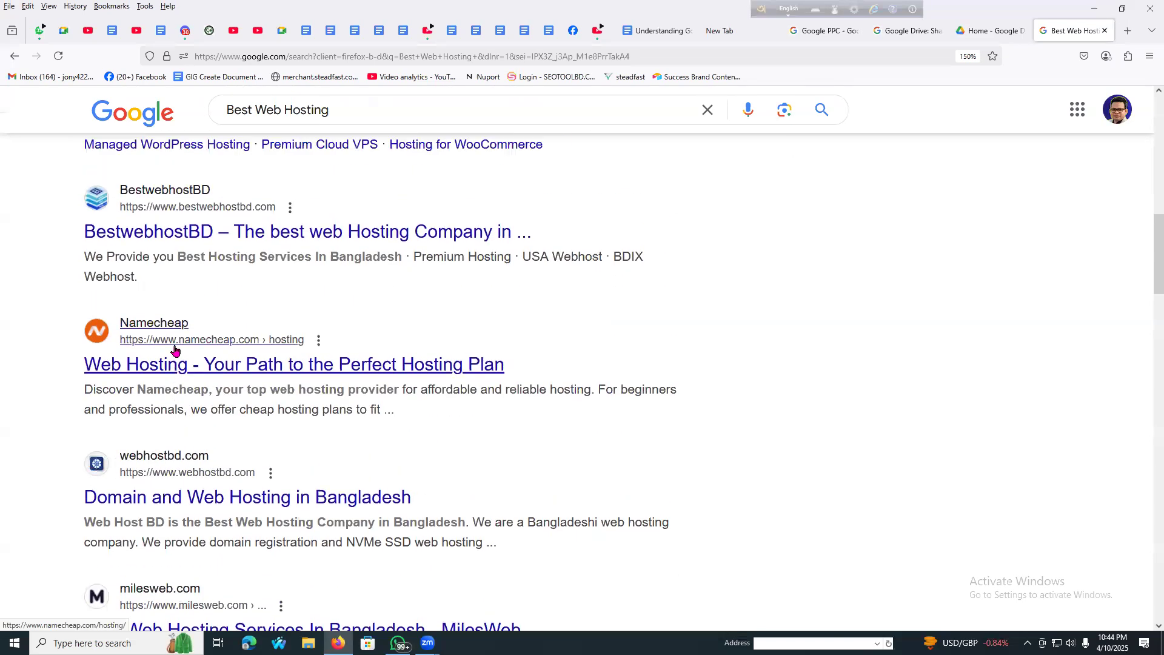
pyautogui.scroll(5, 174, 345)
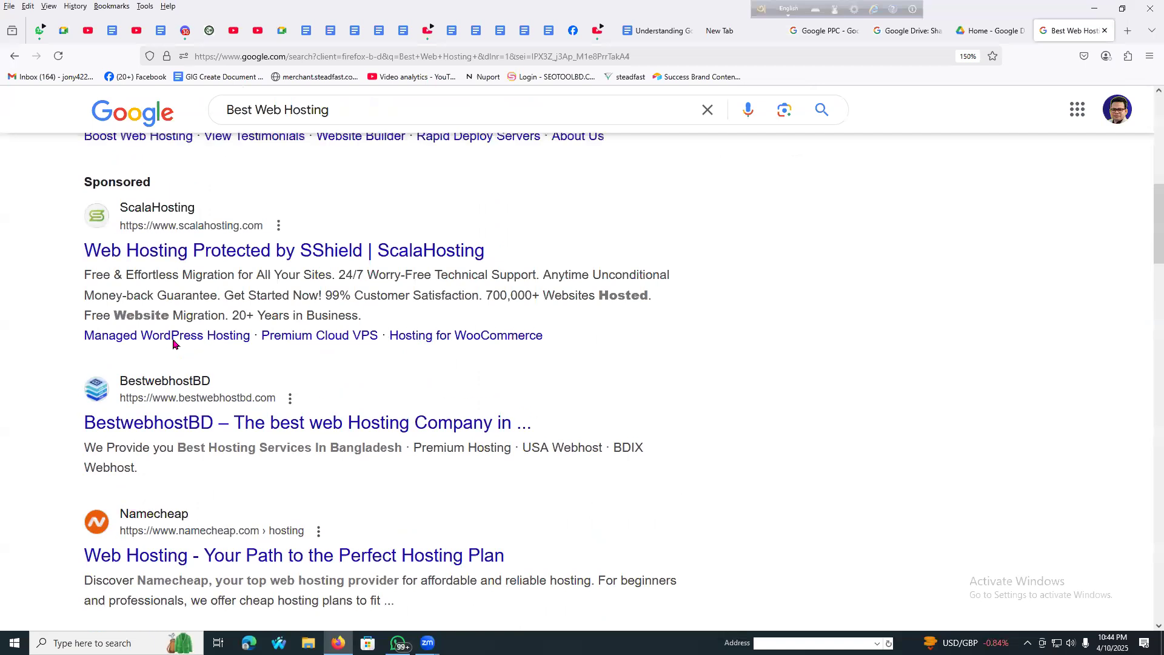
pyautogui.scroll(3, 173, 340)
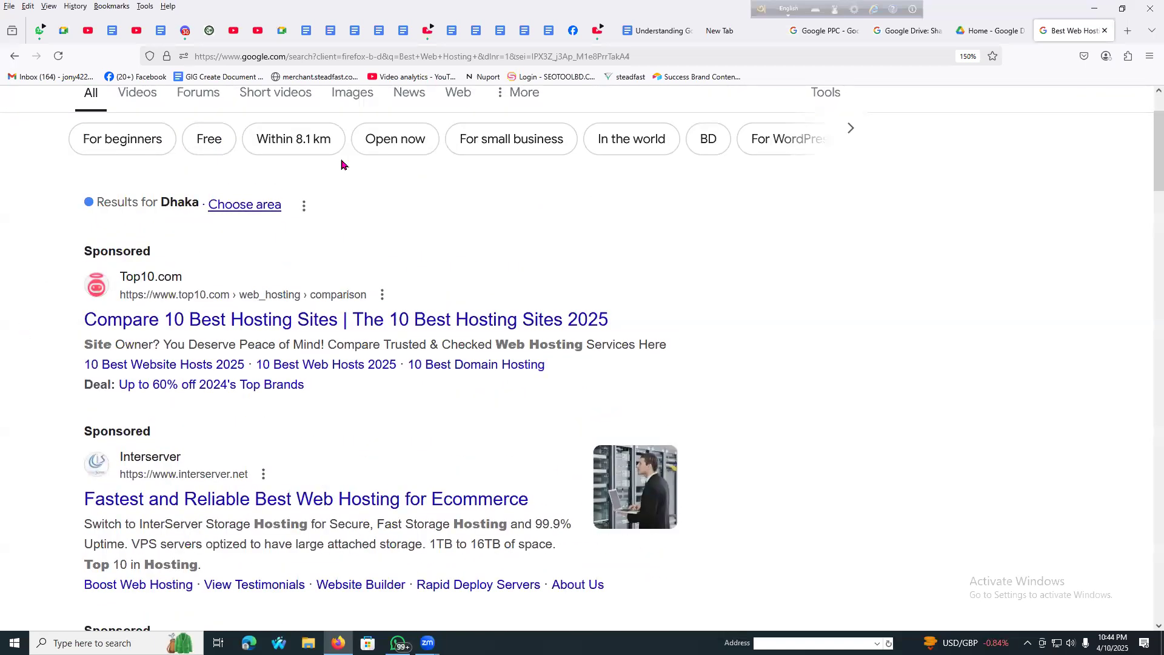
pyautogui.scroll(2, 109, 267)
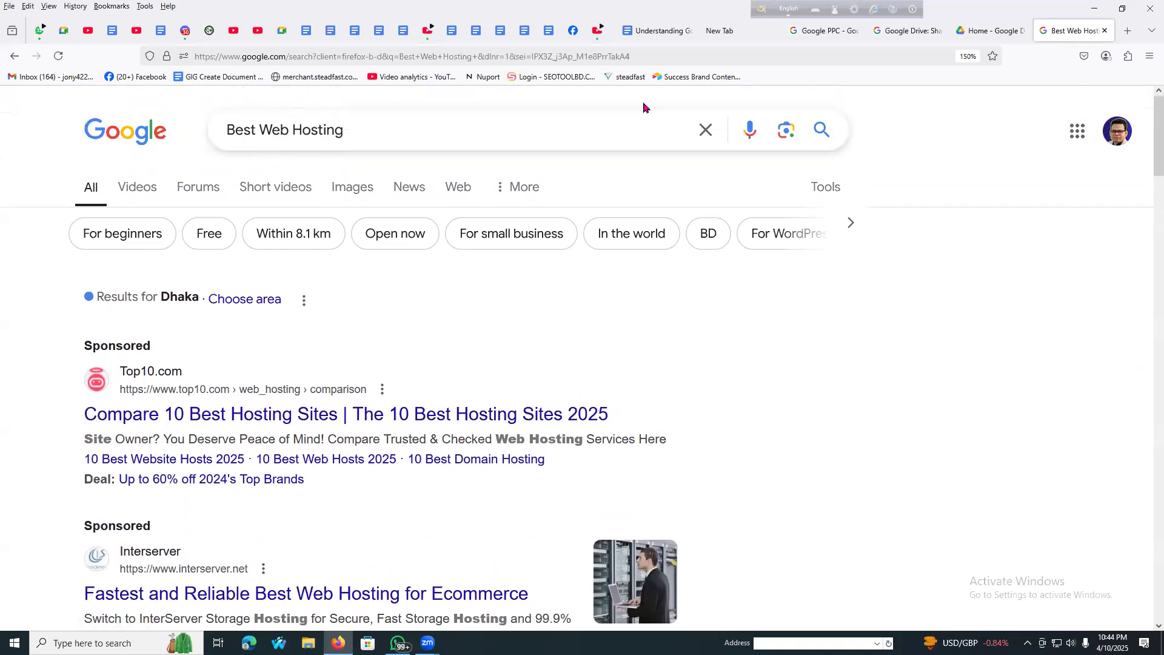
pyautogui.scroll(-4, 111, 296)
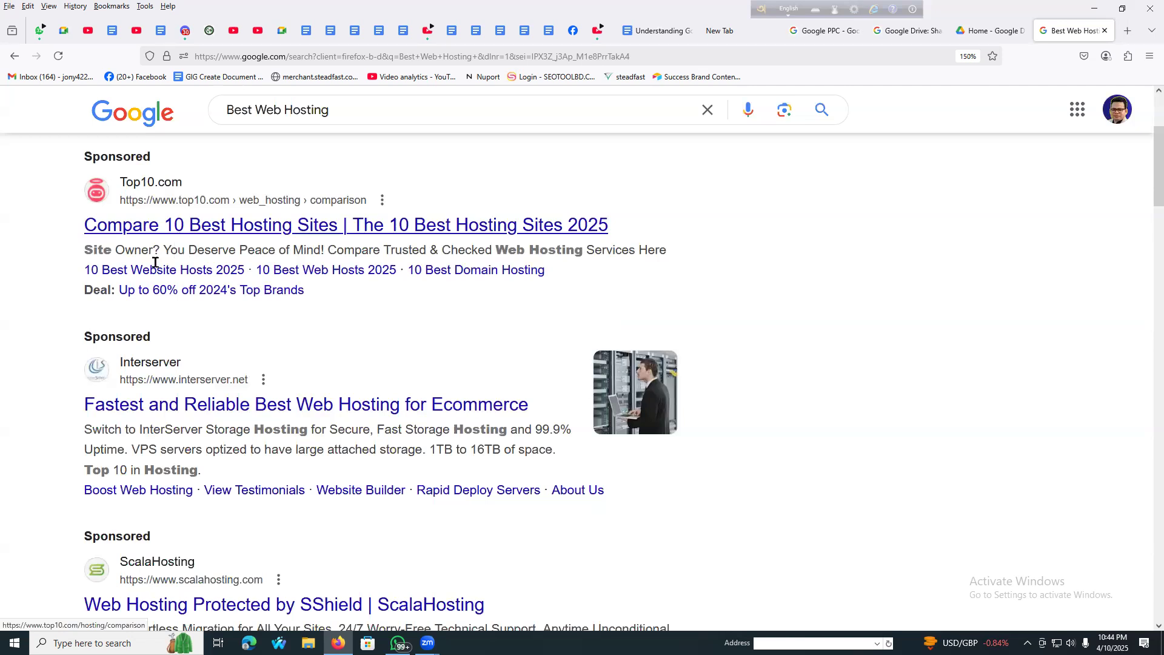
pyautogui.scroll(-4, 182, 382)
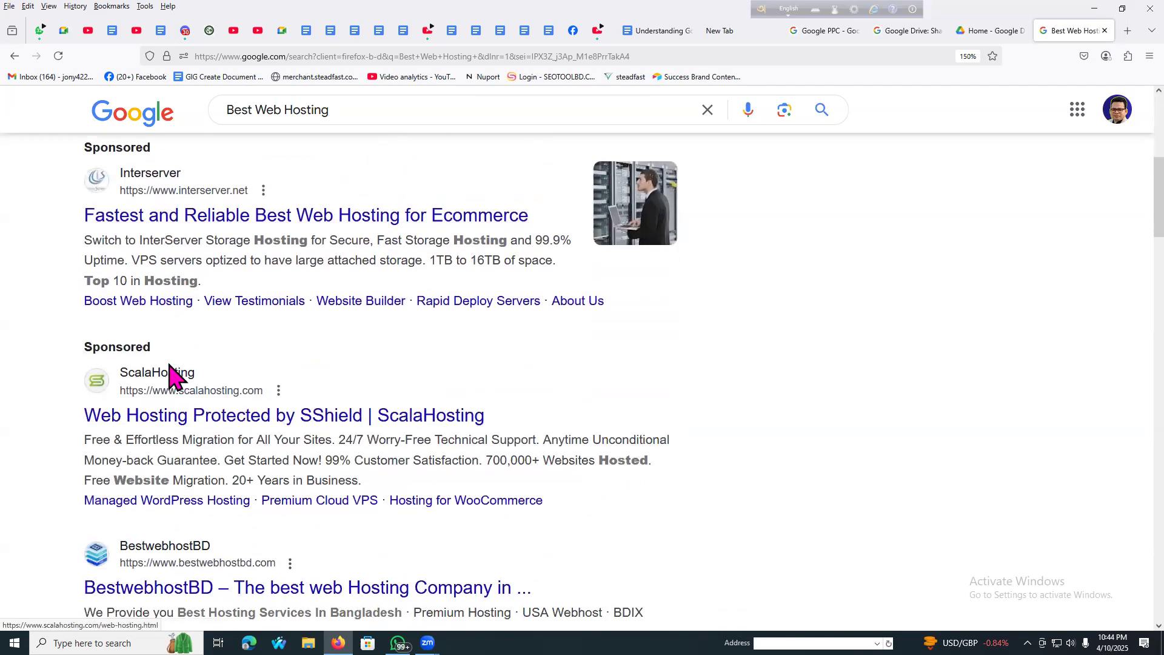
pyautogui.scroll(-9, 176, 369)
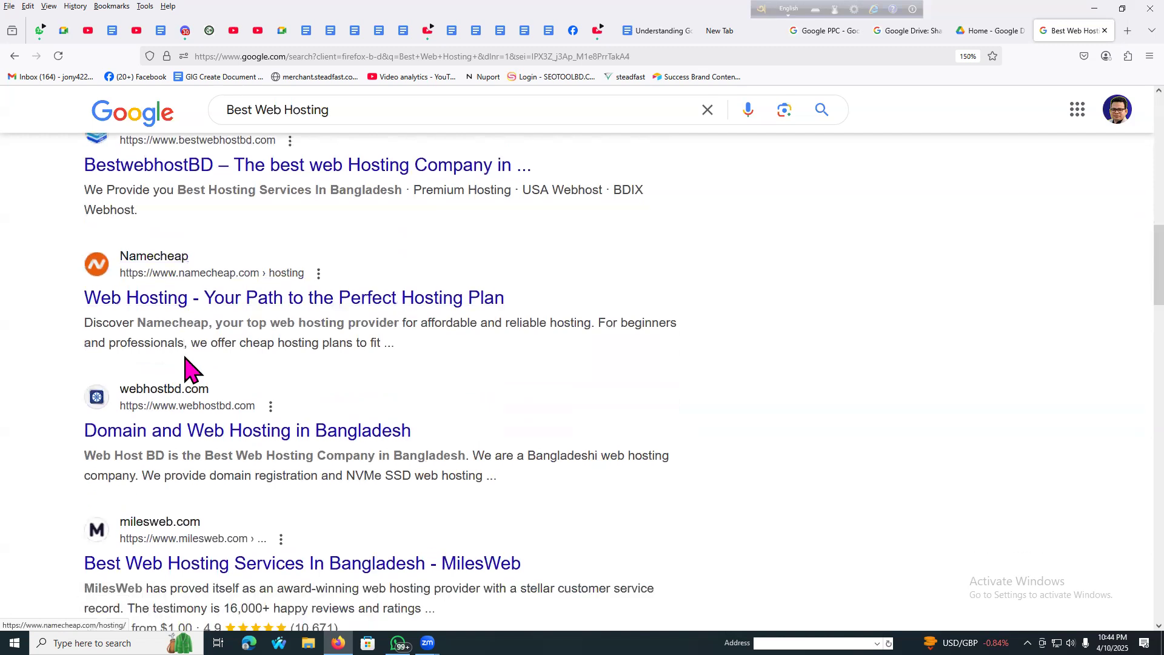
pyautogui.scroll(-1, 191, 367)
pyautogui.scroll(10, 188, 364)
pyautogui.scroll(5, 185, 364)
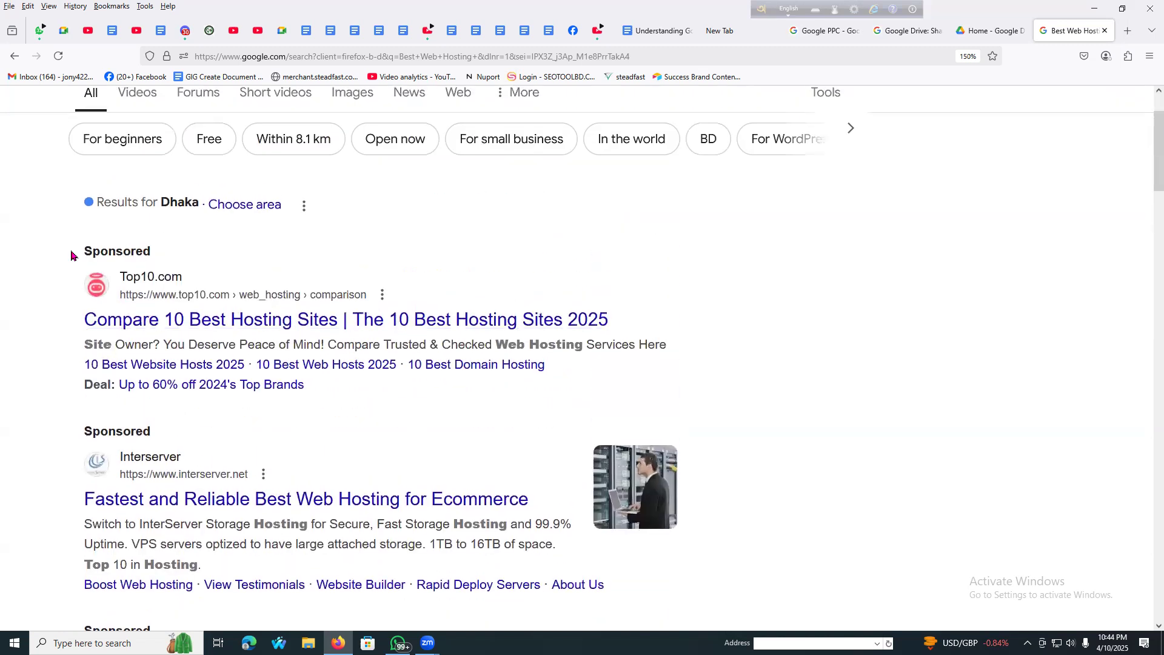
pyautogui.moveTo(125, 248); pyautogui.dragTo(185, 253)
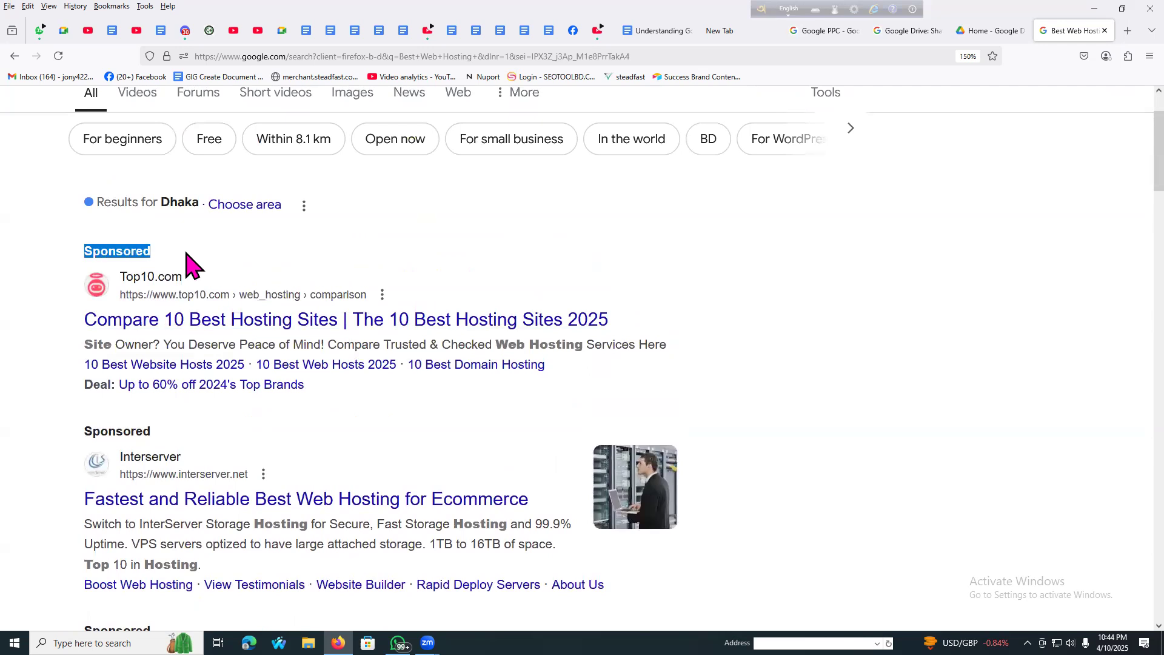
pyautogui.click(84, 253)
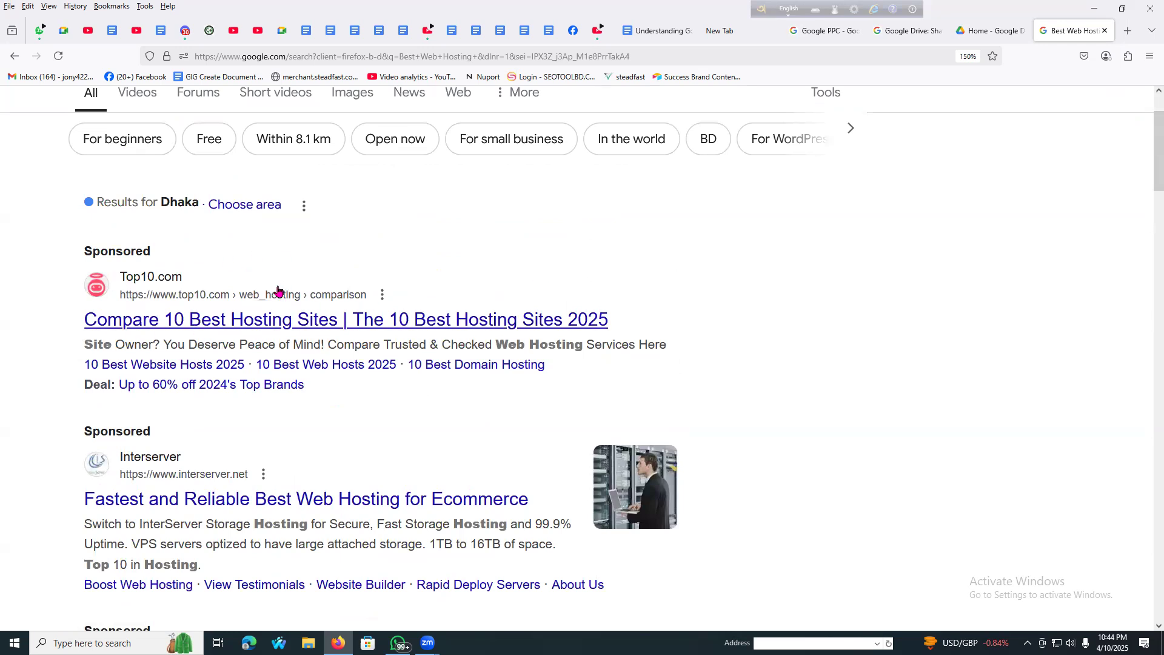
pyautogui.scroll(2, 151, 320)
pyautogui.moveTo(228, 129); pyautogui.dragTo(366, 127)
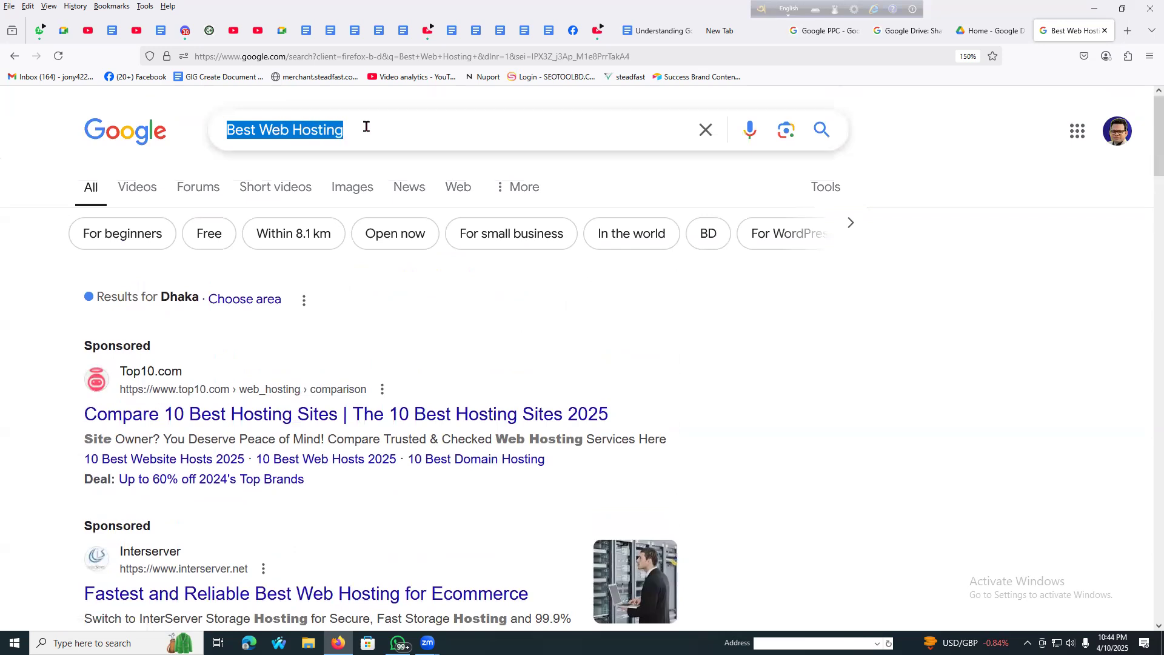
pyautogui.click(13, 165)
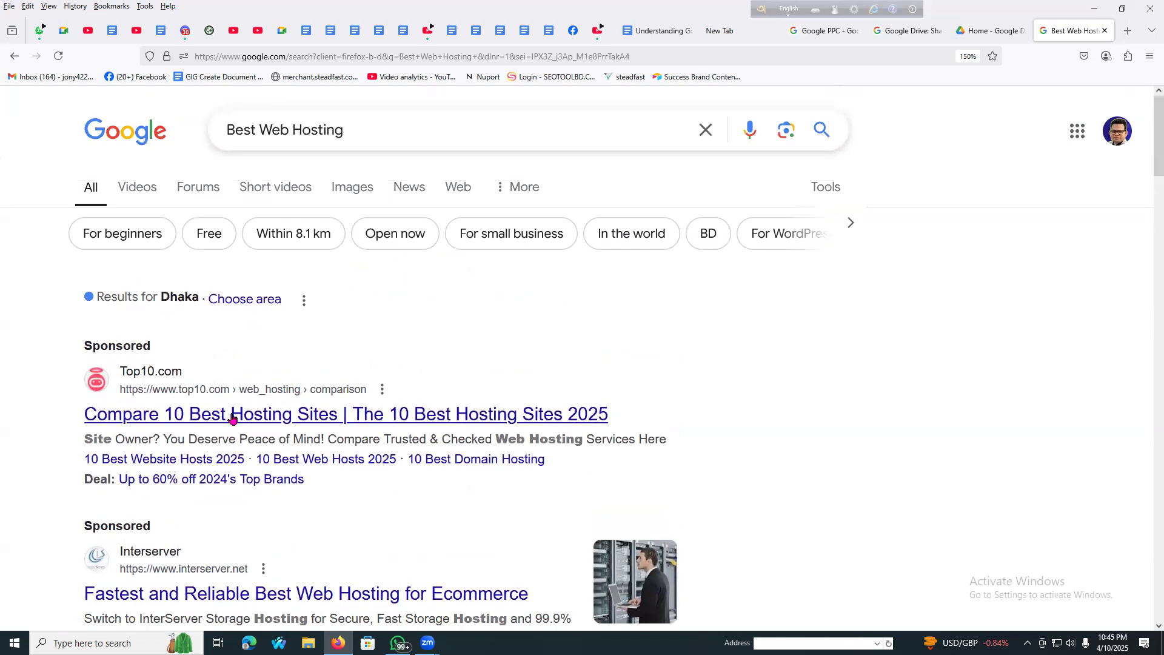
pyautogui.moveTo(344, 131); pyautogui.dragTo(201, 129)
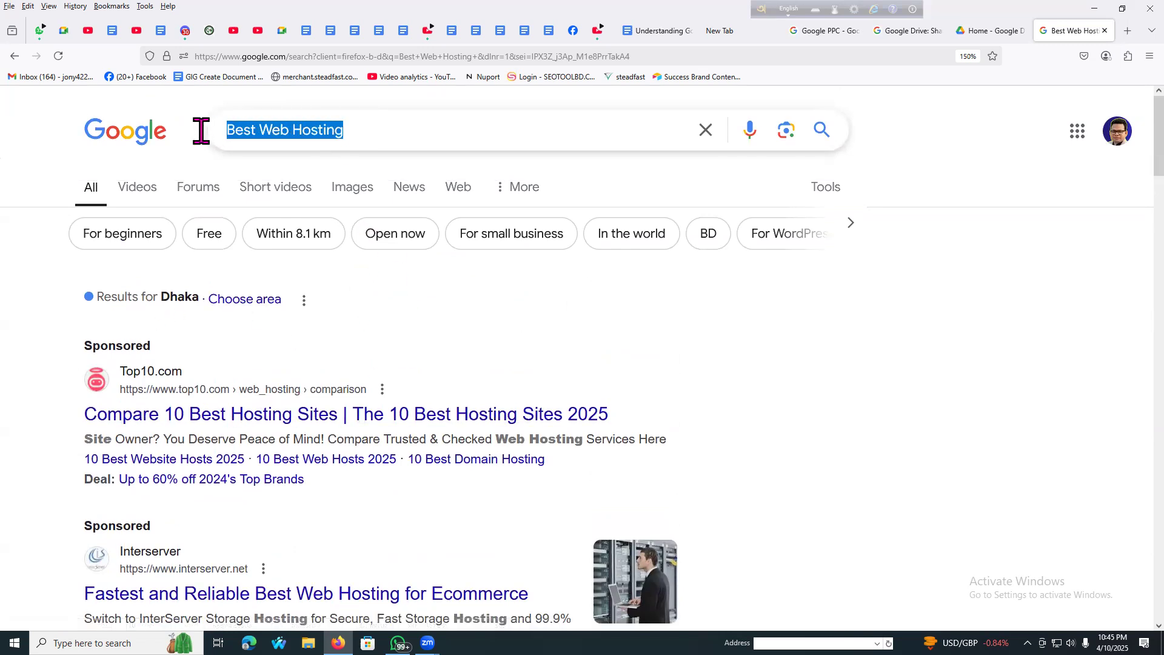
pyautogui.click(1, 284)
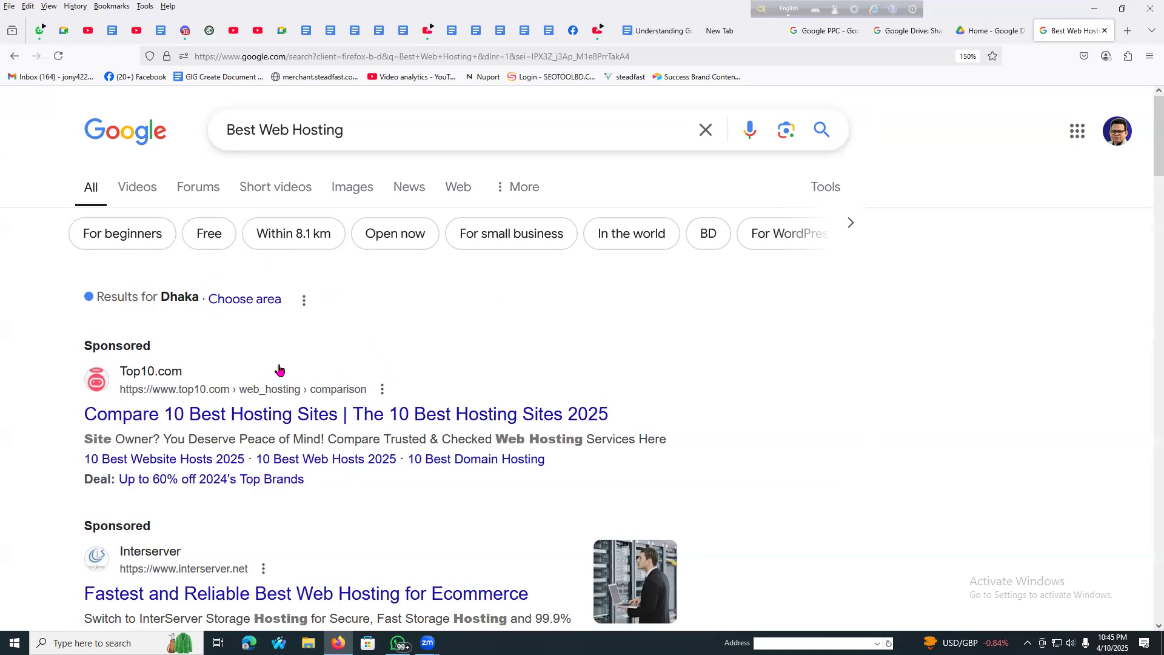
# Open Top10.com's 'Compare 10 Best Hosting Sites' ad in a new background tab.
pyautogui.scroll(-3, 52, 415)
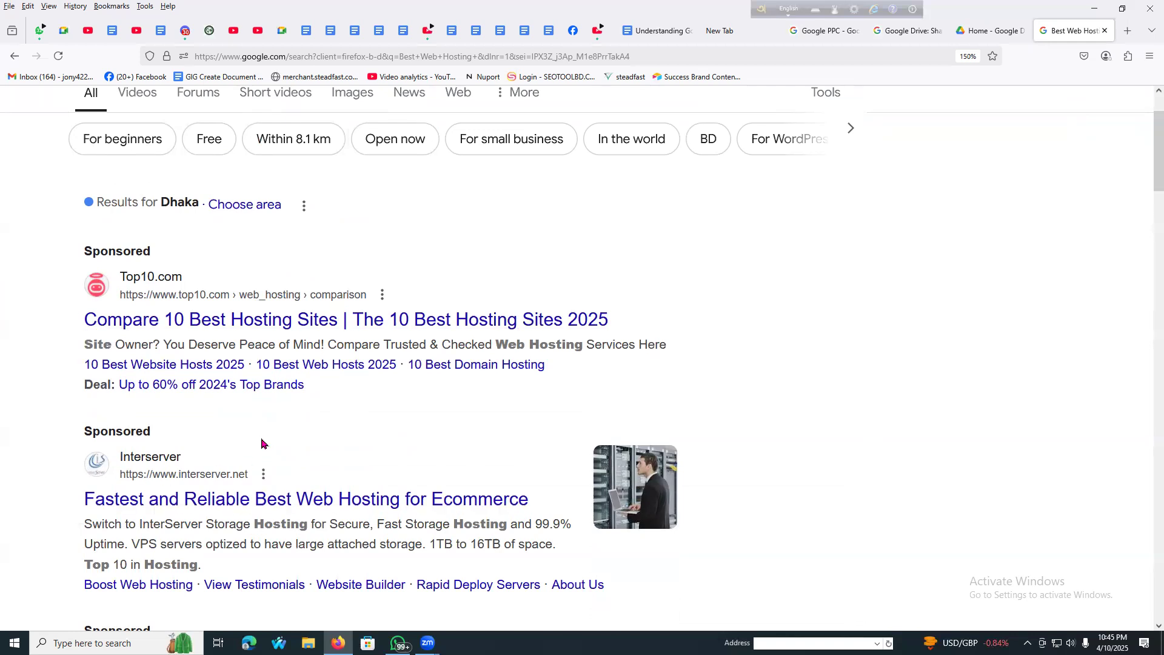
pyautogui.scroll(-2, 261, 444)
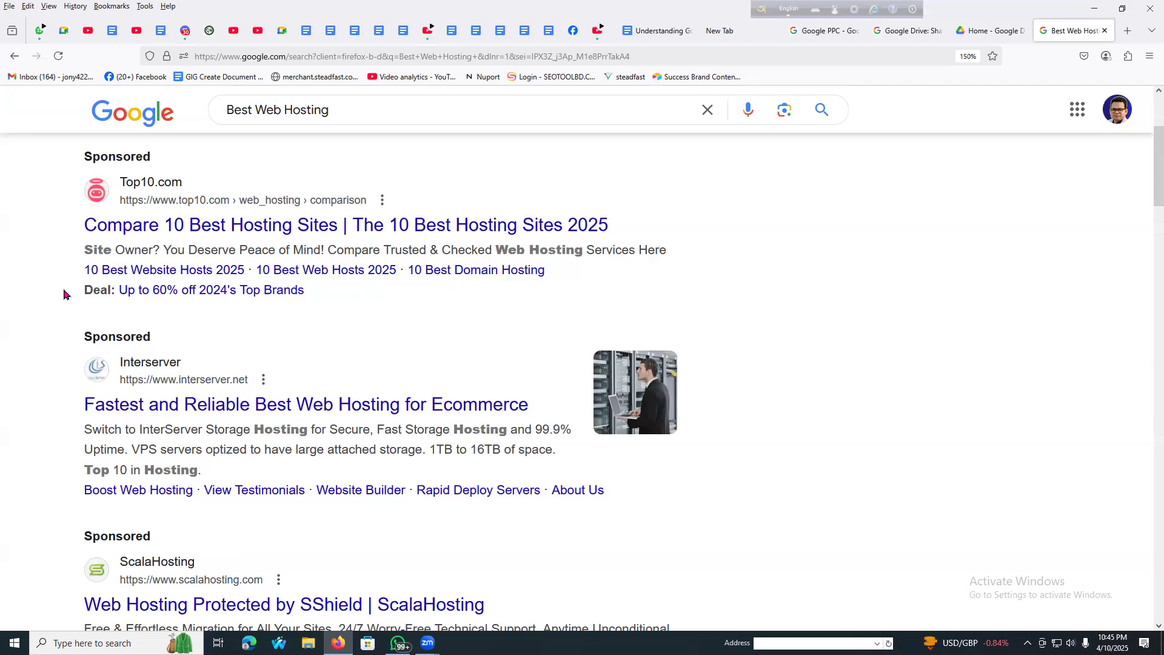
pyautogui.moveTo(70, 236); pyautogui.dragTo(636, 234)
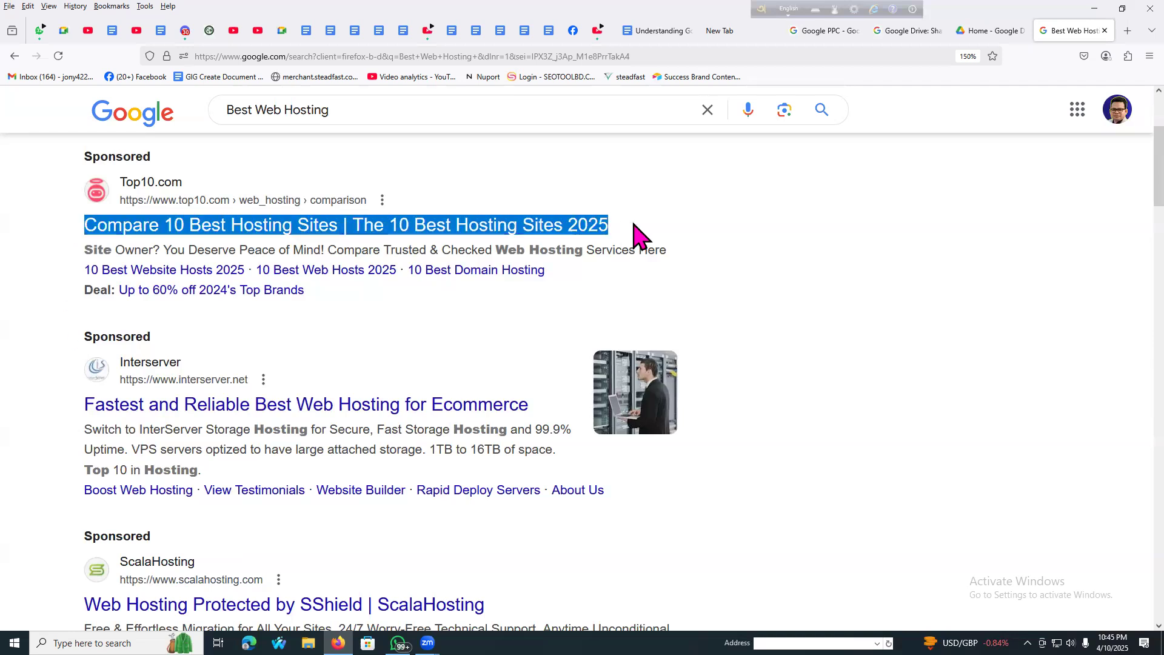
pyautogui.scroll(-15, 147, 381)
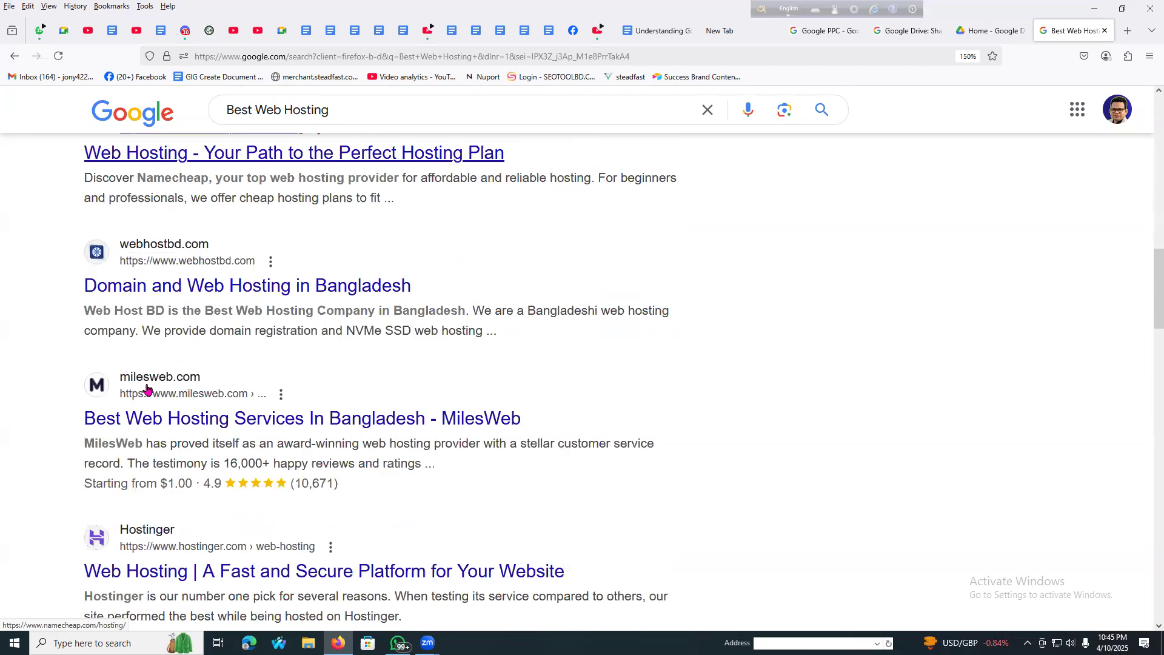
pyautogui.scroll(12, 146, 389)
pyautogui.scroll(4, 146, 388)
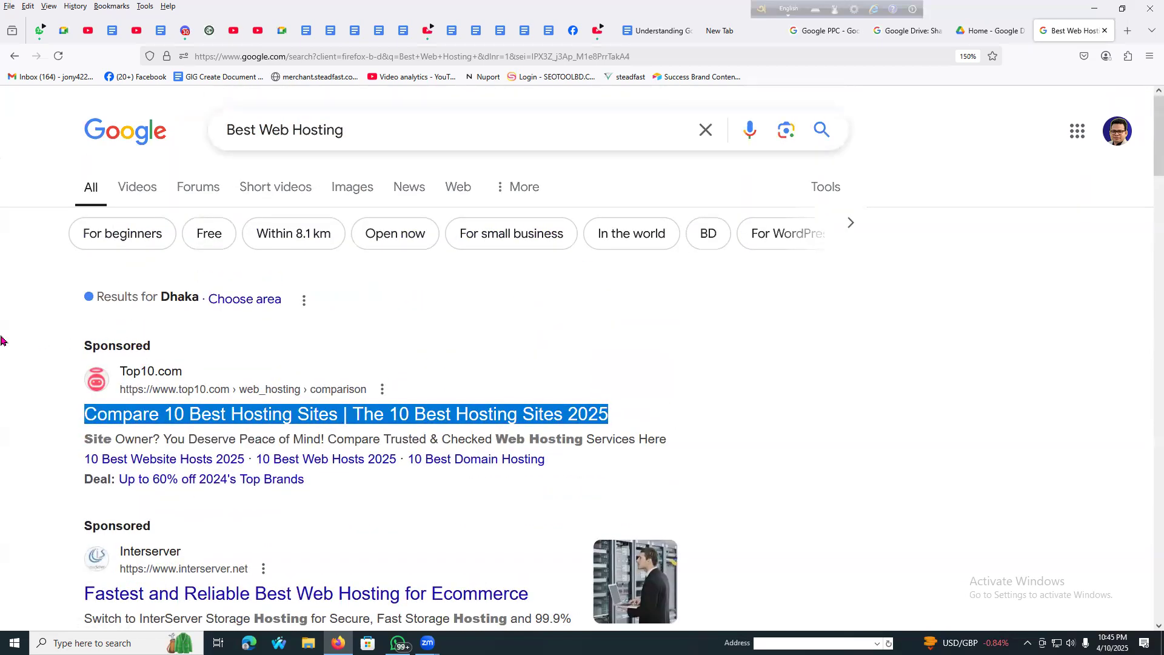
pyautogui.click(31, 380)
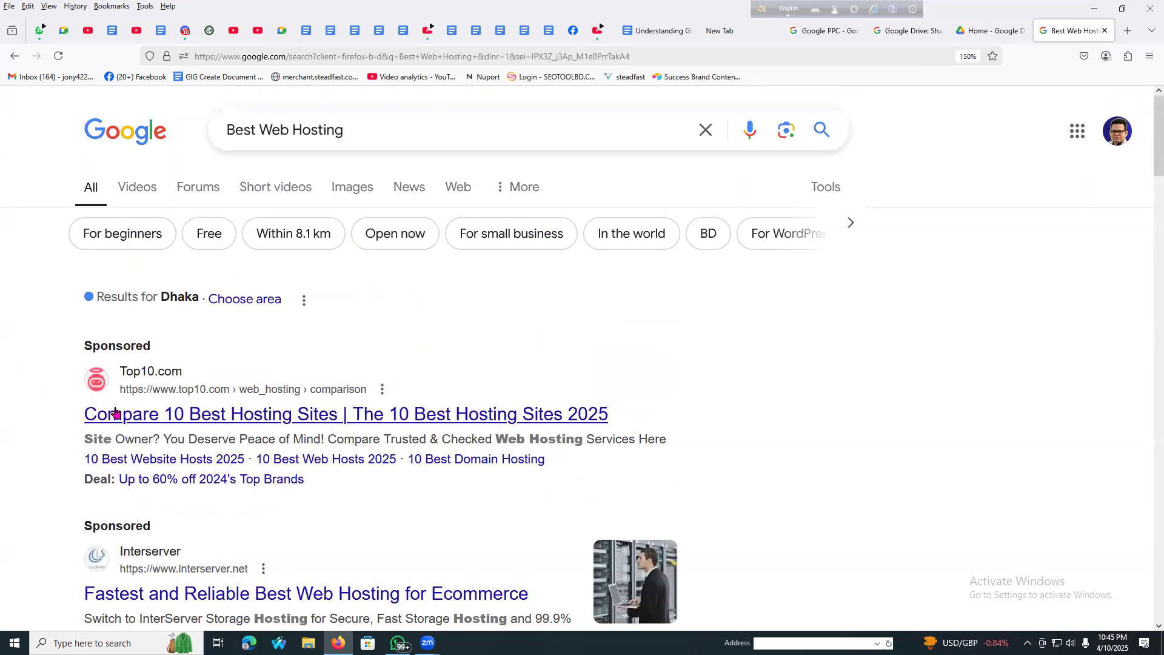
pyautogui.middleClick(170, 423)
# Browse Top10.com's hosting rankings and visit Hostinger's site from its listing card.
pyautogui.click(1070, 31)
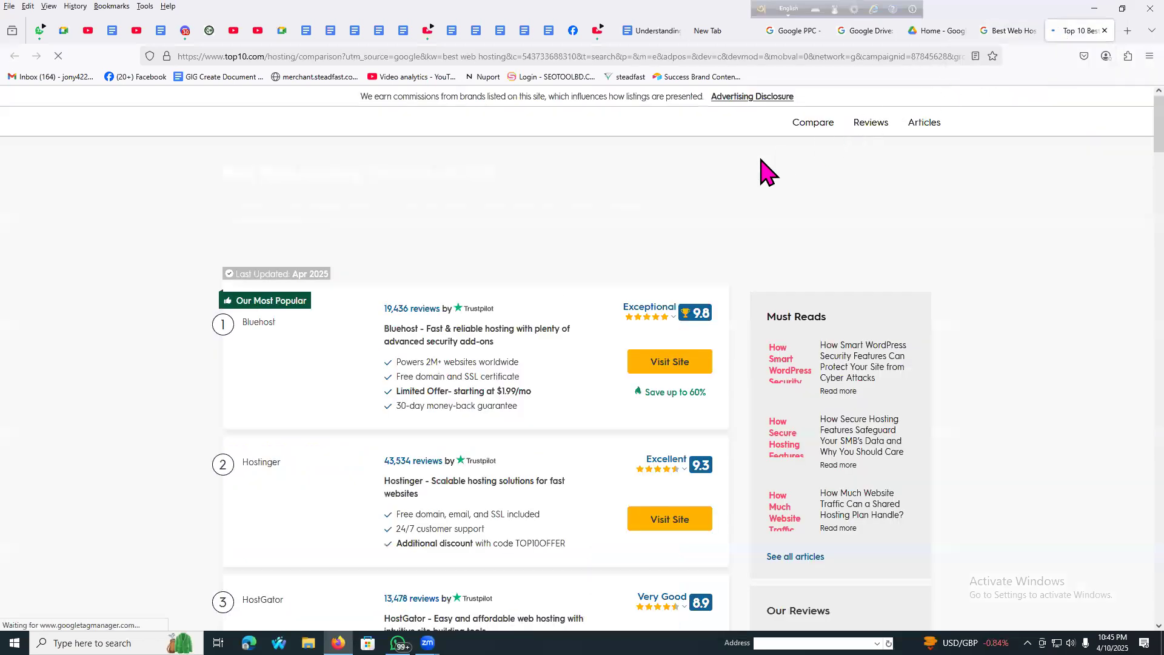
pyautogui.scroll(-1, 337, 270)
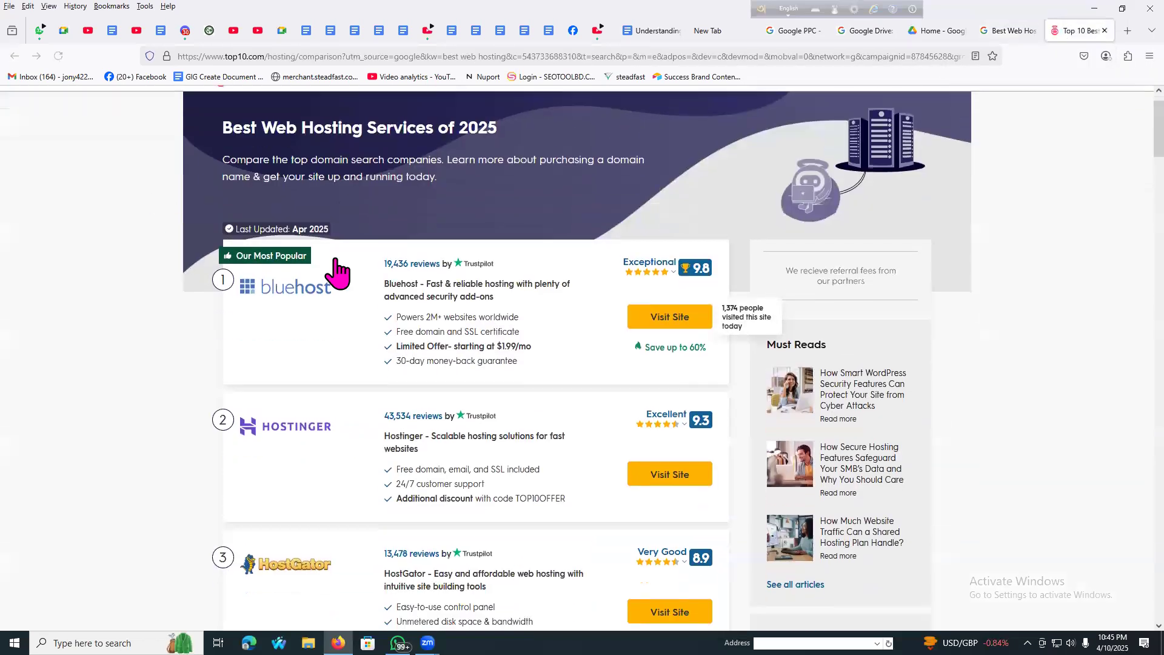
pyautogui.scroll(-5, 337, 269)
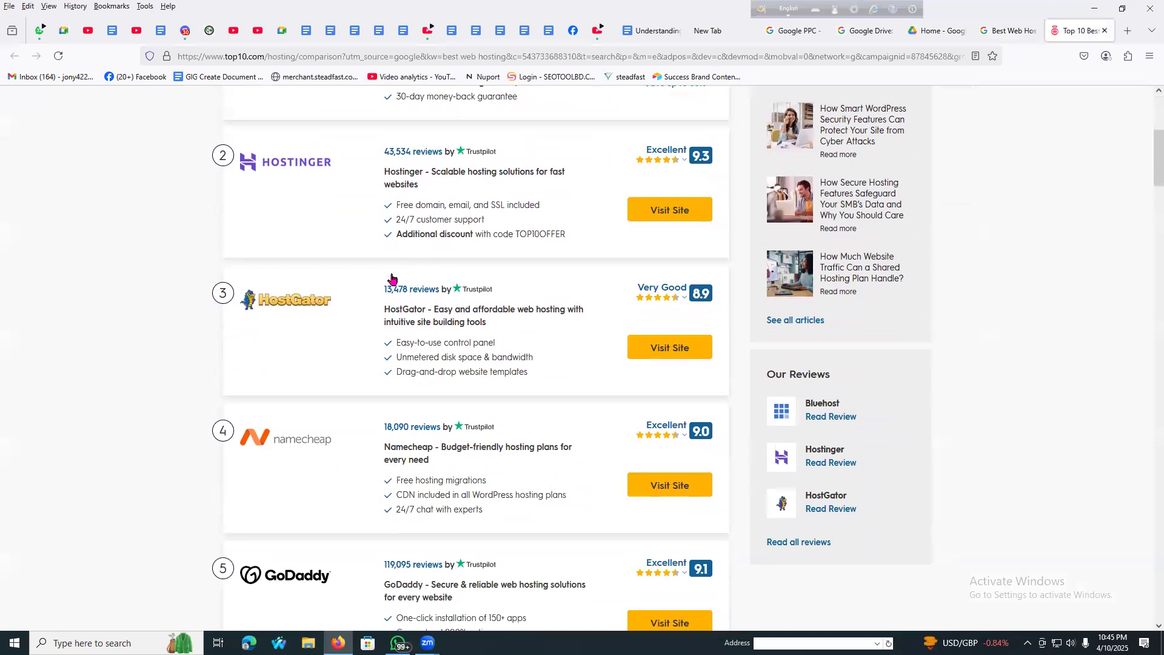
pyautogui.scroll(2, 243, 296)
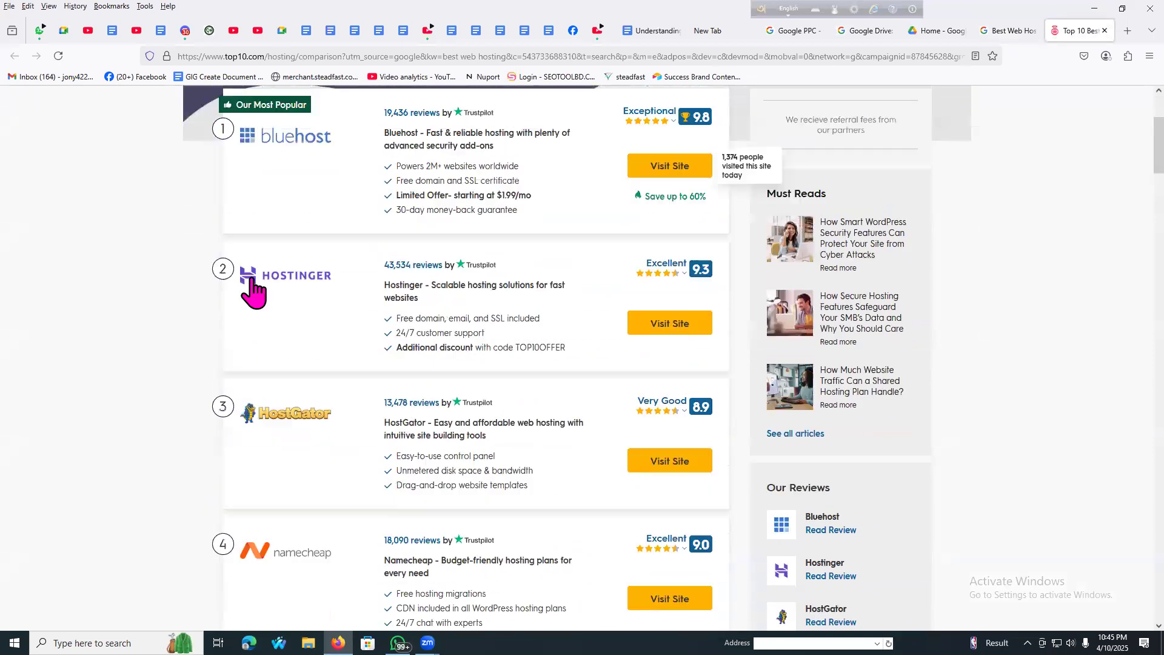
pyautogui.scroll(2, 356, 219)
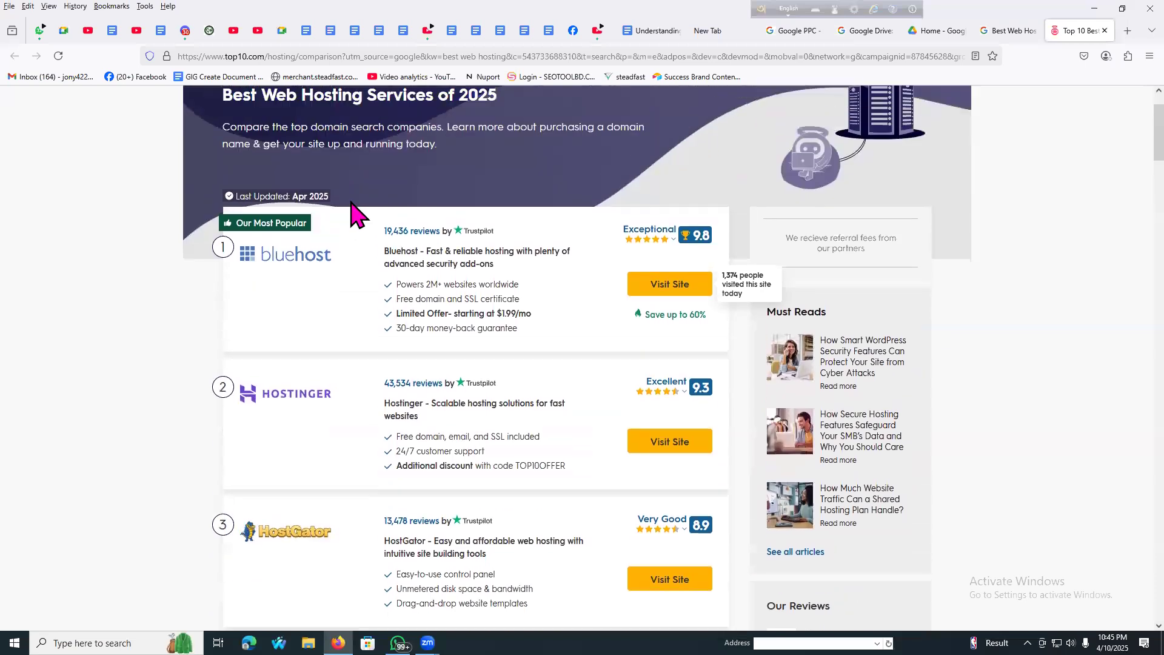
pyautogui.scroll(-2, 249, 251)
pyautogui.scroll(-2, 246, 255)
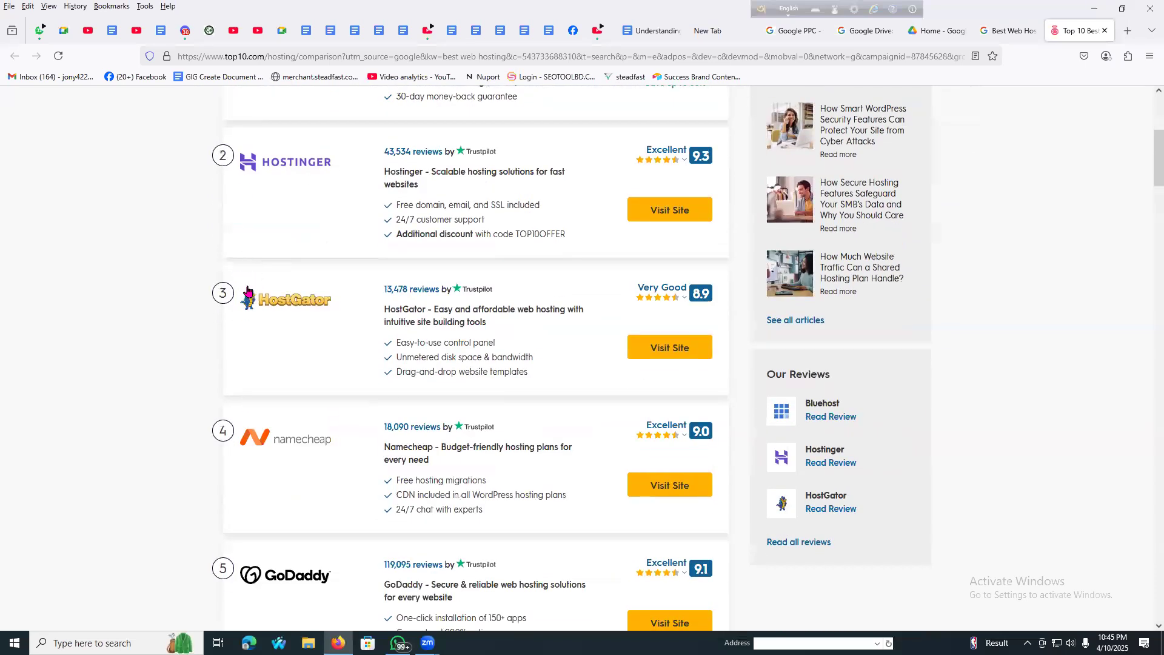
pyautogui.scroll(2, 417, 297)
pyautogui.scroll(3, 418, 297)
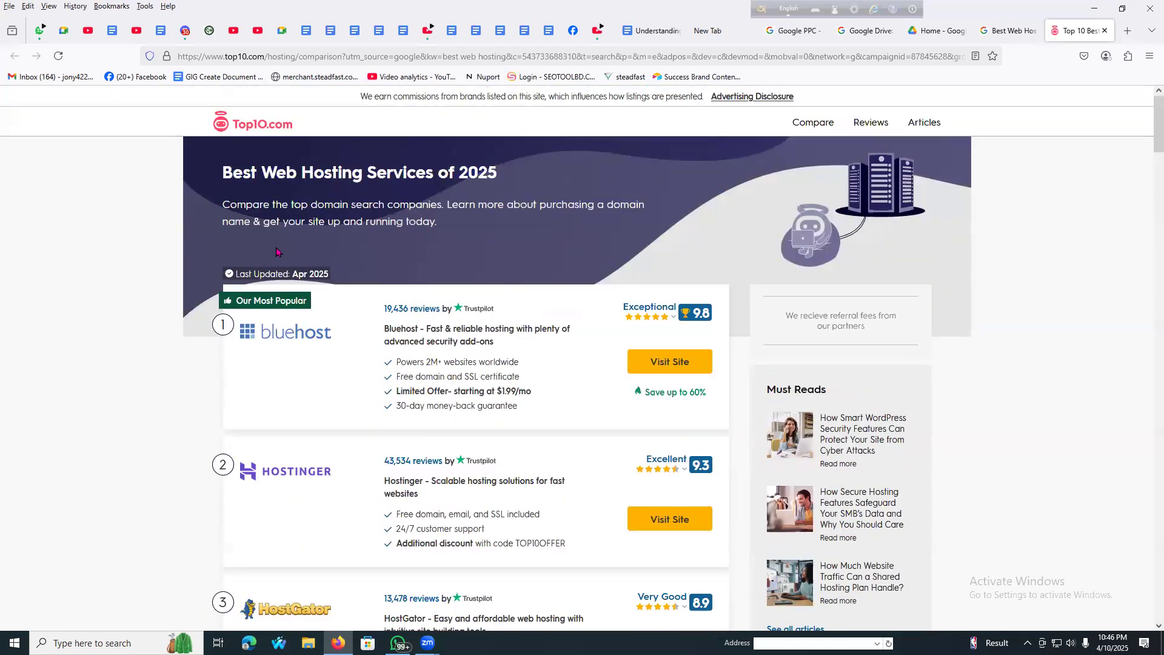
pyautogui.scroll(-15, 299, 338)
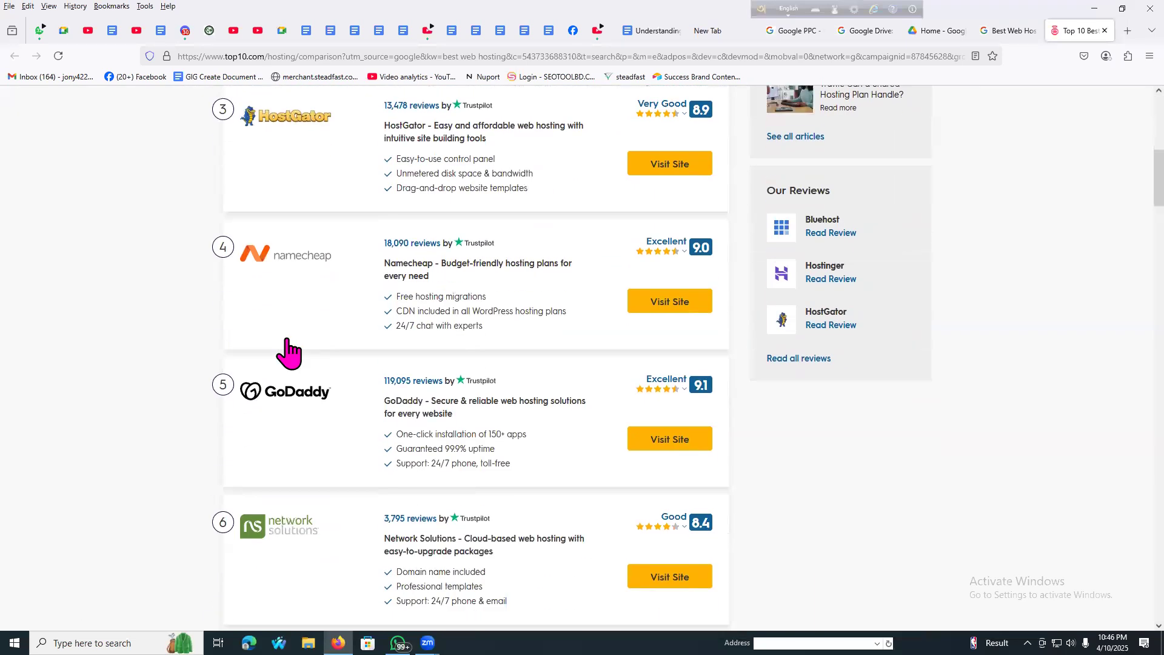
pyautogui.scroll(-4, 282, 346)
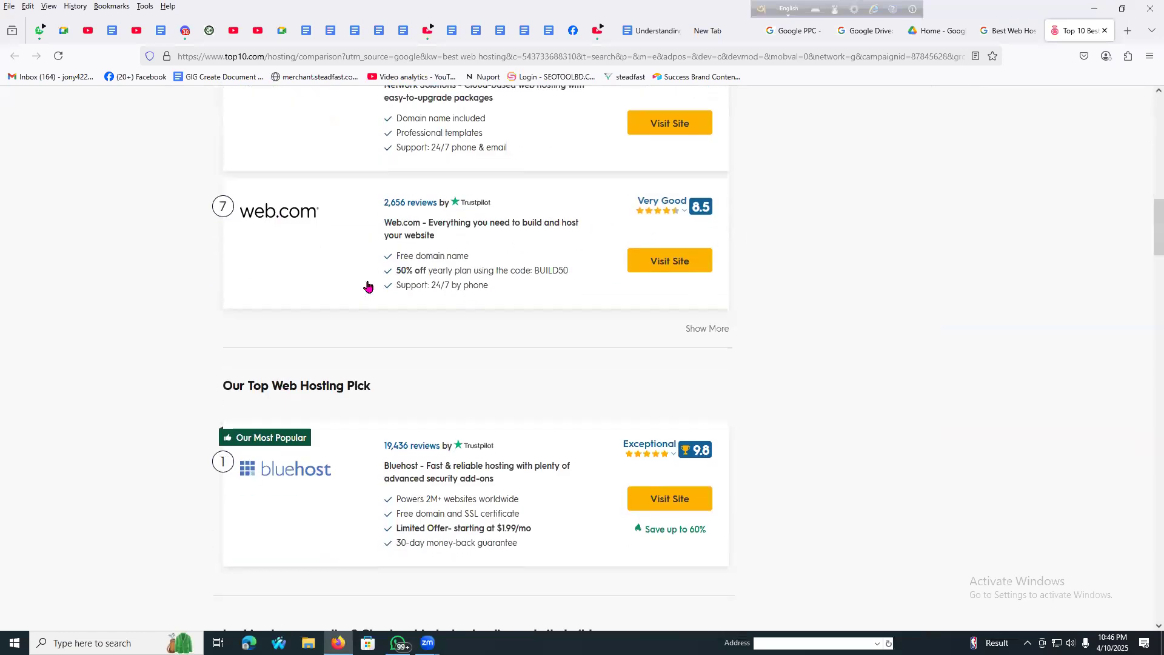
pyautogui.scroll(12, 264, 300)
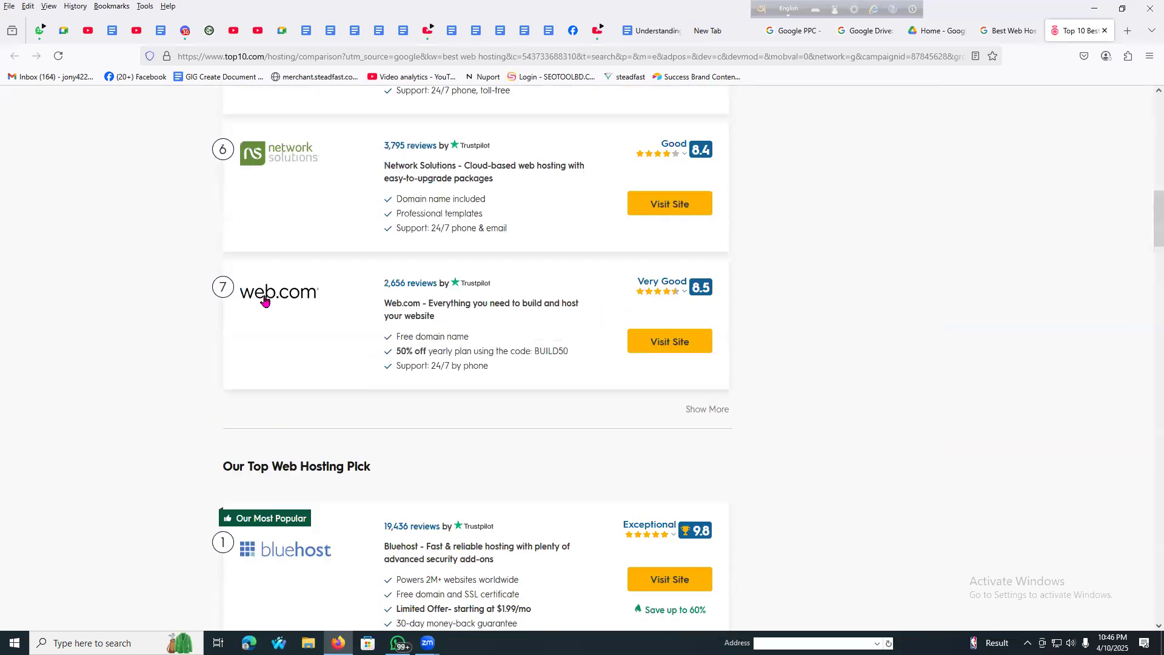
pyautogui.scroll(2, 272, 297)
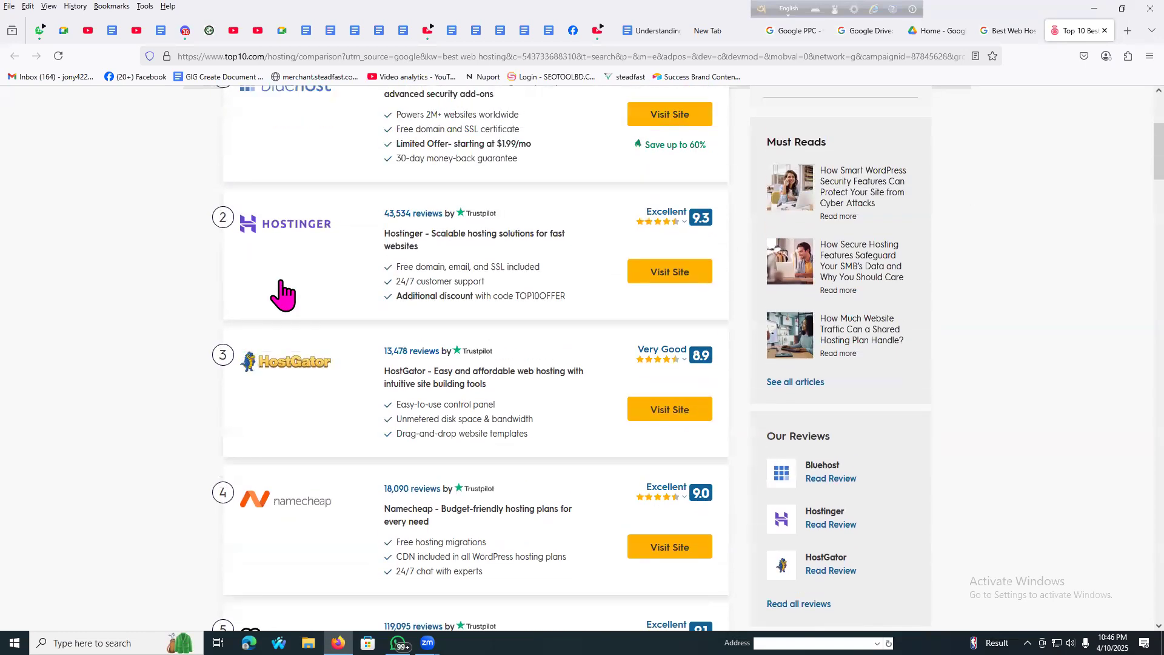
pyautogui.click(657, 278)
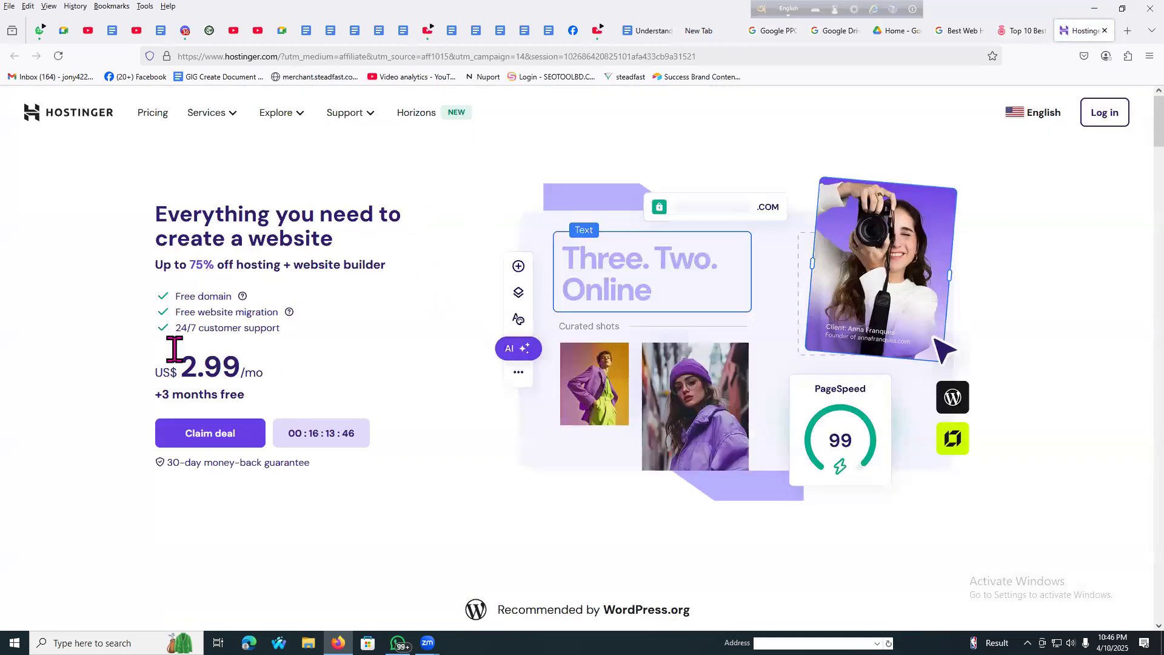
# Go back to the 'Best Web Hosting' Dhaka results, scroll through the listings, and return to the top.
pyautogui.click(956, 30)
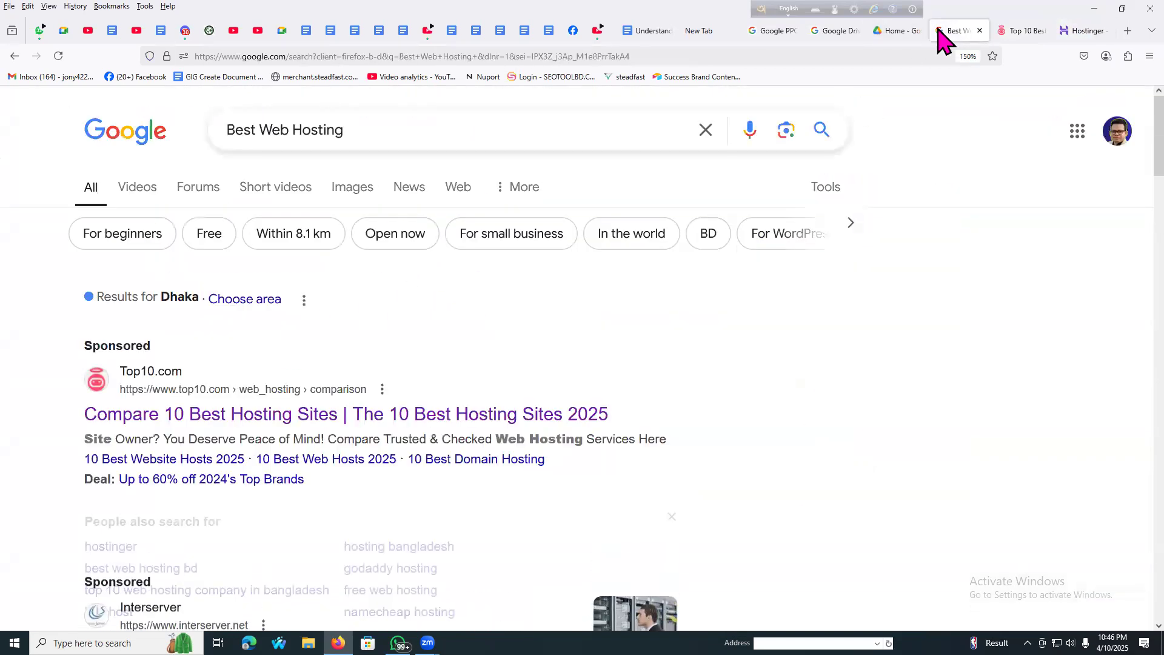
pyautogui.scroll(-8, 206, 343)
pyautogui.scroll(-10, 157, 373)
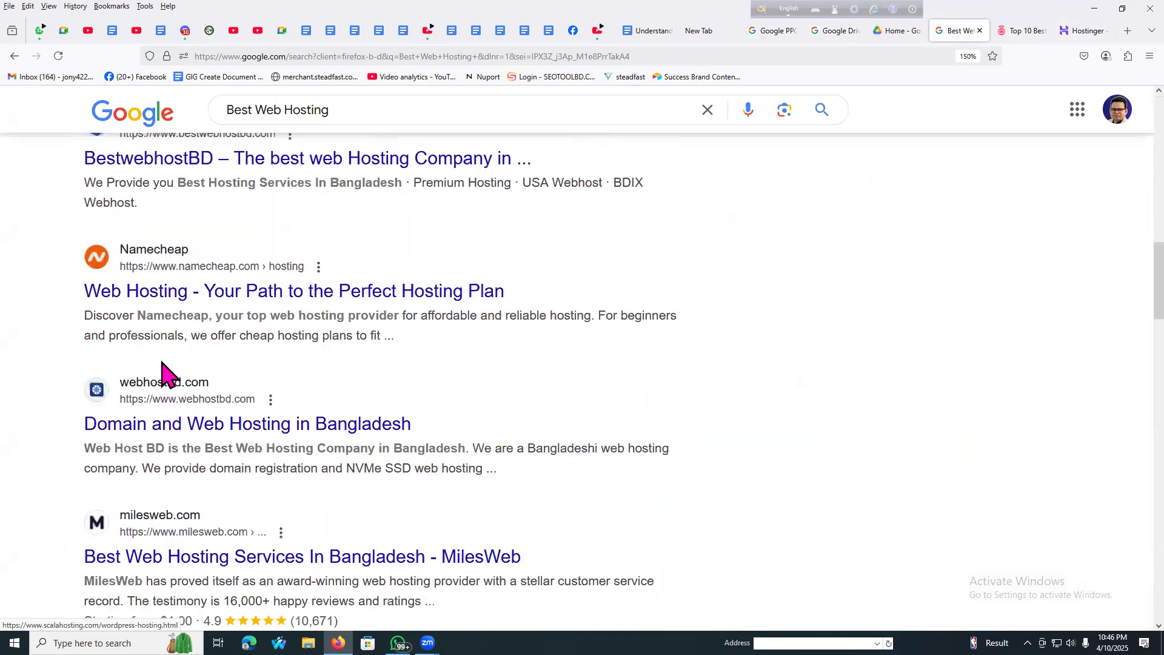
pyautogui.scroll(-3, 143, 376)
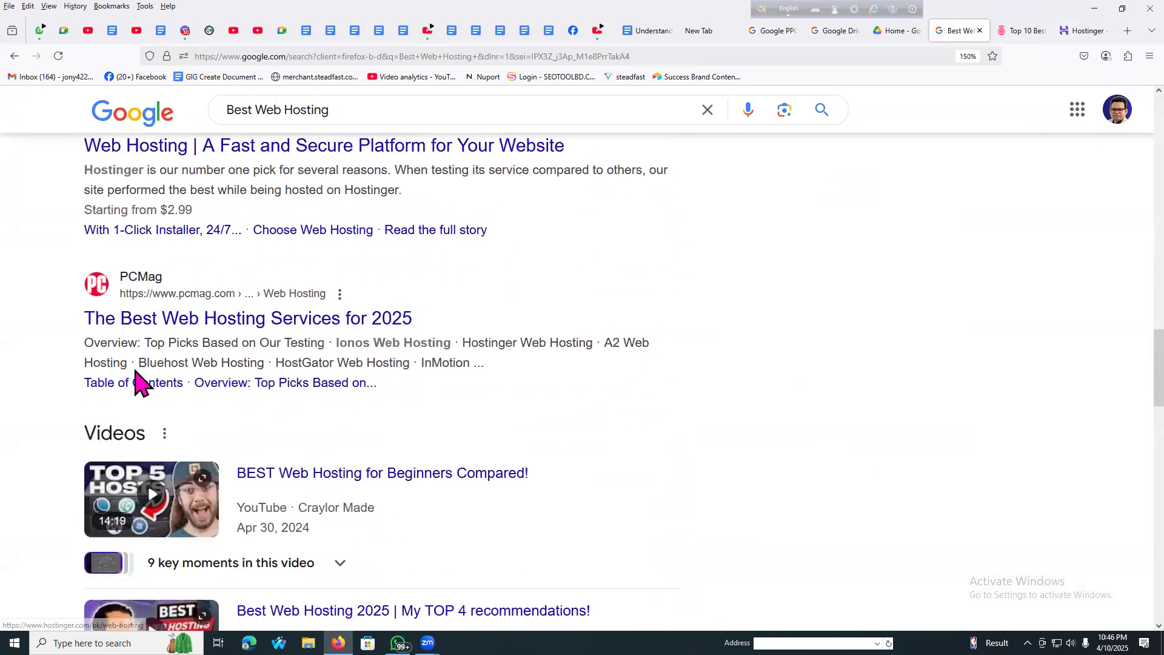
pyautogui.scroll(7, 164, 330)
pyautogui.scroll(4, 115, 360)
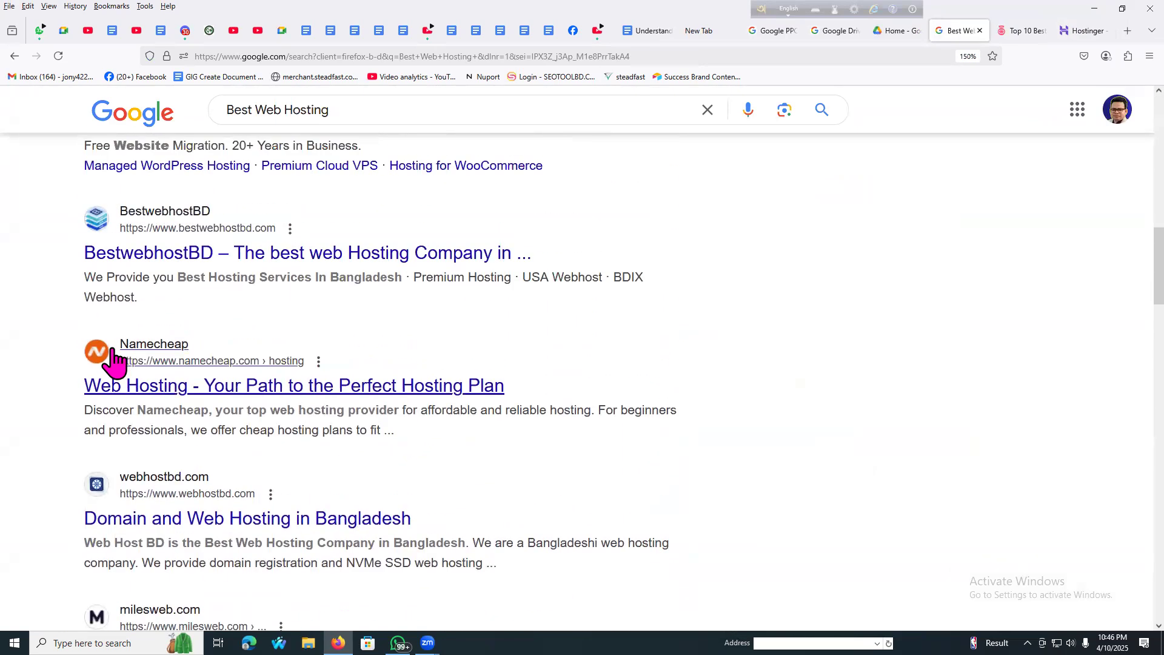
pyautogui.scroll(-2, 128, 372)
pyautogui.scroll(3, 135, 381)
pyautogui.scroll(2, 140, 370)
pyautogui.scroll(-7, 158, 364)
pyautogui.scroll(-3, 164, 376)
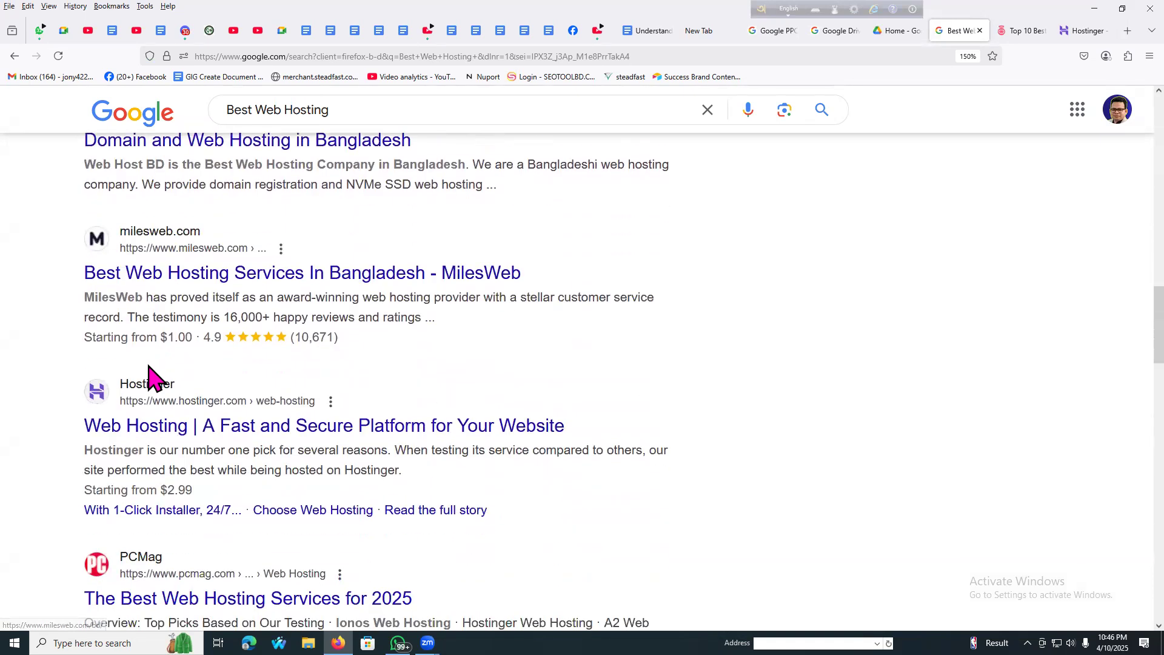
pyautogui.scroll(6, 215, 332)
pyautogui.scroll(10, 195, 338)
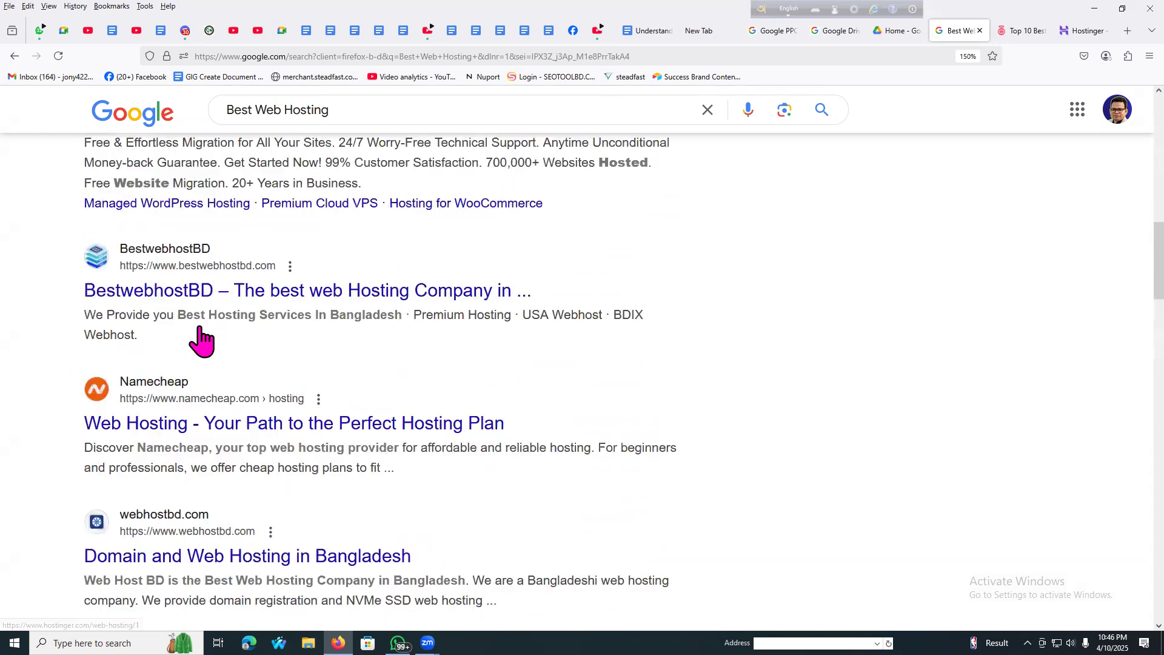
pyautogui.scroll(3, 155, 289)
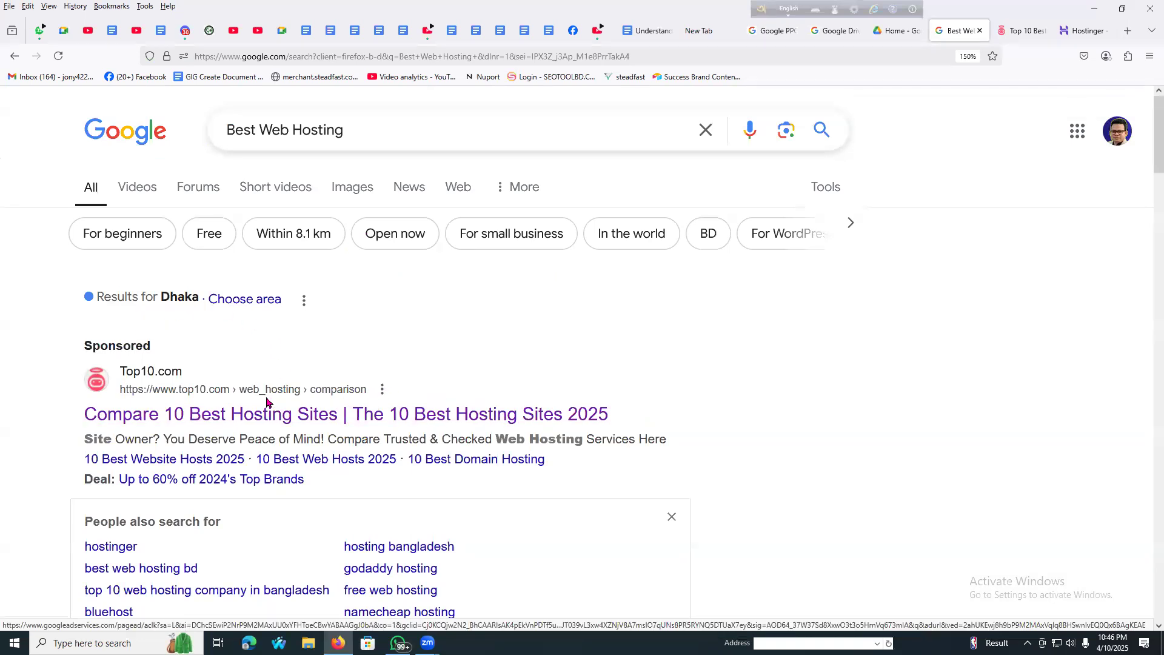
# Return to Top10.com and scroll its 2025 hosting list, led by Bluehost and Hostinger, down and back.
pyautogui.click(1013, 31)
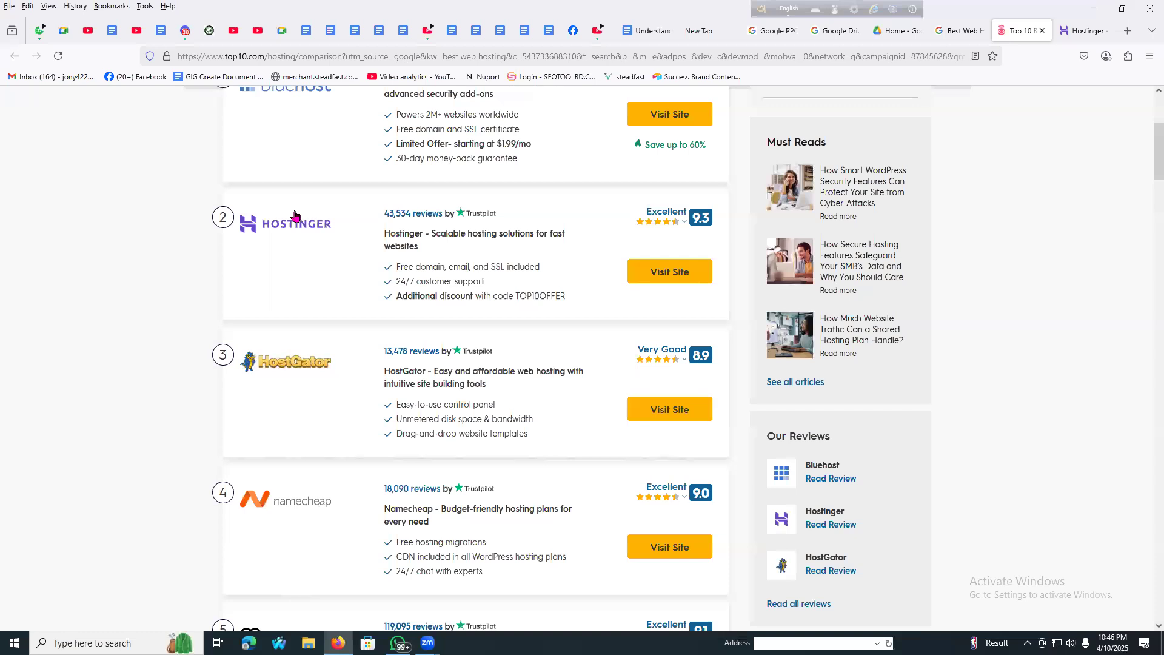
pyautogui.scroll(2, 302, 236)
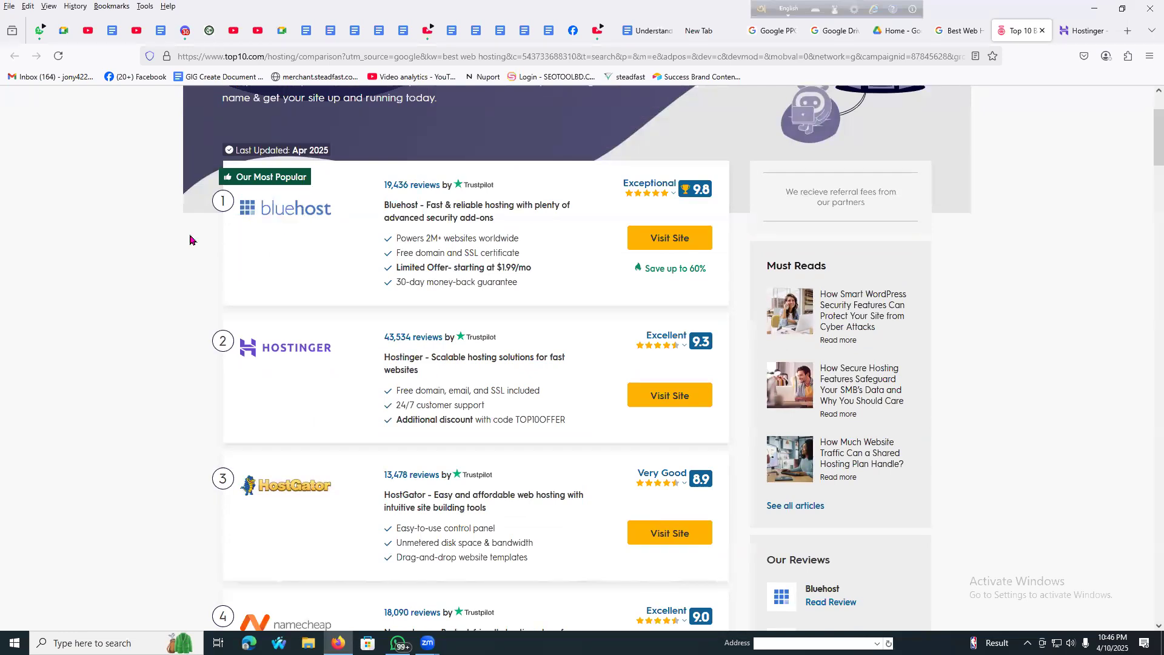
pyautogui.scroll(2, 278, 206)
pyautogui.scroll(-3, 261, 255)
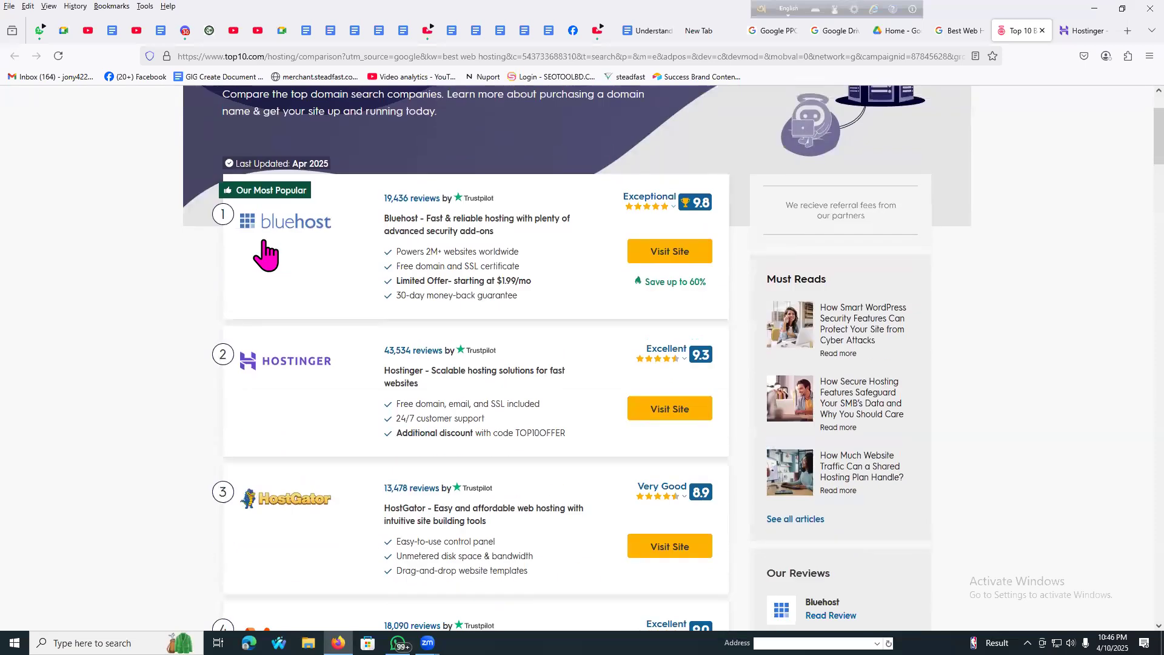
pyautogui.scroll(3, 285, 240)
pyautogui.scroll(-10, 292, 234)
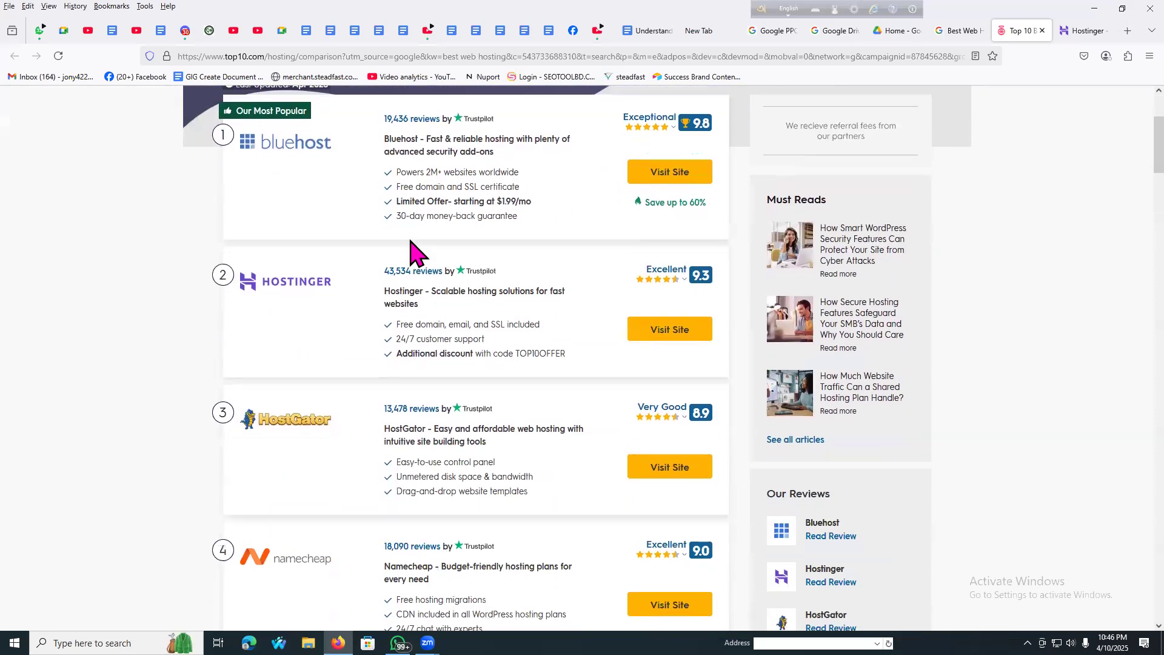
pyautogui.scroll(-9, 393, 254)
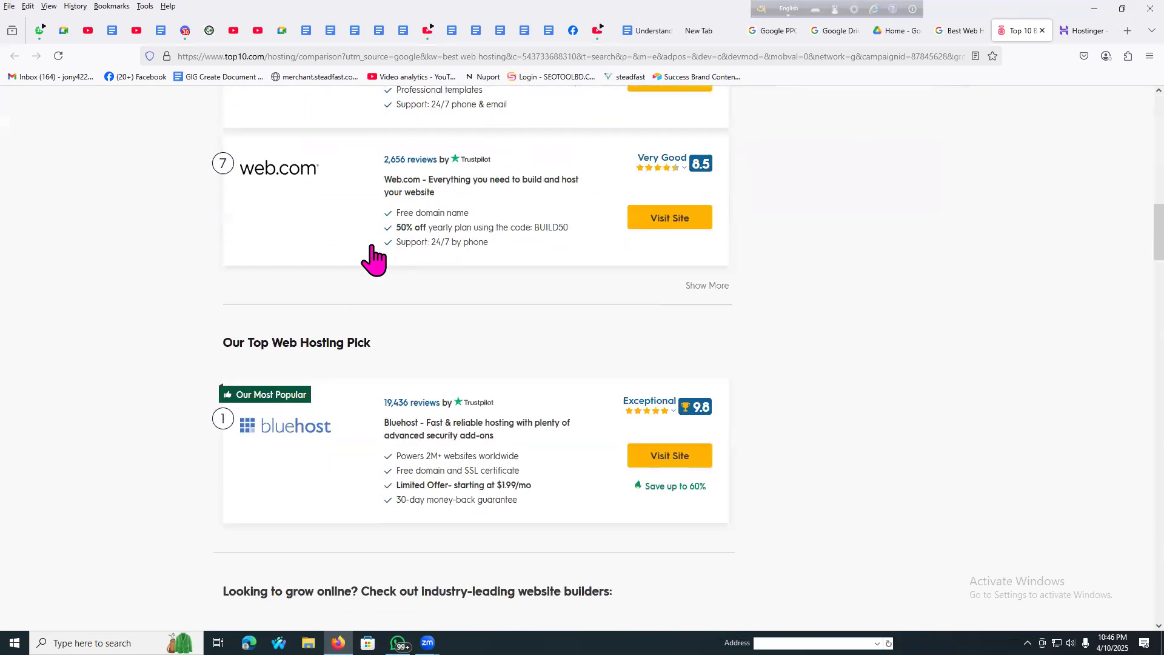
pyautogui.scroll(-1, 373, 258)
pyautogui.scroll(10, 372, 257)
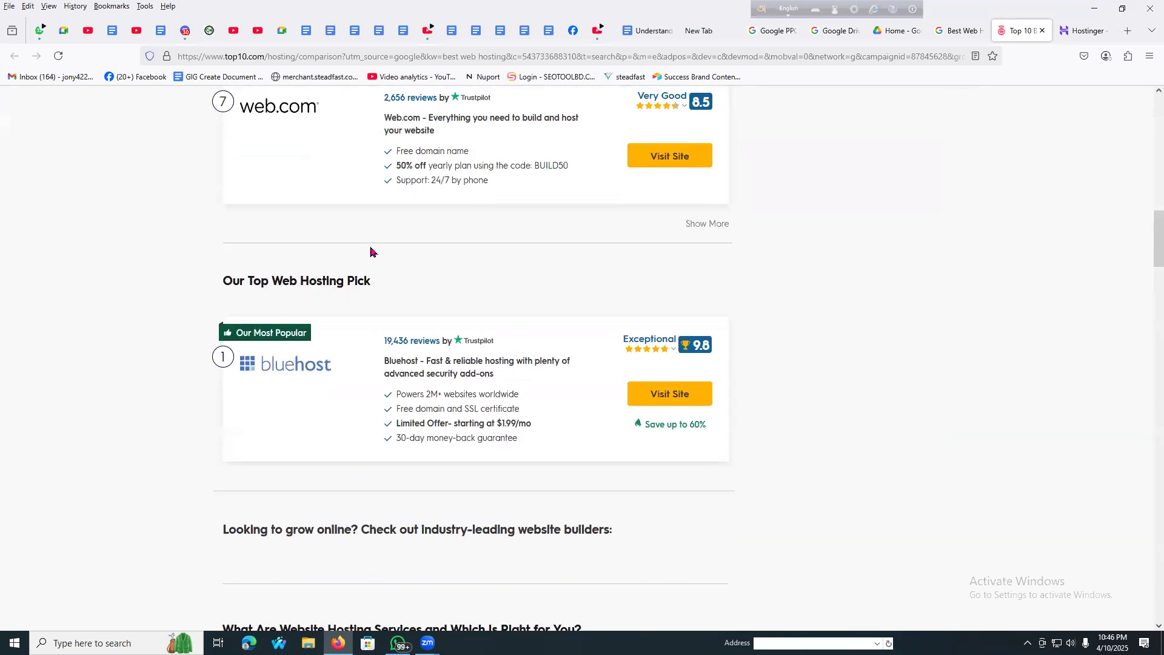
pyautogui.scroll(10, 370, 248)
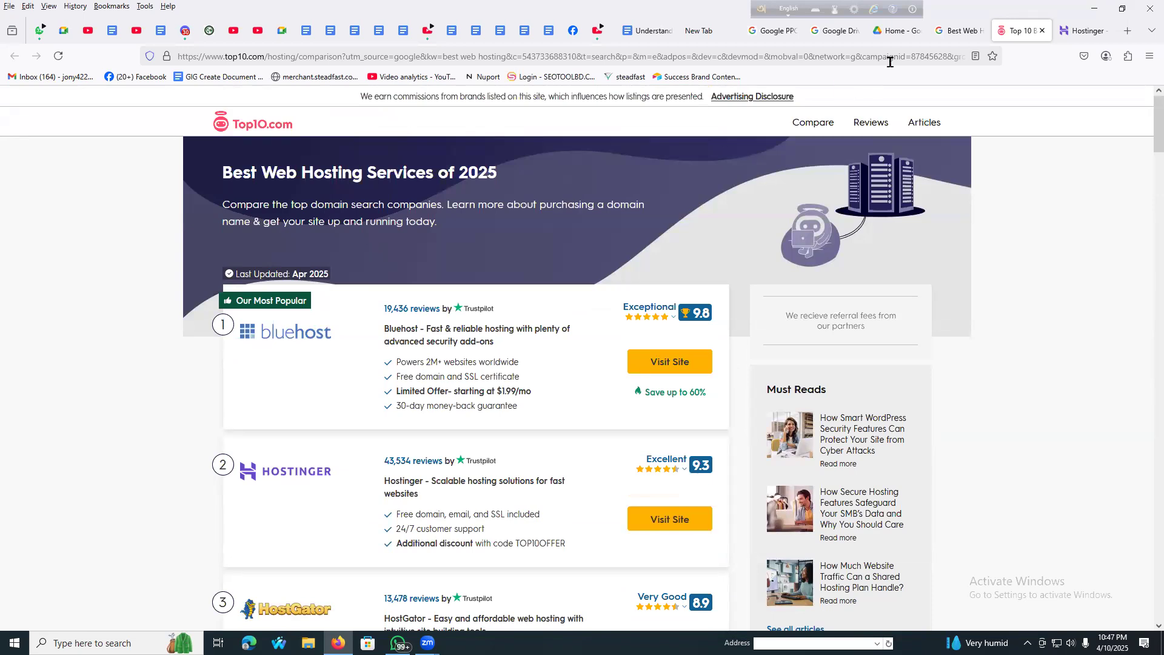
# Back on Google, search the 'best web hosting bd' suggestion and scroll its results.
pyautogui.click(958, 30)
pyautogui.scroll(-3, 3, 381)
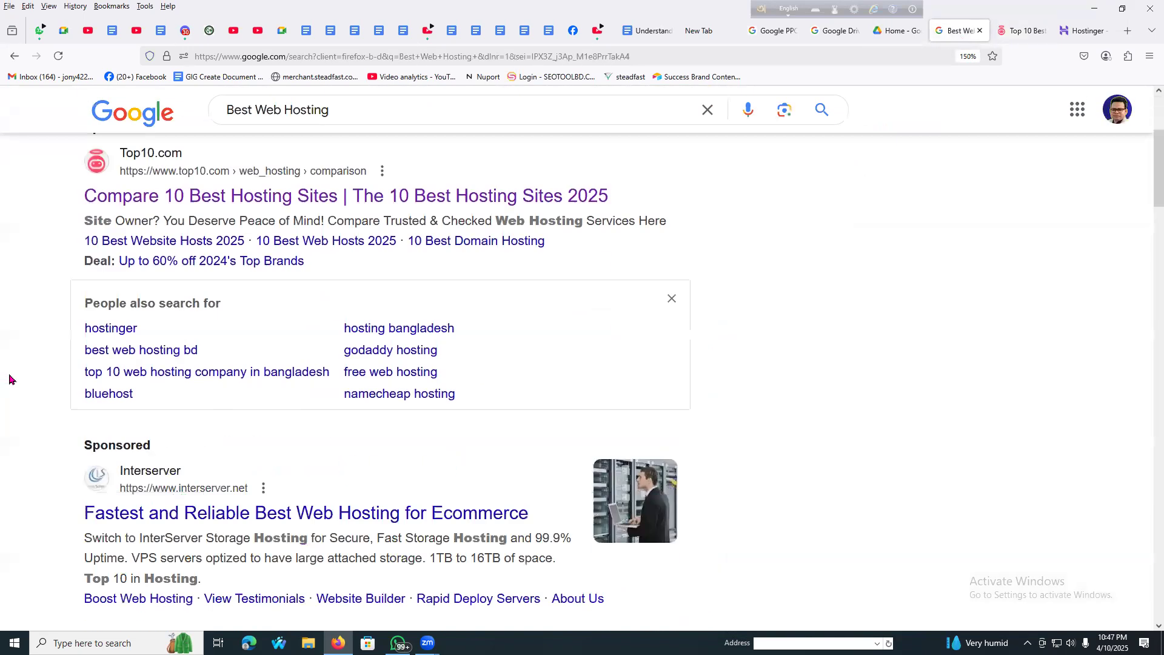
pyautogui.scroll(3, 289, 133)
pyautogui.moveTo(360, 127); pyautogui.dragTo(219, 131)
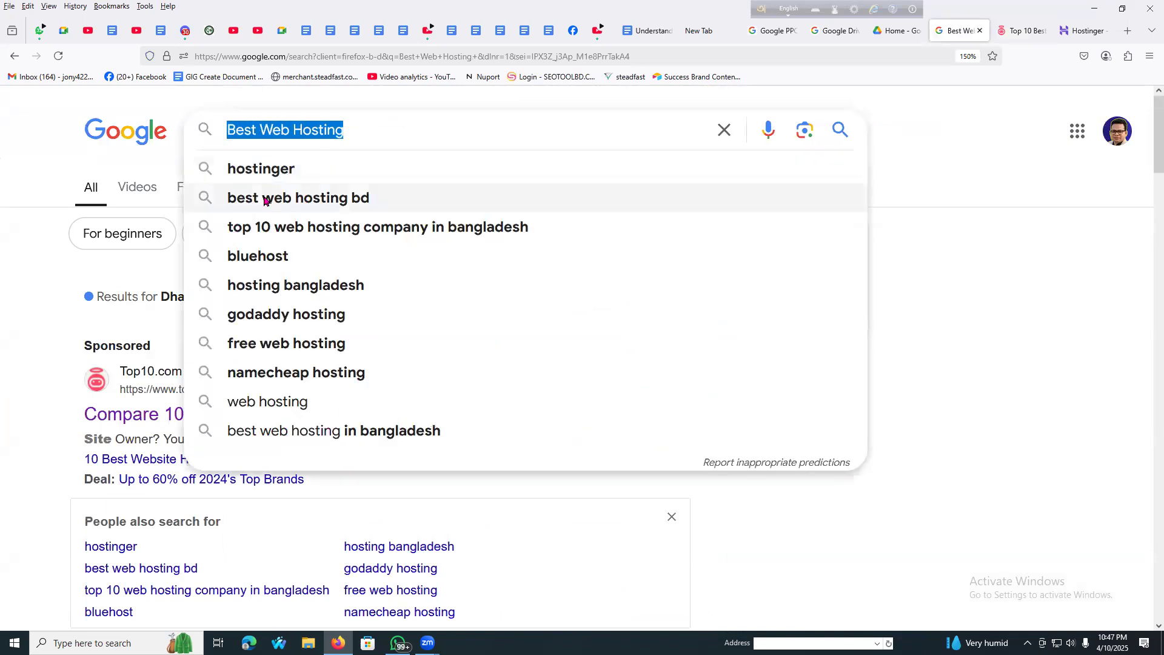
pyautogui.click(265, 201)
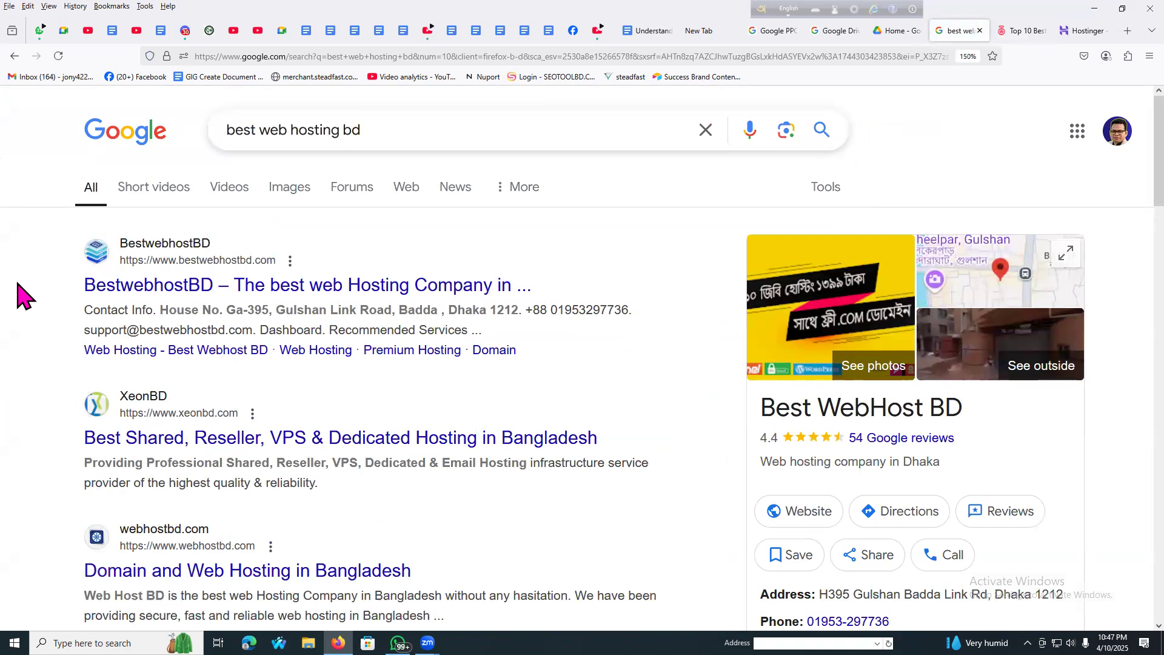
pyautogui.scroll(-5, 18, 295)
pyautogui.scroll(-5, 121, 279)
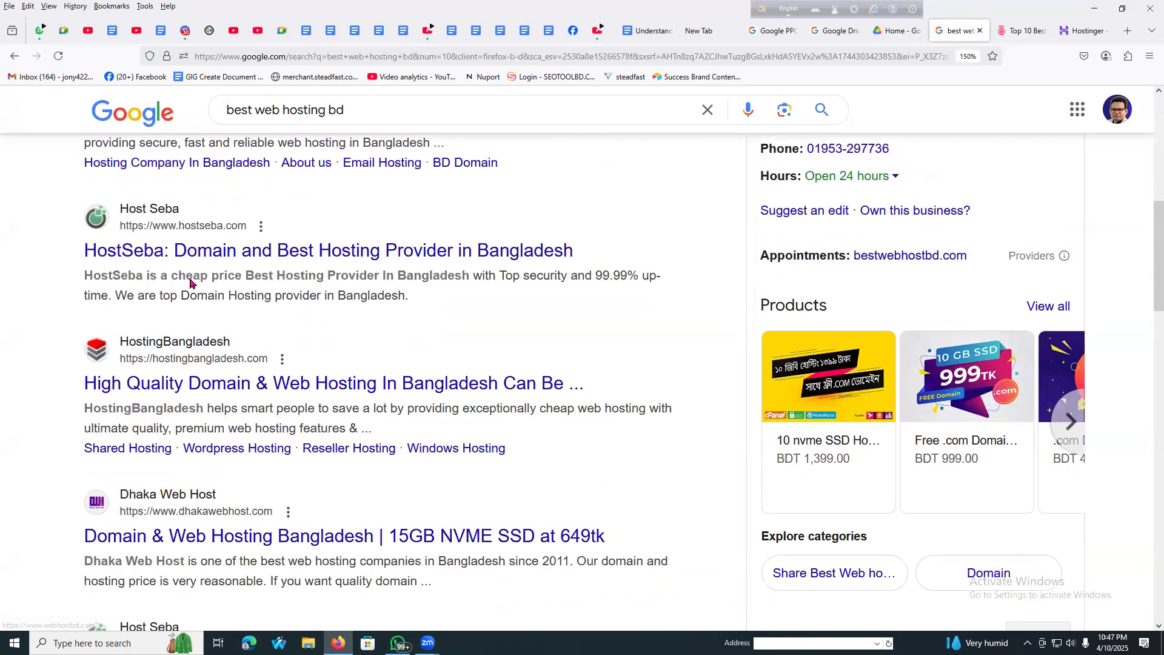
pyautogui.scroll(-4, 164, 300)
pyautogui.scroll(12, 156, 307)
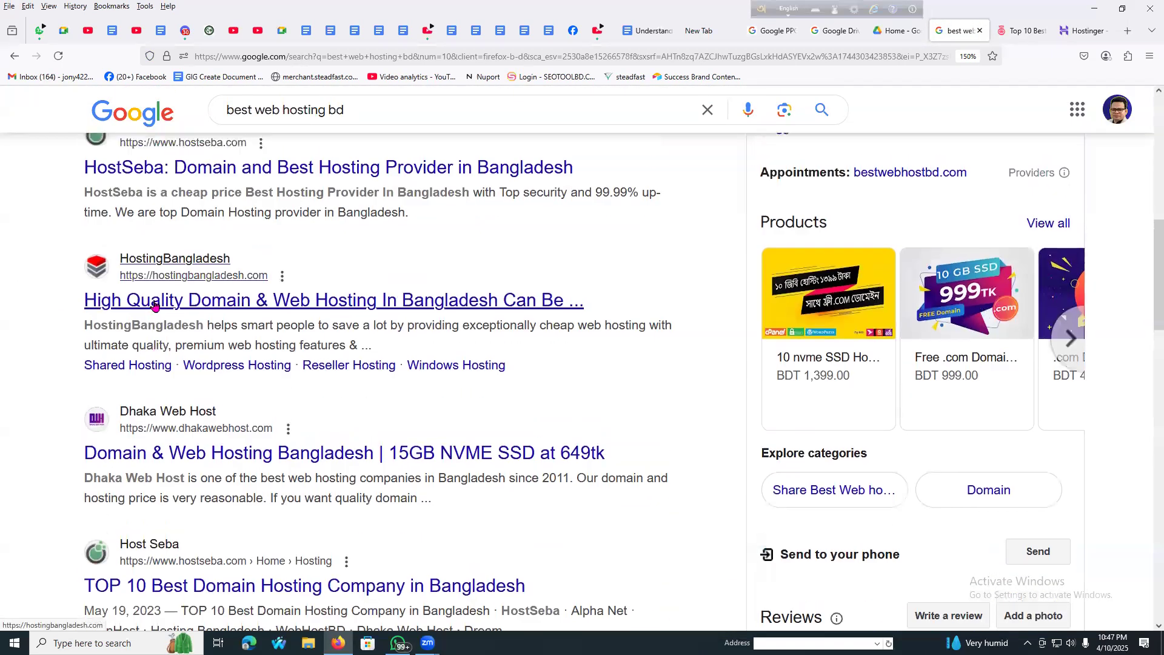
pyautogui.scroll(3, 156, 312)
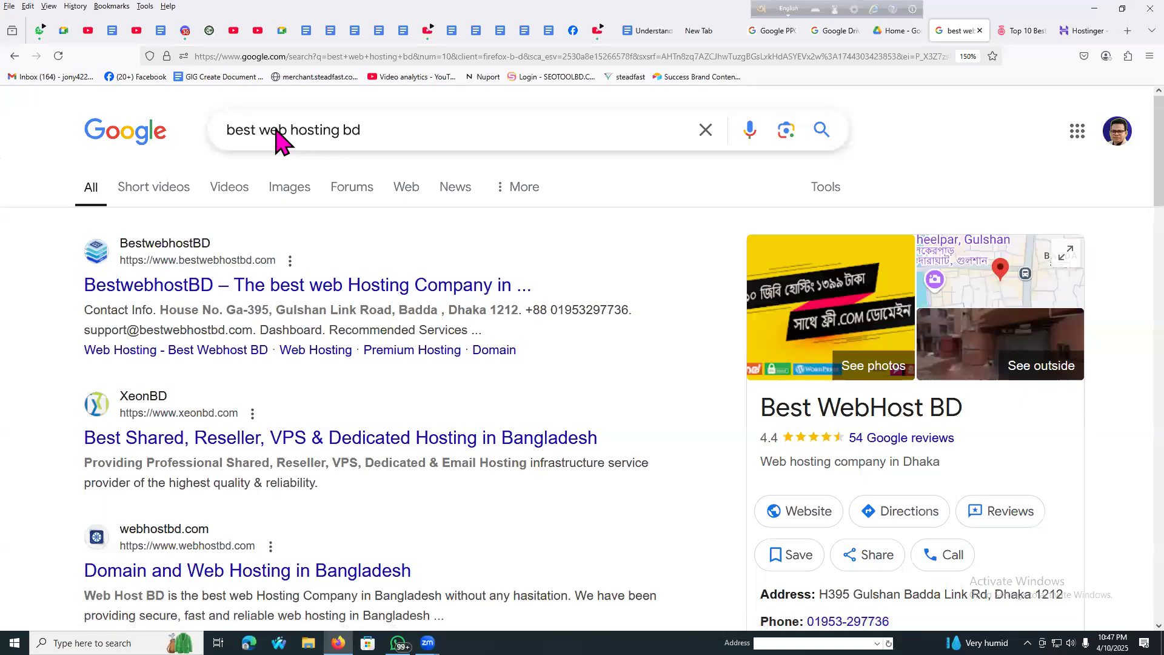
# Trim the query to 'web hosting' by deleting 'best' and 'bd', and run the search.
pyautogui.doubleClick(230, 130)
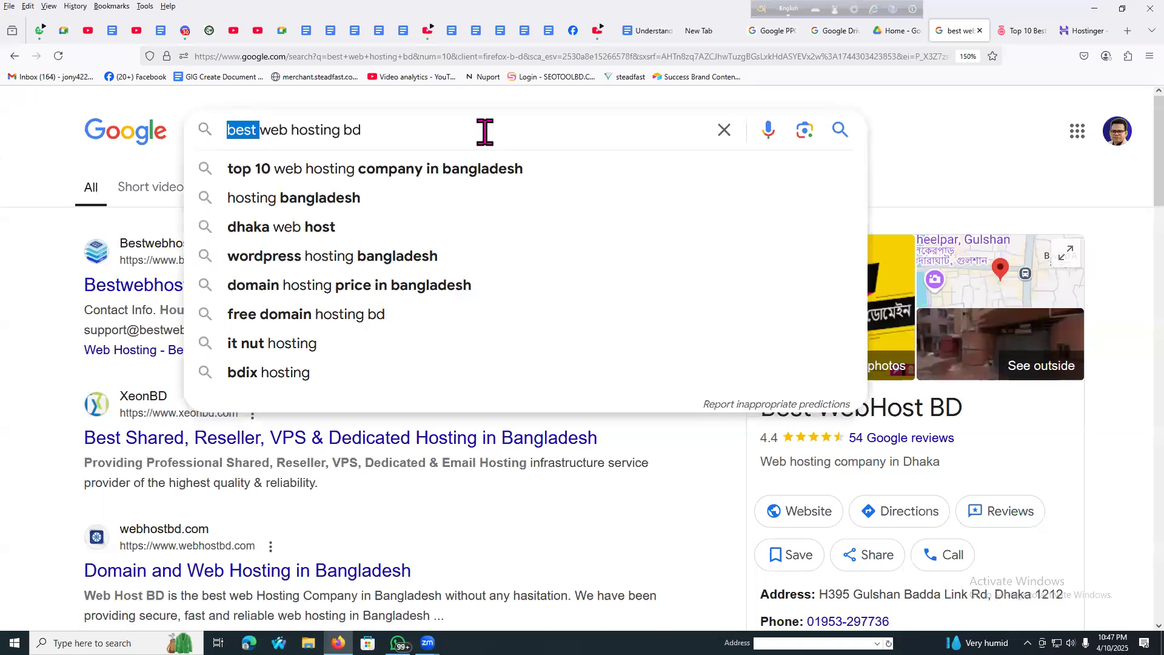
pyautogui.click(446, 123)
pyautogui.doubleClick(350, 130)
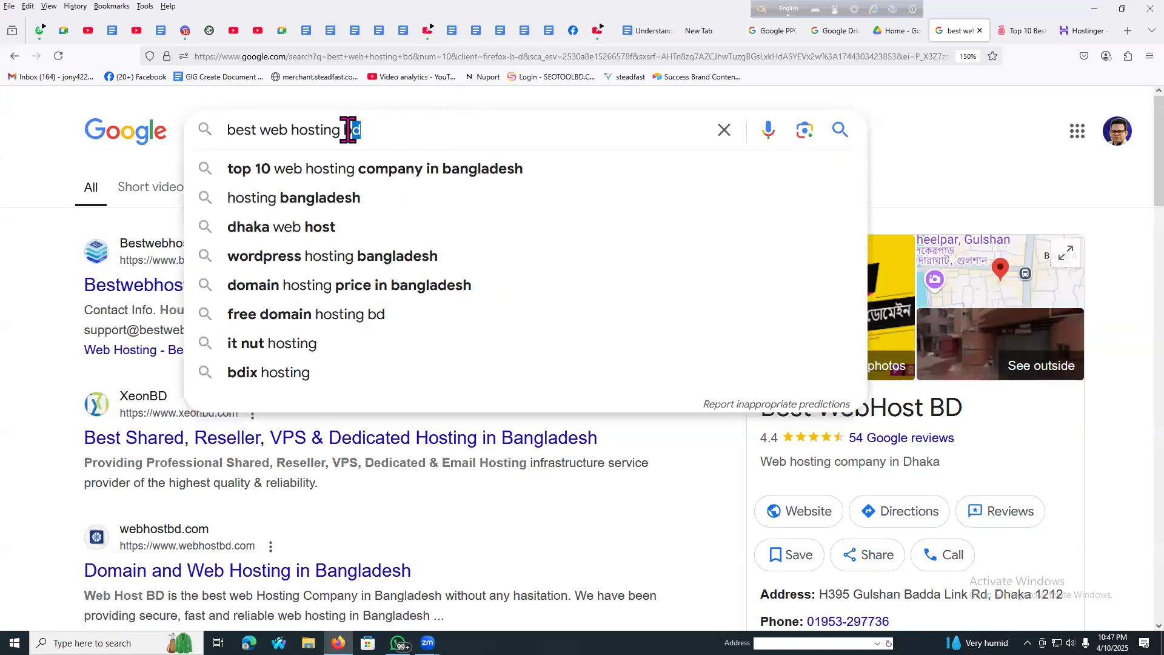
pyautogui.press('BackSpace')
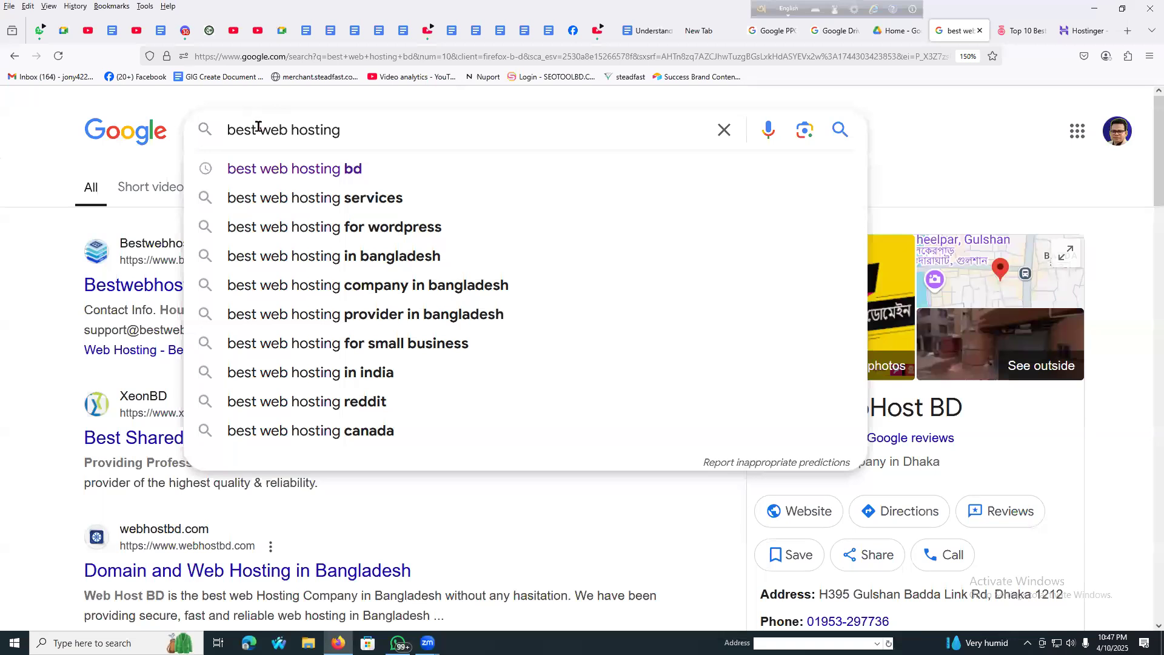
pyautogui.moveTo(257, 128); pyautogui.dragTo(186, 136)
pyautogui.press('BackSpace')
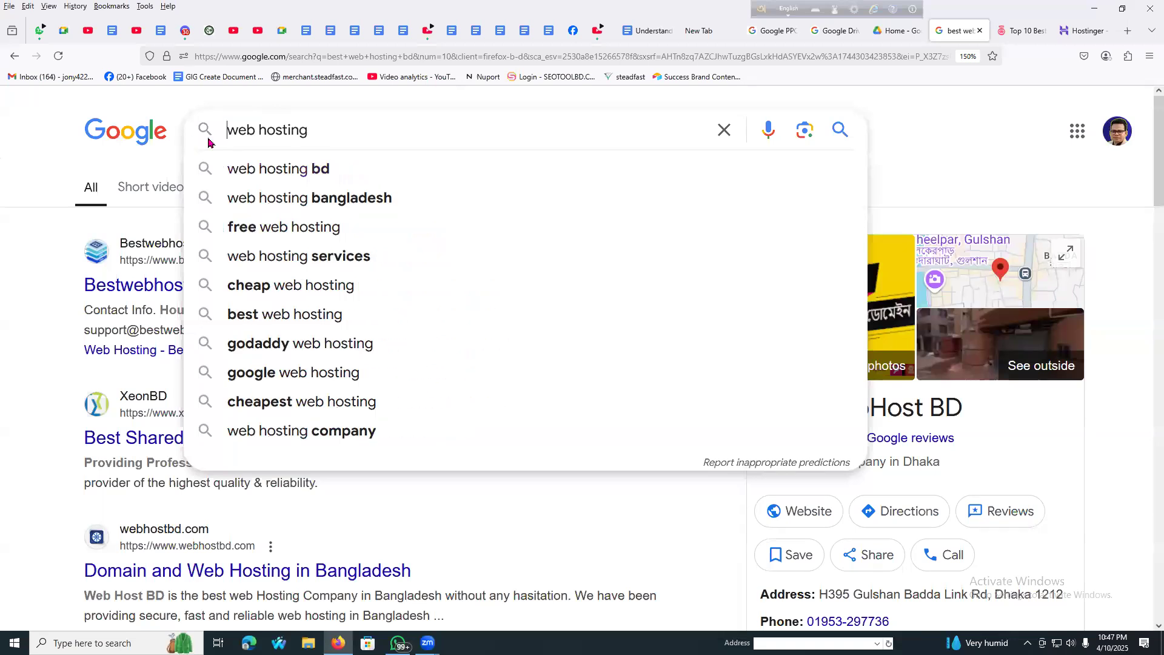
pyautogui.press('Return')
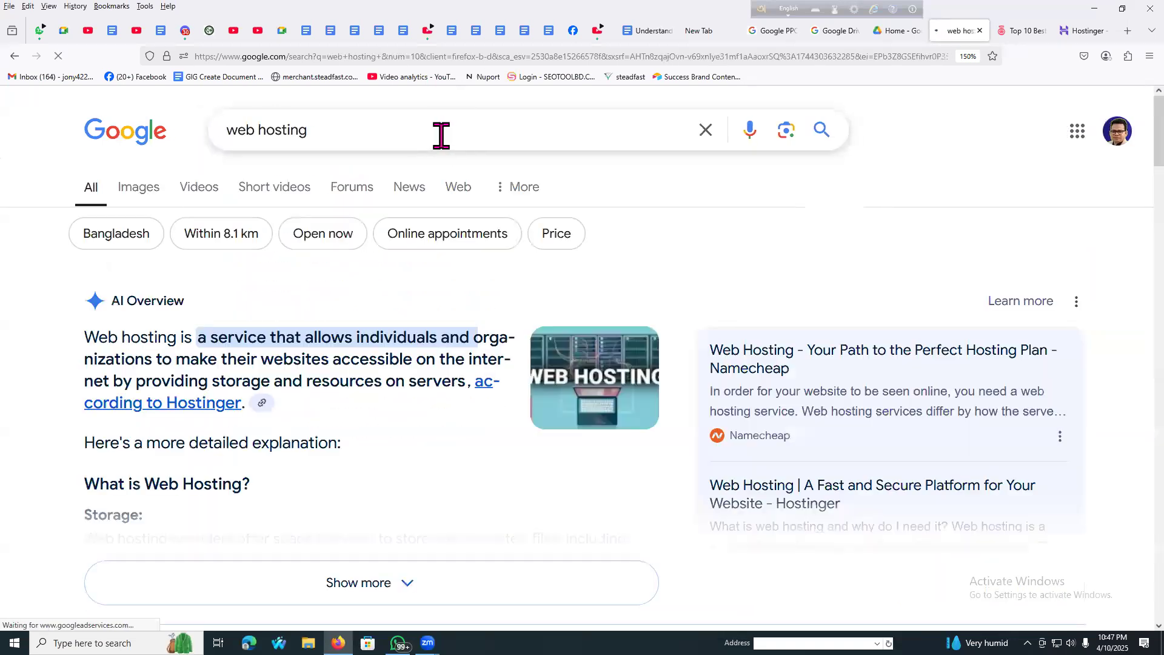
# Open the InterServer '$2.40/Mth' sponsored ad twice as background tabs.
pyautogui.scroll(-6, 79, 328)
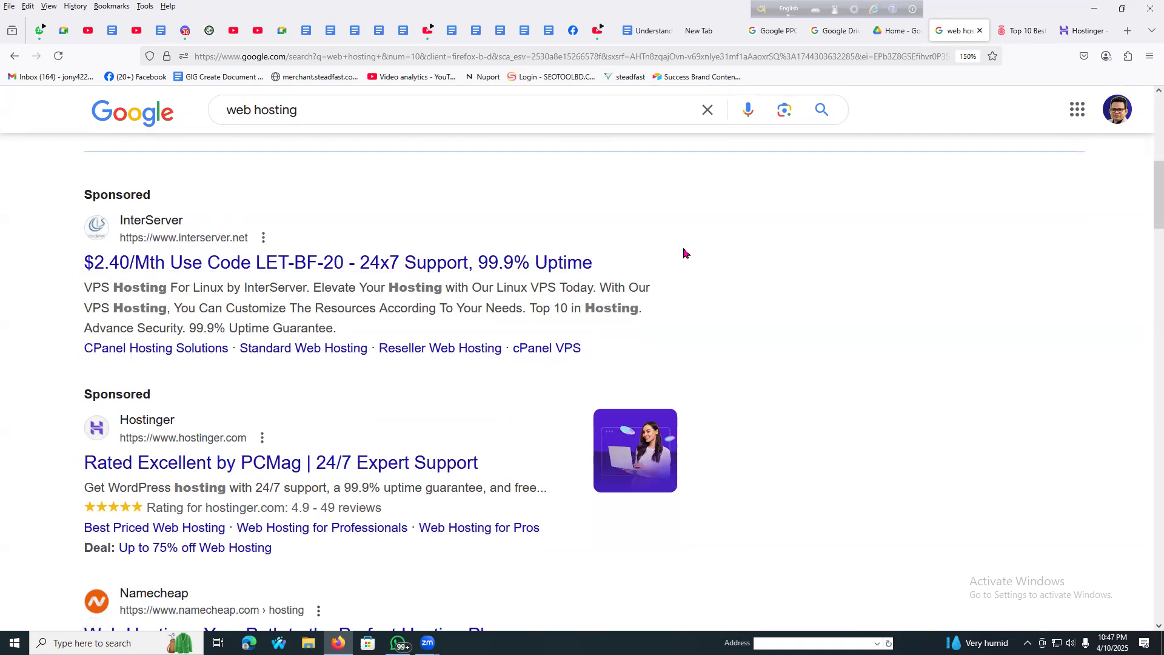
pyautogui.middleClick(263, 265)
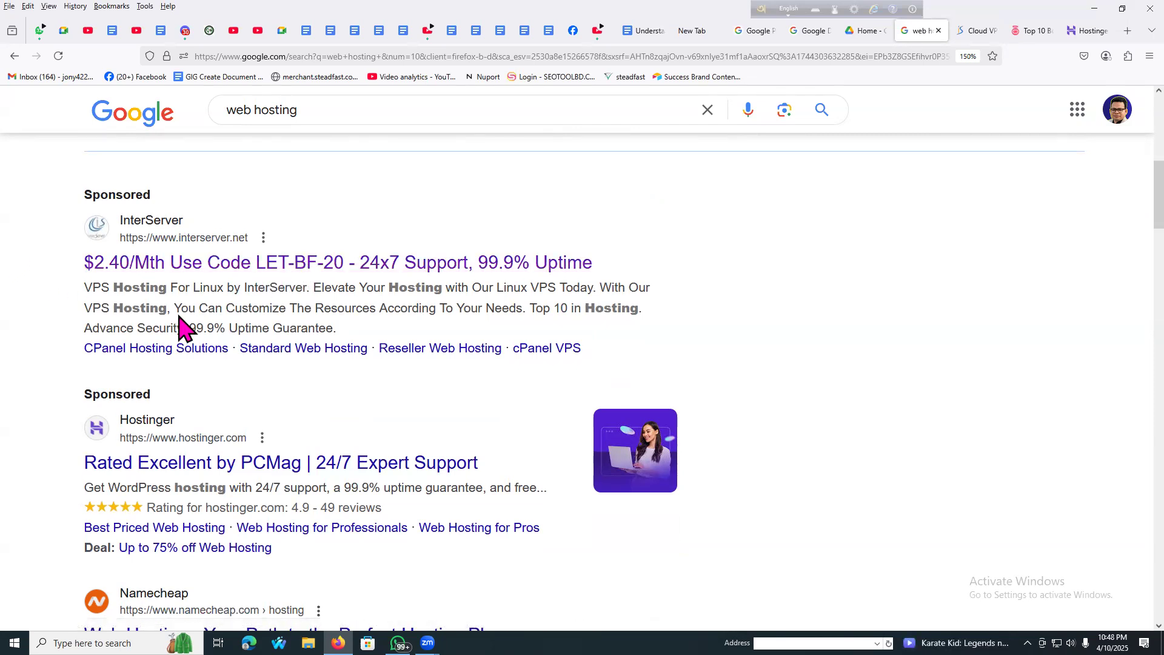
pyautogui.middleClick(173, 263)
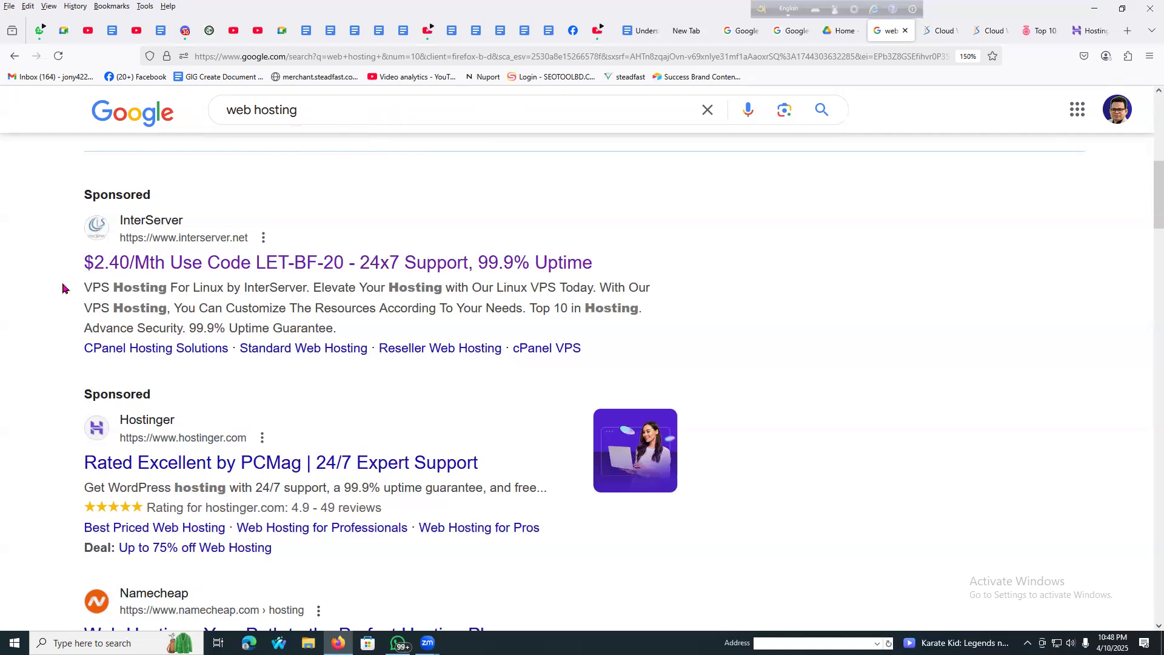
pyautogui.moveTo(75, 199); pyautogui.dragTo(203, 192)
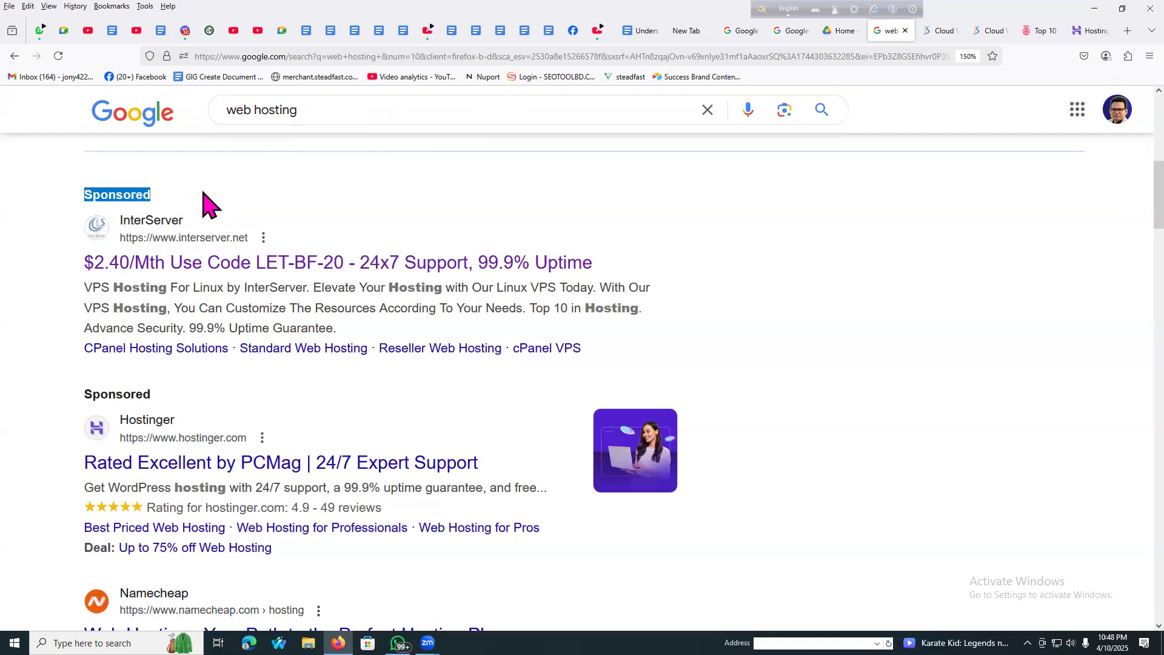
pyautogui.click(887, 135)
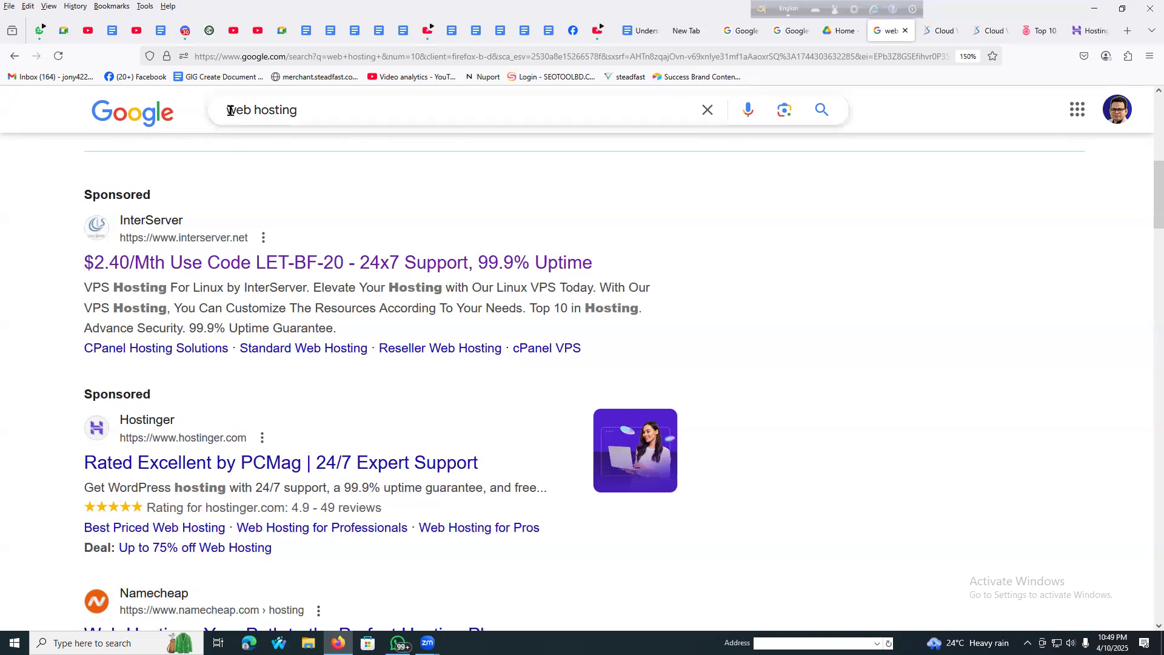
pyautogui.moveTo(228, 110); pyautogui.dragTo(372, 110)
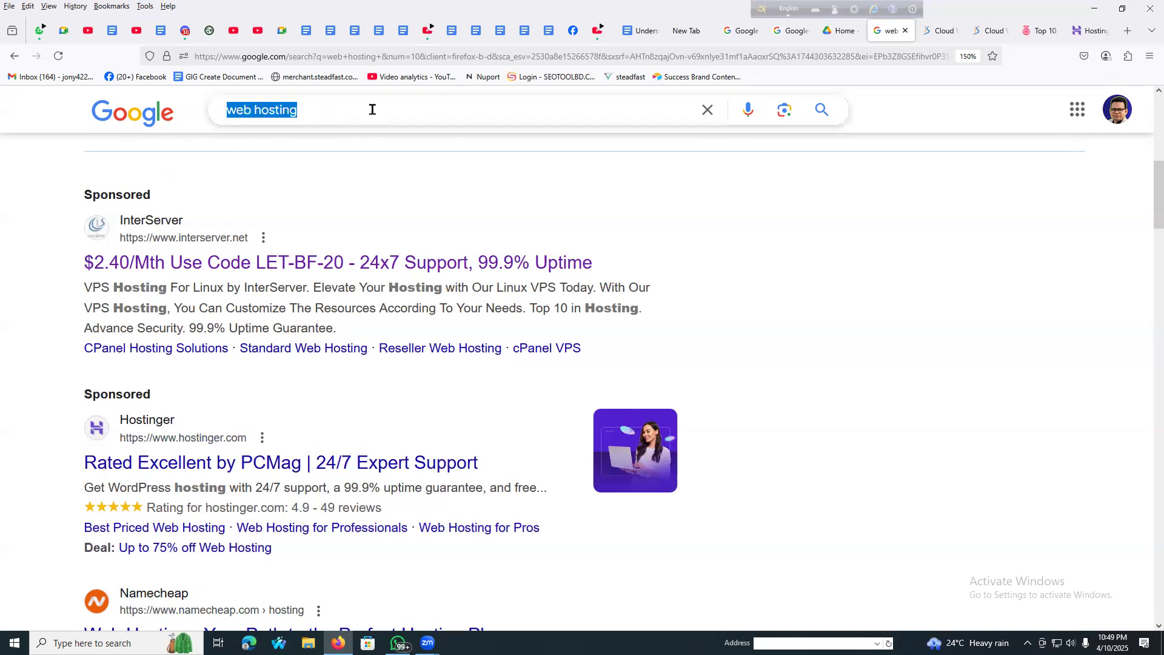
pyautogui.click(967, 117)
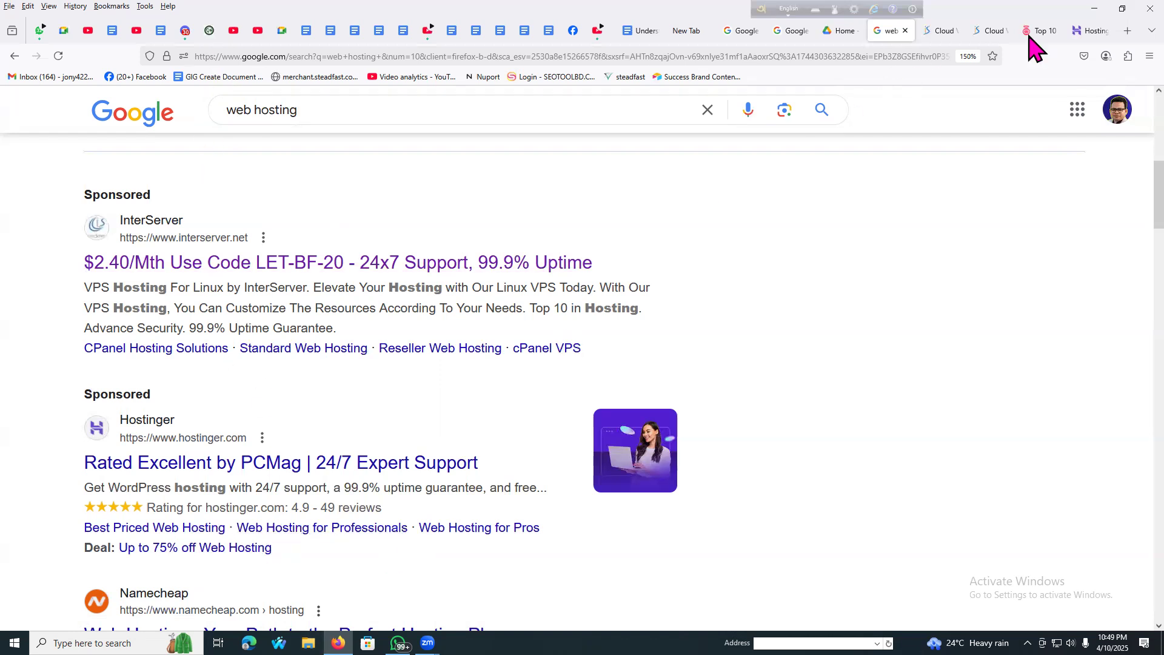
# Open a new Firefox tab, then launch Microsoft Edge from the taskbar.
pyautogui.click(1128, 30)
pyautogui.click(863, 54)
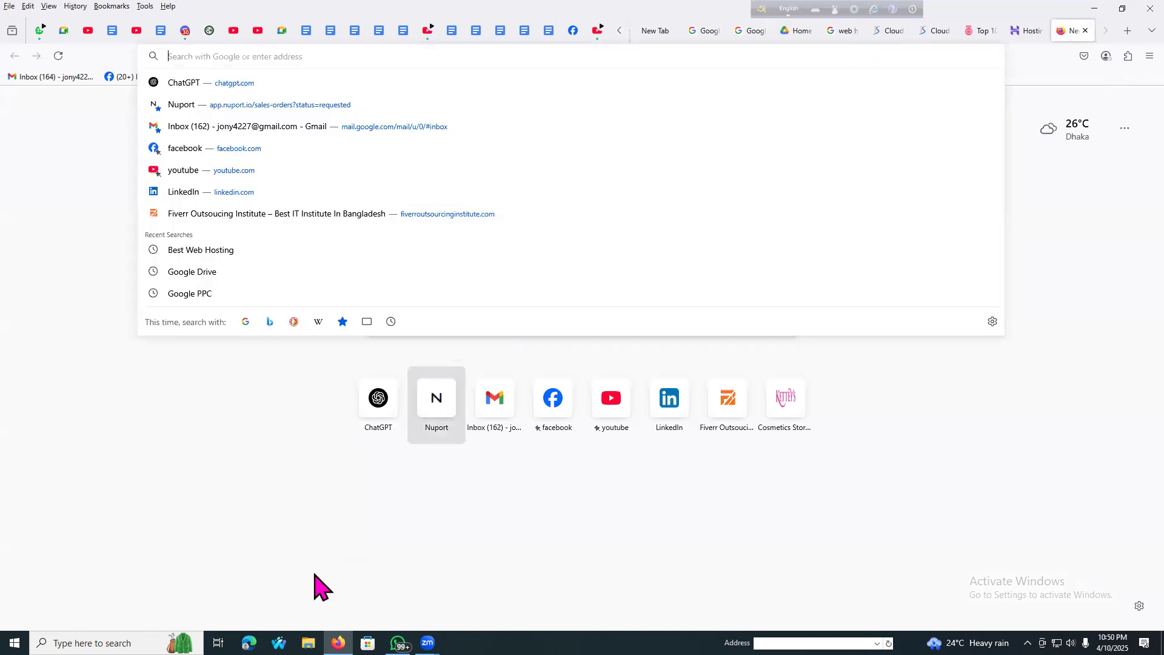
pyautogui.click(249, 643)
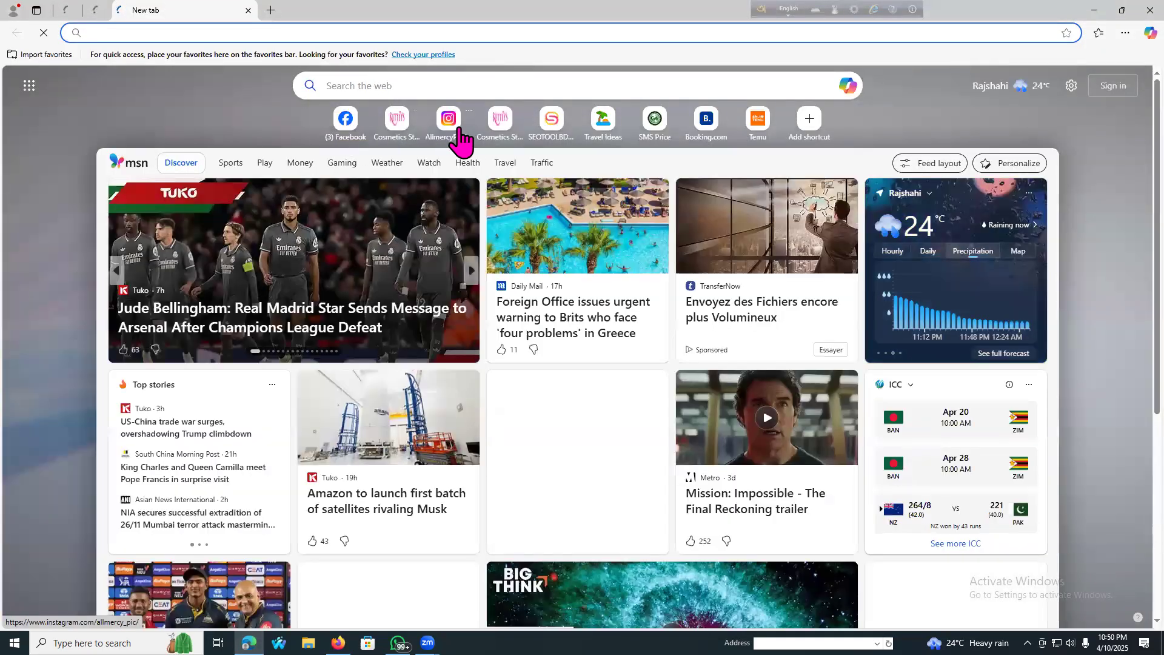
# Open Facebook, load seotoolbd.com's LOGIN/SIGNUP page from an 'SEO' search in another tab, then return to Facebook.
pyautogui.click(346, 121)
pyautogui.click(248, 10)
pyautogui.click(267, 11)
pyautogui.click(270, 33)
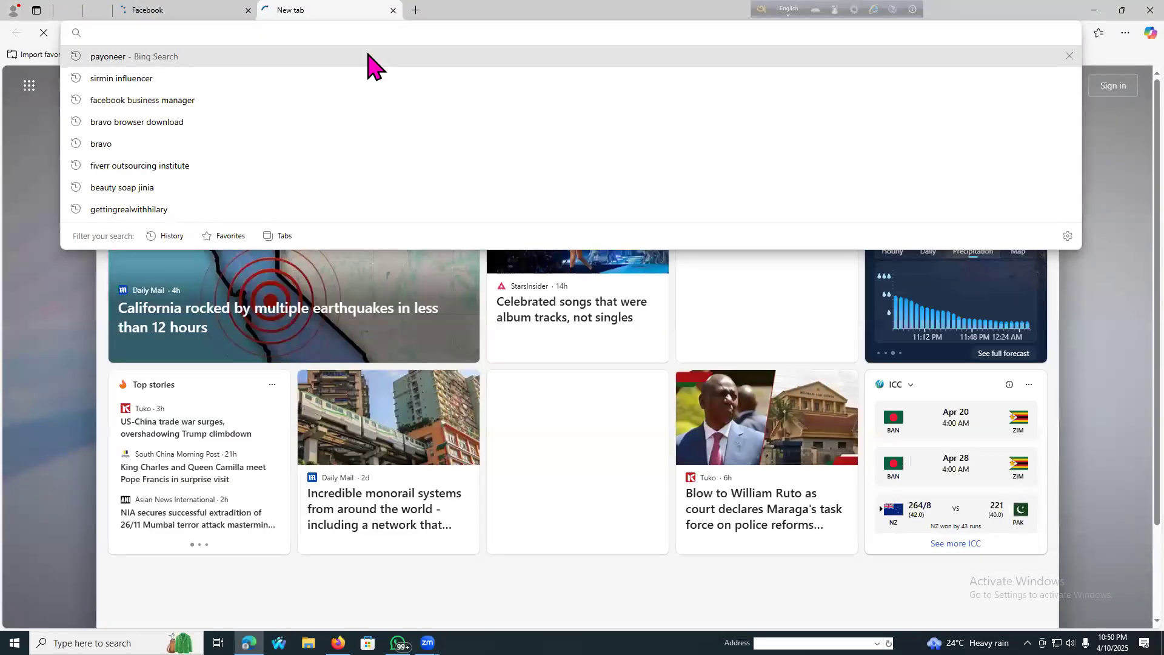
pyautogui.write('SEO')
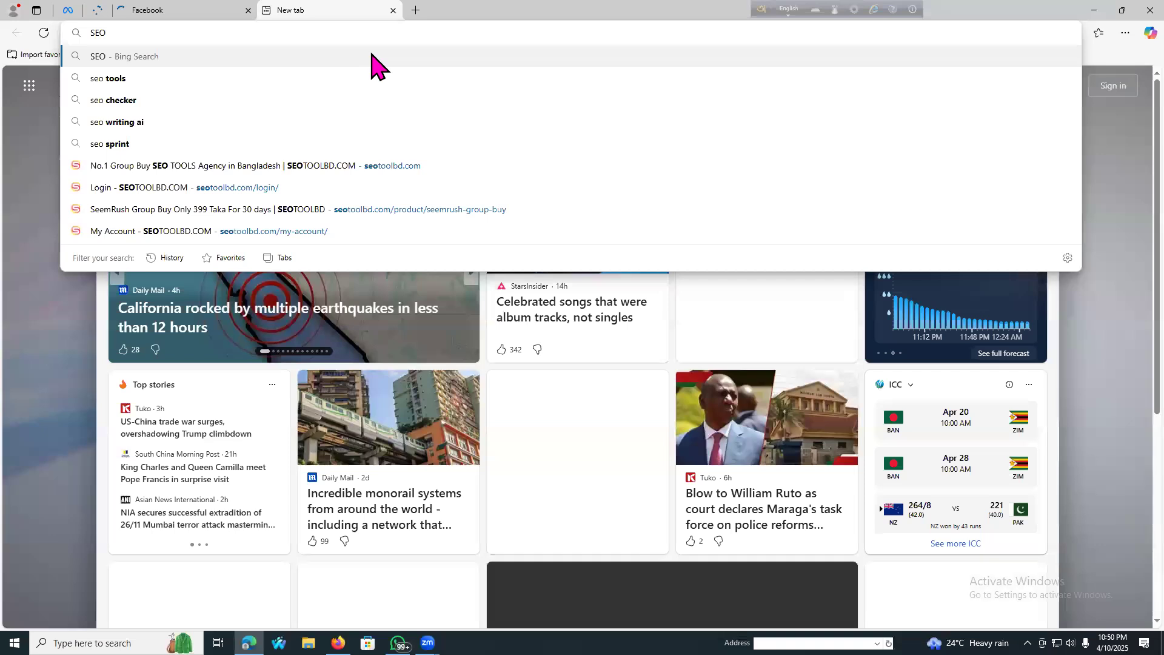
pyautogui.middleClick(179, 166)
pyautogui.click(444, 11)
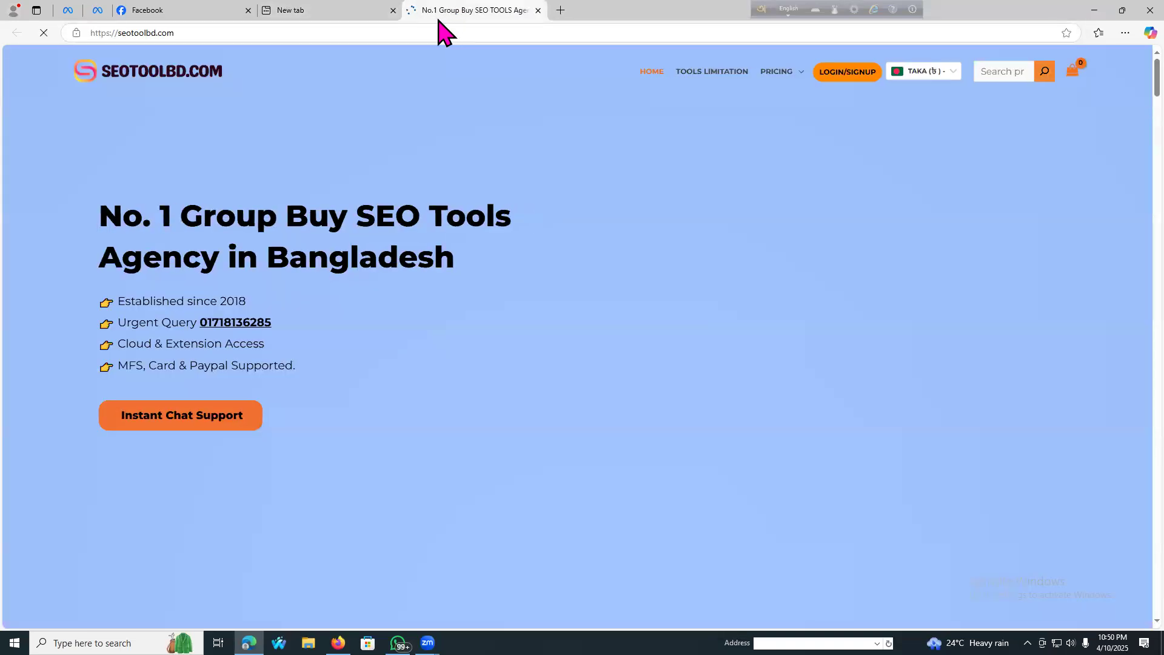
pyautogui.click(837, 76)
pyautogui.click(219, 12)
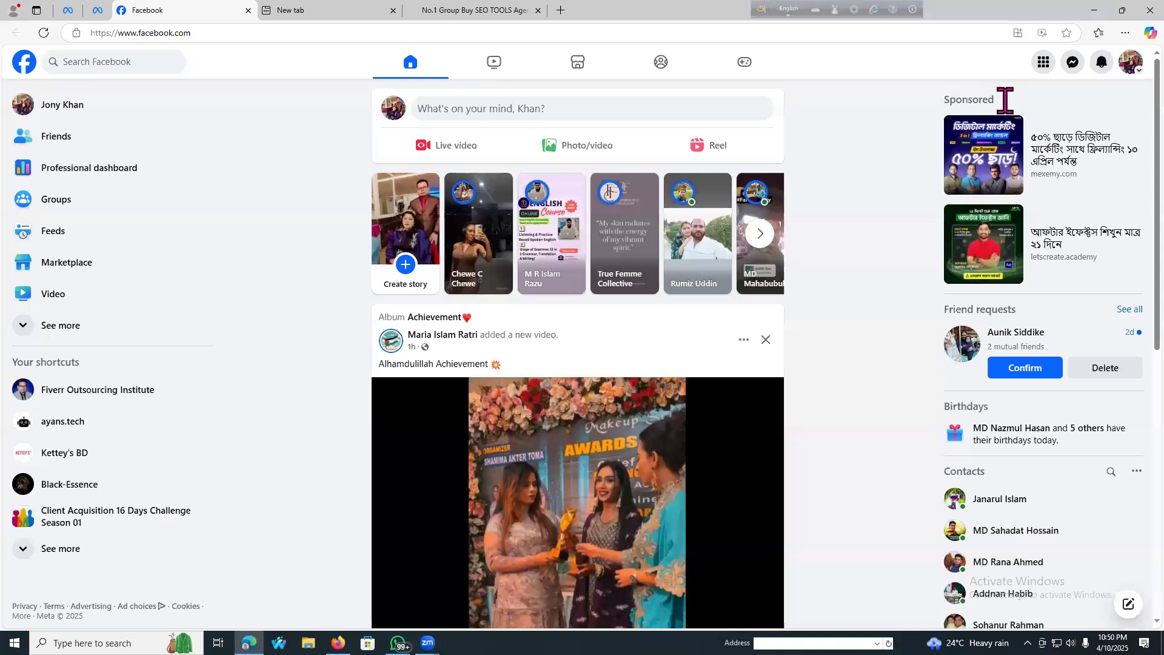
# Open the SEO TOOL BD conversation from the Messenger chat list.
pyautogui.click(1073, 61)
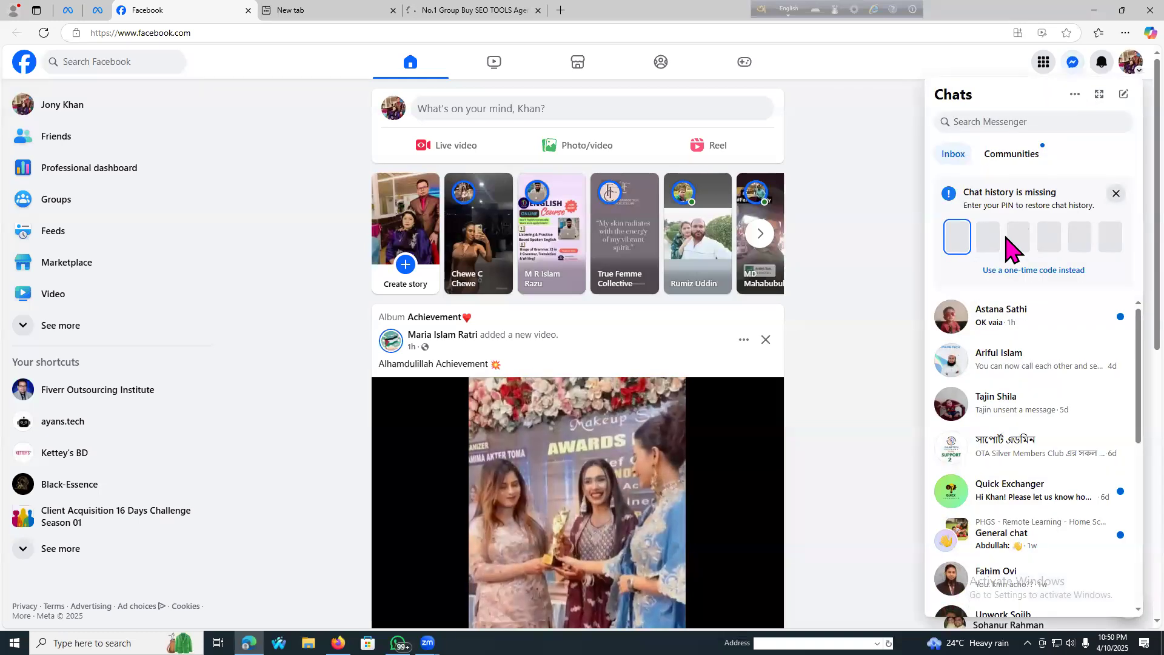
pyautogui.scroll(-5, 1033, 392)
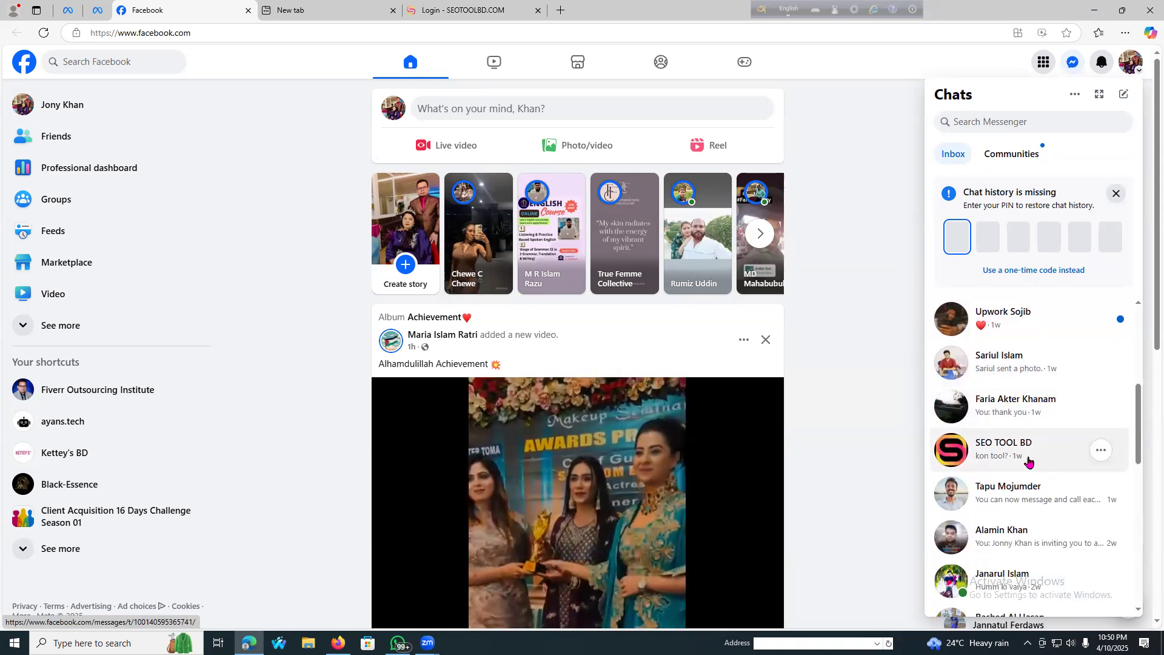
pyautogui.click(1029, 462)
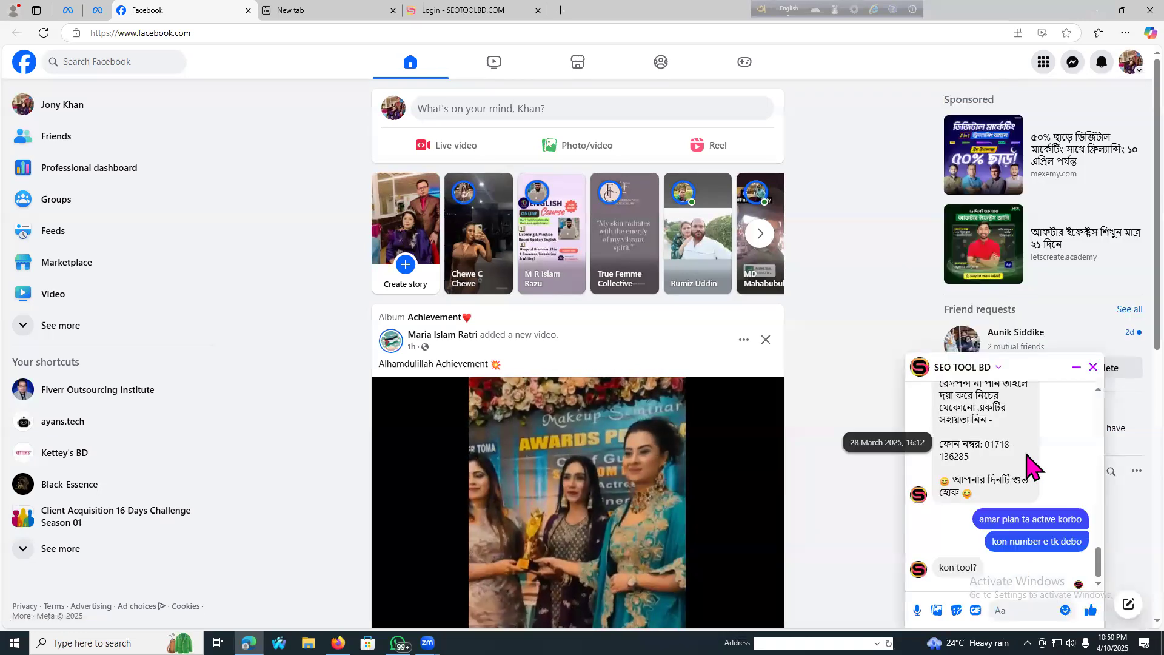
# Scroll back through the chat history and open the seller's seotoolbd.com Semrush product link.
pyautogui.scroll(6, 1007, 482)
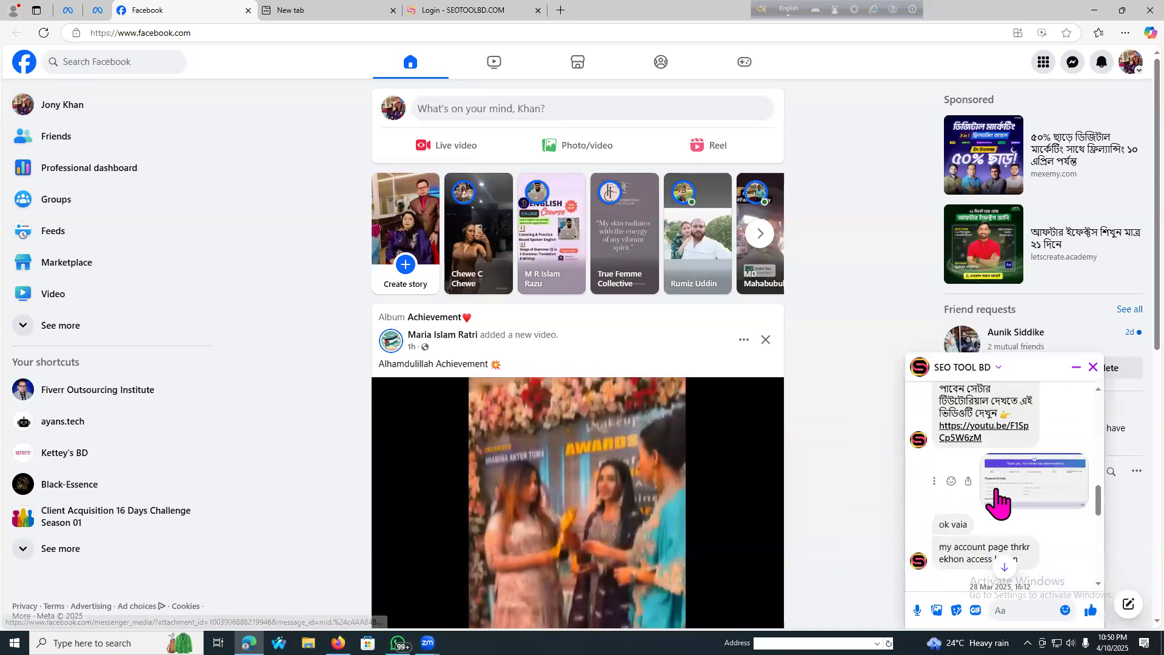
pyautogui.scroll(5, 997, 500)
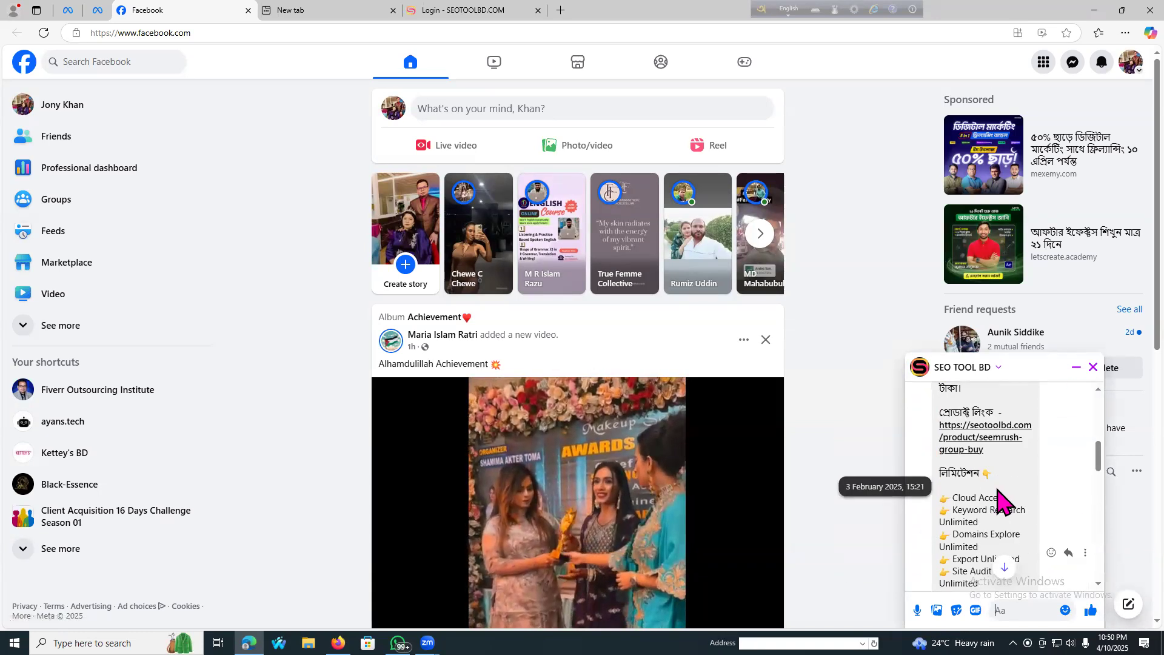
pyautogui.scroll(1, 998, 500)
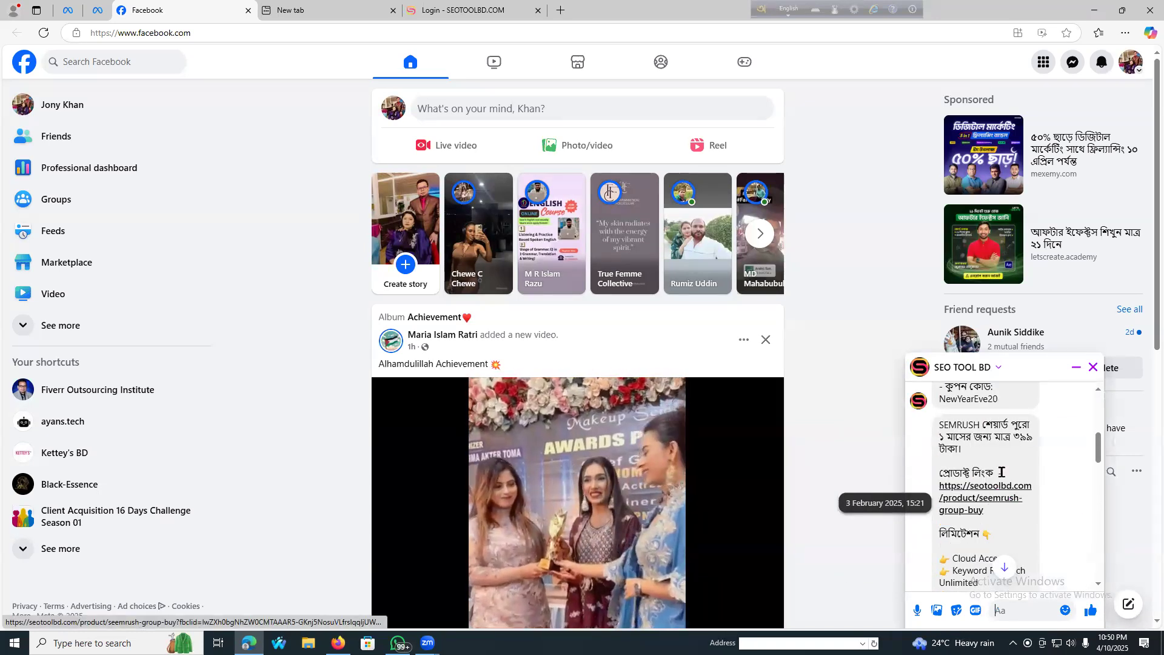
pyautogui.scroll(-10, 1001, 471)
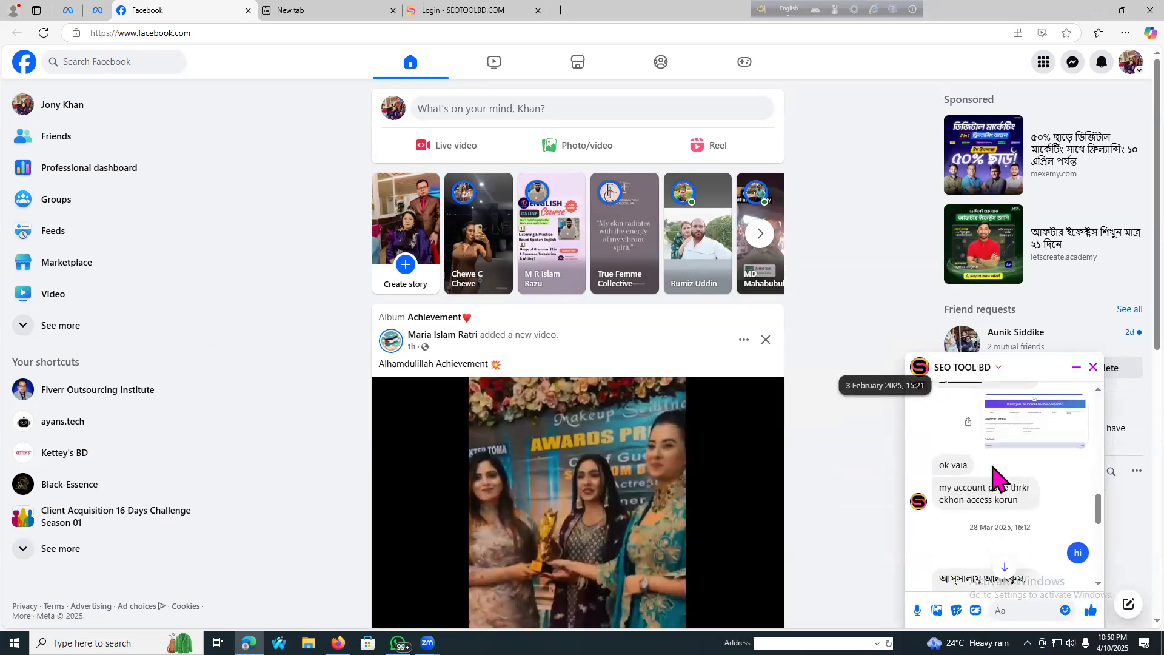
pyautogui.scroll(-8, 994, 470)
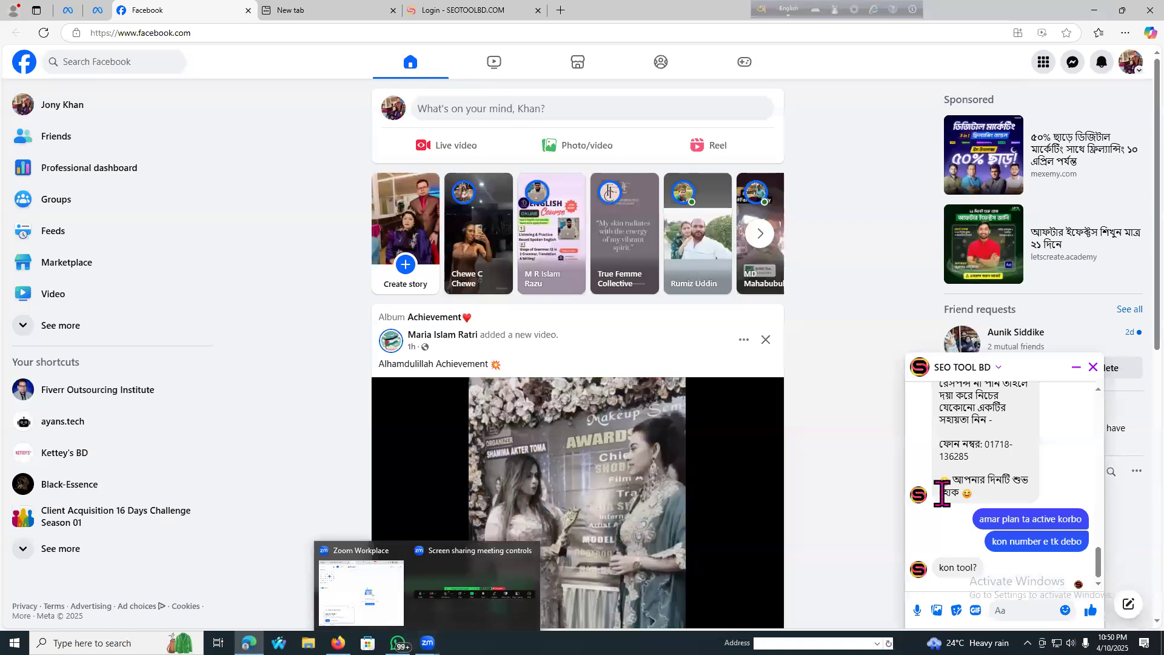
pyautogui.scroll(2, 941, 494)
pyautogui.scroll(8, 946, 497)
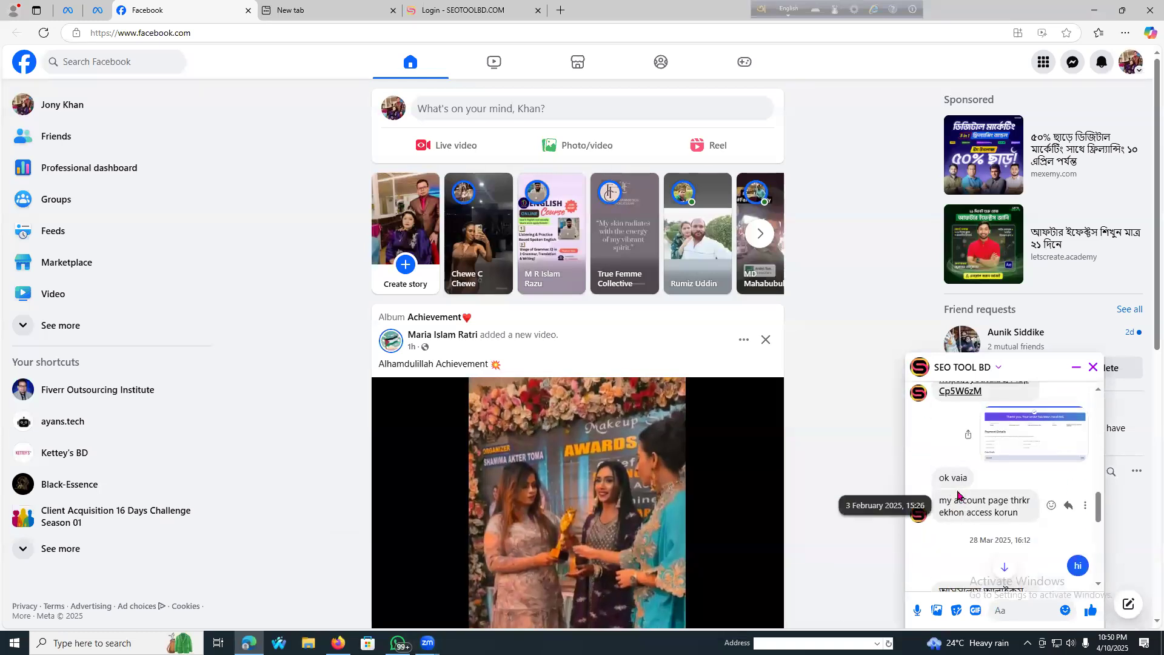
pyautogui.scroll(10, 964, 498)
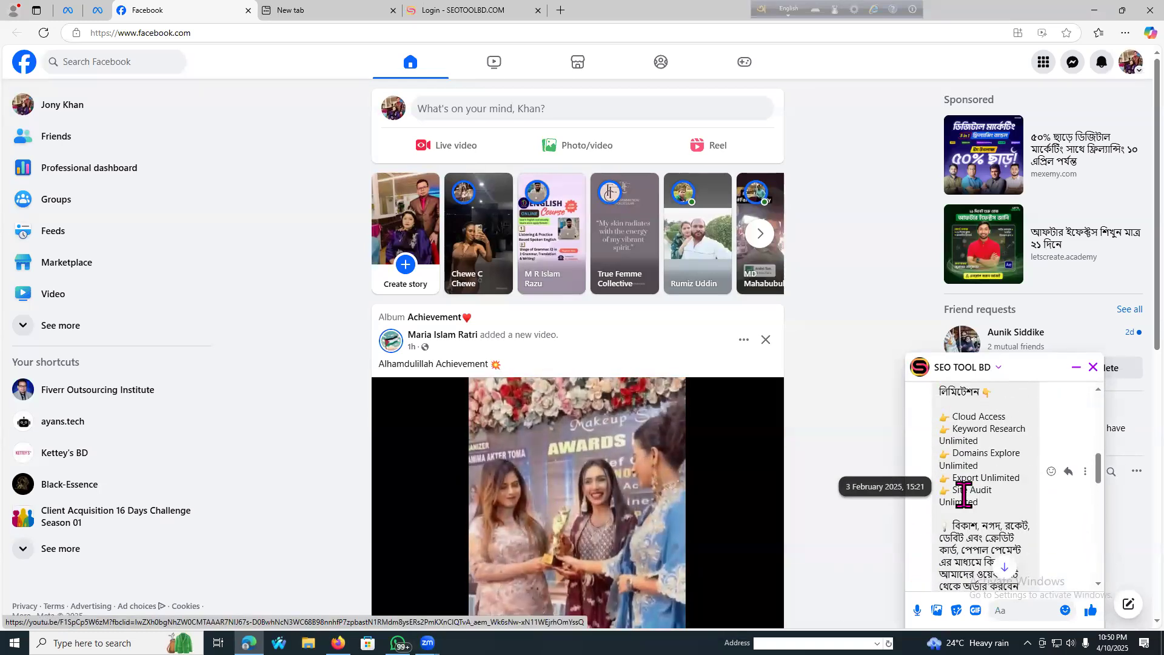
pyautogui.click(968, 505)
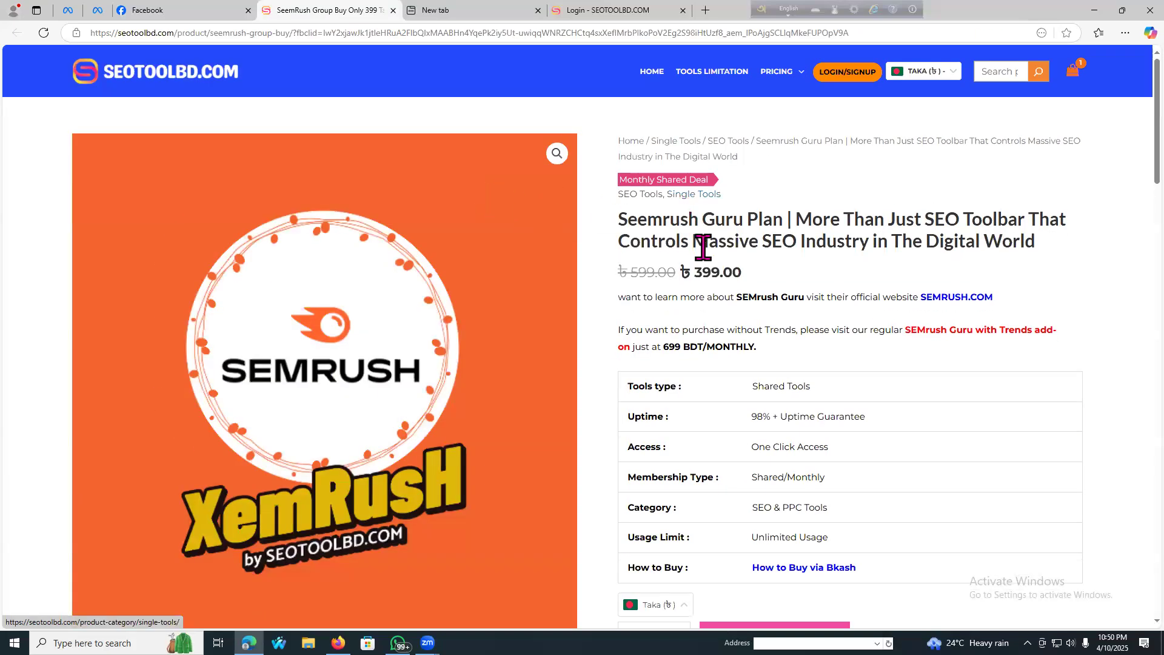
# Add the Semrush Guru Plan at ৳399.00 to the SEOTOOLBD cart, then return to Facebook.
pyautogui.scroll(-4, 704, 248)
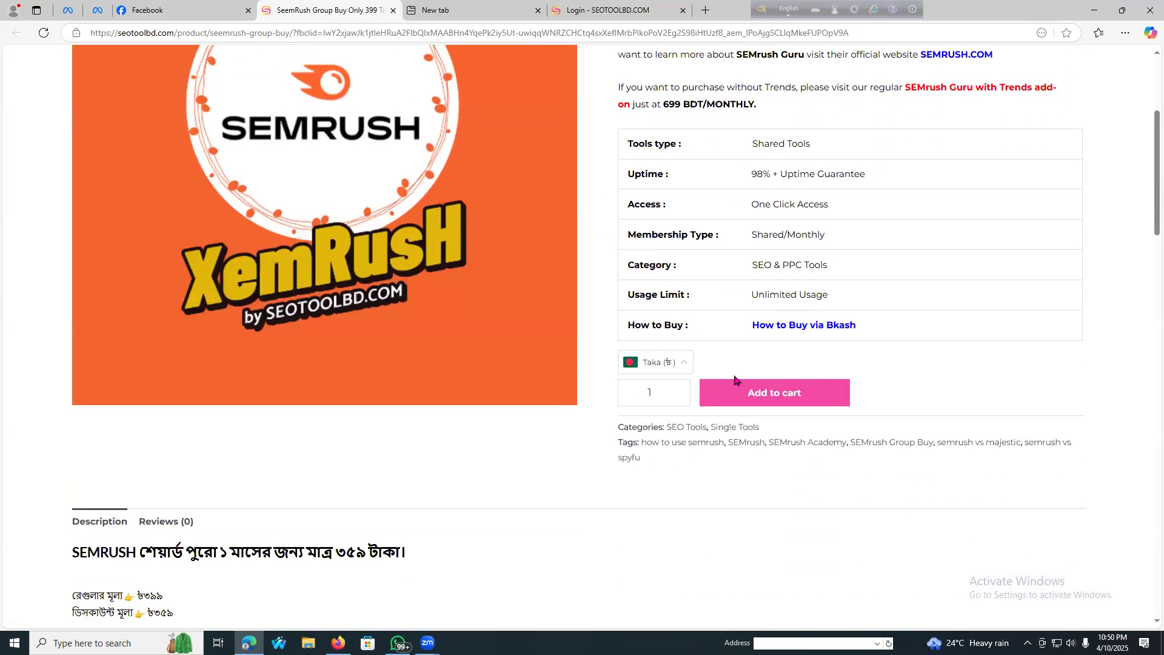
pyautogui.scroll(3, 447, 371)
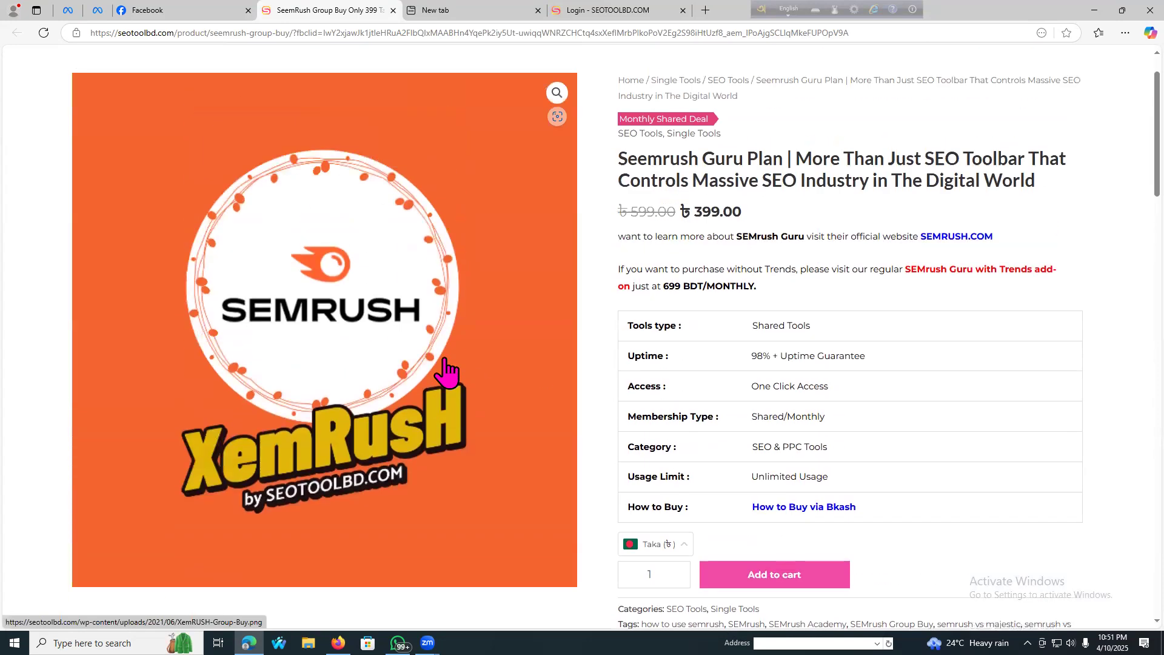
pyautogui.scroll(1, 447, 371)
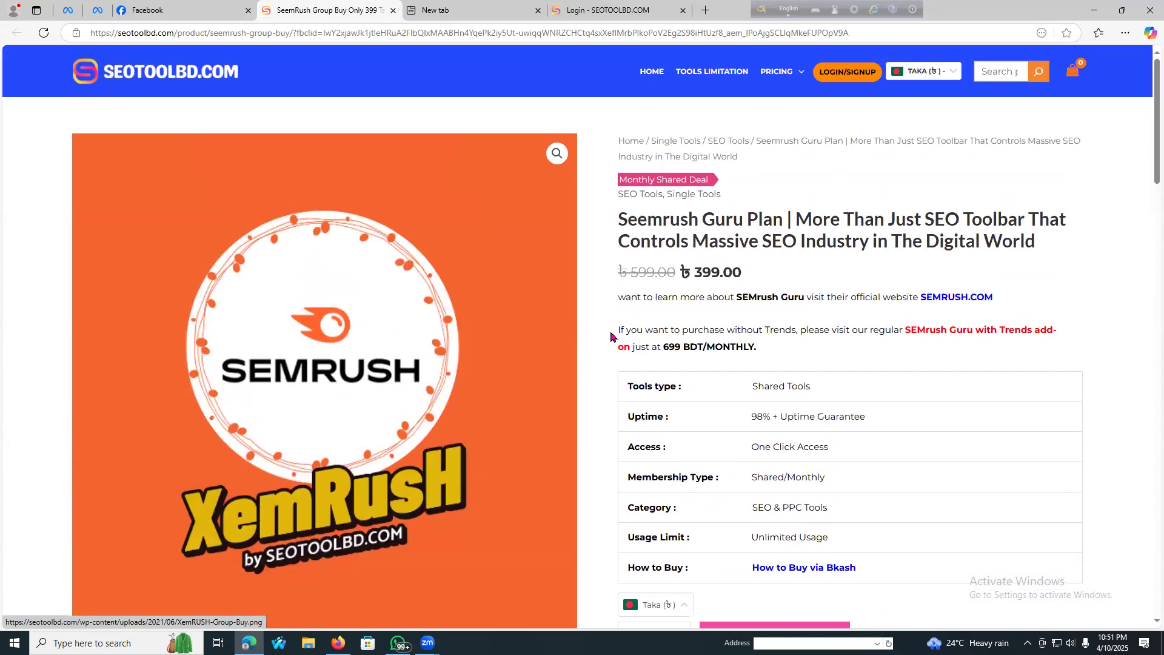
pyautogui.scroll(-3, 762, 307)
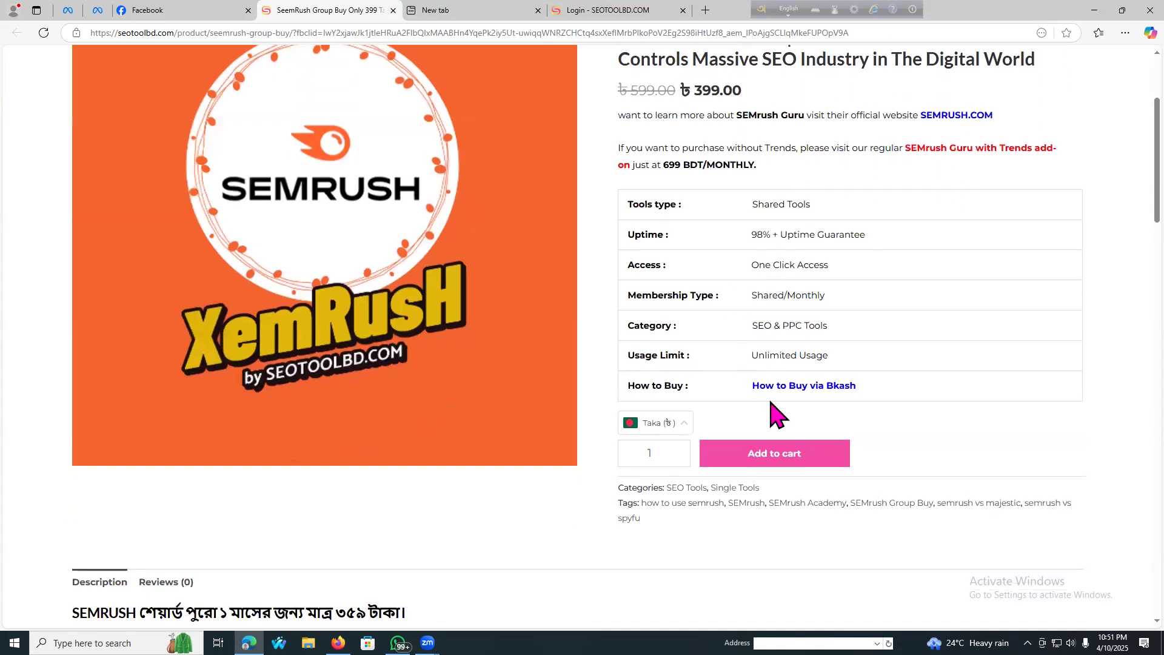
pyautogui.click(800, 458)
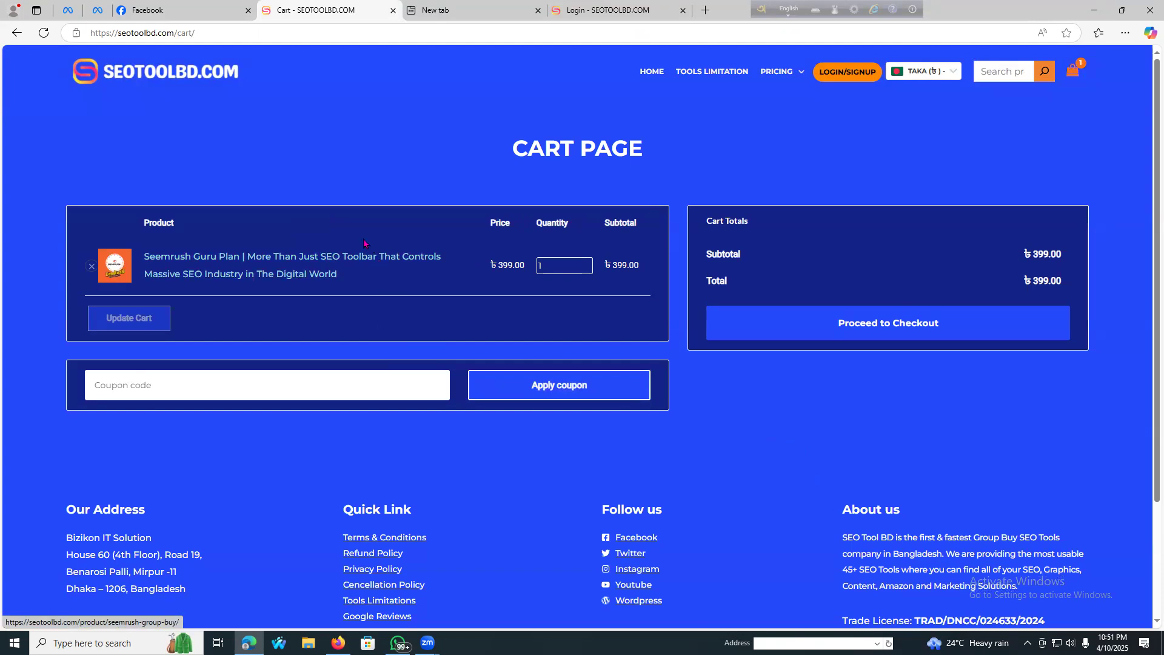
pyautogui.click(208, 13)
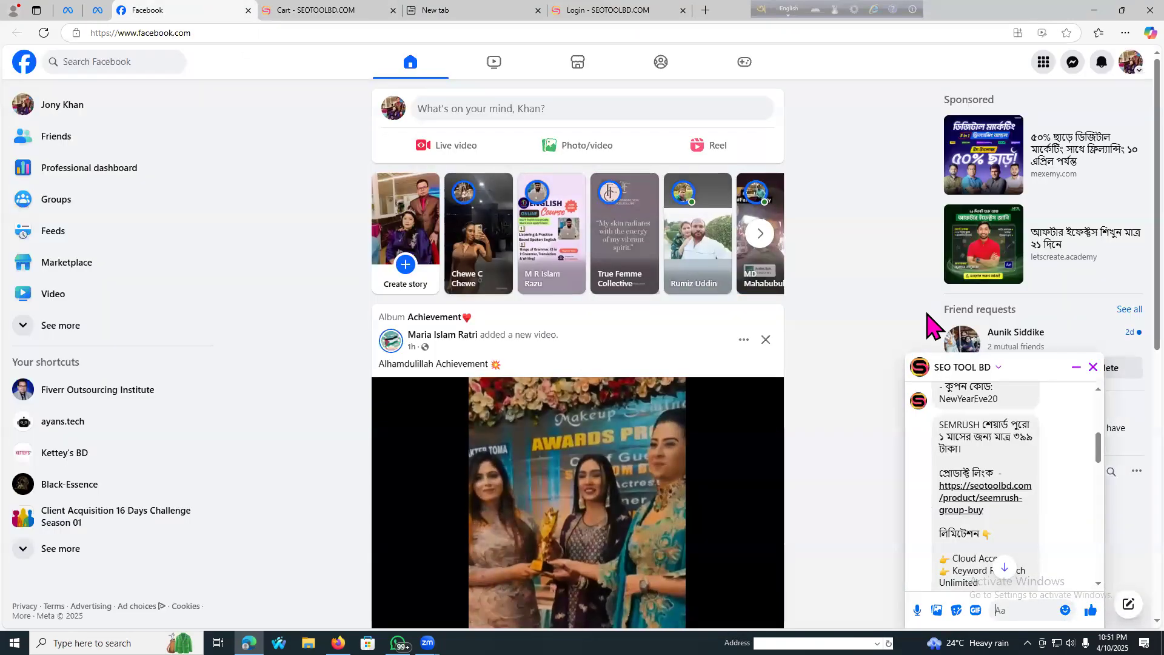
# Check the cart, then scroll up the seller chat and view the order receipt image full size.
pyautogui.click(364, 12)
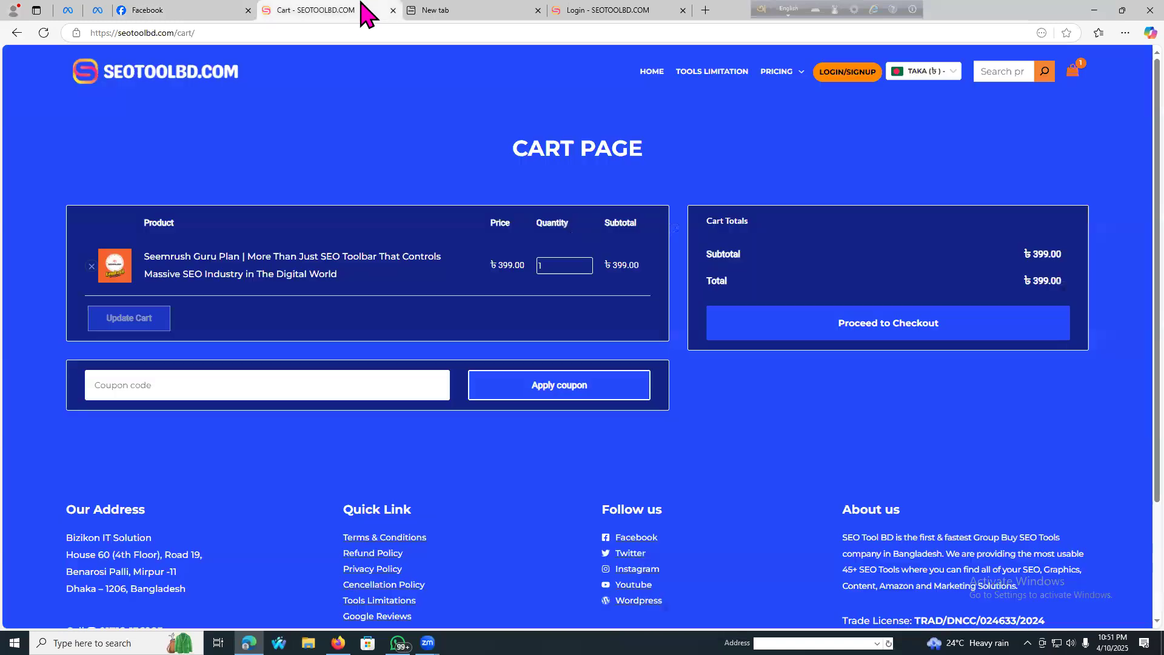
pyautogui.click(243, 11)
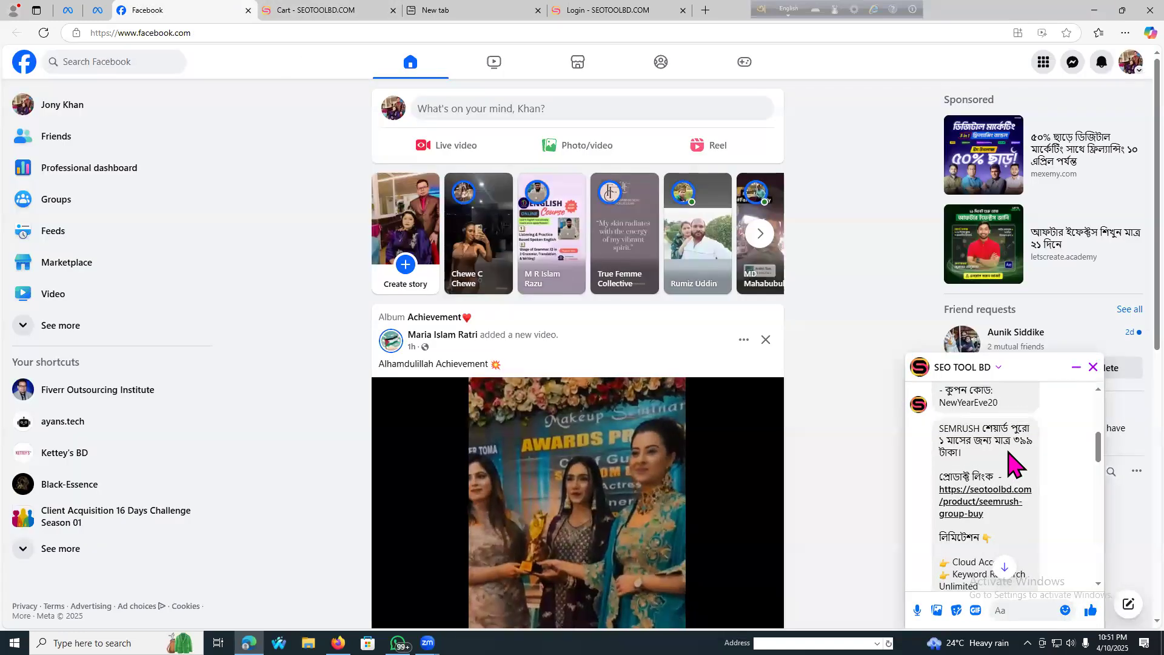
pyautogui.scroll(3, 1013, 454)
pyautogui.scroll(10, 1013, 455)
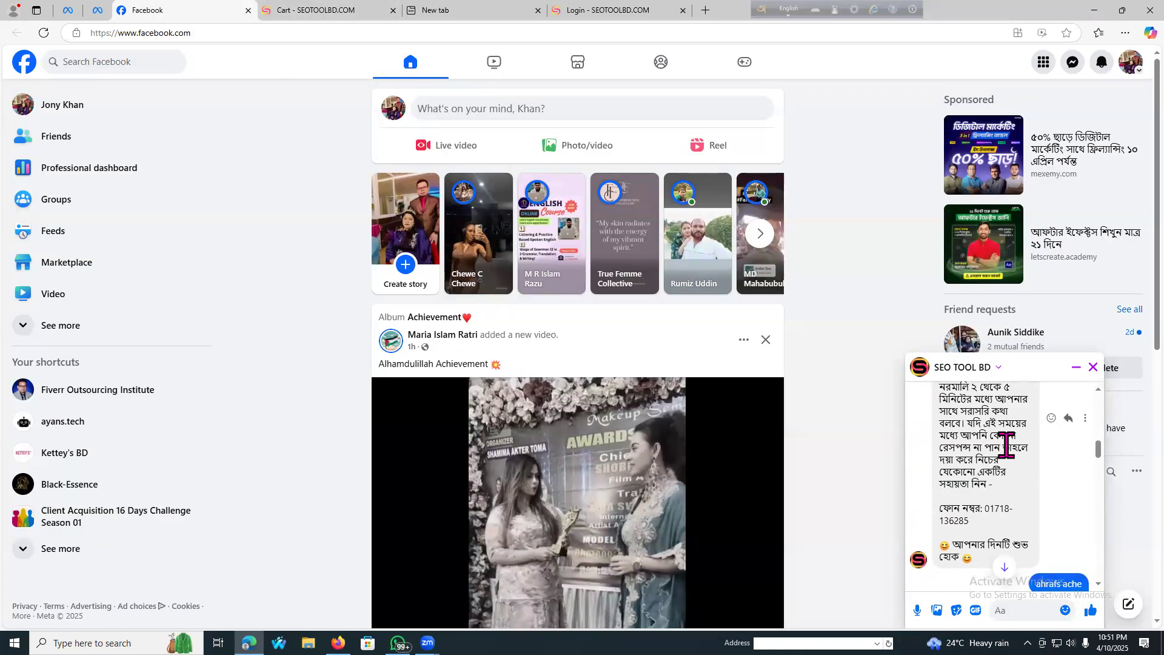
pyautogui.scroll(5, 1010, 452)
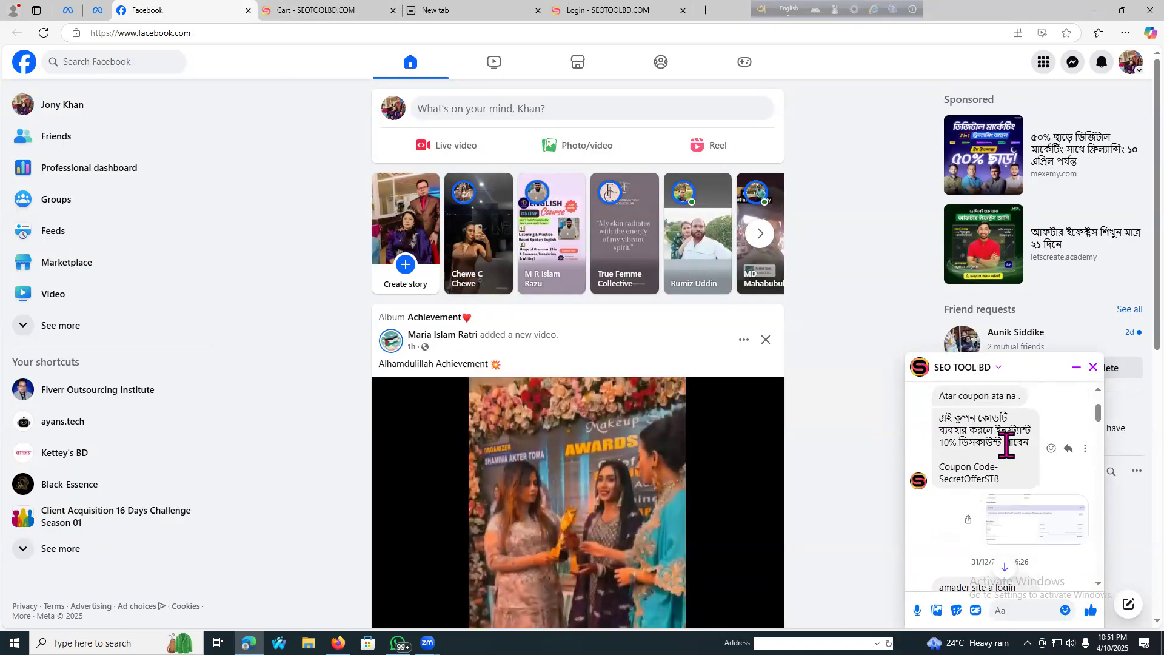
pyautogui.click(1031, 519)
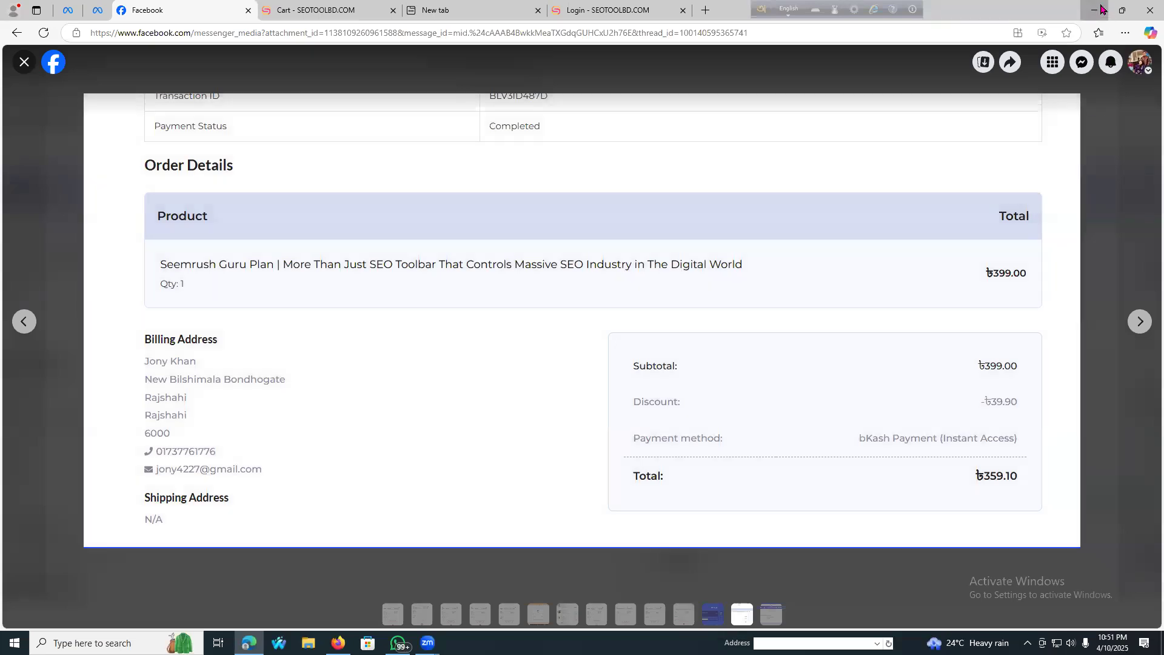
# Close the receipt viewer, select the SecretOfferSTB coupon code, and return to the cart page.
pyautogui.click(1101, 10)
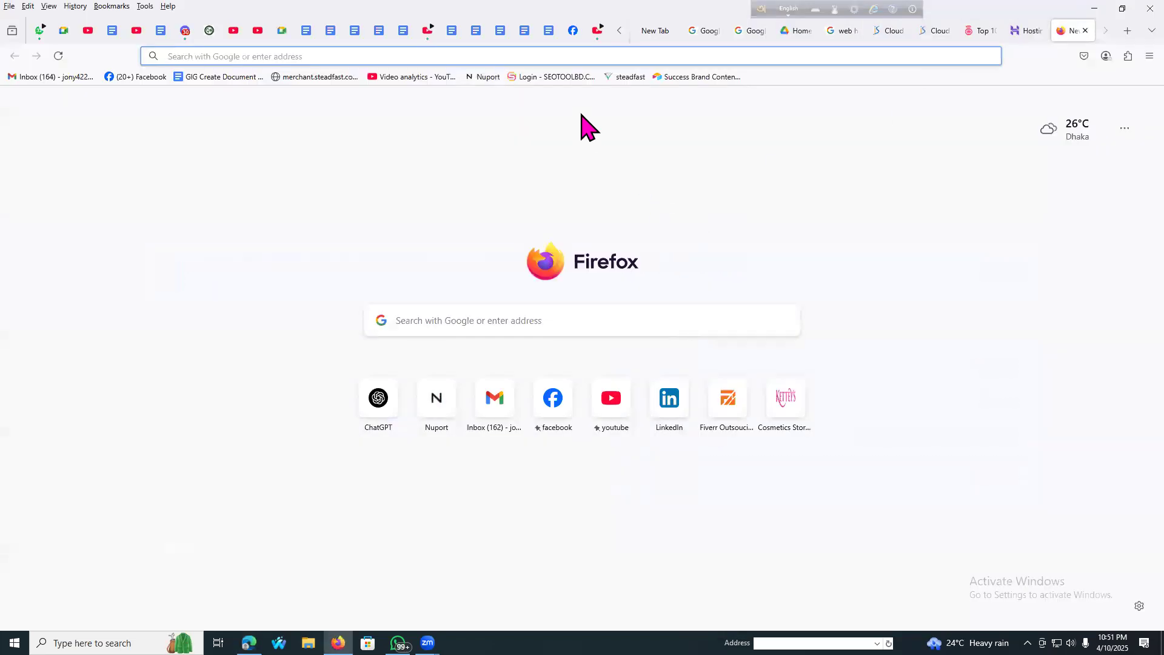
pyautogui.click(248, 642)
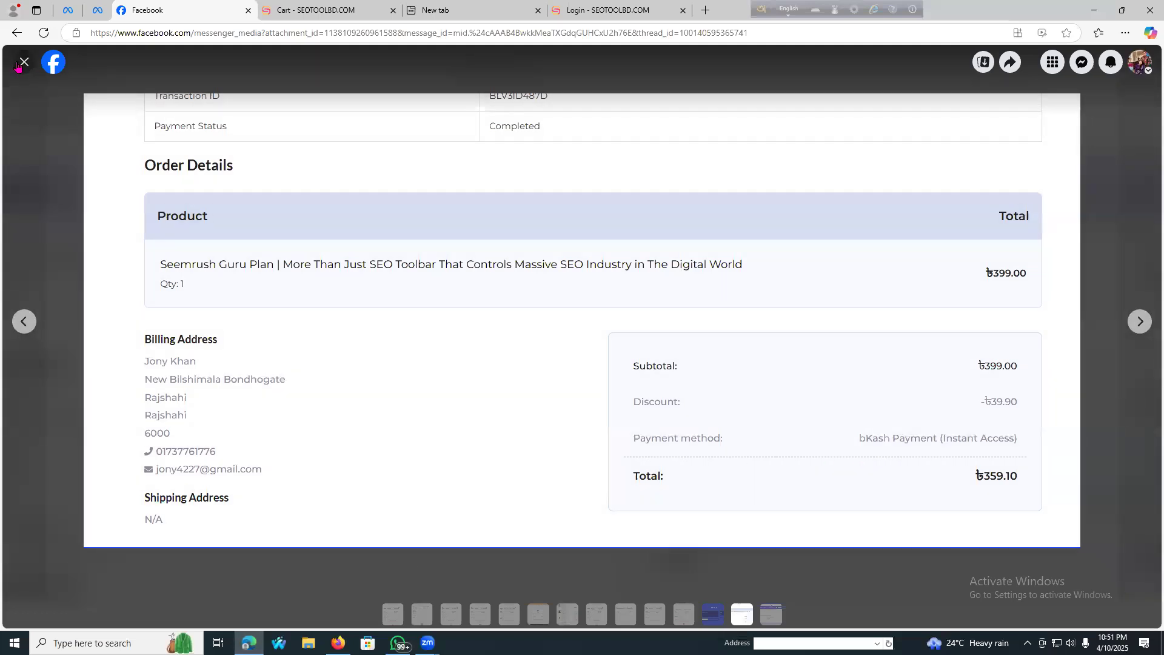
pyautogui.click(19, 65)
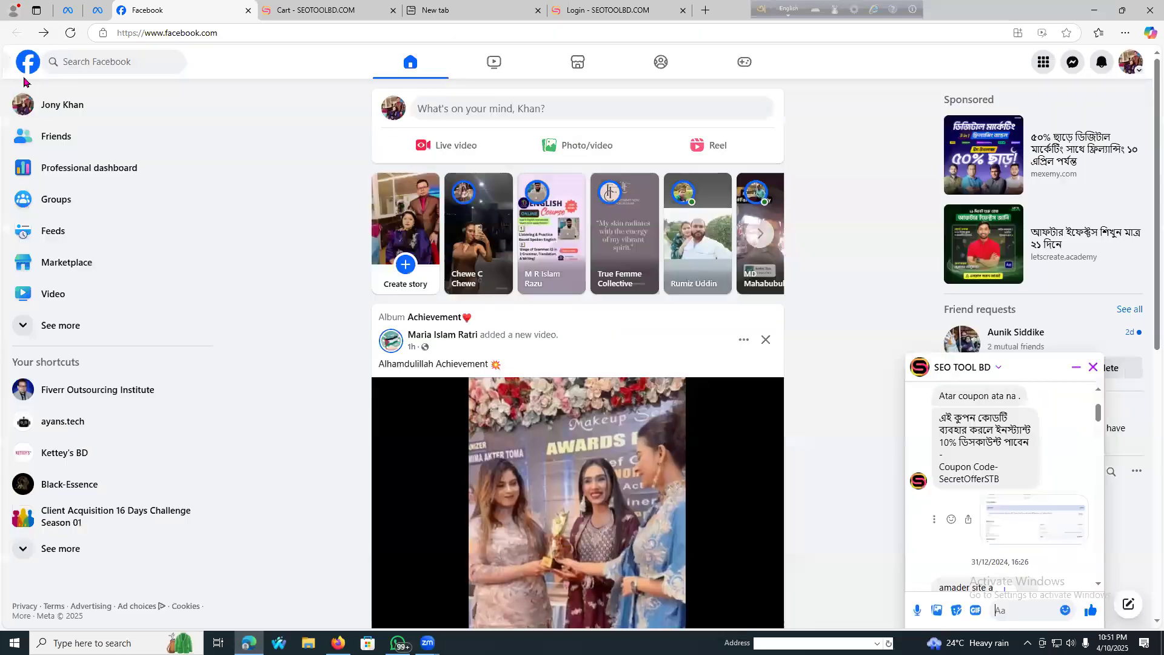
pyautogui.doubleClick(951, 479)
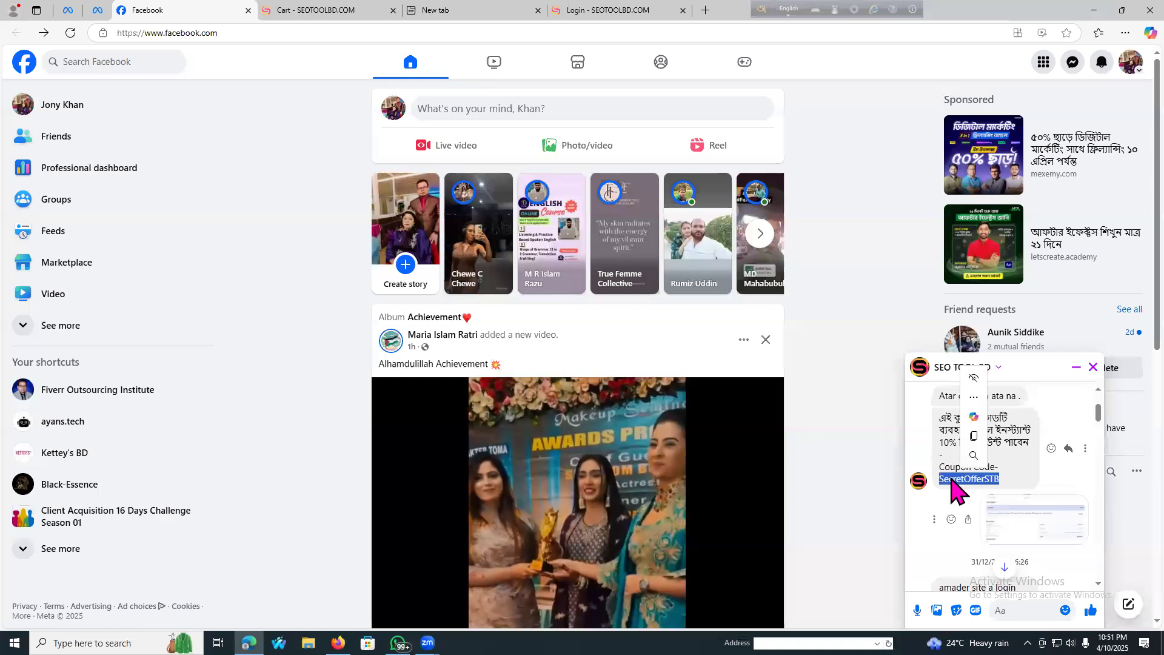
pyautogui.click(364, 11)
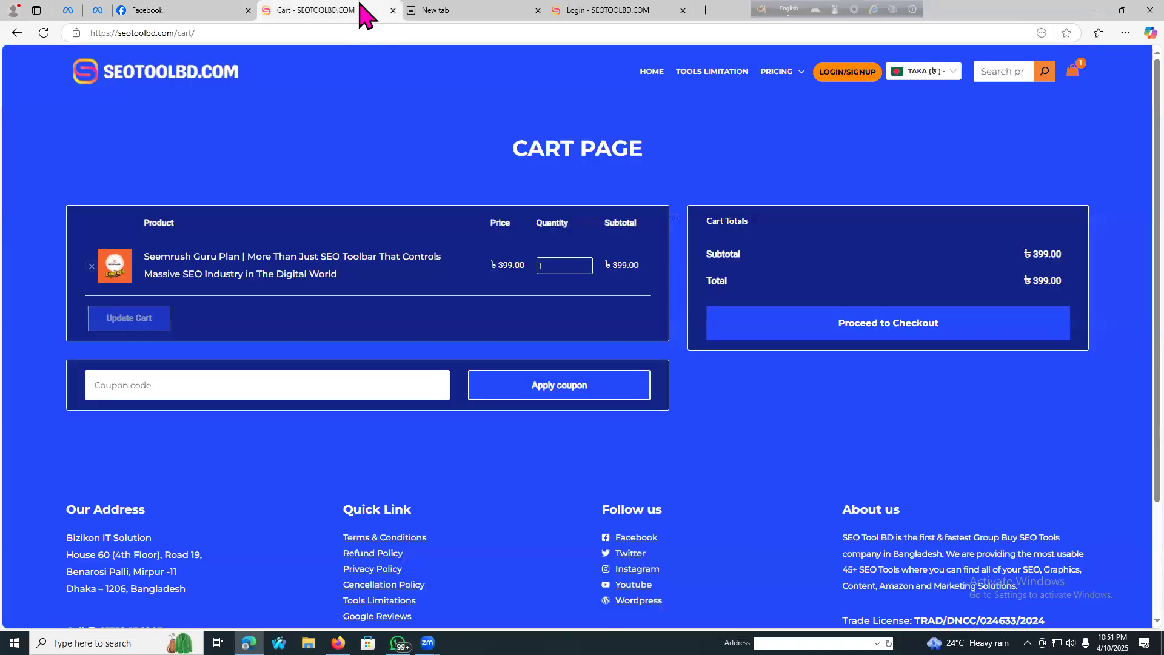
# Apply the SecretOfferSTB coupon for a ৳359.10 total and proceed to checkout.
pyautogui.click(141, 380)
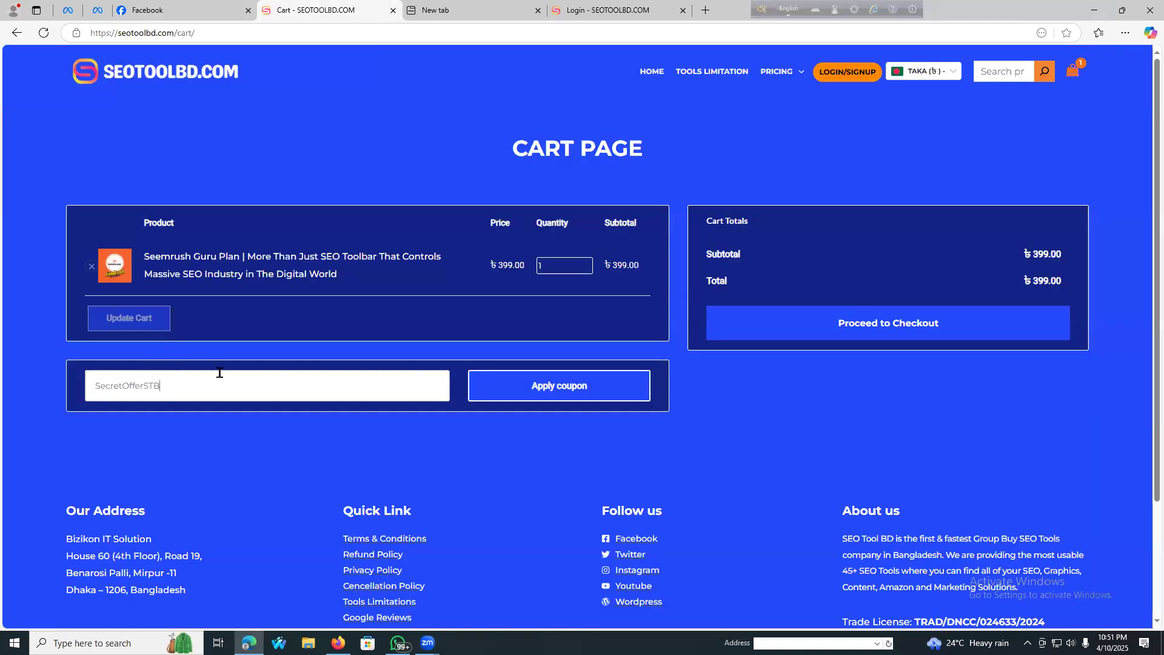
pyautogui.click(547, 403)
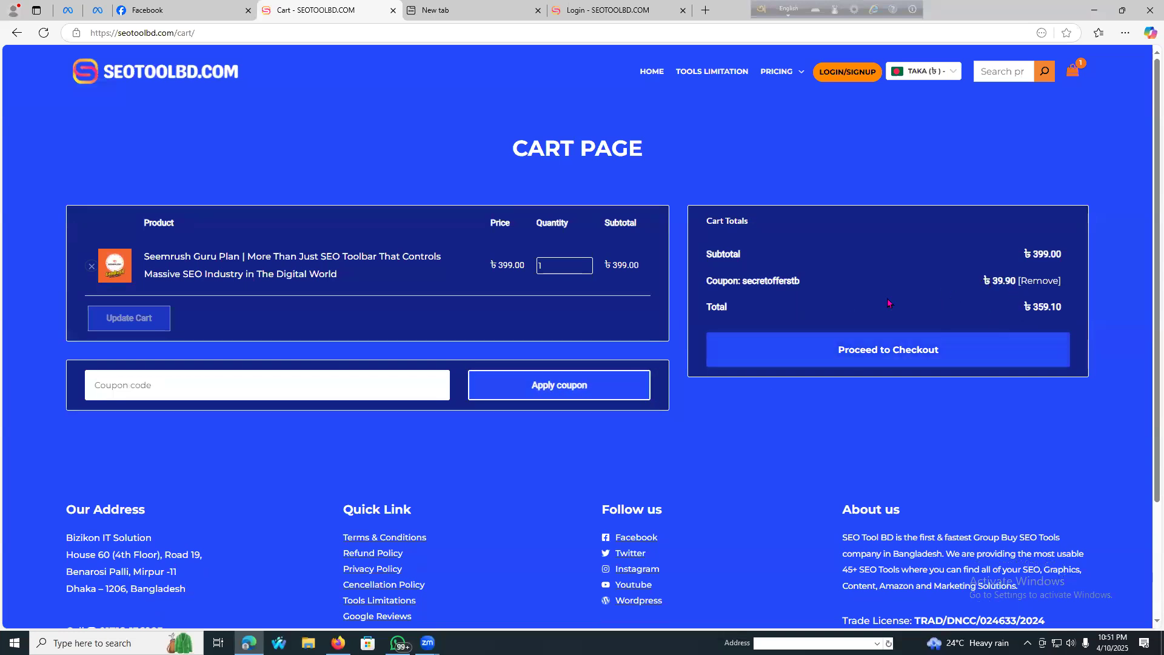
pyautogui.click(922, 344)
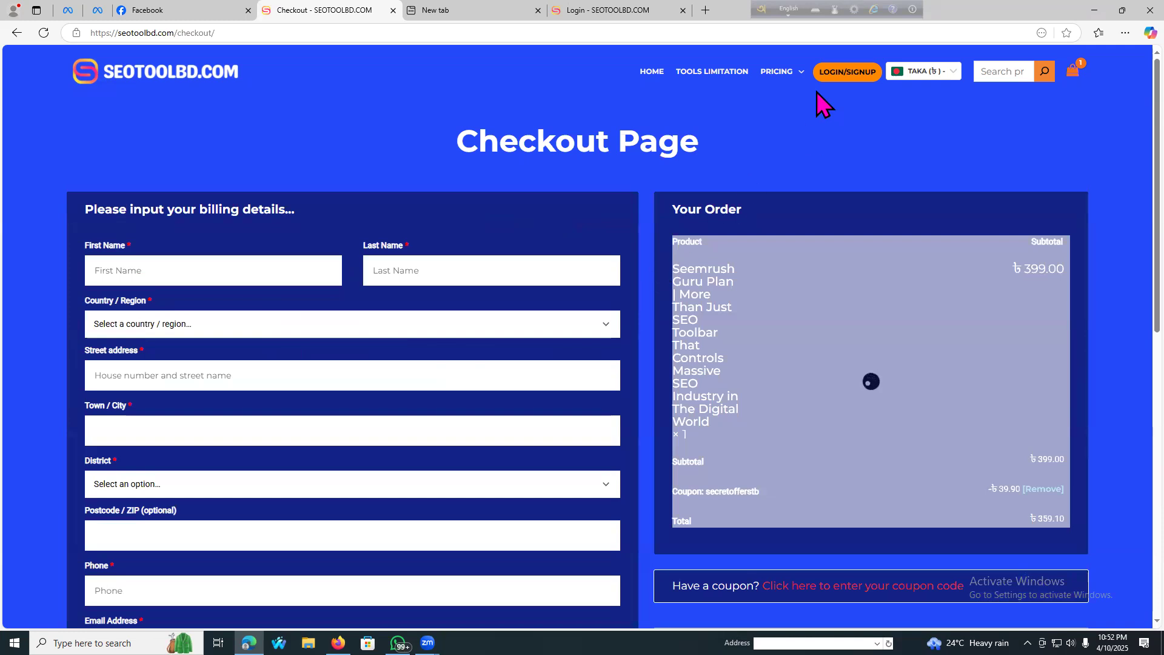
# Sign in to SEOTOOLBD.COM with the saved details, then close the leftover login tab.
pyautogui.click(823, 78)
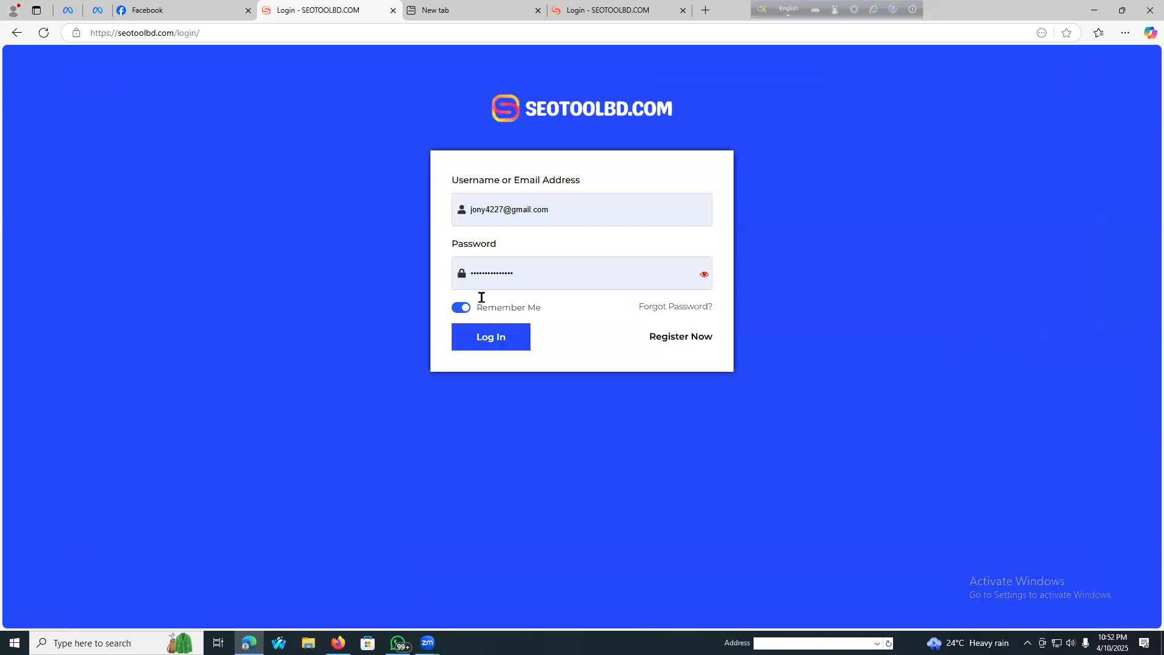
pyautogui.click(473, 339)
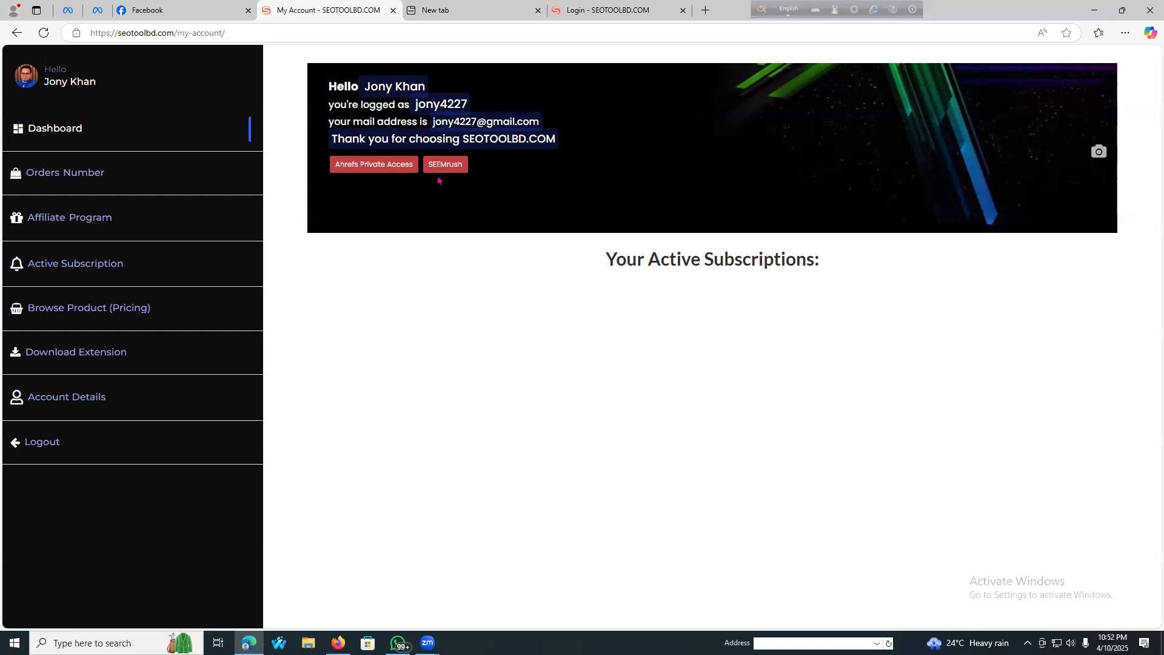
pyautogui.click(624, 10)
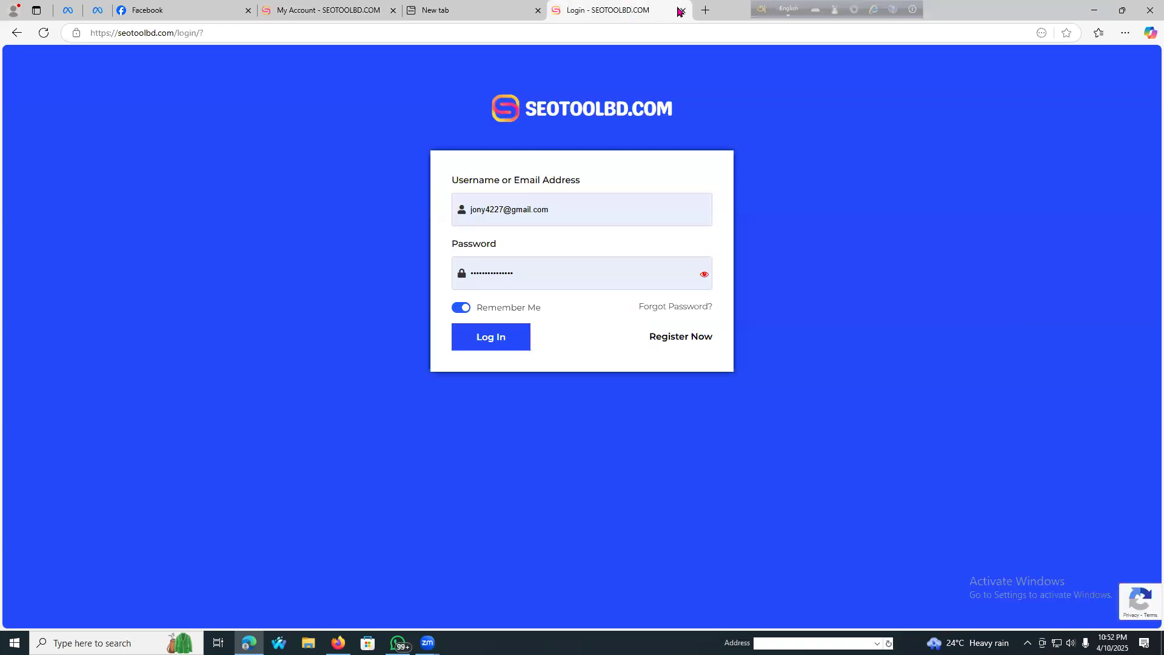
pyautogui.click(683, 10)
pyautogui.click(322, 5)
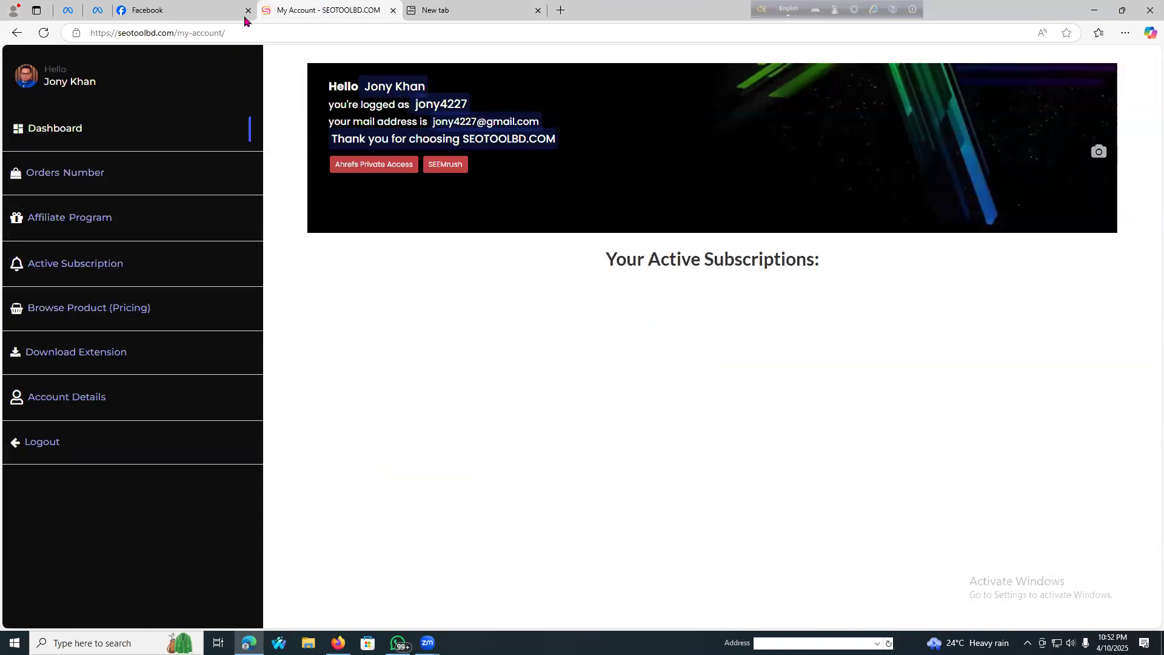
pyautogui.click(182, 11)
# Find the payonced.com Semrush link in the seller chat and copy it.
pyautogui.scroll(1, 983, 461)
pyautogui.scroll(2, 982, 461)
pyautogui.scroll(-1, 982, 461)
pyautogui.scroll(2, 984, 464)
pyautogui.scroll(-5, 984, 466)
pyautogui.scroll(-5, 985, 466)
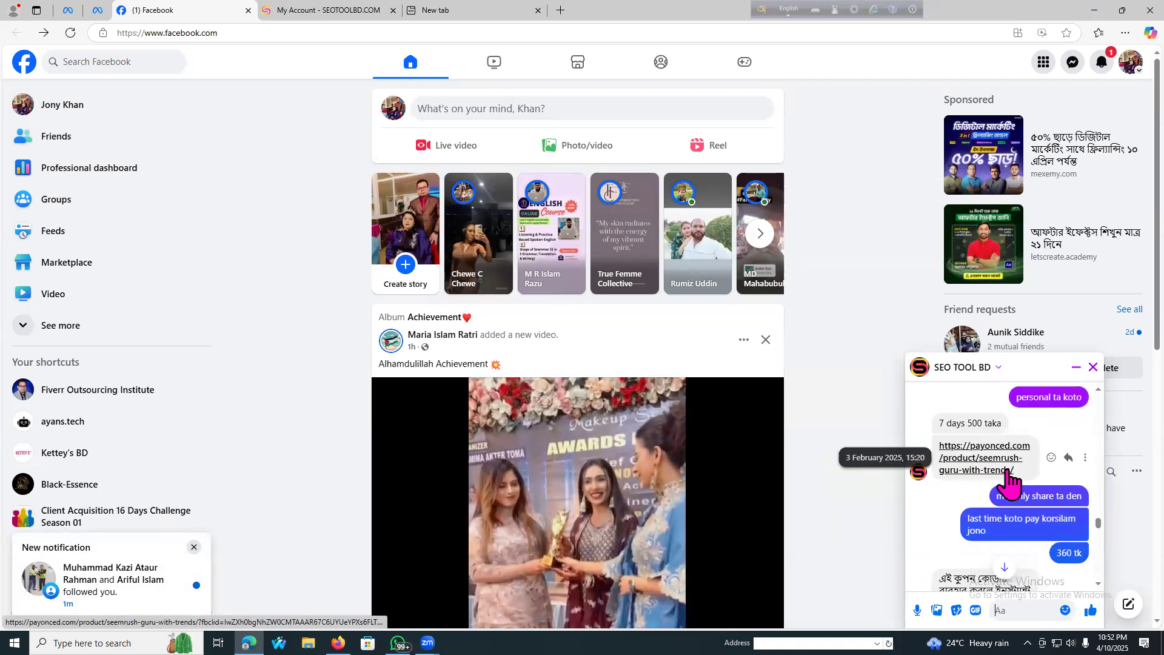
pyautogui.moveTo(1009, 470); pyautogui.dragTo(940, 448)
pyautogui.hotkey('ctrl', 'c')
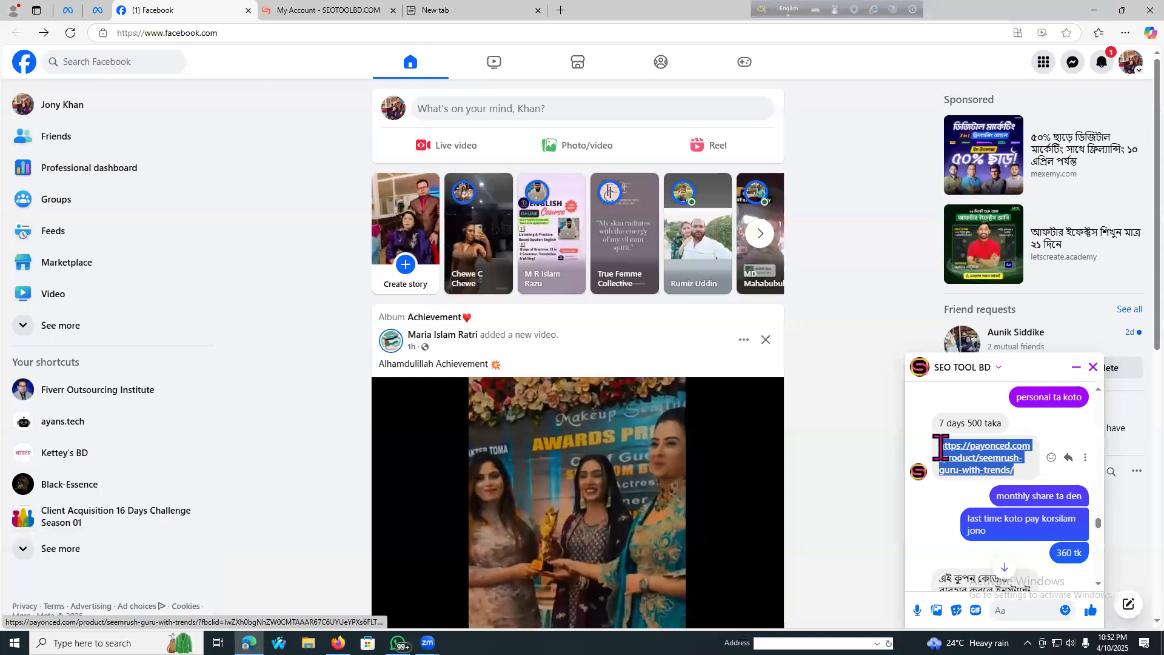
pyautogui.rightClick(941, 448)
pyautogui.click(917, 376)
pyautogui.click(443, 11)
# Load the copied payonced.com Semrush product page in the new tab.
pyautogui.write('SEO')
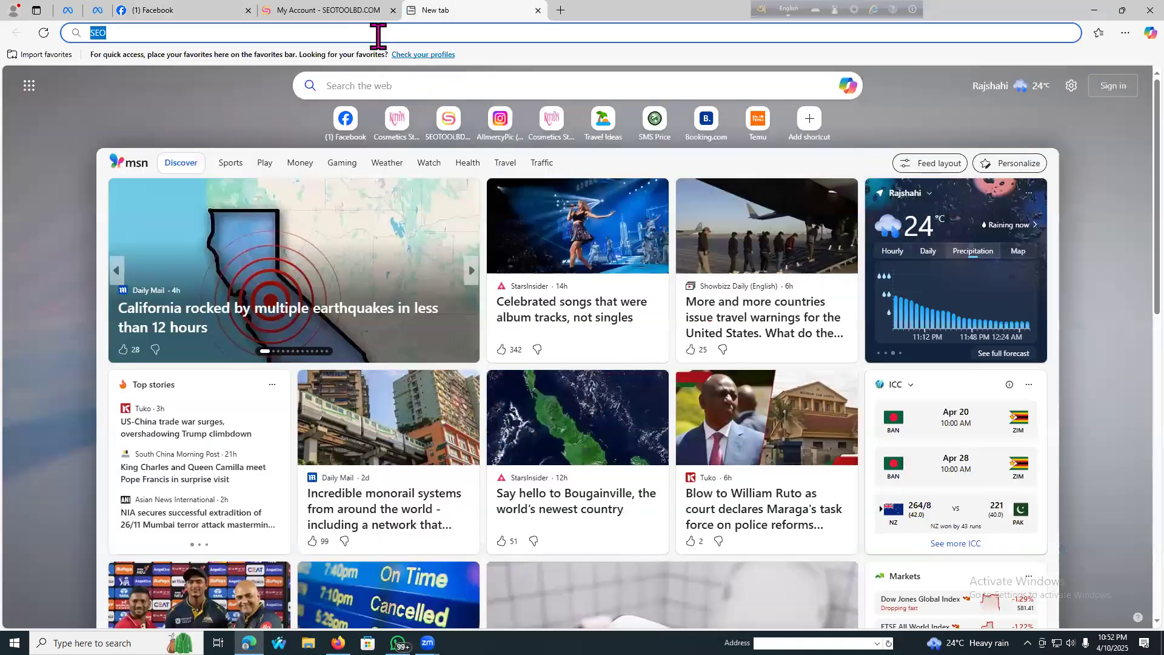
pyautogui.hotkey('ctrl', 'v')
pyautogui.press('Return')
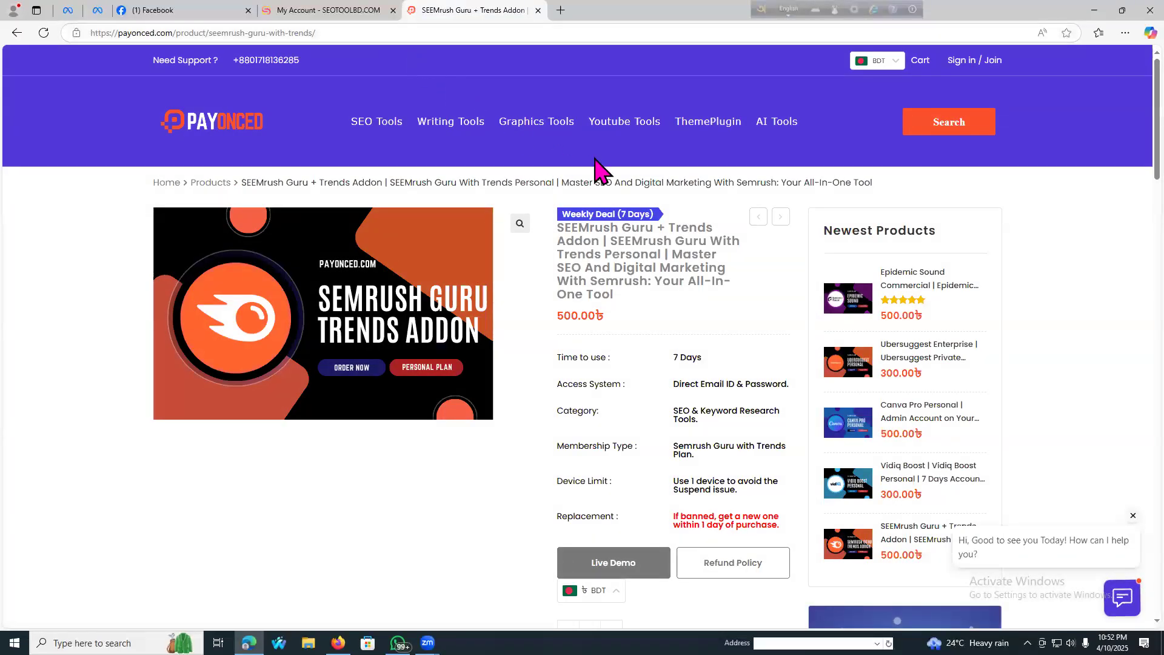
pyautogui.scroll(-2, 462, 252)
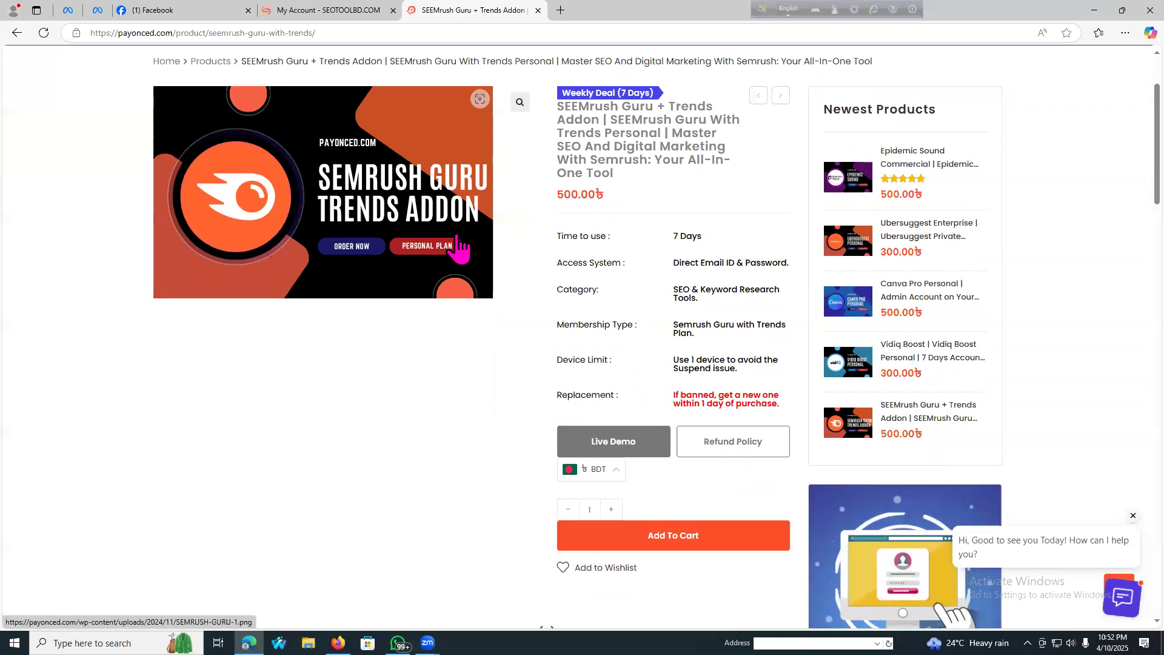
pyautogui.scroll(-2, 462, 252)
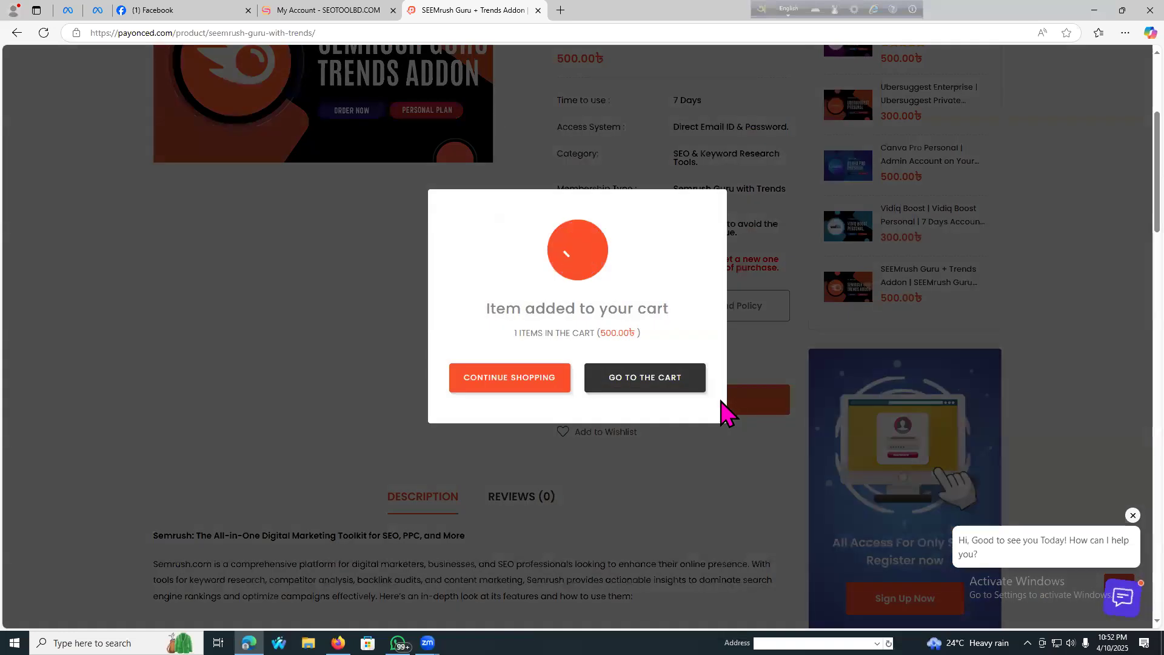
# In the Payonced cart with SEEMrush Guru + Trends at ৳500.00, try the saved coupon, which is rejected.
pyautogui.click(630, 381)
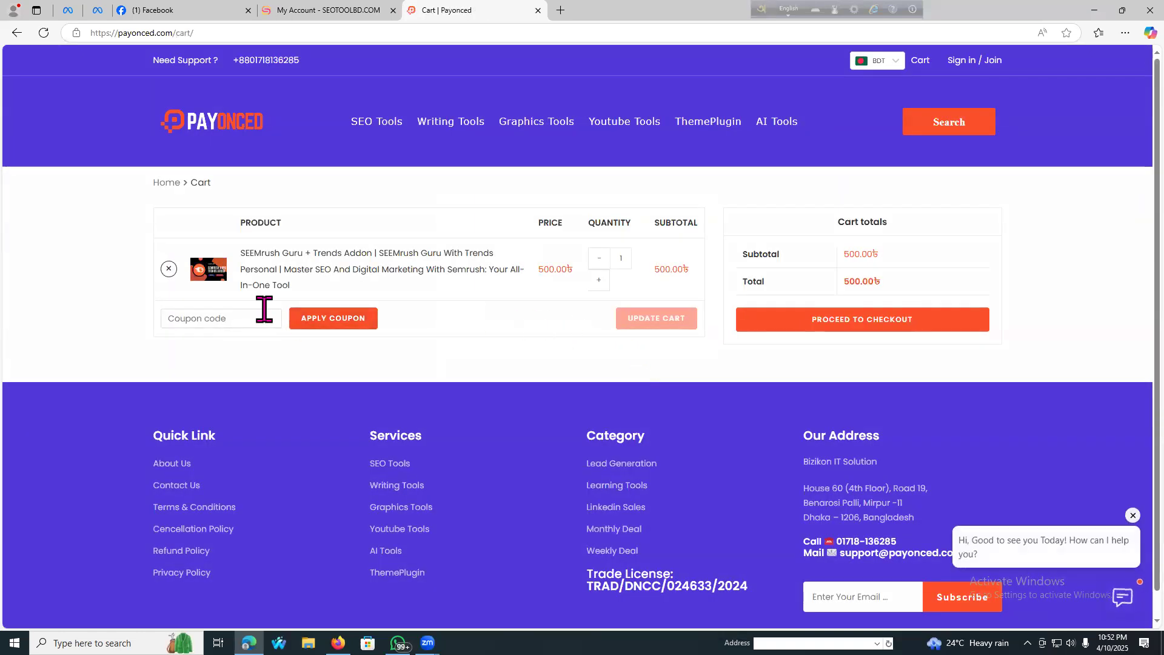
pyautogui.click(234, 318)
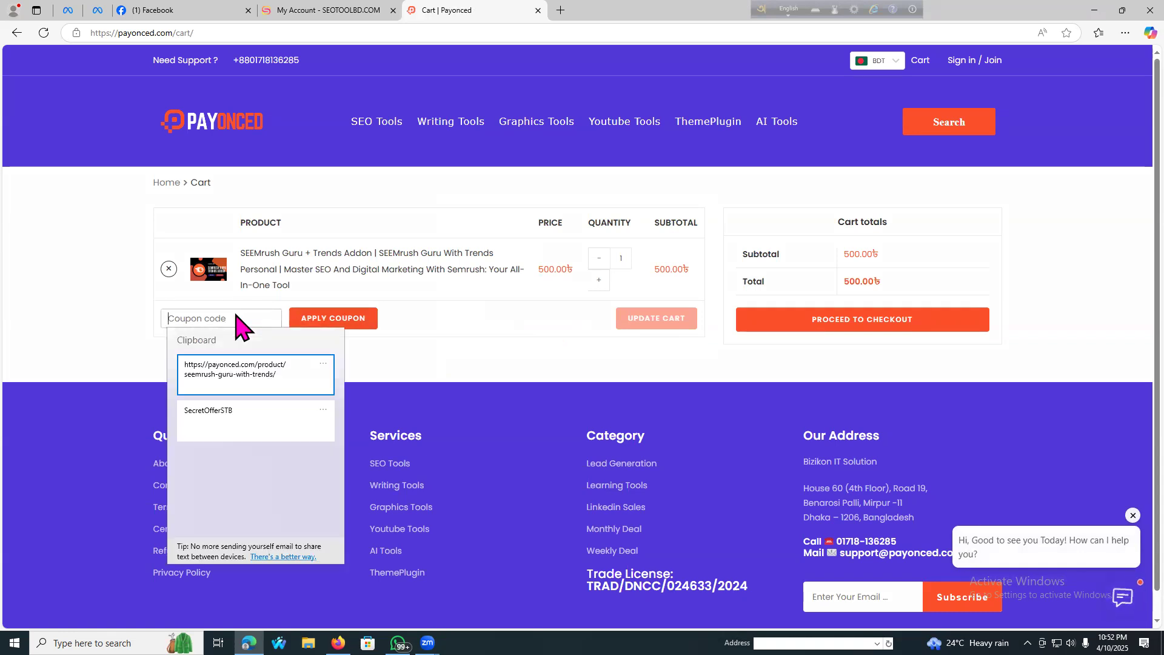
pyautogui.click(214, 412)
pyautogui.click(333, 327)
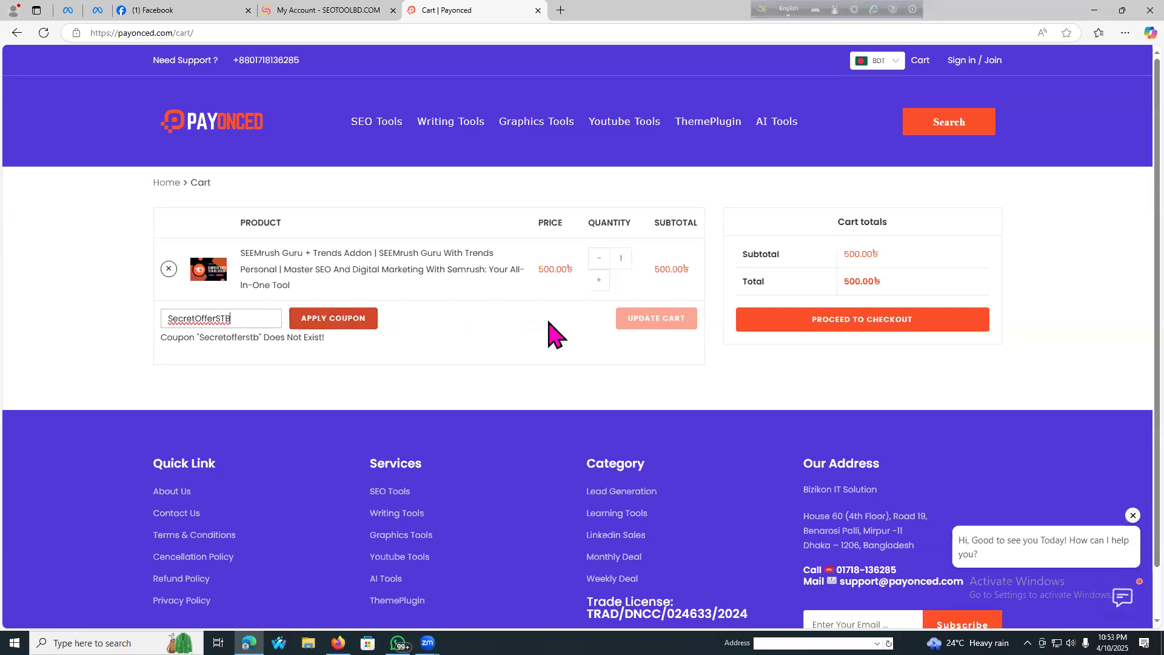
pyautogui.click(354, 321)
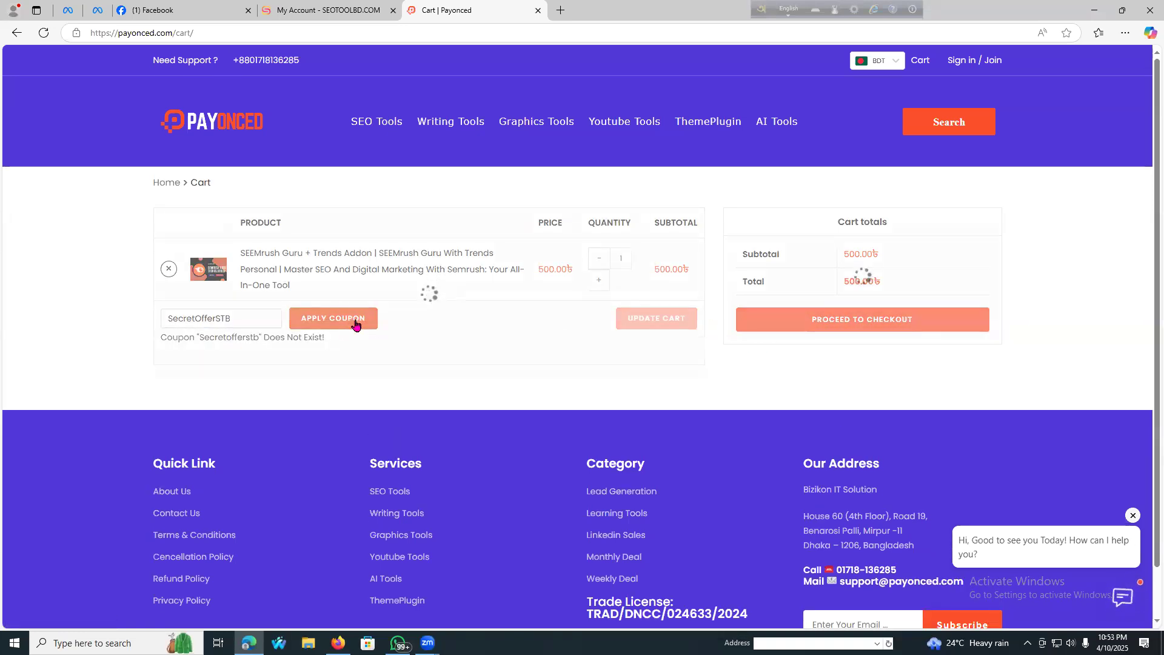
pyautogui.click(288, 11)
pyautogui.click(181, 11)
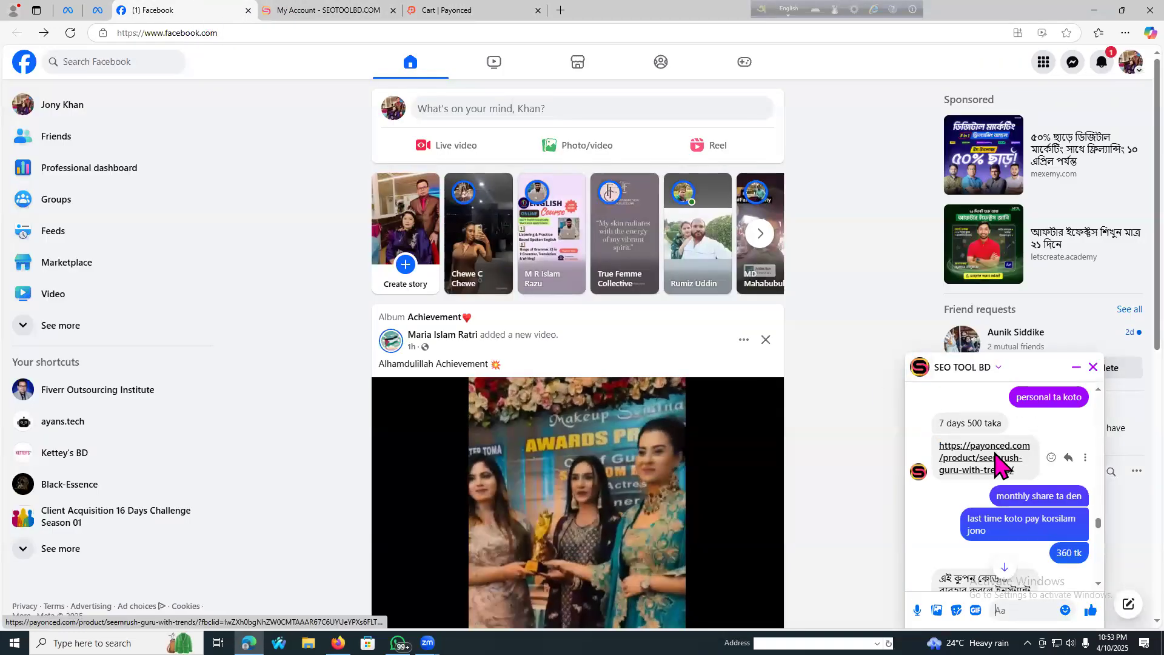
# Open the payonced link and then the SEOTOOLBD.COM link from the seller chat.
pyautogui.click(994, 454)
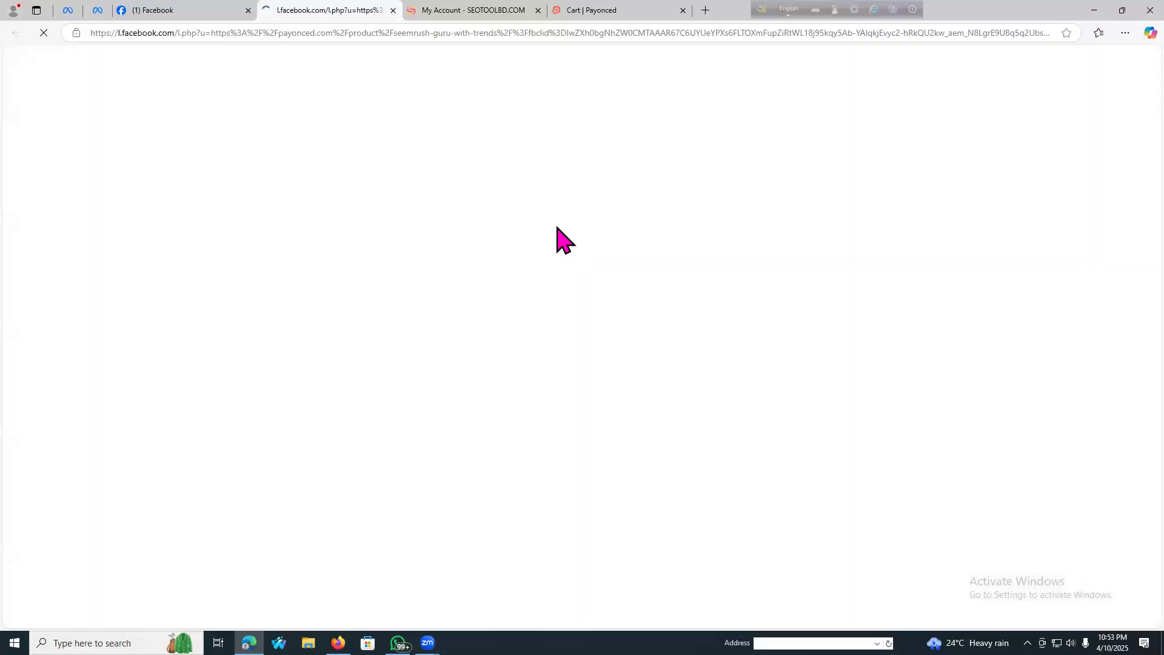
pyautogui.click(185, 11)
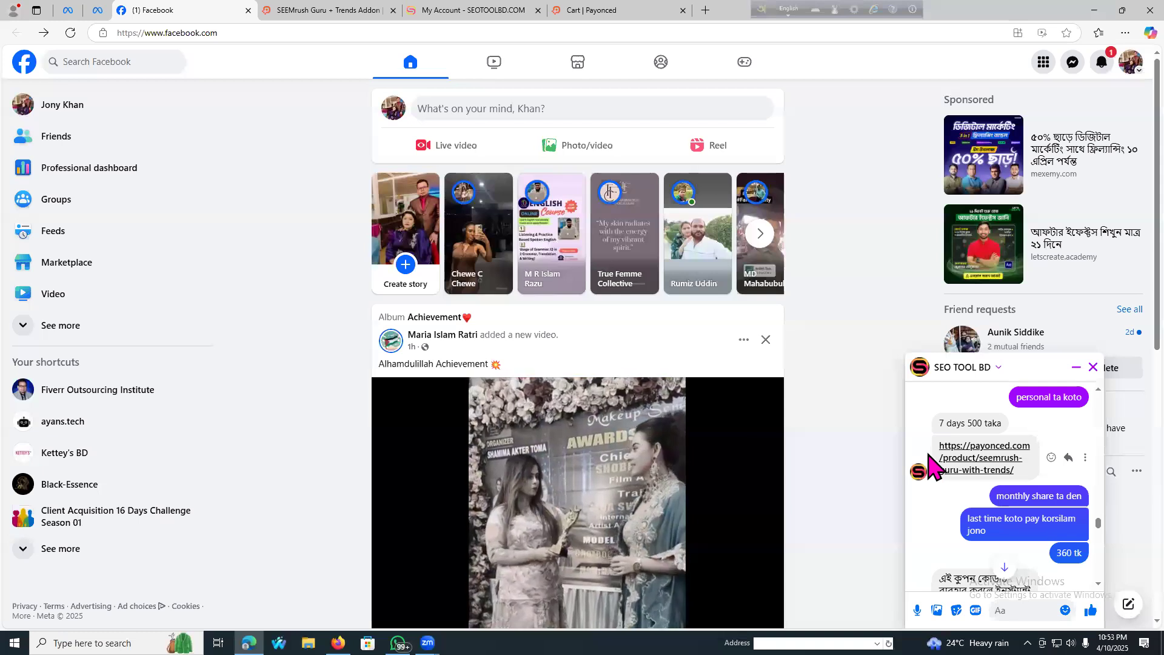
pyautogui.scroll(1, 937, 464)
pyautogui.scroll(2, 957, 476)
pyautogui.scroll(8, 957, 479)
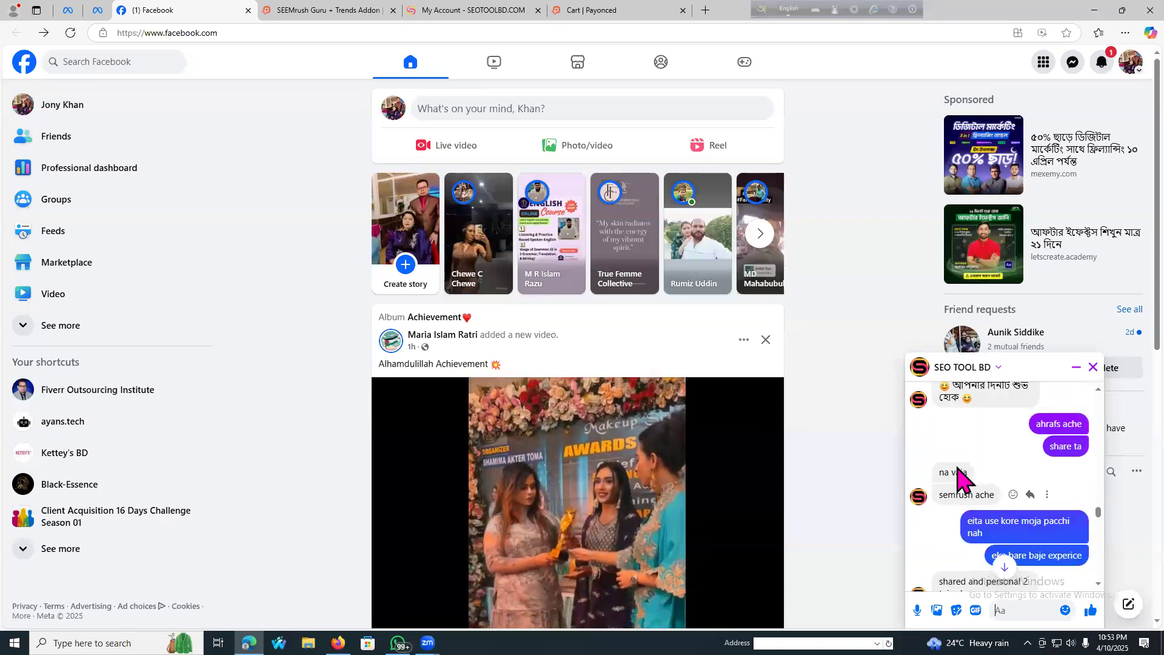
pyautogui.scroll(10, 958, 473)
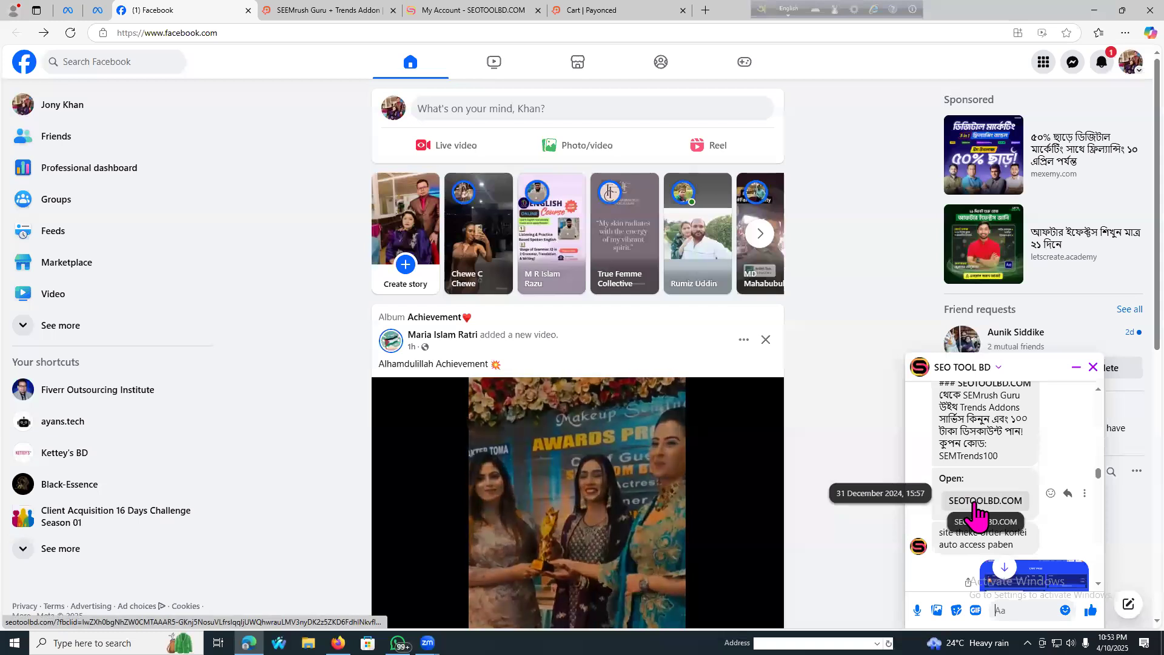
pyautogui.click(975, 503)
# Close the SEEMrush Guru, SEOTOOLBD account and Payonced cart tabs, returning to Facebook.
pyautogui.click(537, 10)
pyautogui.click(538, 10)
pyautogui.click(501, 10)
pyautogui.click(538, 10)
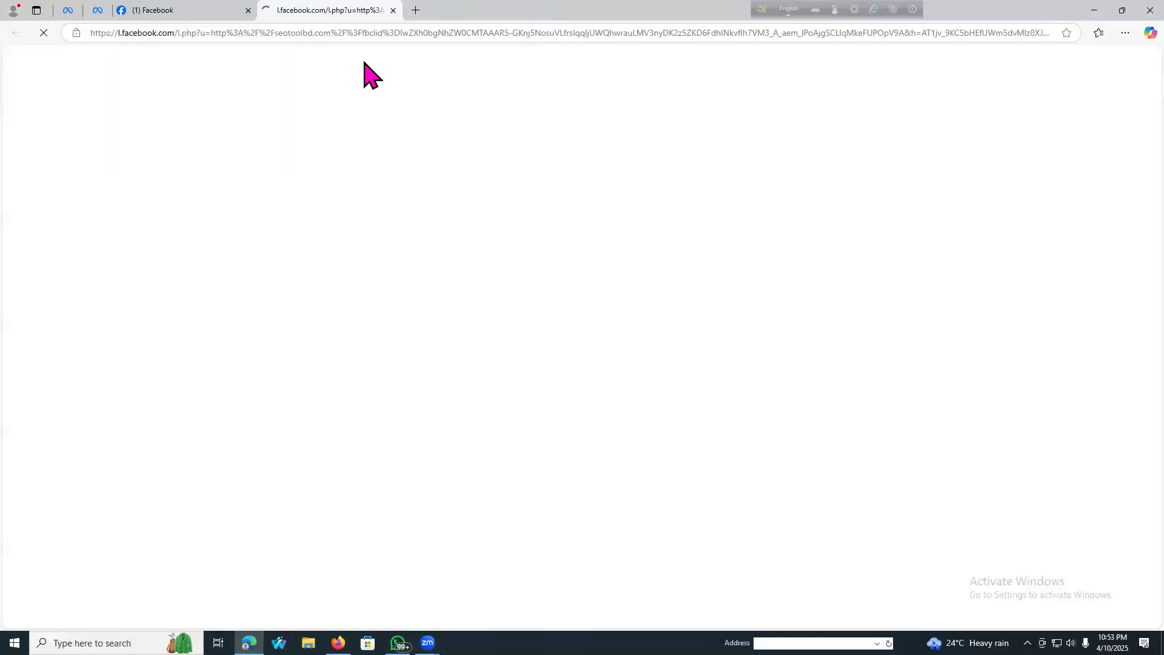
pyautogui.click(179, 12)
# Send the seller two messages: 'HEllo' and 'anyone is there?'.
pyautogui.click(1019, 609)
pyautogui.write('HEllo')
pyautogui.press('Return')
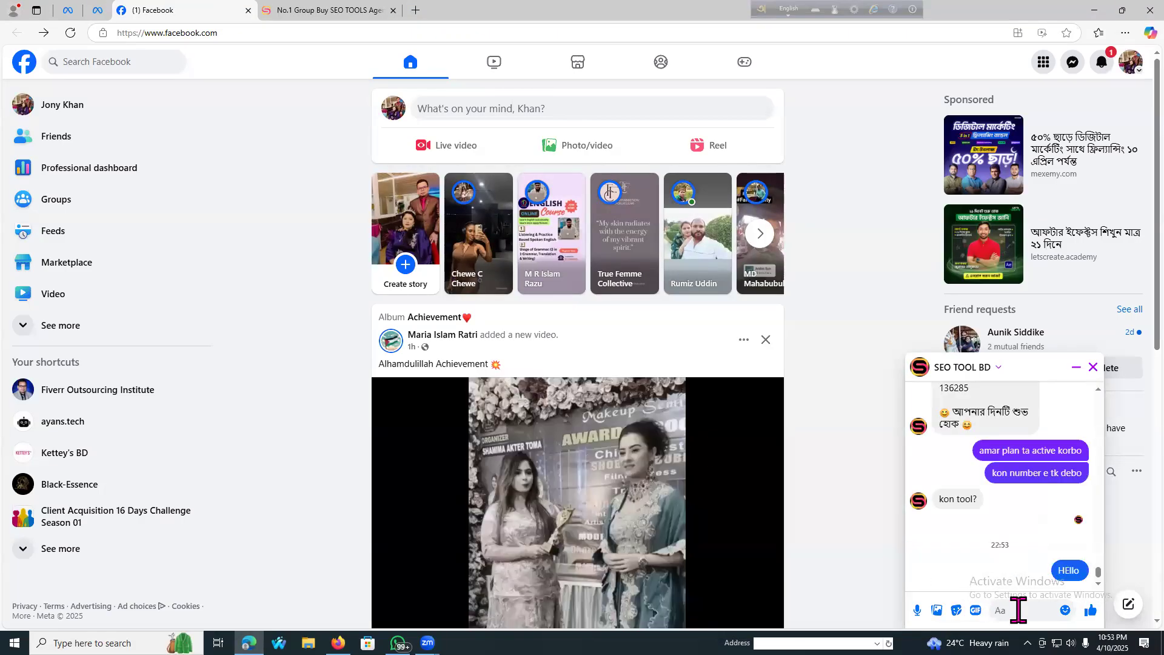
pyautogui.write('any')
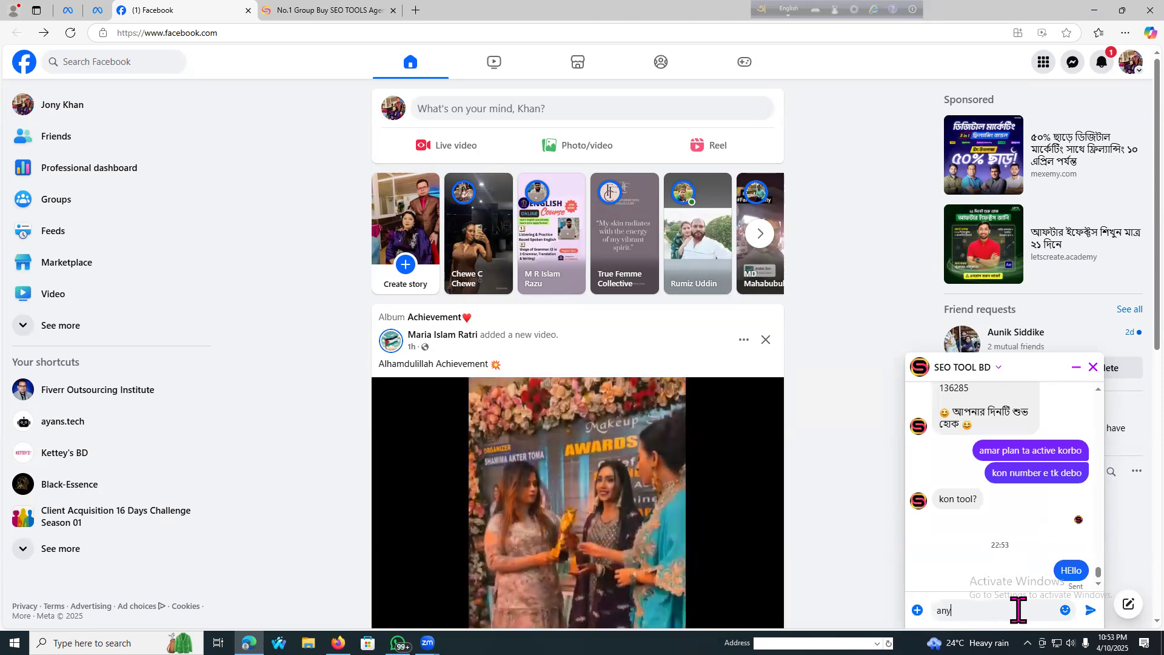
pyautogui.write('one is there>')
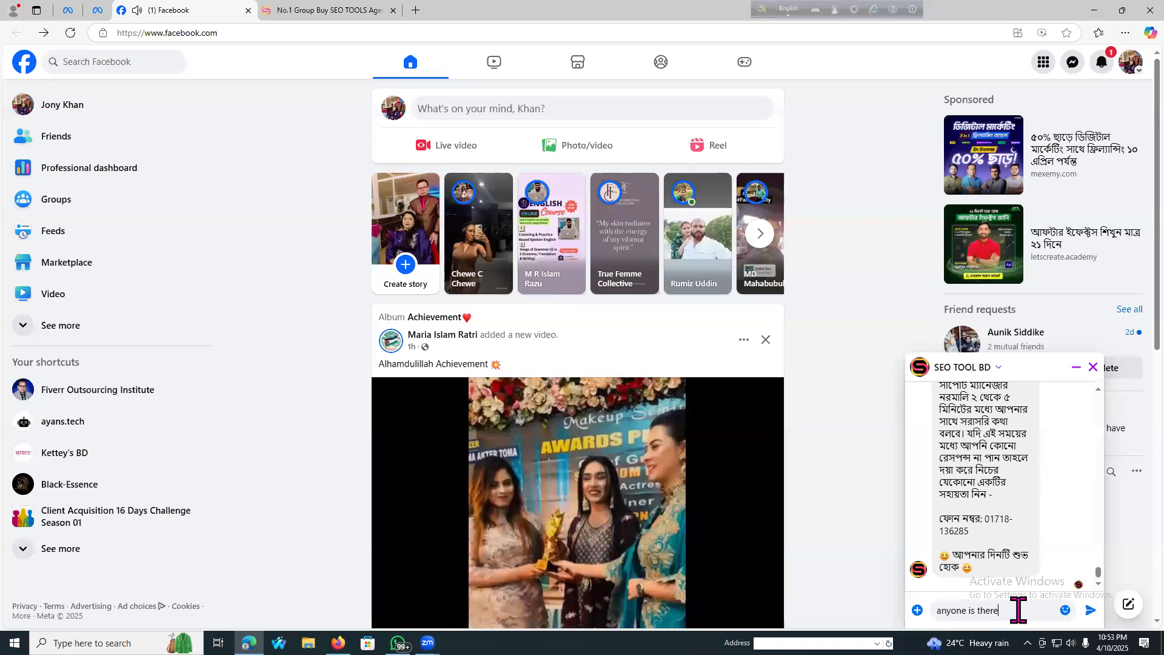
pyautogui.write('?')
pyautogui.press('Return')
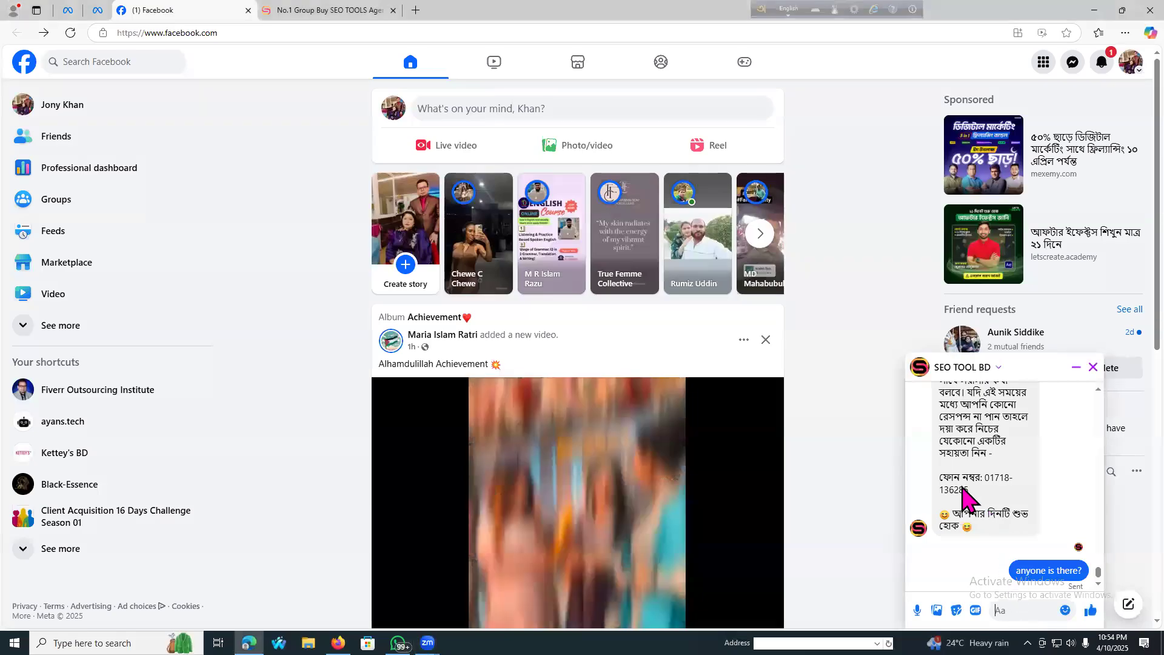
# Scroll back through the SEO TOOL BD chat and open the seller's seotoolbd.com Semrush group-buy link.
pyautogui.scroll(2, 958, 485)
pyautogui.scroll(3, 960, 490)
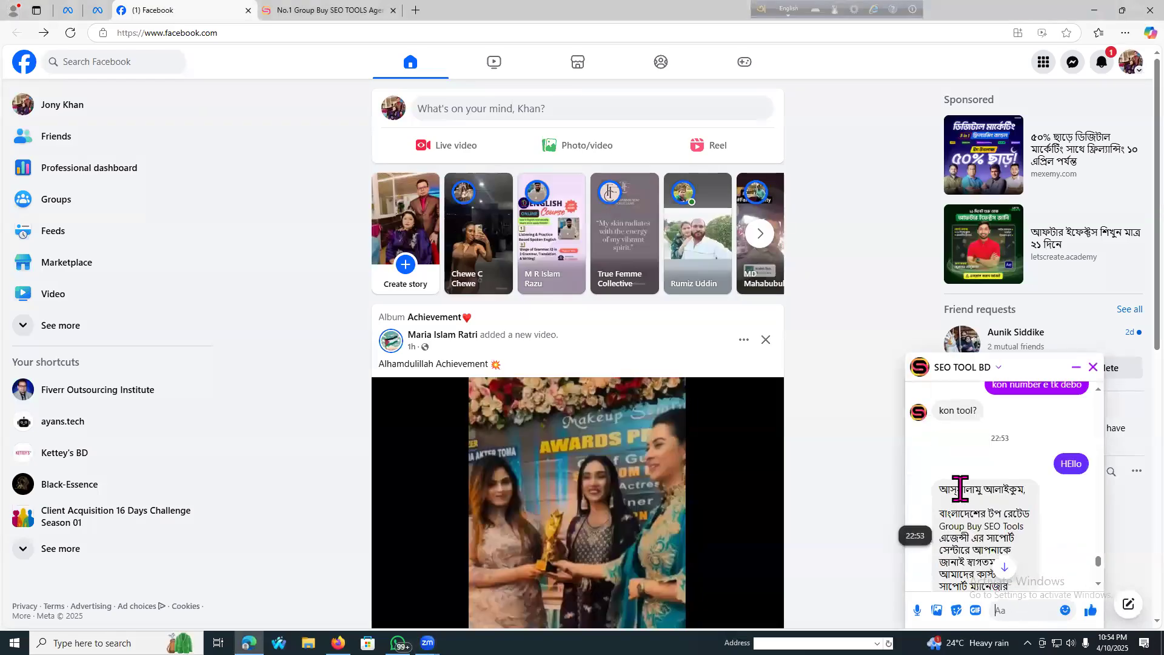
pyautogui.scroll(-15, 827, 479)
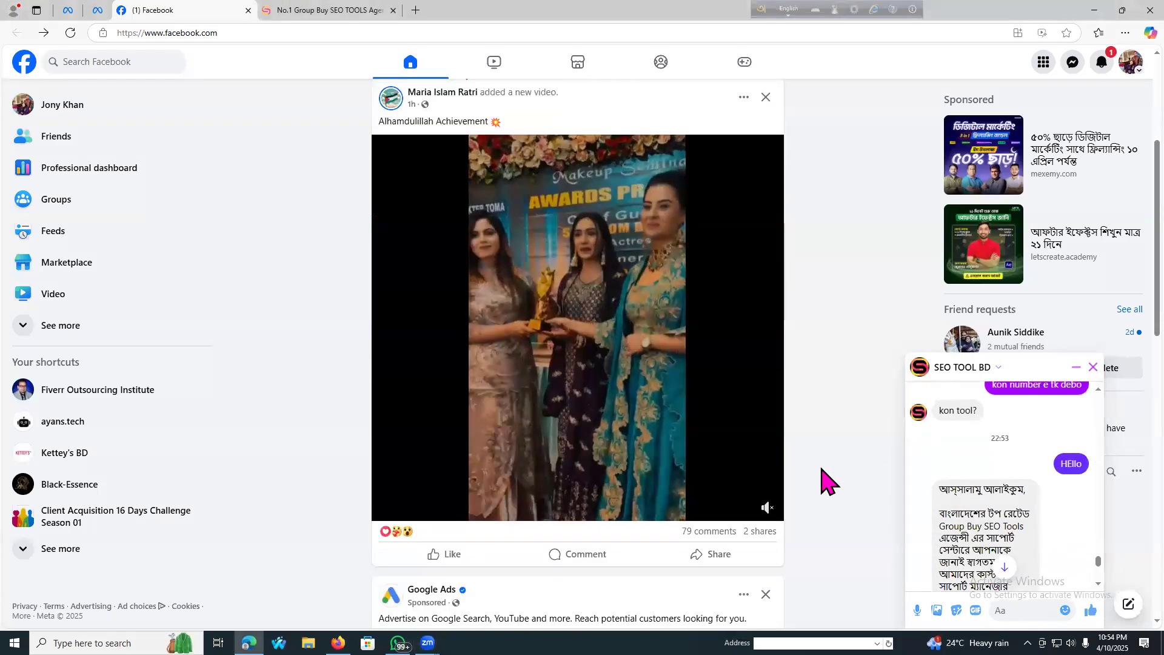
pyautogui.scroll(4, 832, 481)
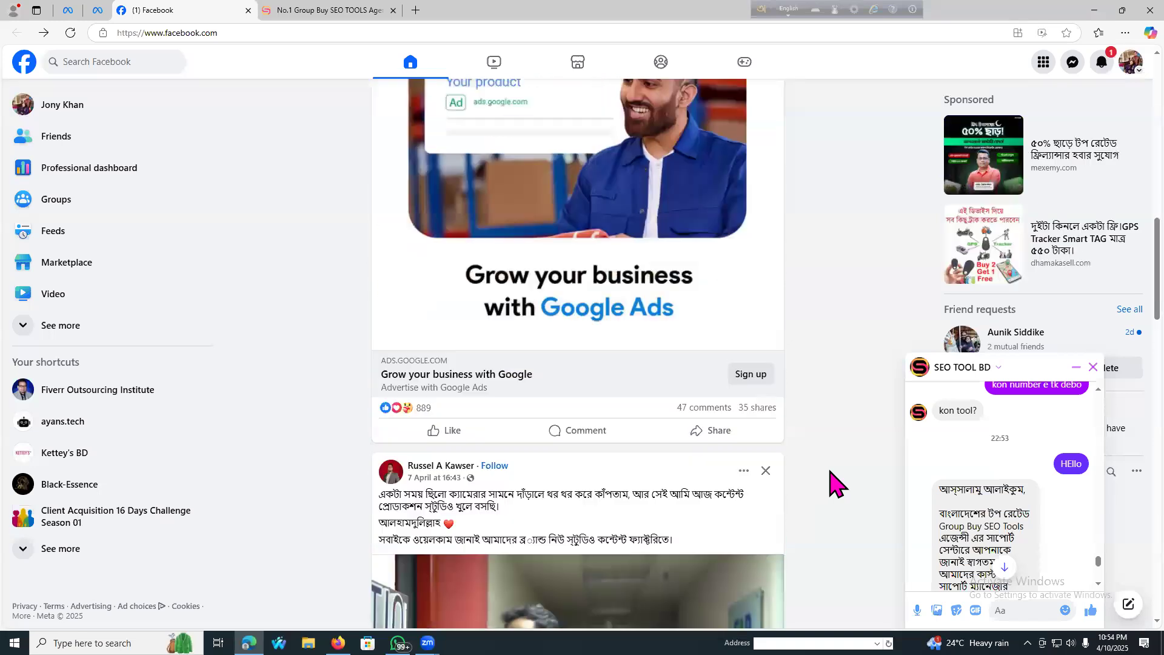
pyautogui.scroll(-1, 1011, 491)
pyautogui.scroll(3, 1006, 497)
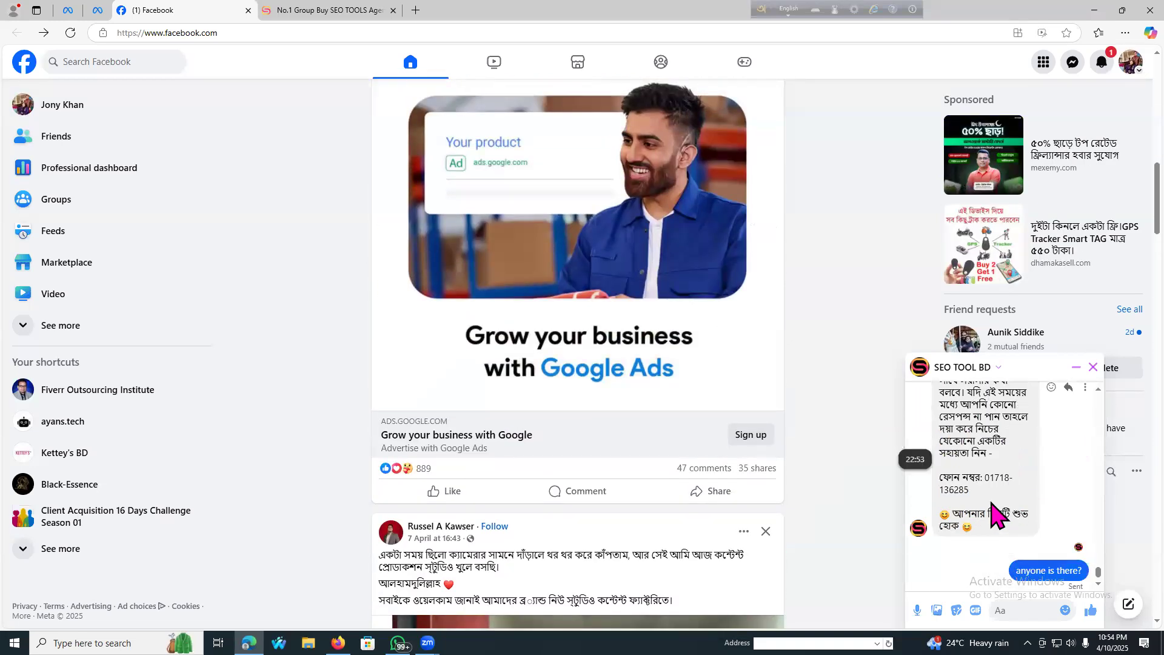
pyautogui.scroll(6, 985, 485)
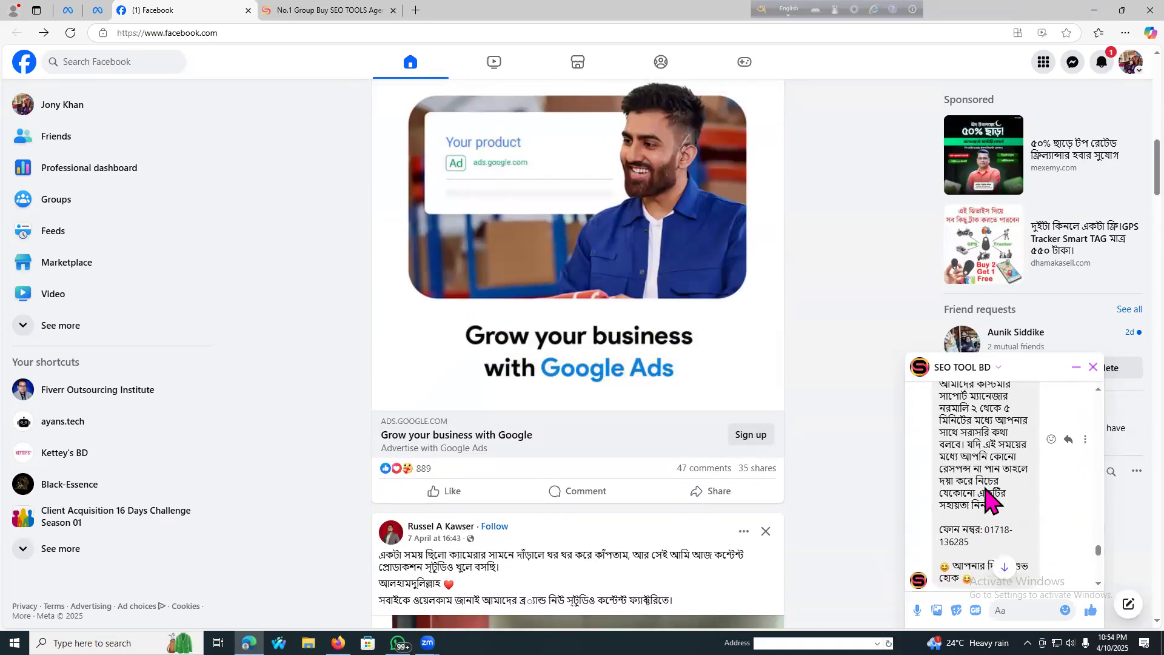
pyautogui.scroll(4, 984, 485)
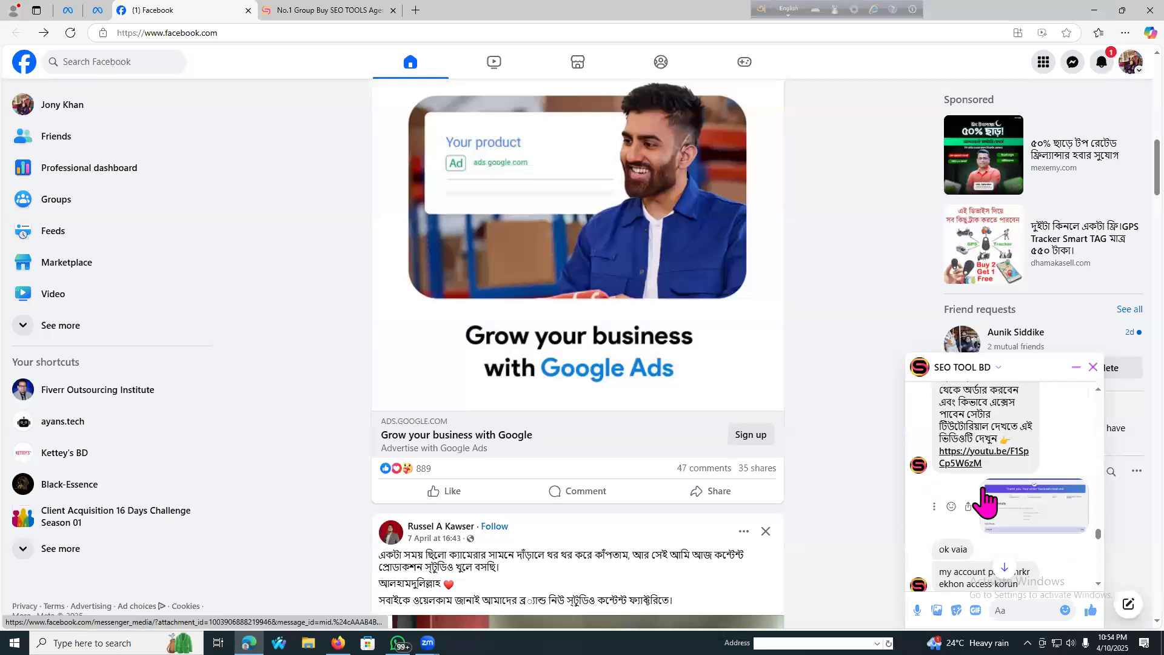
pyautogui.scroll(1, 981, 485)
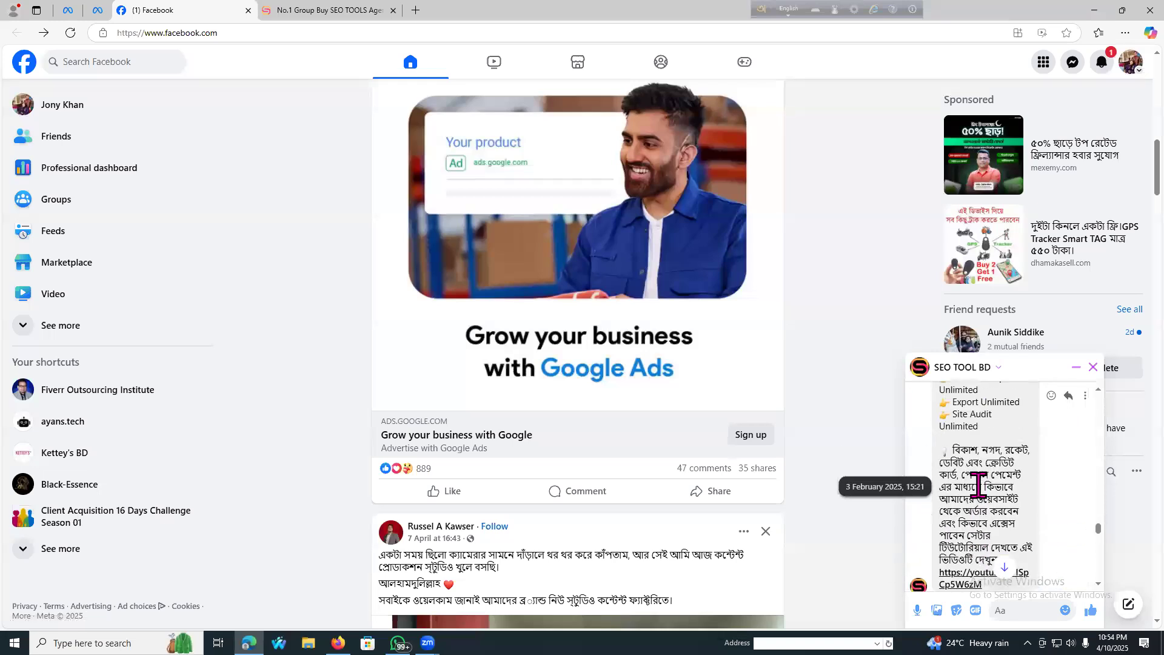
pyautogui.scroll(-1, 979, 485)
pyautogui.scroll(2, 964, 508)
pyautogui.scroll(4, 964, 509)
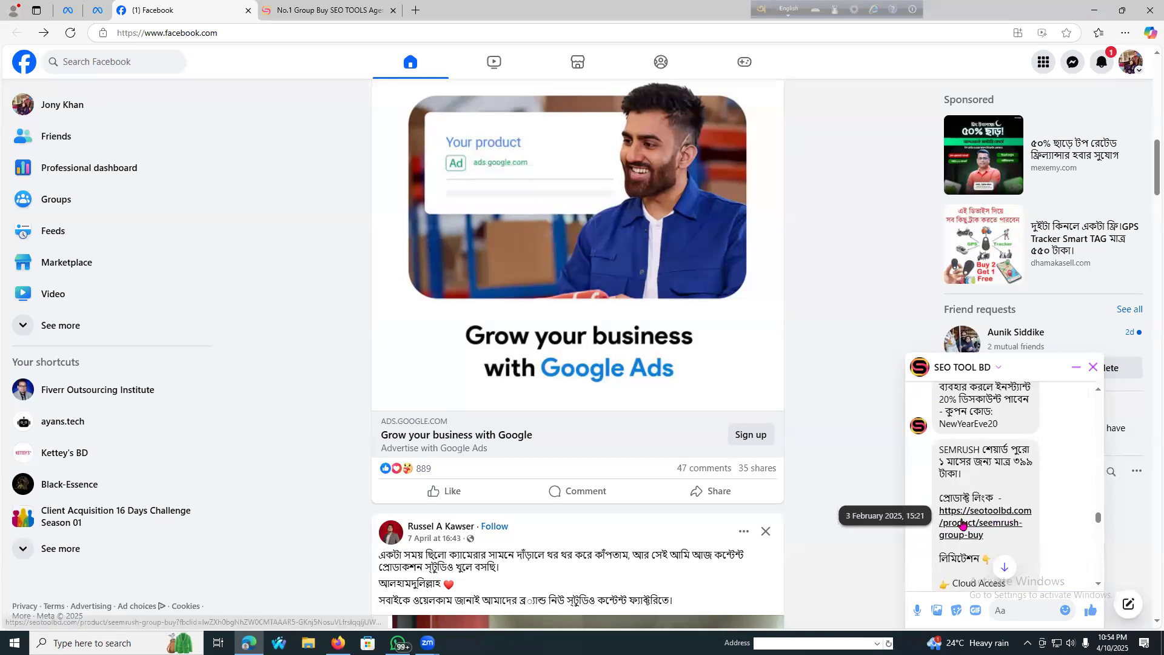
pyautogui.click(963, 524)
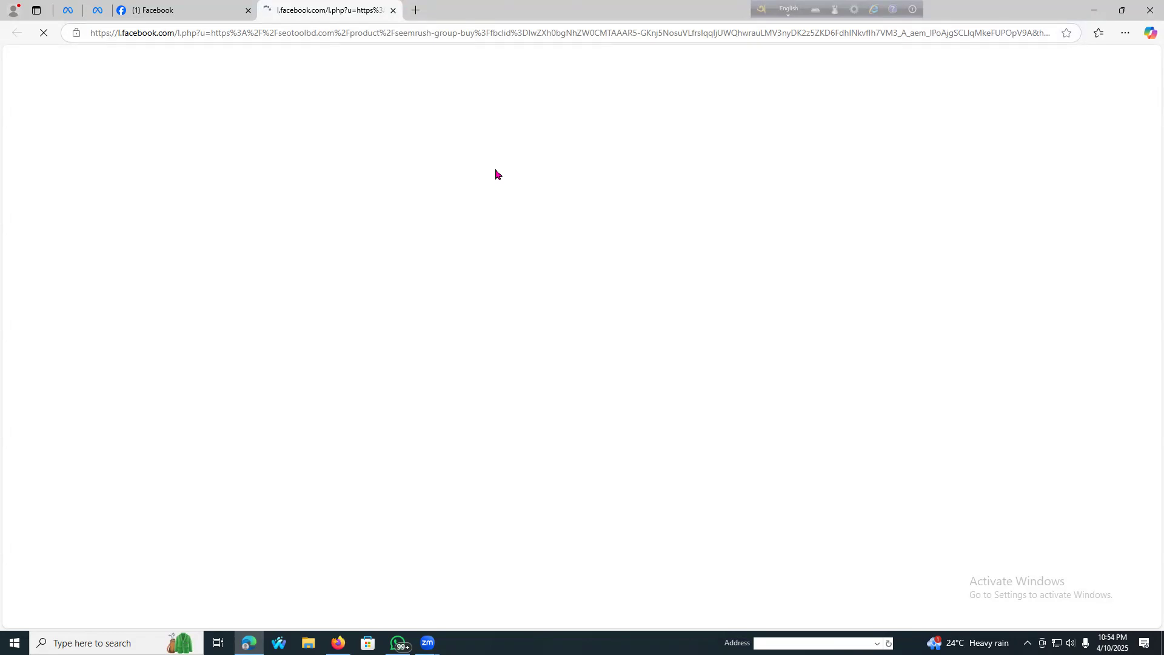
# Add the Semrush Guru Plan to the cart and apply the SecretOfferSTB coupon.
pyautogui.click(145, 10)
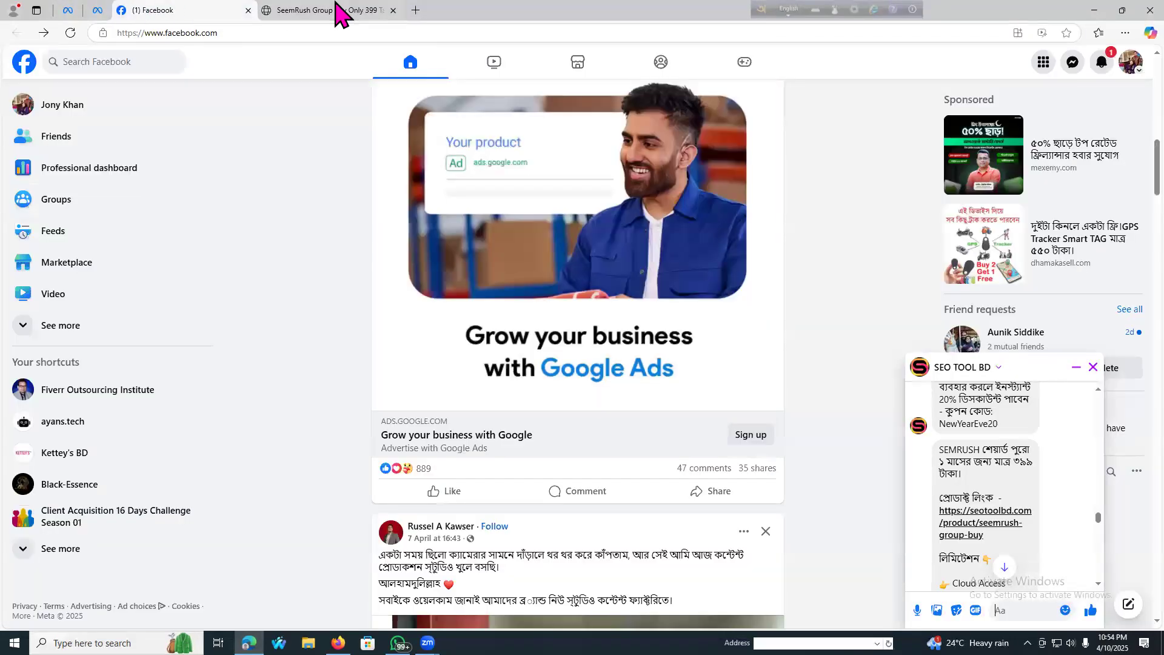
pyautogui.click(336, 12)
pyautogui.scroll(-4, 553, 261)
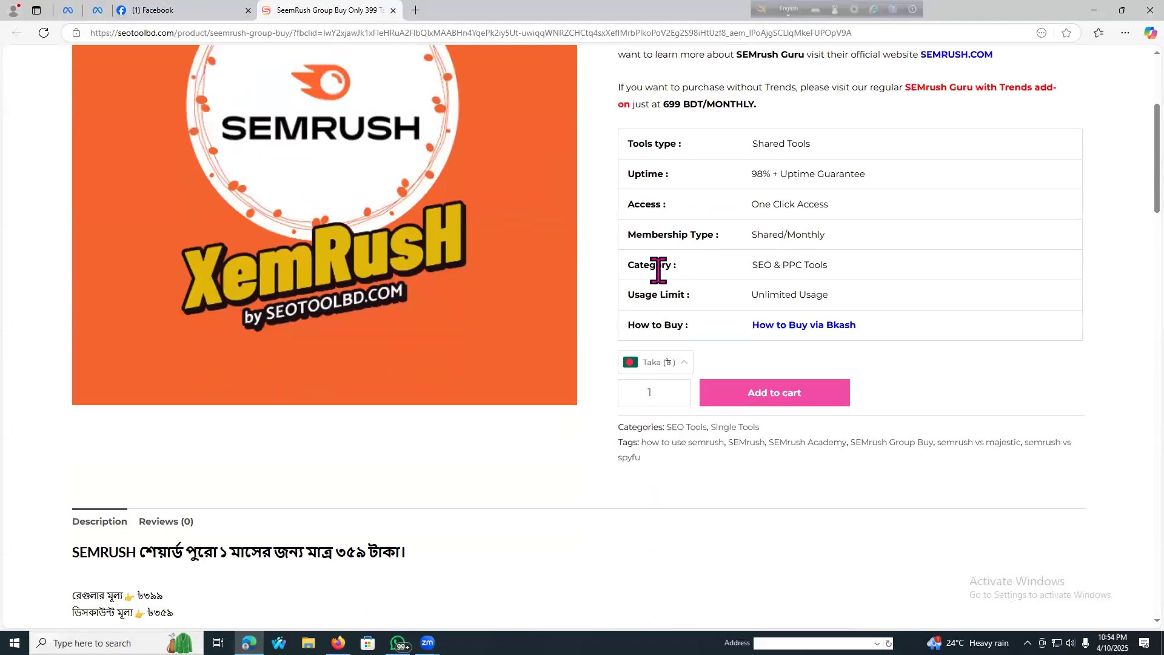
pyautogui.click(758, 400)
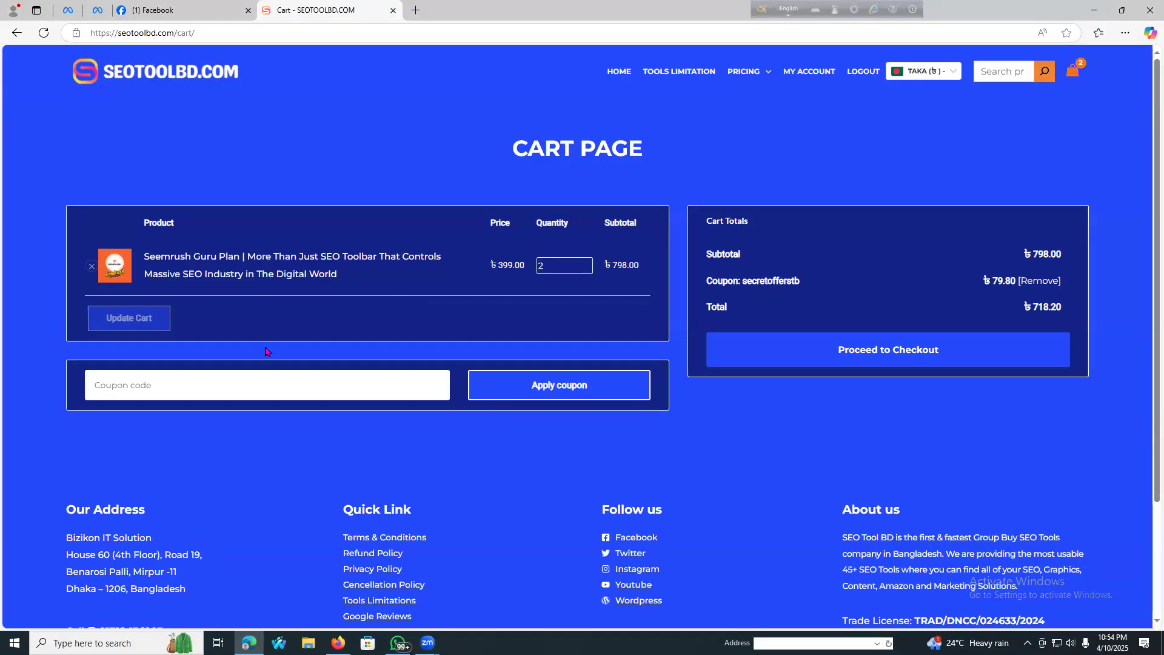
pyautogui.click(216, 376)
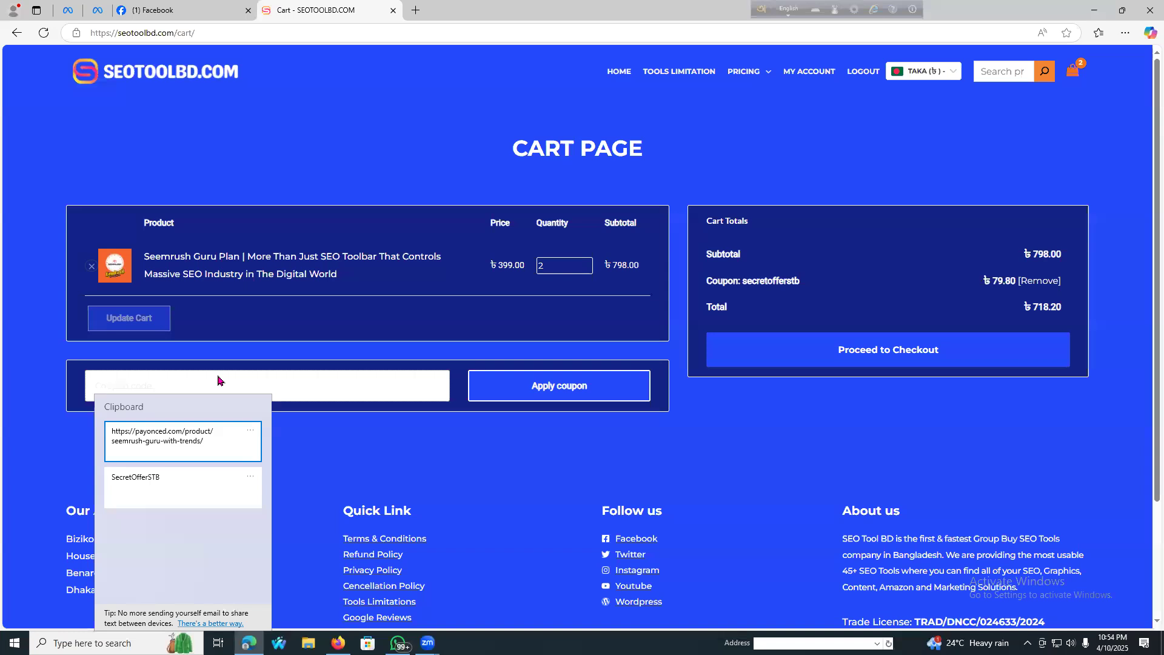
pyautogui.click(152, 489)
pyautogui.click(541, 391)
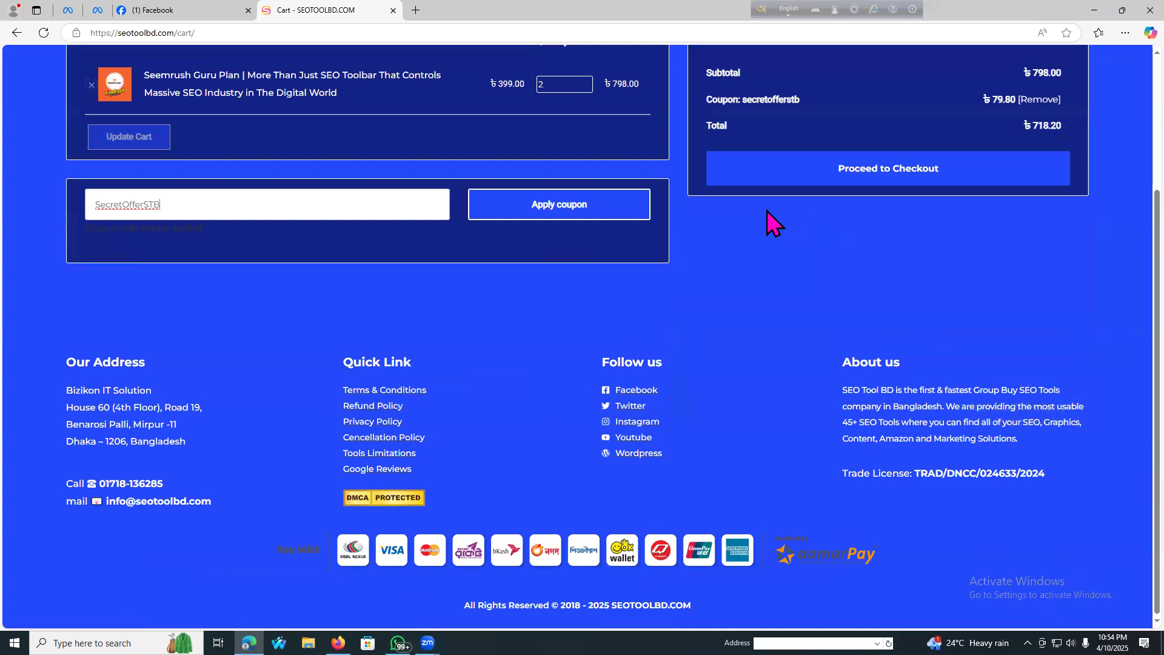
# Try lowering the plan quantity from 2 to 1, reapply the coupon, and reload the cart.
pyautogui.scroll(2, 647, 293)
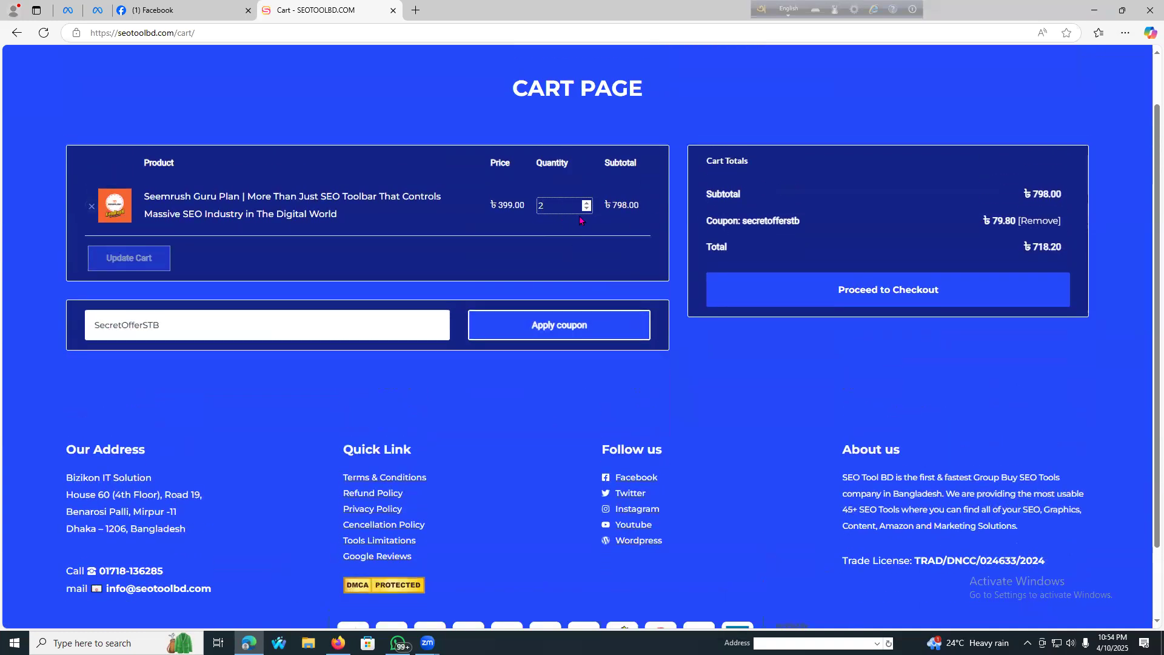
pyautogui.click(586, 209)
pyautogui.click(567, 327)
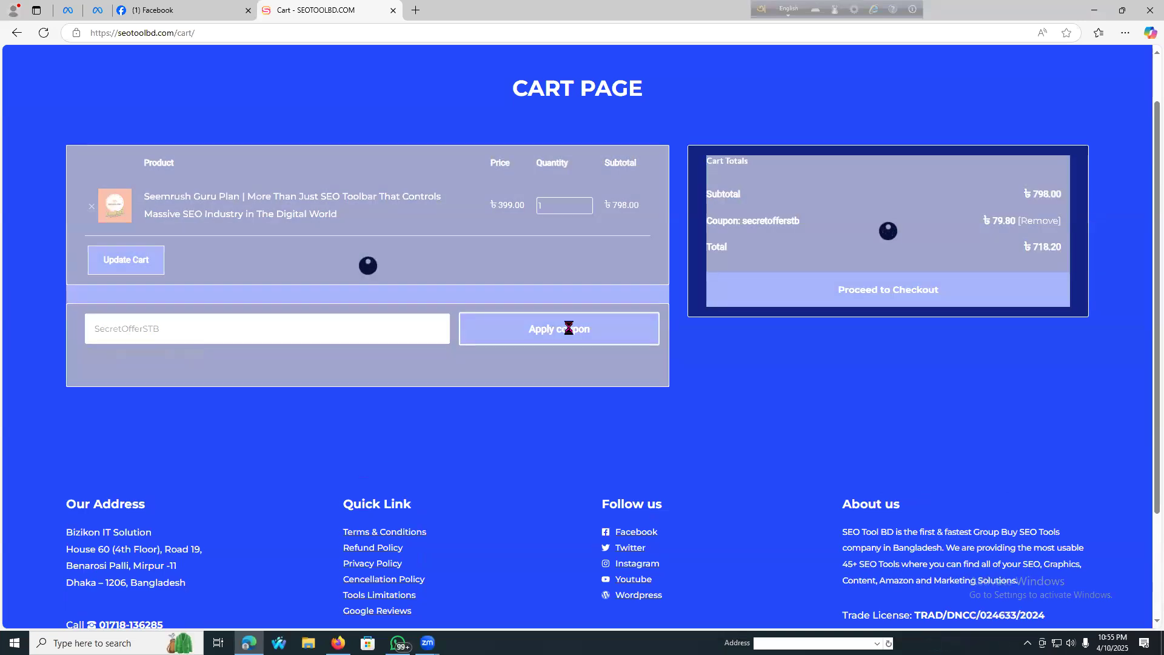
pyautogui.scroll(-2, 569, 329)
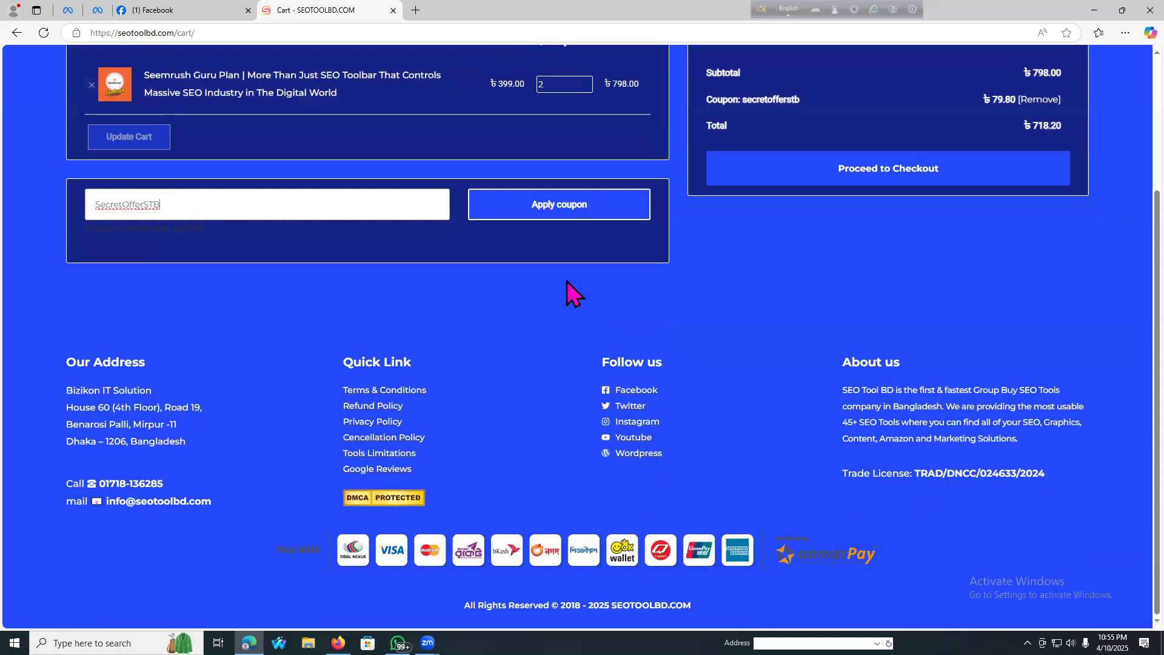
pyautogui.scroll(3, 570, 294)
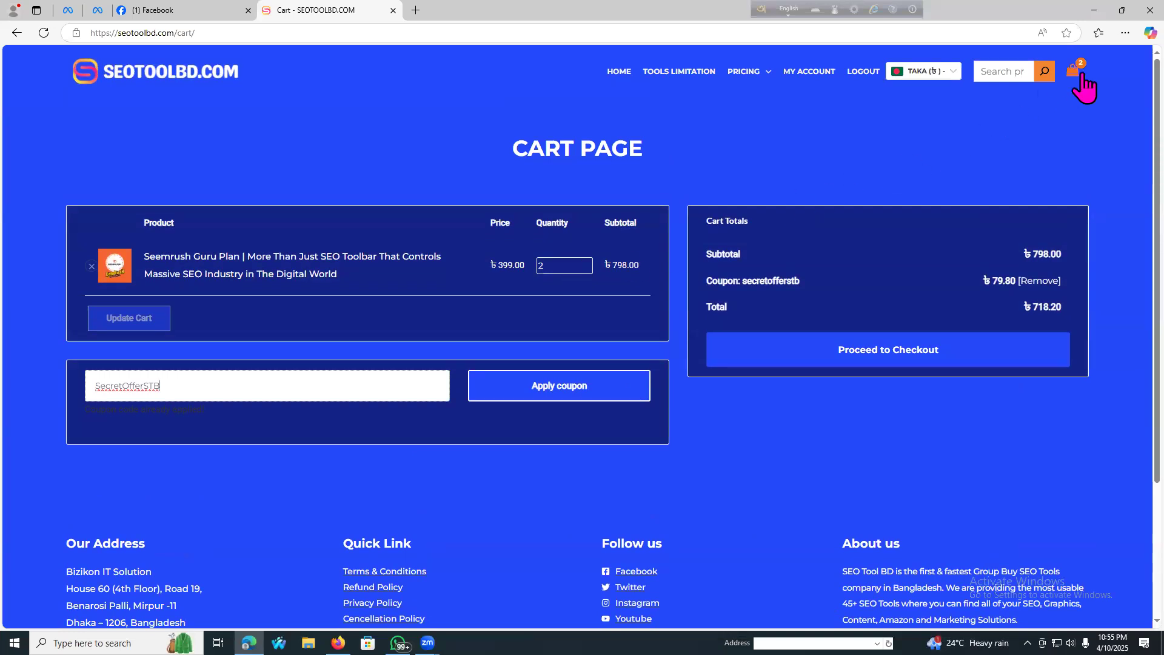
pyautogui.click(1077, 75)
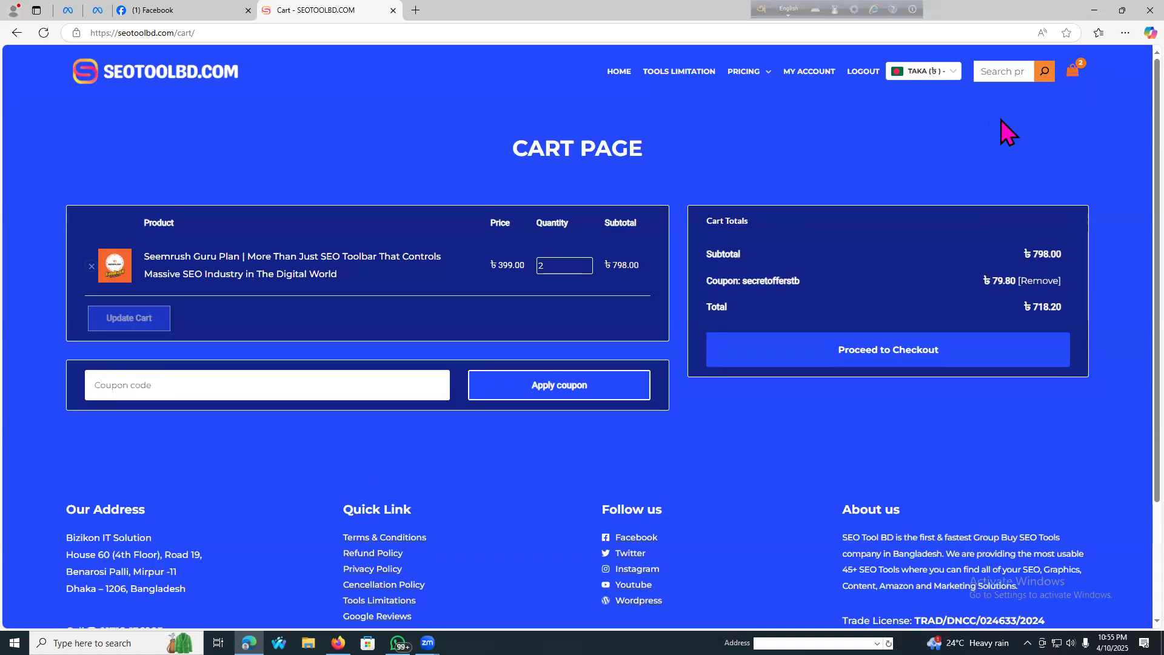
# Update the cart to 1 Semrush plan and reapply SecretOfferSTB for a ৳359.10 total.
pyautogui.click(1072, 70)
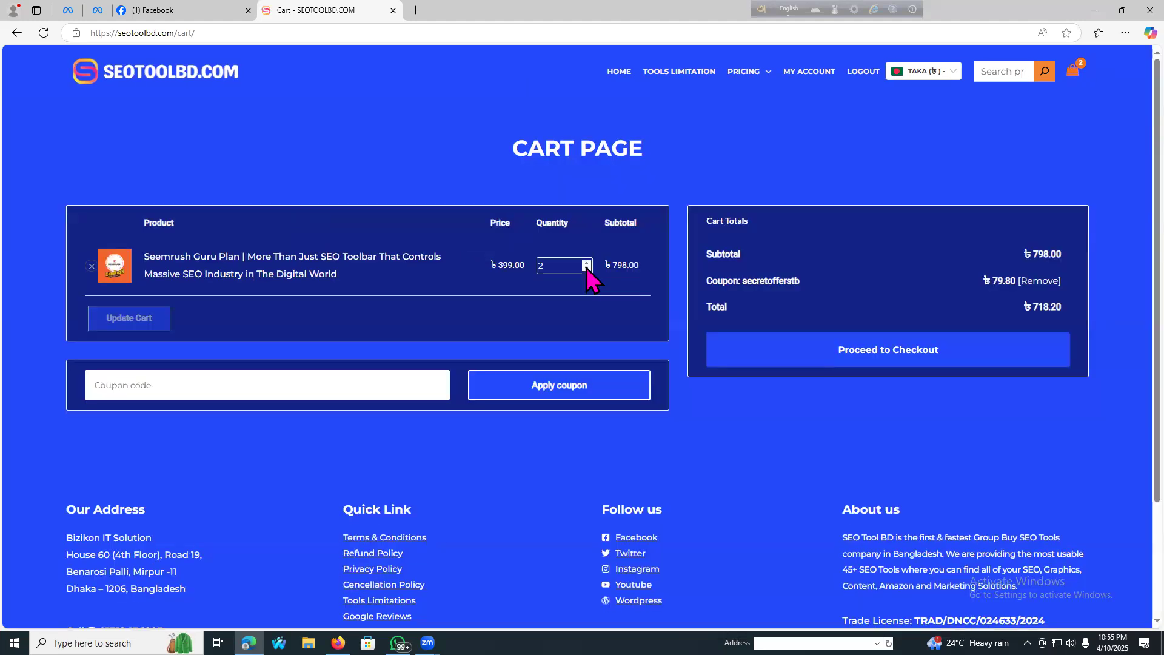
pyautogui.click(587, 269)
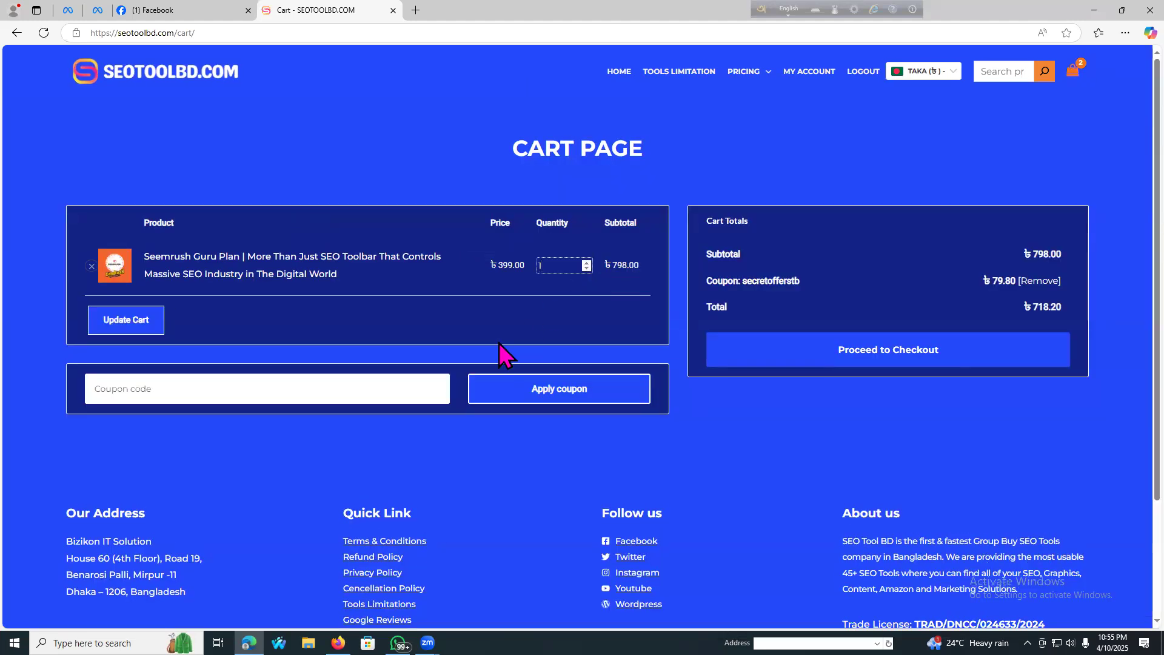
pyautogui.click(130, 316)
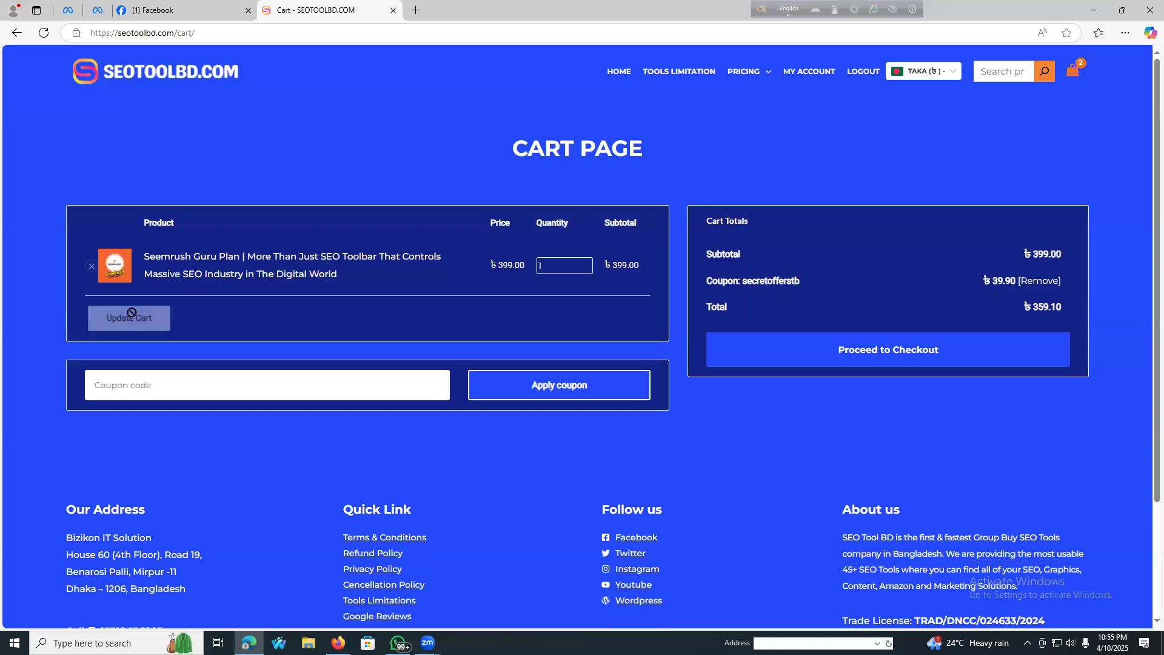
pyautogui.click(252, 385)
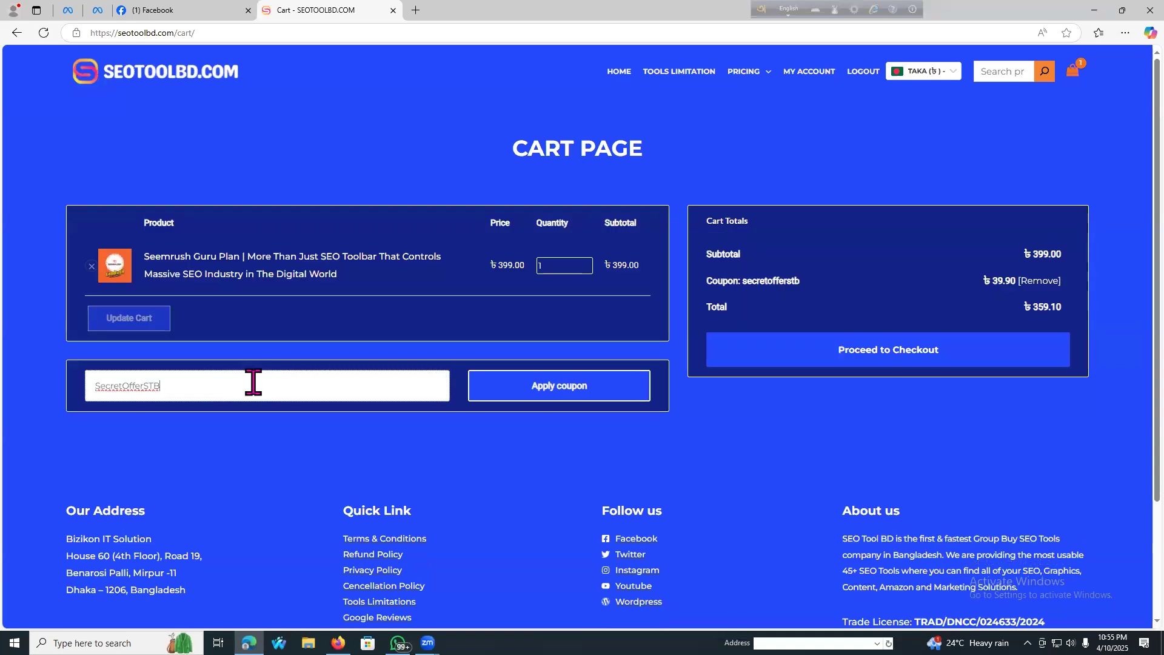
pyautogui.click(527, 391)
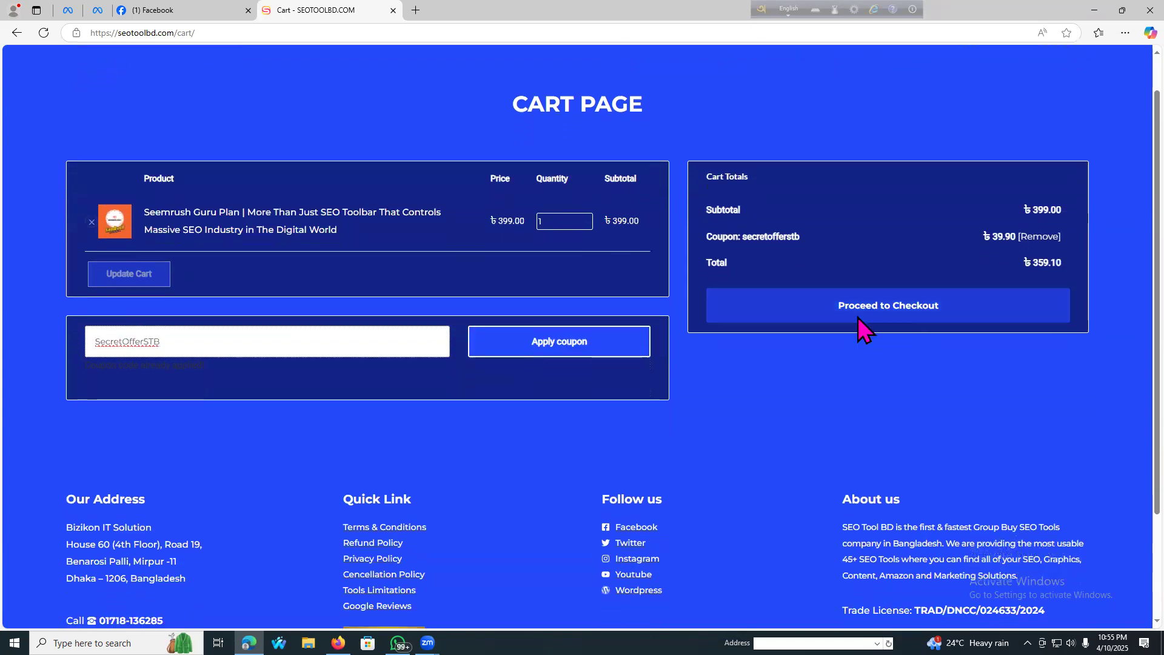
pyautogui.scroll(-2, 858, 318)
# Proceed to checkout, accept the website terms, and pay the ৳359.10 order with bKash.
pyautogui.click(852, 206)
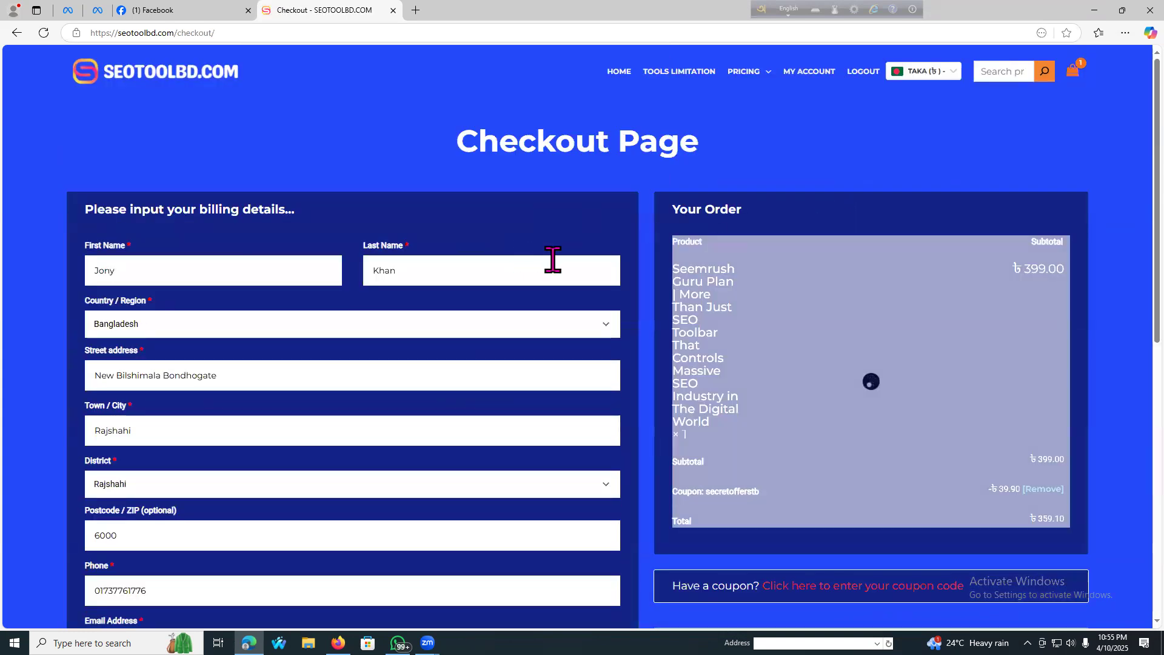
pyautogui.scroll(-4, 582, 291)
pyautogui.scroll(-2, 323, 356)
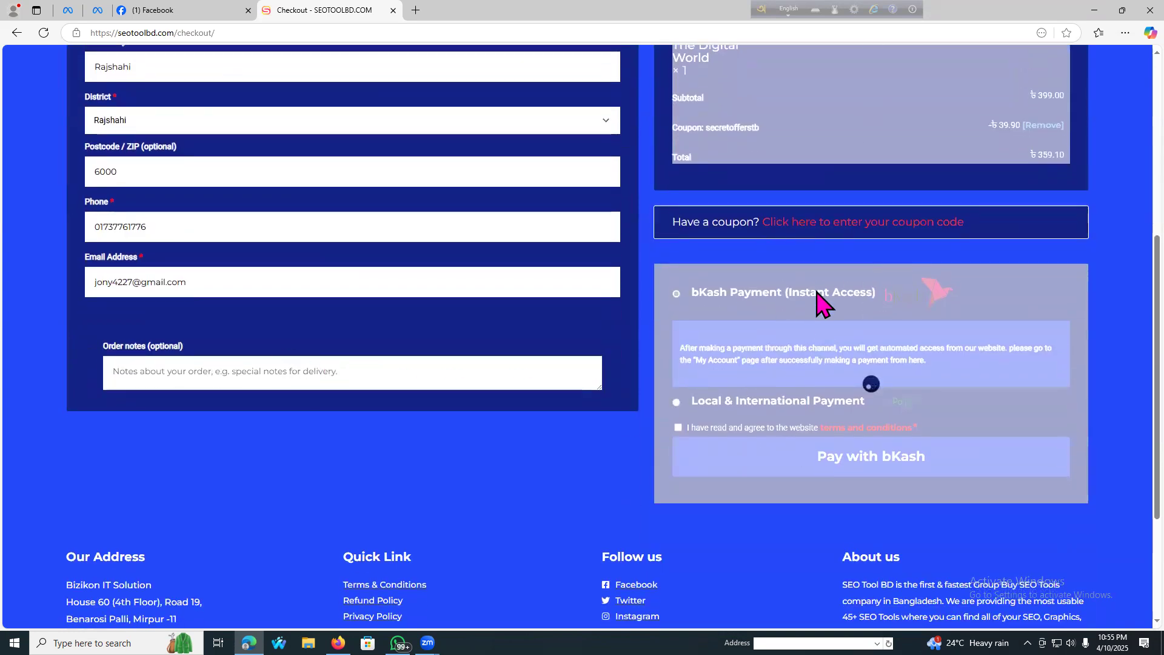
pyautogui.scroll(3, 813, 292)
pyautogui.scroll(-4, 811, 293)
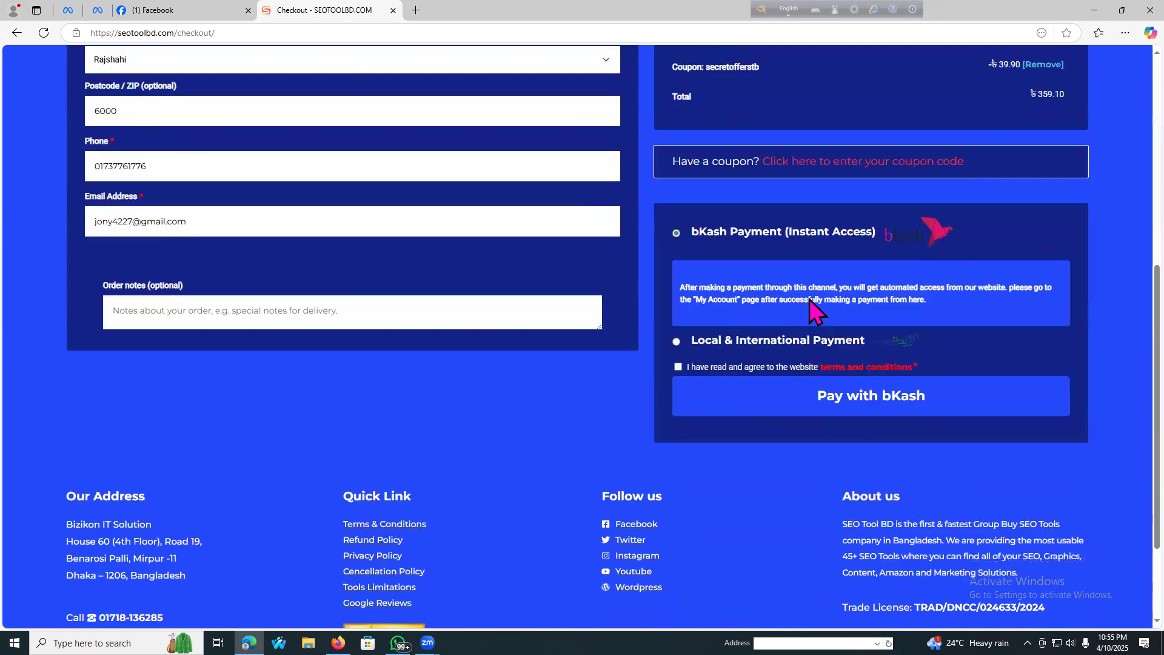
pyautogui.click(679, 368)
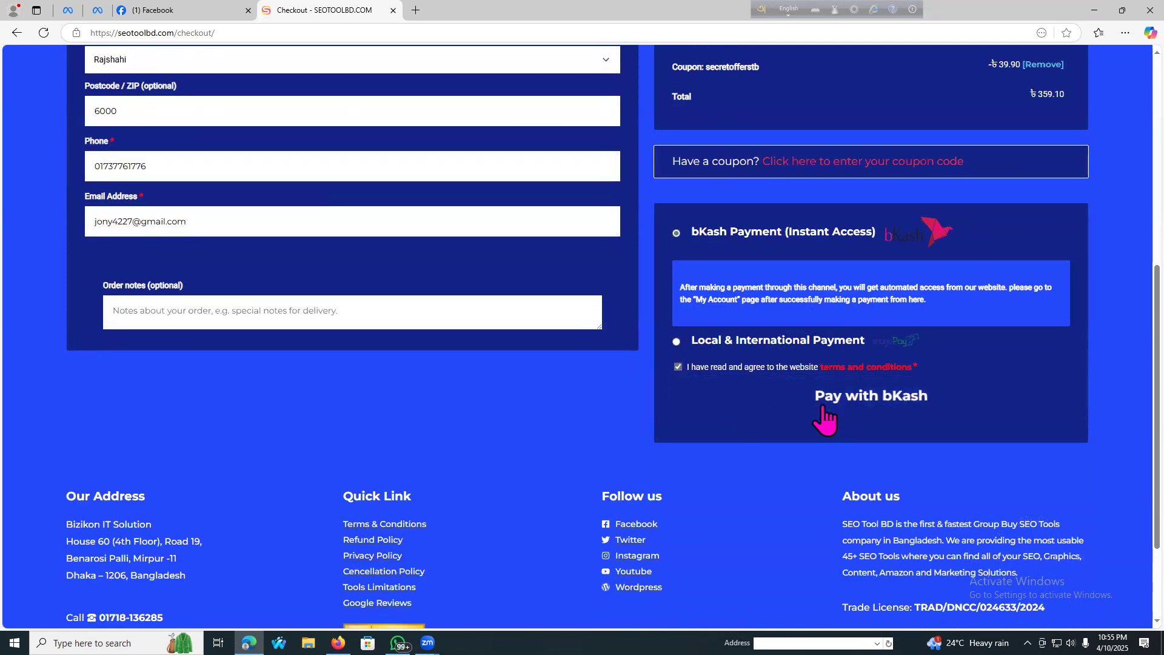
pyautogui.click(852, 406)
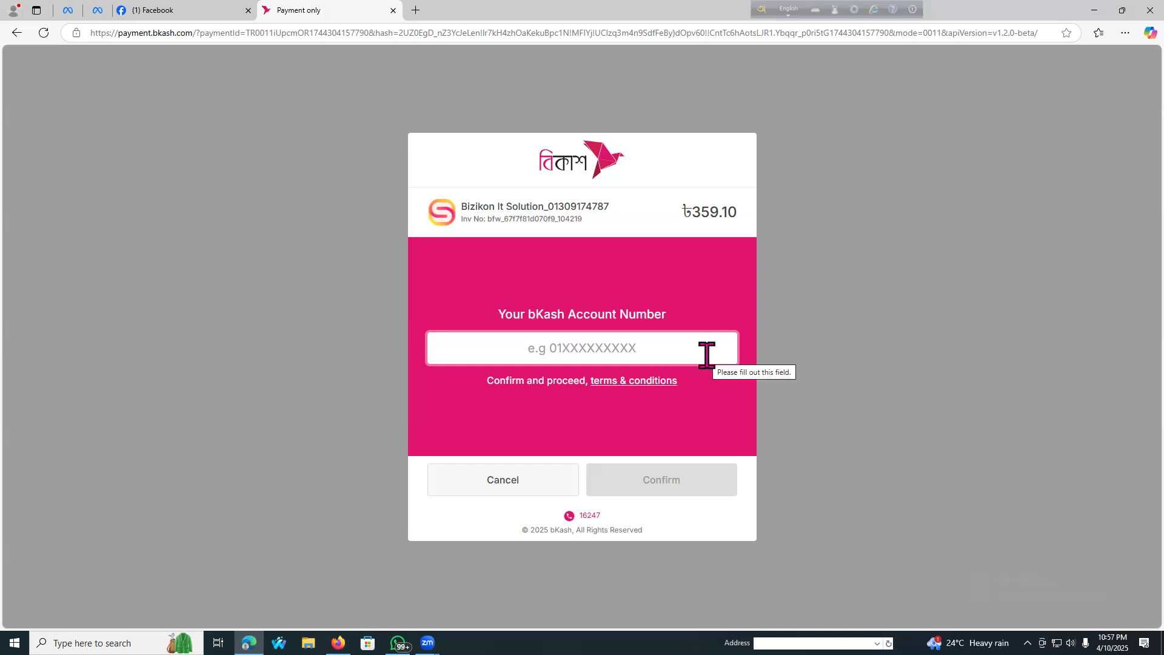
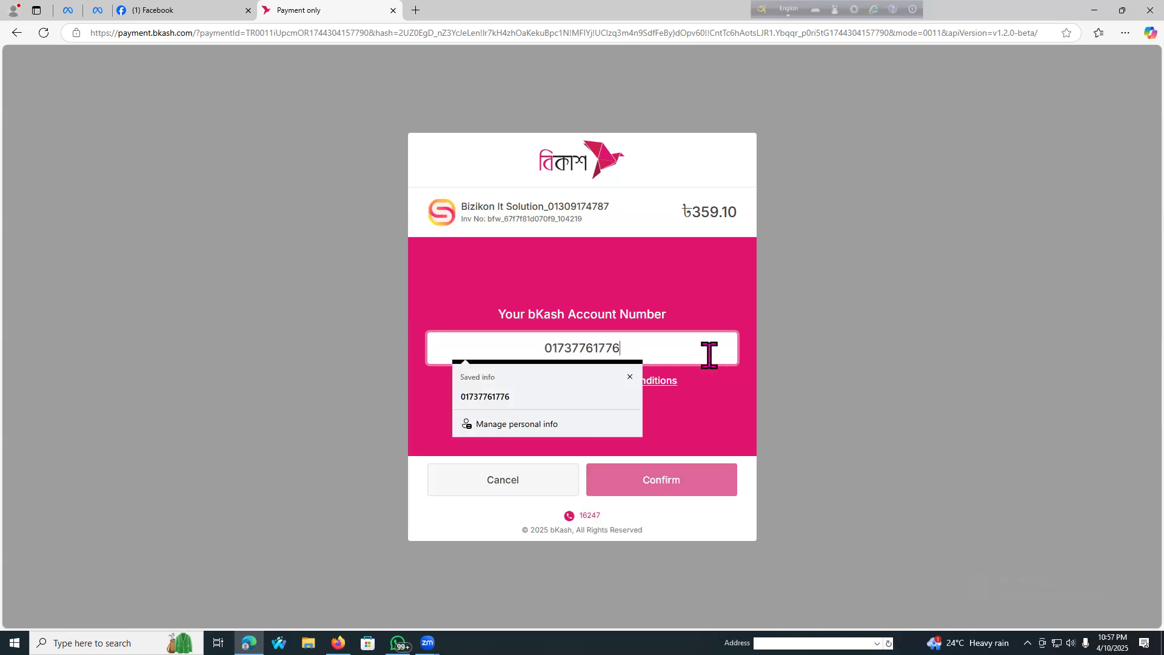
# Enter the bKash account number, SMS verification code and PIN to authorise the ৳359.10 payment.
pyautogui.click(731, 388)
pyautogui.click(684, 470)
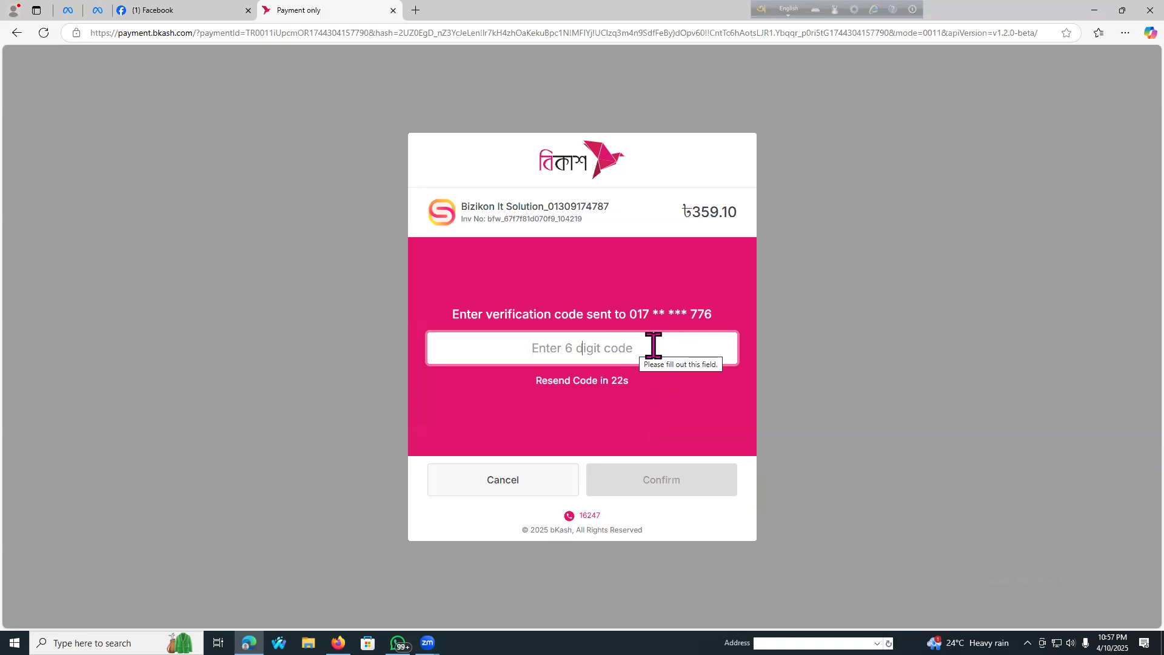
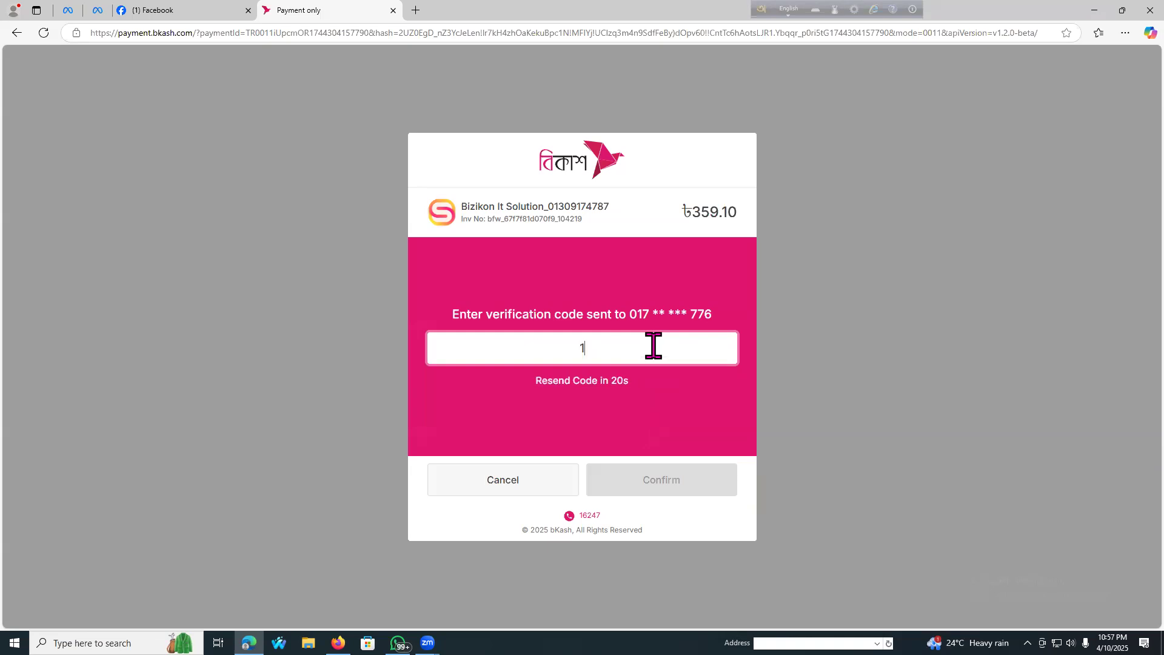
pyautogui.press('Return')
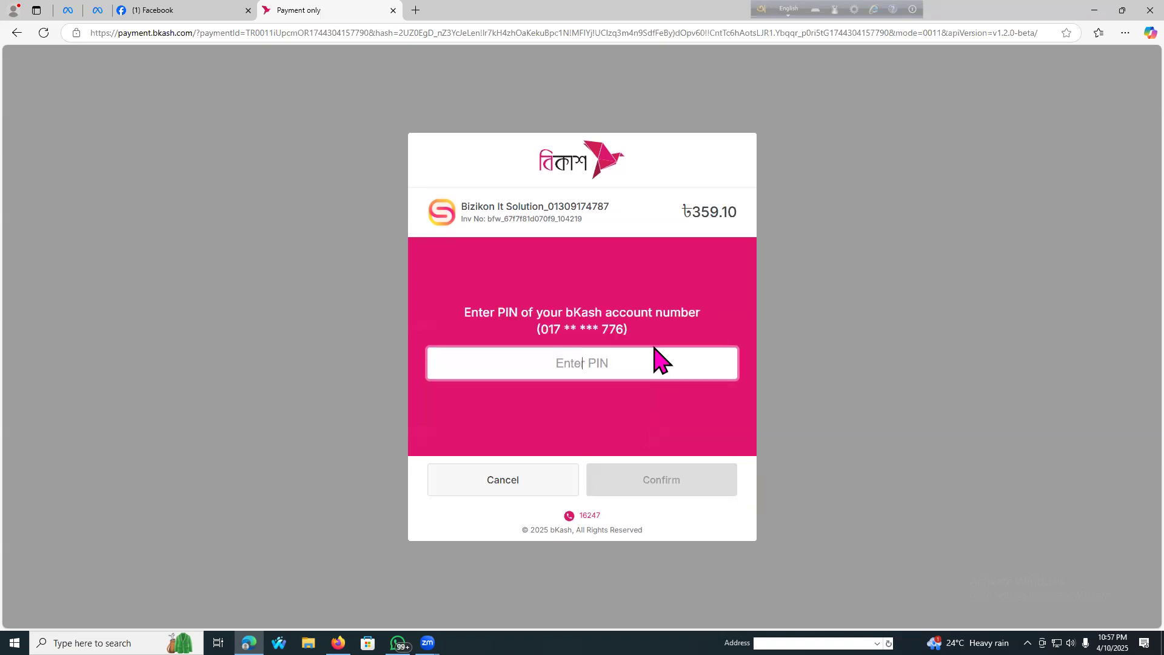
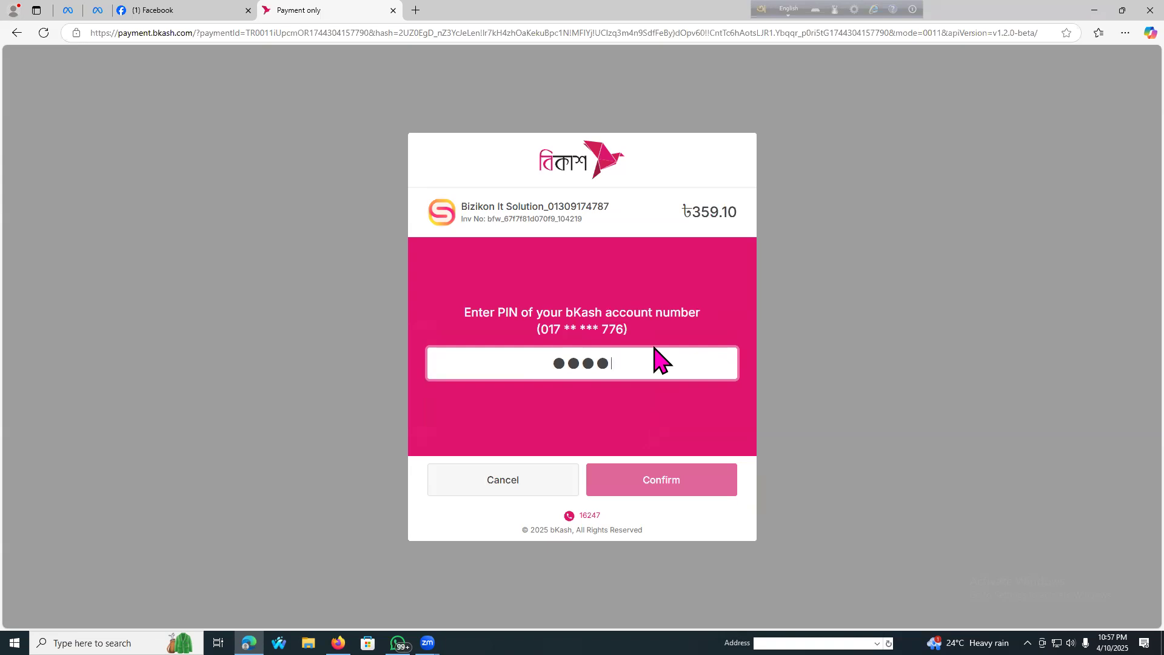
pyautogui.press('Return')
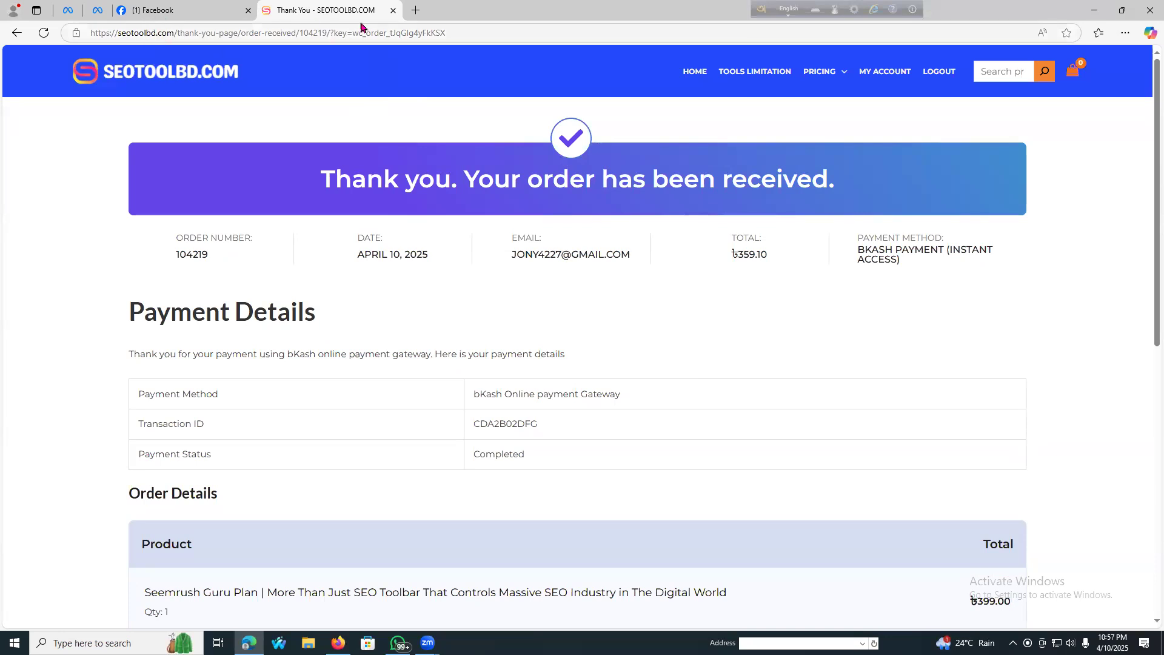
# In a new tab, reopen the semseobd.cloudasd.com Keyword Magic page for 'Acne Treatment'.
pyautogui.scroll(-4, 557, 242)
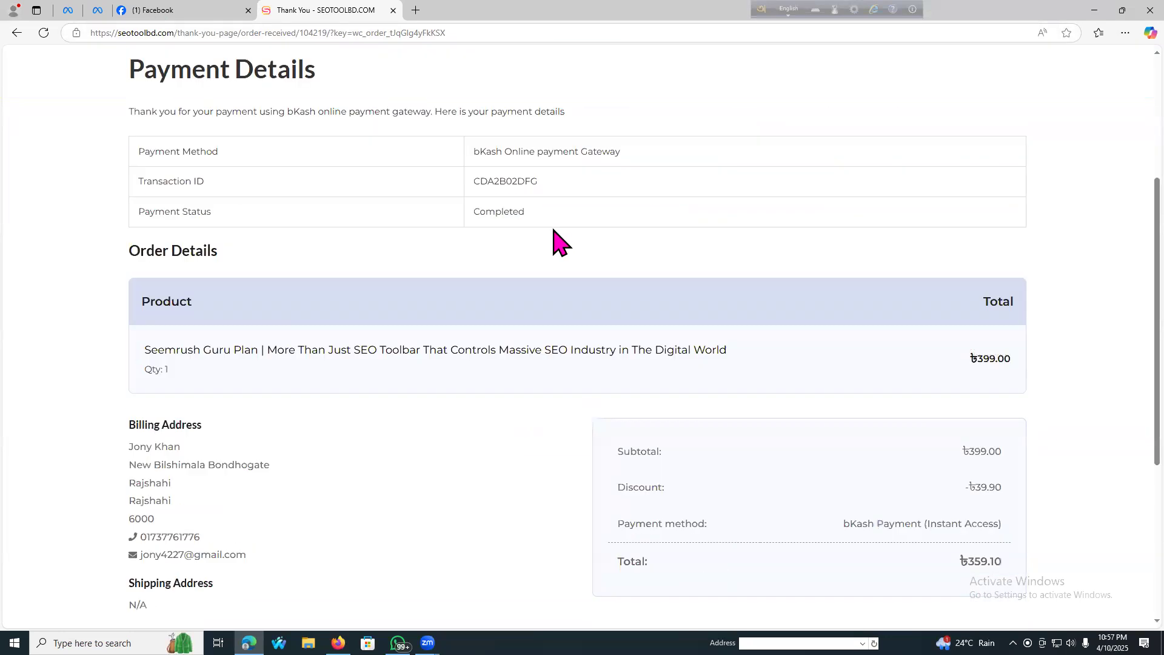
pyautogui.scroll(-4, 533, 246)
pyautogui.scroll(4, 527, 246)
pyautogui.scroll(-5, 520, 245)
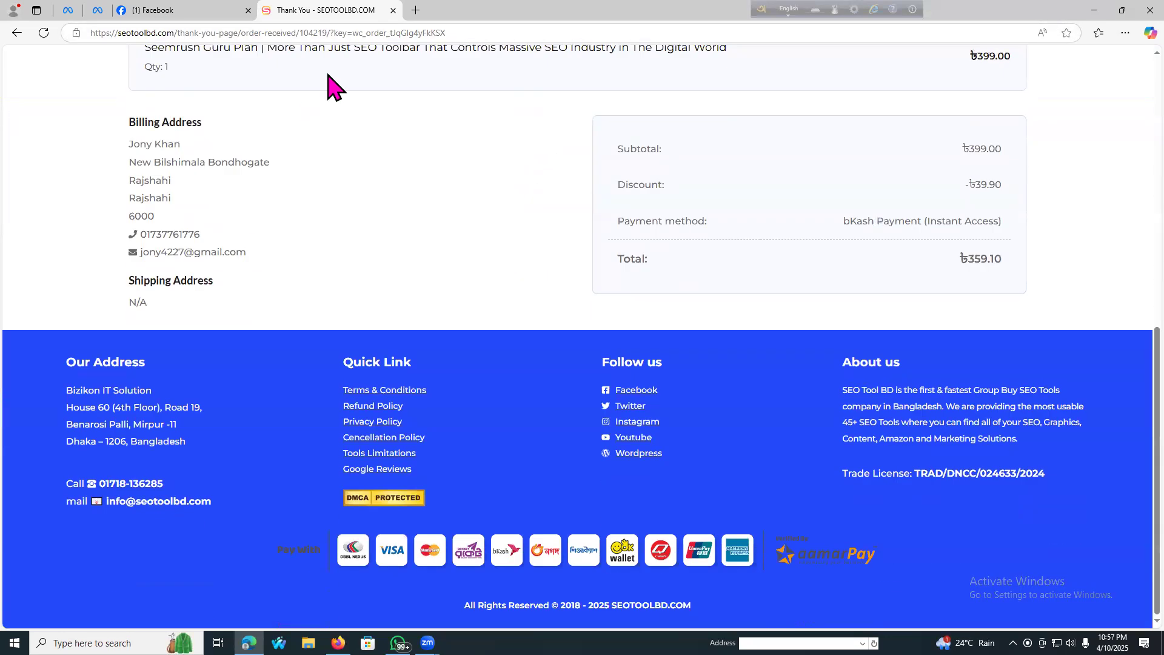
pyautogui.click(415, 11)
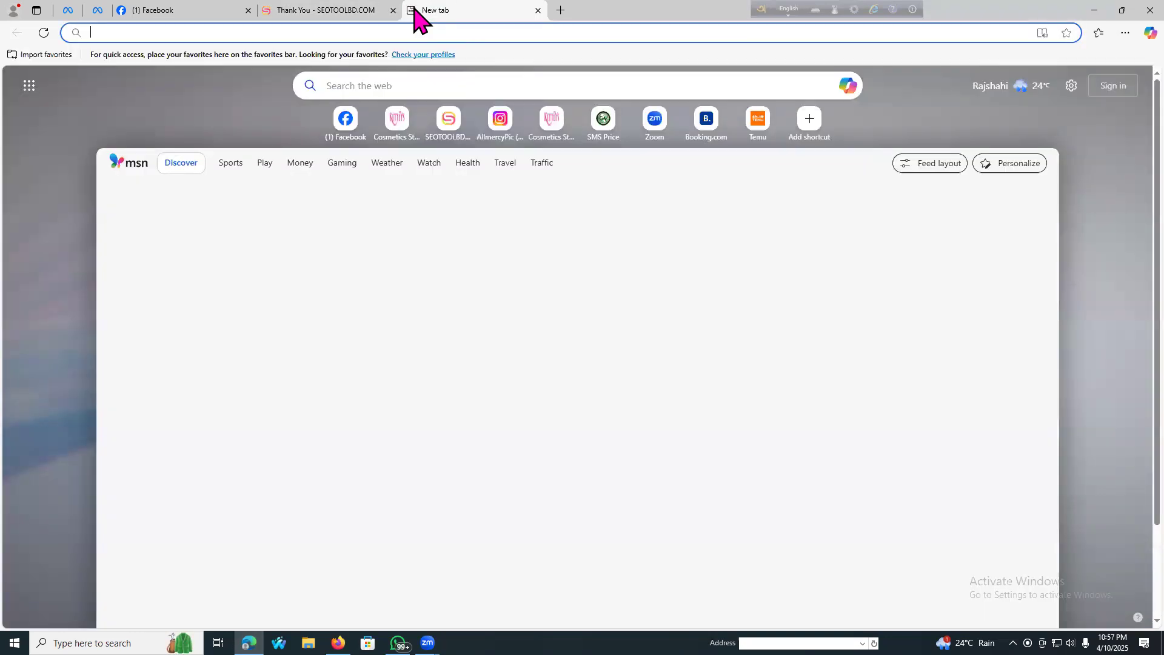
pyautogui.click(278, 27)
pyautogui.write('z')
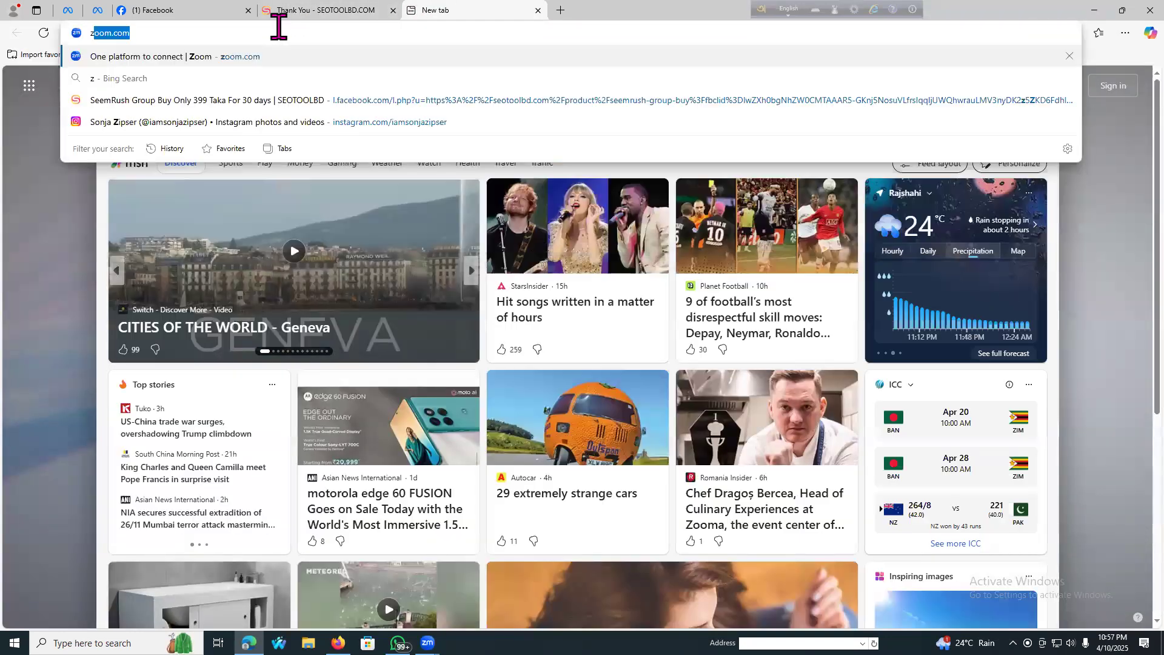
pyautogui.press('BackSpace')
pyautogui.press('BackSpace')
pyautogui.write('a')
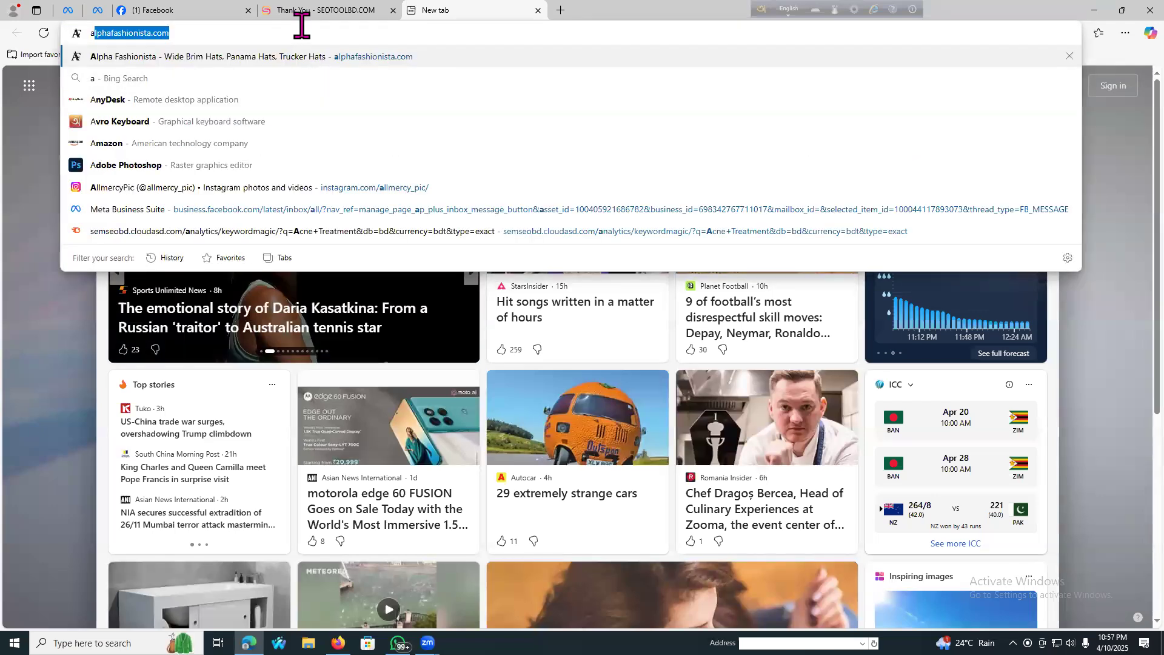
pyautogui.press('BackSpace')
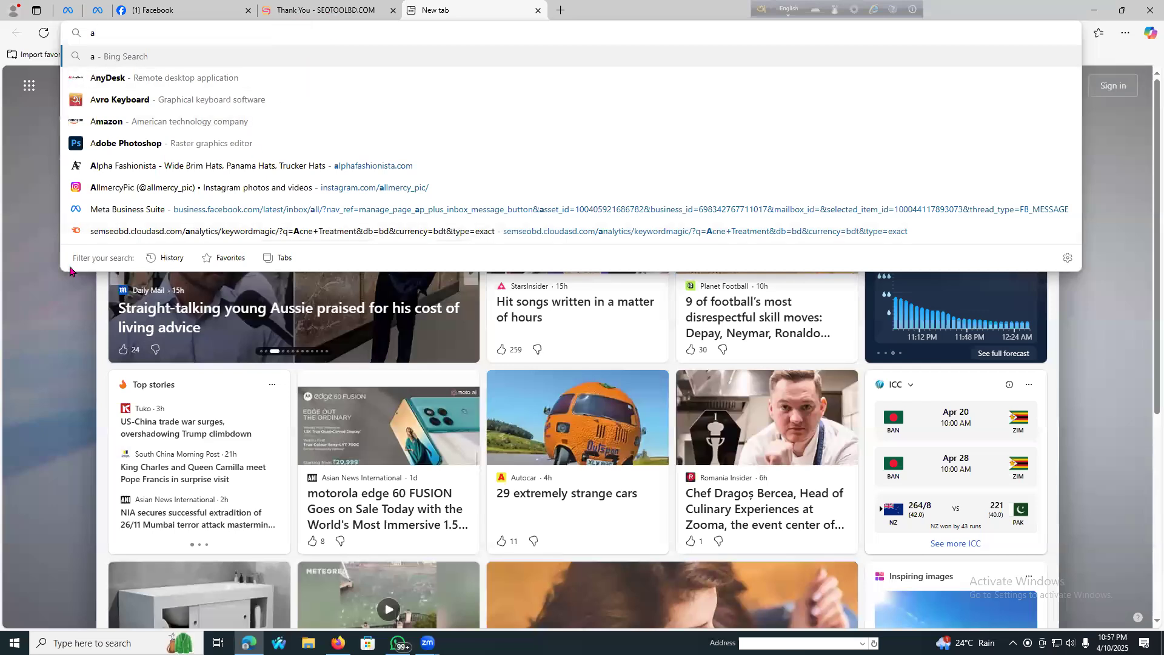
pyautogui.click(73, 236)
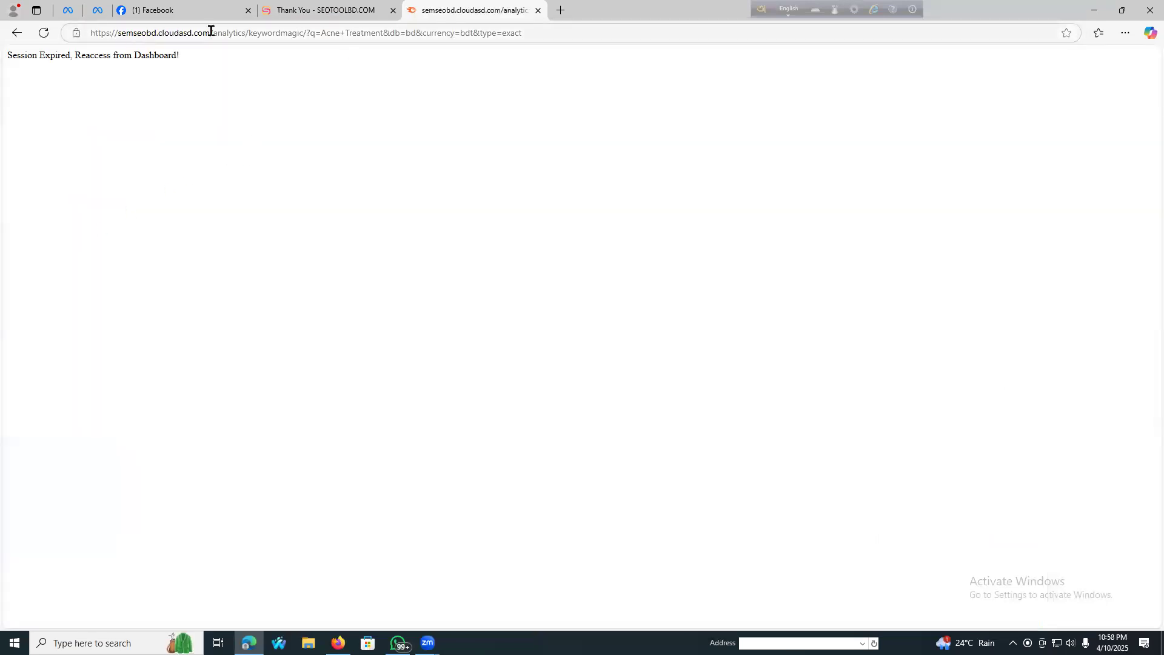
# Load the tool site's root domain and close the Thank You order tab.
pyautogui.moveTo(211, 30); pyautogui.dragTo(619, 31)
pyautogui.press('BackSpace')
pyautogui.press('Return')
pyautogui.click(393, 11)
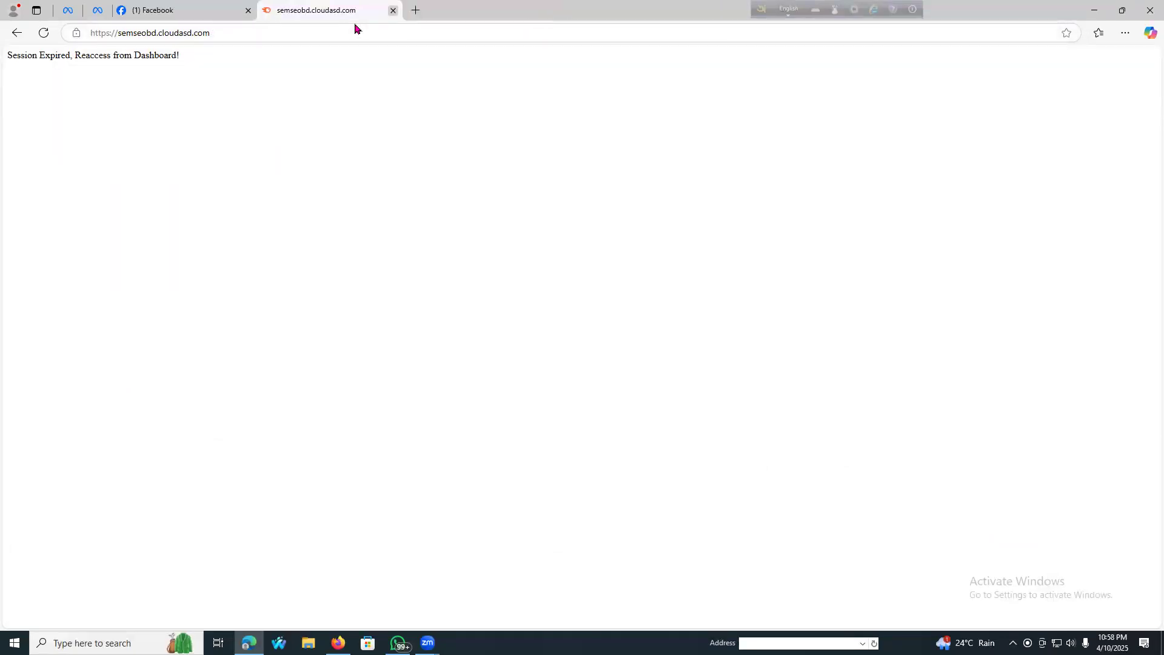
# Try semseobd.com, find it unreachable, and close that tab to return to Facebook.
pyautogui.click(229, 36)
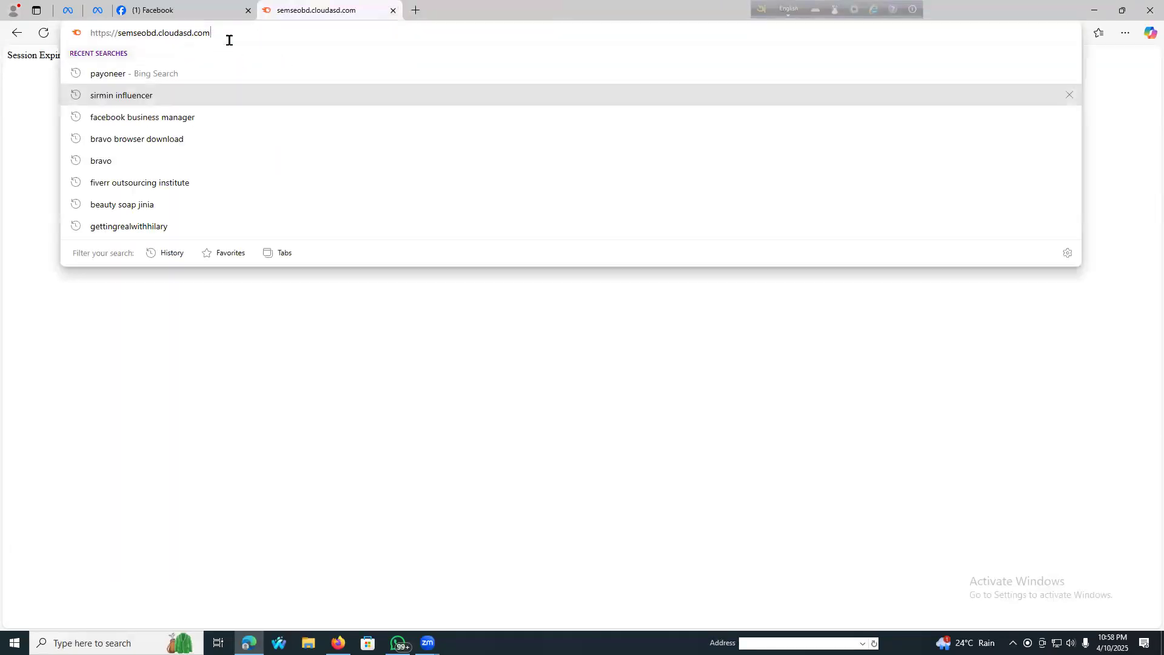
pyautogui.click(278, 32)
pyautogui.moveTo(211, 34); pyautogui.dragTo(165, 34)
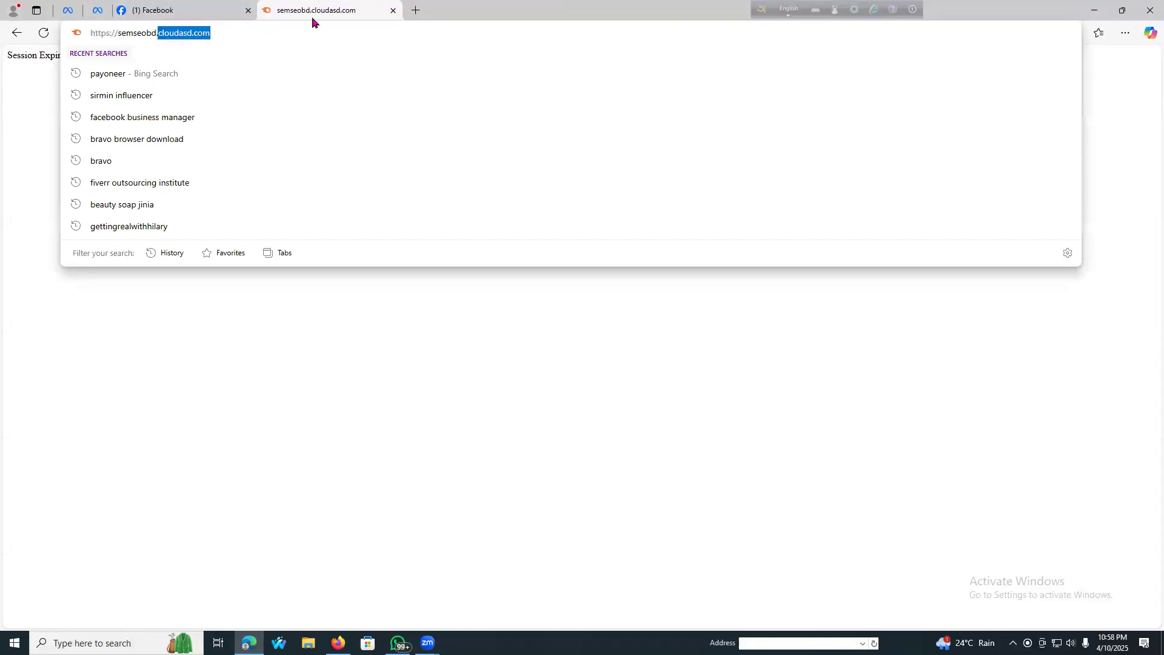
pyautogui.write('com')
pyautogui.press('Return')
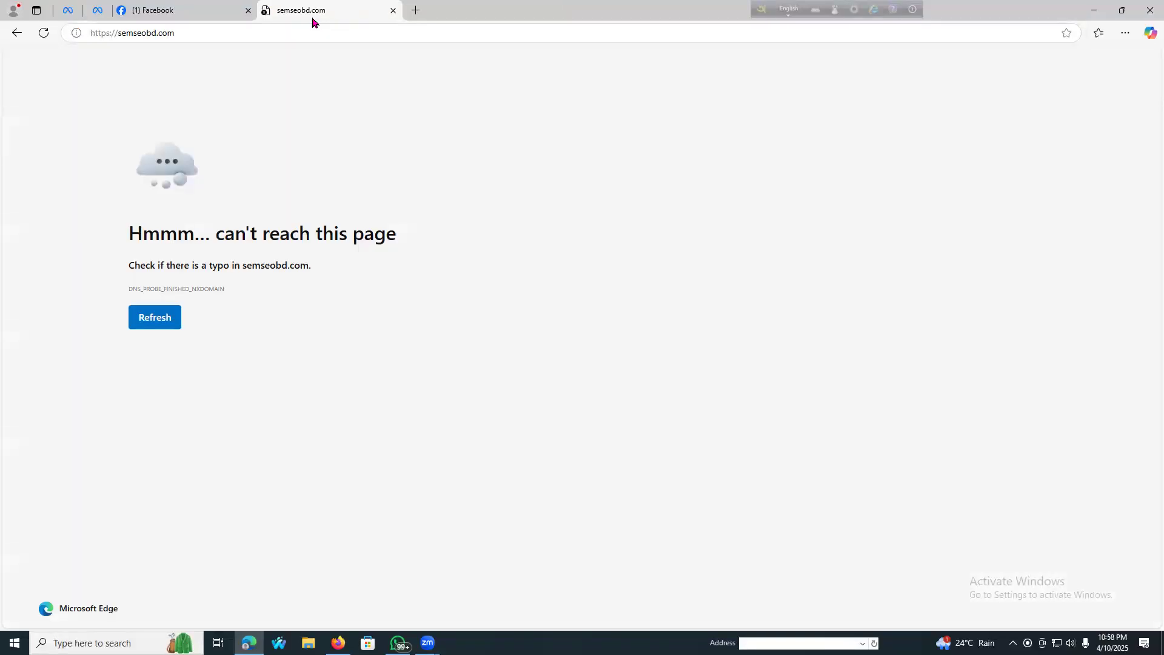
pyautogui.click(393, 11)
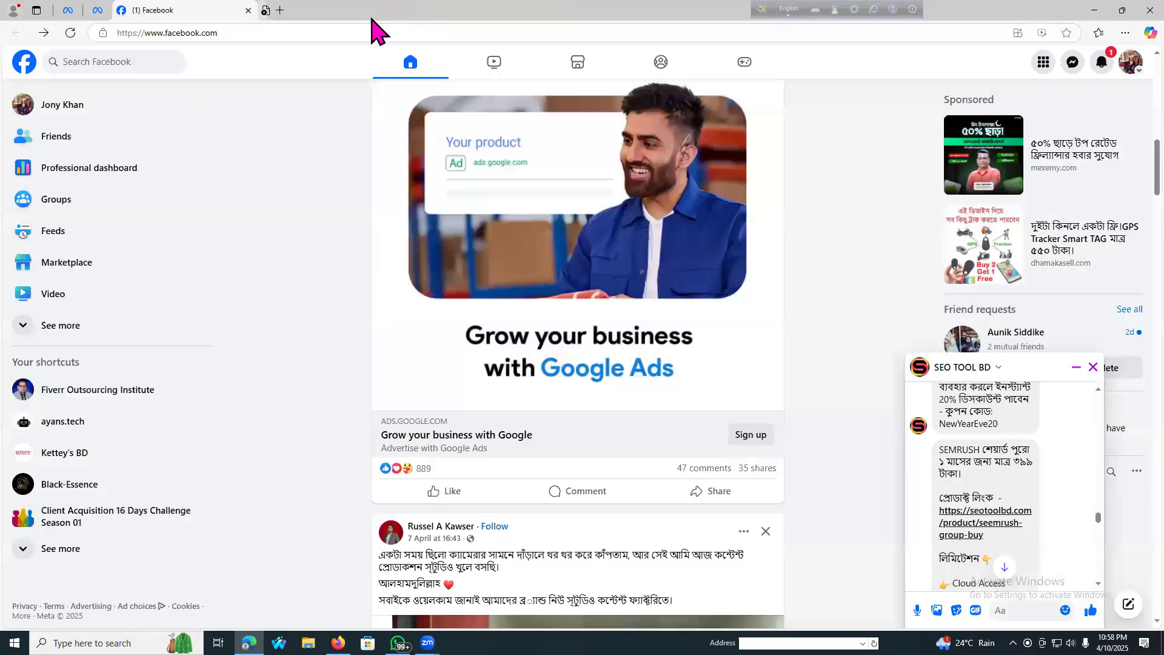
# Open the seller's SEMRUSH product link from the SEO TOOL BD chat.
pyautogui.scroll(3, 987, 494)
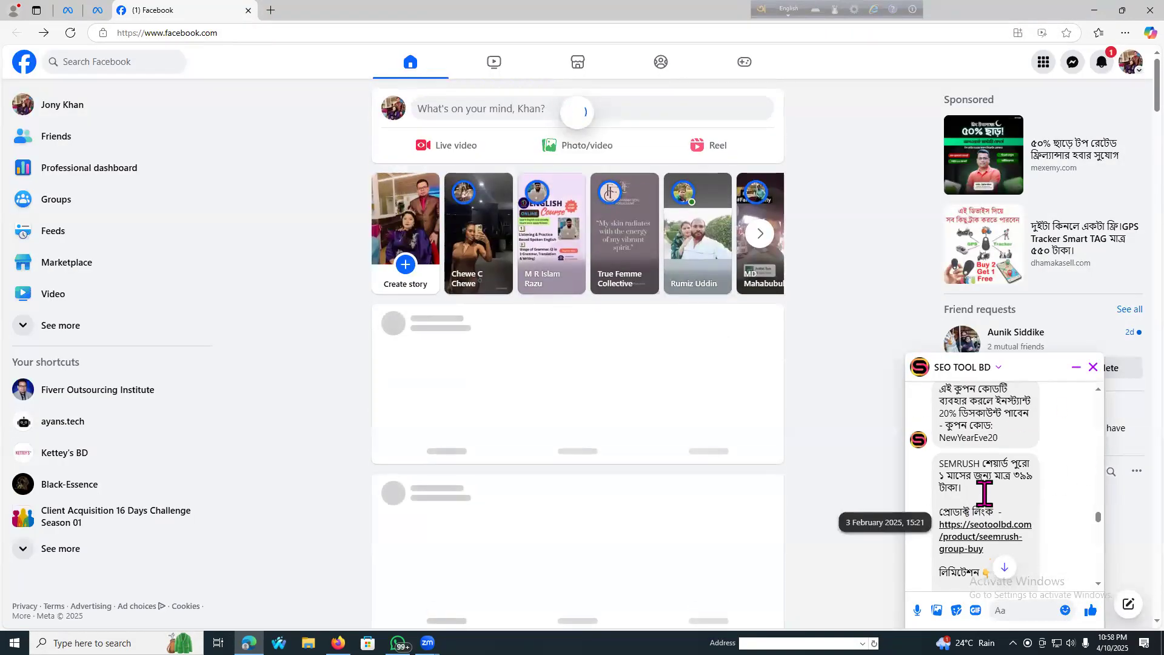
pyautogui.scroll(-3, 994, 498)
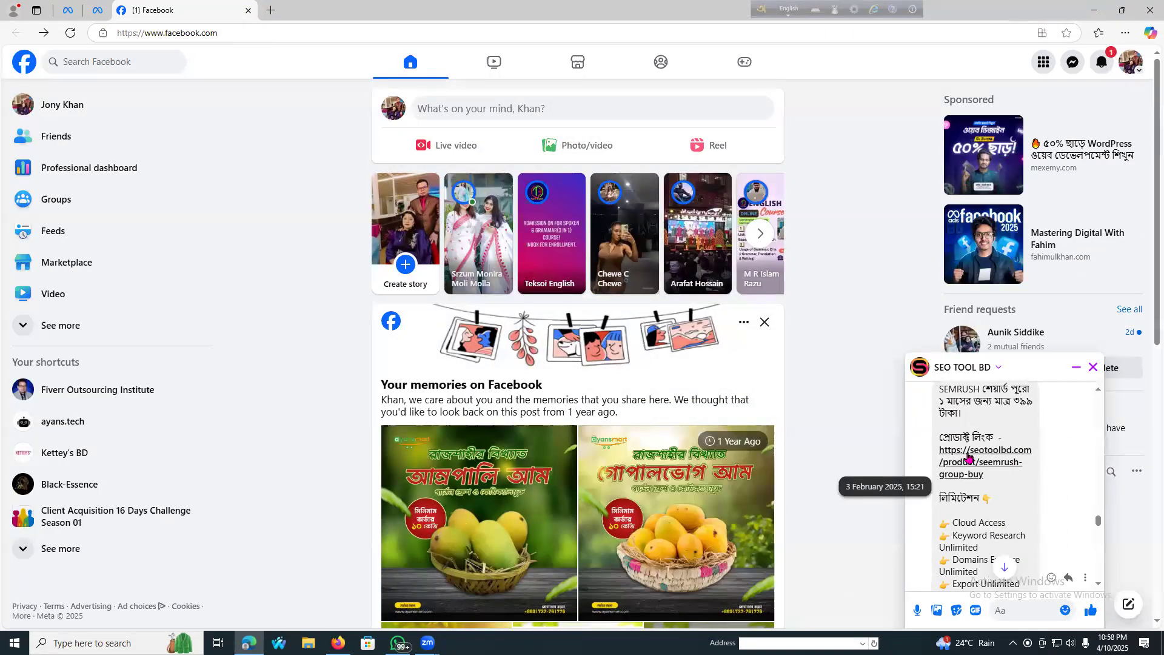
pyautogui.click(969, 458)
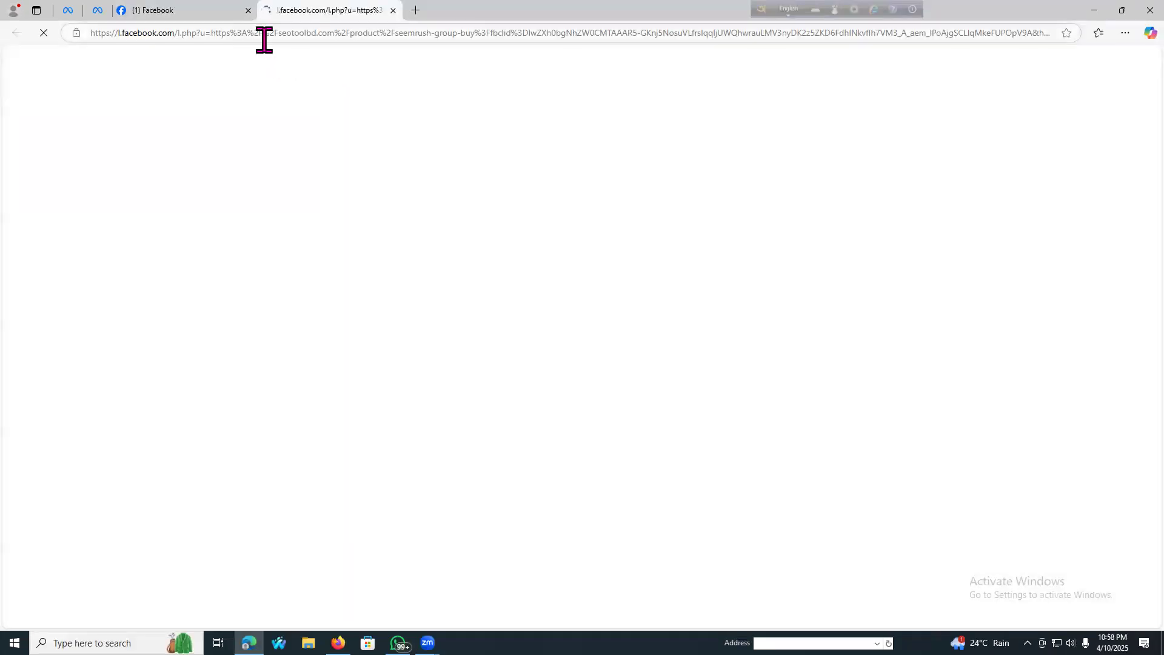
# Load seotoolbd.com in a new tab from the 'se' address suggestion.
pyautogui.click(415, 10)
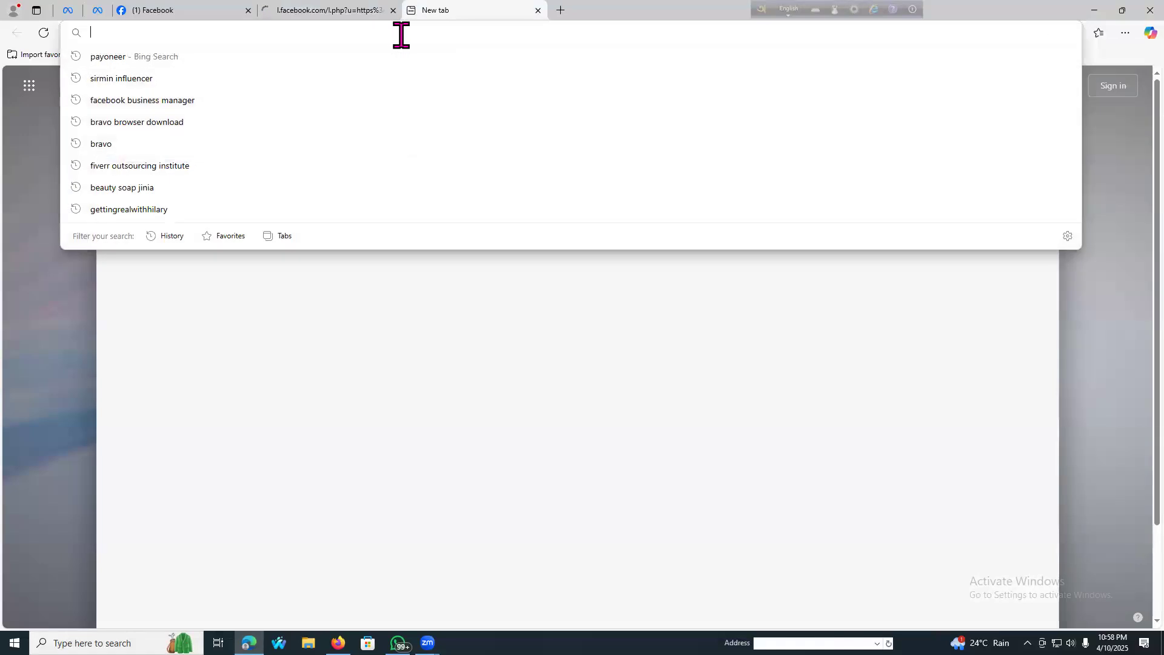
pyautogui.write('se')
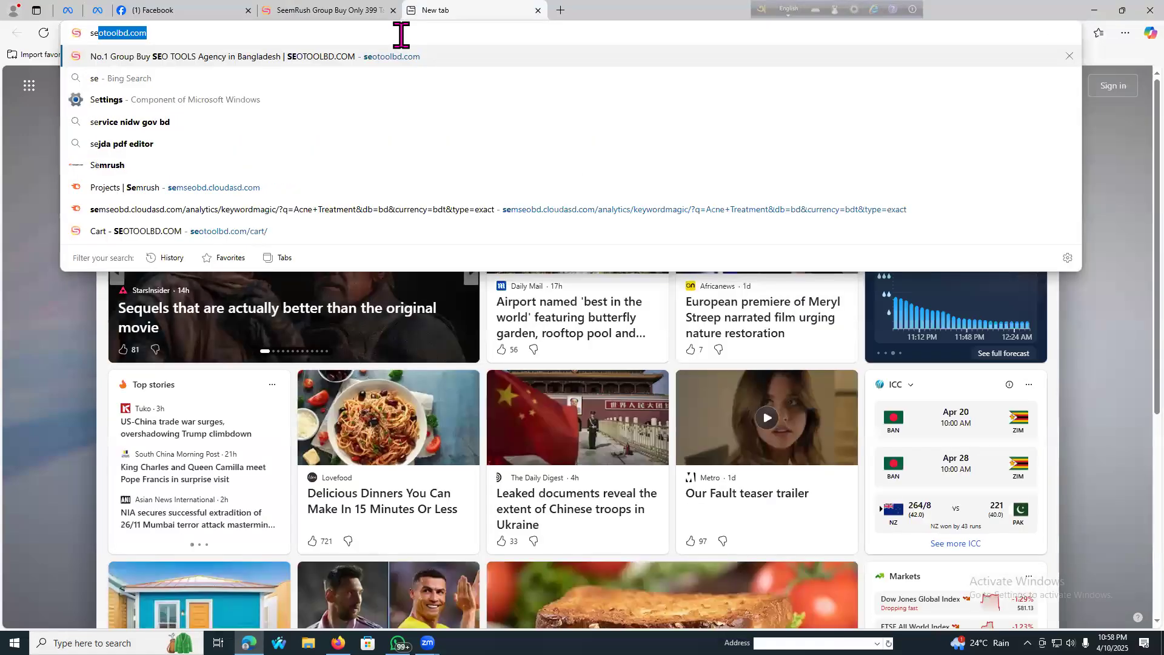
pyautogui.press('Return')
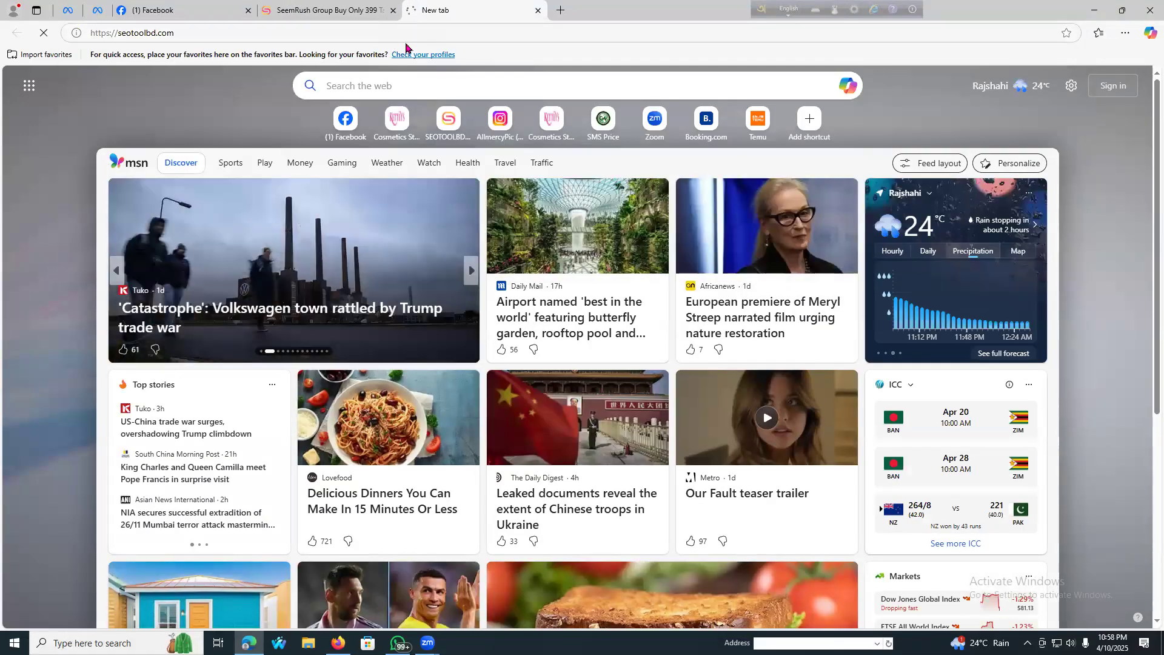
# In Firefox, open the seotoolbd.com My Account page.
pyautogui.click(338, 643)
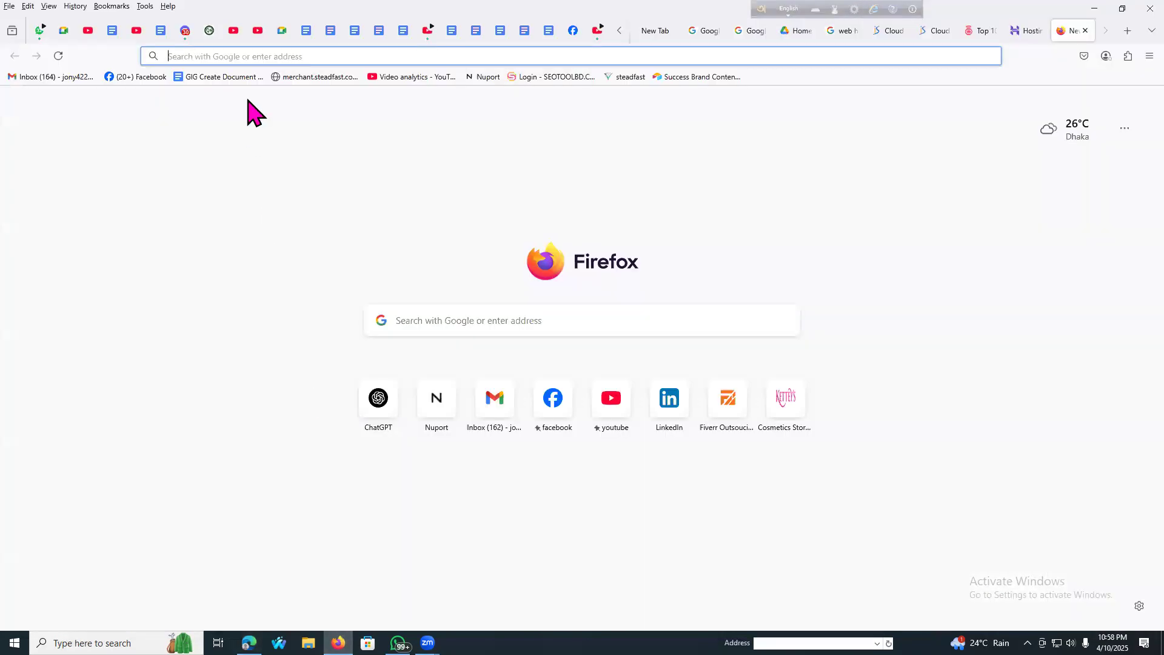
pyautogui.click(260, 60)
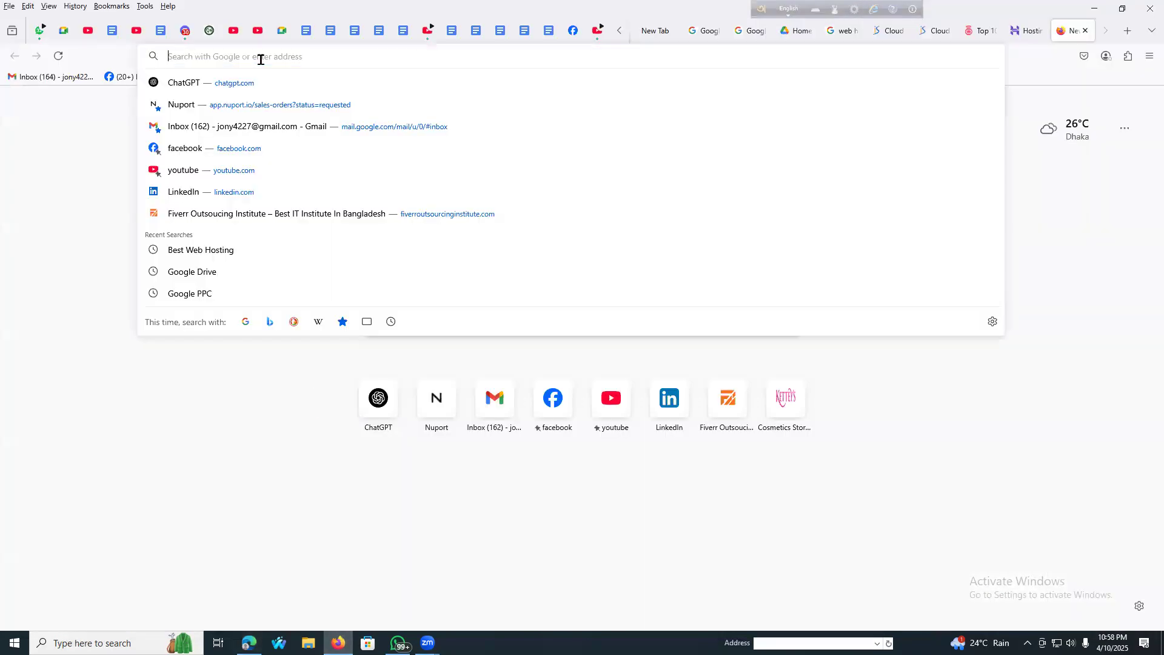
pyautogui.write('studio.youtube.com/')
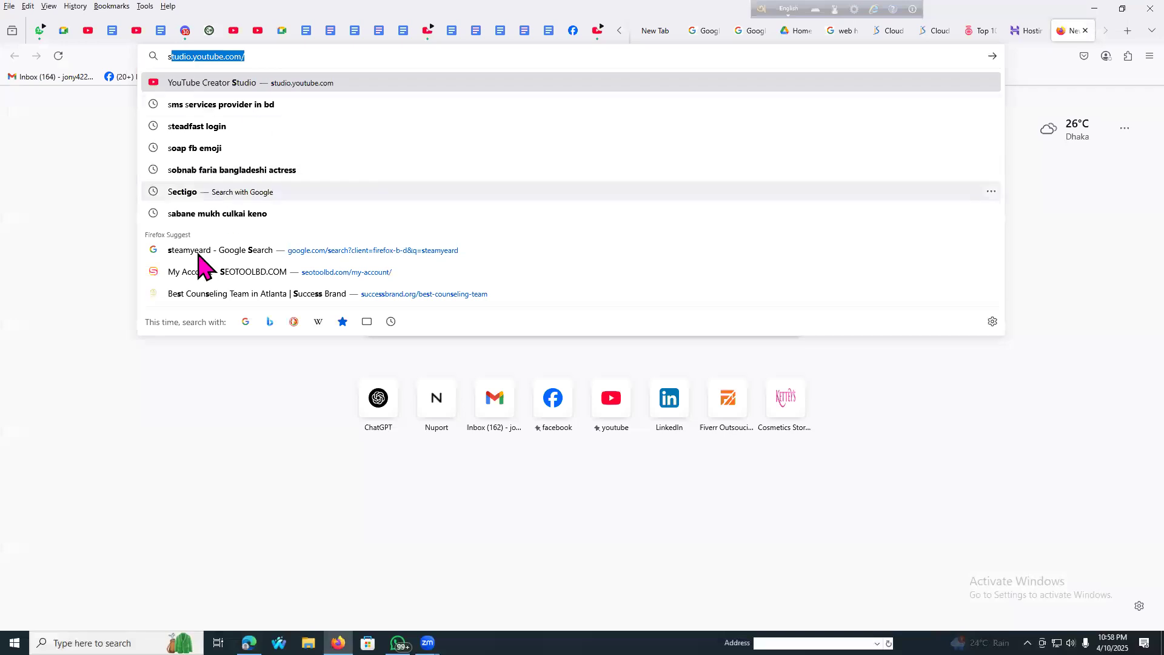
pyautogui.click(206, 278)
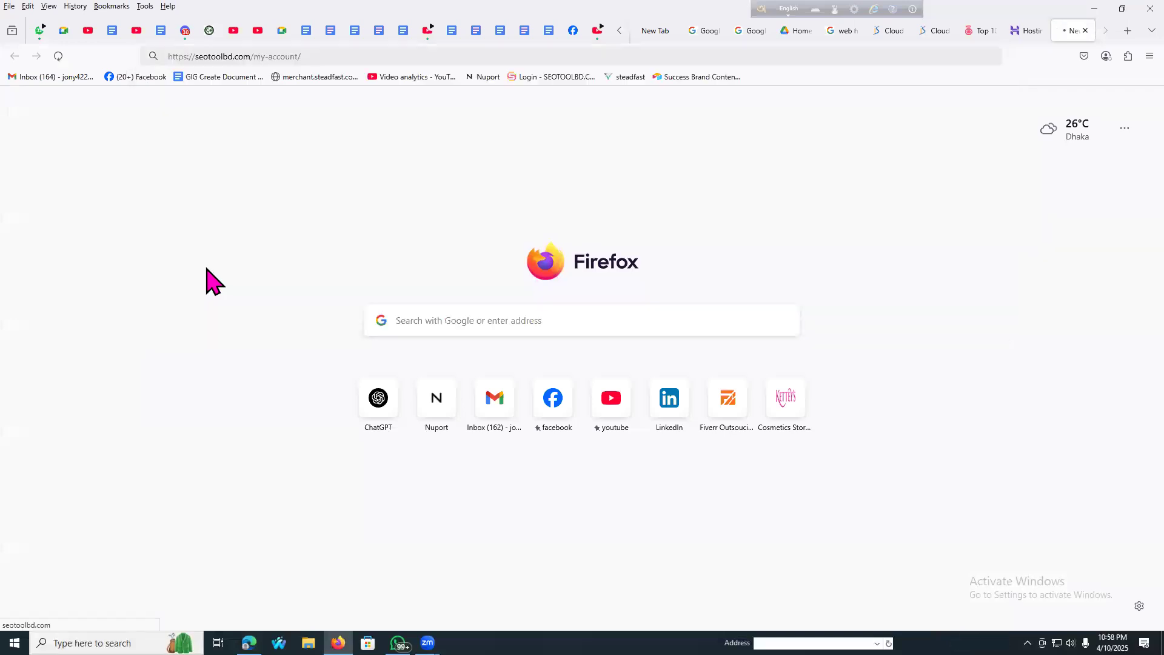
pyautogui.click(268, 57)
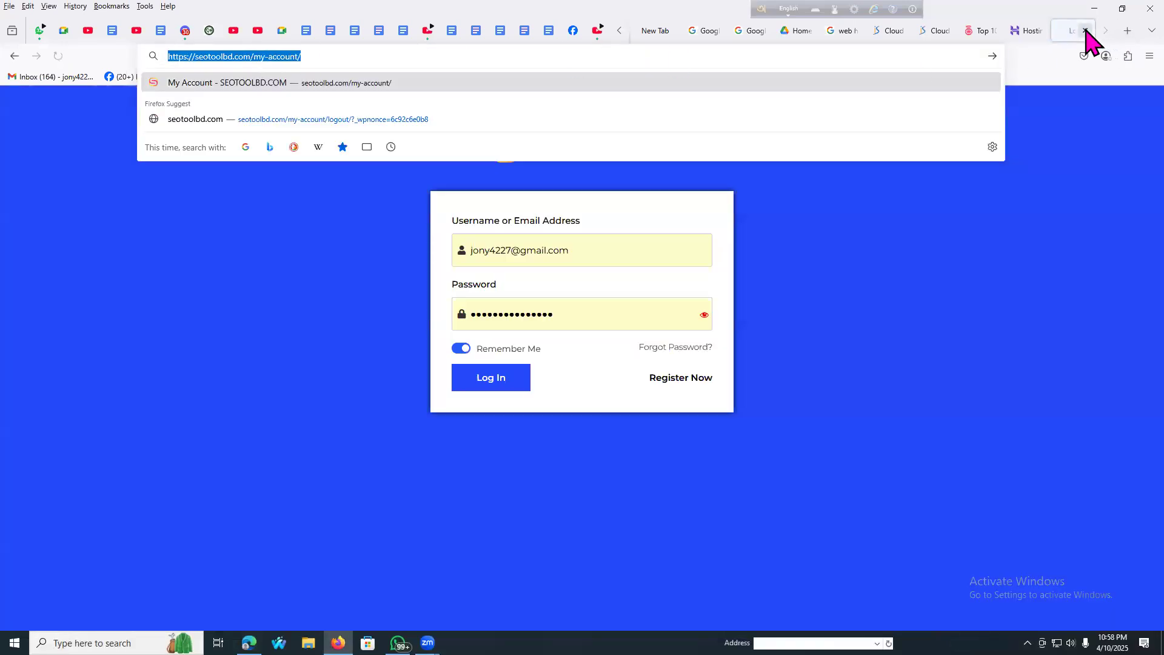
# In Edge, close the seotoolbd home tab and the SeemRush product tab.
pyautogui.click(249, 643)
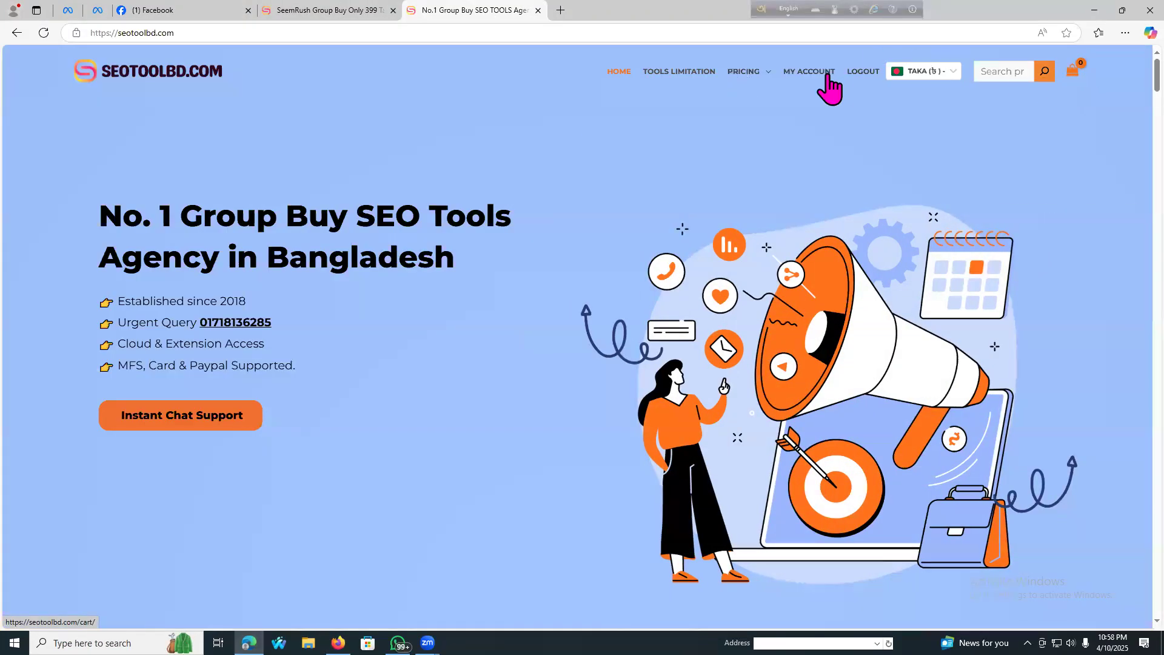
pyautogui.click(538, 11)
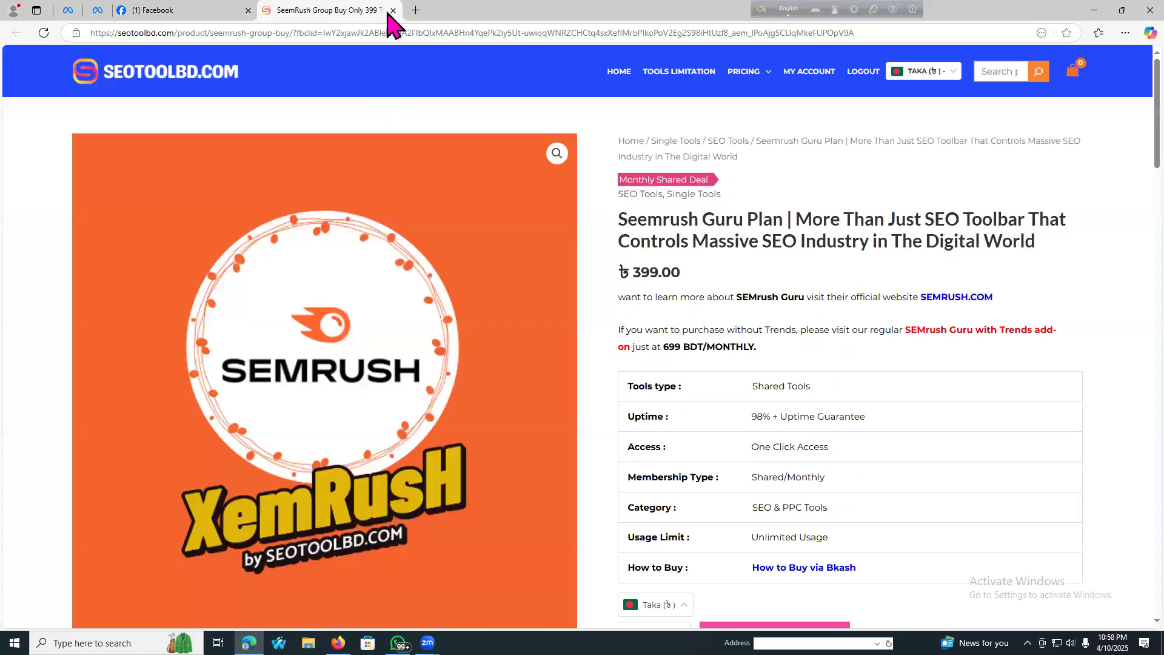
pyautogui.click(392, 10)
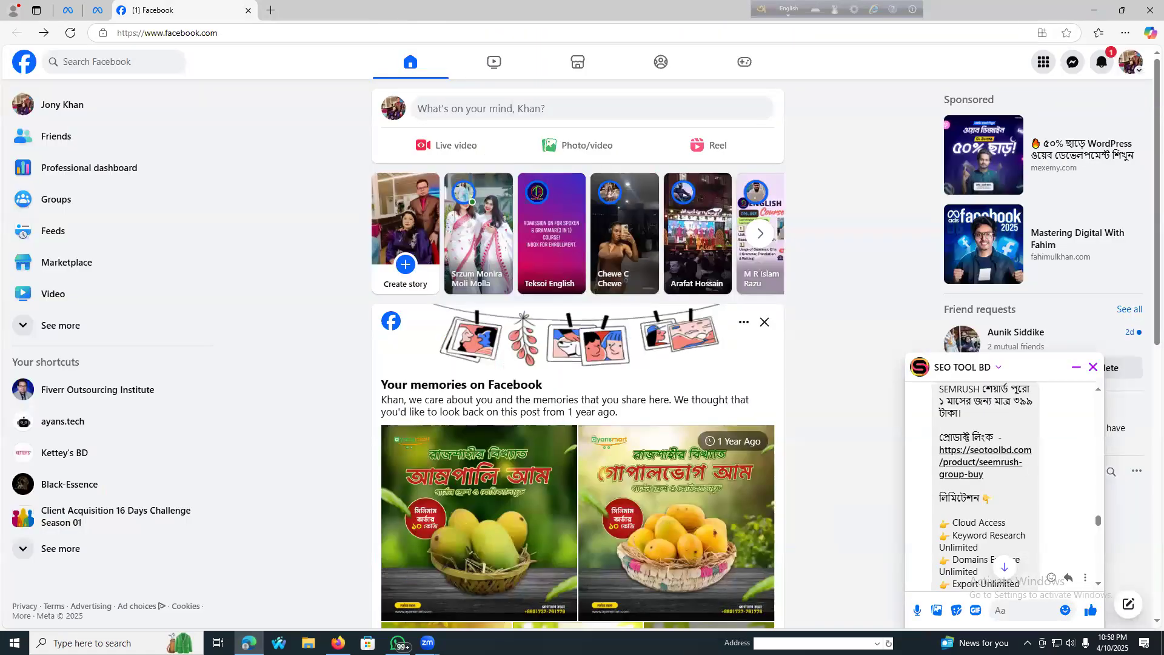
# Log in to the SEOTOOLBD account in Firefox, then close the login window.
pyautogui.hotkey('alt', 'Tab')
pyautogui.click(494, 377)
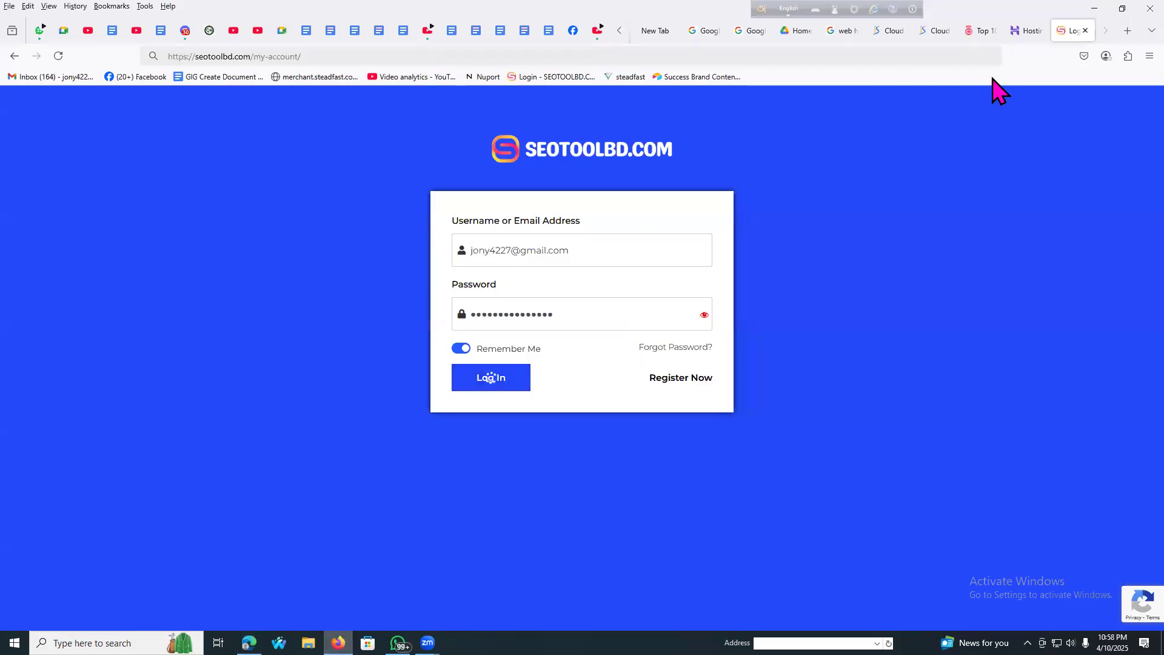
pyautogui.moveTo(1067, 33); pyautogui.dragTo(605, 65)
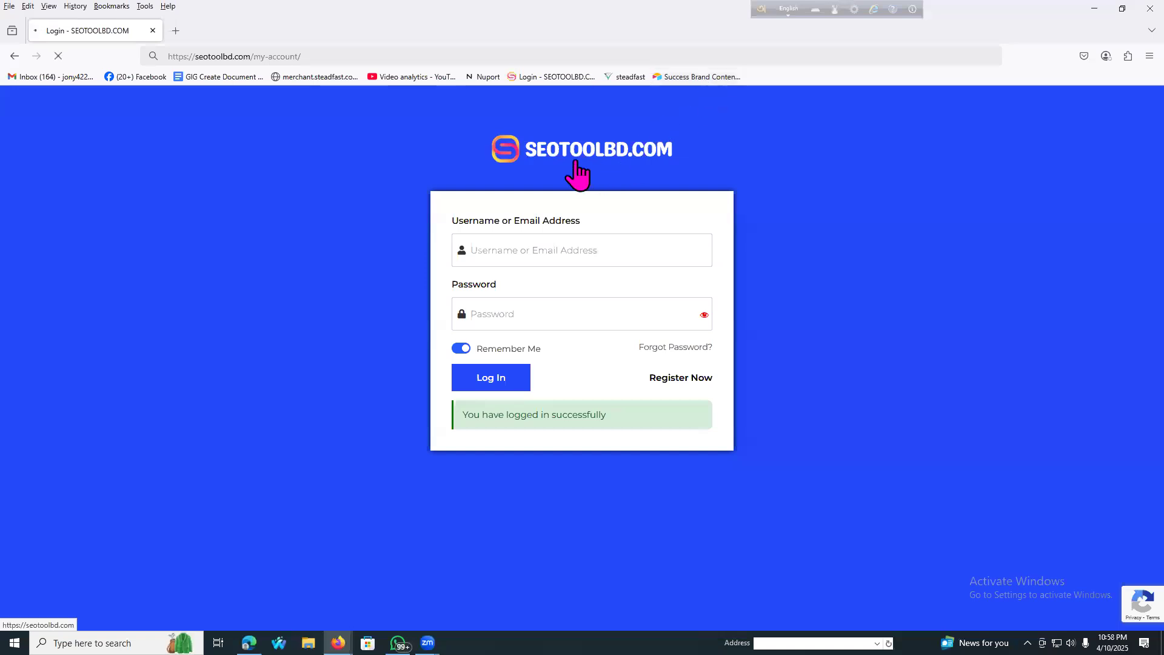
pyautogui.click(1150, 8)
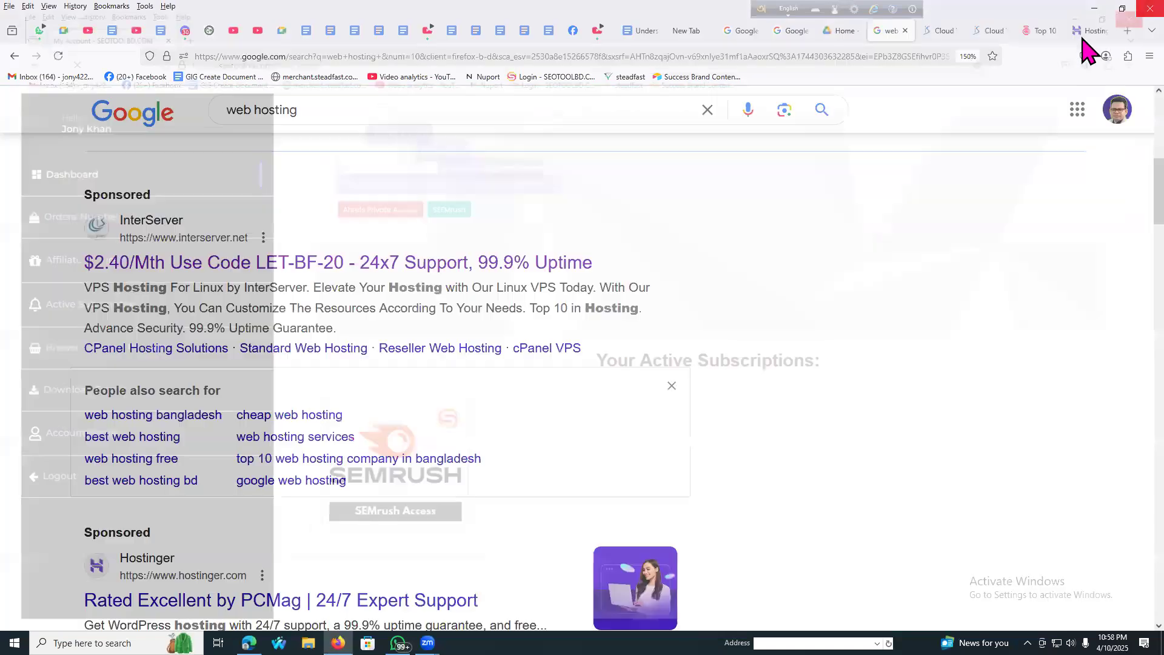
# Close the InterServer Cloud, Hostinger and web hosting search tabs in Firefox.
pyautogui.click(1128, 30)
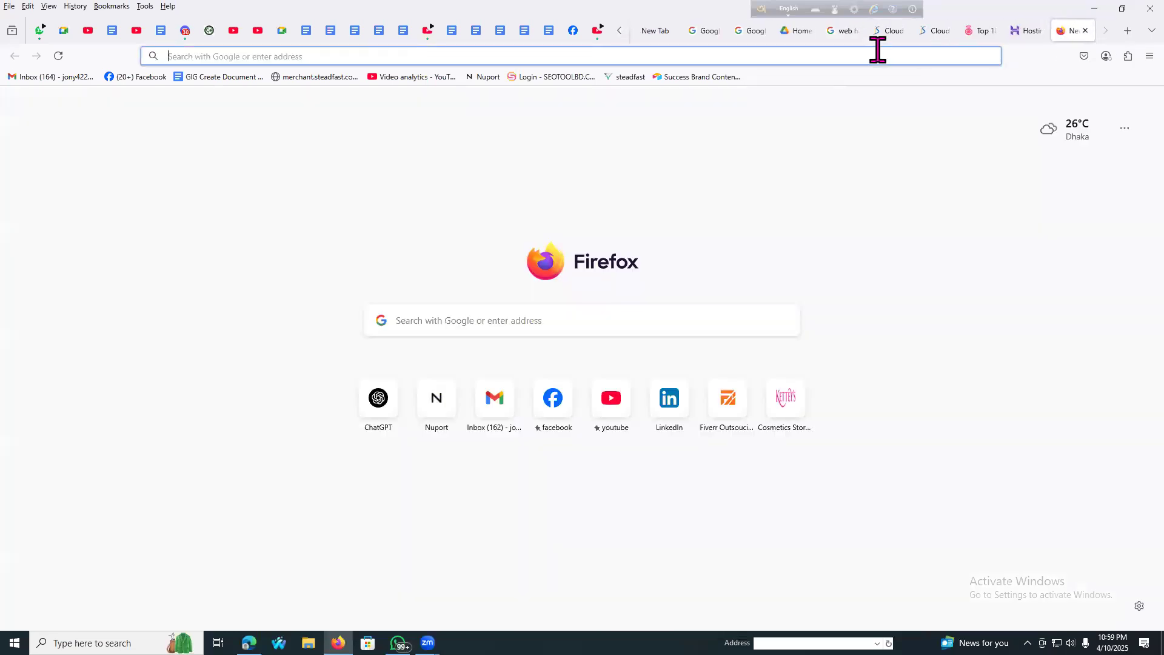
pyautogui.click(894, 33)
pyautogui.click(902, 33)
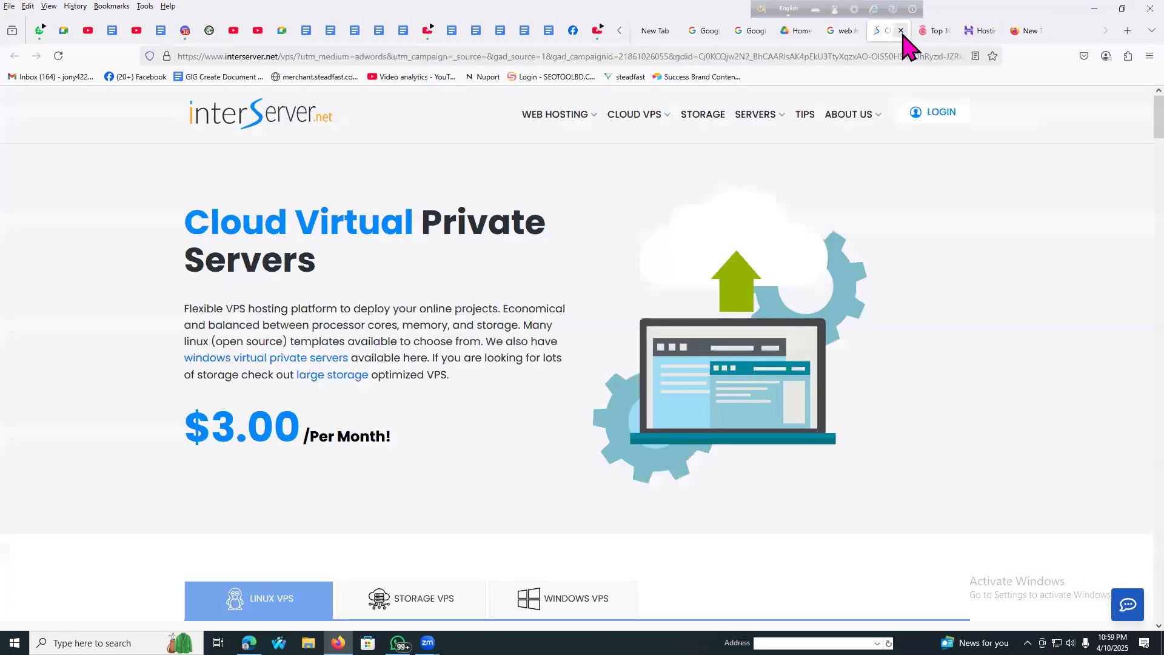
pyautogui.click(902, 33)
pyautogui.click(943, 33)
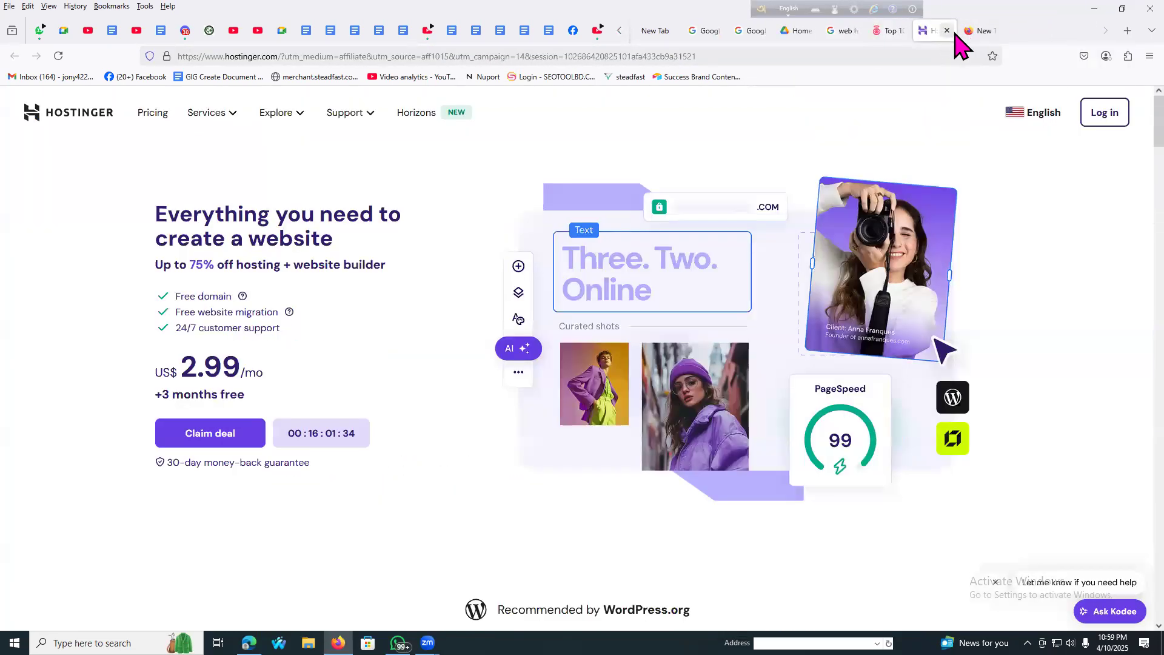
pyautogui.click(947, 31)
pyautogui.click(843, 32)
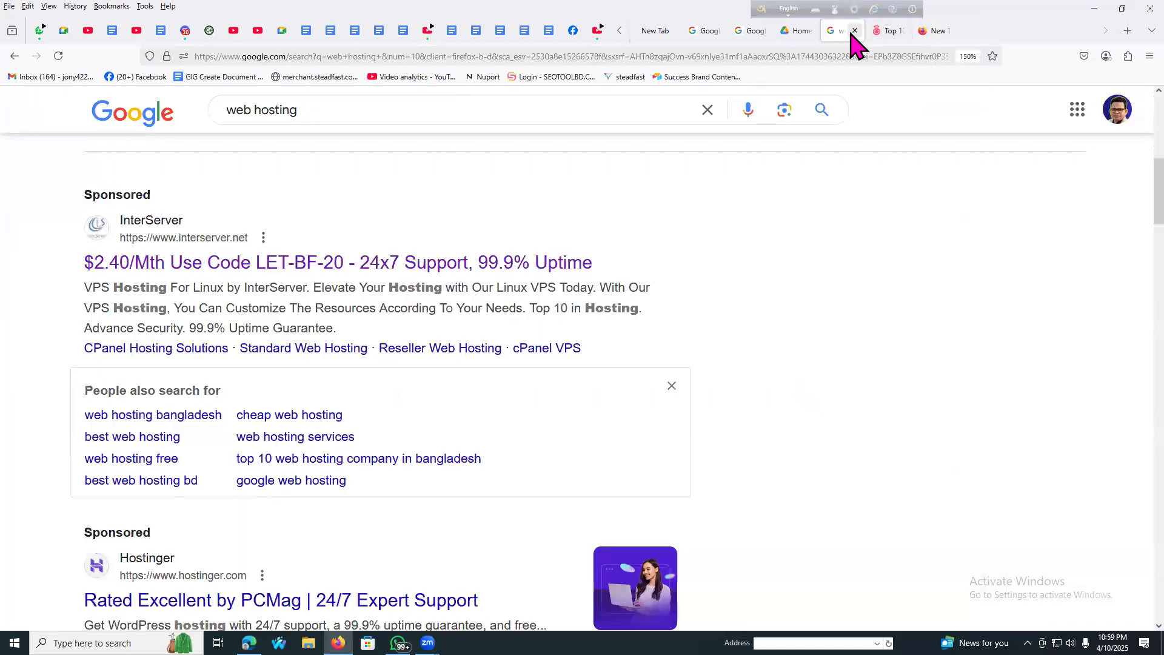
pyautogui.click(855, 31)
# Close the Drive, Google, Google PPC images and leftover empty tabs.
pyautogui.click(809, 31)
pyautogui.click(747, 30)
pyautogui.click(763, 31)
pyautogui.click(722, 31)
pyautogui.click(717, 31)
pyautogui.click(667, 31)
pyautogui.click(668, 31)
pyautogui.click(669, 31)
pyautogui.click(666, 55)
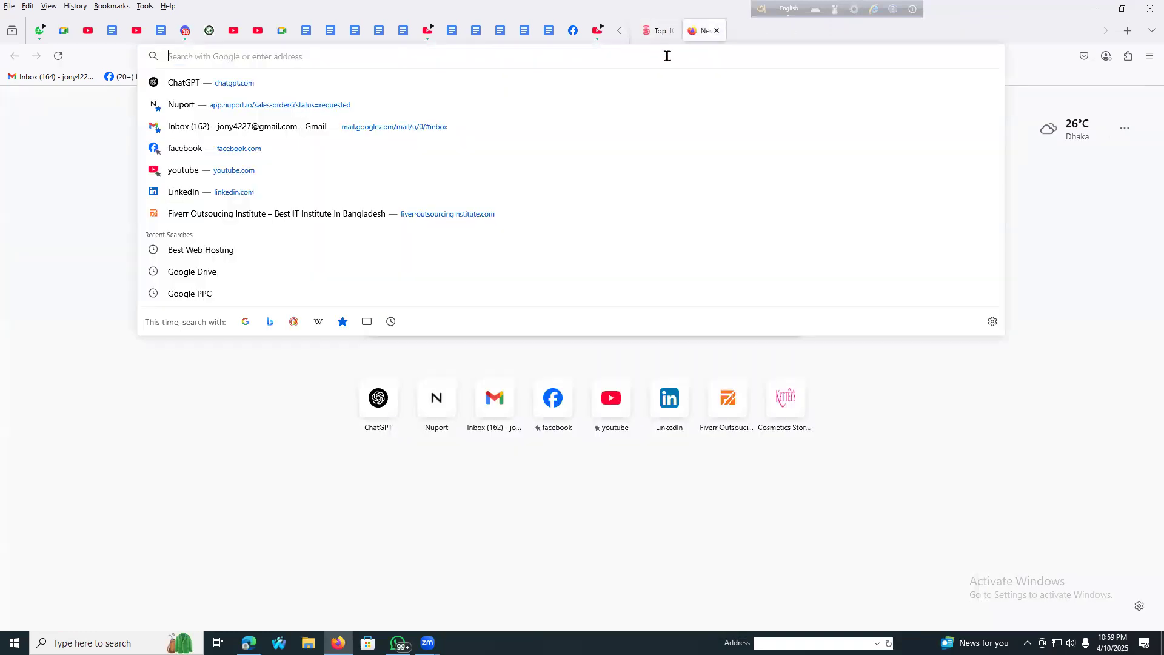
pyautogui.click(1015, 31)
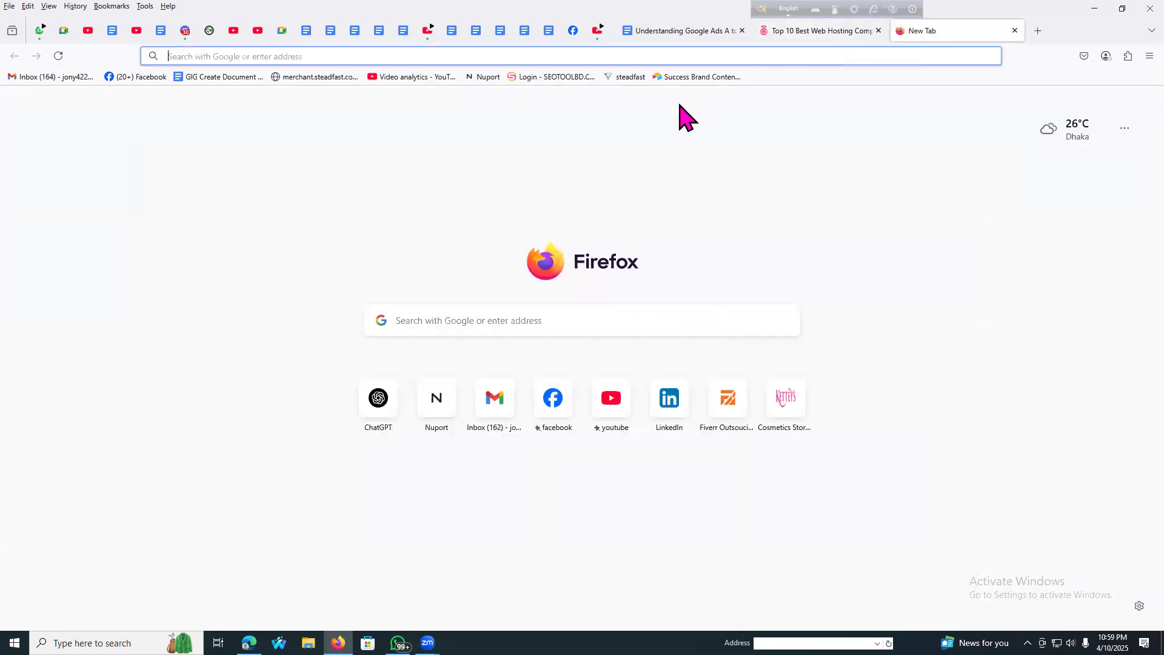
# Load the SEOTOOLBD account dashboard in a new tab and close the web hosting comparison tab.
pyautogui.click(902, 31)
pyautogui.click(552, 77)
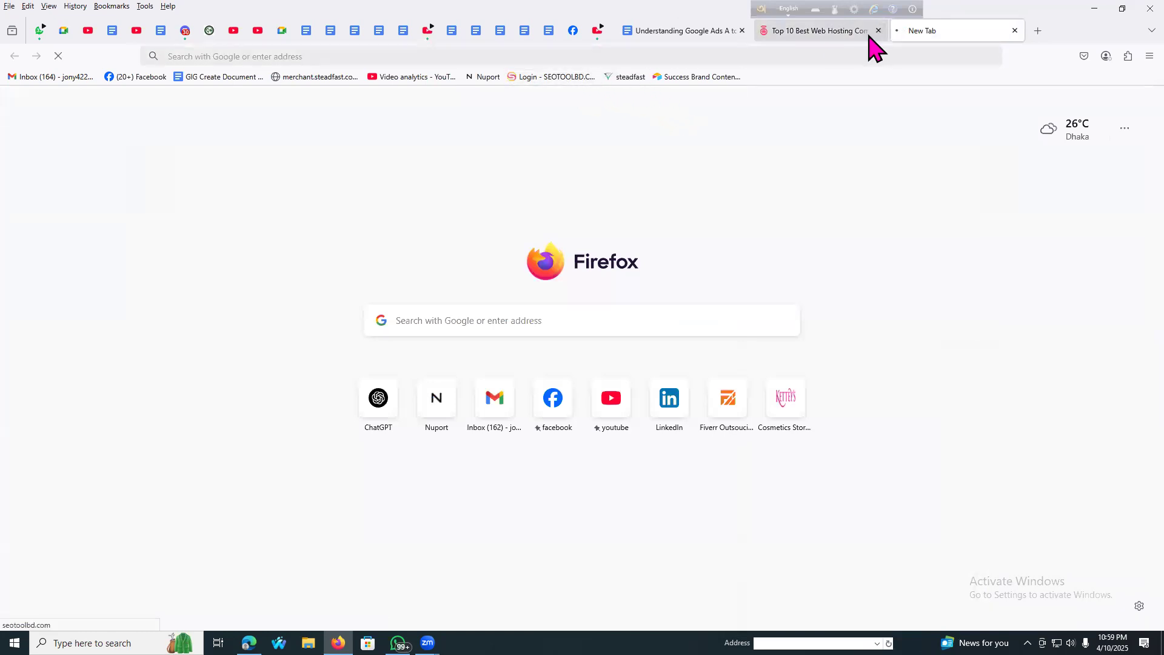
pyautogui.click(878, 30)
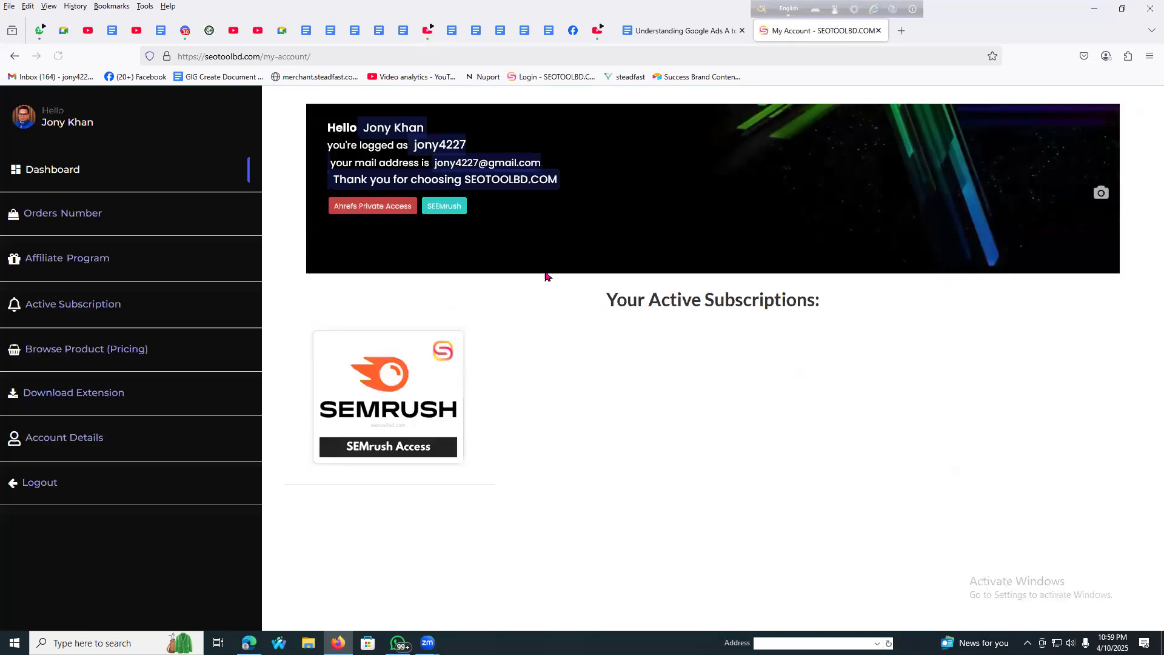
# Launch SEMrush Cloud (New) access, get Unauthorized Access, and select its smrsh.seotoolbd.com address.
pyautogui.click(383, 449)
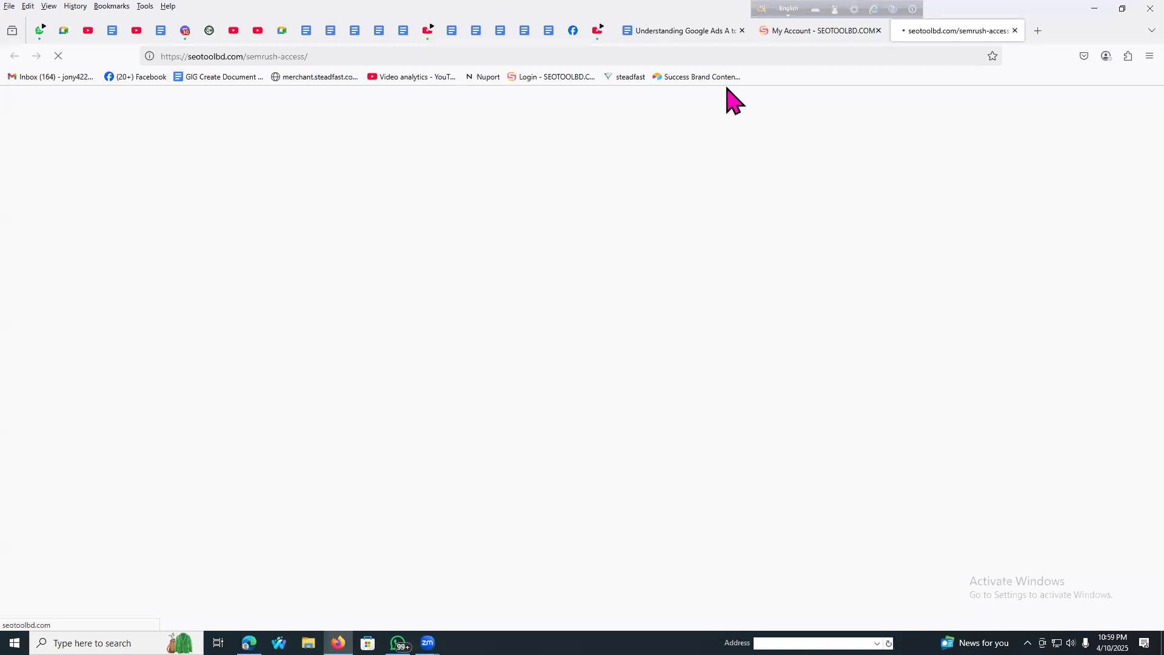
pyautogui.click(793, 31)
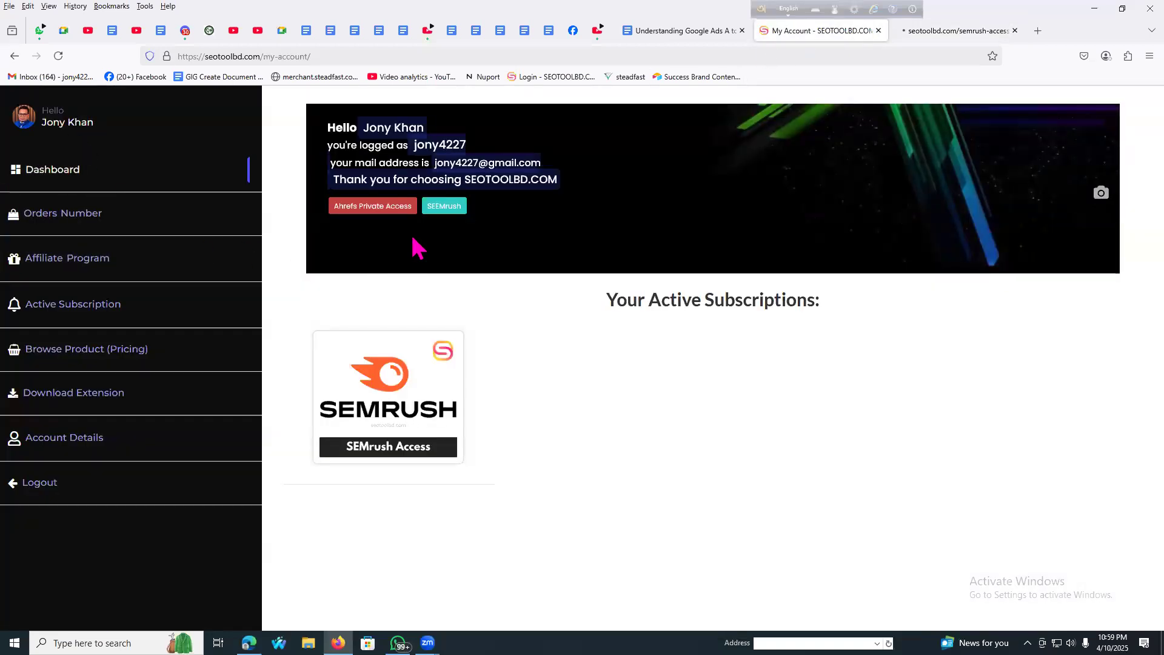
pyautogui.click(937, 31)
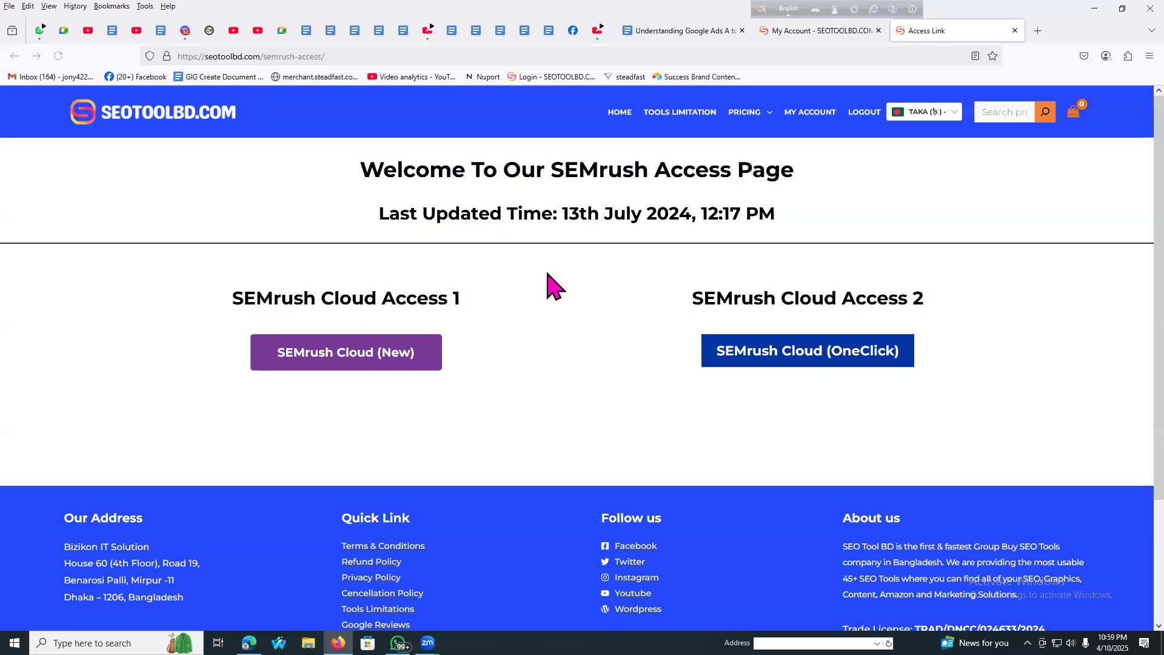
pyautogui.click(337, 363)
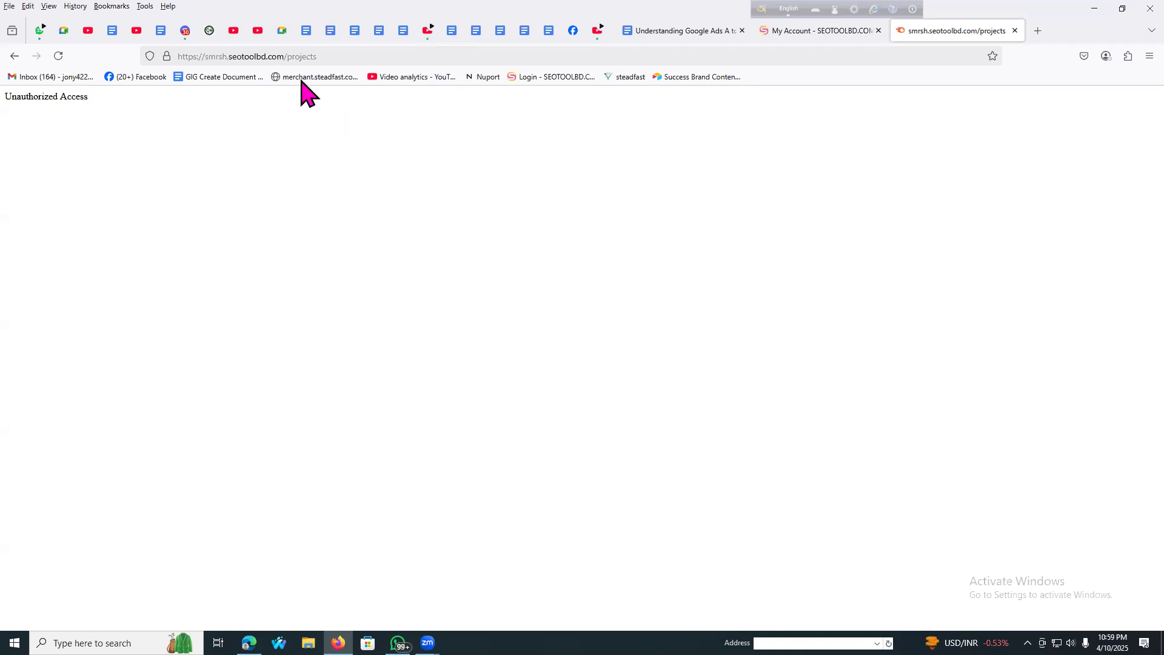
pyautogui.moveTo(282, 56); pyautogui.dragTo(160, 60)
pyautogui.hotkey('ctrl', 'c')
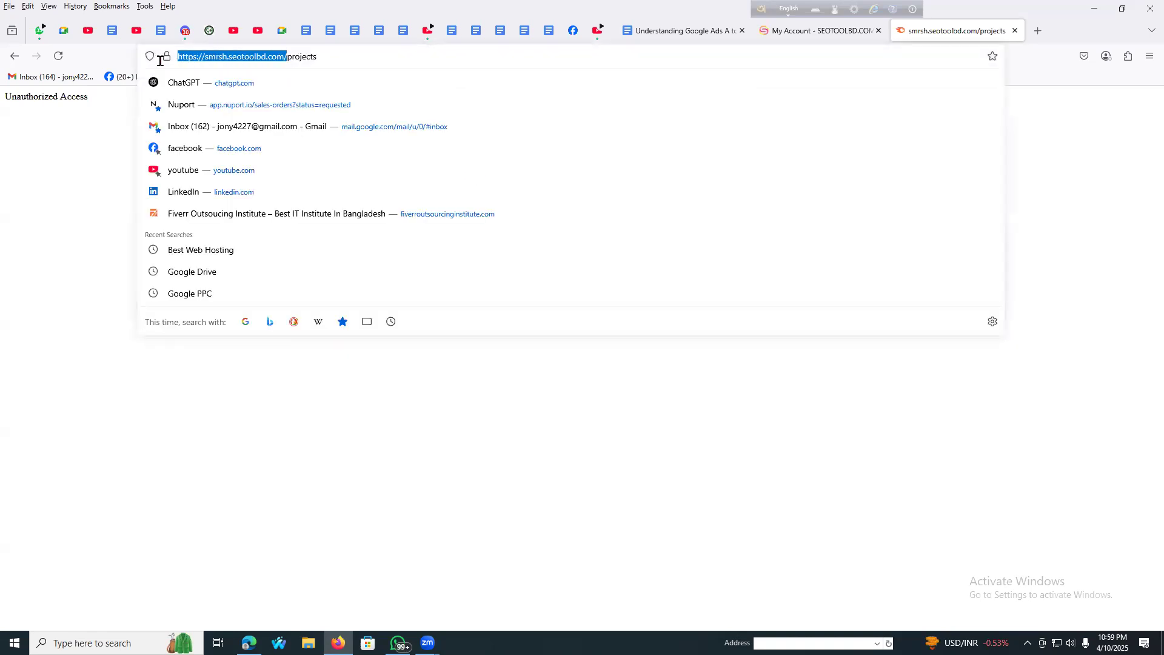
# Close the Unauthorized Access and account tabs and return to Facebook in Edge.
pyautogui.click(1015, 31)
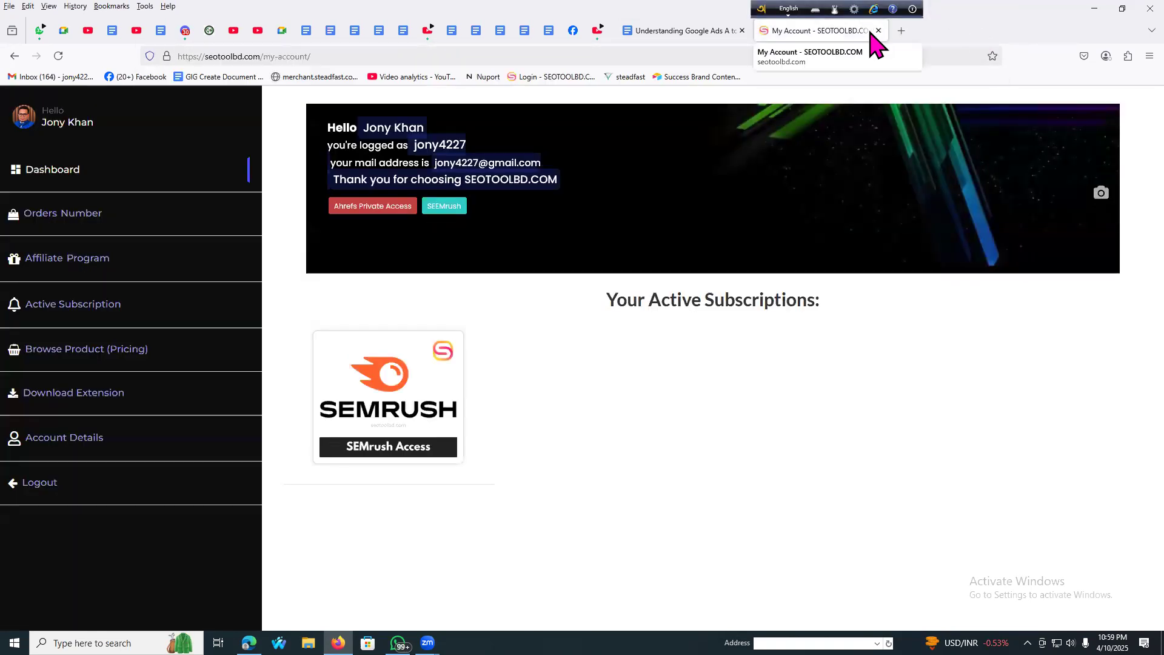
pyautogui.click(878, 30)
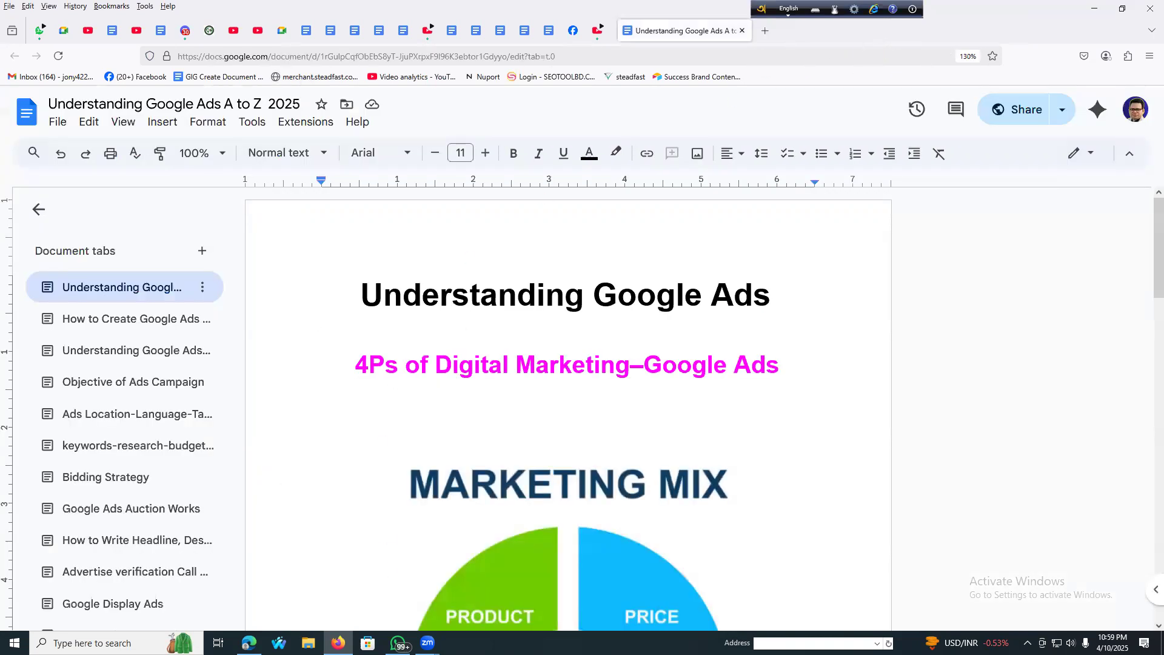
pyautogui.click(249, 643)
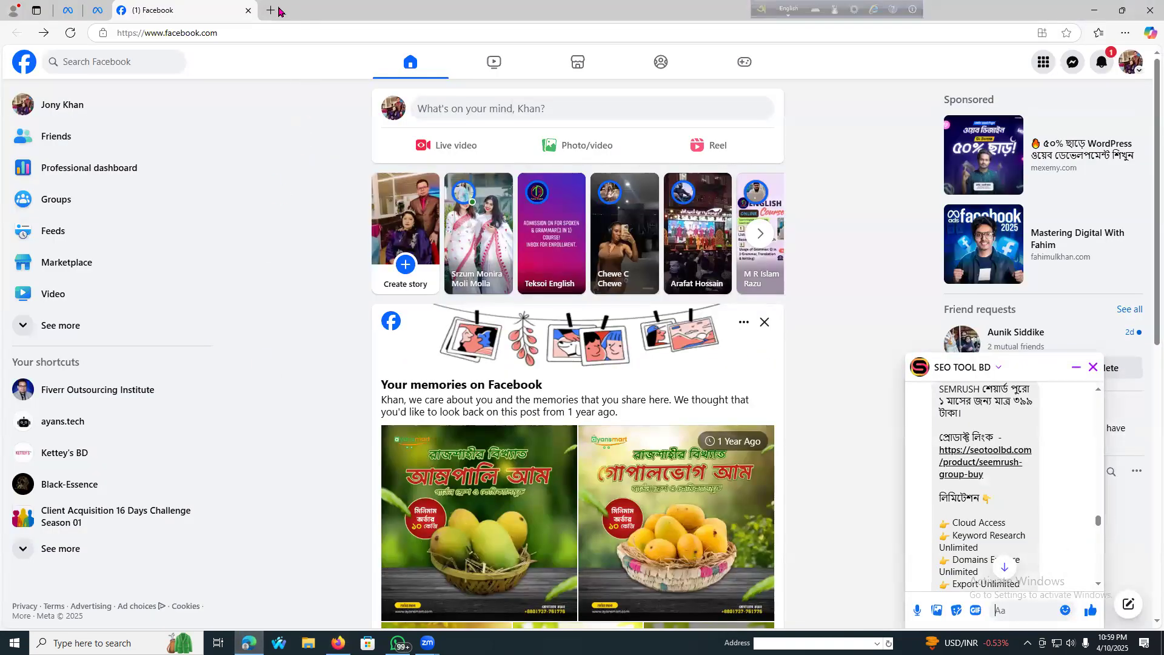
# Reload the copied Semrush access link in a new tab, confirm it shows Unauthorized Access, then close it.
pyautogui.click(271, 11)
pyautogui.hotkey('ctrl', 'v')
pyautogui.press('Return')
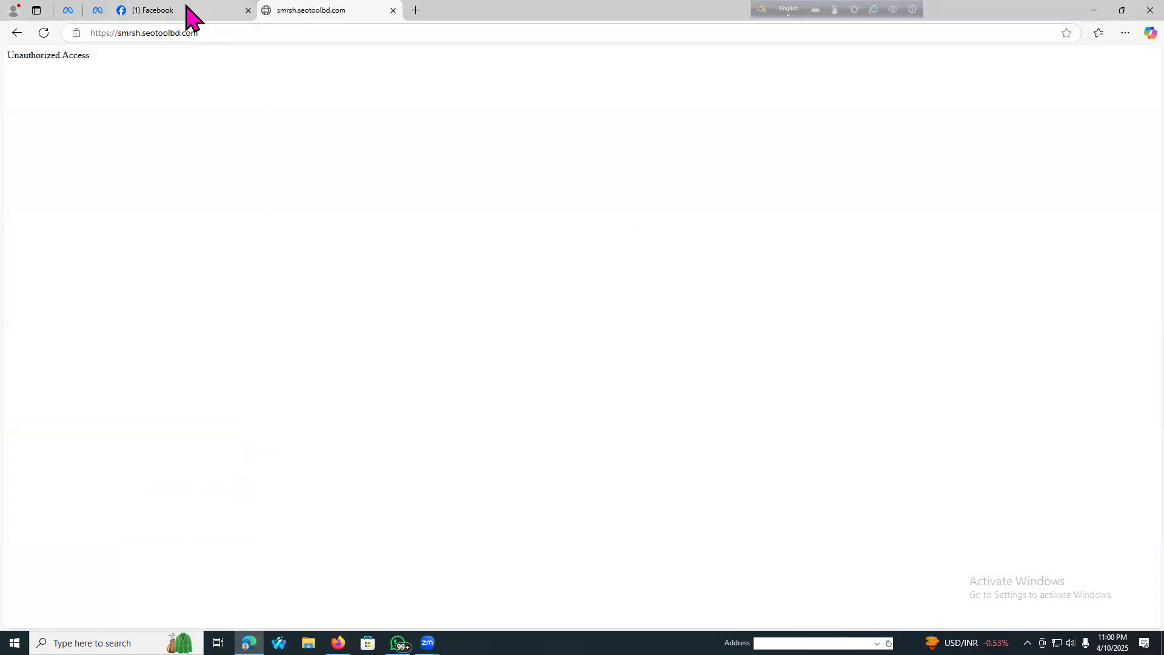
pyautogui.click(199, 8)
pyautogui.scroll(-10, 1023, 500)
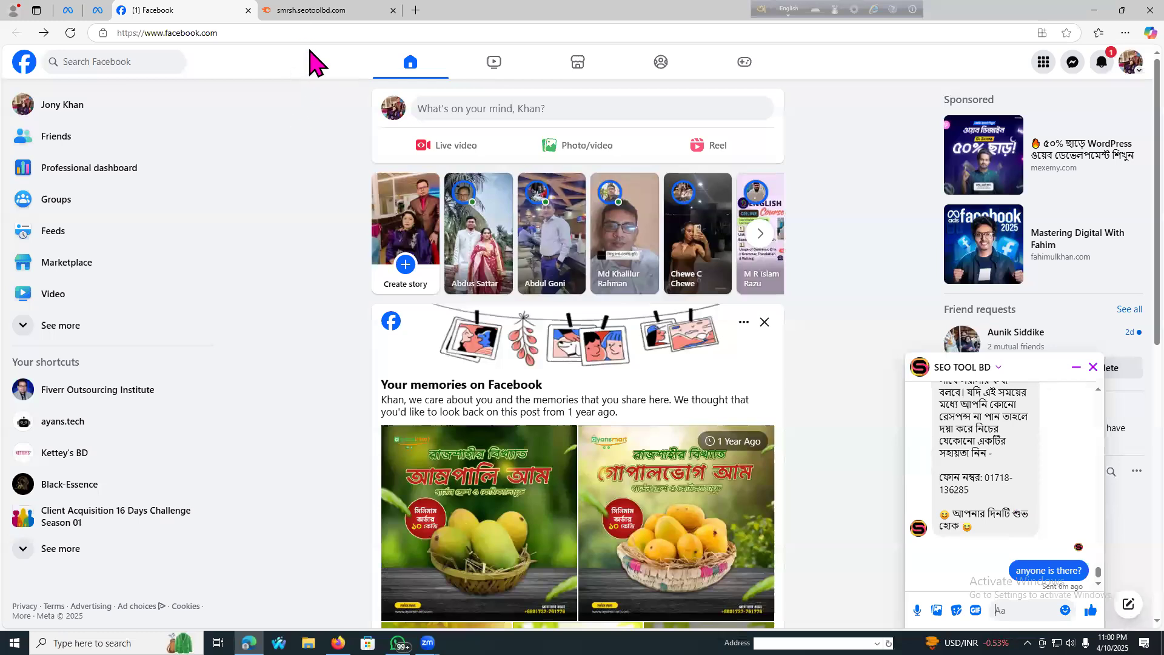
pyautogui.click(309, 10)
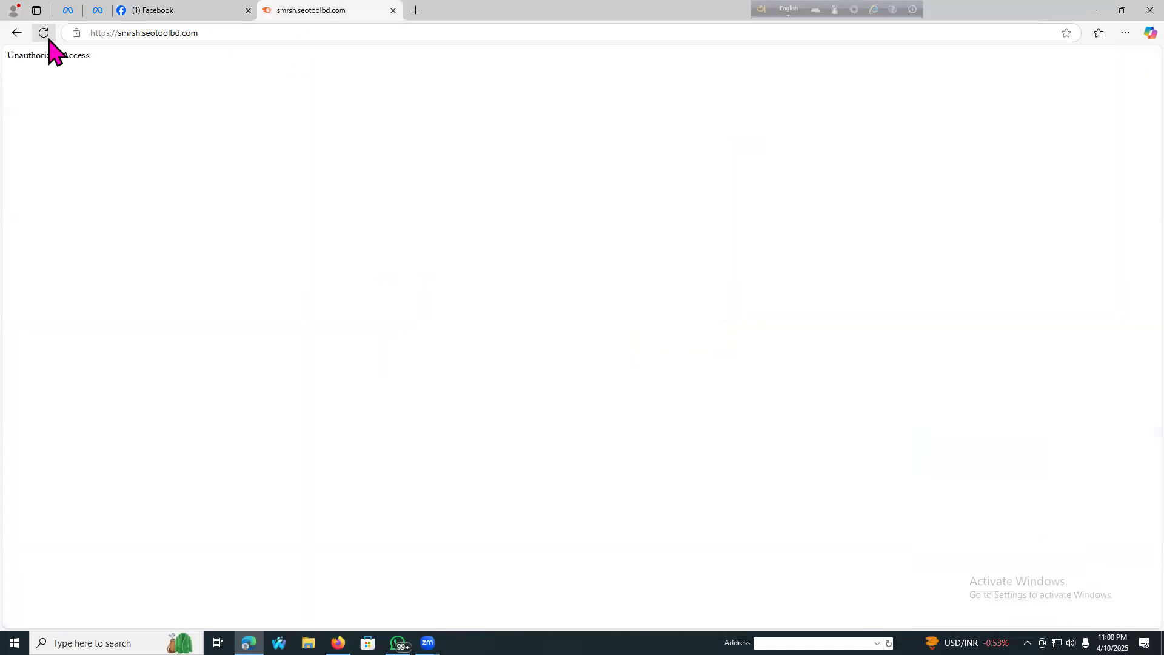
pyautogui.click(393, 11)
pyautogui.hotkey('alt', 'Tab')
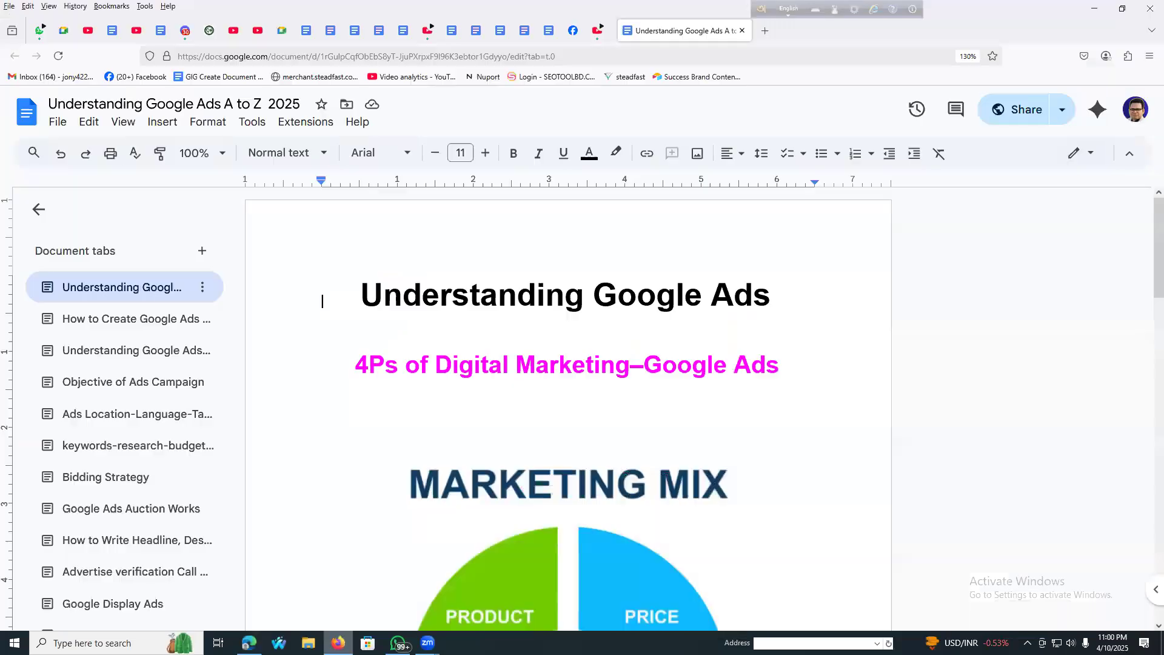
pyautogui.hotkey('alt', 'Tab')
# Send the seller 'hello', 'I have just paid' and 'but telling me un ahtorise access'.
pyautogui.write('hello')
pyautogui.press('Return')
pyautogui.write('I have just paid')
pyautogui.press('Return')
pyautogui.write('but telling me un ahto')
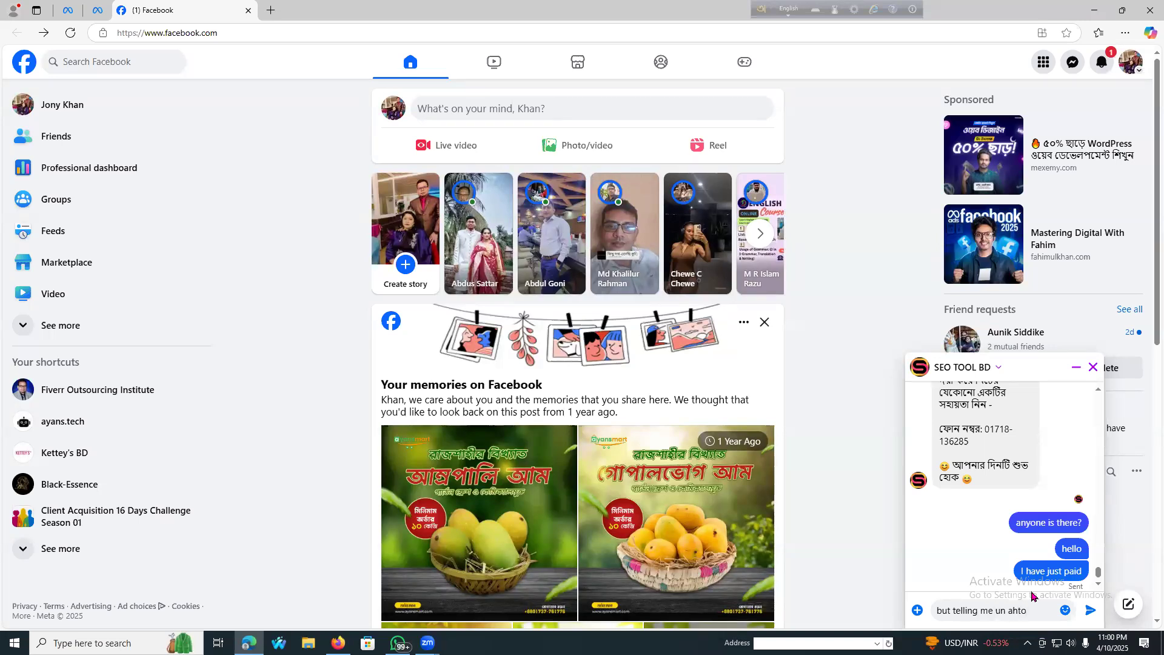
pyautogui.write('cess')
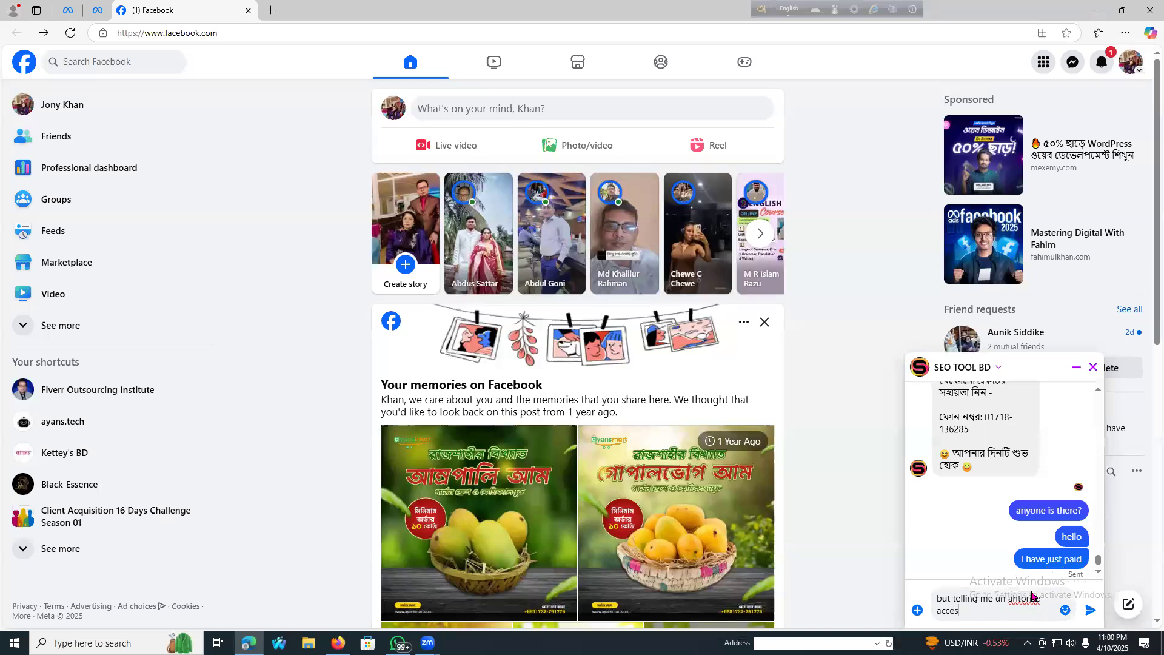
pyautogui.press('Return')
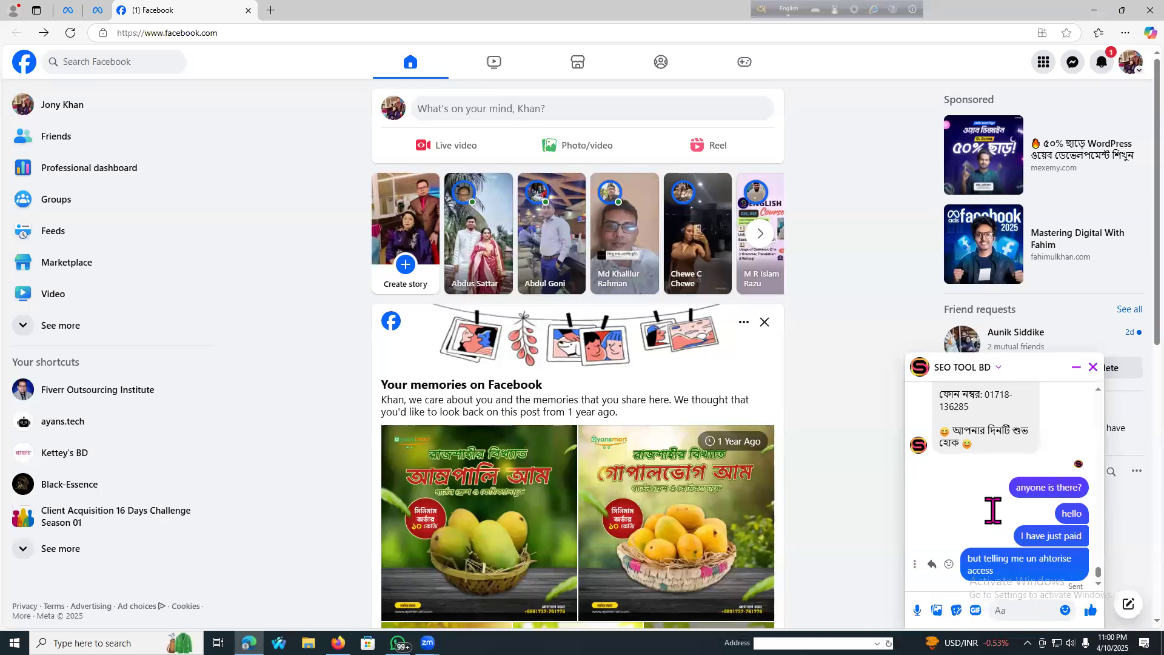
# Copy the support phone number from the seller's reply in the chat.
pyautogui.scroll(5, 970, 498)
pyautogui.scroll(6, 971, 498)
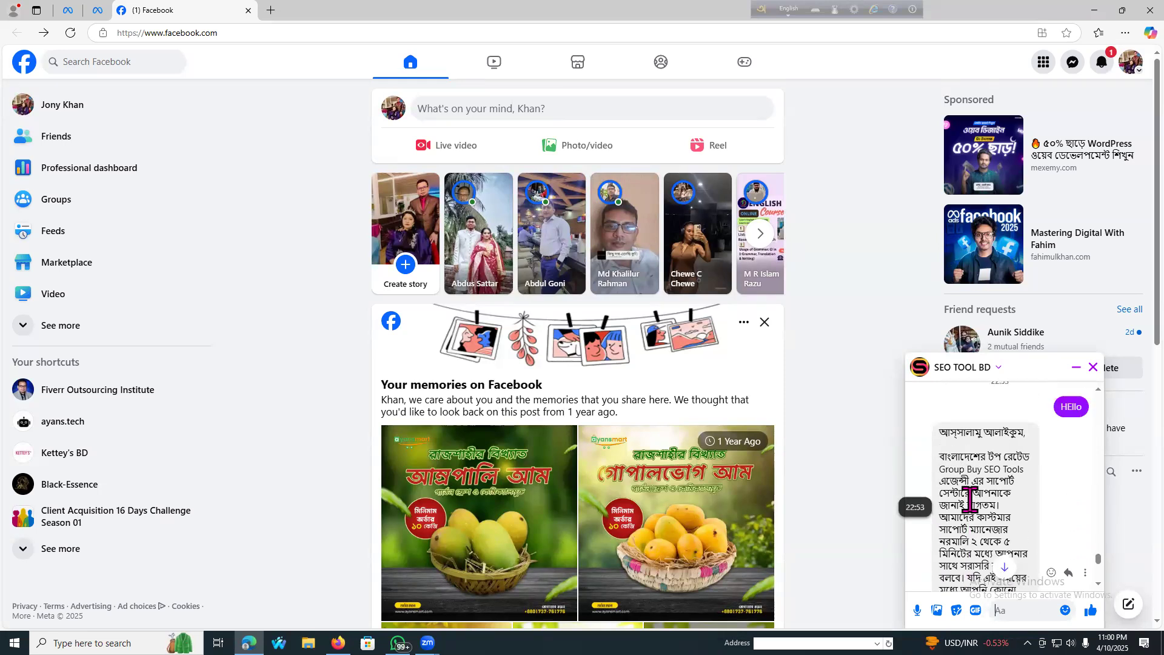
pyautogui.scroll(-2, 973, 502)
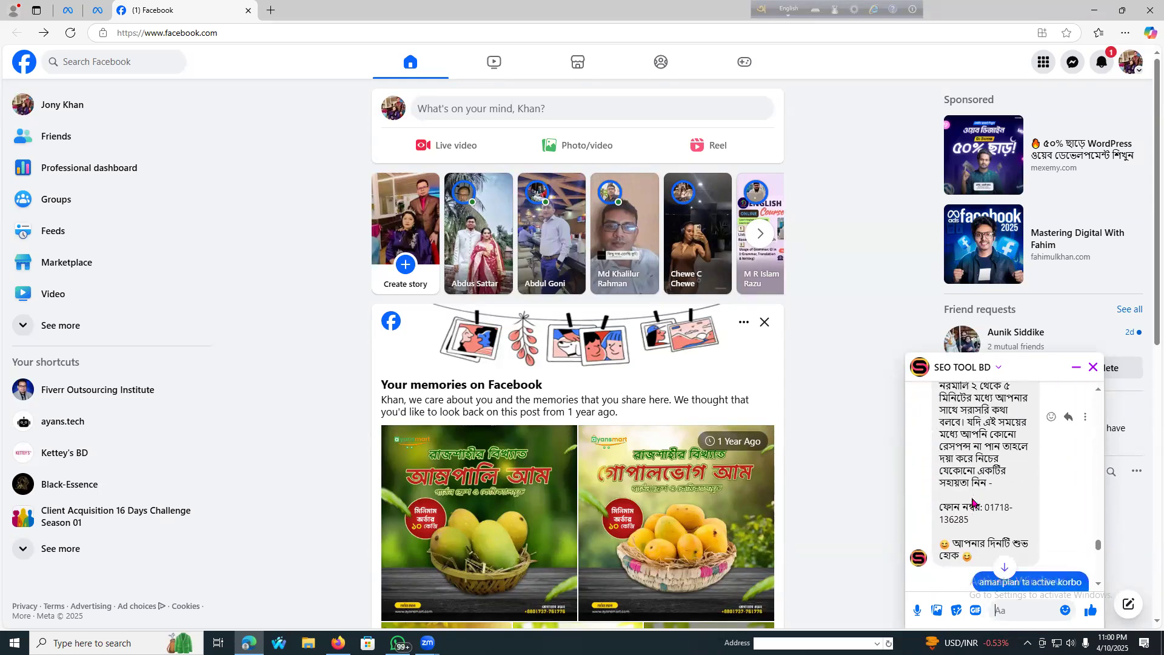
pyautogui.moveTo(984, 446); pyautogui.dragTo(971, 459)
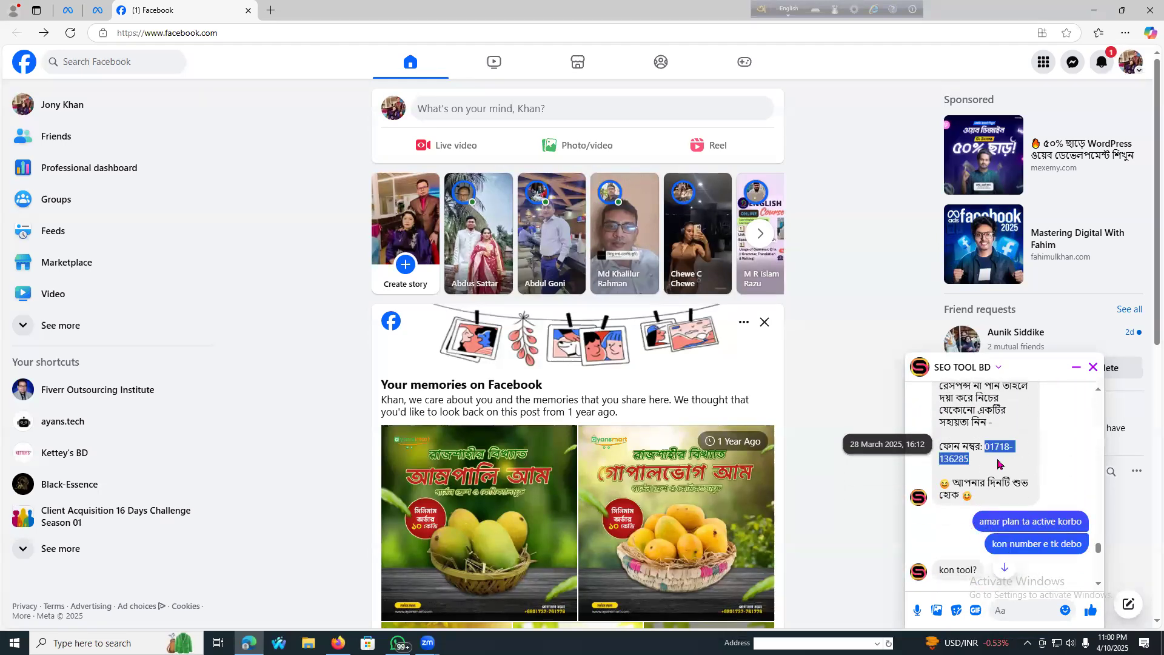
pyautogui.hotkey('ctrl', 'c')
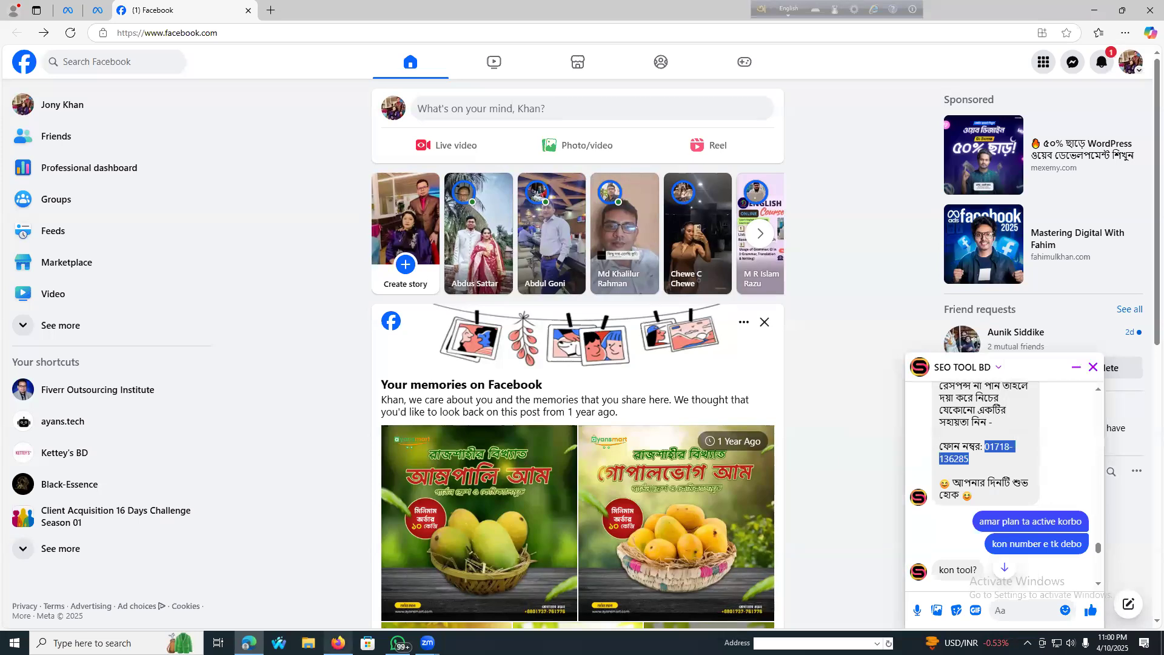
# Launch MicroSIP from the desktop, dial the pasted SEO TOOL BD support number, and check the speaker volume.
pyautogui.click(1098, 14)
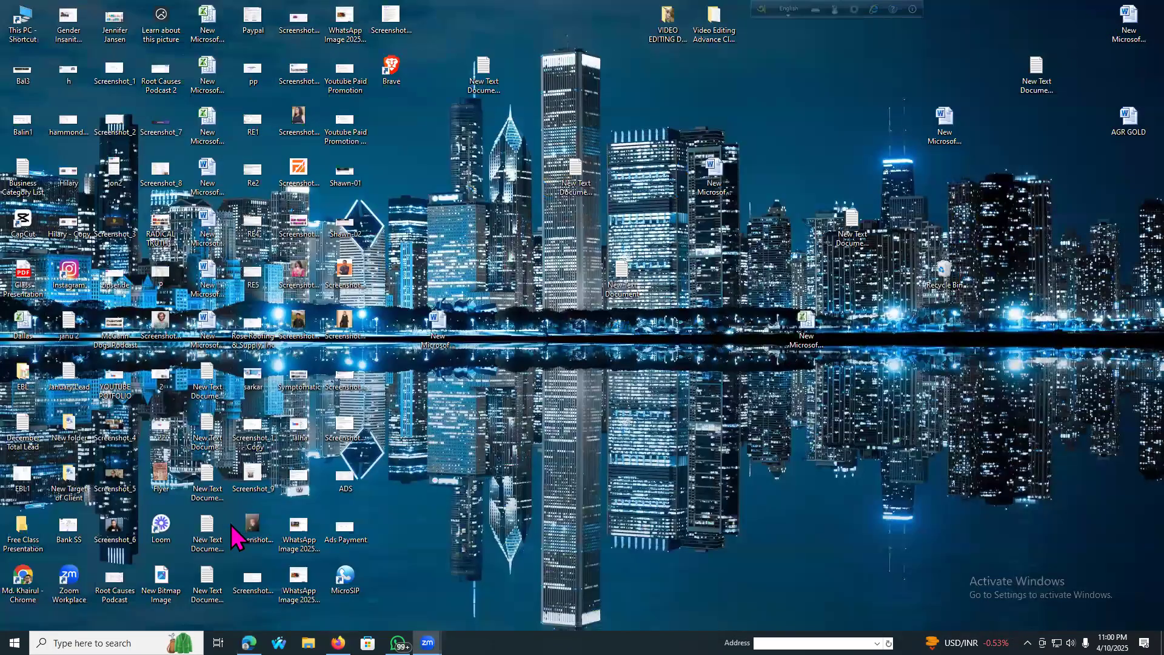
pyautogui.doubleClick(345, 579)
pyautogui.click(684, 284)
pyautogui.hotkey('ctrl', 'v')
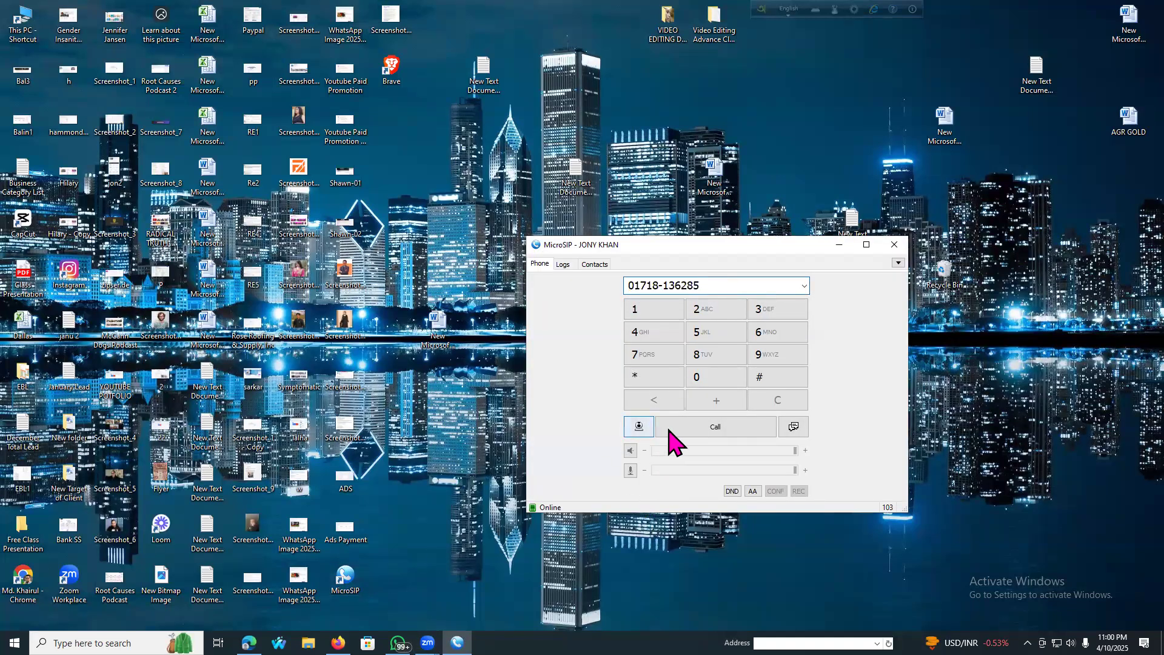
pyautogui.click(727, 430)
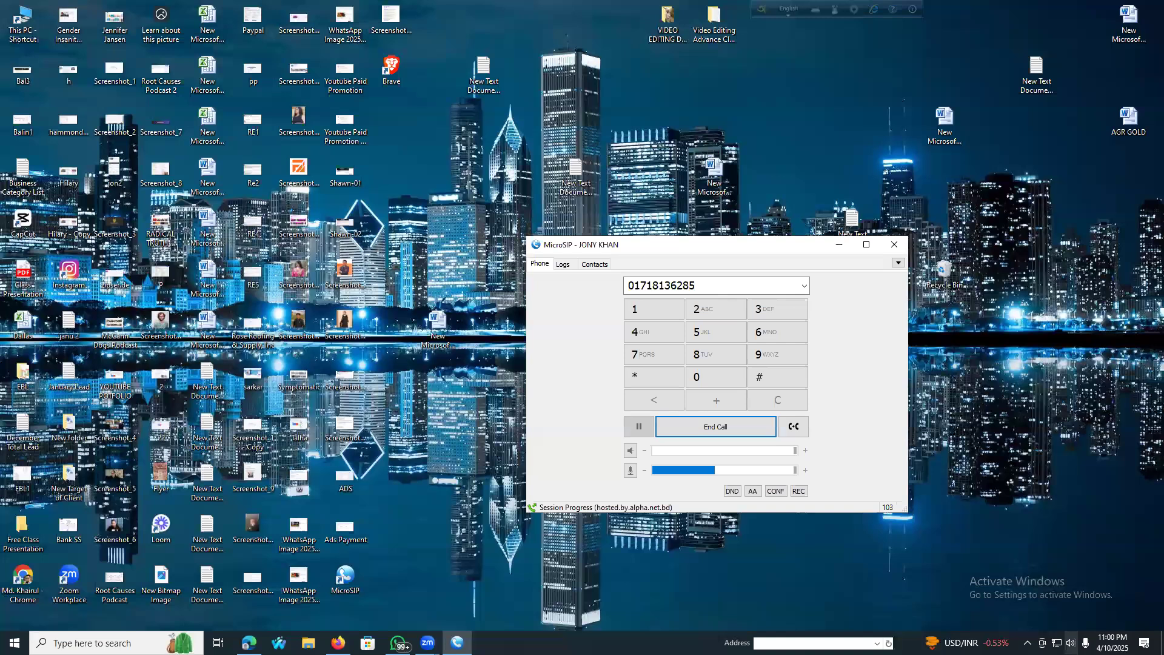
pyautogui.click(1071, 643)
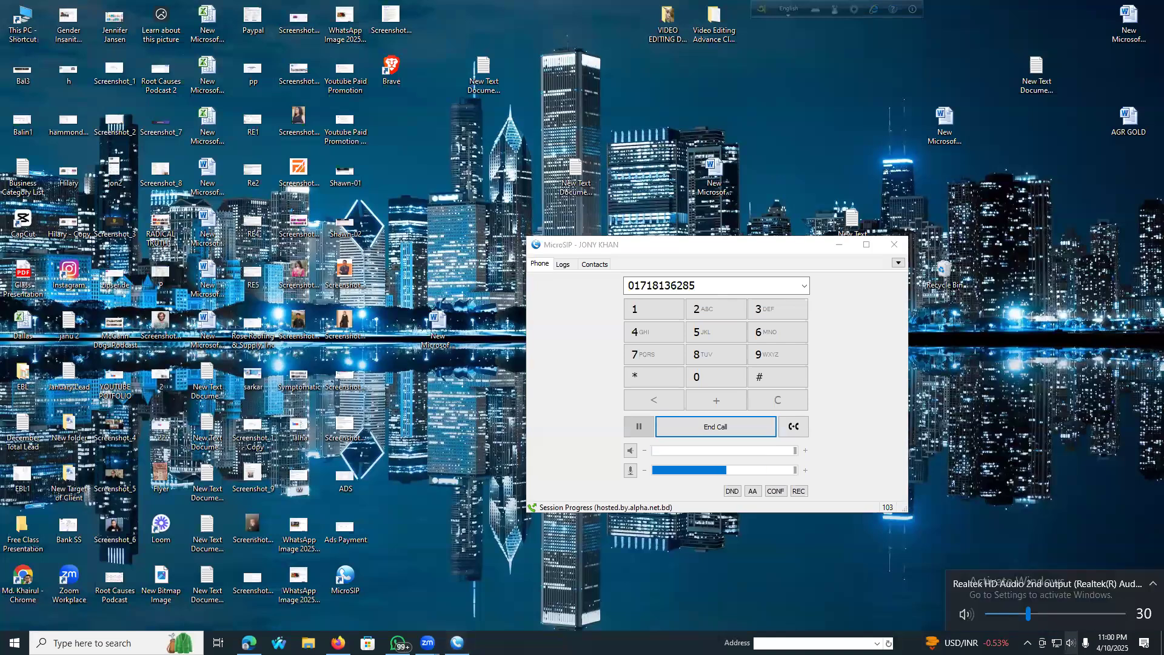
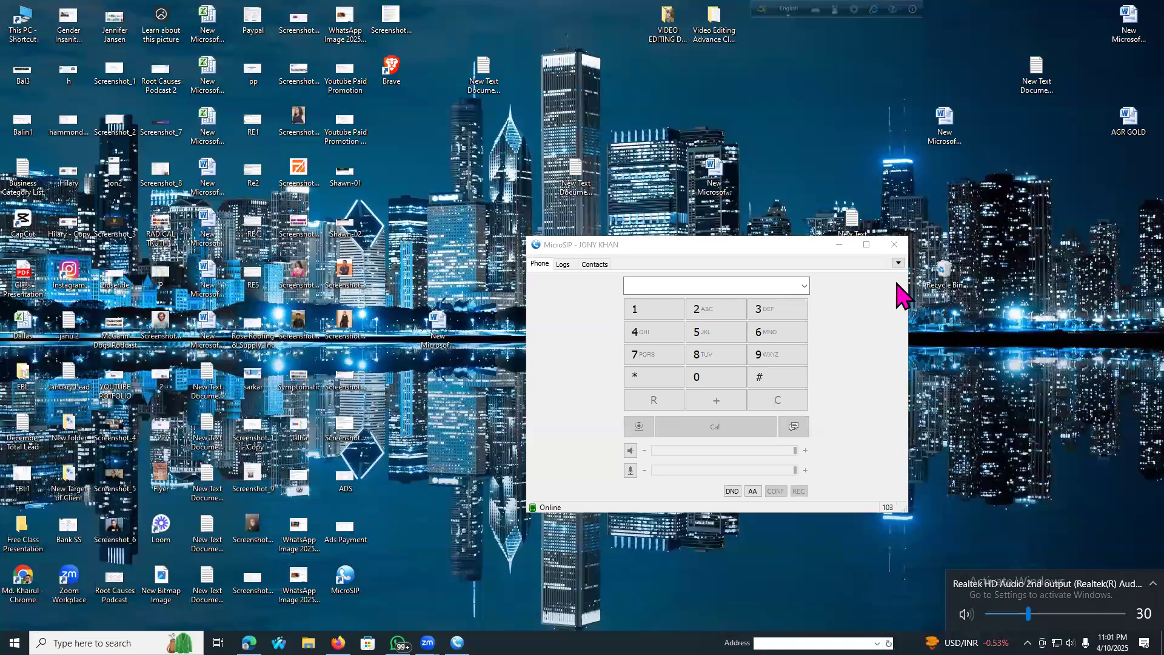
# Close MicroSIP and return to the Understanding Google Ads A to Z 2025 document in Firefox.
pyautogui.click(894, 244)
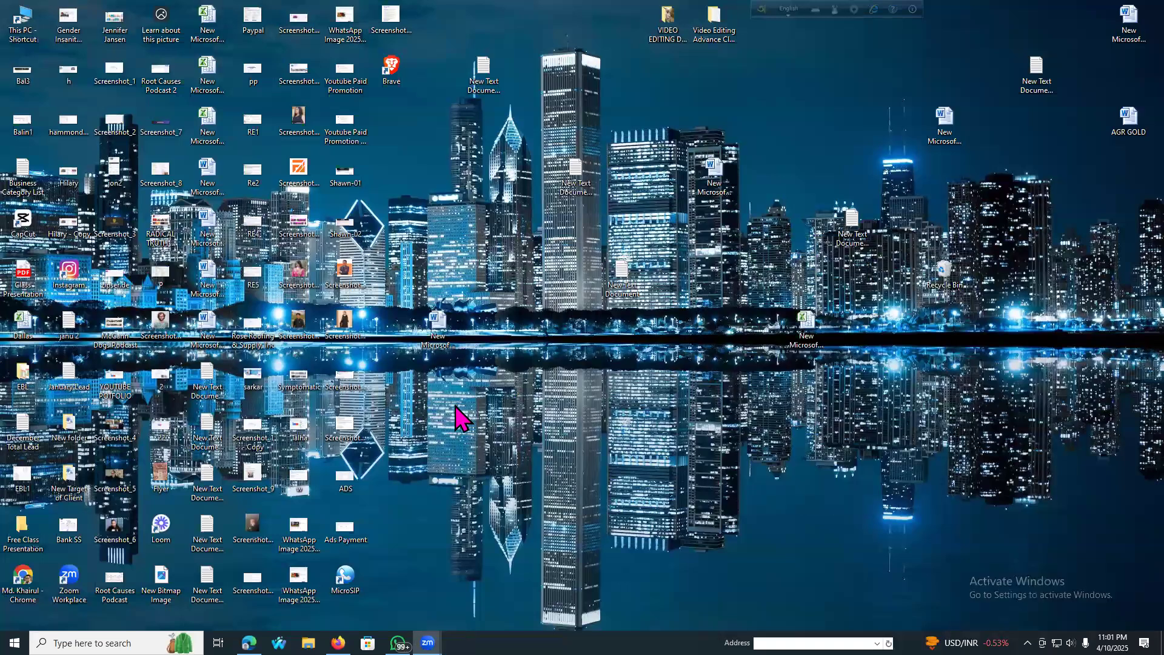
pyautogui.click(338, 643)
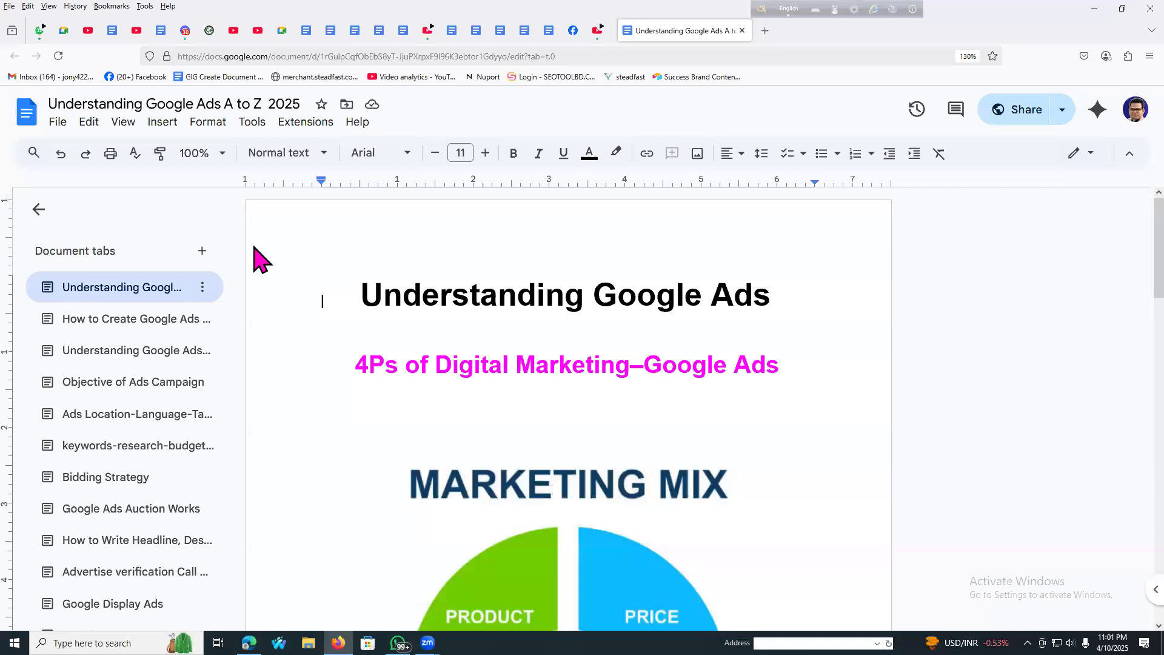
# Open ronnieslimo.com in a new Firefox tab.
pyautogui.scroll(-1, 127, 340)
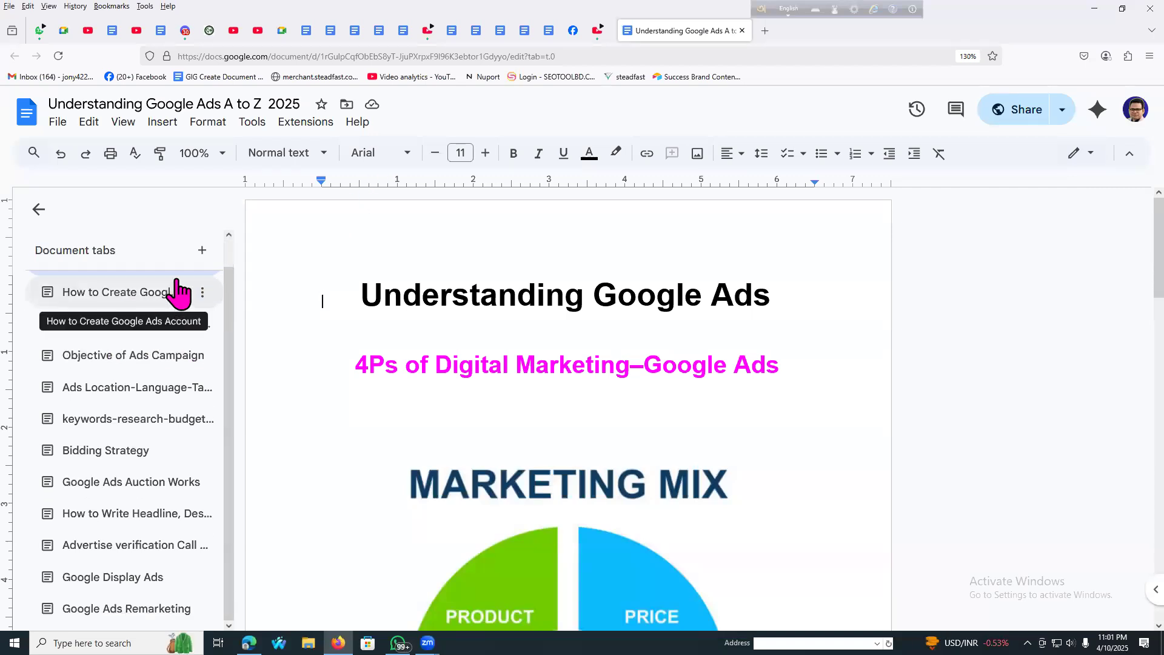
pyautogui.click(762, 30)
pyautogui.click(707, 55)
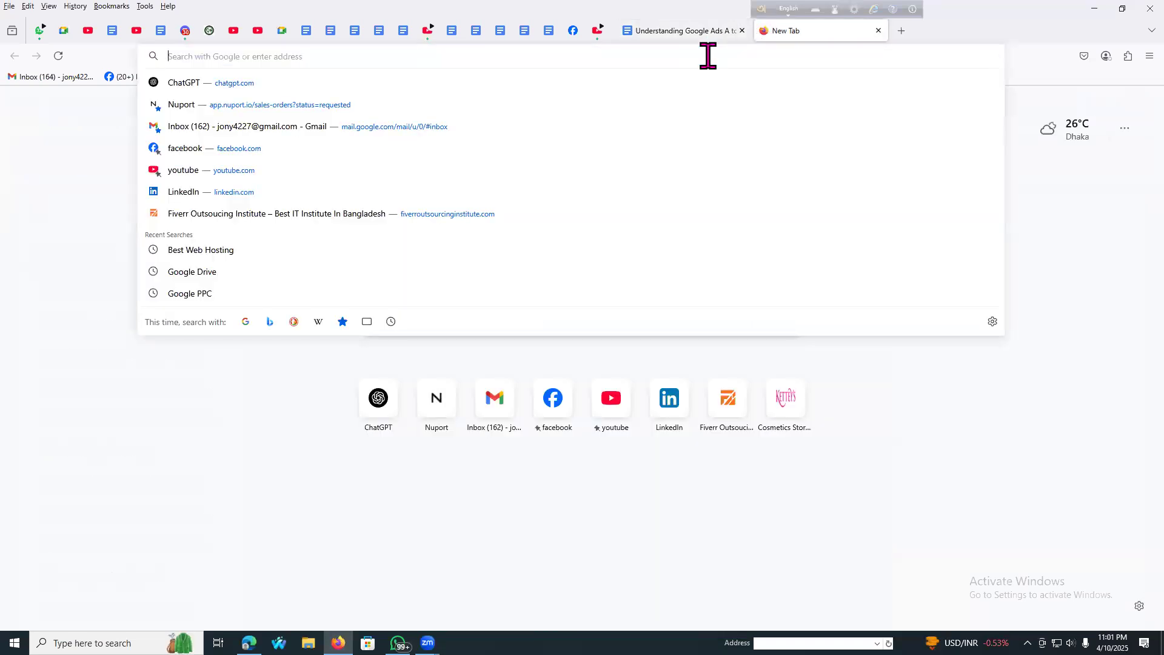
pyautogui.write('Ronnieslimo.com/')
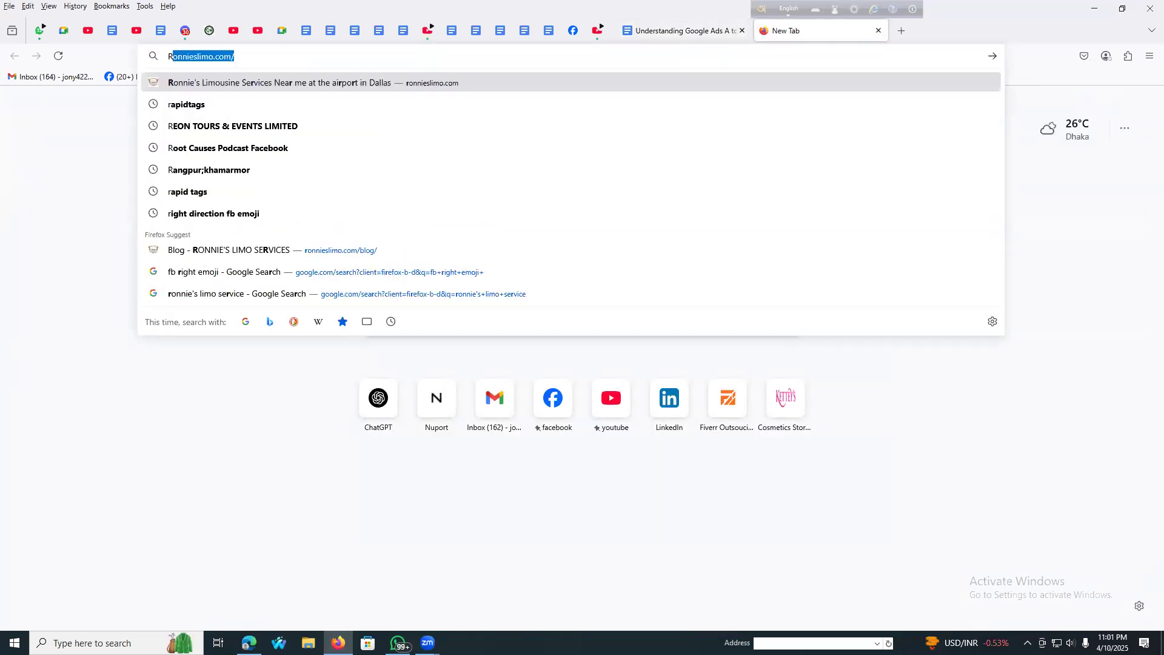
pyautogui.press('Return')
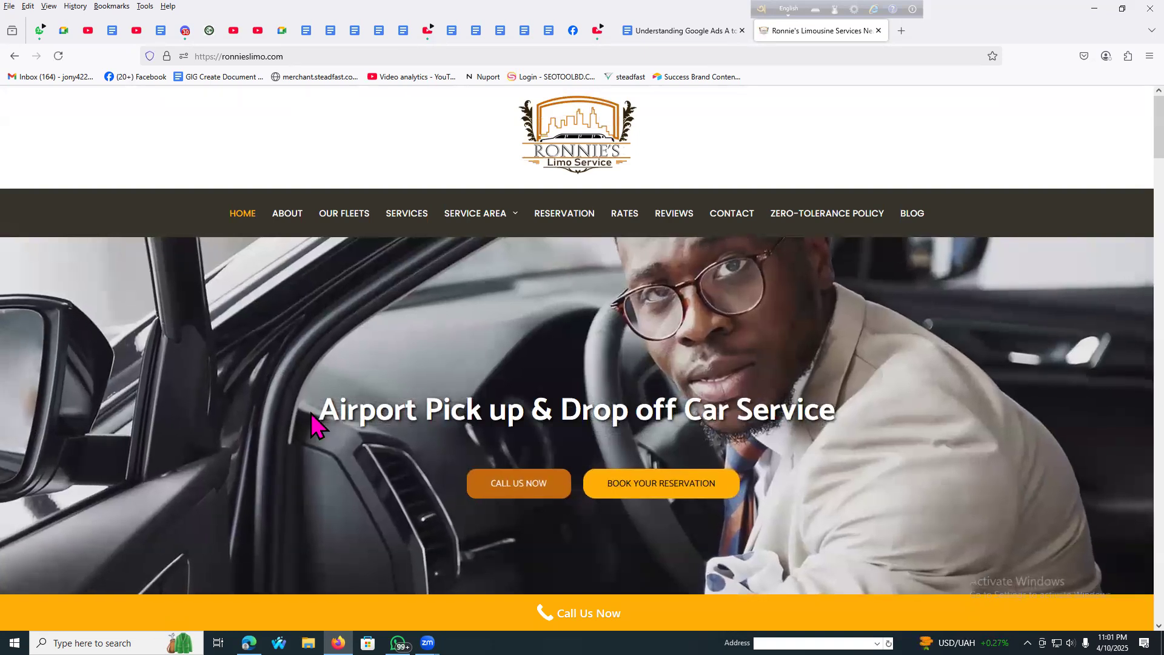
# Highlight the 'Airport Pick up & Drop off Car Service' heading on the limo homepage, then switch to Facebook.
pyautogui.moveTo(312, 414); pyautogui.dragTo(845, 410)
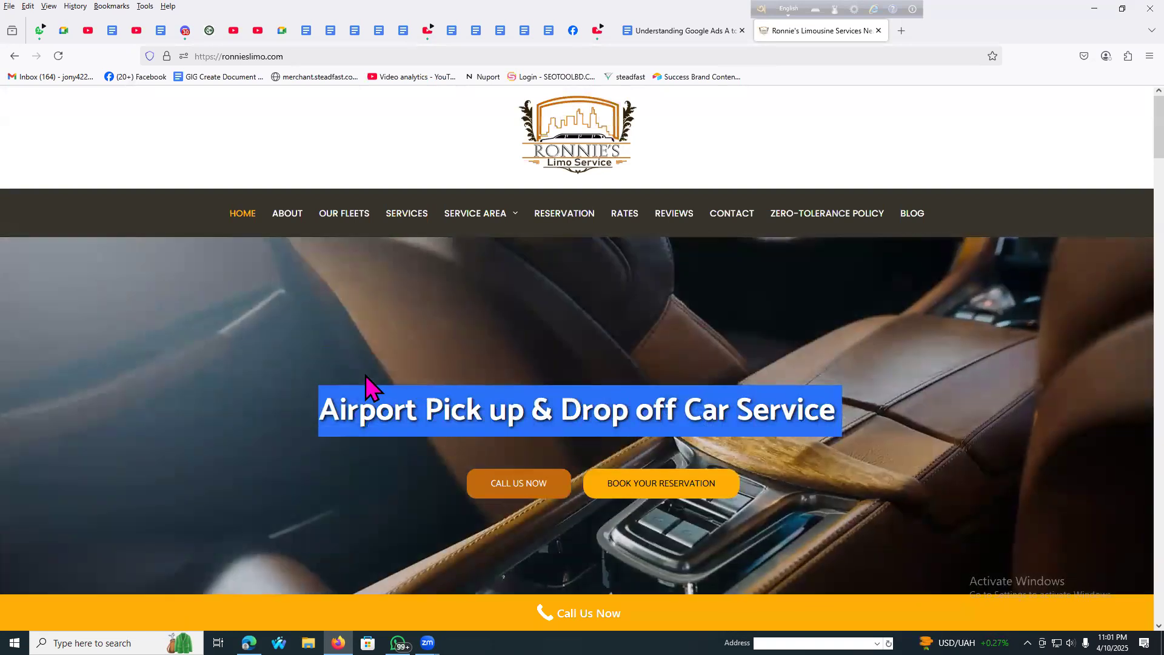
pyautogui.scroll(-1, 367, 382)
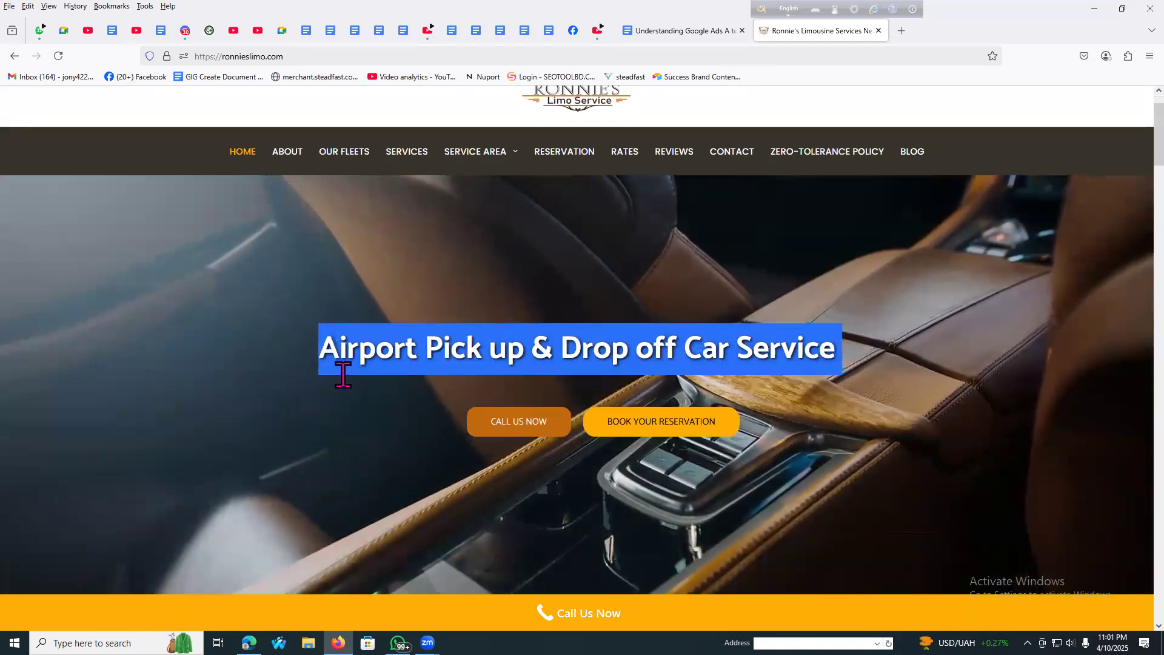
pyautogui.click(334, 352)
pyautogui.moveTo(326, 349); pyautogui.dragTo(467, 350)
pyautogui.moveTo(731, 338); pyautogui.dragTo(823, 331)
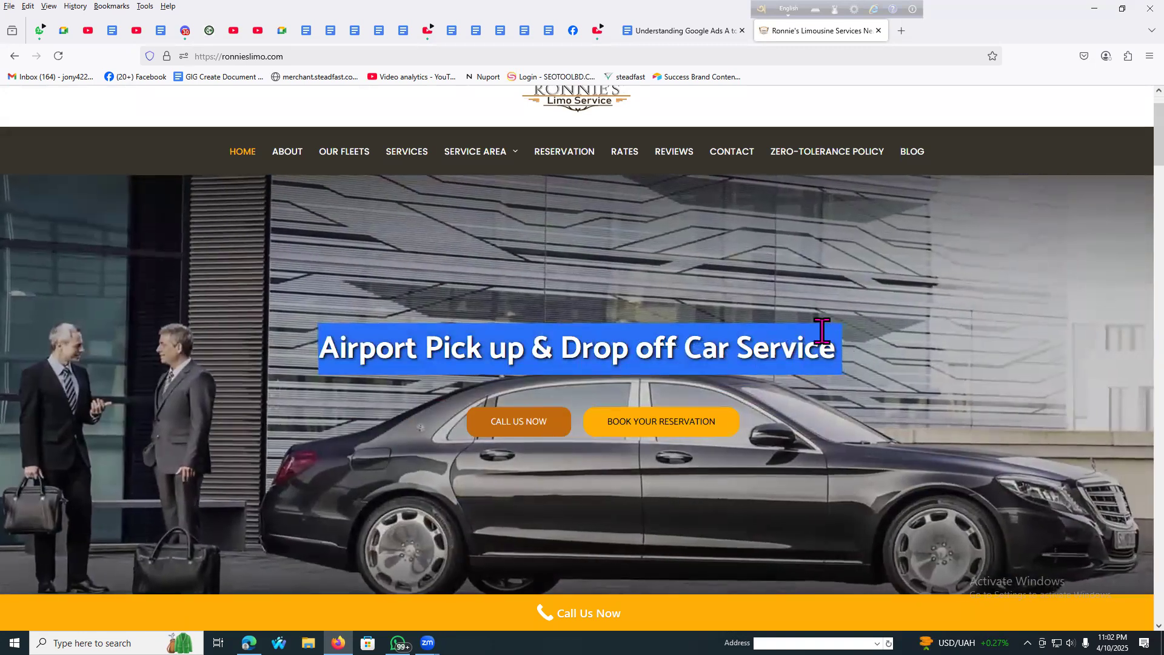
pyautogui.click(309, 366)
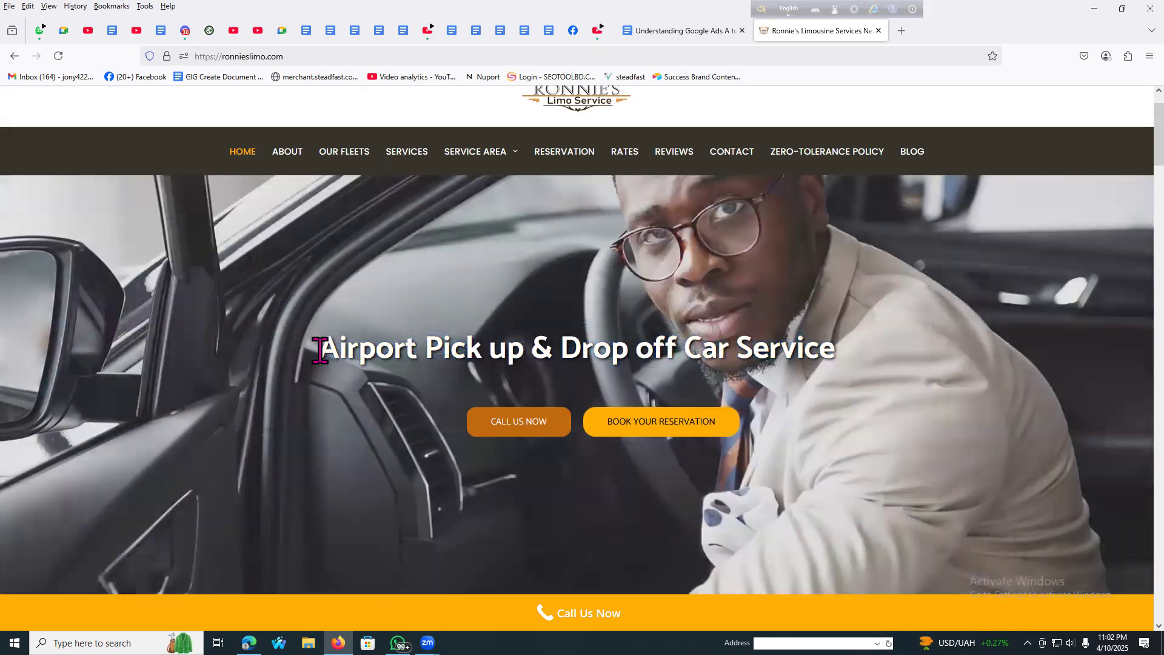
pyautogui.moveTo(309, 358); pyautogui.dragTo(871, 359)
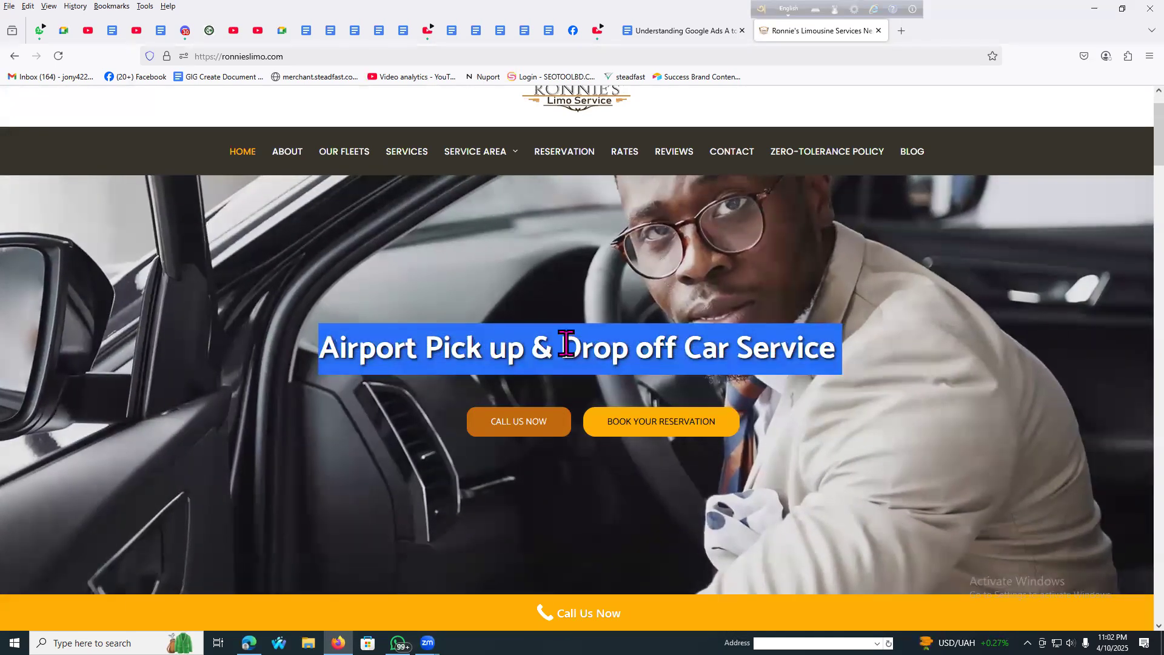
pyautogui.click(255, 376)
pyautogui.moveTo(307, 359); pyautogui.dragTo(878, 346)
pyautogui.click(182, 390)
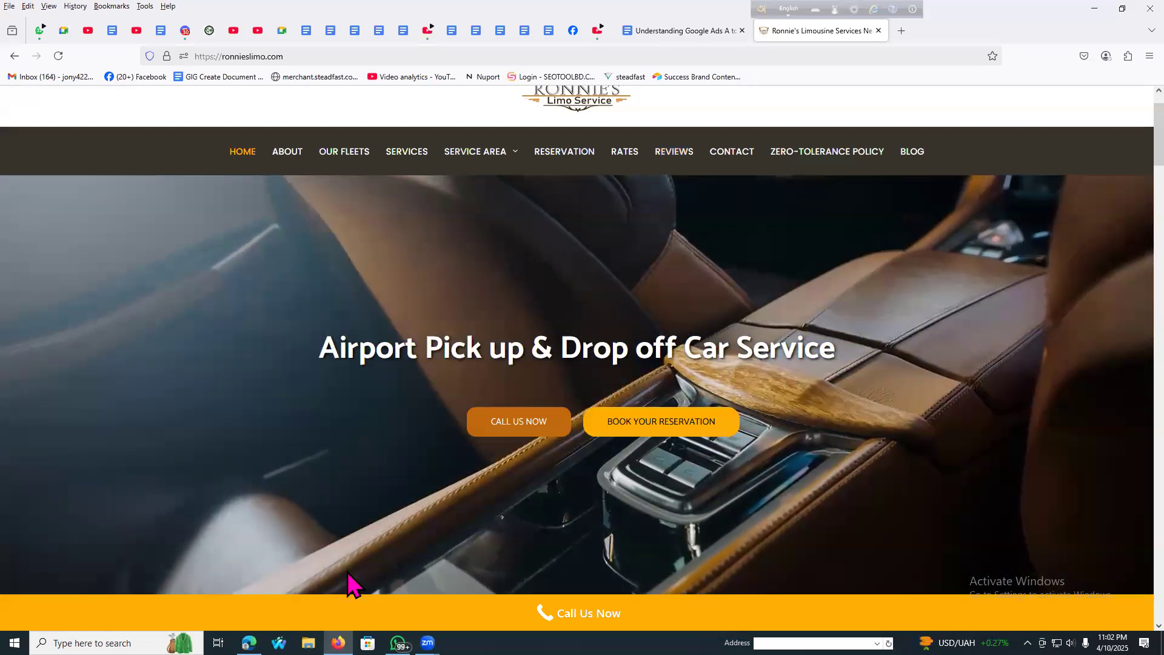
pyautogui.click(255, 640)
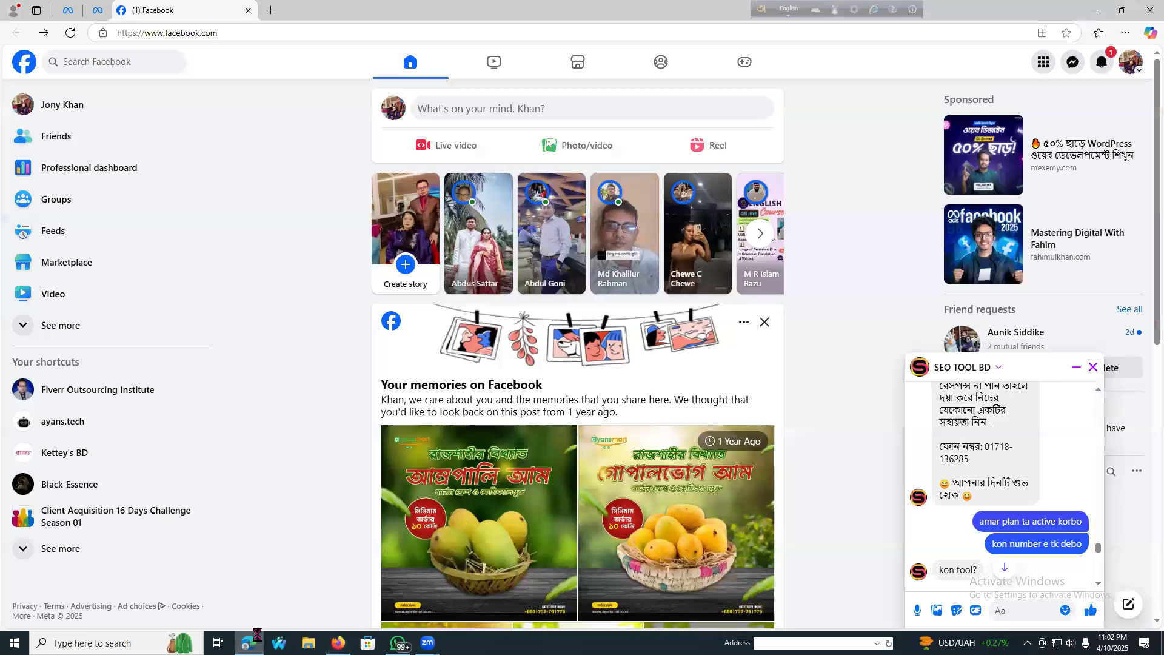
# Scroll through the latest SEO TOOL BD Messenger messages, then return to the limo site in Firefox.
pyautogui.scroll(-8, 964, 530)
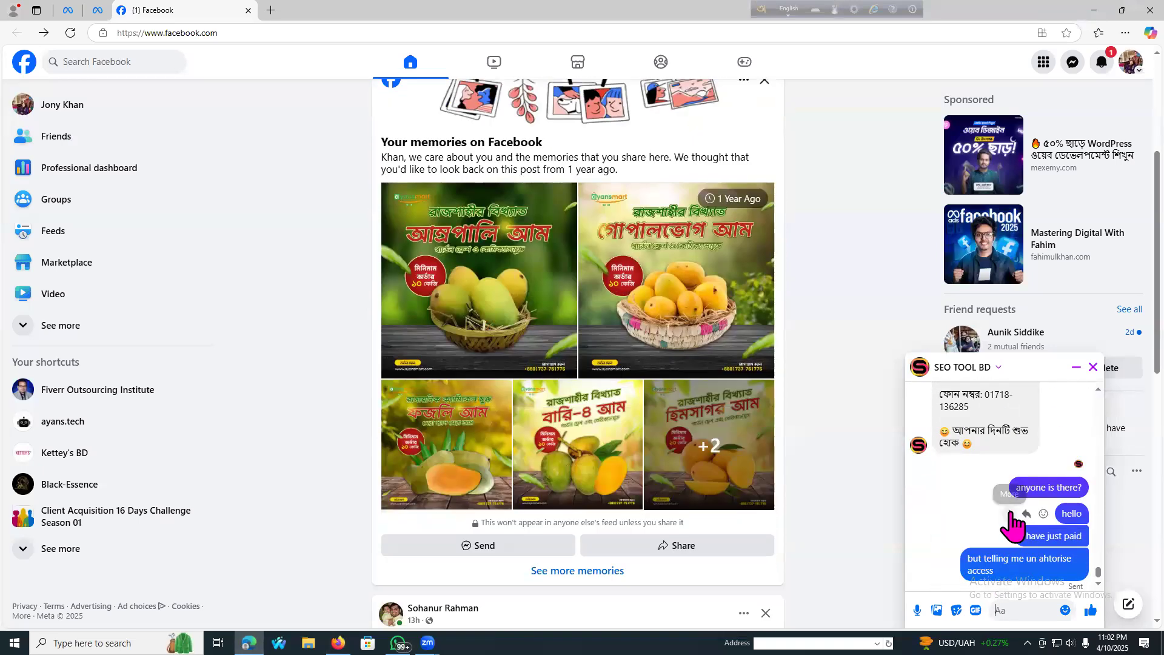
pyautogui.scroll(5, 1010, 522)
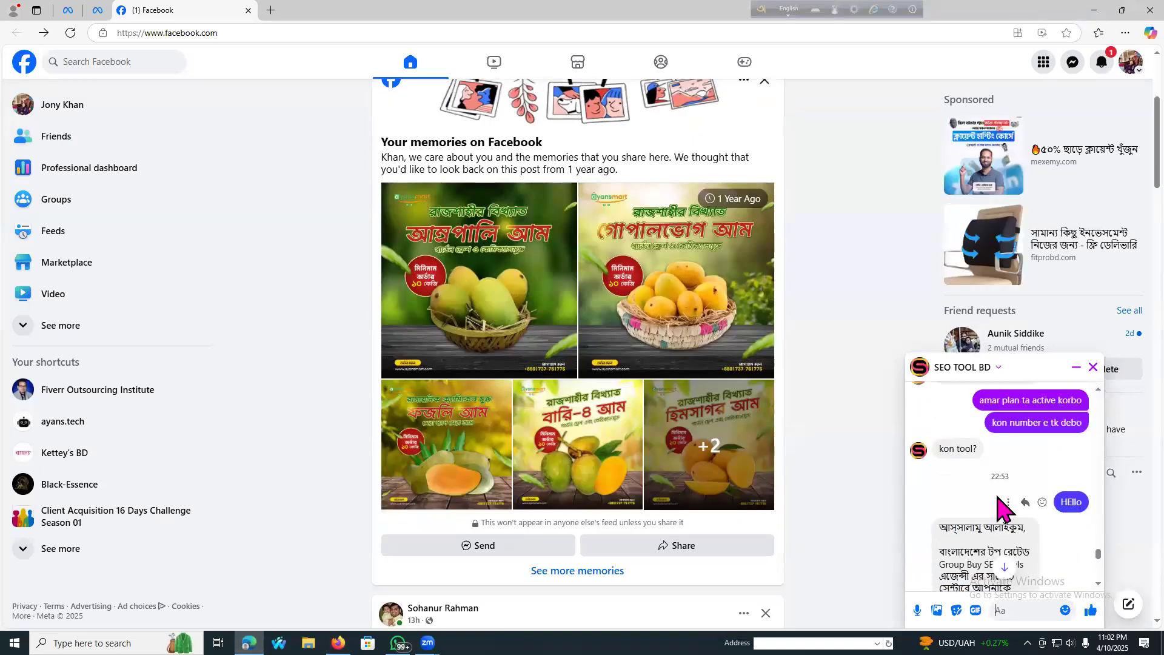
pyautogui.scroll(-5, 1001, 510)
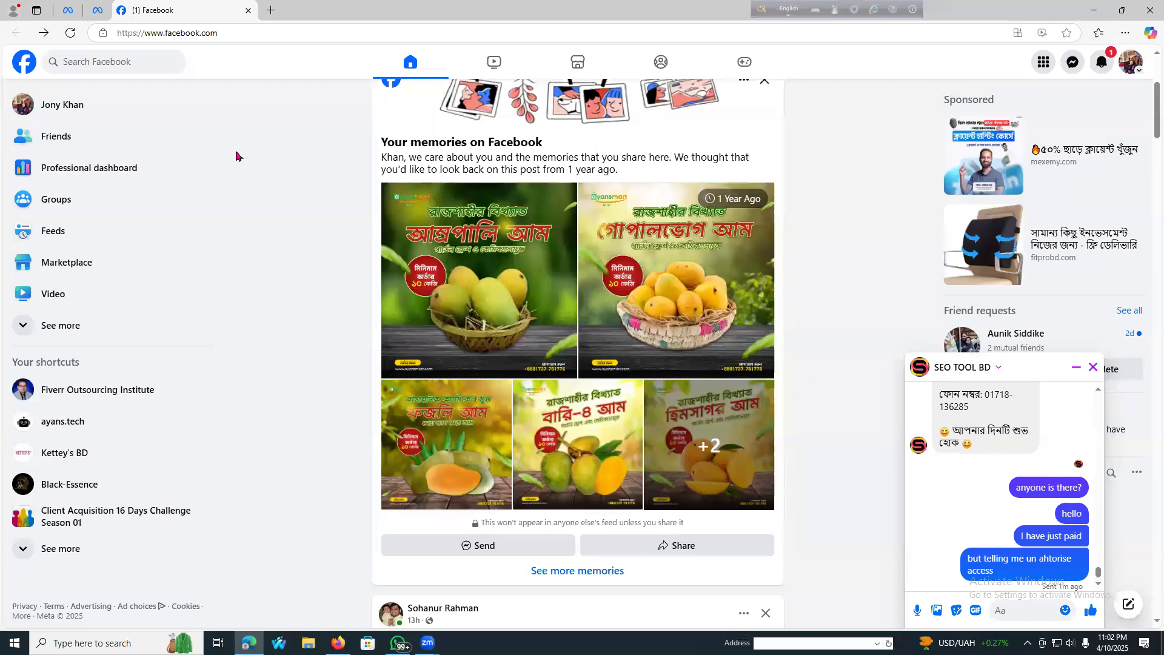
pyautogui.click(338, 643)
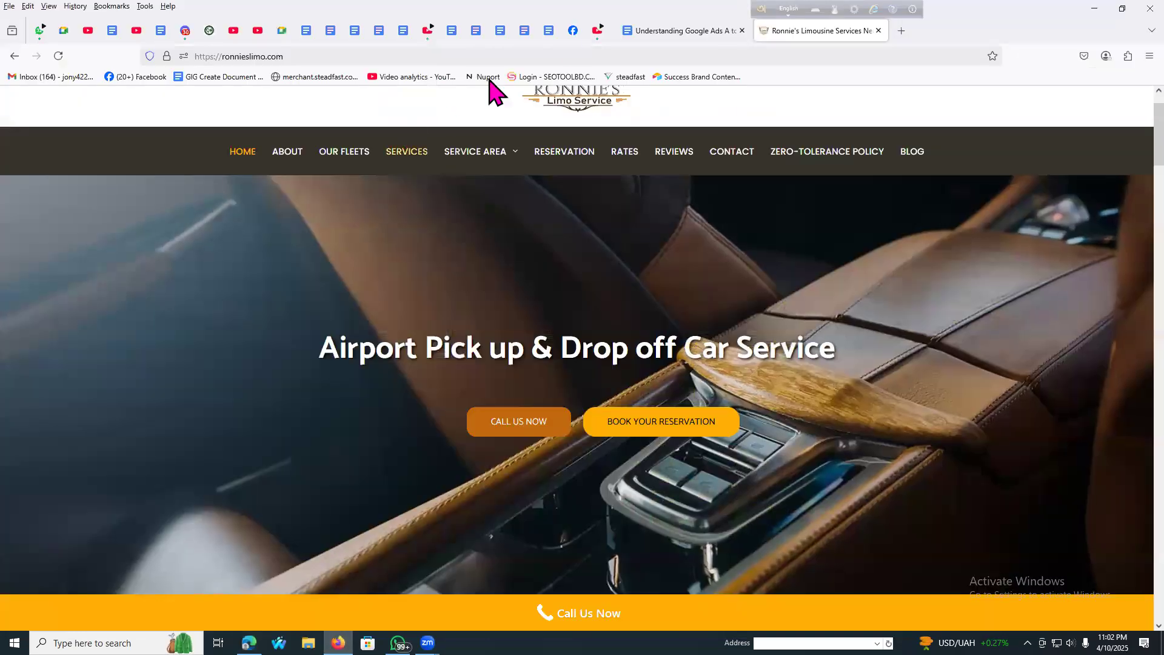
# Open the saved SEOTOOLBD login page in a new tab and reload it.
pyautogui.click(902, 31)
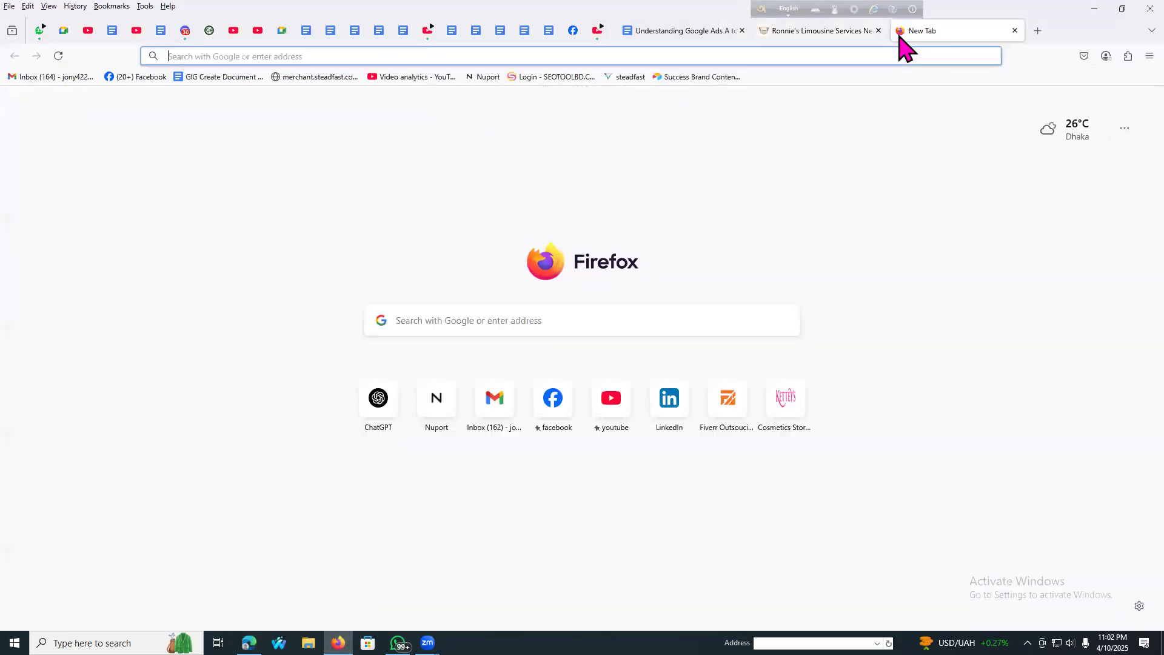
pyautogui.click(552, 76)
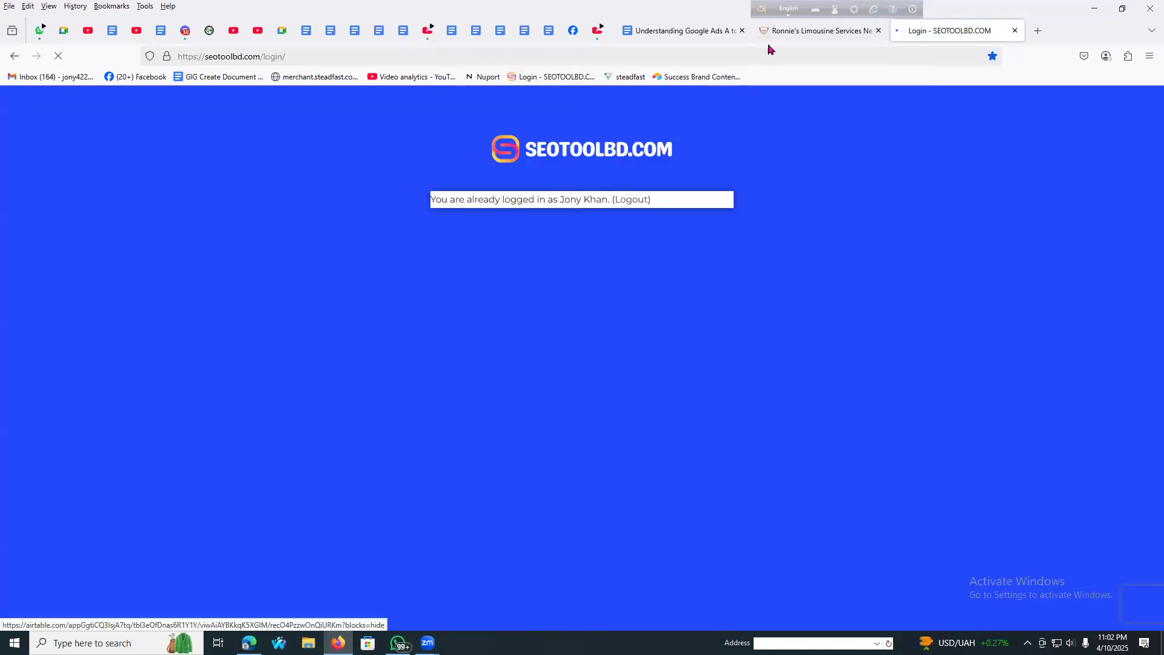
pyautogui.click(549, 77)
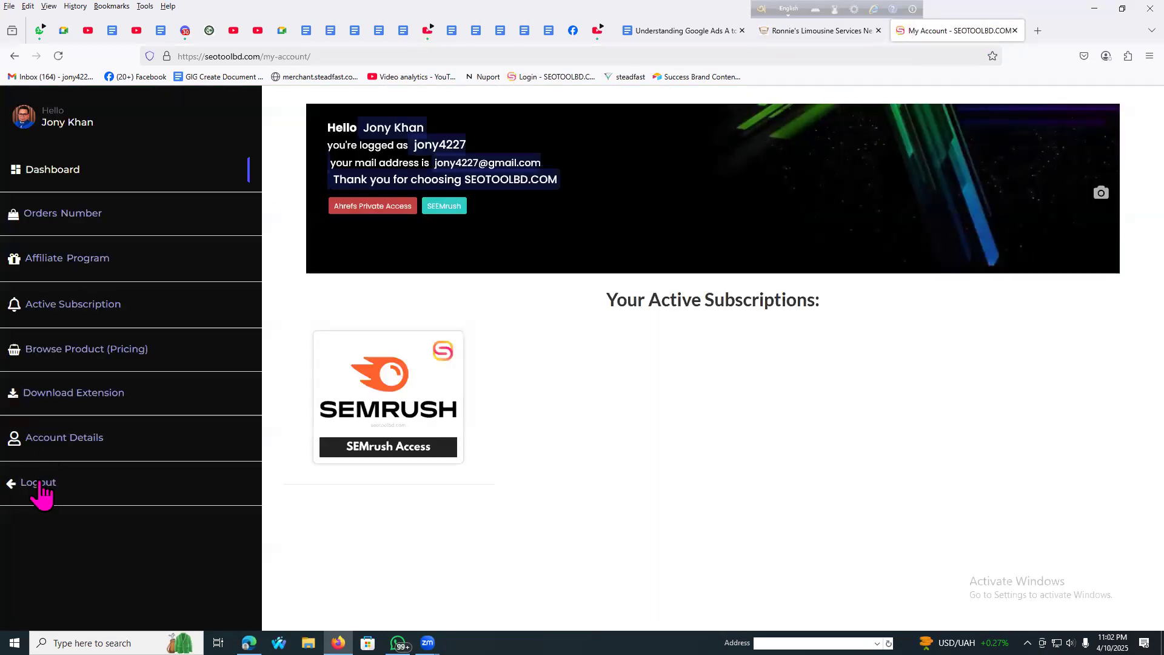
# Log out of SEOTOOLBD and back in, then minimise Firefox and Facebook to the desktop.
pyautogui.click(42, 484)
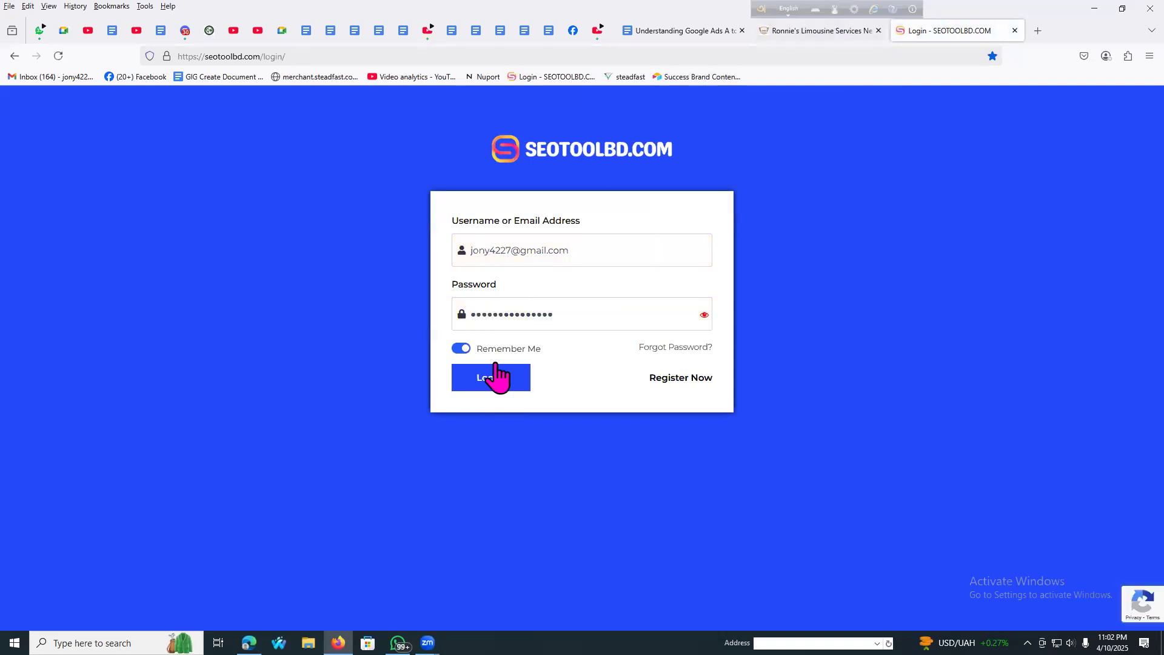
pyautogui.click(493, 377)
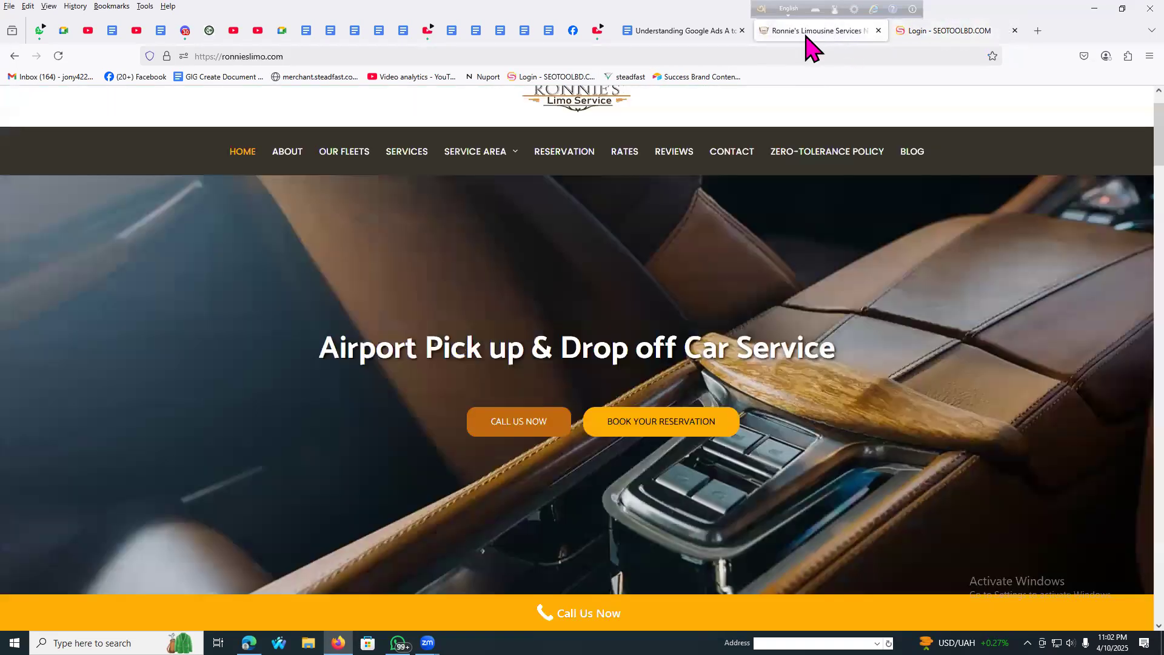
pyautogui.click(820, 31)
pyautogui.click(1095, 8)
pyautogui.click(1088, 8)
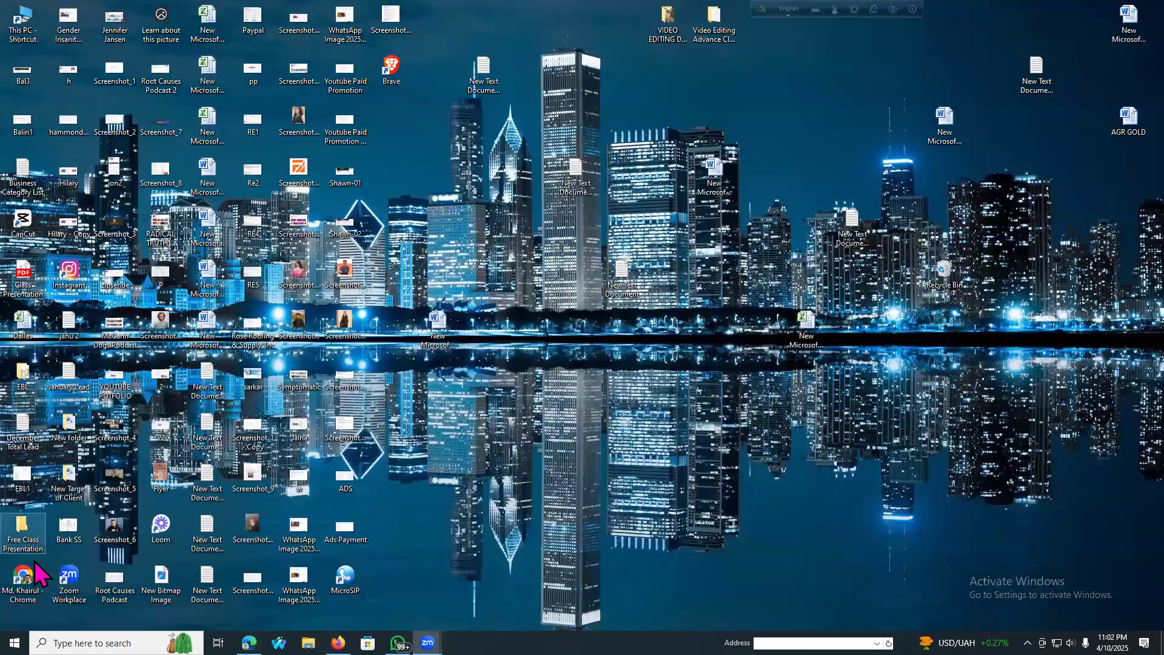
# Launch Chrome under another profile and start a new tab.
pyautogui.doubleClick(22, 585)
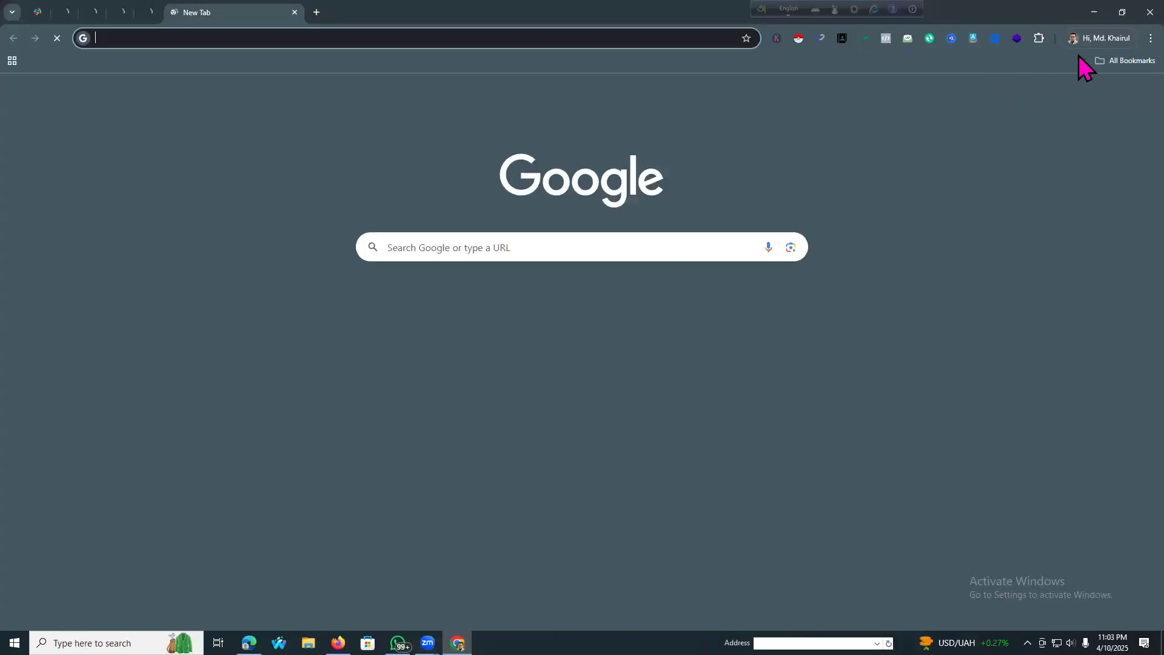
pyautogui.click(1097, 38)
pyautogui.click(983, 417)
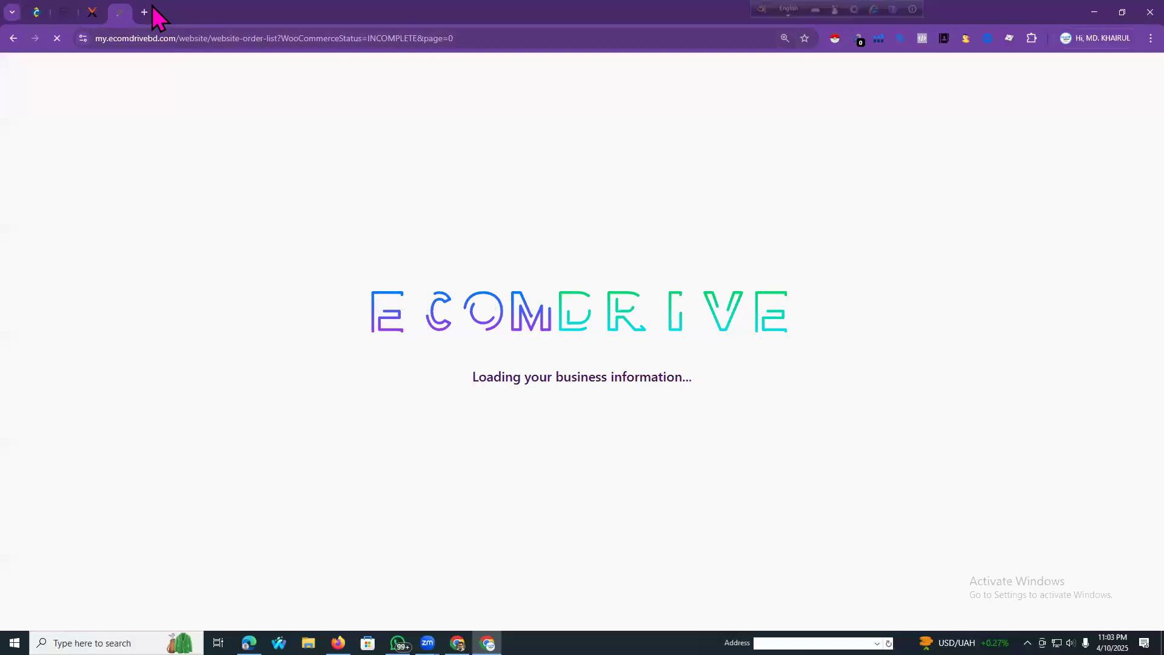
pyautogui.click(144, 12)
pyautogui.click(181, 37)
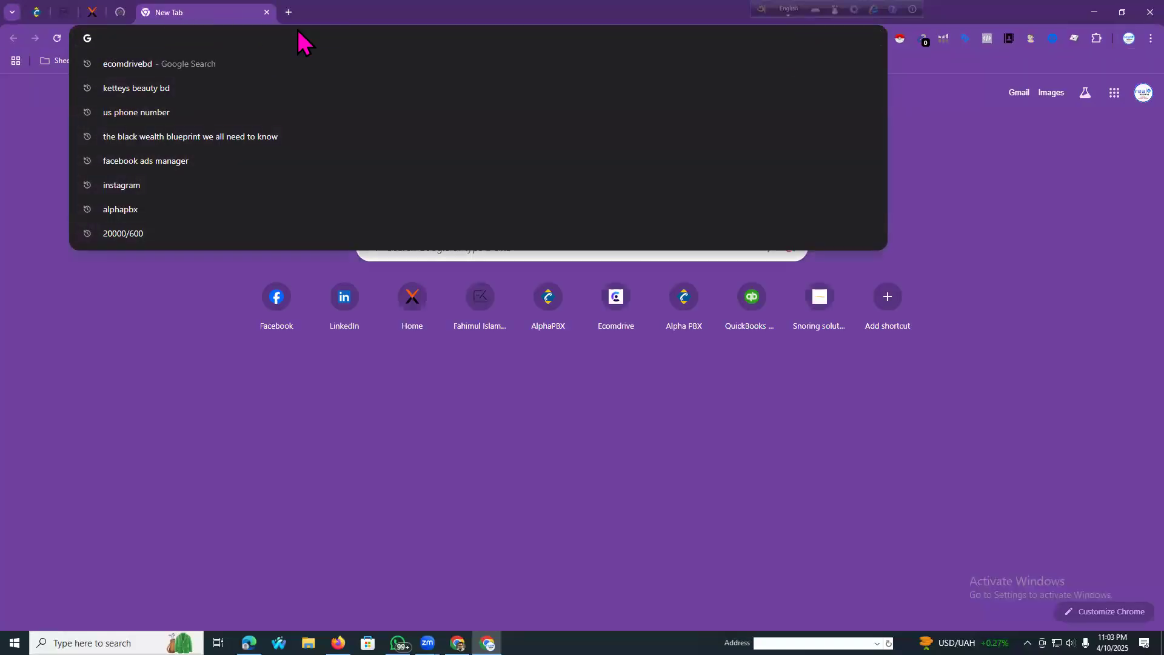
pyautogui.write('Google')
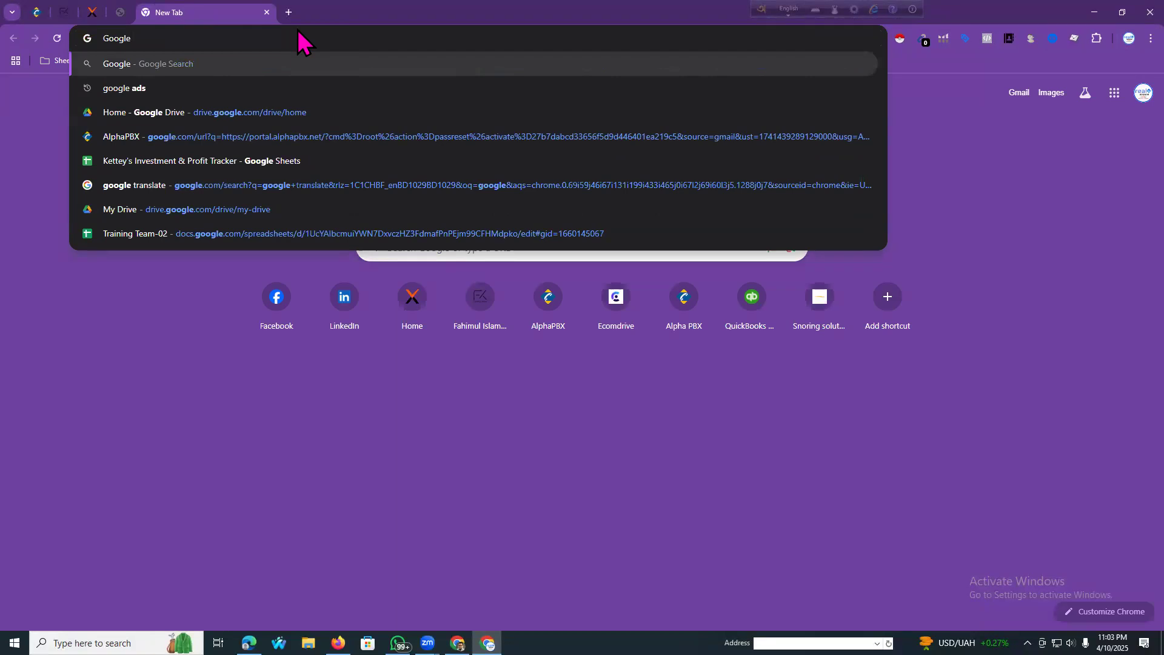
pyautogui.press('BackSpace')
pyautogui.press('BackSpace')
pyautogui.press('BackSpace')
pyautogui.press('BackSpace')
pyautogui.press('BackSpace')
pyautogui.press('BackSpace')
pyautogui.press('BackSpace')
# Search Google for 'ahrefs keyword research' and open the Free Keyword Generator result.
pyautogui.click(297, 41)
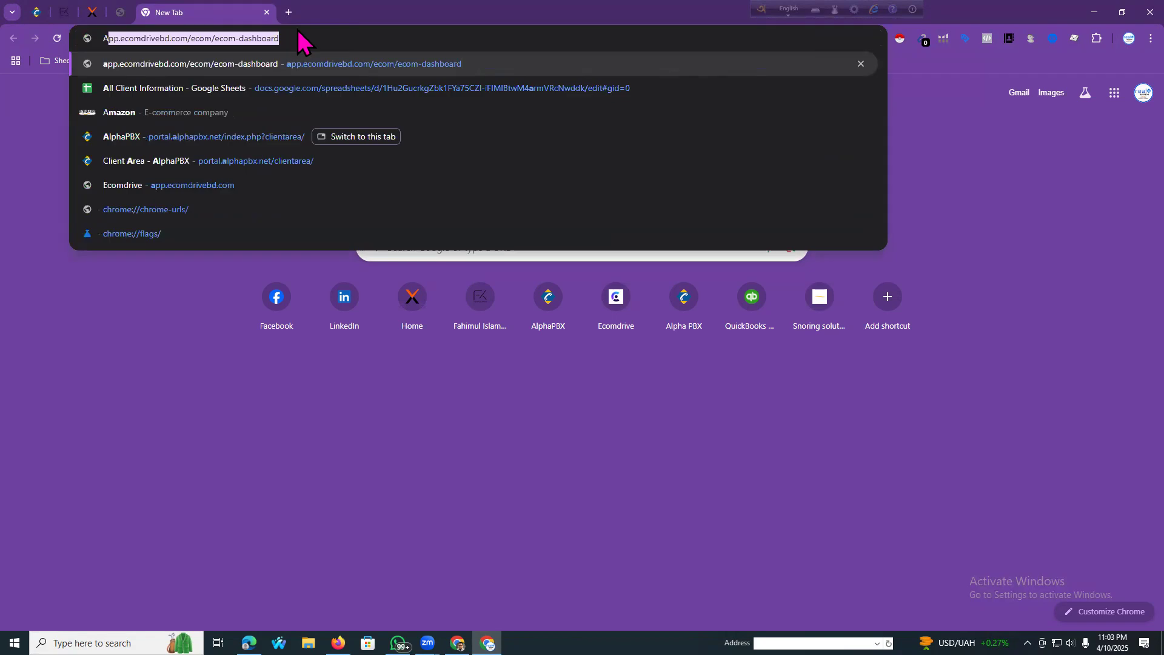
pyautogui.write('Ahr')
pyautogui.click(176, 114)
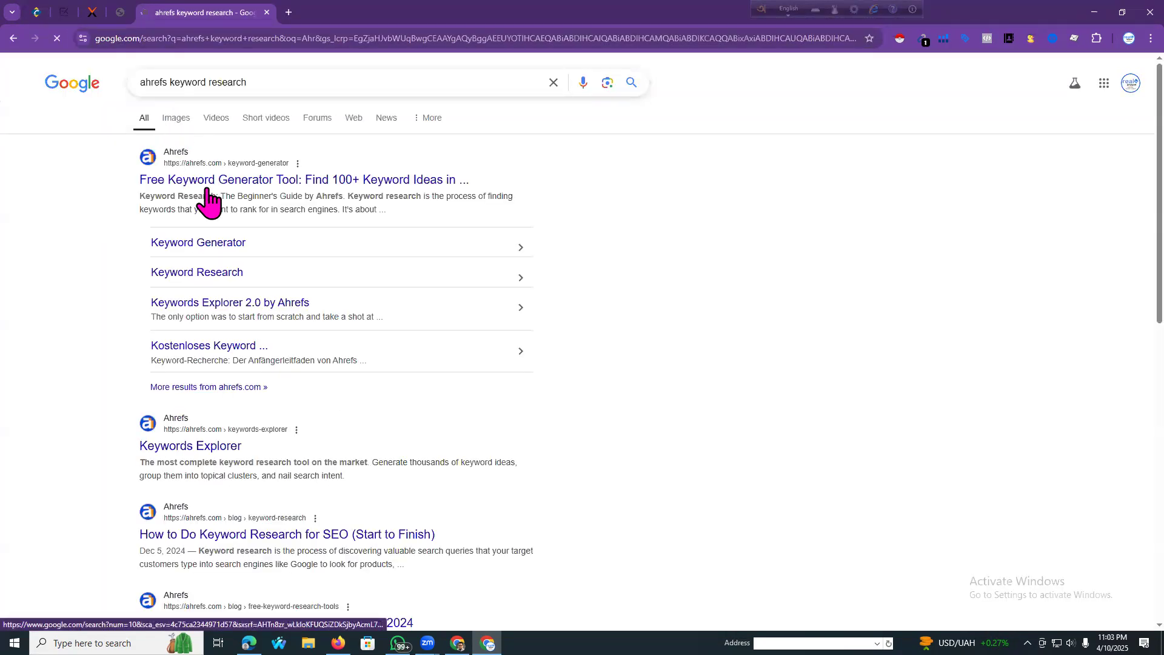
pyautogui.middleClick(182, 181)
pyautogui.click(305, 9)
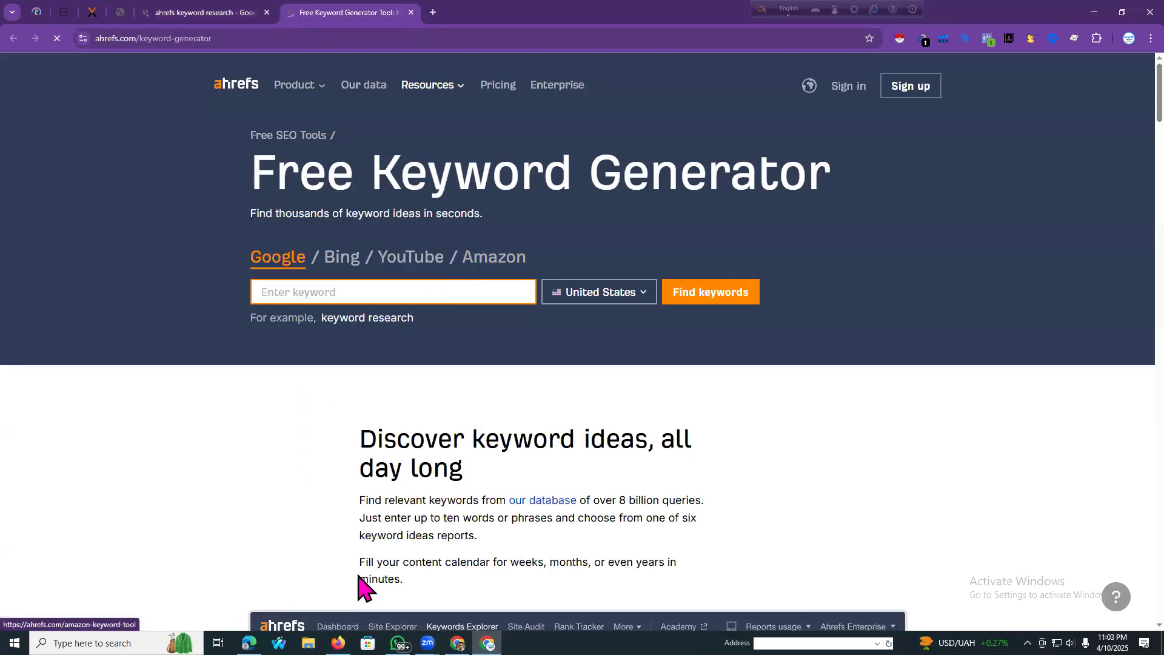
pyautogui.click(338, 643)
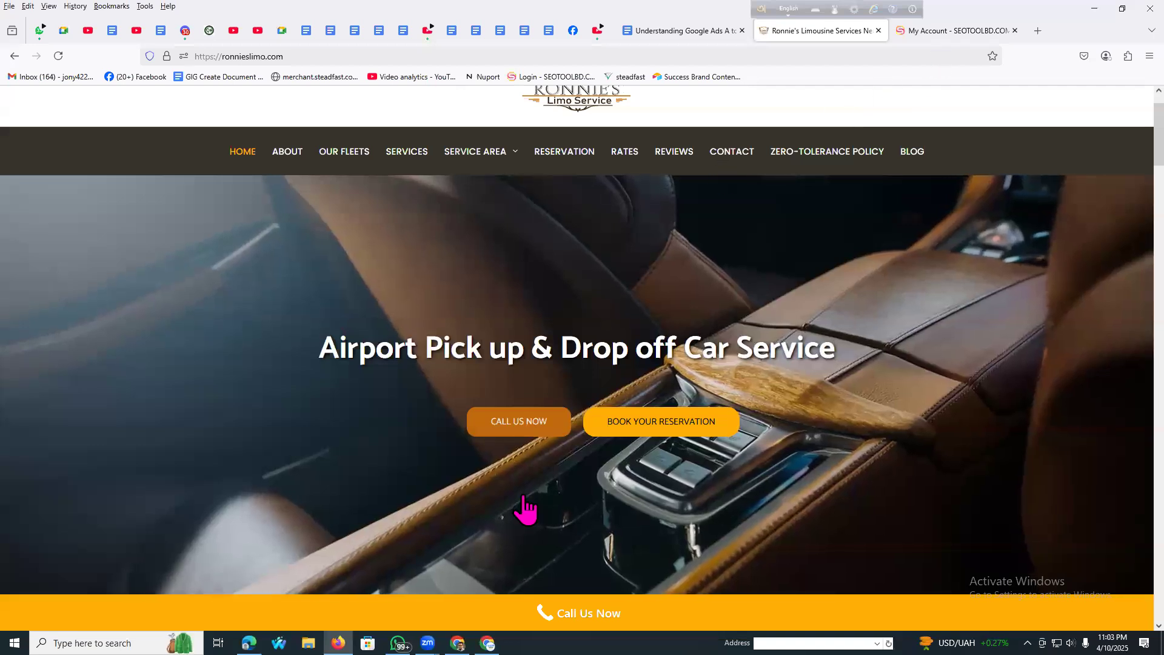
# Search Ahrefs Free Keyword Generator for 'Airport Car Services in Dallas, Texas', accepting the cookie notice.
pyautogui.hotkey('alt', 'Tab')
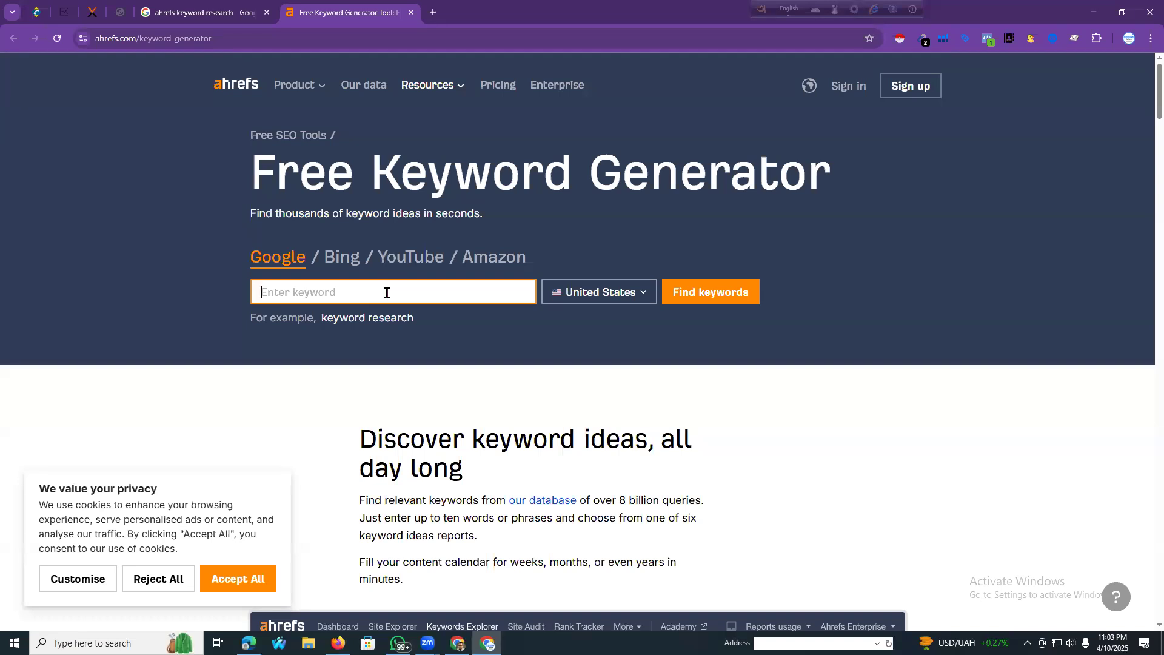
pyautogui.write('A')
pyautogui.write('irport Car Services in Qat')
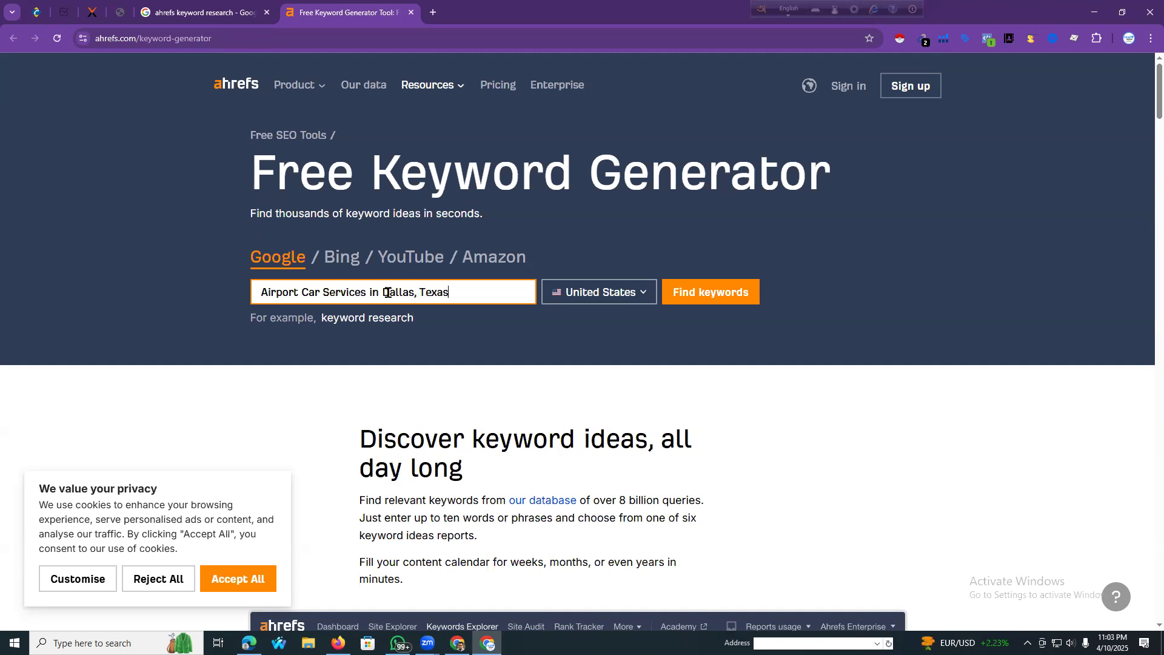
pyautogui.click(231, 580)
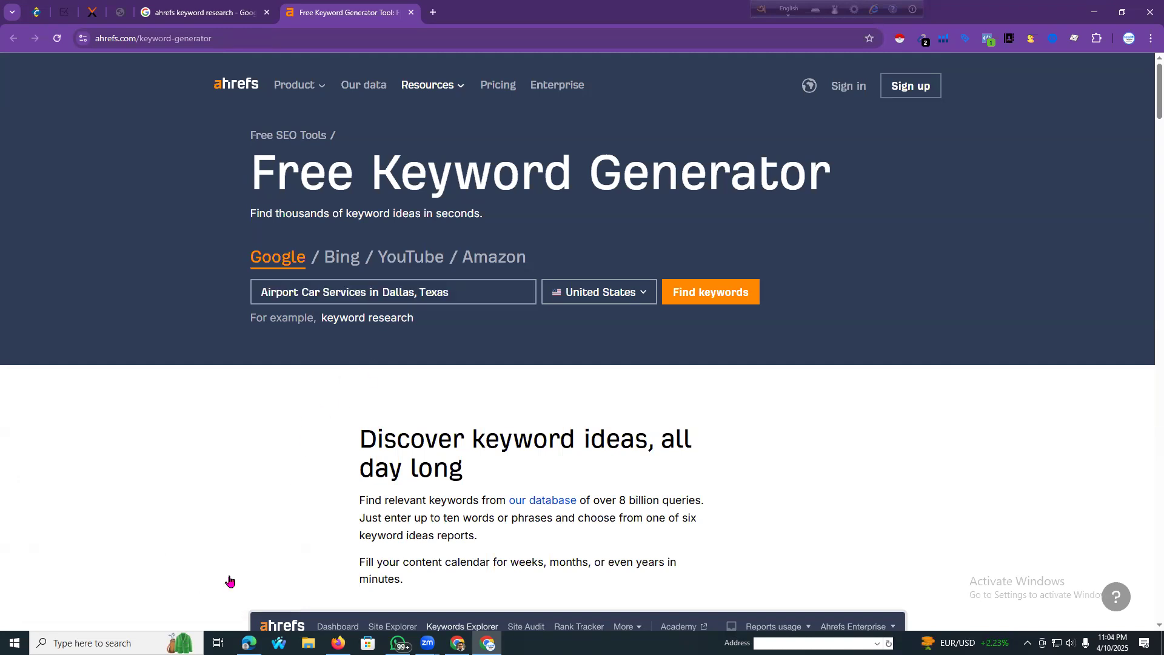
pyautogui.click(731, 305)
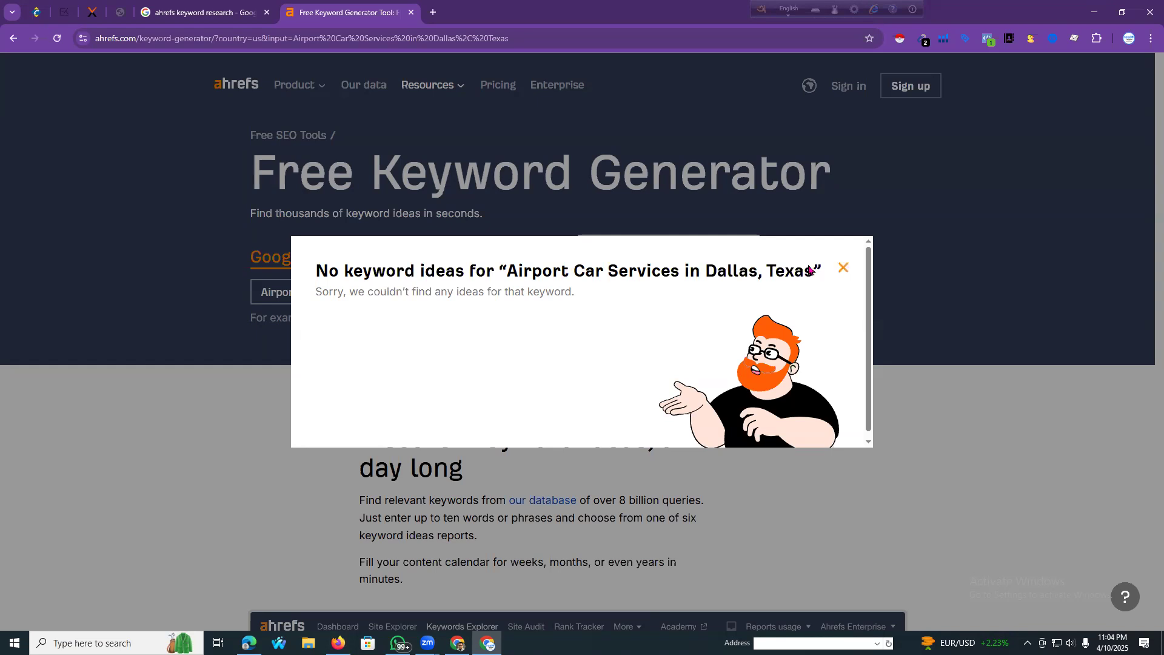
# Dismiss the no-results message and rerun the search as just 'Airport Car Services'.
pyautogui.click(840, 267)
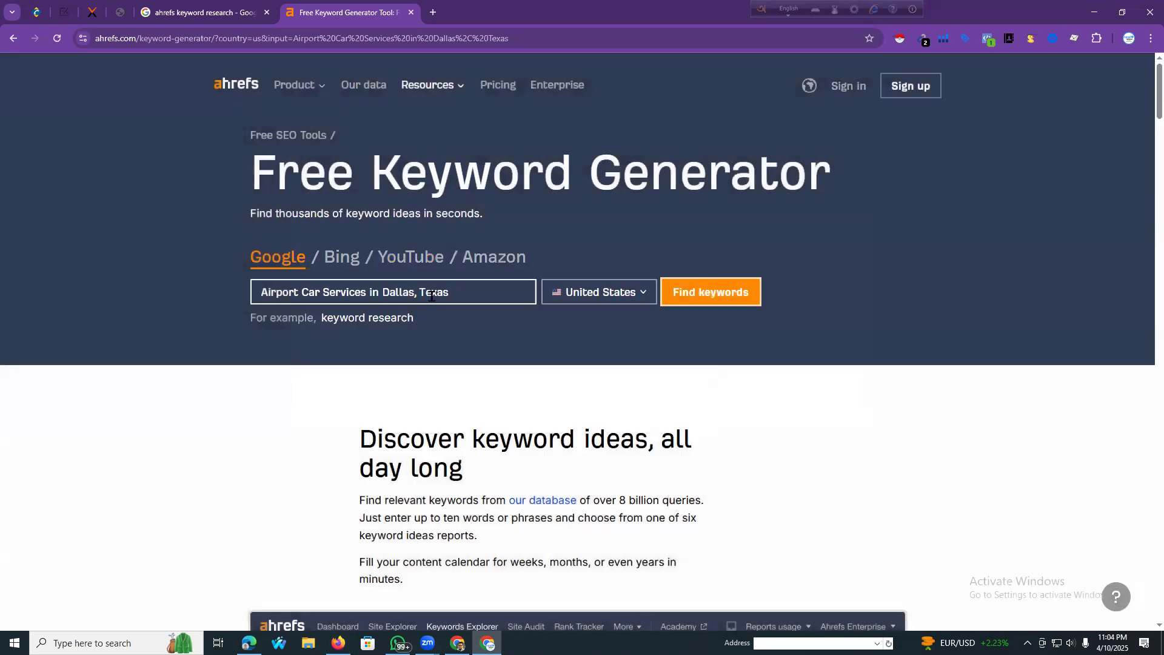
pyautogui.click(381, 295)
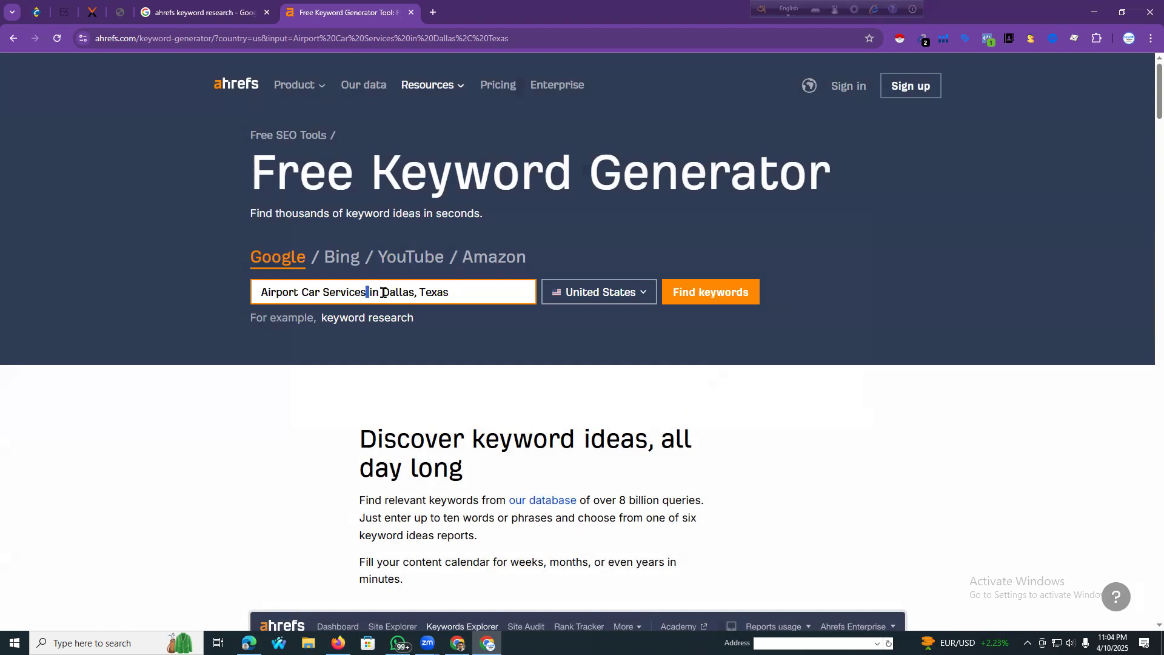
pyautogui.moveTo(366, 293); pyautogui.dragTo(495, 289)
pyautogui.press('BackSpace')
pyautogui.click(696, 302)
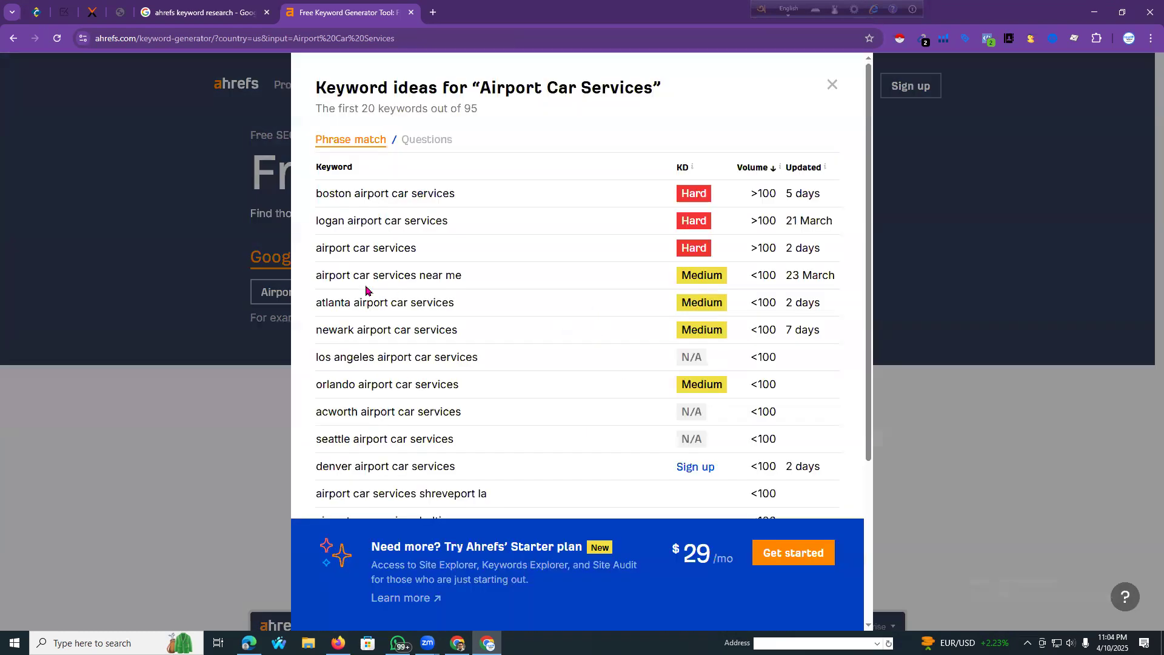
# Highlight the near me, atlanta, newark and los angeles airport car services keywords in the results.
pyautogui.moveTo(318, 272); pyautogui.dragTo(475, 289)
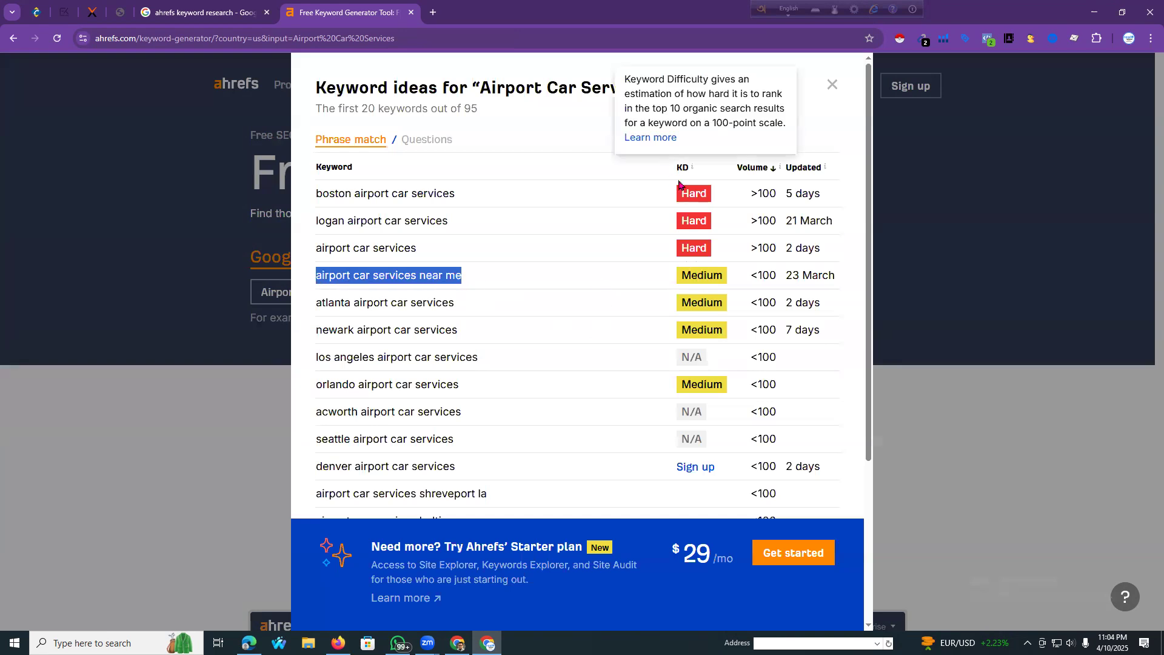
pyautogui.click(304, 258)
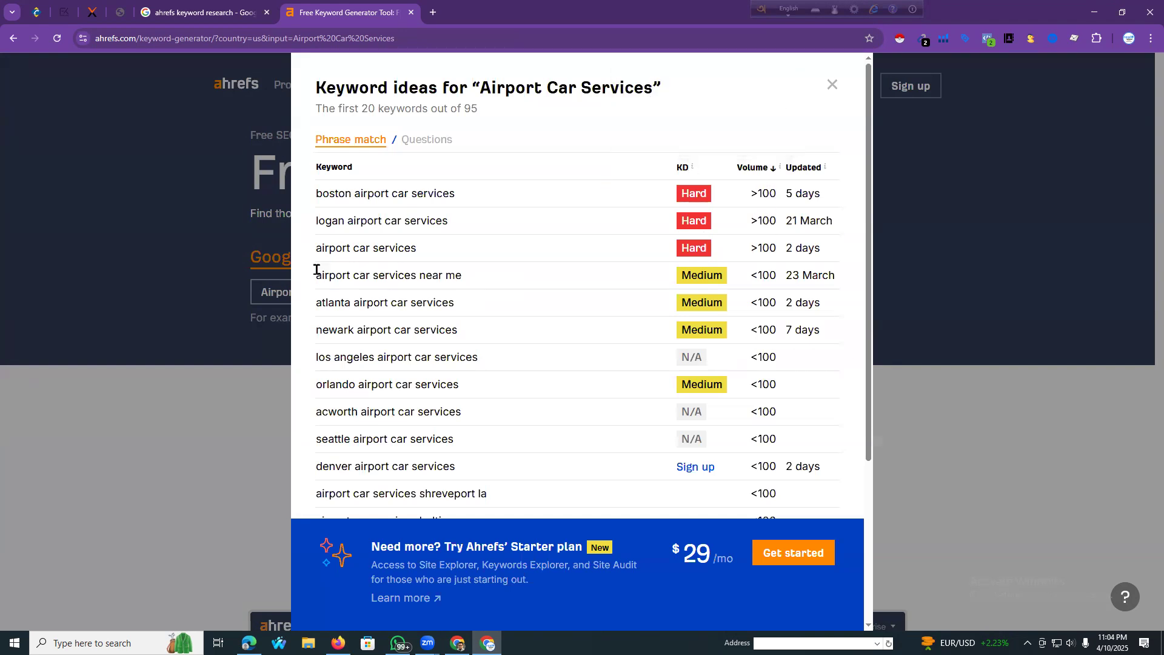
pyautogui.moveTo(317, 280); pyautogui.dragTo(489, 295)
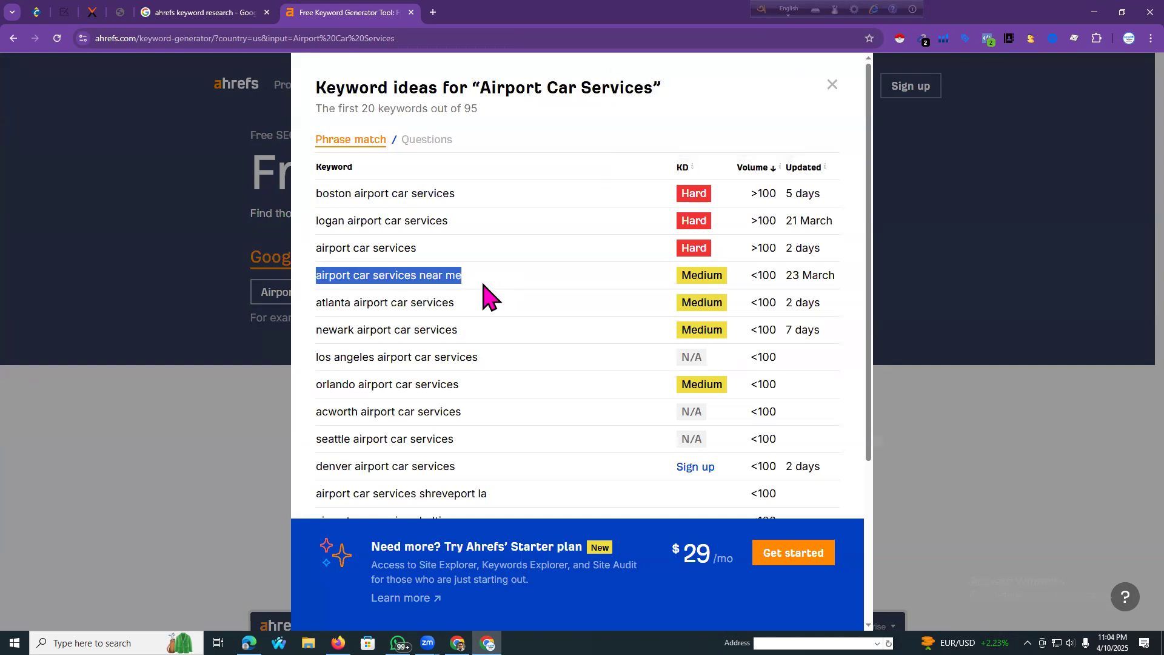
pyautogui.moveTo(317, 309); pyautogui.dragTo(476, 312)
pyautogui.click(316, 332)
pyautogui.moveTo(316, 333); pyautogui.dragTo(489, 330)
pyautogui.click(337, 359)
pyautogui.moveTo(318, 358); pyautogui.dragTo(484, 348)
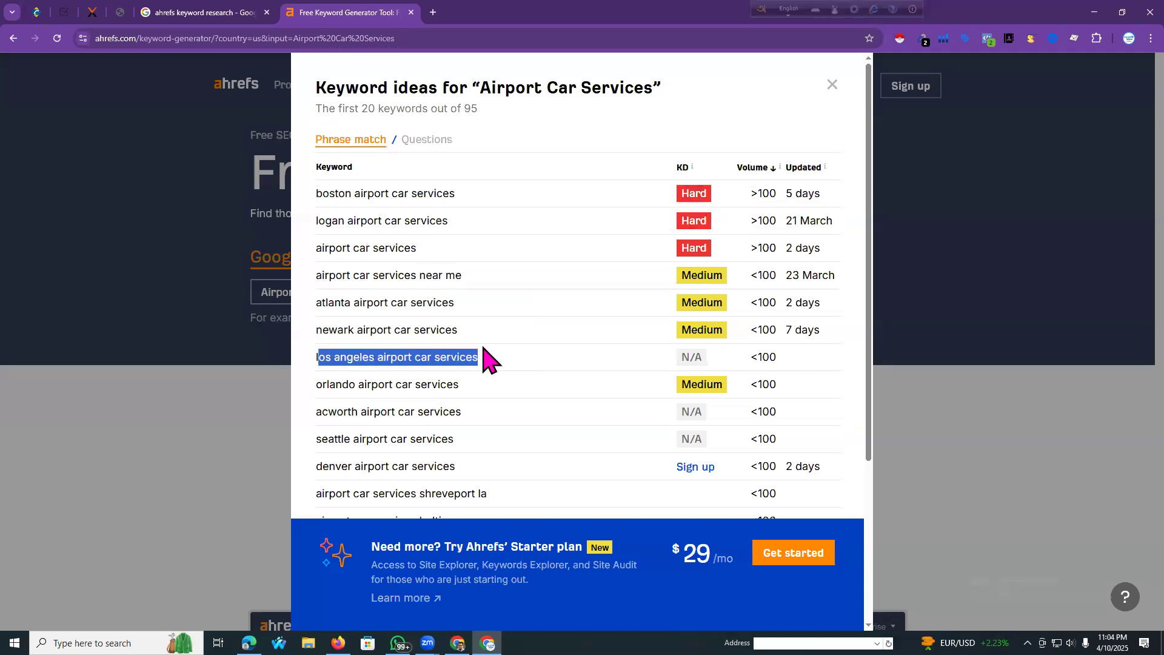
pyautogui.click(311, 358)
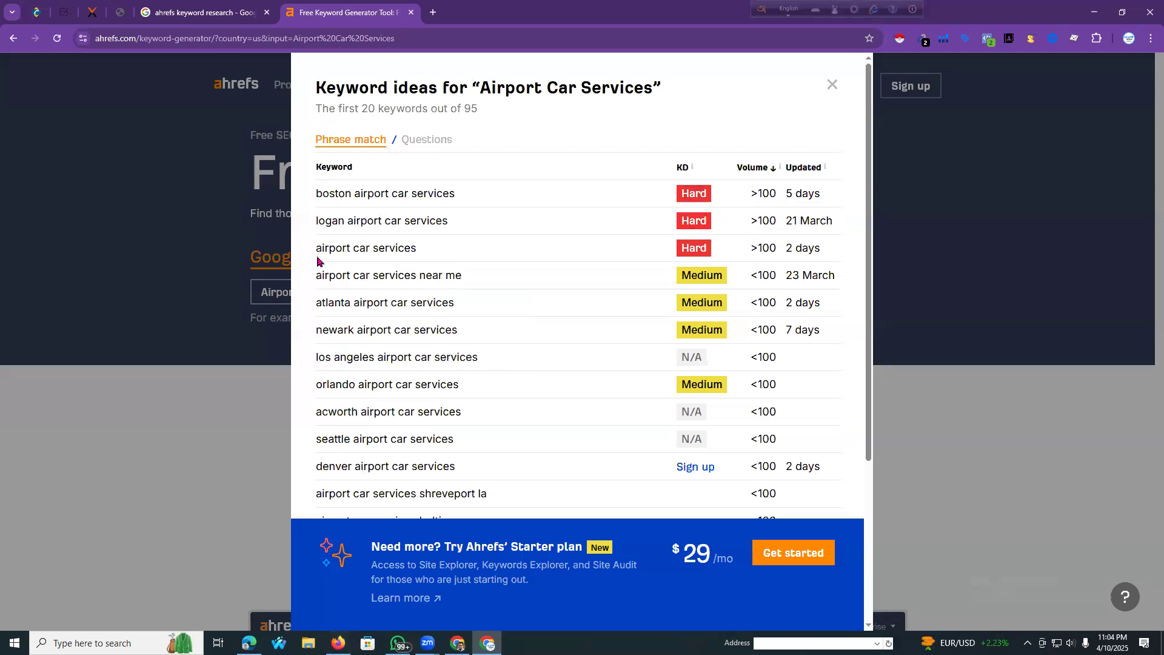
pyautogui.moveTo(316, 280); pyautogui.dragTo(489, 274)
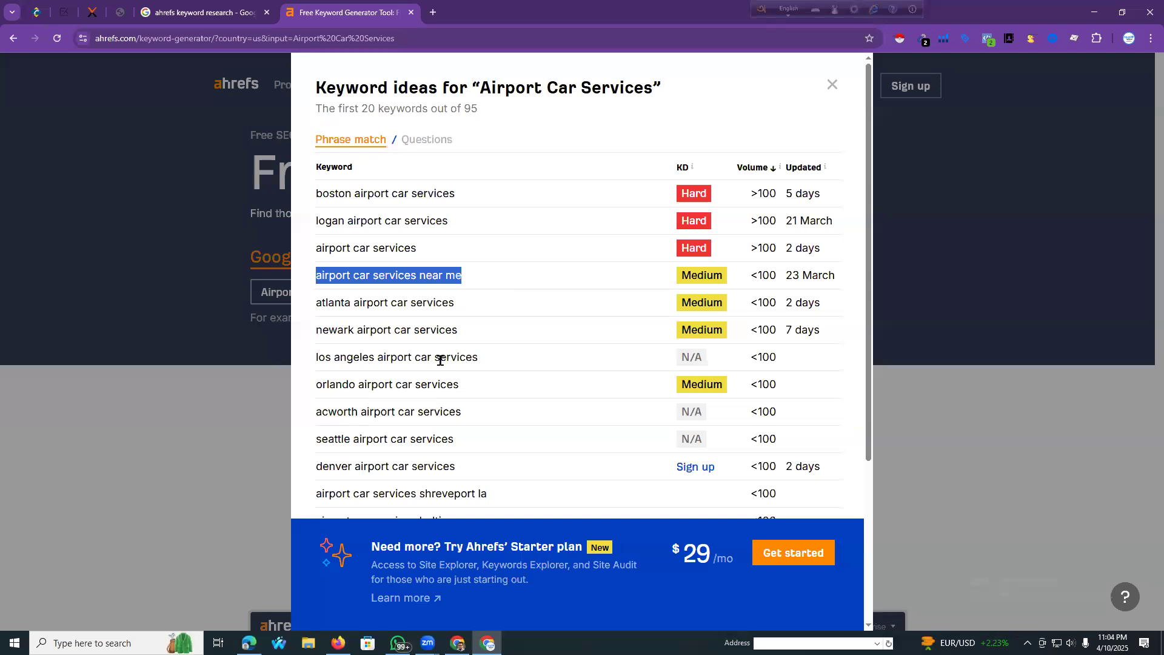
# Open the SEMrush access page in SEOTOOLBD's account and try SEMrush Cloud (New), then go back.
pyautogui.hotkey('alt', 'Tab')
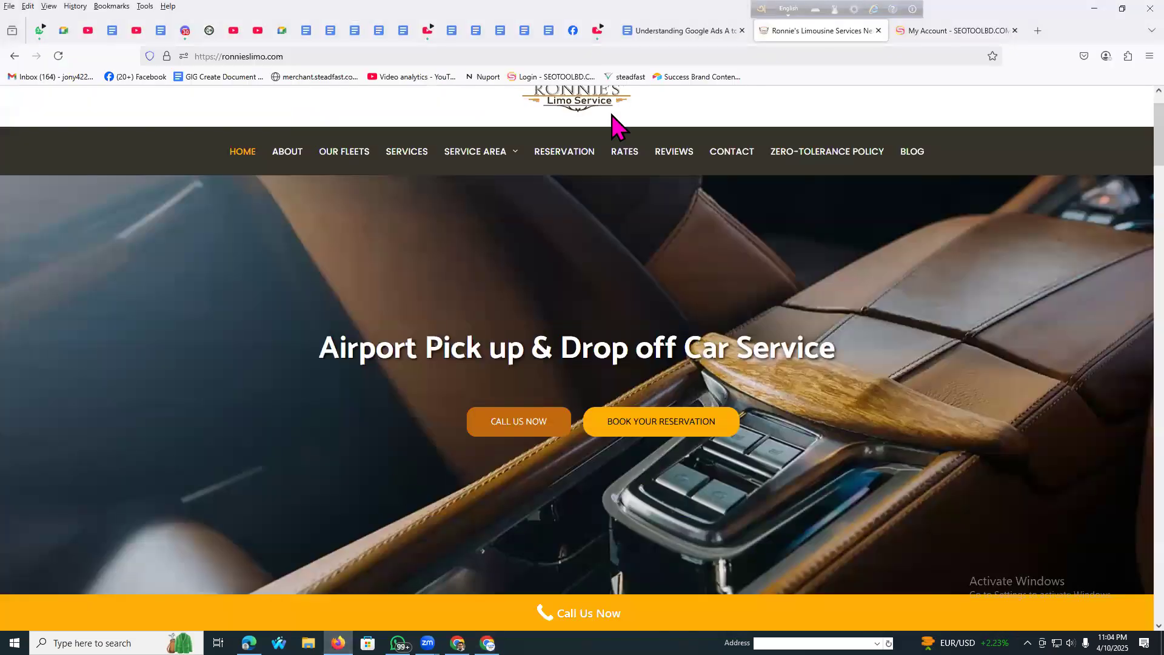
pyautogui.click(946, 30)
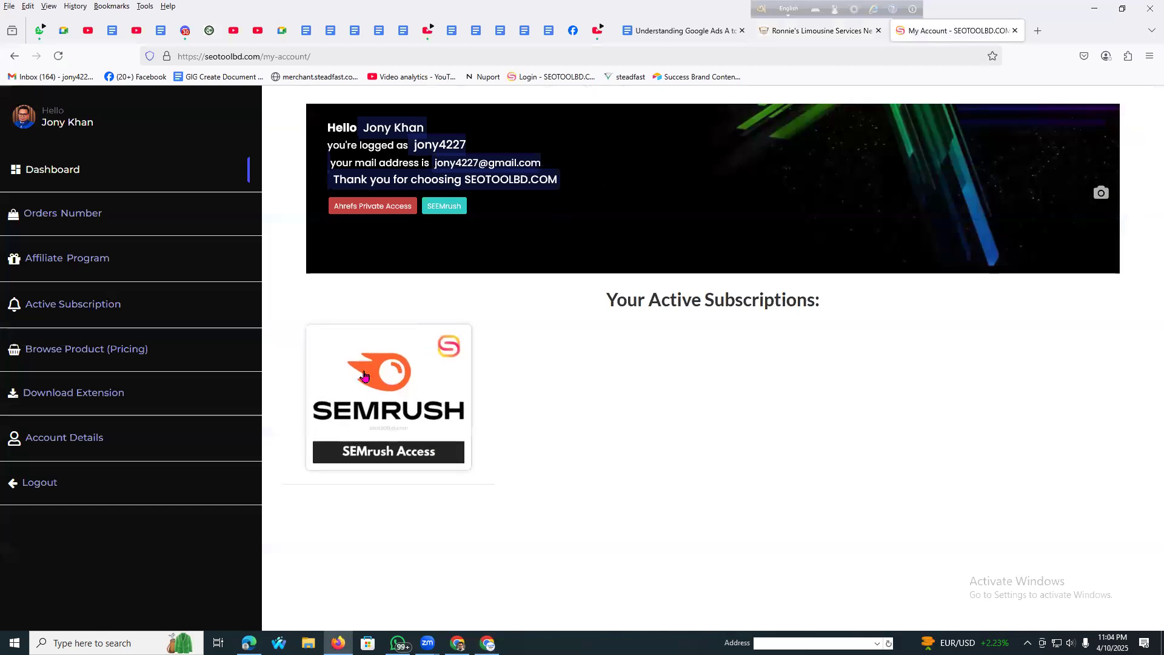
pyautogui.click(370, 395)
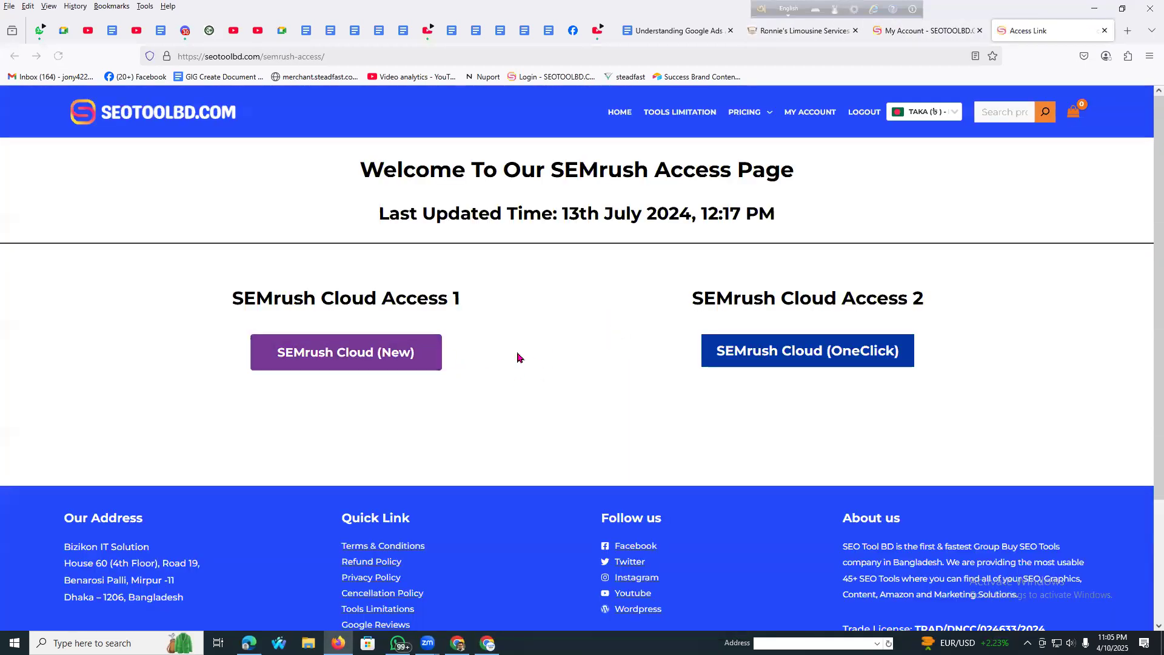
pyautogui.click(392, 368)
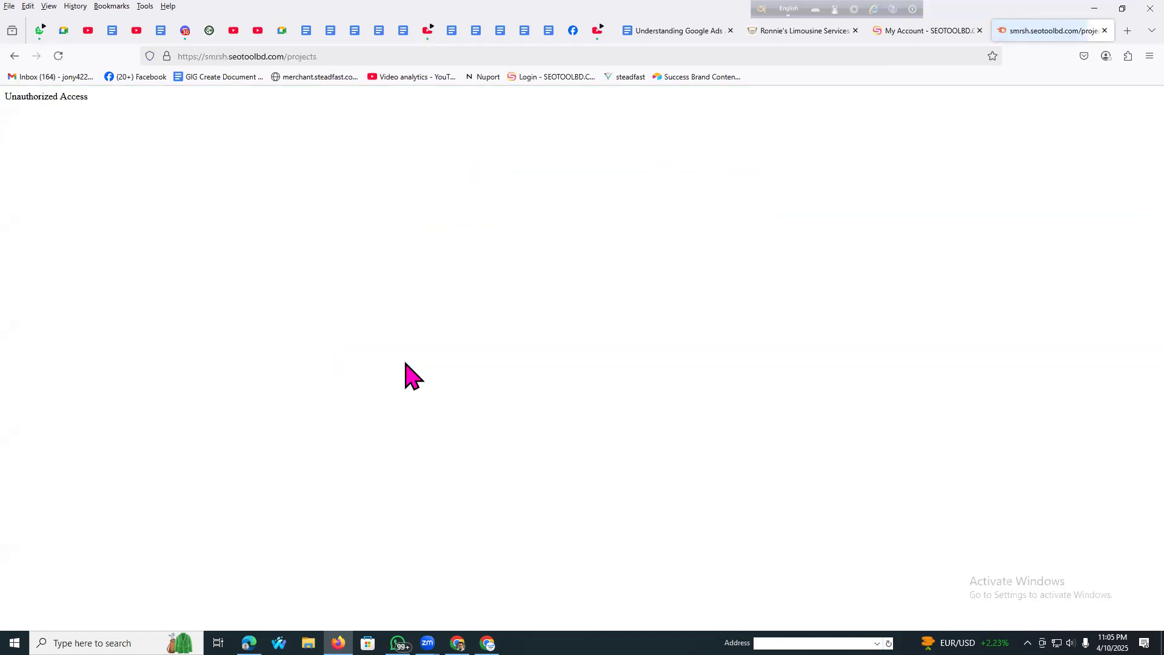
pyautogui.click(15, 56)
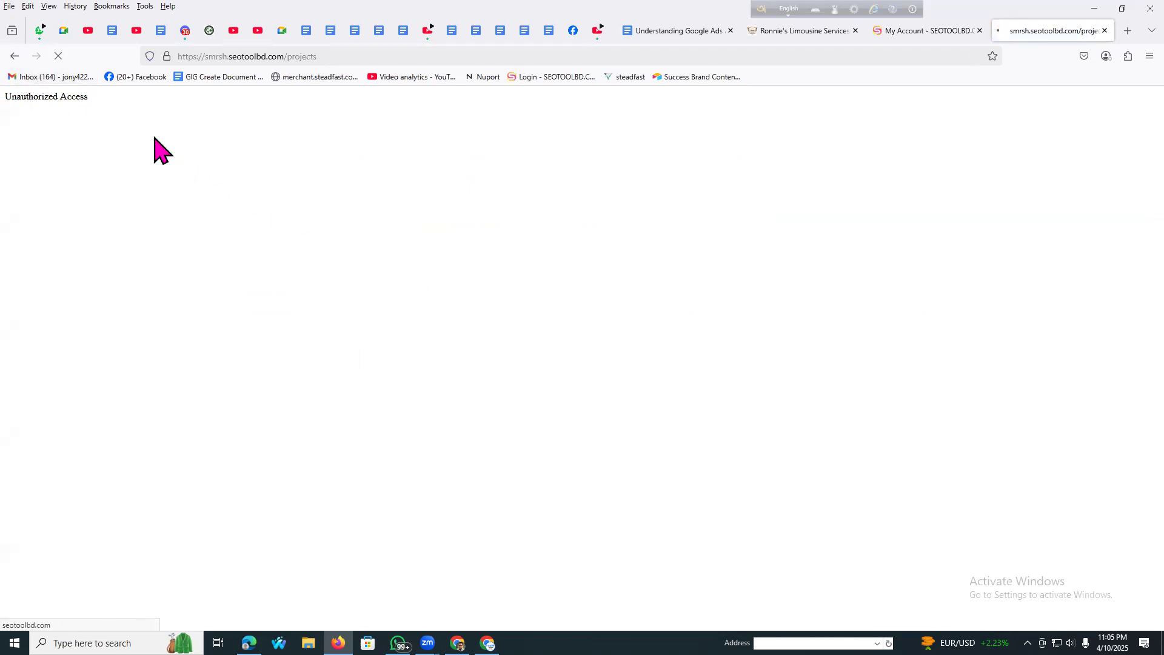
# Launch SEMrush Cloud (OneClick), close the extra Access Link tab, and switch to Facebook.
pyautogui.click(783, 355)
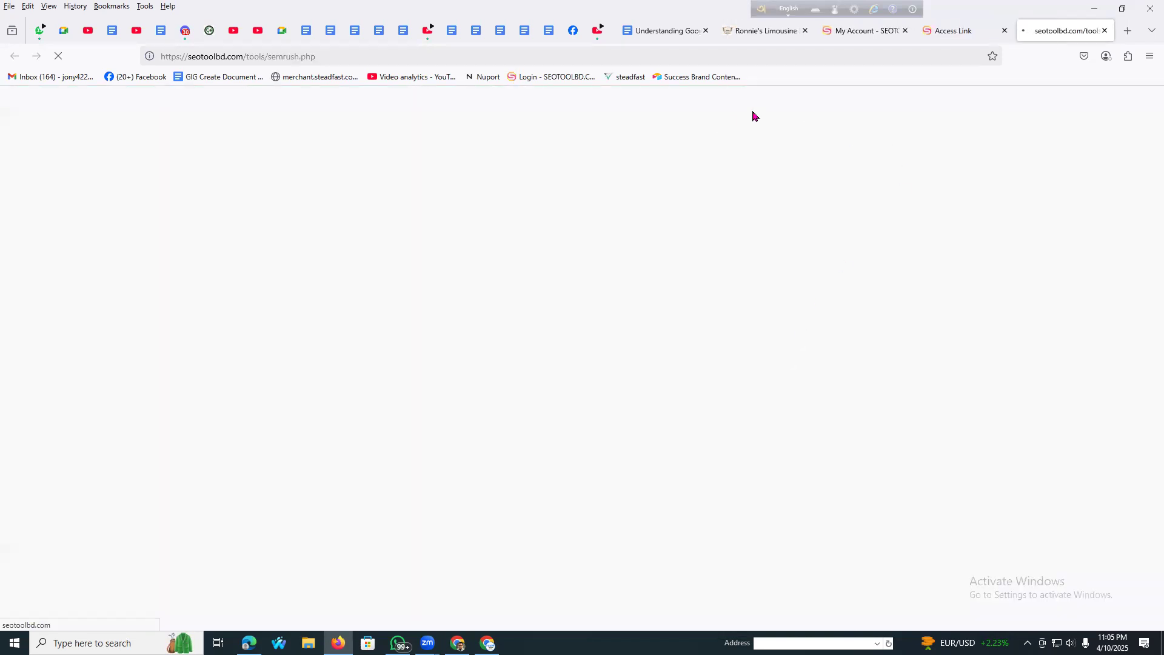
pyautogui.click(1005, 30)
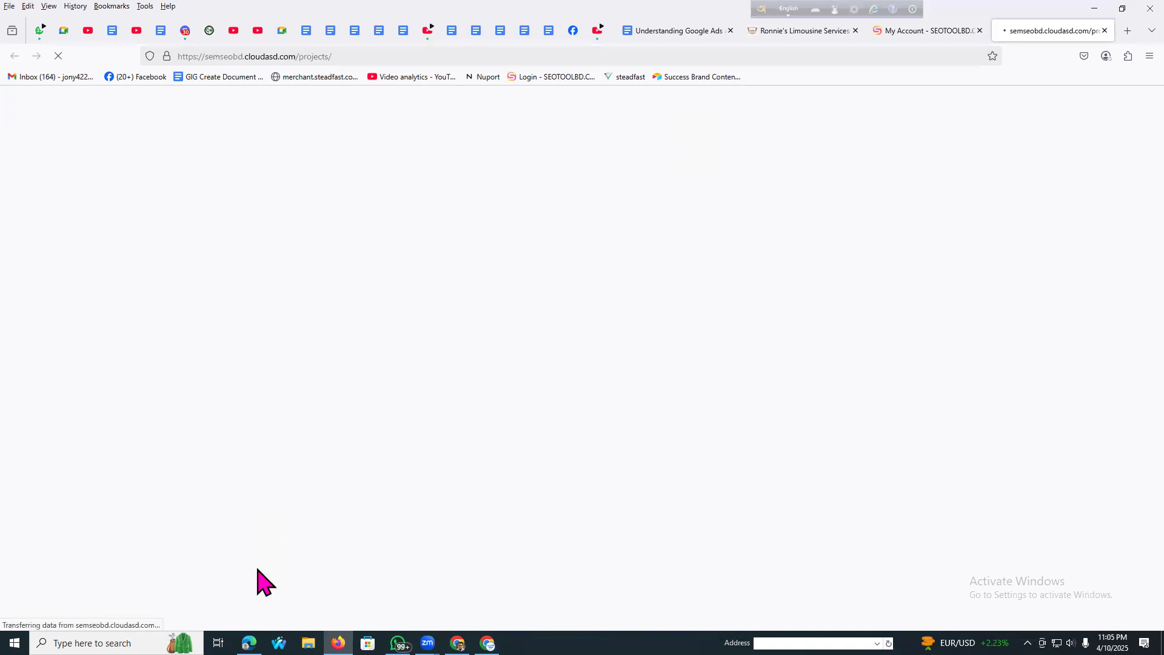
pyautogui.click(248, 643)
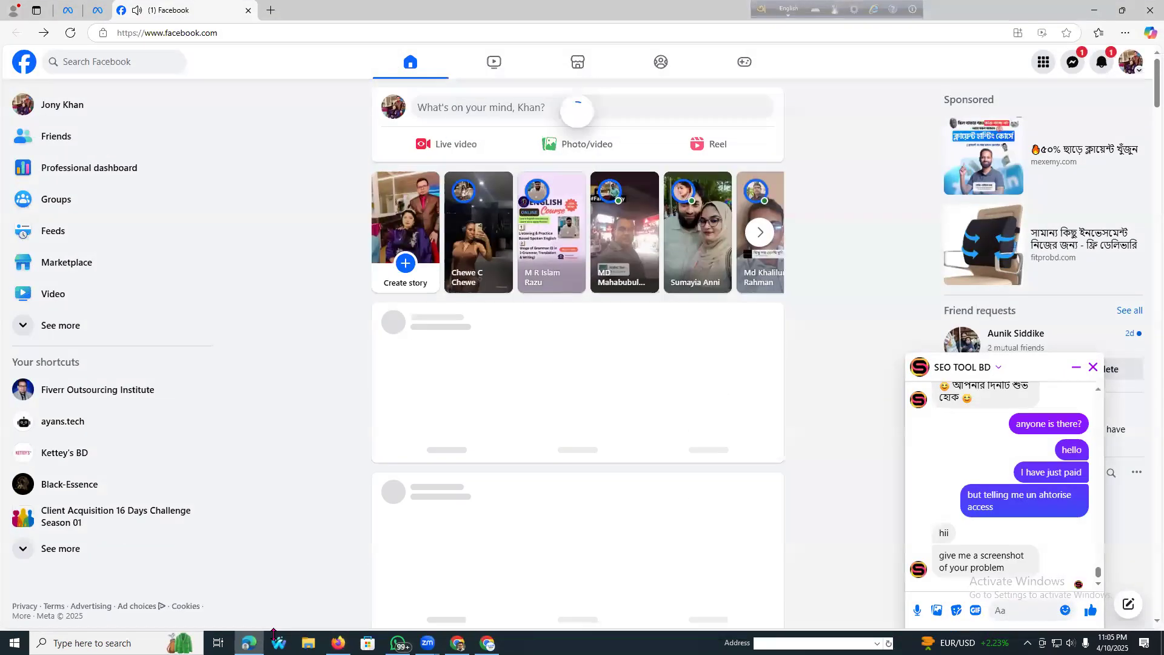
# Send SEO TOOL BD 'got access' and 'thanks' in Messenger, then return to Semrush in Firefox.
pyautogui.click(1006, 606)
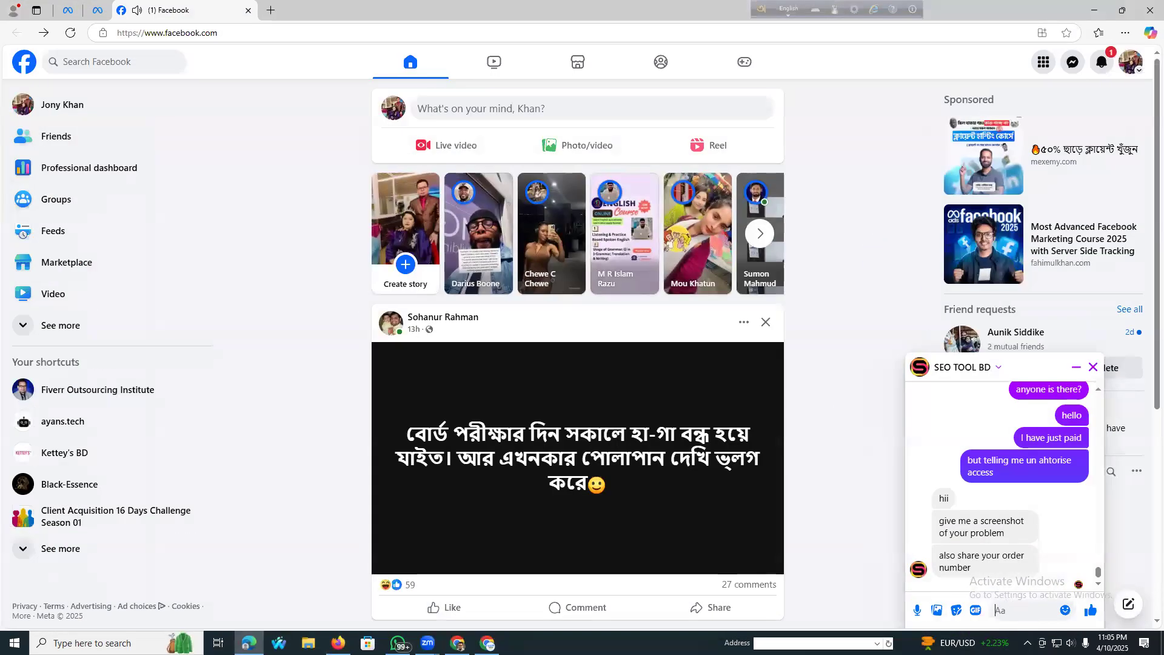
pyautogui.write('got')
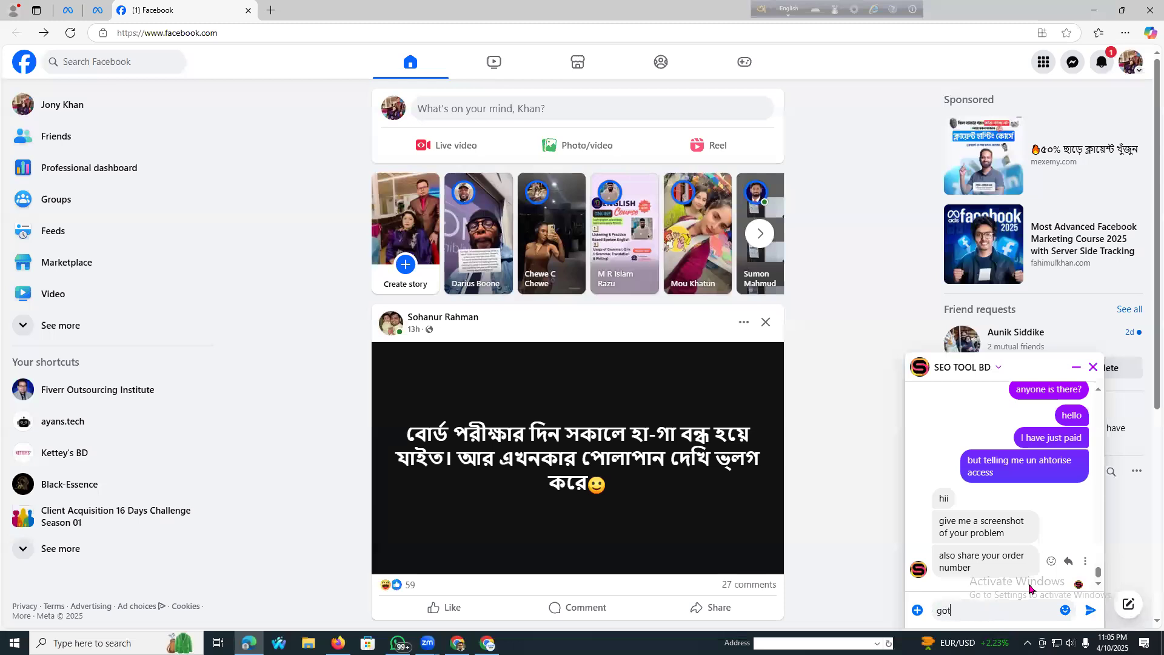
pyautogui.write(' access')
pyautogui.press('Return')
pyautogui.write('thanks')
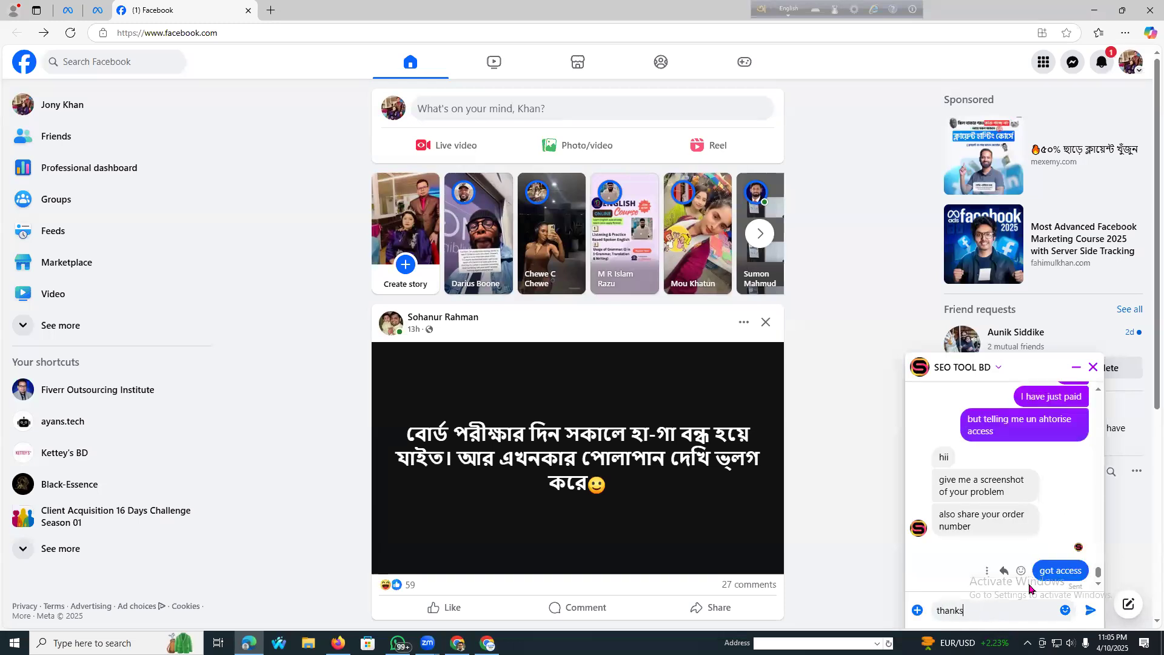
pyautogui.press('Return')
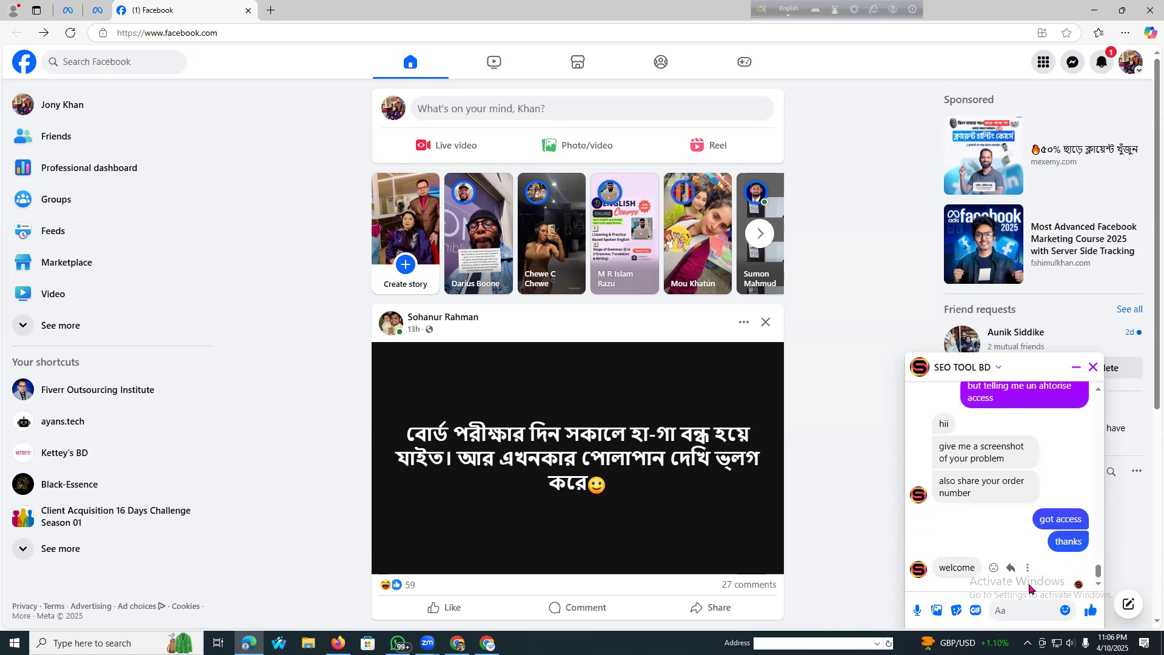
pyautogui.click(337, 643)
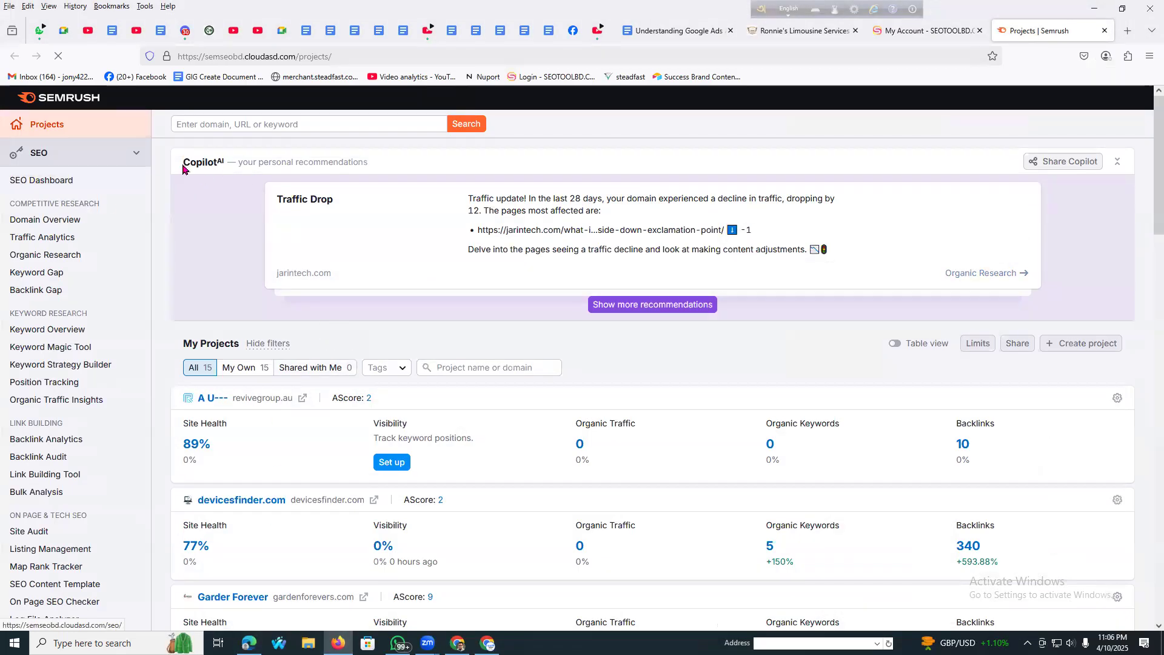
# Clear Semrush's top search box and open the Keyword Magic Tool from the left sidebar.
pyautogui.click(247, 123)
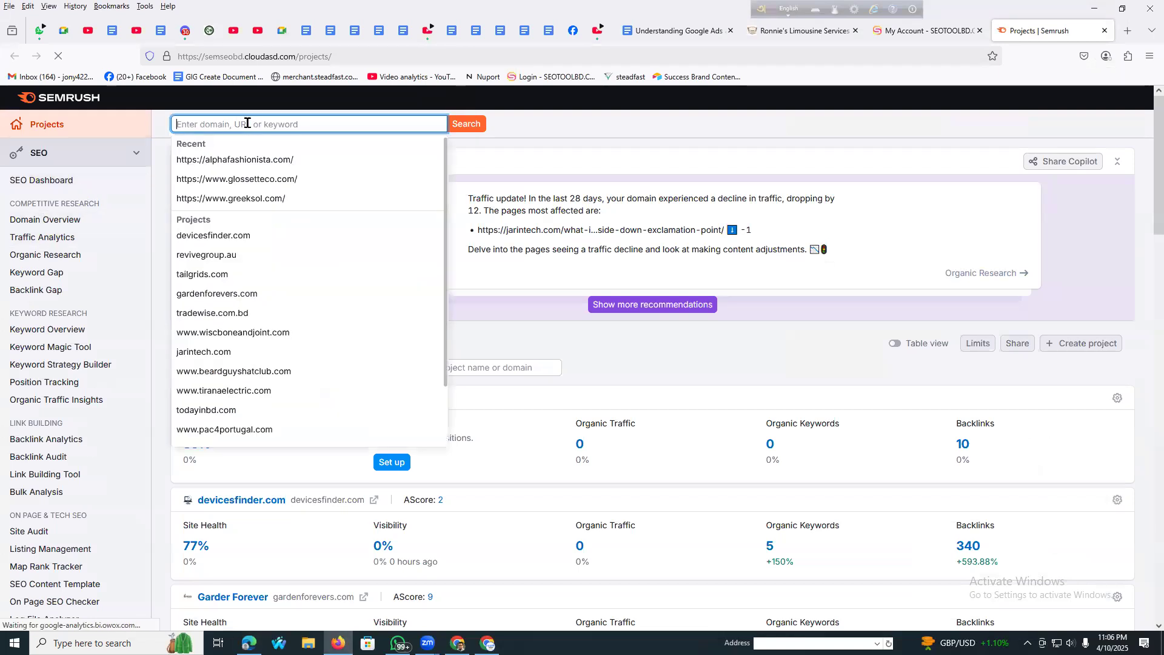
pyautogui.click(561, 151)
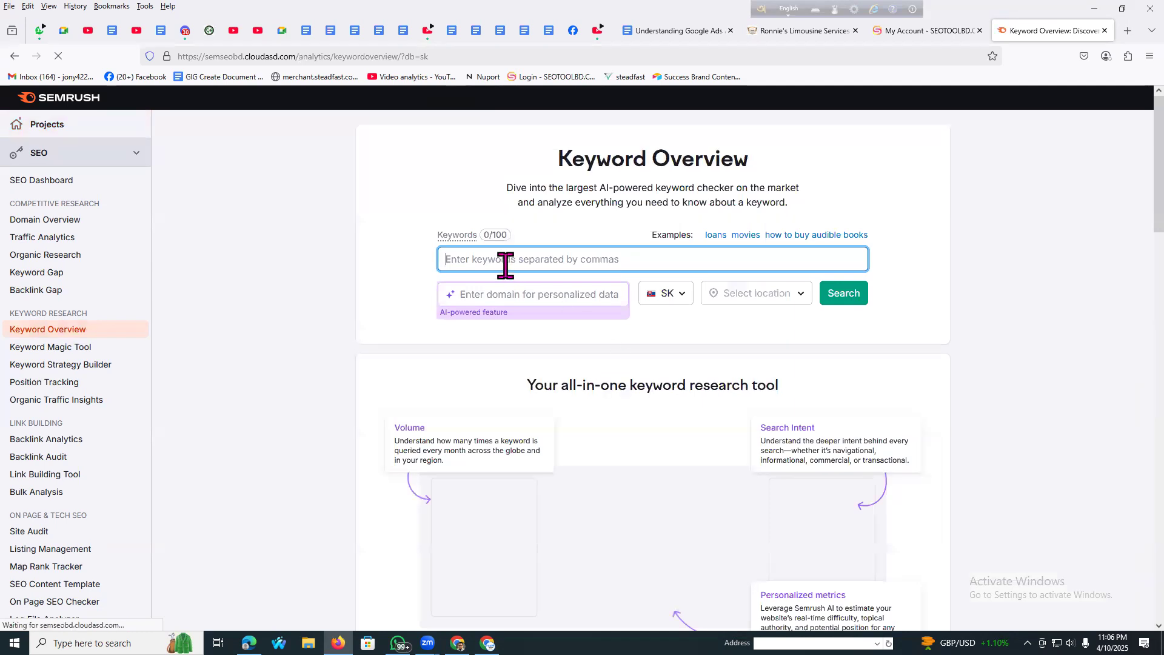
pyautogui.write('Ai')
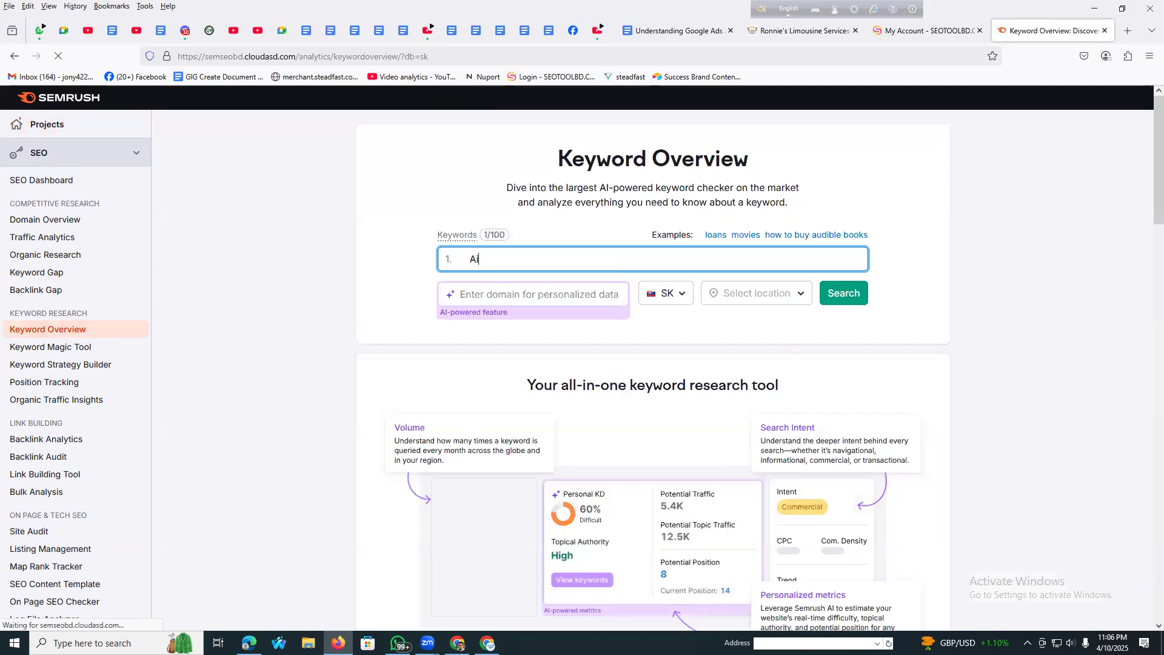
pyautogui.press('BackSpace')
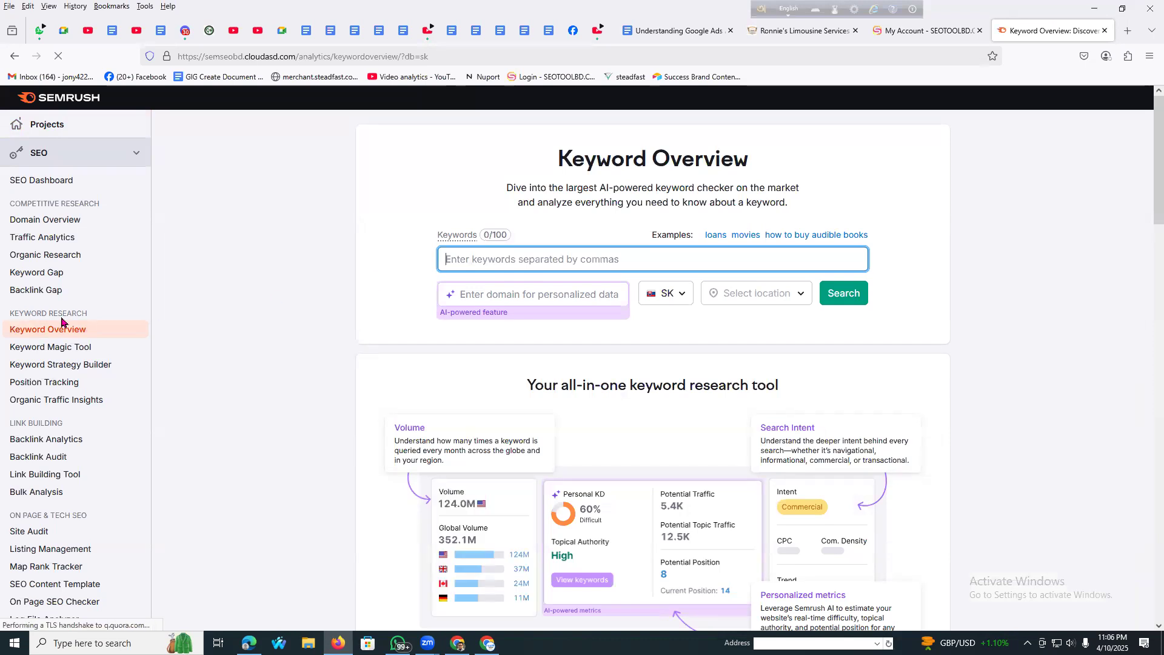
pyautogui.click(68, 346)
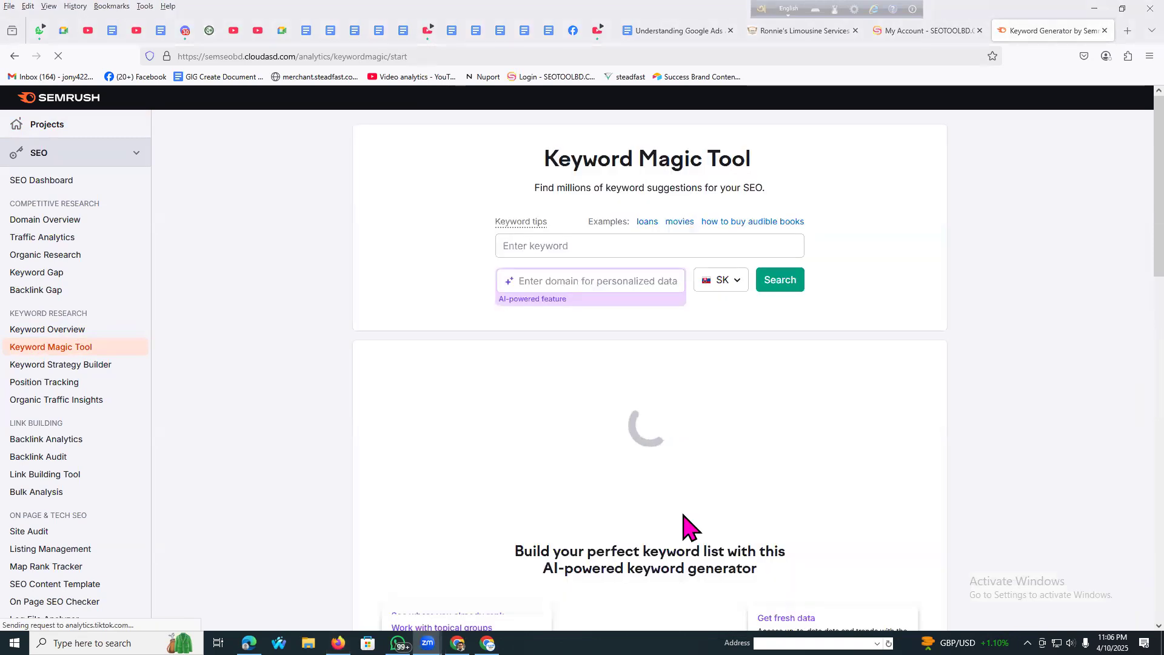
# Search Keyword Magic Tool for 'Airport Car Service in Dallas Texas' in the United States database.
pyautogui.click(560, 247)
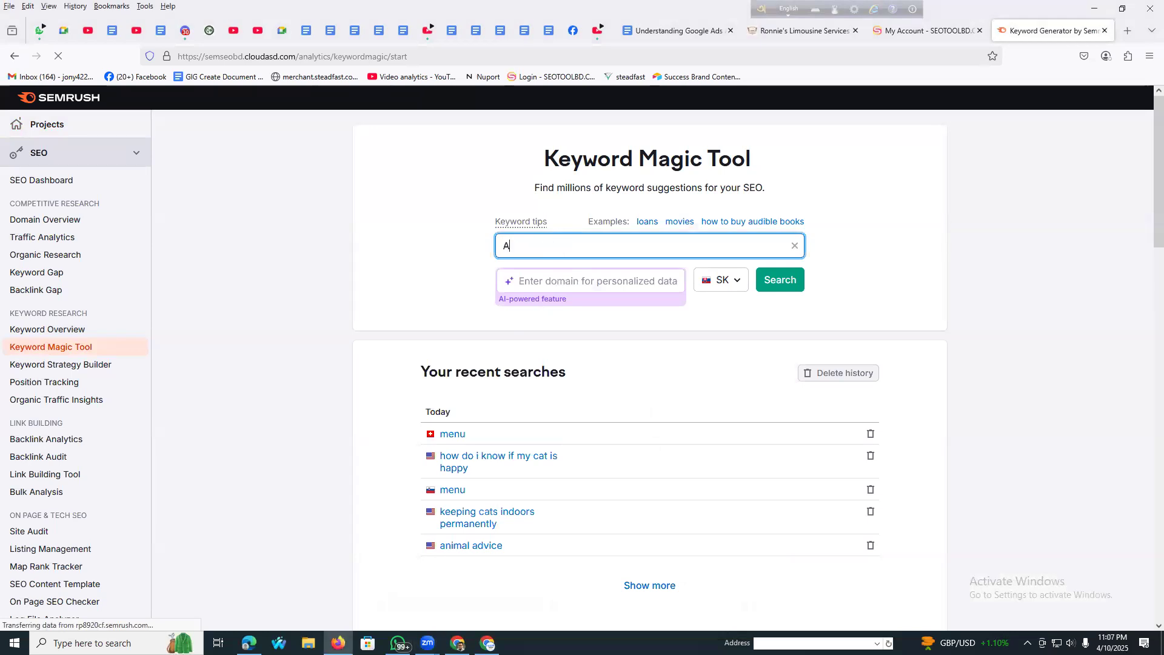
pyautogui.write('Airport Car Service in Dallas Texas')
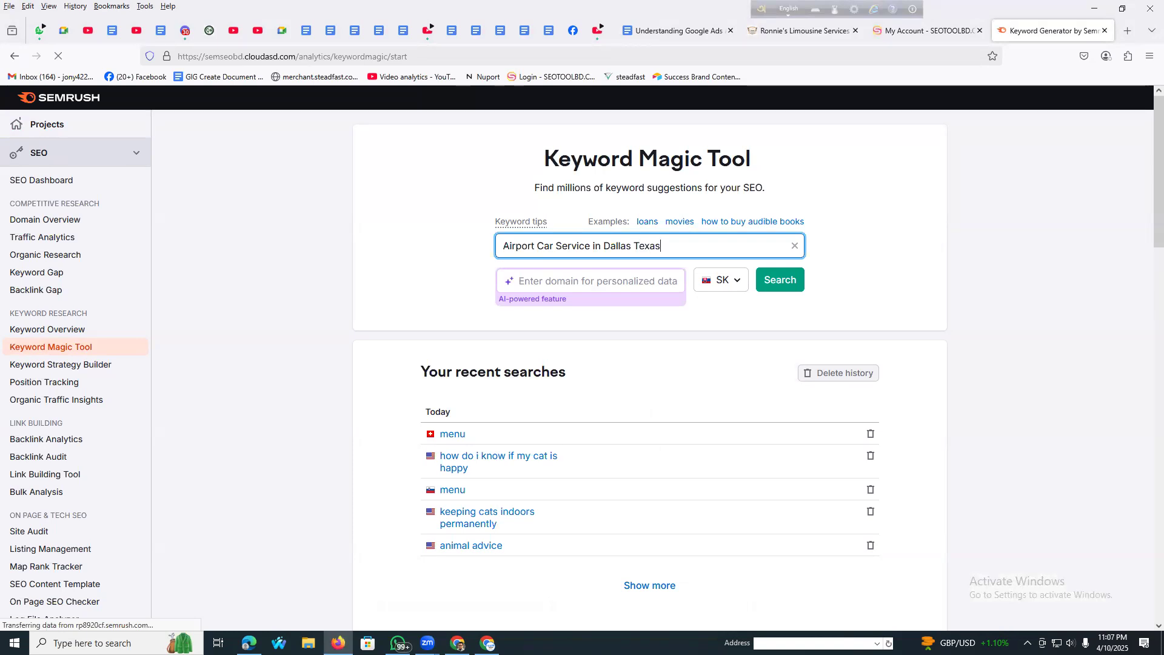
pyautogui.click(730, 284)
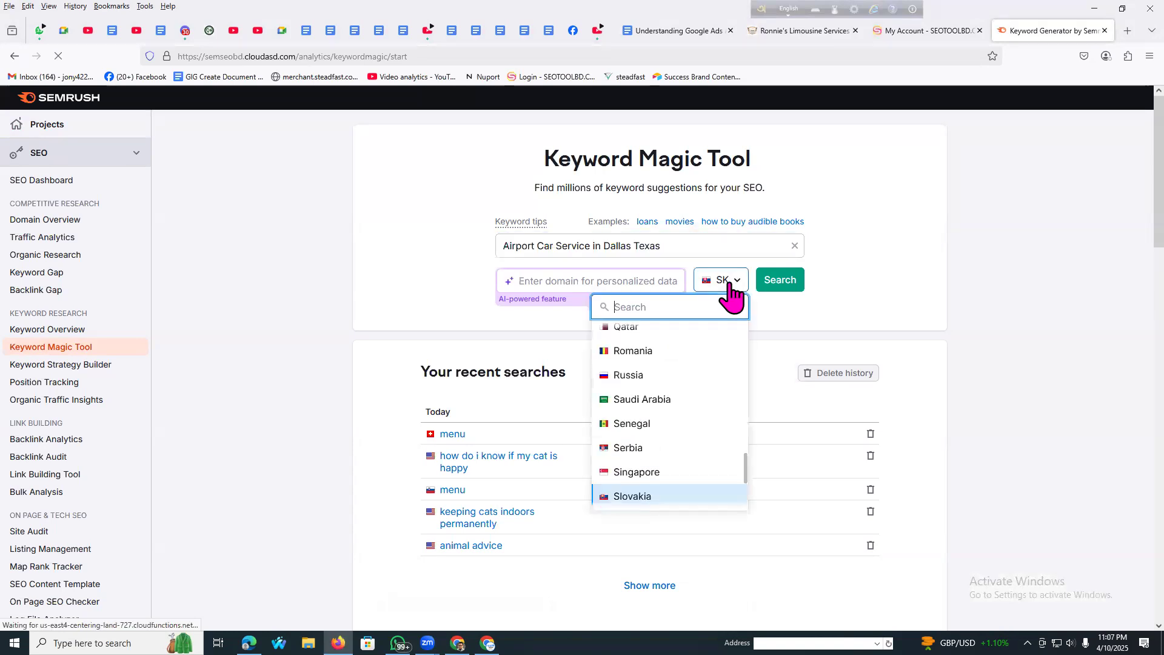
pyautogui.scroll(-2, 683, 358)
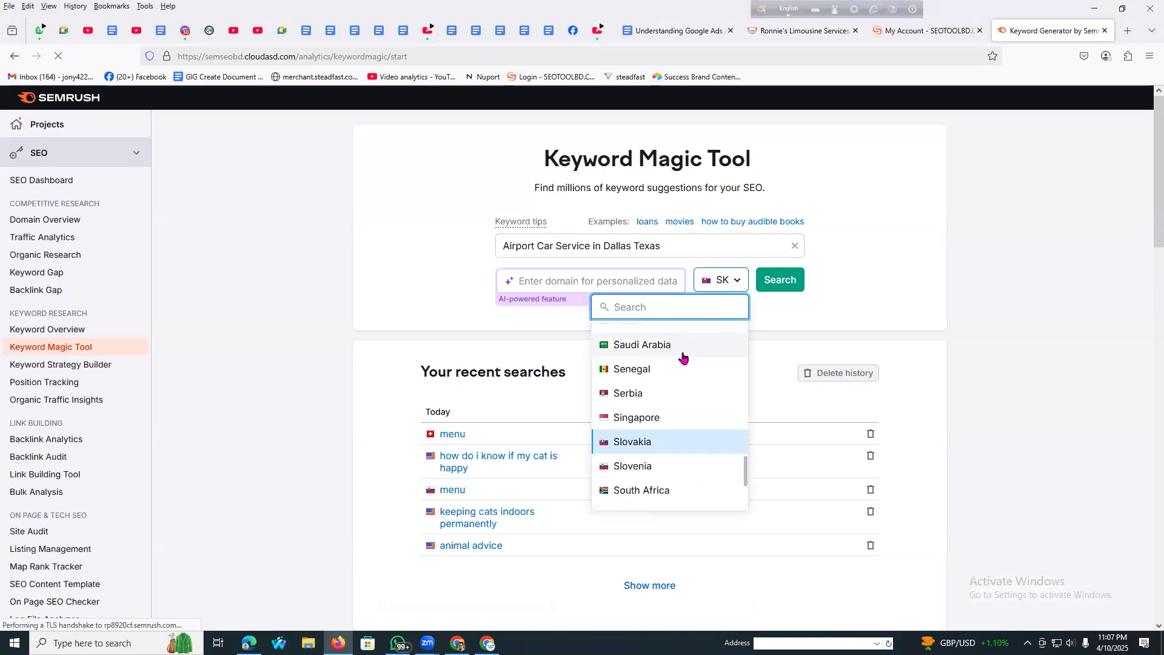
pyautogui.scroll(-3, 683, 358)
pyautogui.write('Uni')
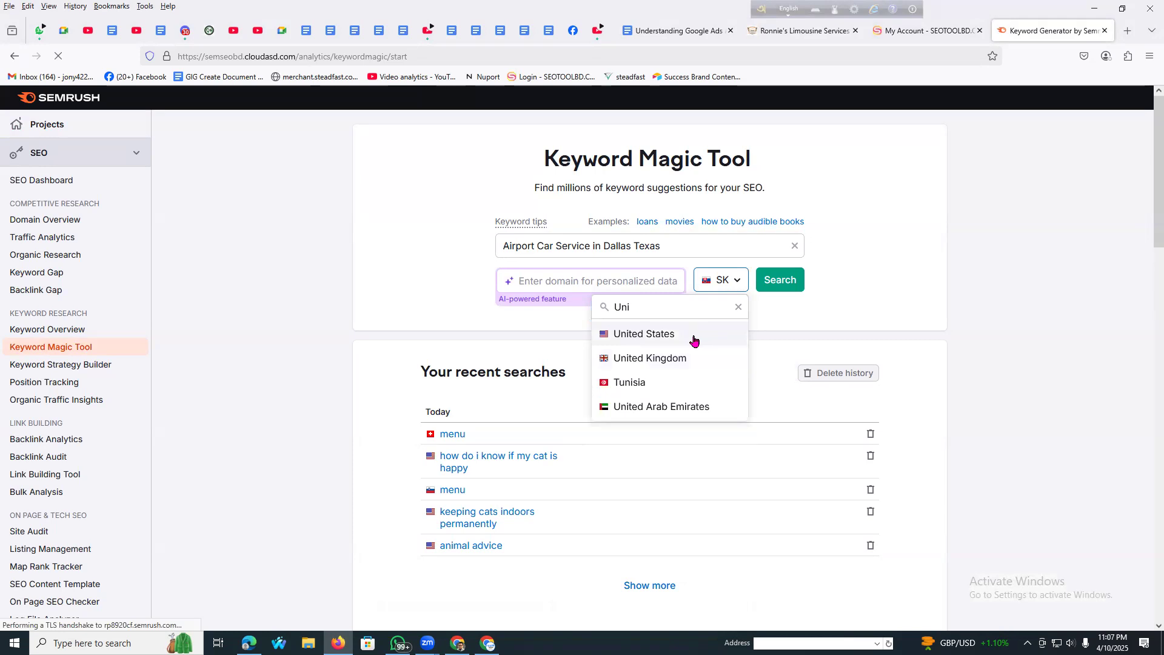
pyautogui.click(694, 335)
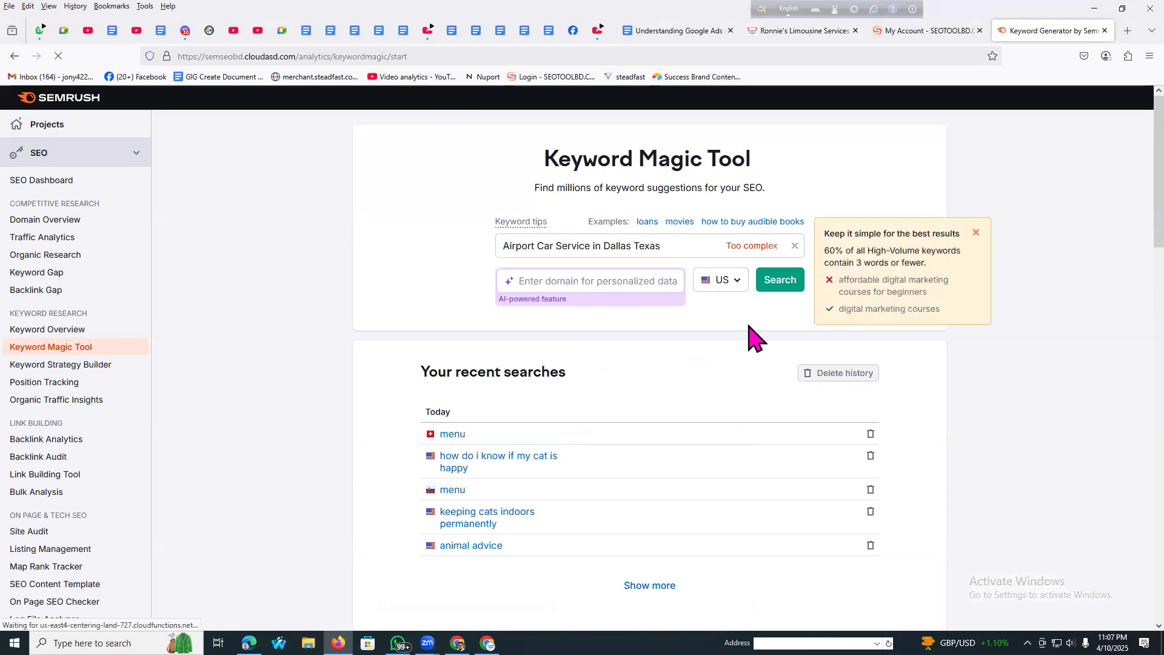
pyautogui.click(780, 287)
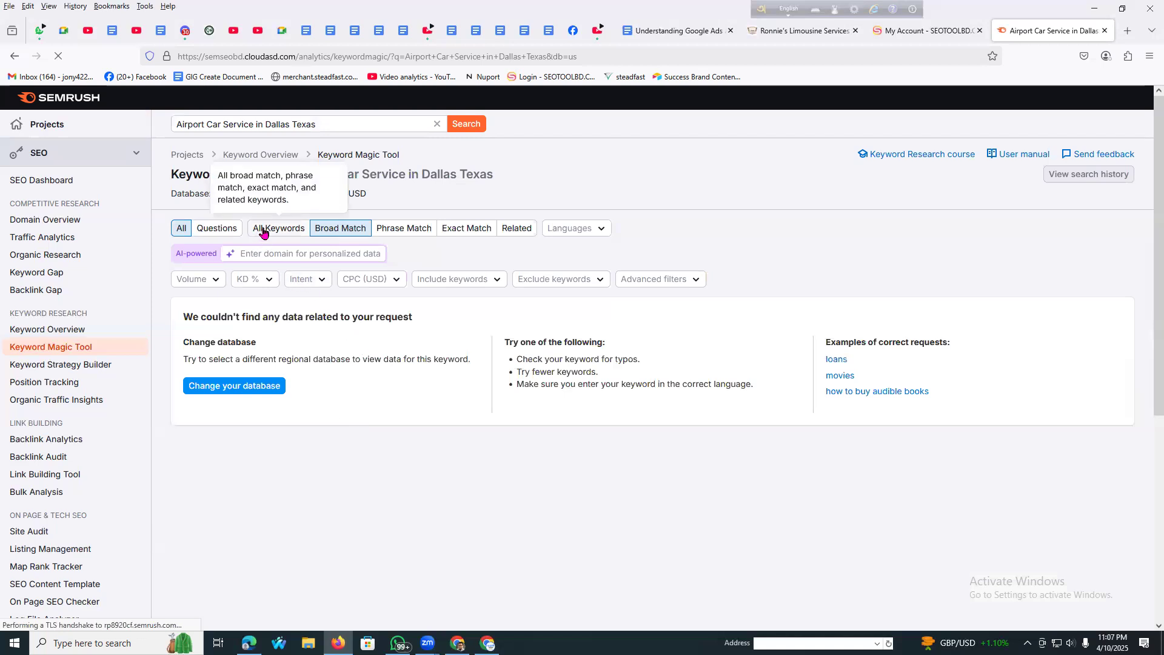
# Show all match types and re-search without 'in Dallas Texas', giving 17,922 keywords.
pyautogui.click(262, 233)
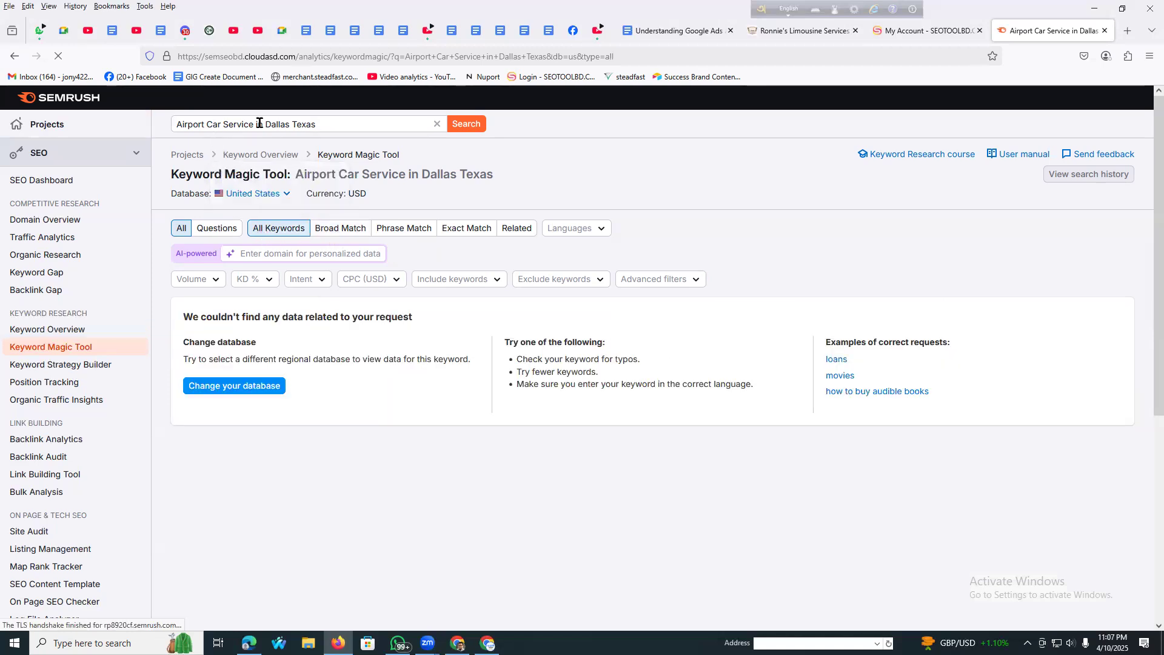
pyautogui.moveTo(259, 123); pyautogui.dragTo(378, 126)
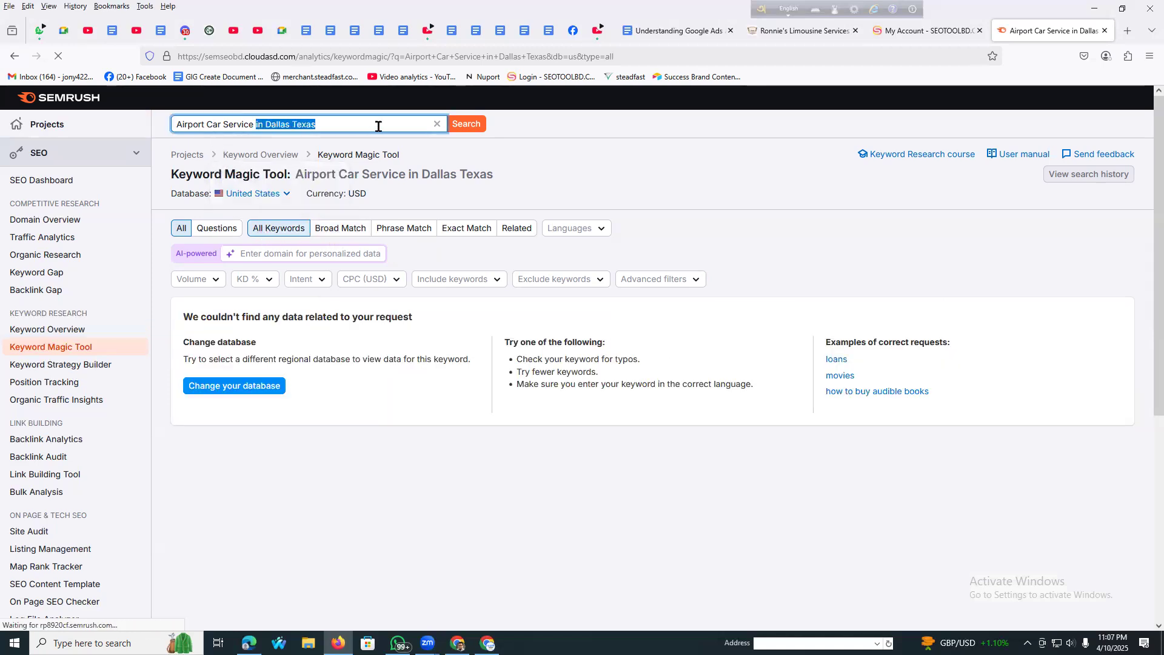
pyautogui.press('BackSpace')
pyautogui.click(465, 125)
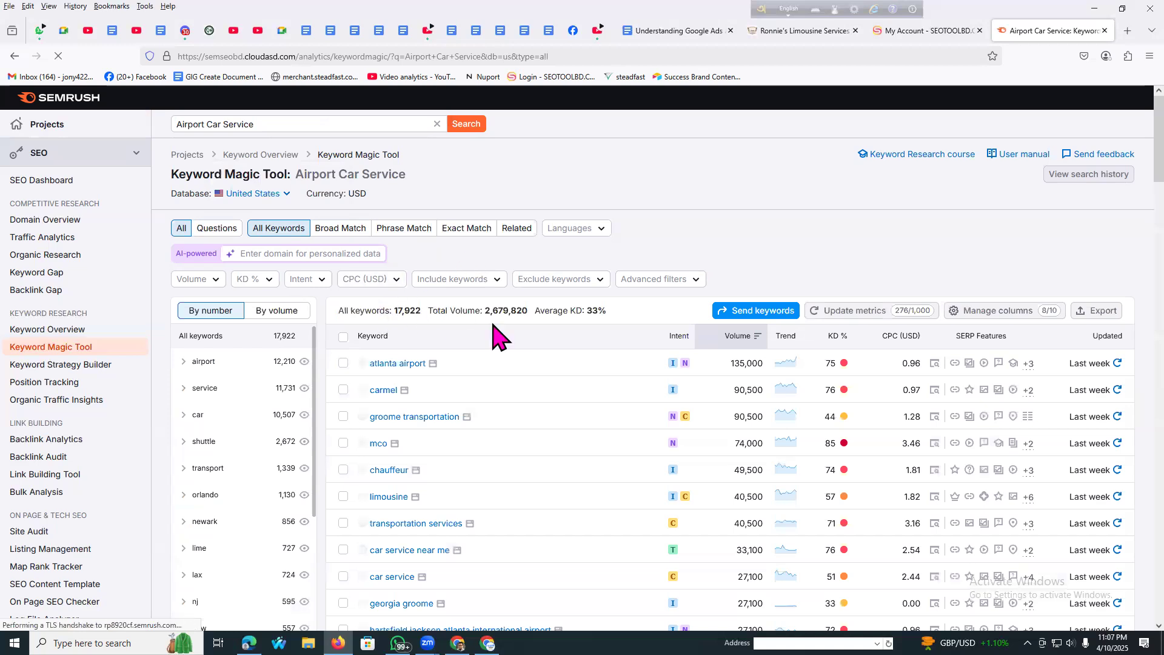
# Filter the keywords to Easy KD % and Transactional search intent.
pyautogui.moveTo(394, 311); pyautogui.dragTo(612, 314)
pyautogui.click(648, 199)
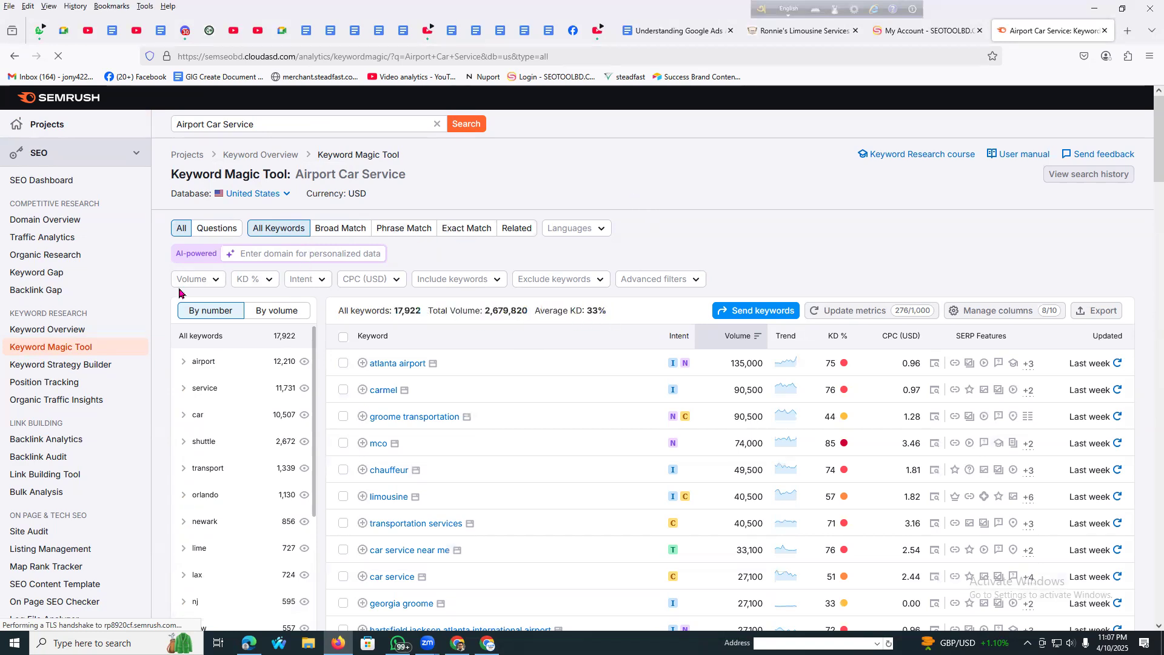
pyautogui.click(269, 280)
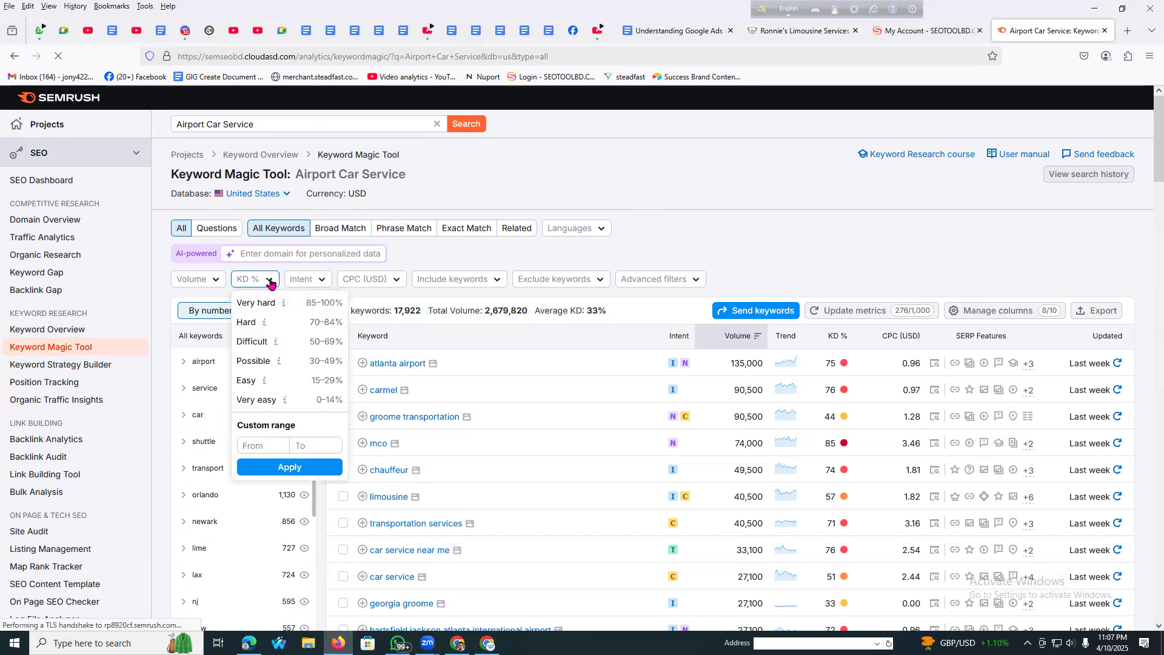
pyautogui.click(275, 388)
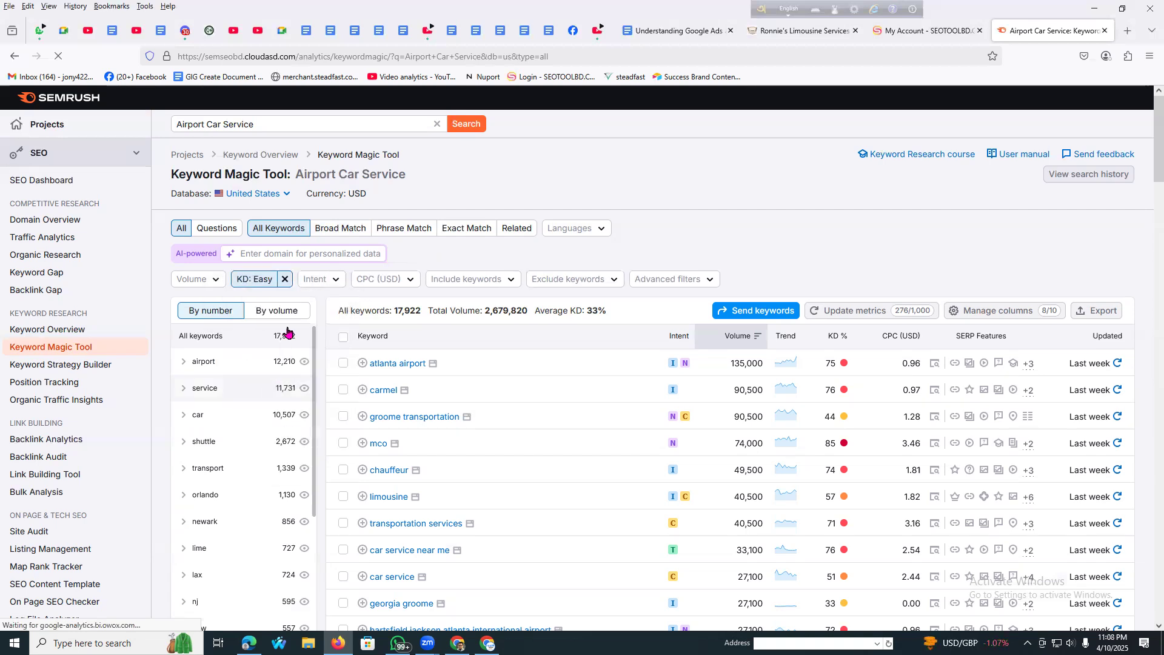
pyautogui.click(331, 281)
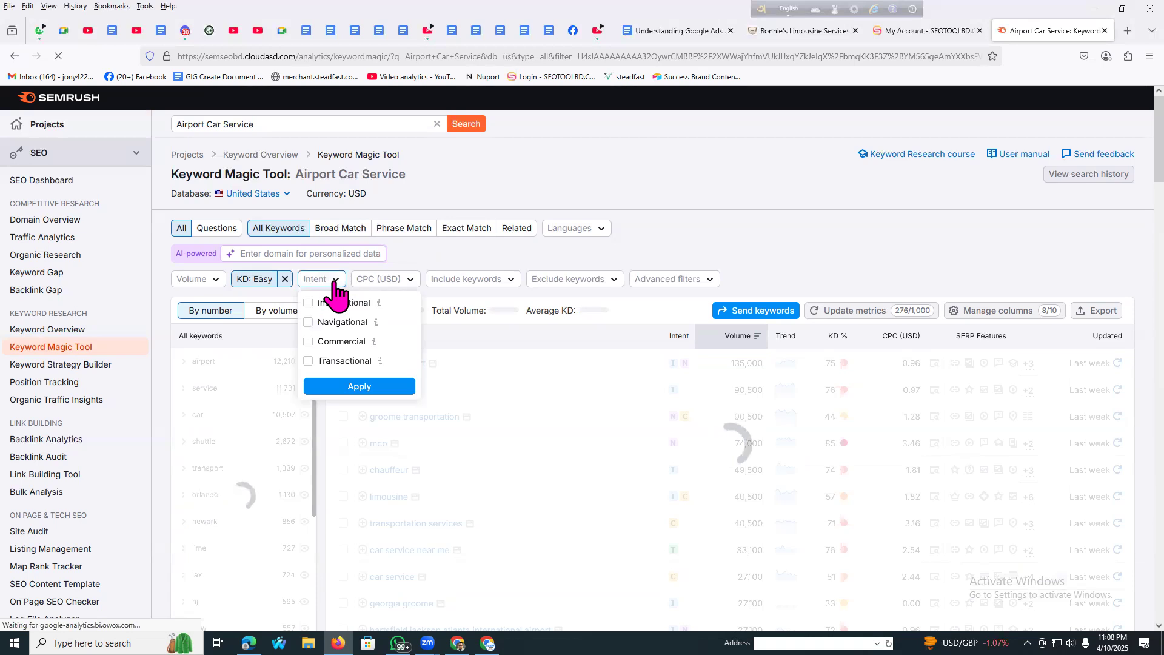
pyautogui.click(310, 363)
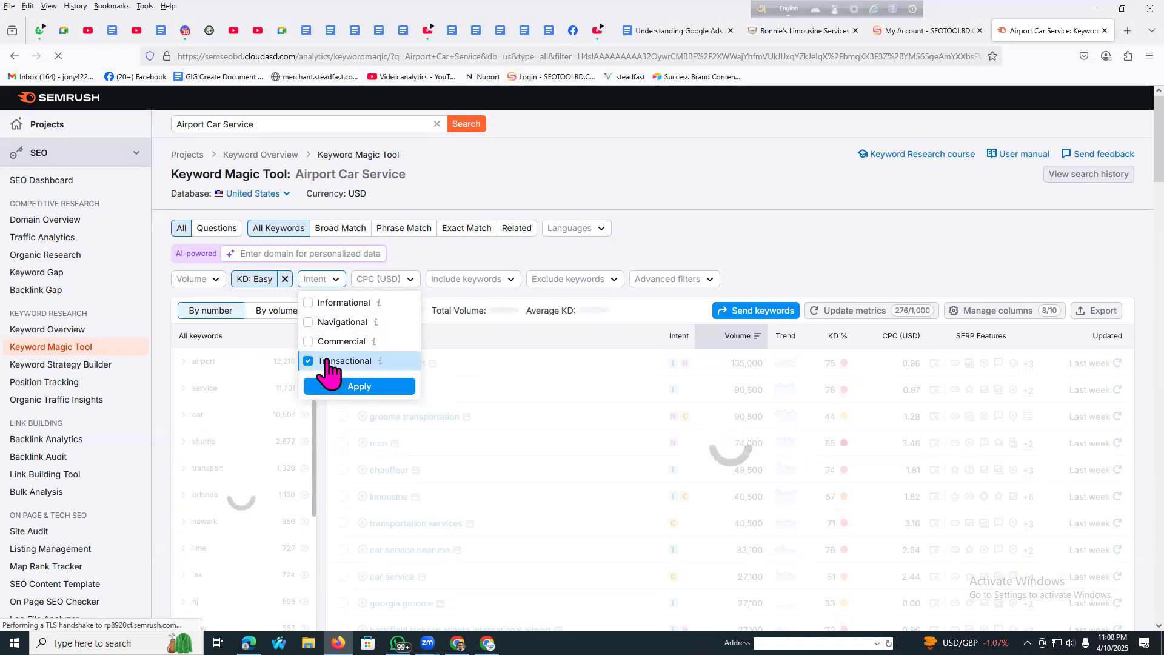
pyautogui.click(356, 388)
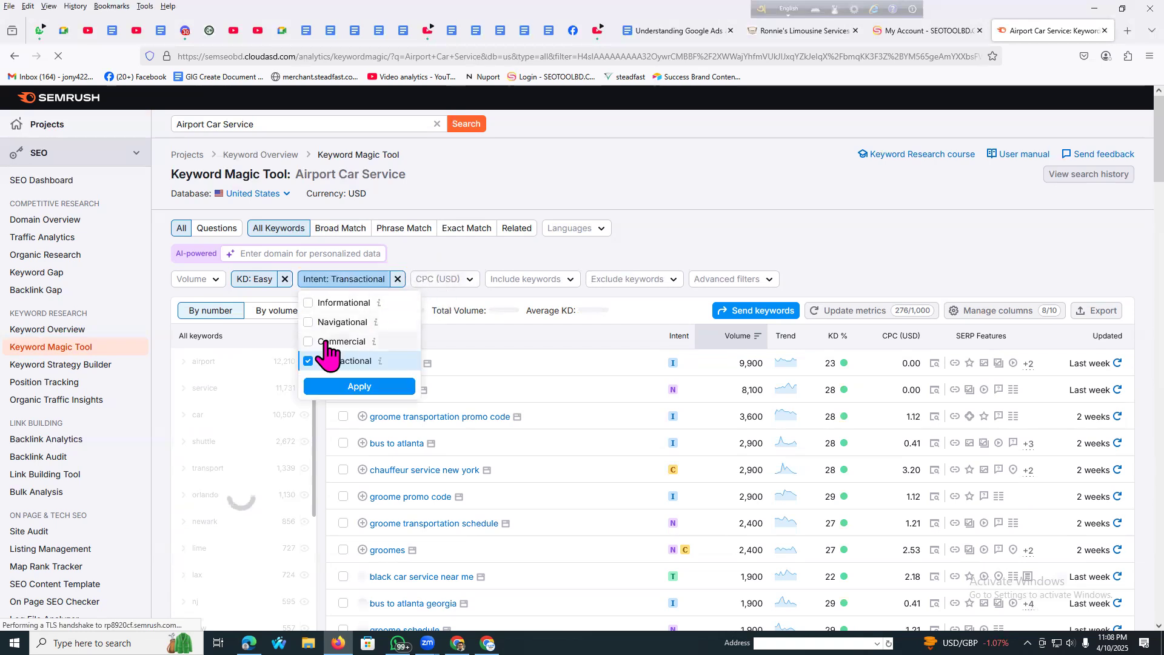
# Add a CPC custom range of $1 to $5, narrowing the list to 188 keywords.
pyautogui.click(358, 388)
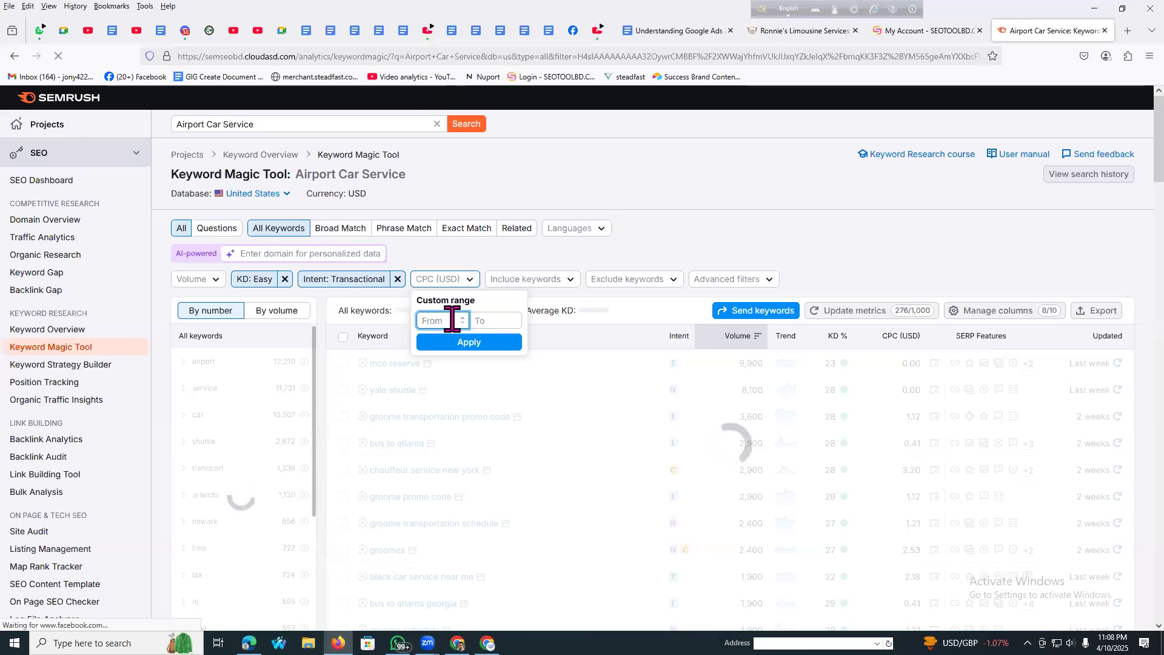
pyautogui.click(470, 282)
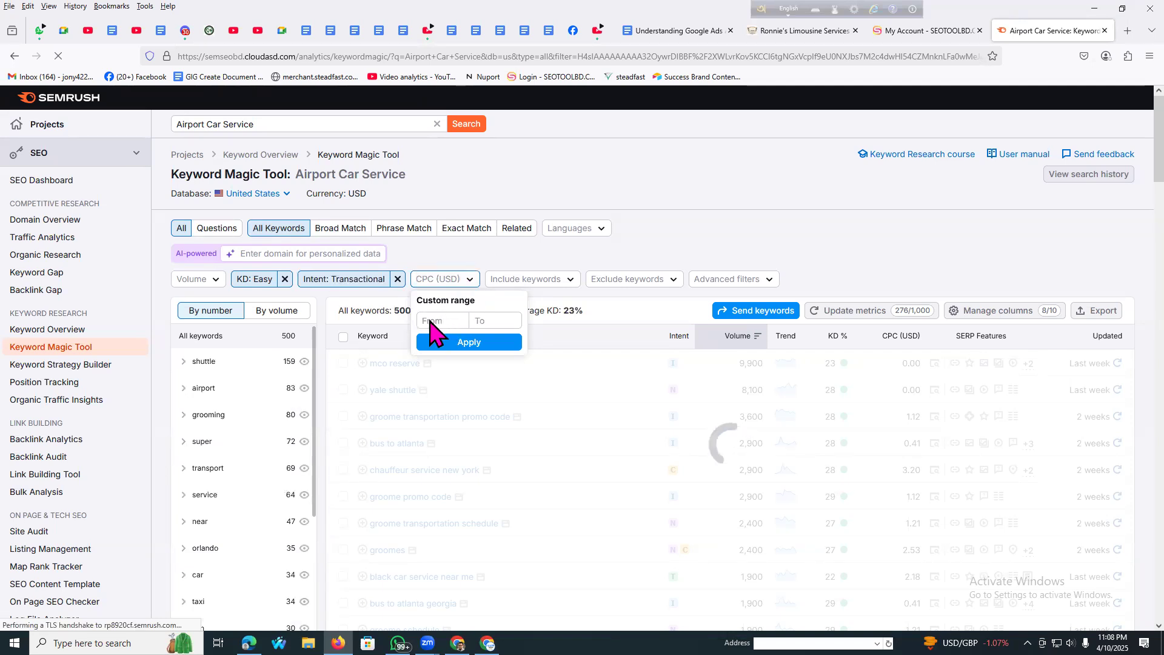
pyautogui.click(427, 321)
pyautogui.write('1')
pyautogui.press('BackSpace')
pyautogui.click(483, 319)
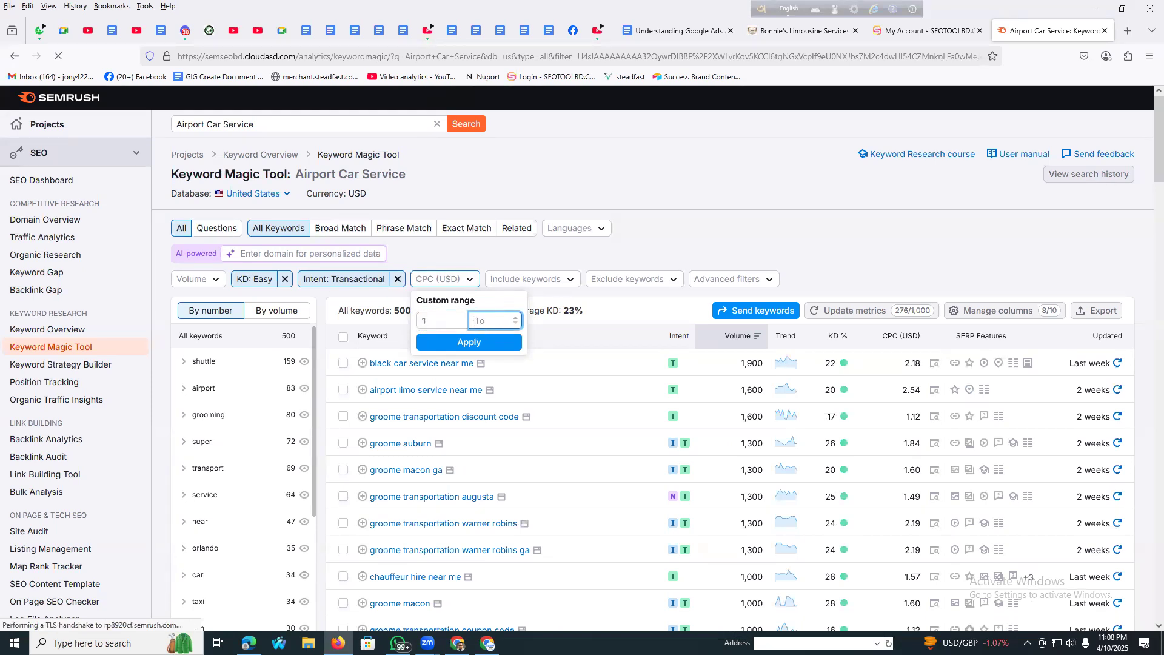
pyautogui.click(482, 342)
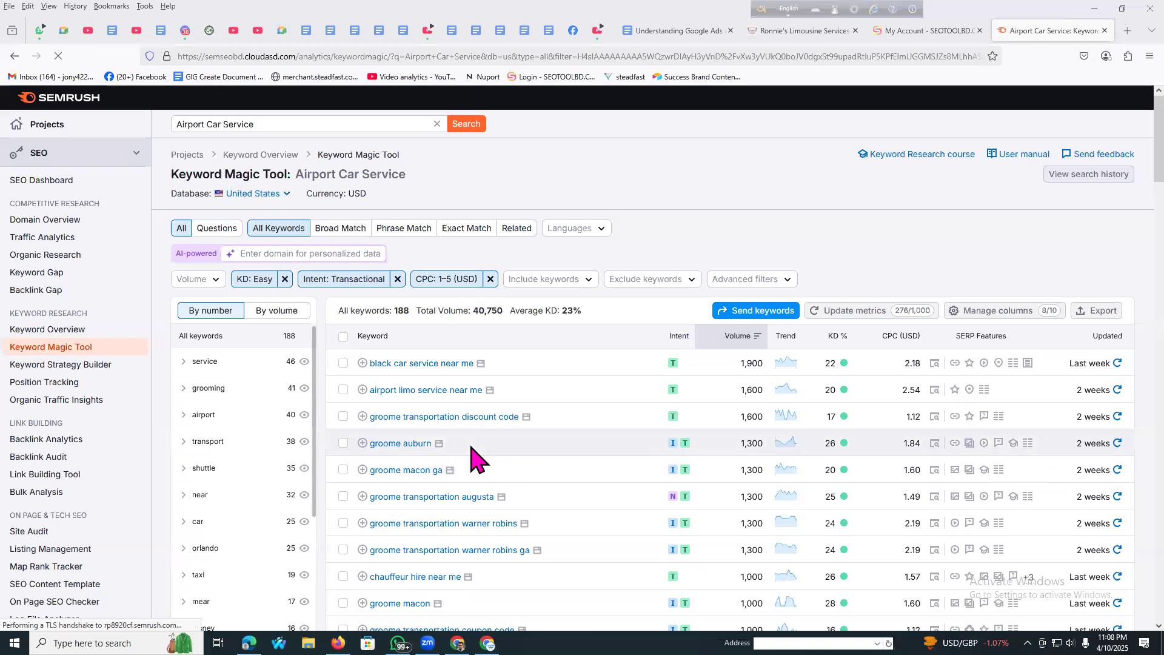
pyautogui.scroll(-1, 468, 496)
# Switch the filtered results to Phrase Match, leaving 4 car service near airport keywords.
pyautogui.scroll(-4, 468, 496)
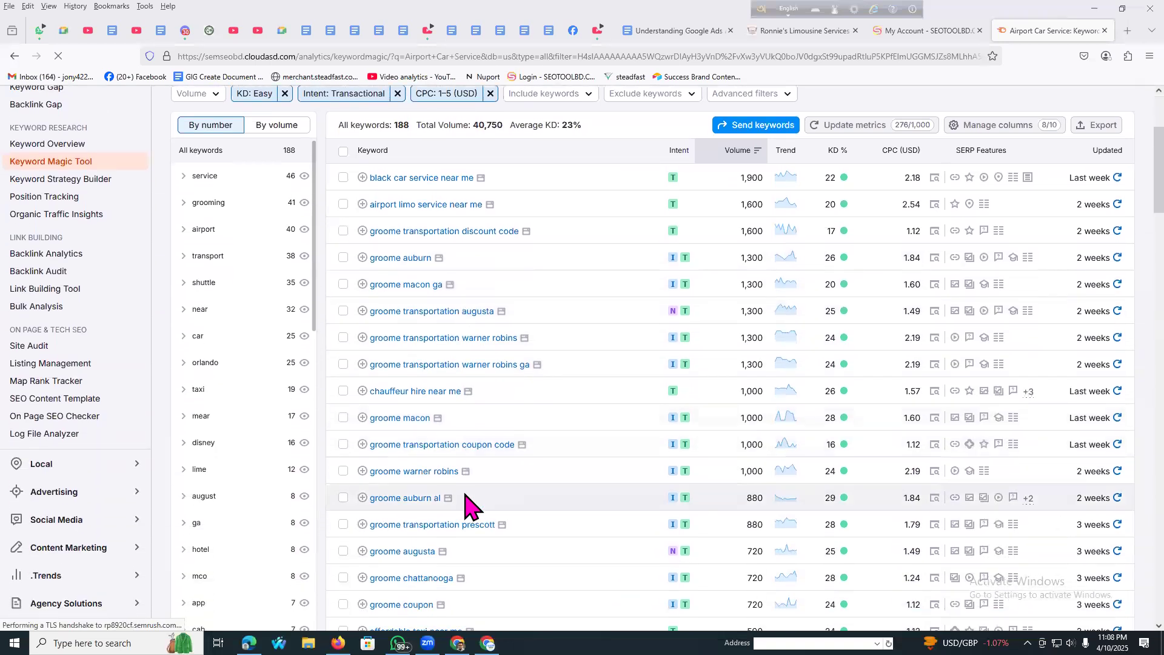
pyautogui.scroll(5, 462, 503)
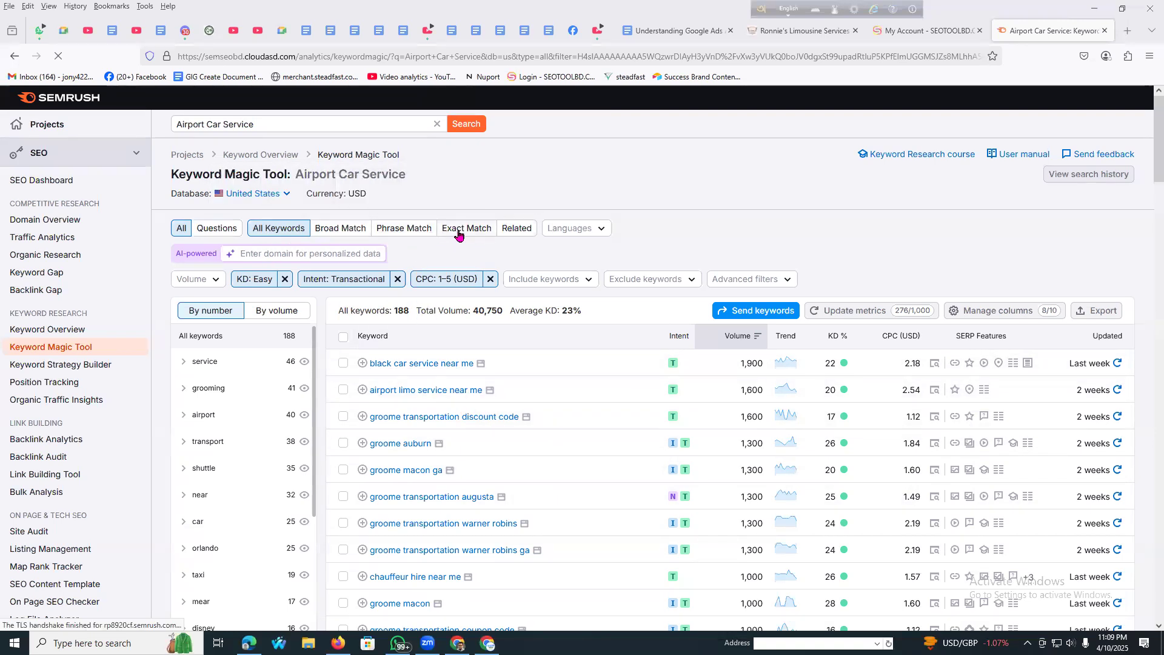
pyautogui.click(384, 238)
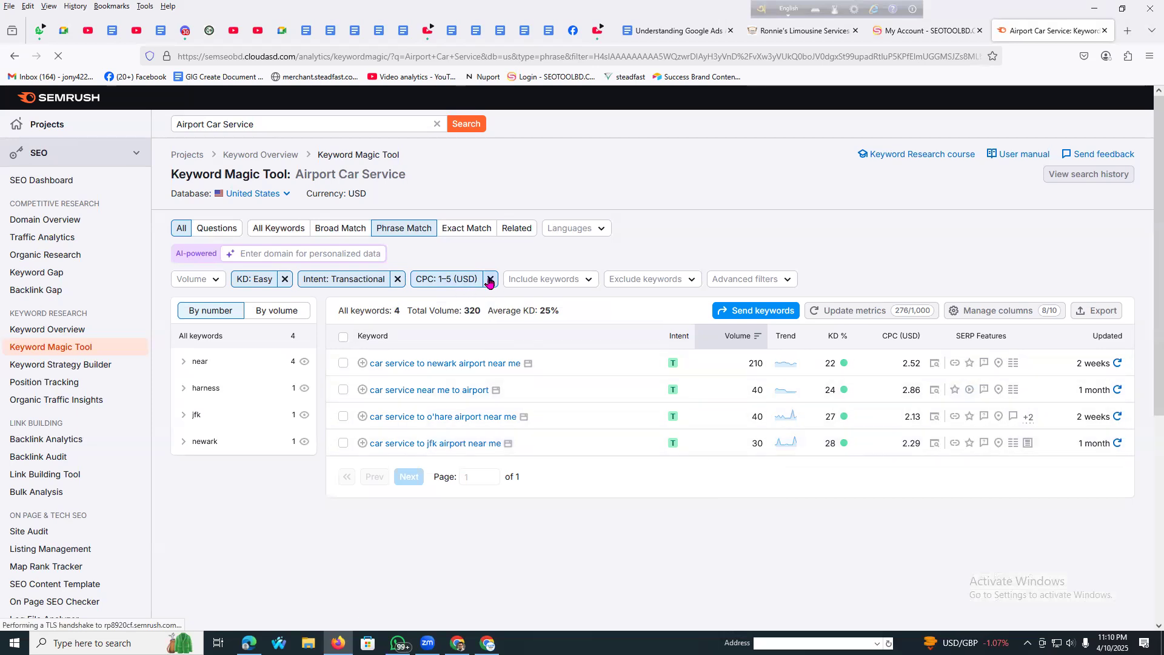
# Drop the CPC filter, check Exact Match (no data), then return to All Keywords.
pyautogui.click(489, 279)
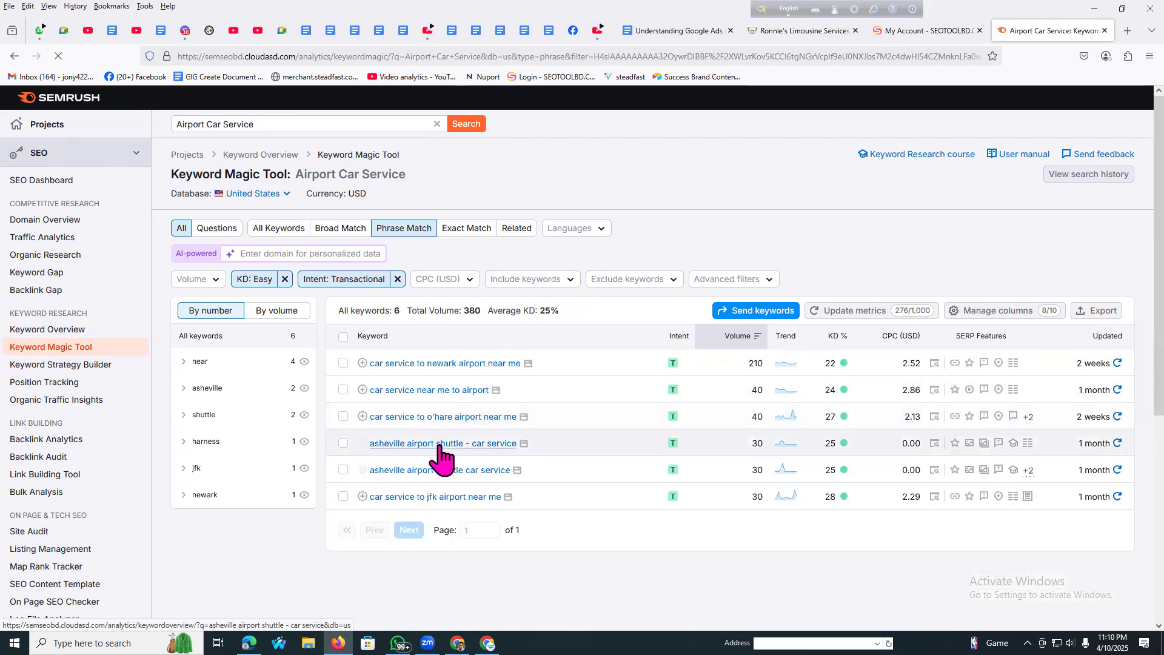
pyautogui.scroll(-3, 428, 416)
pyautogui.scroll(3, 428, 413)
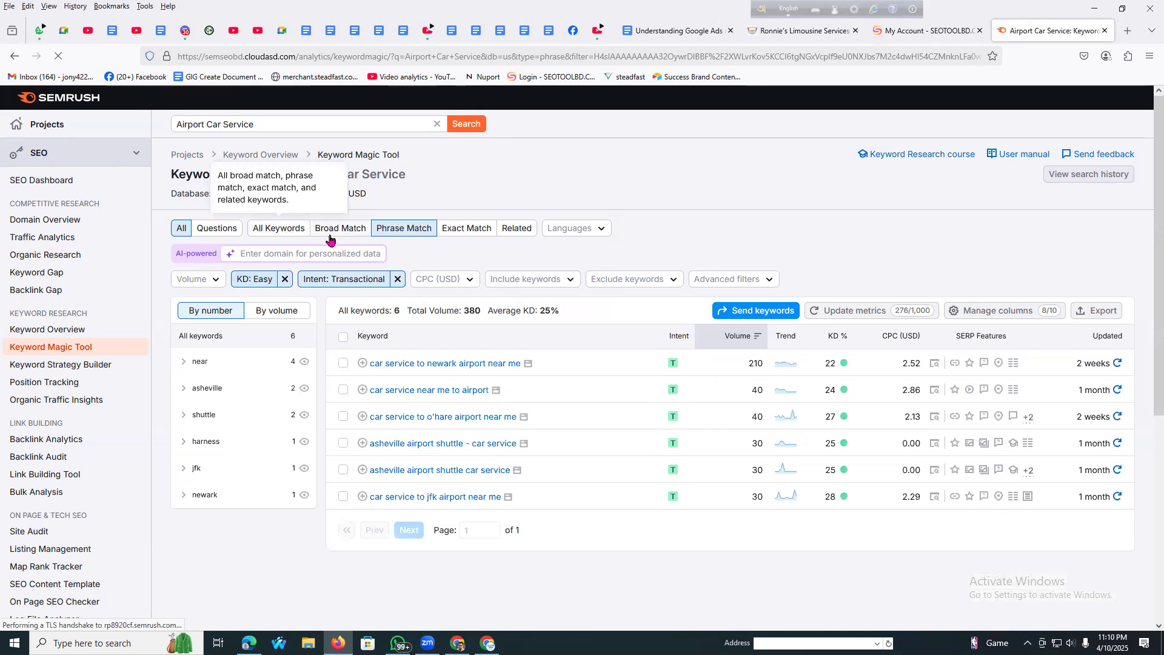
pyautogui.click(467, 233)
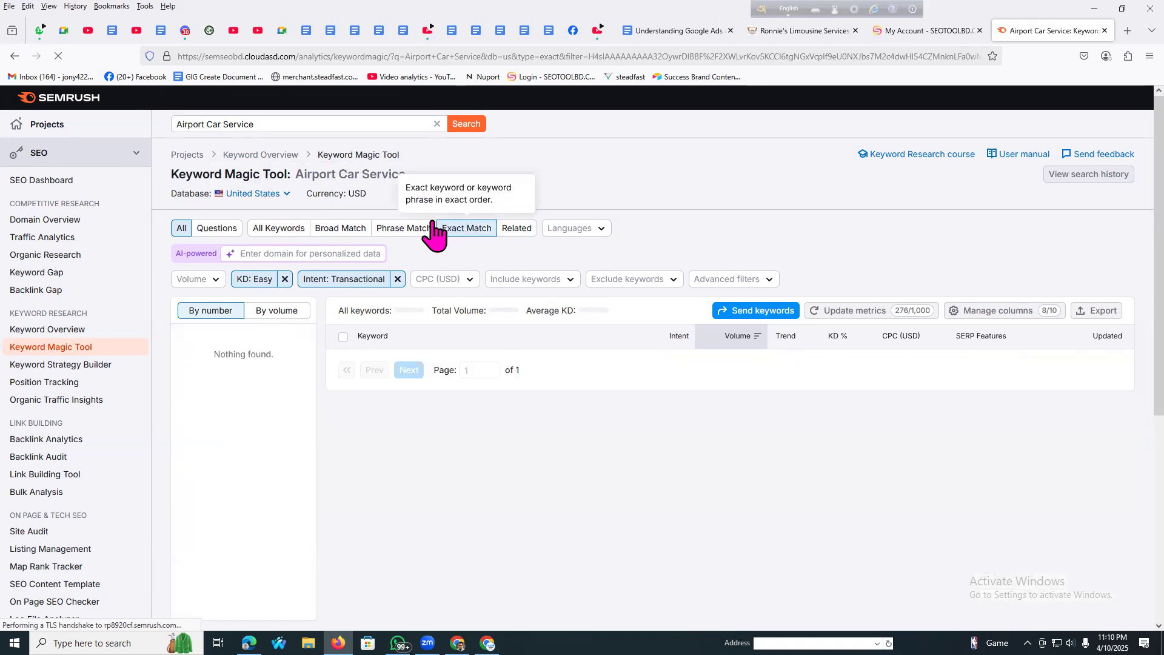
pyautogui.click(277, 230)
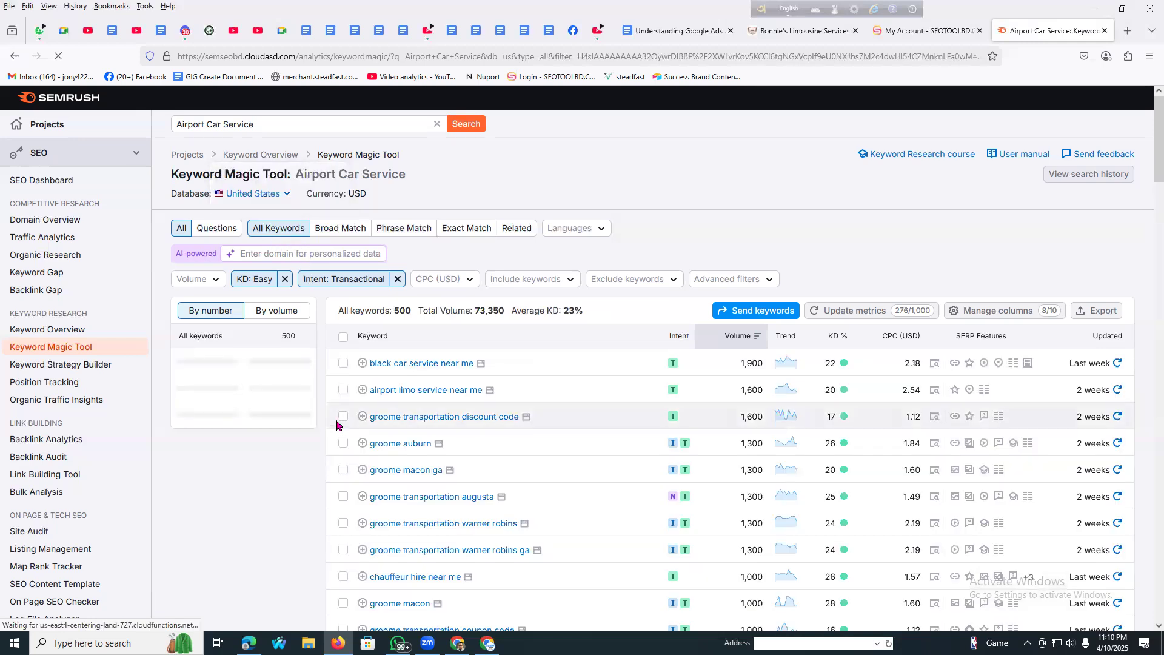
# Tick black car service near me, airport limo service near me and chauffeur hire near me.
pyautogui.click(344, 364)
pyautogui.click(342, 394)
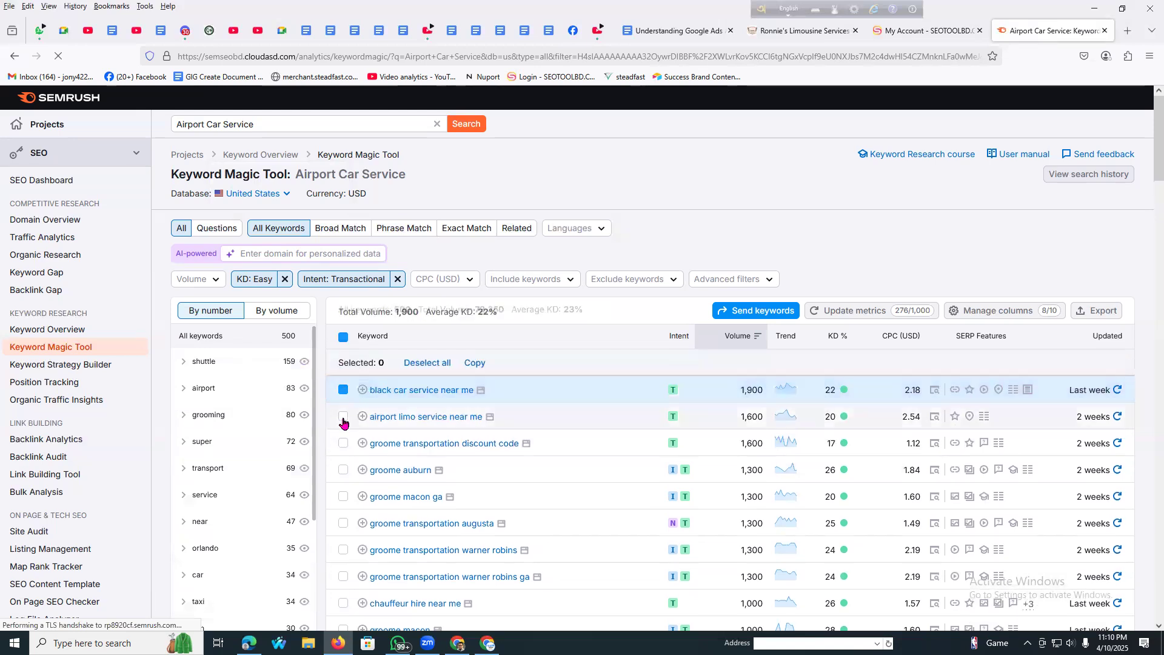
pyautogui.click(341, 393)
pyautogui.click(343, 390)
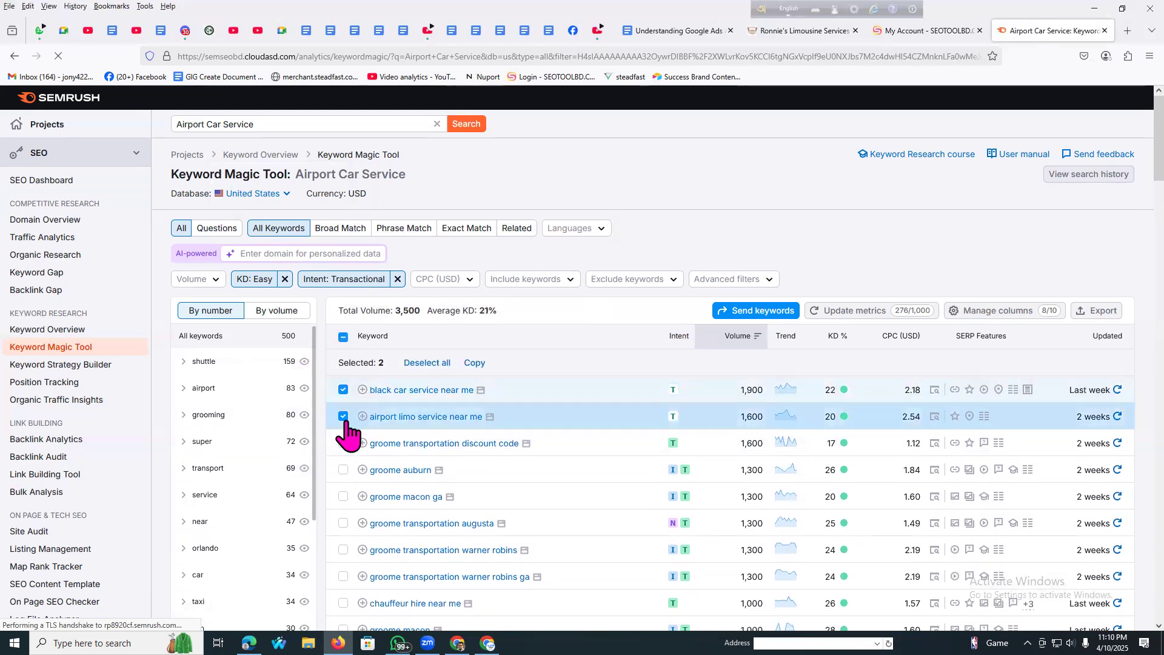
pyautogui.scroll(-3, 382, 470)
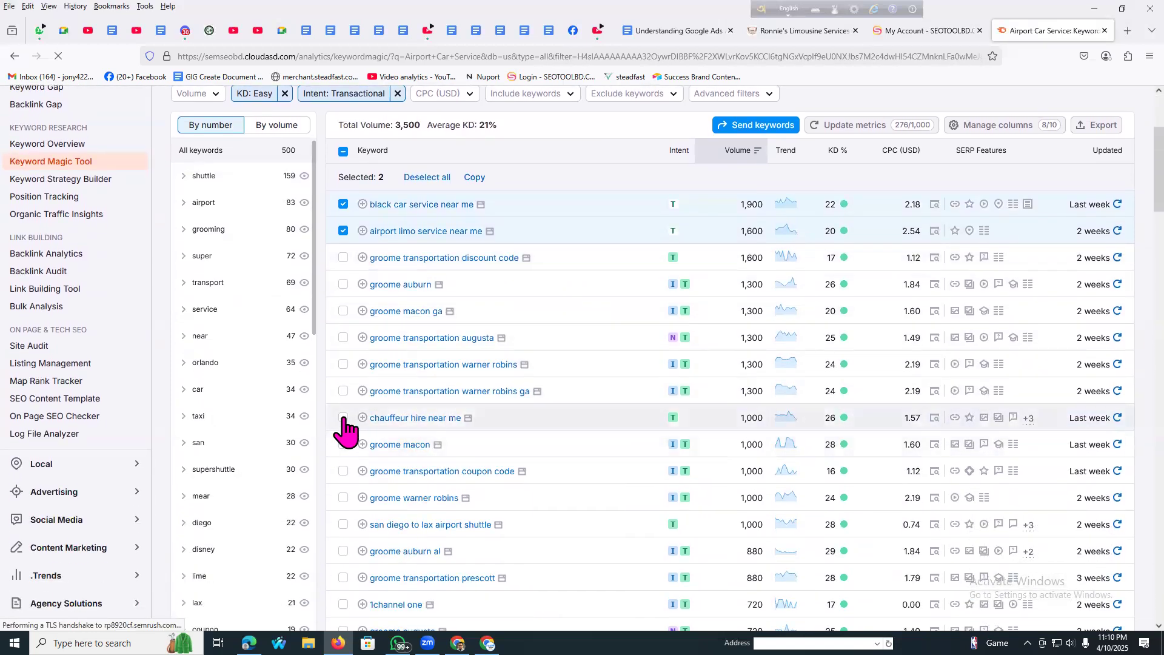
pyautogui.click(344, 418)
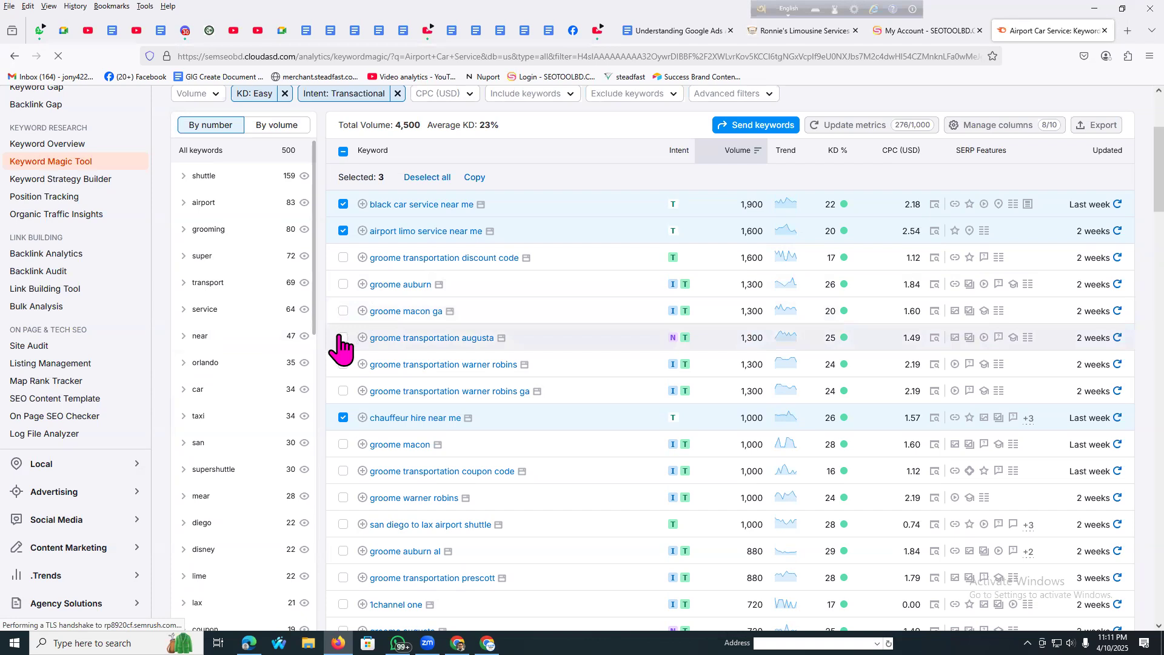
pyautogui.scroll(2, 341, 343)
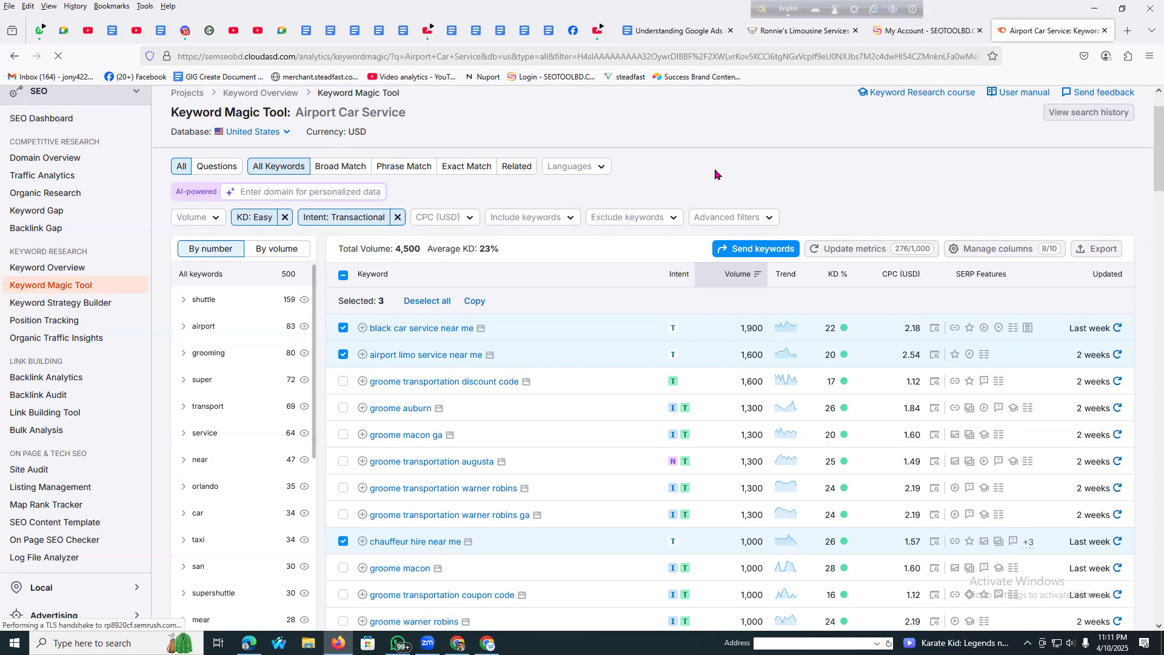
pyautogui.scroll(-3, 499, 320)
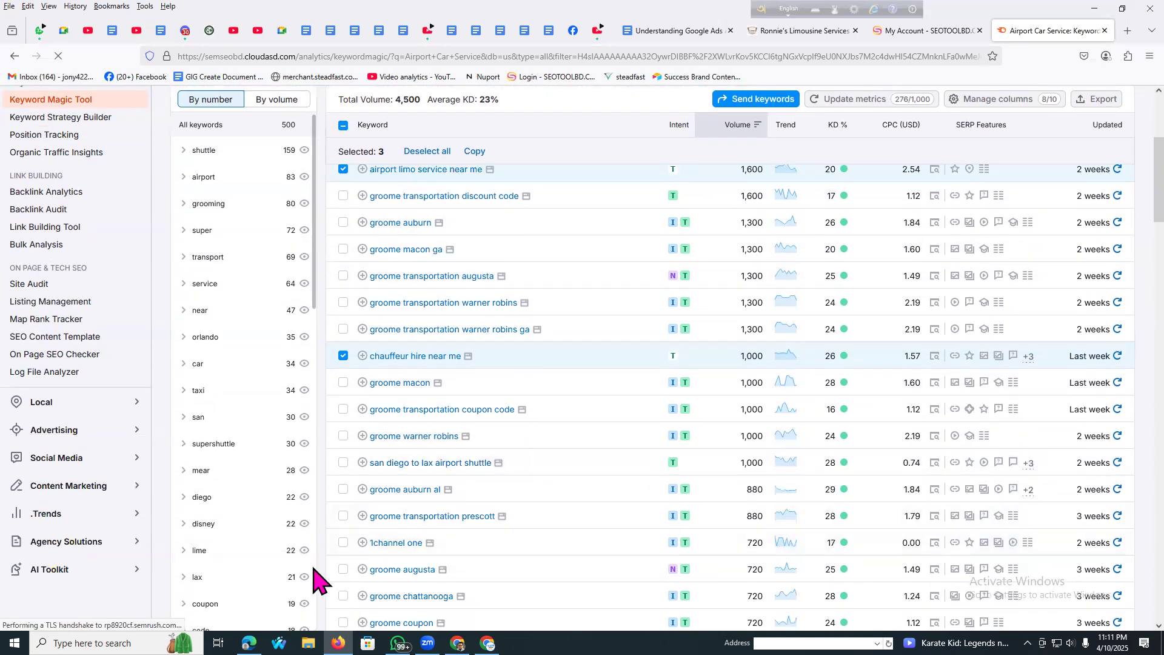
pyautogui.scroll(-3, 416, 455)
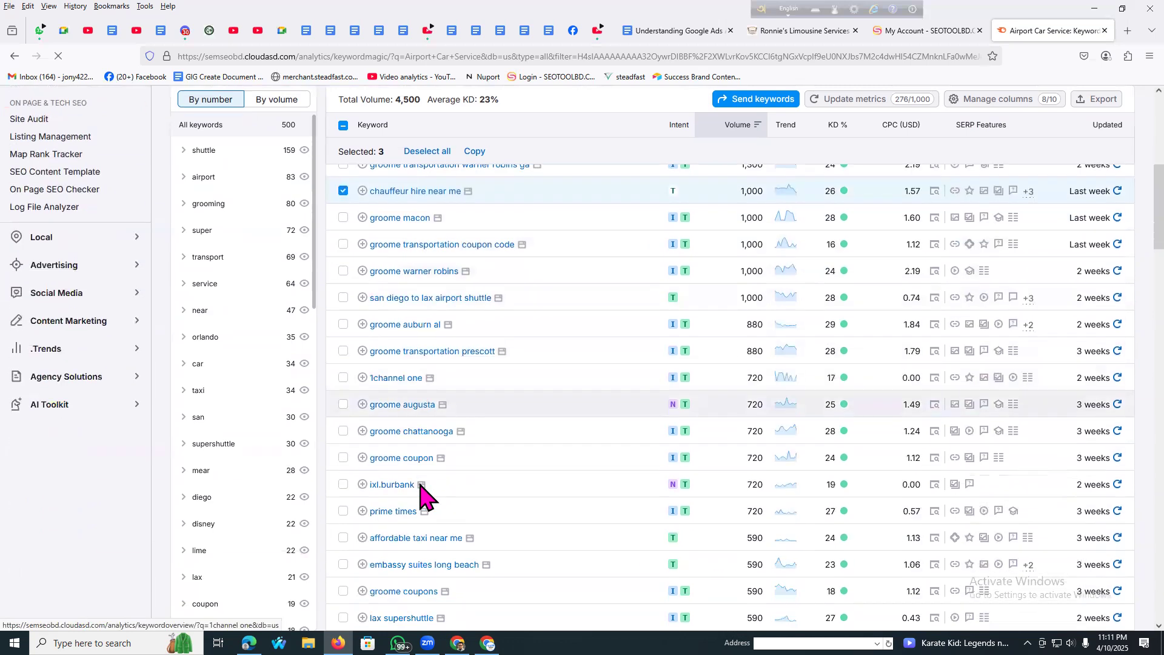
pyautogui.scroll(-2, 405, 500)
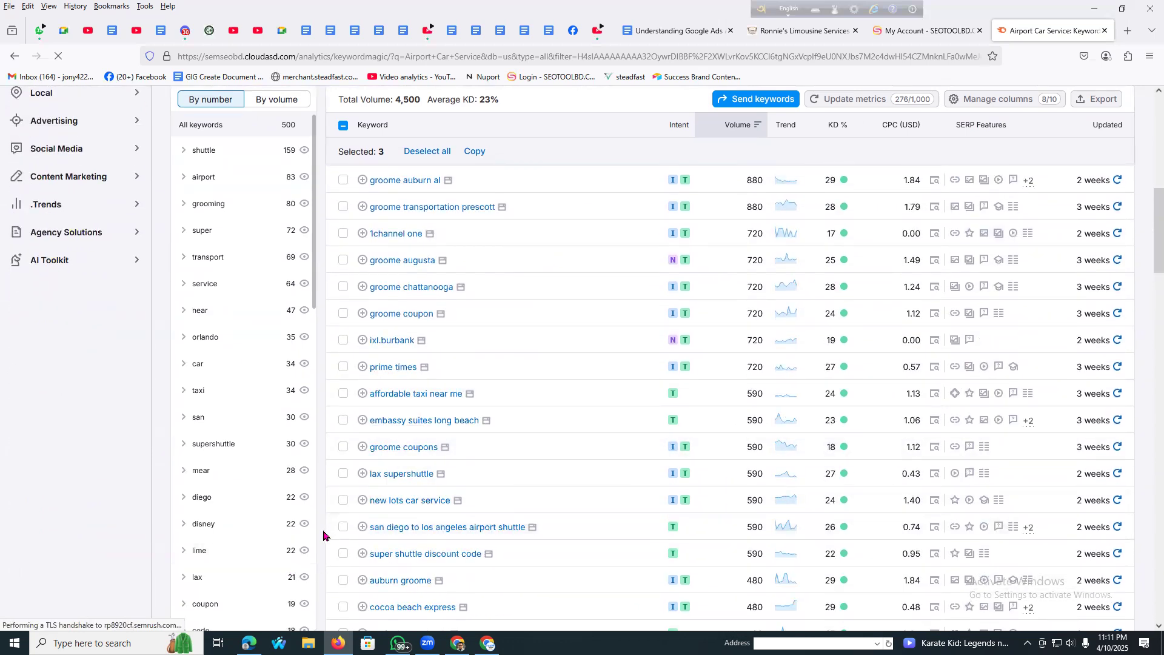
pyautogui.scroll(-1, 324, 537)
pyautogui.scroll(-6, 327, 544)
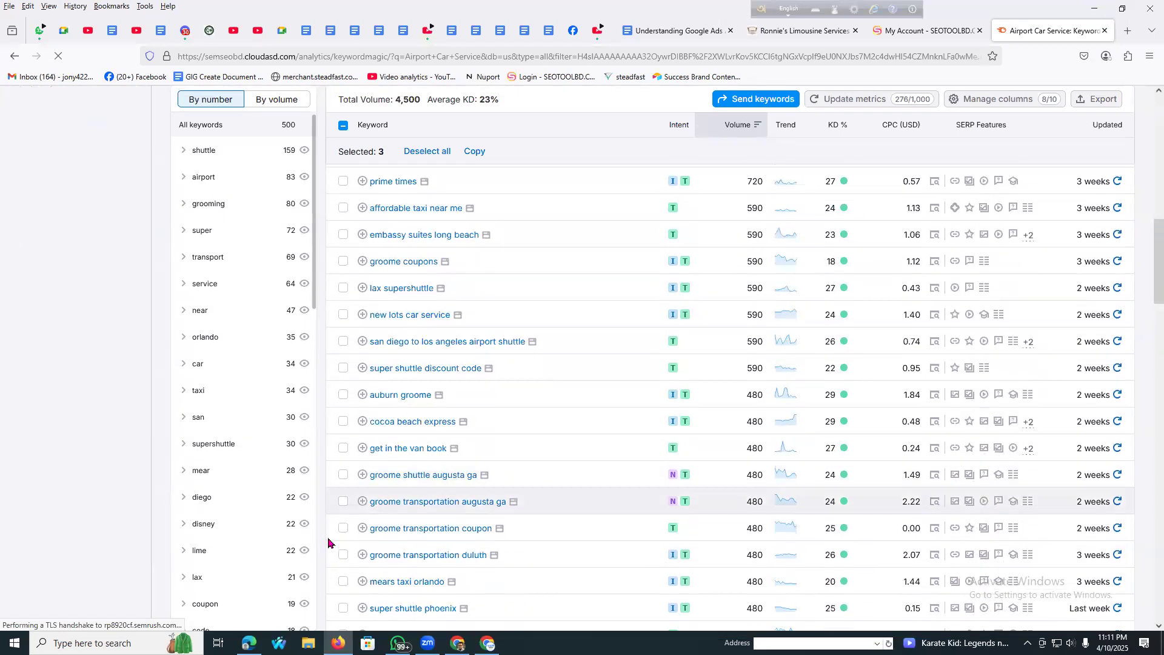
pyautogui.scroll(-2, 333, 545)
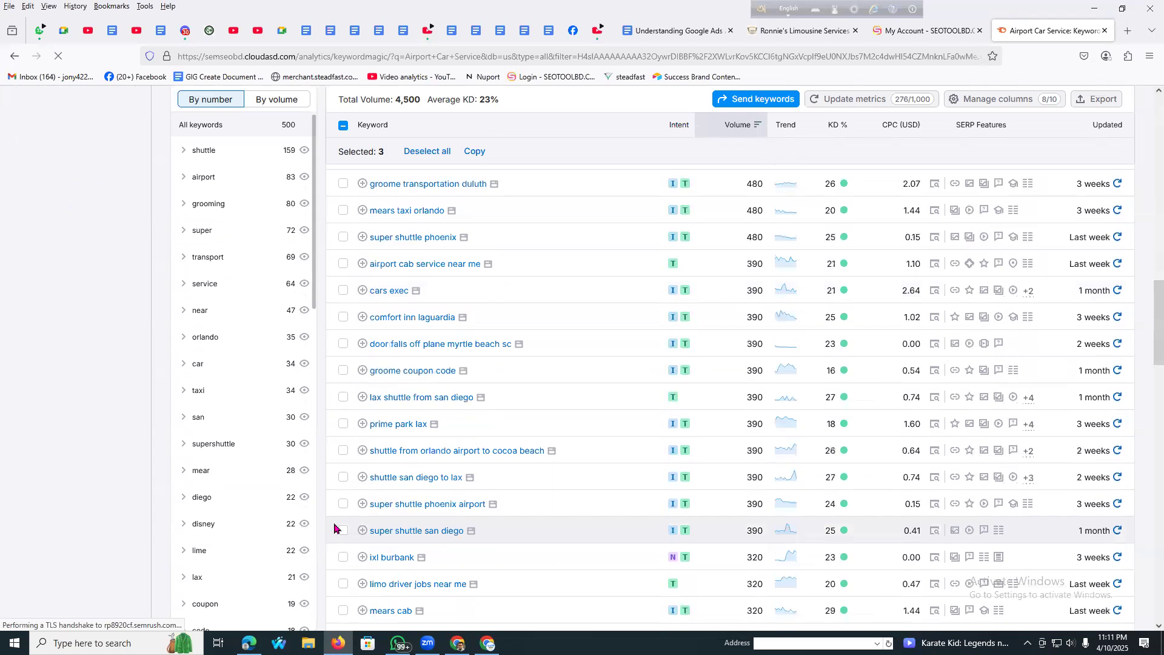
pyautogui.scroll(-2, 334, 527)
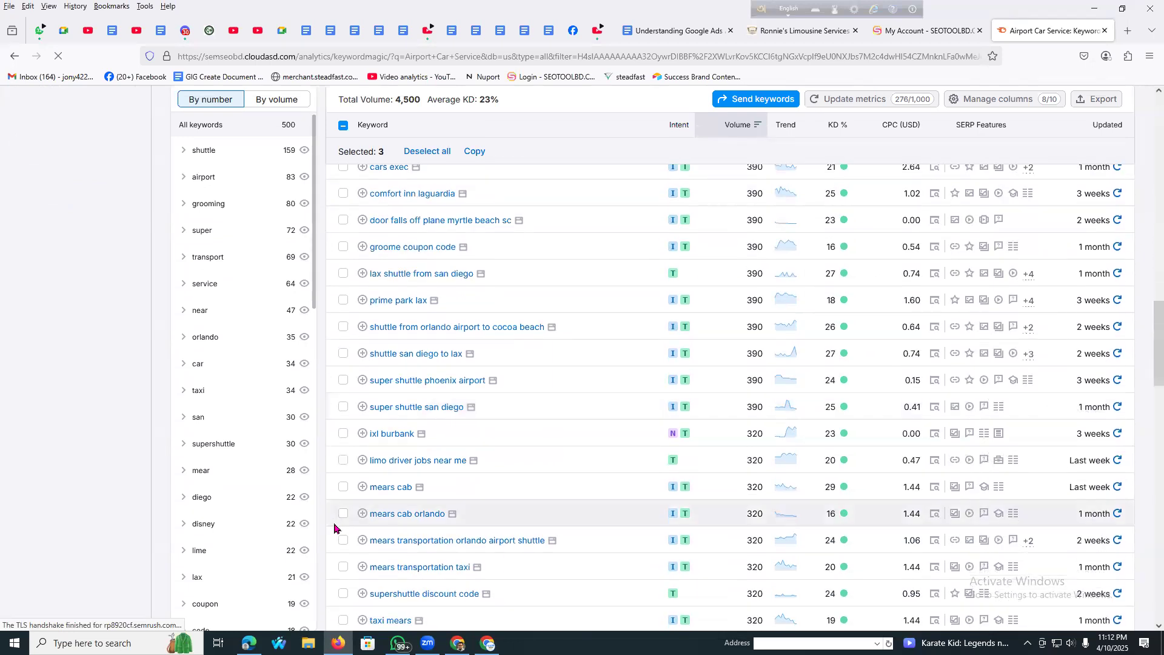
pyautogui.scroll(-2, 334, 528)
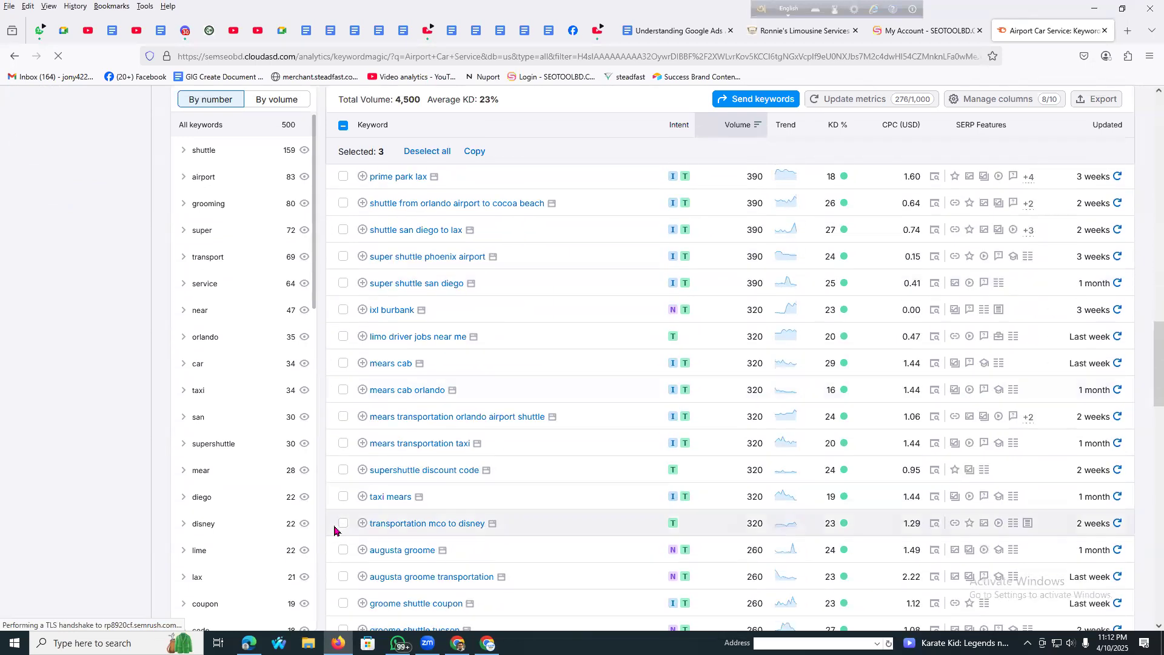
pyautogui.scroll(-1, 335, 531)
pyautogui.scroll(-5, 335, 531)
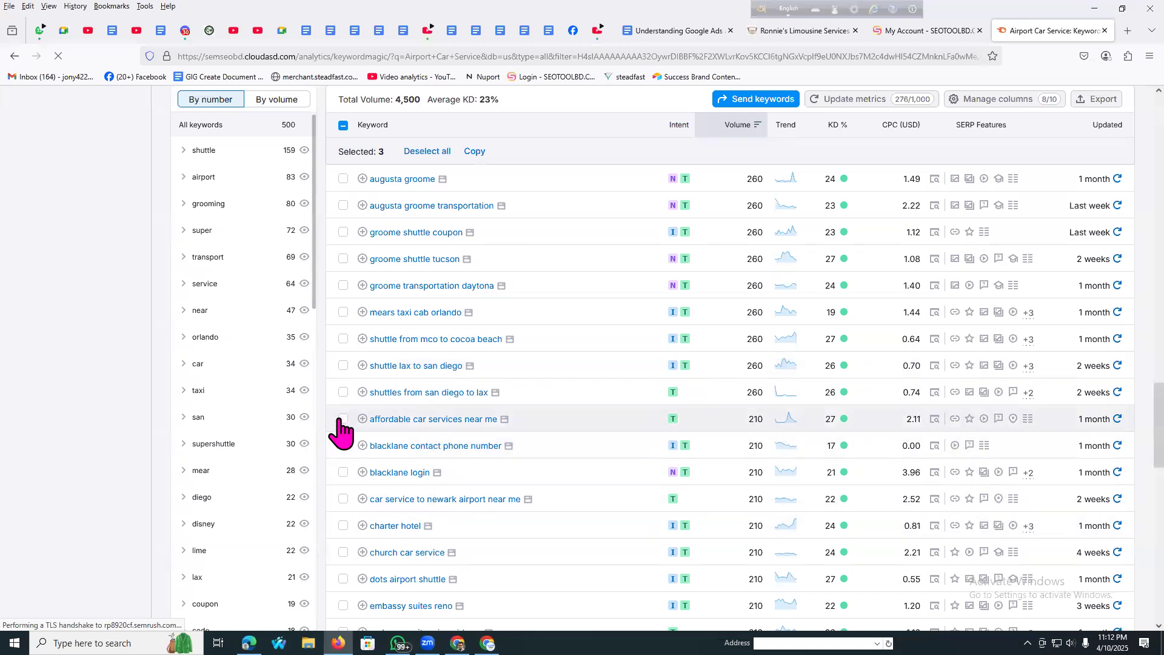
pyautogui.scroll(-4, 343, 470)
pyautogui.scroll(-8, 347, 477)
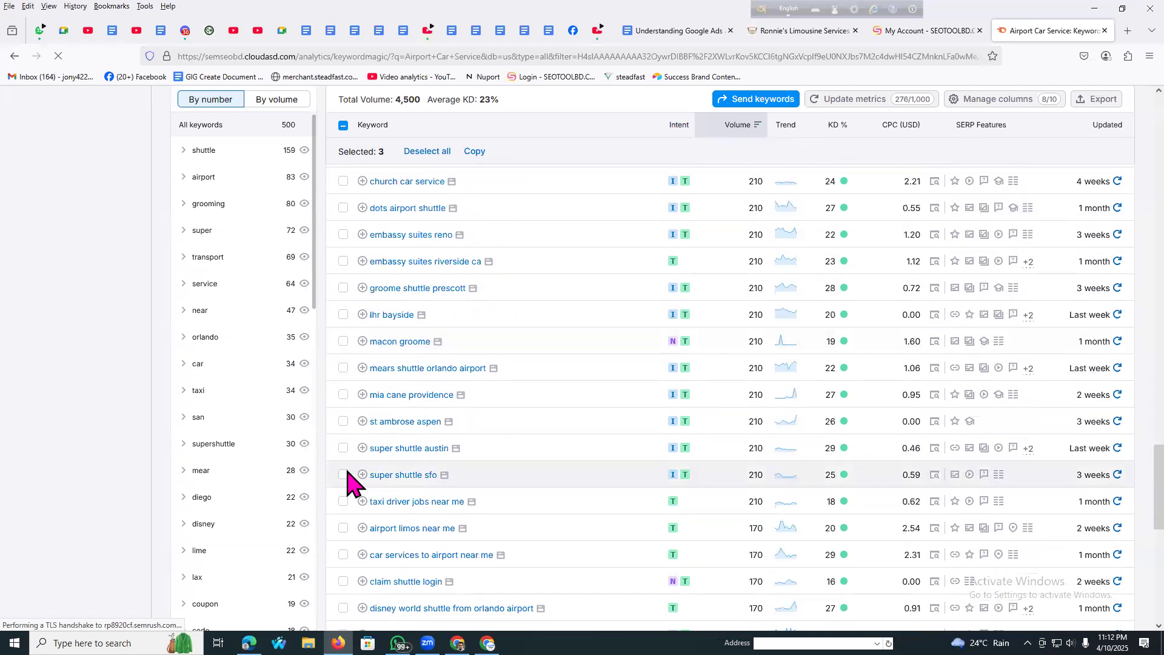
pyautogui.scroll(10, 352, 476)
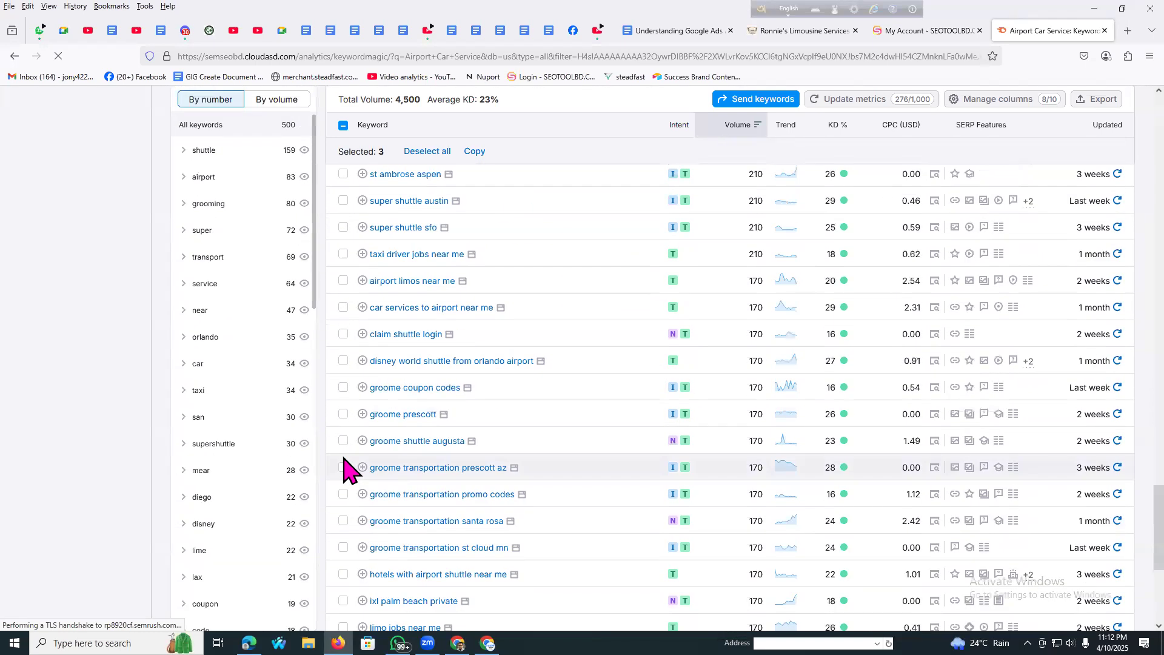
pyautogui.scroll(10, 442, 340)
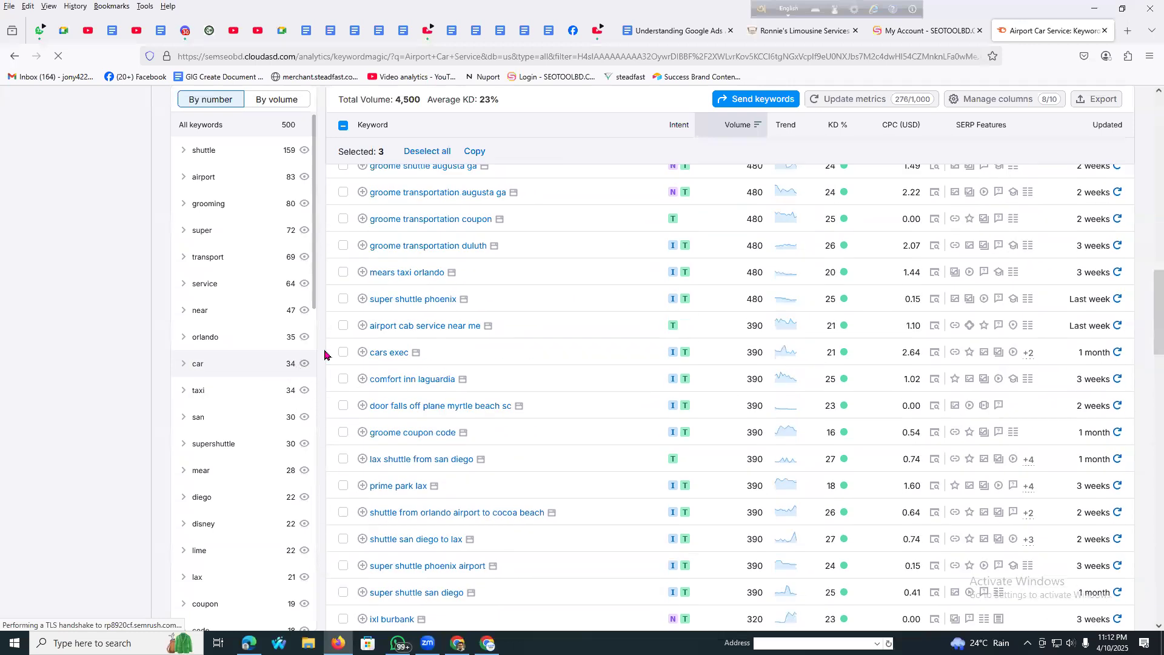
pyautogui.scroll(4, 333, 249)
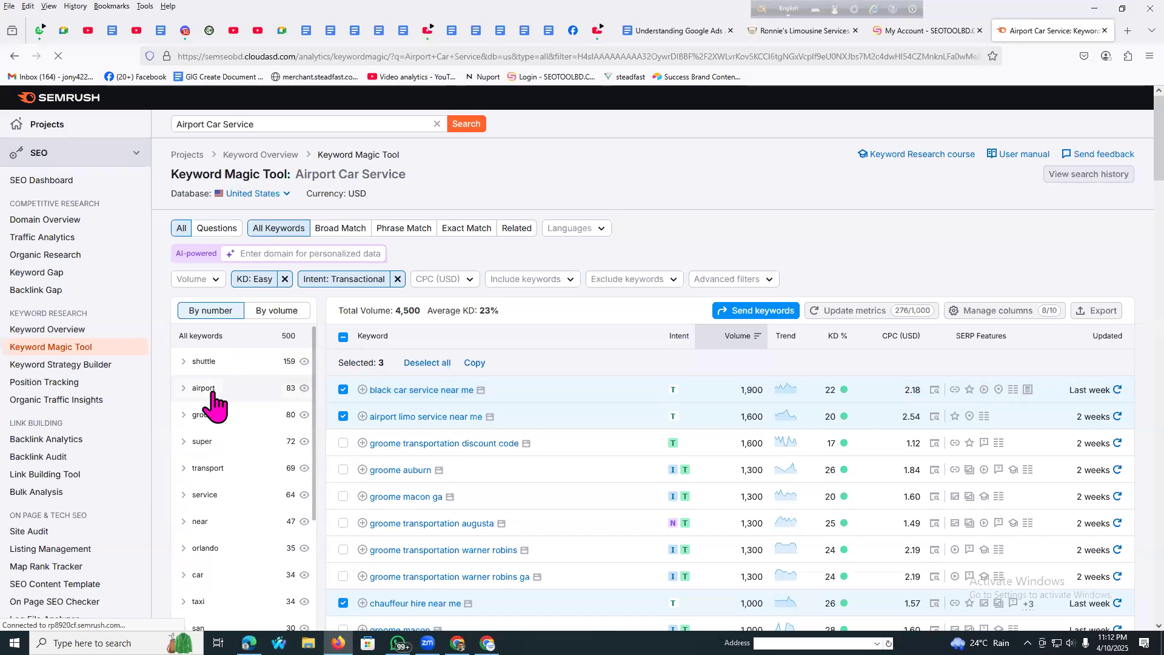
# Exclude the 'airport' group from the results, dropping the list to 417 keywords.
pyautogui.click(183, 389)
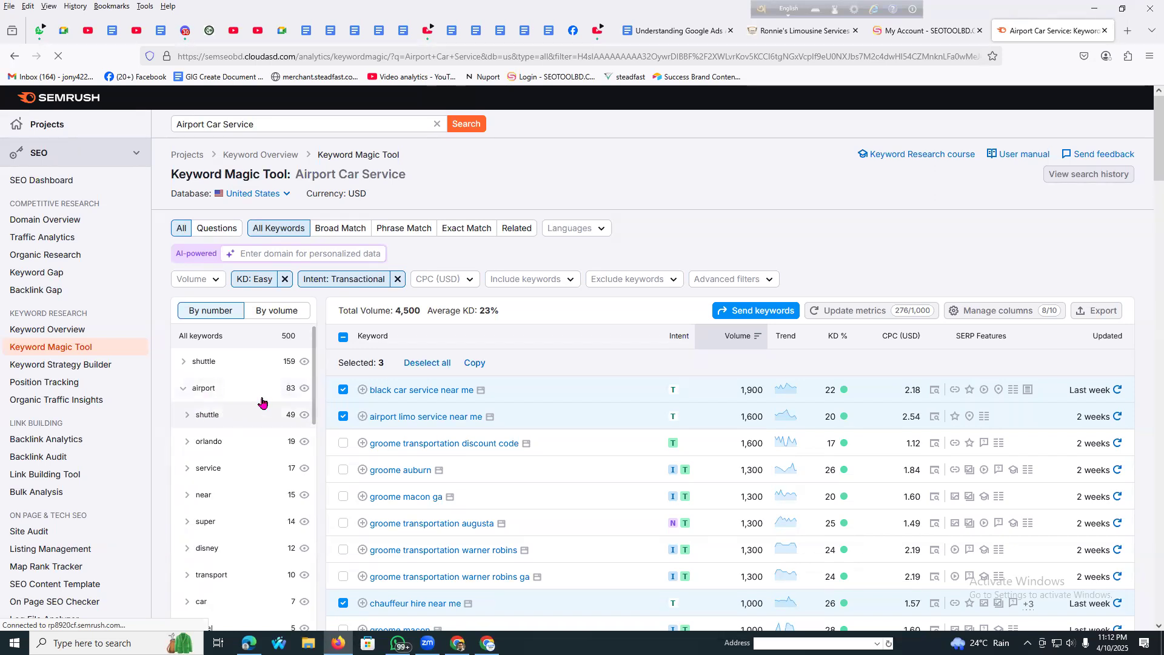
pyautogui.click(304, 390)
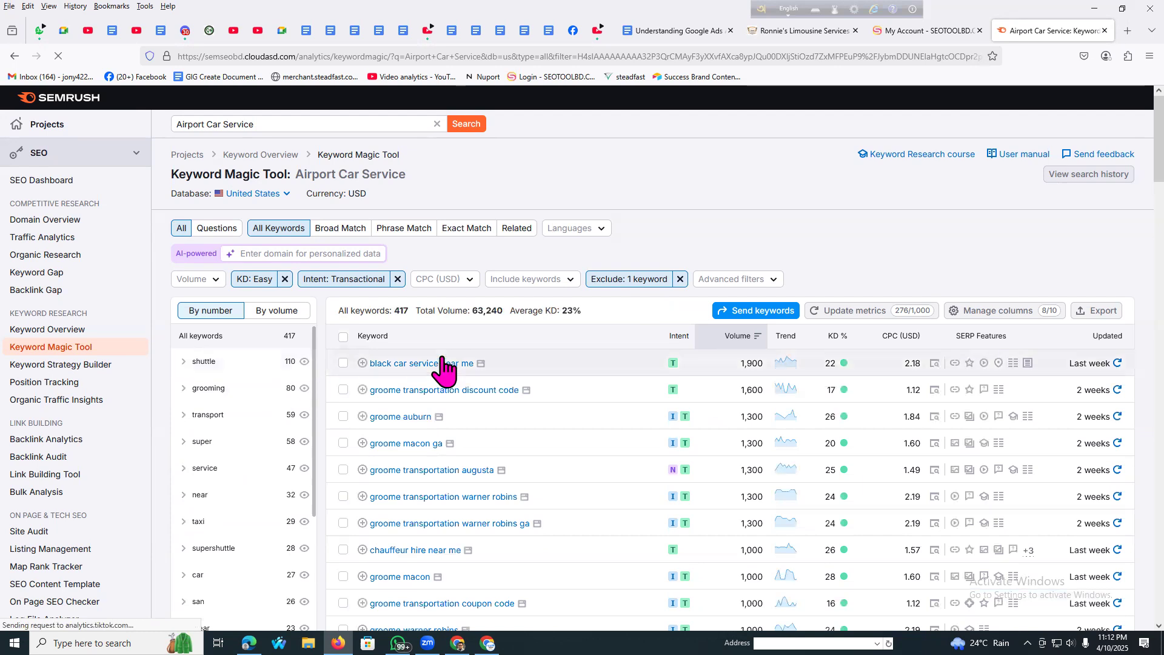
pyautogui.scroll(-1, 437, 379)
pyautogui.scroll(-20, 434, 380)
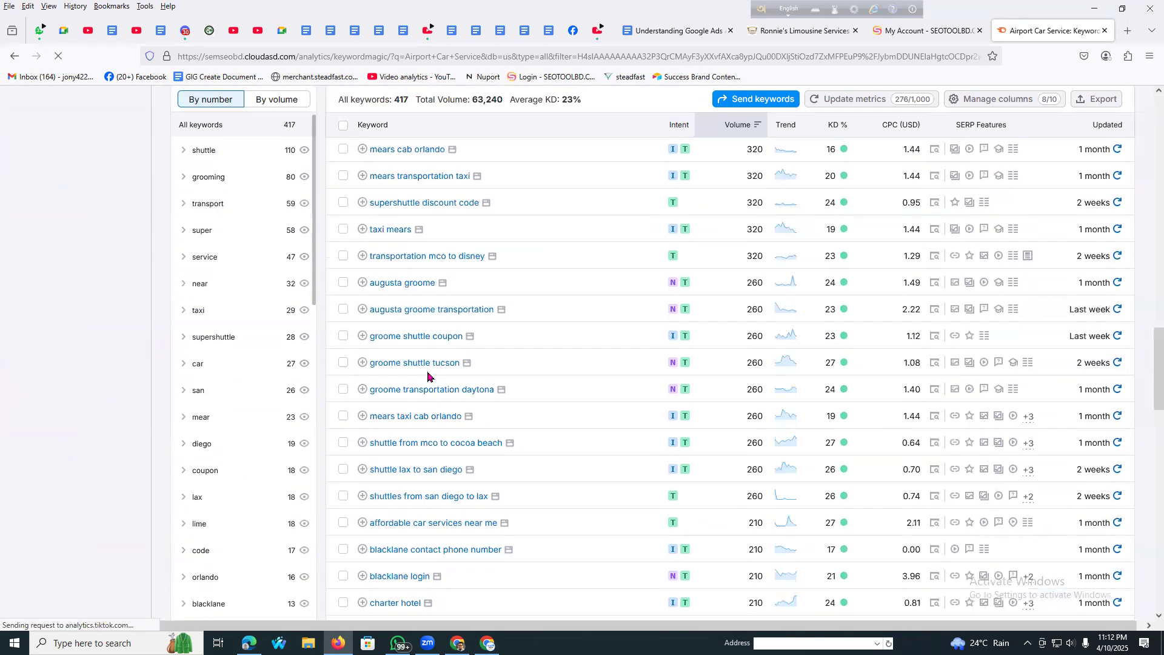
pyautogui.scroll(-10, 428, 384)
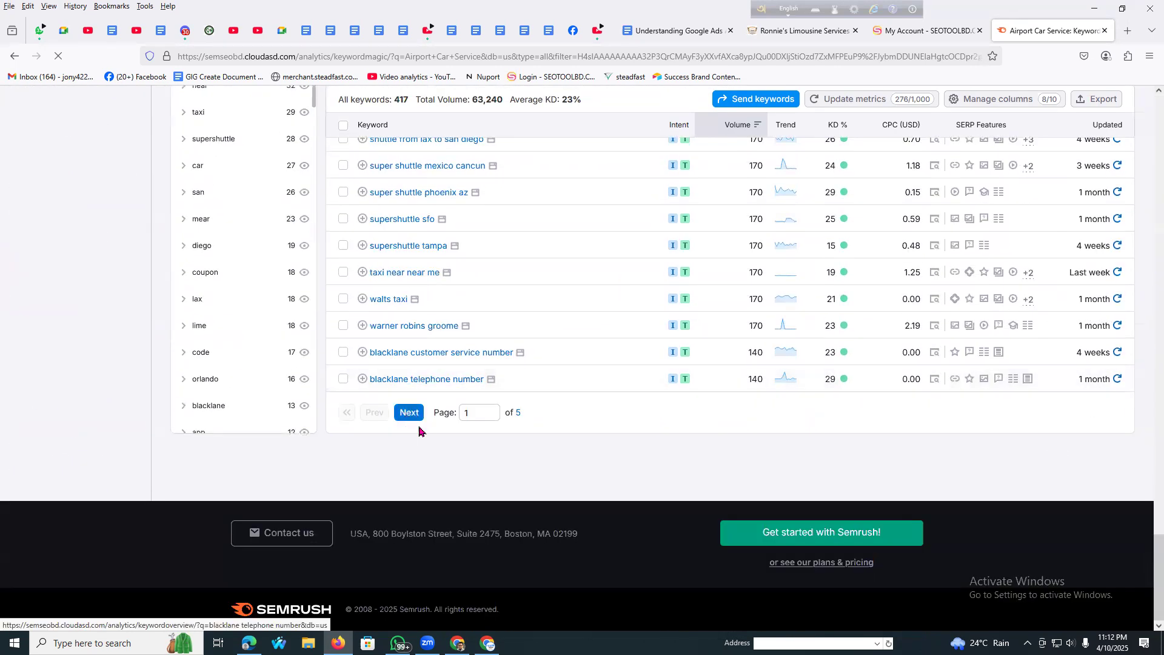
pyautogui.scroll(10, 341, 370)
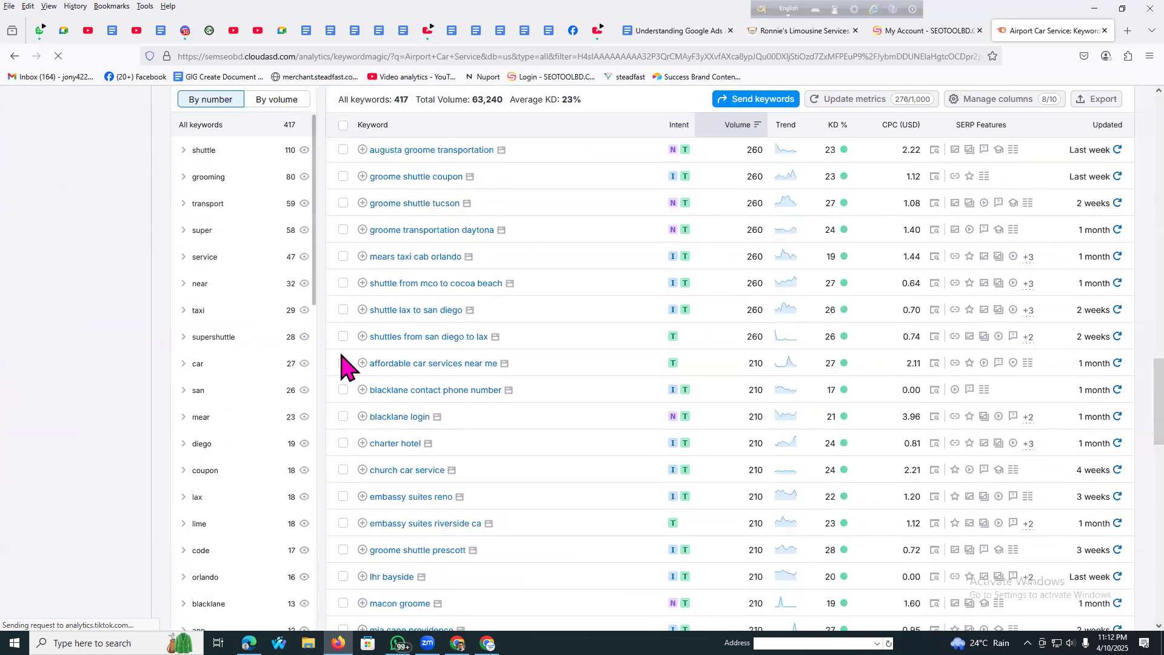
pyautogui.scroll(10, 341, 365)
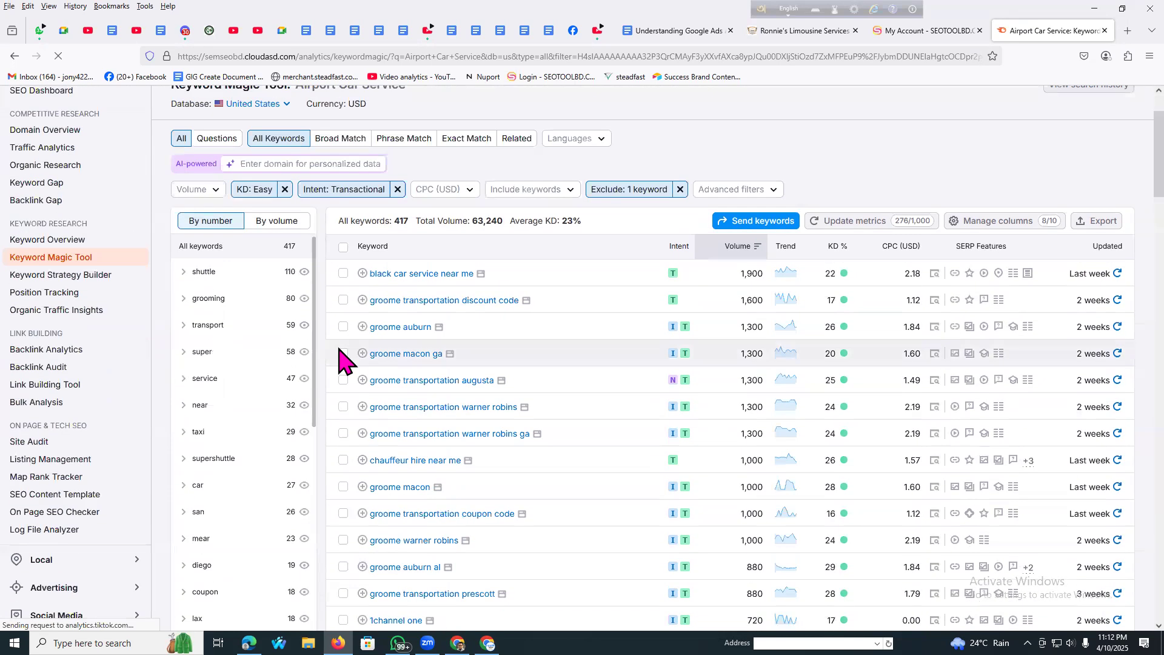
pyautogui.click(344, 274)
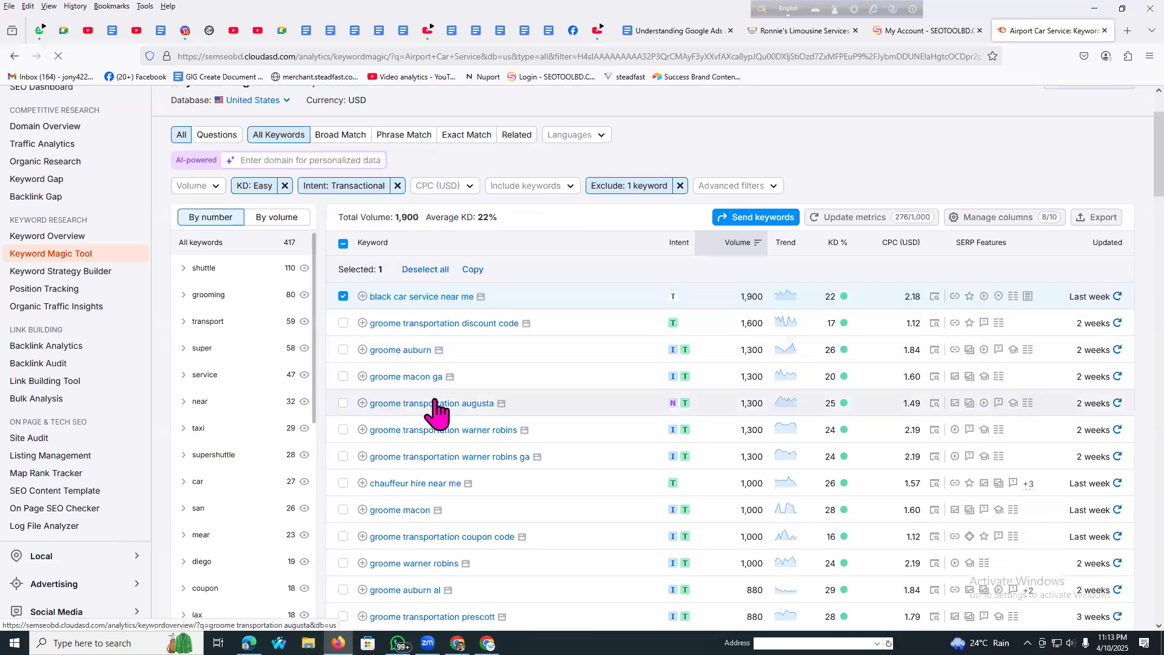
pyautogui.scroll(-10, 435, 410)
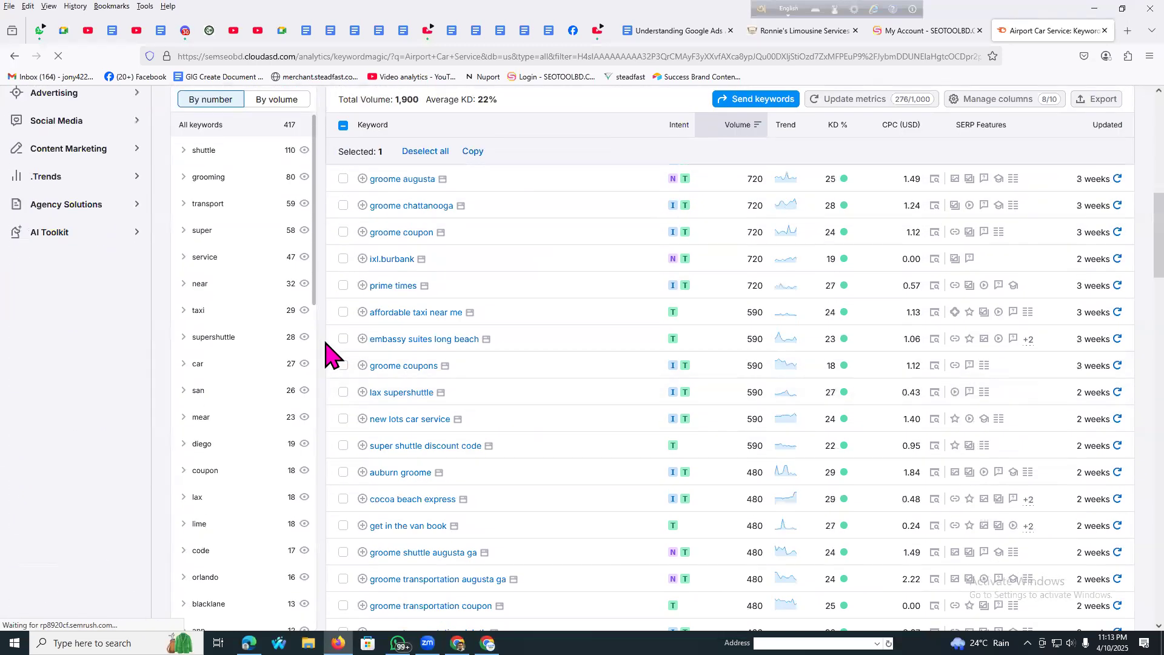
pyautogui.scroll(10, 333, 356)
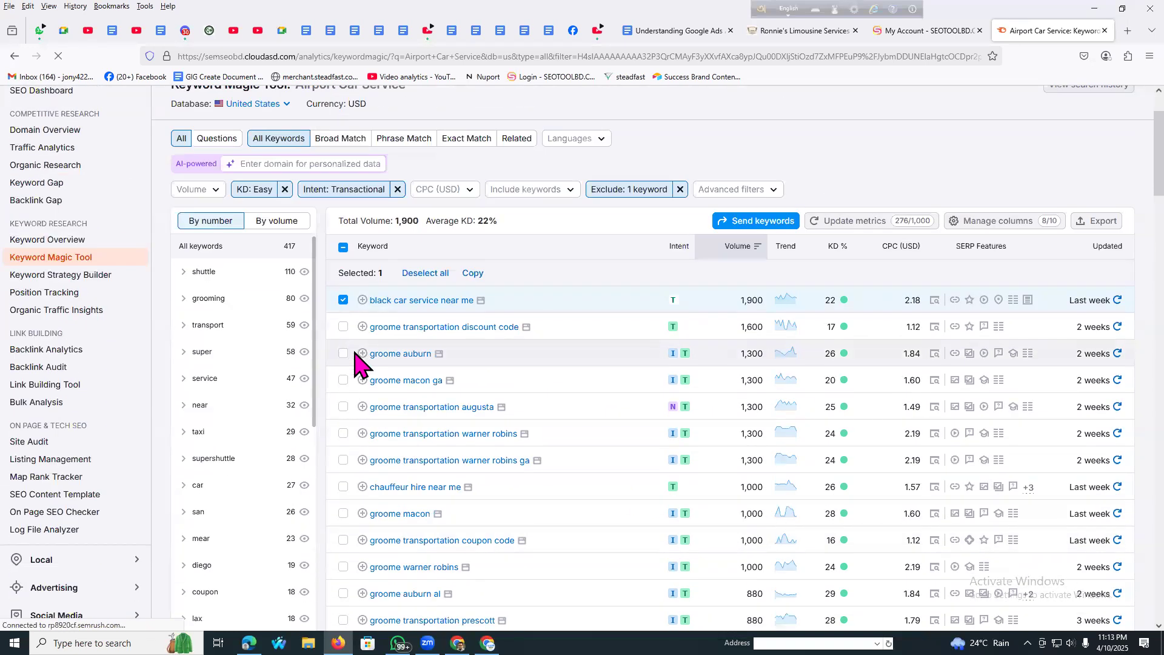
pyautogui.scroll(-5, 477, 376)
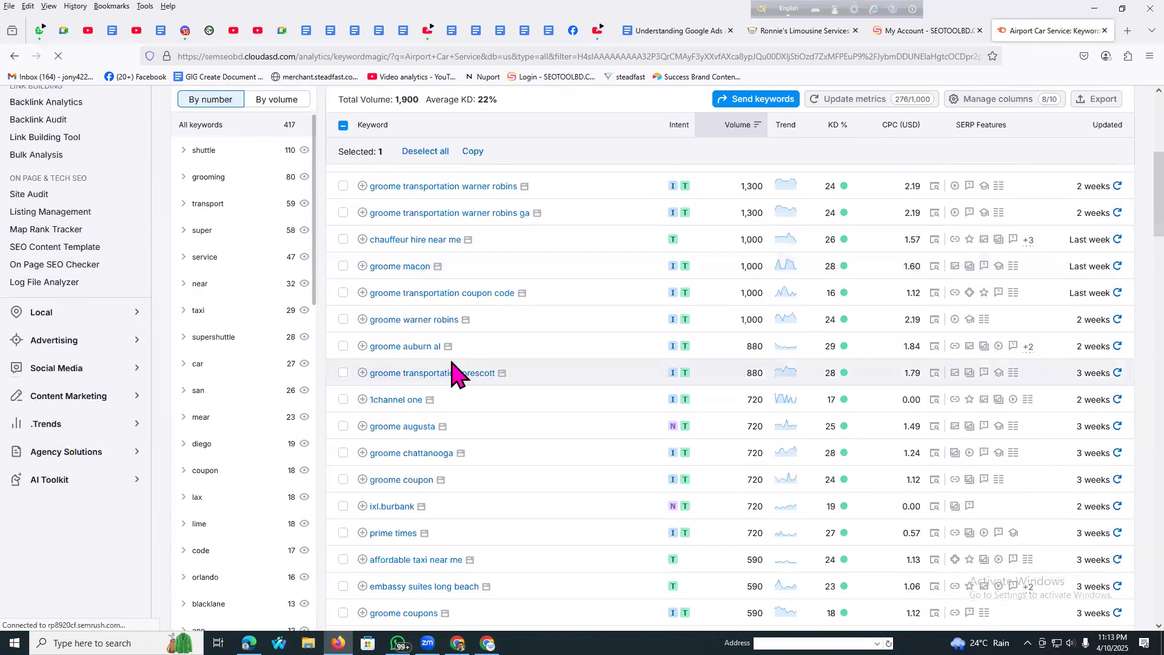
pyautogui.scroll(-2, 424, 375)
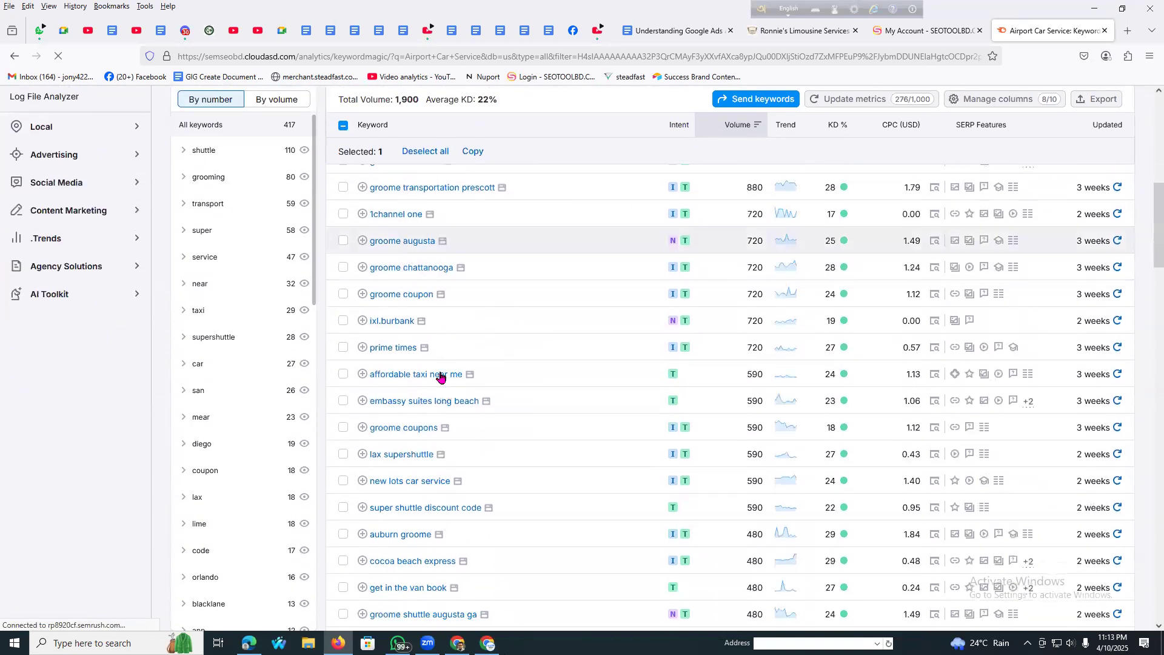
pyautogui.click(342, 375)
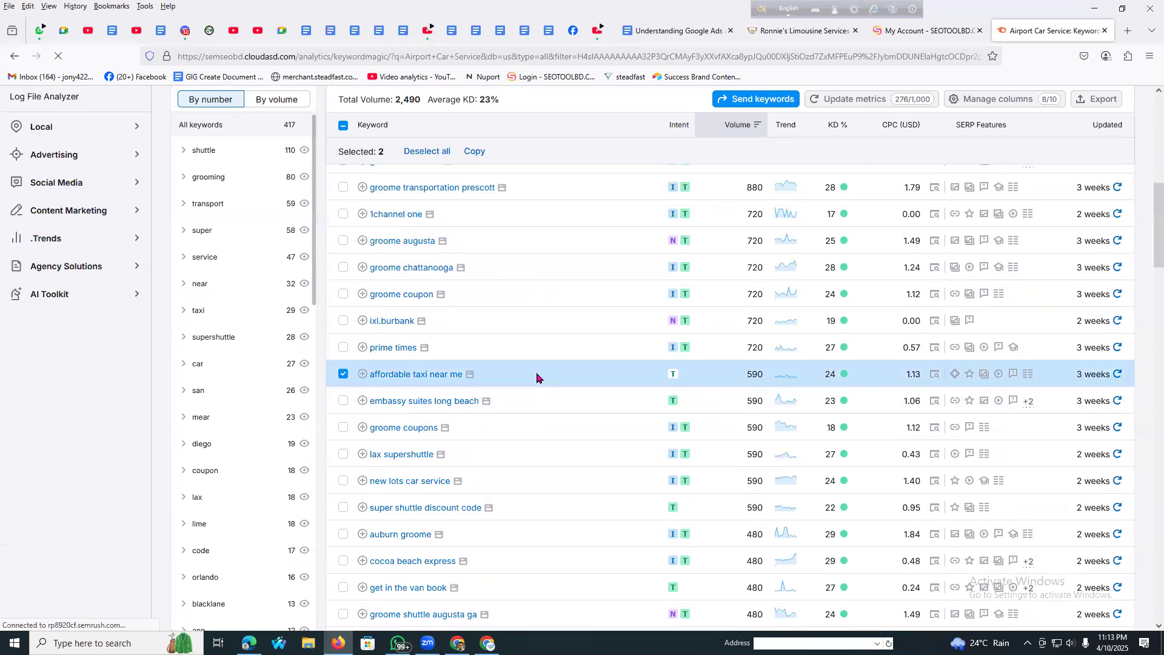
pyautogui.click(344, 402)
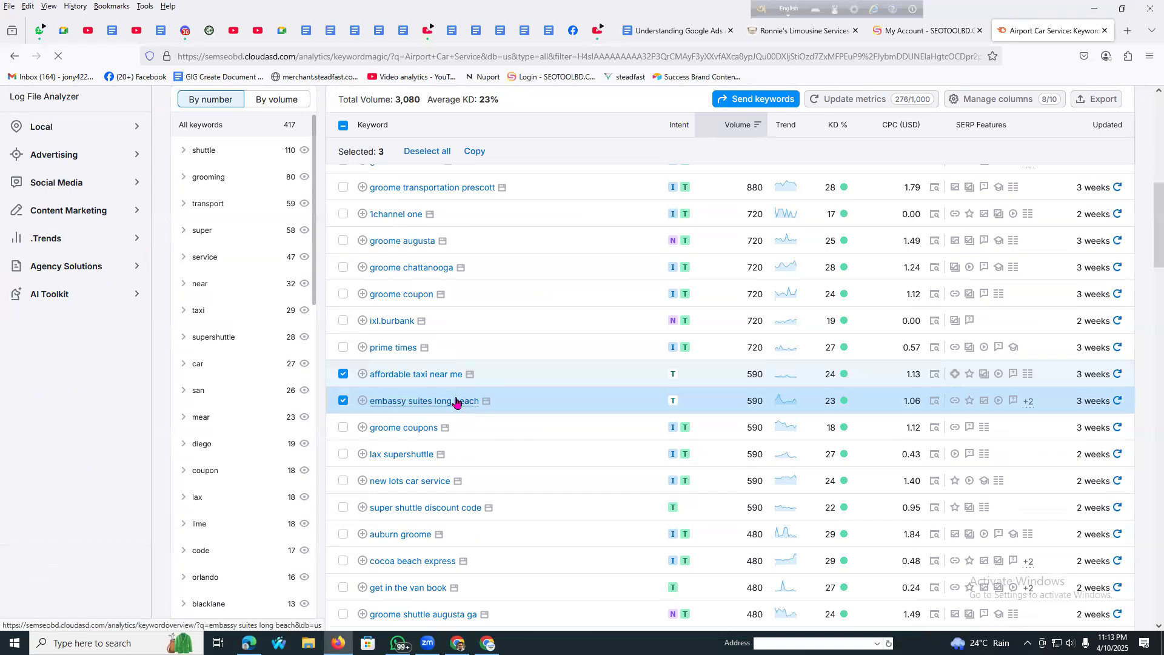
pyautogui.scroll(-2, 351, 436)
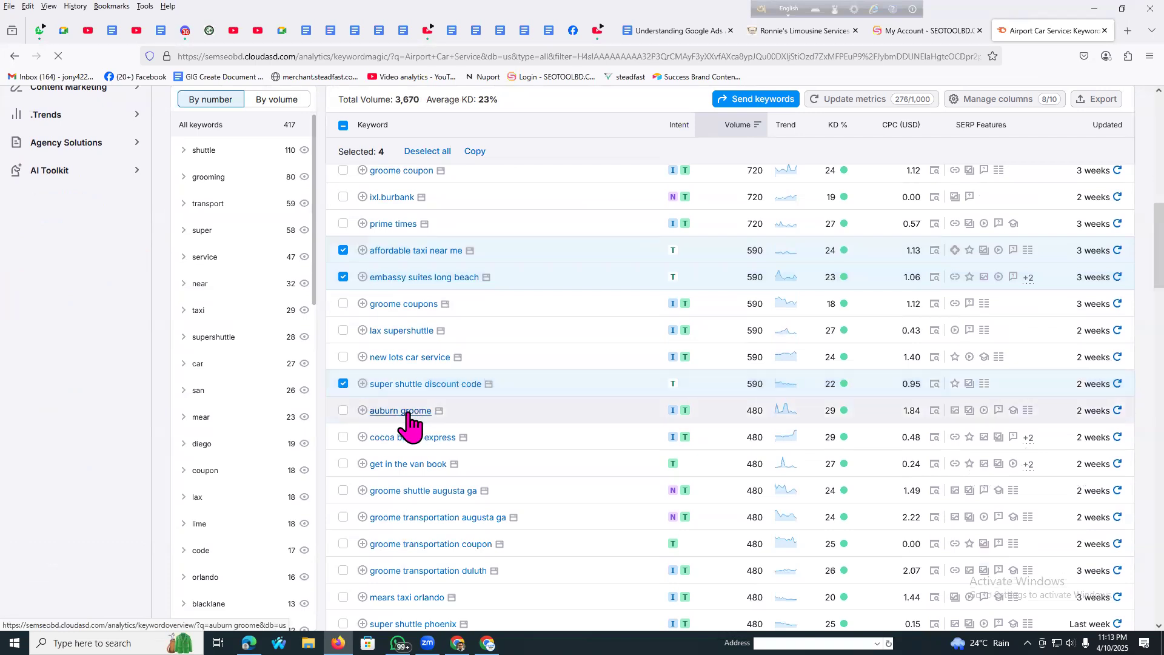
pyautogui.scroll(-1, 408, 421)
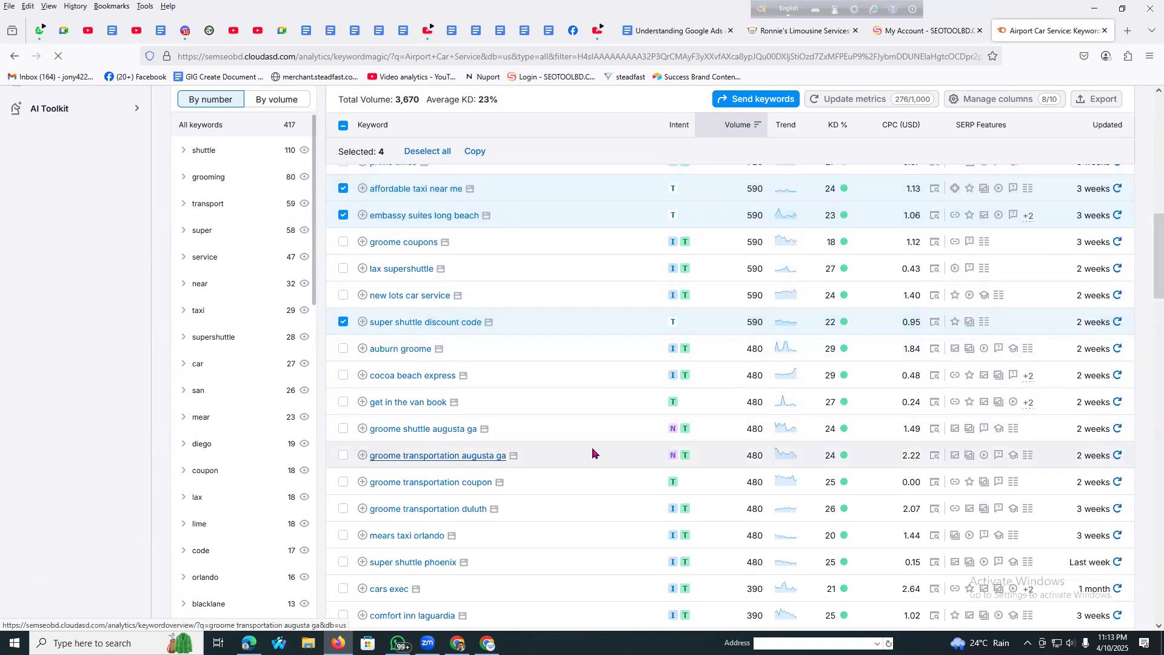
pyautogui.scroll(-1, 427, 494)
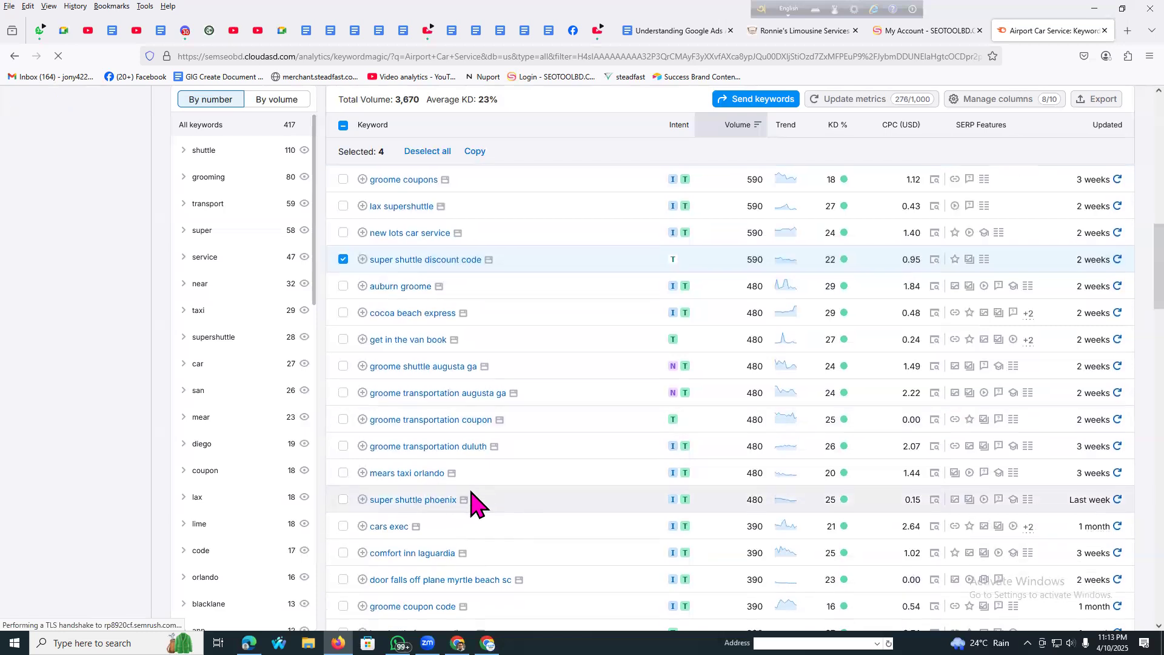
pyautogui.scroll(-3, 476, 502)
pyautogui.scroll(-3, 489, 478)
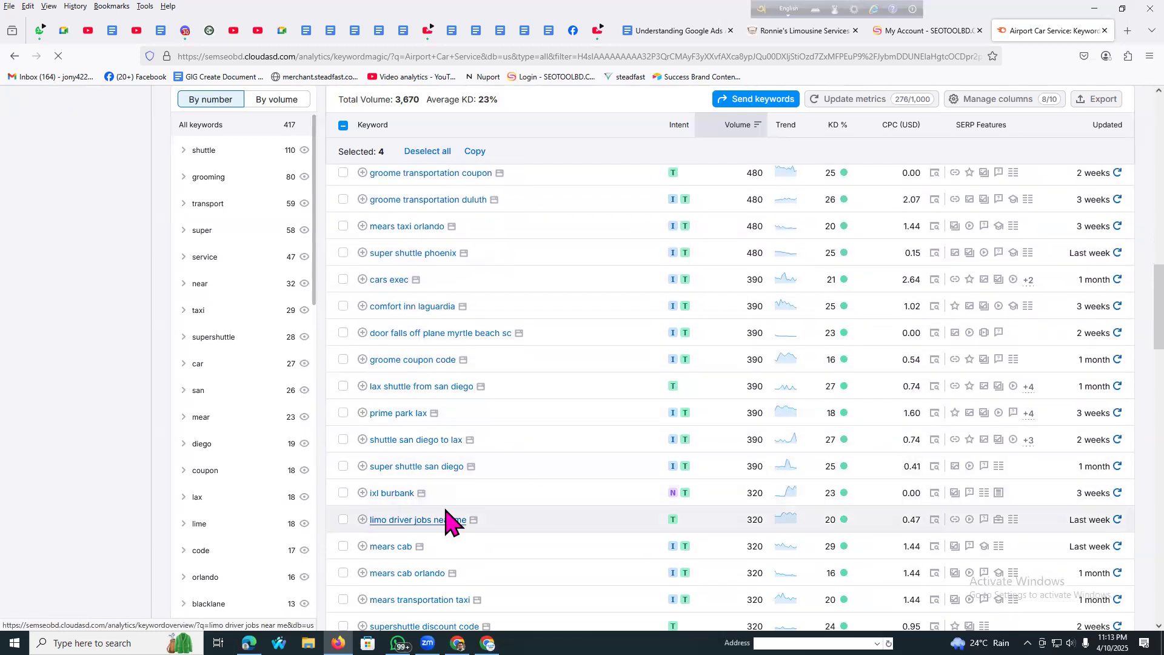
pyautogui.scroll(-5, 483, 503)
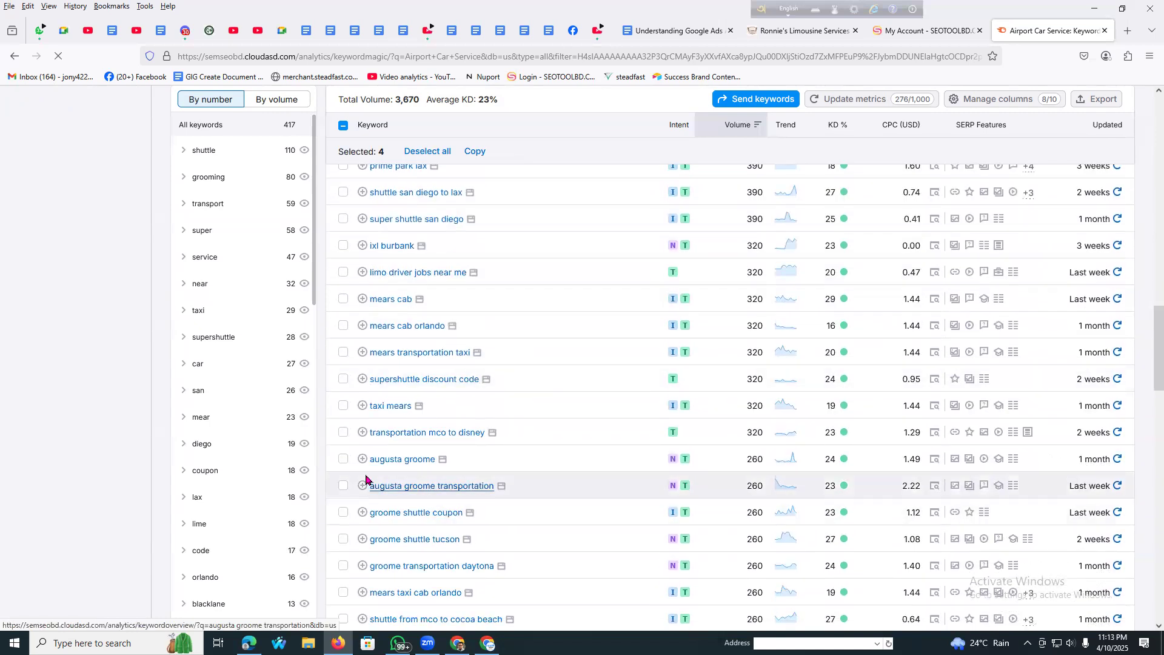
pyautogui.scroll(-5, 492, 510)
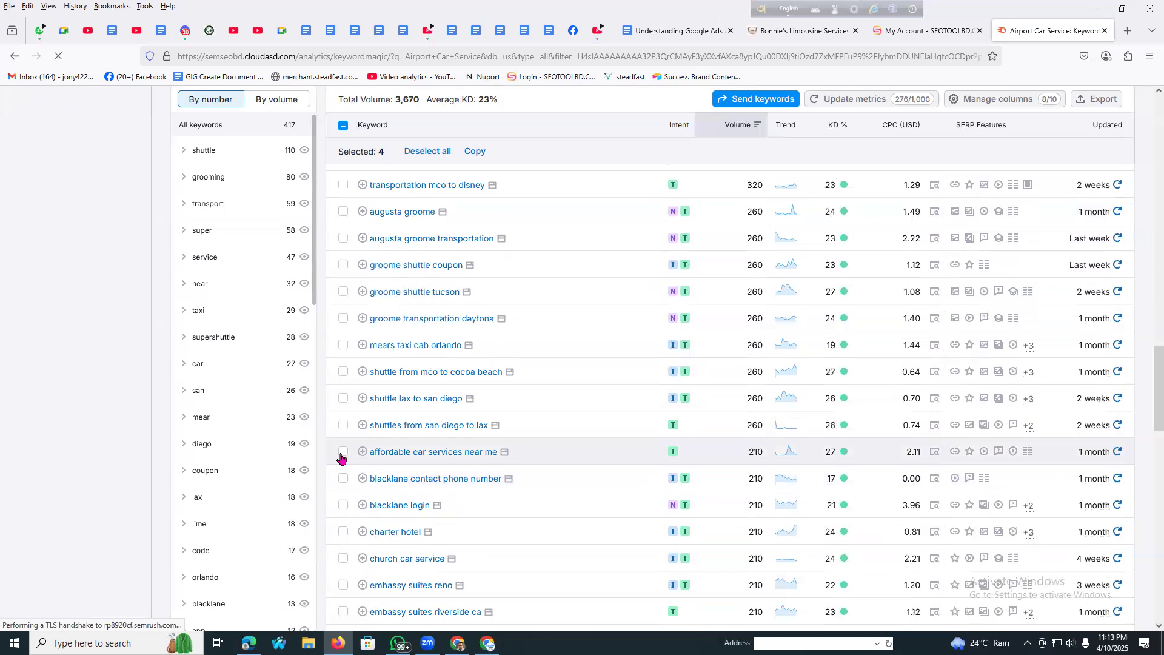
pyautogui.click(343, 453)
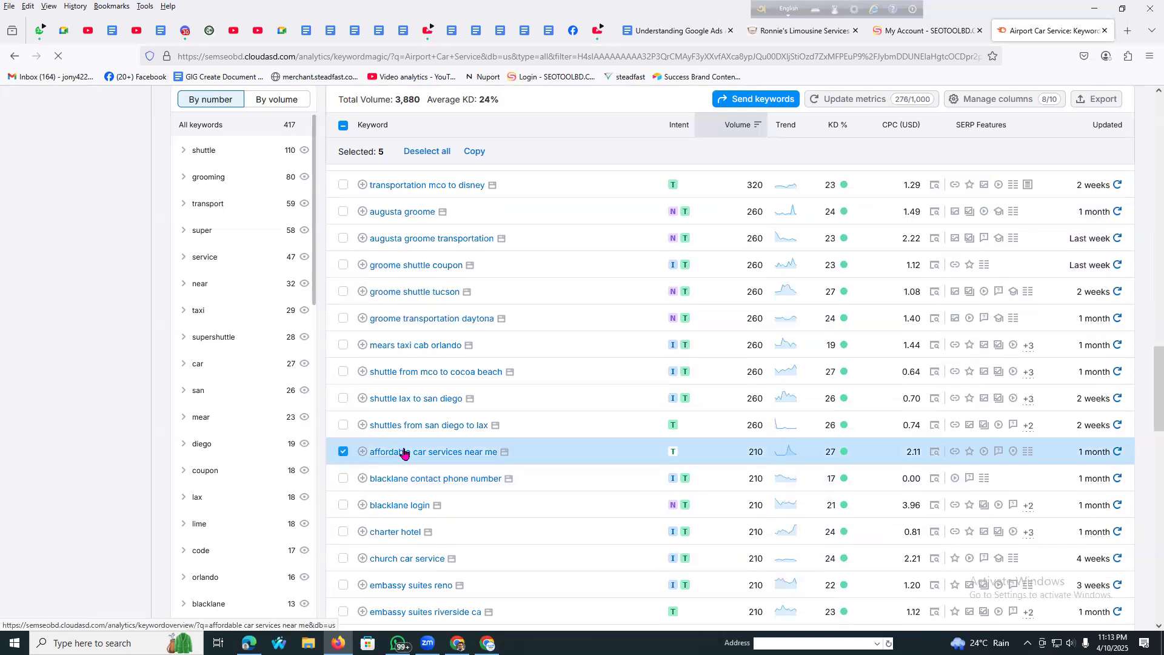
pyautogui.scroll(-2, 461, 520)
pyautogui.scroll(-6, 456, 520)
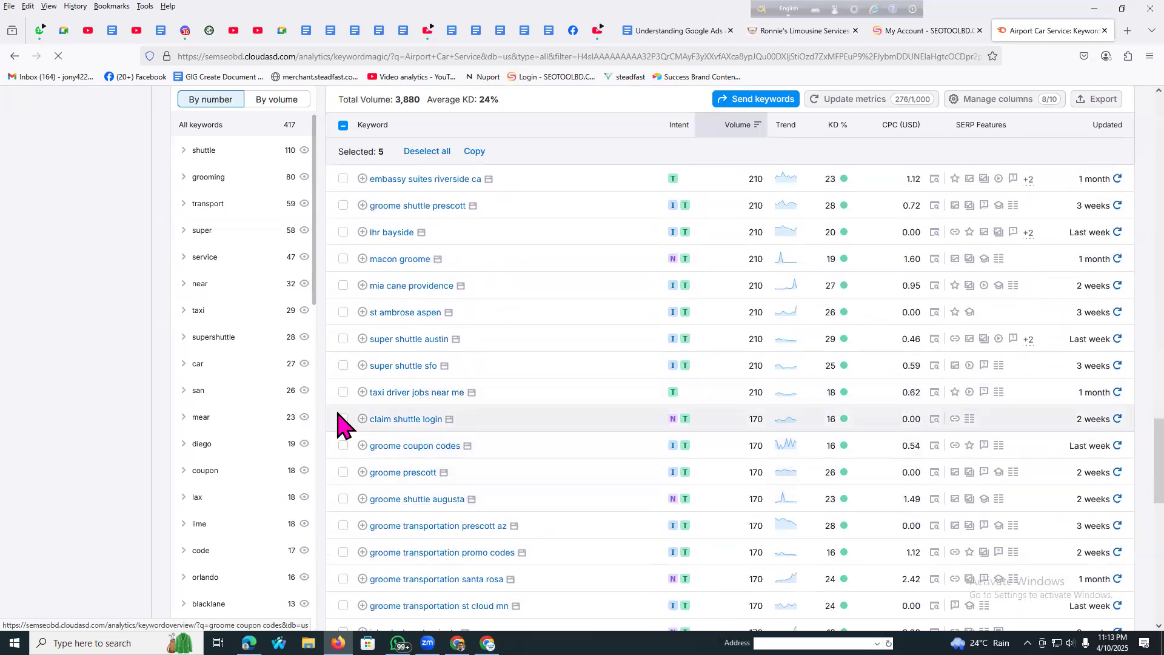
pyautogui.scroll(-3, 424, 492)
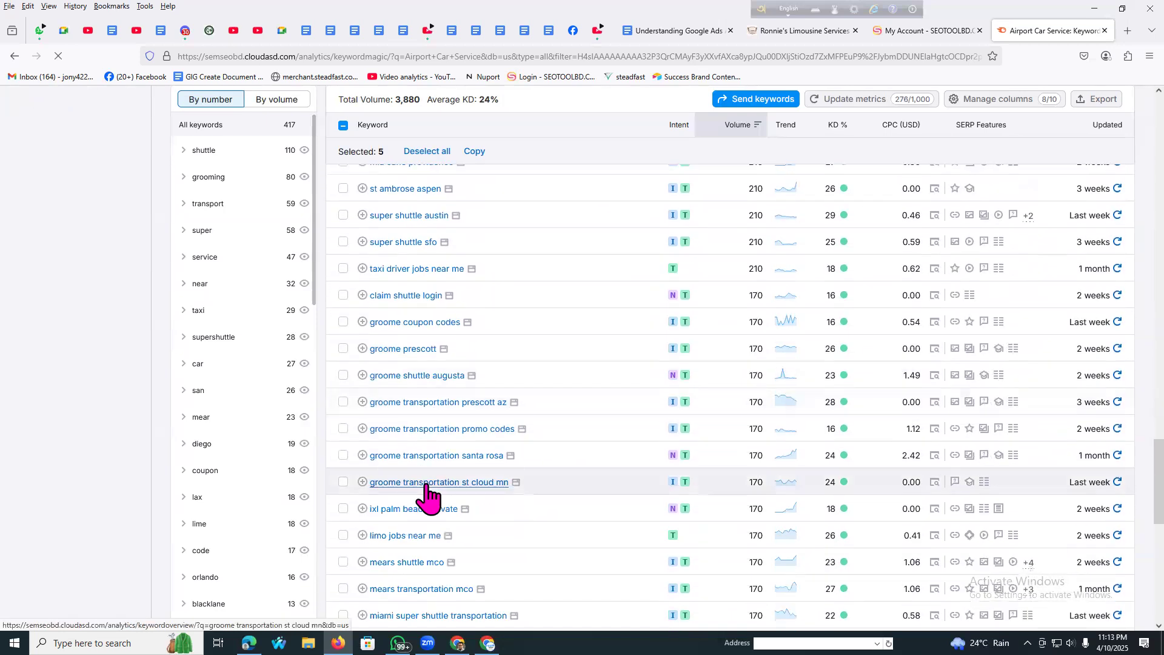
pyautogui.scroll(-1, 476, 492)
pyautogui.scroll(-1, 475, 492)
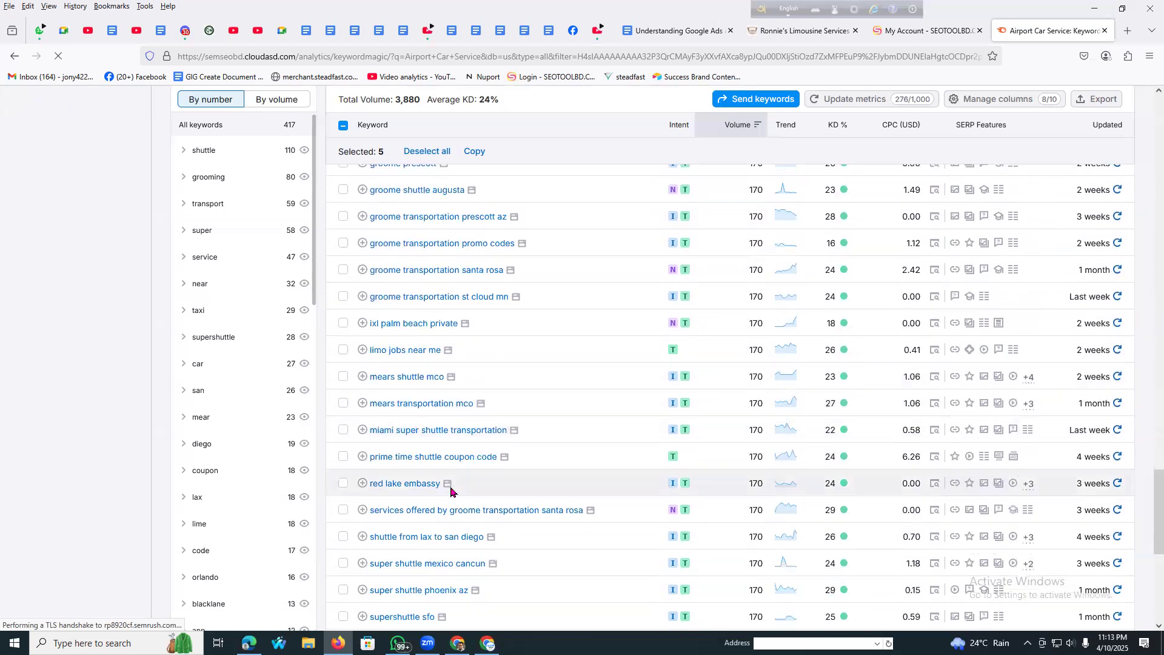
pyautogui.scroll(-1, 459, 513)
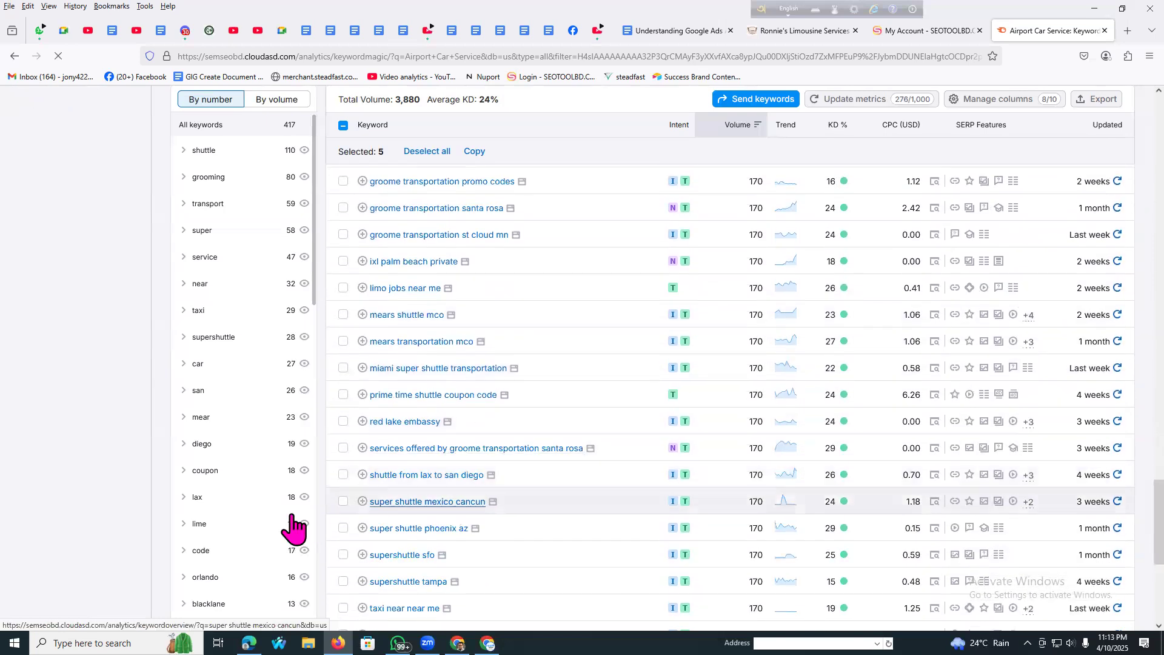
pyautogui.scroll(-2, 527, 530)
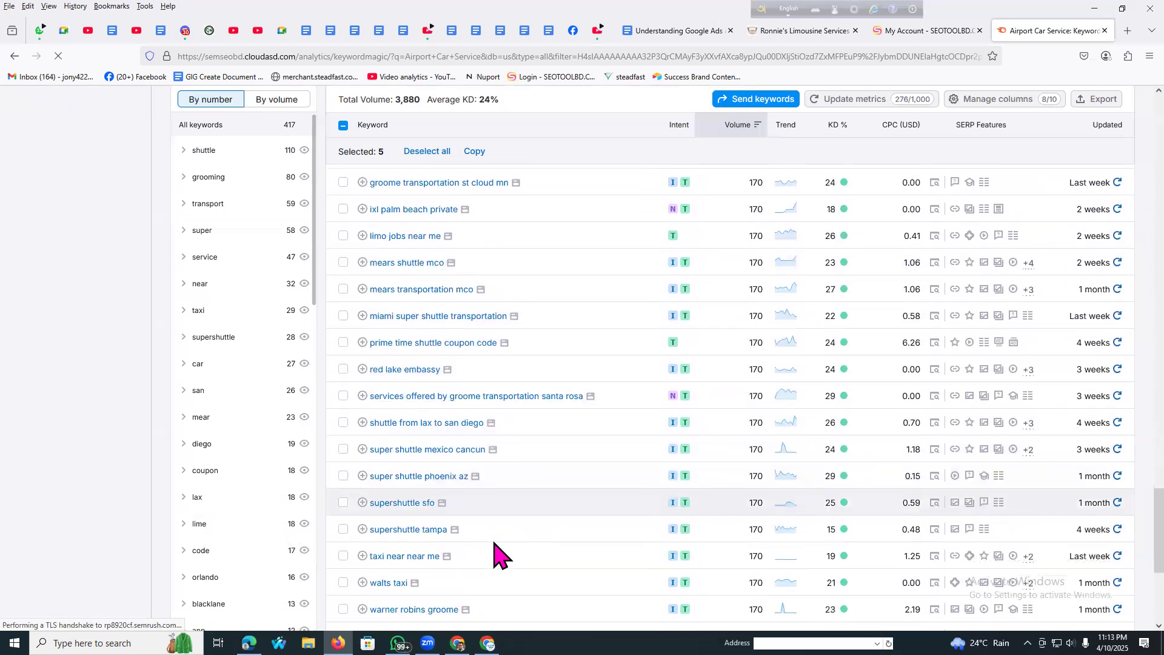
pyautogui.scroll(-2, 355, 555)
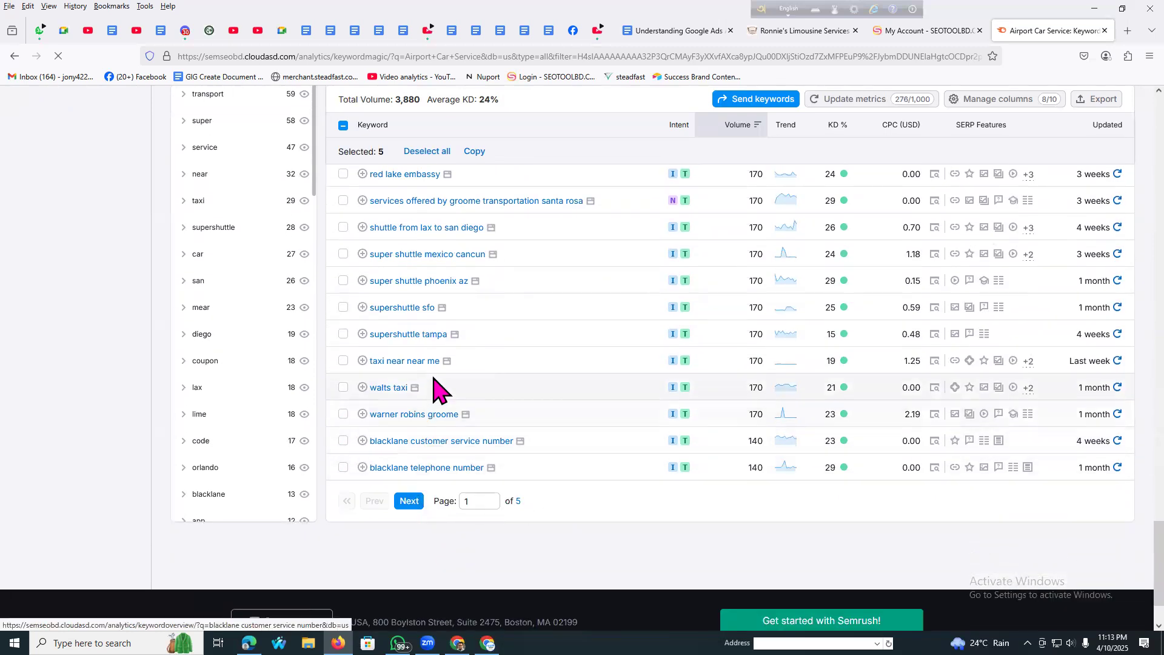
pyautogui.scroll(10, 437, 394)
pyautogui.scroll(8, 431, 391)
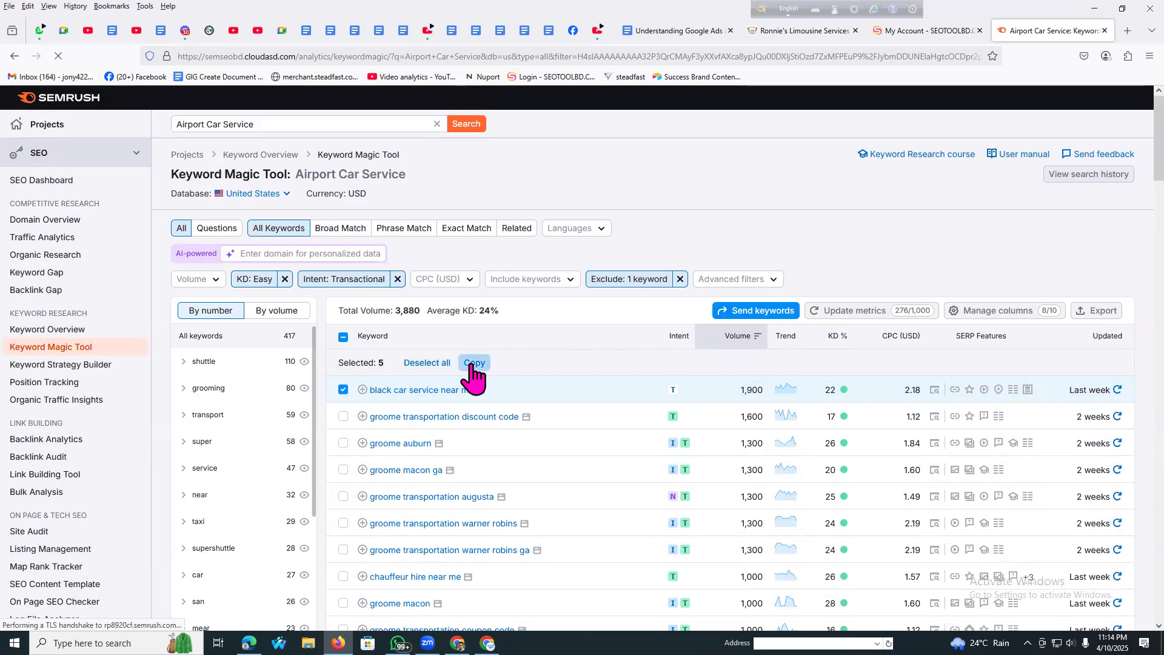
pyautogui.scroll(-15, 481, 512)
pyautogui.scroll(-15, 479, 512)
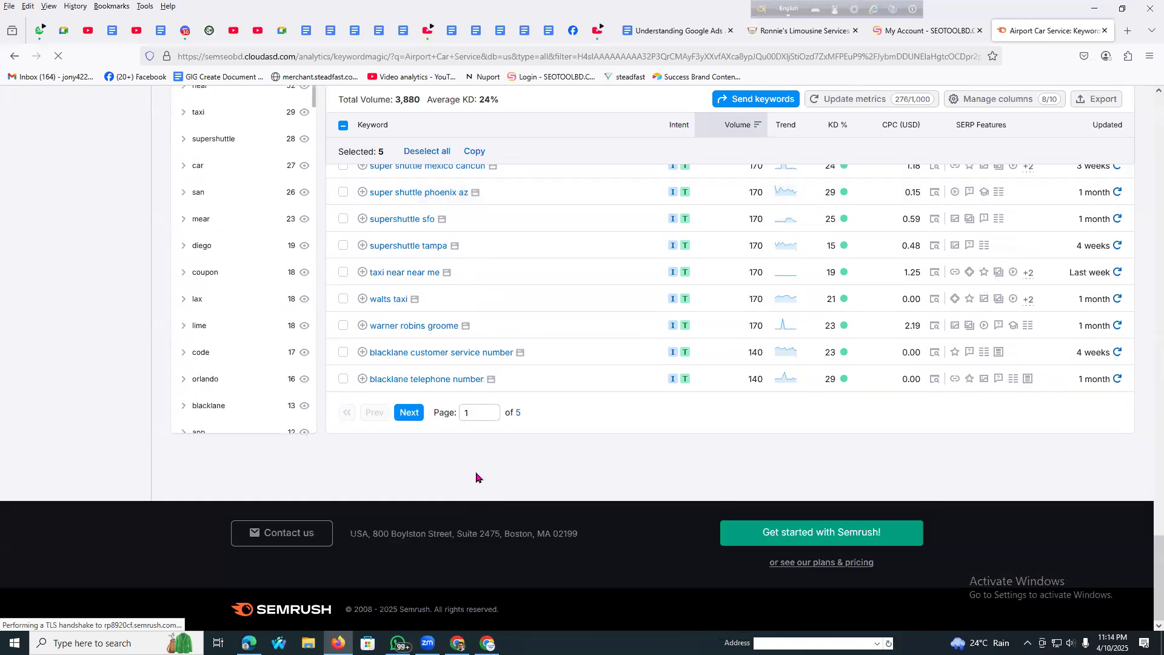
# Advance to the next results page and scroll through its lower-volume keyword ideas.
pyautogui.click(414, 414)
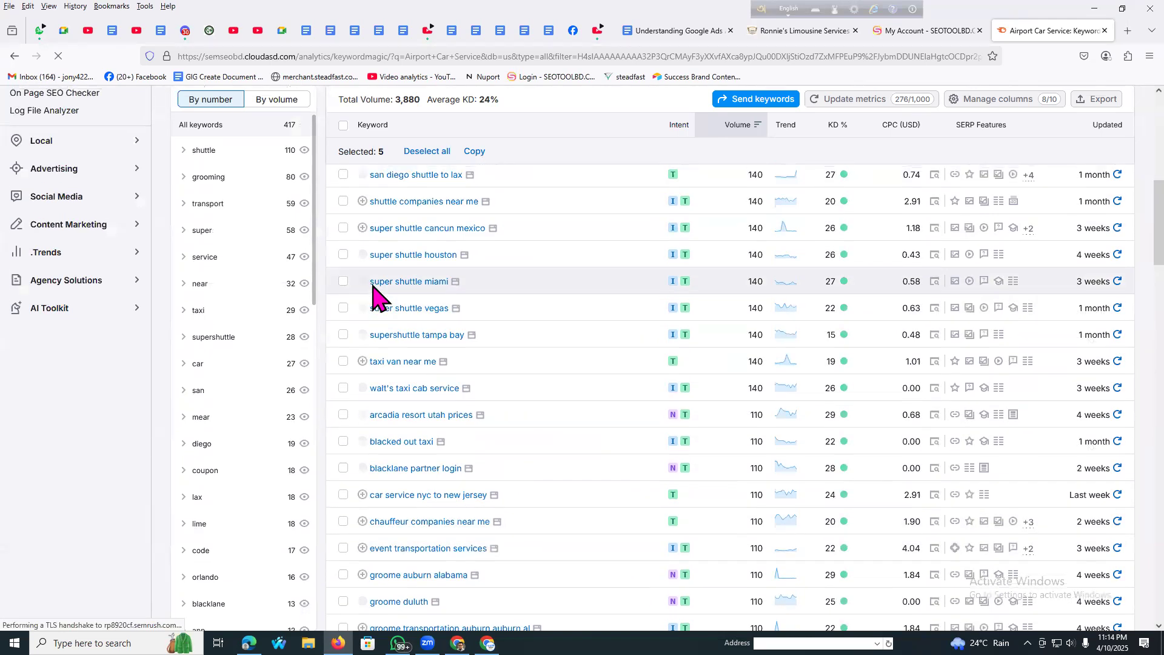
pyautogui.scroll(7, 375, 297)
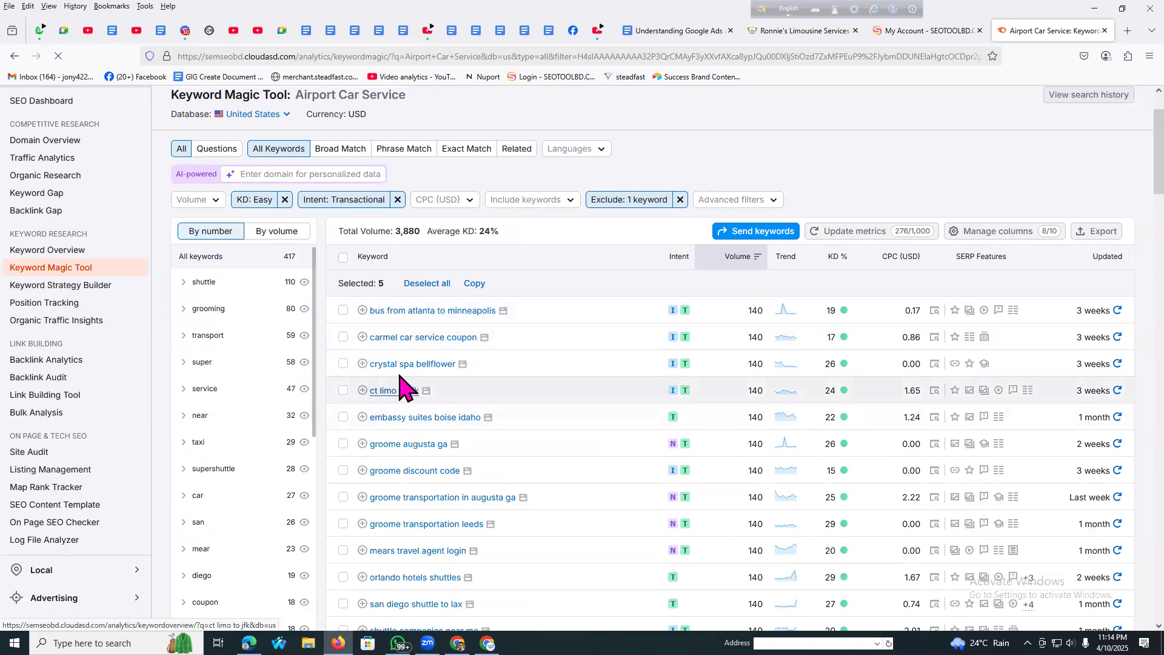
pyautogui.scroll(-3, 467, 397)
pyautogui.scroll(-5, 452, 394)
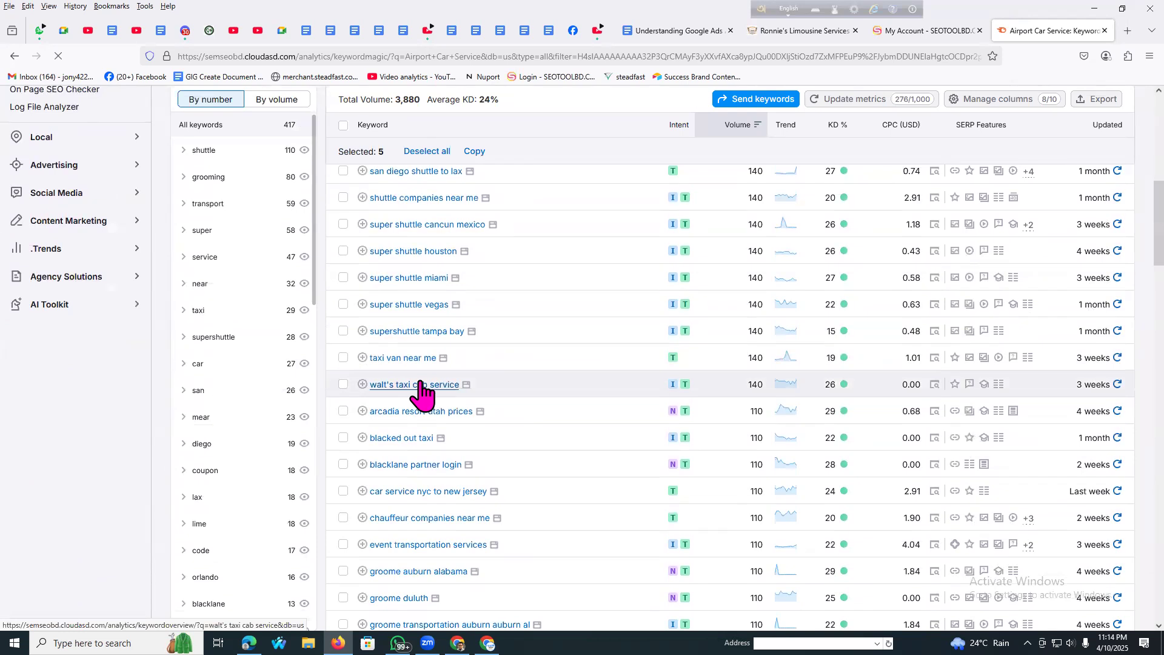
pyautogui.scroll(-3, 407, 395)
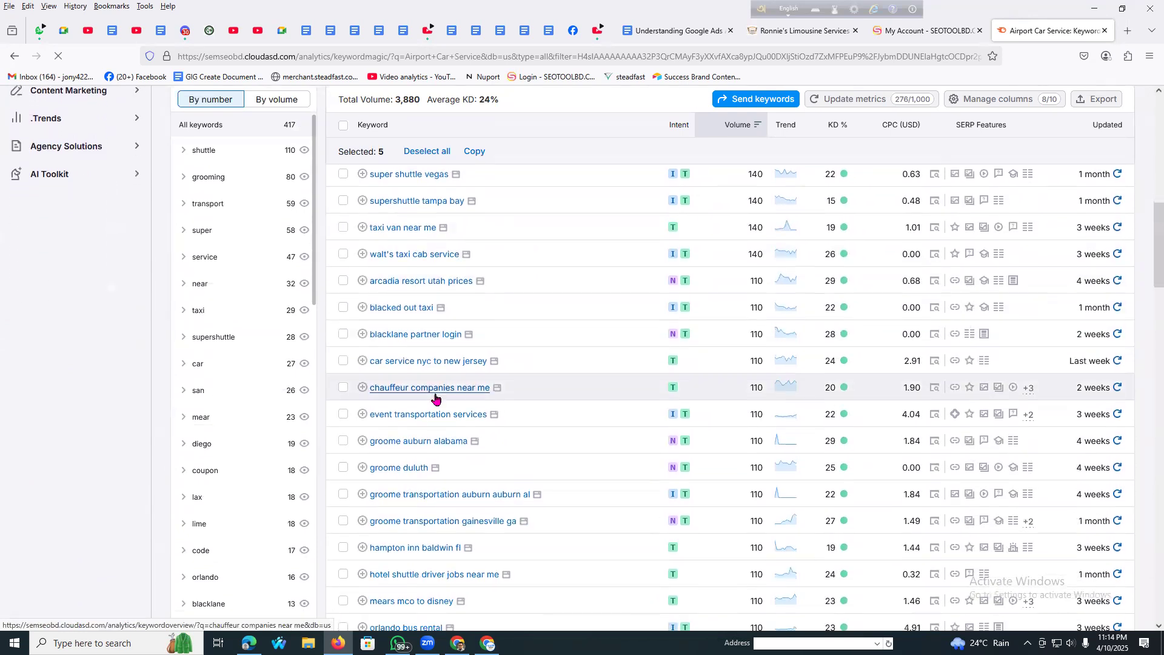
pyautogui.scroll(-7, 425, 403)
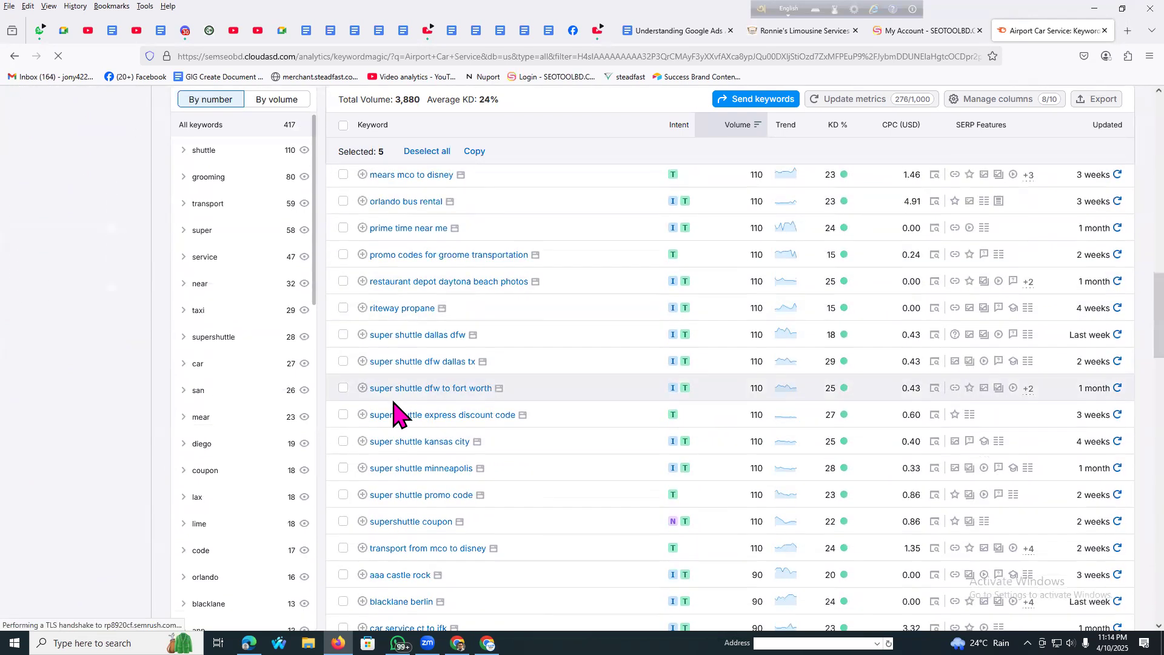
pyautogui.scroll(-3, 449, 447)
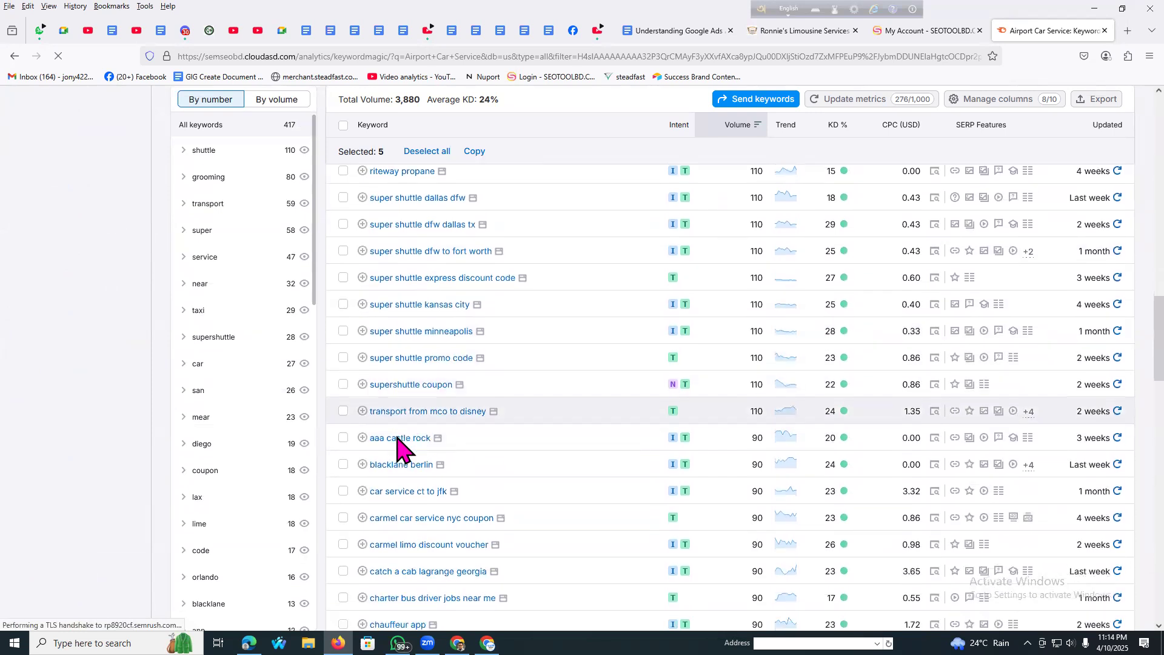
pyautogui.scroll(-5, 424, 467)
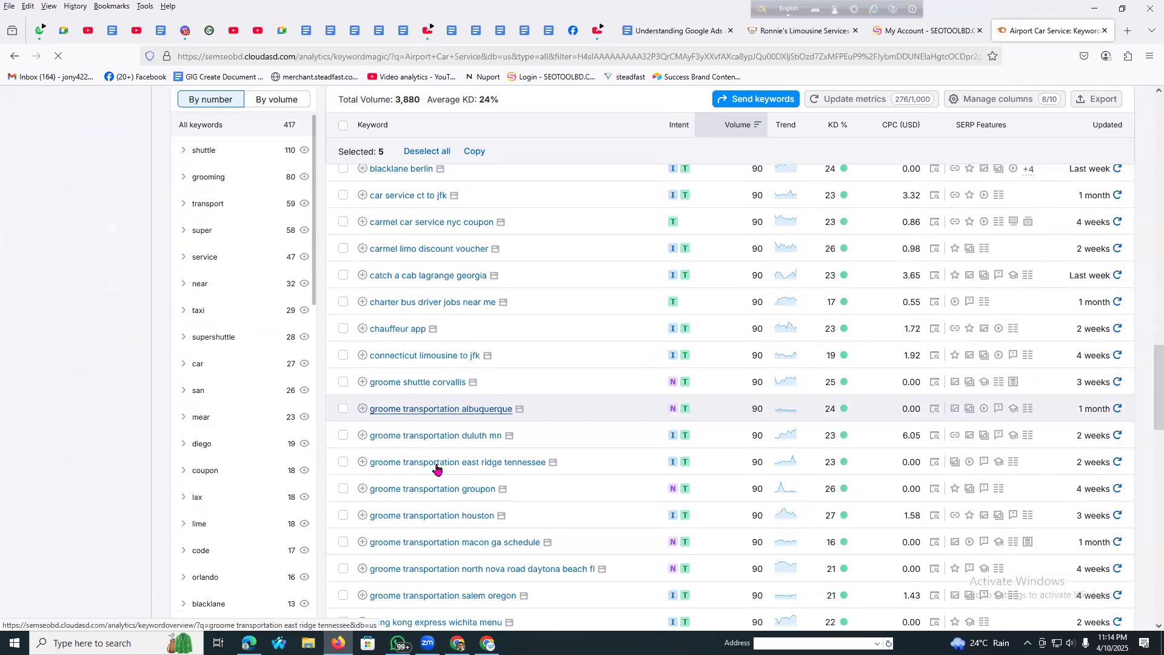
pyautogui.scroll(-8, 426, 479)
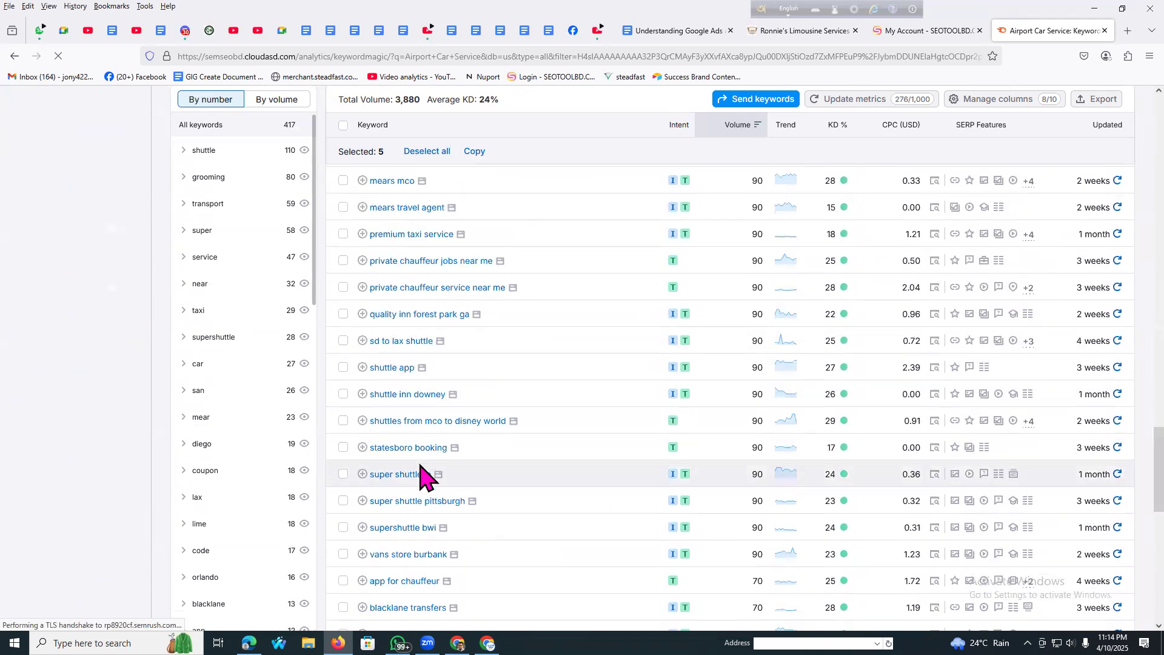
pyautogui.scroll(-6, 419, 471)
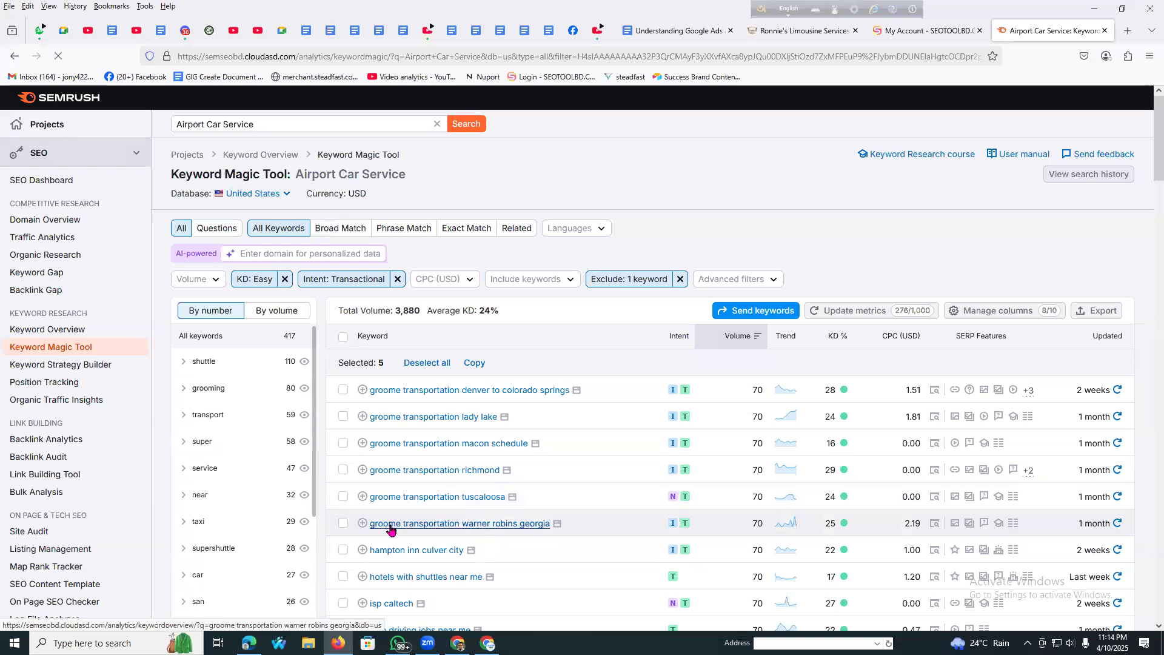
# Scroll to the bottom of the current results page, then move on to page 4 of 5.
pyautogui.scroll(-4, 390, 529)
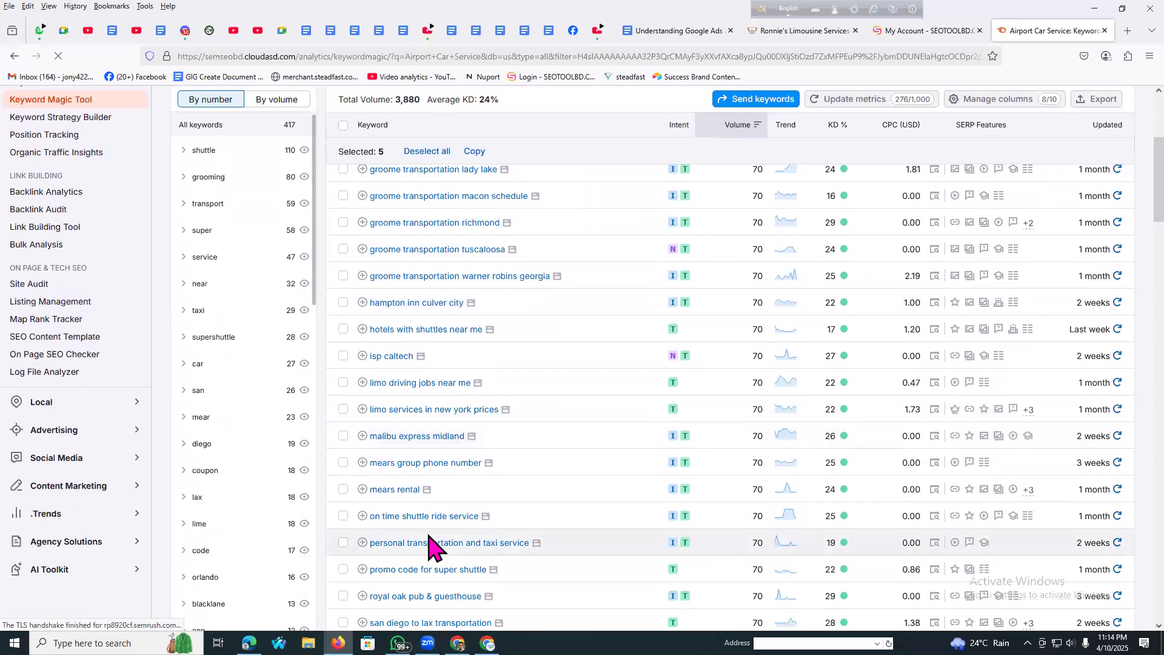
pyautogui.scroll(-6, 429, 544)
pyautogui.scroll(-7, 489, 552)
pyautogui.scroll(-8, 508, 552)
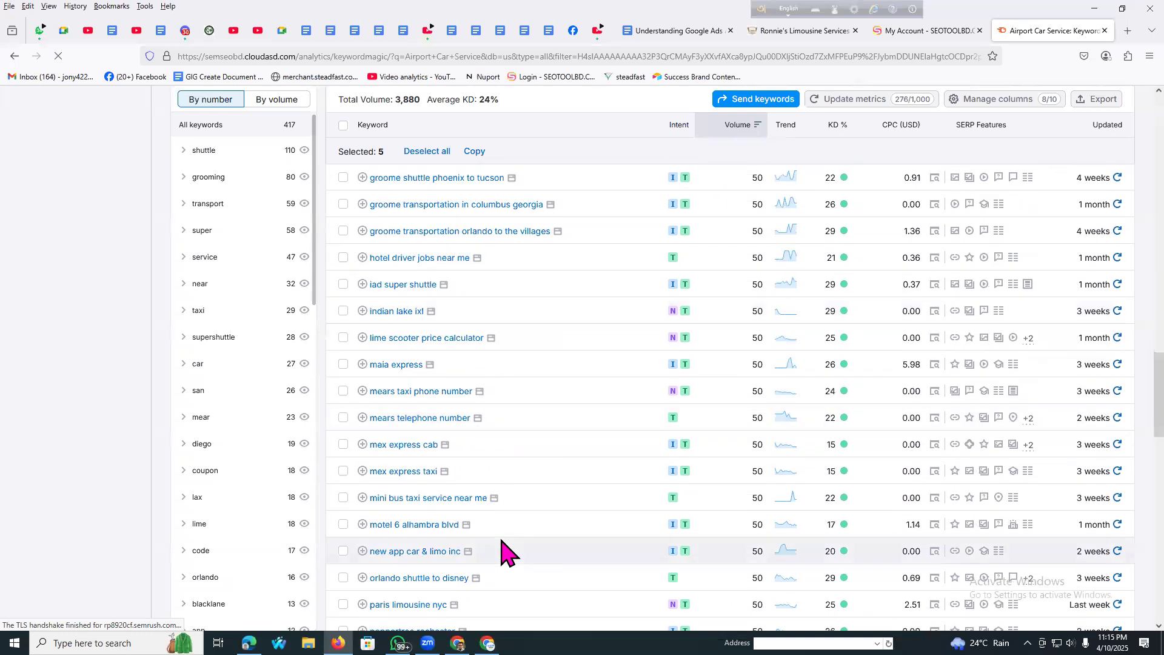
pyautogui.scroll(-12, 504, 553)
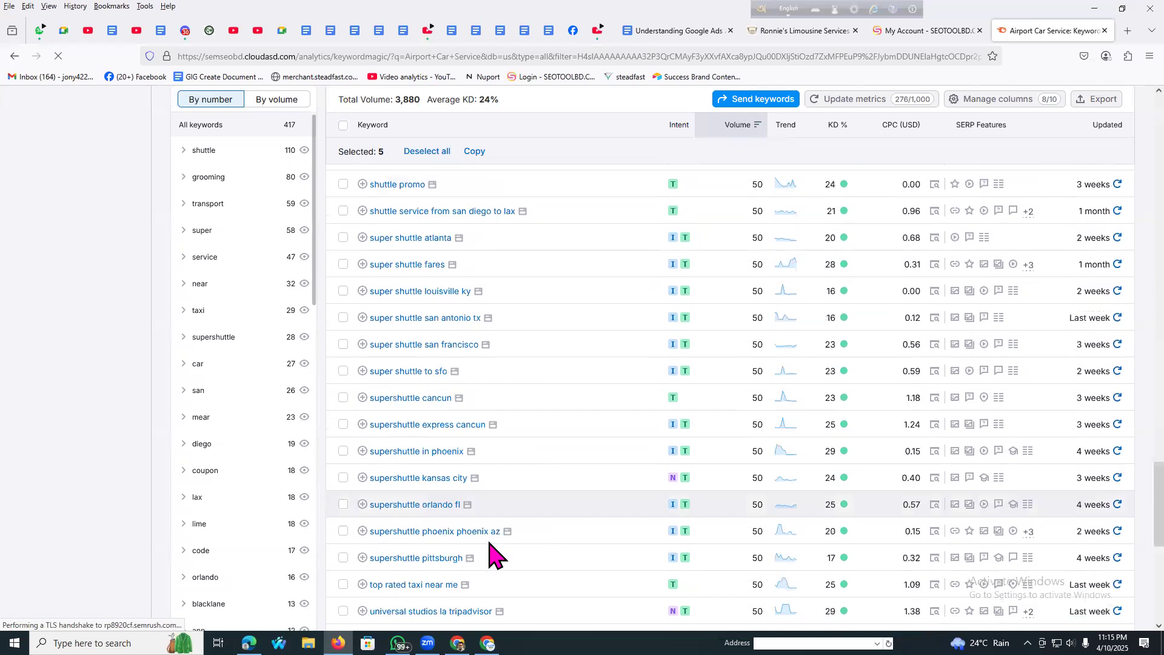
pyautogui.scroll(-7, 488, 544)
pyautogui.scroll(2, 461, 540)
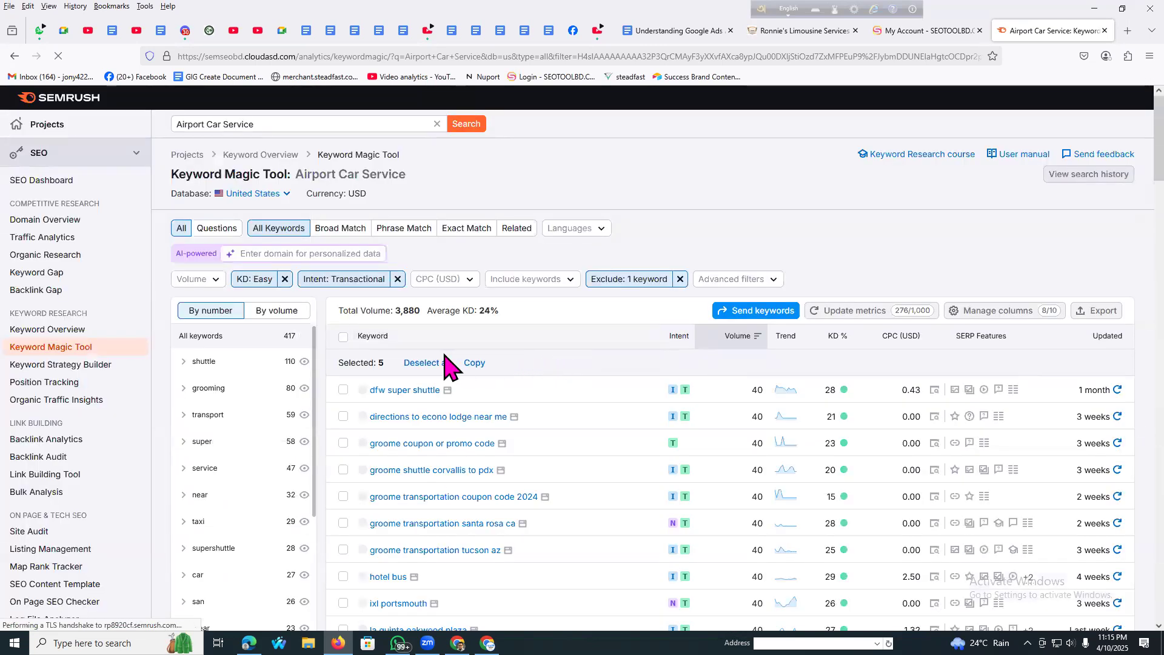
pyautogui.scroll(-3, 370, 363)
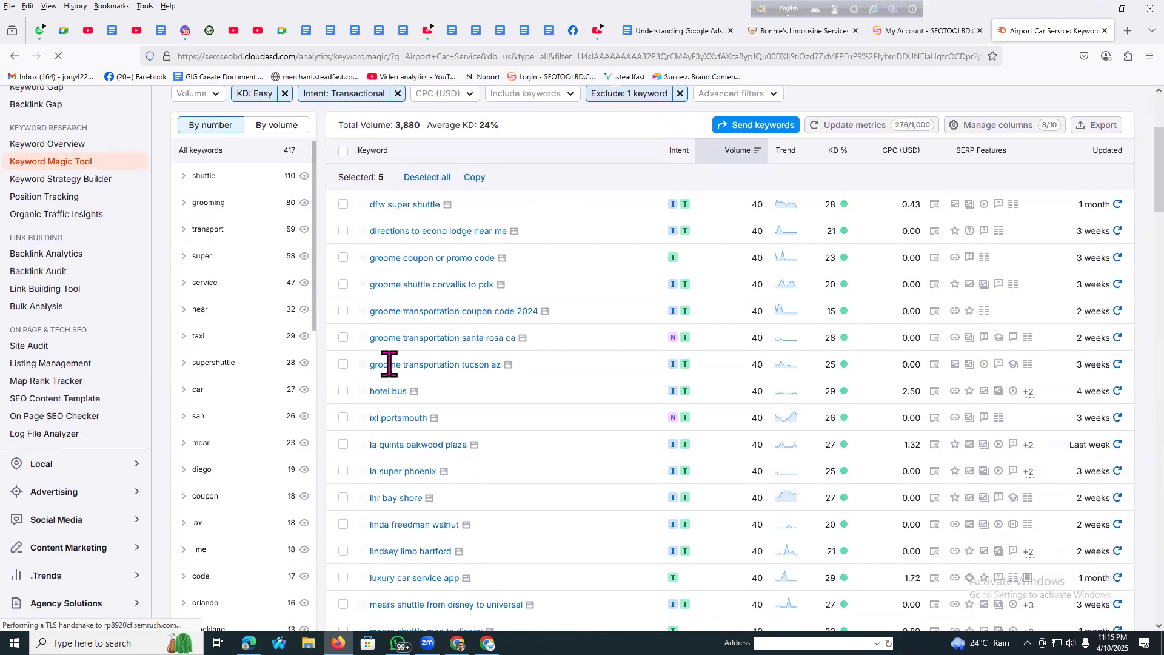
pyautogui.scroll(-10, 391, 369)
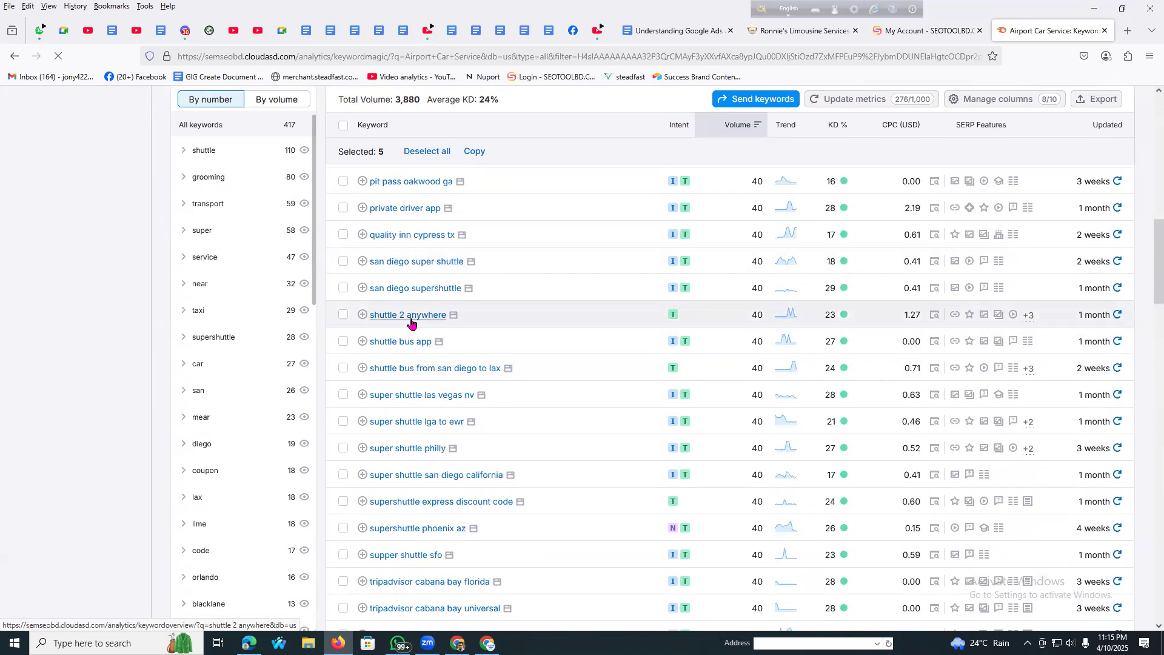
pyautogui.scroll(-12, 410, 324)
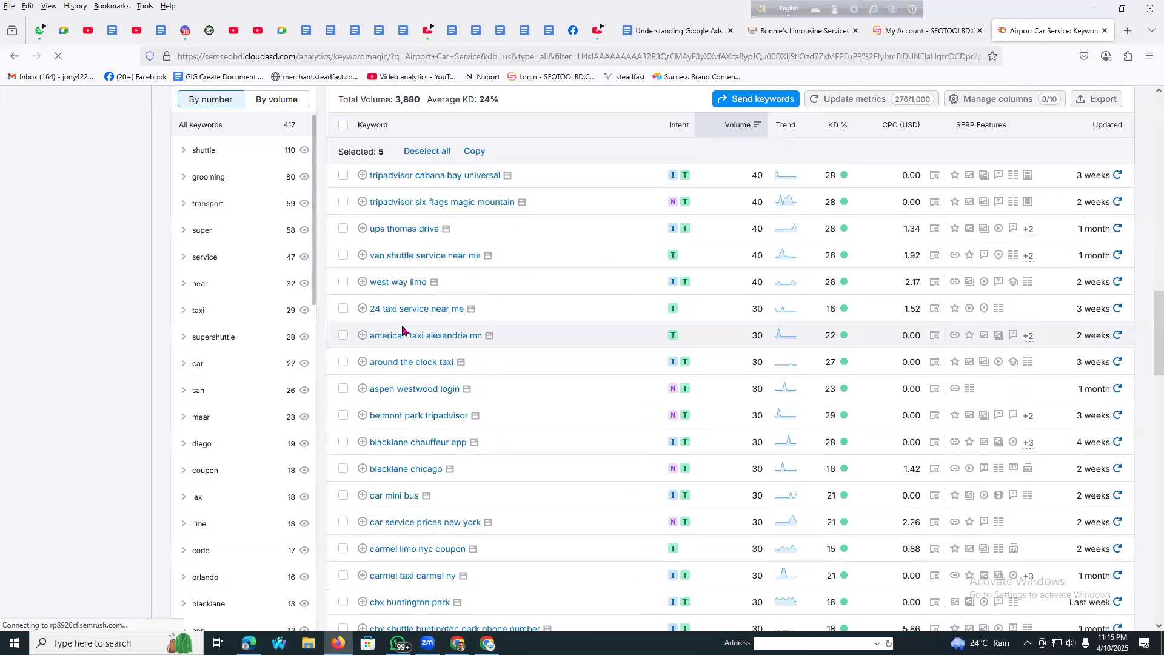
pyautogui.scroll(-3, 388, 339)
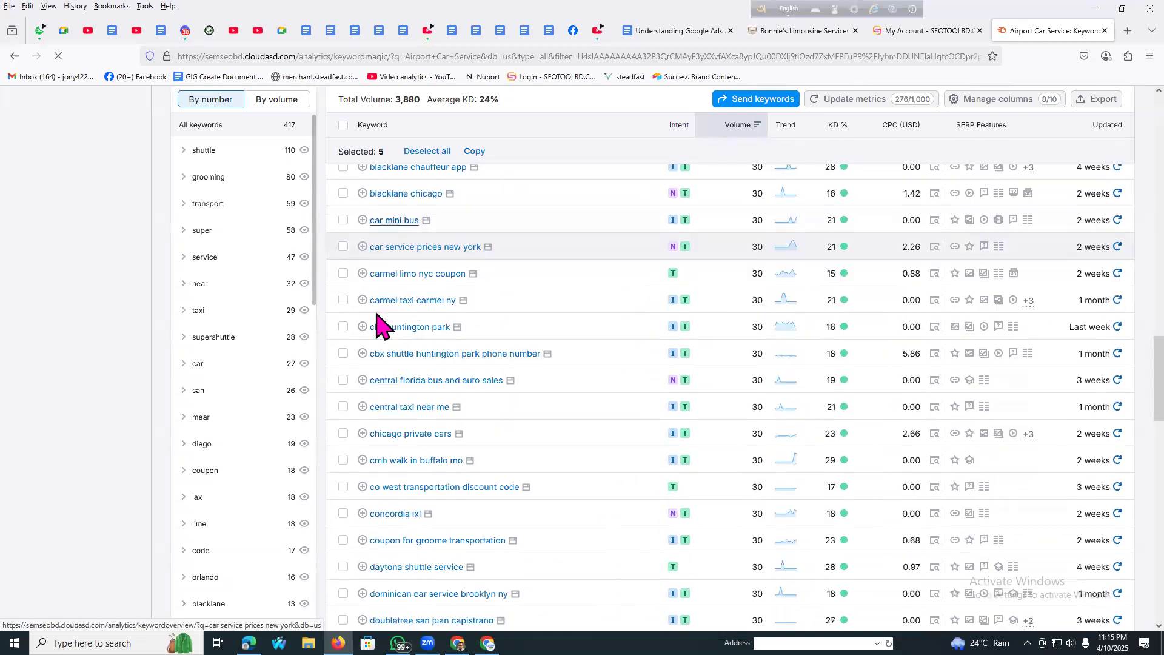
pyautogui.scroll(-10, 400, 413)
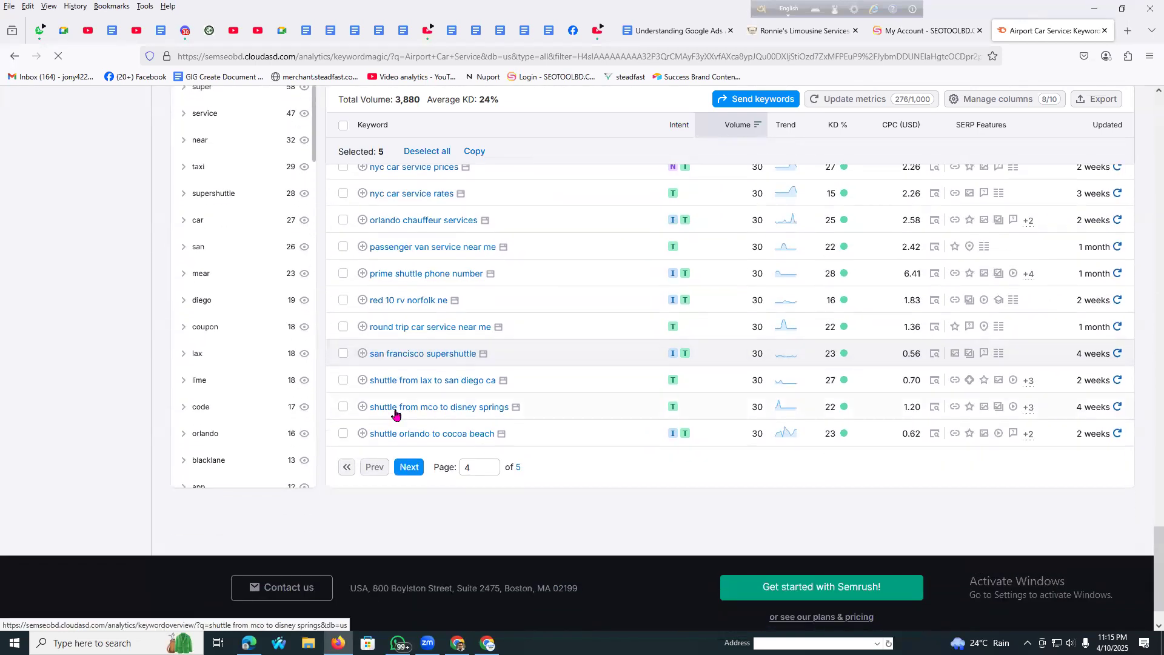
pyautogui.click(405, 468)
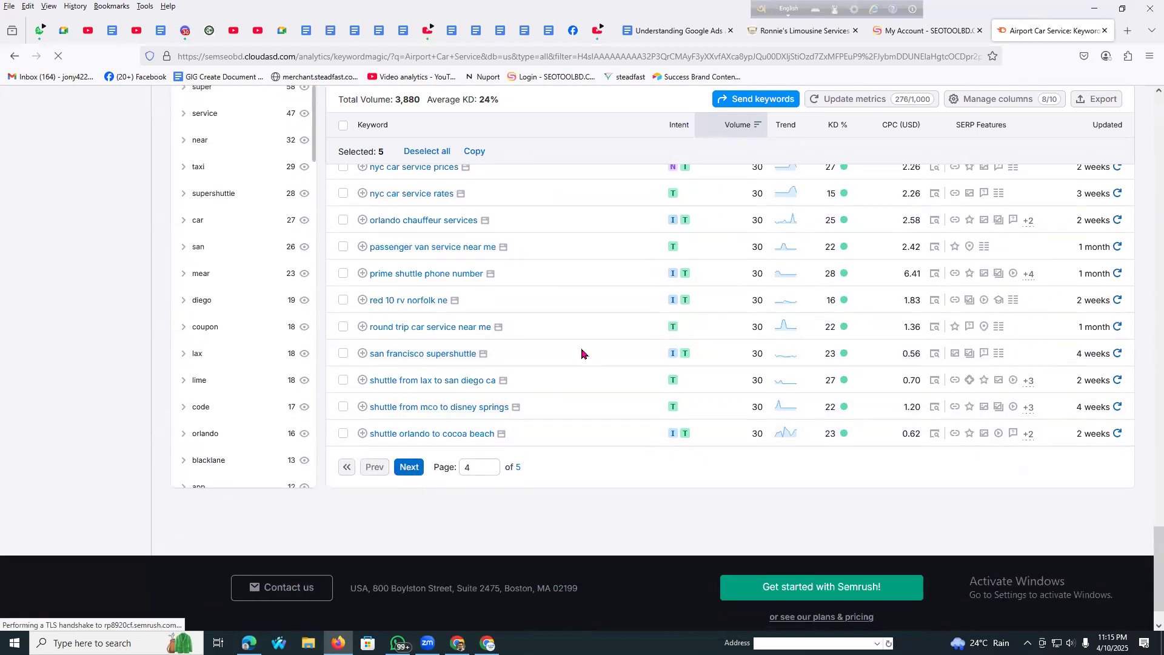
# In Chrome, search Google for 'Google Keyword Planner' and open the first result in a new tab.
pyautogui.click(488, 643)
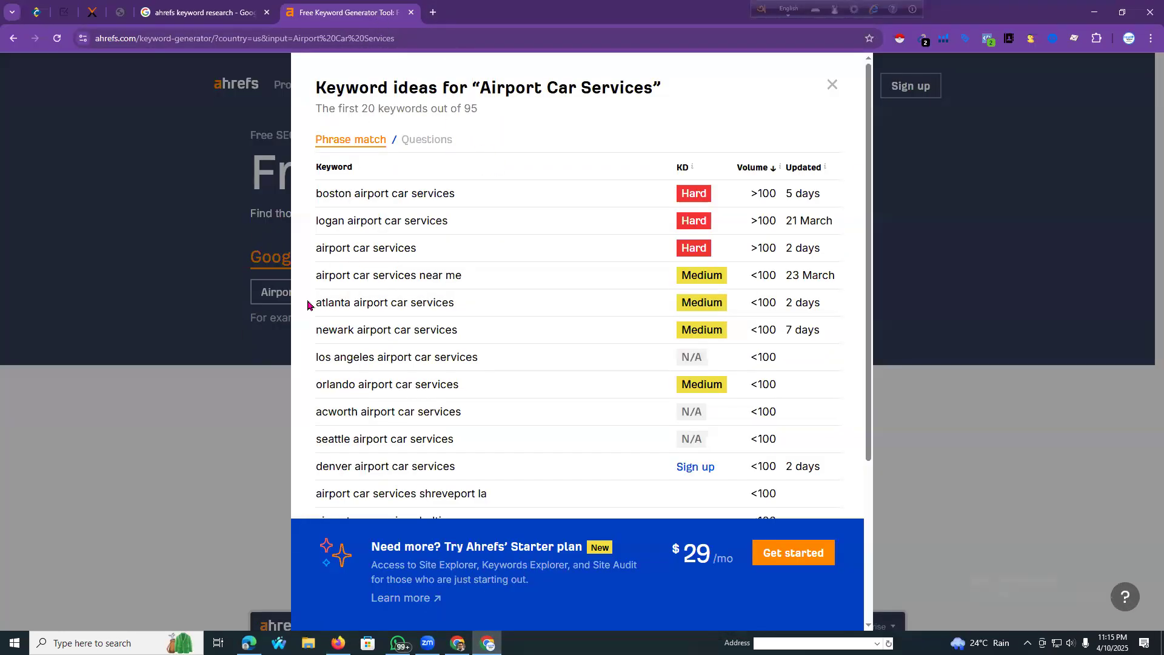
pyautogui.click(432, 12)
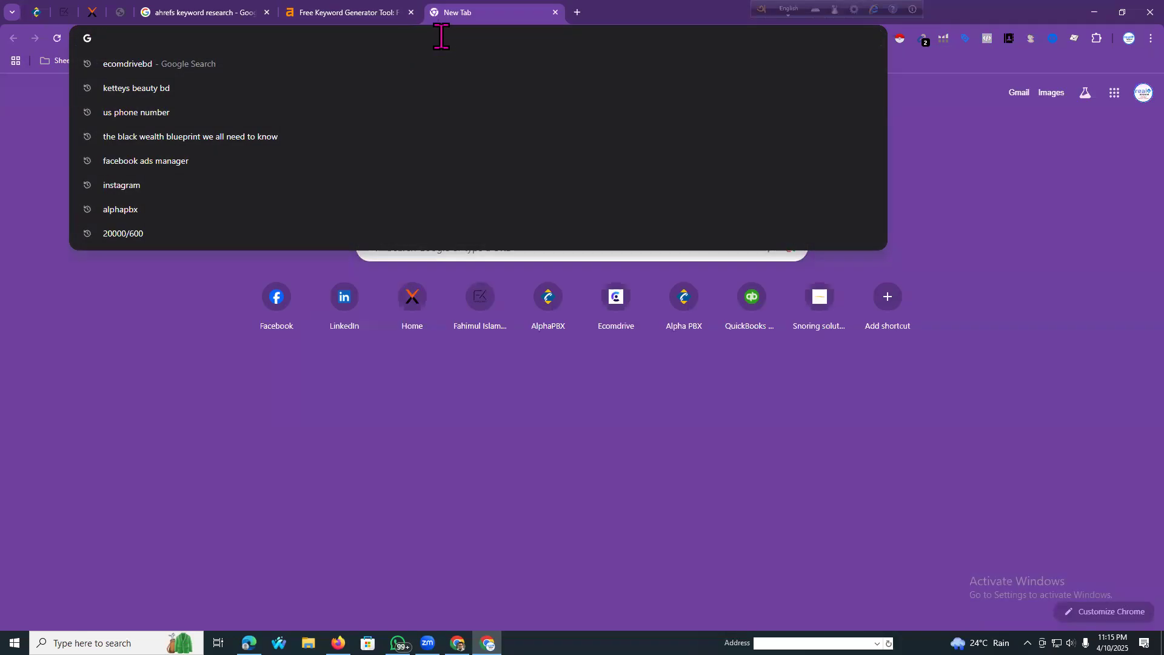
pyautogui.write('Google Keywo')
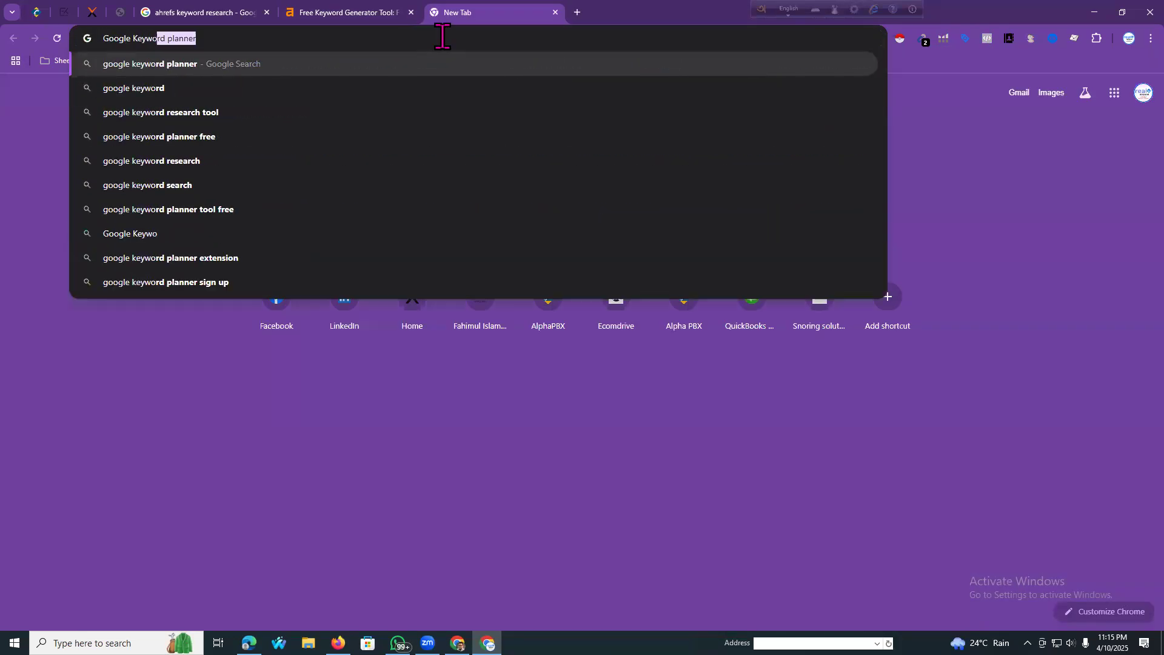
pyautogui.press('Return')
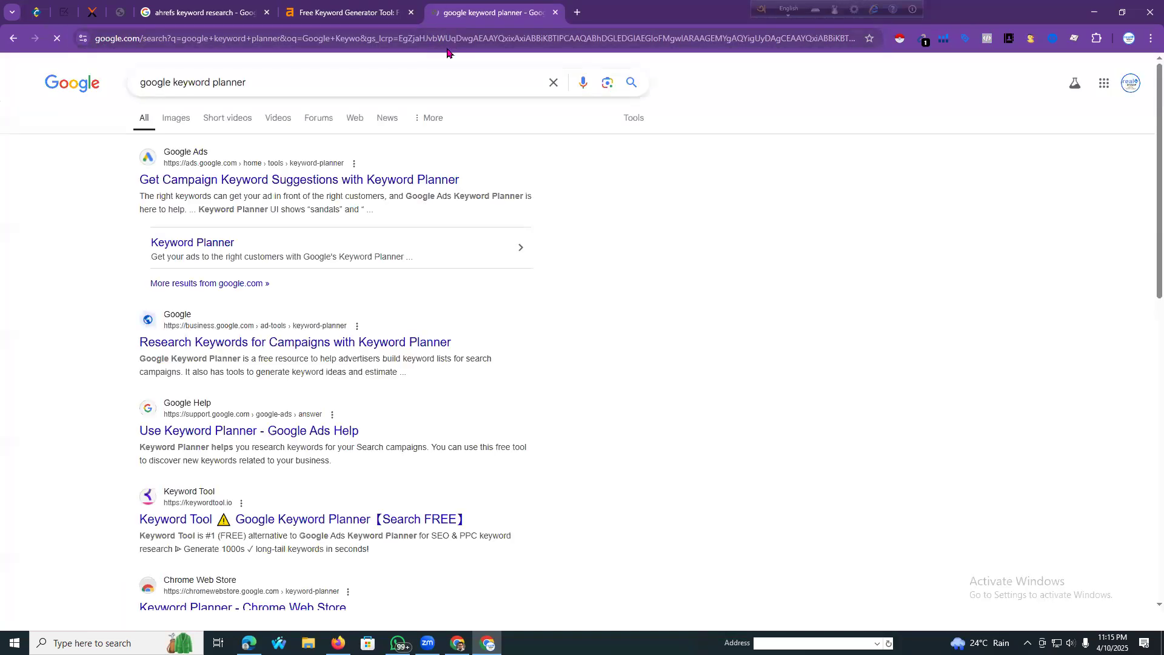
pyautogui.middleClick(189, 193)
pyautogui.click(630, 13)
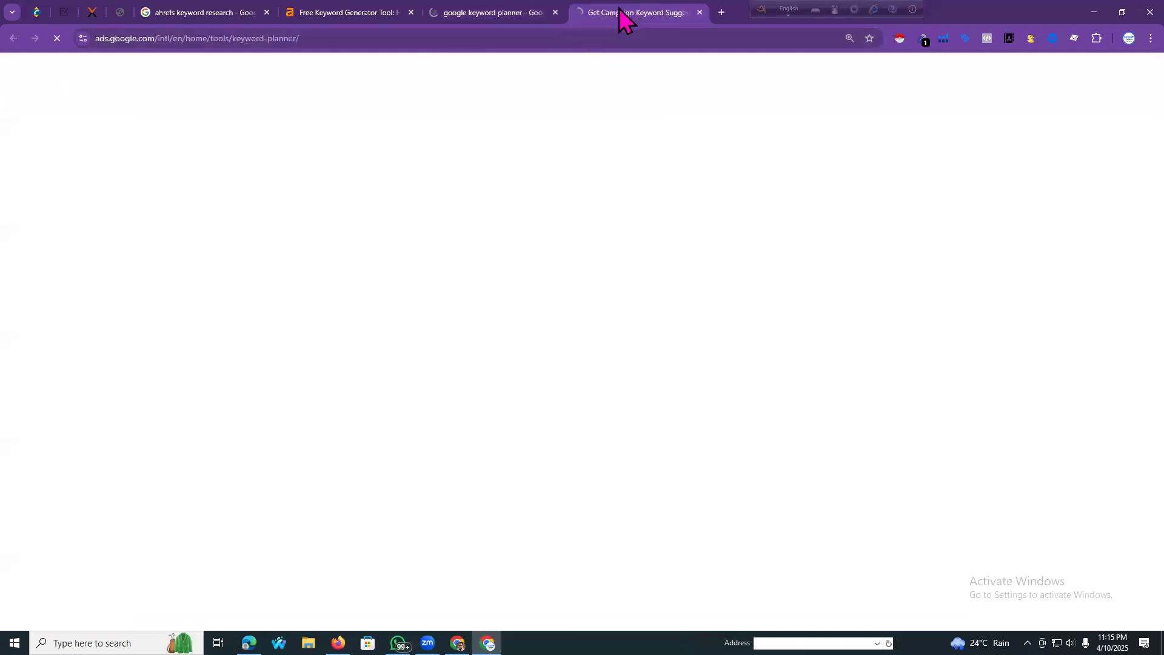
# Enter Keyword Planner under the active Google Ads account and dismiss the Balance exhausted alert.
pyautogui.click(637, 402)
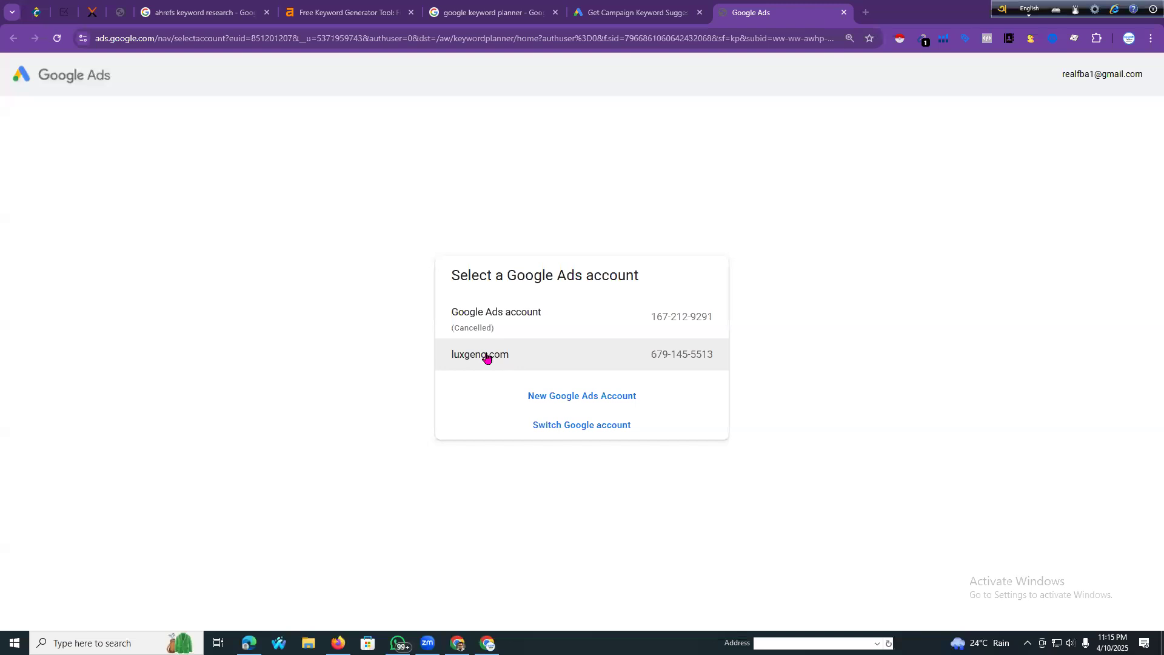
pyautogui.click(538, 357)
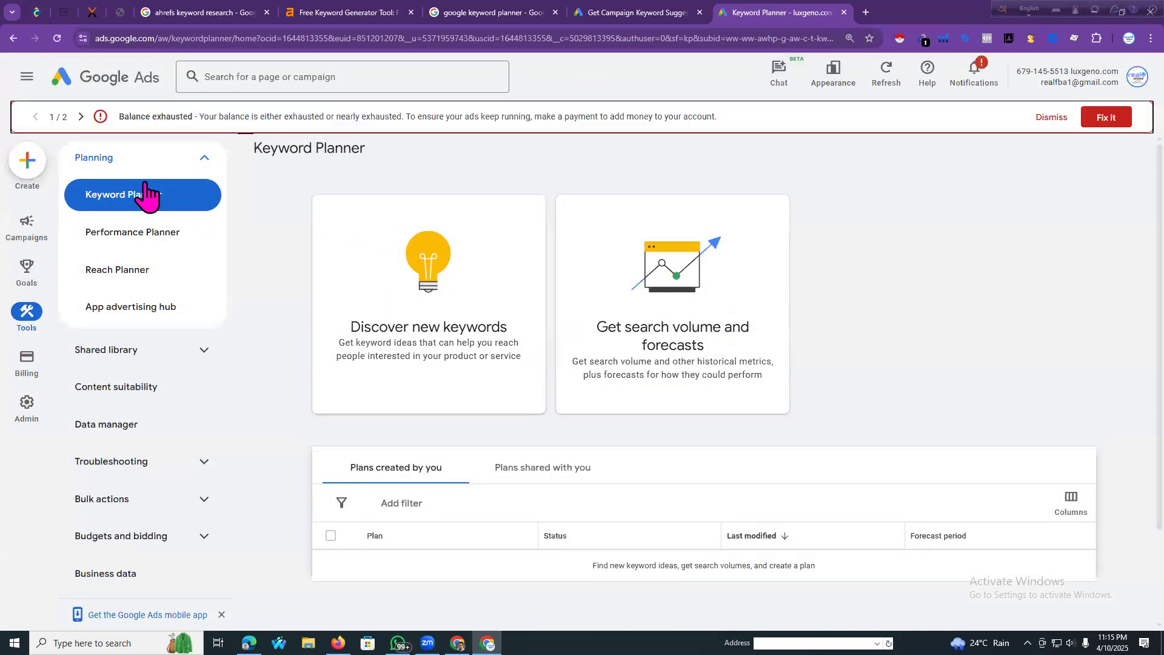
pyautogui.click(1053, 117)
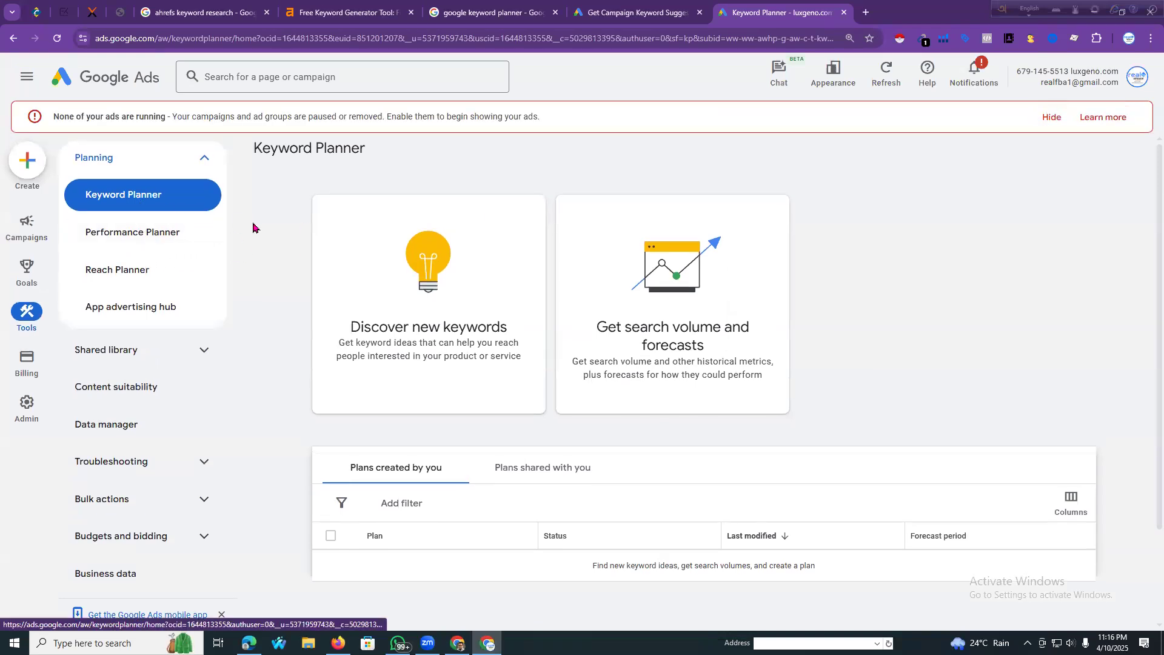
# Start discovering new keywords and target Dallas-Ft. Worth TX only, removing Bangladesh.
pyautogui.click(435, 267)
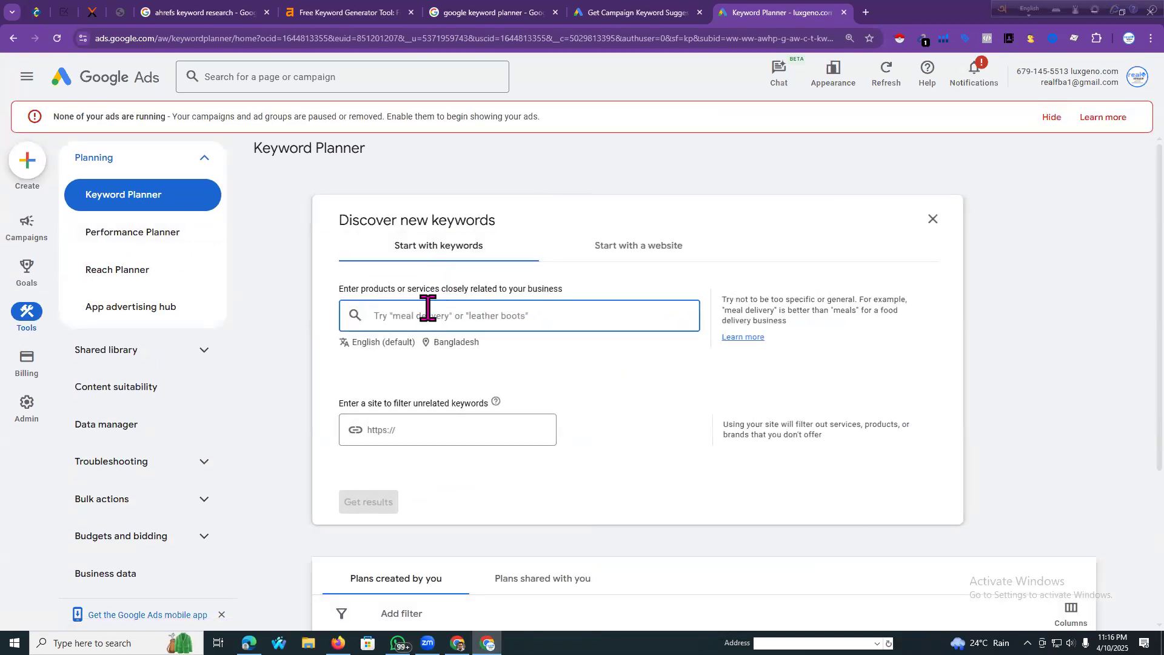
pyautogui.click(455, 343)
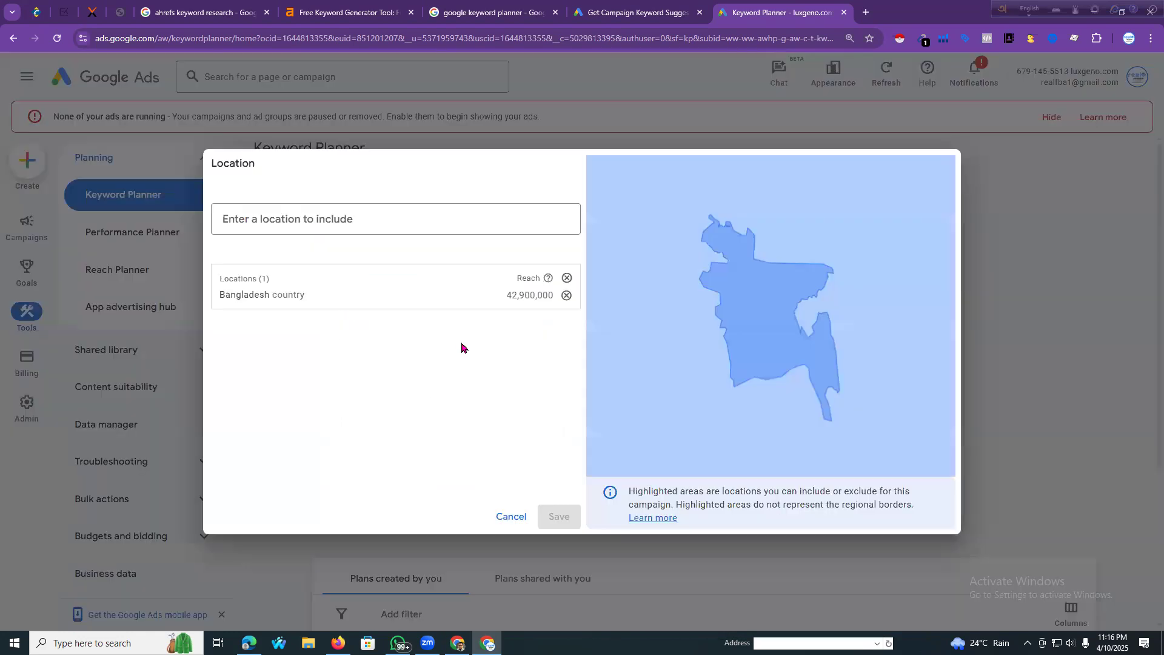
pyautogui.click(356, 226)
pyautogui.write('Dal')
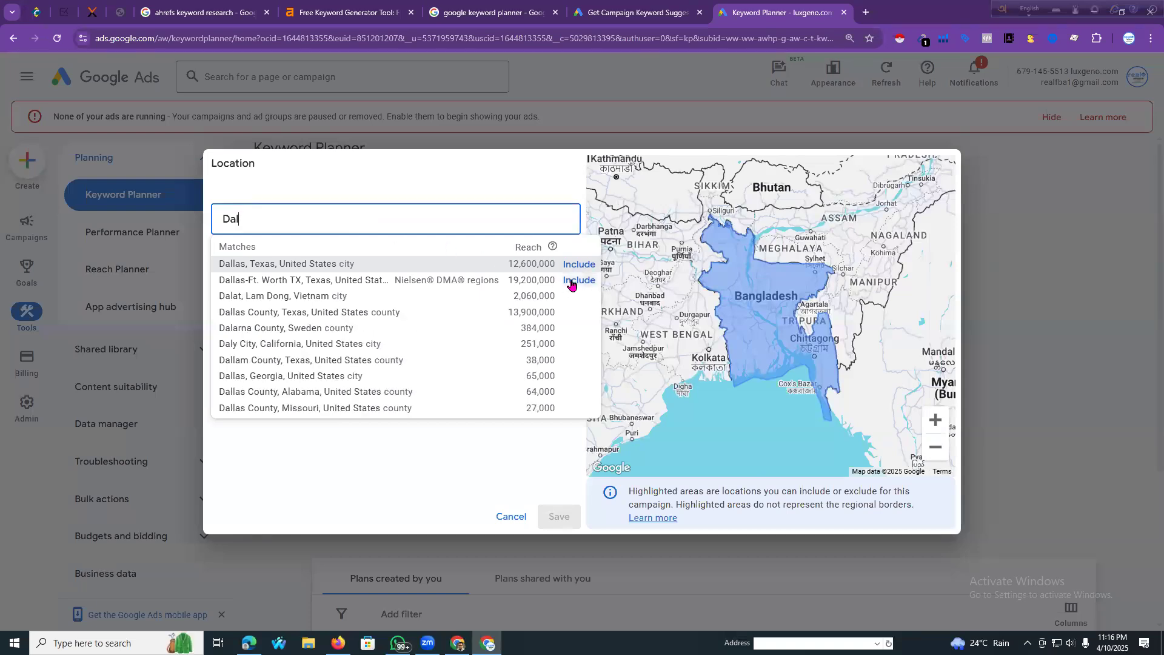
pyautogui.click(571, 281)
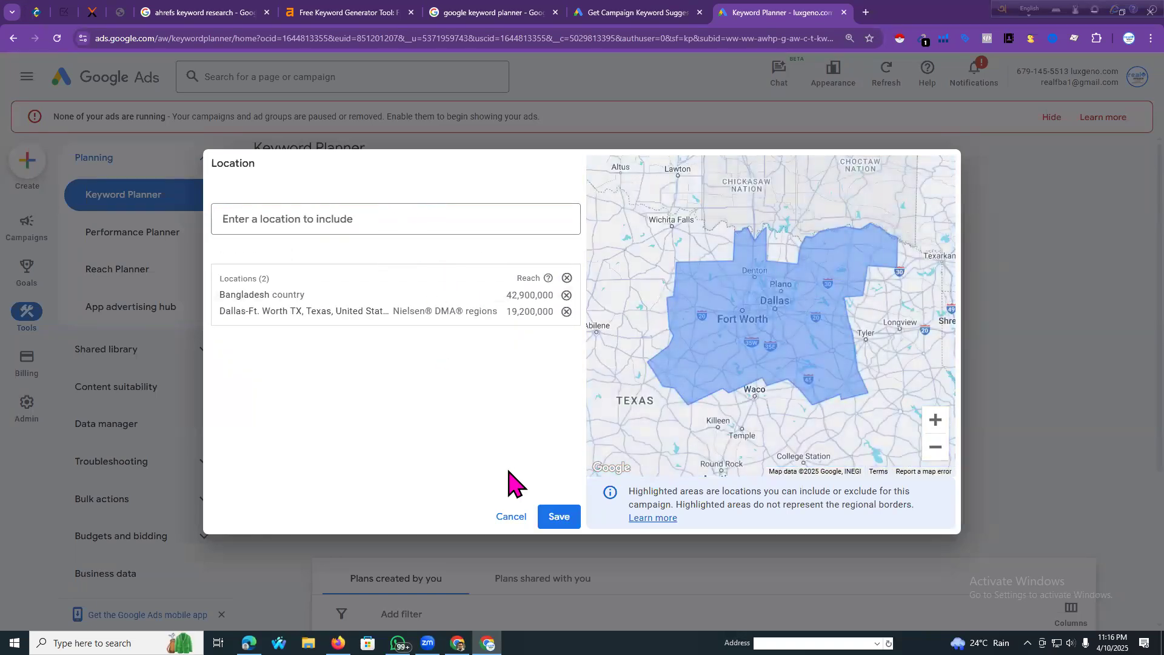
pyautogui.click(547, 521)
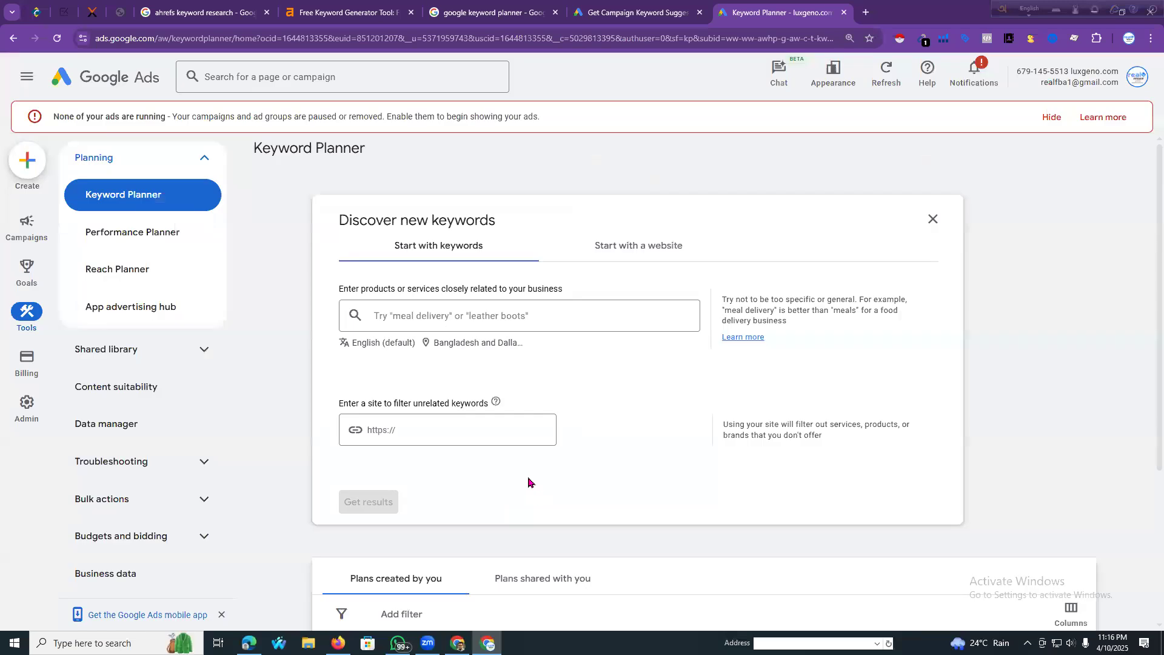
pyautogui.click(487, 345)
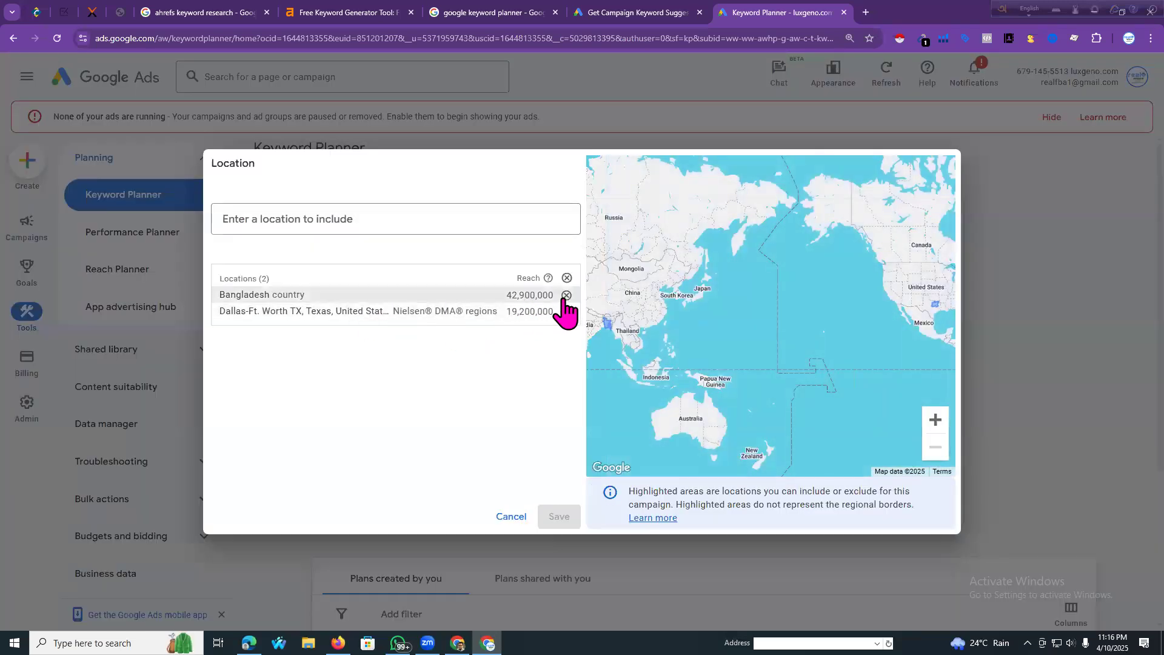
pyautogui.click(533, 298)
pyautogui.click(559, 519)
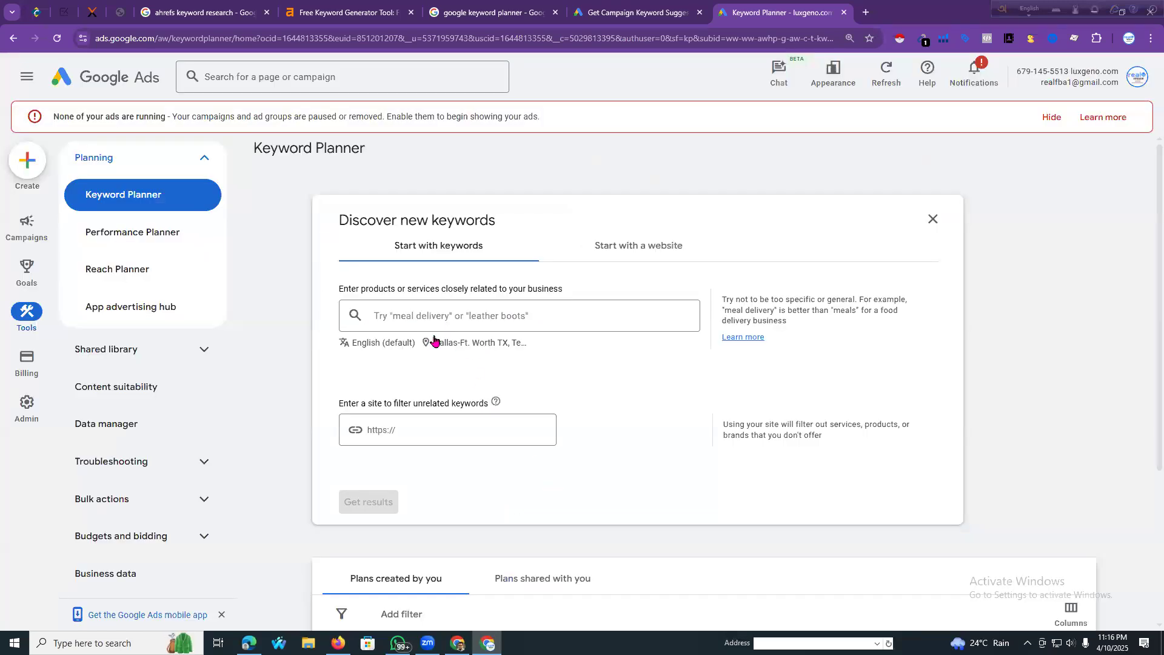
# Add 'airport car services near me' as a seed keyword from clipboard history.
pyautogui.click(410, 310)
pyautogui.press('super+v')
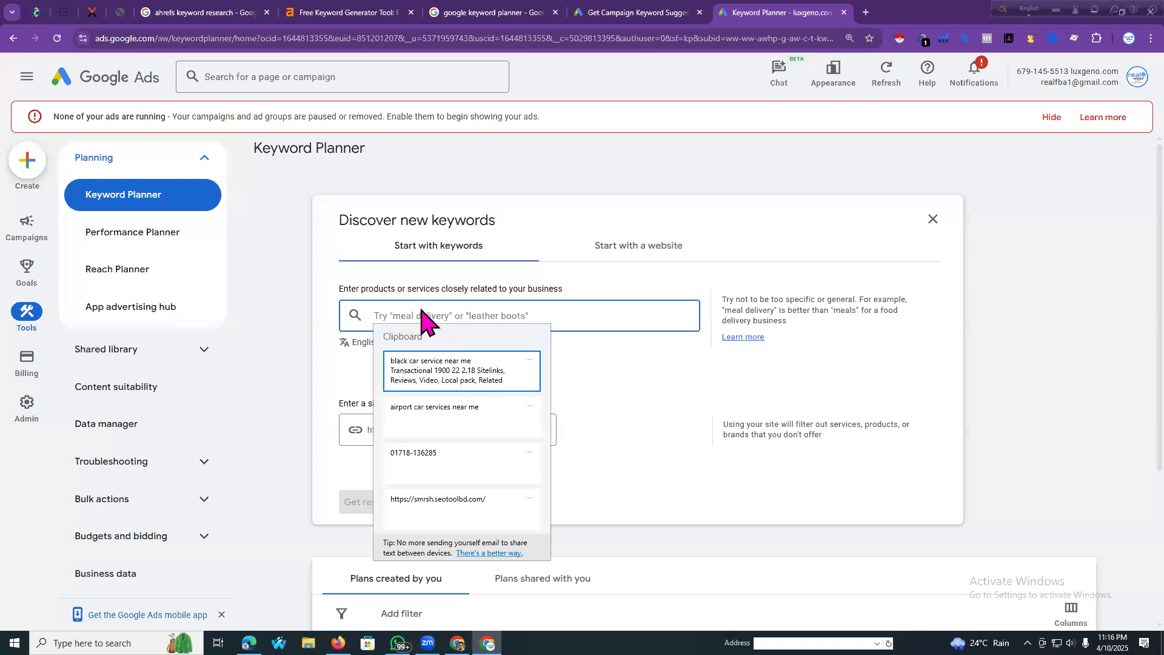
pyautogui.click(434, 410)
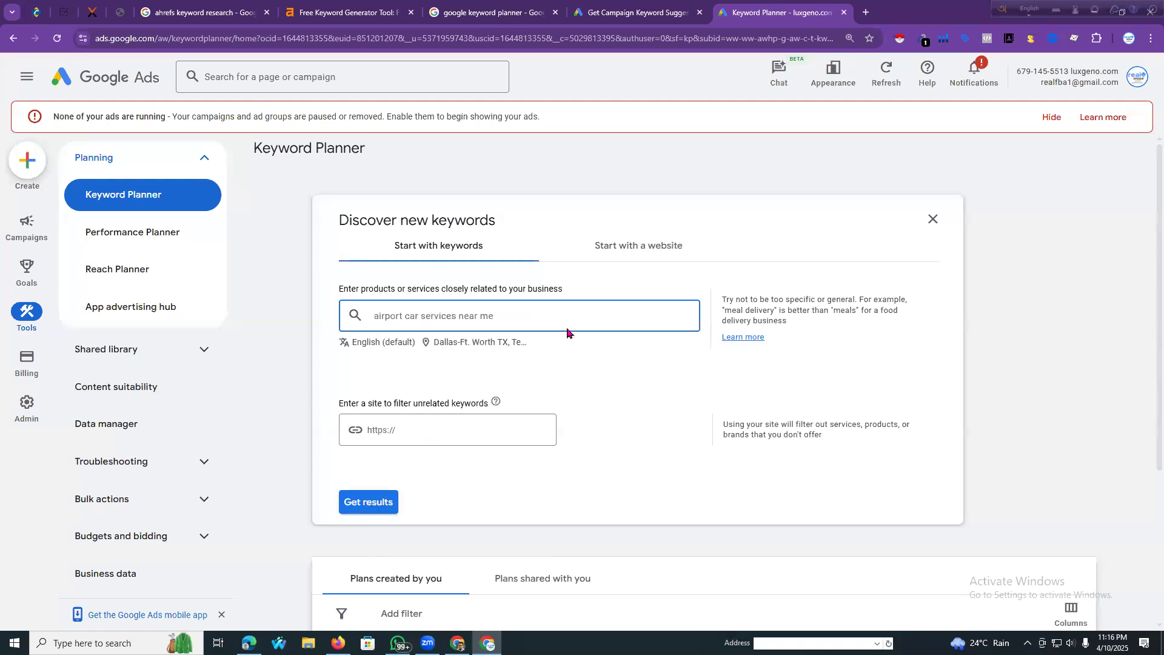
pyautogui.press('Return')
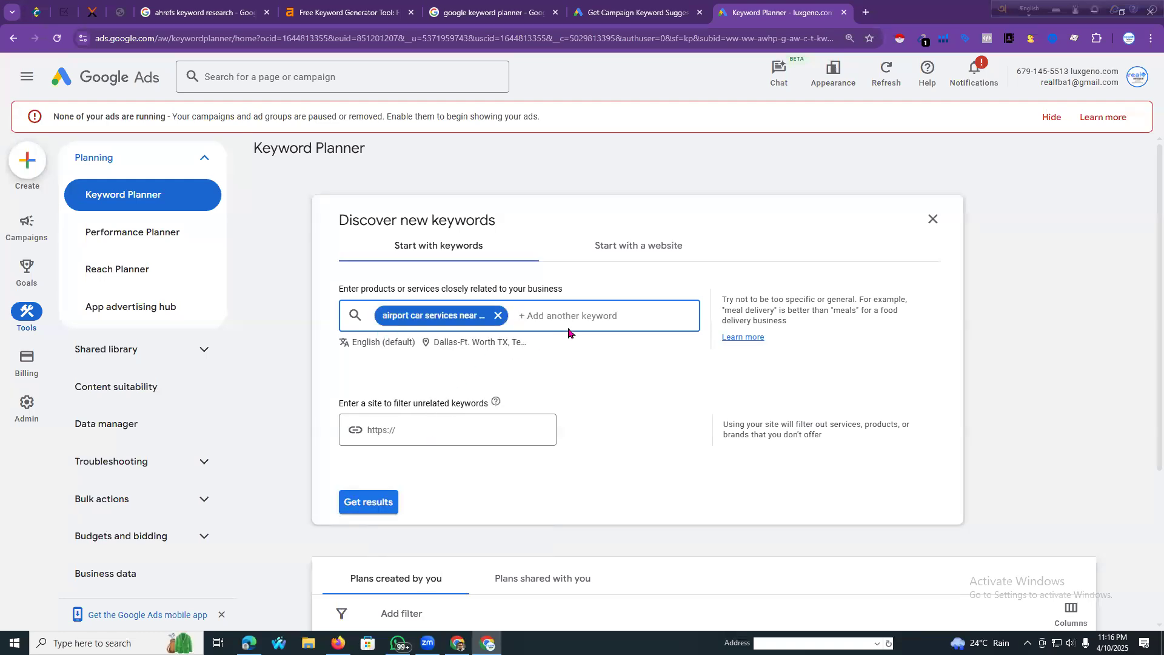
# Copy the five selected Semrush keywords and paste them into the seed keyword list.
pyautogui.press('super+v')
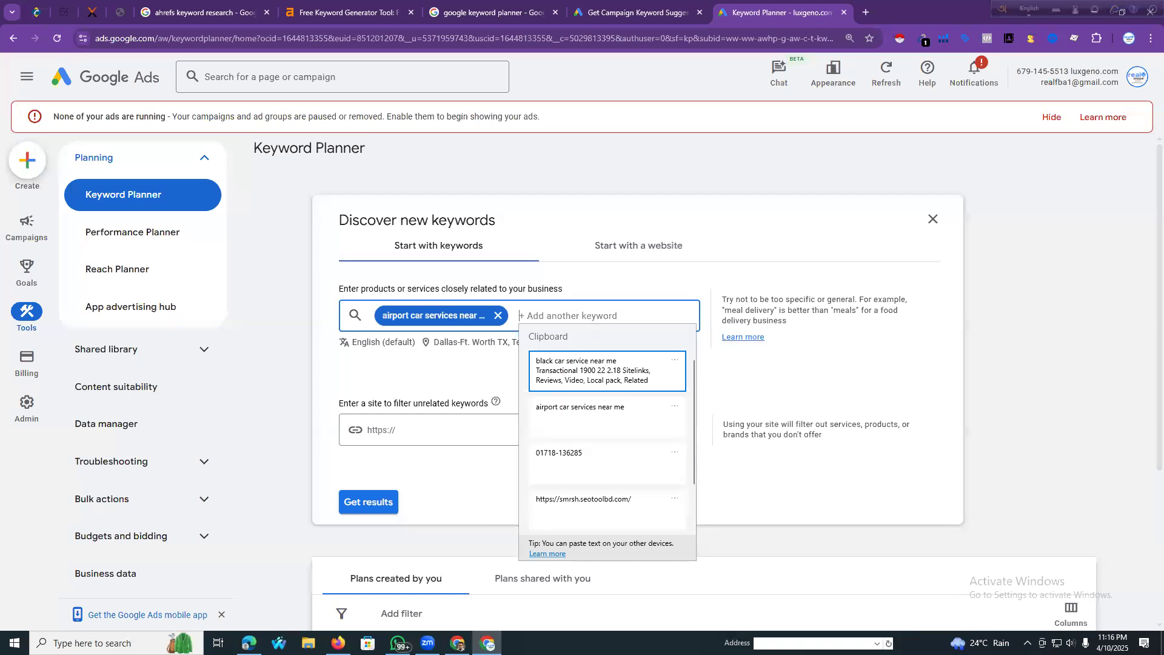
pyautogui.click(339, 642)
pyautogui.scroll(5, 359, 543)
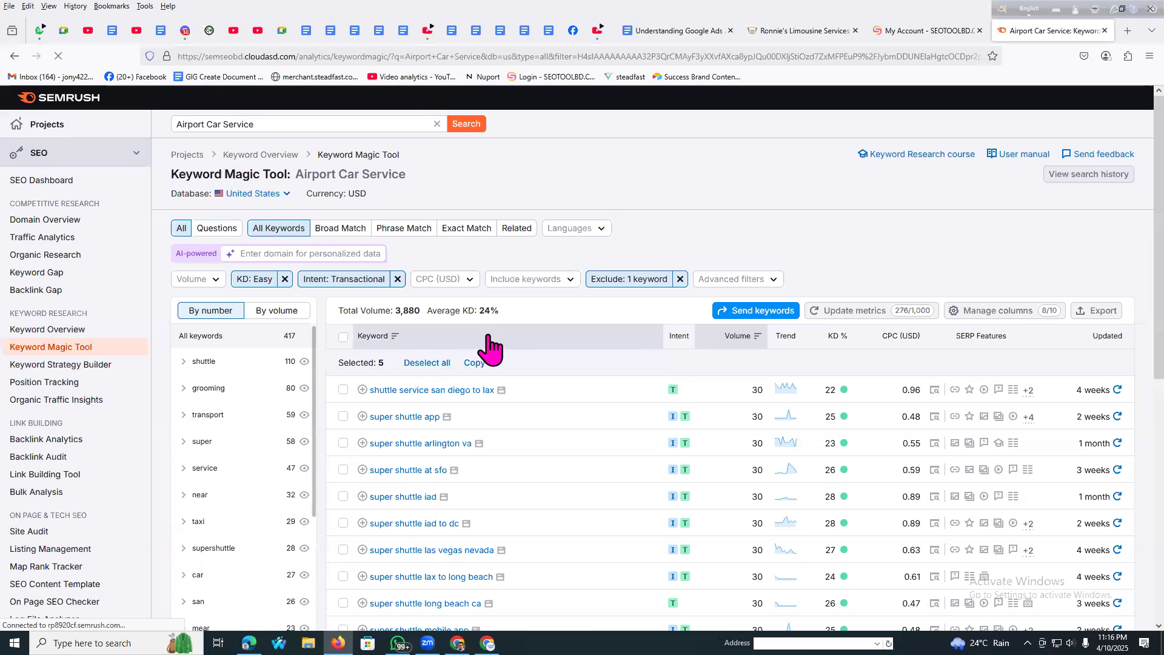
pyautogui.click(470, 366)
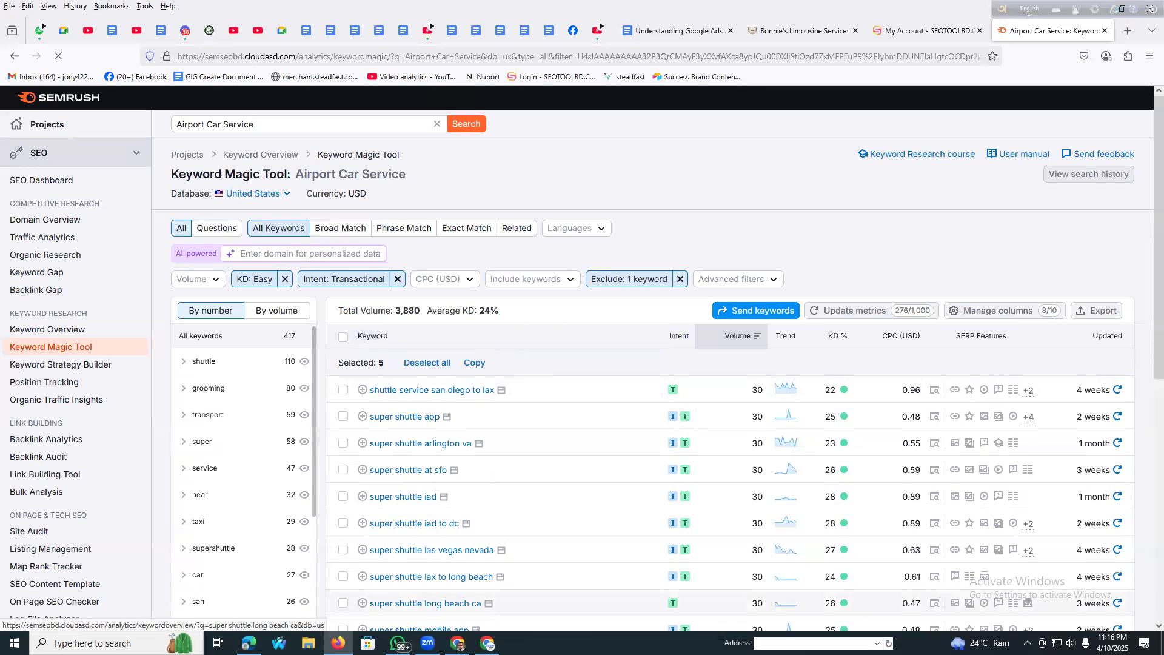
pyautogui.hotkey('alt', 'Tab')
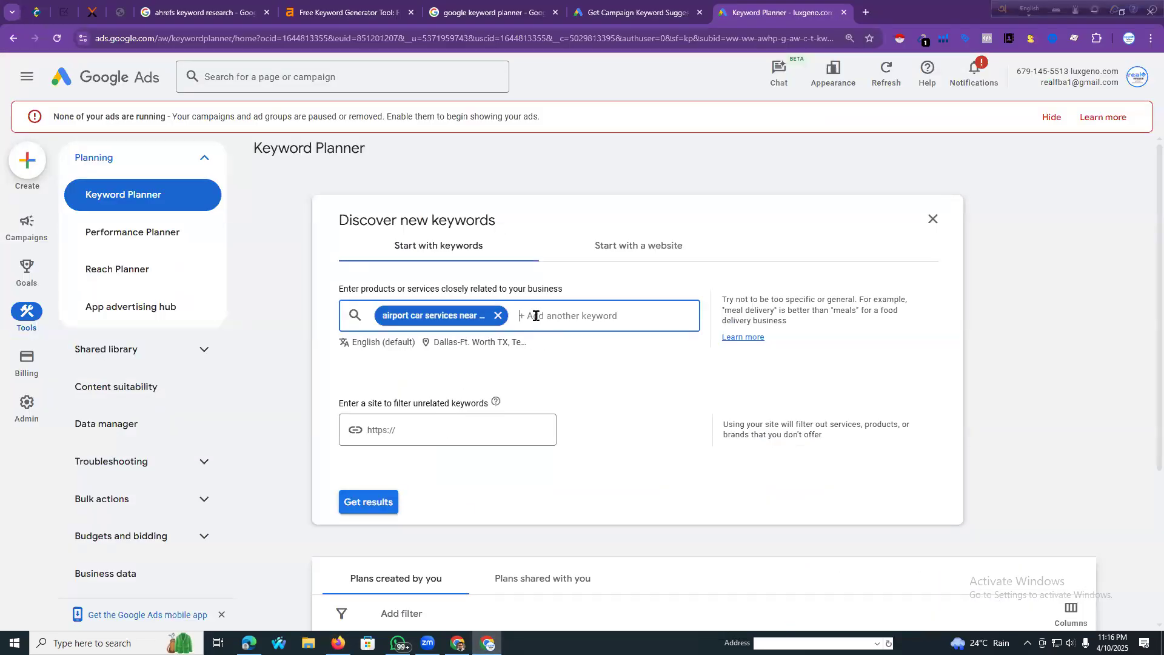
pyautogui.hotkey('ctrl', 'v')
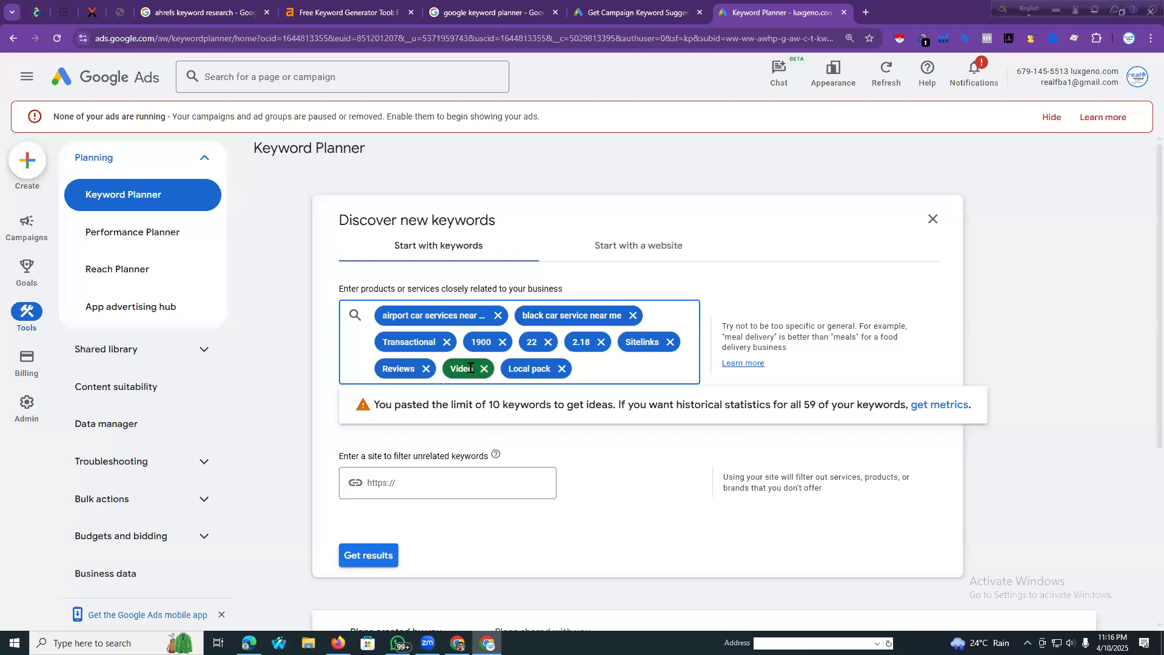
# Remove the stray 22, 1900, Transactional, Sitelinks, 2.18, Video, Local pack and Reviews chips.
pyautogui.click(549, 342)
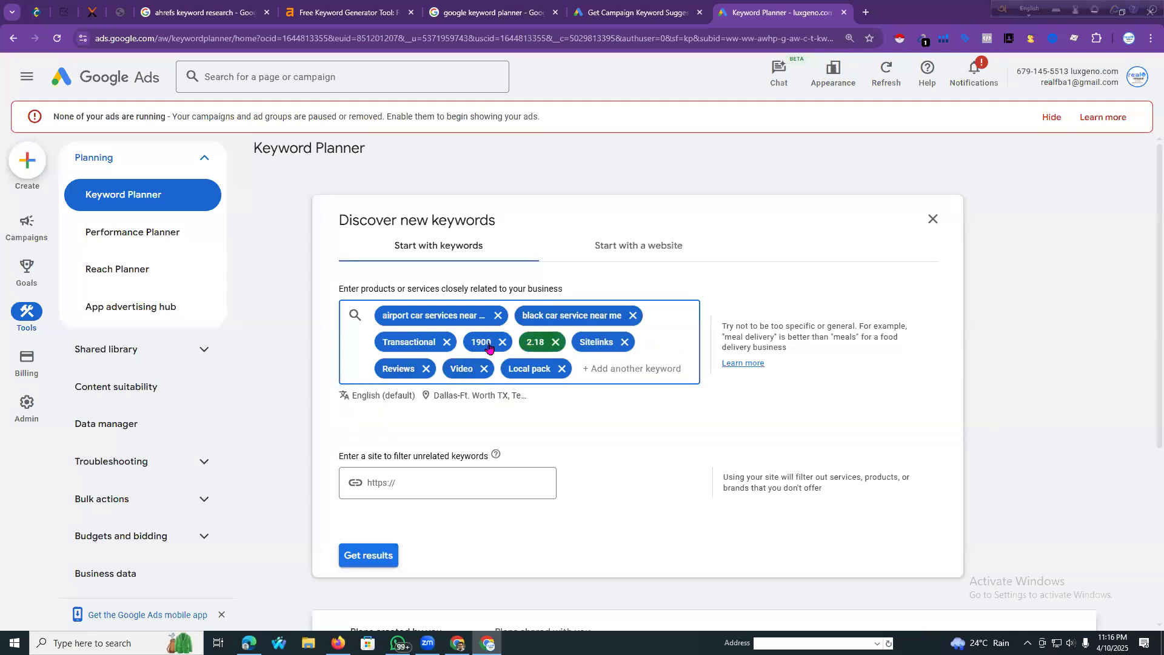
pyautogui.click(502, 342)
pyautogui.click(447, 342)
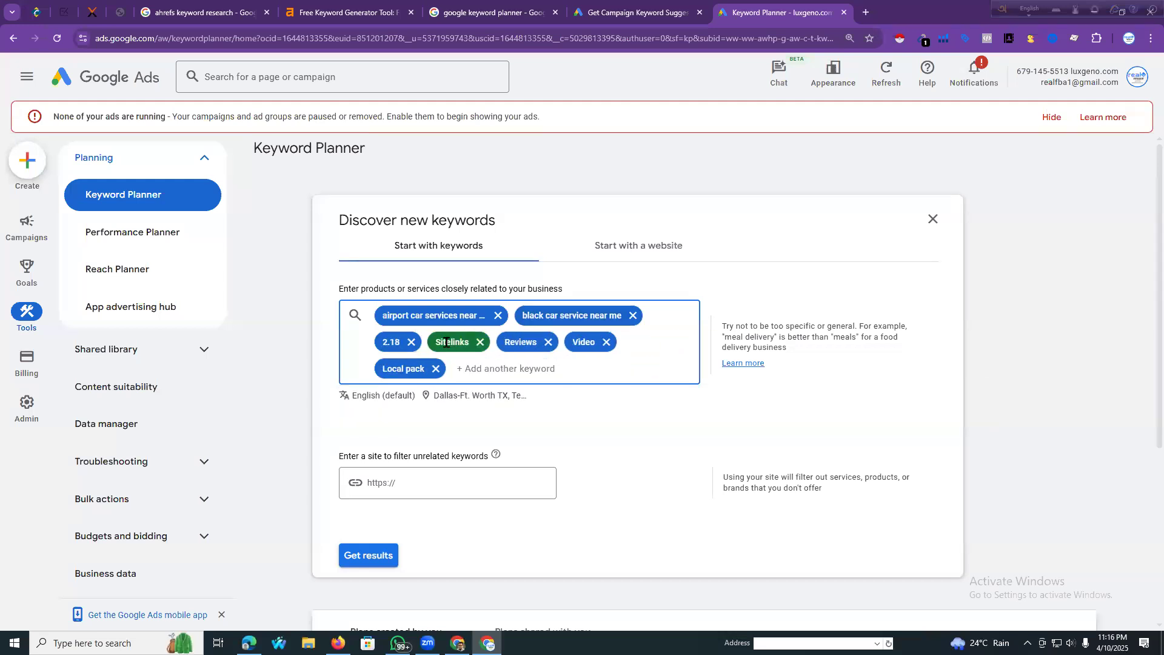
pyautogui.click(479, 342)
pyautogui.click(411, 342)
pyautogui.click(491, 343)
pyautogui.click(503, 342)
pyautogui.click(426, 342)
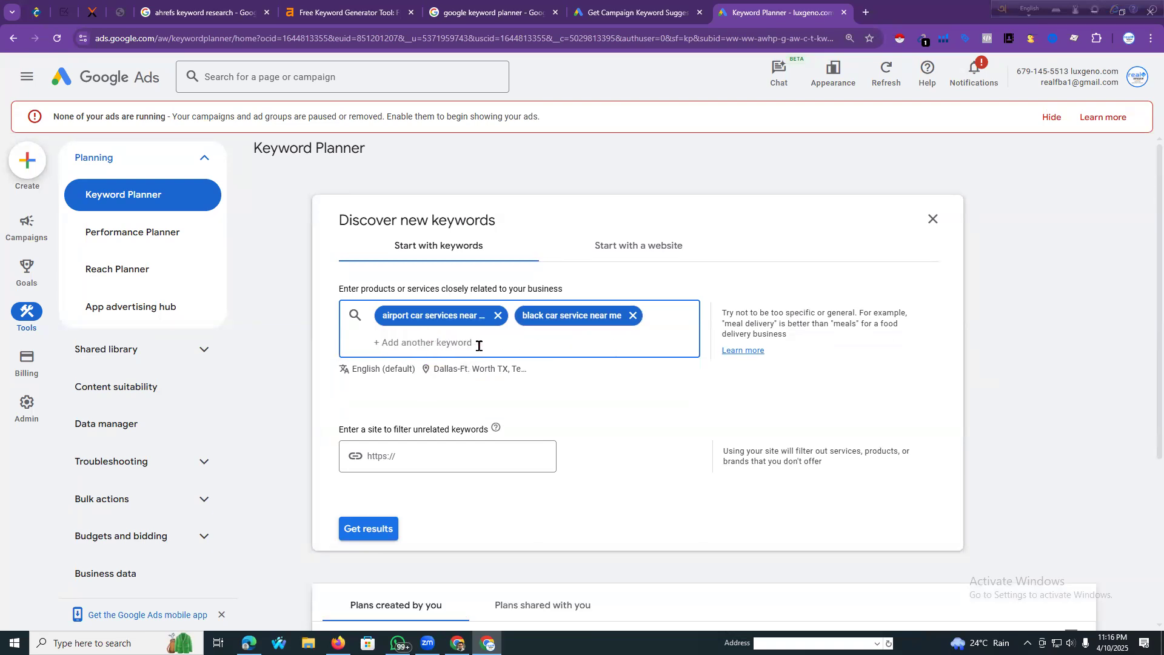
pyautogui.click(1093, 8)
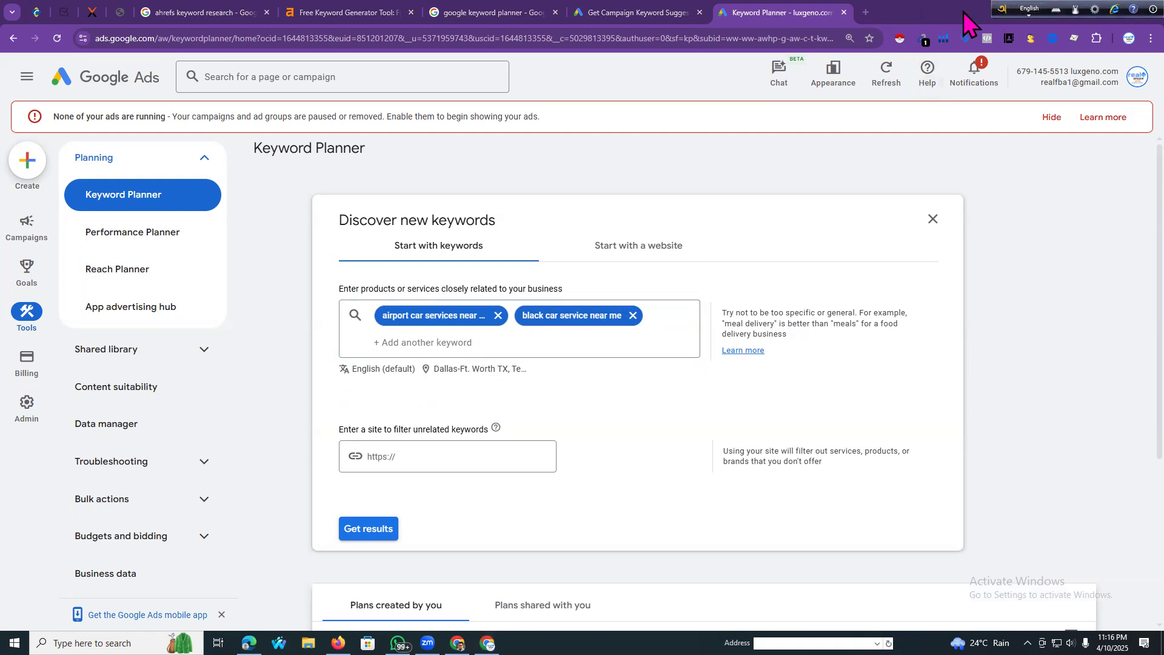
pyautogui.click(1096, 11)
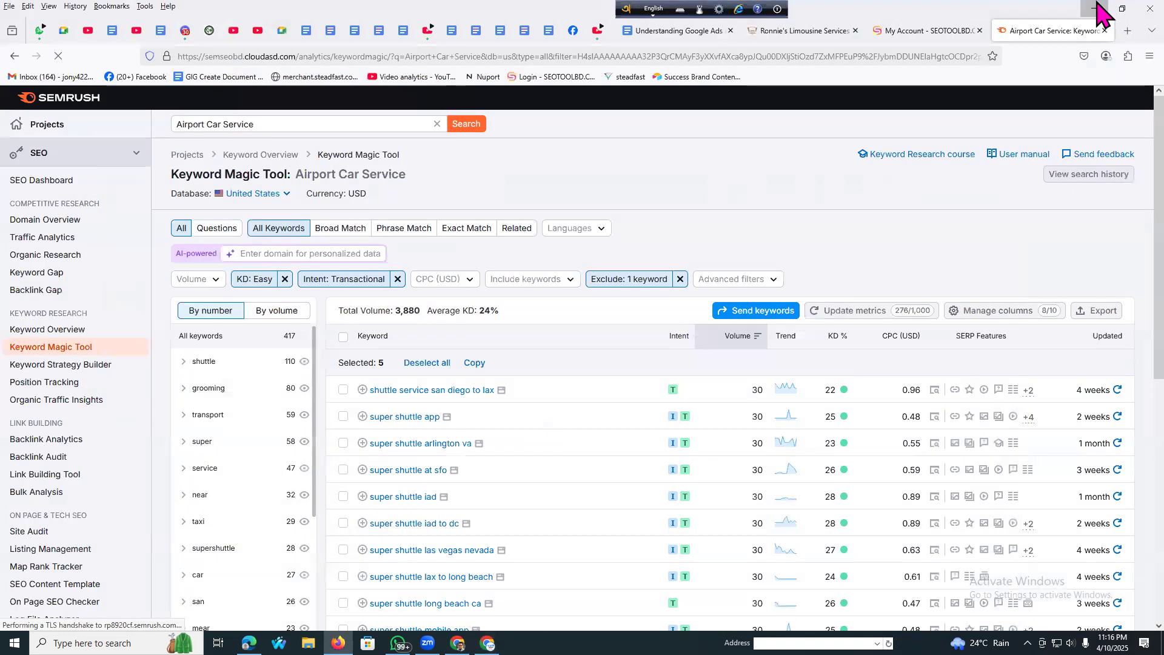
# Paste the Semrush keyword rows into a new Excel workbook and autofit column A.
pyautogui.click(1095, 11)
pyautogui.click(1097, 8)
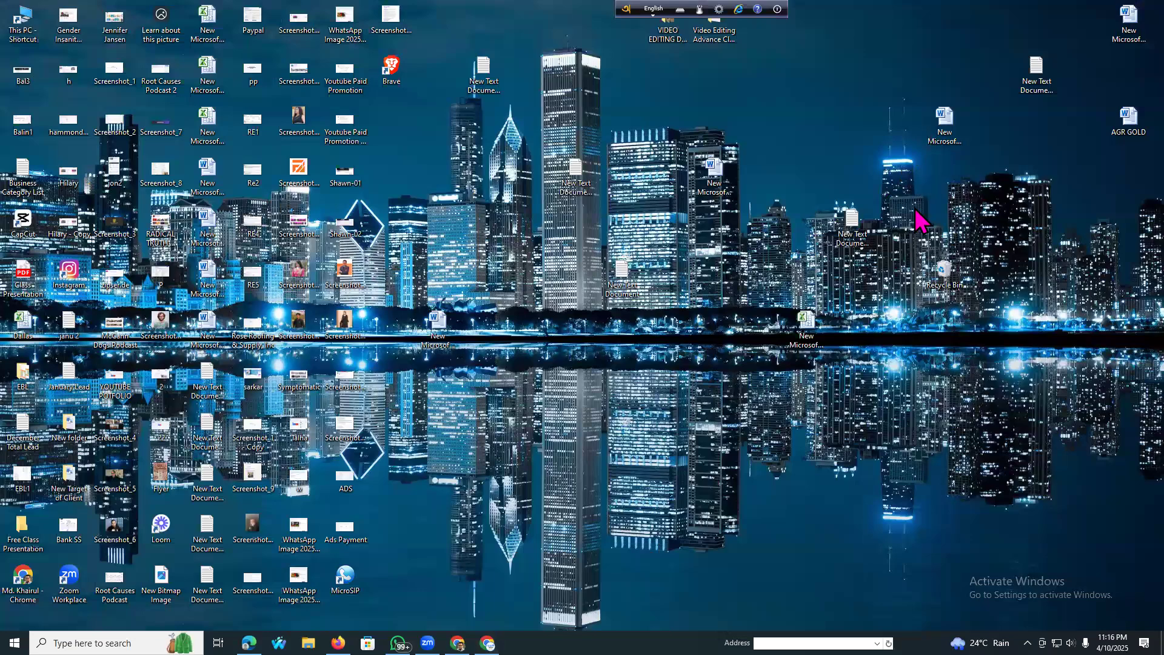
pyautogui.doubleClick(813, 330)
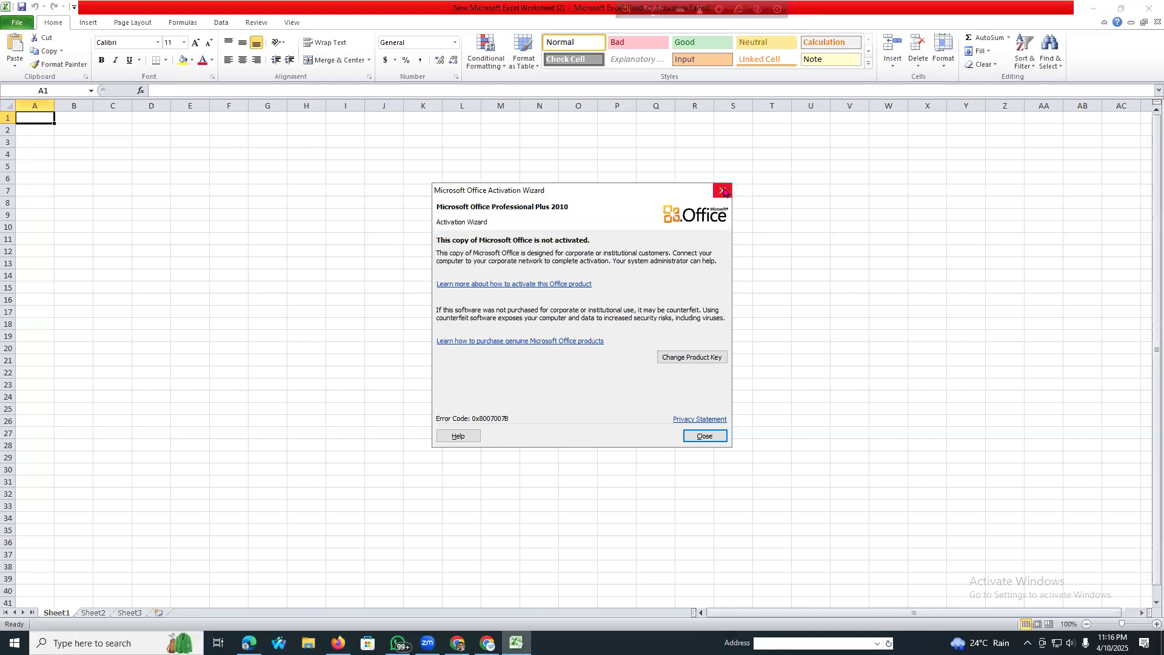
pyautogui.click(721, 192)
pyautogui.hotkey('ctrl', 'v')
pyautogui.click(201, 200)
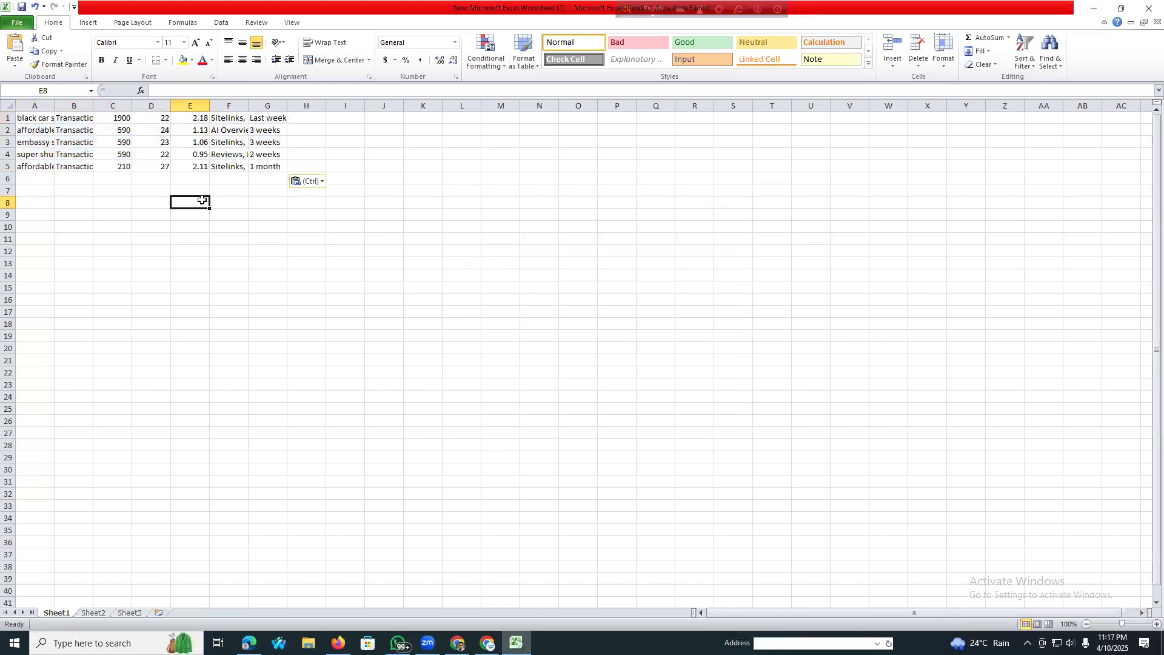
pyautogui.doubleClick(55, 106)
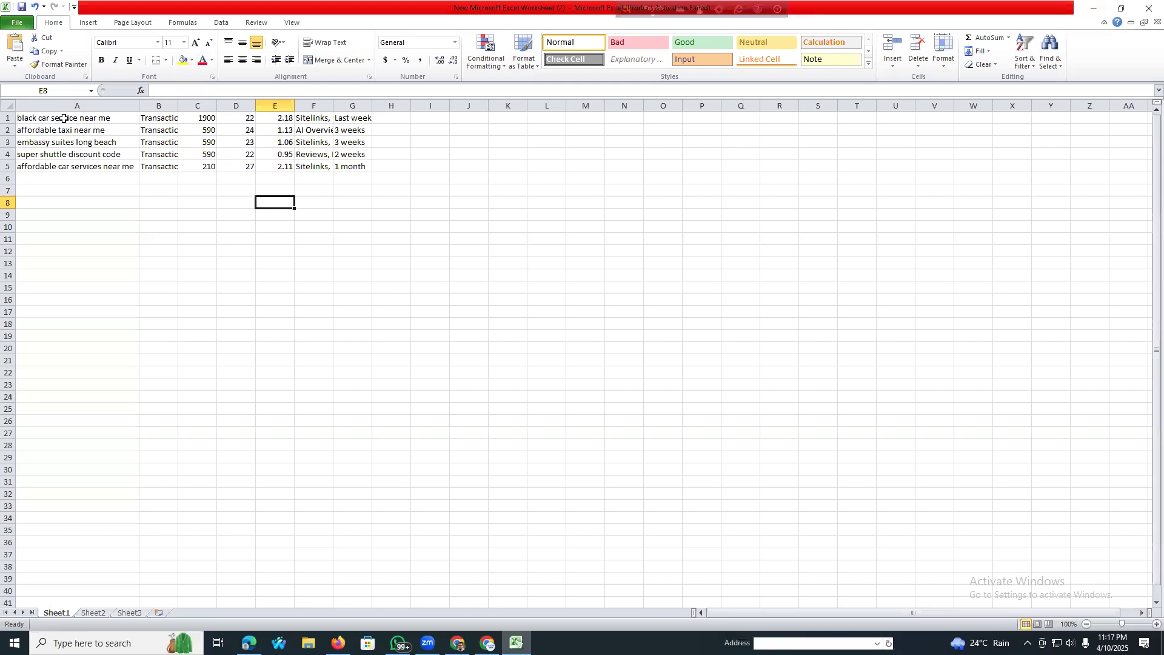
# Copy the five keywords in A1:A5 into Keyword Planner's seed keyword box.
pyautogui.moveTo(65, 116); pyautogui.dragTo(77, 168)
pyautogui.rightClick(79, 157)
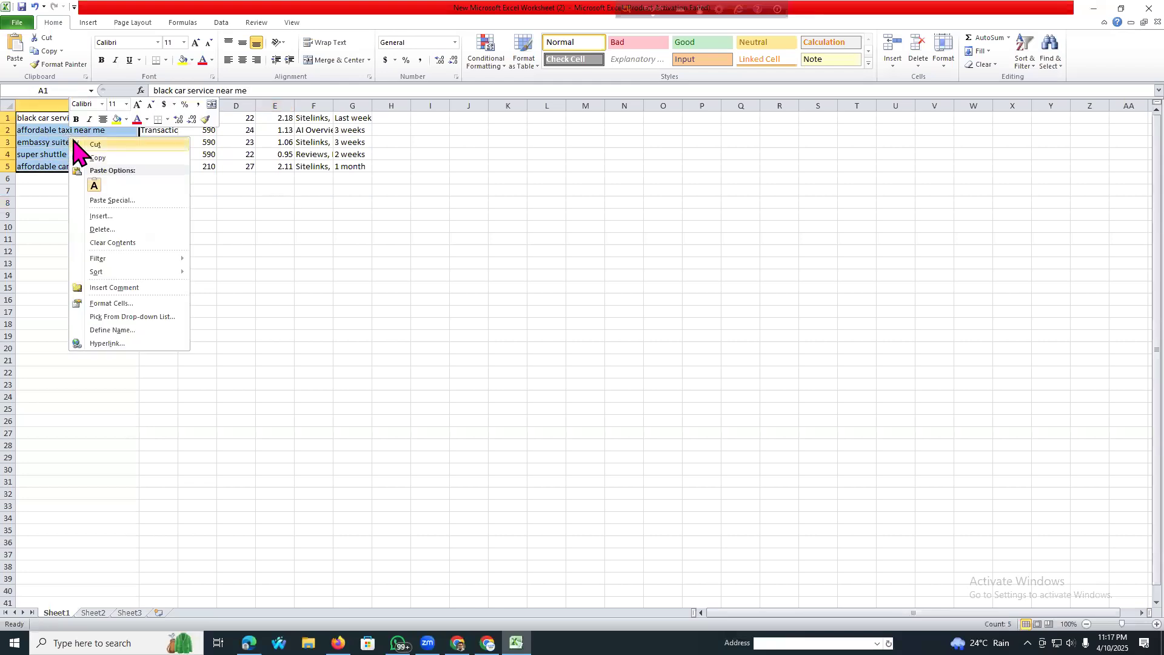
pyautogui.click(97, 177)
pyautogui.click(1094, 9)
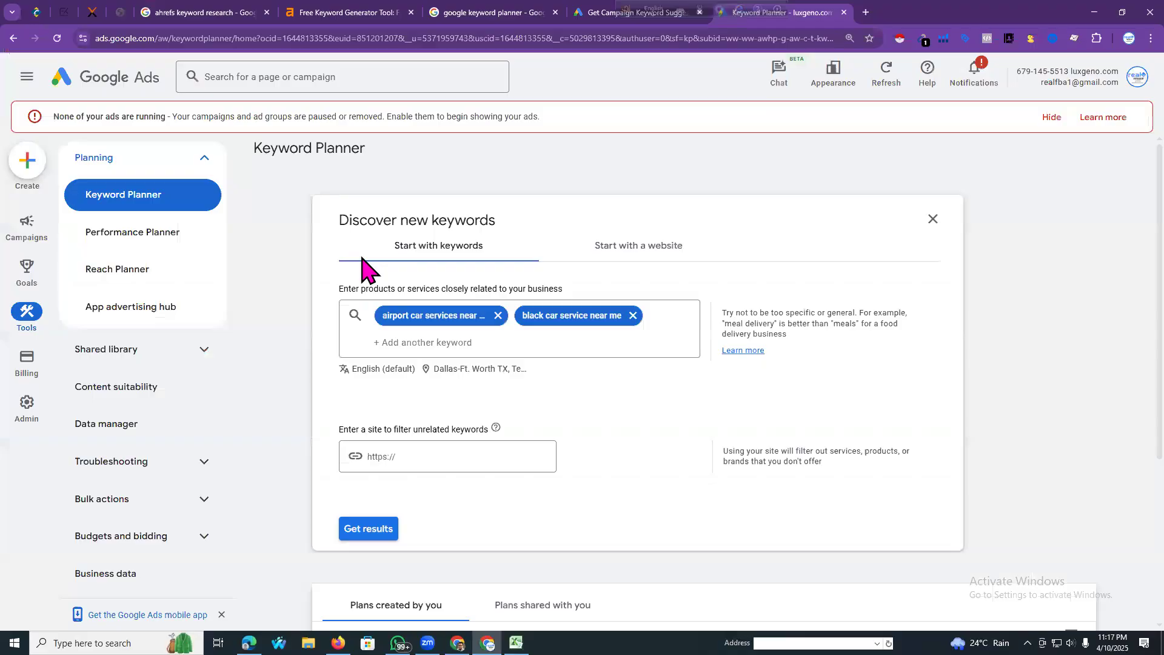
pyautogui.click(487, 643)
pyautogui.click(432, 340)
pyautogui.hotkey('ctrl', 'v')
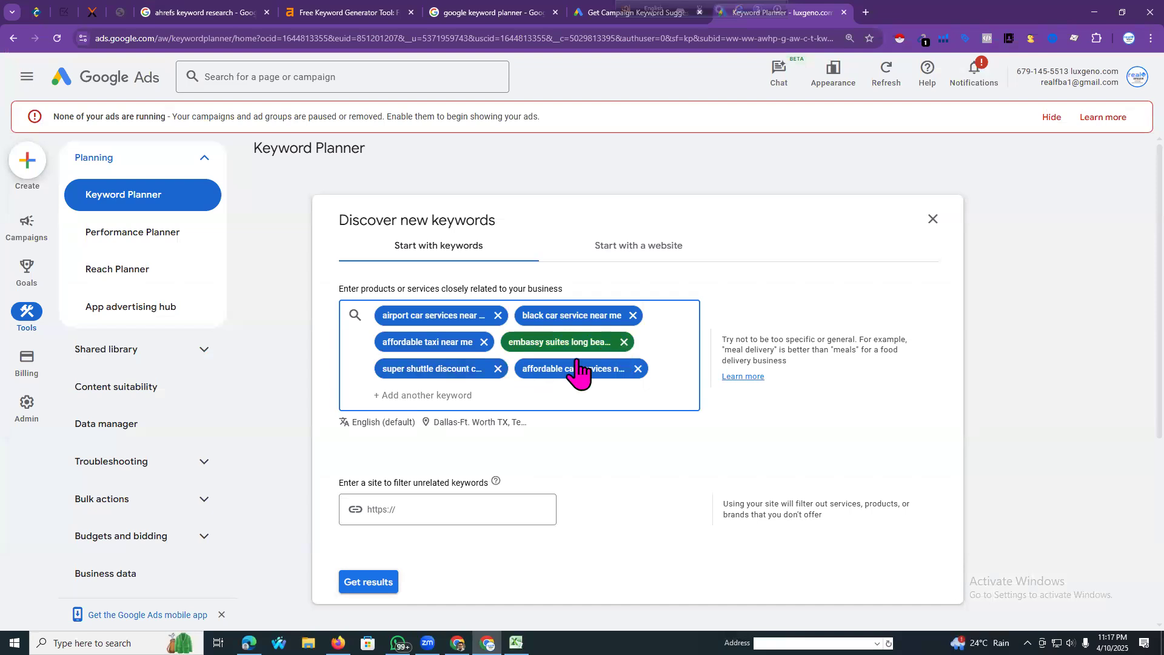
# Remove the embassy suites long beach keyword and get keyword ideas for the rest.
pyautogui.click(624, 342)
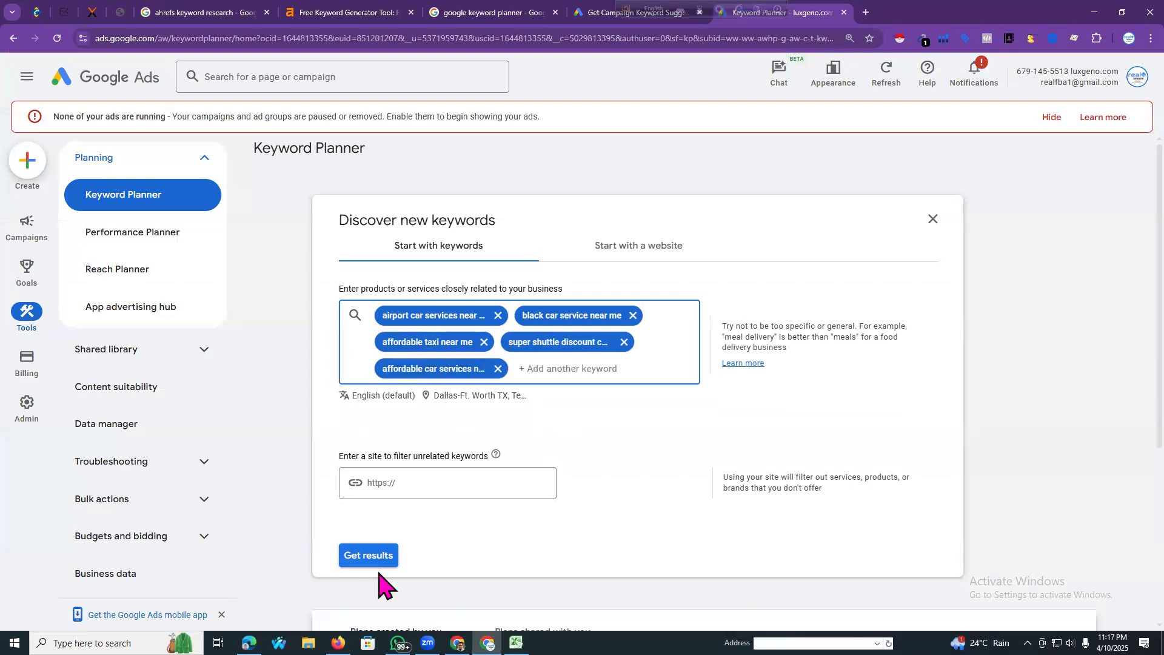
pyautogui.click(400, 482)
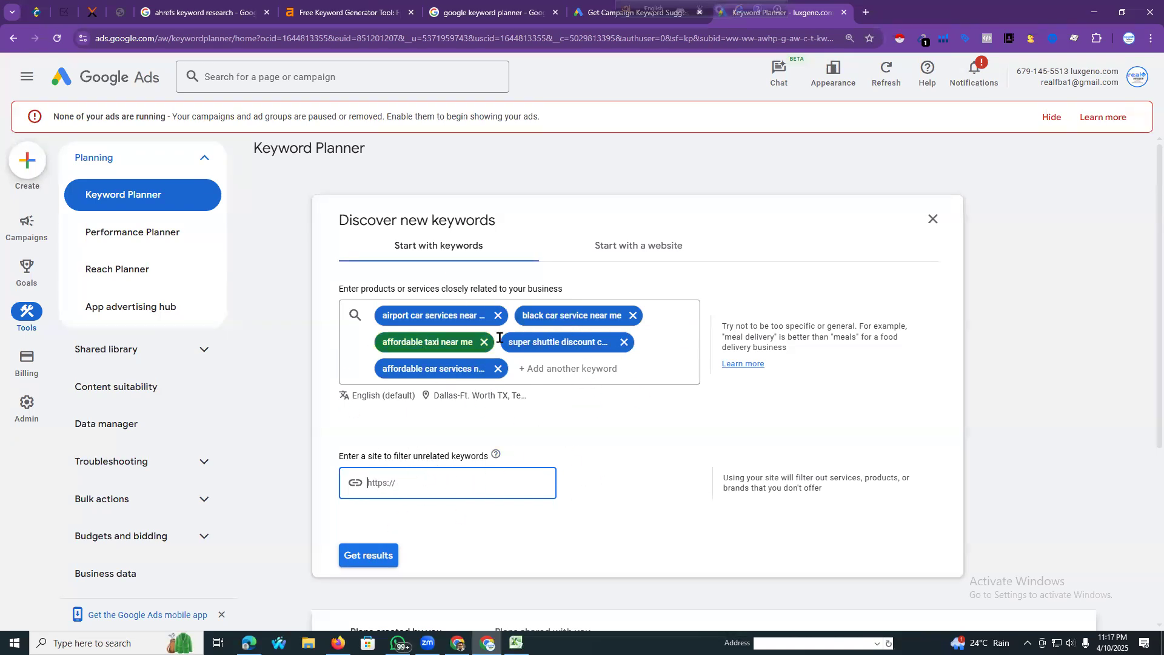
pyautogui.click(361, 557)
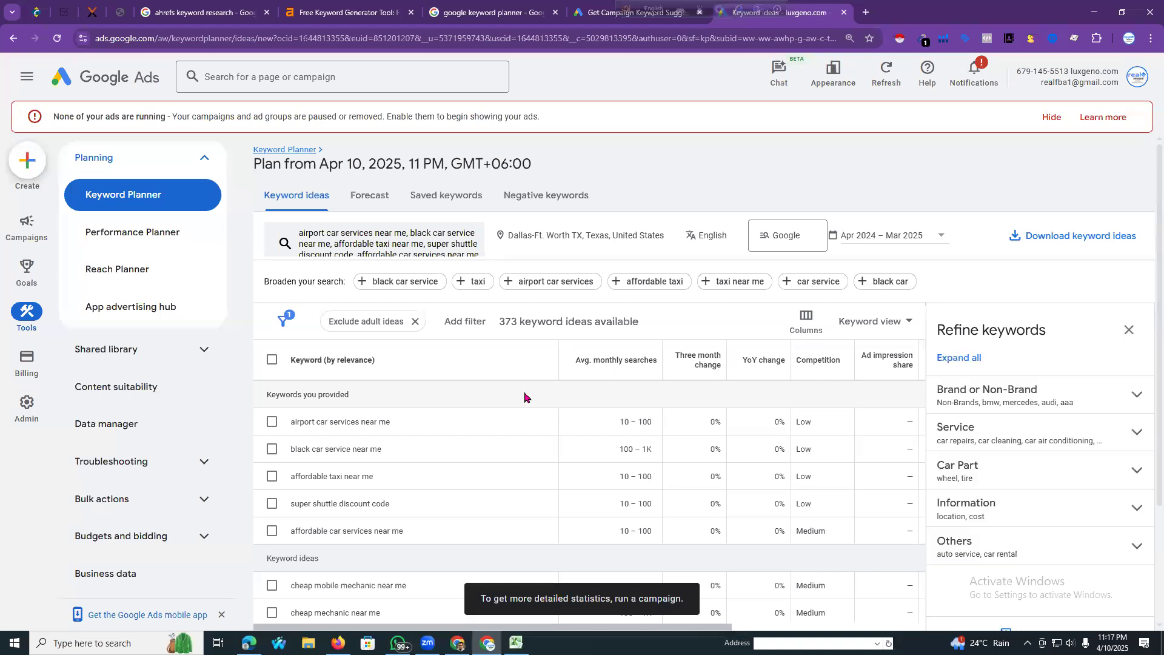
# Show 500 keyword ideas per page.
pyautogui.scroll(-2, 525, 397)
pyautogui.scroll(-3, 515, 404)
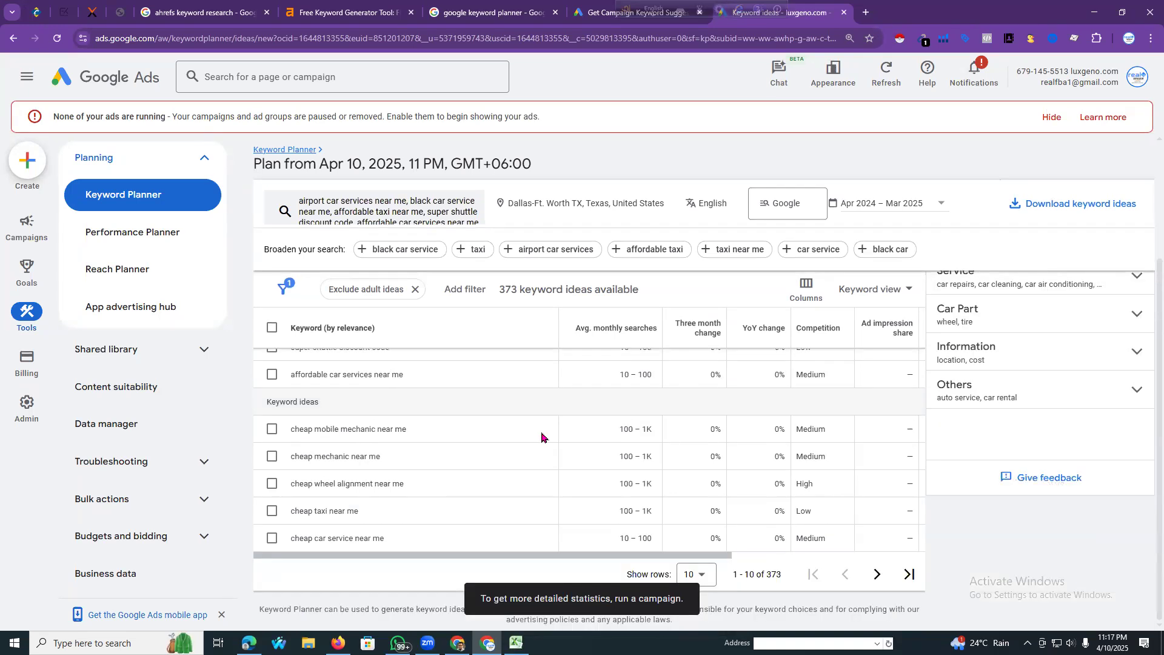
pyautogui.click(704, 575)
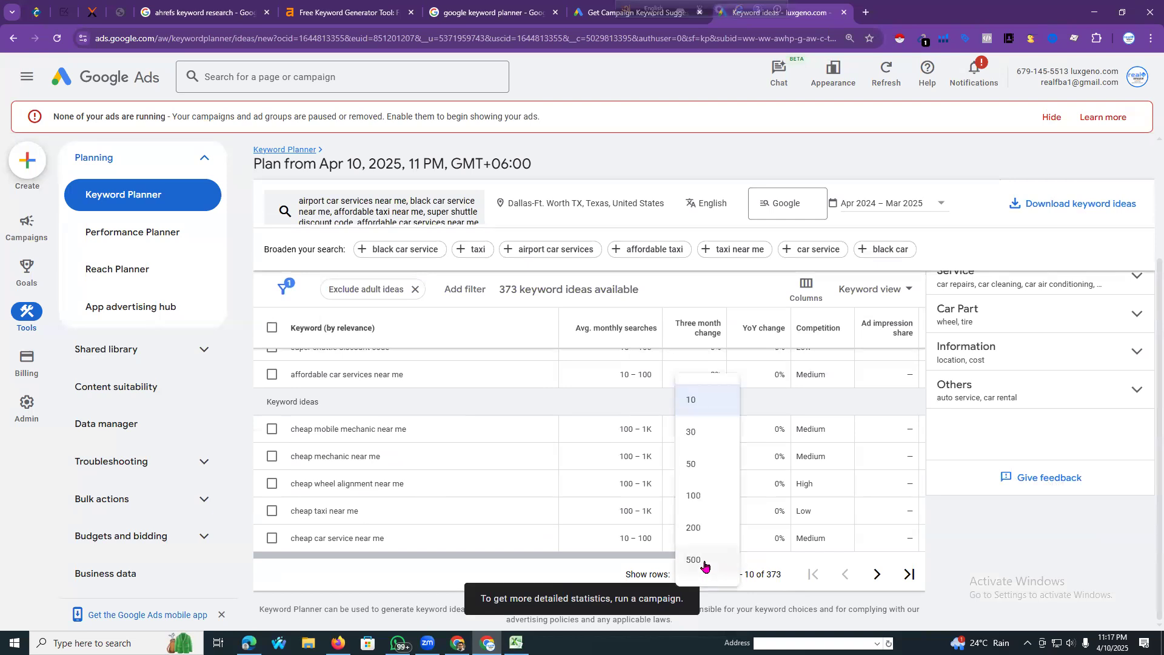
pyautogui.click(703, 561)
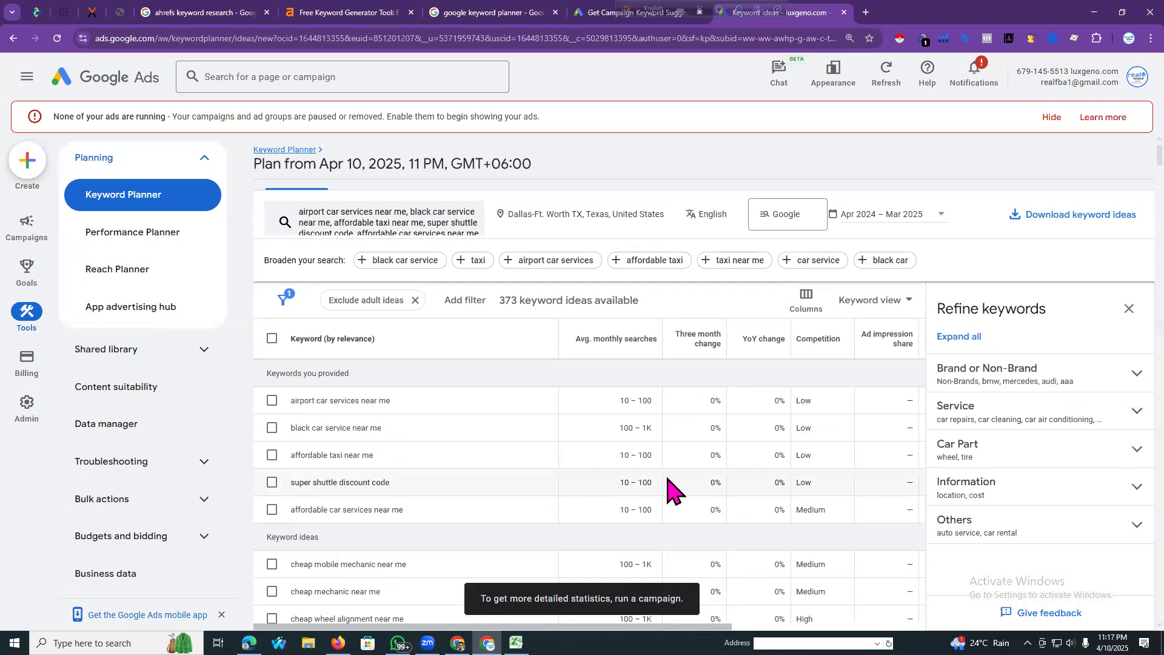
# Review the keyword ideas and download them as a .csv file.
pyautogui.scroll(-10, 667, 485)
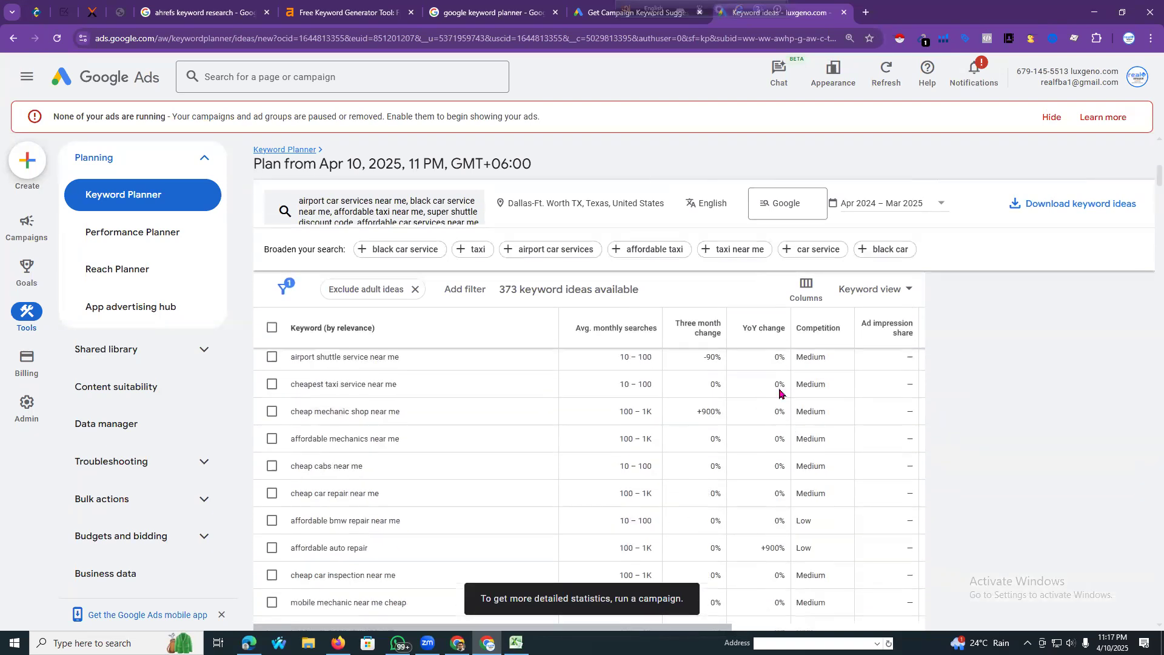
pyautogui.scroll(-5, 780, 406)
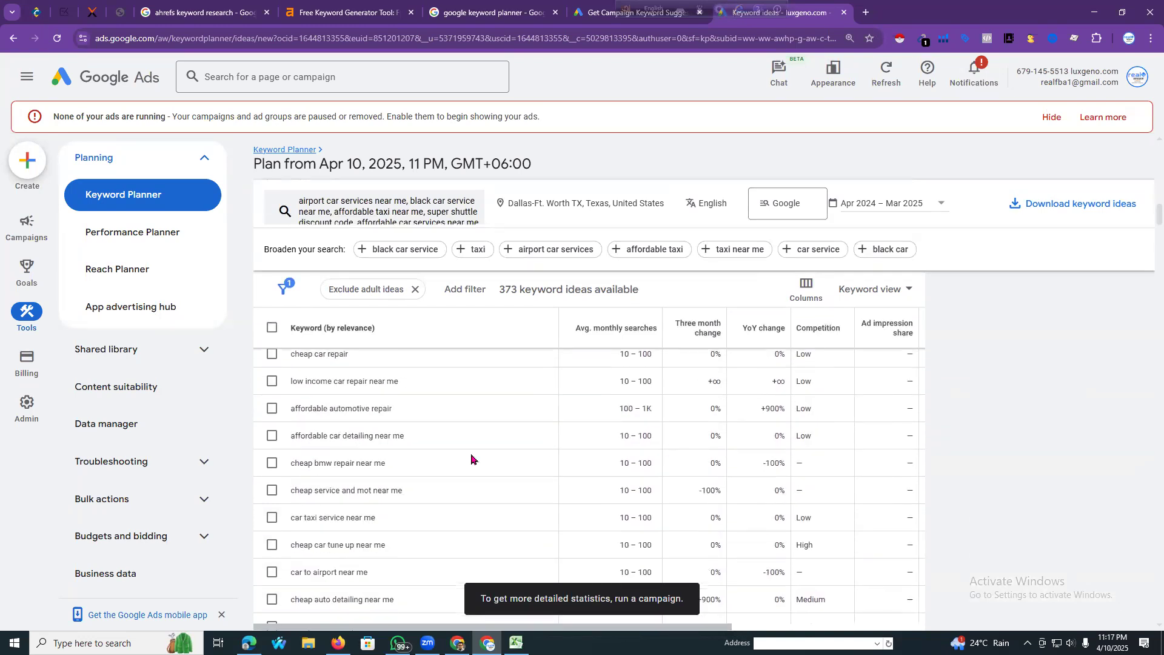
pyautogui.scroll(-3, 376, 437)
pyautogui.scroll(-5, 329, 406)
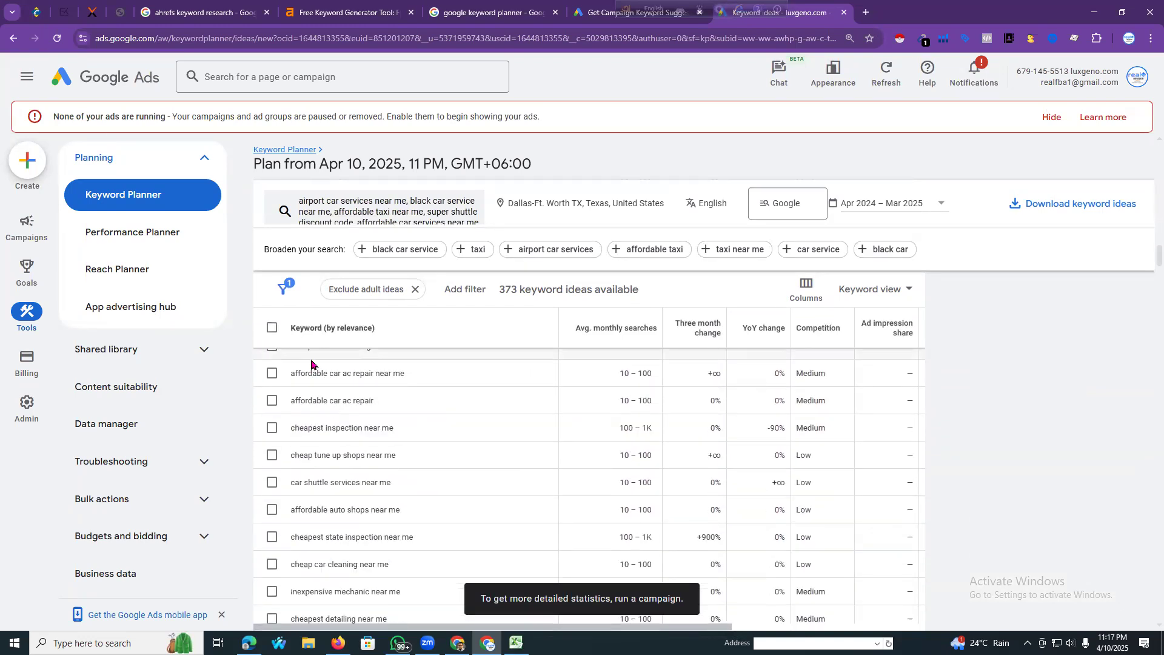
pyautogui.click(1032, 213)
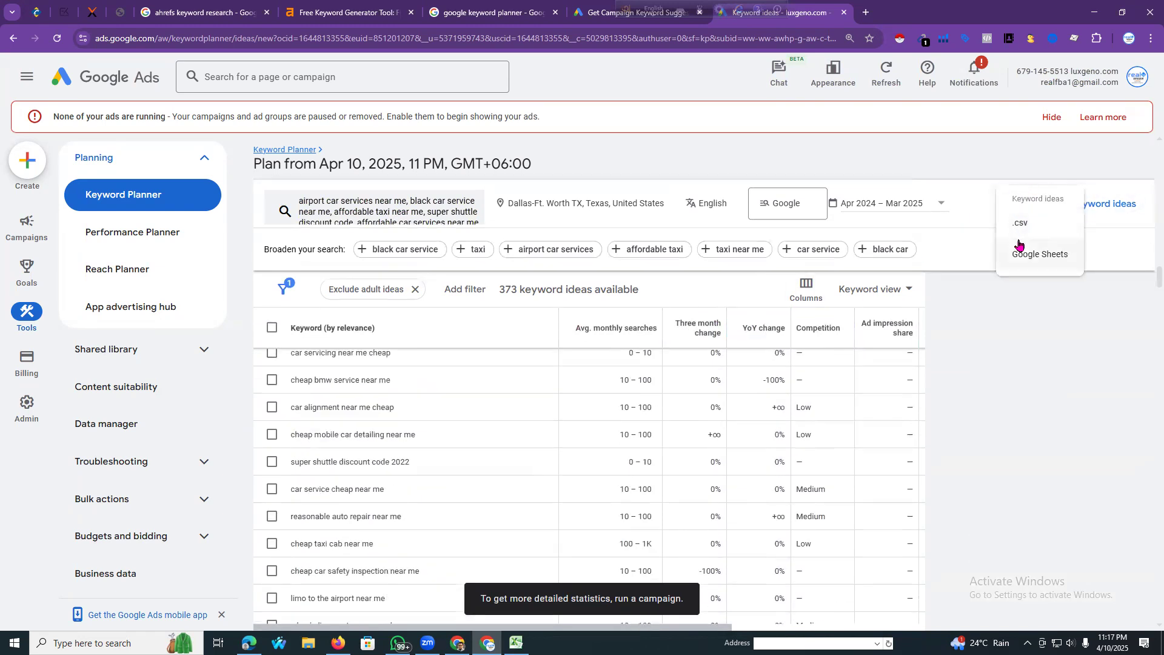
pyautogui.click(1020, 223)
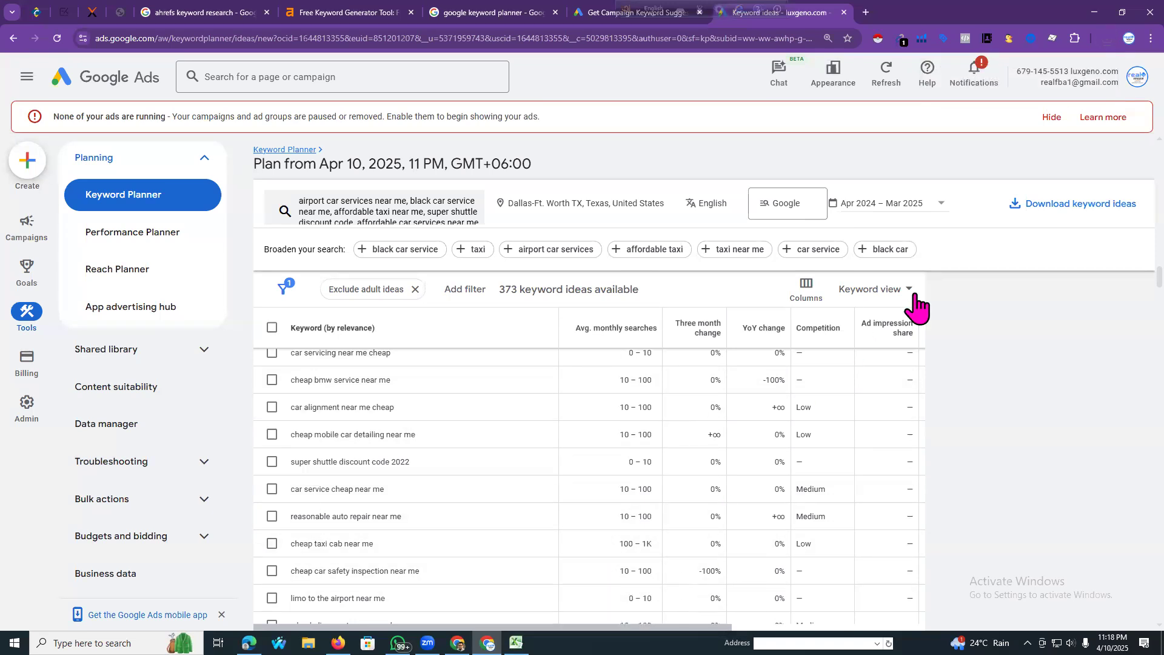
# Close the Excel worksheet without saving.
pyautogui.click(516, 643)
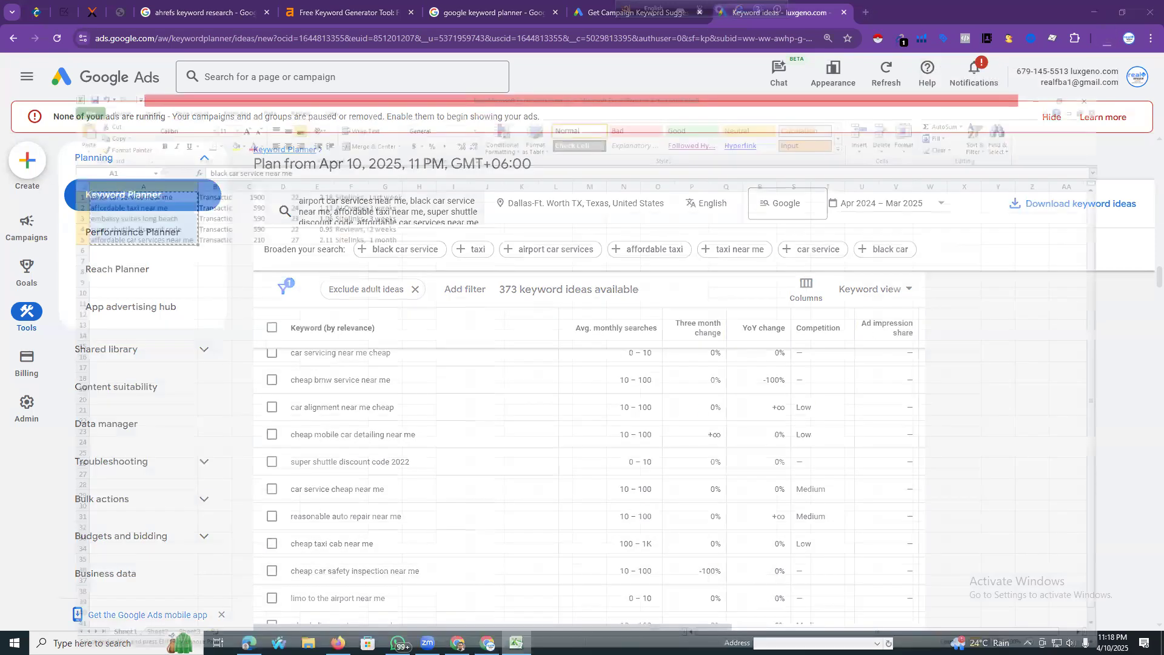
pyautogui.click(1150, 7)
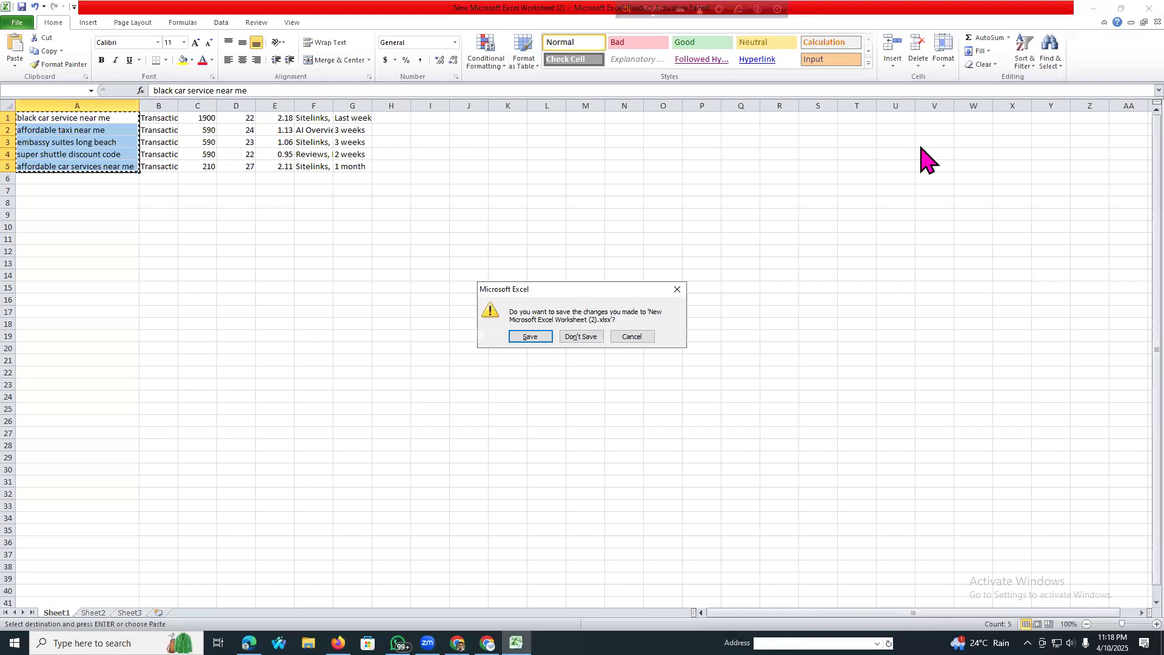
pyautogui.click(594, 336)
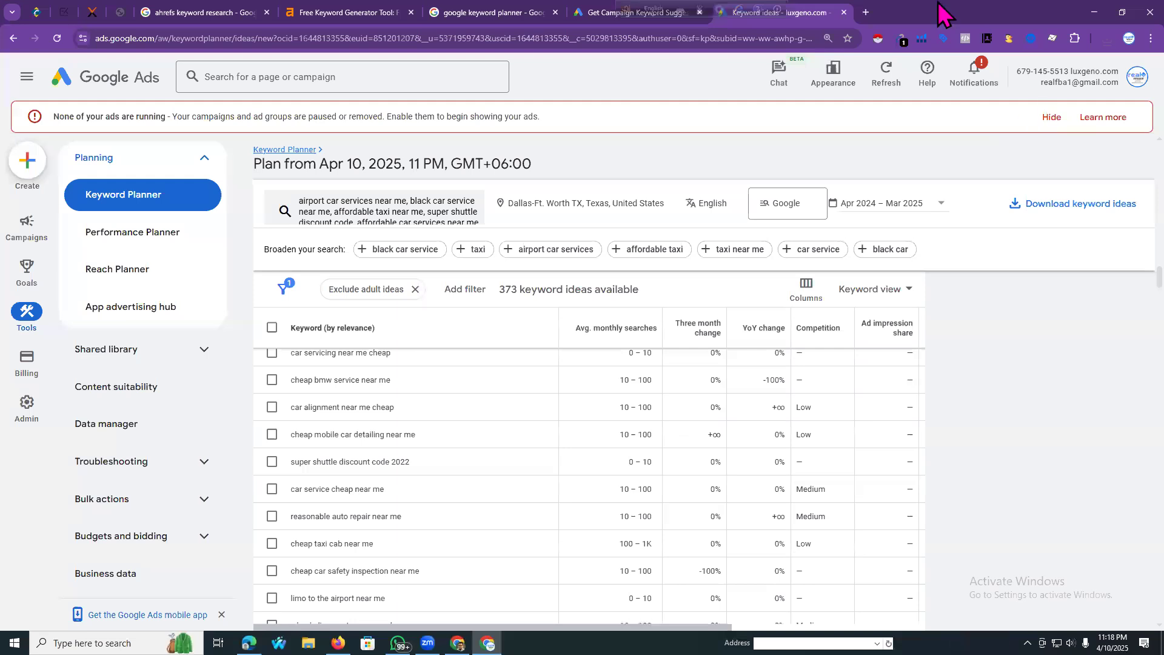
# Export the keyword ideas to Google Sheets in My Drive and open the sheet.
pyautogui.click(1047, 213)
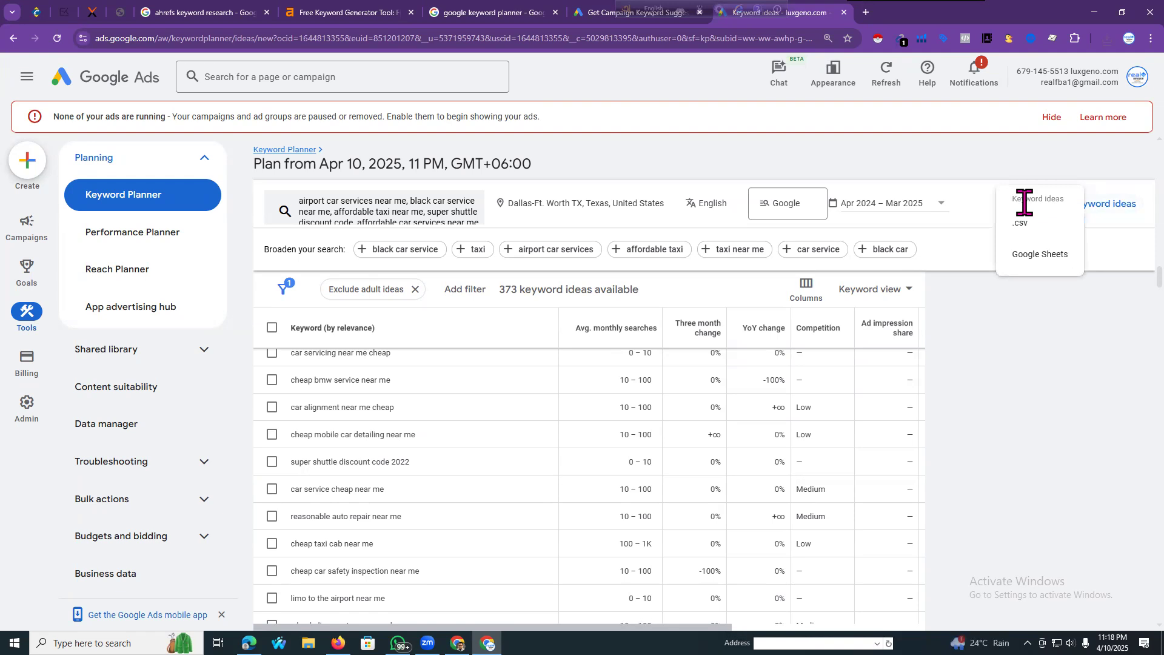
pyautogui.click(1038, 255)
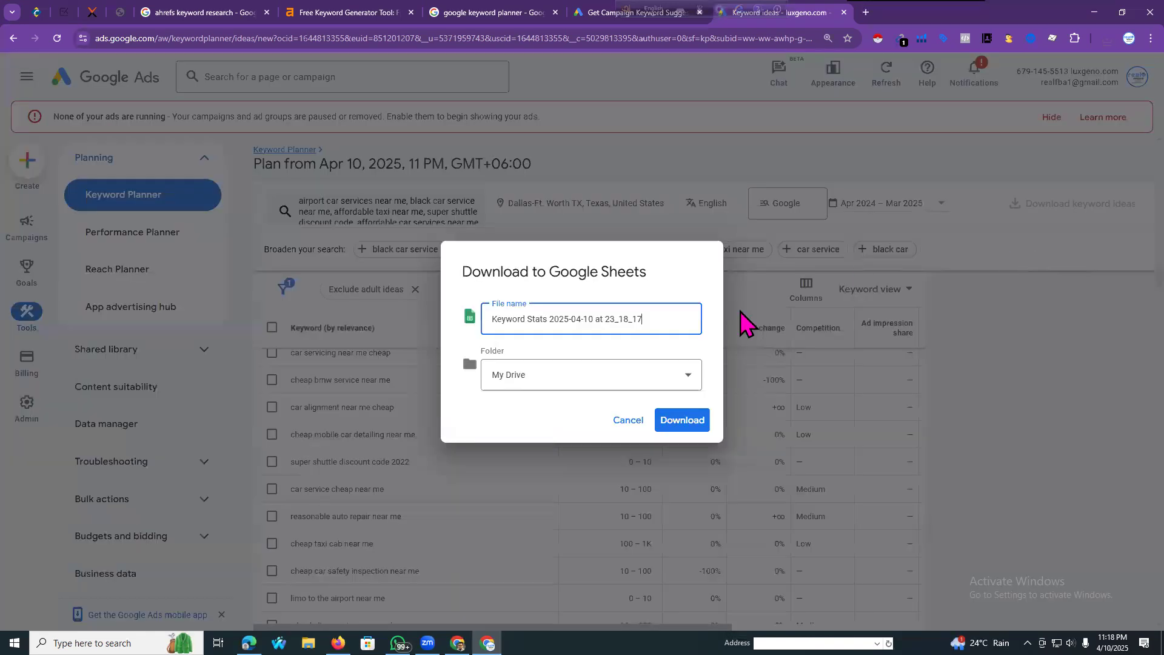
pyautogui.click(678, 418)
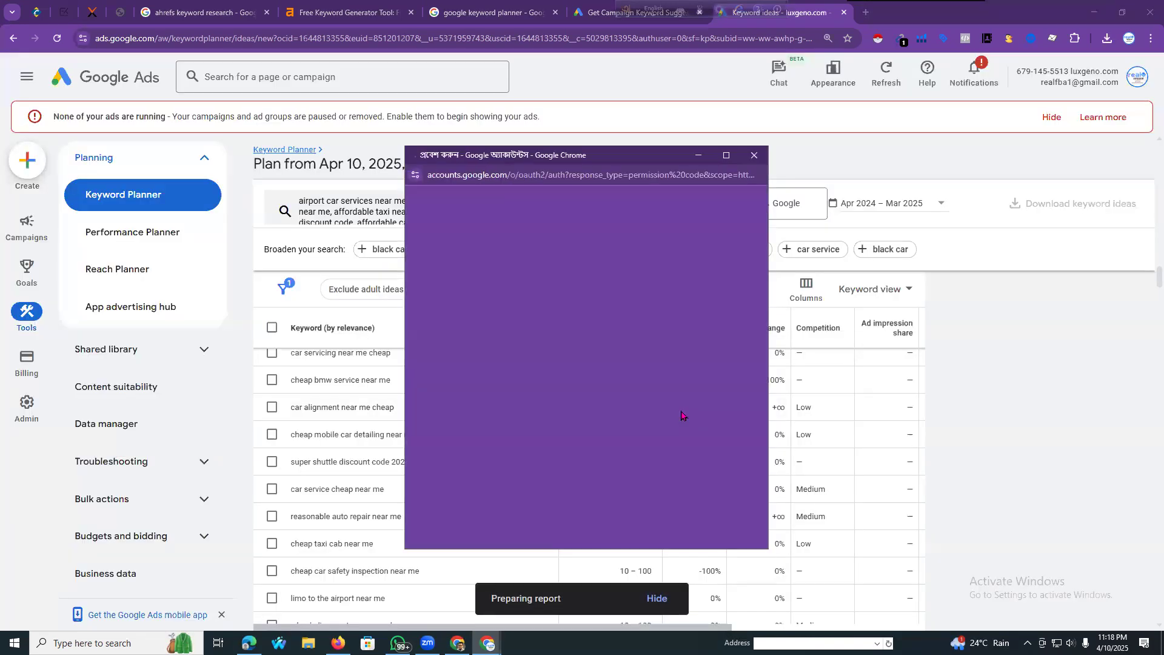
pyautogui.click(579, 367)
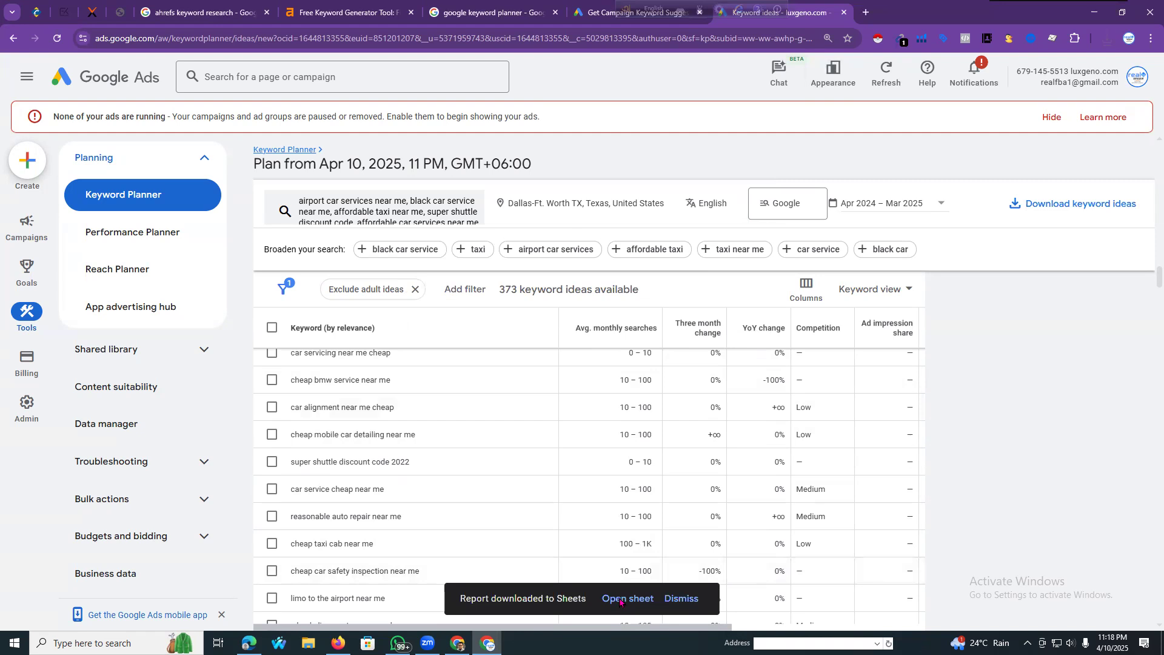
pyautogui.click(627, 598)
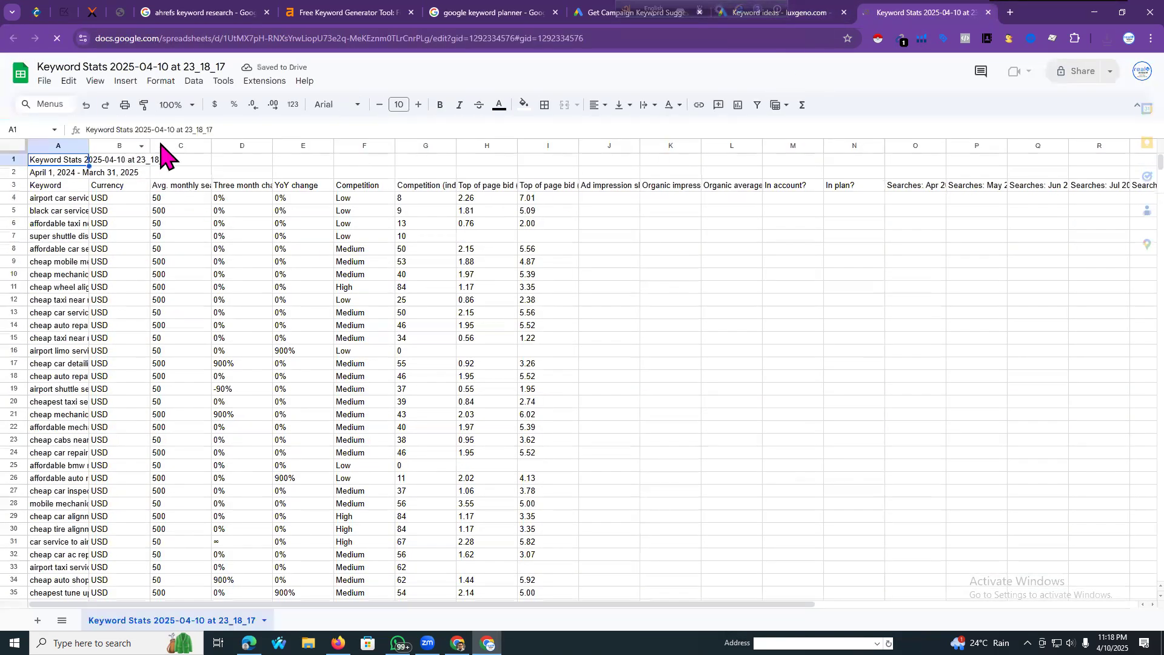
# Widen column C to reveal its full header and review the Competition column.
pyautogui.moveTo(212, 146); pyautogui.dragTo(290, 147)
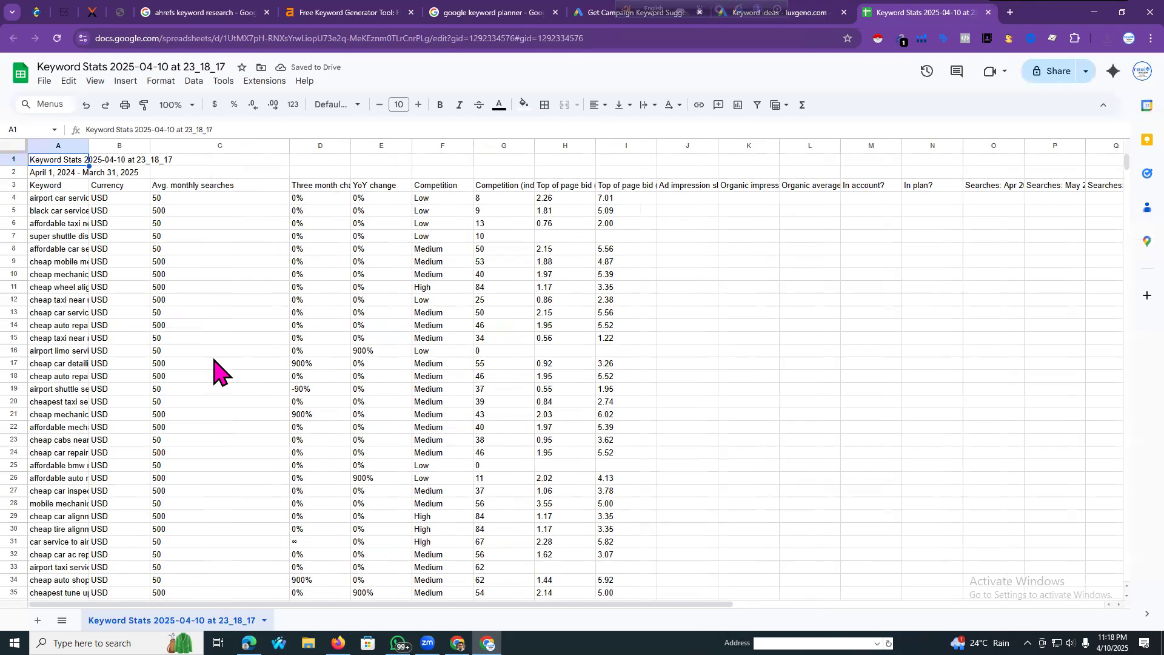
pyautogui.click(437, 185)
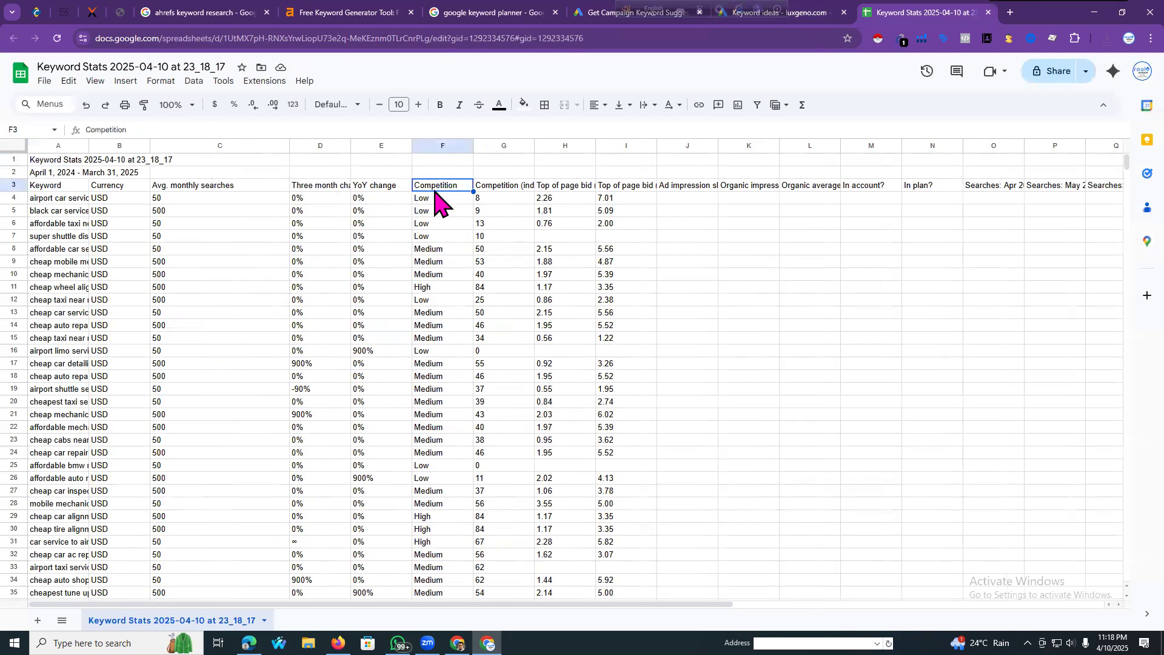
pyautogui.click(436, 147)
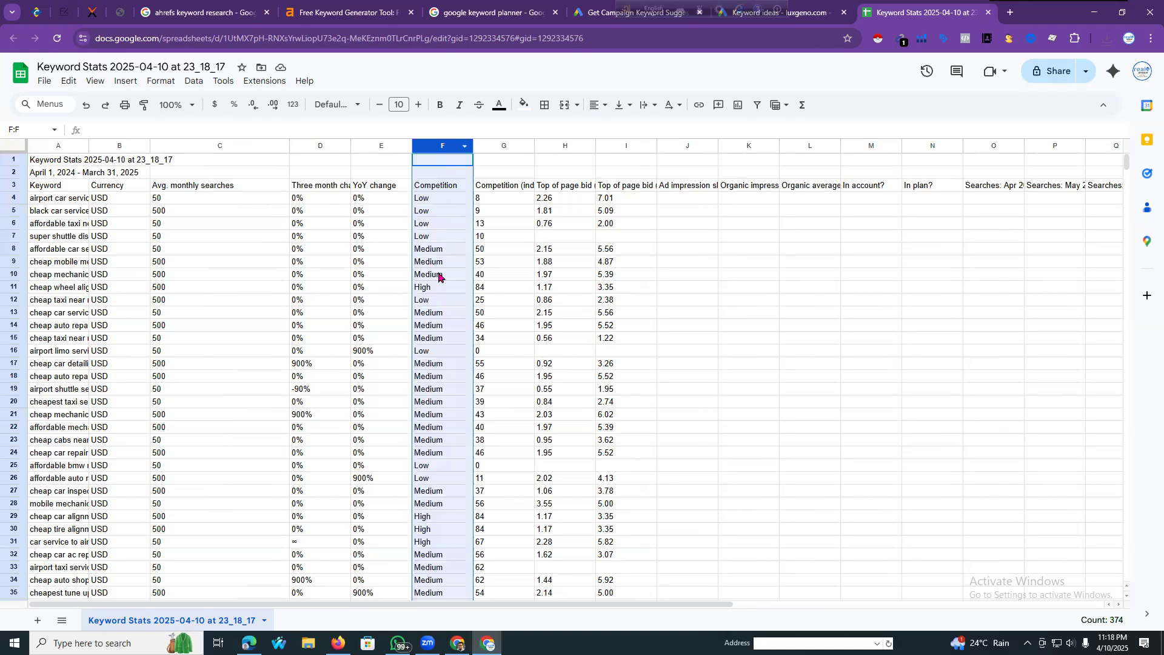
pyautogui.scroll(-15, 439, 276)
pyautogui.scroll(-20, 430, 282)
pyautogui.scroll(-20, 421, 278)
pyautogui.scroll(-10, 419, 276)
pyautogui.scroll(20, 420, 270)
pyautogui.scroll(20, 420, 263)
pyautogui.scroll(20, 417, 261)
pyautogui.scroll(10, 417, 260)
# Inspect the search volume values in cells C10, C5 and C7.
pyautogui.click(190, 146)
pyautogui.click(201, 274)
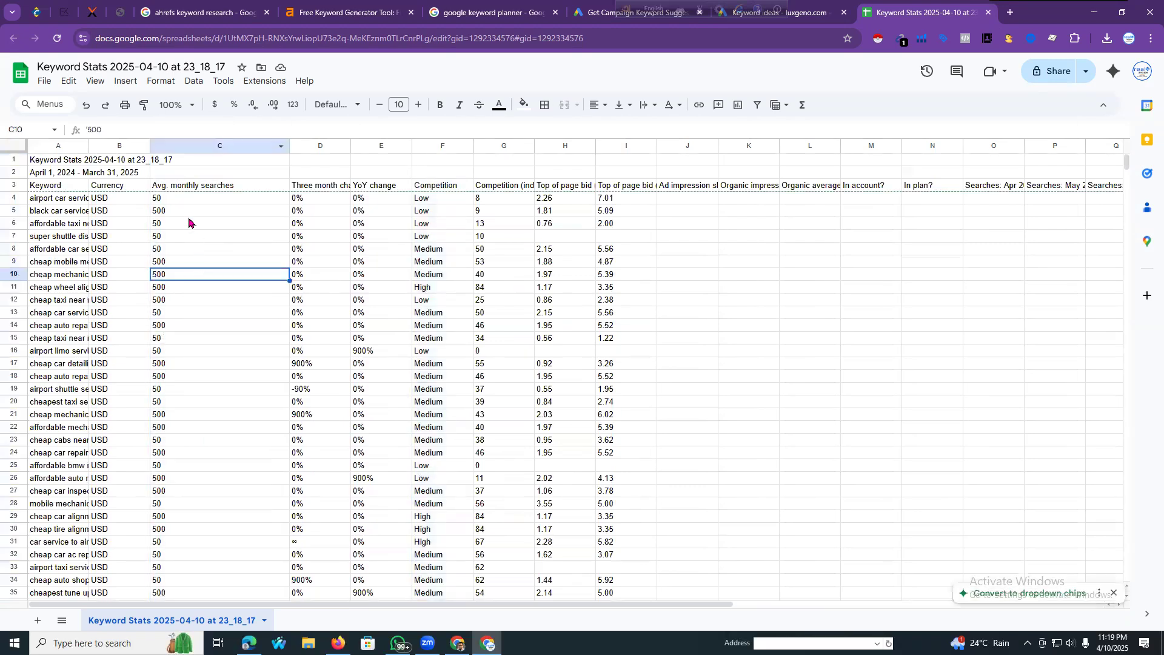
pyautogui.click(185, 216)
pyautogui.doubleClick(184, 212)
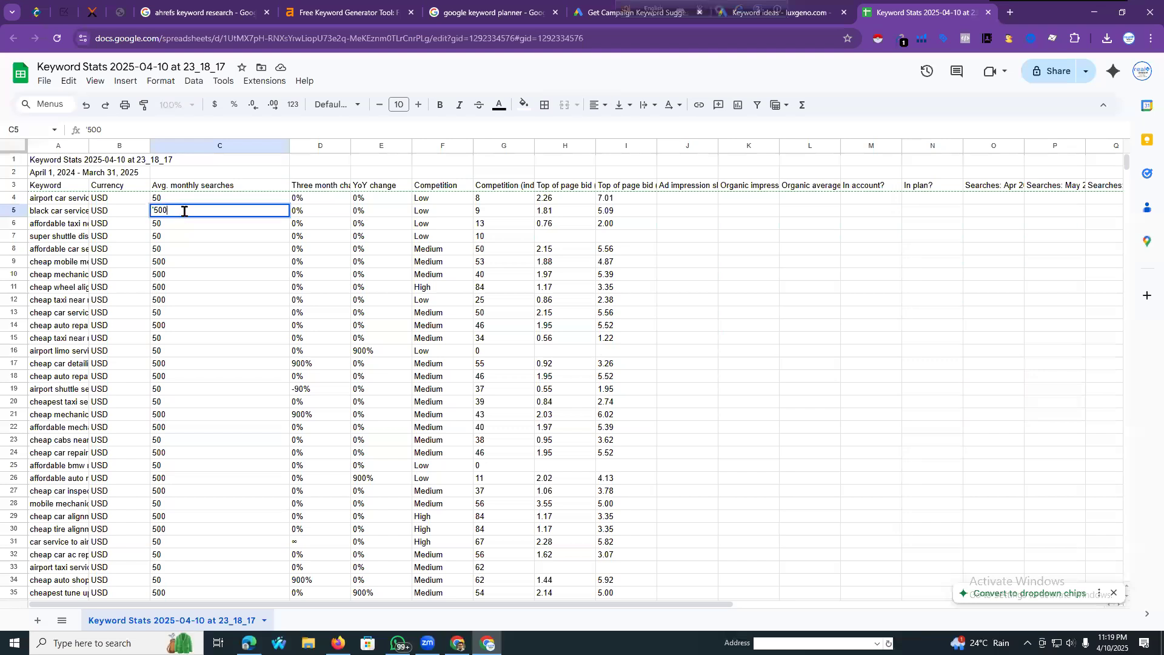
pyautogui.click(189, 238)
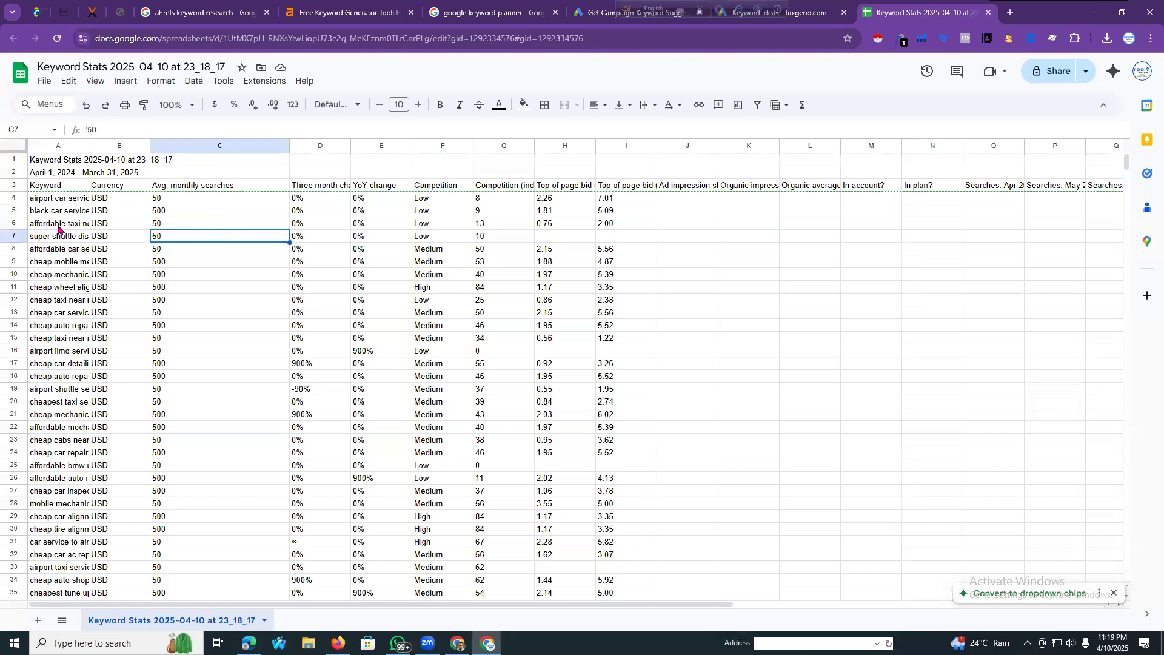
# Widen column A for full keywords, check C4 and F4, and select keywords from row 4.
pyautogui.moveTo(89, 146); pyautogui.dragTo(153, 161)
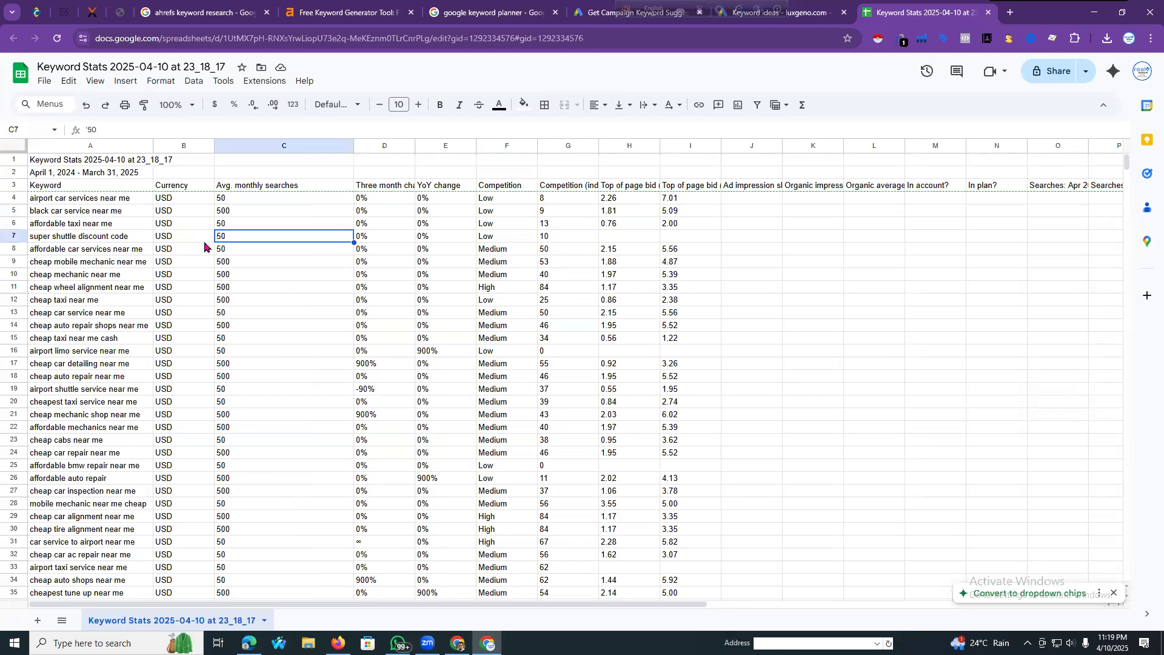
pyautogui.click(230, 198)
pyautogui.doubleClick(230, 199)
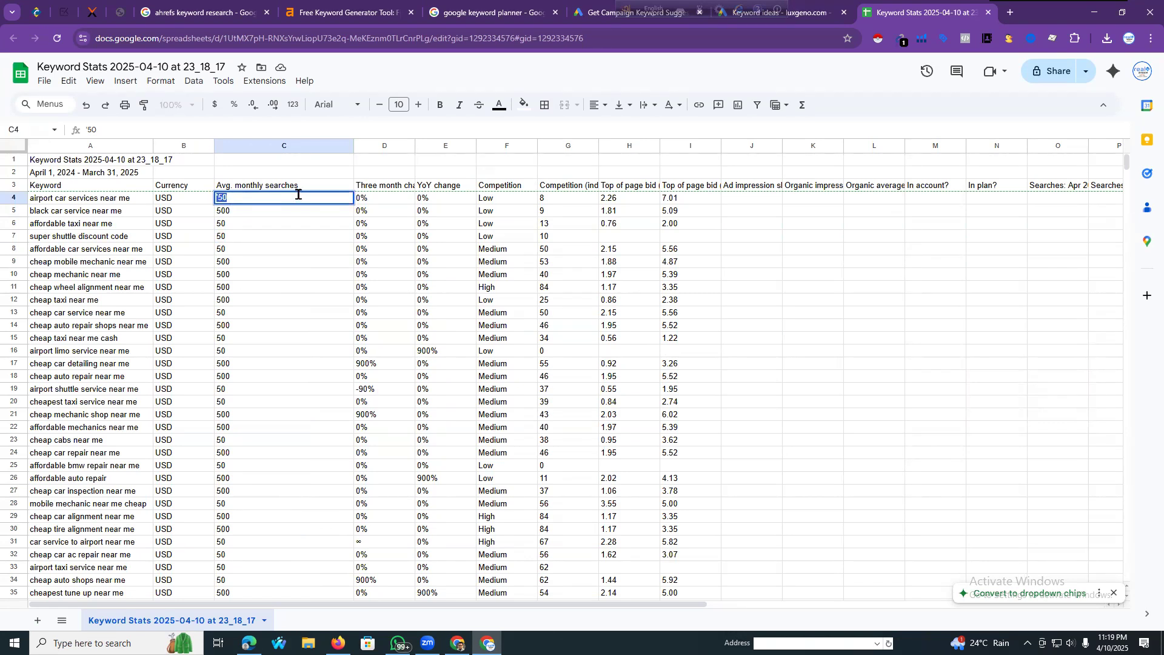
pyautogui.click(498, 199)
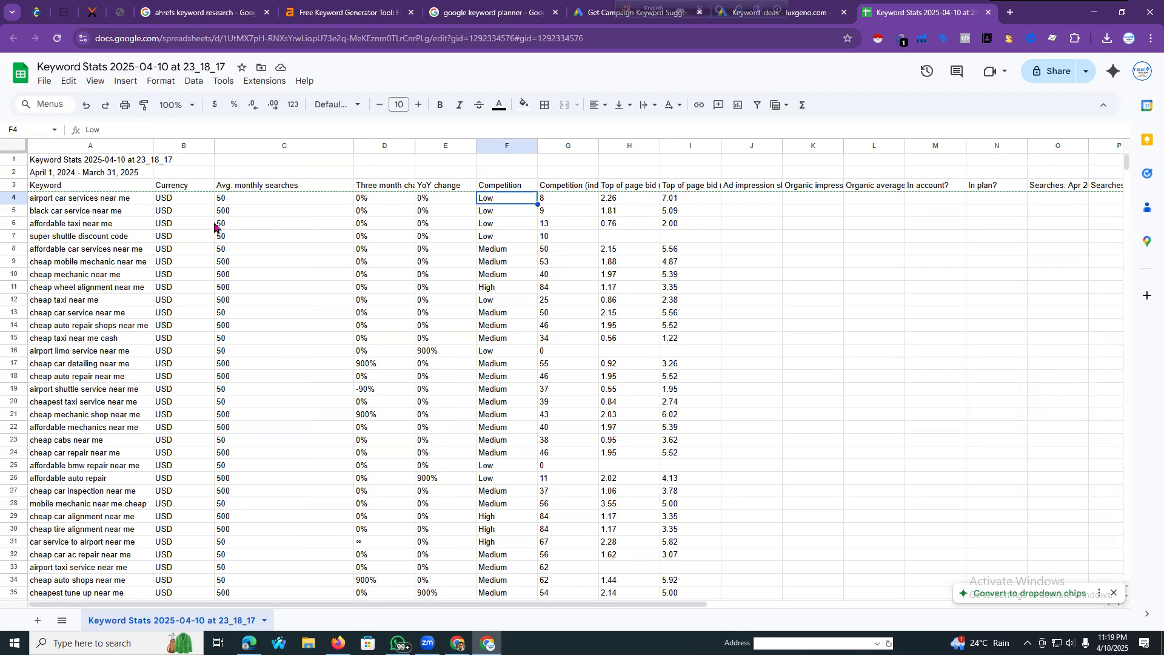
pyautogui.scroll(-20, 231, 211)
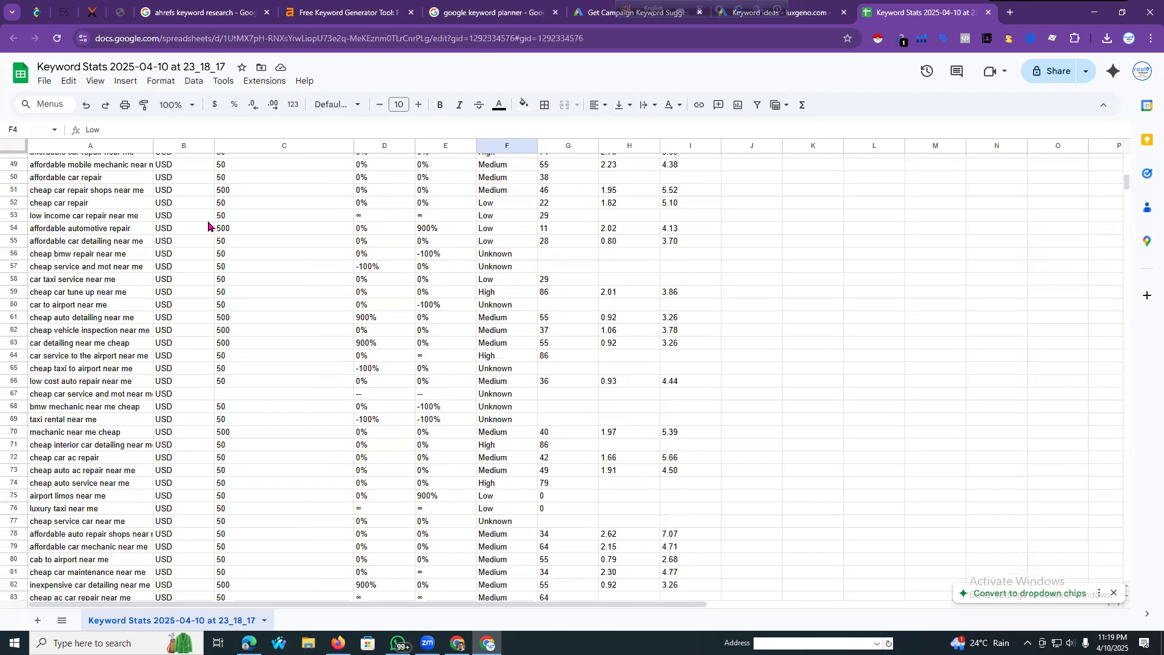
pyautogui.scroll(-20, 206, 235)
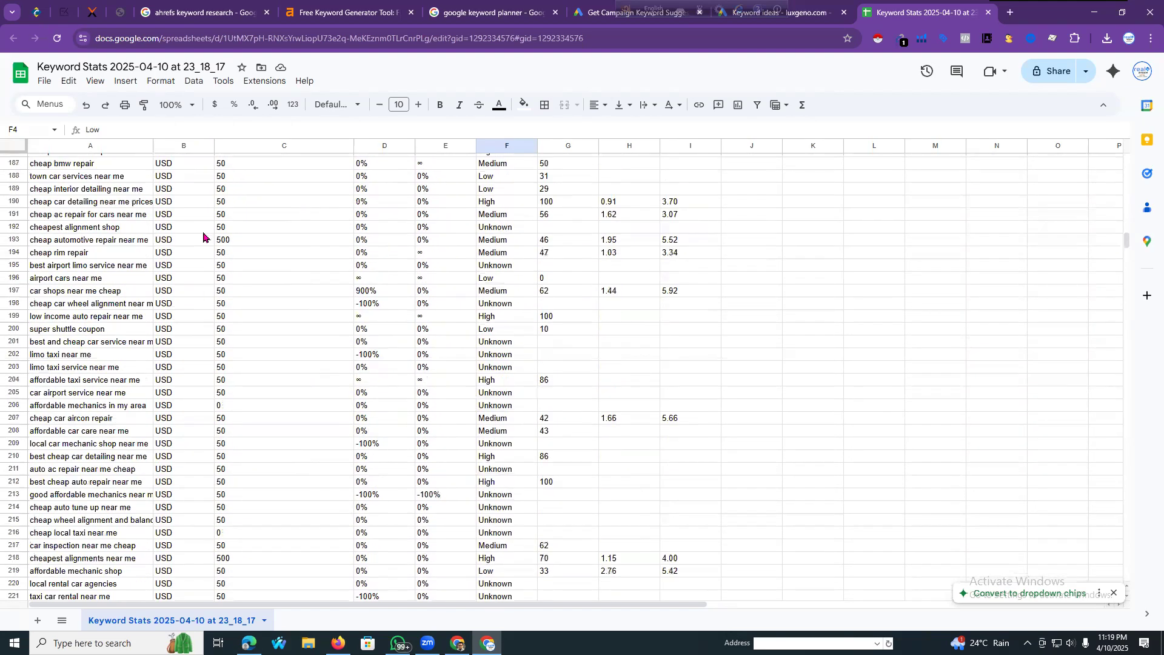
pyautogui.scroll(20, 187, 236)
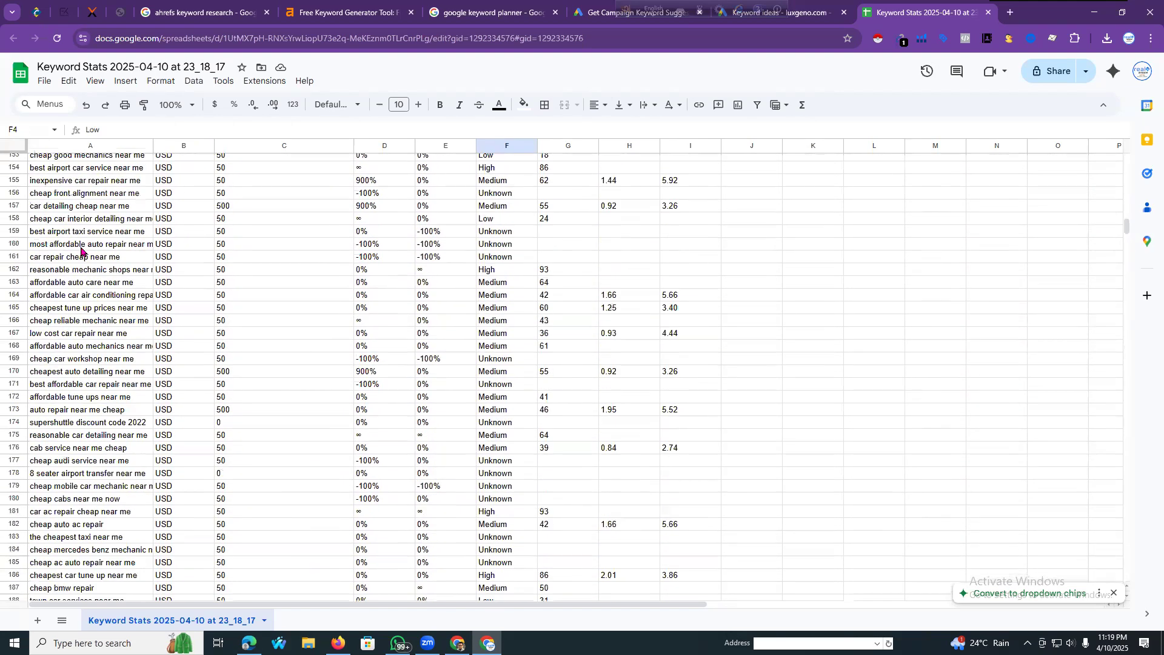
pyautogui.scroll(20, 85, 249)
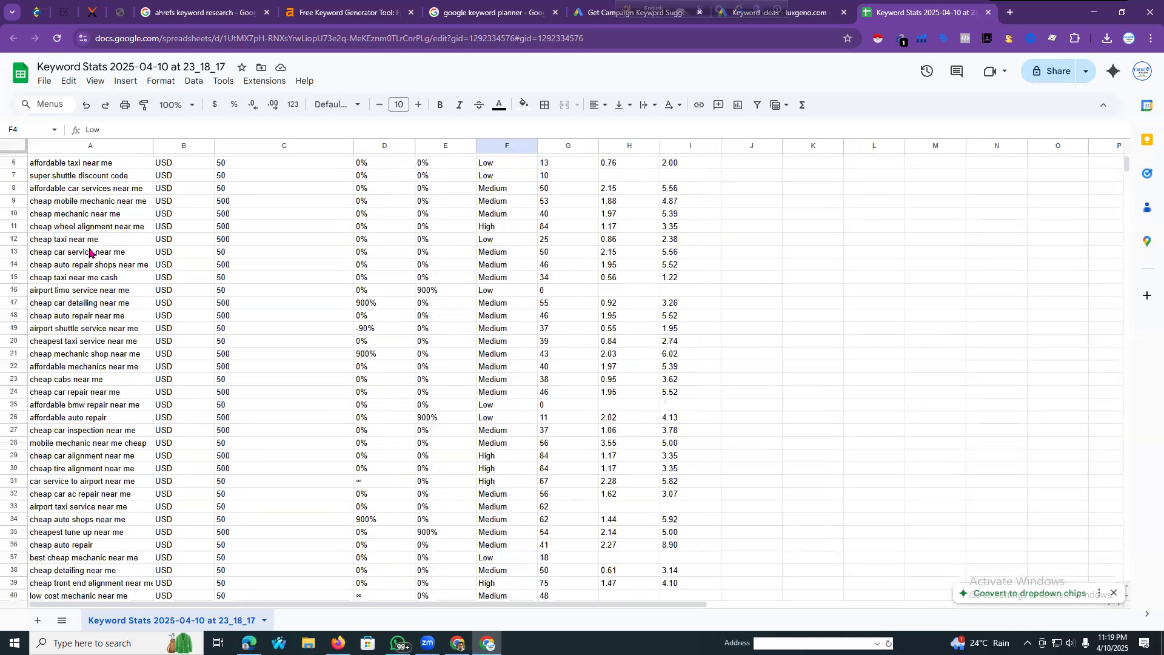
pyautogui.moveTo(99, 202); pyautogui.dragTo(136, 310)
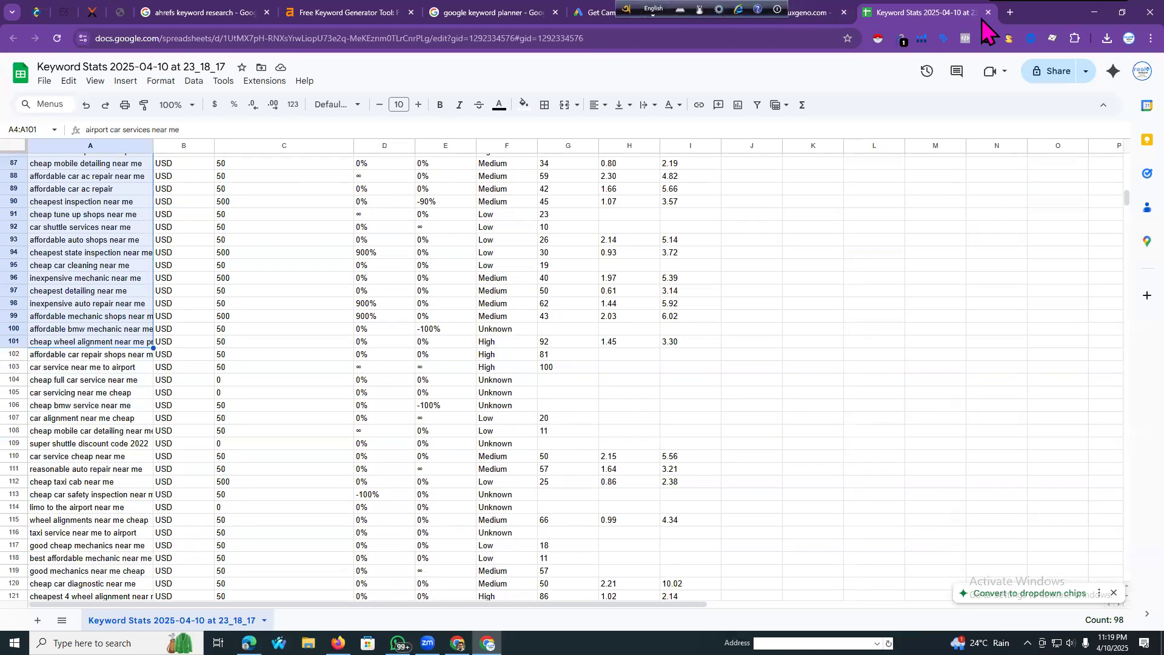
# Search Google in a new tab for 'Airport trasport in Dallas, Texas'.
pyautogui.click(1014, 12)
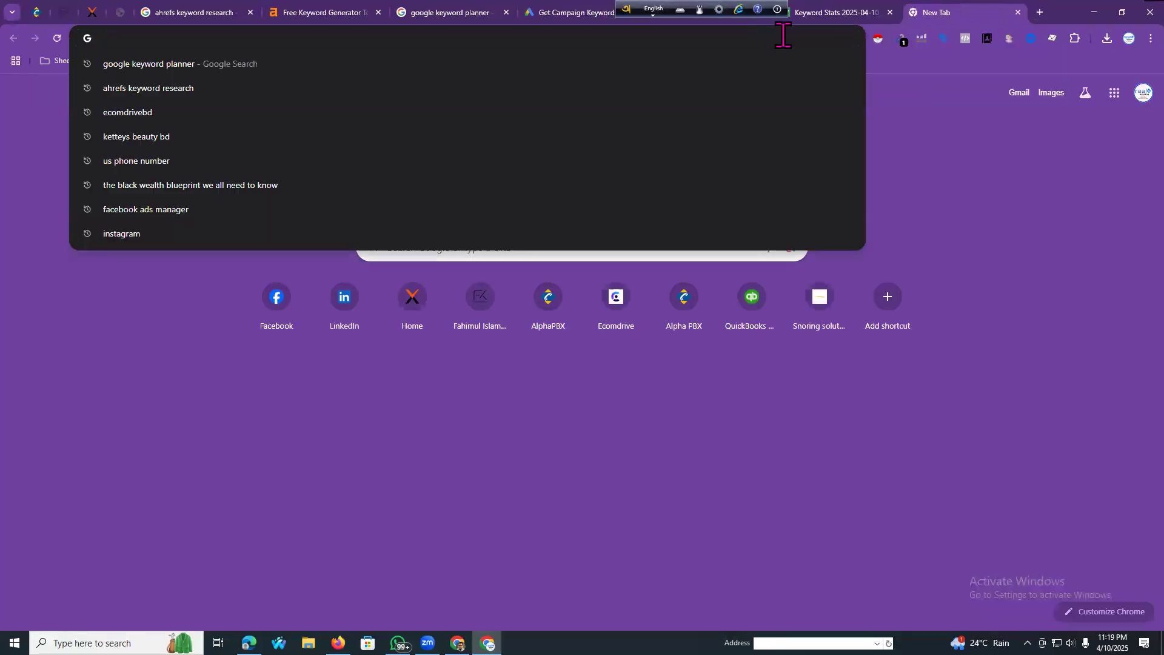
pyautogui.write('Airport lim')
pyautogui.press('BackSpace')
pyautogui.write('trasp')
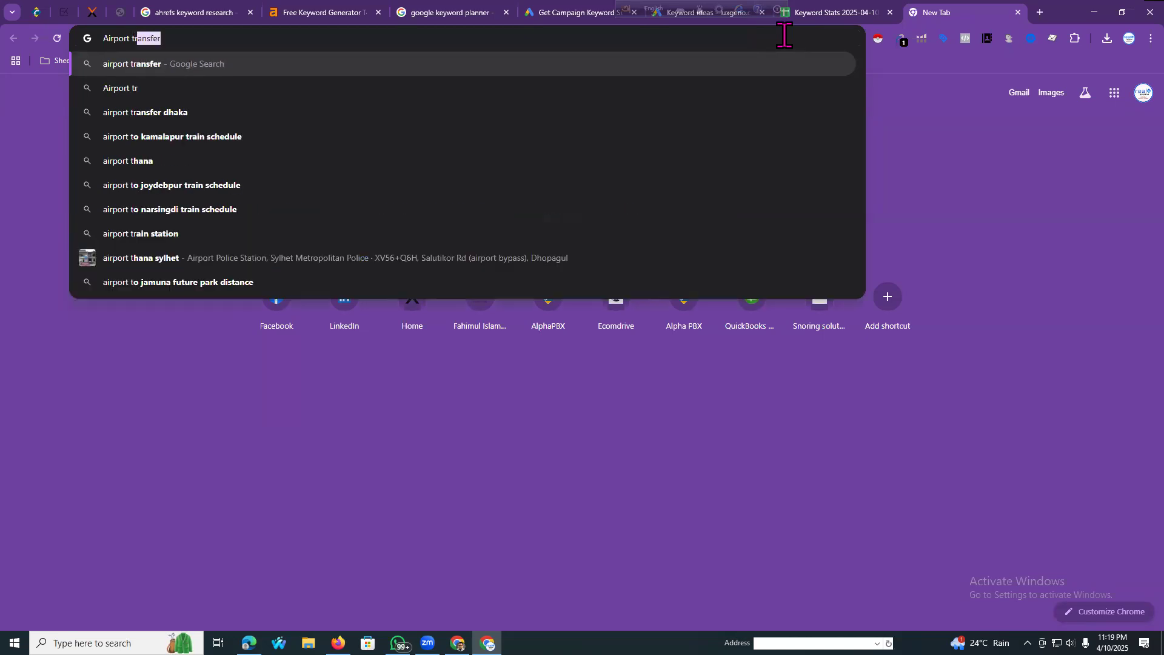
pyautogui.write('ort')
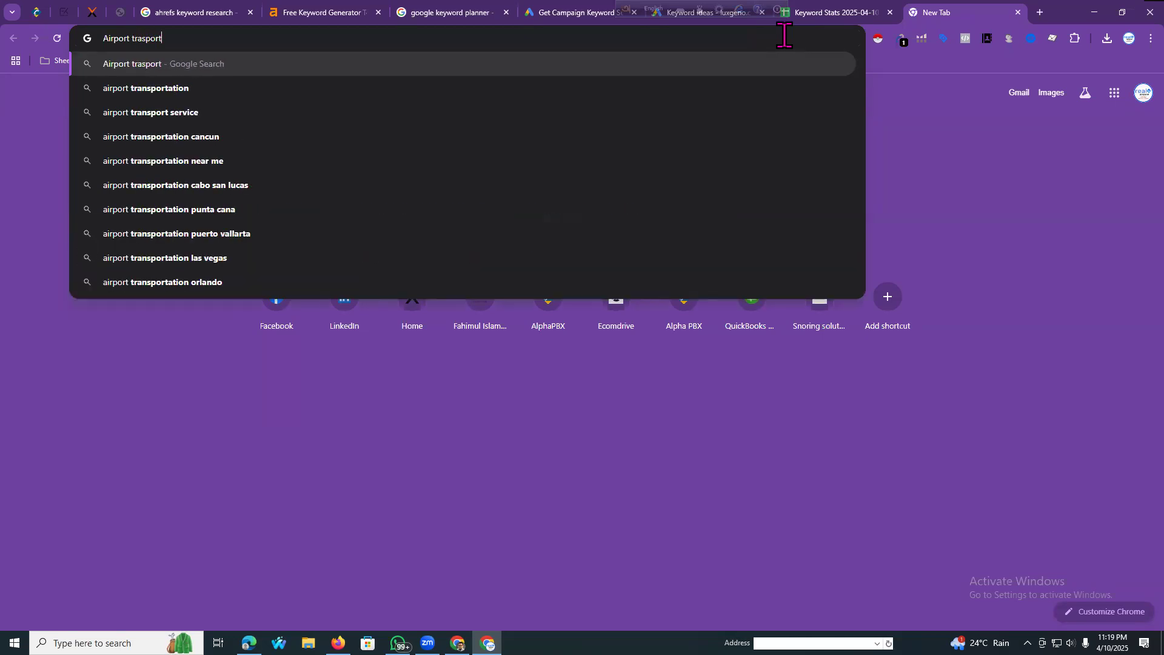
pyautogui.write(' in')
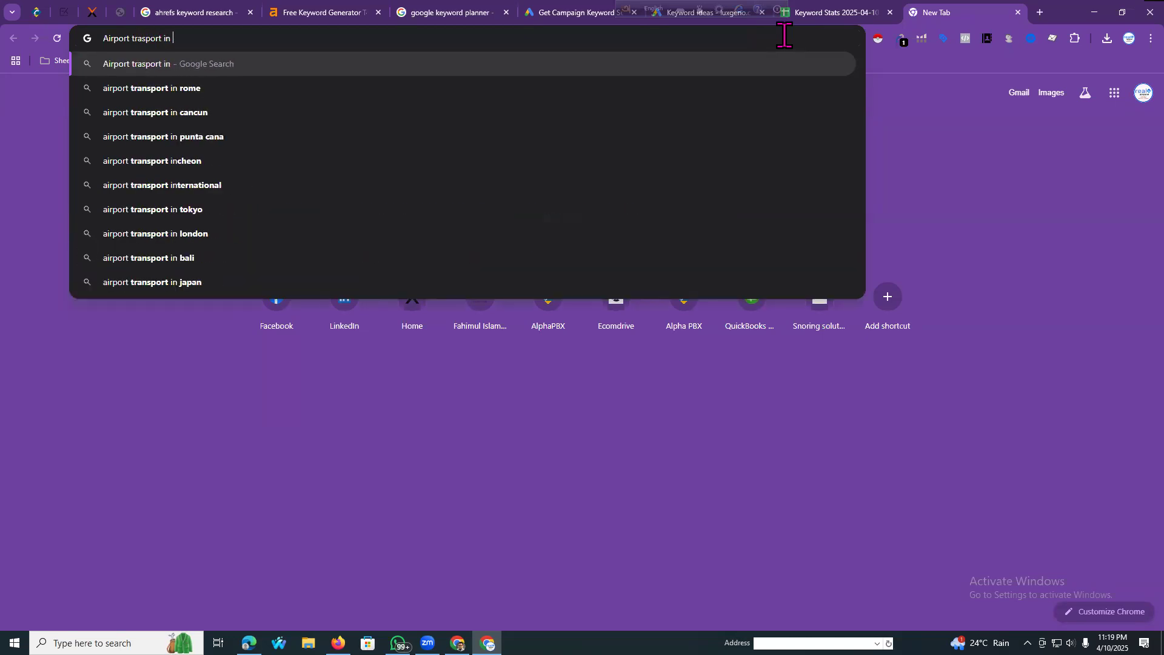
pyautogui.write(' Dallar')
pyautogui.press('BackSpace')
pyautogui.press('BackSpace')
pyautogui.write('s ')
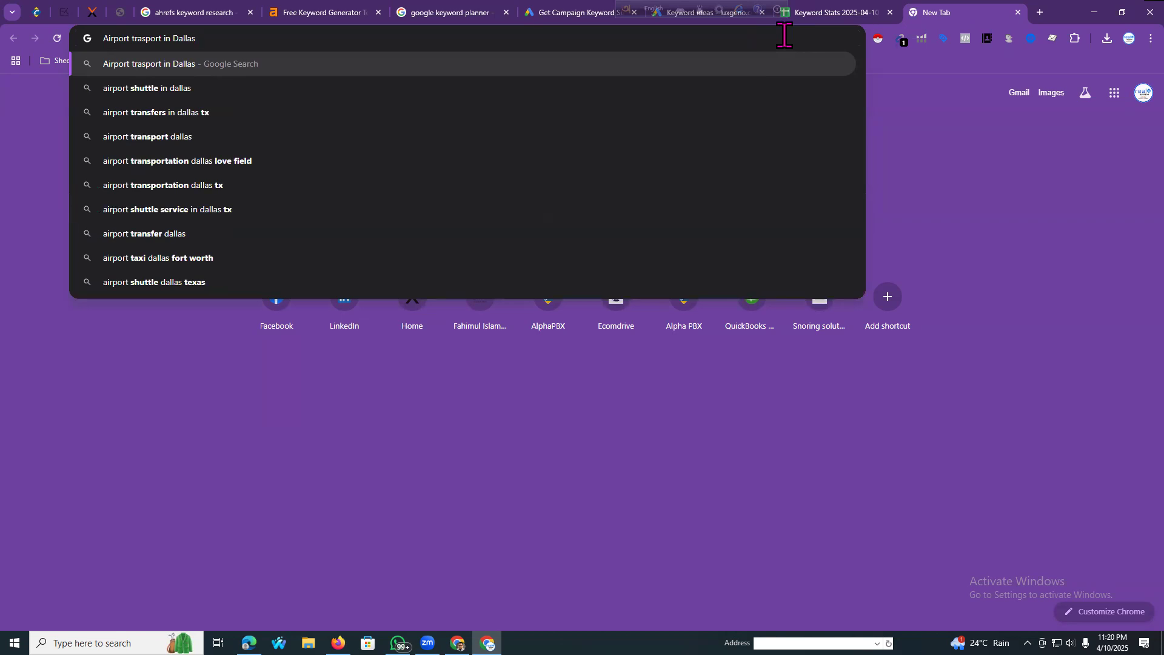
pyautogui.write(', Texas')
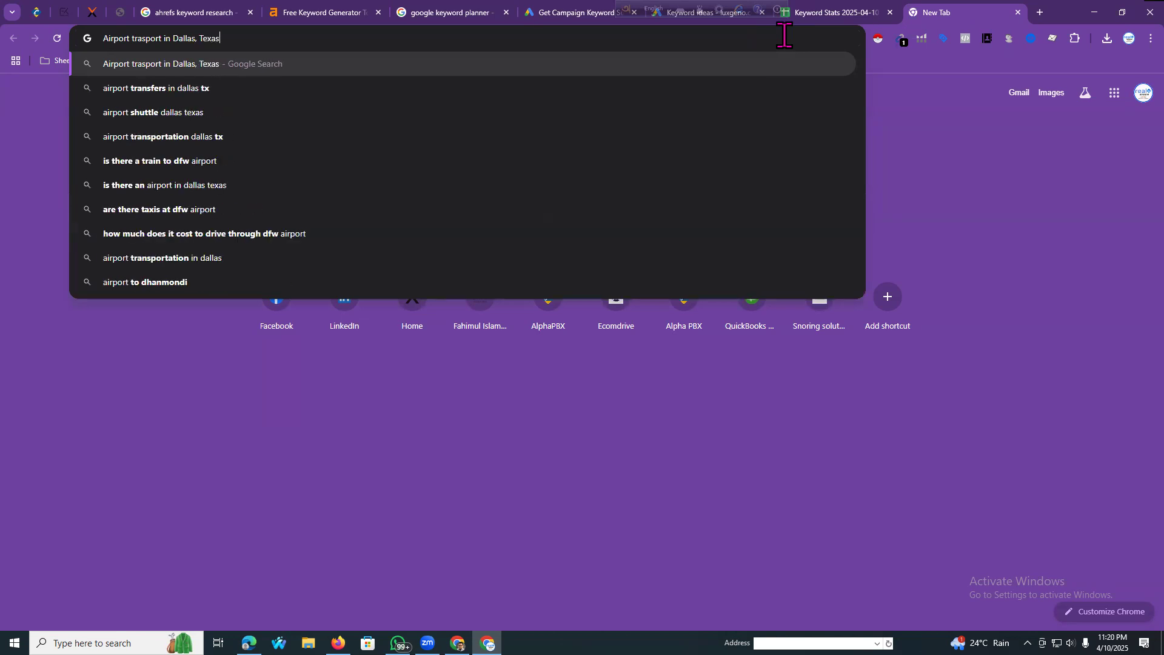
pyautogui.press('Return')
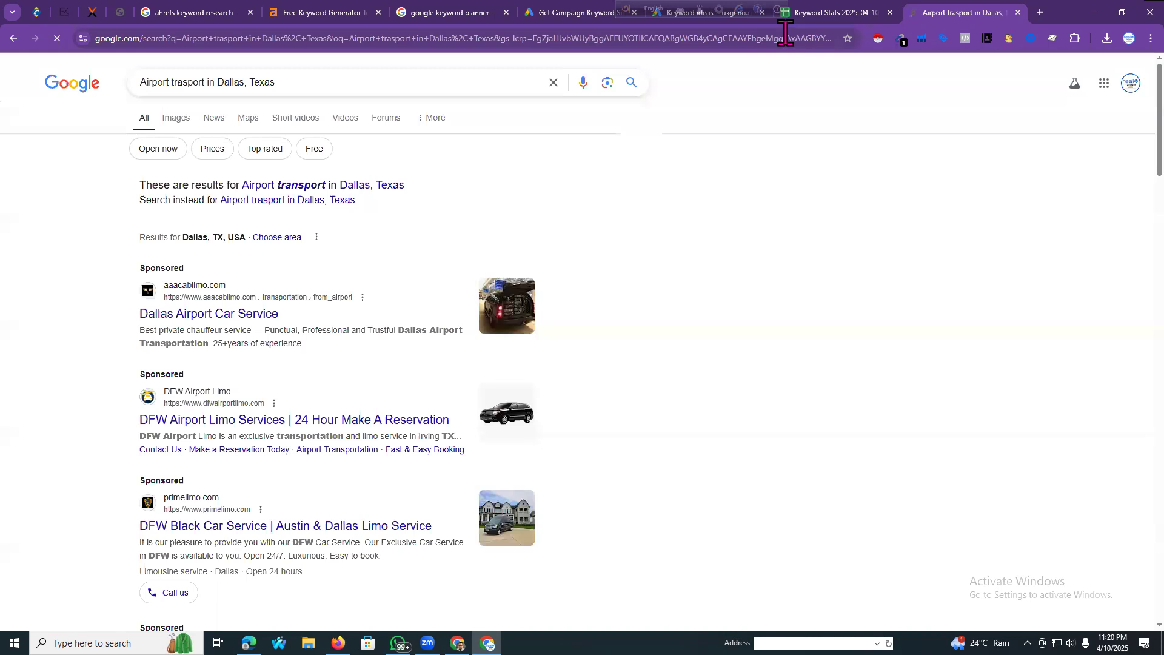
# Zoom in on the results, review them, then search the corrected 'Airport transport in Dallas, Texas'.
pyautogui.hotkey('ctrl', '+')
pyautogui.hotkey('ctrl', '+')
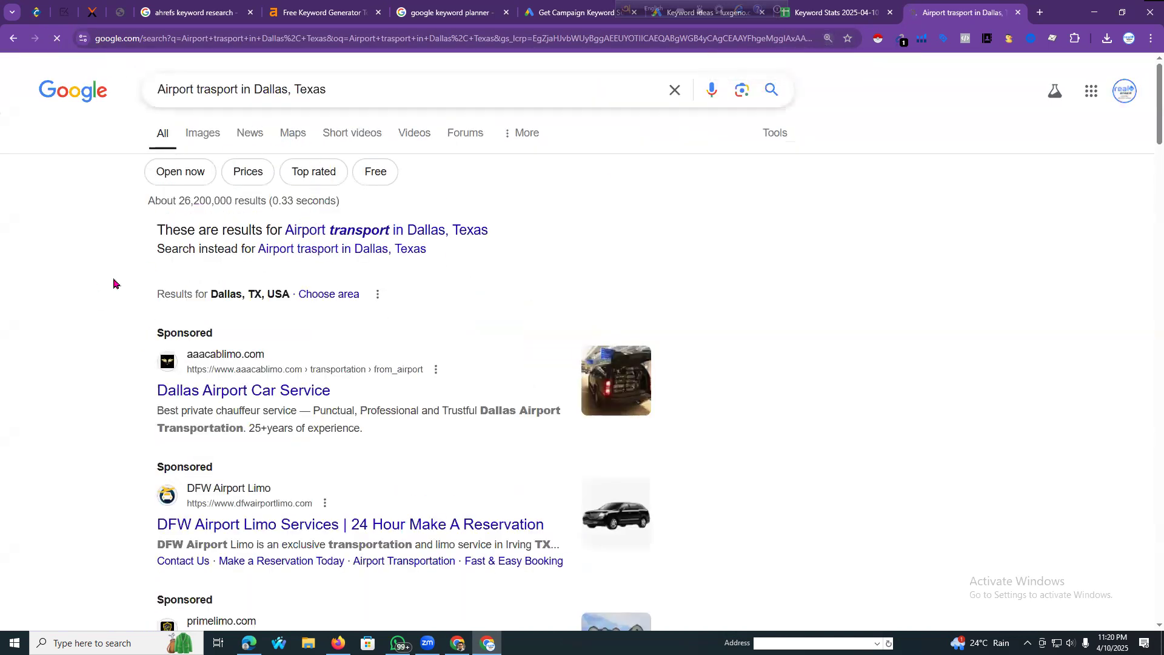
pyautogui.scroll(-2, 156, 354)
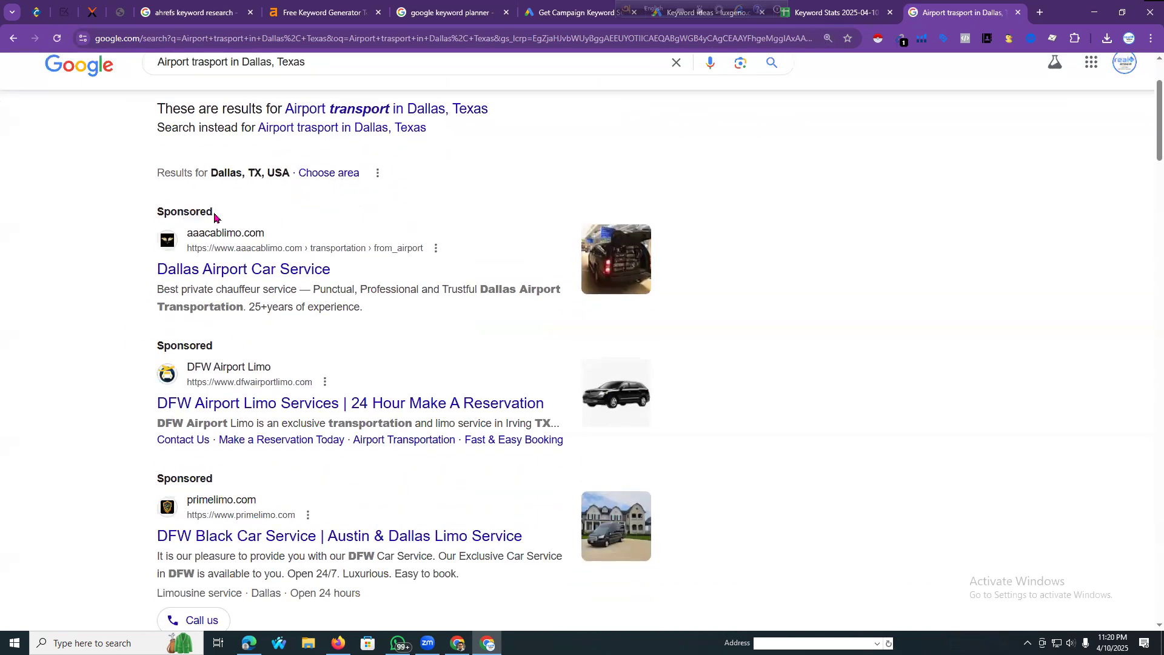
pyautogui.scroll(-2, 220, 358)
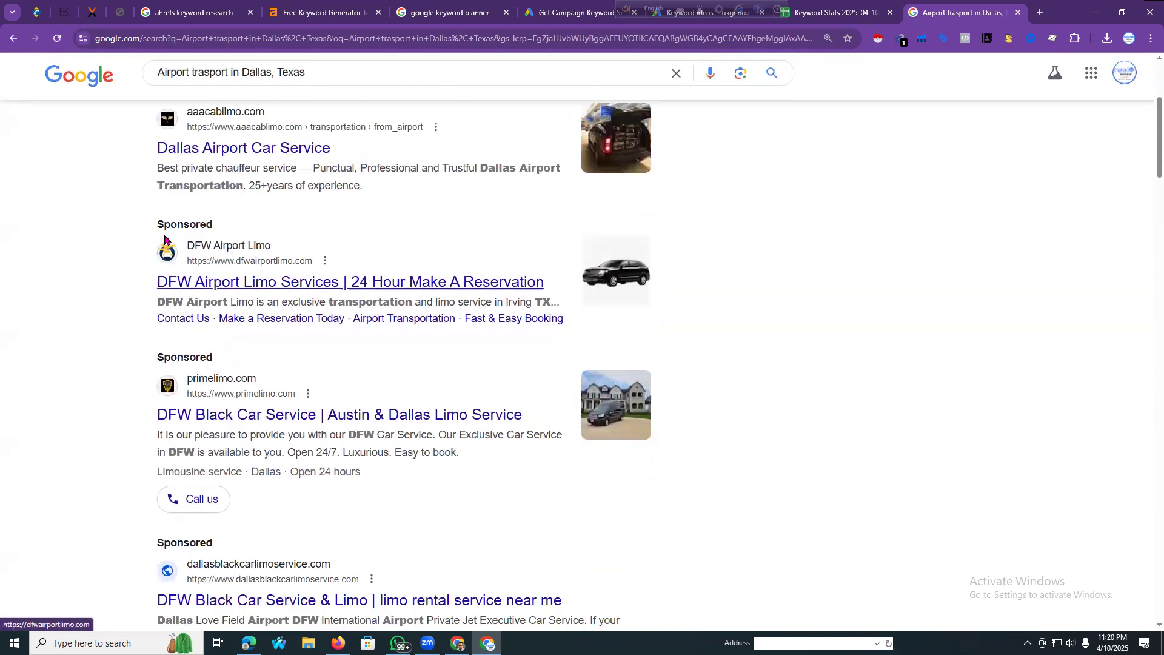
pyautogui.scroll(-3, 164, 359)
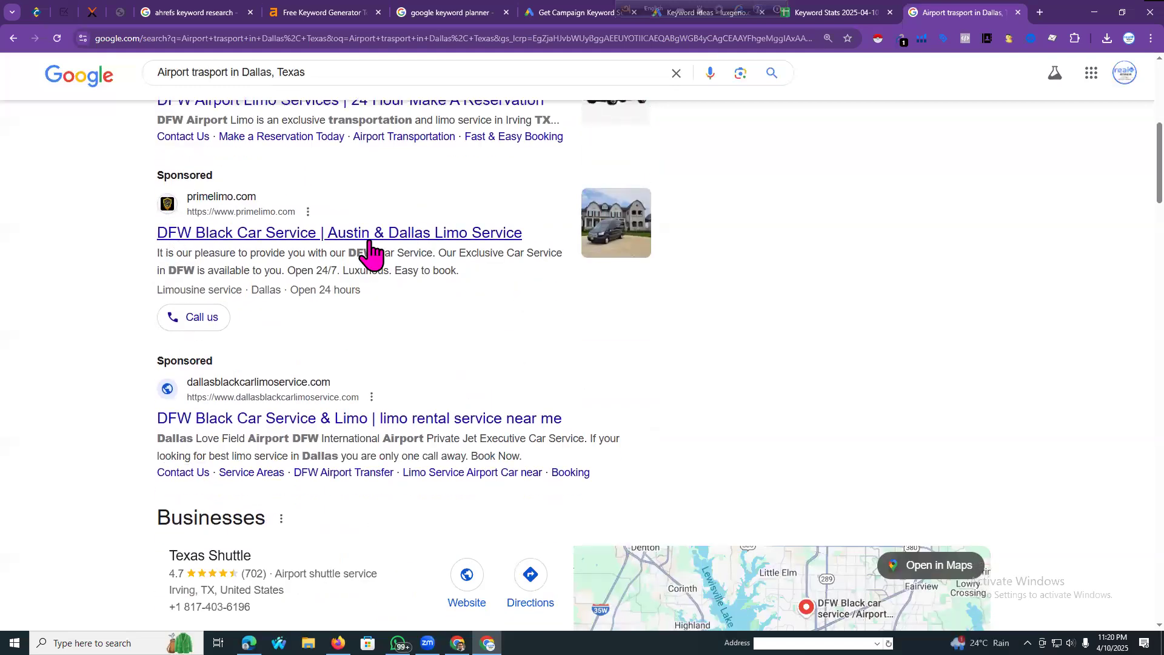
pyautogui.scroll(-1, 165, 364)
pyautogui.scroll(-12, 291, 315)
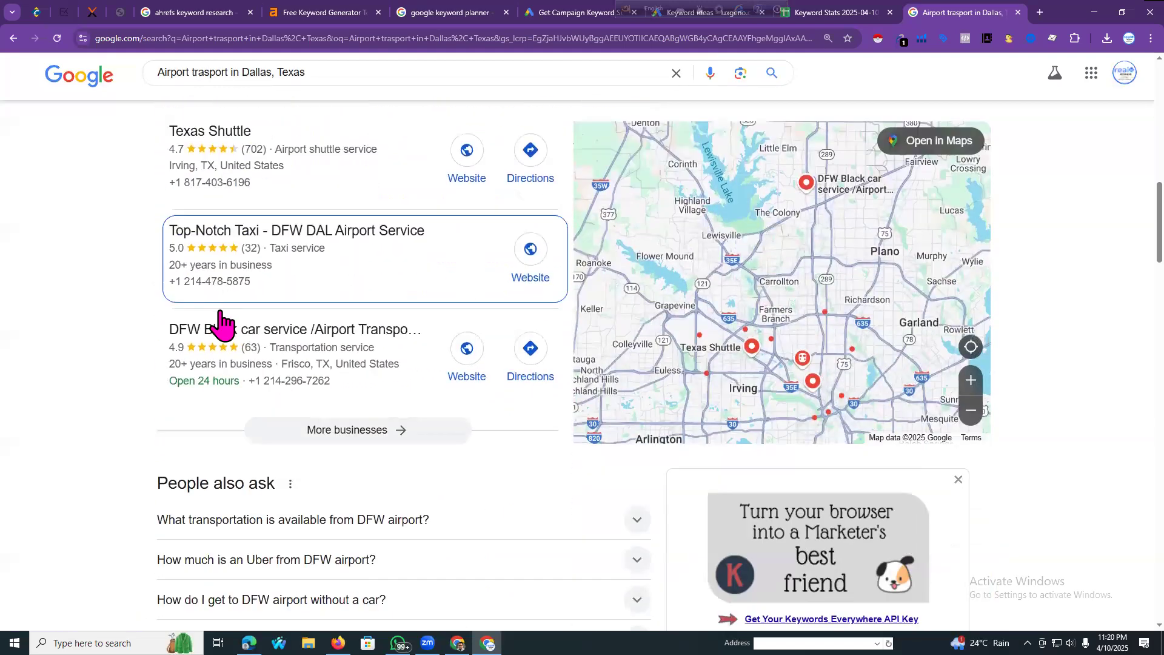
pyautogui.scroll(-3, 224, 303)
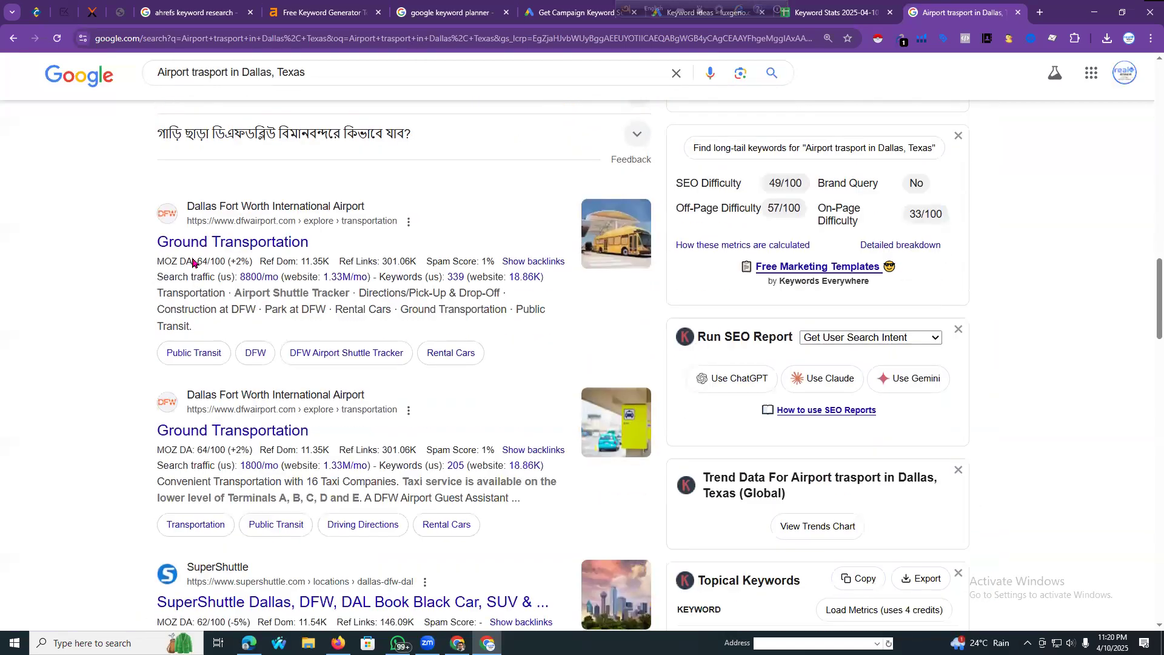
pyautogui.scroll(-11, 197, 273)
pyautogui.scroll(4, 202, 285)
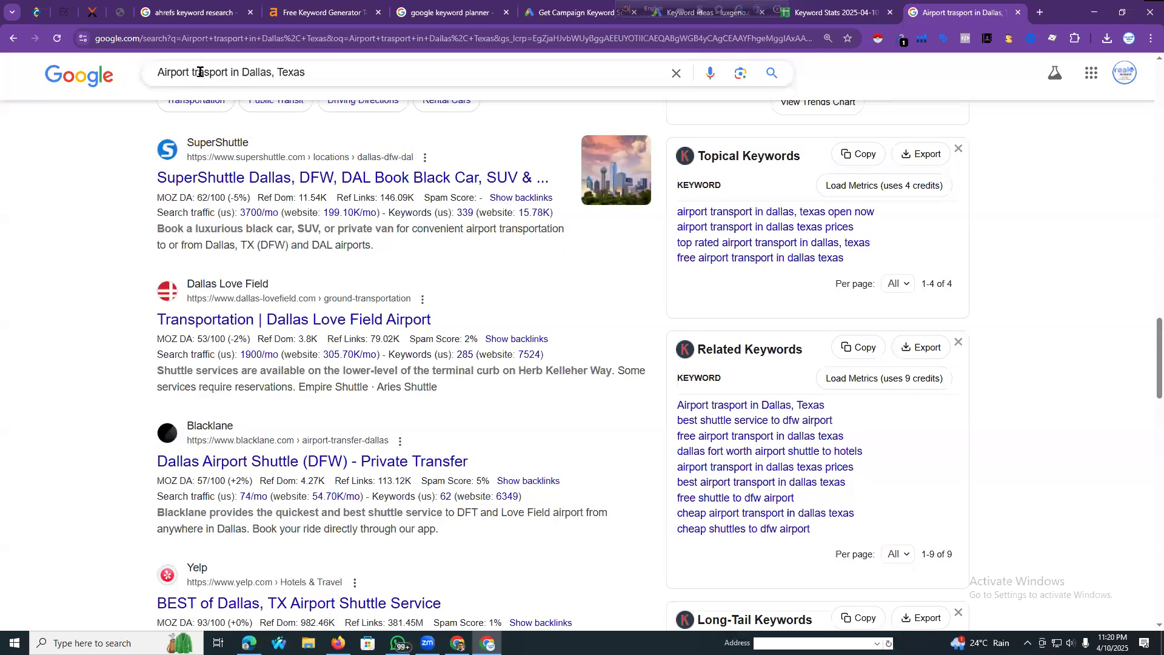
pyautogui.click(220, 74)
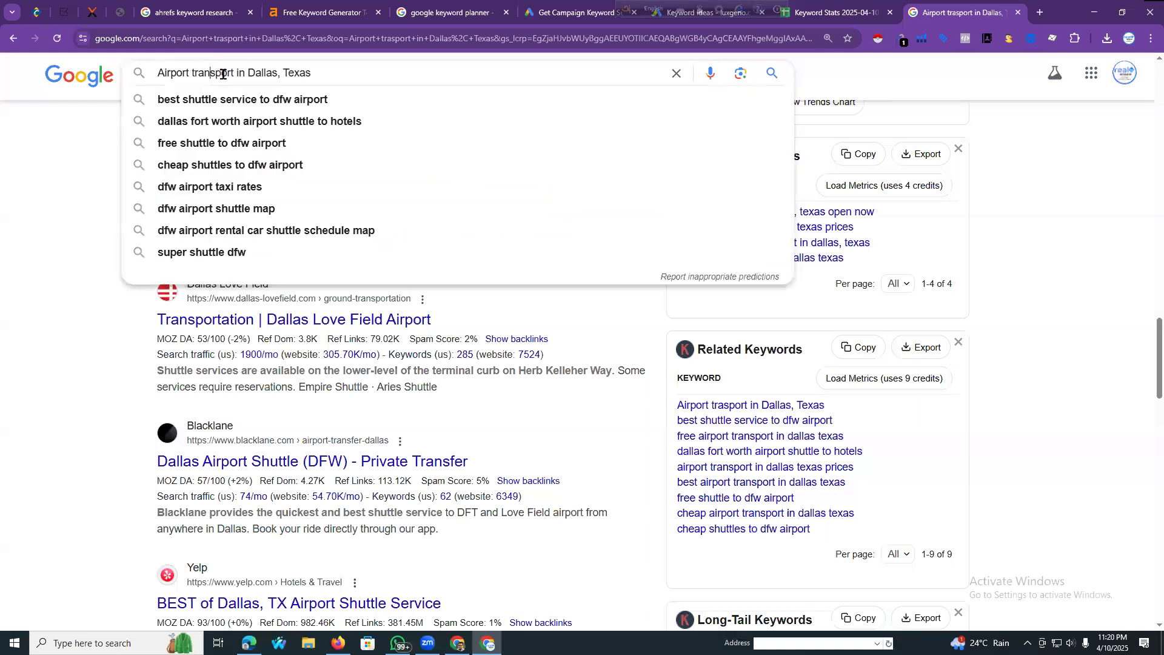
pyautogui.click(770, 73)
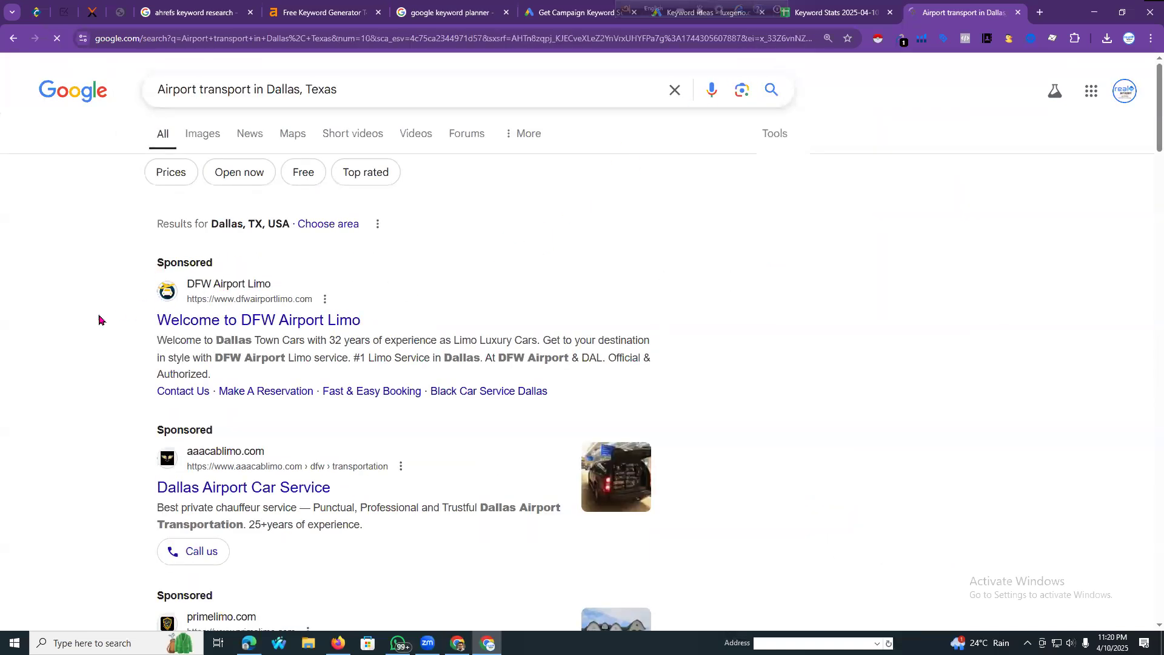
pyautogui.scroll(-15, 98, 321)
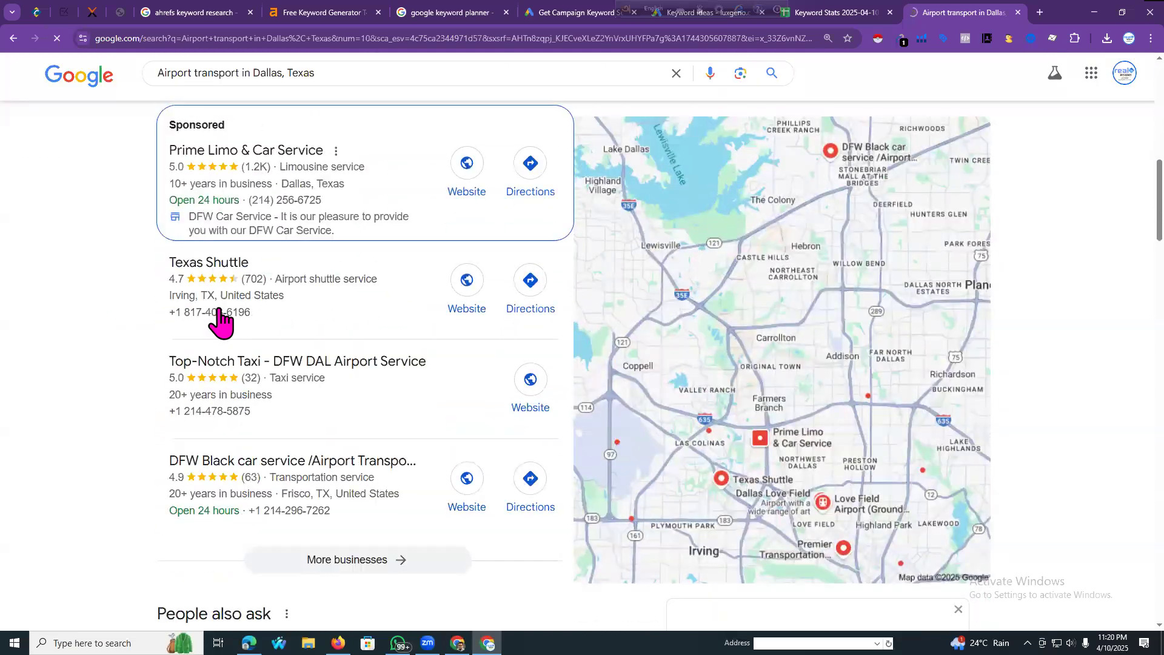
pyautogui.scroll(-16, 219, 308)
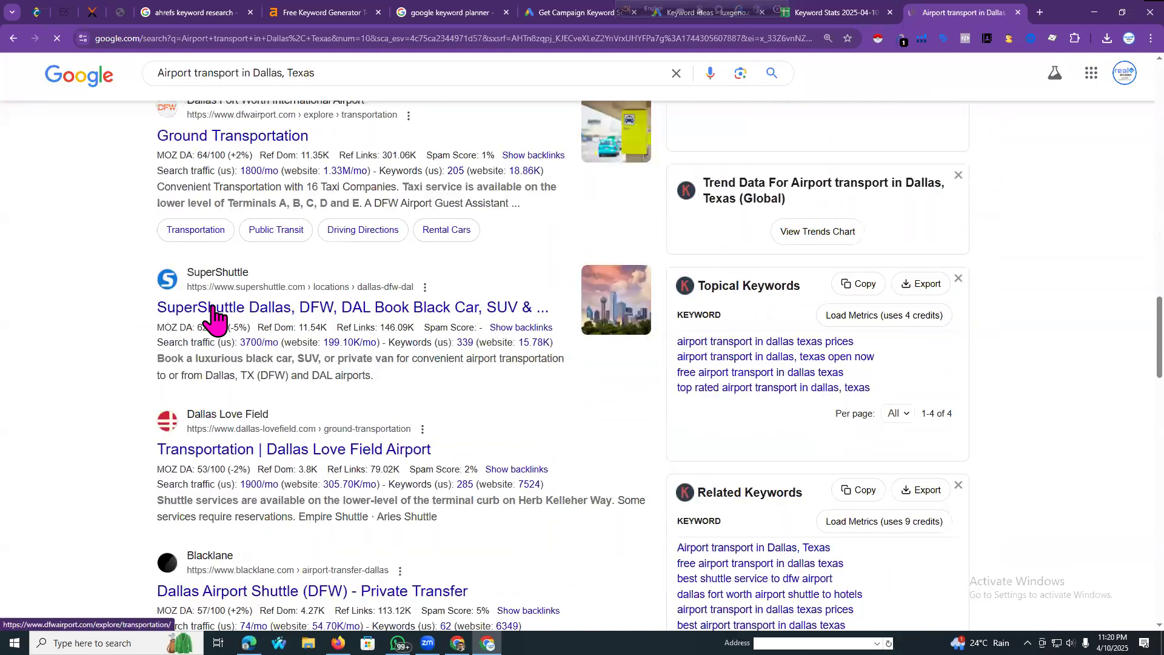
pyautogui.scroll(-20, 212, 319)
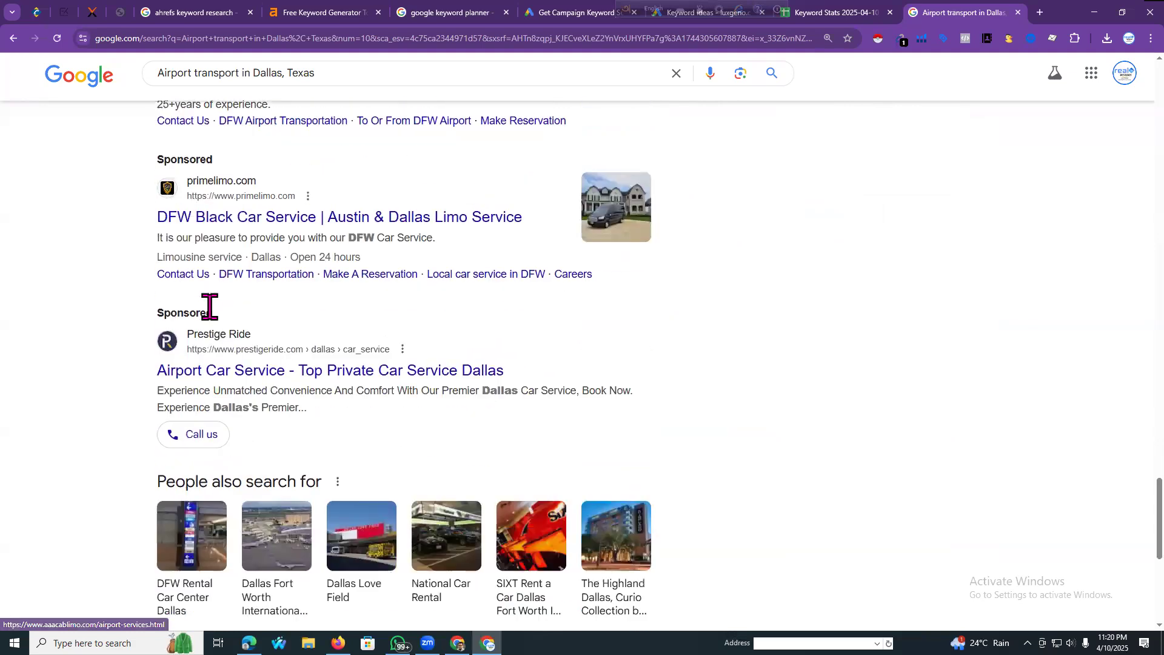
pyautogui.scroll(-3, 205, 313)
pyautogui.scroll(20, 988, 312)
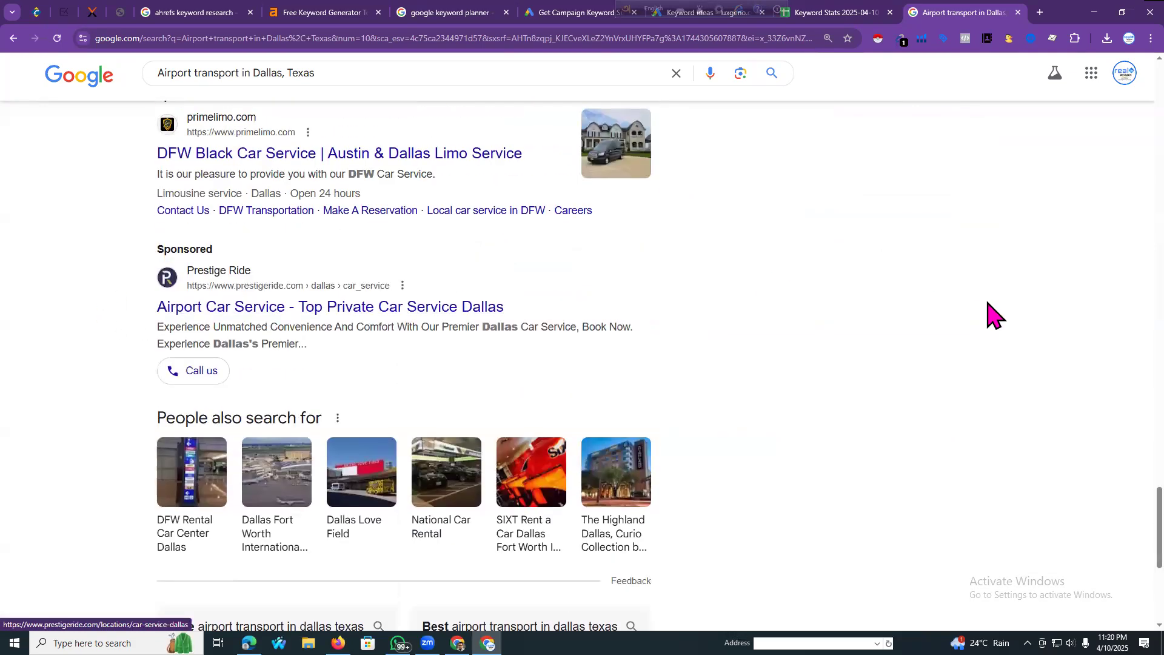
pyautogui.scroll(20, 1061, 369)
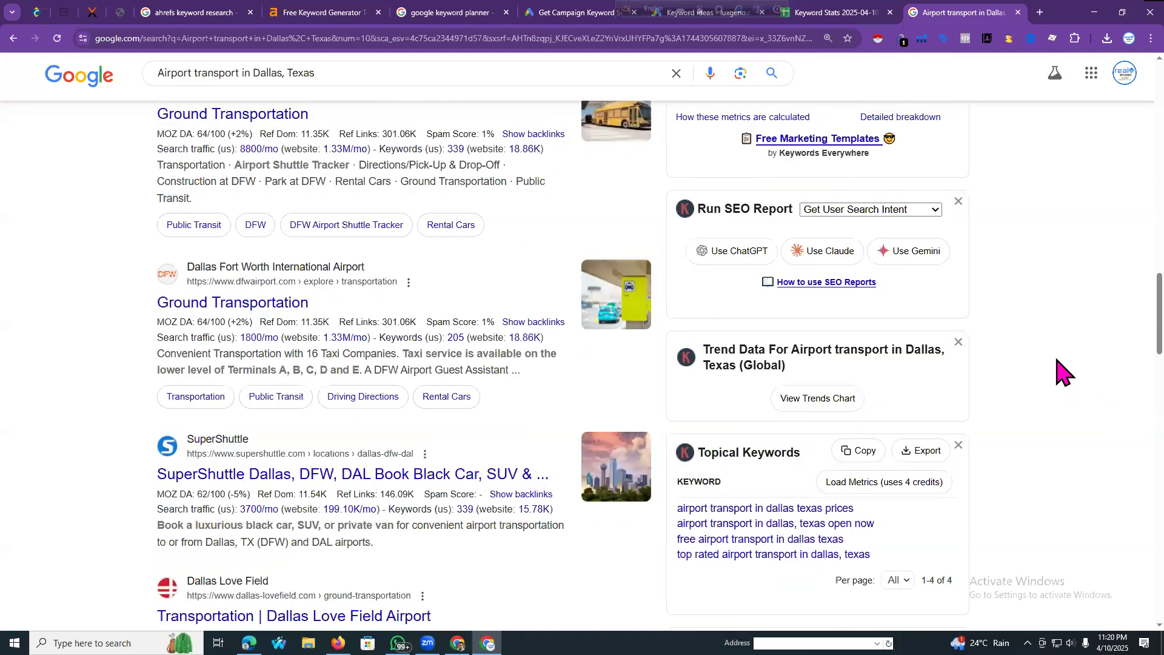
pyautogui.scroll(4, 525, 325)
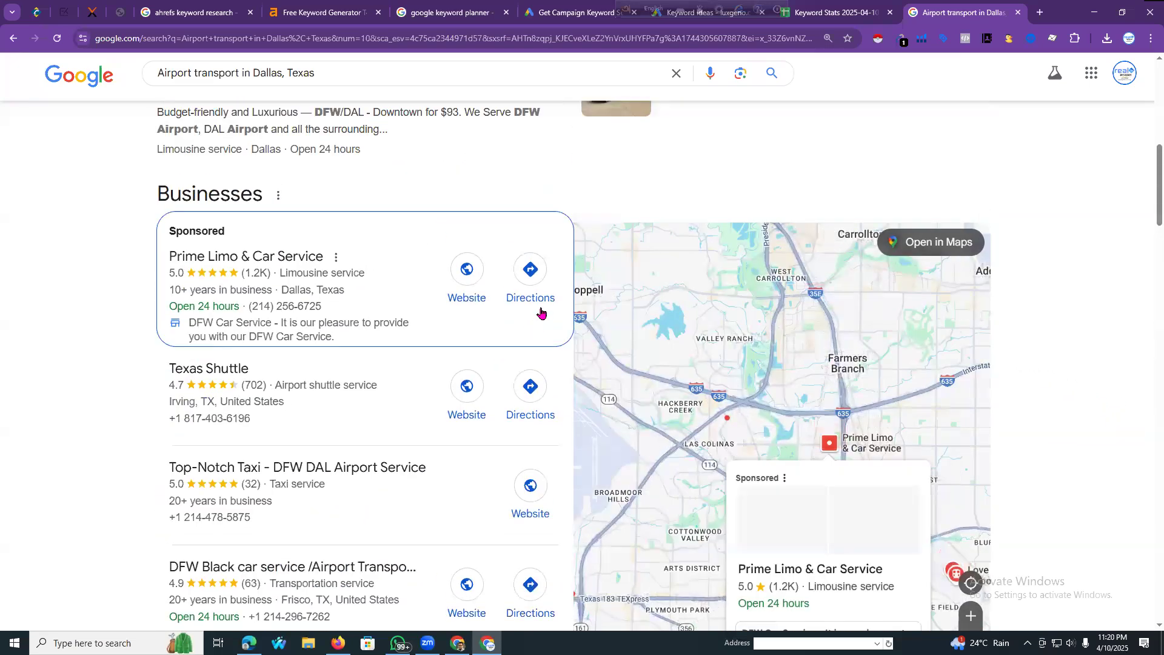
pyautogui.scroll(8, 664, 196)
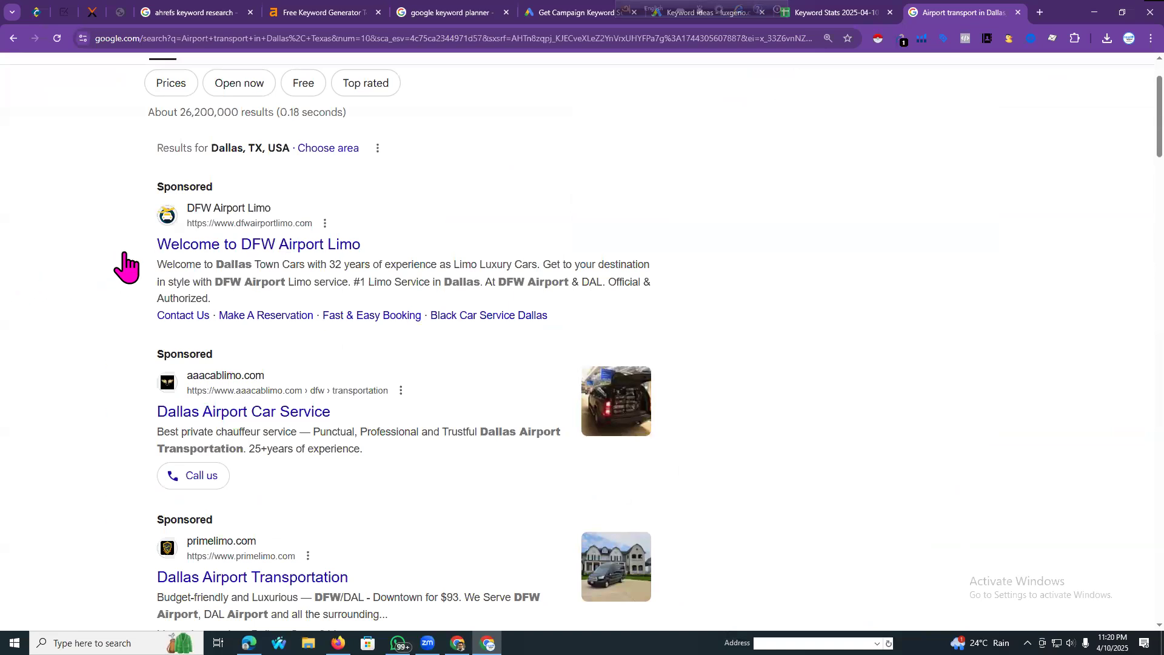
pyautogui.moveTo(157, 245); pyautogui.dragTo(376, 252)
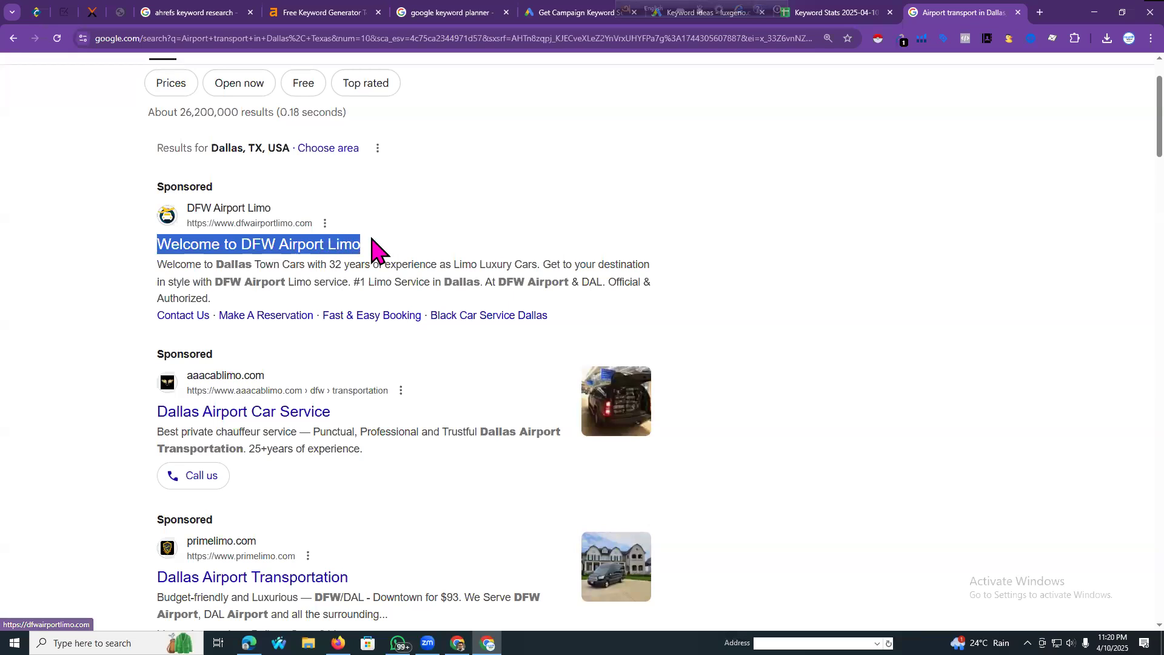
pyautogui.click(471, 214)
pyautogui.moveTo(155, 270); pyautogui.dragTo(633, 262)
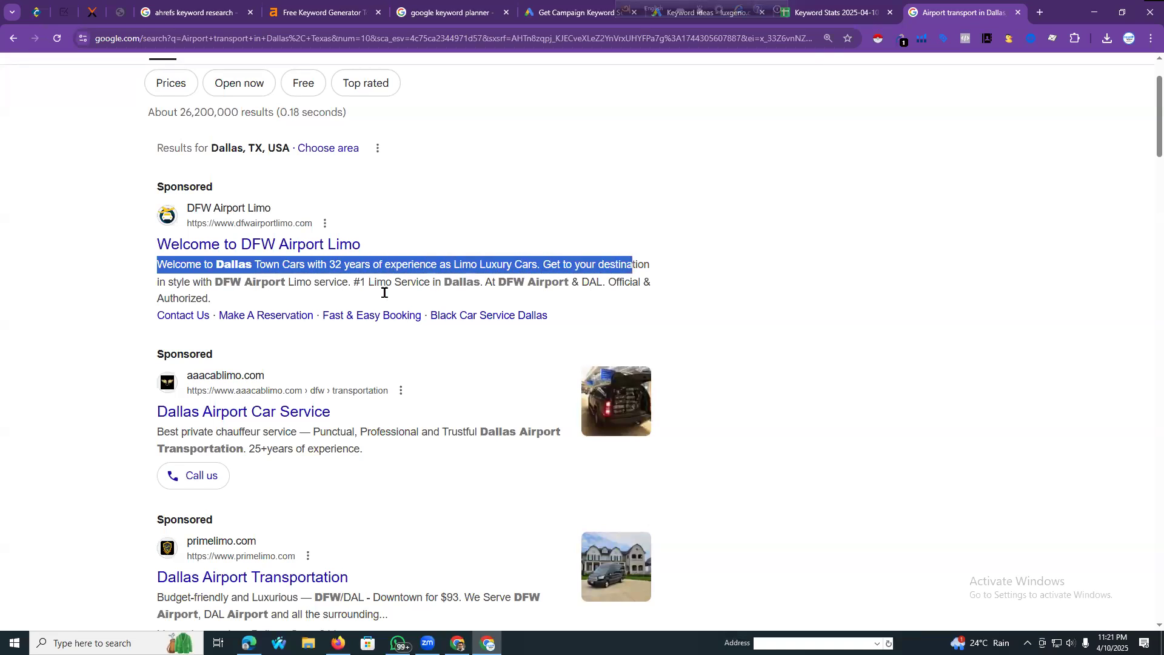
pyautogui.click(124, 298)
pyautogui.moveTo(407, 283); pyautogui.dragTo(638, 283)
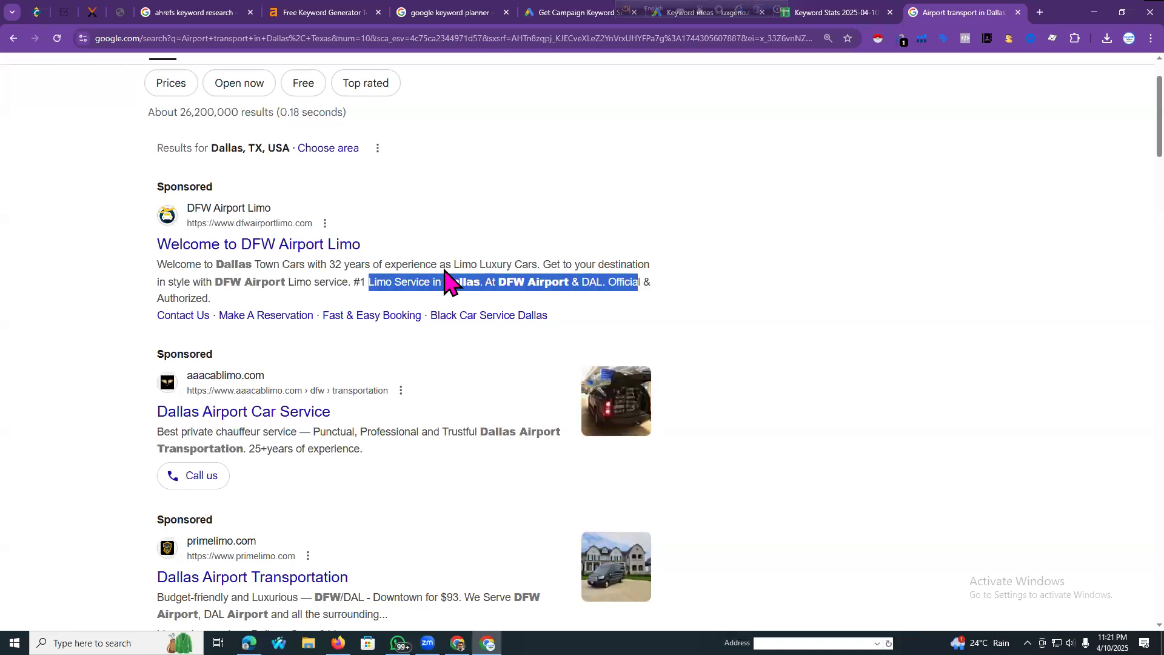
pyautogui.click(49, 309)
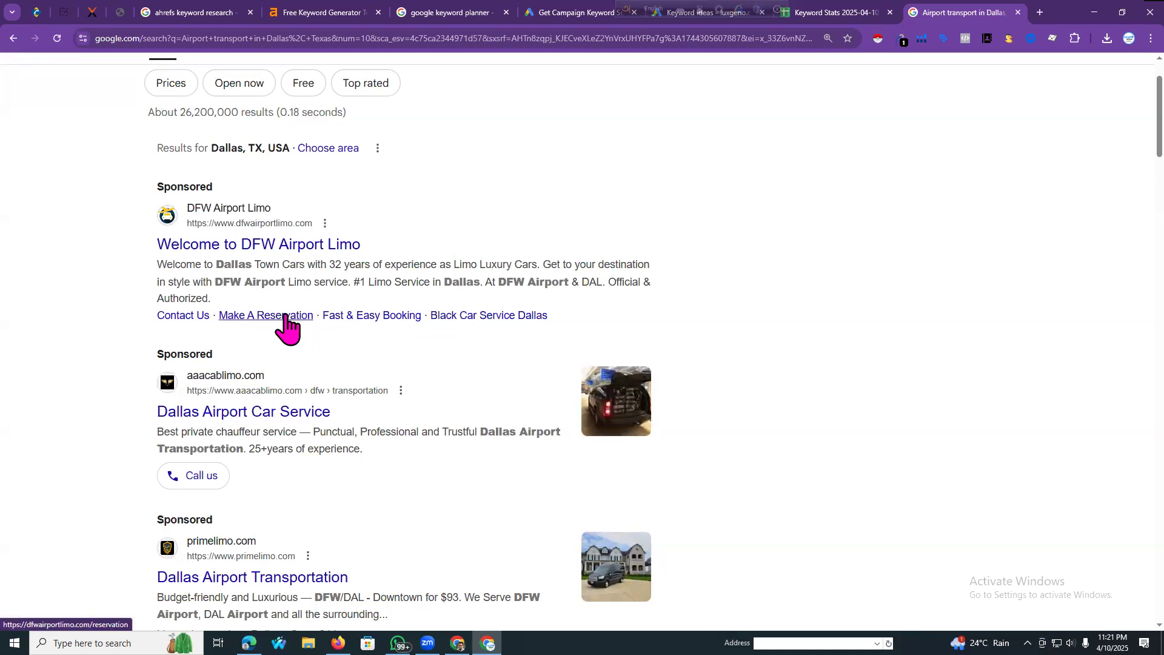
pyautogui.moveTo(552, 317); pyautogui.dragTo(130, 314)
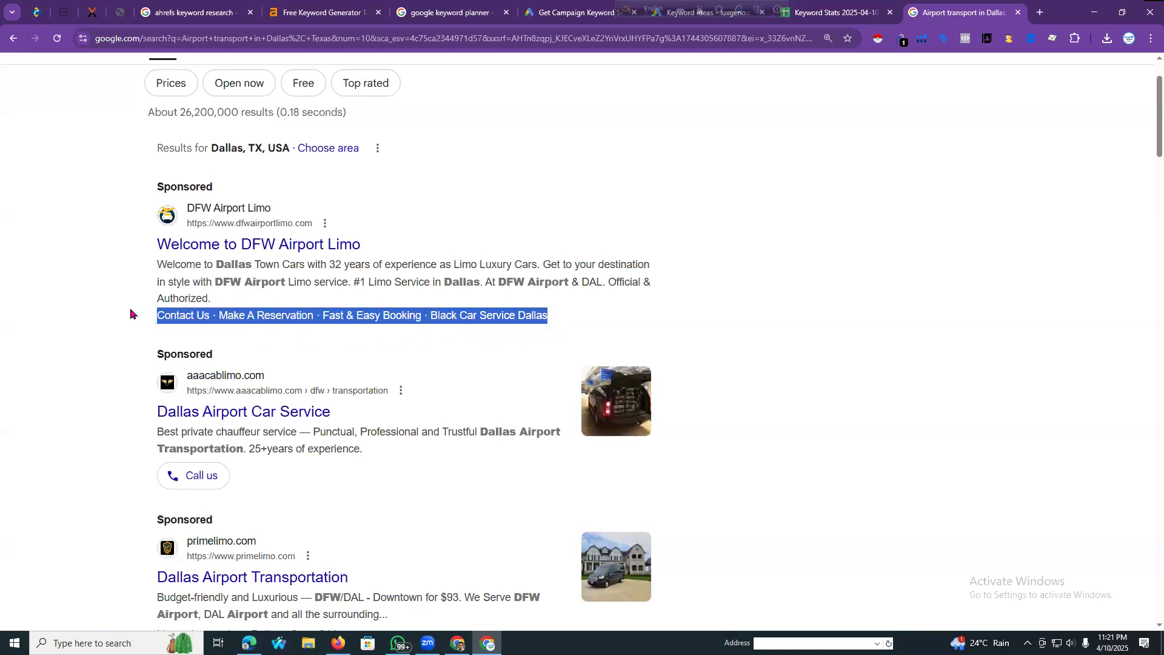
pyautogui.click(130, 313)
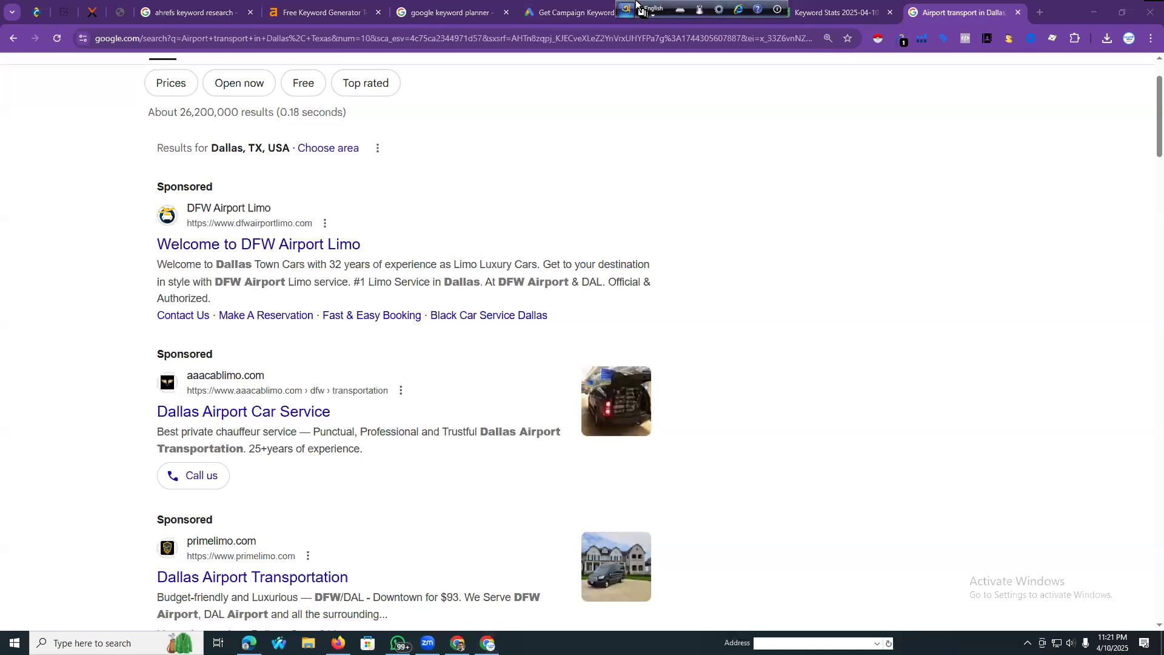
pyautogui.moveTo(372, 239); pyautogui.dragTo(353, 223)
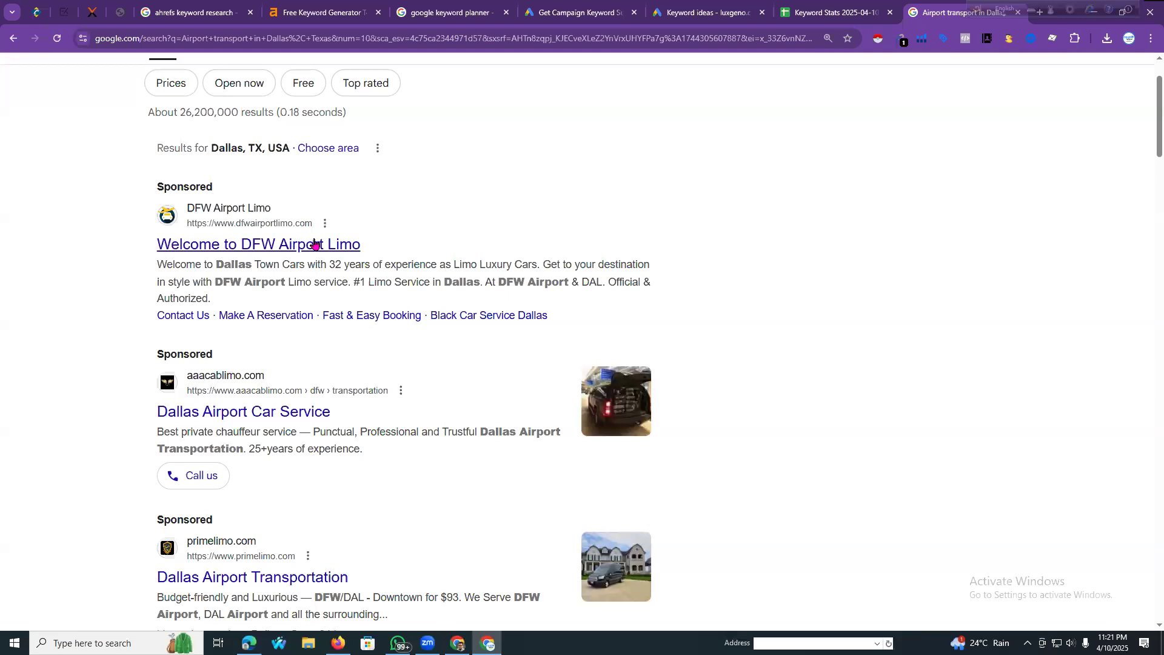
pyautogui.moveTo(157, 265); pyautogui.dragTo(228, 299)
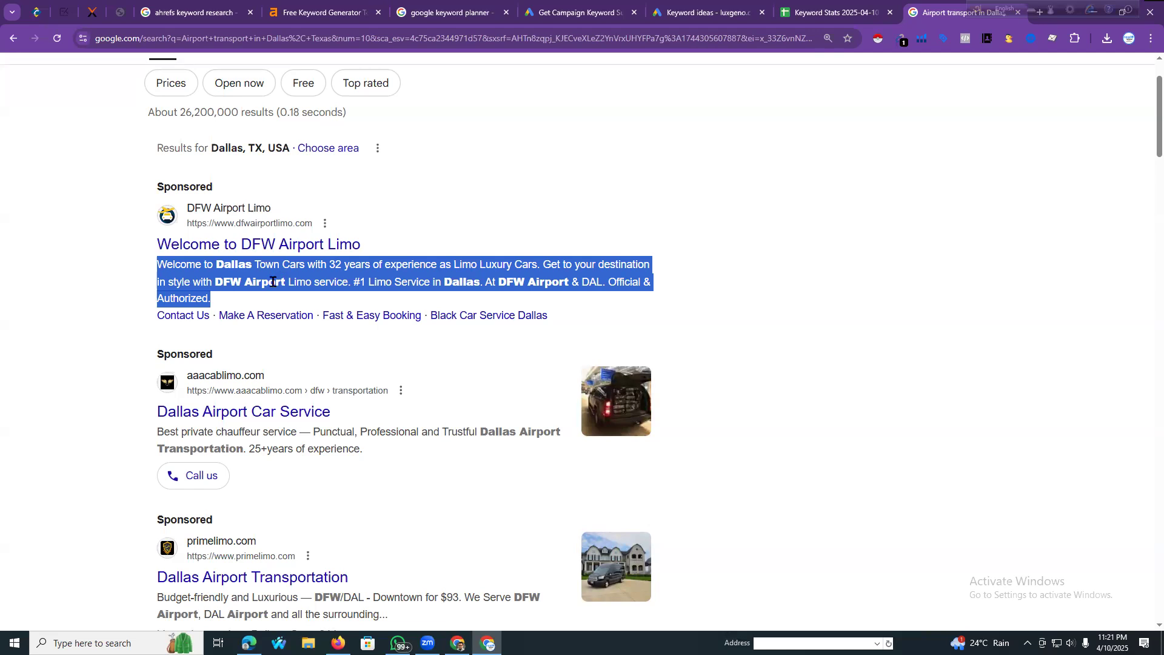
pyautogui.click(128, 338)
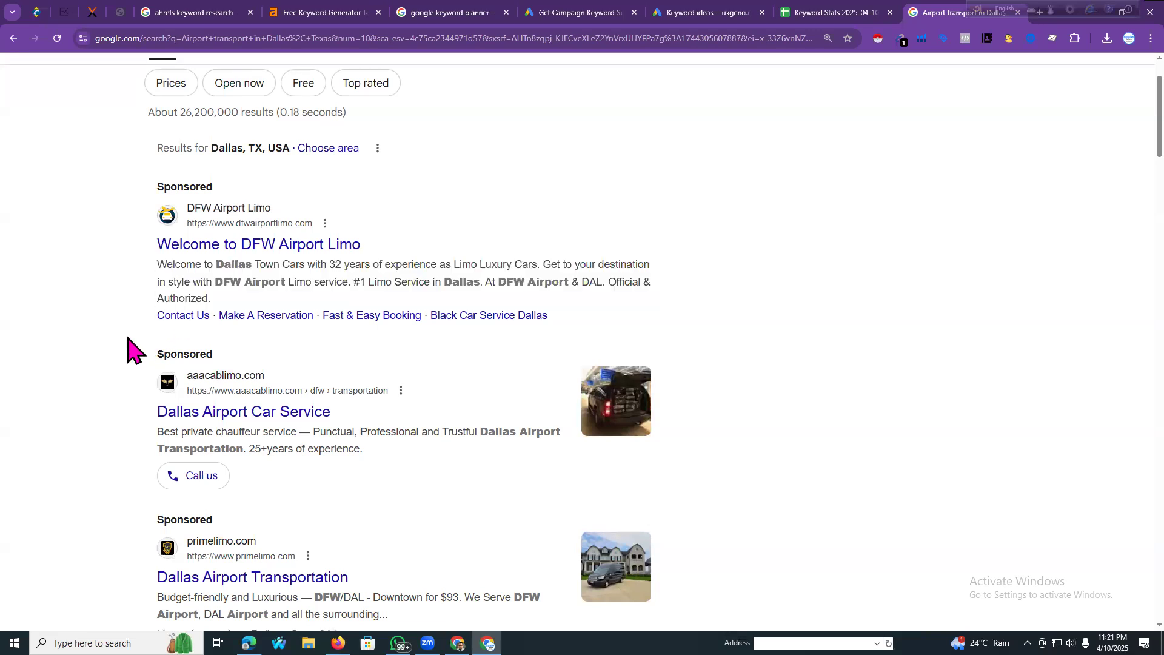
pyautogui.scroll(-2, 206, 394)
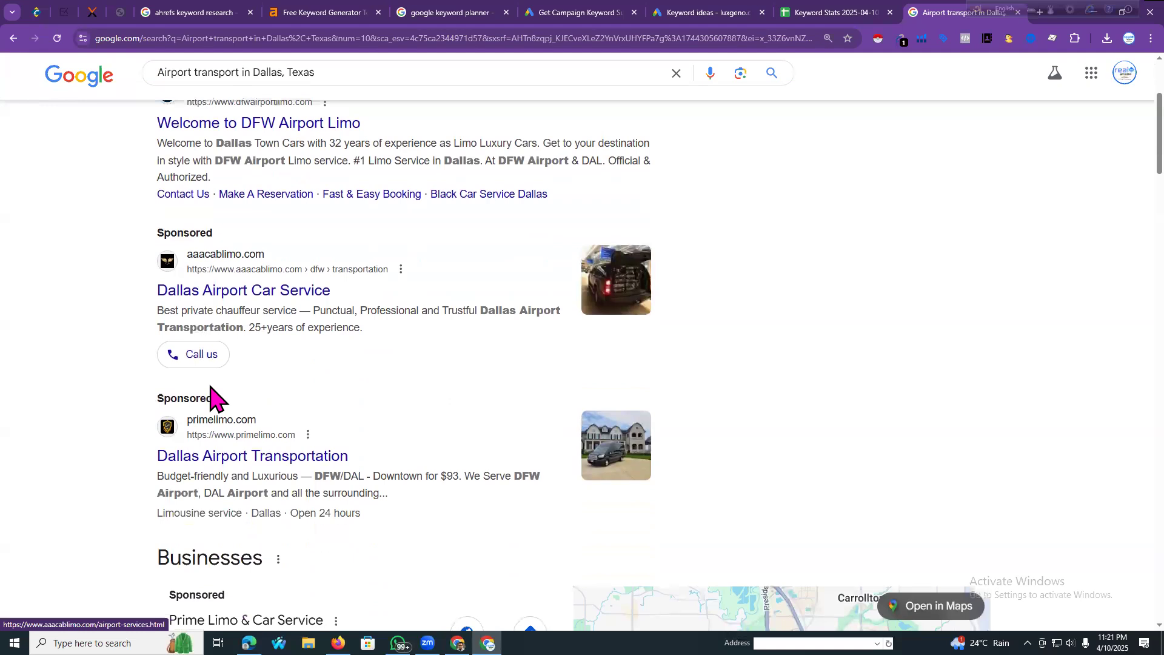
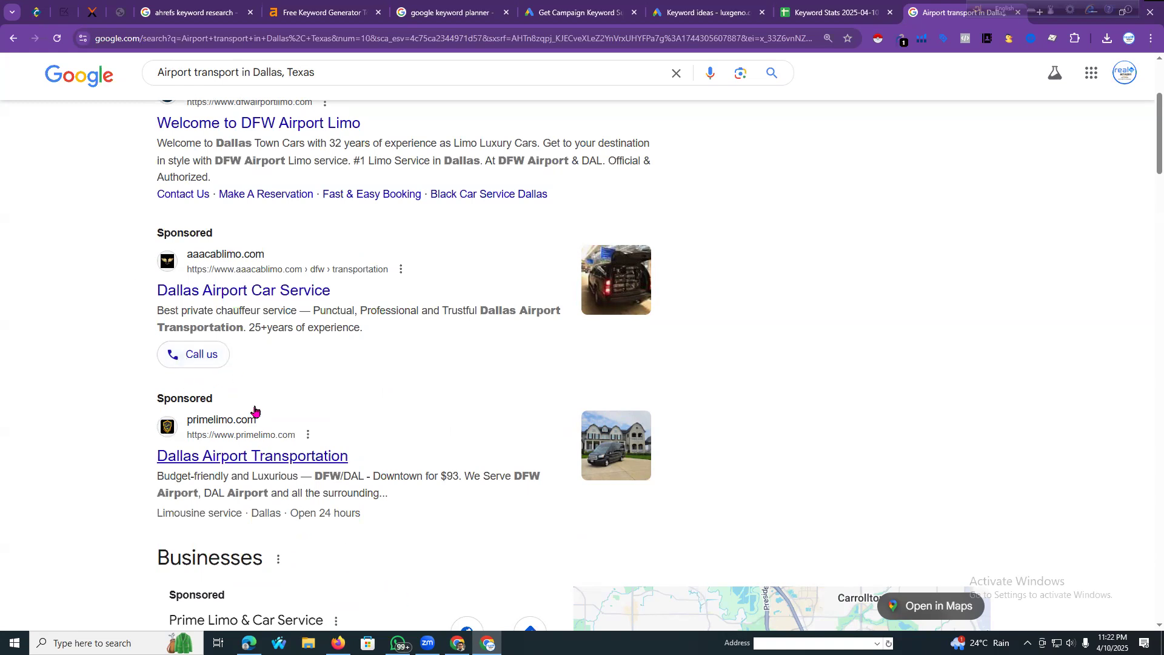
# Review the Dallas airport transport search ads, highlighting the DFW Airport Limo and aaacablimo.com ads.
pyautogui.click(188, 355)
pyautogui.scroll(1, 204, 309)
pyautogui.scroll(1, 147, 208)
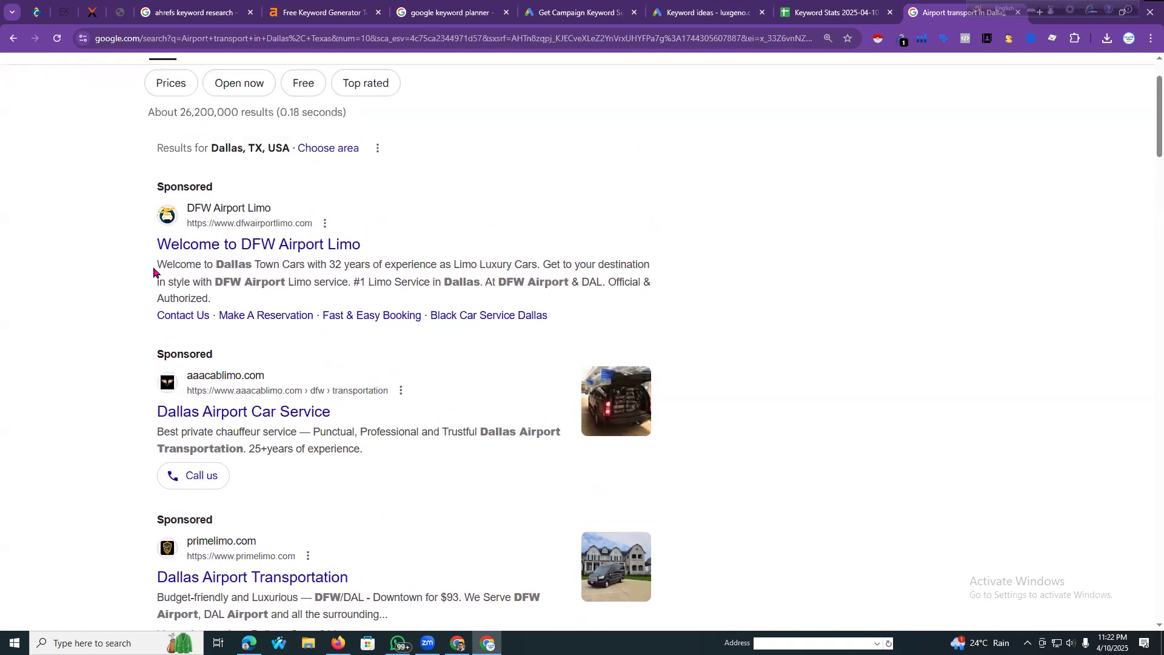
pyautogui.moveTo(146, 252); pyautogui.dragTo(87, 339)
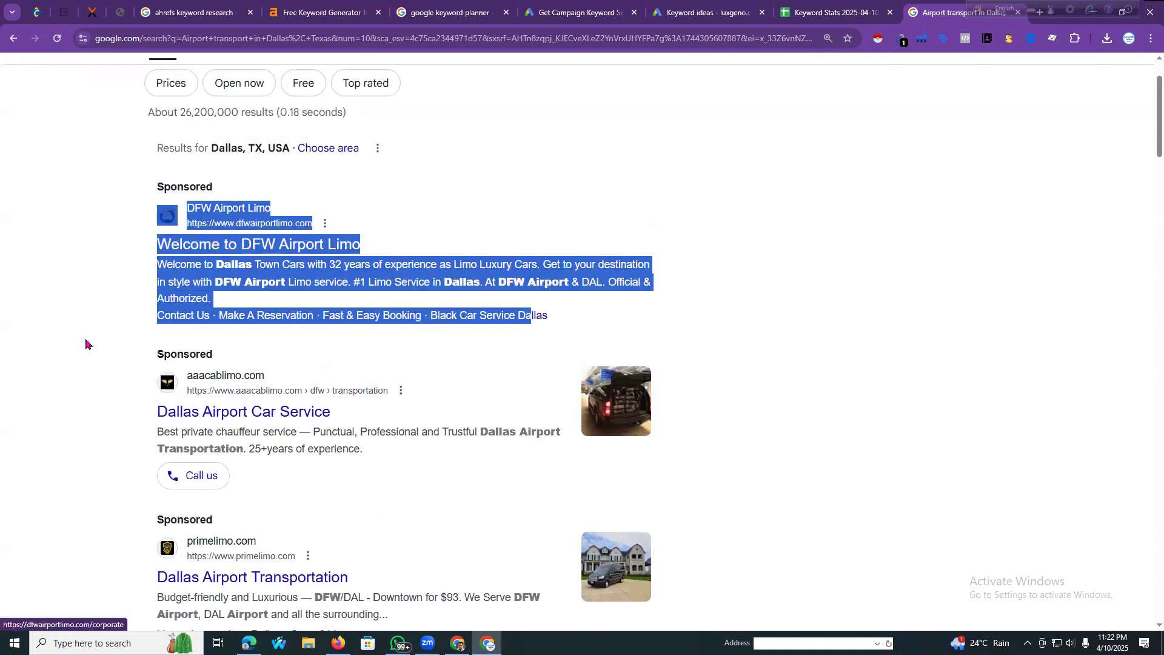
pyautogui.click(15, 344)
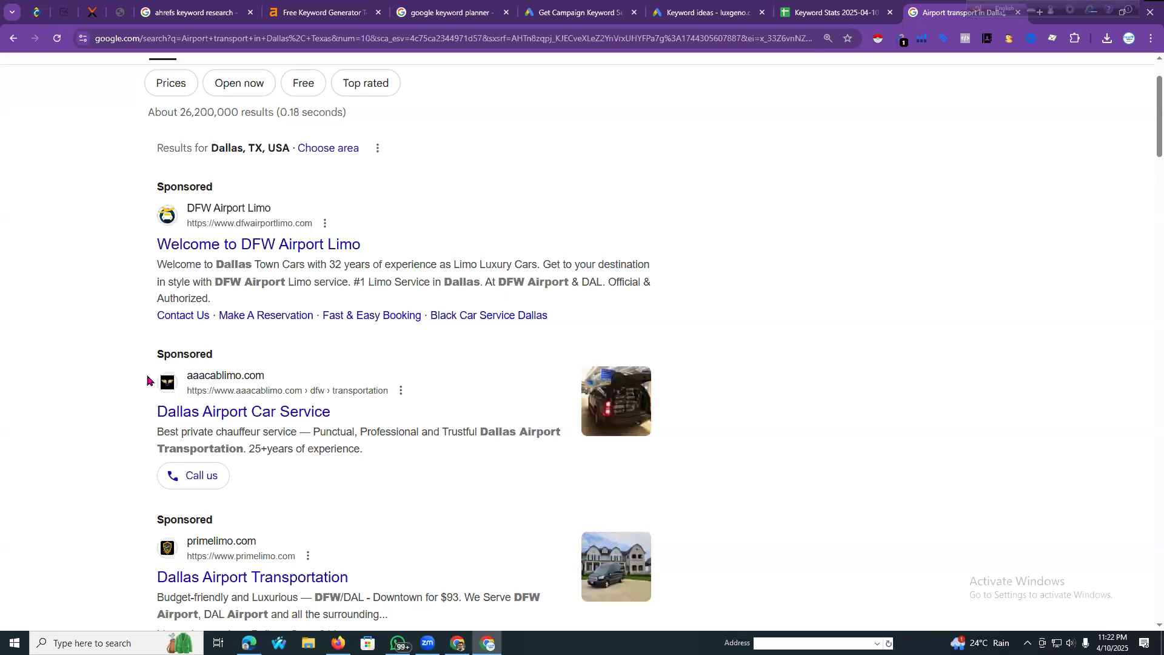
pyautogui.moveTo(148, 380); pyautogui.dragTo(267, 451)
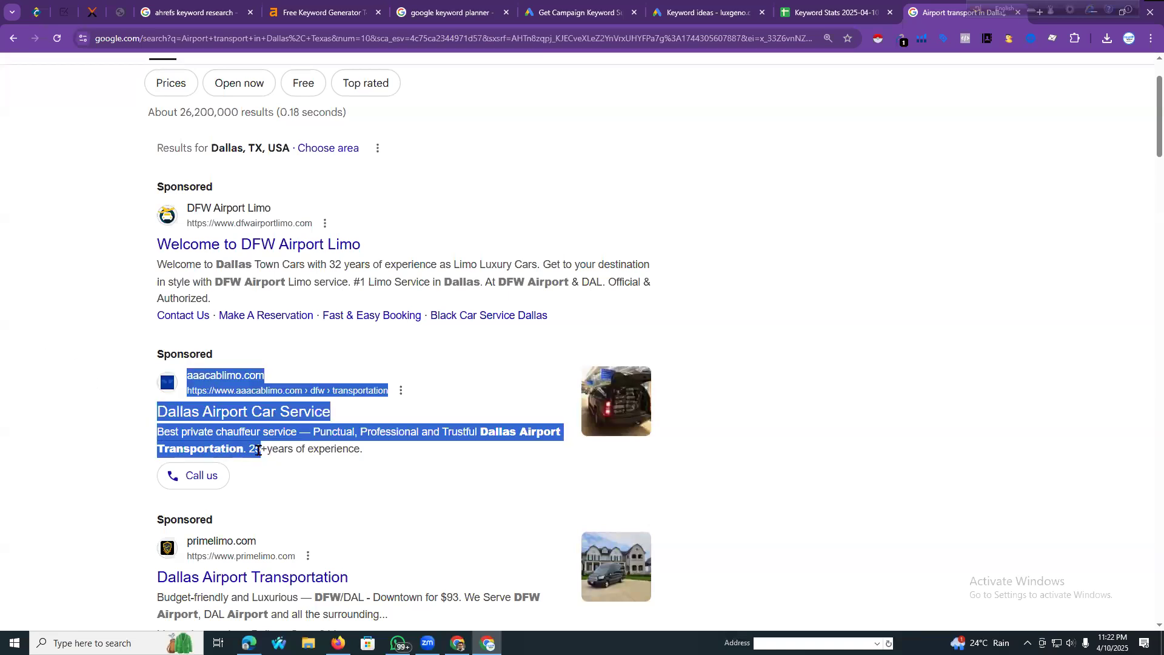
pyautogui.click(94, 403)
pyautogui.scroll(2, 122, 401)
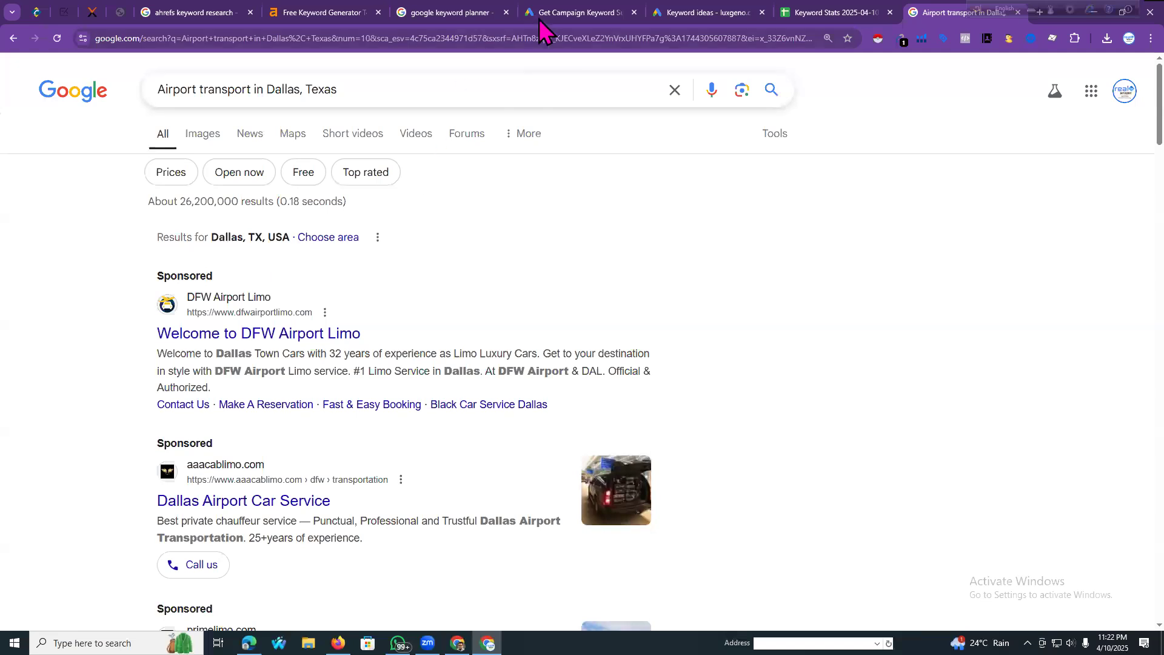
# In Keyword ideas, hide the paused-ads warning and notification bar, then bring up SEMrush Keyword Magic Tool.
pyautogui.click(710, 12)
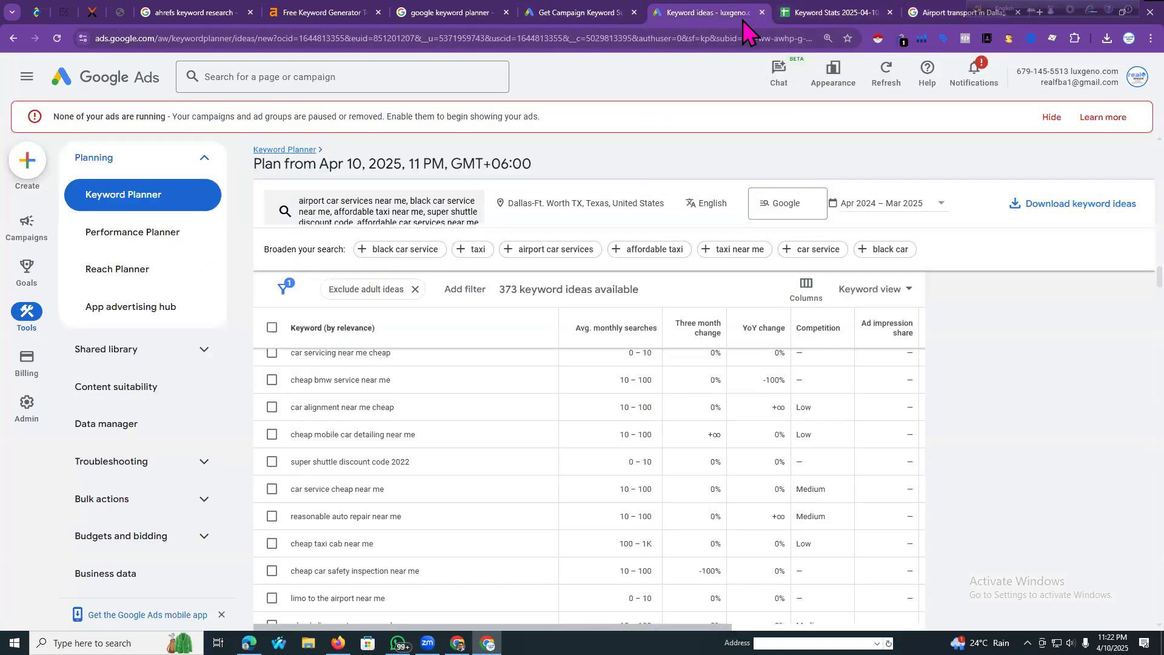
pyautogui.click(1045, 122)
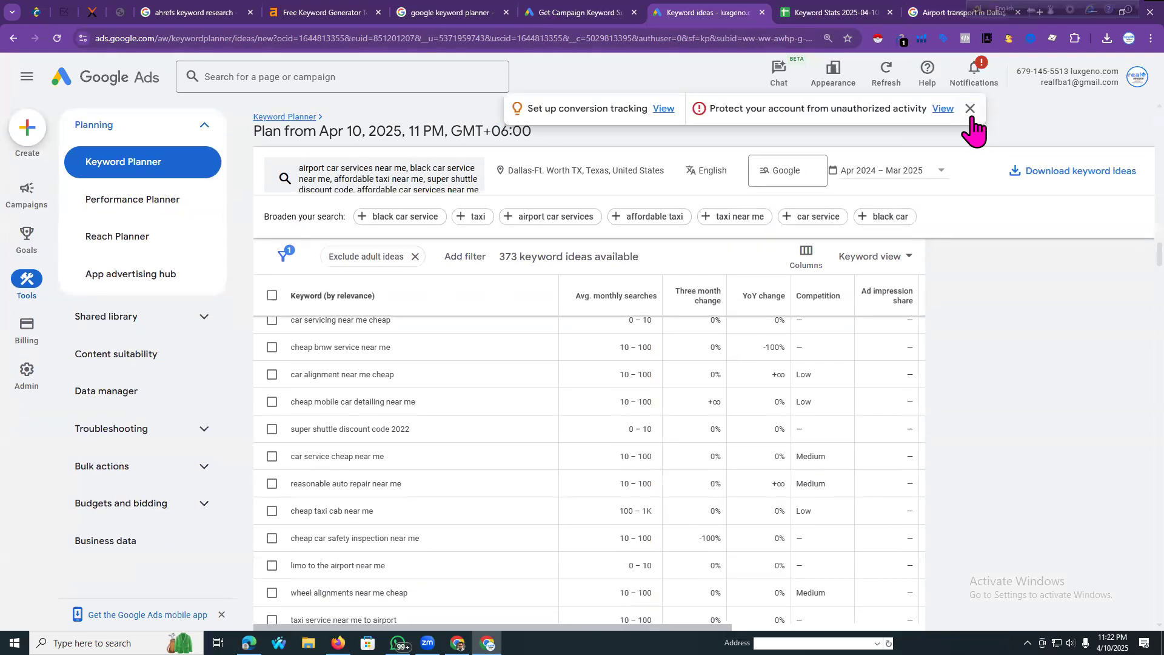
pyautogui.click(970, 109)
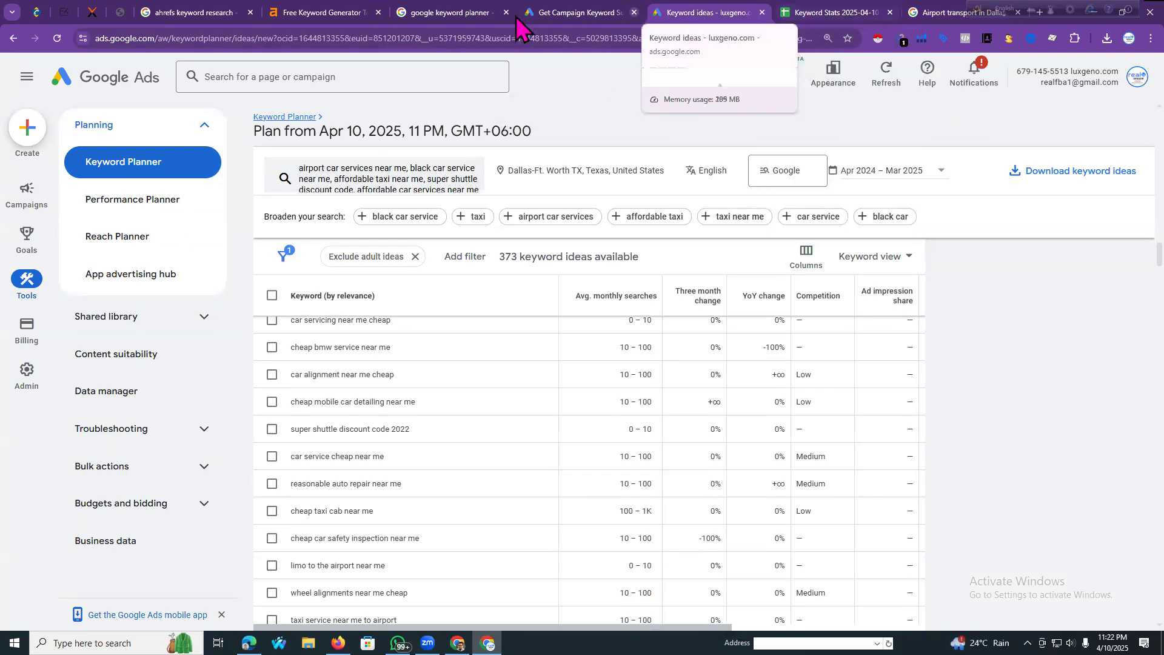
pyautogui.click(338, 643)
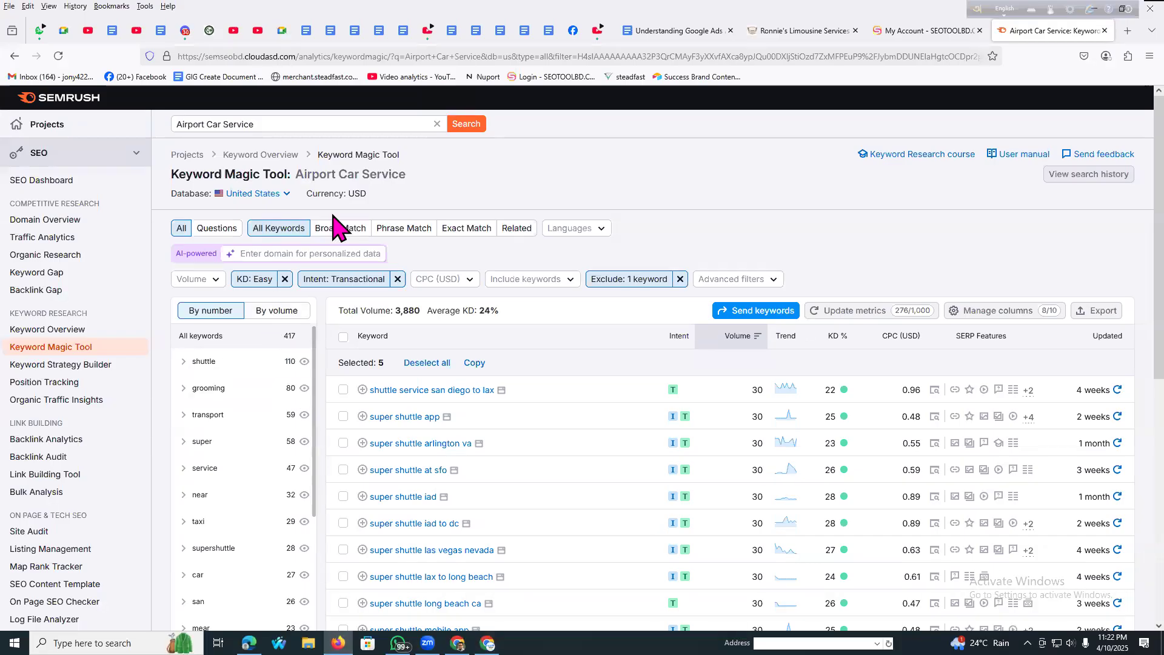
# Open the Understanding Google Ads notes at the 'How to Write Google Ads Copy' section.
pyautogui.click(648, 31)
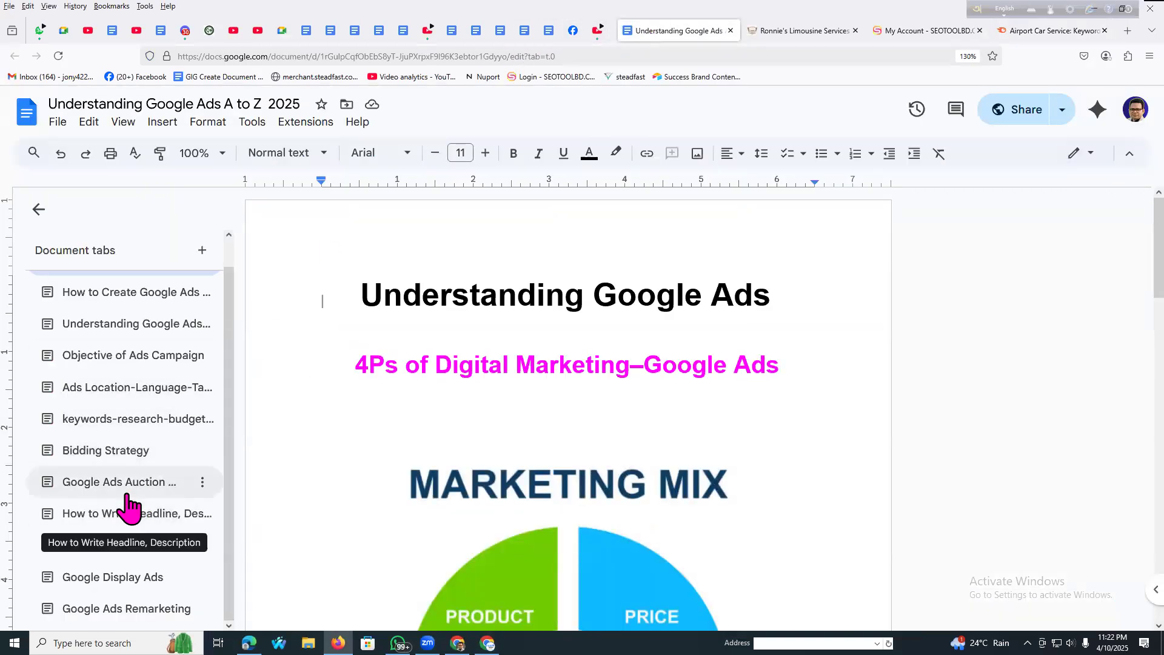
pyautogui.click(106, 520)
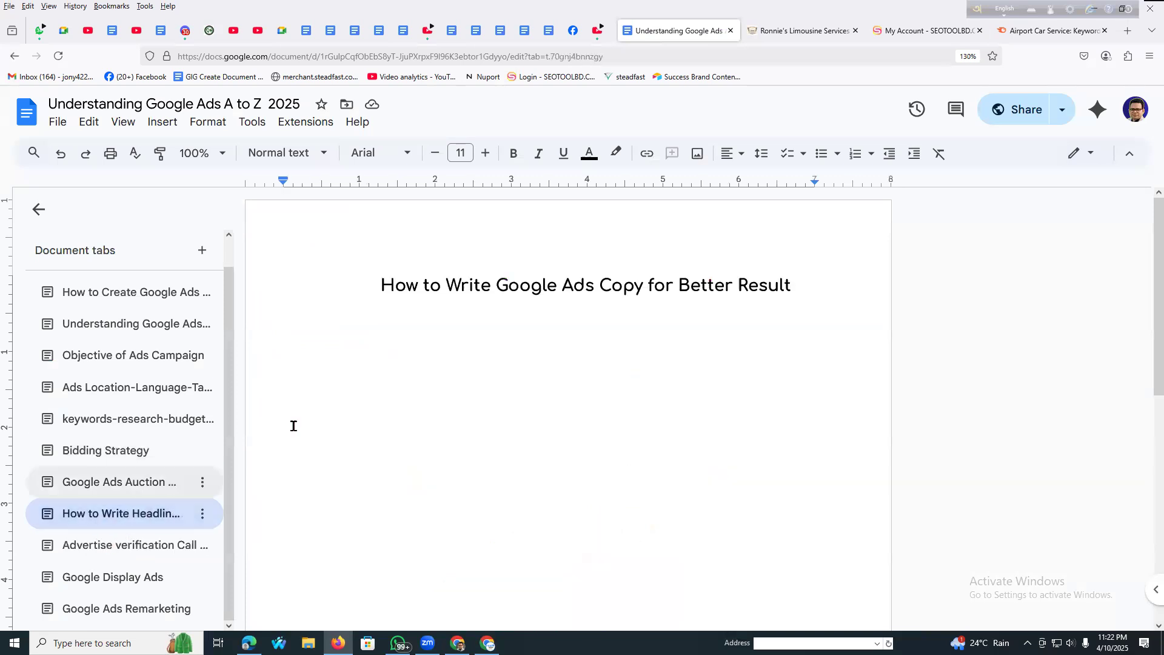
pyautogui.moveTo(381, 286); pyautogui.dragTo(789, 284)
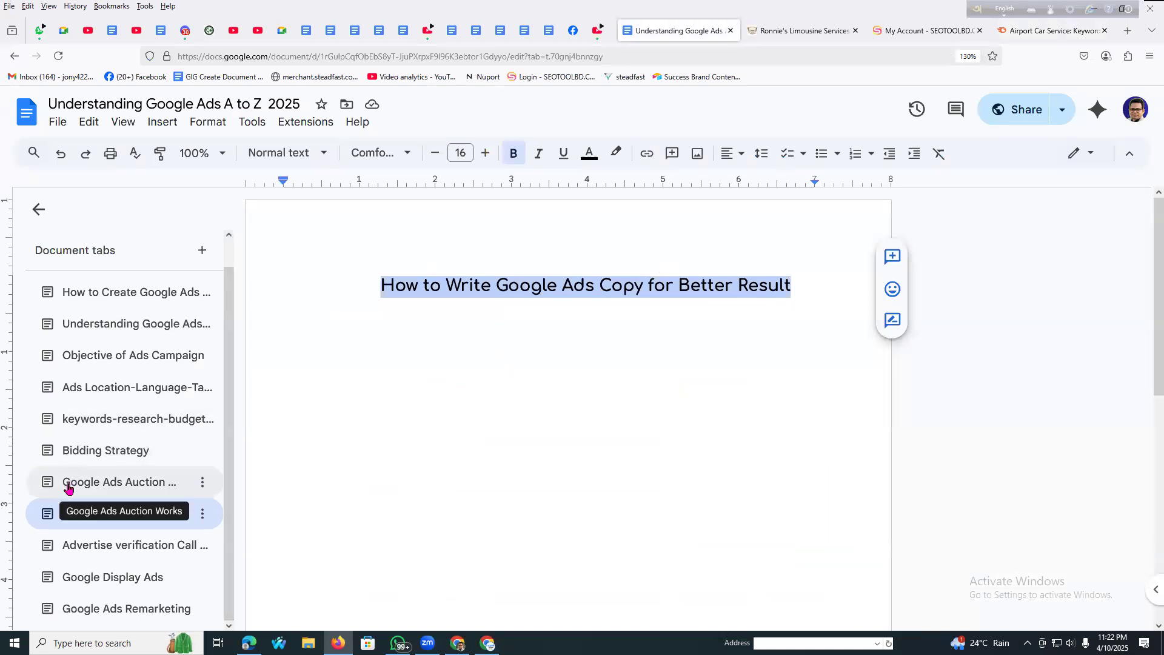
# Read through the ad extensions section, including the 'Call Us Now' example.
pyautogui.click(68, 541)
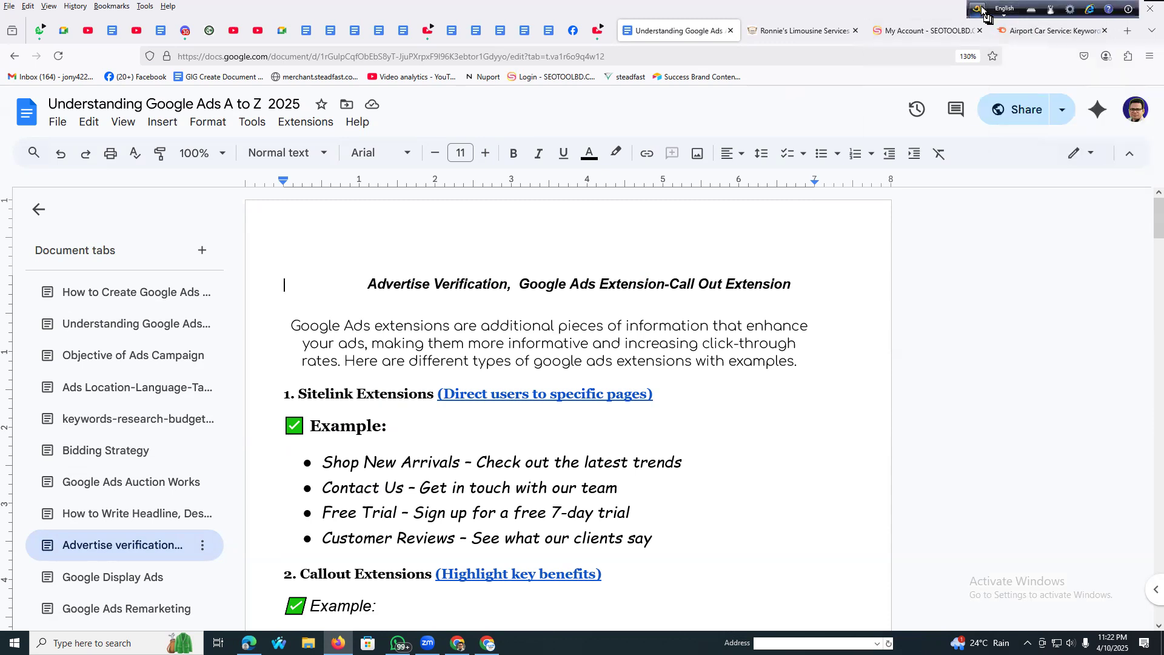
pyautogui.moveTo(978, 10); pyautogui.dragTo(704, 10)
pyautogui.scroll(-8, 436, 286)
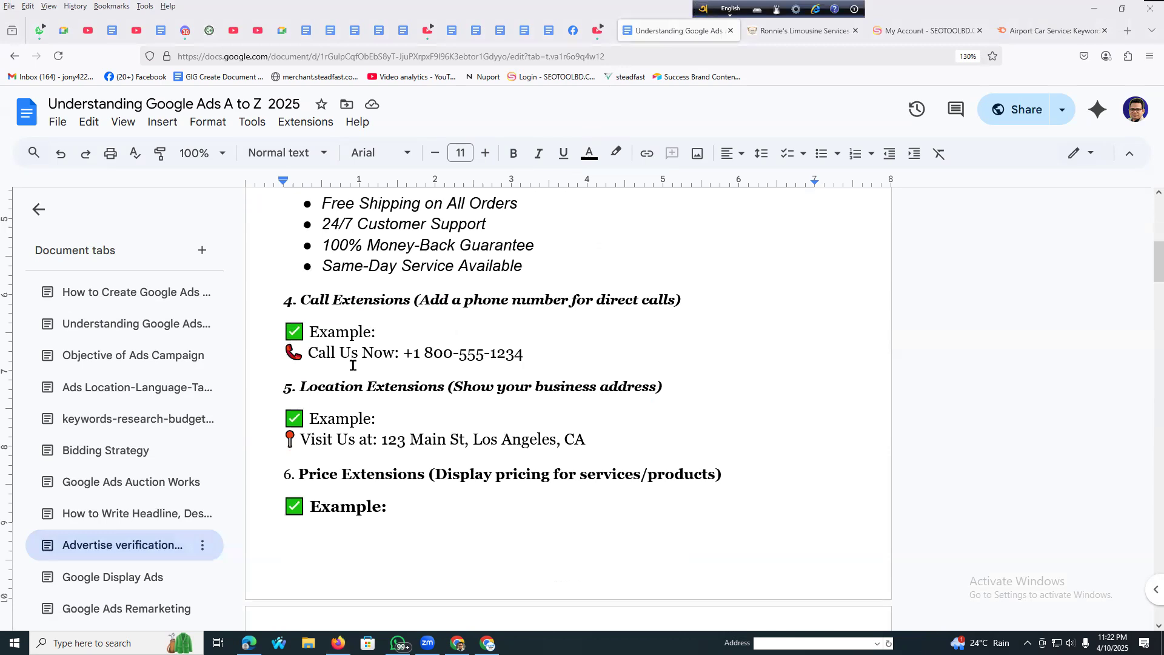
pyautogui.moveTo(299, 351); pyautogui.dragTo(622, 342)
pyautogui.click(509, 362)
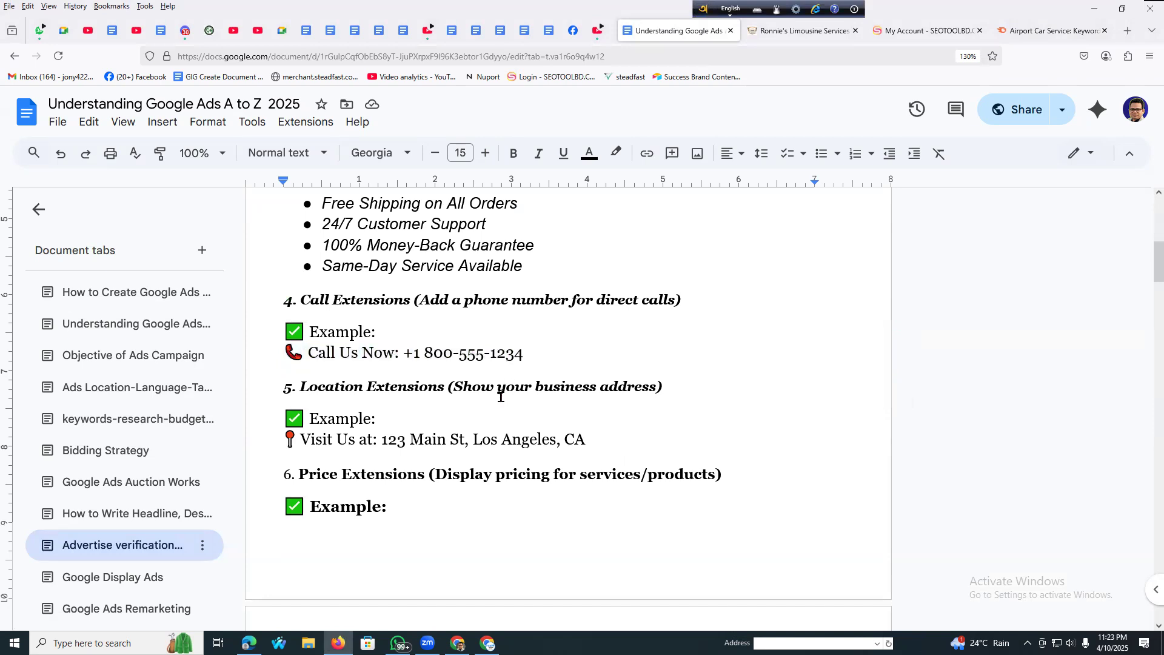
pyautogui.scroll(-5, 500, 397)
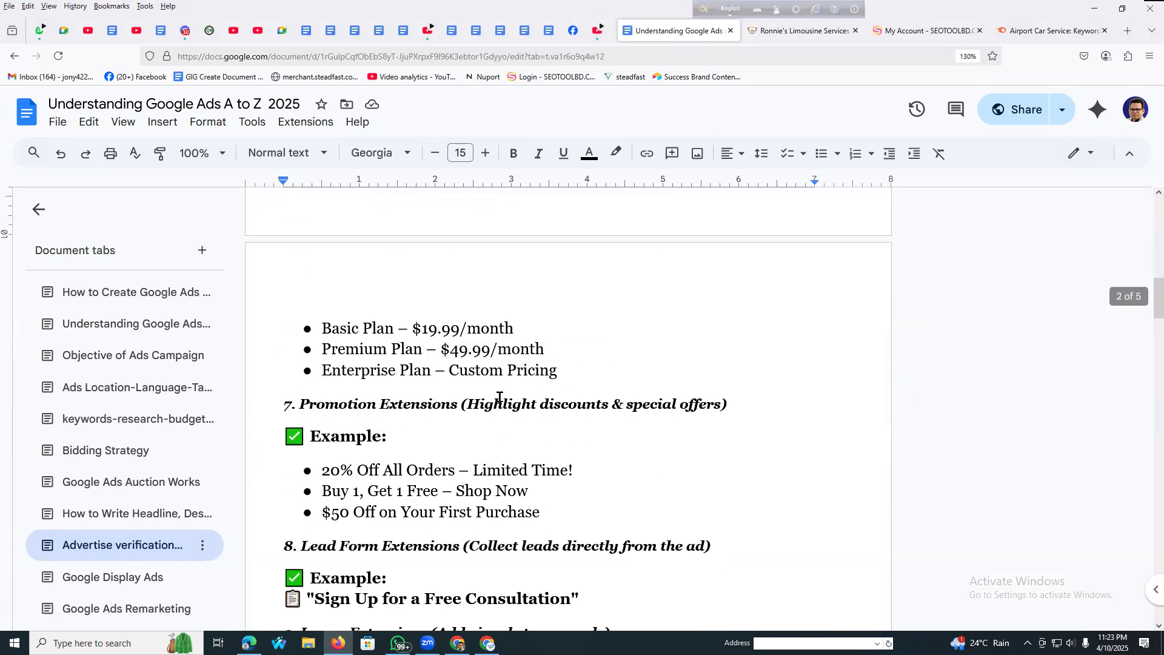
pyautogui.scroll(-3, 500, 397)
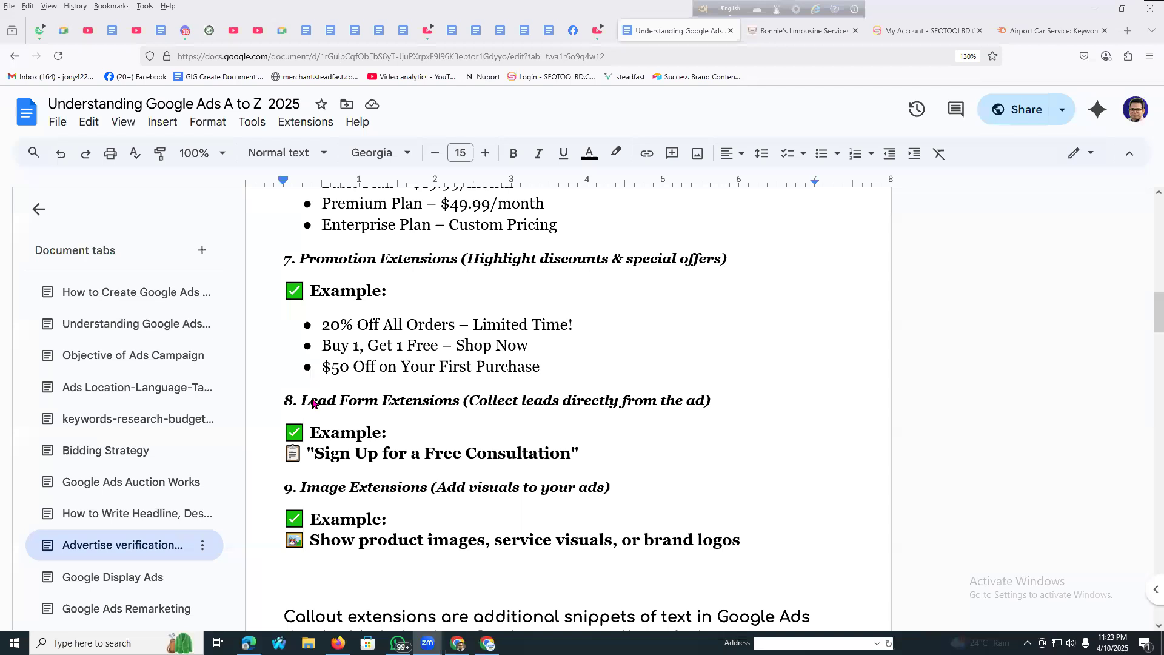
# Glance at the Google Ads Auction Works section, then return to the ad copy writing section.
pyautogui.click(95, 485)
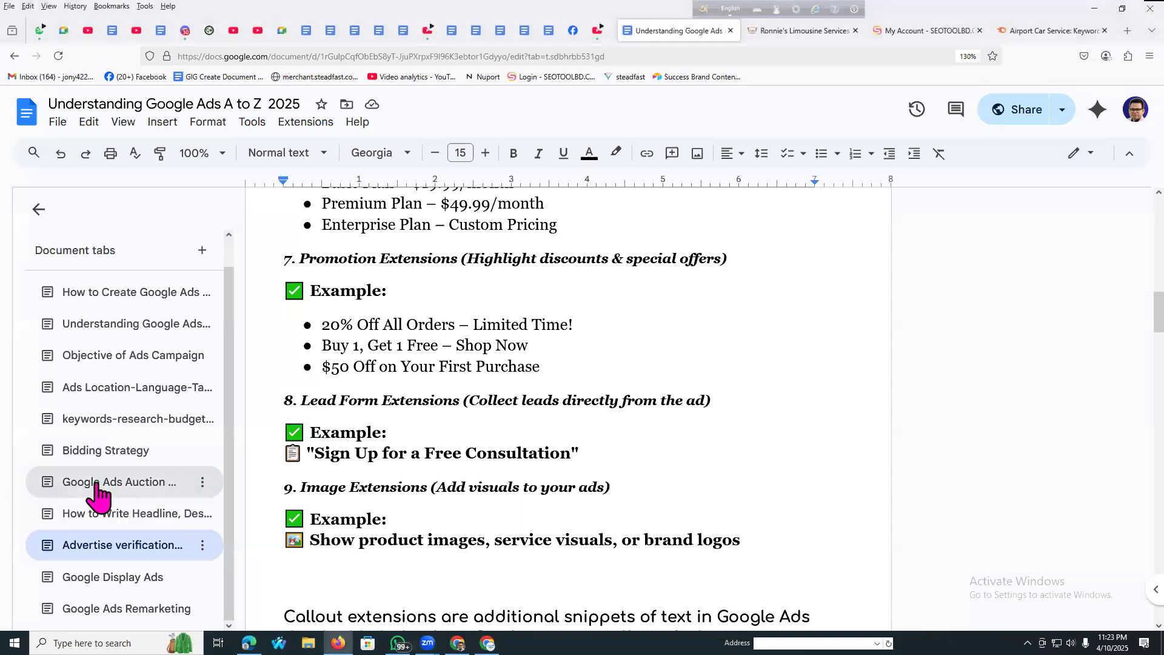
pyautogui.click(115, 516)
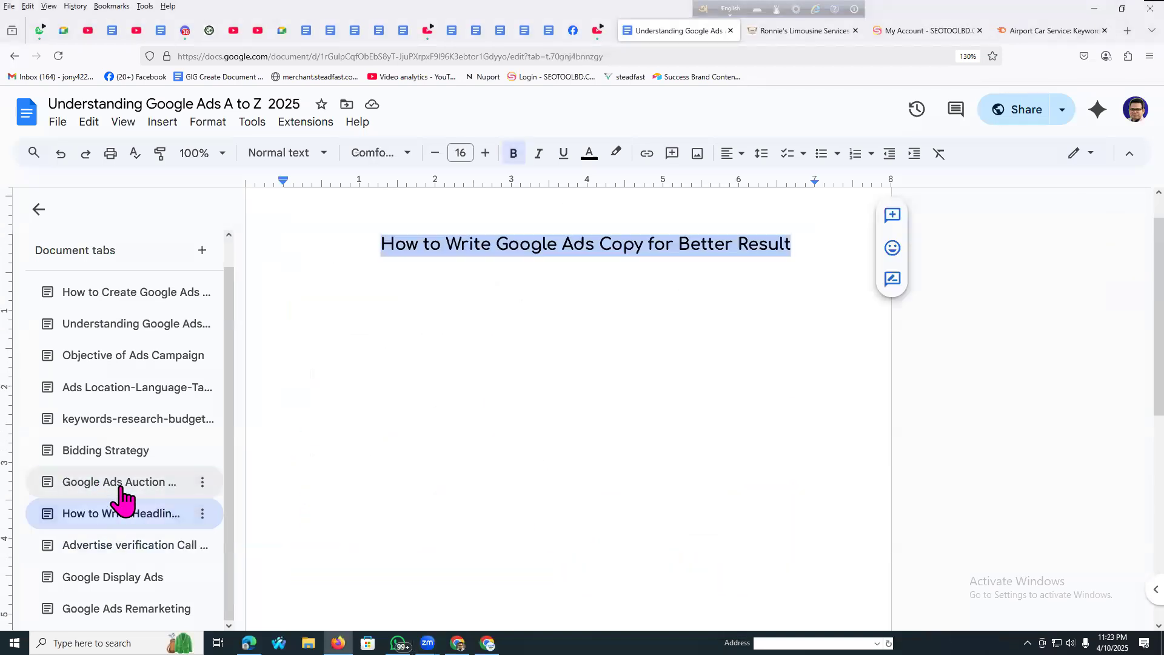
pyautogui.click(448, 267)
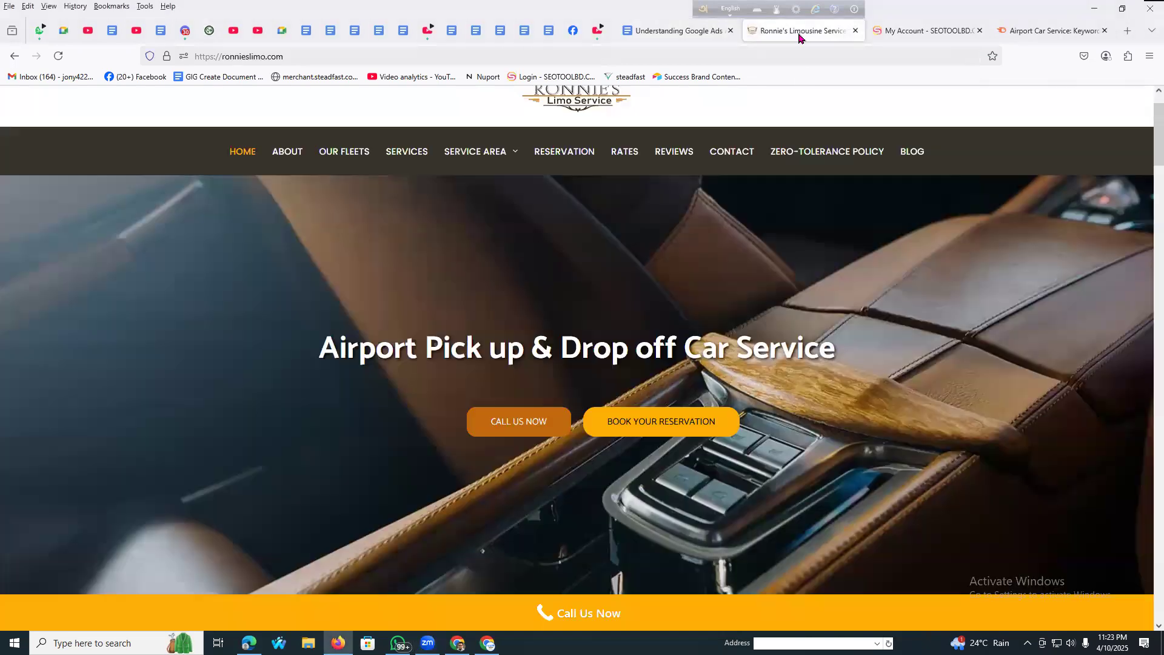
# Glance at the Ronnie's Limousine Services site, then bring up the Keyword Stats spreadsheet.
pyautogui.click(801, 35)
pyautogui.click(488, 644)
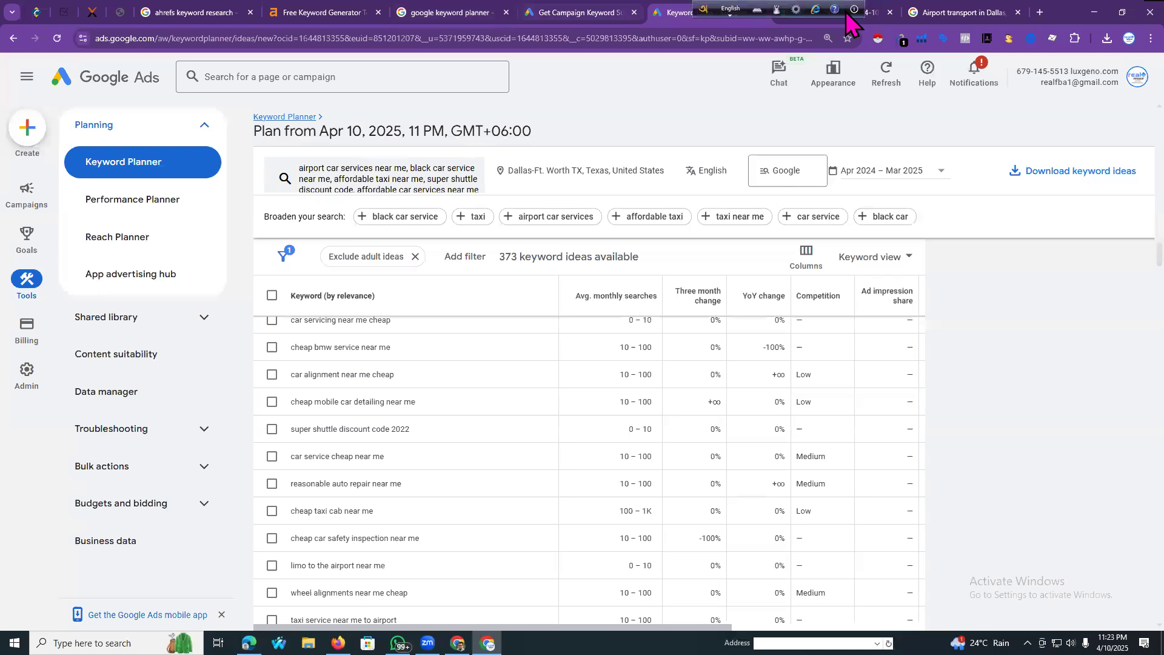
pyautogui.click(877, 15)
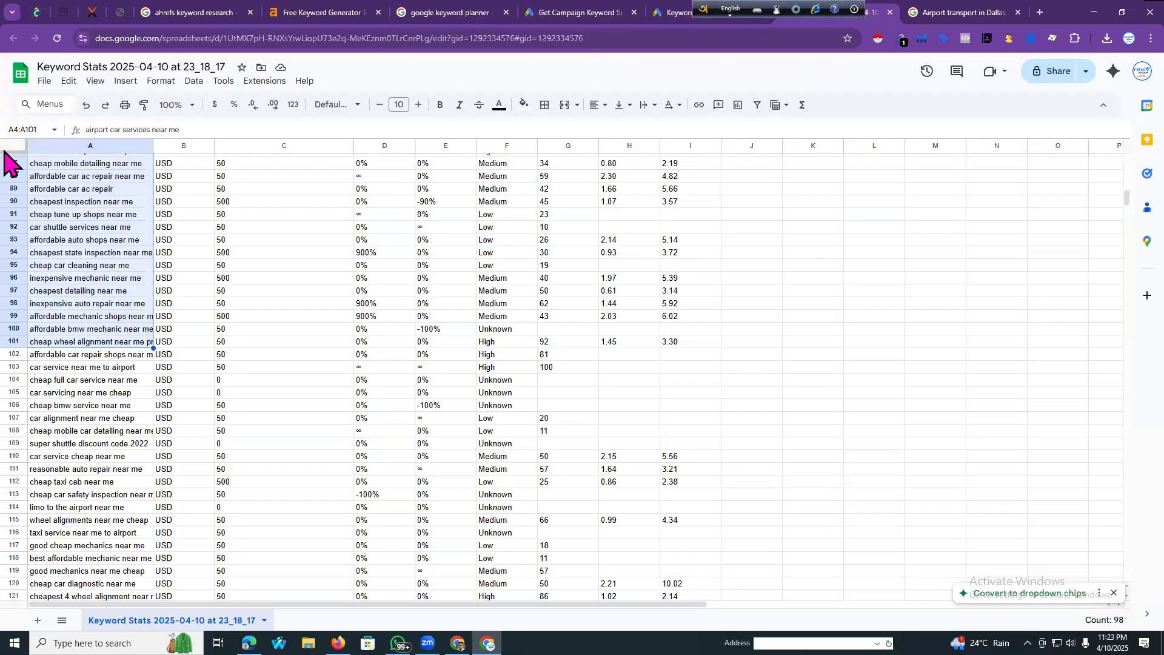
# Select and copy the 99 keywords in A4:A102 of the Keyword Stats sheet.
pyautogui.click(190, 289)
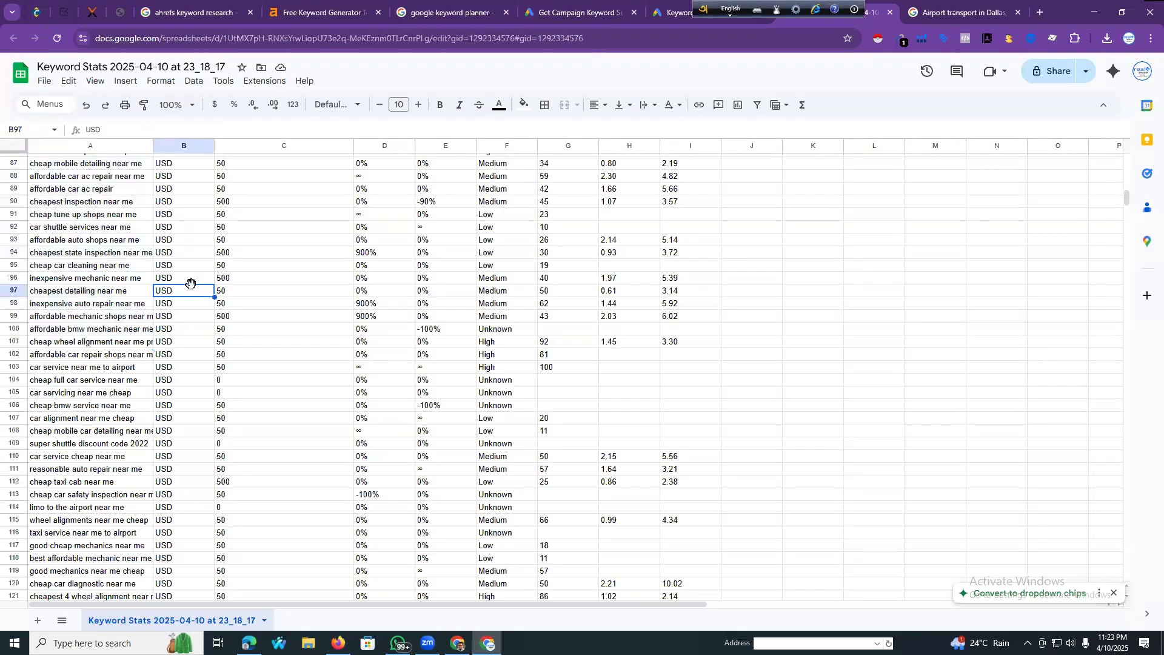
pyautogui.scroll(17, 91, 212)
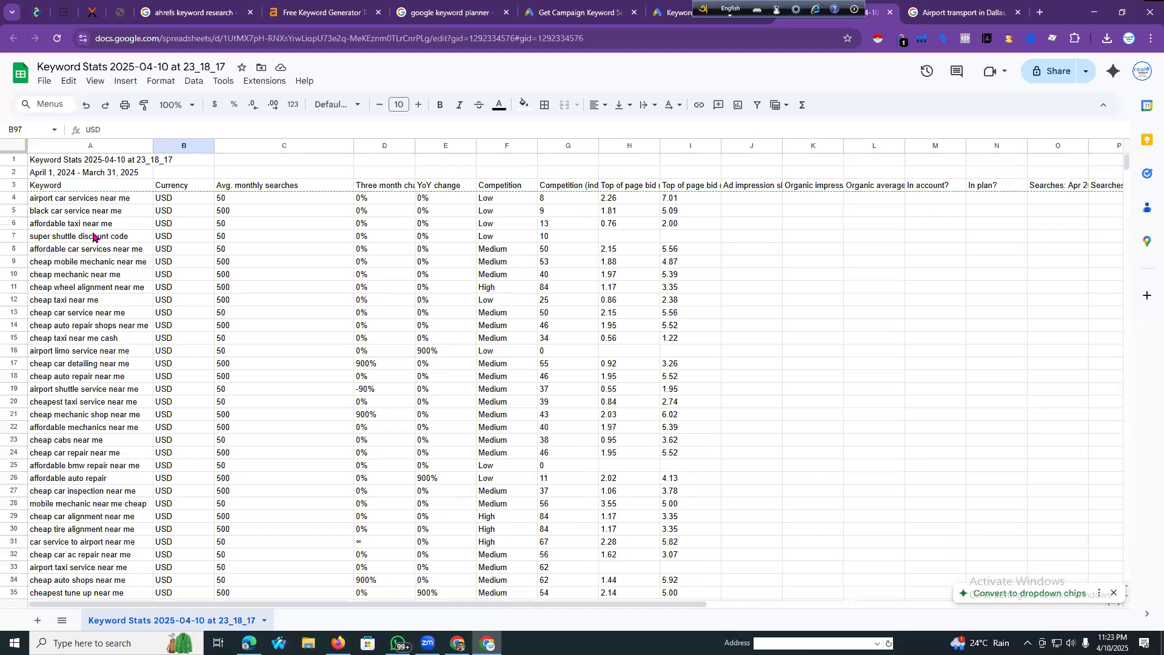
pyautogui.moveTo(79, 198); pyautogui.dragTo(85, 476)
pyautogui.scroll(-6, 82, 549)
pyautogui.scroll(-5, 83, 552)
pyautogui.rightClick(43, 247)
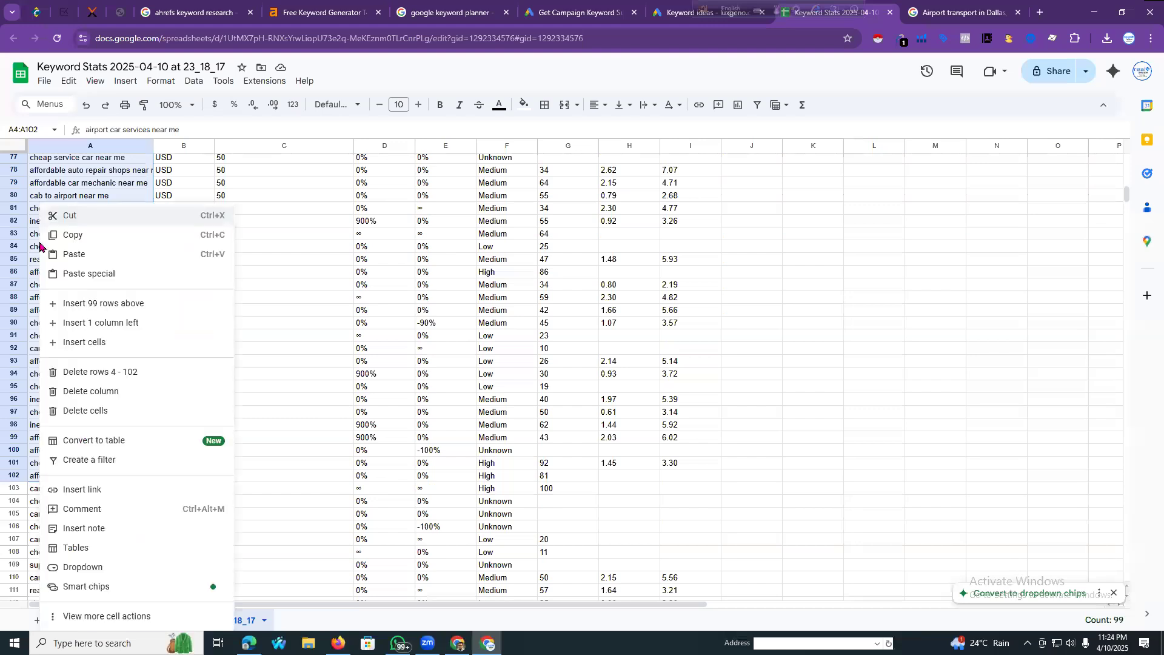
pyautogui.click(71, 242)
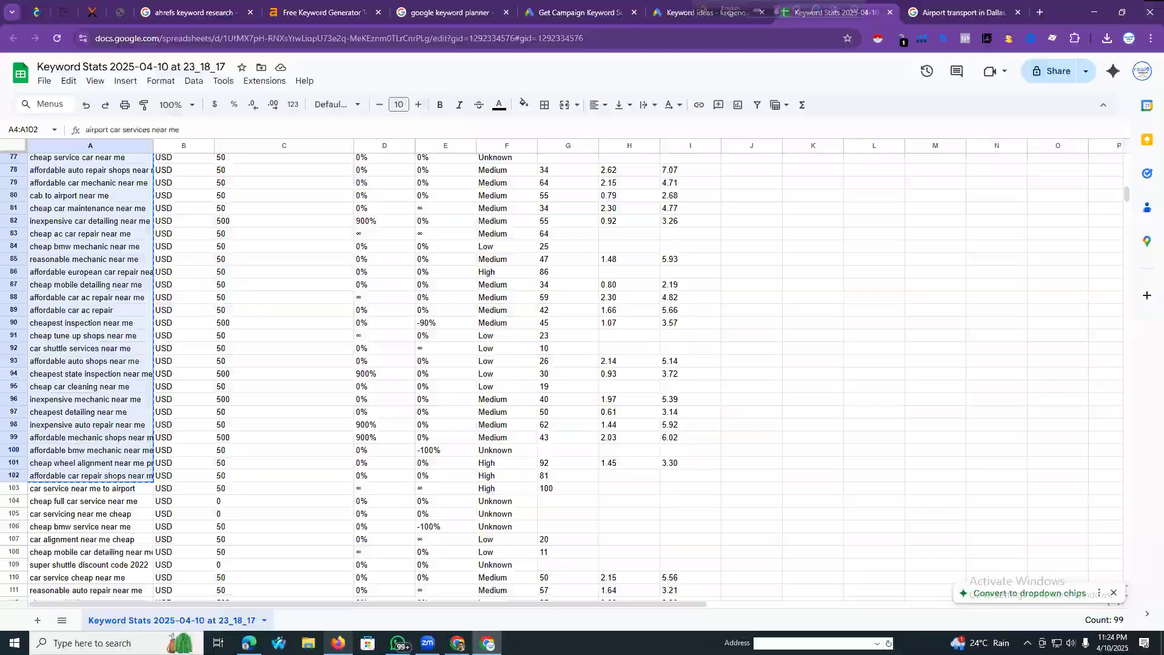
pyautogui.click(338, 644)
# Paste the keyword list into ChatGPT and request 20 headlines, 20 descriptions, 10 sitelinks and 5 callouts.
pyautogui.click(1128, 30)
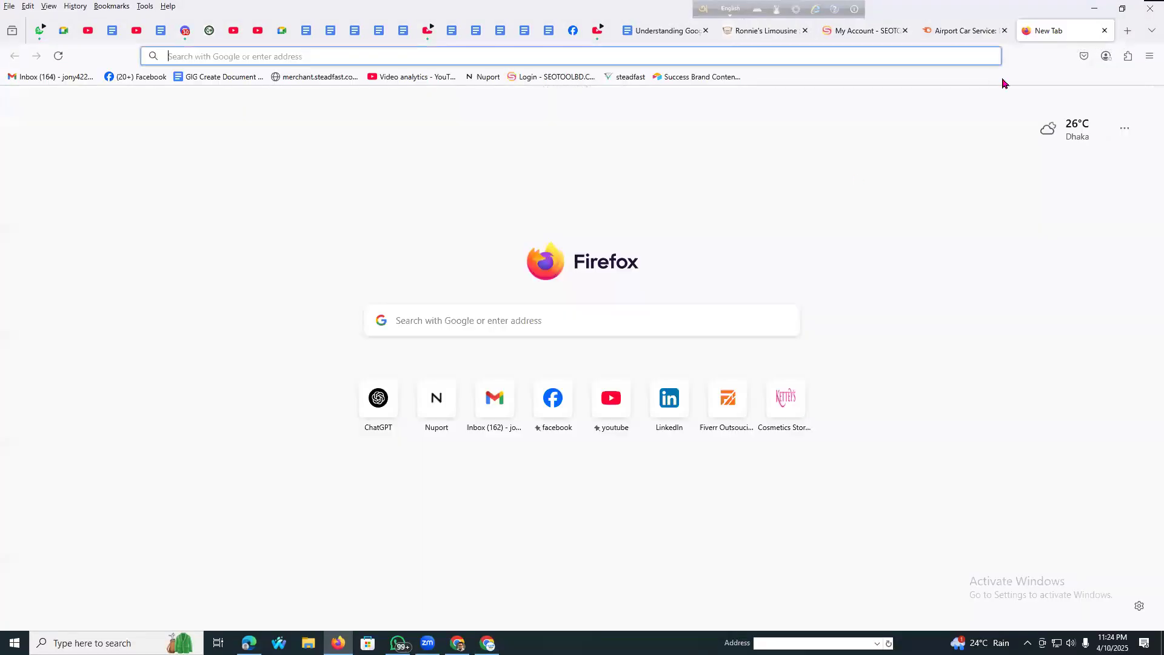
pyautogui.click(397, 411)
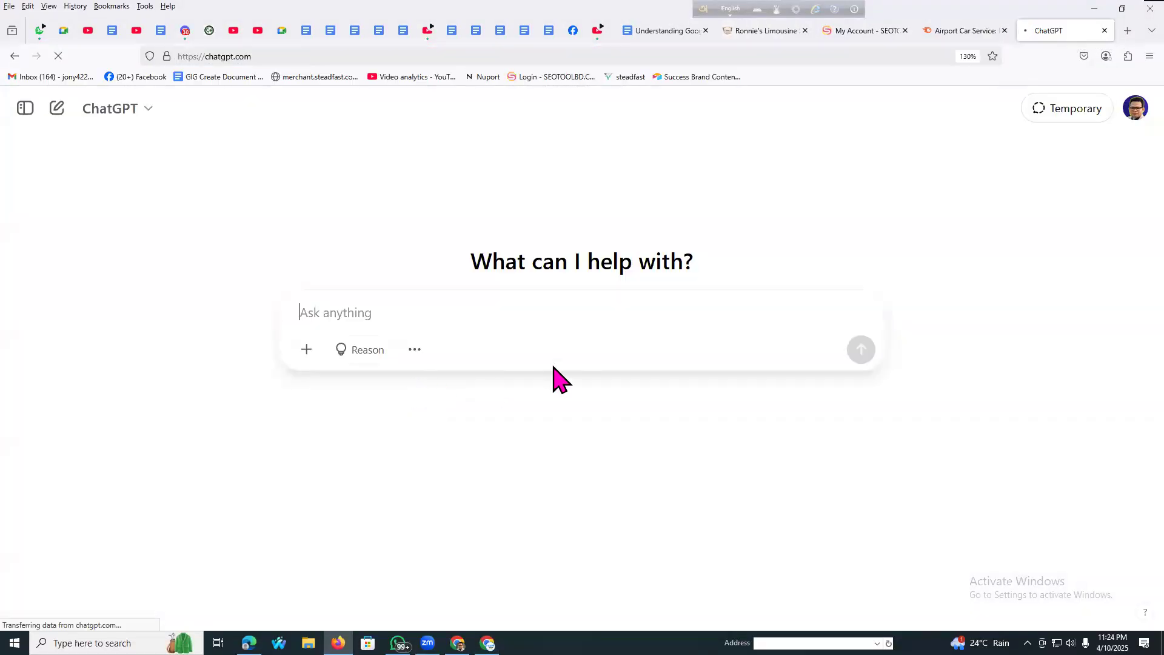
pyautogui.hotkey('ctrl', 'v')
pyautogui.scroll(-10, 488, 328)
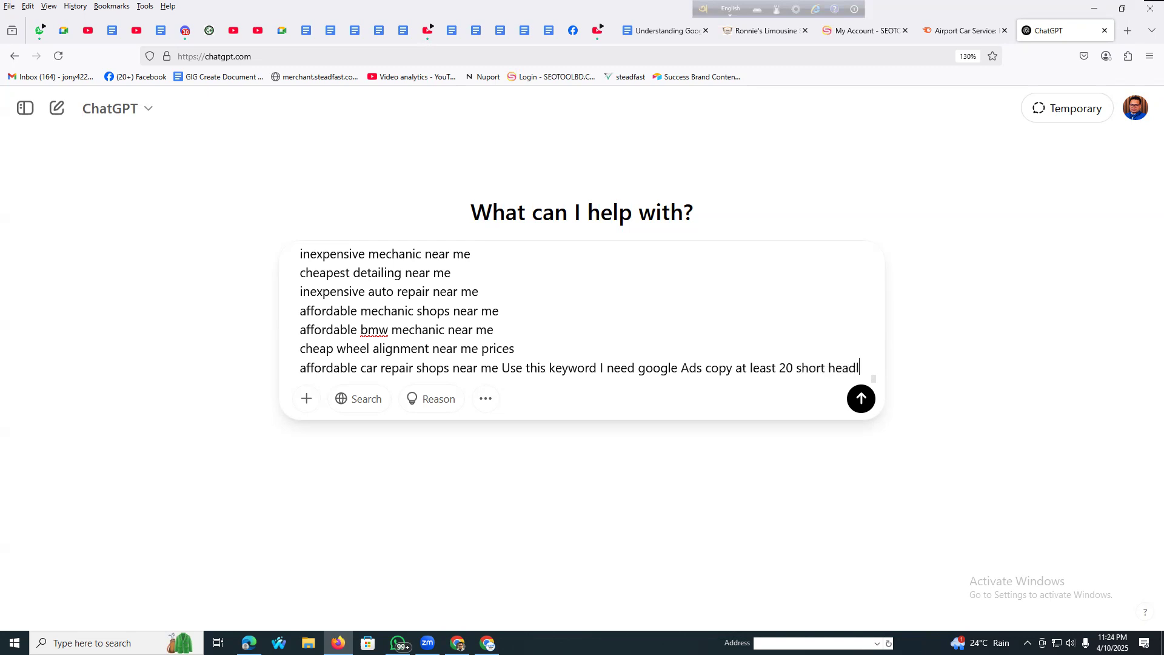
pyautogui.write('ine, 20 description 10 si')
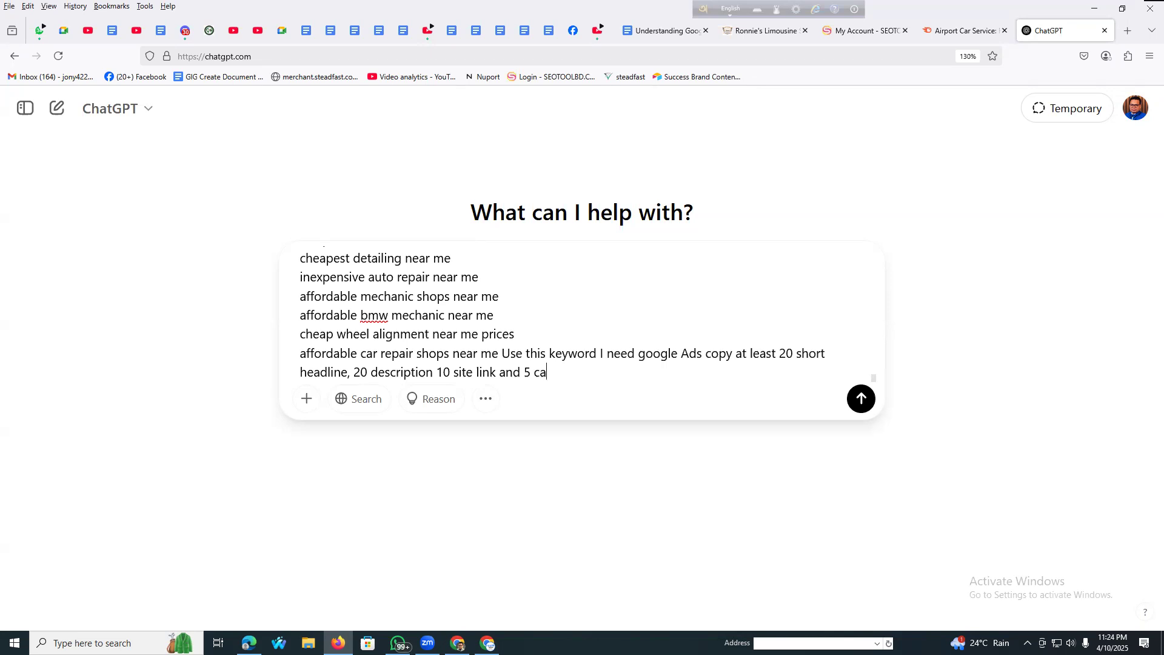
pyautogui.write('t extension')
pyautogui.press('Return')
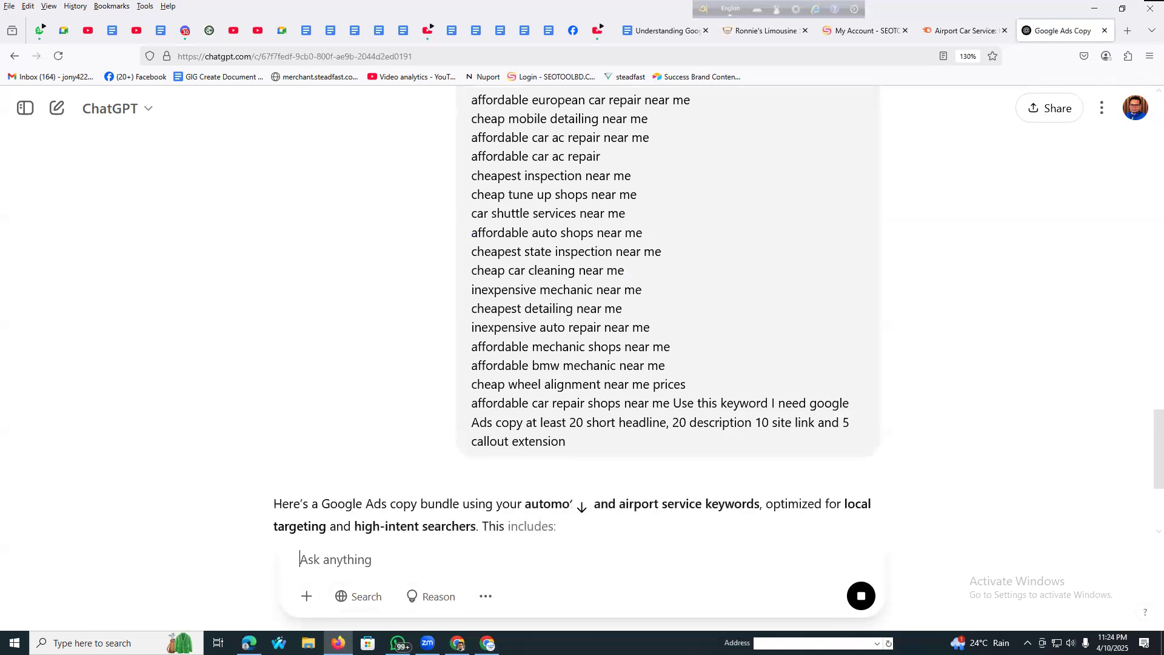
# Scroll through ChatGPT's response until the 5 callout extensions and closing question appear.
pyautogui.scroll(-6, 476, 346)
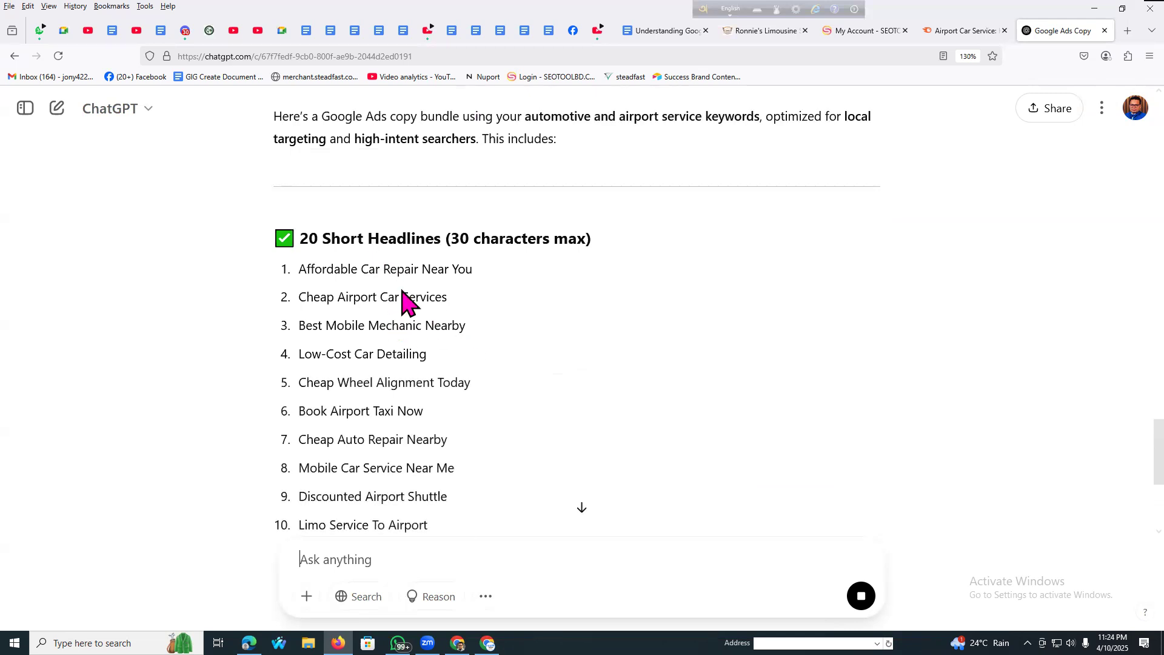
pyautogui.scroll(-7, 512, 364)
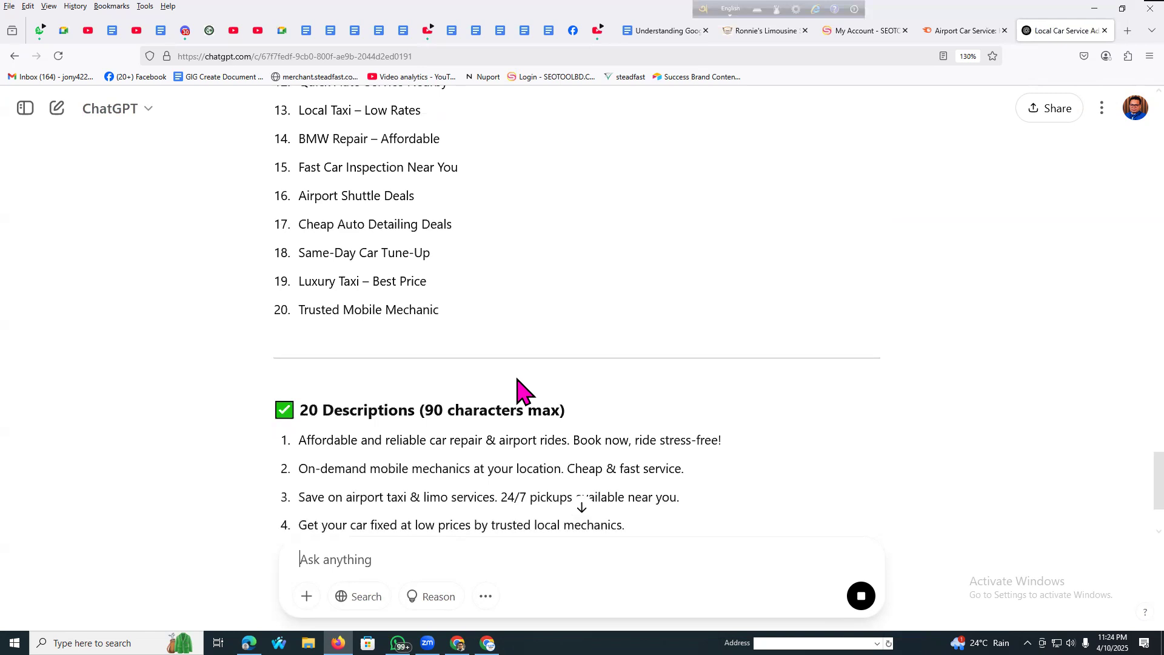
pyautogui.scroll(-4, 515, 382)
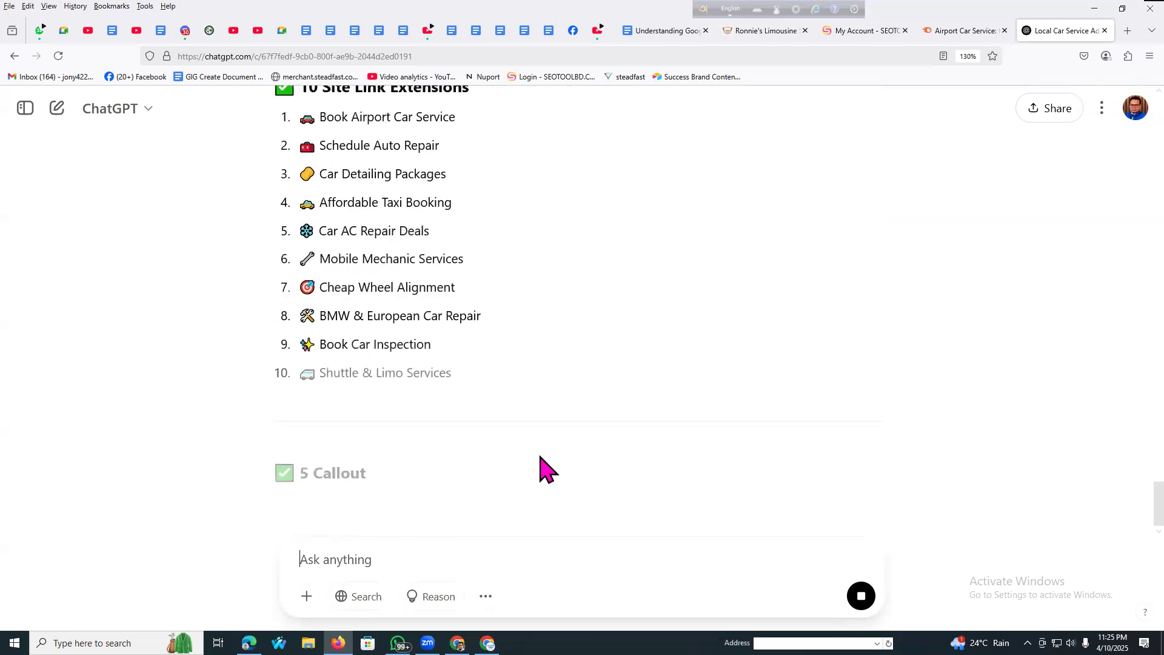
pyautogui.click(861, 597)
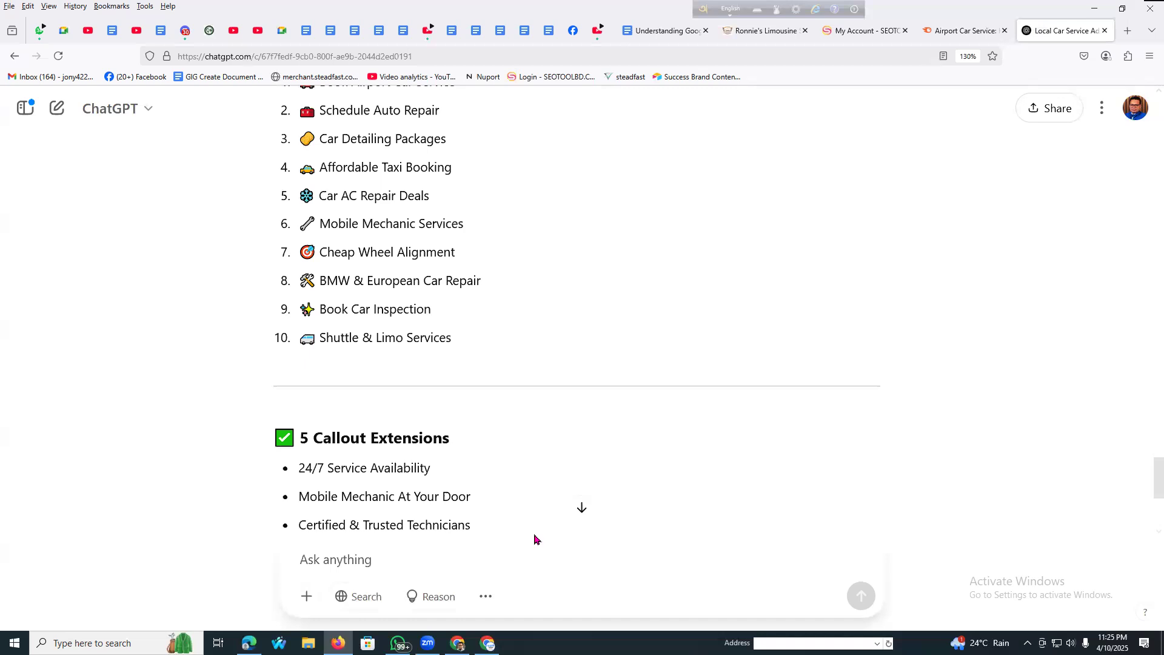
pyautogui.scroll(-4, 535, 539)
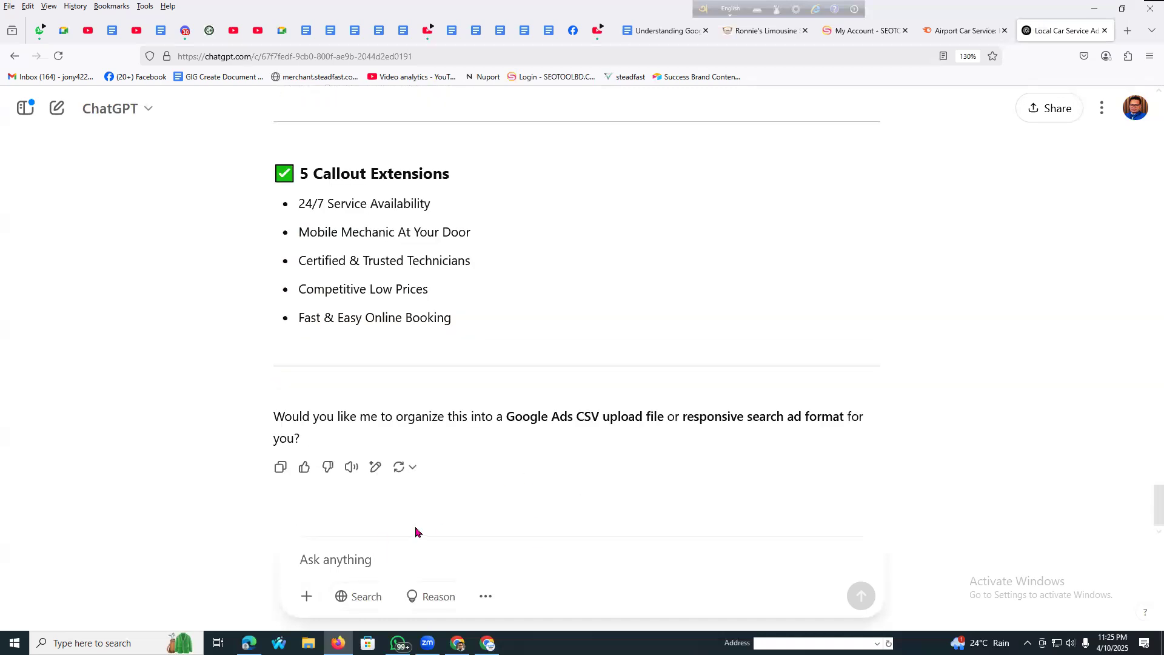
# Send a follow-up asking ChatGPT to redo the ad copy for the limo business in Dallas, Texas.
pyautogui.write('Can you make it for')
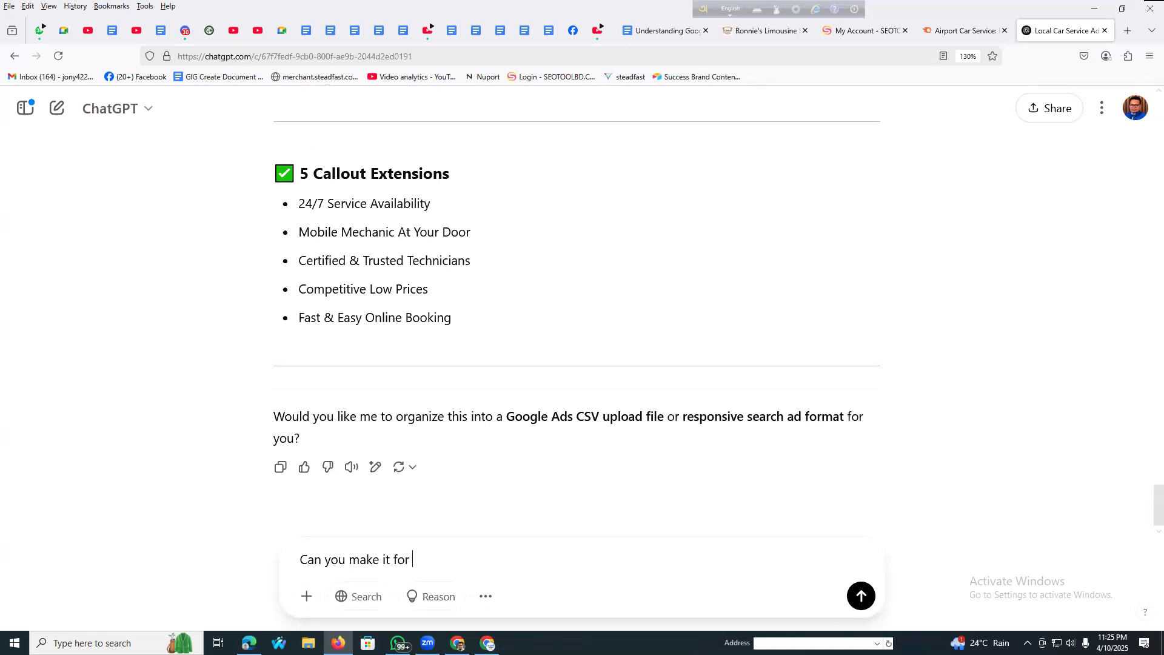
pyautogui.write('es')
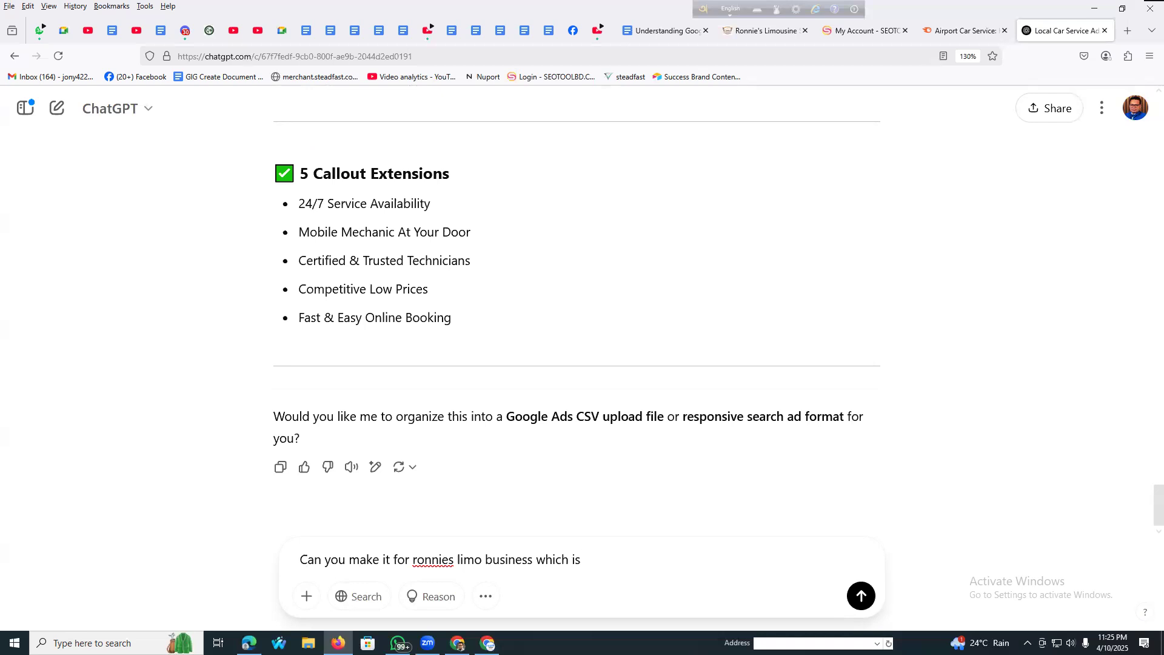
pyautogui.write('limo business which is locati')
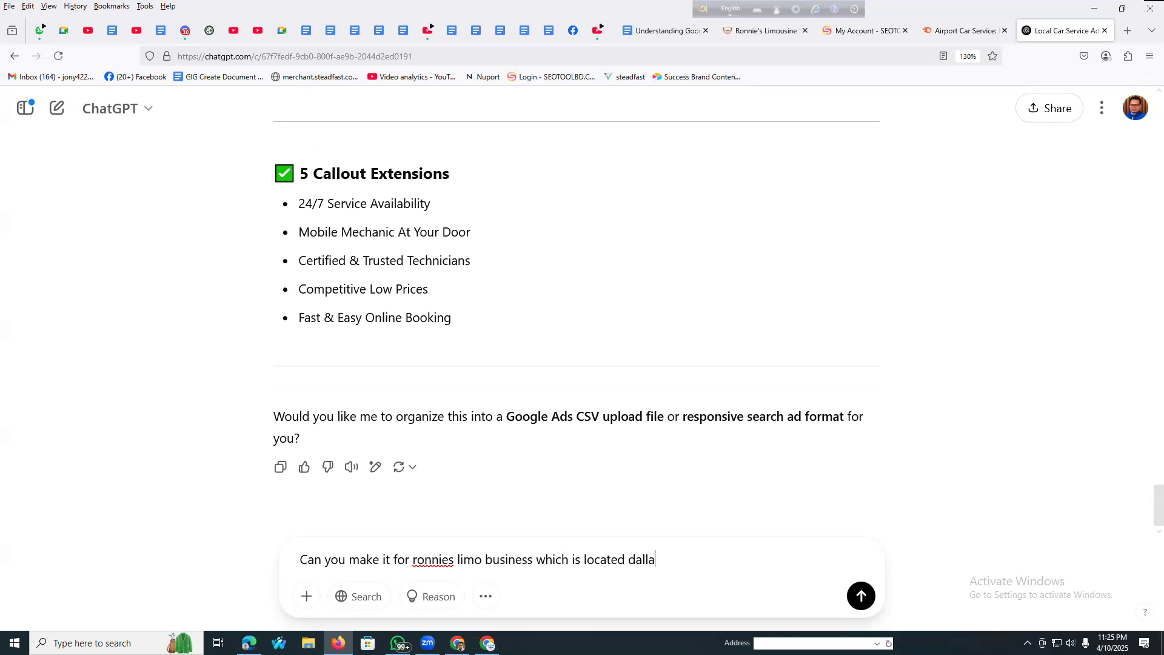
pyautogui.write(', texa')
pyautogui.press('BackSpace')
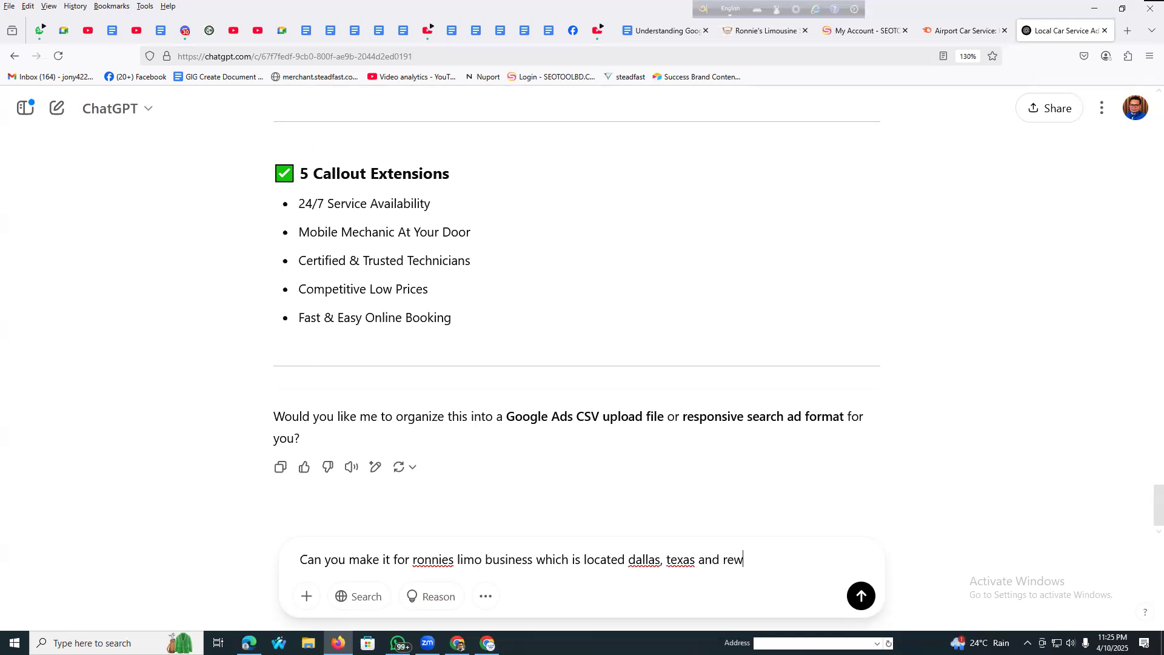
pyautogui.write('e please')
pyautogui.press('Return')
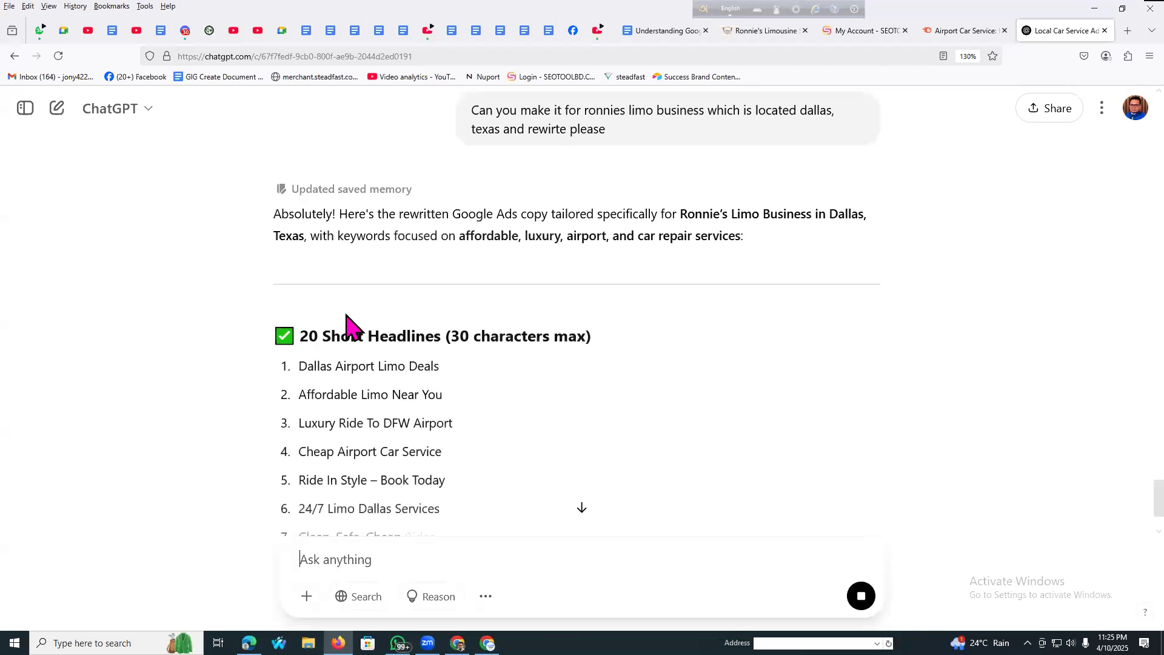
# Scroll through the rewritten Dallas limo ad copy down to the callout extensions.
pyautogui.scroll(-4, 343, 321)
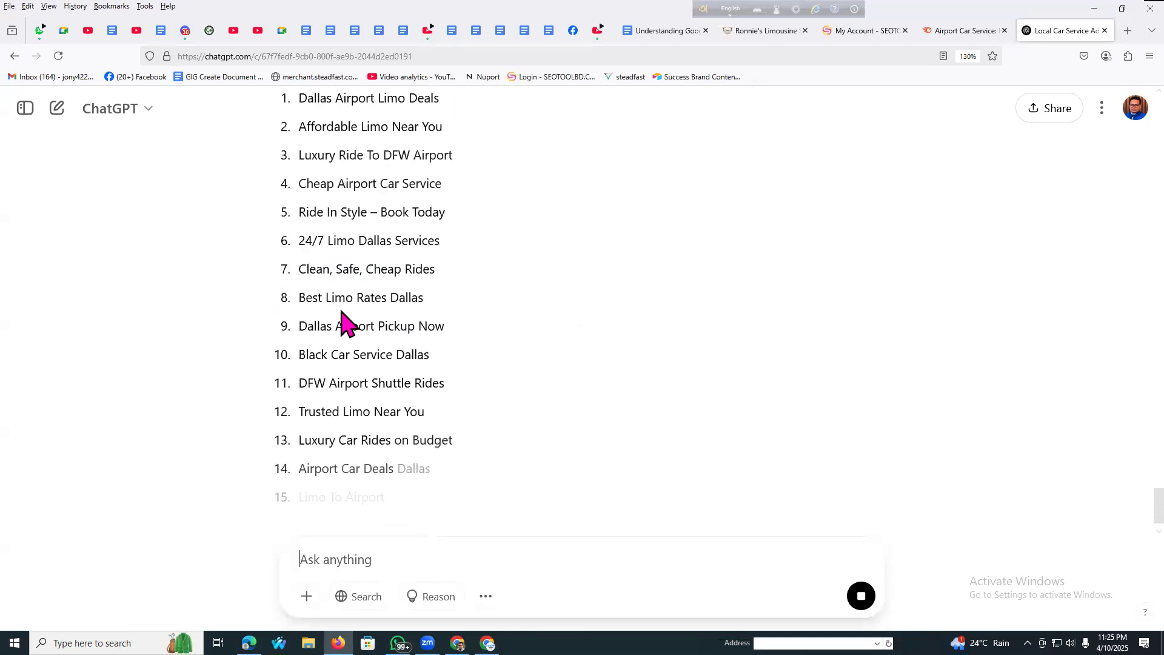
pyautogui.scroll(-5, 343, 321)
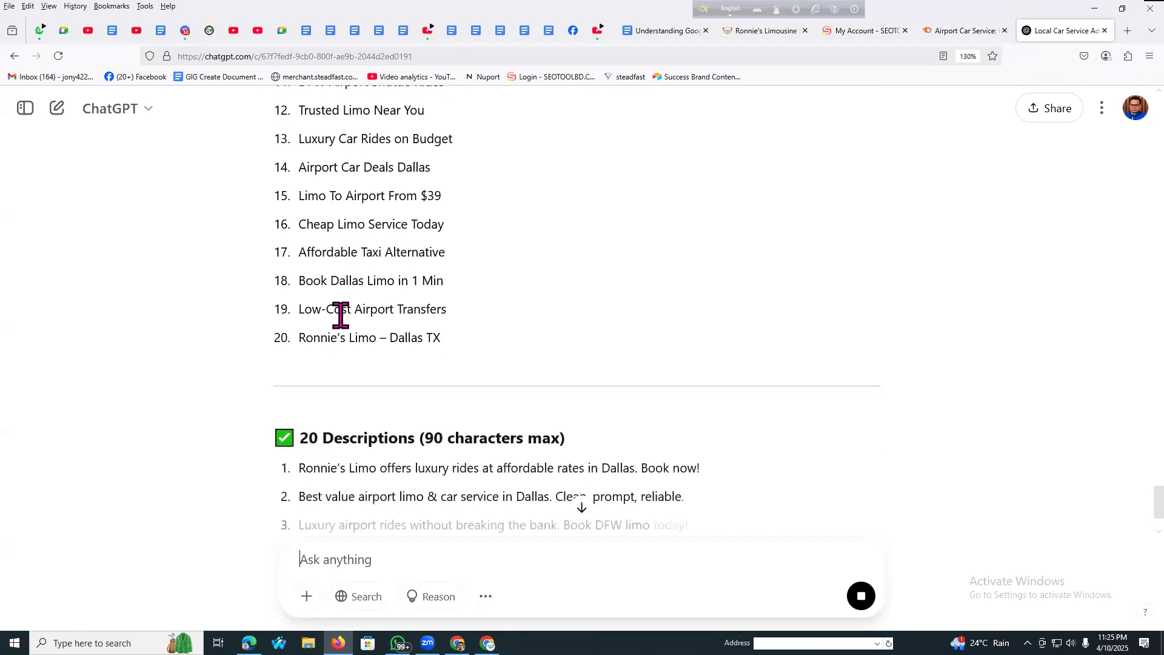
pyautogui.scroll(-2, 341, 316)
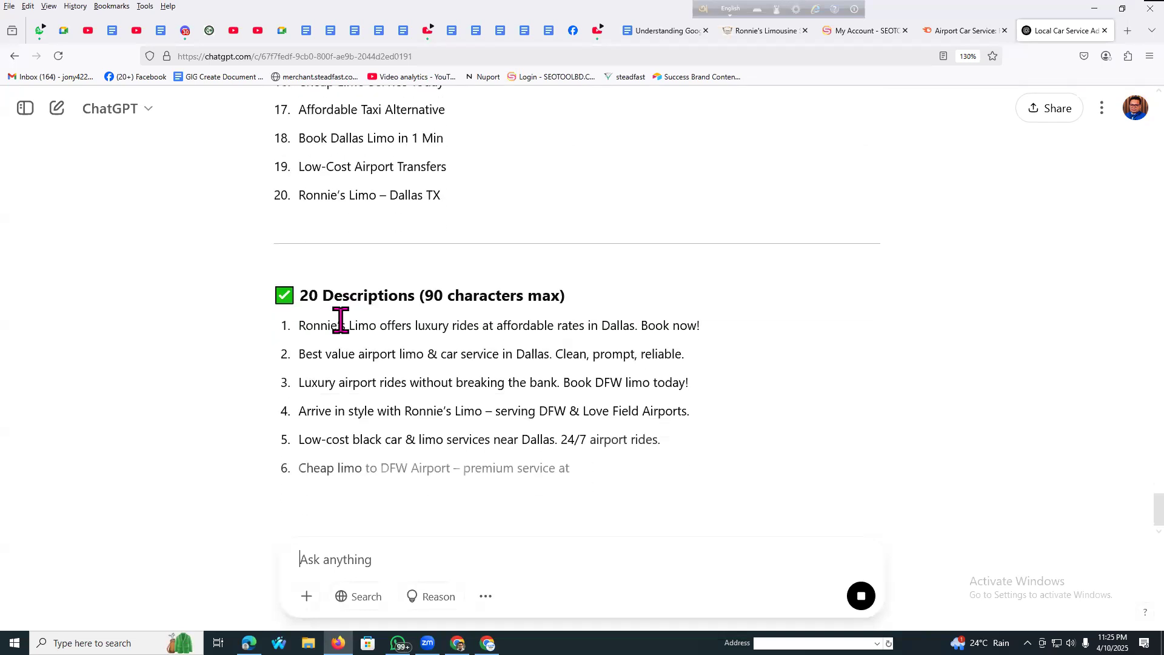
pyautogui.scroll(-1, 340, 322)
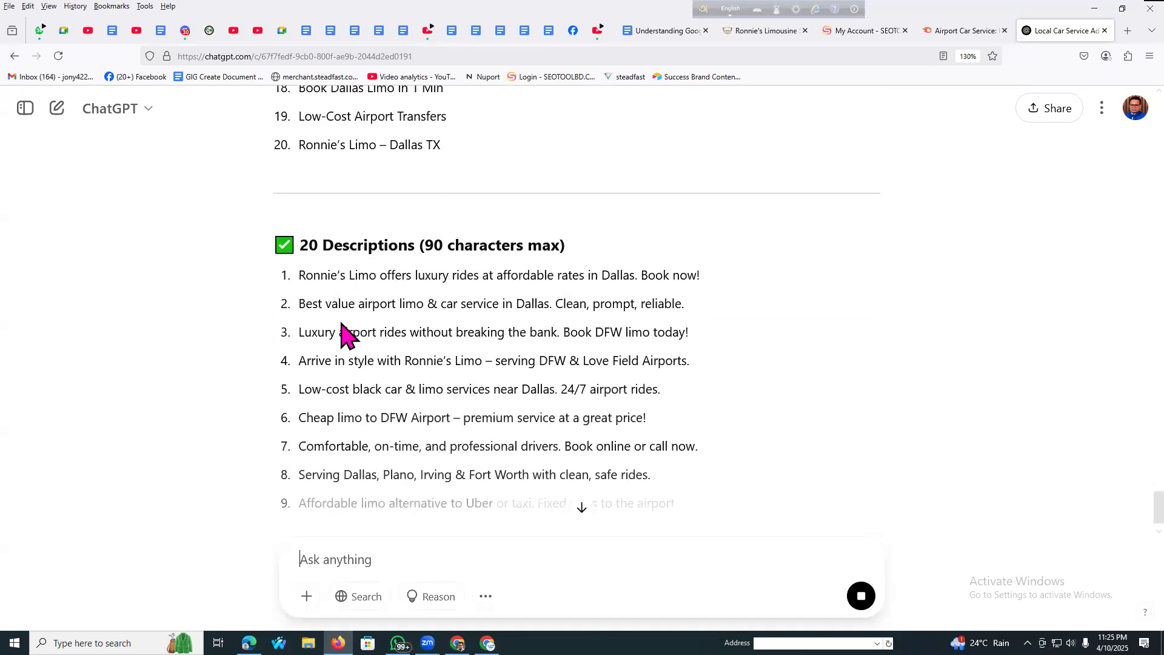
pyautogui.scroll(-2, 337, 323)
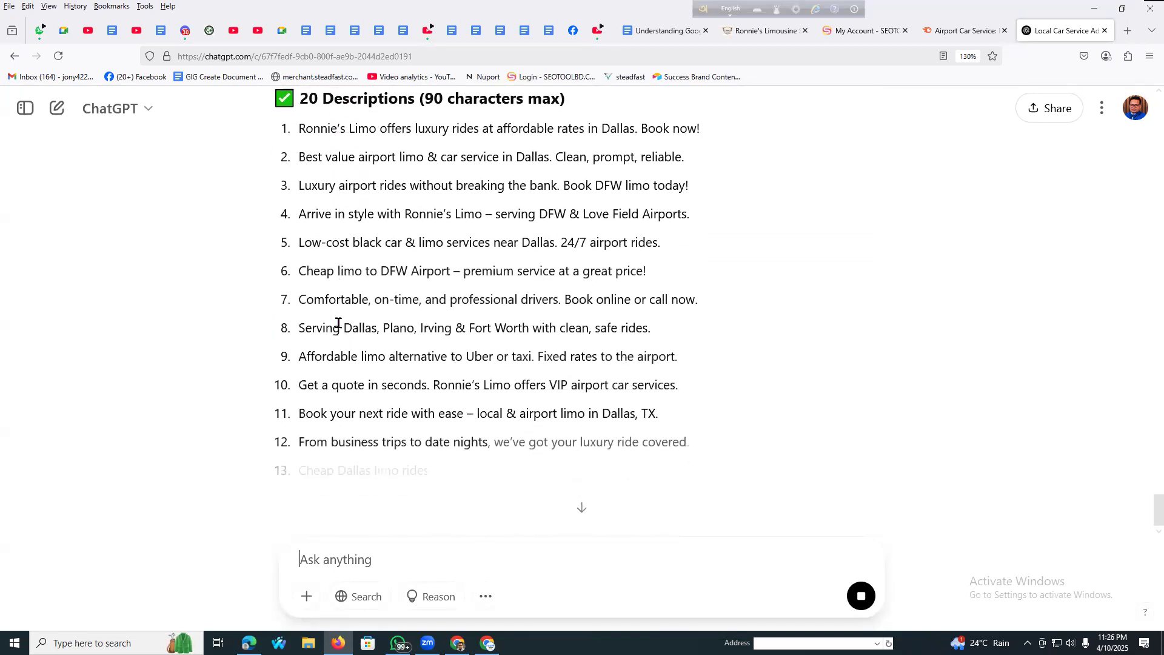
pyautogui.scroll(-1, 338, 323)
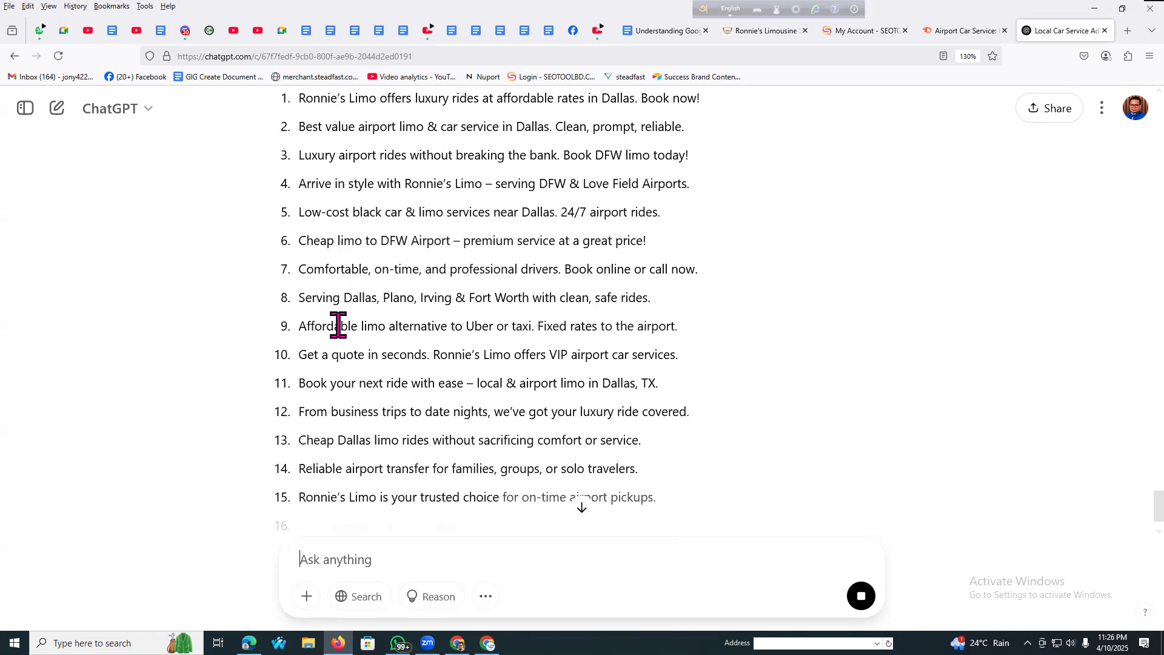
pyautogui.scroll(-2, 338, 326)
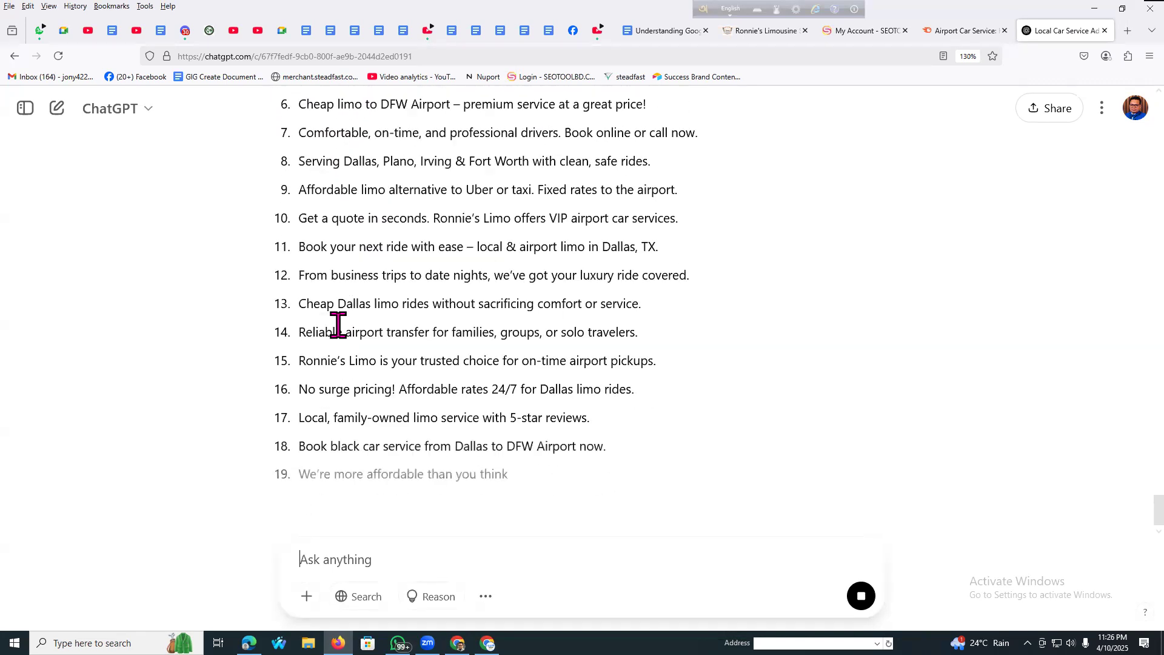
pyautogui.scroll(-3, 337, 326)
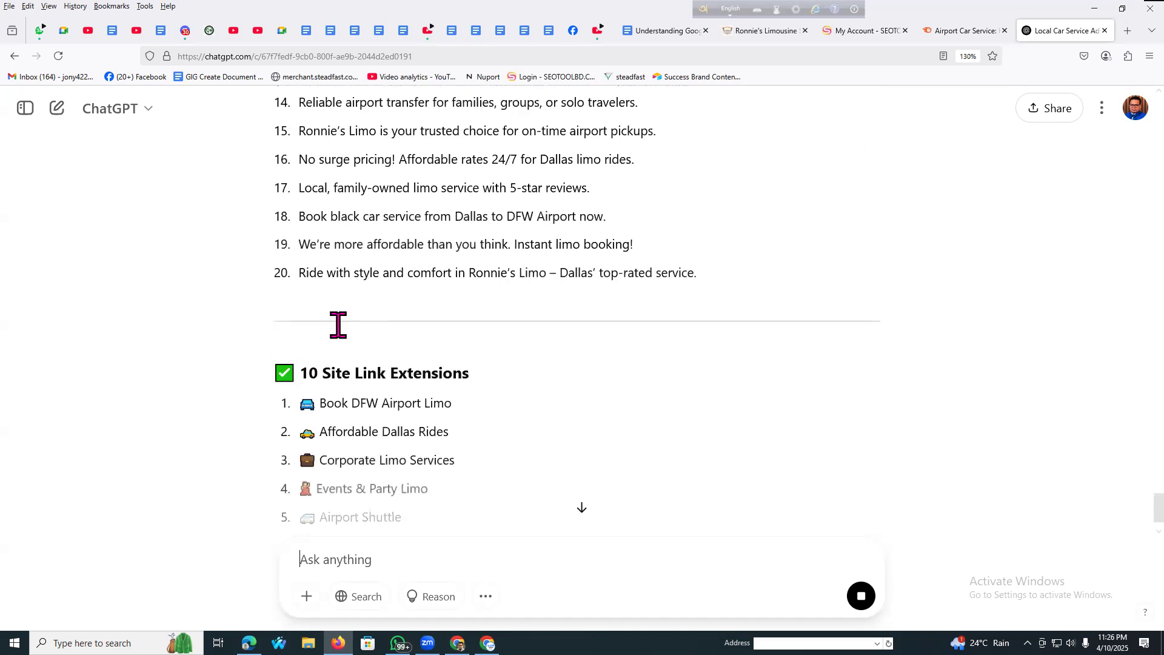
pyautogui.scroll(-1, 338, 326)
pyautogui.scroll(-4, 338, 326)
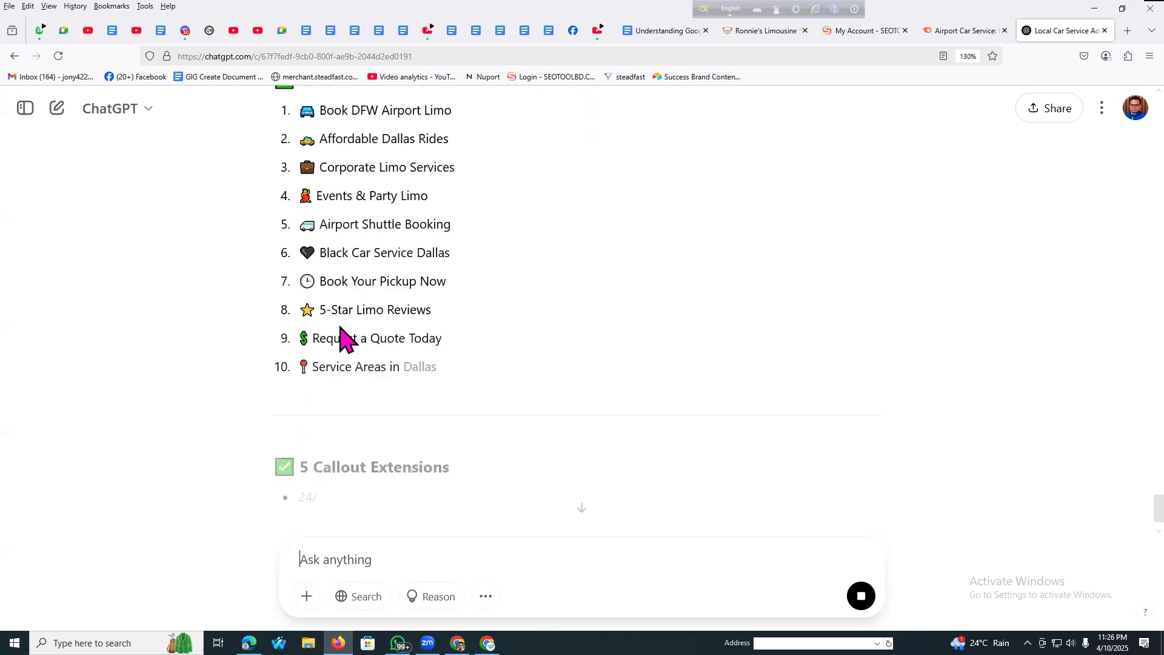
pyautogui.scroll(-4, 341, 327)
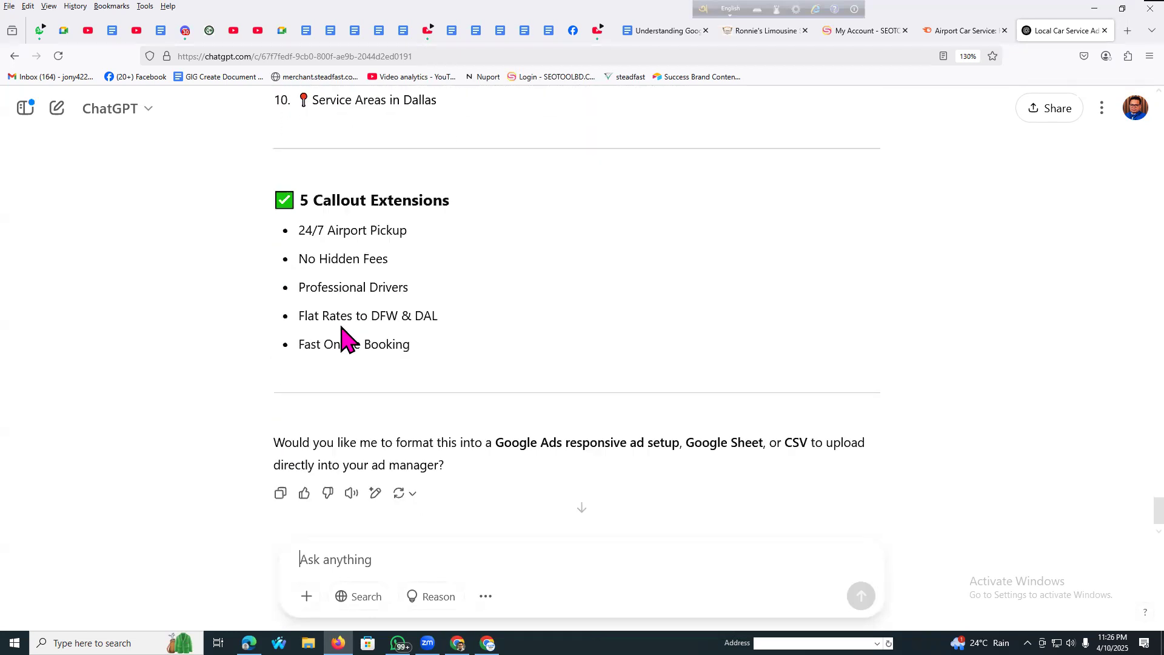
pyautogui.scroll(-1, 341, 334)
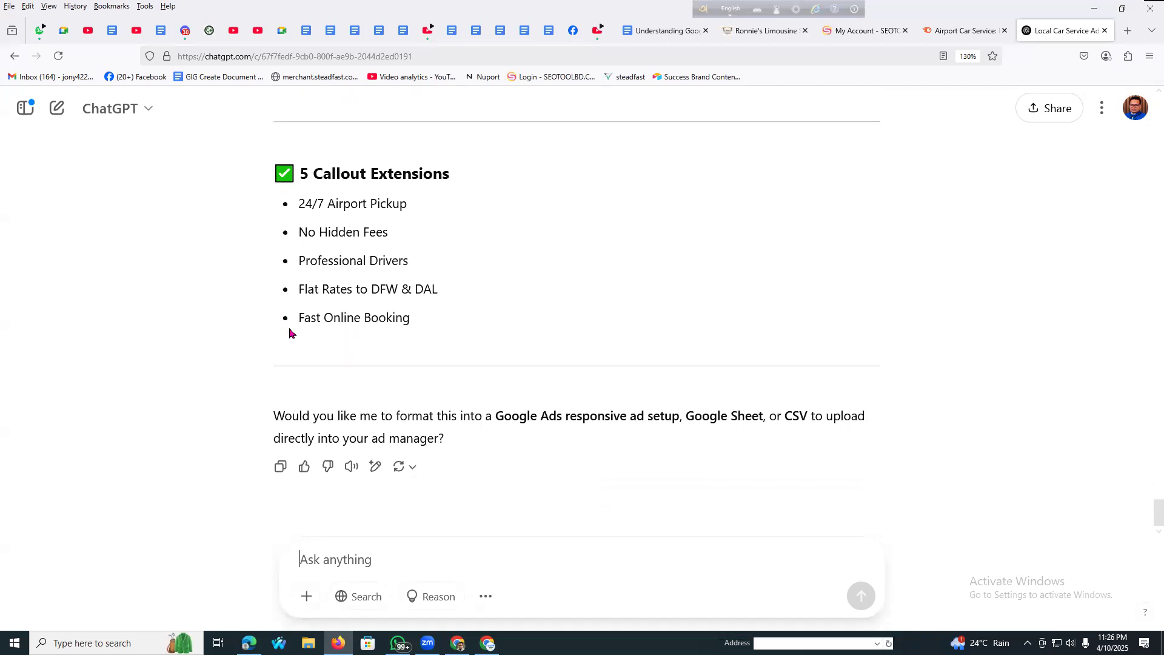
pyautogui.scroll(3, 316, 376)
pyautogui.scroll(-2, 430, 528)
# Select and copy the ad copy from 'Fast Online Booking' up to the '20 Short Headlines' heading.
pyautogui.moveTo(421, 429); pyautogui.dragTo(278, 282)
pyautogui.scroll(13, 282, 350)
pyautogui.scroll(14, 291, 246)
pyautogui.scroll(3, 299, 317)
pyautogui.scroll(-6, 299, 330)
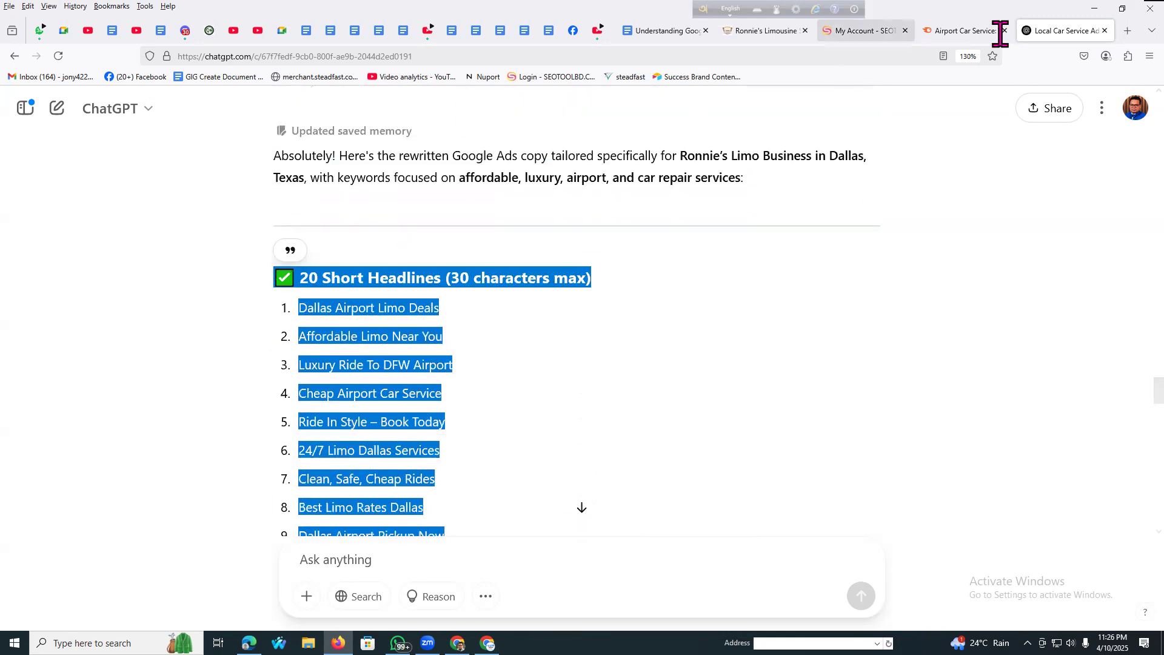
# Switch to the Chrome window with the Dallas airport transport search and start a blank tab.
pyautogui.click(1126, 31)
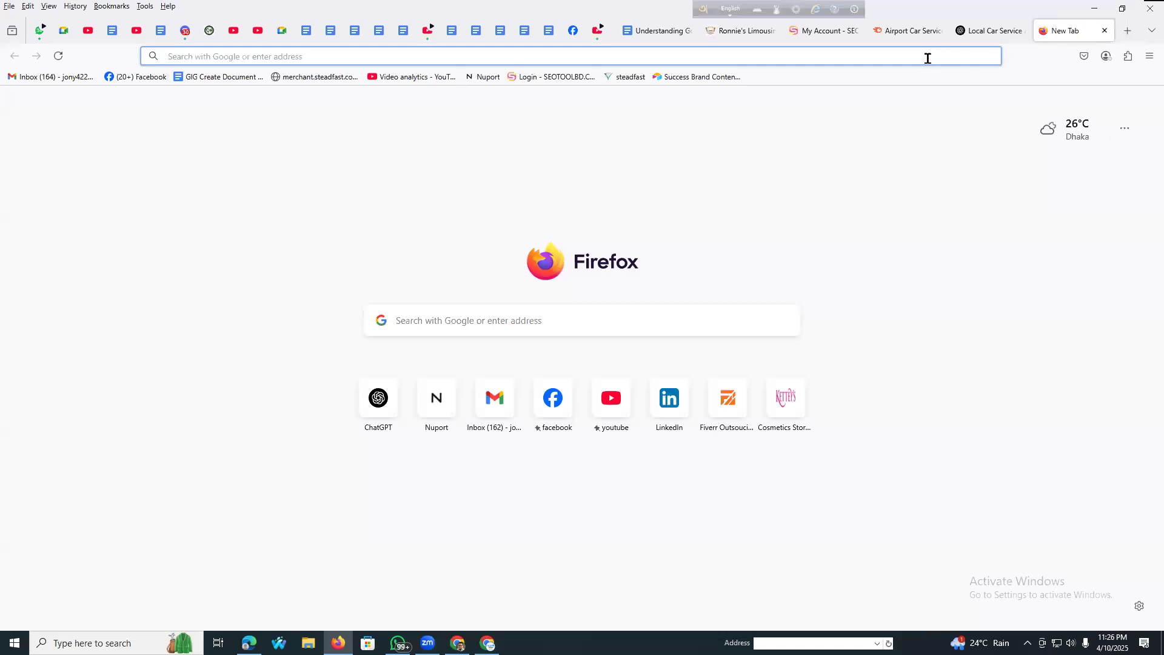
pyautogui.hotkey('alt', 'Tab')
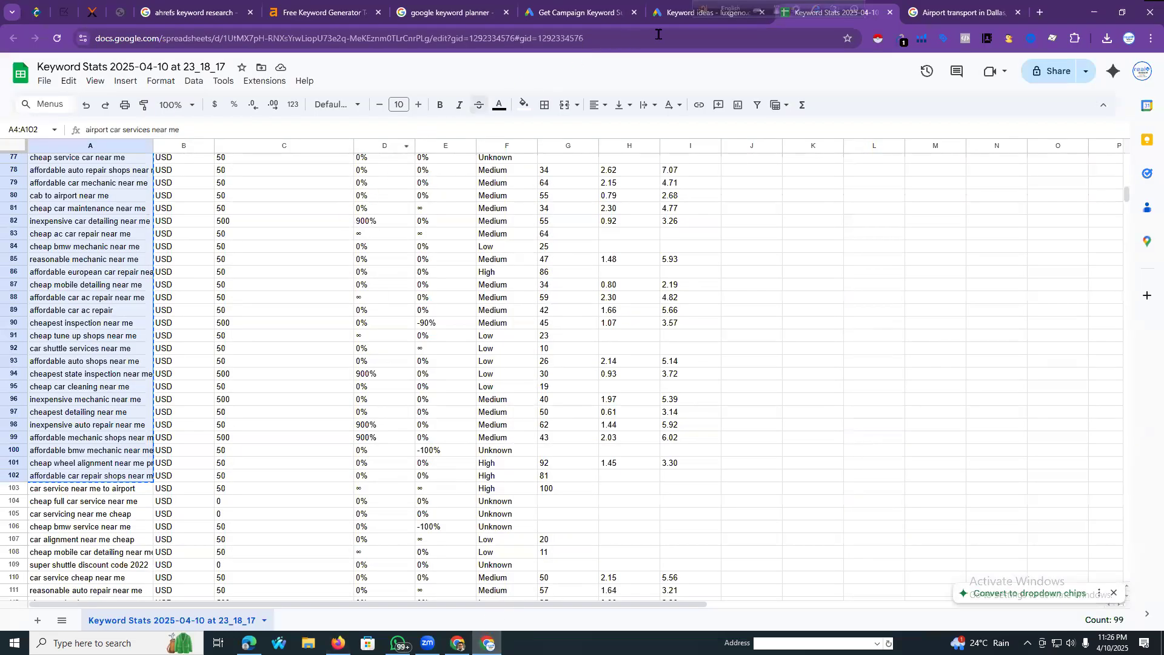
pyautogui.click(964, 12)
pyautogui.hotkey('ctrl', 't')
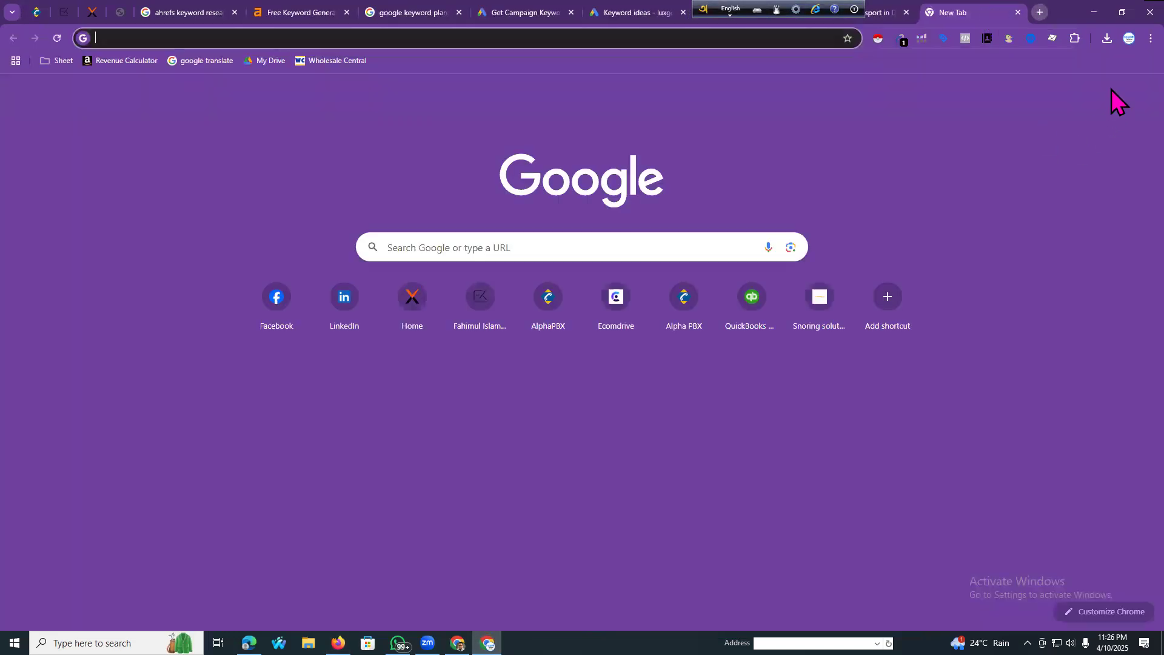
# Go to Google Drive from the apps grid and create a blank Google Doc via New.
pyautogui.click(1114, 93)
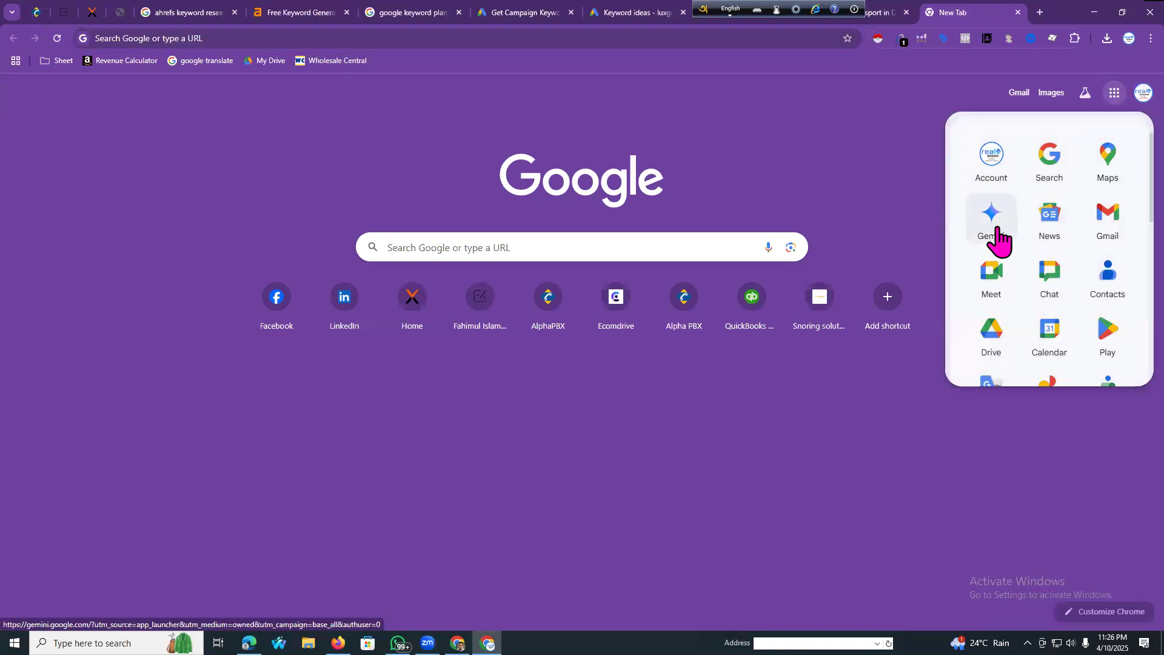
pyautogui.scroll(-1, 1016, 258)
pyautogui.scroll(2, 1058, 242)
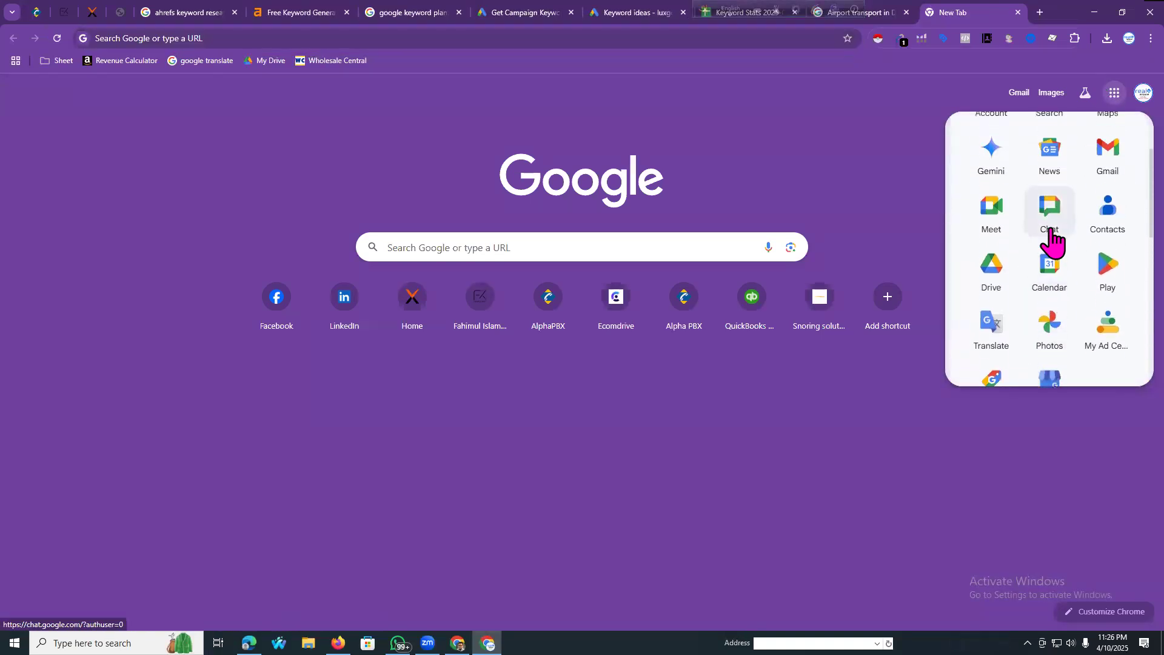
pyautogui.click(994, 270)
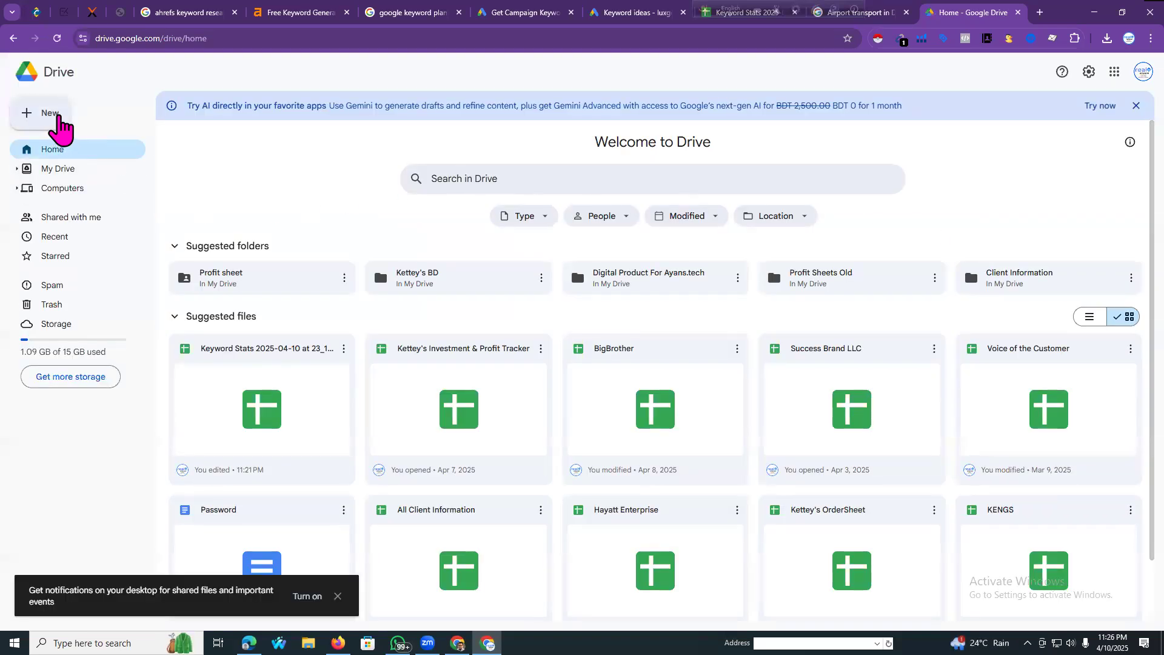
pyautogui.click(58, 121)
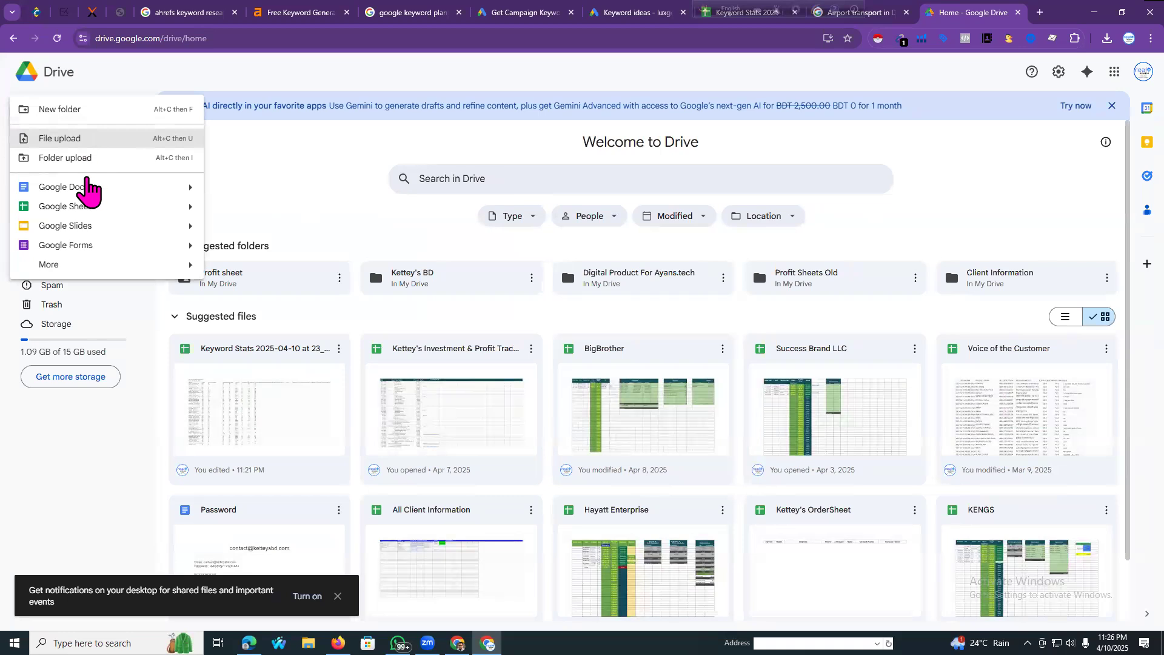
pyautogui.click(86, 189)
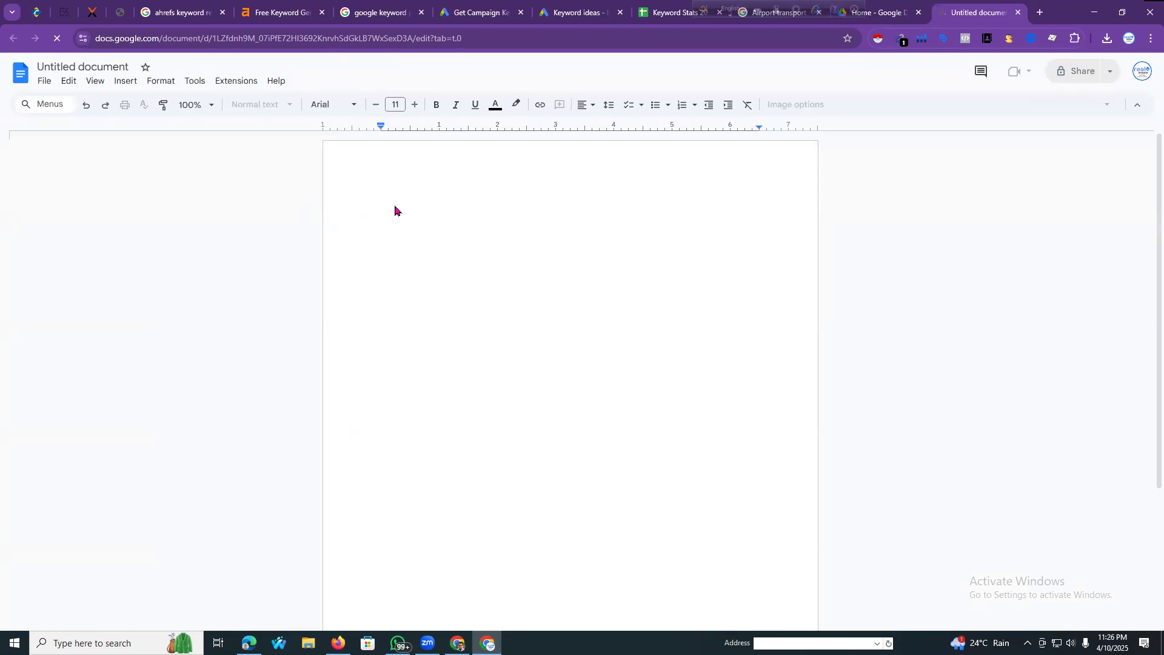
pyautogui.hotkey('ctrl', 'v')
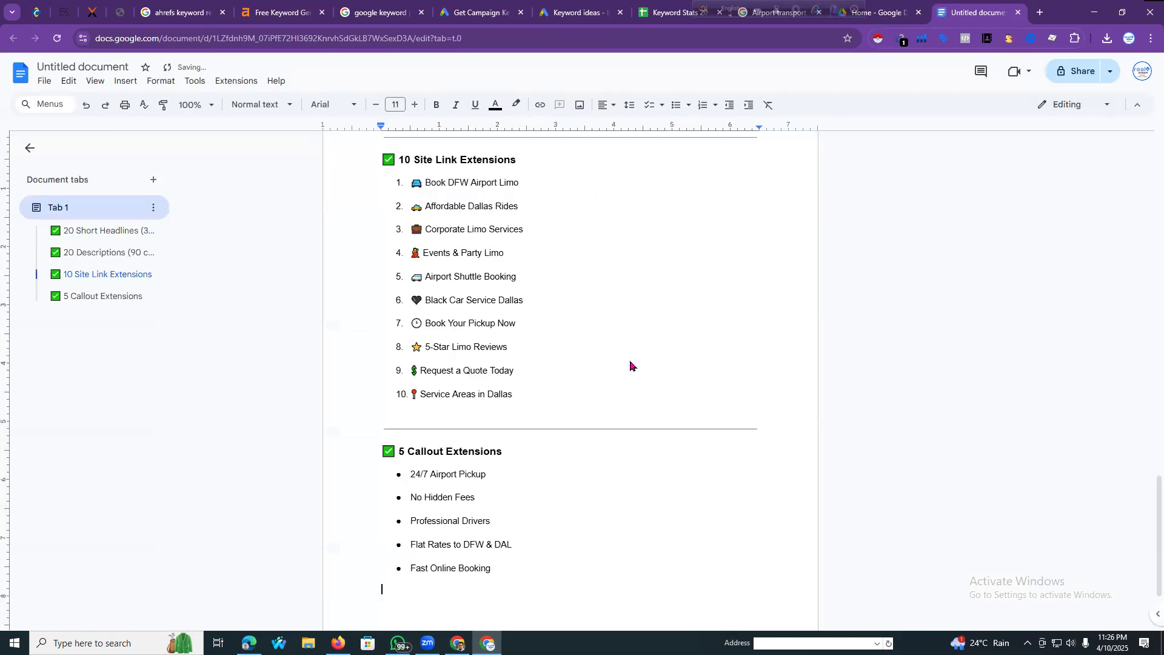
pyautogui.click(796, 299)
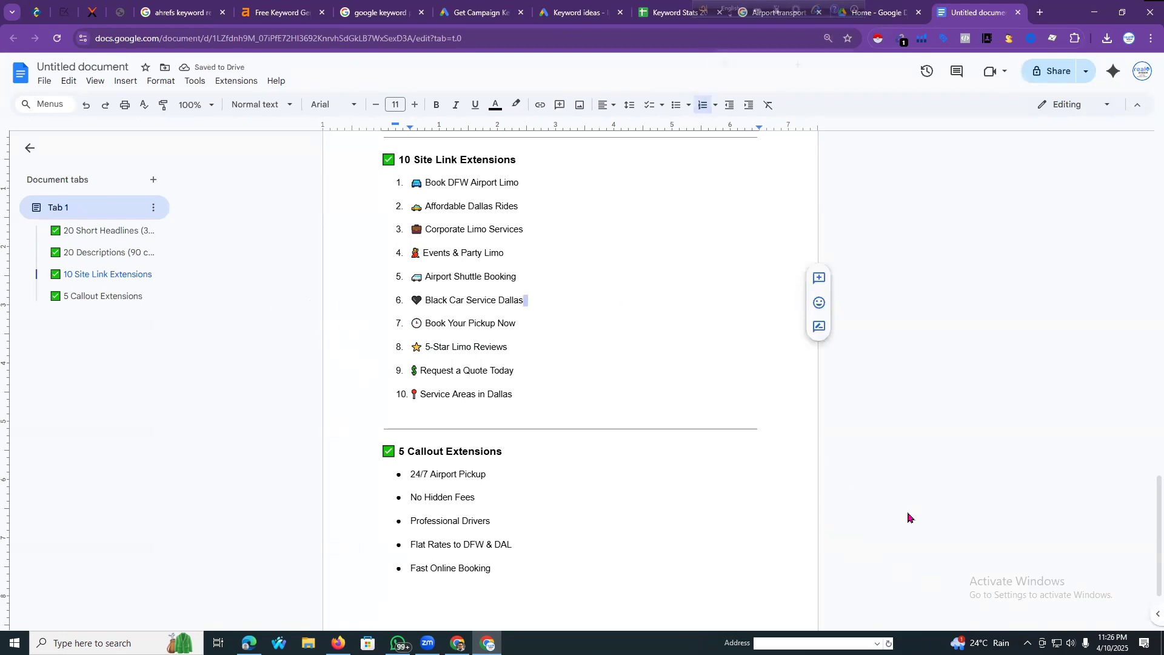
pyautogui.scroll(-2, 908, 513)
pyautogui.scroll(3, 901, 509)
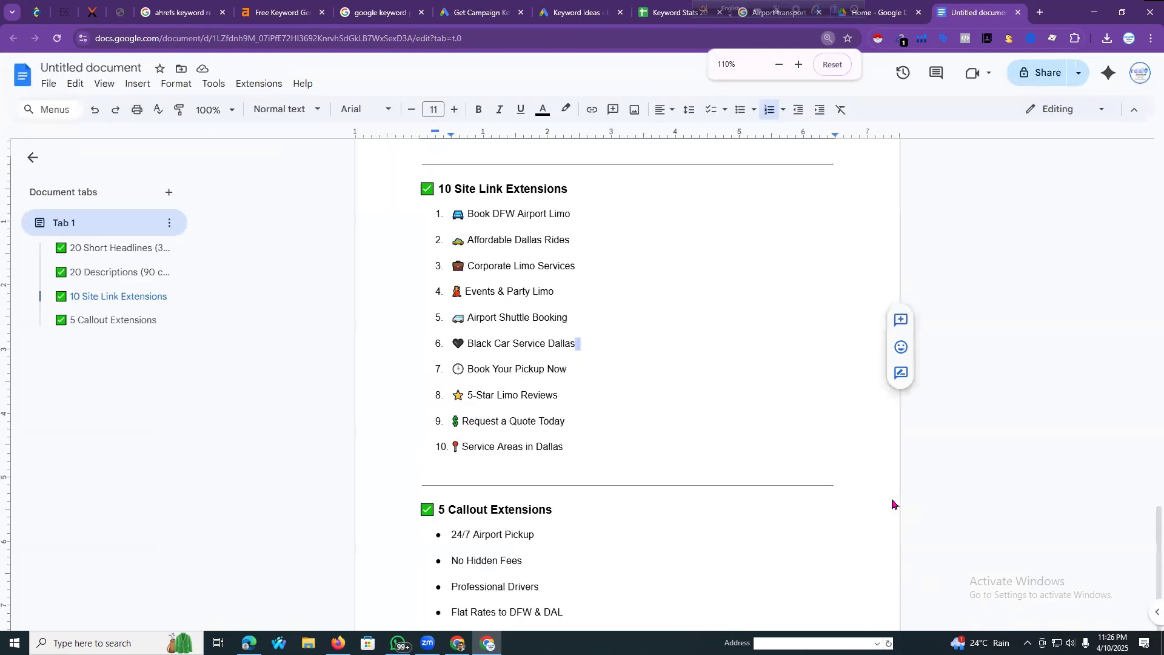
pyautogui.scroll(15, 583, 388)
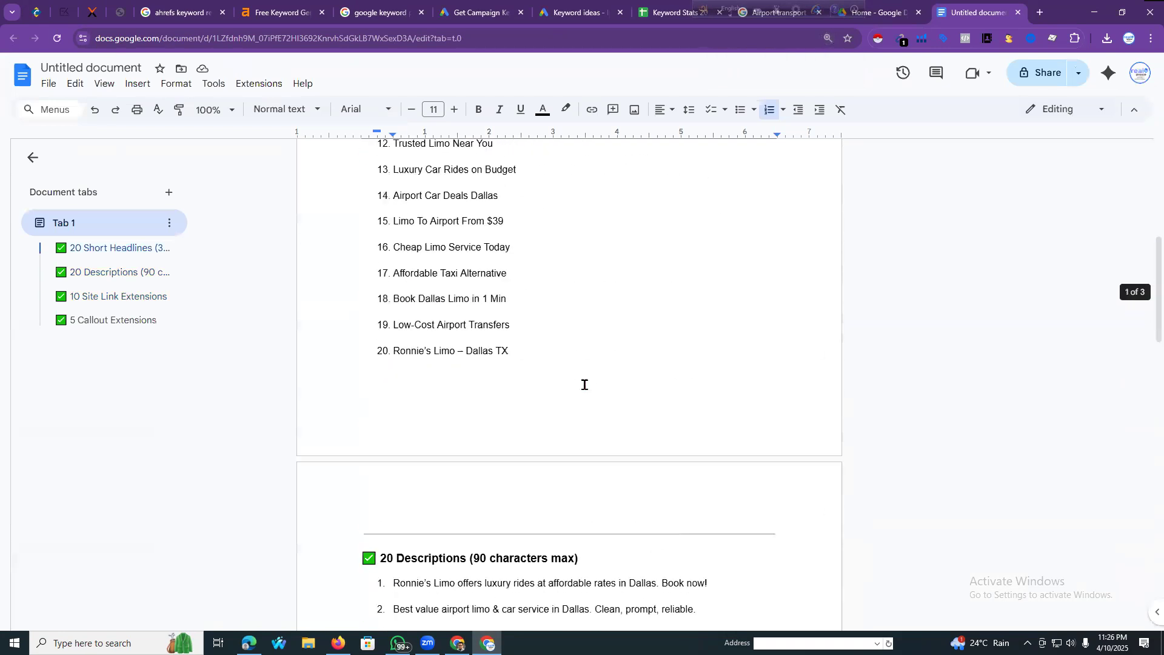
pyautogui.scroll(6, 584, 384)
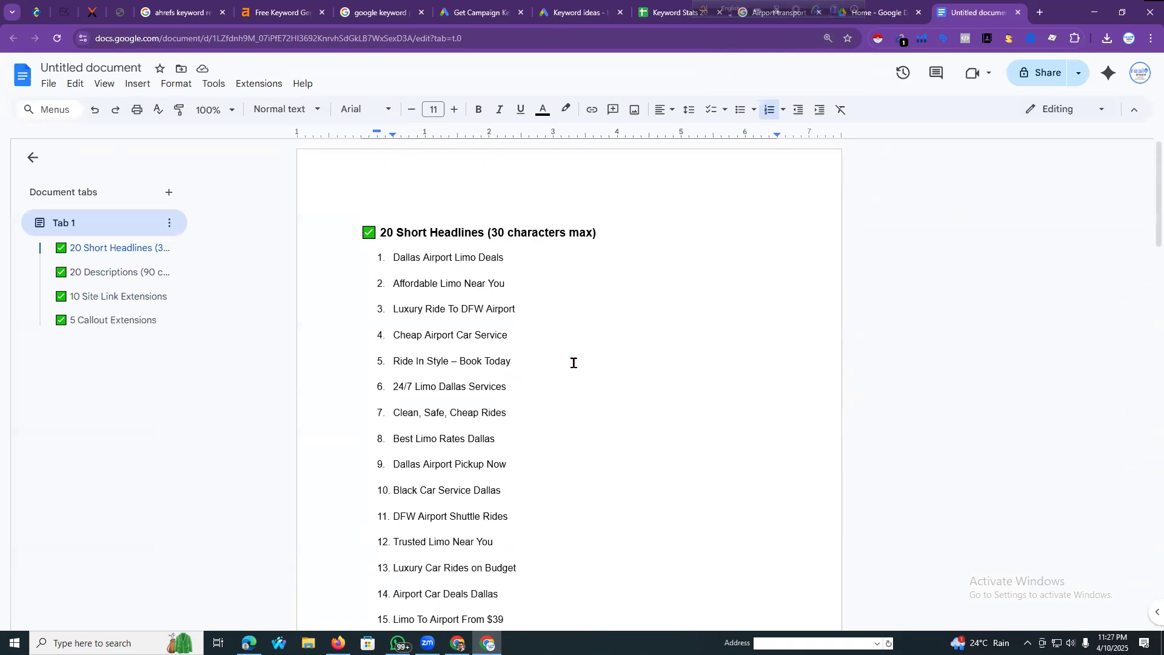
pyautogui.scroll(-10, 462, 351)
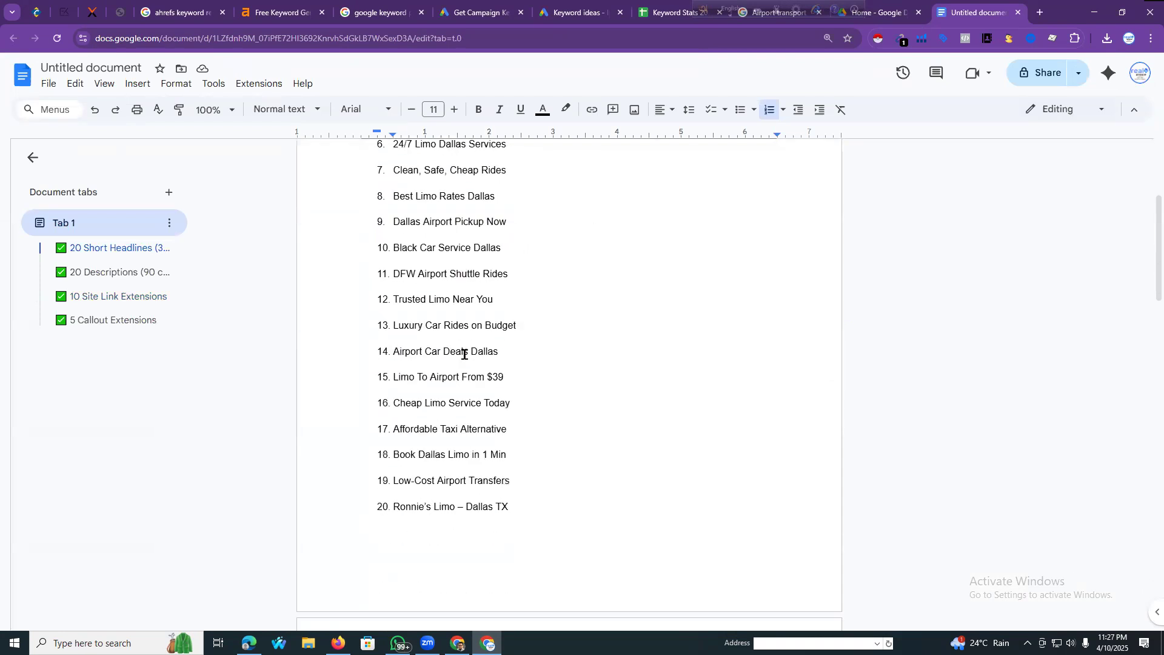
pyautogui.scroll(-13, 367, 366)
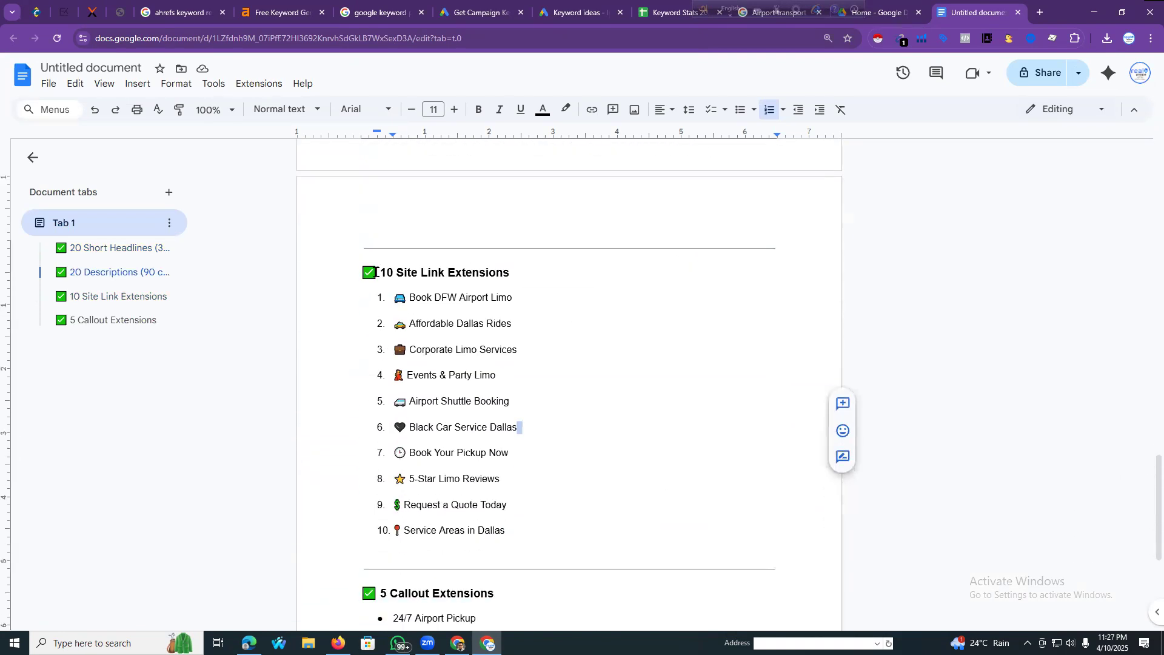
pyautogui.scroll(-5, 536, 279)
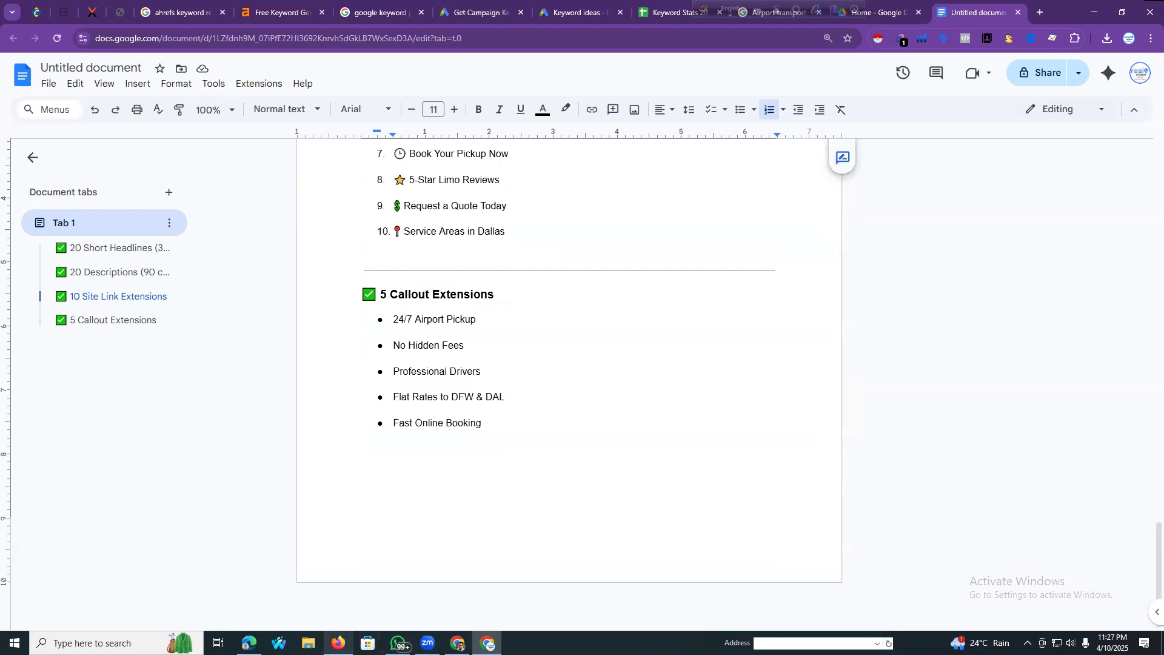
pyautogui.moveTo(339, 644)
pyautogui.moveTo(398, 644)
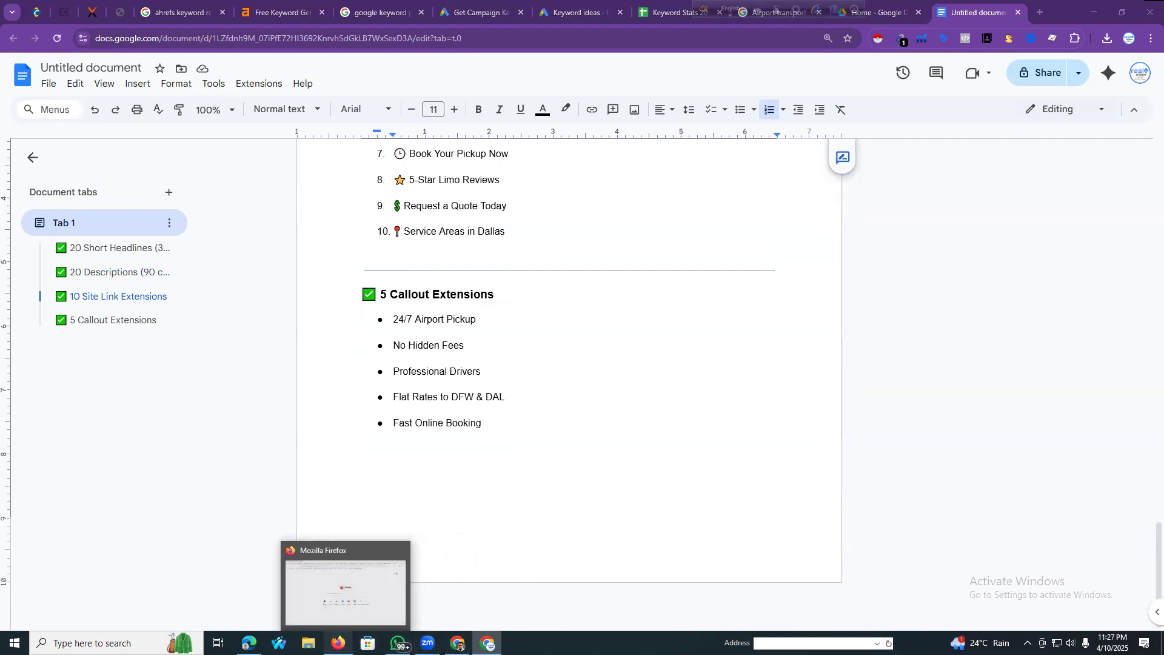
# In Firefox, find and open the 'Understanding Google Ads A to Z 2025' document.
pyautogui.click(338, 644)
pyautogui.click(401, 36)
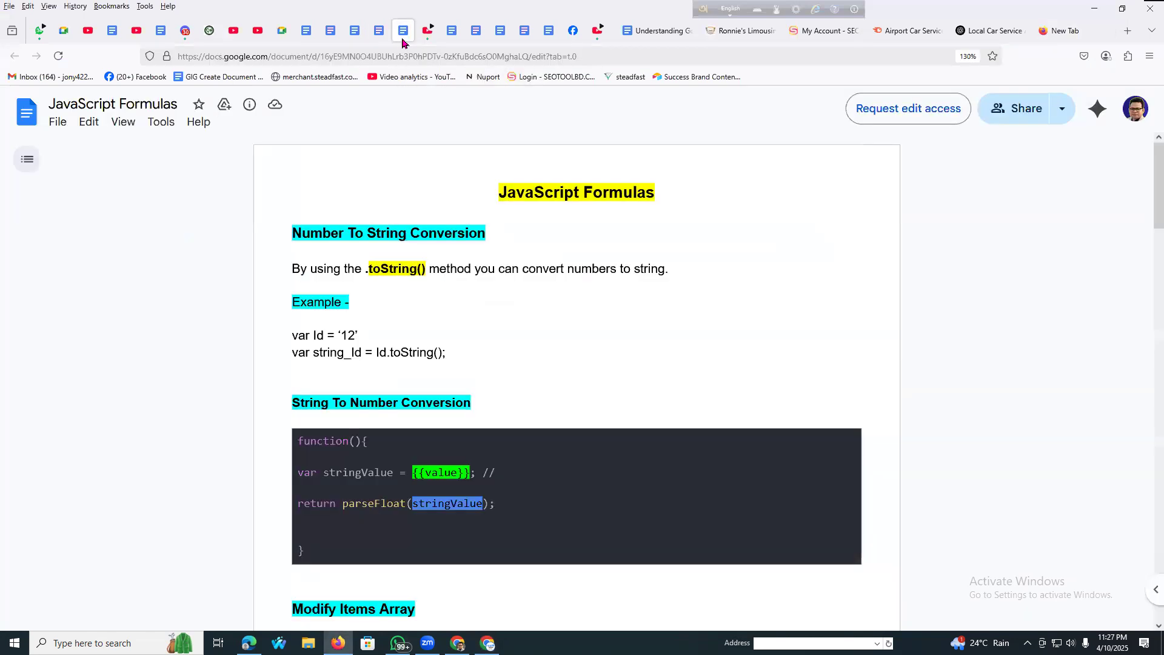
pyautogui.click(451, 36)
pyautogui.click(476, 37)
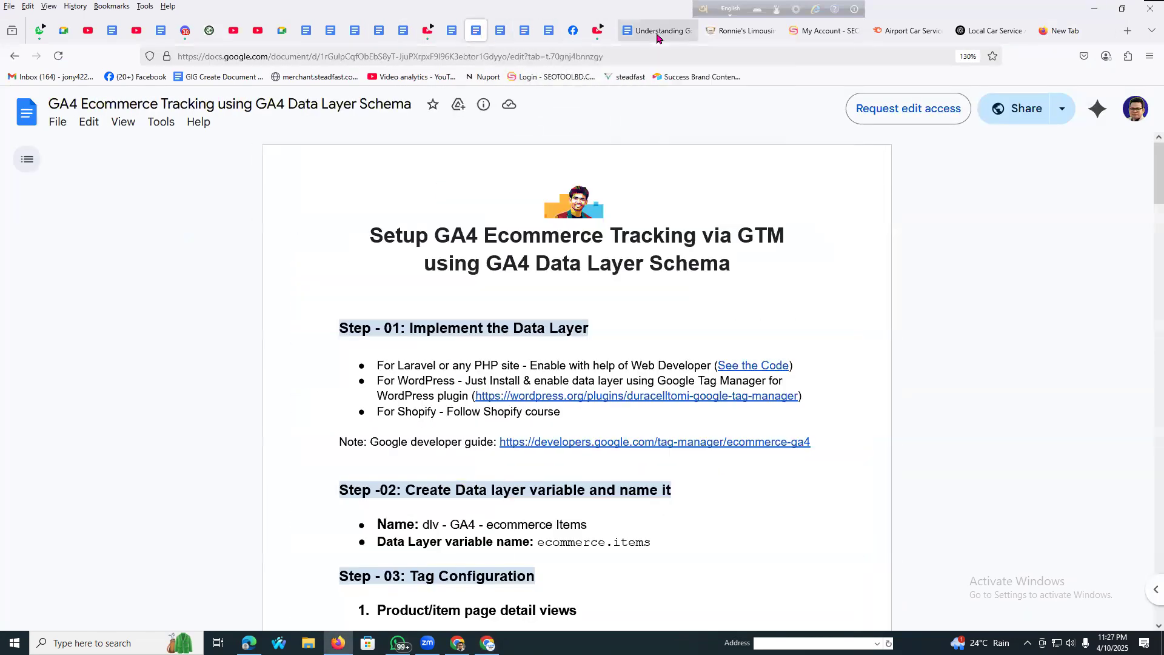
pyautogui.click(657, 33)
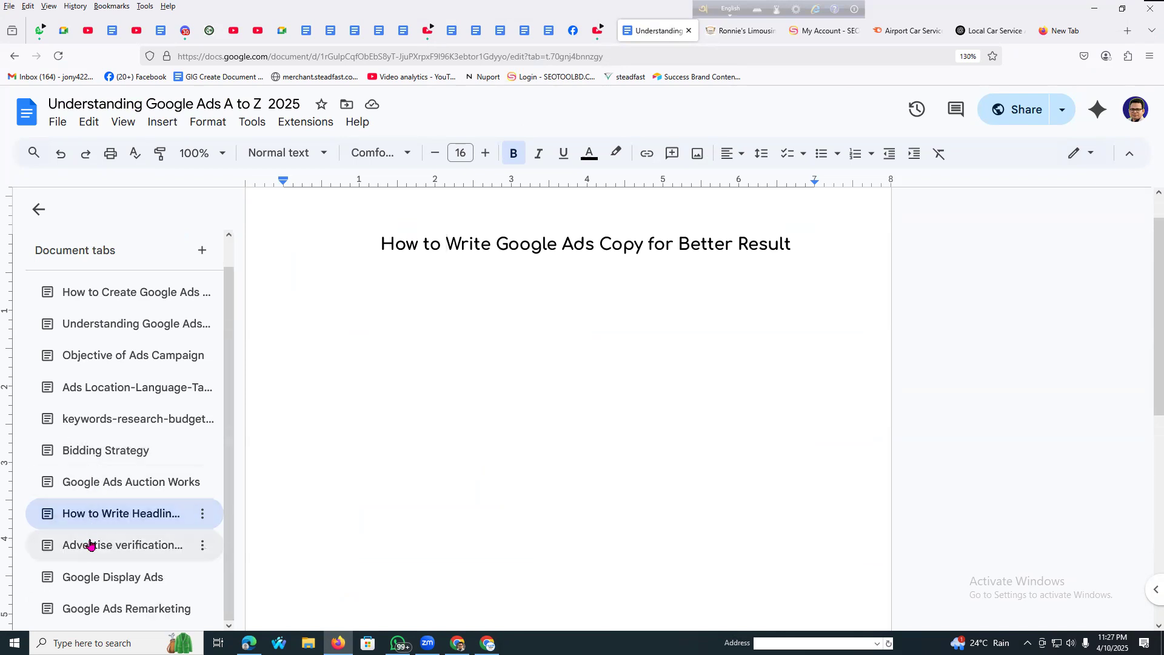
# Open the Advertise verification section, selecting its heading, then move over to Chrome.
pyautogui.click(91, 545)
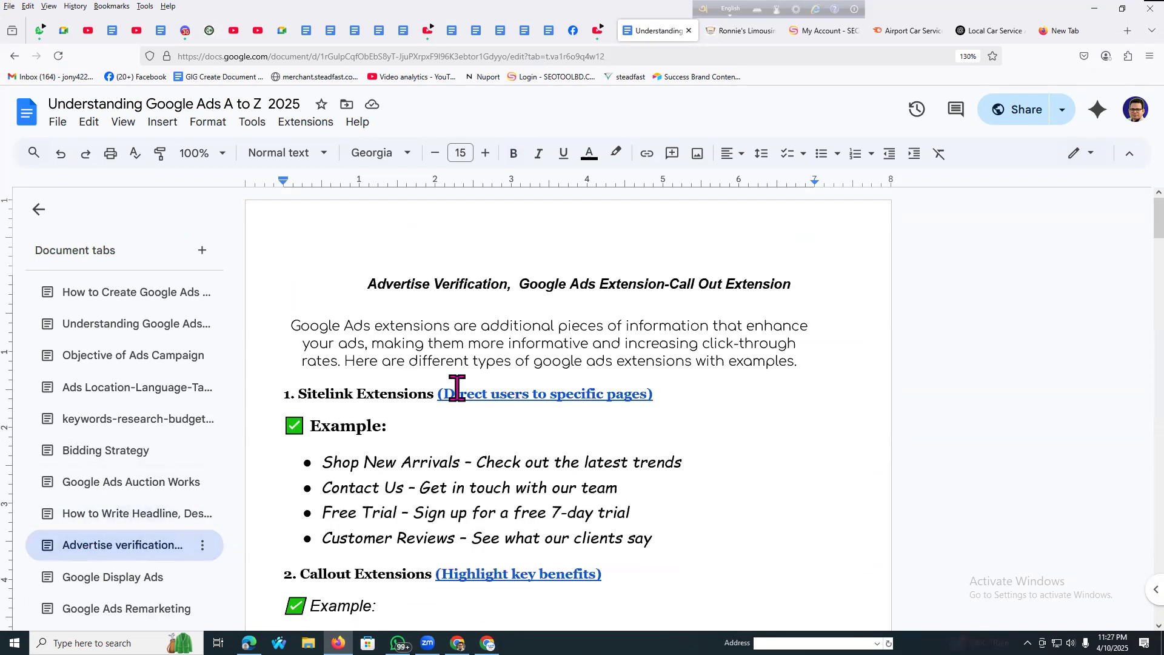
pyautogui.moveTo(368, 284); pyautogui.dragTo(509, 289)
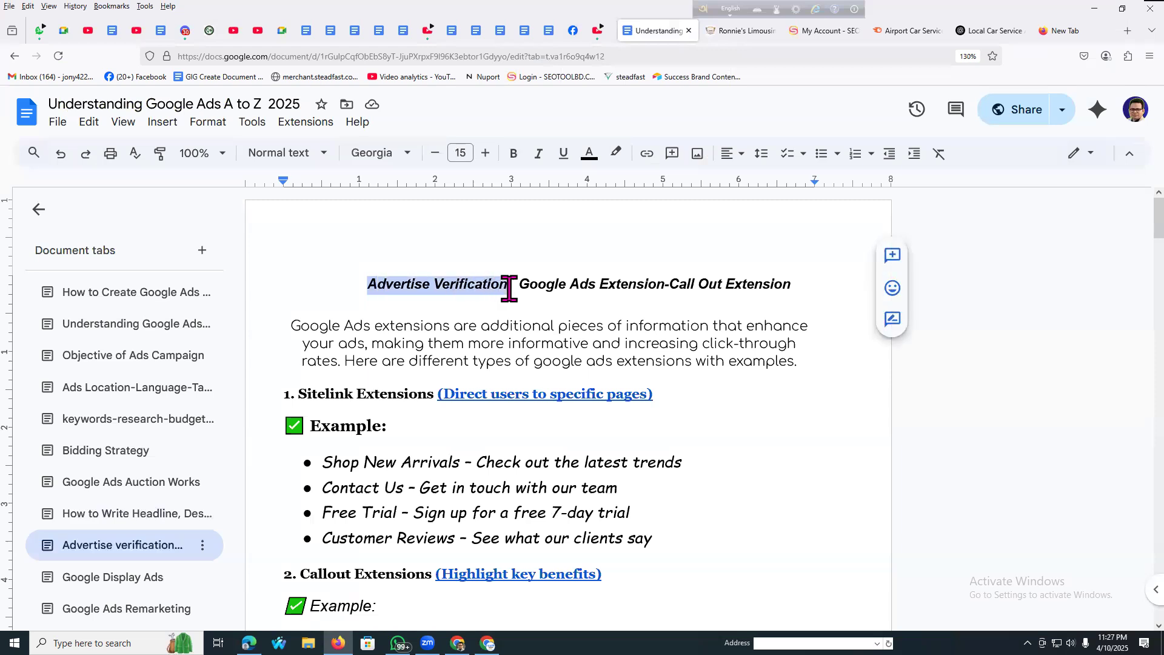
pyautogui.click(335, 295)
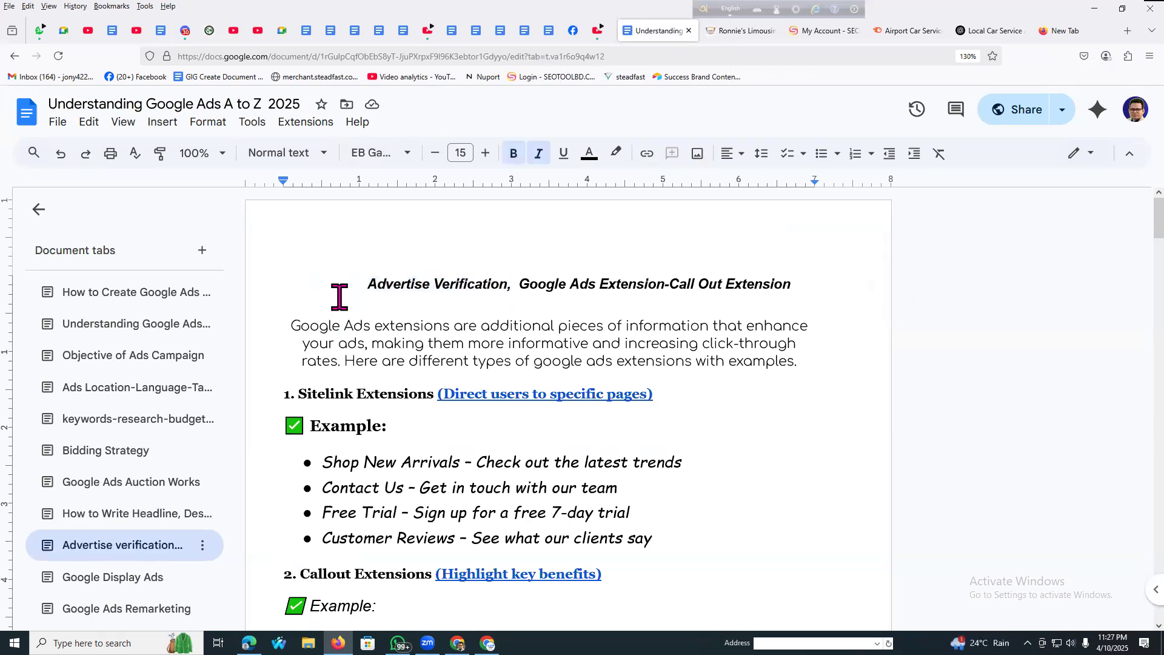
pyautogui.moveTo(366, 285); pyautogui.dragTo(513, 284)
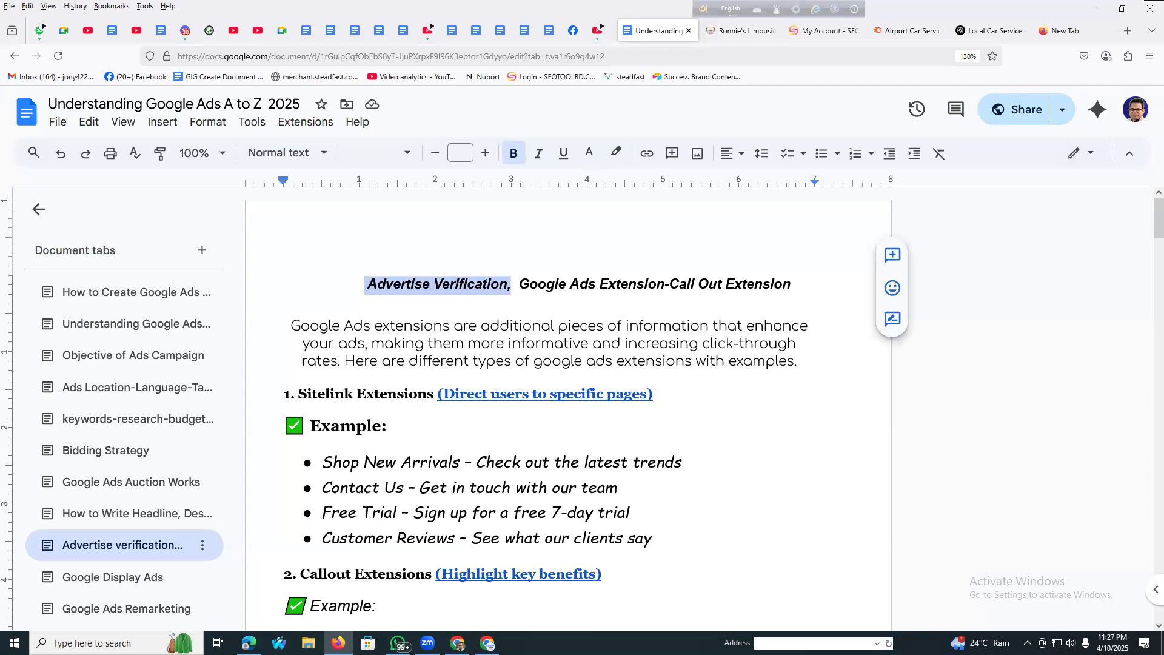
pyautogui.click(458, 643)
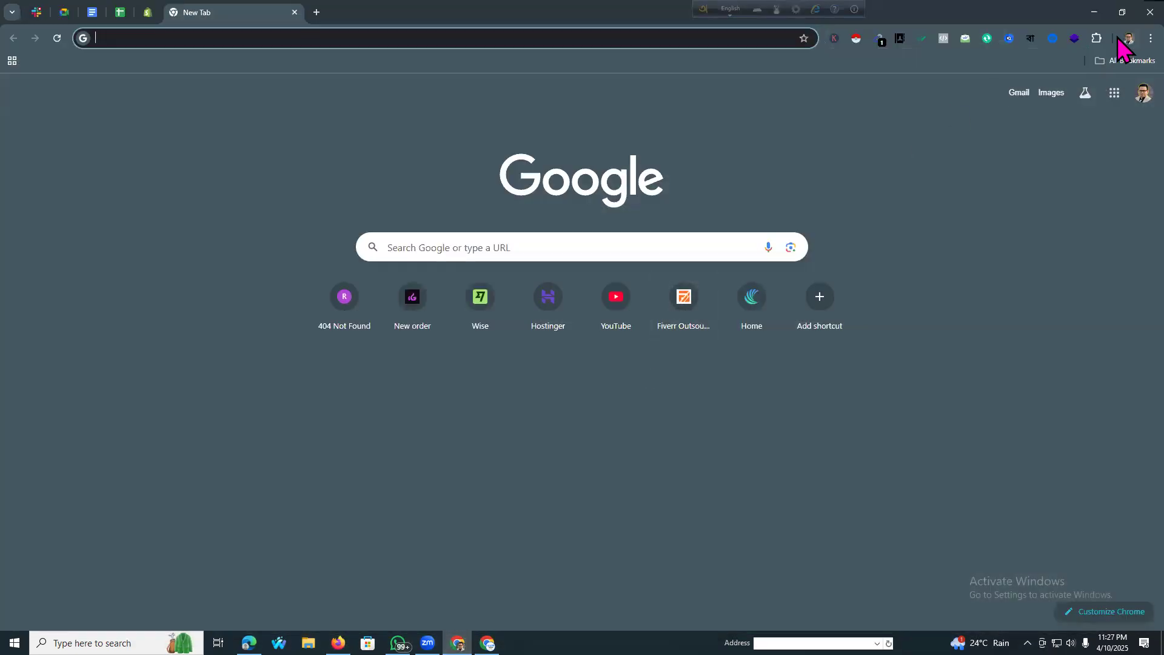
# Search Google for 'Google ads' to view the account summary with Performance Max and budget recommendations.
pyautogui.click(1123, 39)
pyautogui.scroll(-1, 1008, 418)
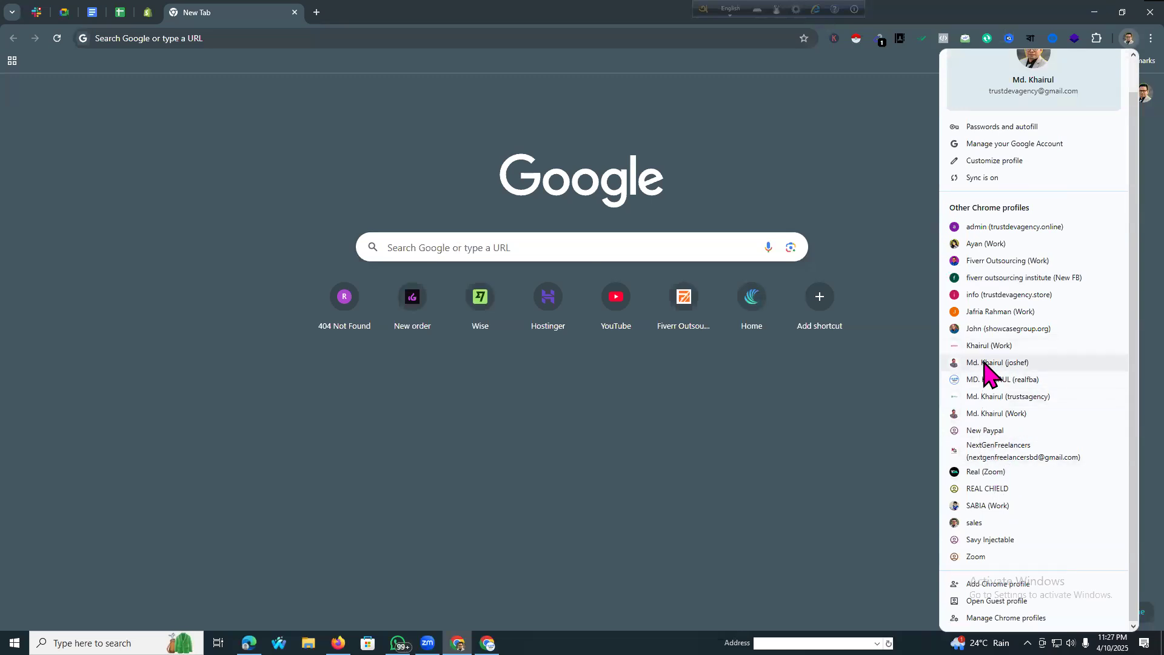
pyautogui.click(309, 38)
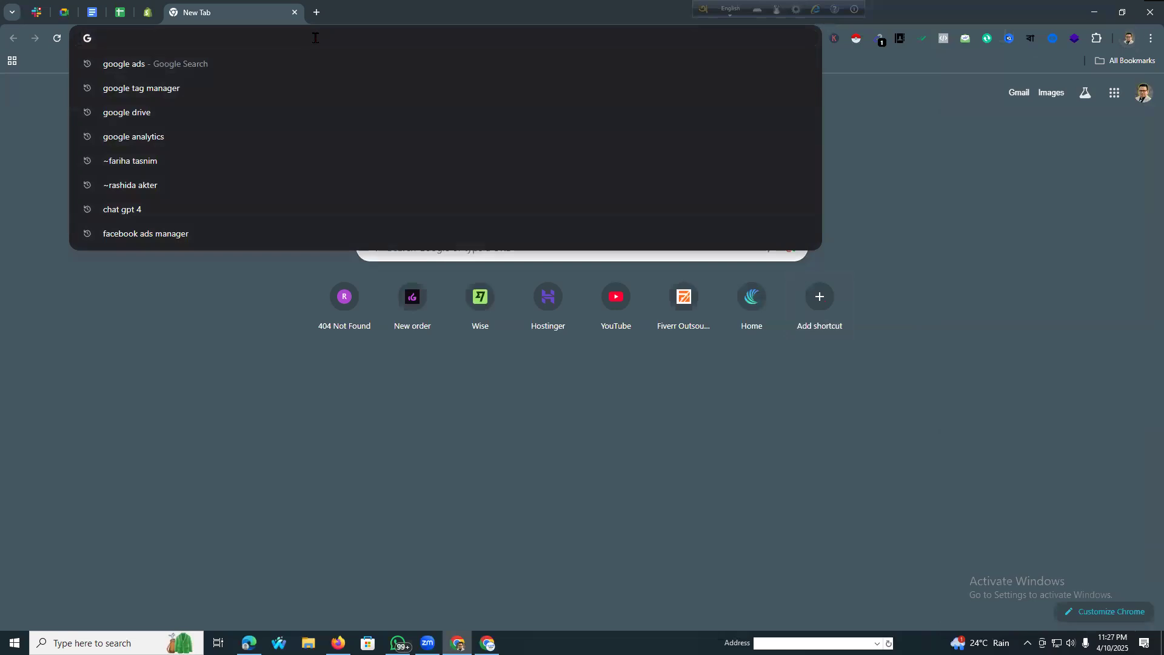
pyautogui.write('Google ads')
pyautogui.press('Return')
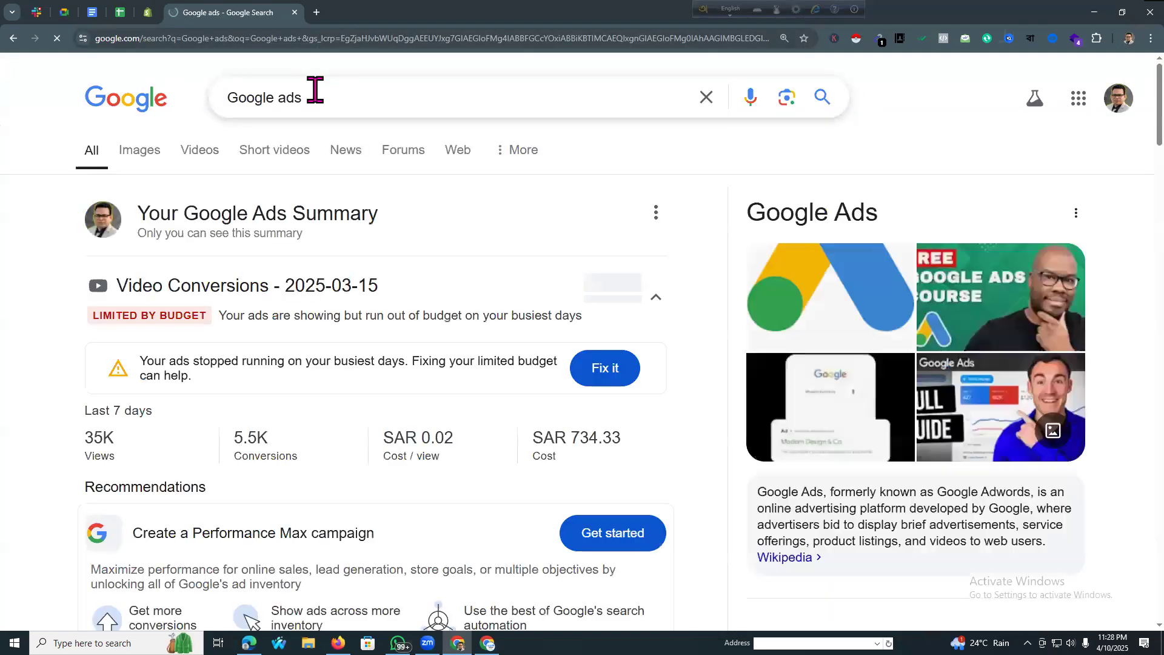
pyautogui.scroll(-12, 409, 333)
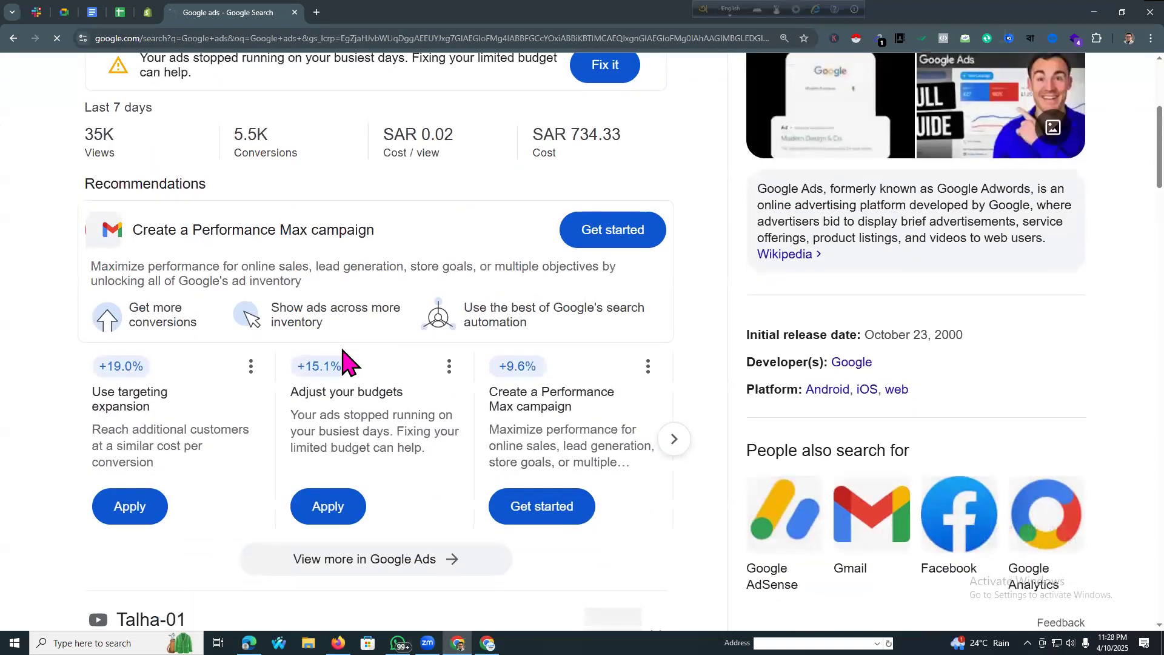
# Enter Google Ads from the sponsored result and choose the Success Level Ventures Corp account.
pyautogui.scroll(-5, 235, 388)
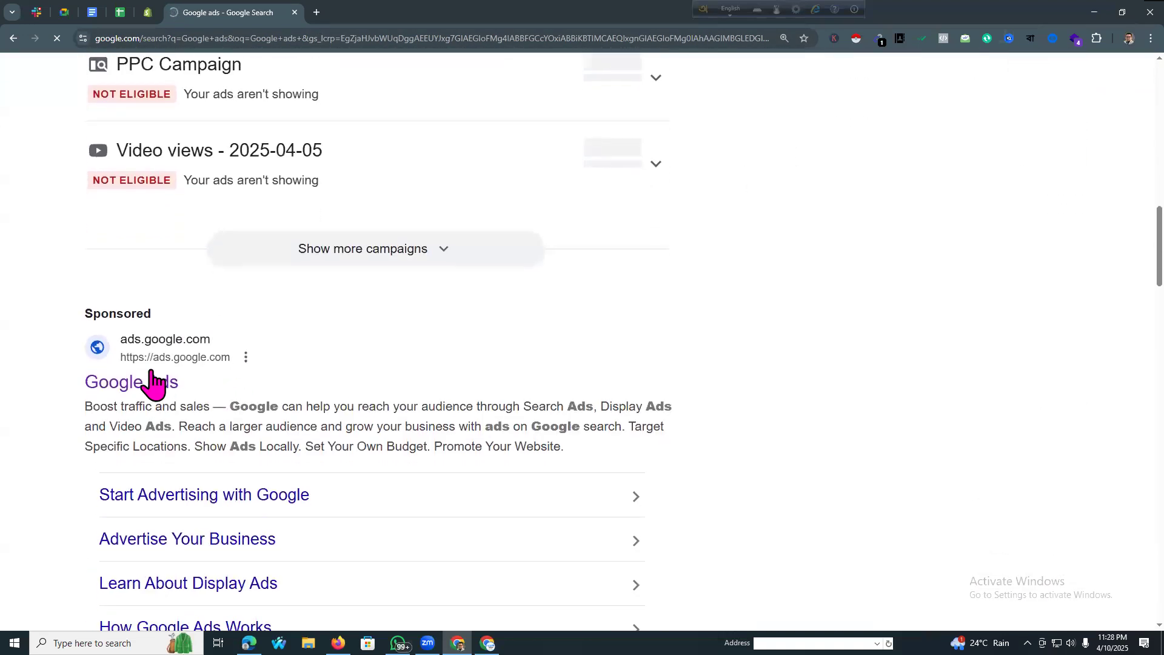
pyautogui.click(155, 384)
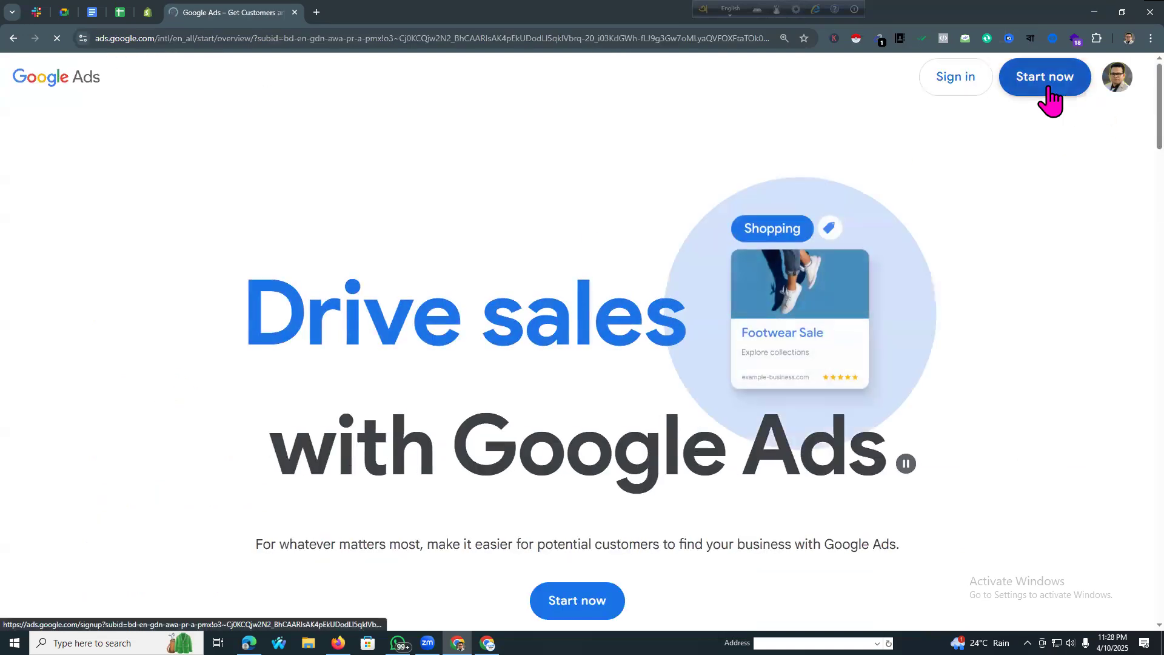
pyautogui.click(1049, 90)
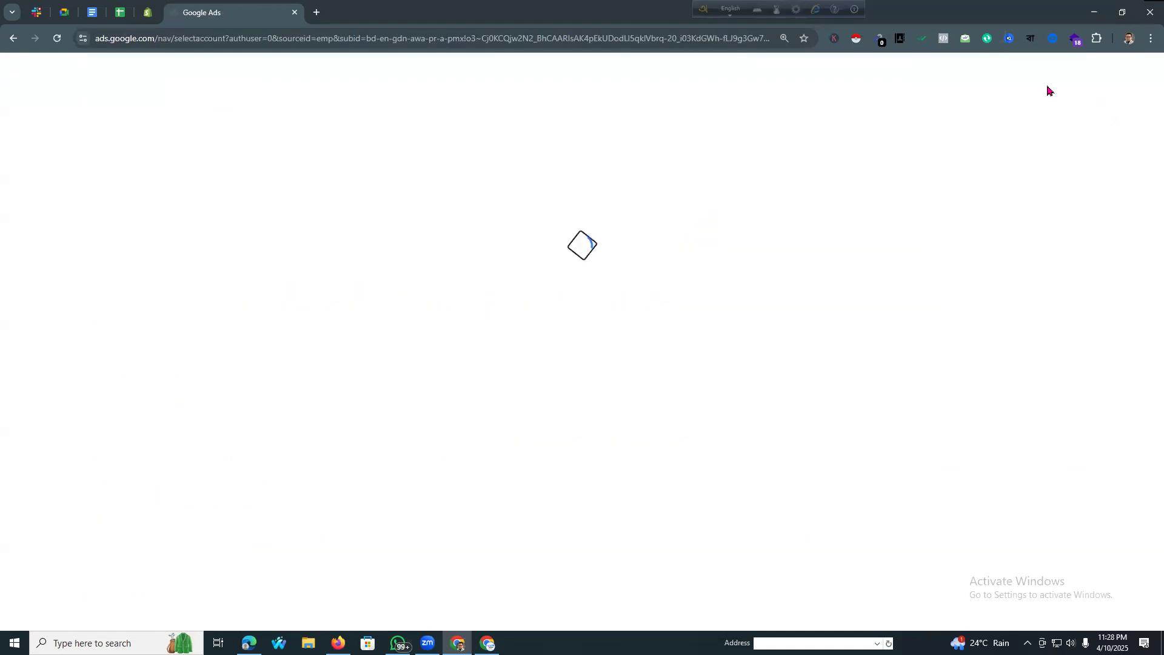
pyautogui.scroll(-5, 563, 434)
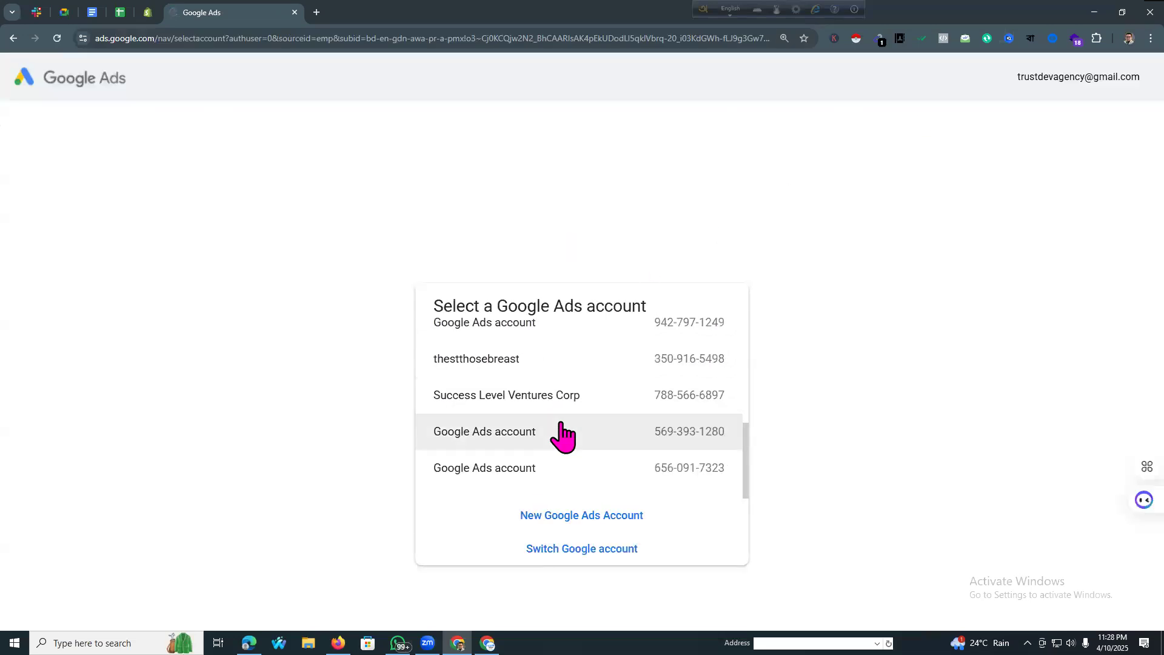
pyautogui.click(567, 399)
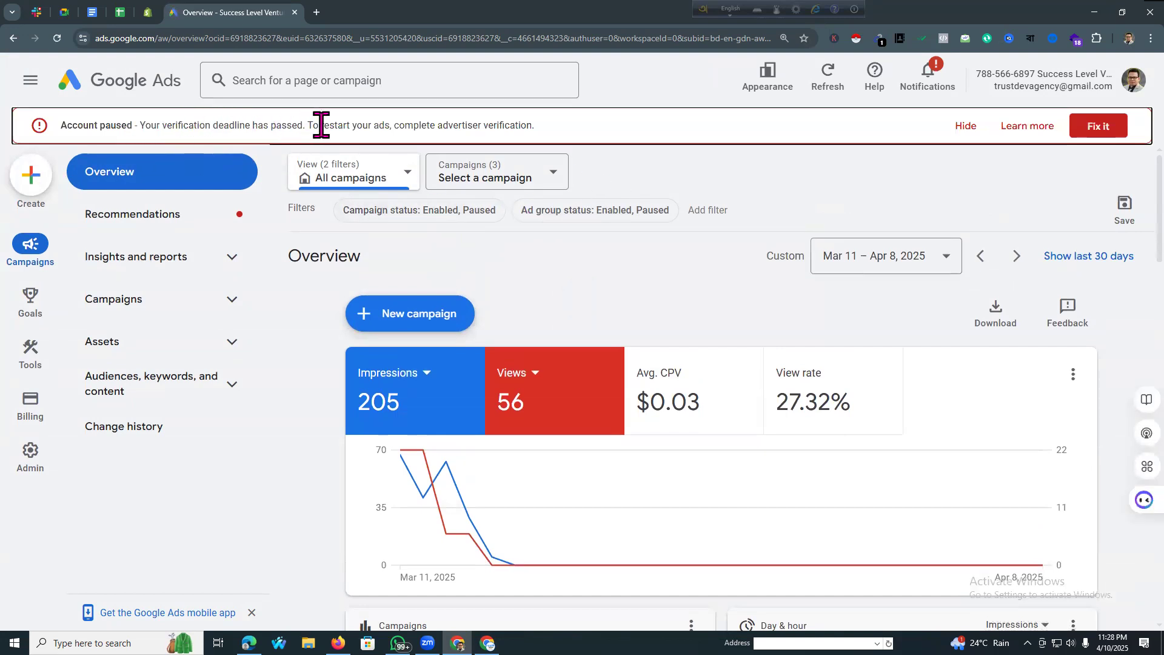
# Open Advertiser verification from the Account paused banner and Lightshot-capture it, arrows marking Billing and verification.
pyautogui.click(1097, 128)
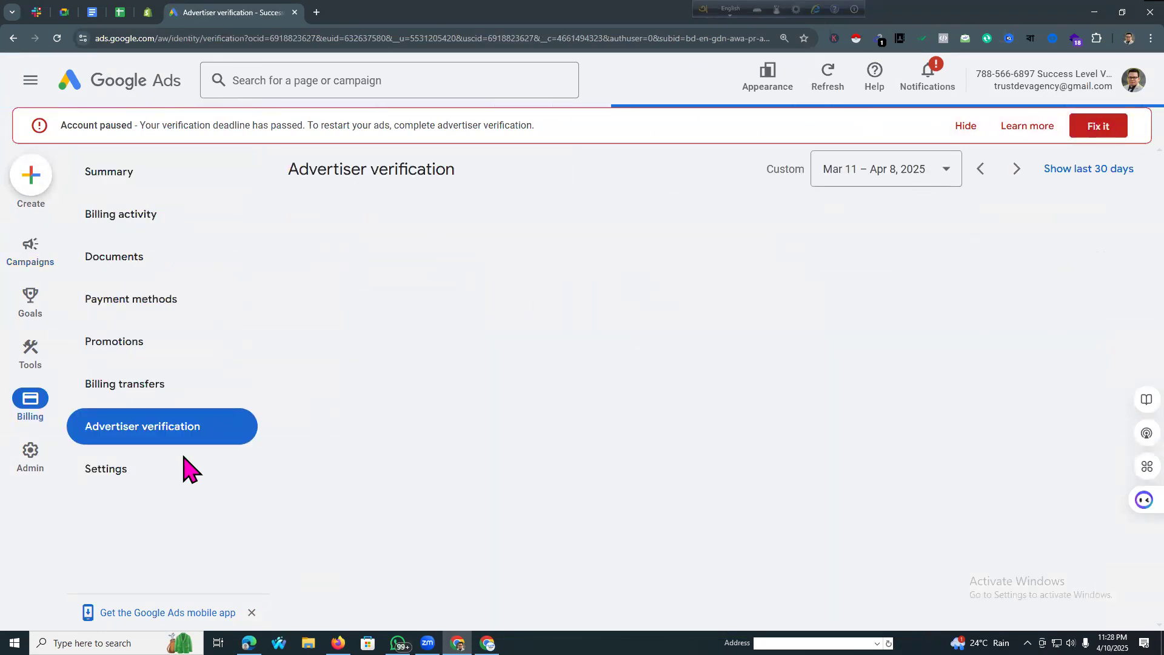
pyautogui.moveTo(46, 457)
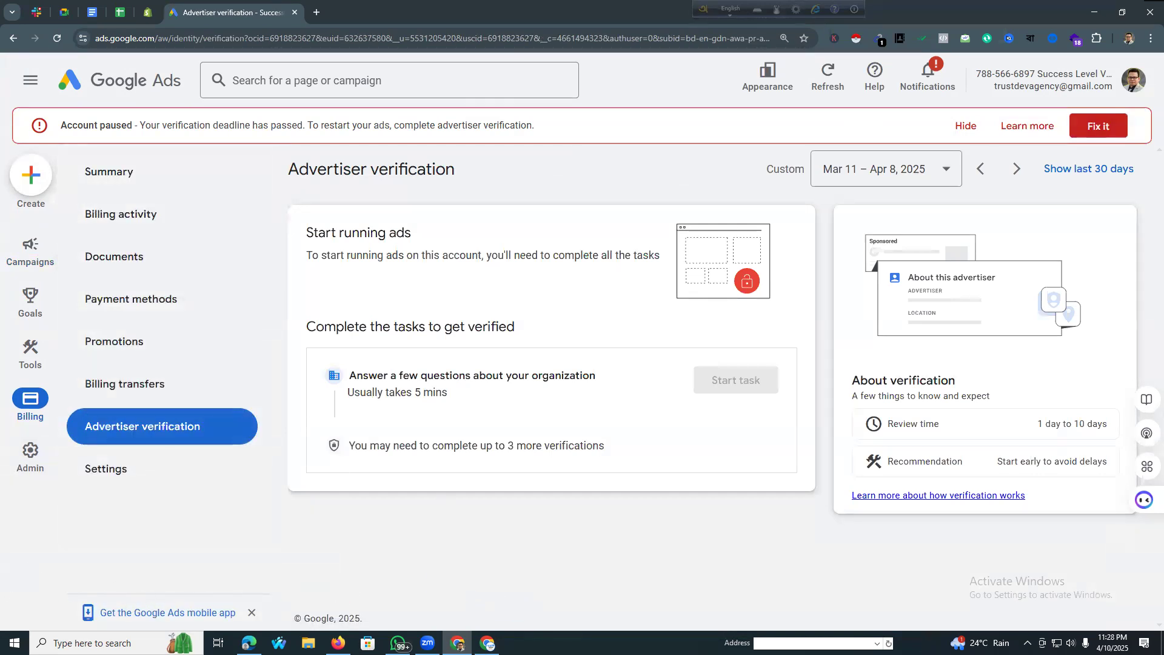
pyautogui.click(1027, 643)
pyautogui.click(1052, 595)
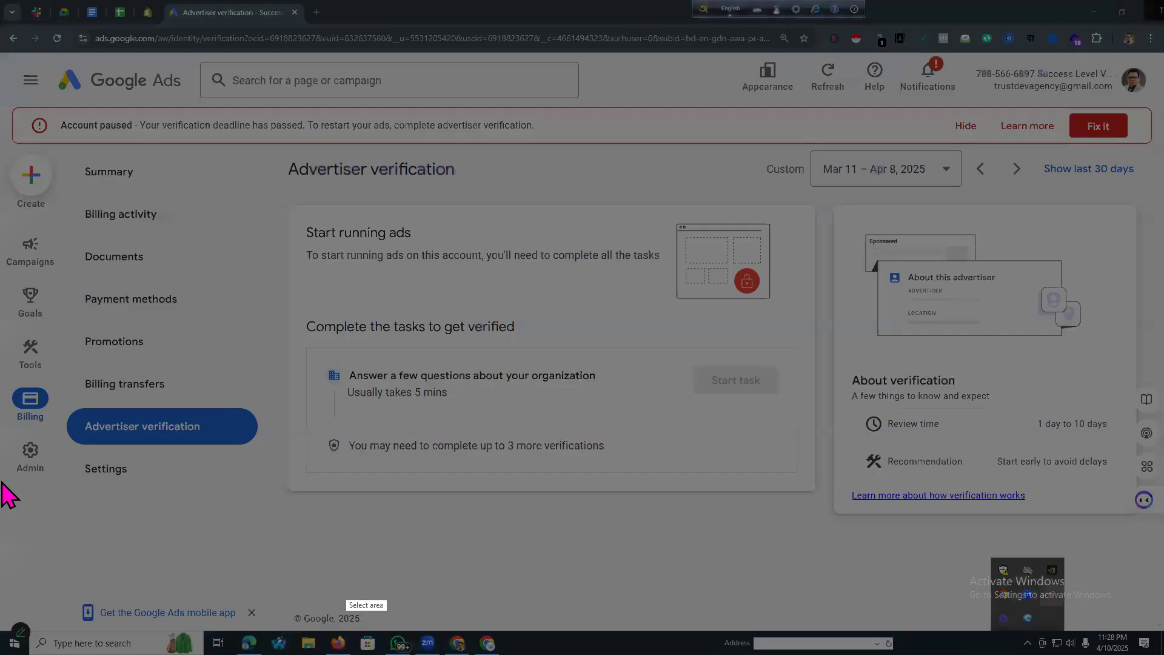
pyautogui.moveTo(9, 54); pyautogui.dragTo(407, 526)
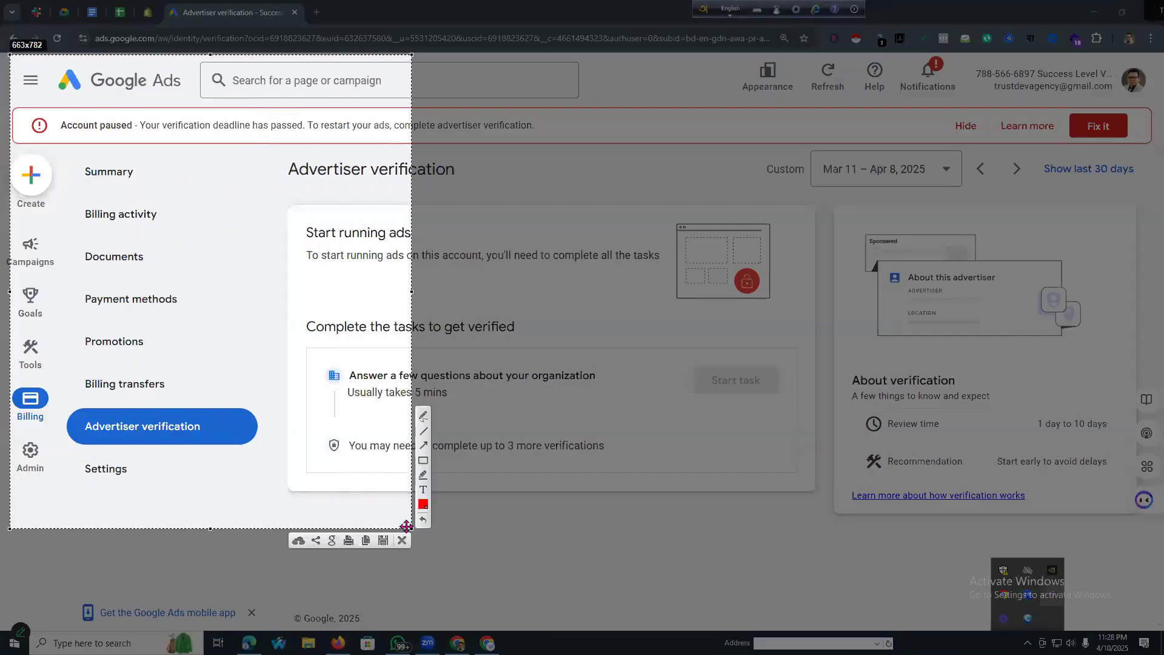
pyautogui.moveTo(262, 362); pyautogui.dragTo(217, 419)
pyautogui.moveTo(64, 371); pyautogui.dragTo(47, 400)
pyautogui.click(403, 541)
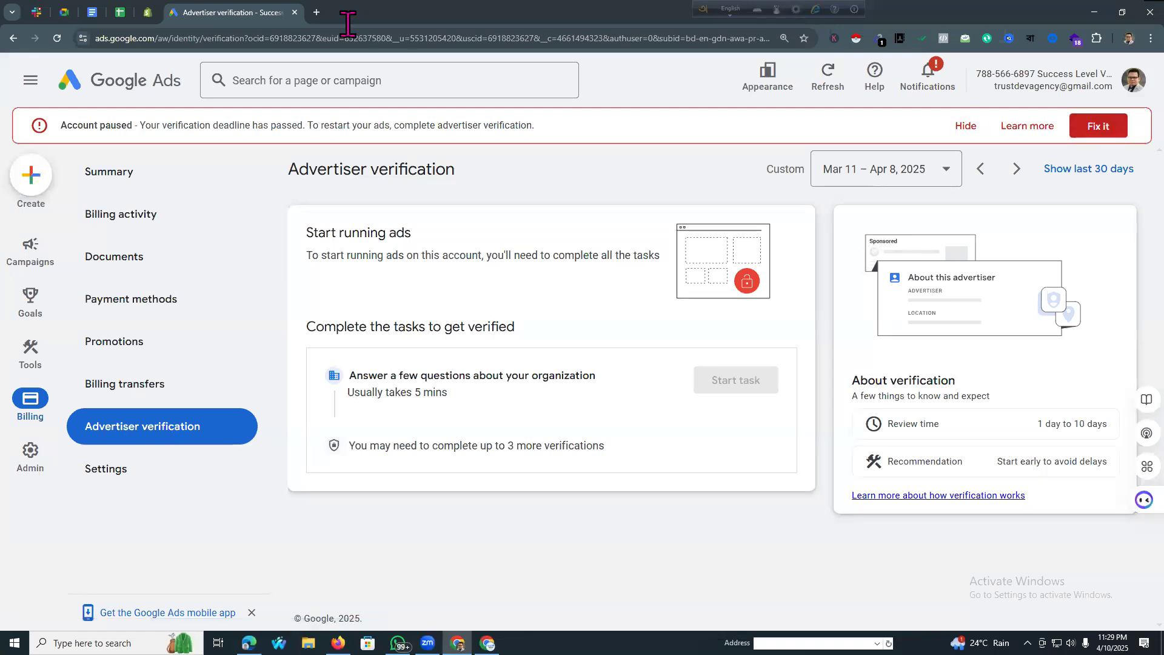
# Close the Google Ads tab and select the Sitelink Extensions heading in the course document.
pyautogui.click(295, 12)
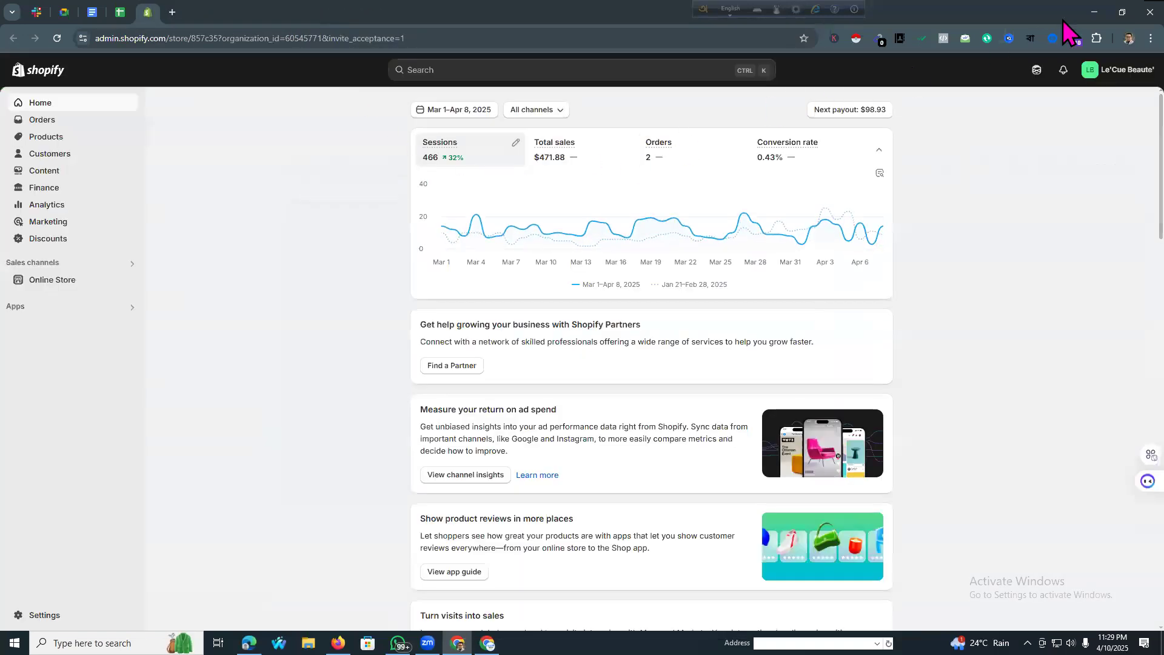
pyautogui.click(1094, 11)
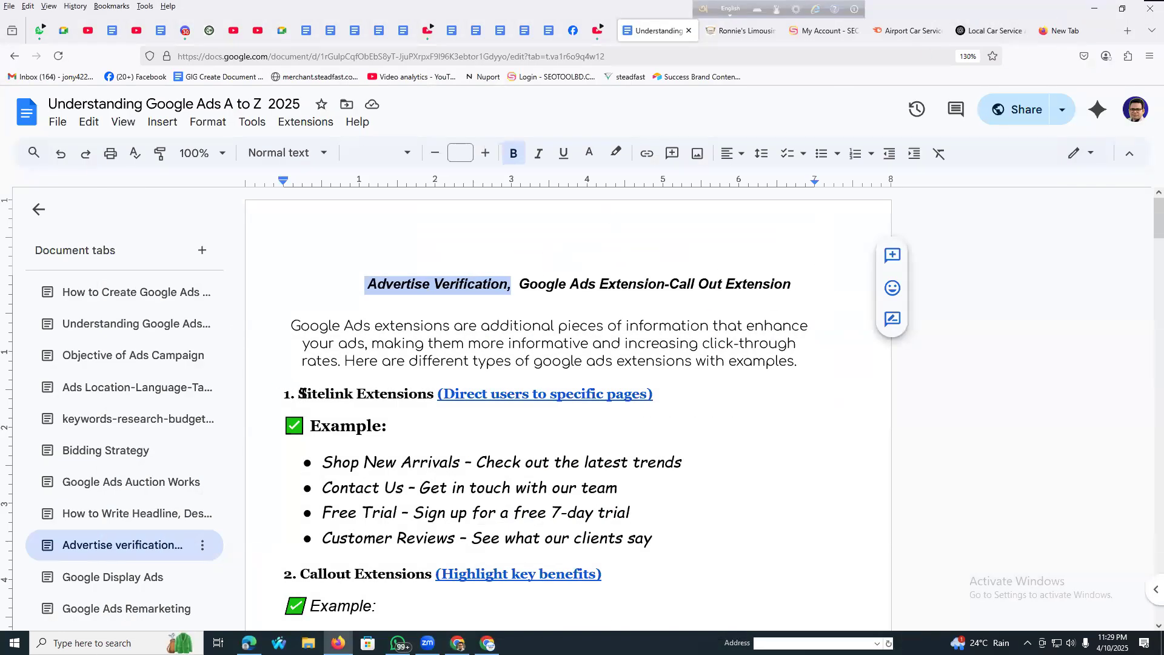
pyautogui.moveTo(300, 395); pyautogui.dragTo(437, 391)
pyautogui.hotkey('ctrl', 'c')
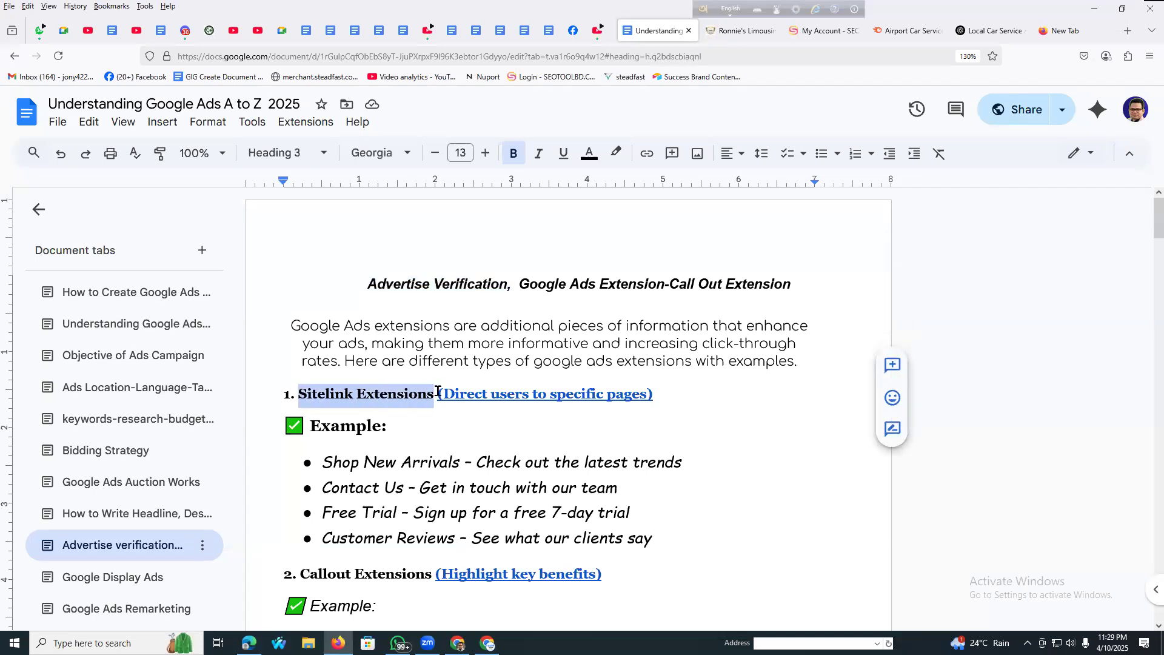
# Search Google for 'Sitelink Extensions' and bring up its Images results.
pyautogui.click(1063, 31)
pyautogui.hotkey('ctrl', 'v')
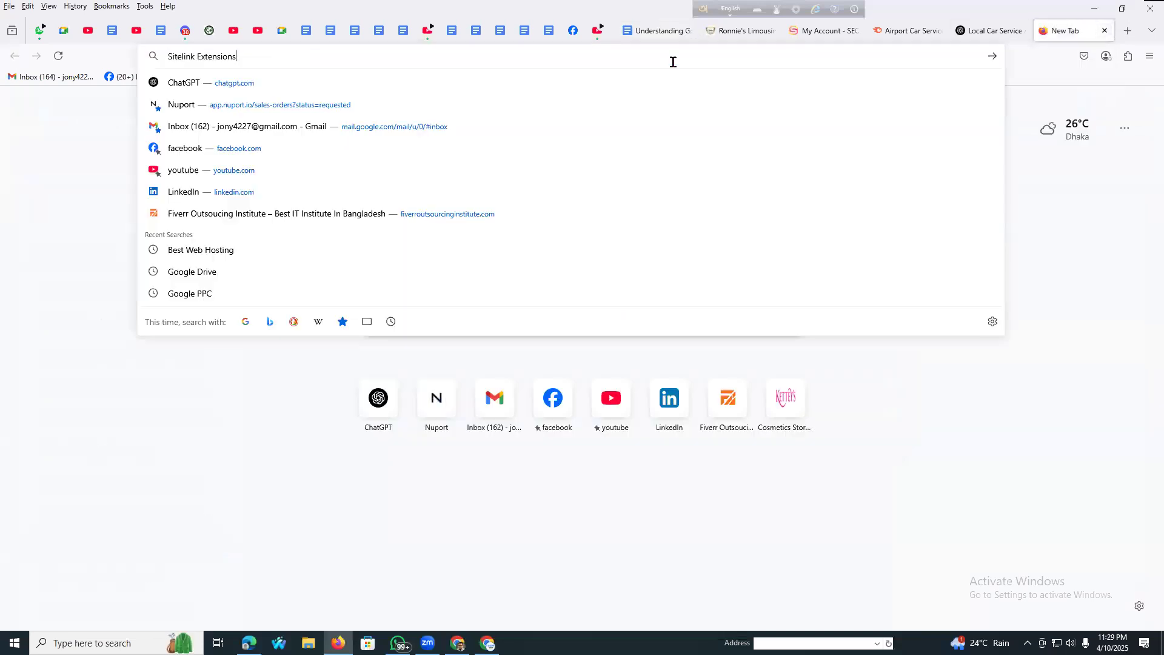
pyautogui.press('Return')
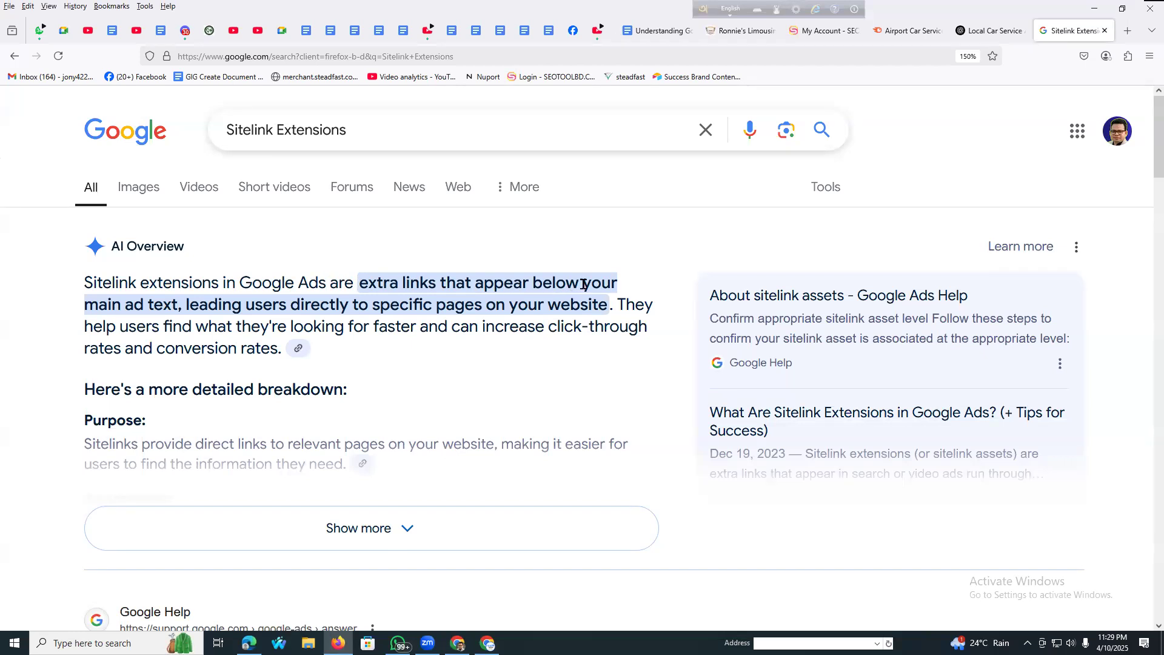
pyautogui.moveTo(88, 308); pyautogui.dragTo(181, 302)
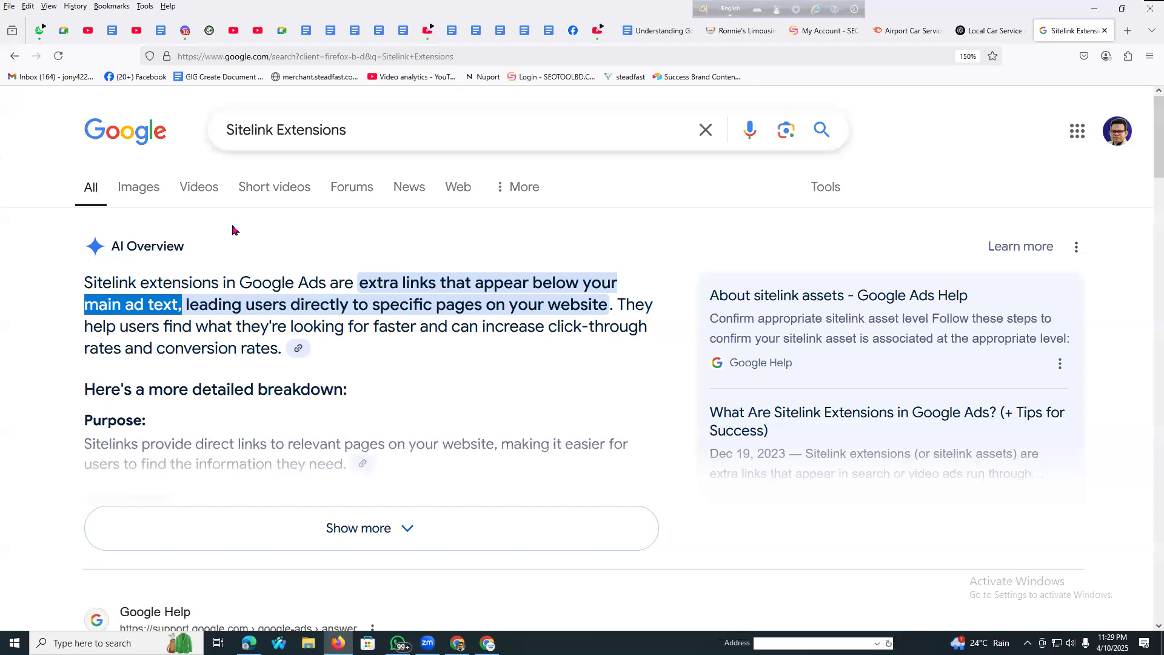
pyautogui.middleClick(142, 189)
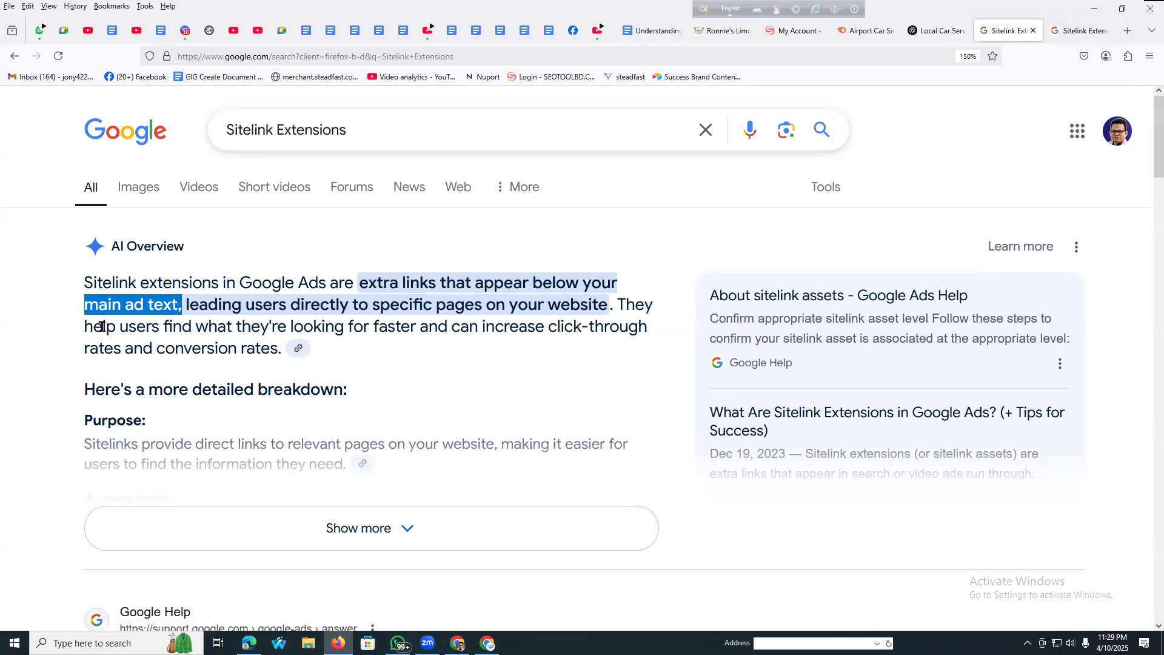
pyautogui.click(1070, 31)
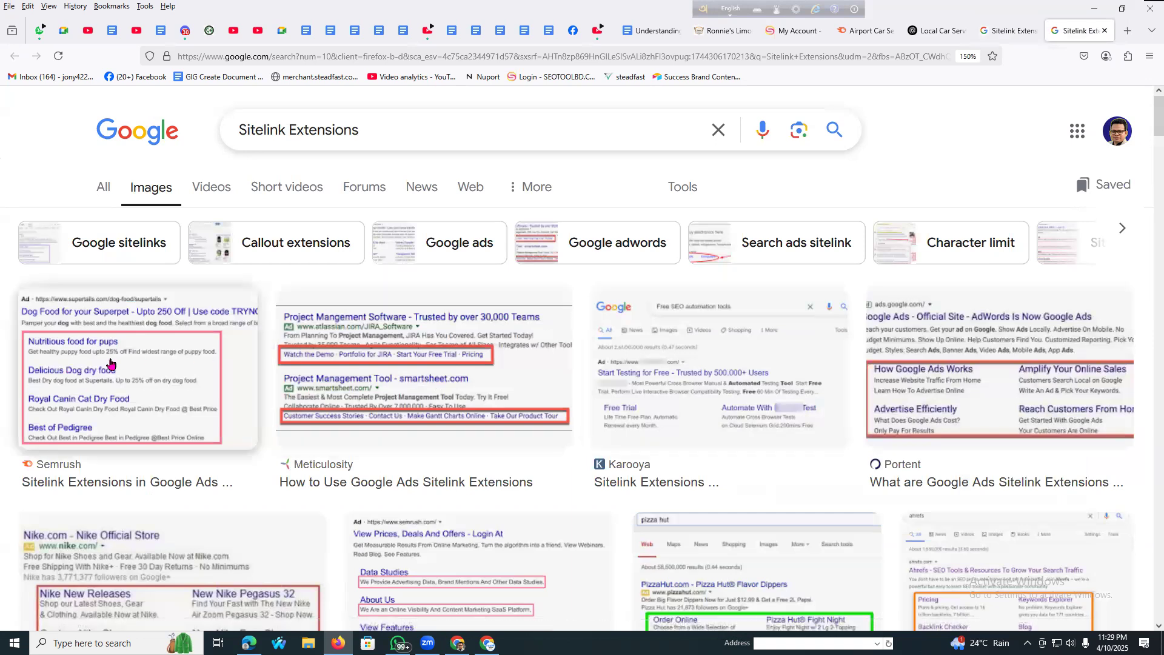
# Open the first two example images in new tabs and view the Semrush dog food sitelink ad.
pyautogui.middleClick(108, 362)
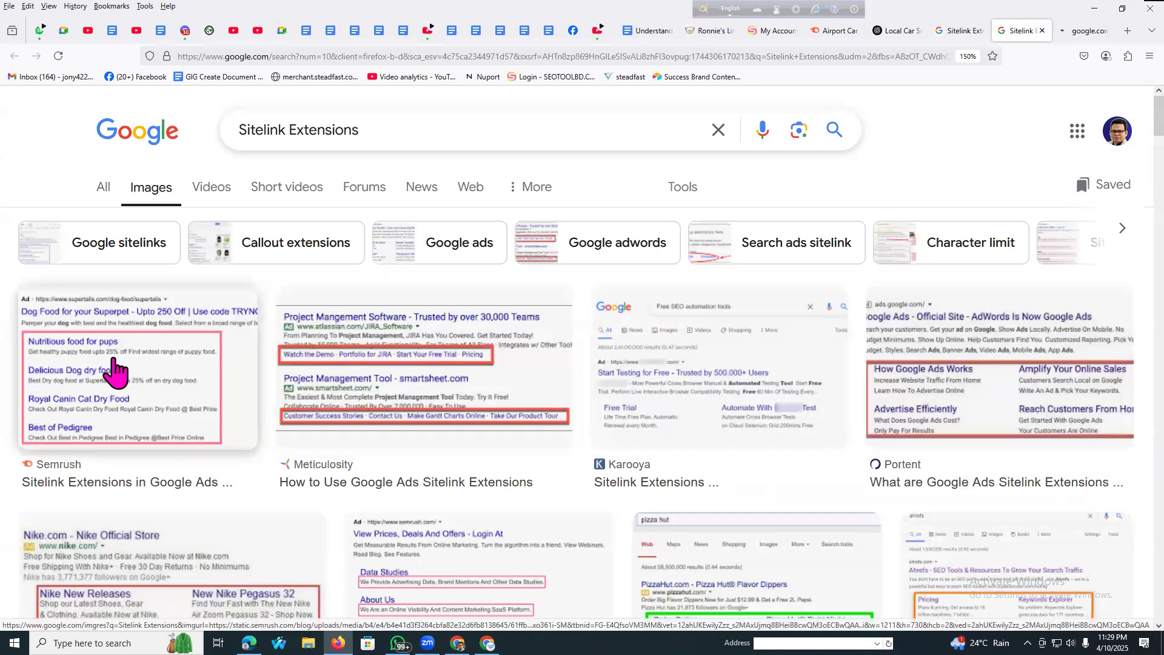
pyautogui.middleClick(375, 363)
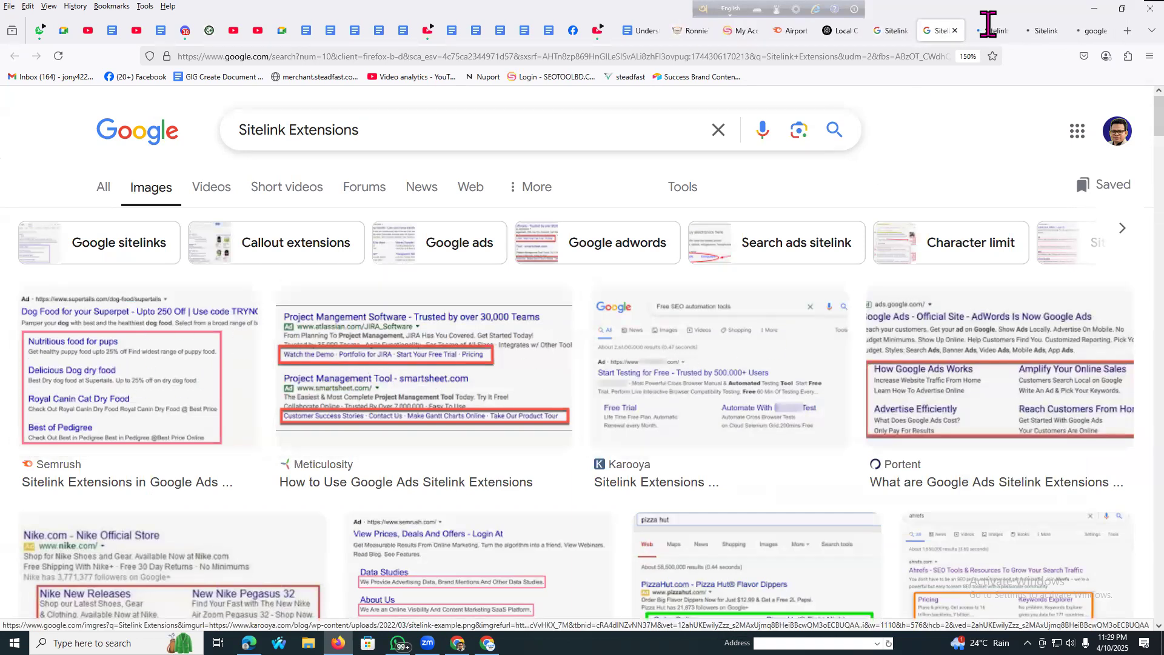
pyautogui.click(989, 31)
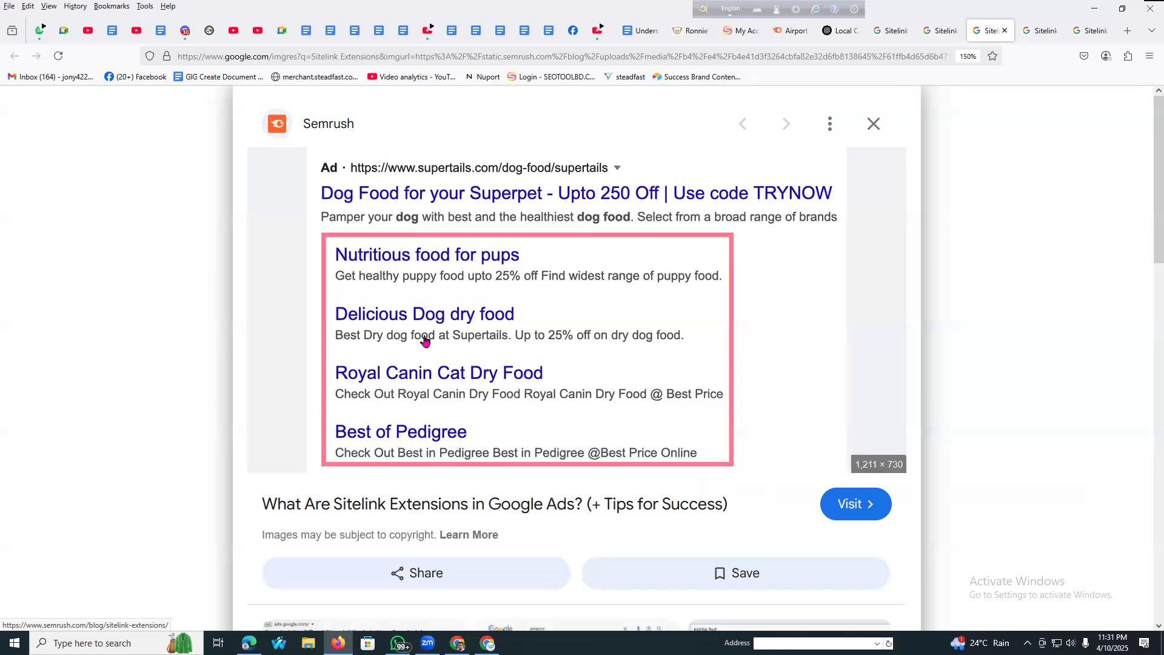
pyautogui.scroll(-2, 422, 343)
pyautogui.scroll(2, 419, 344)
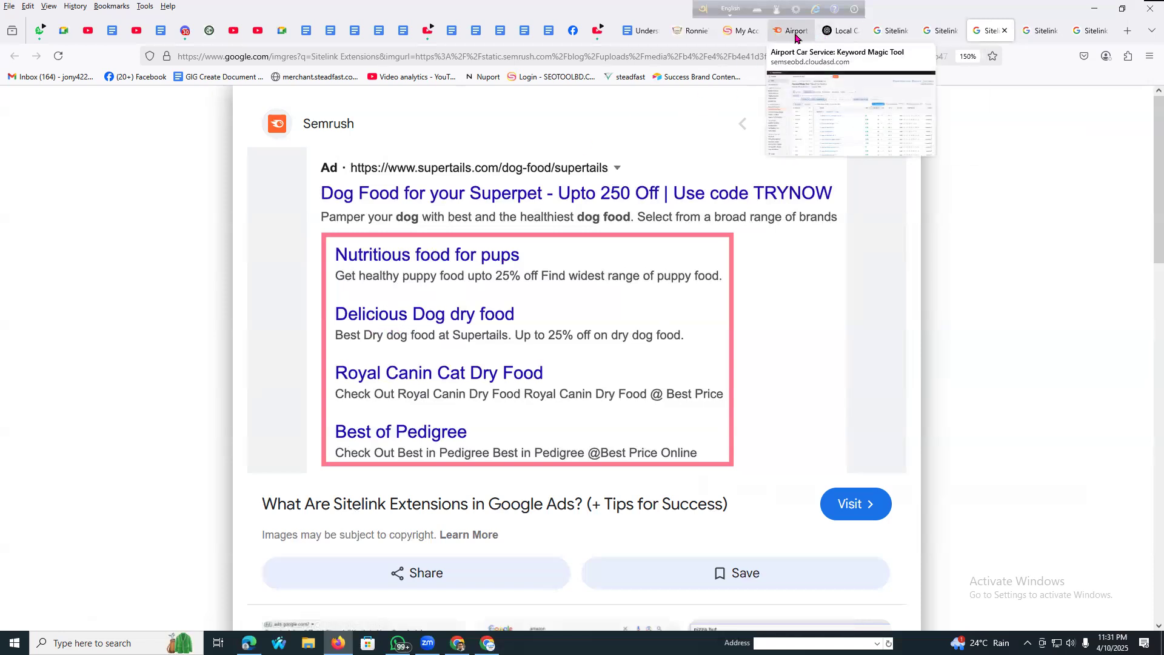
# Copy the limo company's website address from its tab.
pyautogui.click(840, 31)
pyautogui.click(788, 31)
pyautogui.click(749, 31)
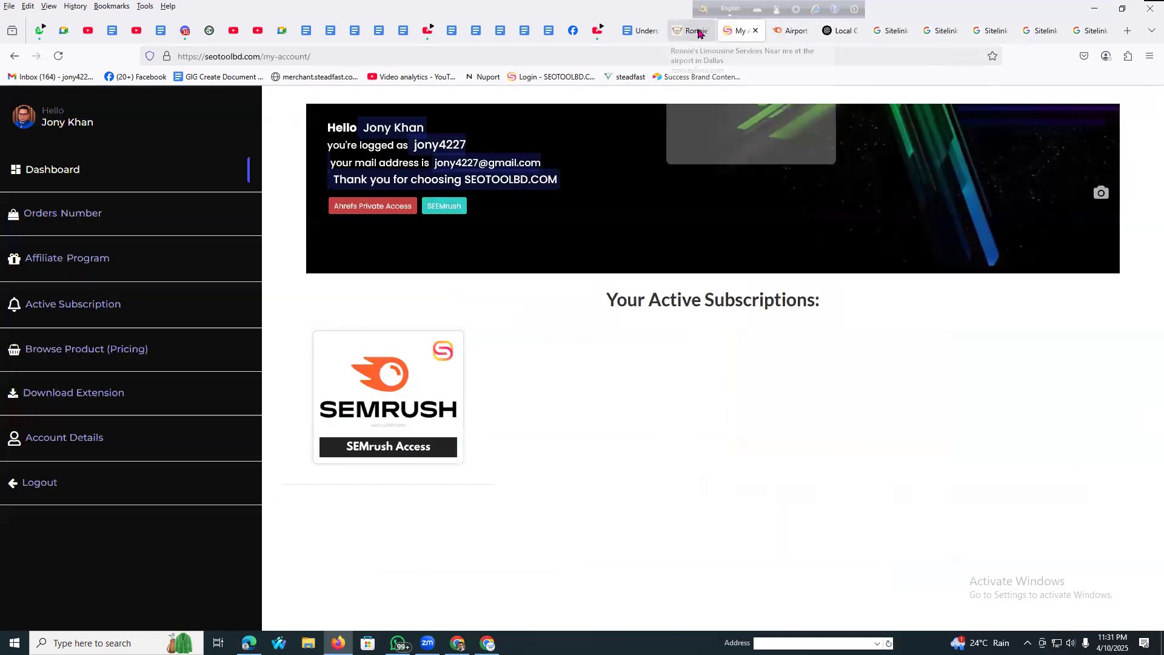
pyautogui.click(695, 31)
pyautogui.click(345, 57)
pyautogui.doubleClick(346, 56)
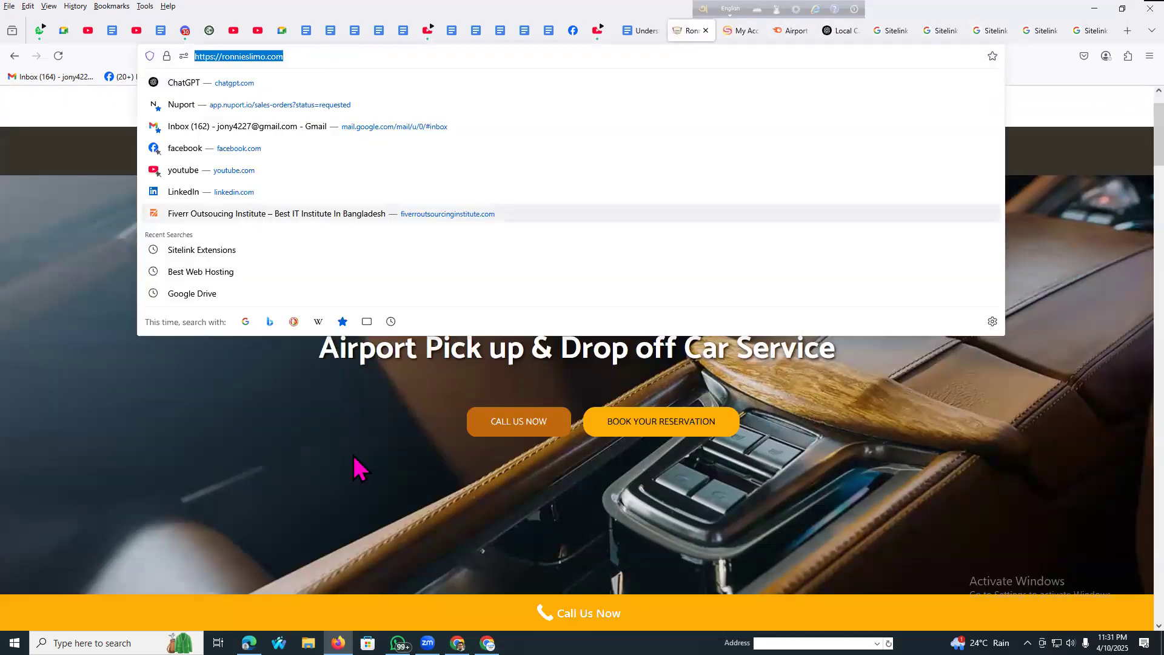
# Scroll back through ChatGPT's earlier Dallas limo ad-copy answer to its Site Link Extensions list.
pyautogui.click(838, 32)
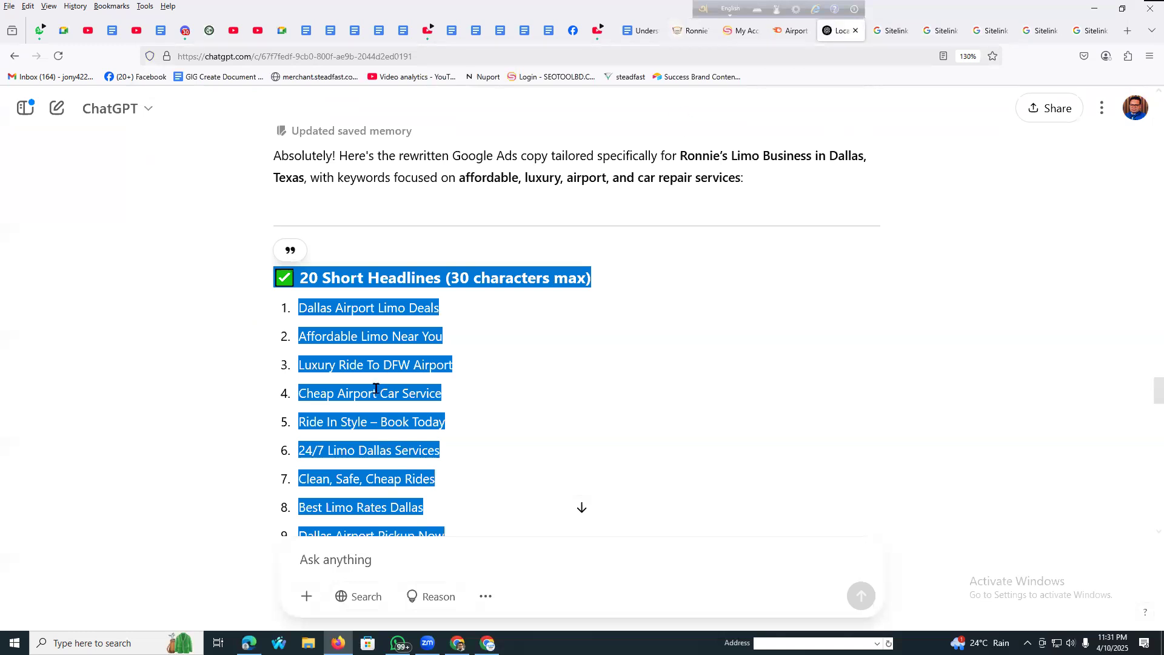
pyautogui.scroll(-2, 398, 392)
pyautogui.scroll(5, 395, 377)
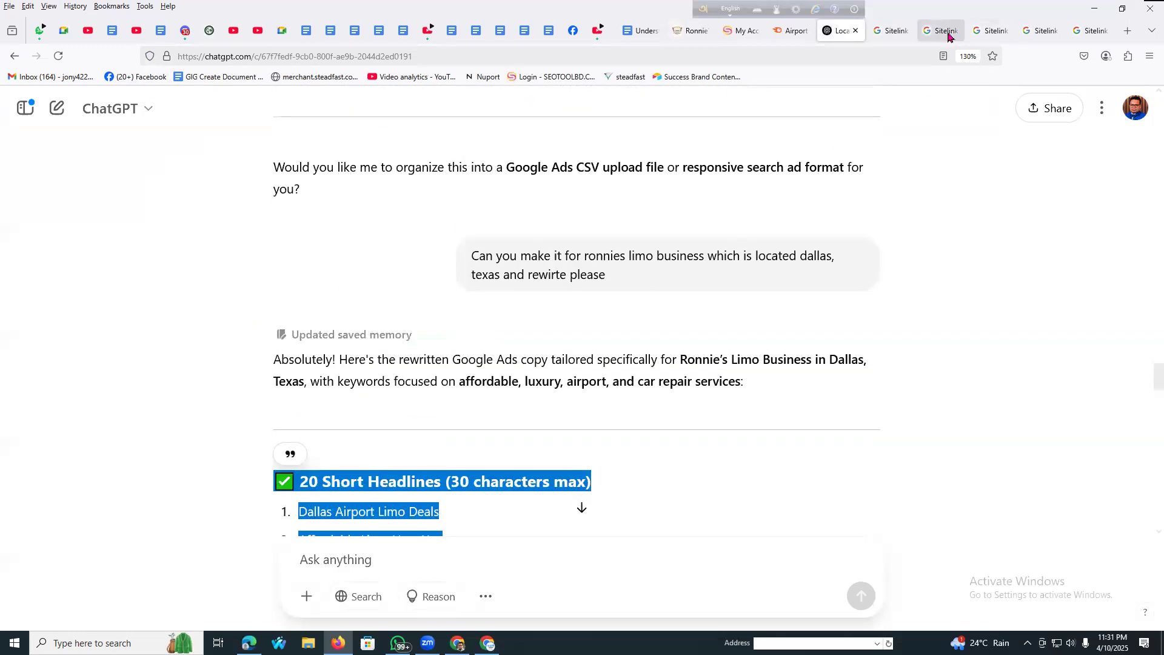
pyautogui.click(947, 33)
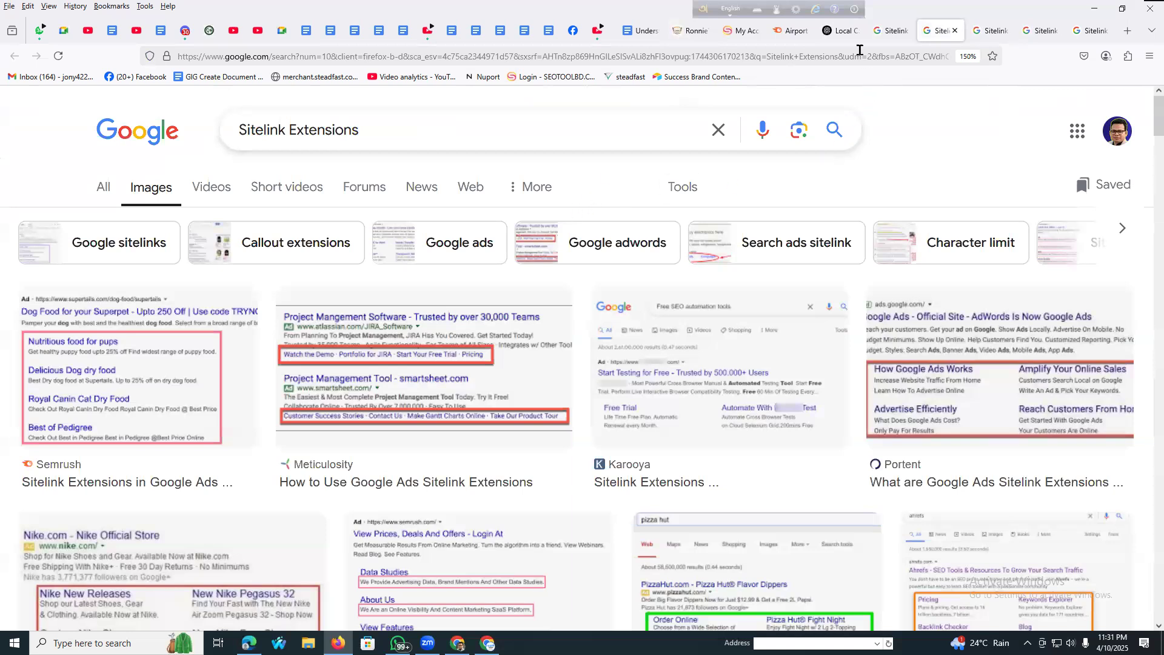
pyautogui.click(848, 34)
pyautogui.scroll(-5, 519, 388)
pyautogui.scroll(-20, 512, 400)
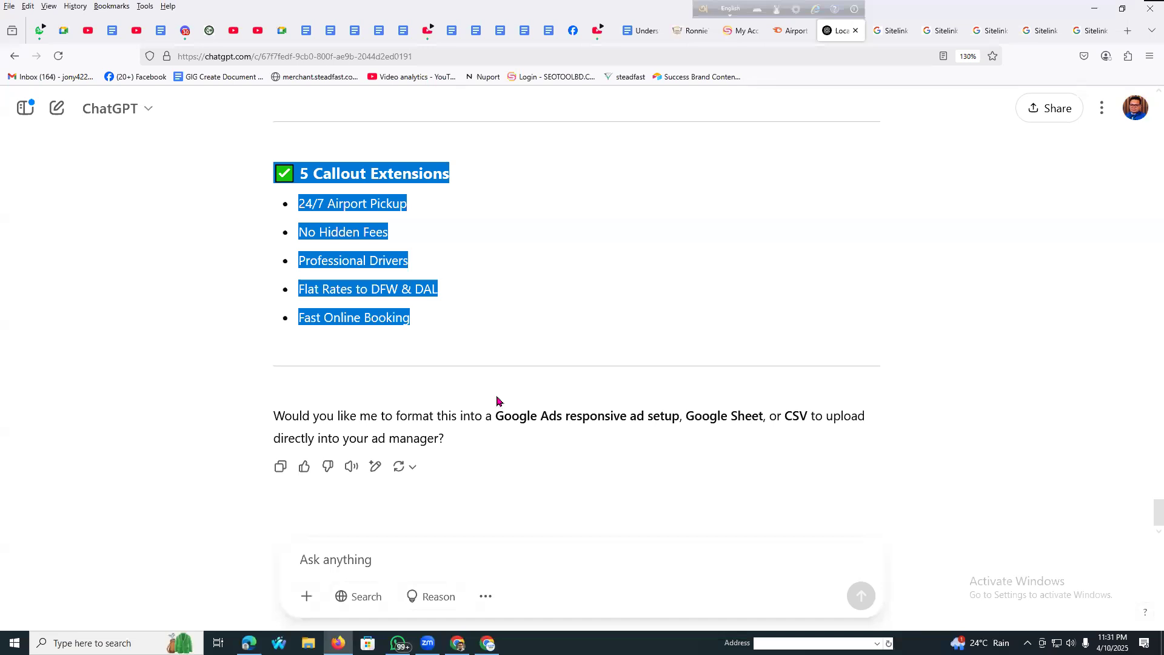
pyautogui.scroll(5, 497, 401)
pyautogui.scroll(3, 427, 369)
pyautogui.scroll(-5, 428, 370)
pyautogui.scroll(2, 430, 355)
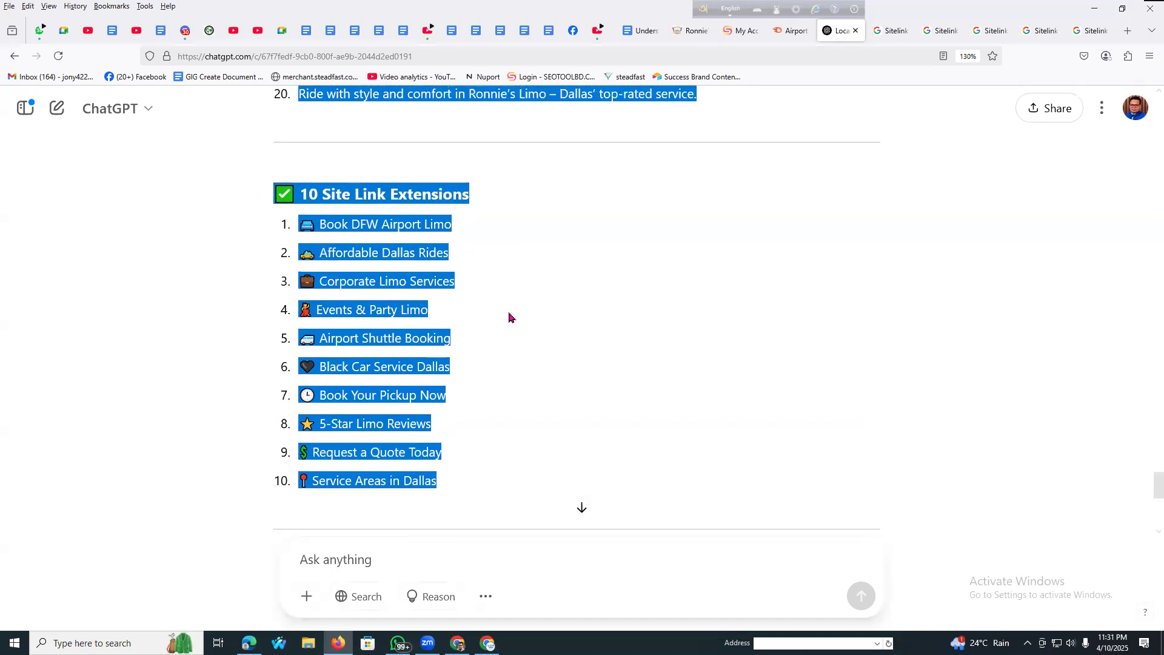
# Review sitelinks Book DFW Airport Limo, Affordable Dallas Rides, Corporate Limo Services, Events & Party Limo, Airport Shuttle Booking.
pyautogui.click(325, 254)
pyautogui.moveTo(320, 224); pyautogui.dragTo(460, 228)
pyautogui.moveTo(315, 252); pyautogui.dragTo(480, 259)
pyautogui.moveTo(317, 282); pyautogui.dragTo(476, 288)
pyautogui.moveTo(319, 310); pyautogui.dragTo(462, 317)
pyautogui.moveTo(320, 334); pyautogui.dragTo(476, 353)
pyautogui.click(349, 558)
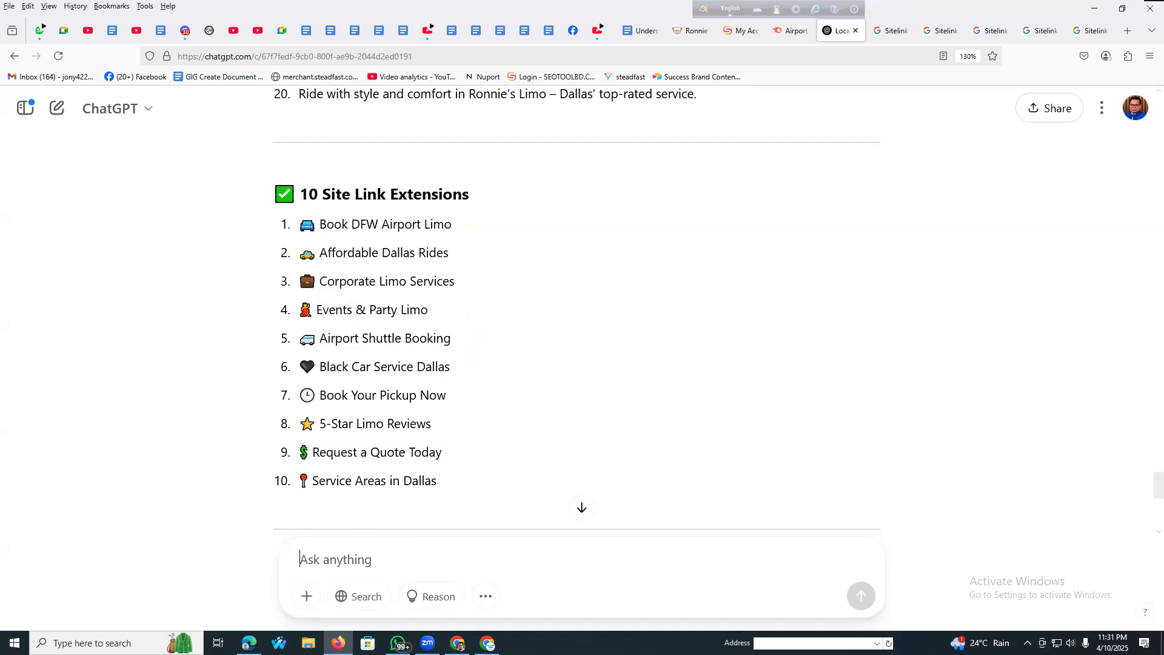
# Paste the limo website URL and ask ChatGPT for five sitelink extensions with offers from the site.
pyautogui.write('https://ronnieslimo.com/')
pyautogui.write('USe thsi')
pyautogui.press('BackSpace')
pyautogui.press('BackSpace')
pyautogui.press('BackSpace')
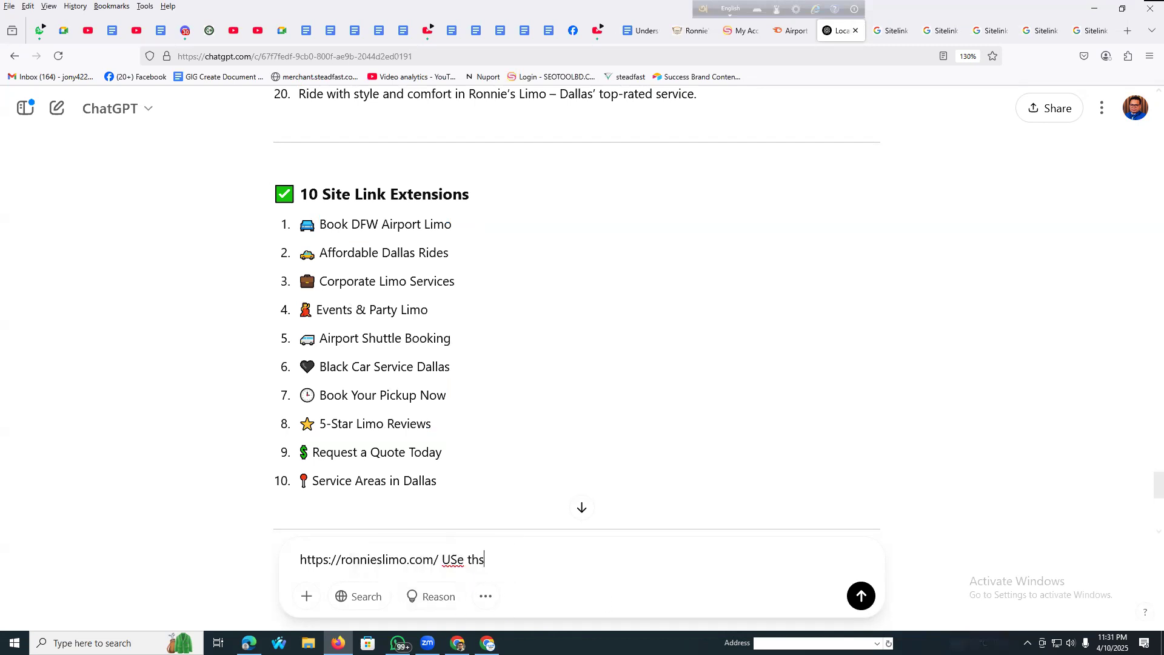
pyautogui.write('is website and make 5 site link extension including te')
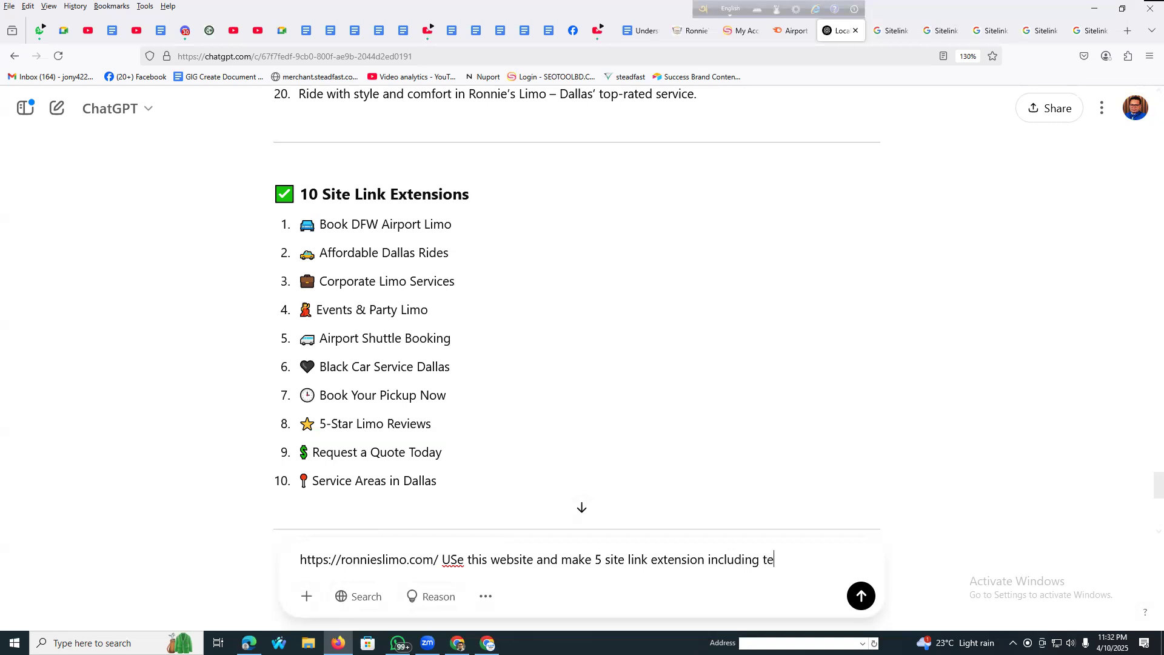
pyautogui.write('xt and good offer which have exa')
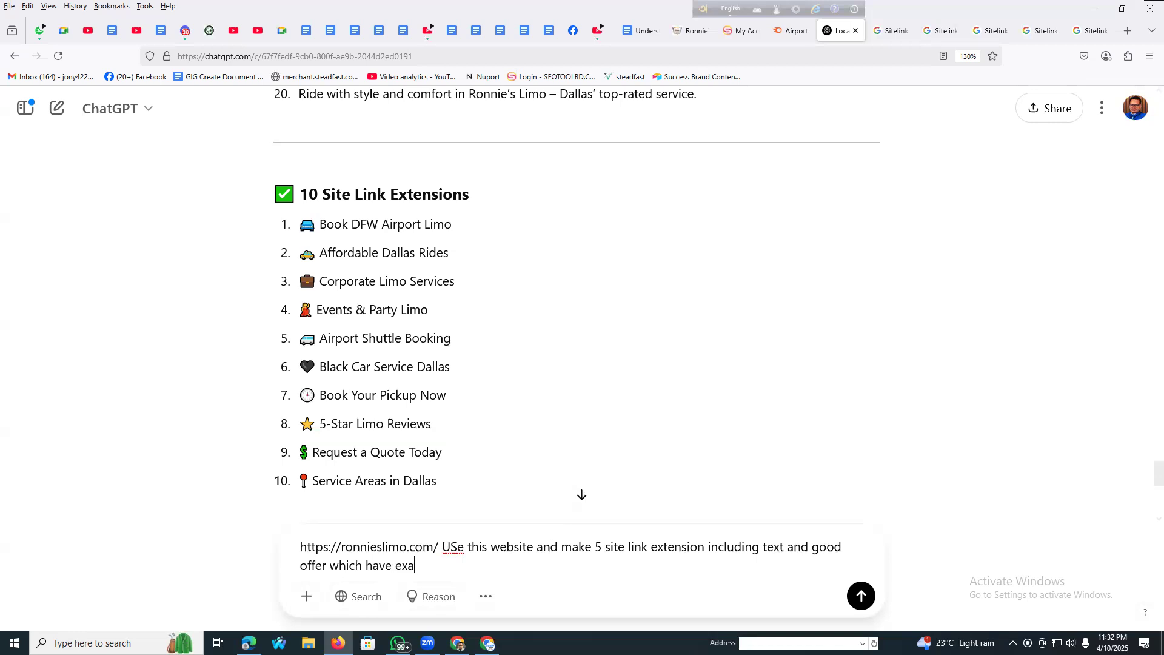
pyautogui.write('cting in website')
pyautogui.press('Return')
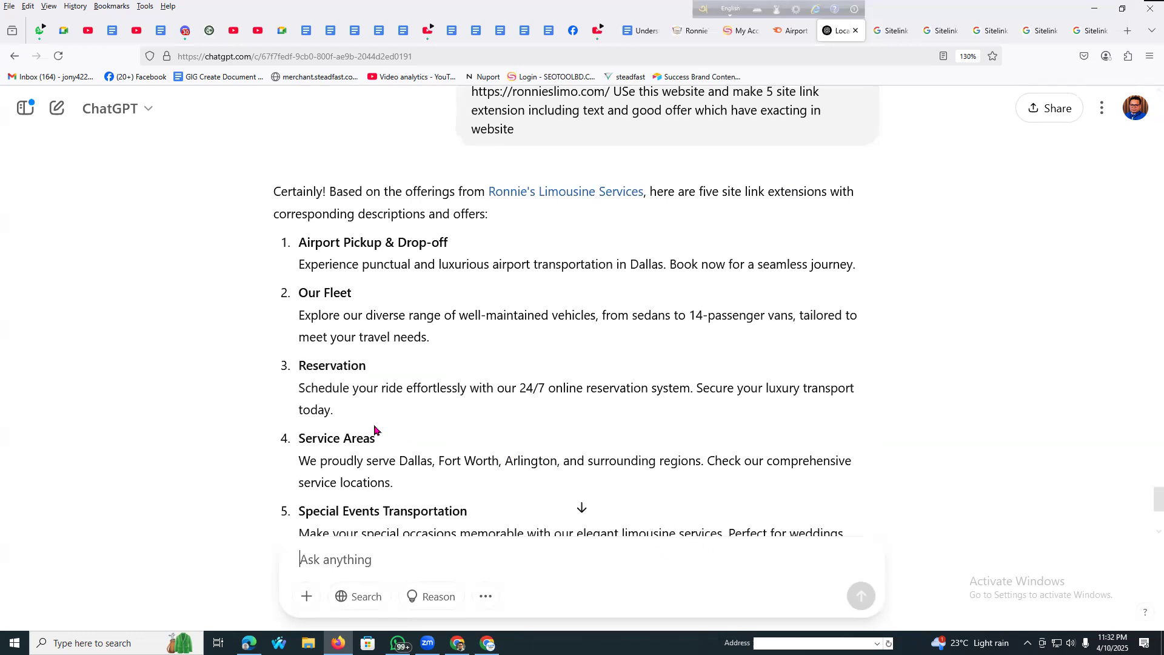
# Review sitelinks Airport Pickup & Drop-off, Our Fleet, Reservation, Service Areas and Special Events Transportation.
pyautogui.scroll(-2, 375, 429)
pyautogui.scroll(2, 372, 424)
pyautogui.moveTo(302, 238); pyautogui.dragTo(473, 247)
pyautogui.moveTo(307, 266); pyautogui.dragTo(852, 266)
pyautogui.moveTo(300, 293); pyautogui.dragTo(382, 302)
pyautogui.moveTo(300, 315); pyautogui.dragTo(468, 353)
pyautogui.moveTo(299, 369); pyautogui.dragTo(424, 382)
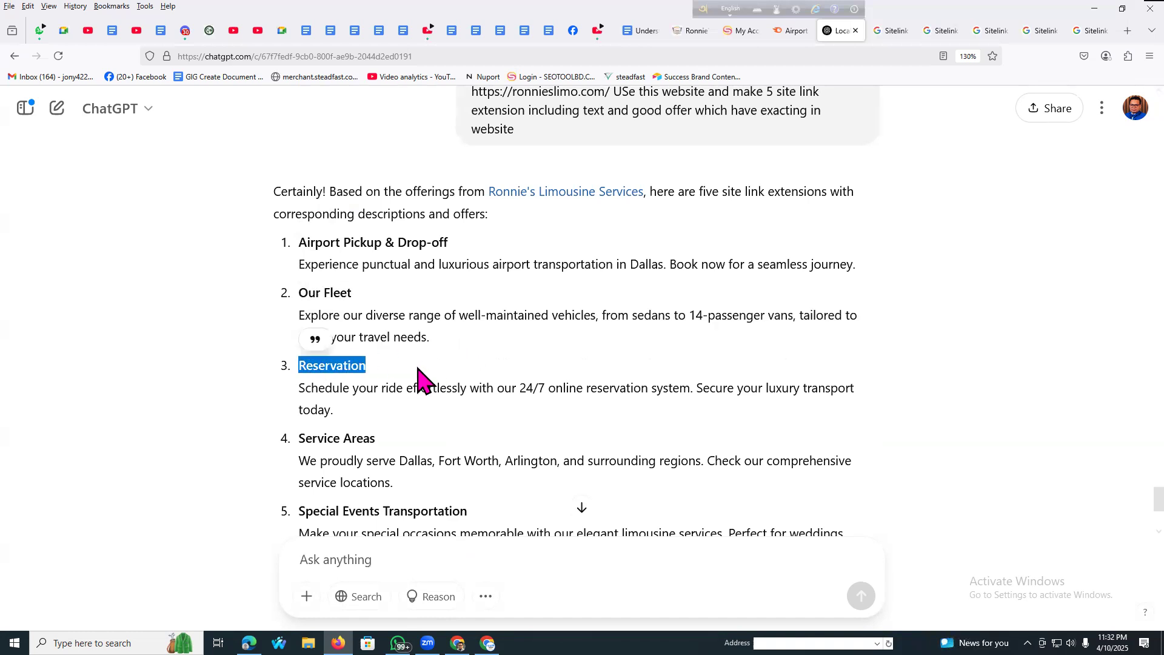
pyautogui.moveTo(302, 384); pyautogui.dragTo(385, 450)
pyautogui.click(311, 441)
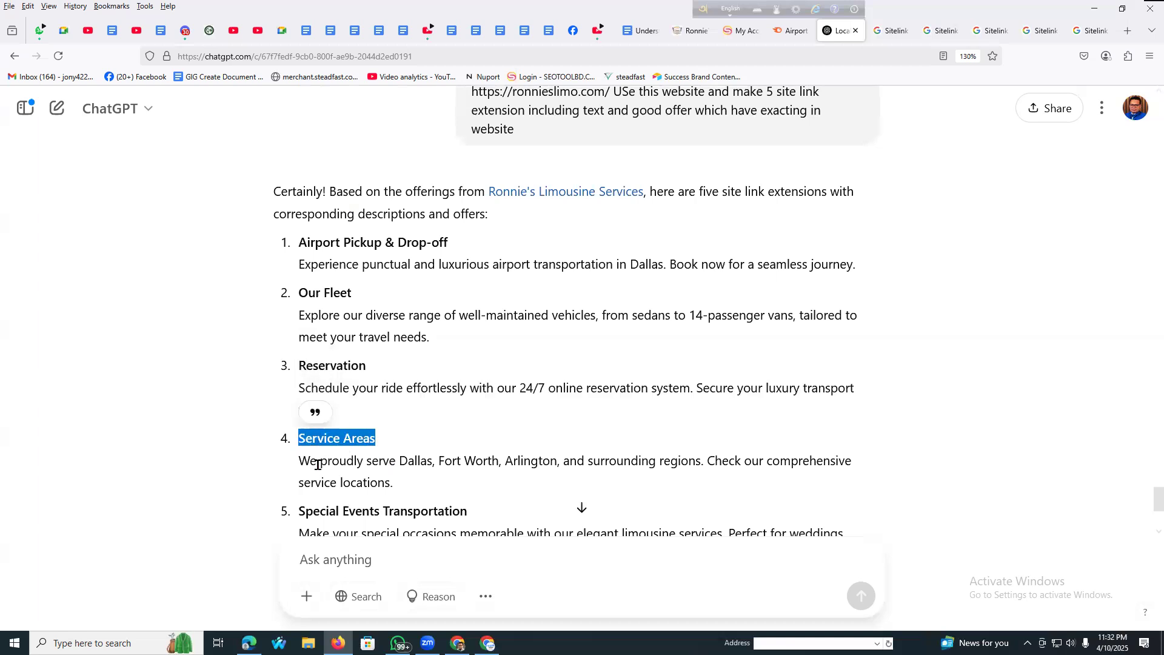
pyautogui.moveTo(303, 460); pyautogui.dragTo(398, 483)
pyautogui.scroll(-2, 398, 483)
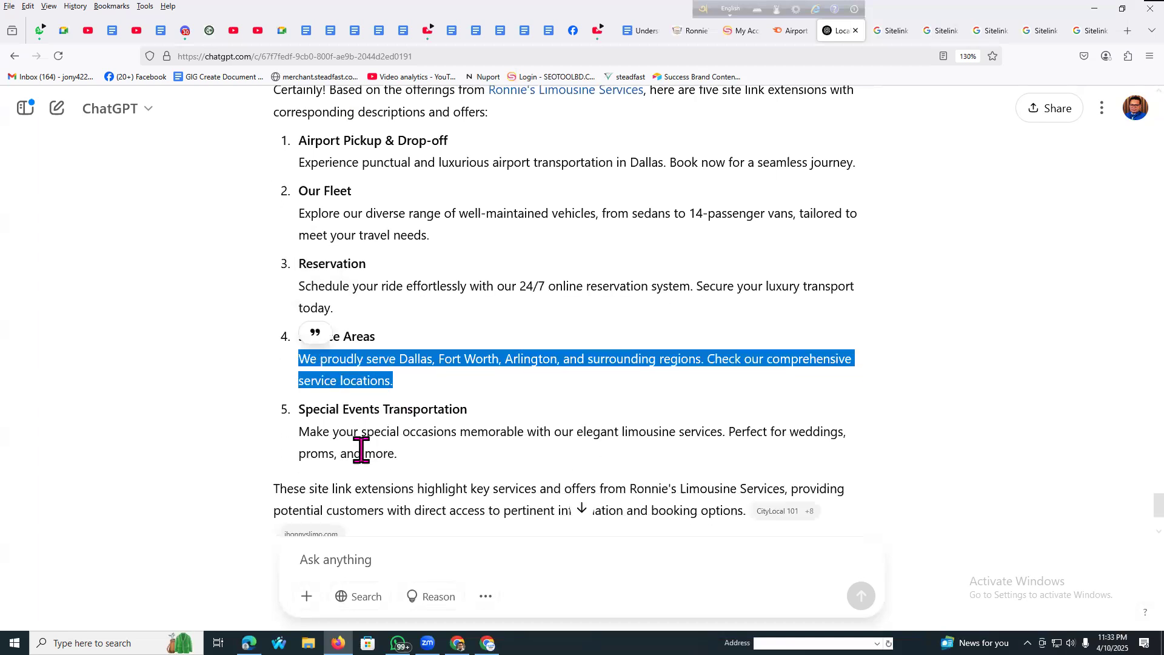
pyautogui.moveTo(300, 409); pyautogui.dragTo(473, 416)
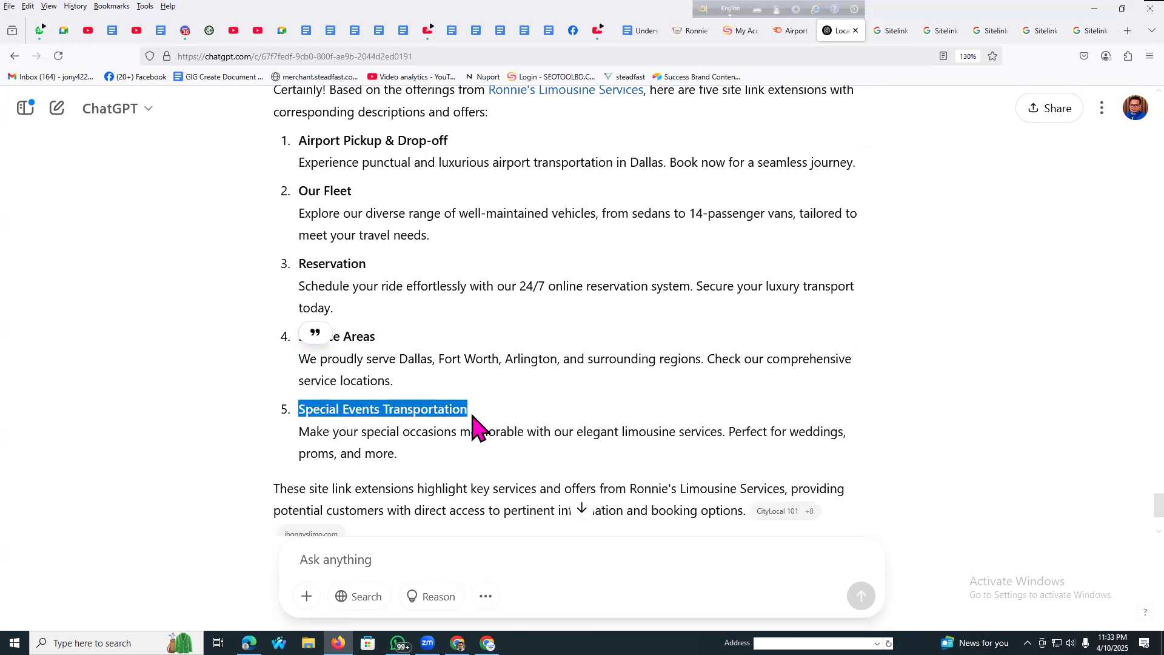
pyautogui.moveTo(300, 431); pyautogui.dragTo(423, 459)
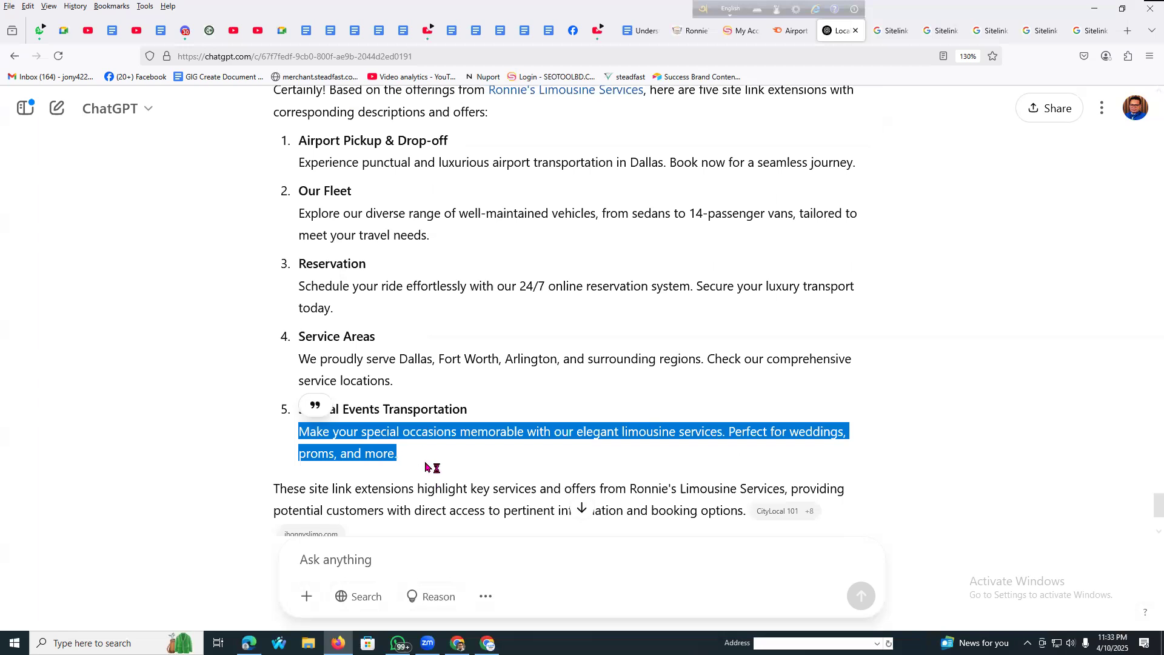
# Bring the Zoom meeting gallery to the front.
pyautogui.moveTo(428, 642)
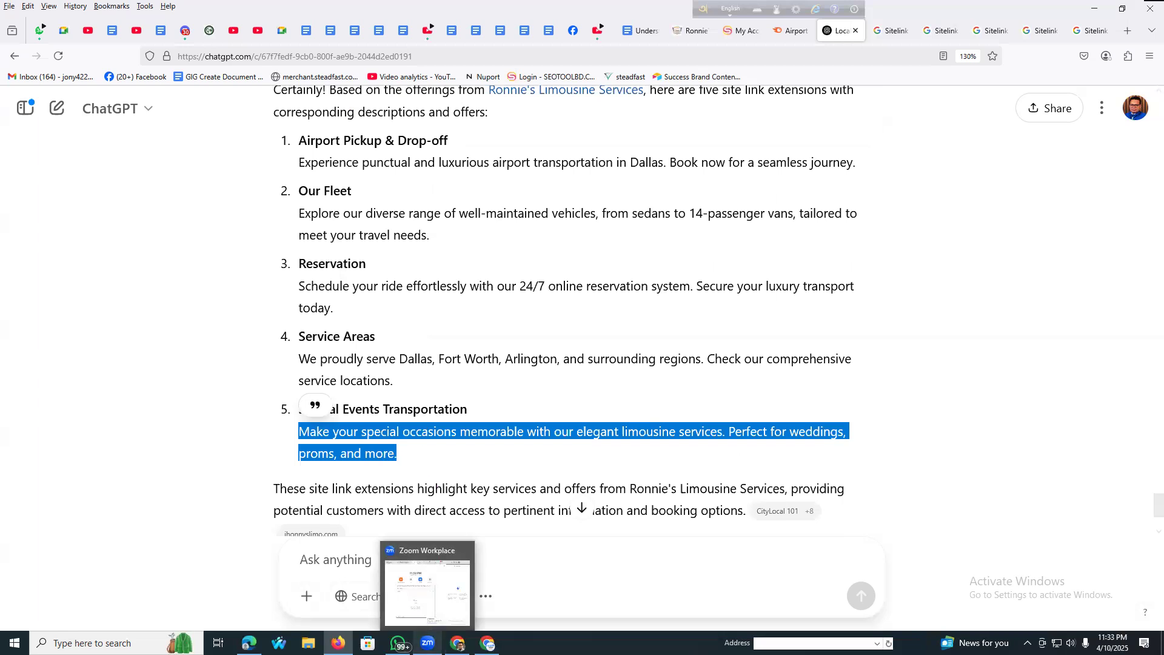
pyautogui.click(429, 643)
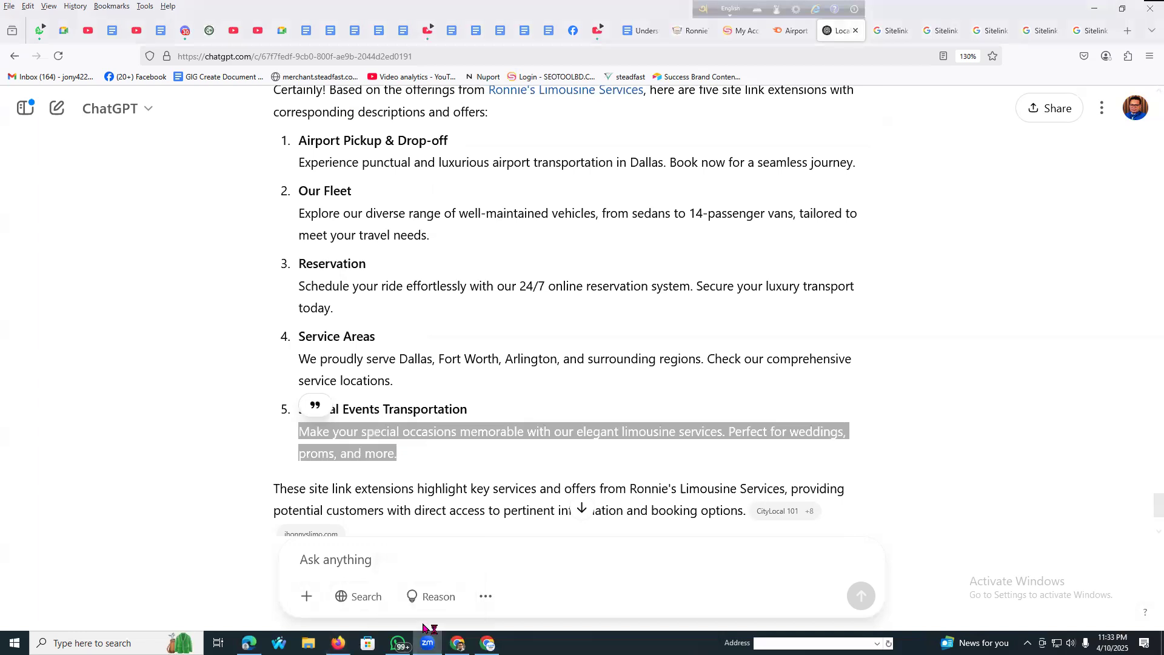
pyautogui.click(428, 642)
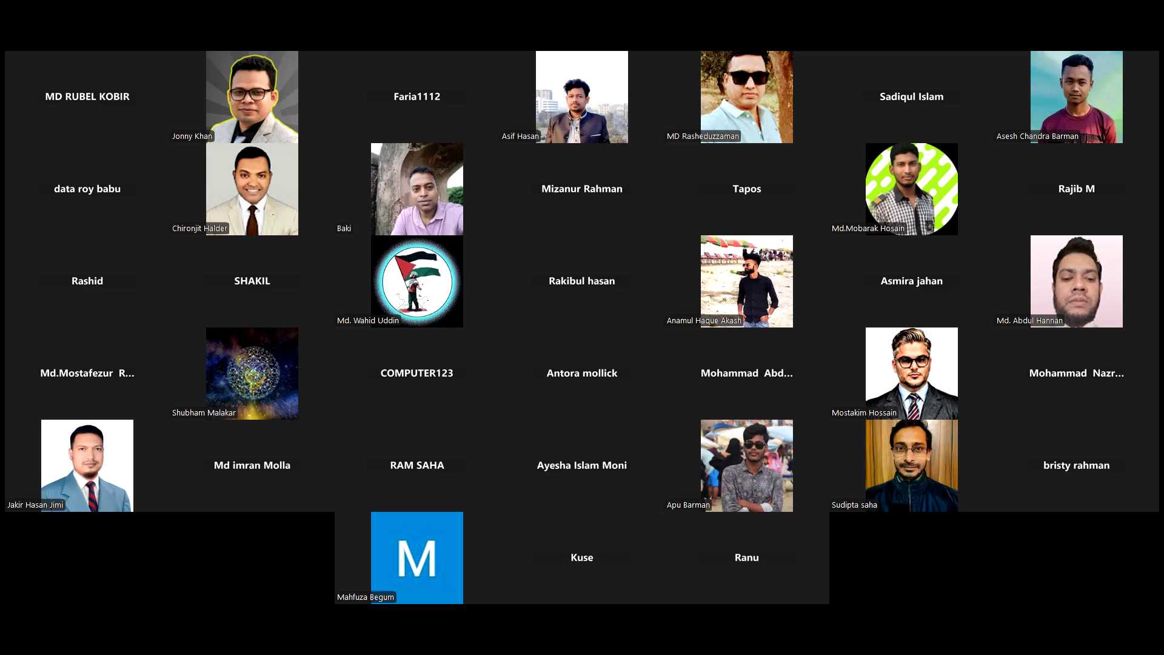
# Switch to the Understanding Google Ads document and scroll to the sitelink examples.
pyautogui.click(426, 637)
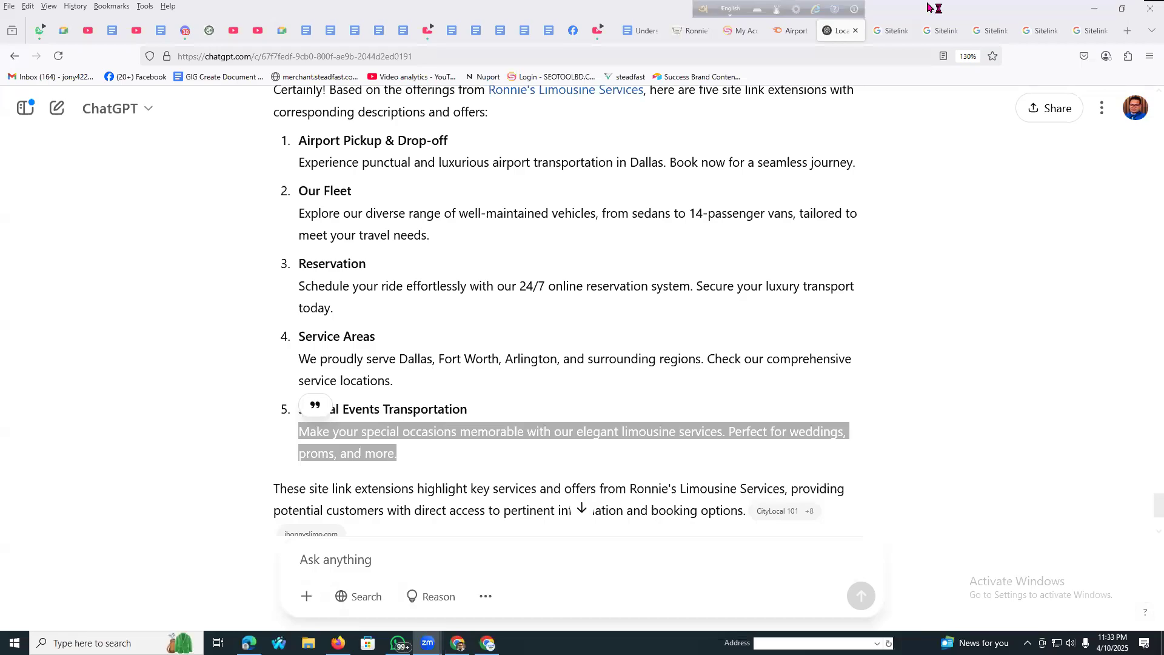
pyautogui.click(263, 372)
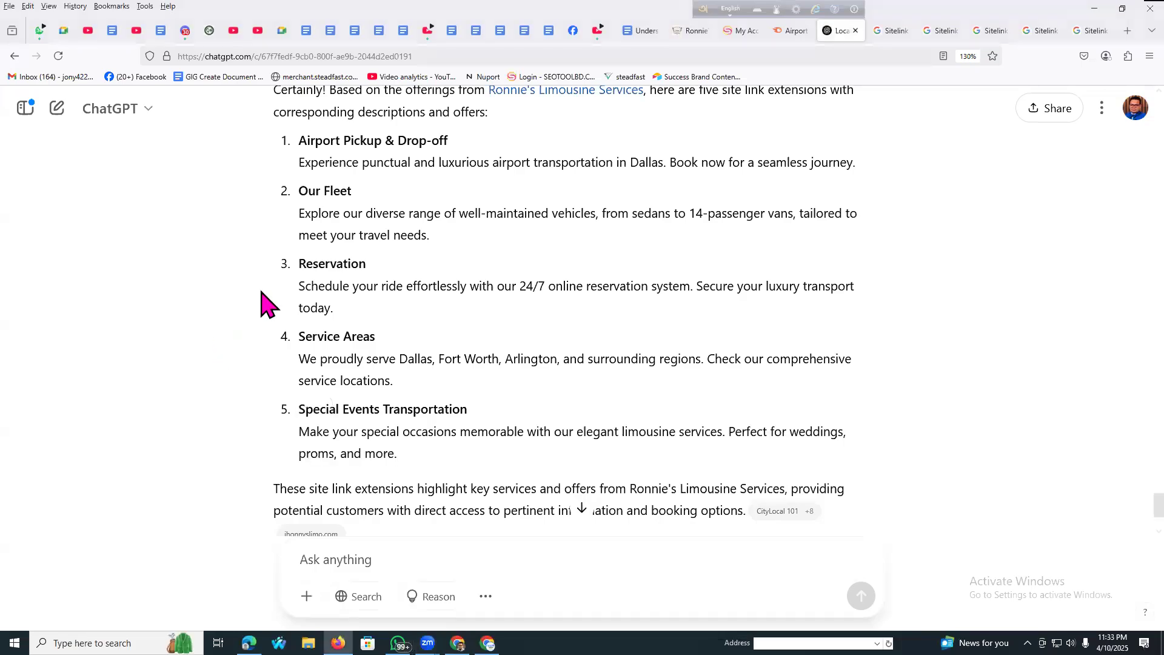
pyautogui.scroll(2, 268, 303)
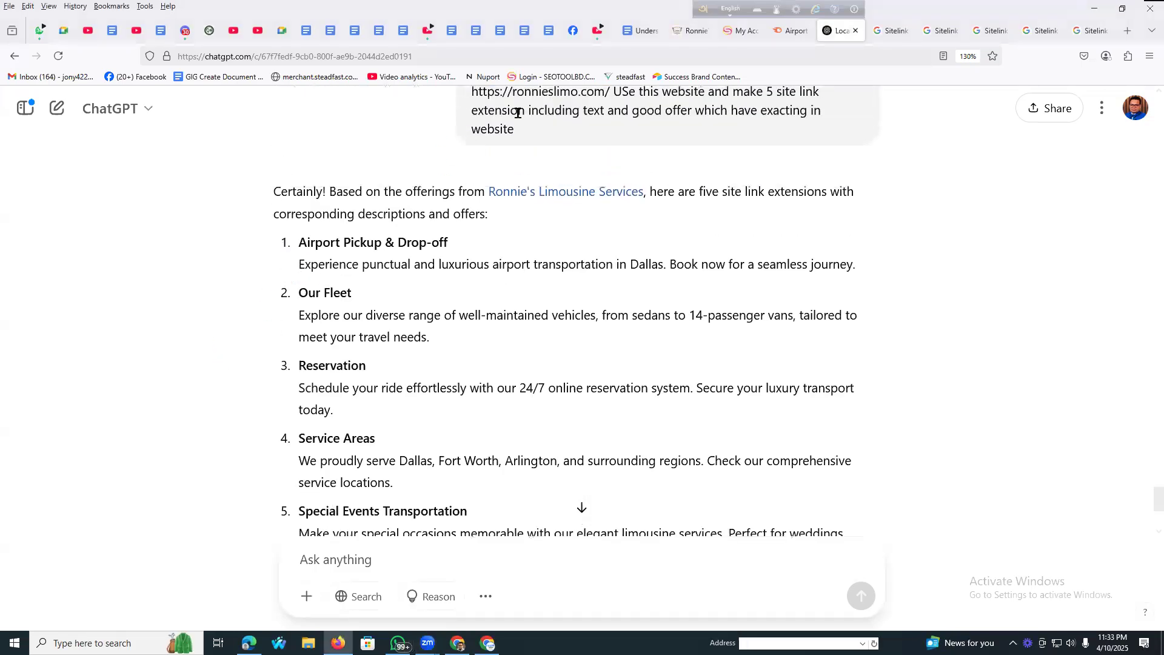
pyautogui.click(641, 38)
pyautogui.click(332, 280)
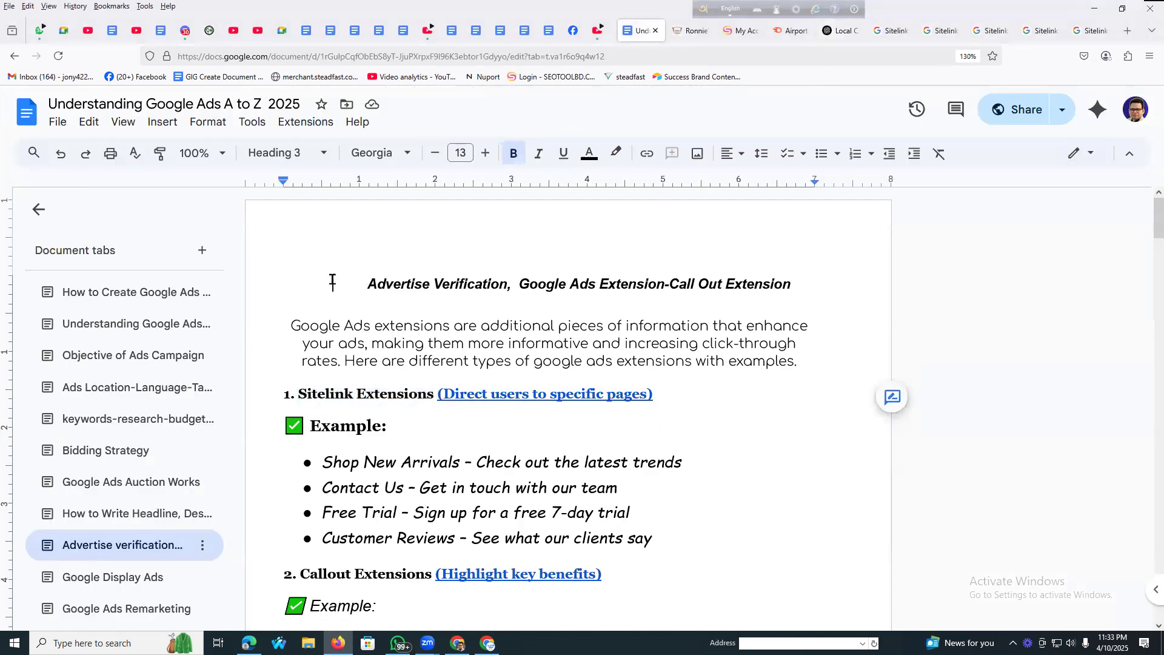
pyautogui.scroll(-1, 334, 392)
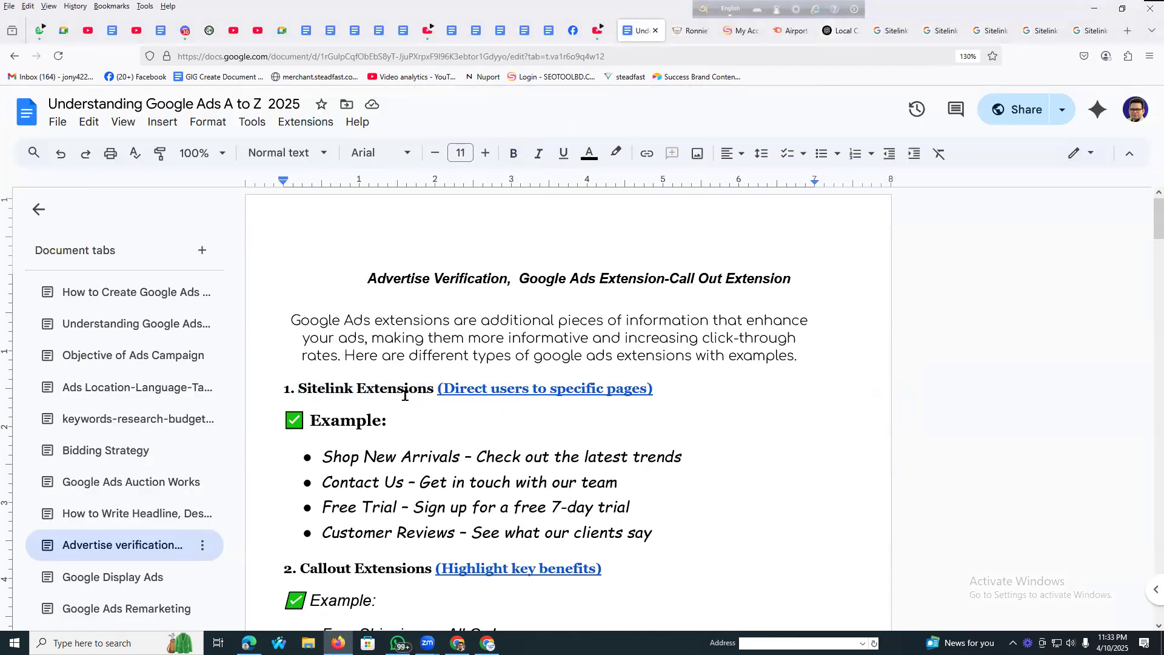
pyautogui.scroll(-1, 549, 434)
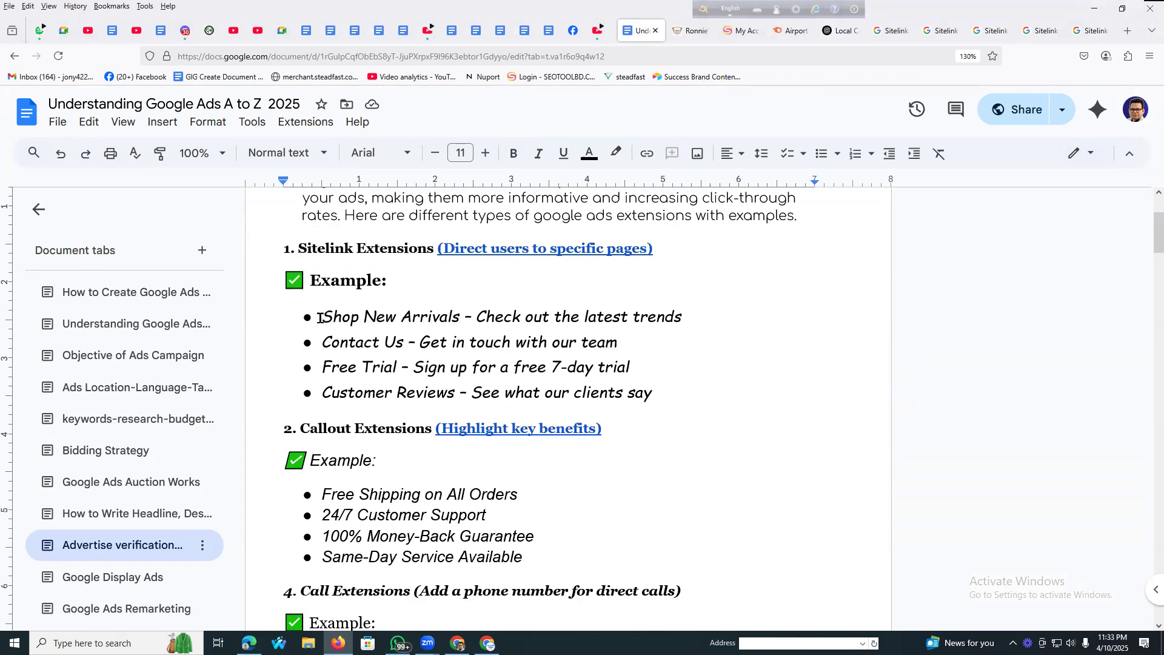
# Highlight the Shop New Arrivals example and the Sitelink and Callout Extensions headings.
pyautogui.moveTo(323, 316); pyautogui.dragTo(464, 318)
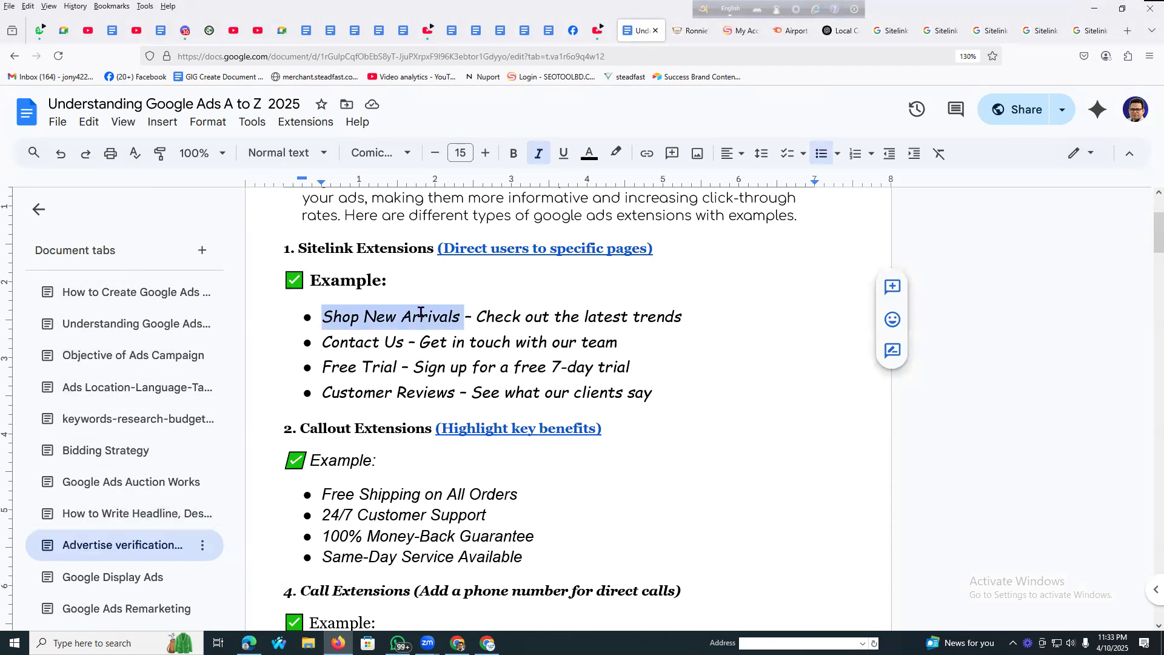
pyautogui.scroll(-3, 316, 328)
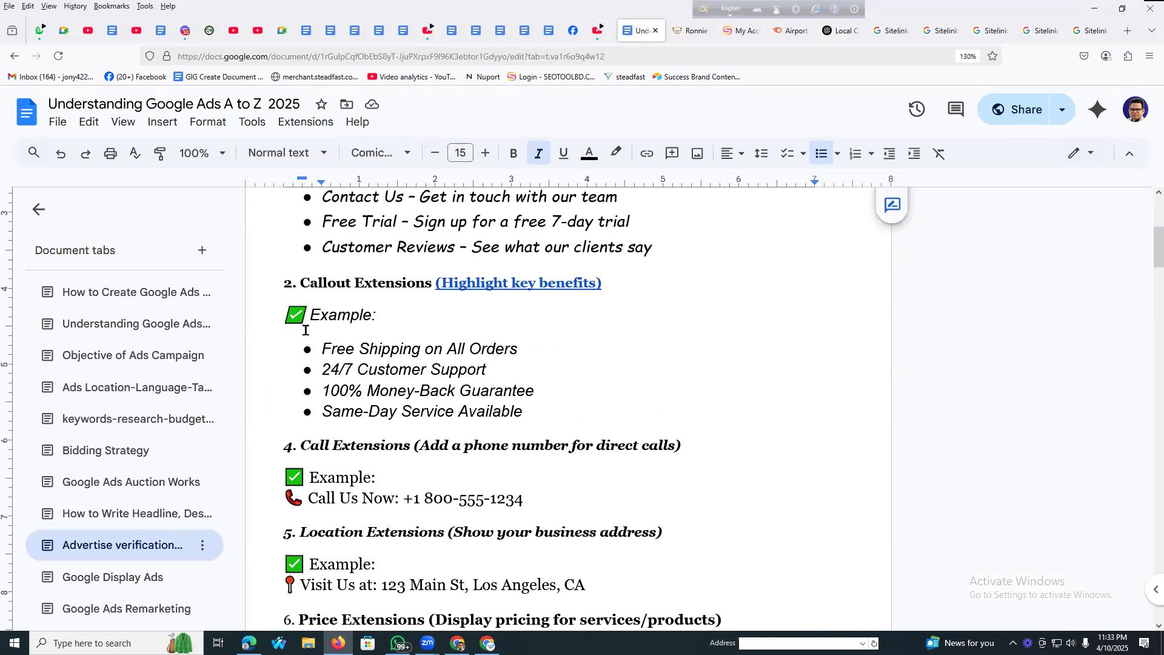
pyautogui.scroll(3, 306, 330)
pyautogui.scroll(-1, 307, 334)
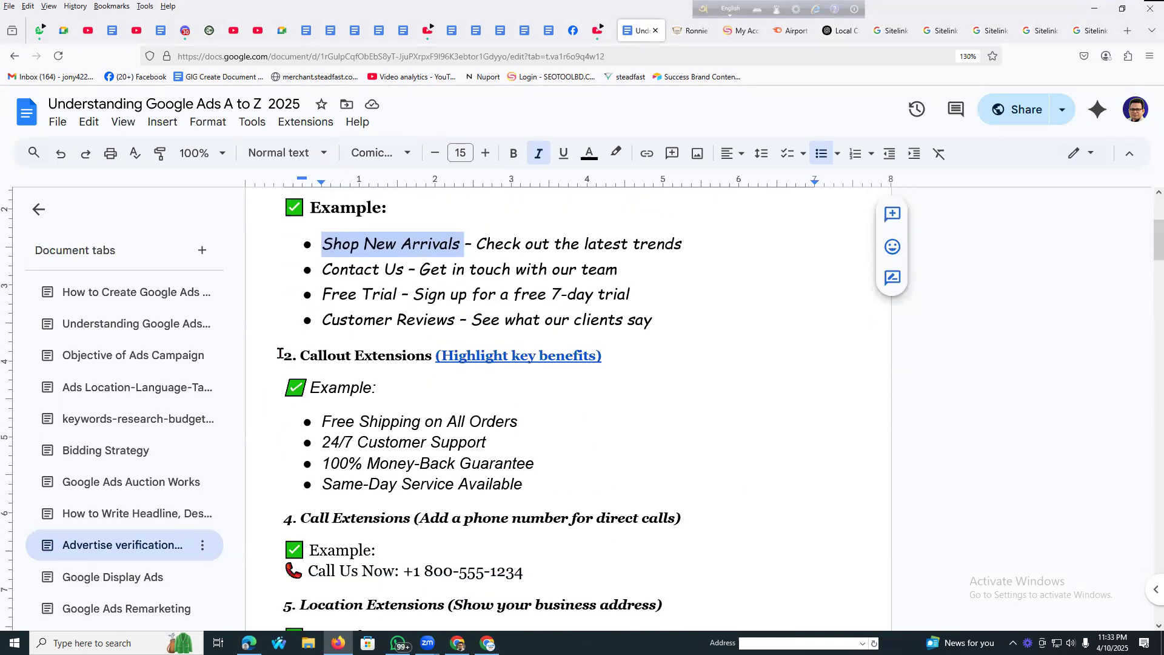
pyautogui.moveTo(279, 353); pyautogui.dragTo(429, 358)
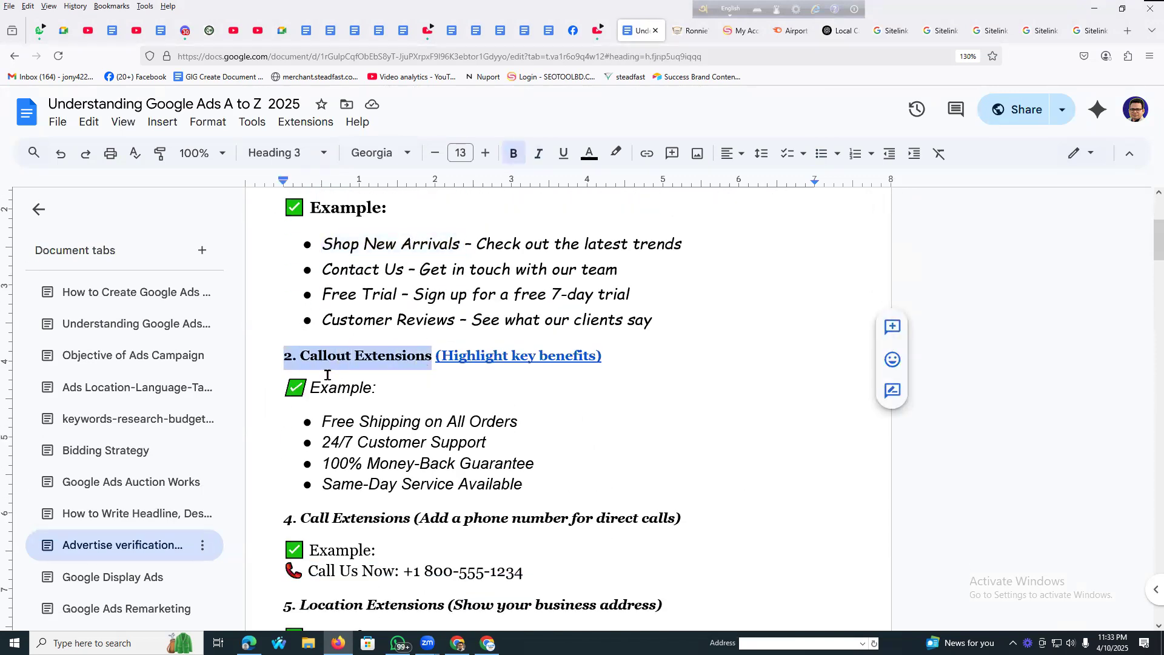
pyautogui.scroll(1, 327, 375)
pyautogui.moveTo(288, 247); pyautogui.dragTo(428, 245)
pyautogui.scroll(-1, 432, 244)
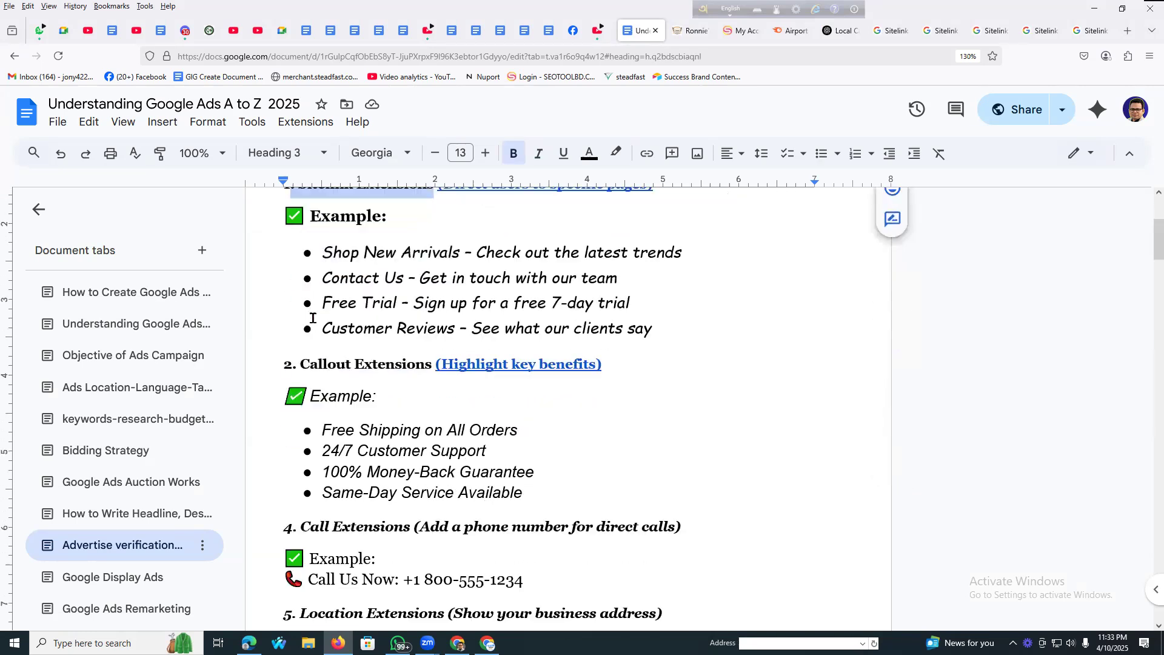
pyautogui.moveTo(284, 358); pyautogui.dragTo(434, 358)
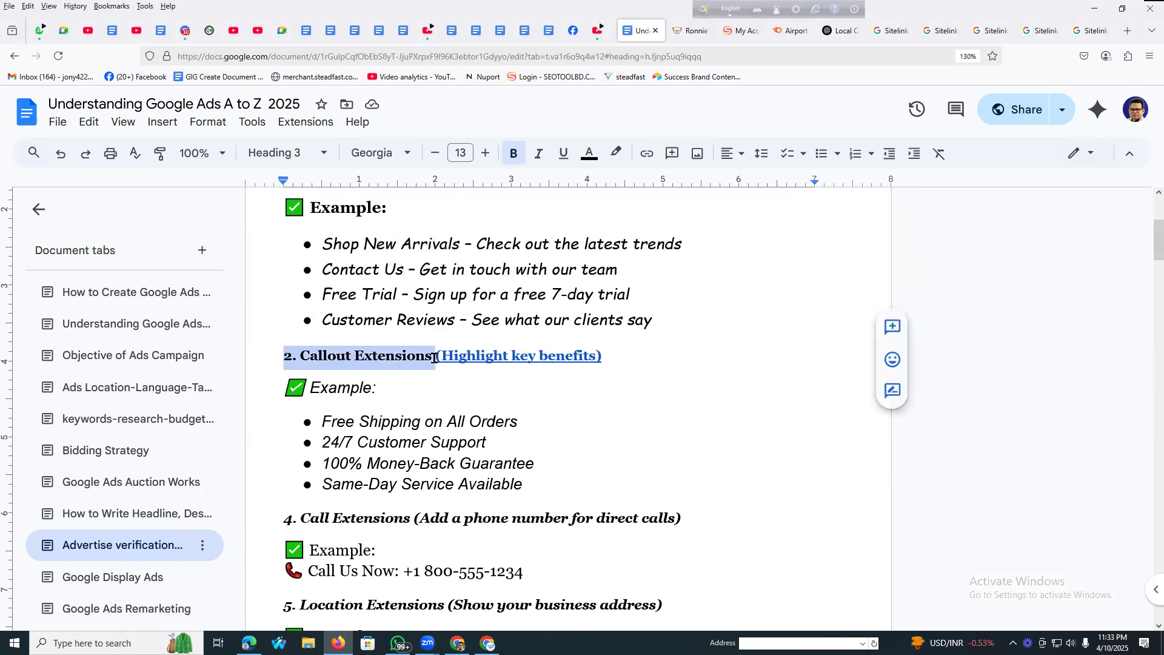
pyautogui.scroll(-2, 341, 309)
# Review callouts Free Shipping on All Orders, 24/7 Customer Support, 100% Money-Back Guarantee, Same-Day Service Available.
pyautogui.moveTo(324, 274); pyautogui.dragTo(527, 276)
pyautogui.moveTo(316, 297); pyautogui.dragTo(508, 294)
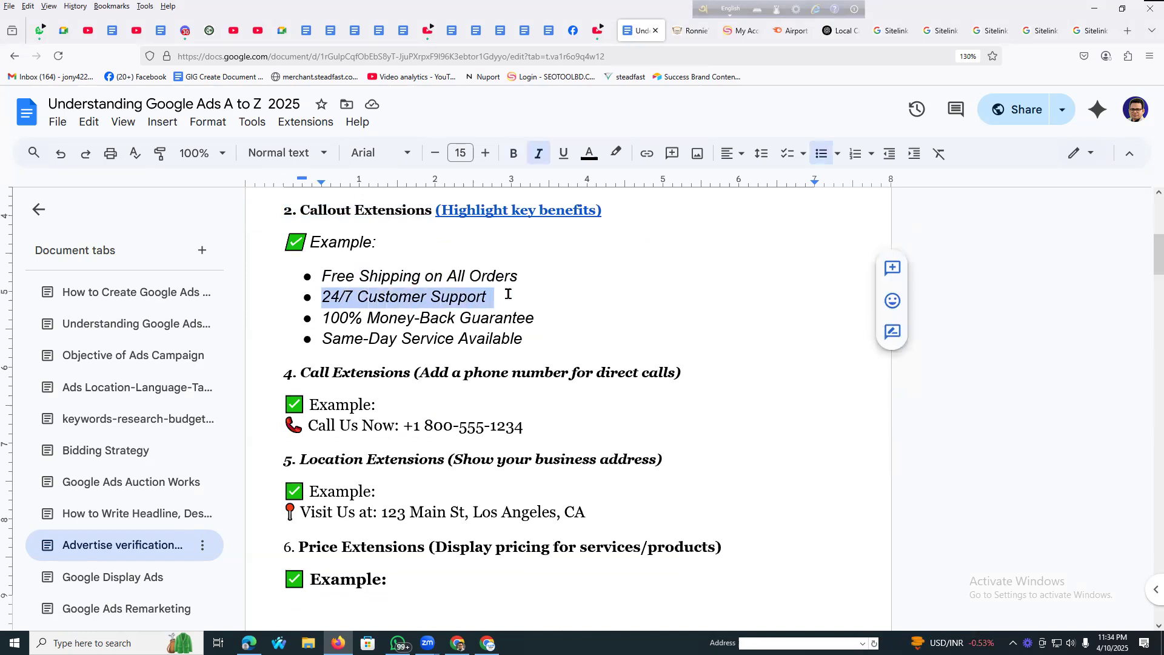
pyautogui.moveTo(323, 316); pyautogui.dragTo(567, 314)
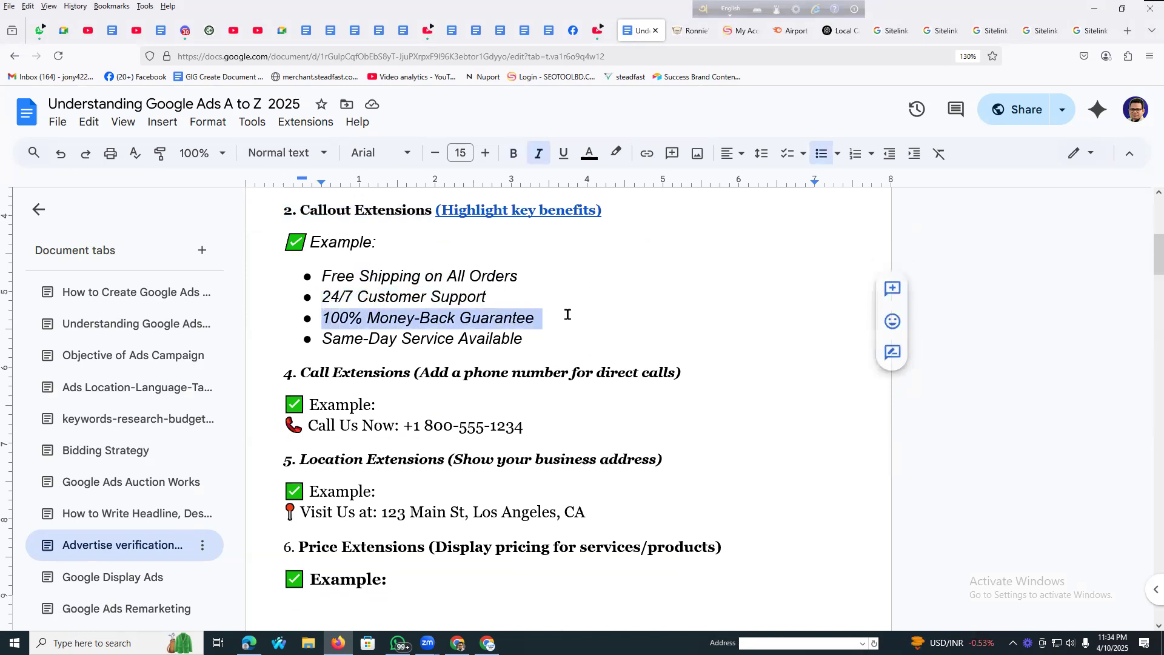
pyautogui.moveTo(320, 336); pyautogui.dragTo(544, 341)
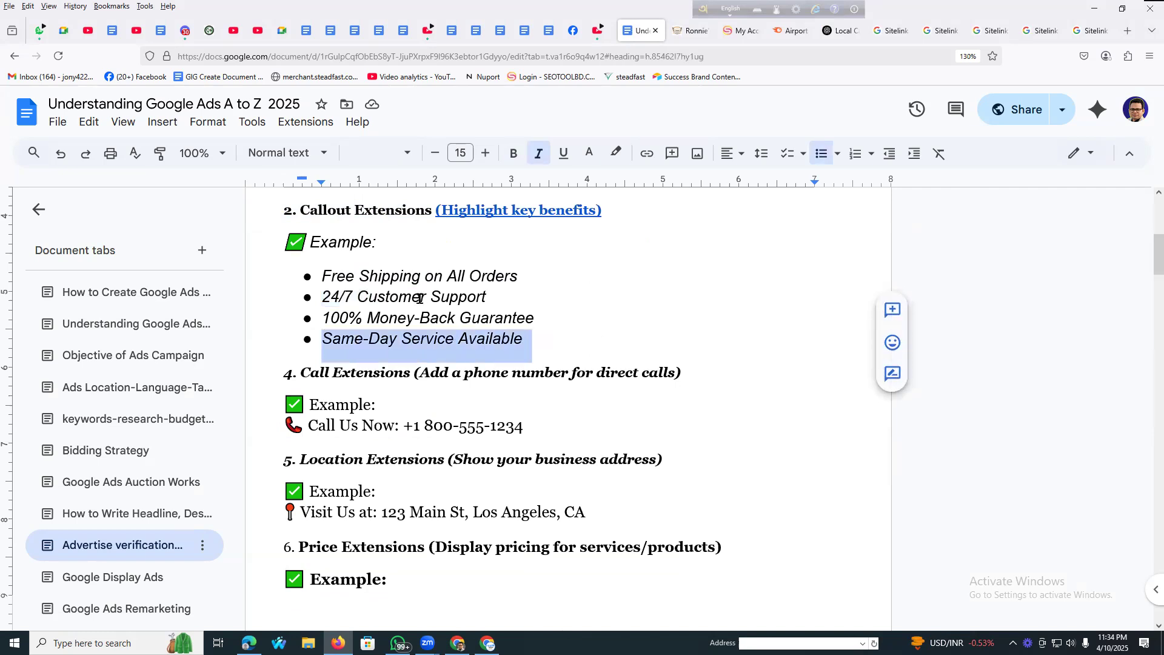
pyautogui.scroll(2, 419, 298)
pyautogui.scroll(2, 303, 230)
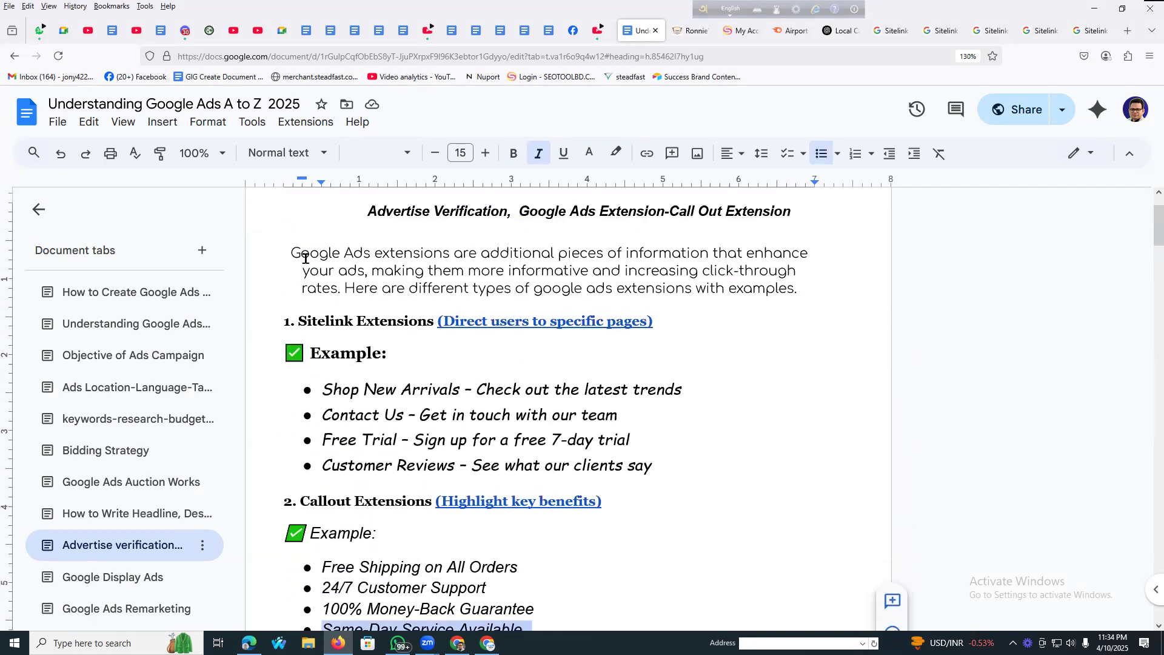
pyautogui.scroll(-2, 337, 388)
# Copy the 'Callout Extensions' heading text.
pyautogui.moveTo(298, 353); pyautogui.dragTo(429, 357)
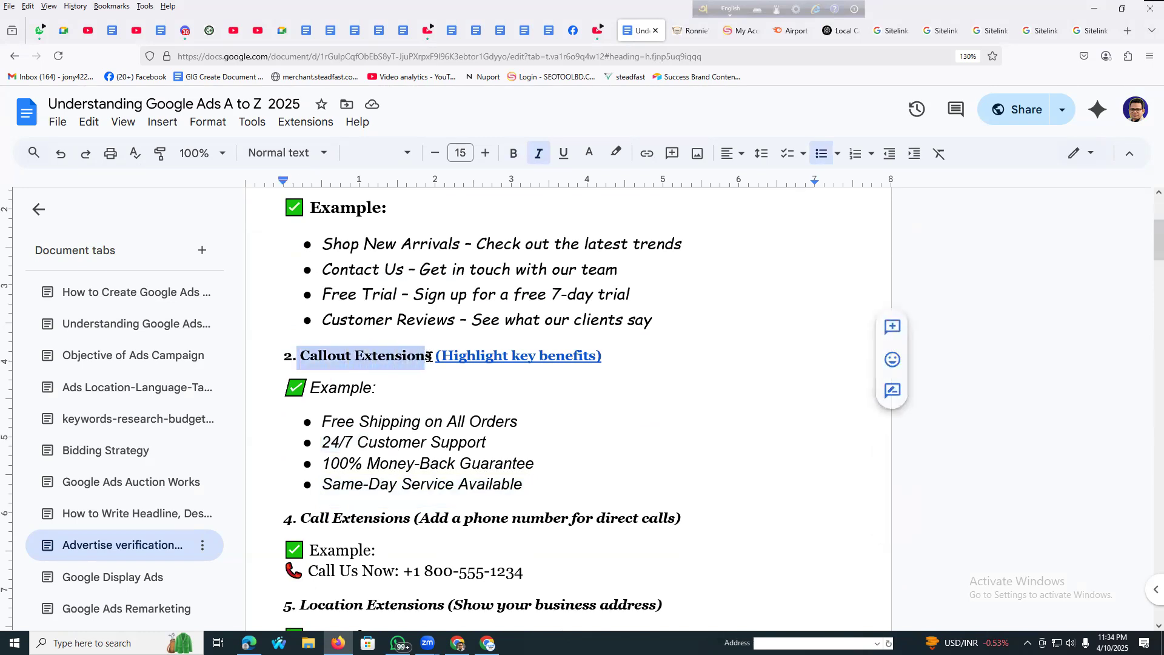
pyautogui.rightClick(397, 358)
pyautogui.click(448, 219)
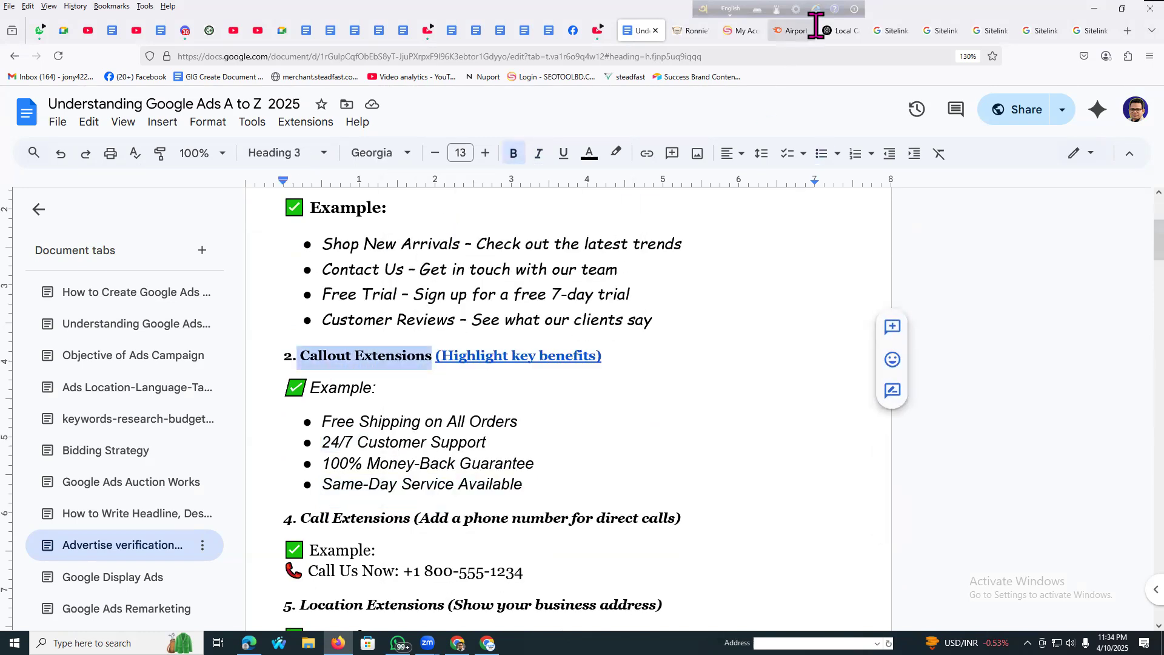
pyautogui.click(827, 28)
# Ask ChatGPT 'Give me 5 Callout Extensions' and select the returned callout list.
pyautogui.scroll(-4, 424, 506)
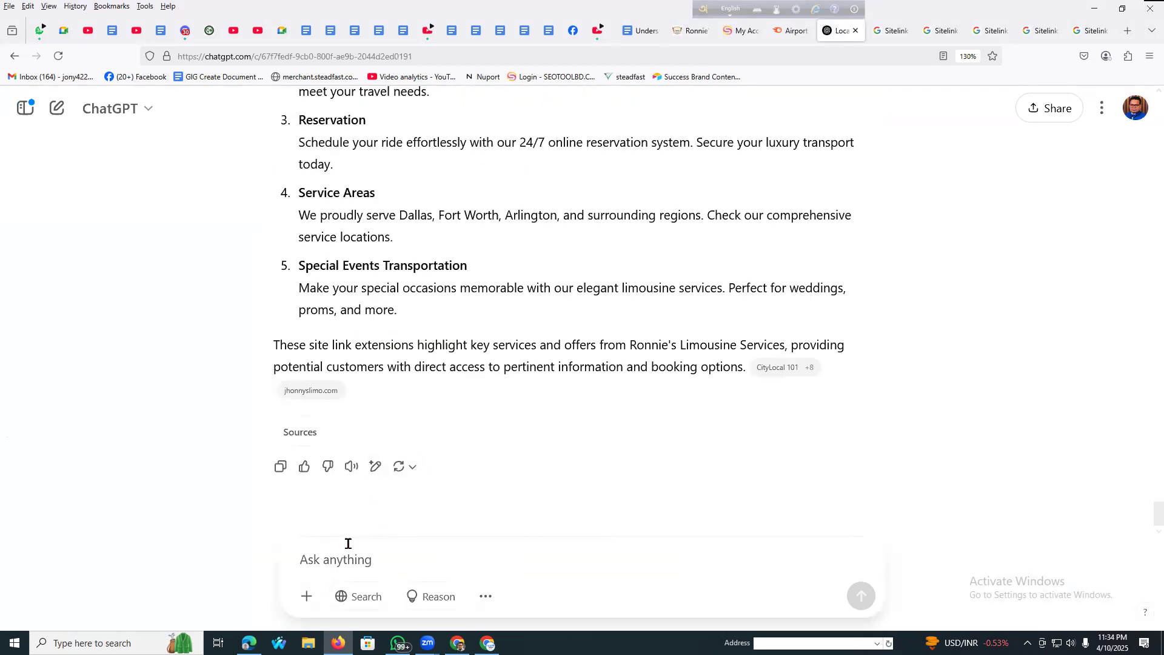
pyautogui.write('G')
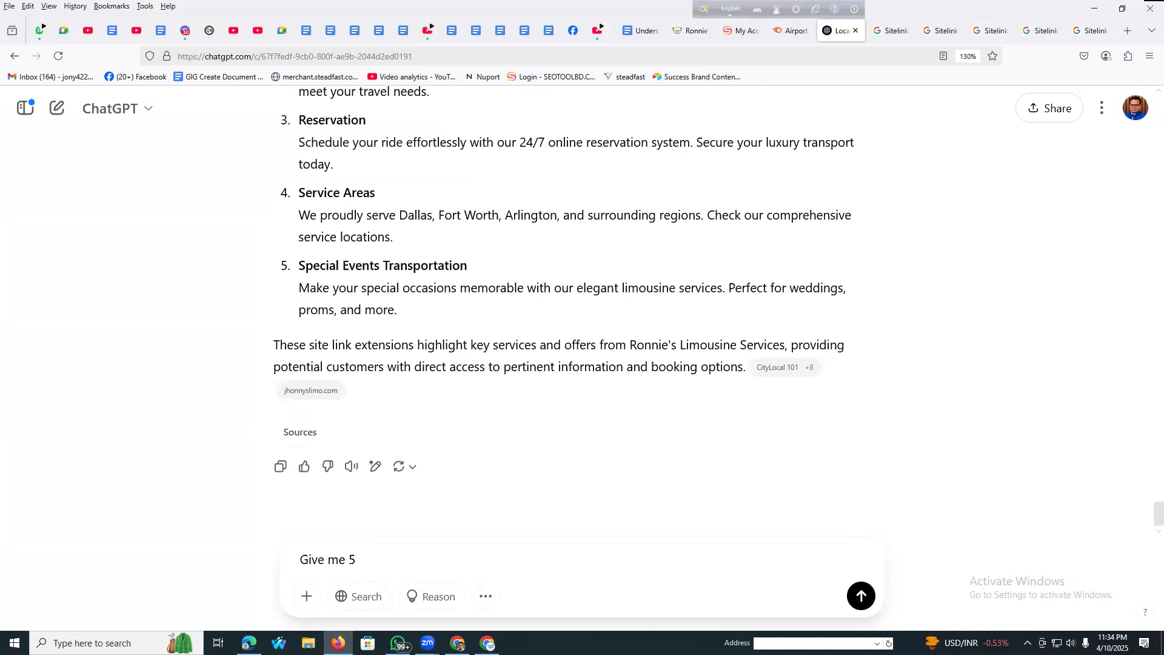
pyautogui.write('ive me 5')
pyautogui.hotkey('ctrl', 'v')
pyautogui.press('Return')
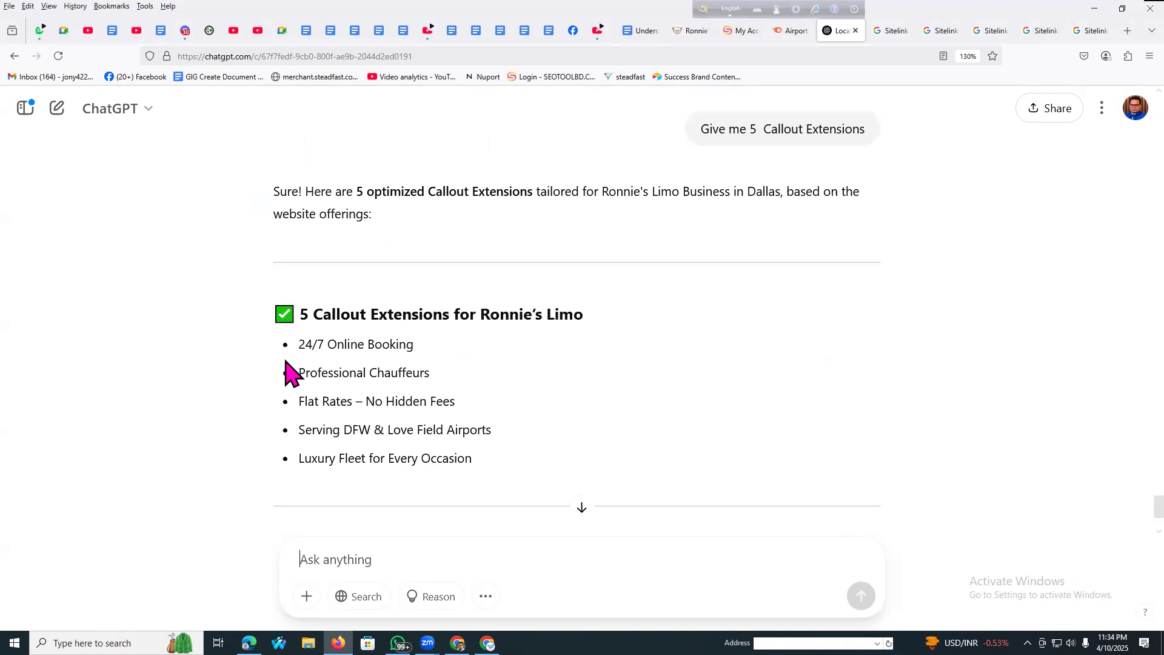
pyautogui.moveTo(472, 461); pyautogui.dragTo(291, 313)
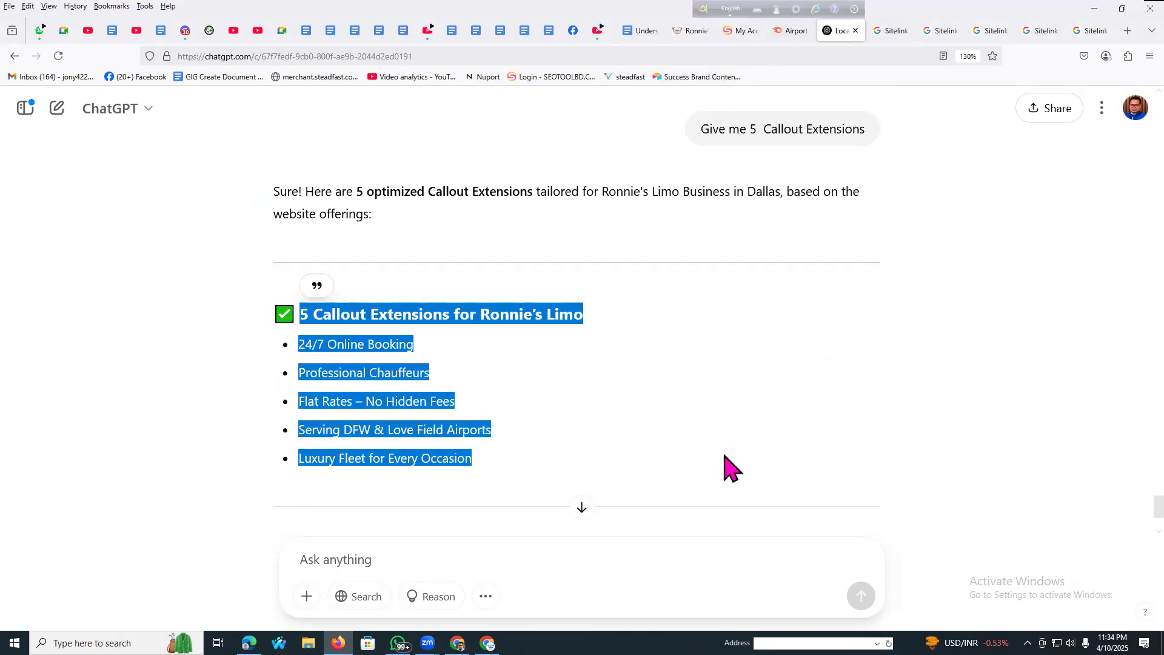
pyautogui.click(488, 643)
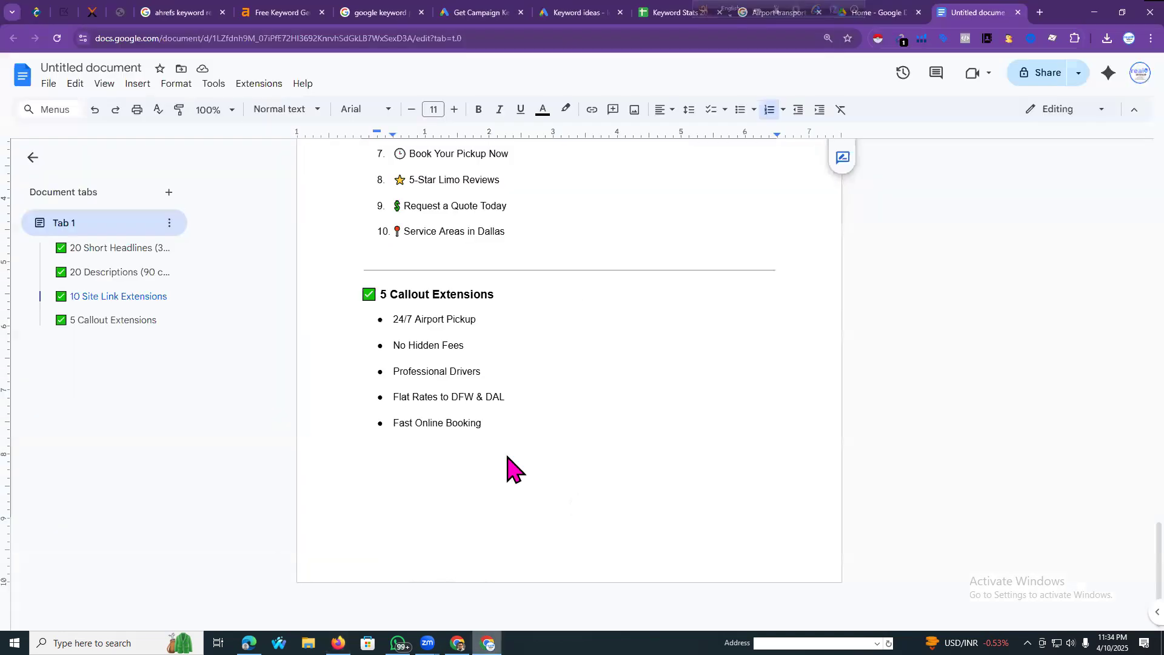
# Replace the document's old 5 Callout Extensions list with ChatGPT's new callouts.
pyautogui.moveTo(491, 431); pyautogui.dragTo(348, 327)
pyautogui.scroll(5, 356, 325)
pyautogui.scroll(1, 348, 328)
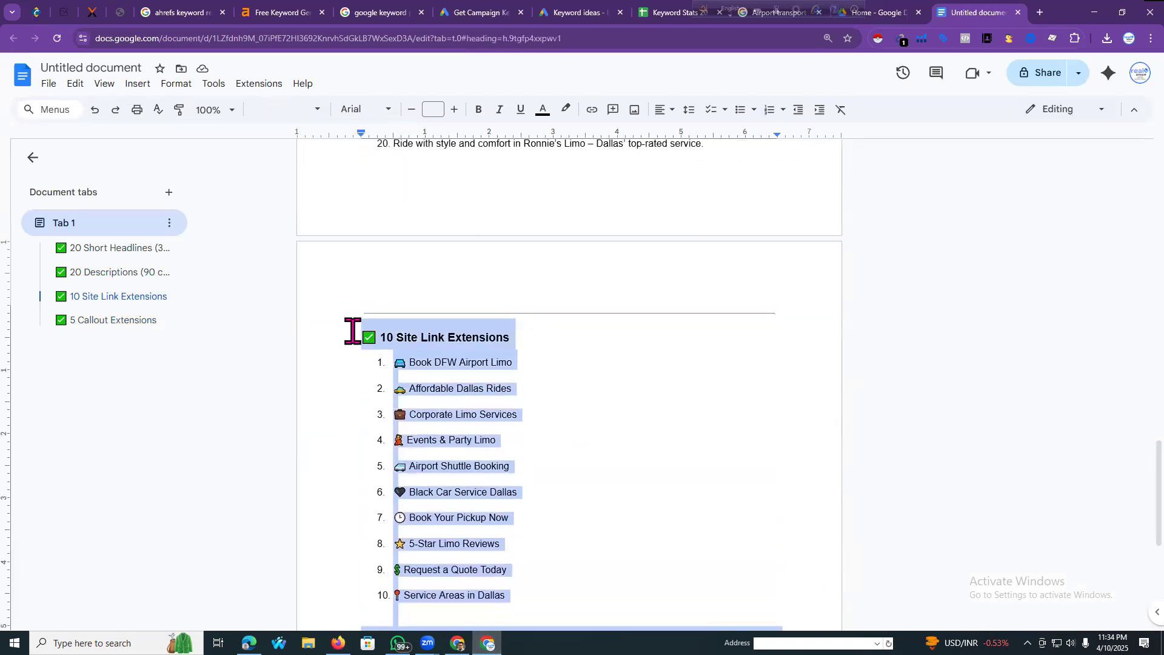
pyautogui.hotkey('ctrl', 'v')
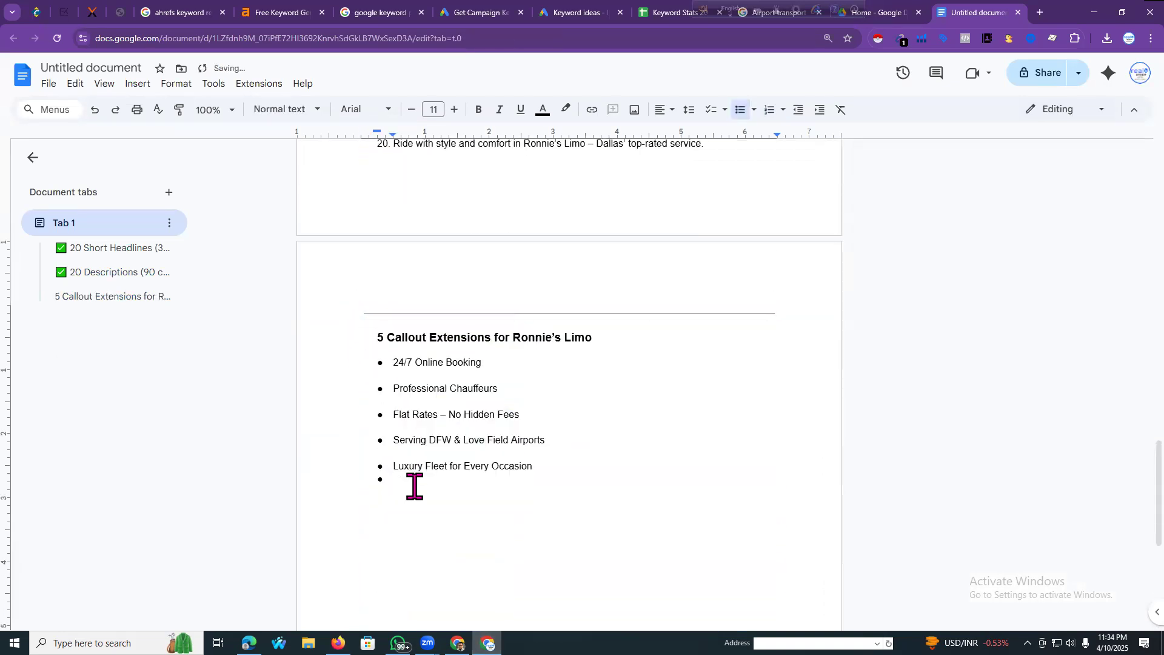
# Copy ChatGPT's five website-based sitelinks and paste them below the callouts.
pyautogui.click(338, 643)
pyautogui.scroll(5, 367, 373)
pyautogui.scroll(5, 366, 373)
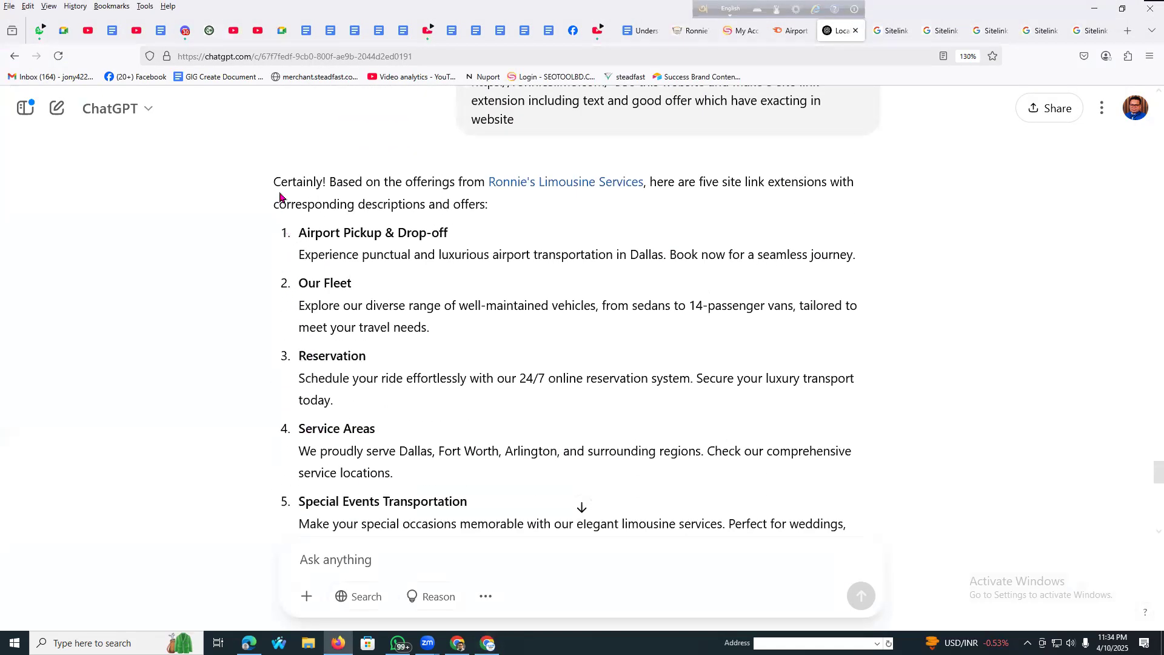
pyautogui.moveTo(276, 181); pyautogui.dragTo(425, 242)
pyautogui.scroll(-5, 328, 380)
pyautogui.hotkey('alt', 'Tab')
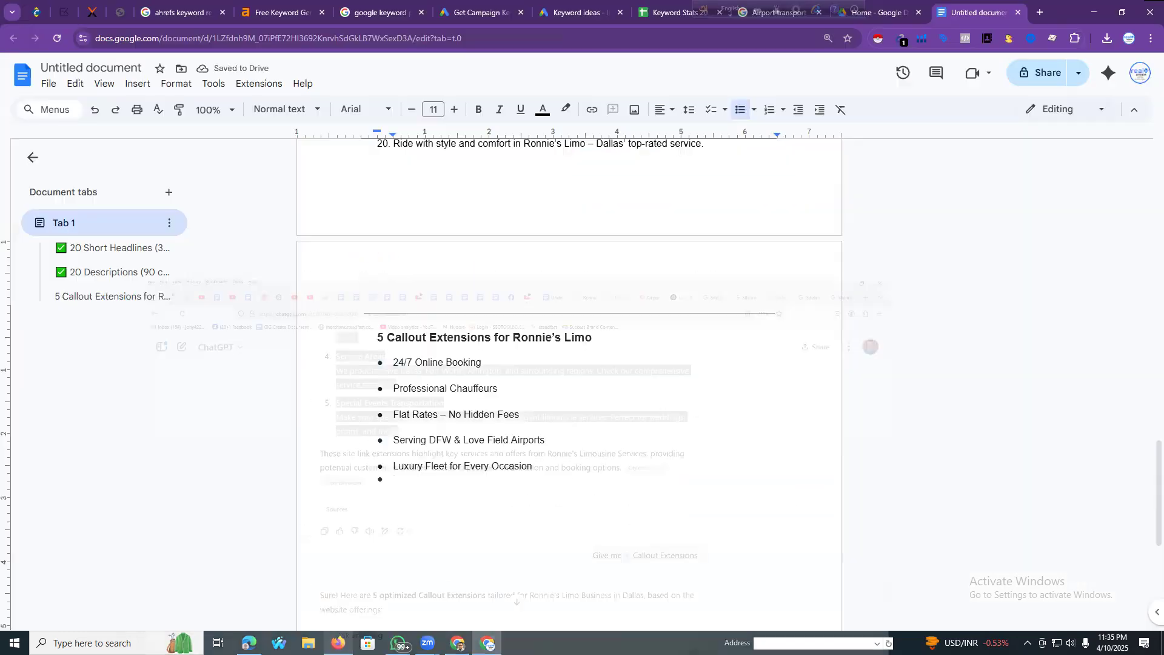
pyautogui.press('BackSpace')
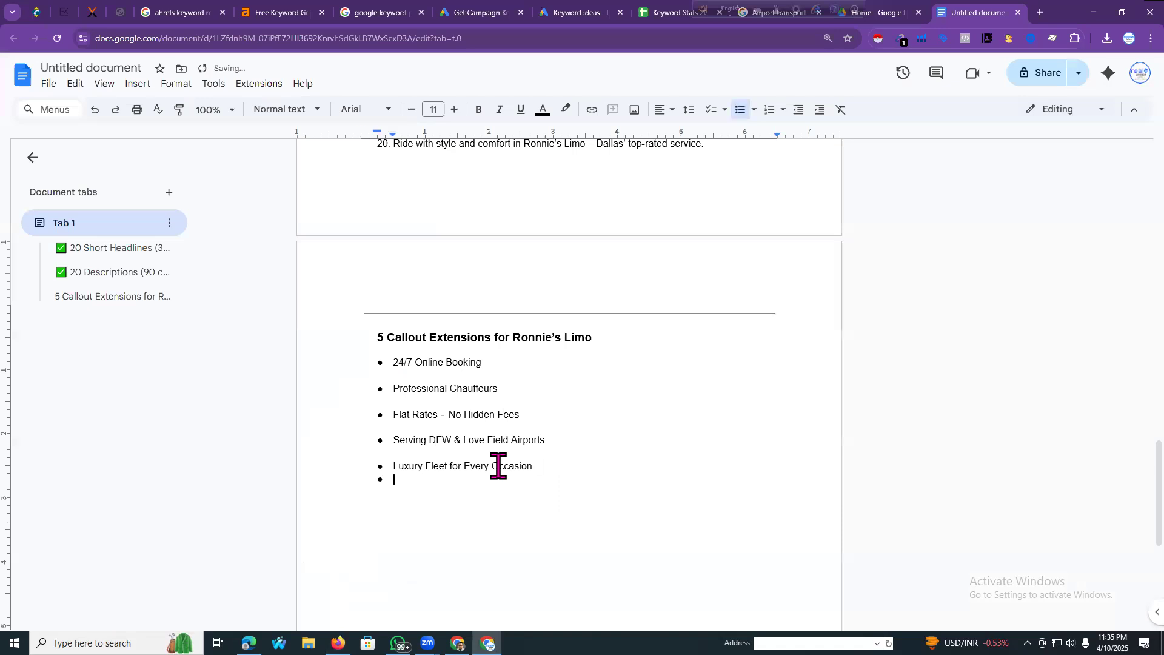
pyautogui.hotkey('ctrl', 'v')
pyautogui.scroll(-2, 499, 471)
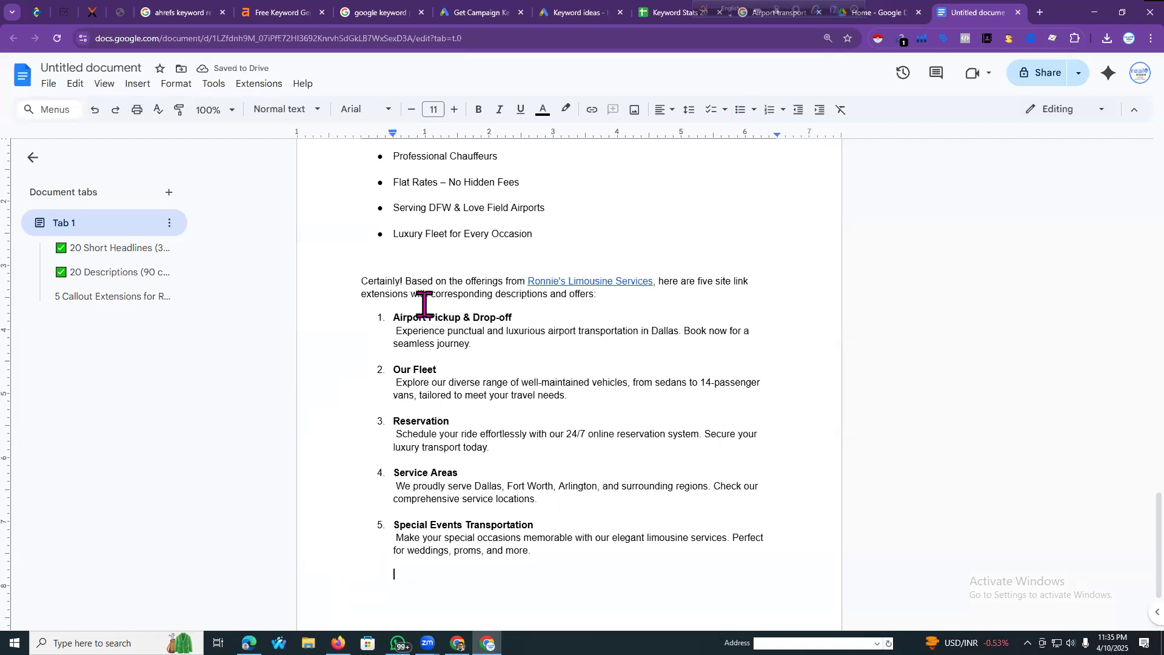
pyautogui.scroll(8, 418, 297)
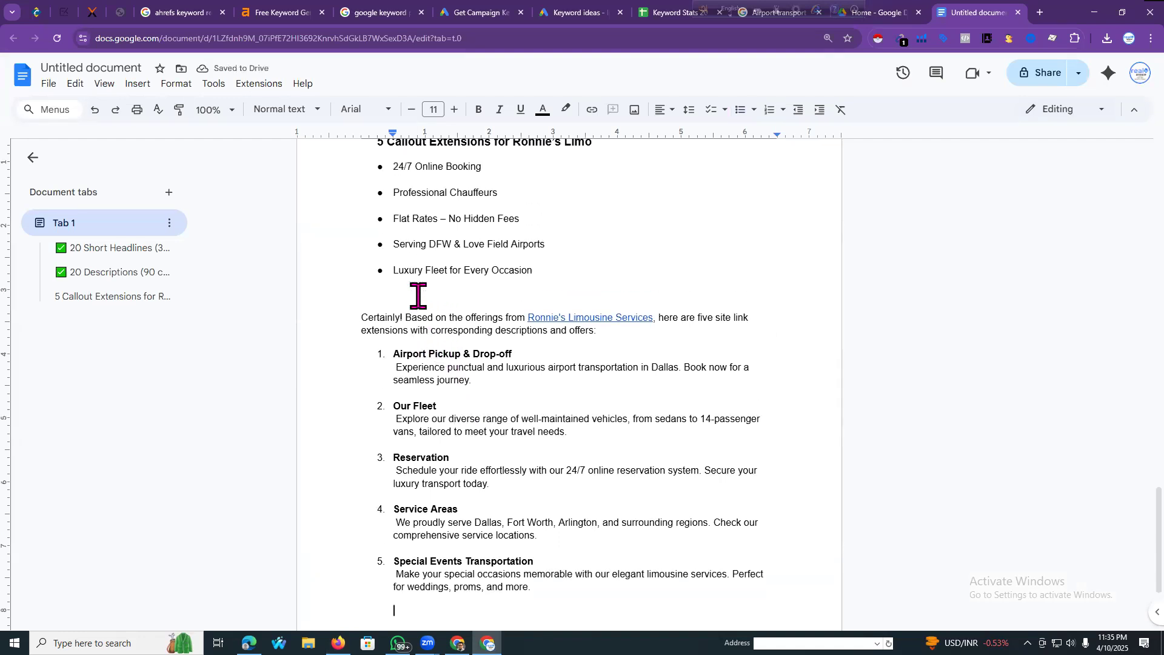
pyautogui.scroll(10, 418, 304)
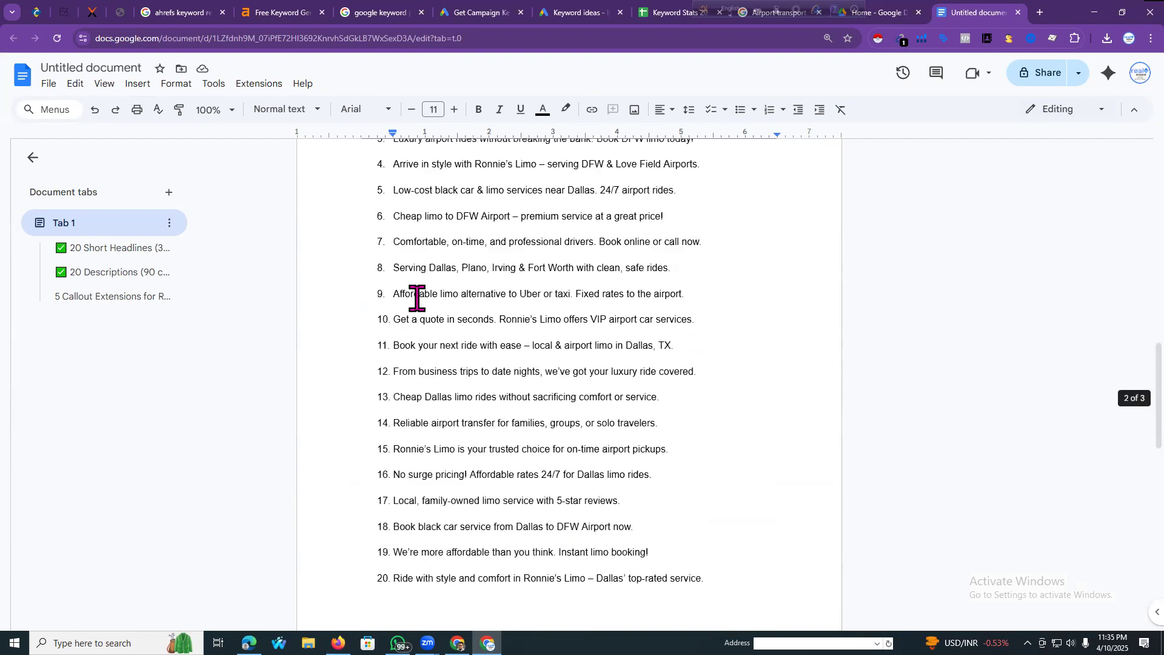
pyautogui.scroll(7, 418, 299)
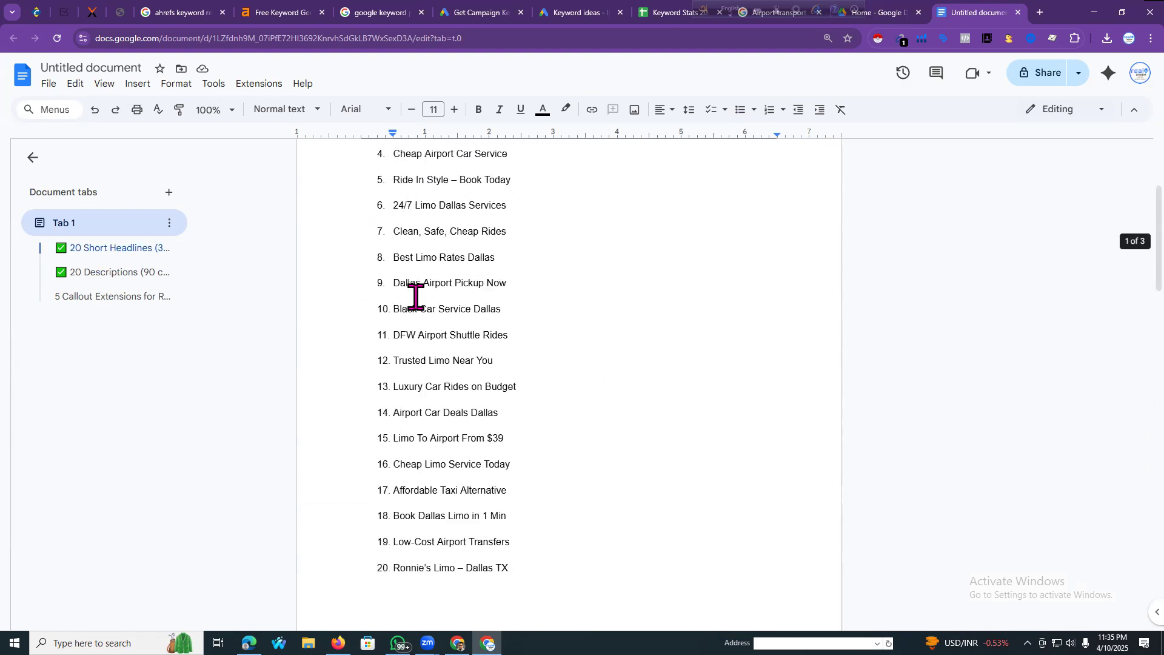
pyautogui.scroll(-20, 416, 296)
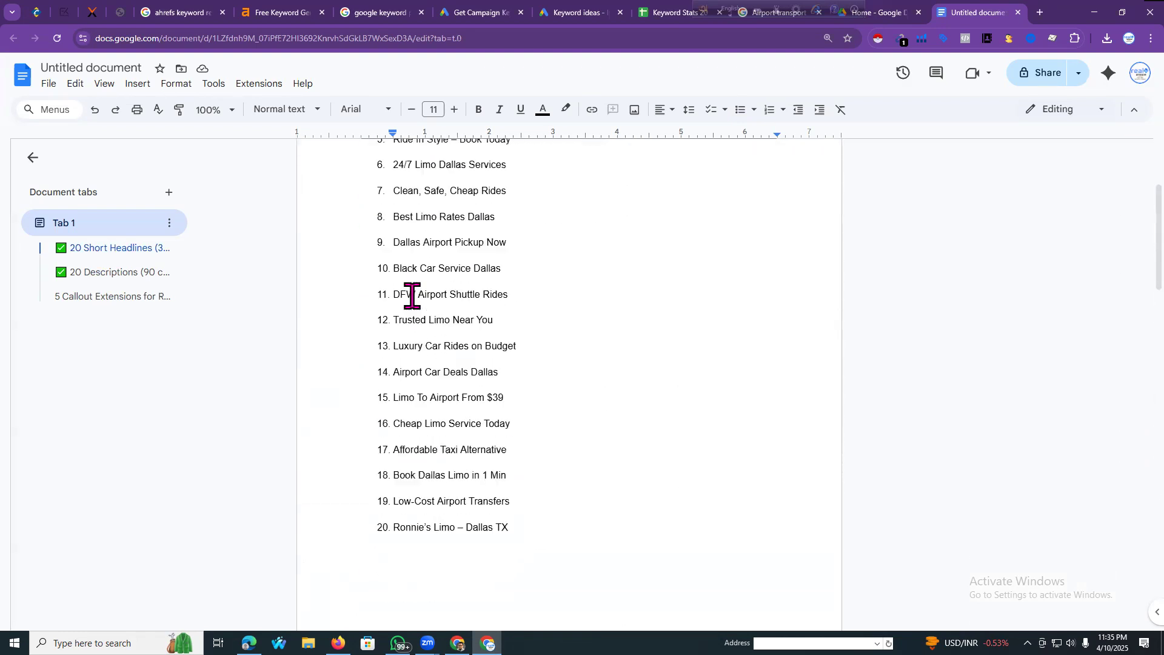
pyautogui.scroll(-7, 410, 291)
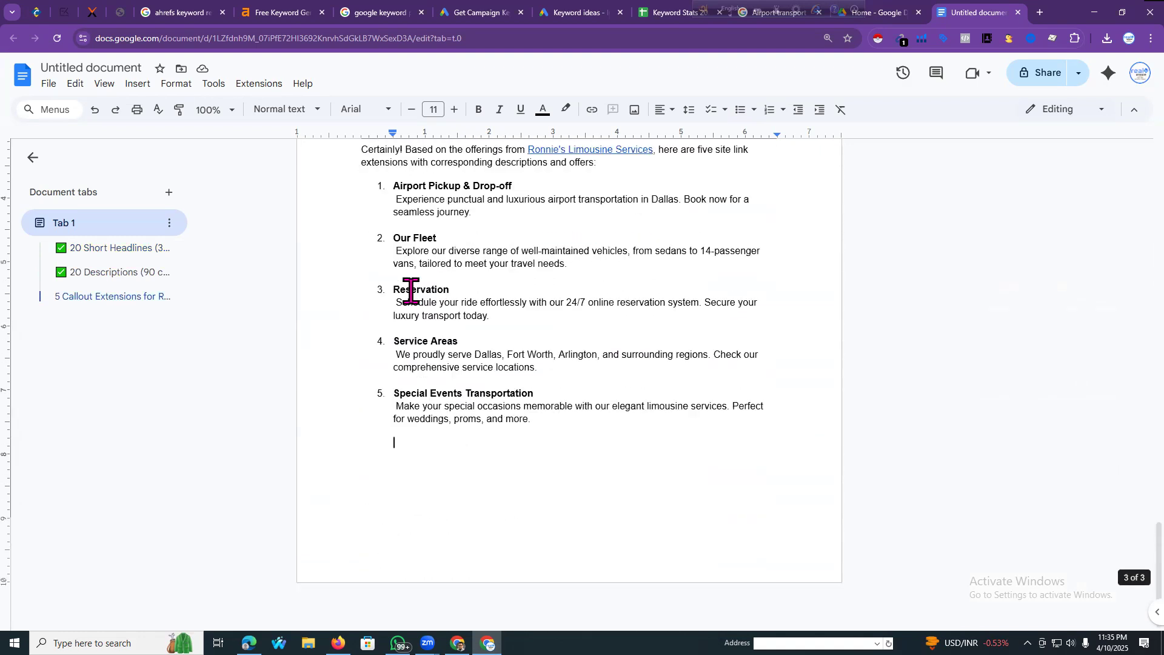
pyautogui.scroll(15, 411, 291)
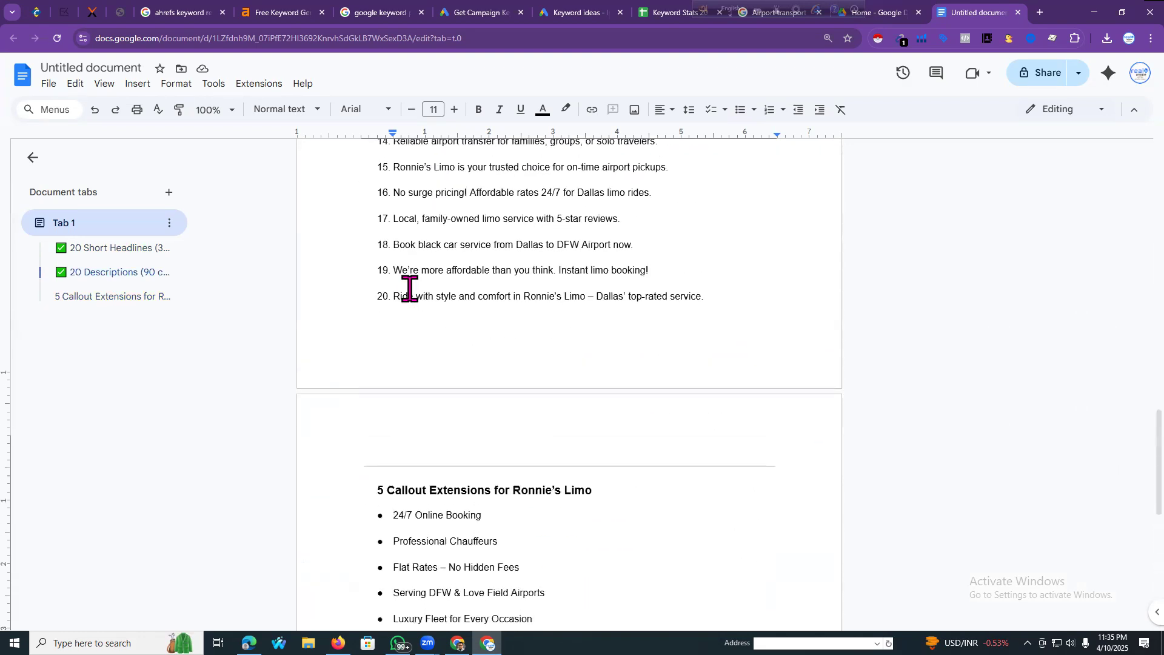
pyautogui.scroll(15, 410, 288)
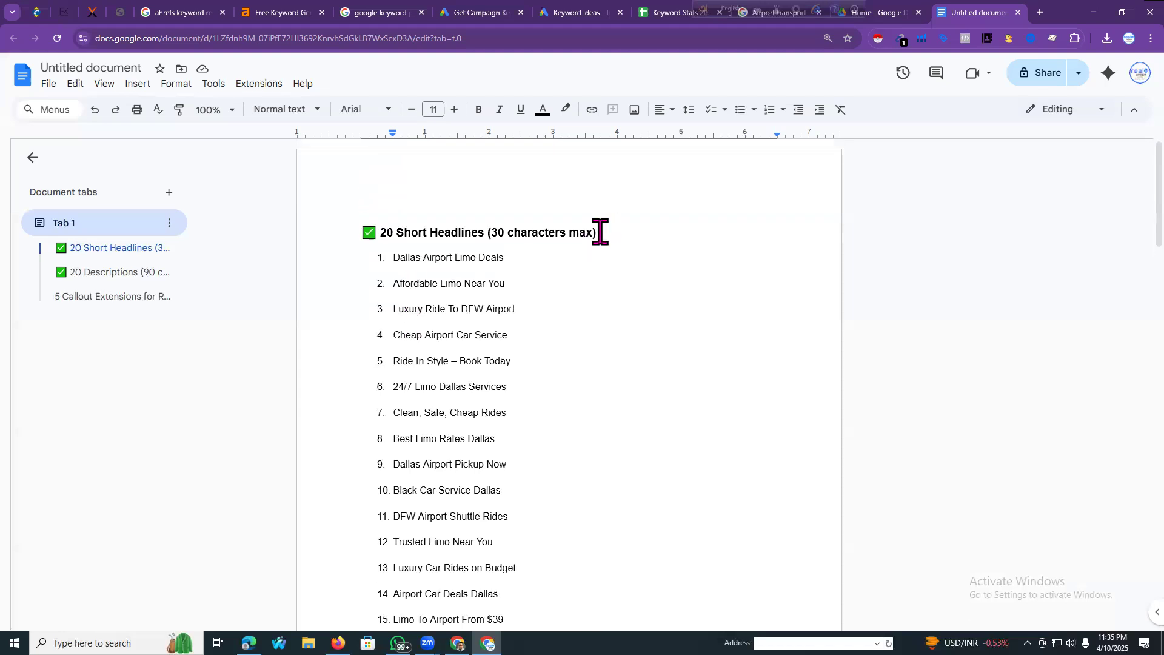
pyautogui.moveTo(609, 232); pyautogui.dragTo(366, 232)
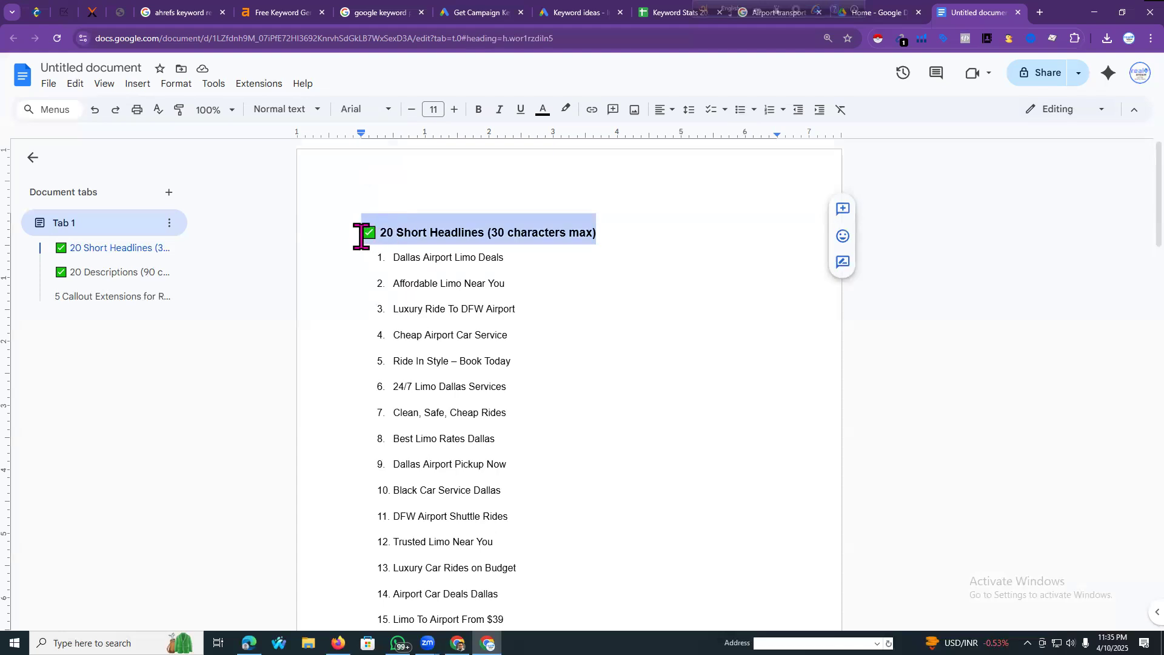
pyautogui.moveTo(653, 238); pyautogui.dragTo(279, 235)
pyautogui.moveTo(665, 230); pyautogui.dragTo(347, 239)
pyautogui.moveTo(693, 229); pyautogui.dragTo(181, 249)
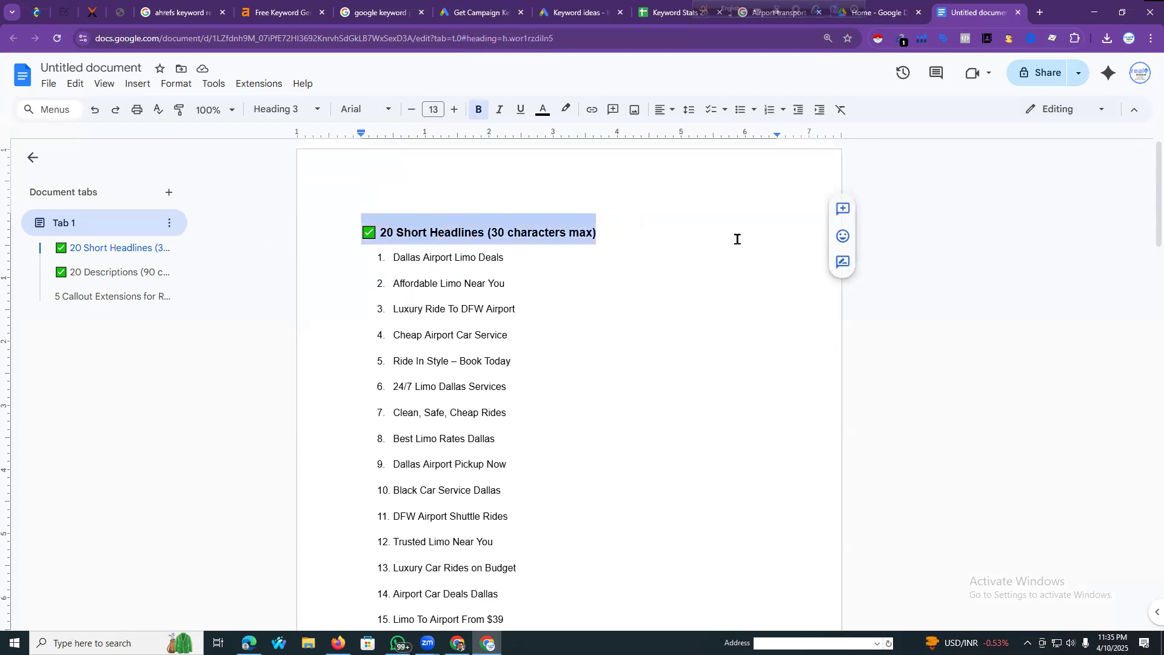
pyautogui.click(671, 238)
pyautogui.click(674, 233)
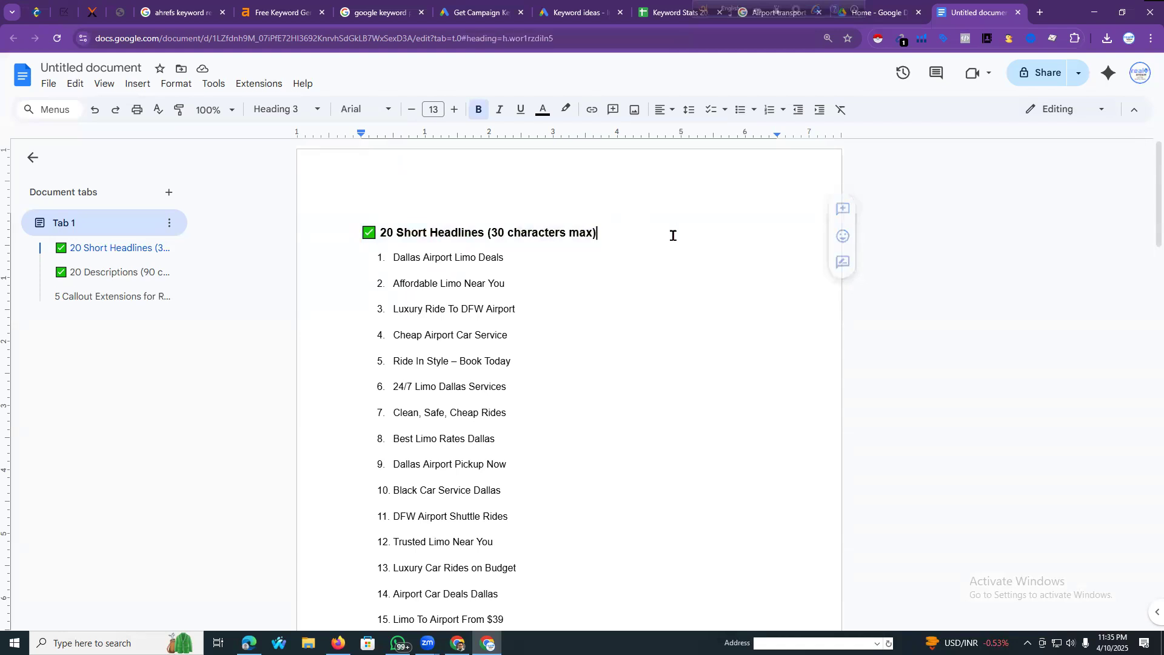
pyautogui.moveTo(605, 236); pyautogui.dragTo(366, 235)
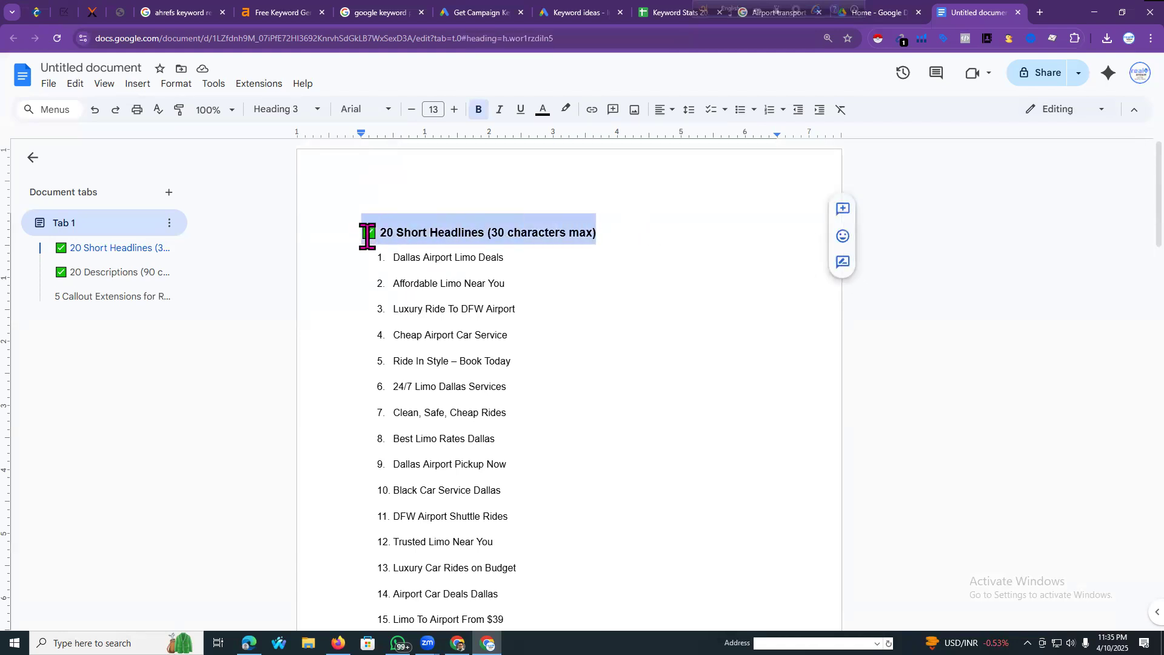
pyautogui.click(619, 235)
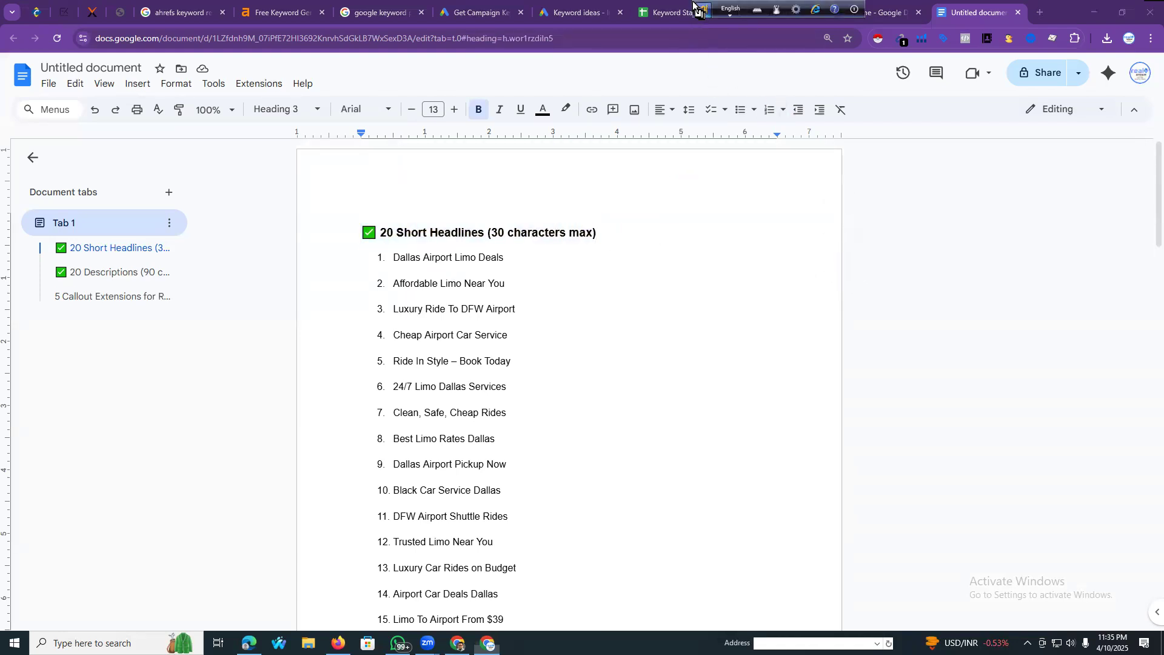
pyautogui.moveTo(696, 5); pyautogui.dragTo(3, 6)
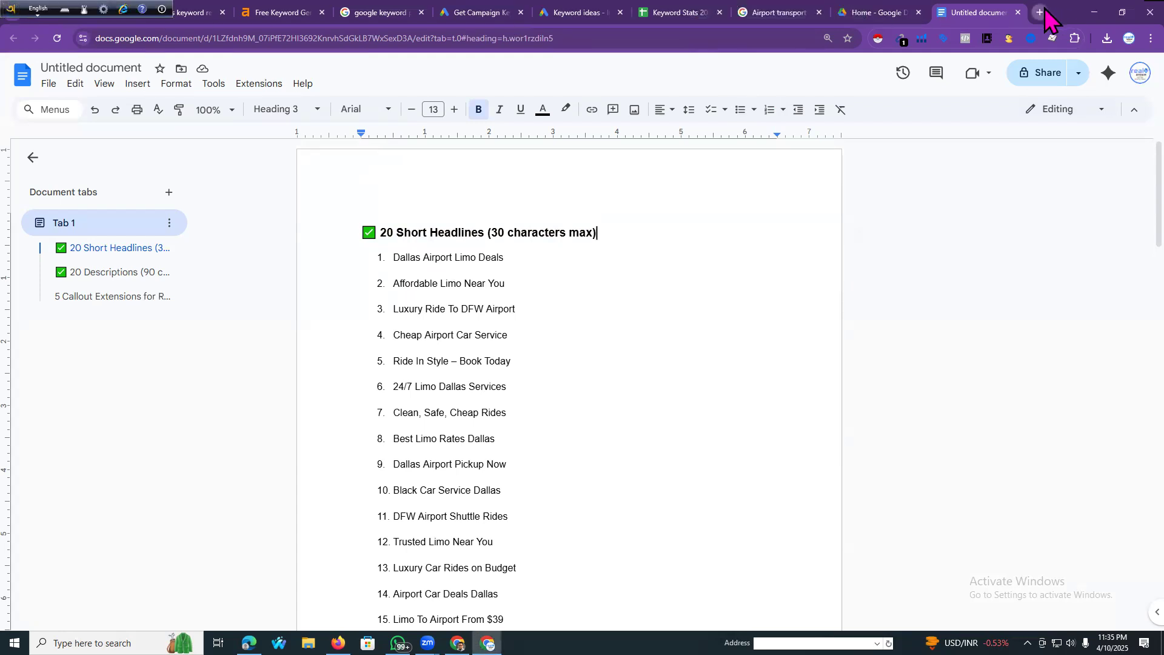
pyautogui.click(1040, 12)
# Search for 'Google Ads' and open its sponsored landing page in its own tab, closing the results.
pyautogui.write('Goo')
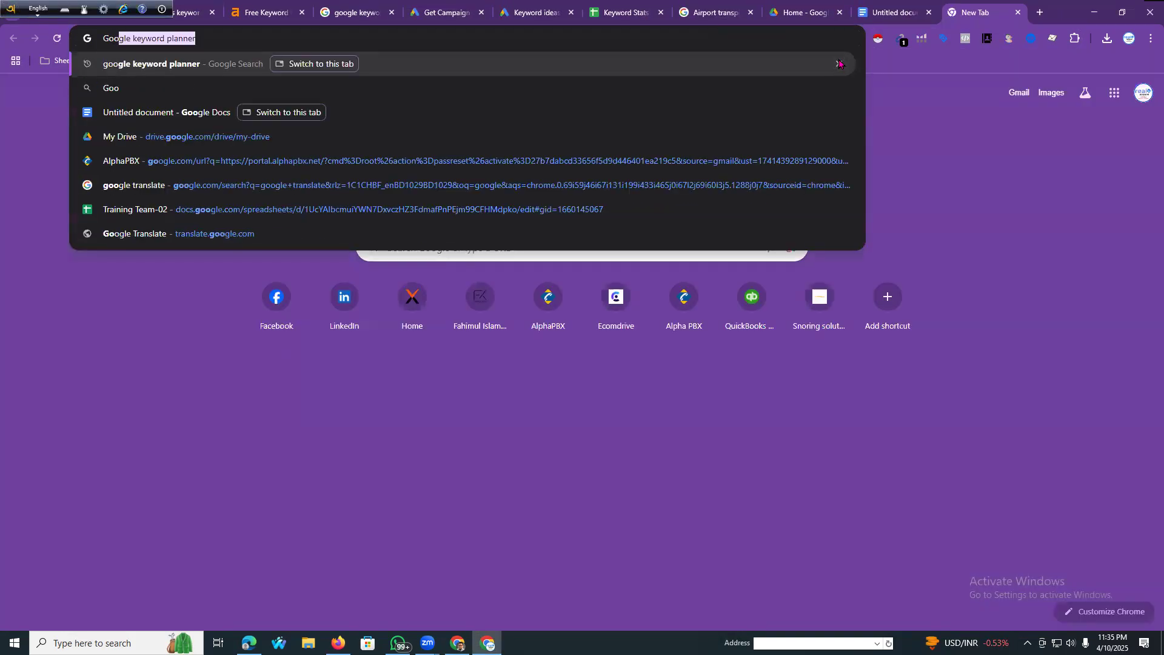
pyautogui.write('gle Ads')
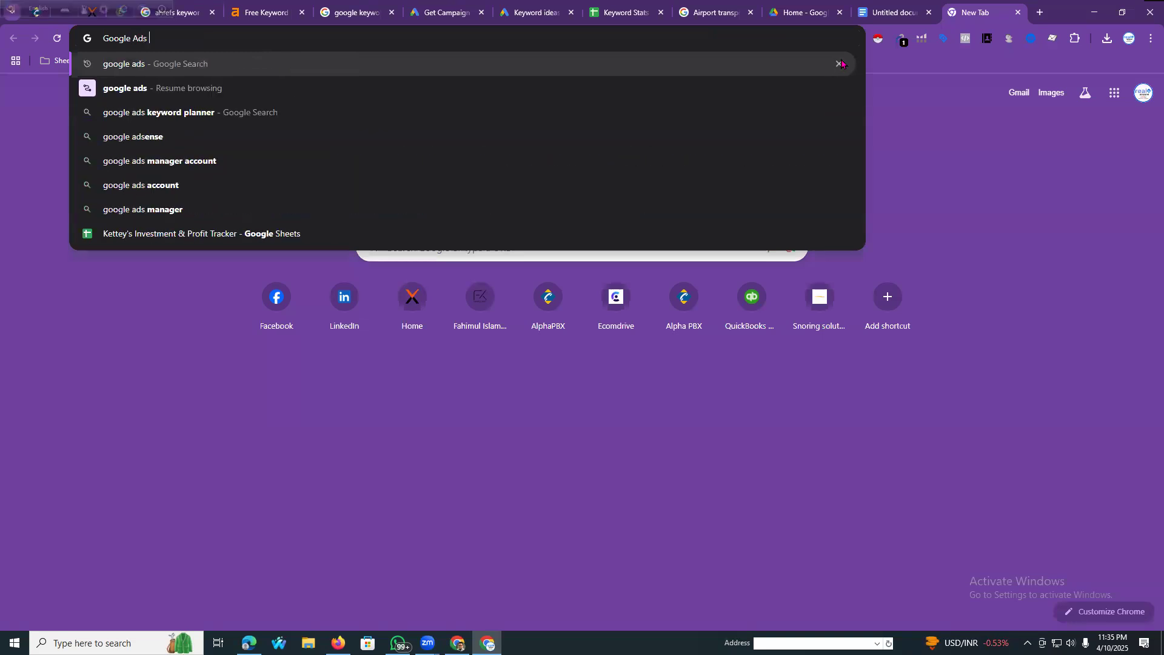
pyautogui.press('Return')
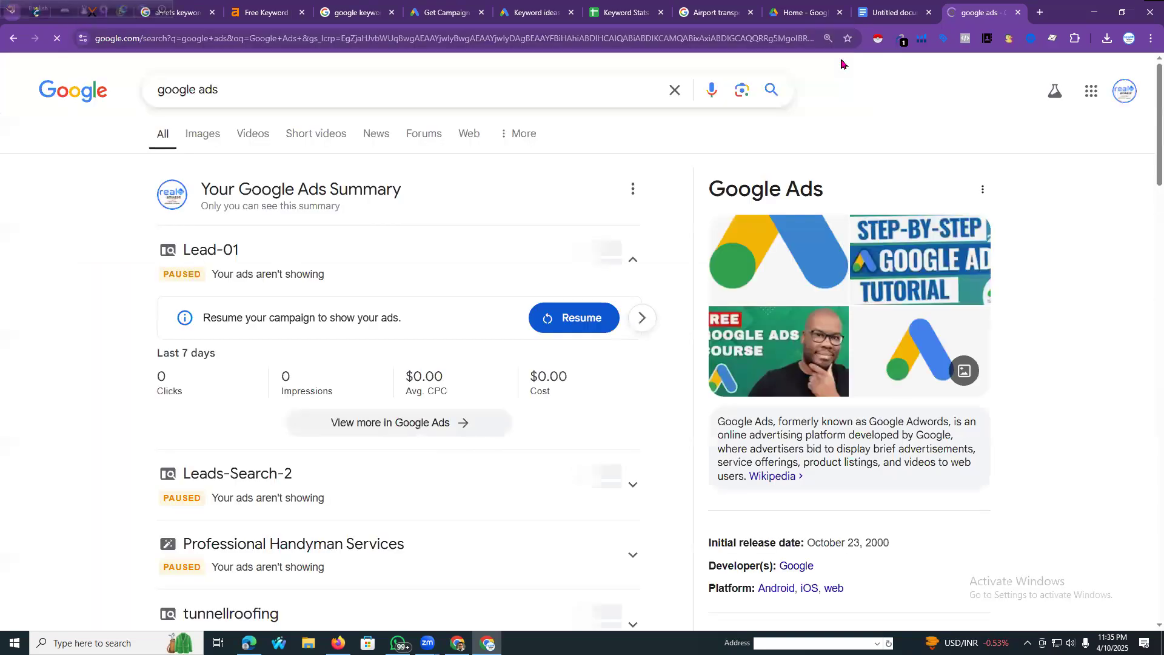
pyautogui.scroll(-3, 192, 310)
pyautogui.scroll(-4, 188, 315)
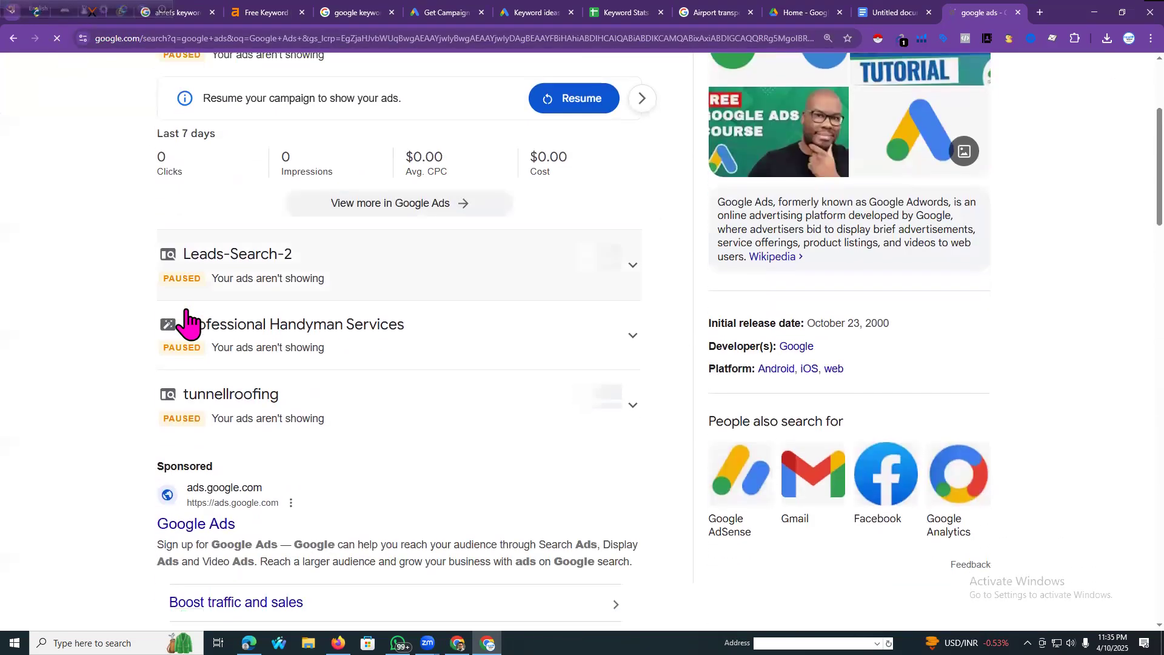
pyautogui.middleClick(189, 381)
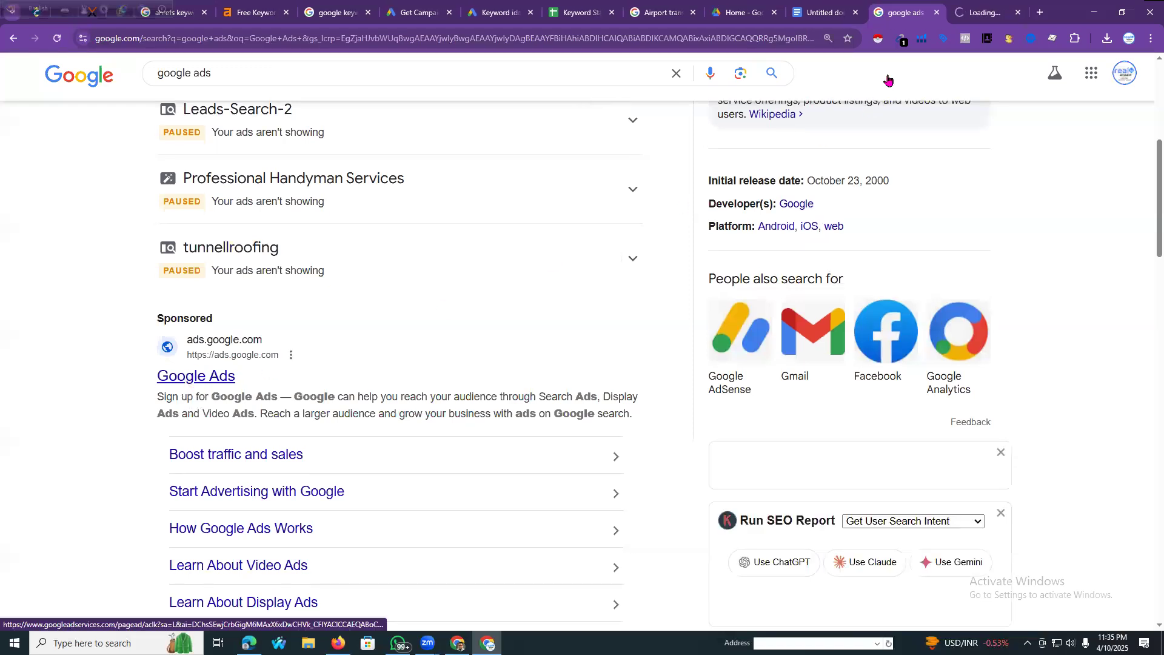
pyautogui.click(983, 13)
pyautogui.click(937, 13)
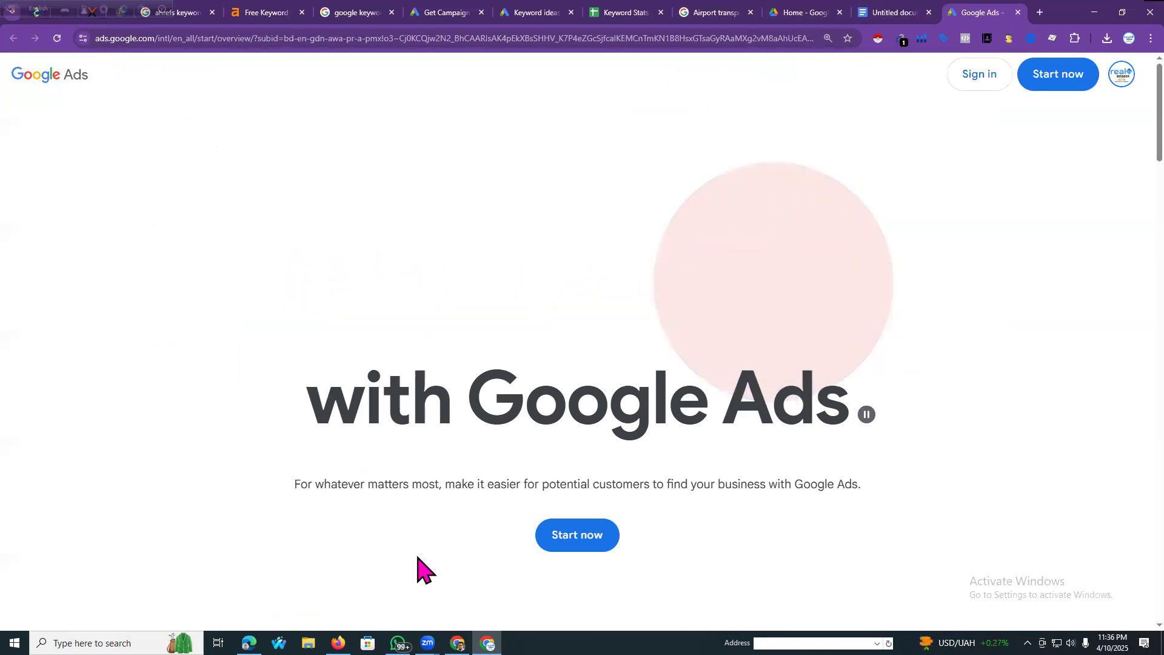
# In Firefox, bring up the Ronnie's Limo tab and select its ronnieslimo.com address.
pyautogui.hotkey('alt', 'Tab')
pyautogui.click(691, 30)
pyautogui.click(309, 57)
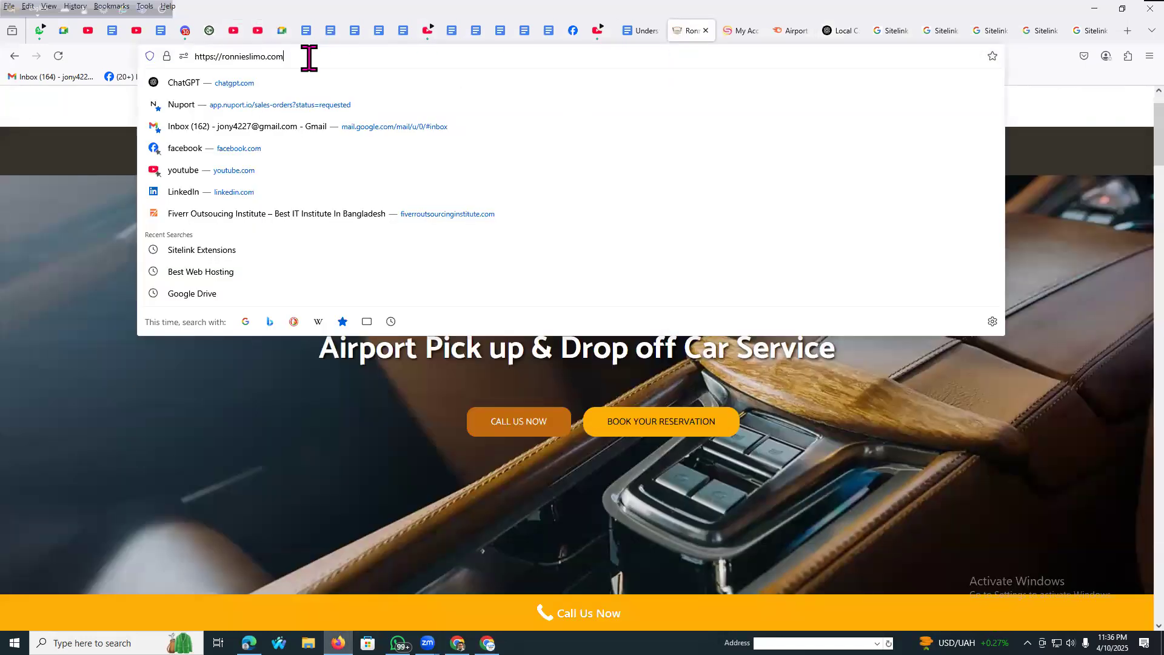
pyautogui.hotkey('ctrl', 'a')
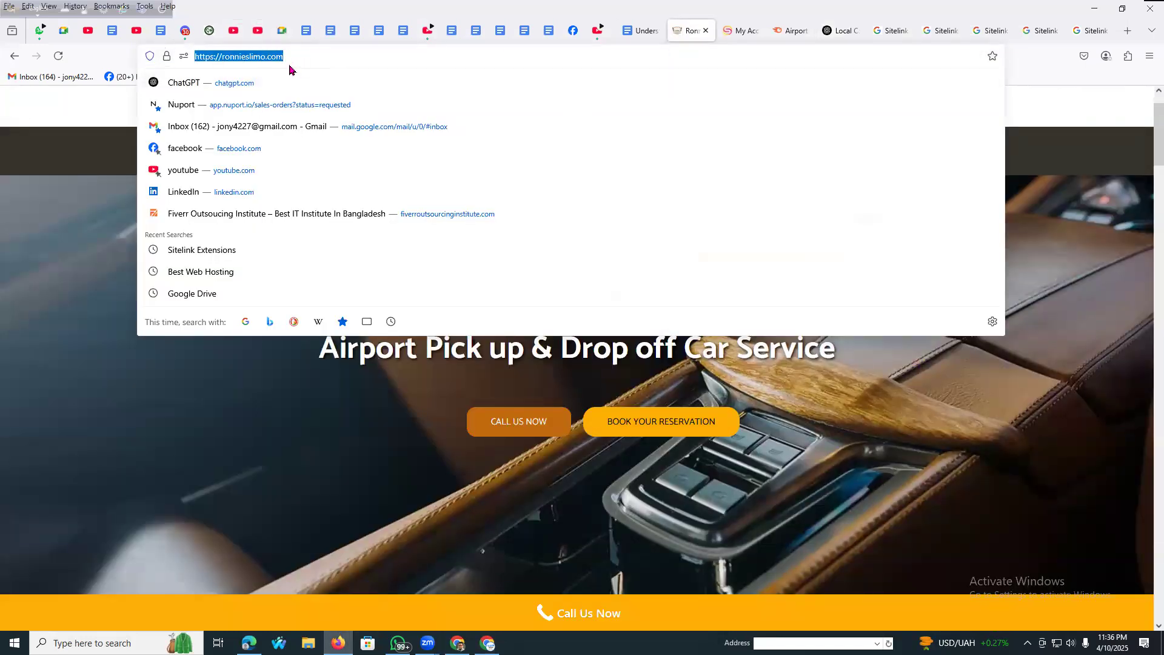
pyautogui.click(73, 112)
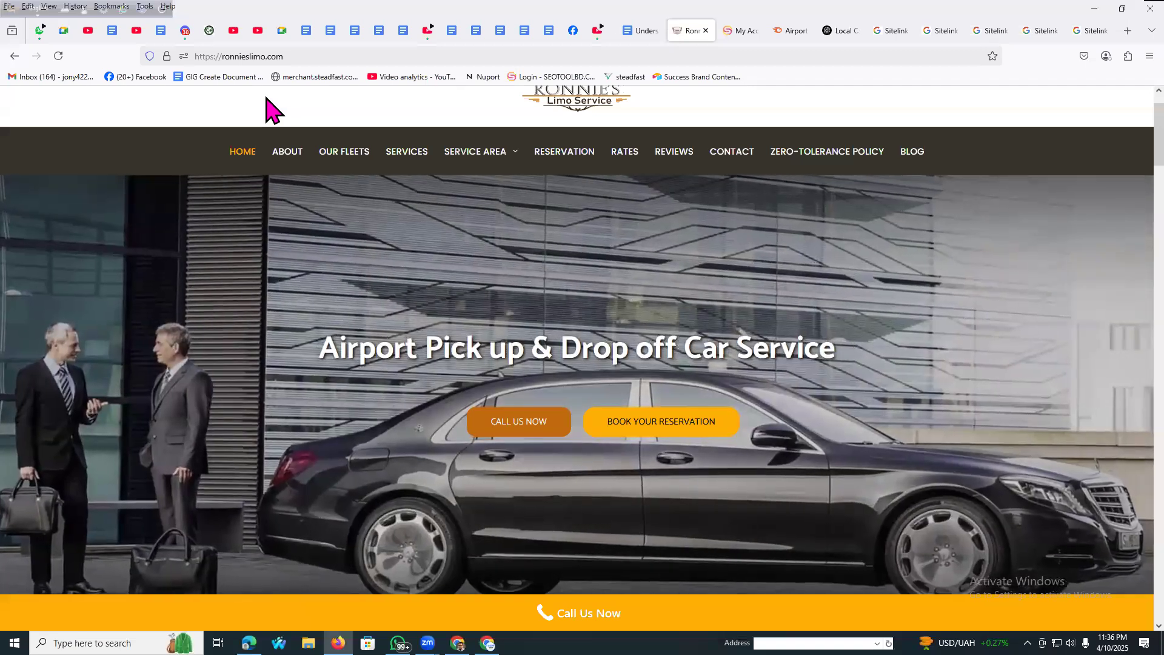
pyautogui.click(303, 56)
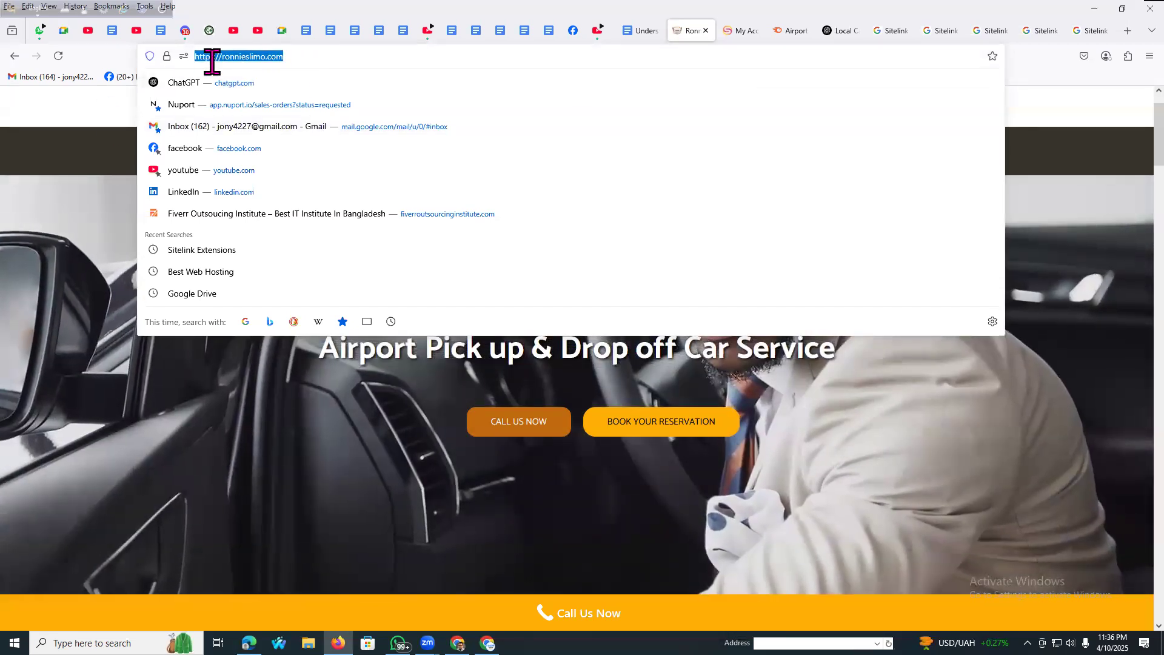
pyautogui.click(121, 118)
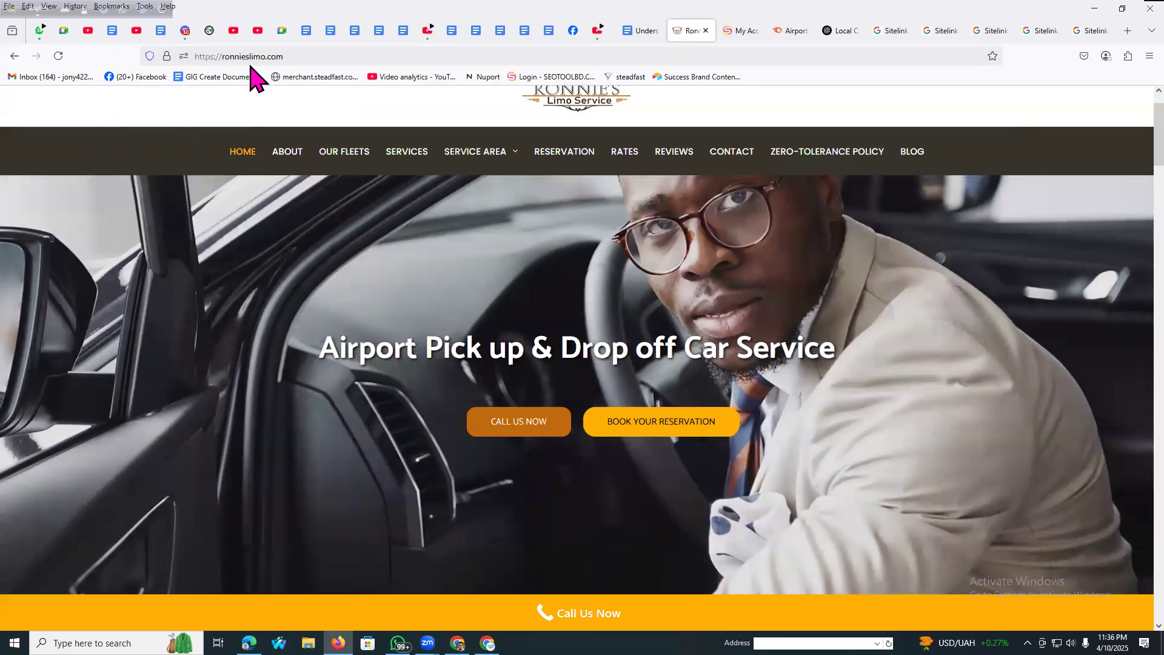
# Re-check the ronnieslimo.com address selection, then minimize Firefox to show the Google Ads page.
pyautogui.doubleClick(251, 57)
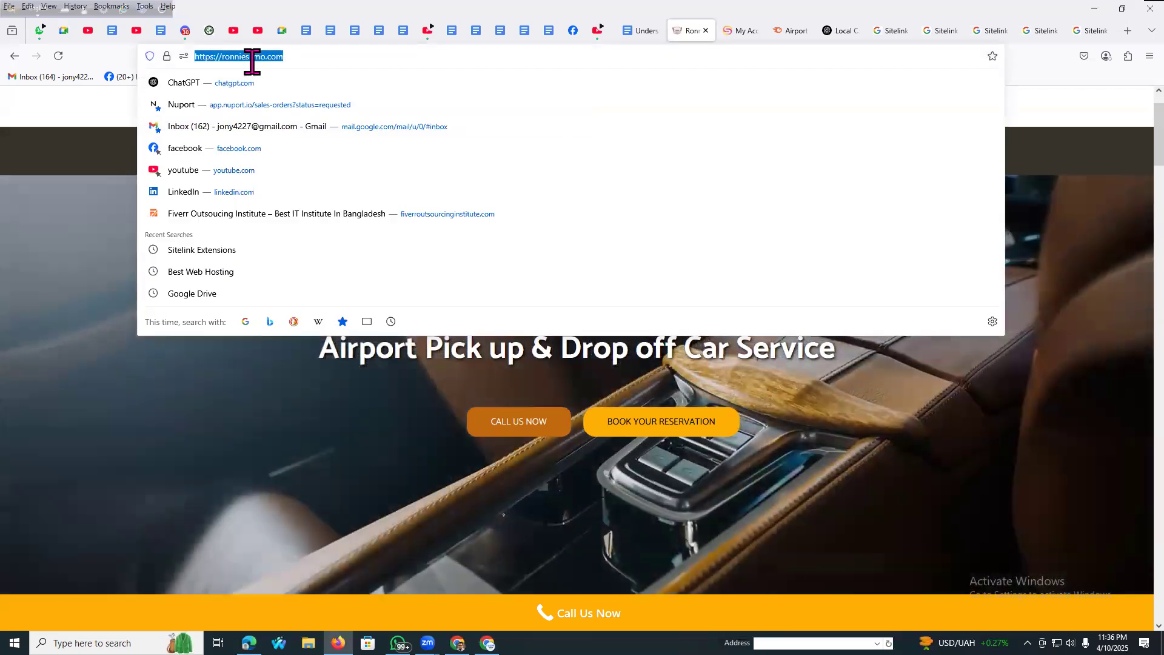
pyautogui.click(113, 110)
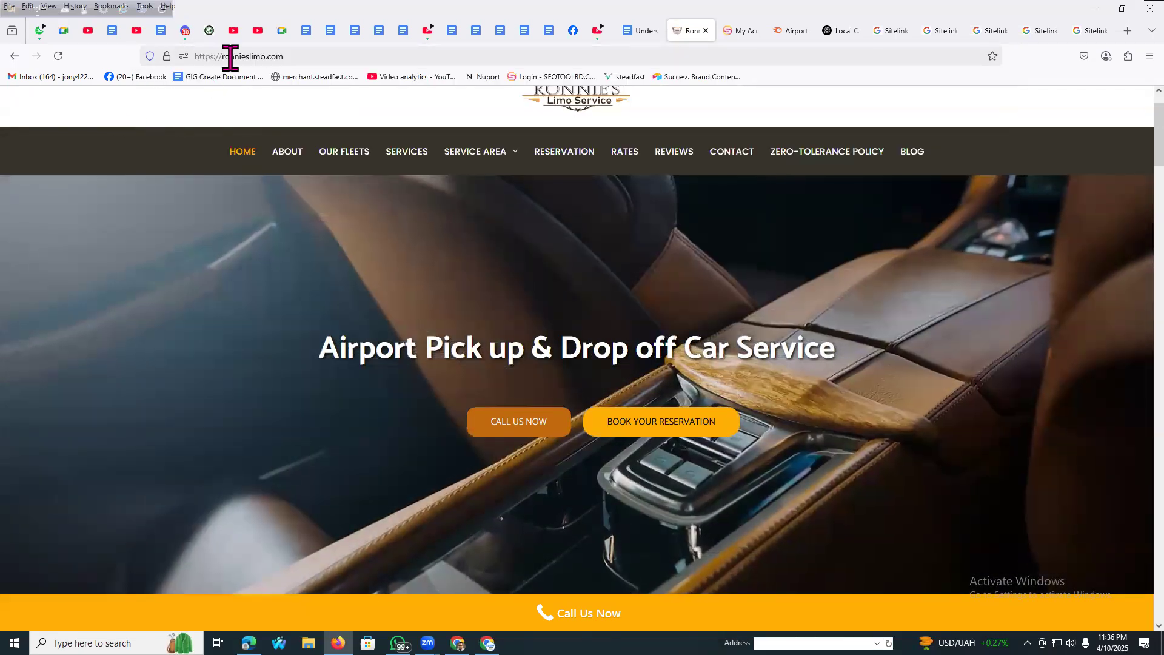
pyautogui.tripleClick(229, 56)
pyautogui.click(119, 109)
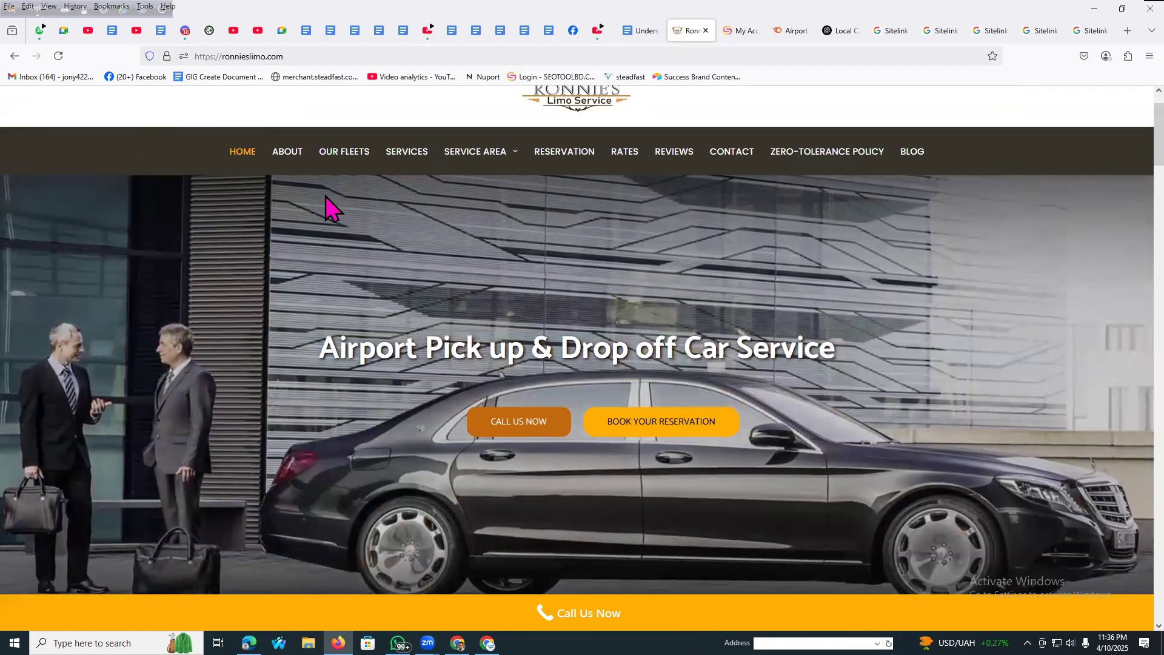
pyautogui.scroll(-2, 325, 202)
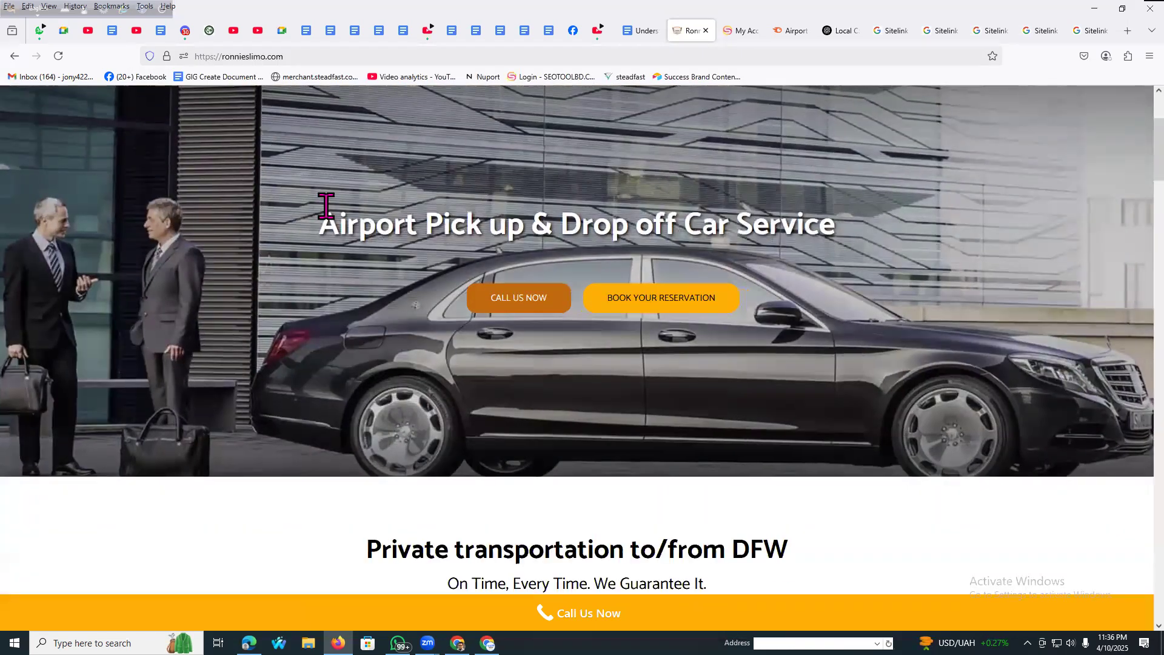
pyautogui.scroll(3, 321, 194)
pyautogui.click(259, 61)
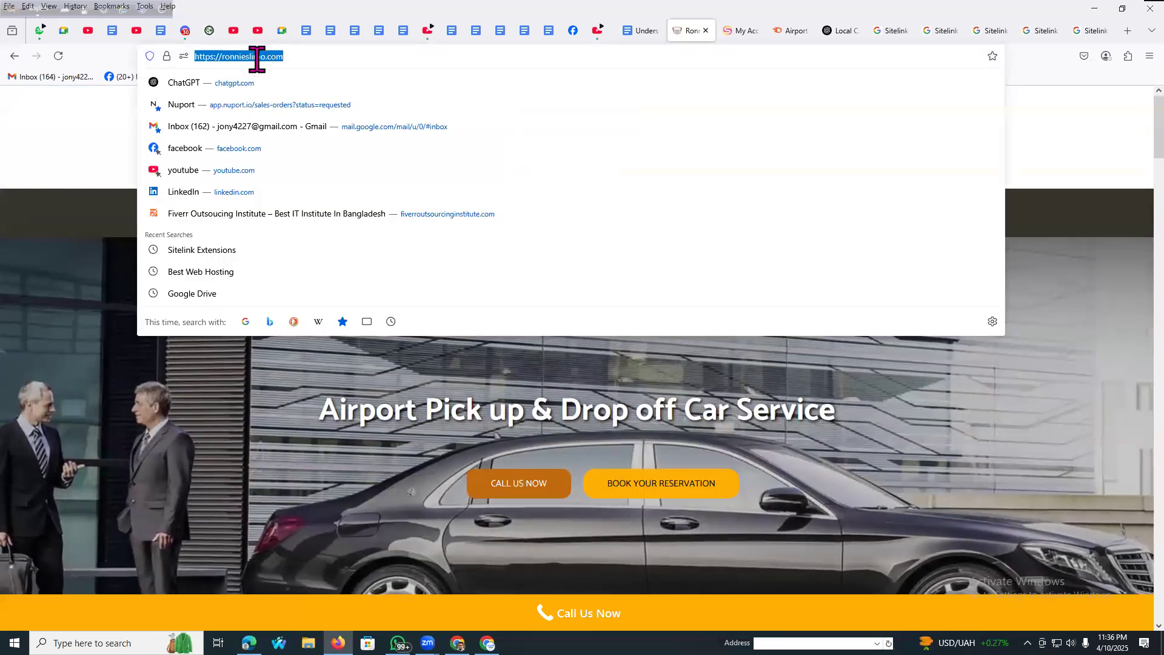
pyautogui.click(87, 145)
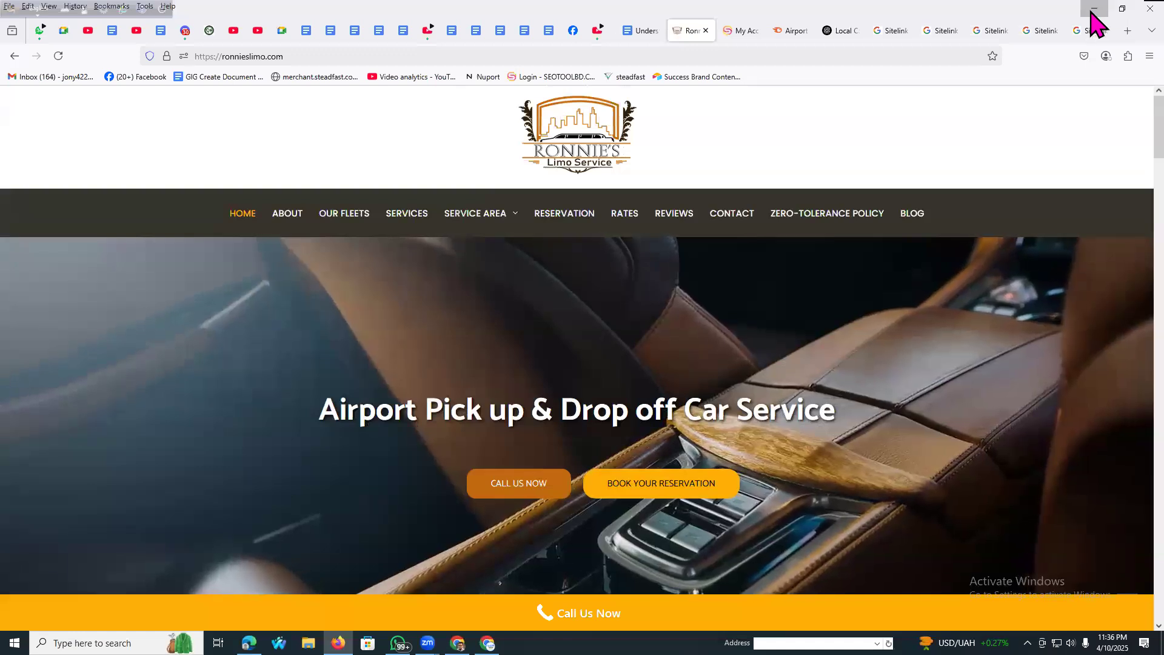
pyautogui.click(1093, 9)
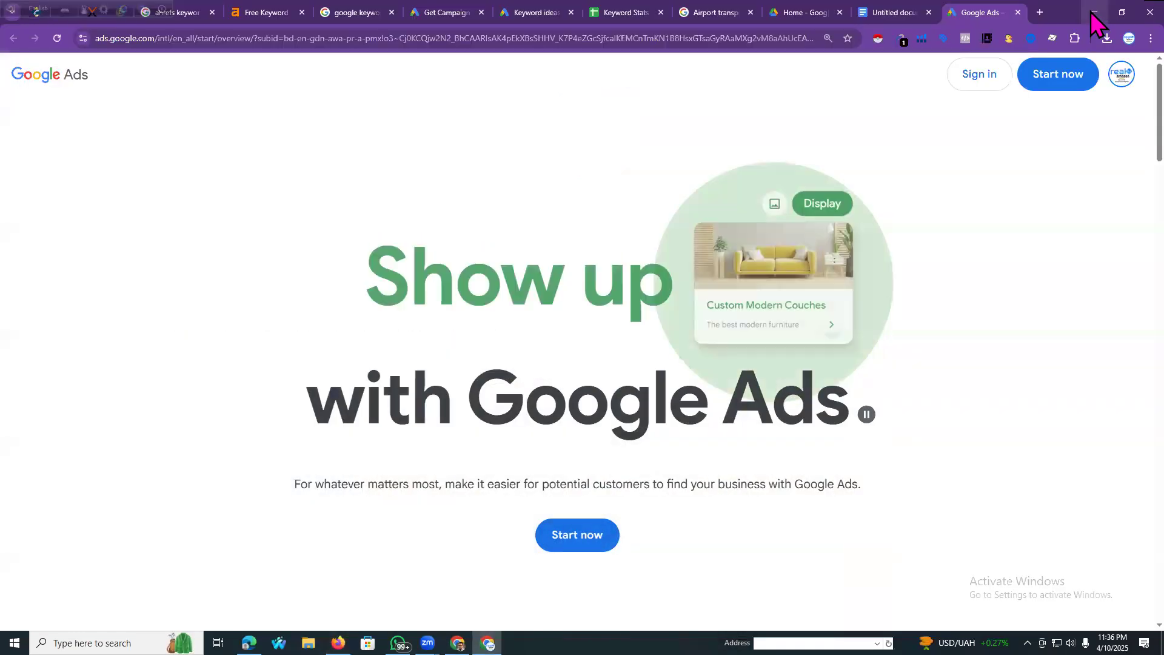
# Start Google Ads, choose the active ad account, and create a new campaign.
pyautogui.click(1024, 80)
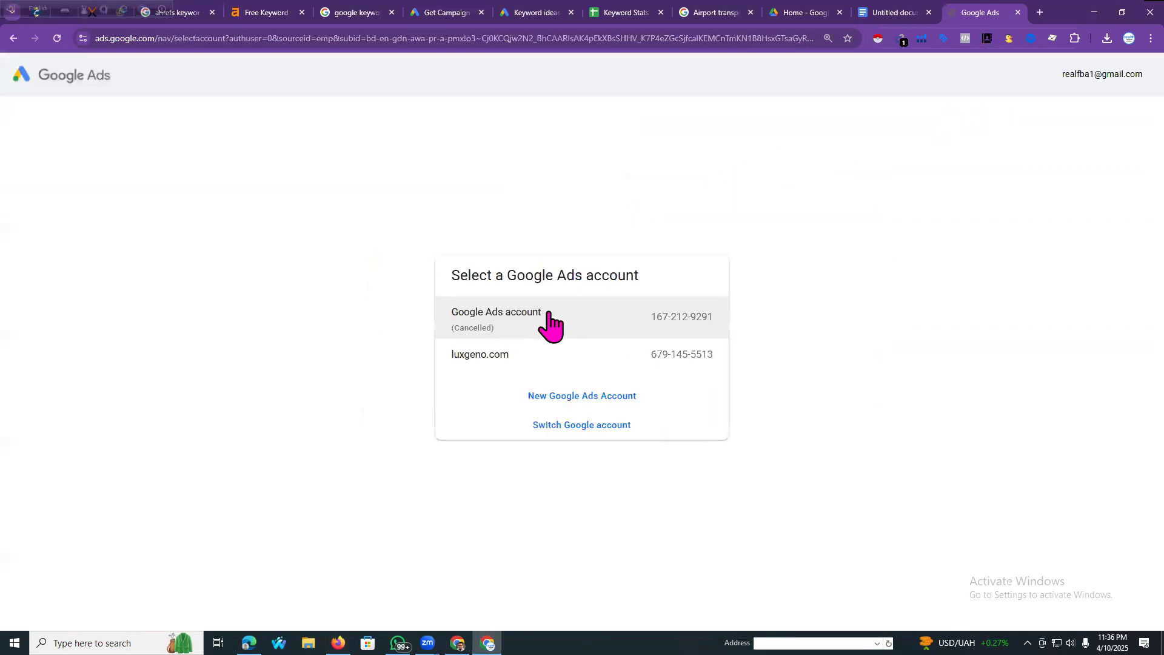
pyautogui.click(577, 356)
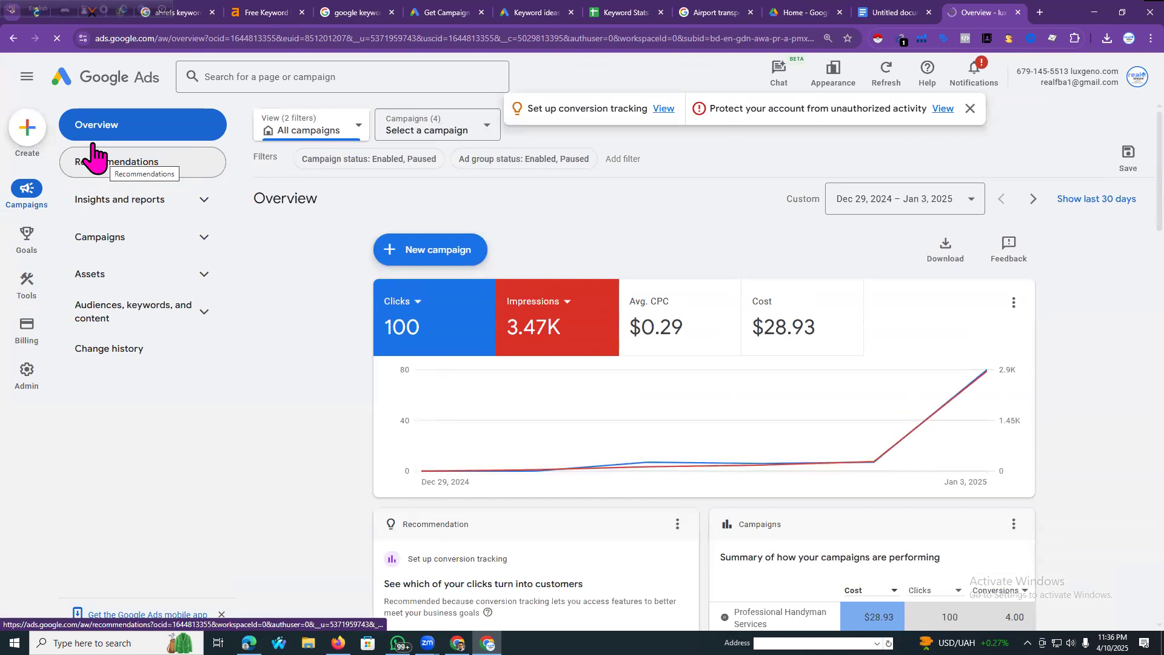
pyautogui.click(31, 128)
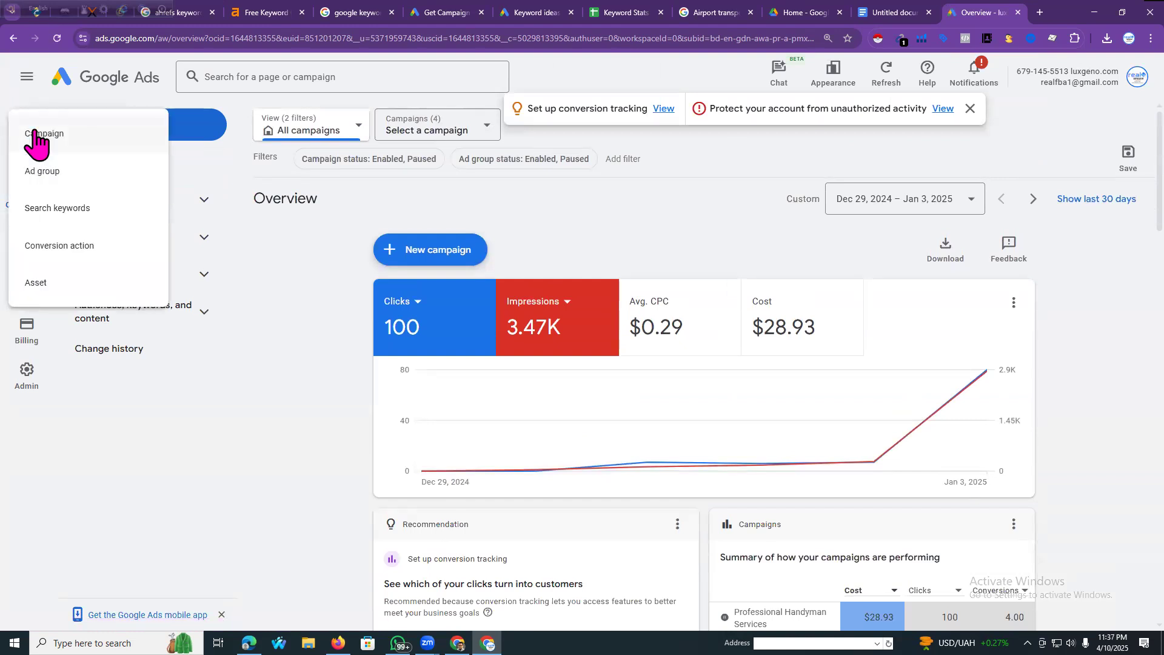
pyautogui.click(92, 134)
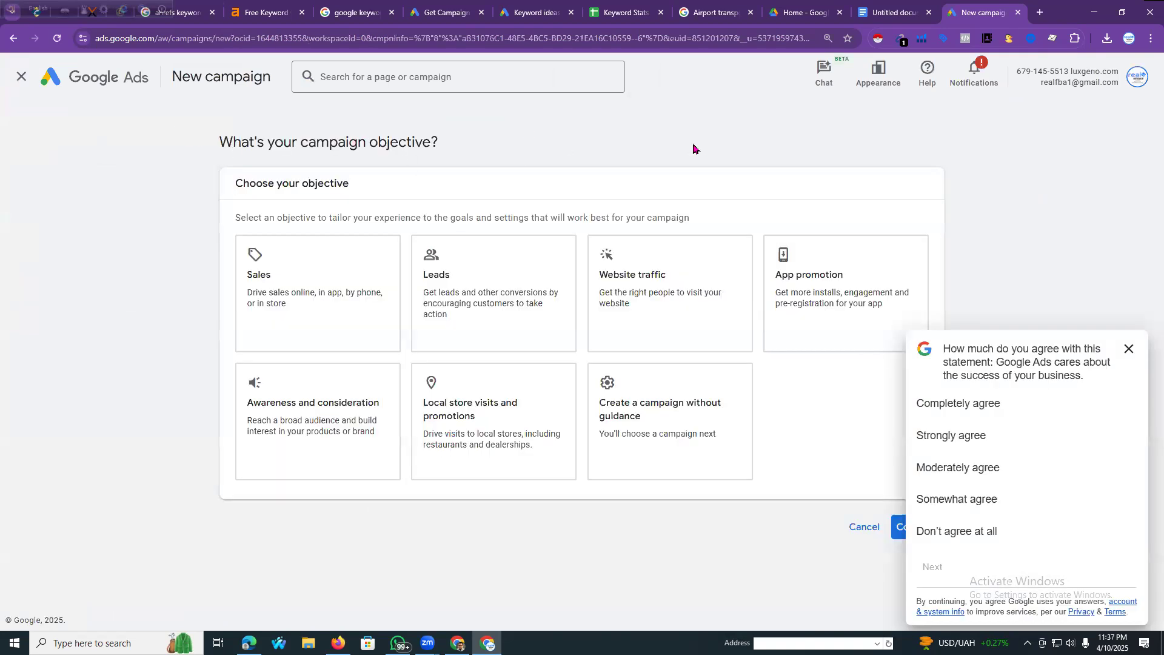
# Choose Website traffic as the campaign objective and dismiss the survey popup.
pyautogui.click(658, 293)
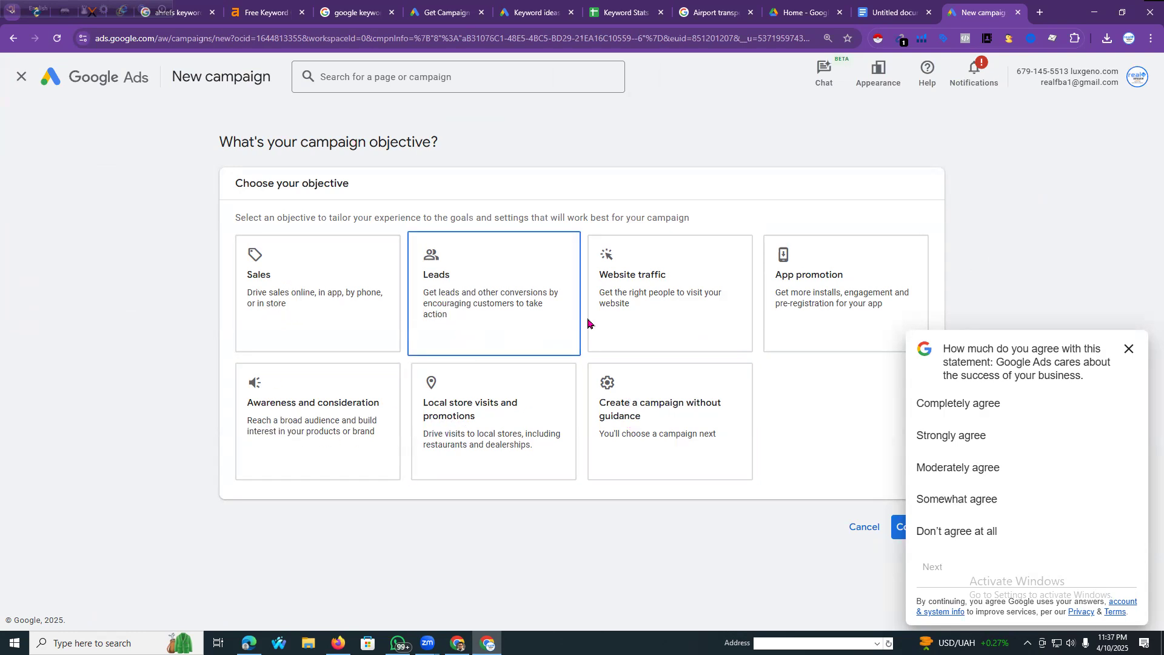
pyautogui.click(633, 298)
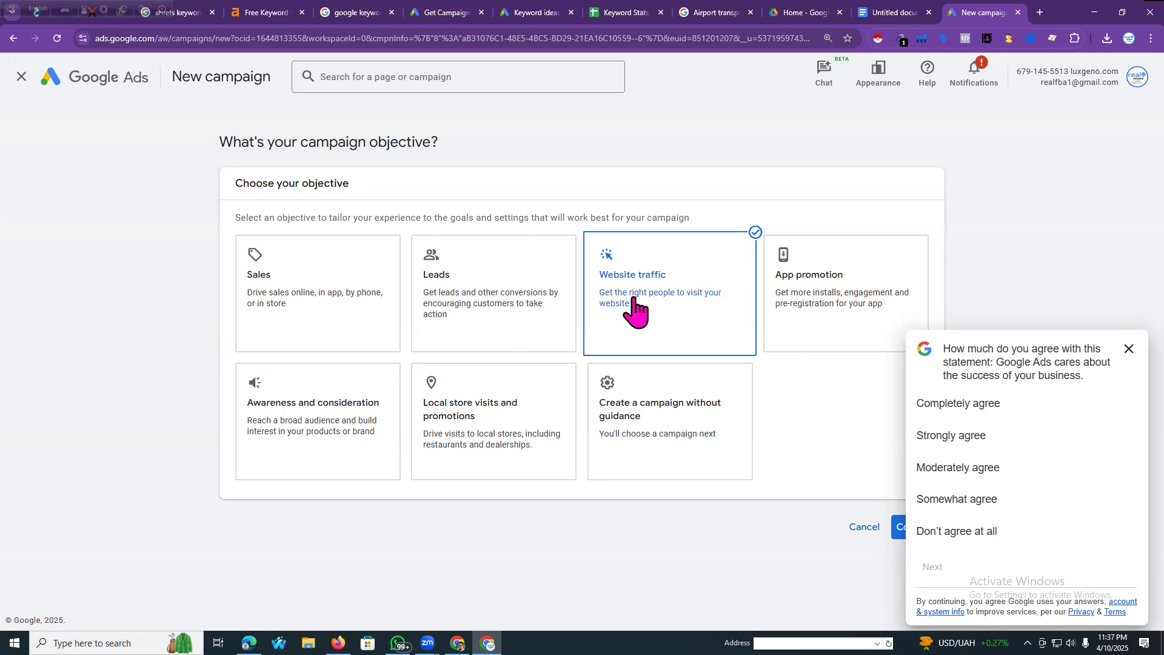
pyautogui.click(1126, 350)
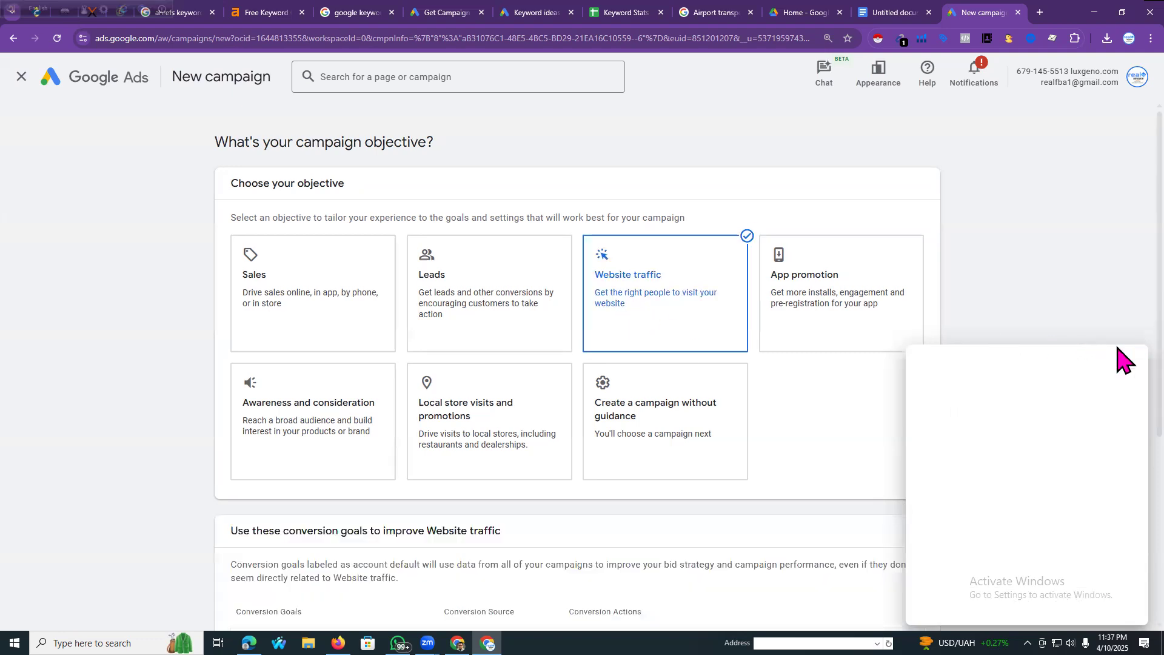
pyautogui.scroll(-2, 758, 421)
pyautogui.scroll(-2, 758, 422)
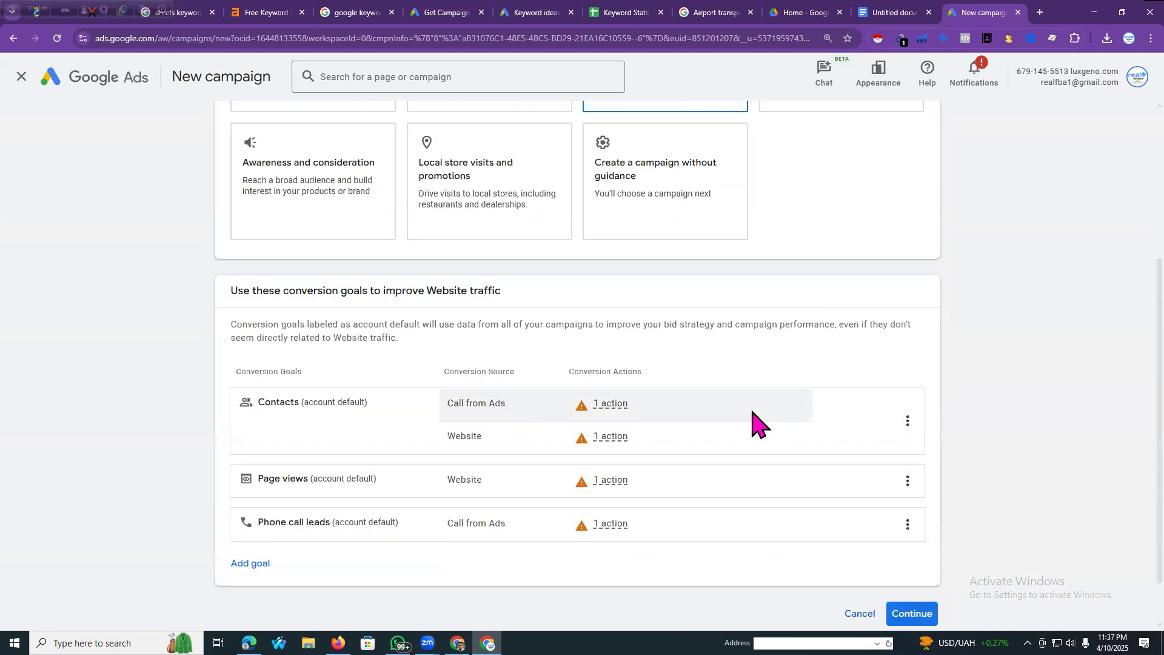
pyautogui.scroll(-1, 572, 442)
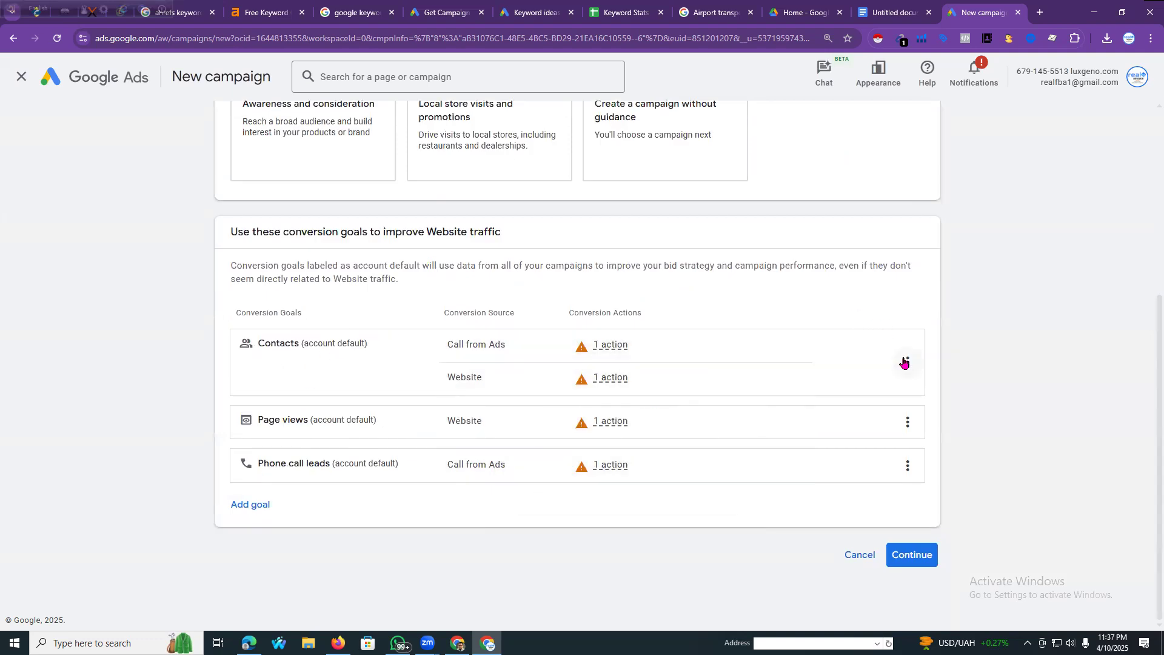
# Remove the Contacts and Page views conversion goals.
pyautogui.click(907, 362)
pyautogui.click(926, 403)
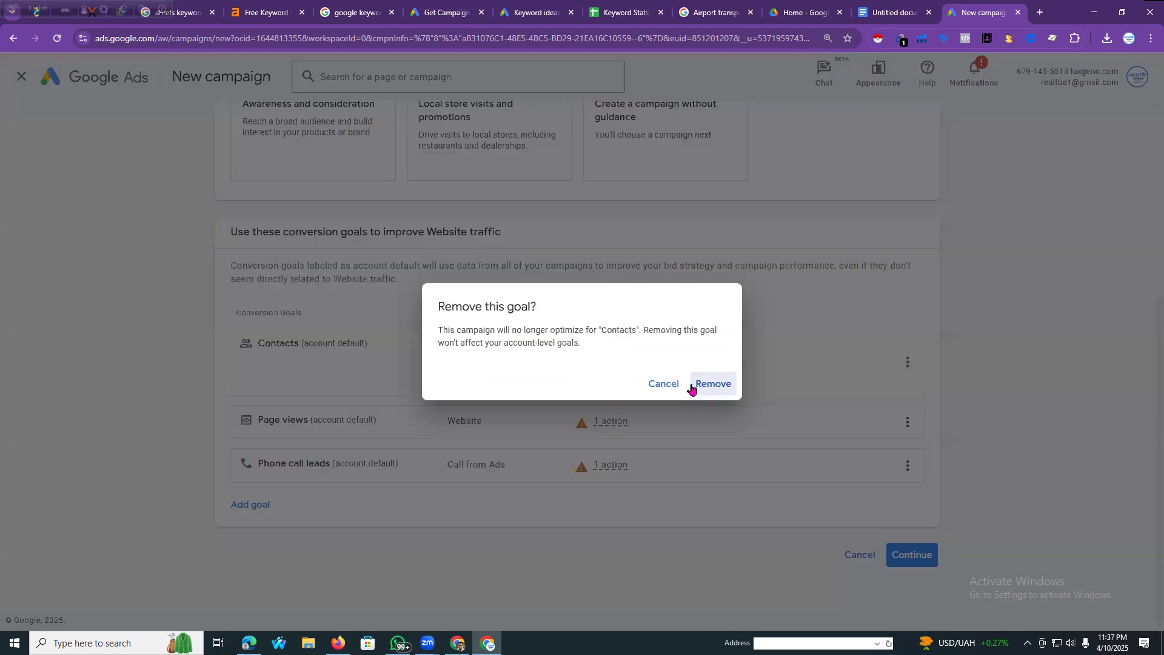
pyautogui.click(716, 384)
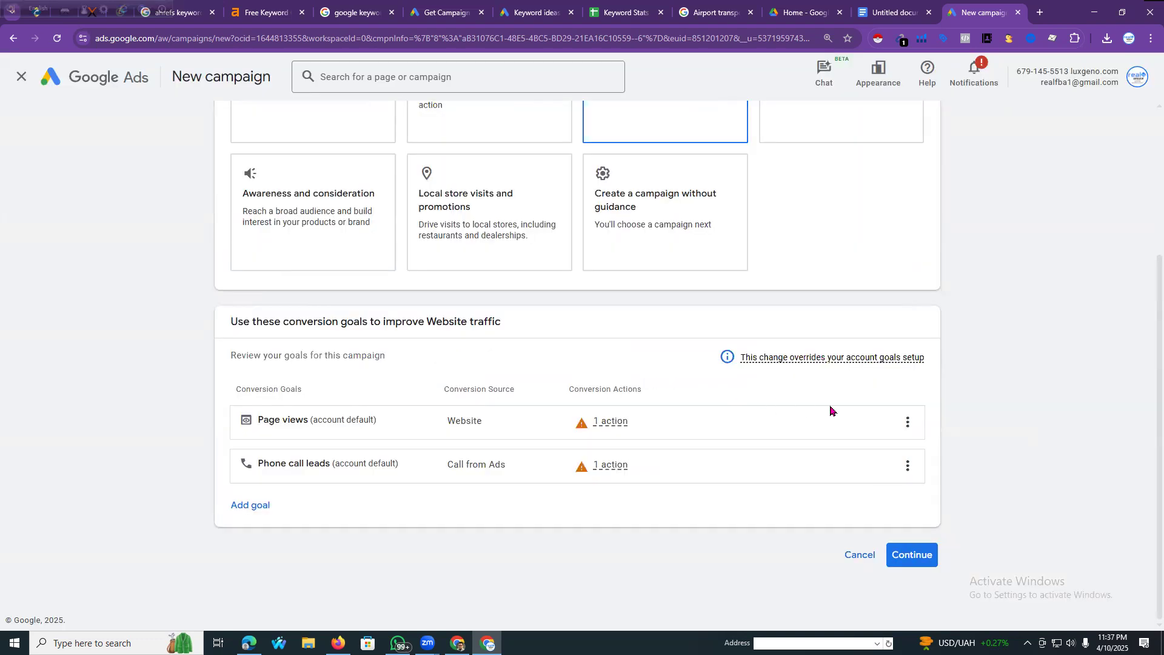
pyautogui.click(909, 421)
pyautogui.click(920, 441)
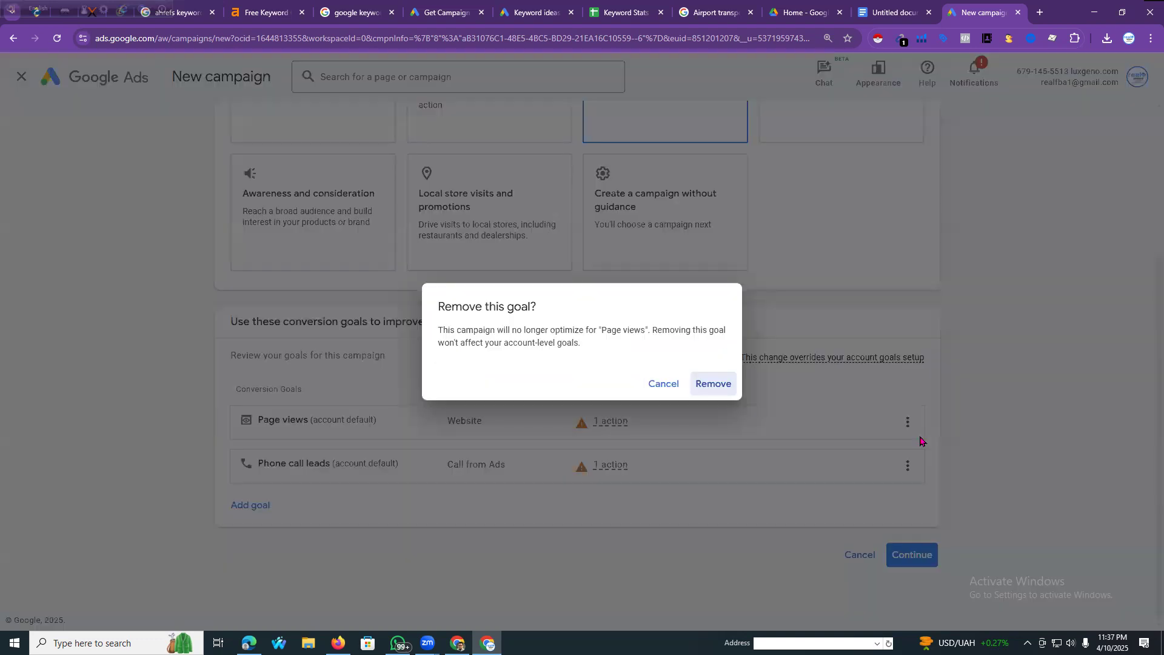
pyautogui.click(715, 384)
pyautogui.click(907, 466)
pyautogui.click(642, 479)
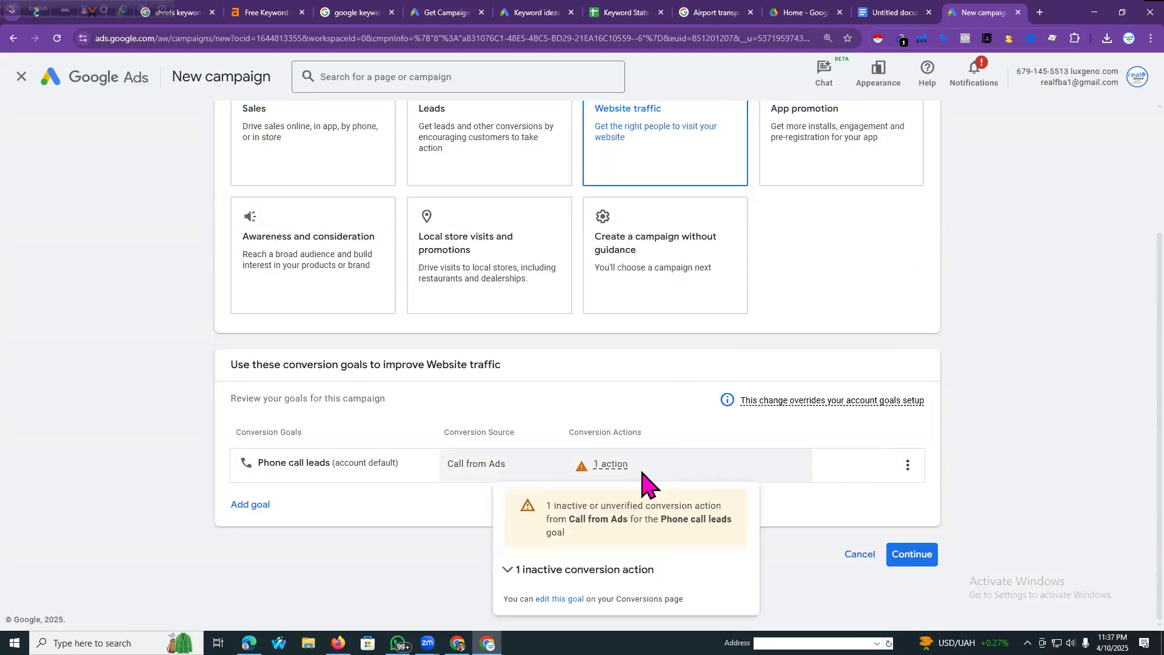
pyautogui.click(907, 465)
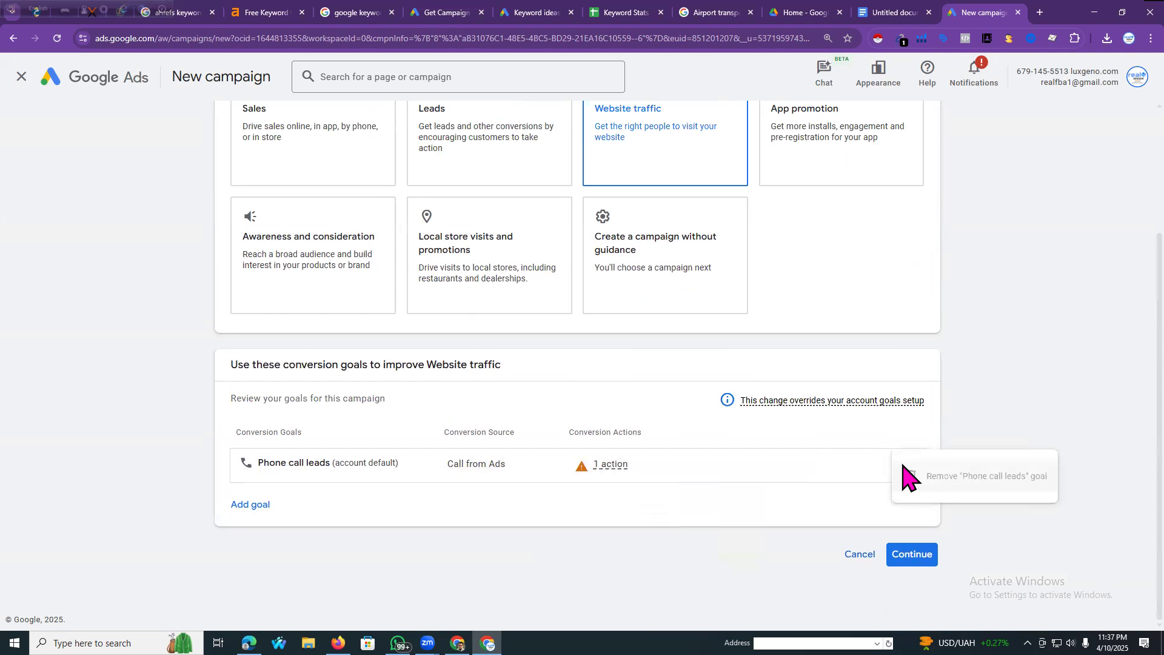
# Re-add Page views as a goal, remove Phone call leads, and continue.
pyautogui.click(248, 505)
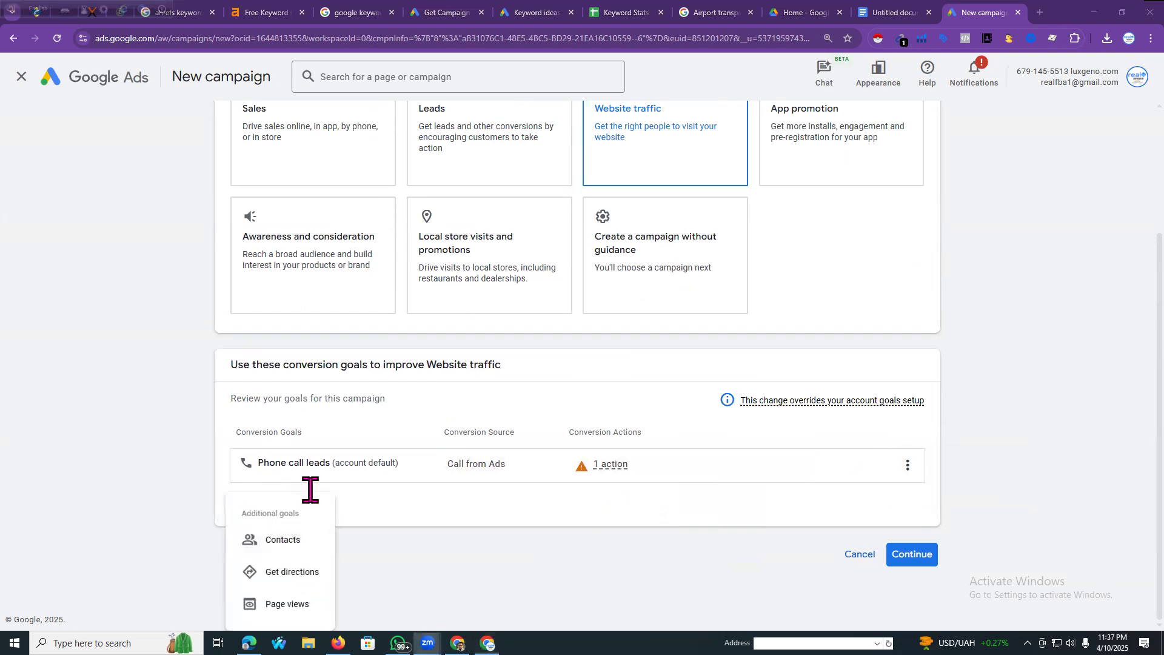
pyautogui.click(282, 605)
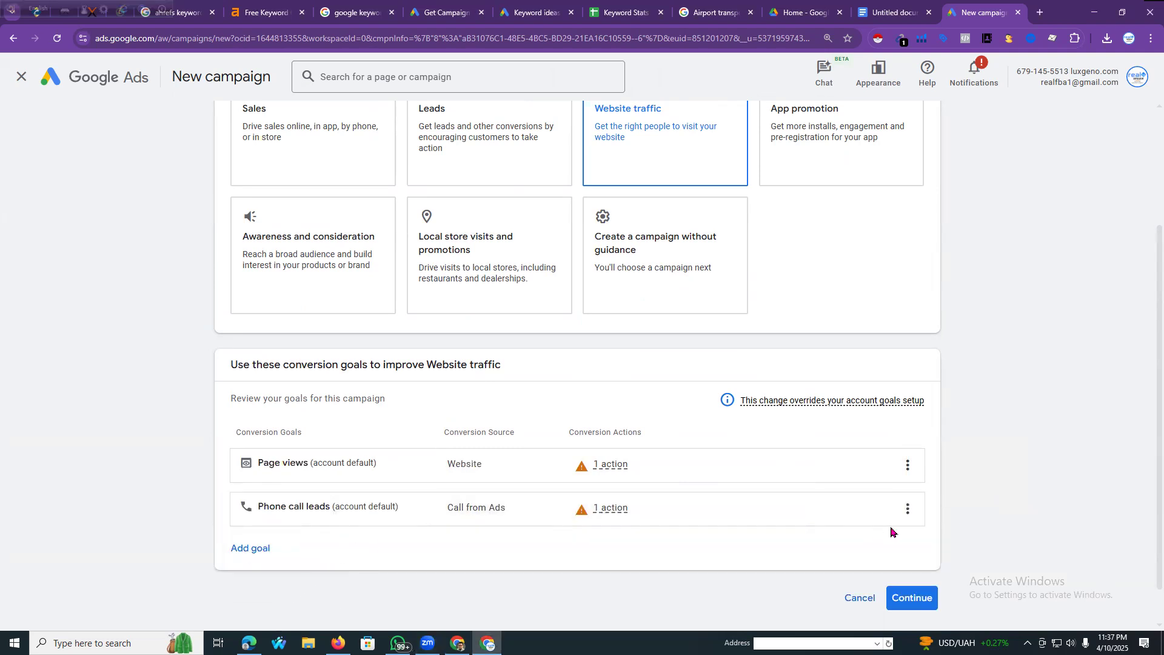
pyautogui.click(908, 509)
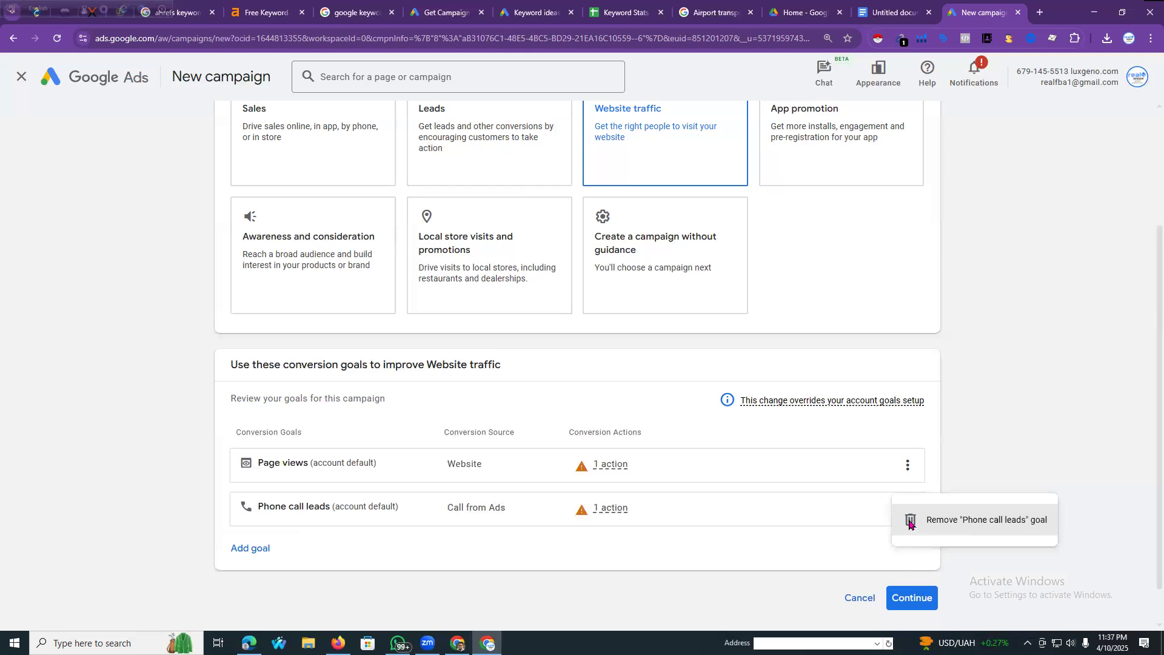
pyautogui.click(910, 521)
pyautogui.click(707, 387)
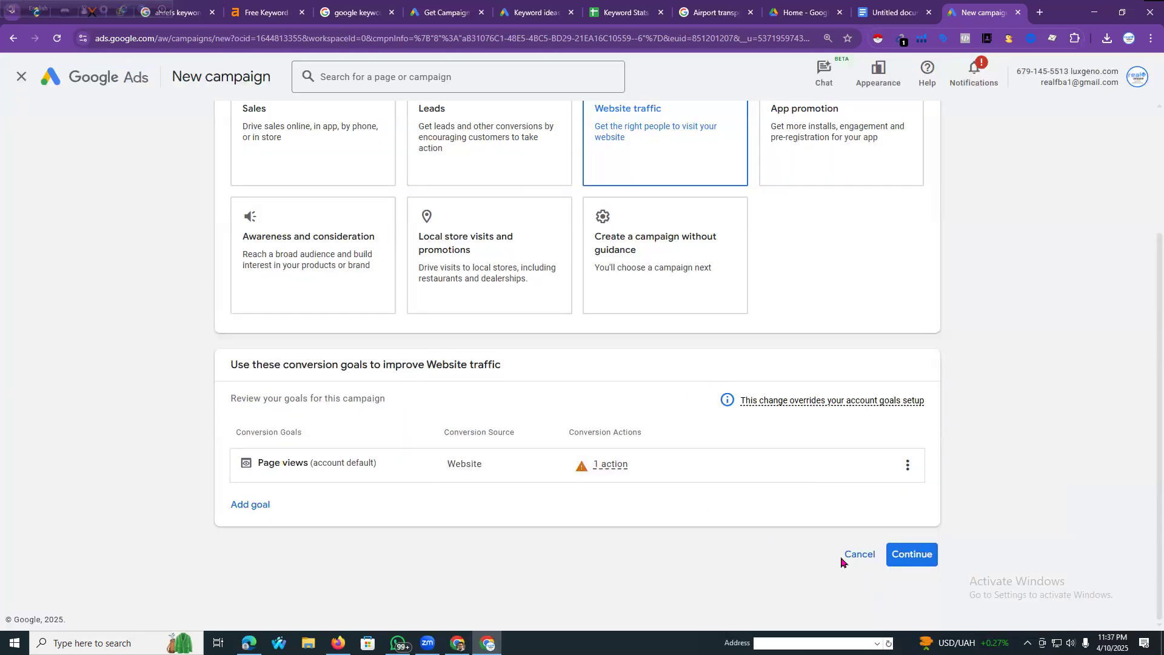
pyautogui.click(912, 555)
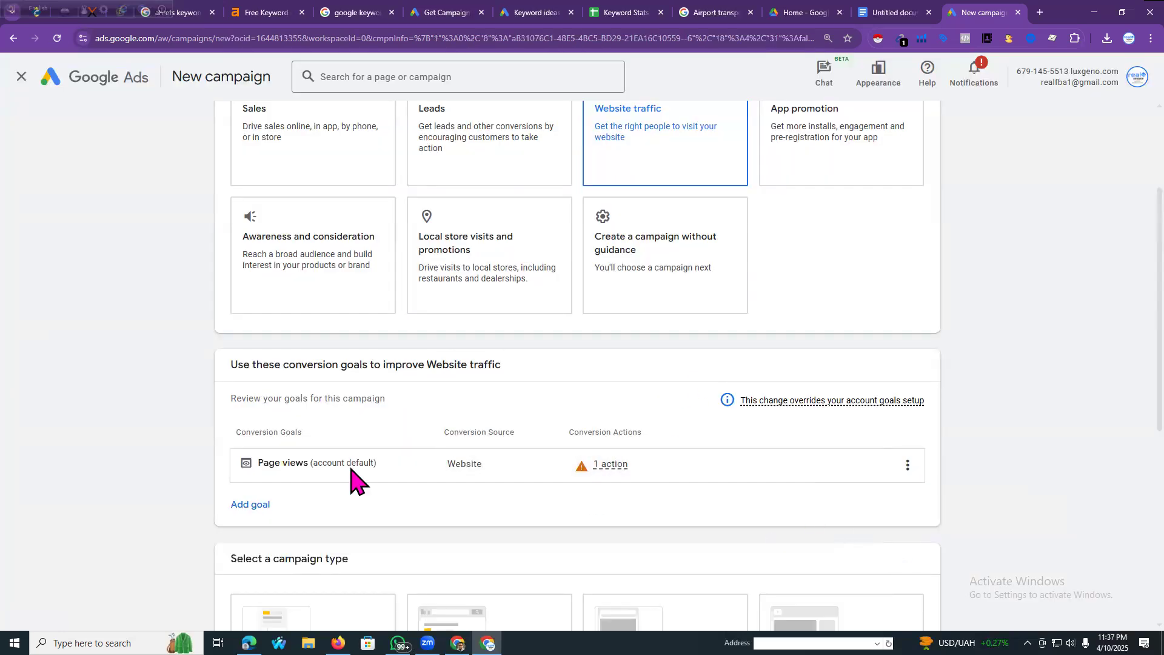
# Choose Search as the campaign type.
pyautogui.scroll(-3, 588, 366)
pyautogui.scroll(-2, 538, 346)
pyautogui.click(527, 348)
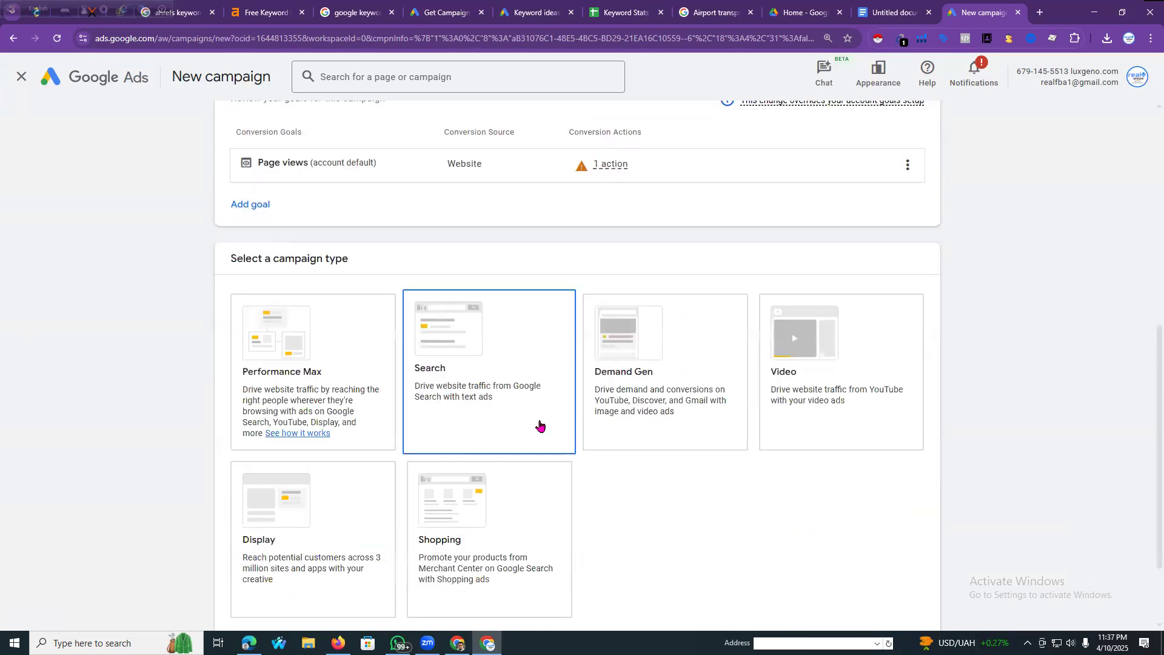
pyautogui.scroll(-1, 496, 367)
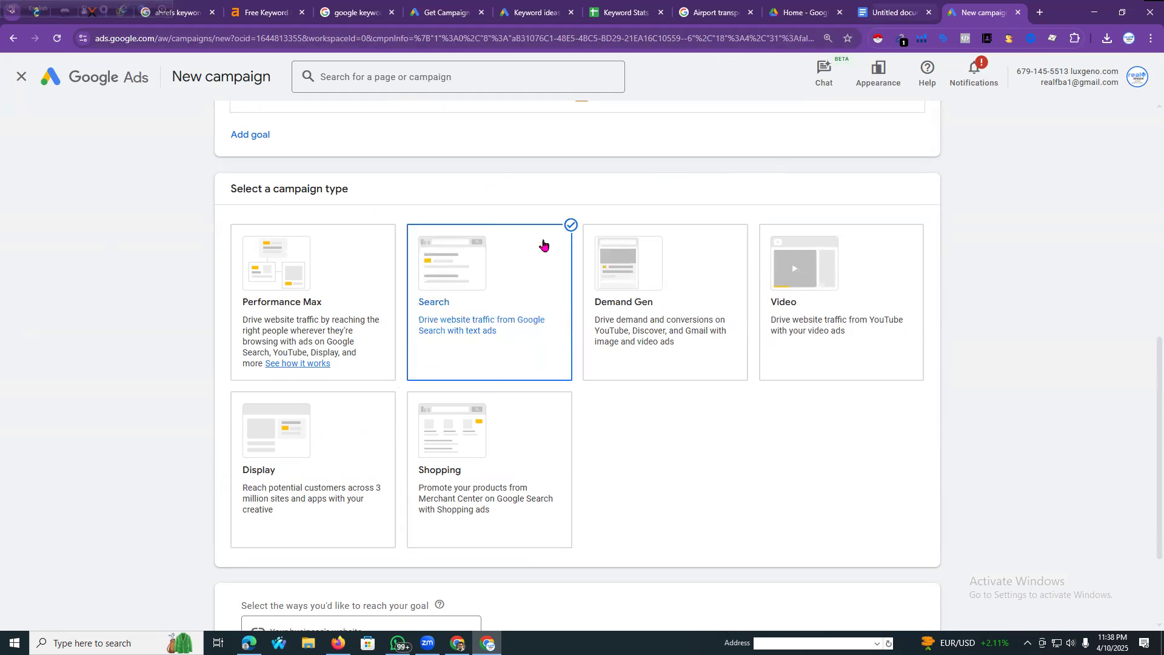
pyautogui.scroll(-3, 558, 330)
pyautogui.click(332, 496)
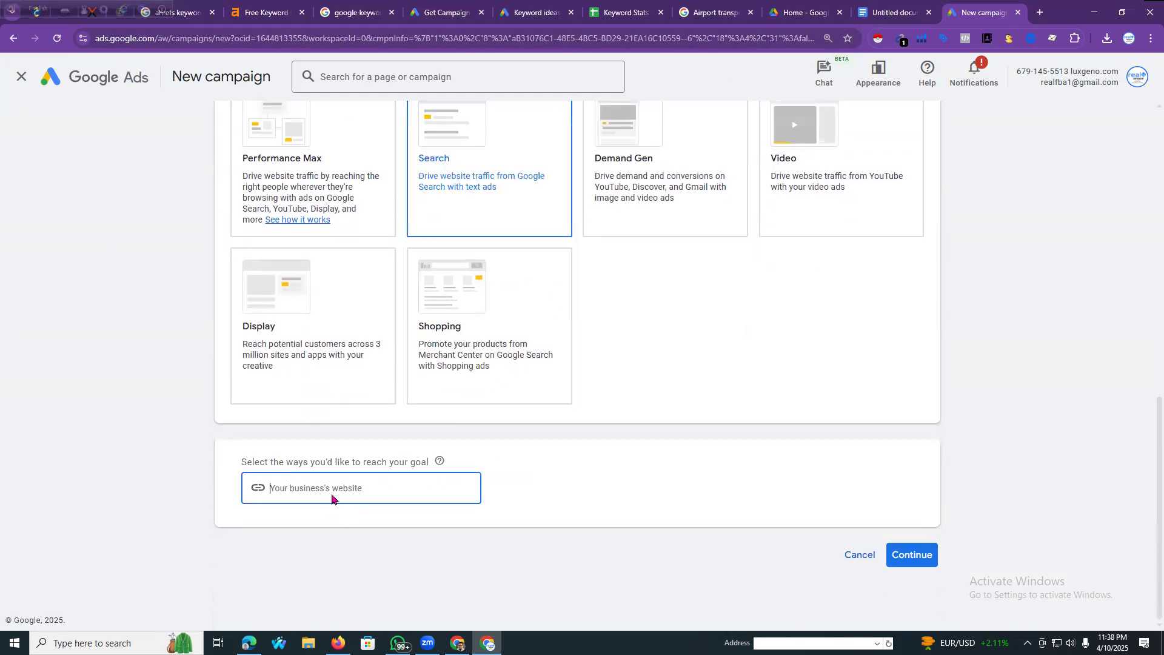
pyautogui.click(625, 297)
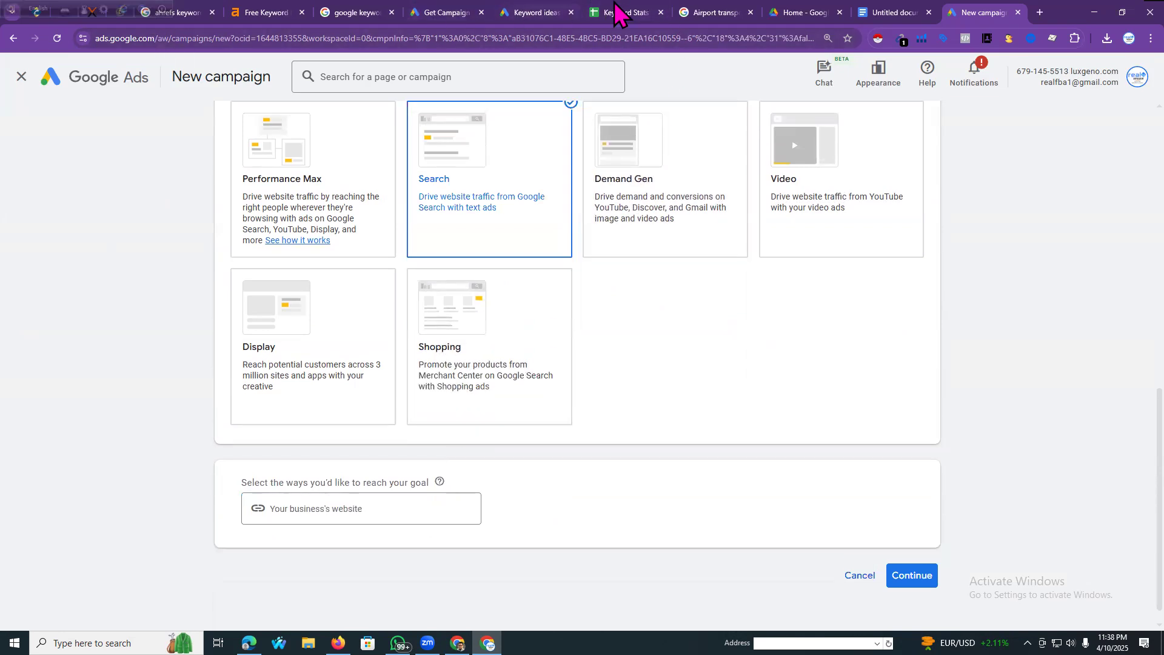
pyautogui.click(699, 11)
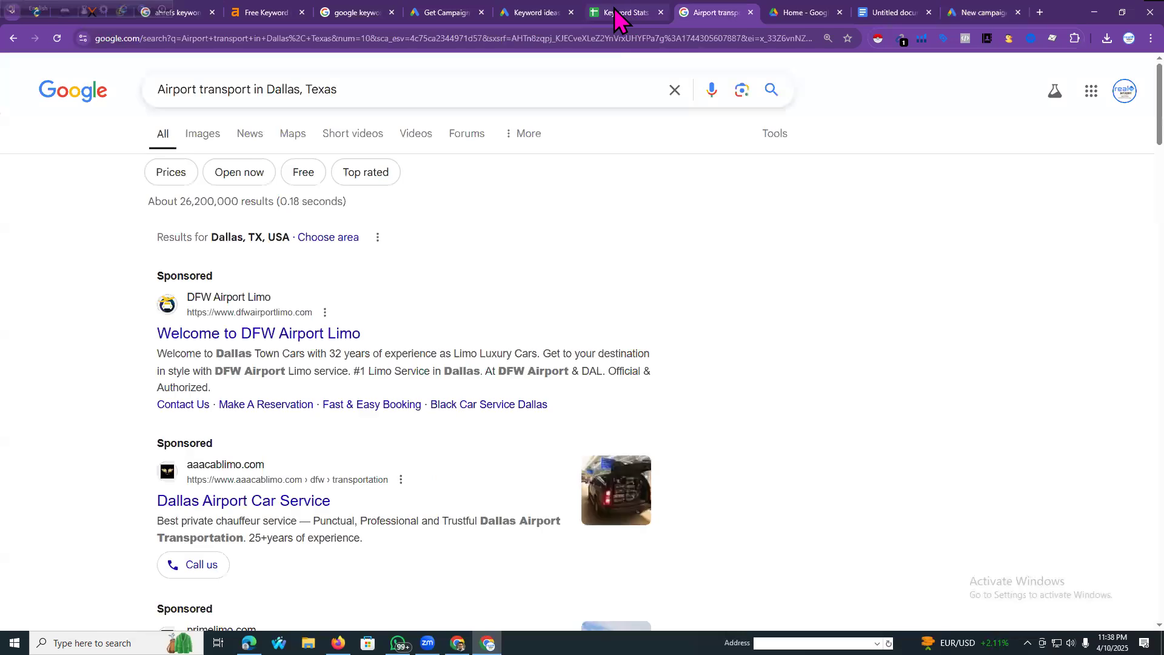
pyautogui.click(338, 643)
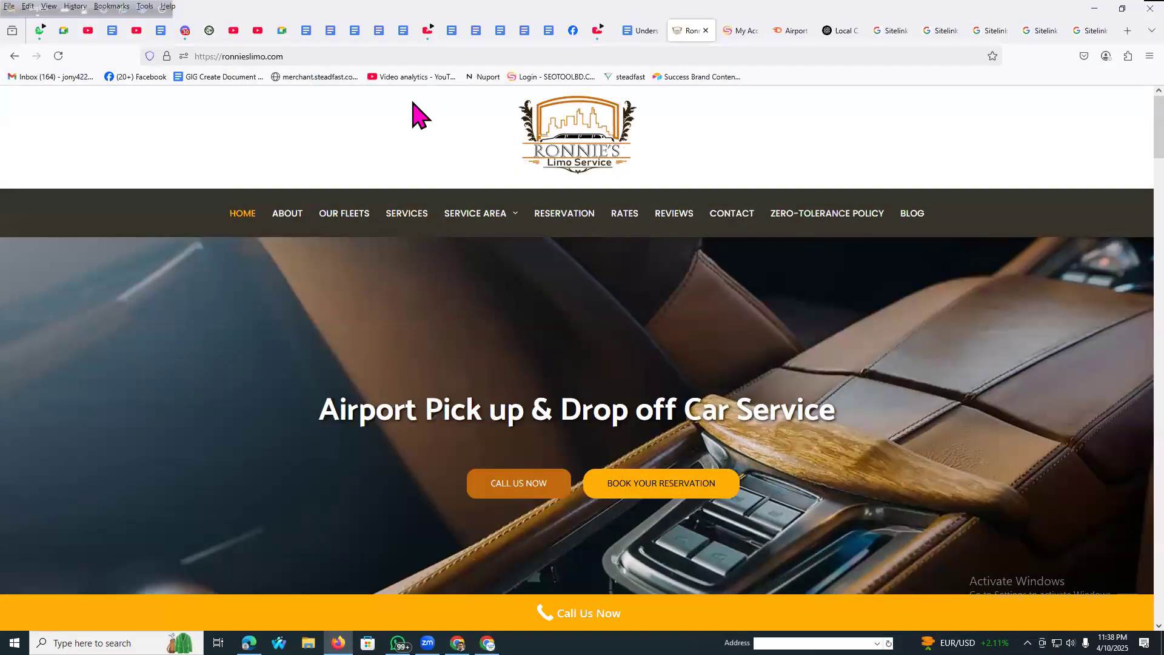
pyautogui.click(302, 57)
pyautogui.hotkey('ctrl', 'c')
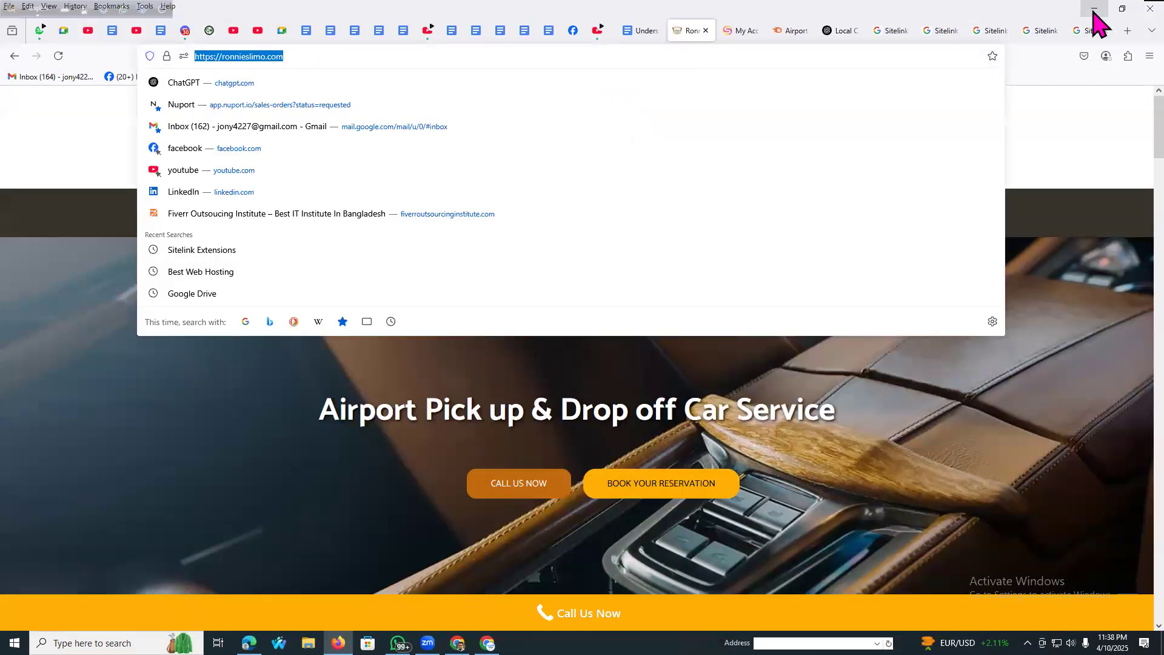
pyautogui.click(1095, 9)
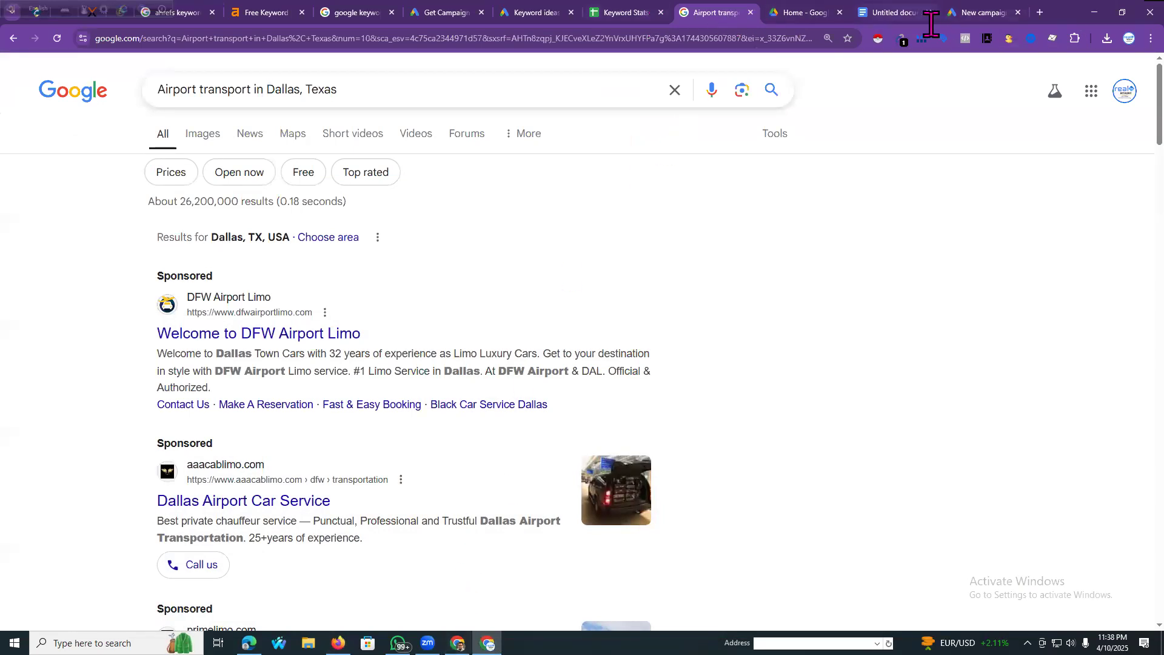
pyautogui.click(969, 23)
pyautogui.click(333, 514)
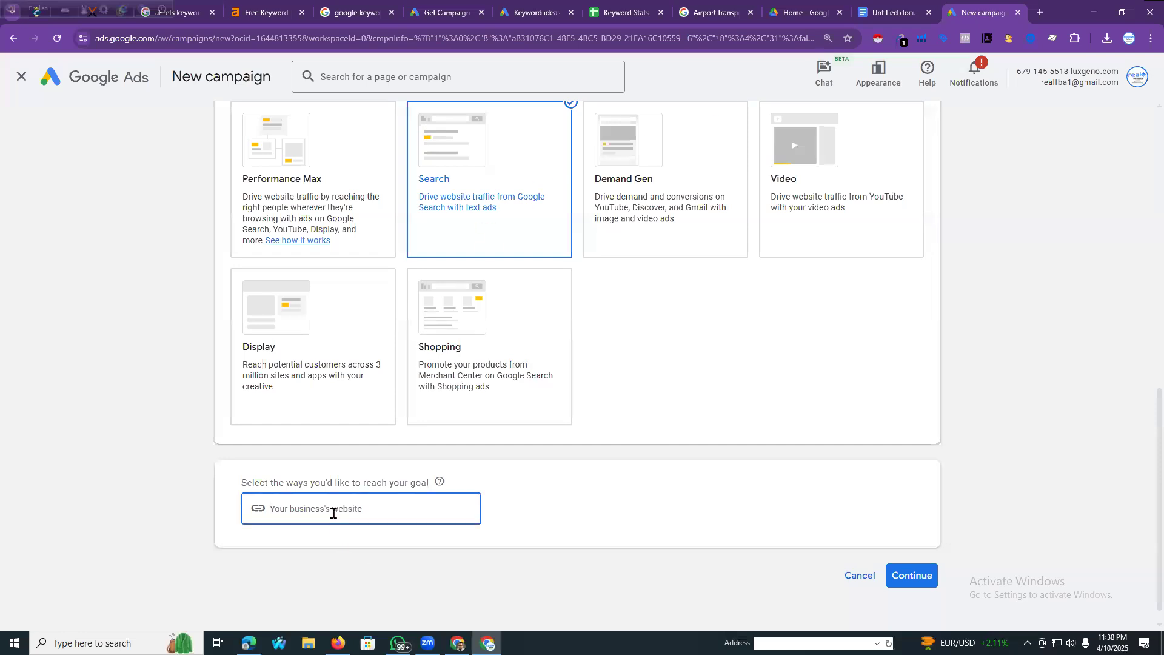
pyautogui.hotkey('ctrl', 'v')
pyautogui.click(532, 497)
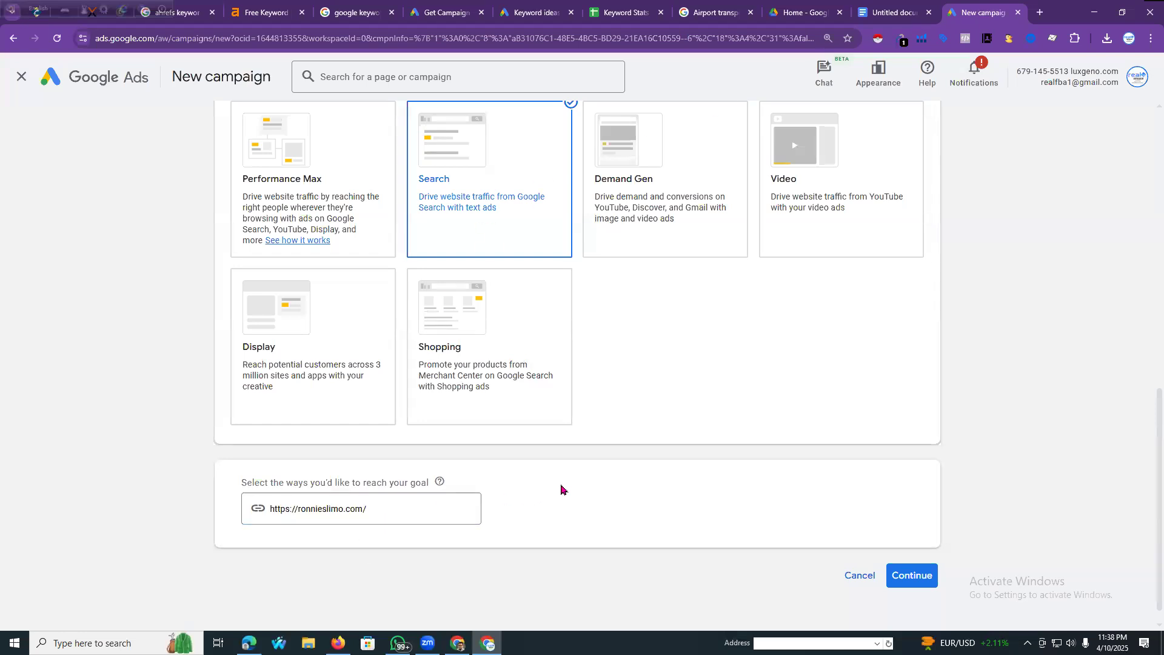
# Name the campaign PPC-TEST-01 and continue to bidding.
pyautogui.click(900, 576)
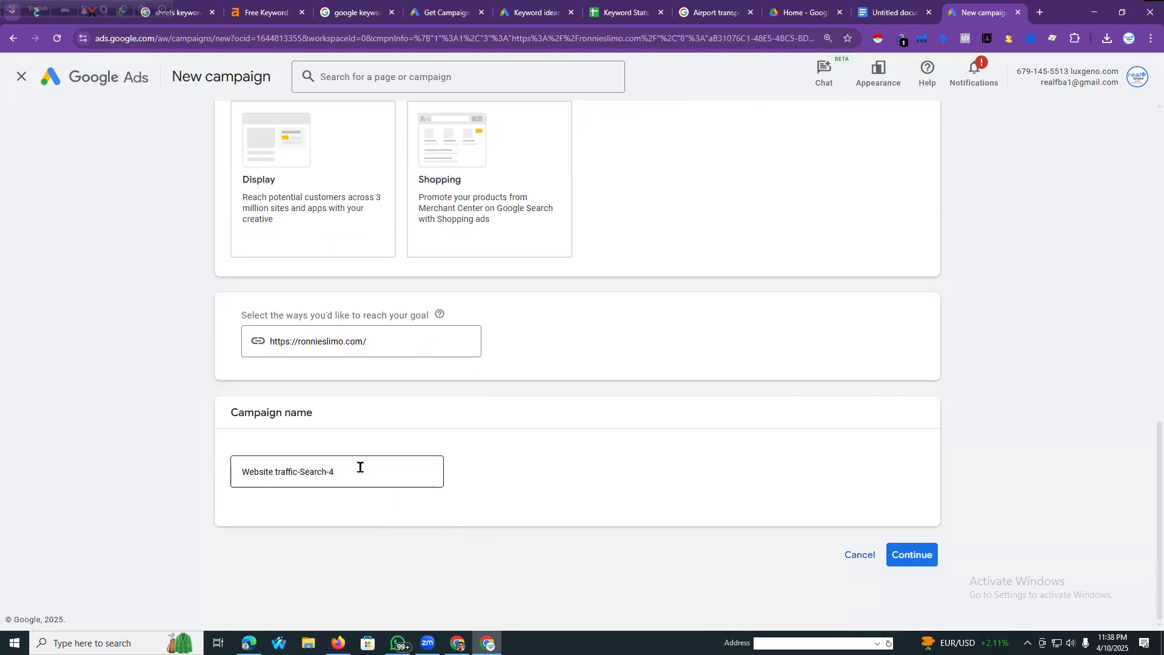
pyautogui.tripleClick(360, 467)
pyautogui.write('PPC-TEST-01')
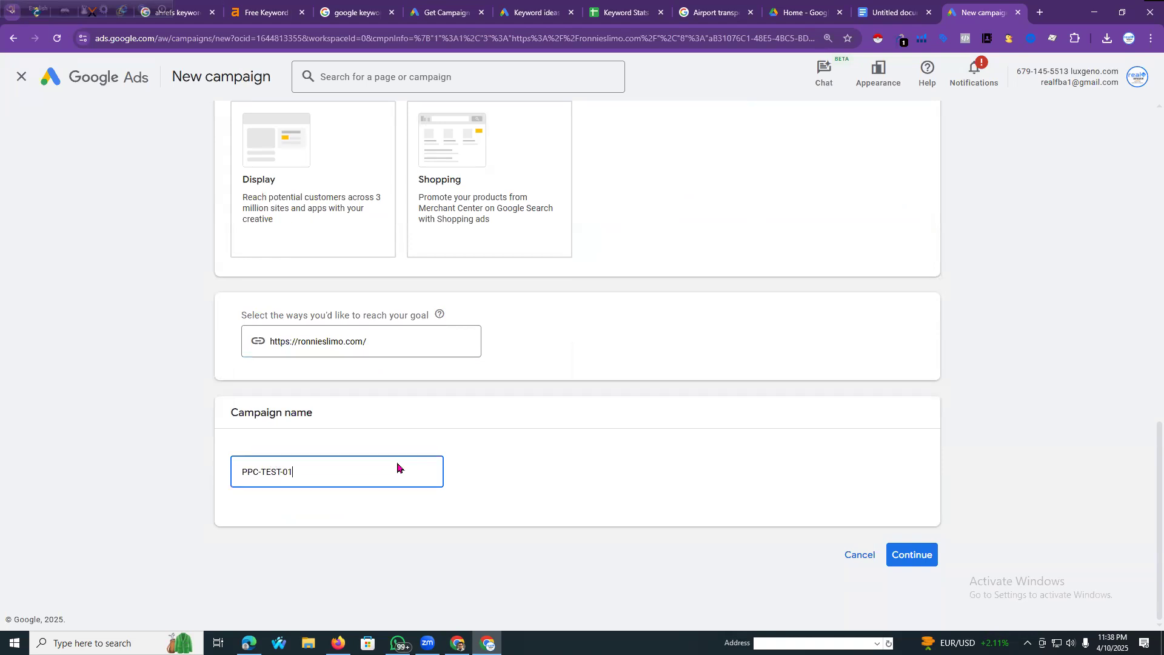
pyautogui.click(929, 570)
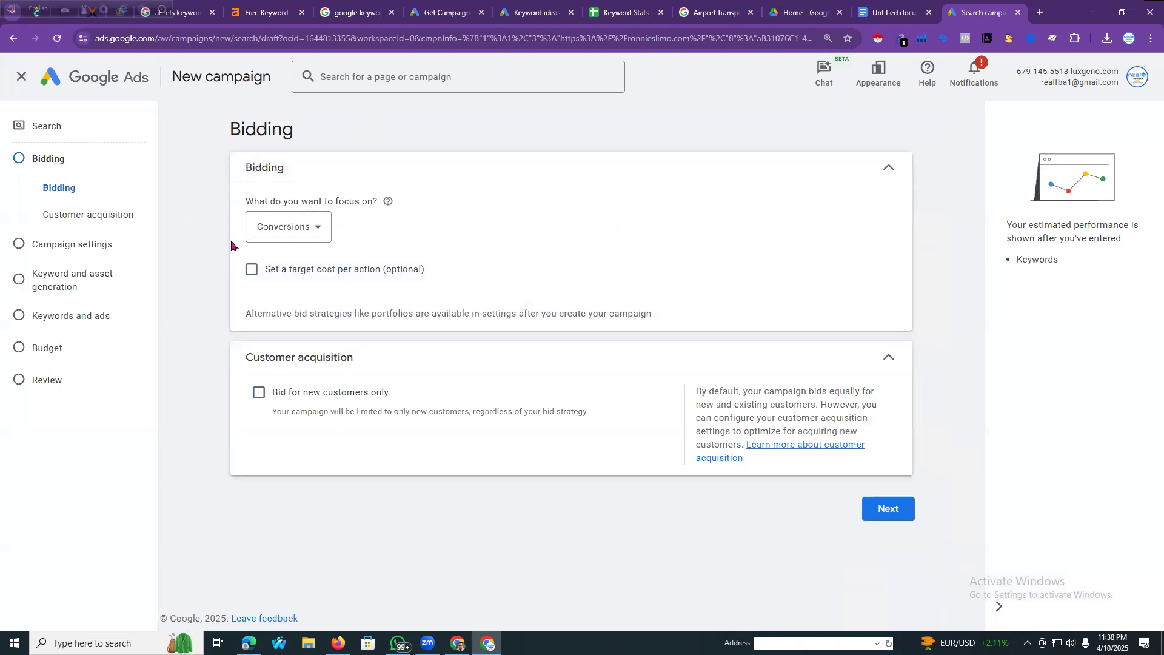
# Change the bidding focus from Conversions to Clicks and enable the maximum CPC bid limit field.
pyautogui.click(301, 229)
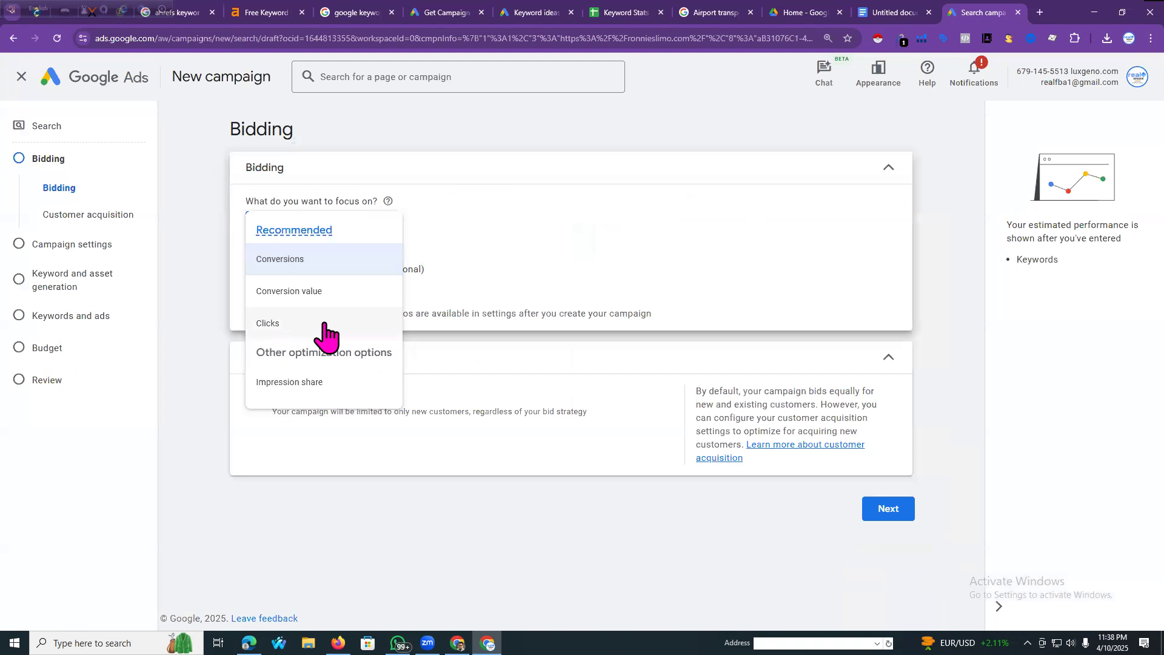
pyautogui.click(272, 331)
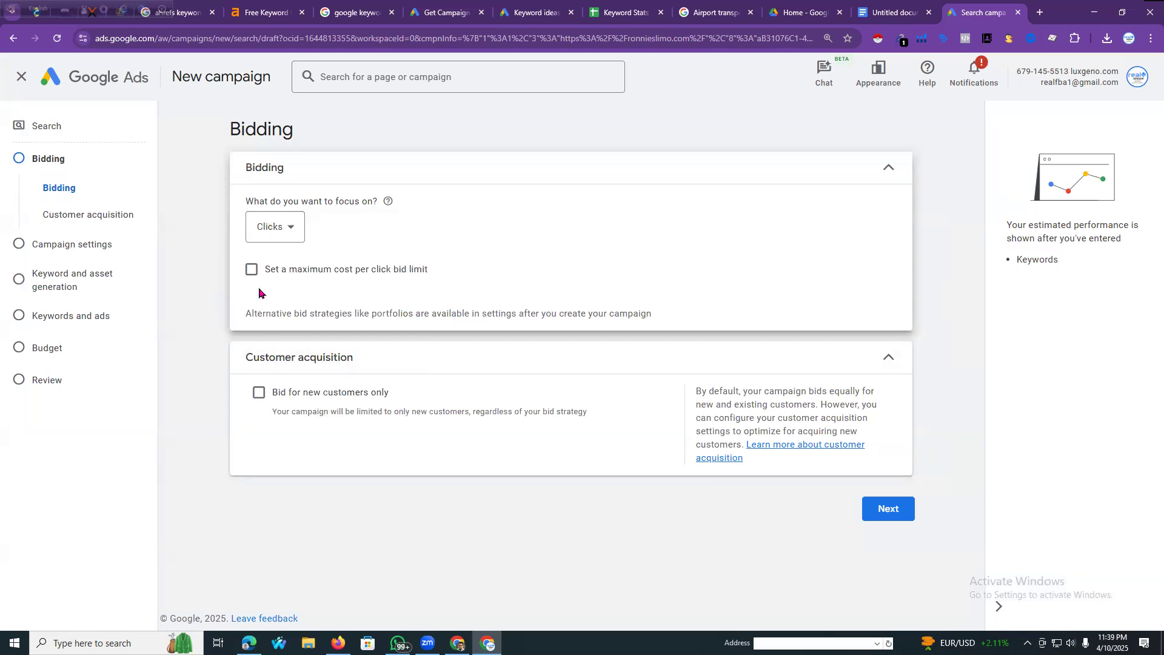
pyautogui.click(253, 271)
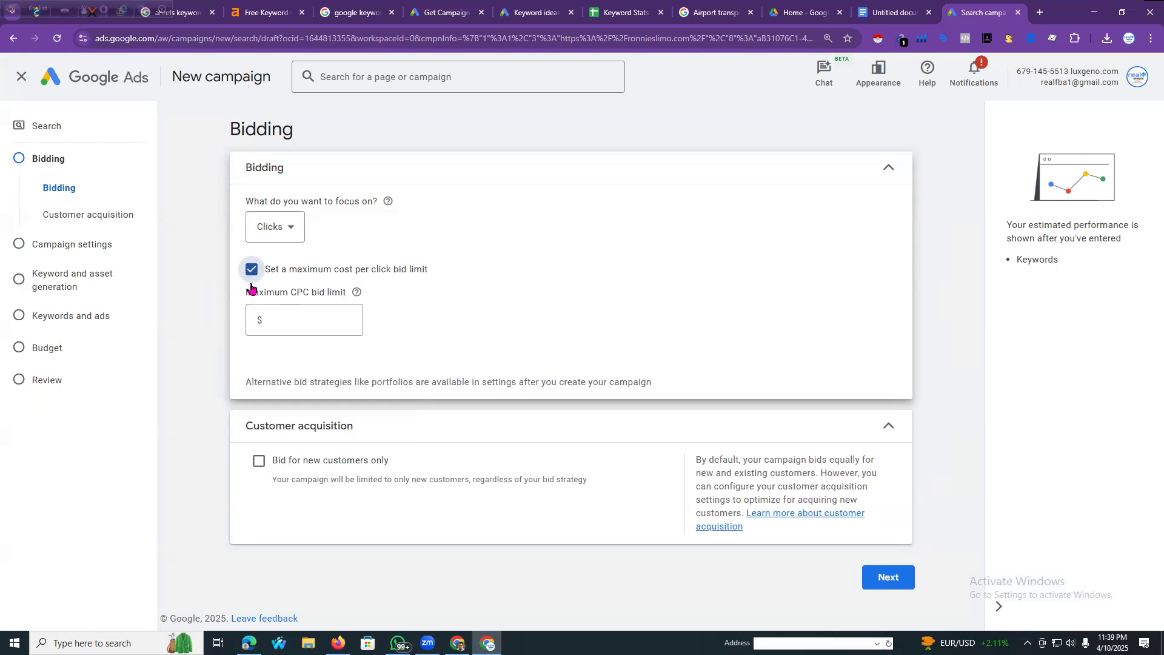
pyautogui.click(283, 323)
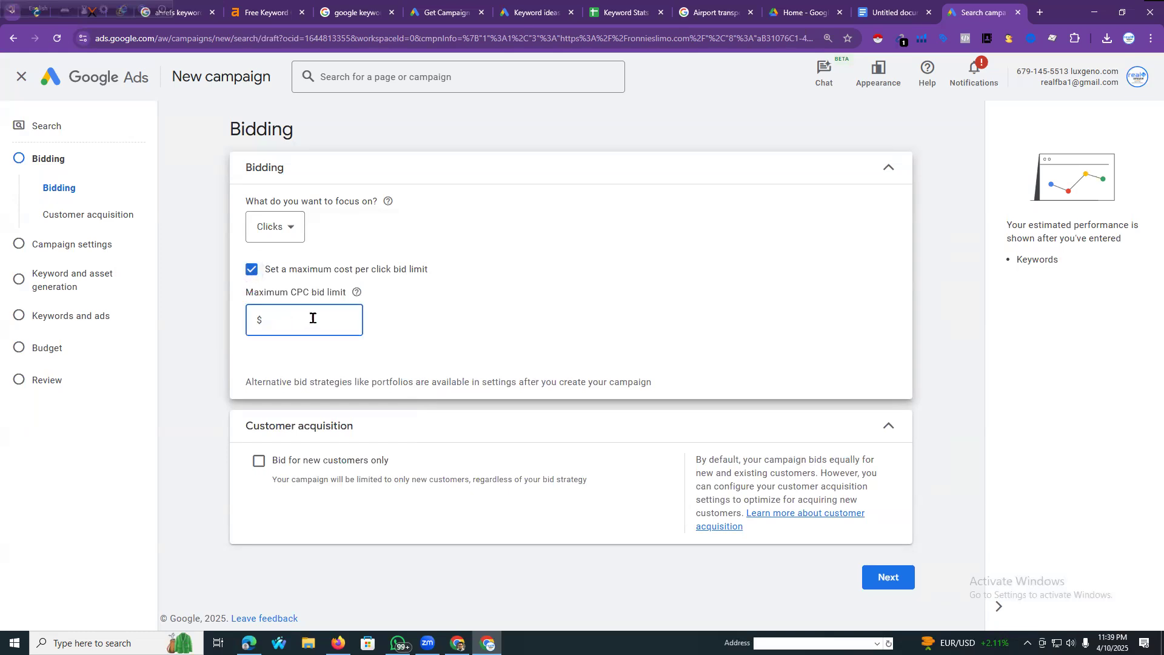
pyautogui.write('.')
pyautogui.press('BackSpace')
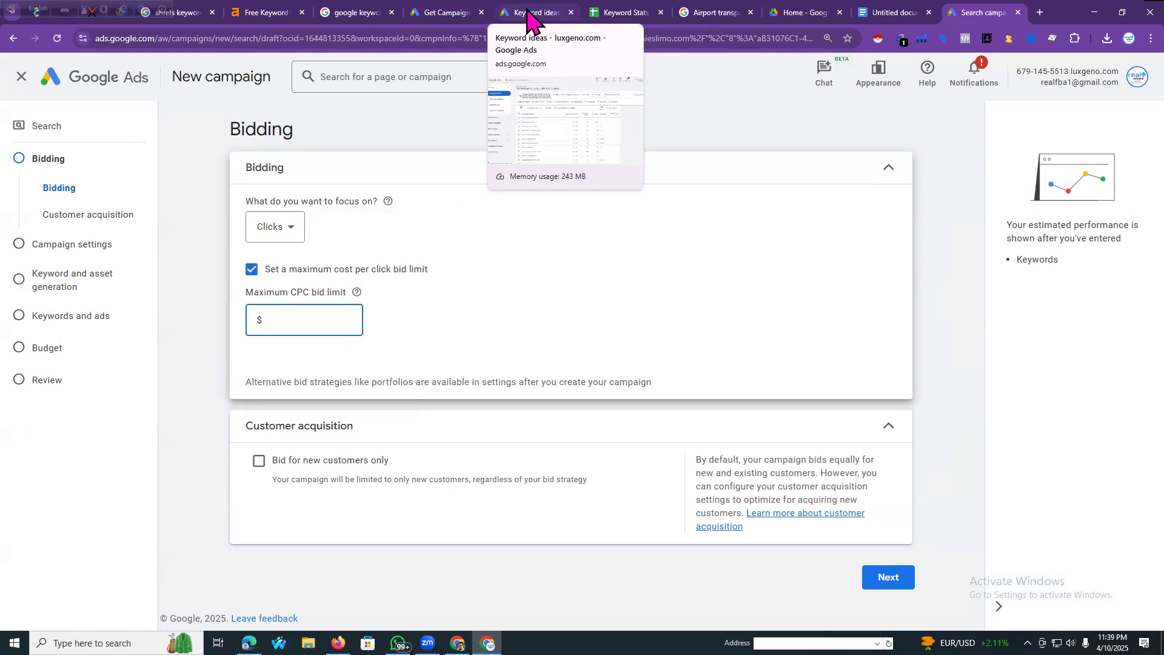
# In Keyword Planner's search volume and forecasts, upload and submit the Keyword Stats 2025-04-10 at 23_17_51 CSV.
pyautogui.click(527, 12)
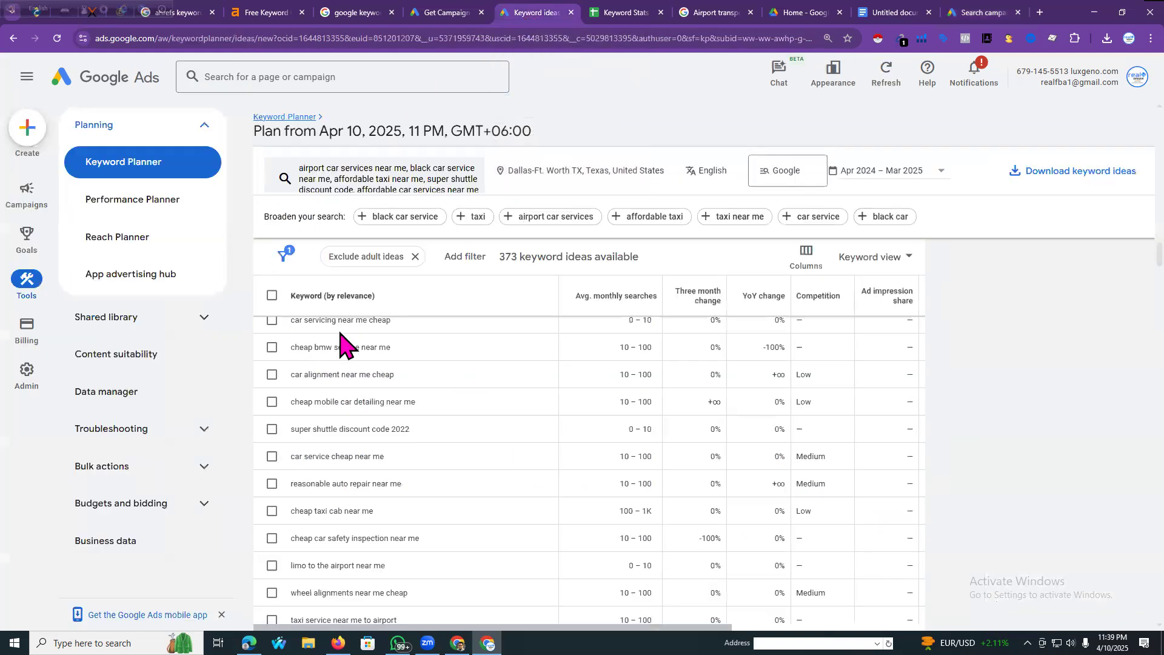
pyautogui.scroll(10, 303, 337)
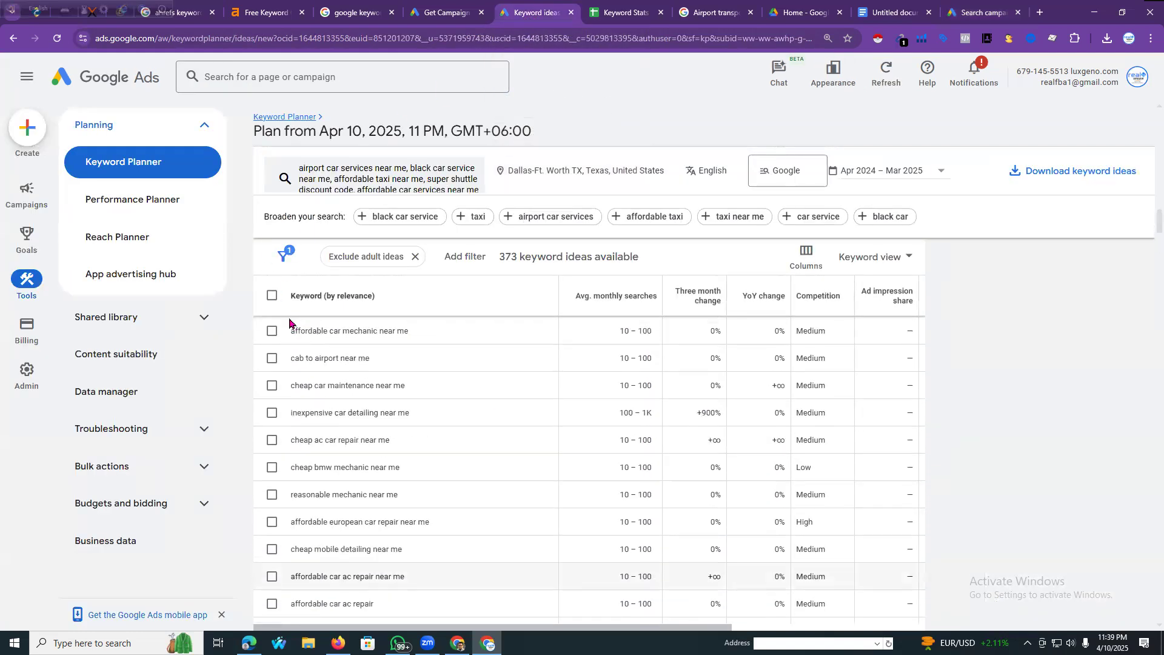
pyautogui.scroll(3, 288, 320)
pyautogui.click(155, 211)
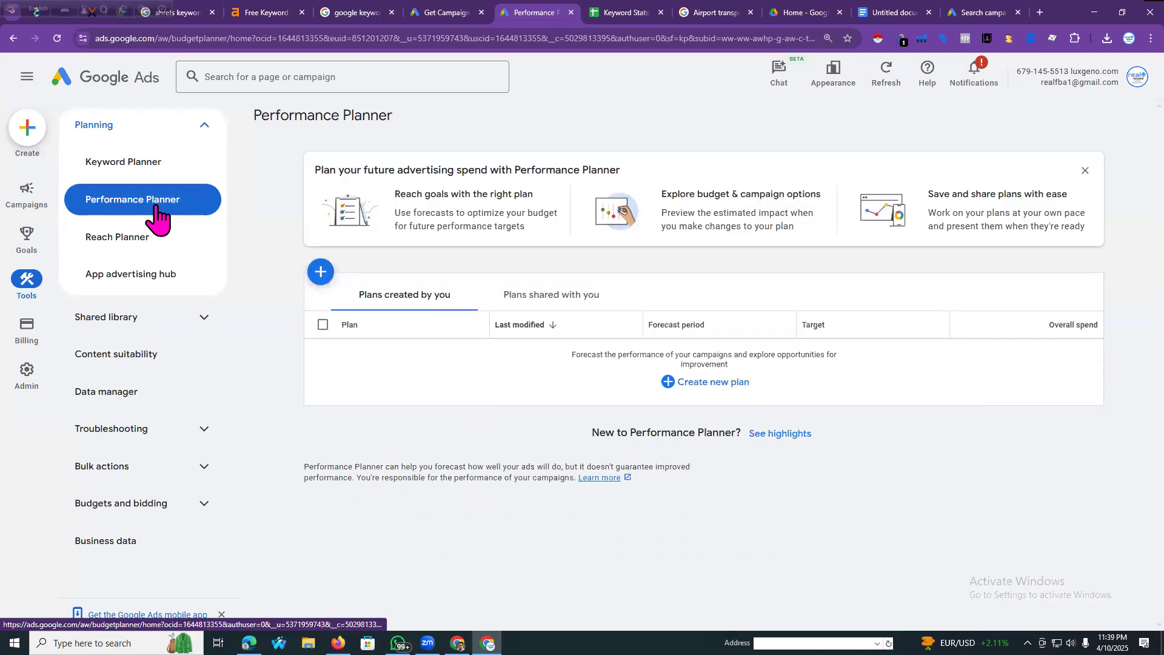
pyautogui.click(130, 165)
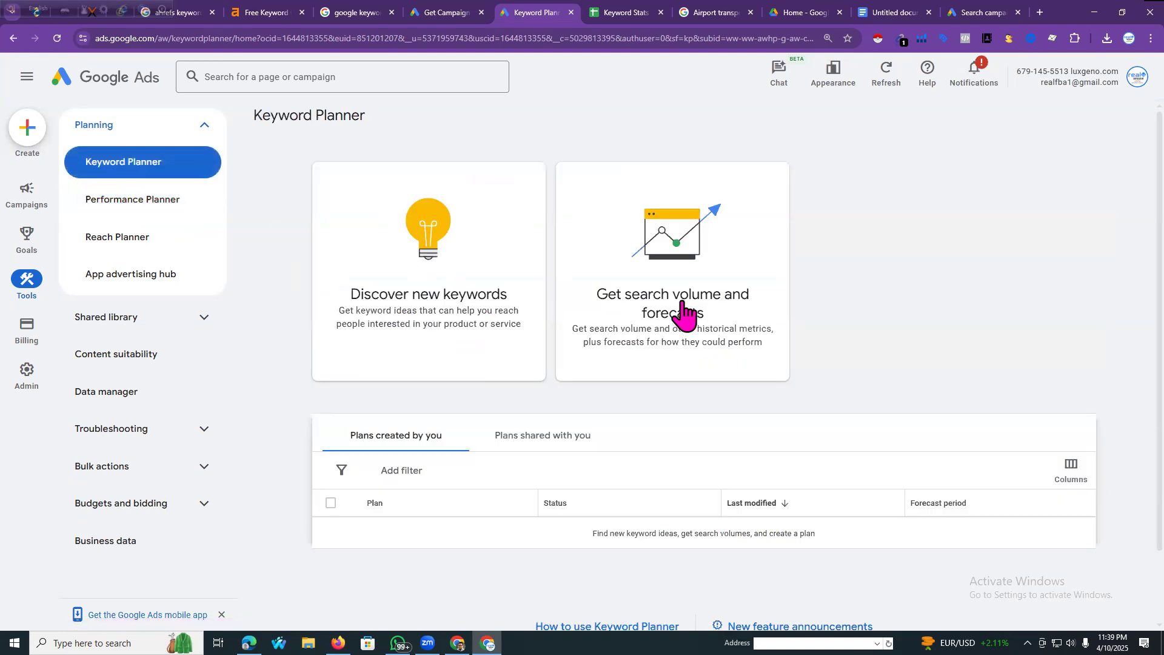
pyautogui.click(683, 312)
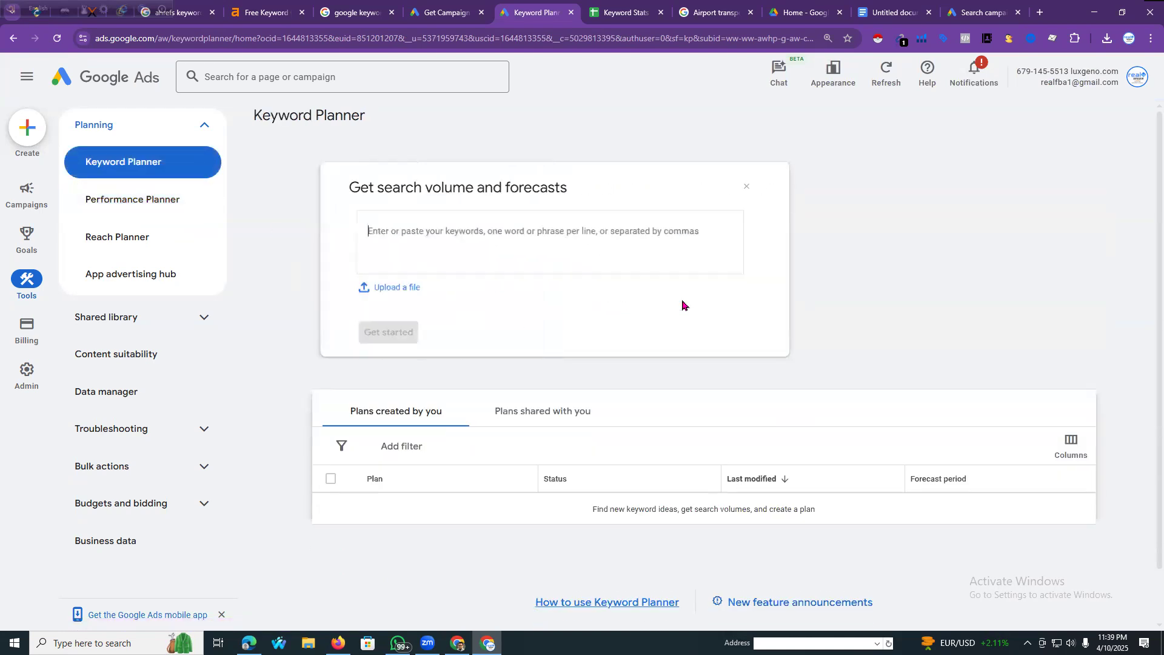
pyautogui.click(397, 290)
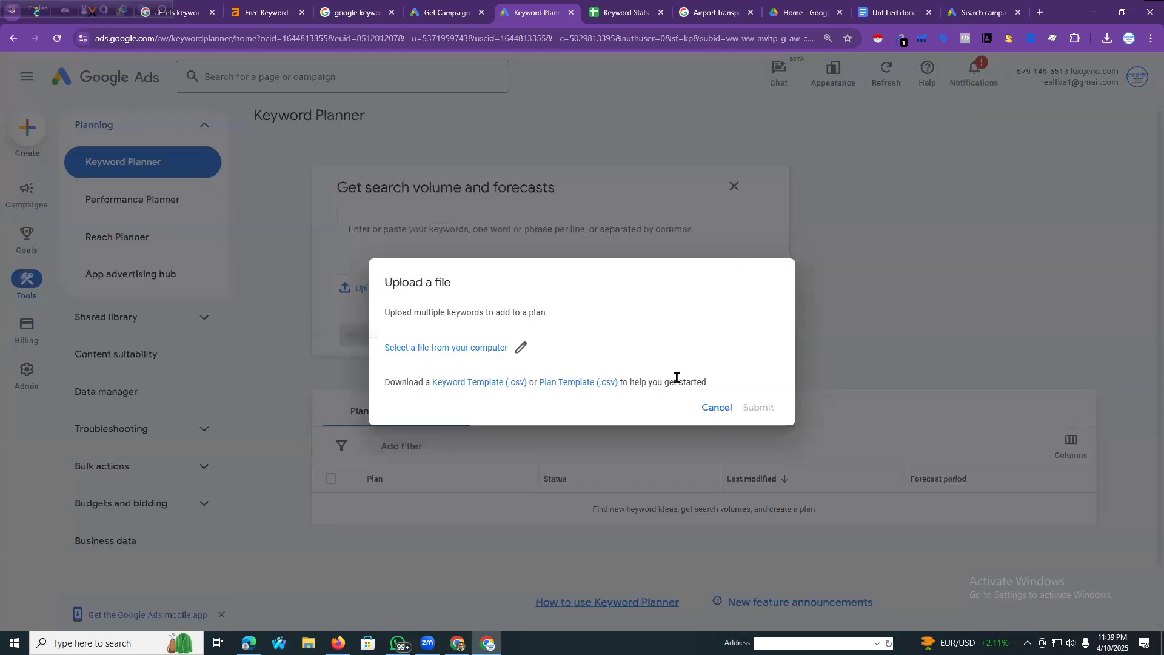
pyautogui.click(457, 348)
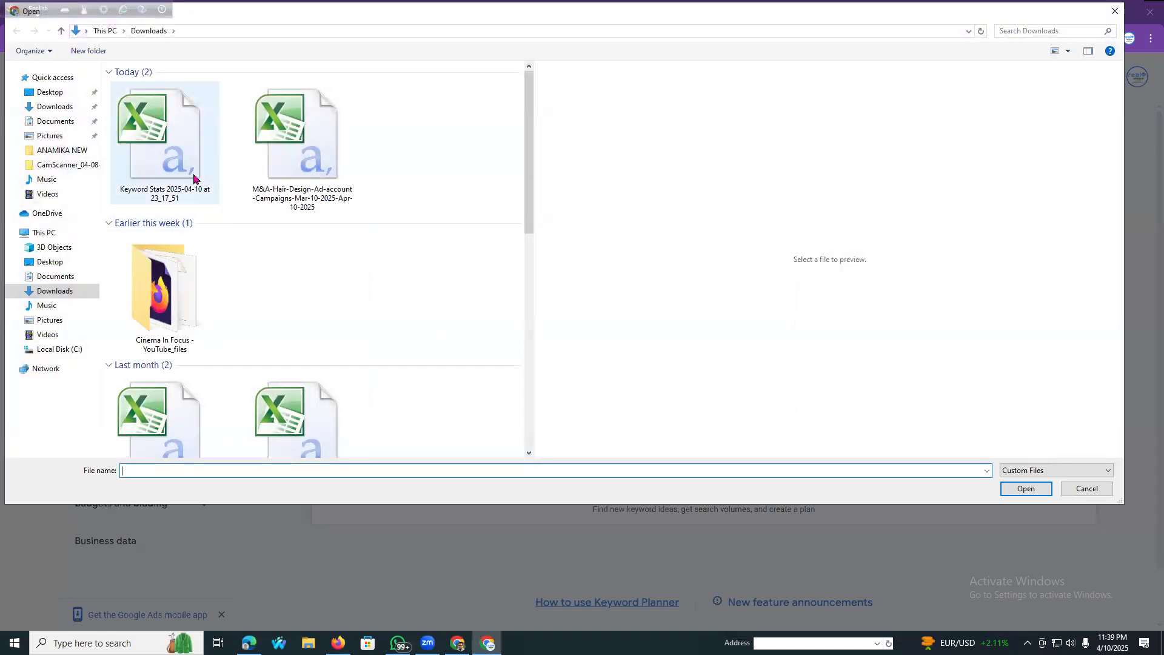
pyautogui.click(215, 196)
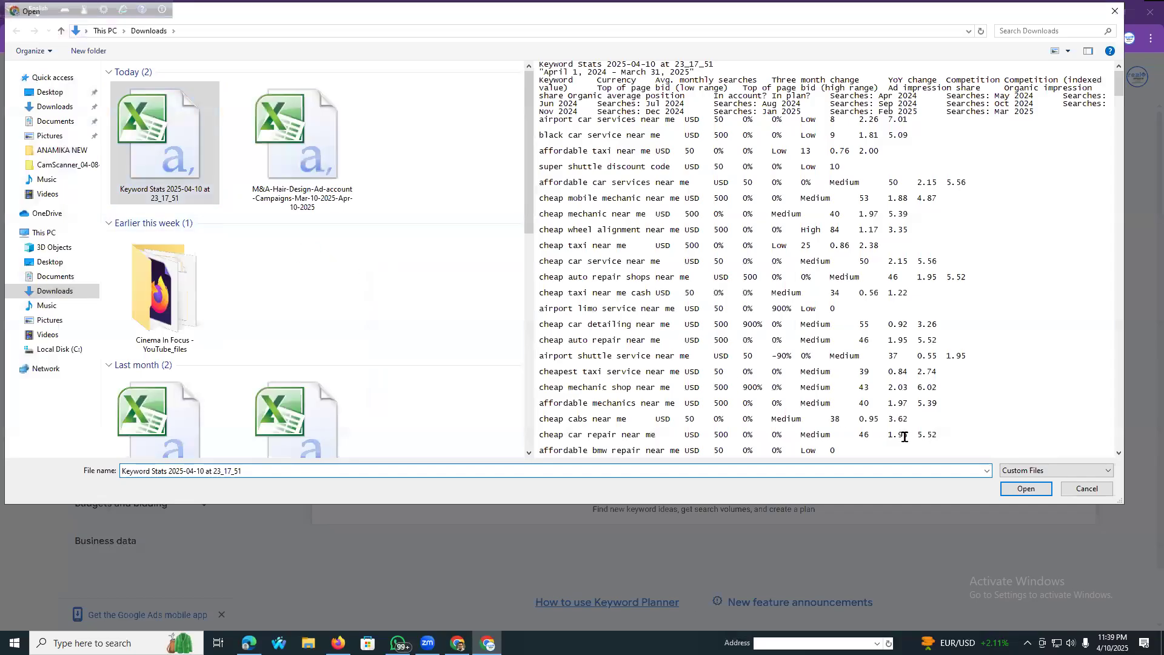
pyautogui.click(1026, 488)
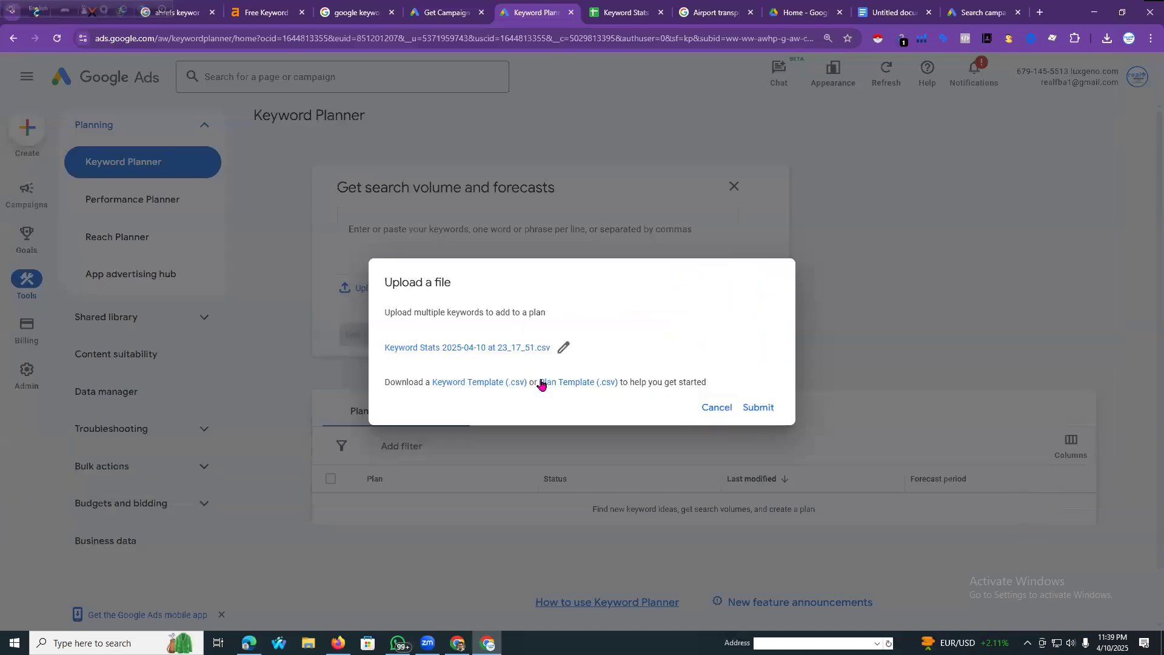
pyautogui.click(757, 407)
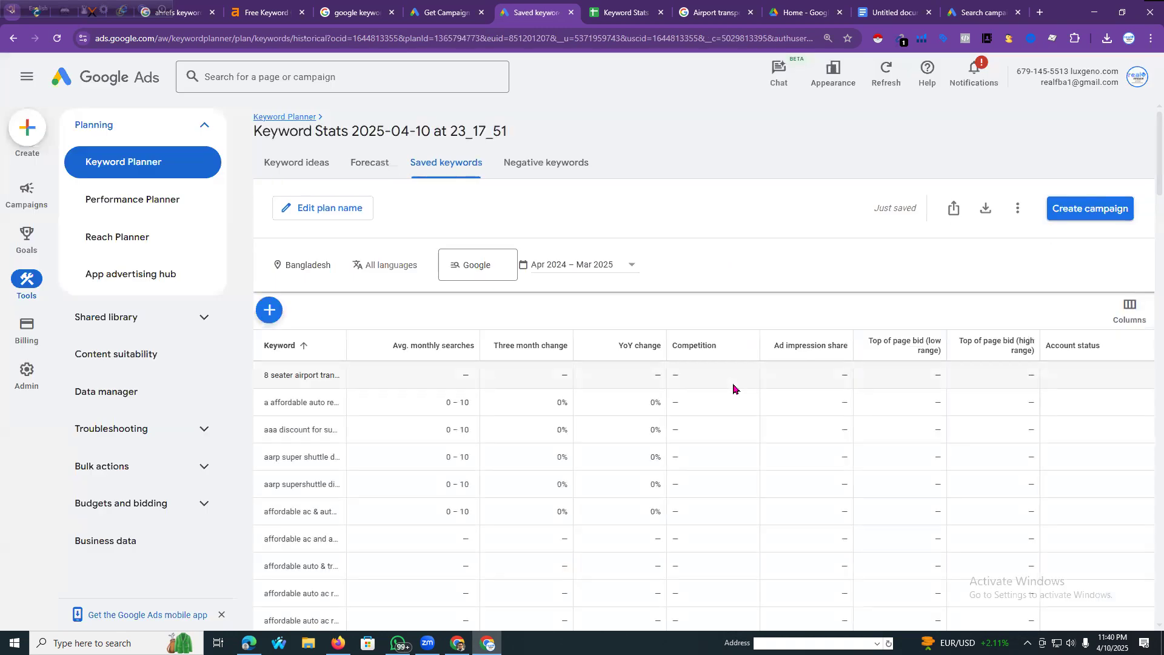
# Replace Bangladesh with Dallas-Ft. Worth TX as the plan's location and view the Forecast.
pyautogui.click(331, 269)
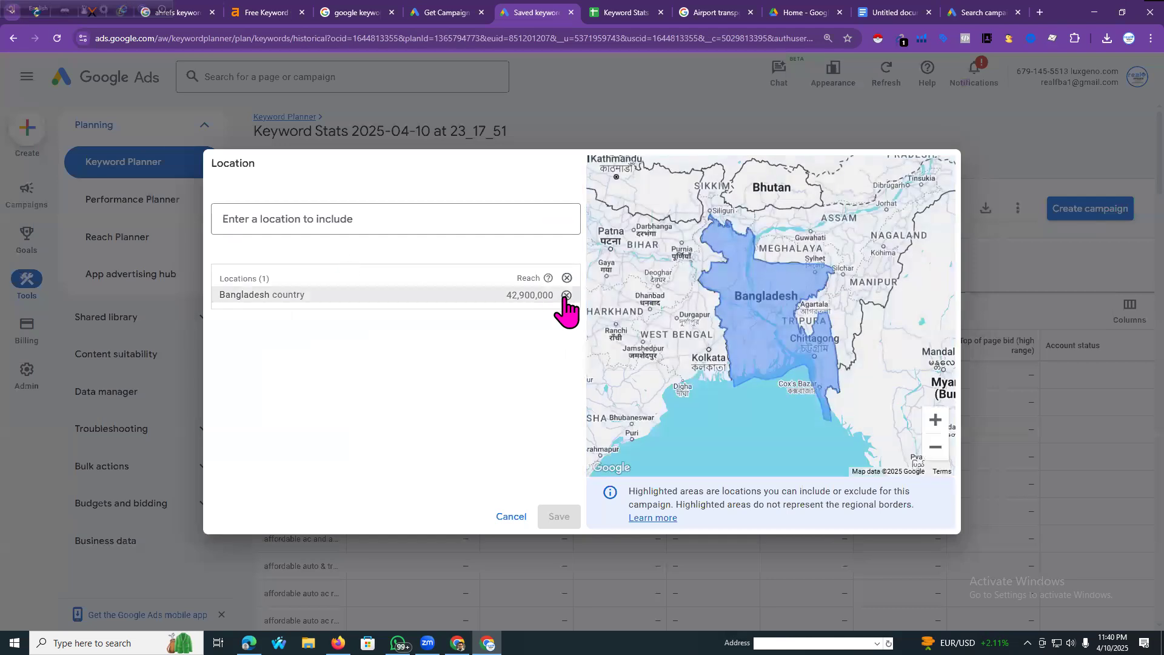
pyautogui.click(566, 295)
pyautogui.click(416, 224)
pyautogui.write('dalla')
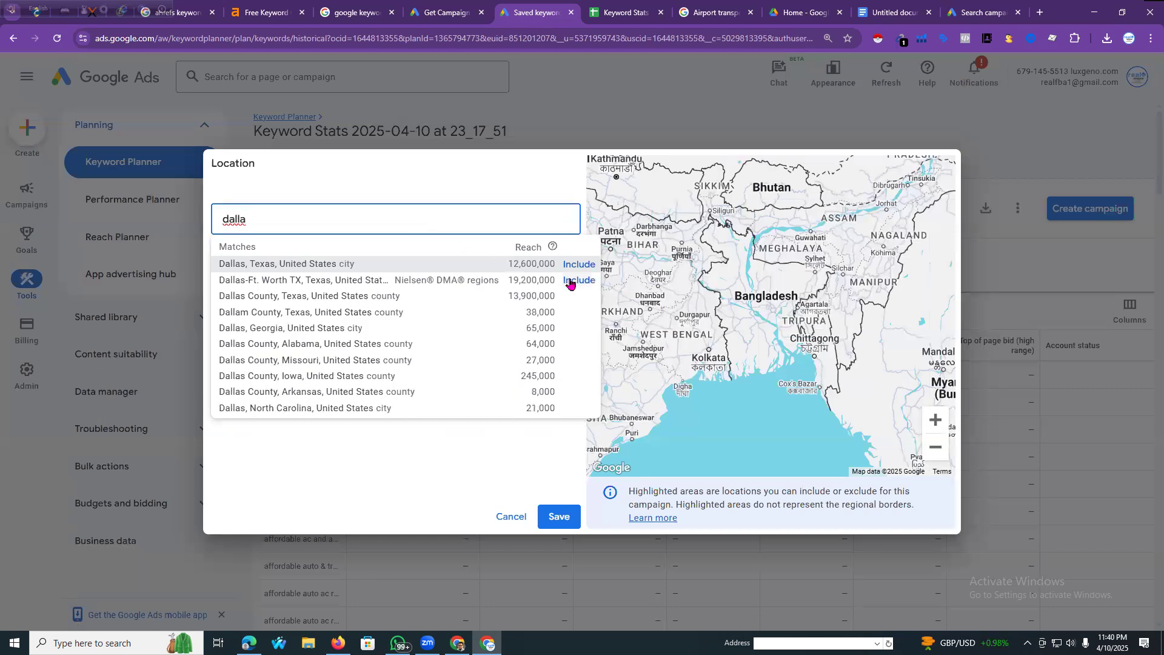
pyautogui.click(570, 281)
pyautogui.click(569, 517)
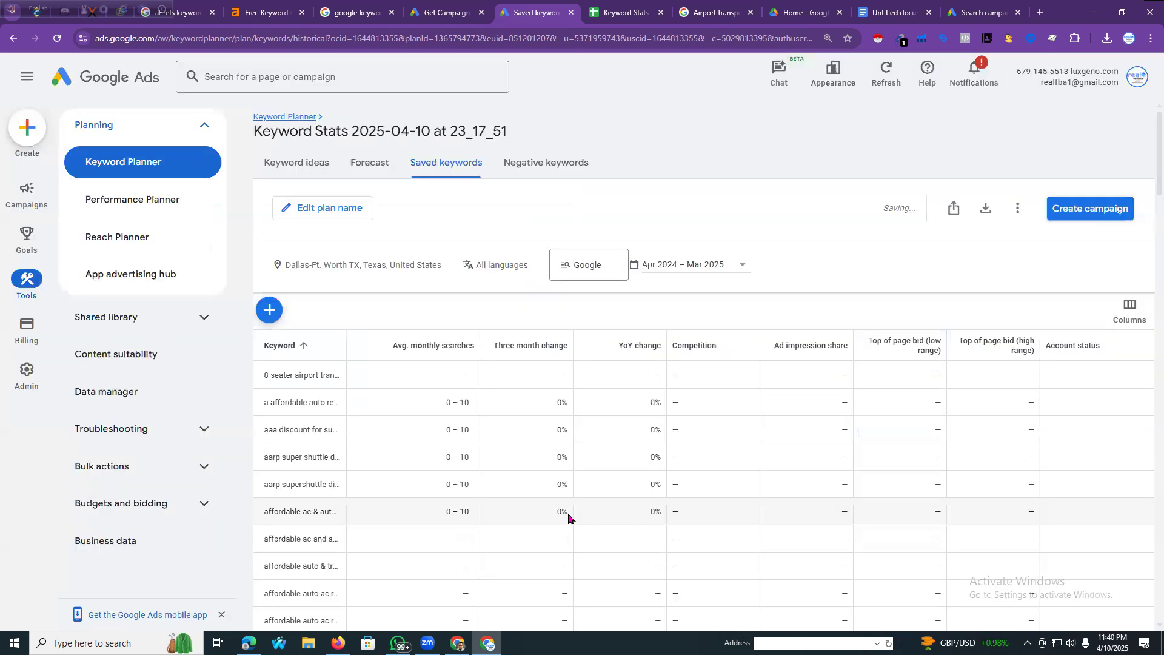
pyautogui.click(368, 167)
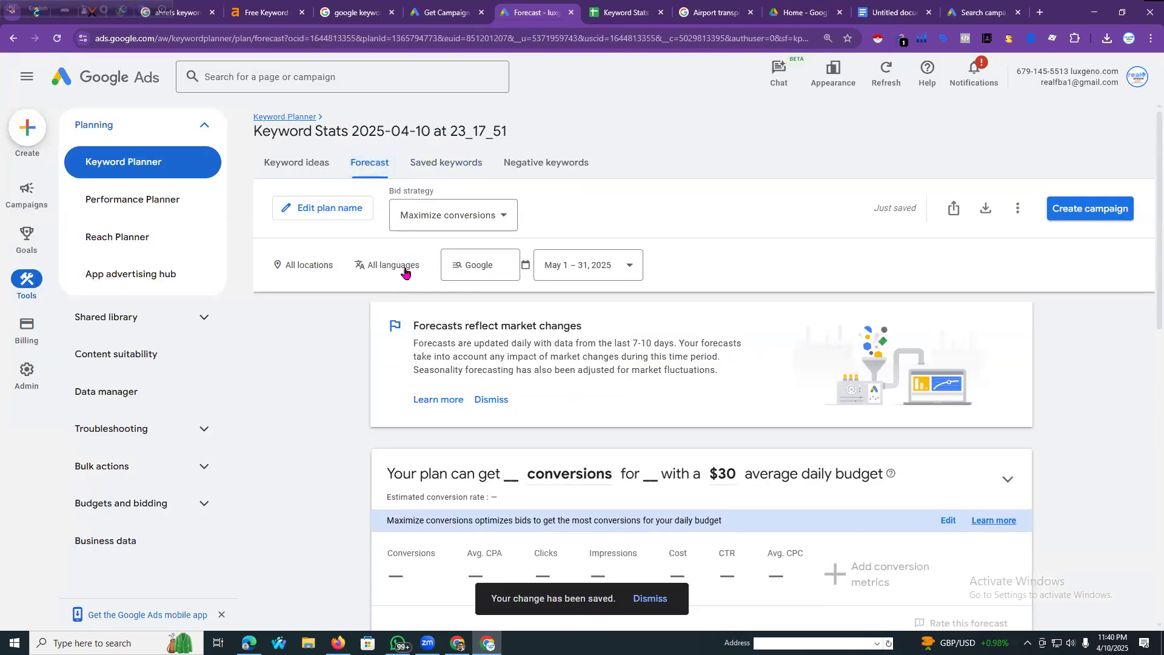
pyautogui.scroll(-1, 417, 356)
pyautogui.scroll(-2, 416, 356)
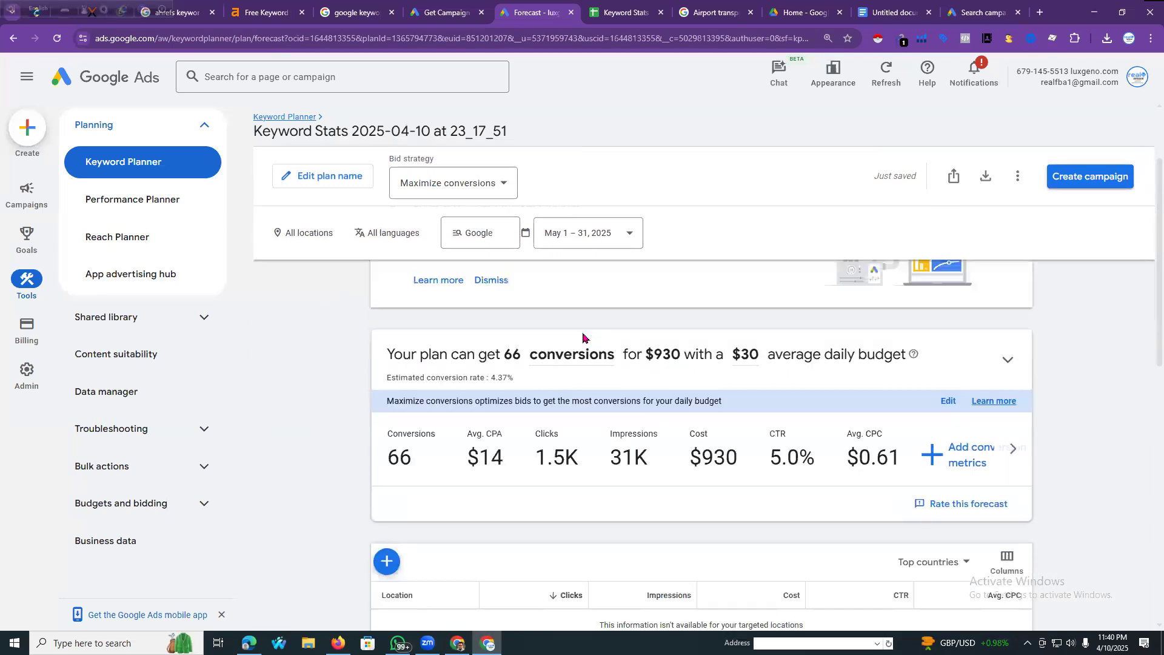
pyautogui.scroll(-1, 472, 367)
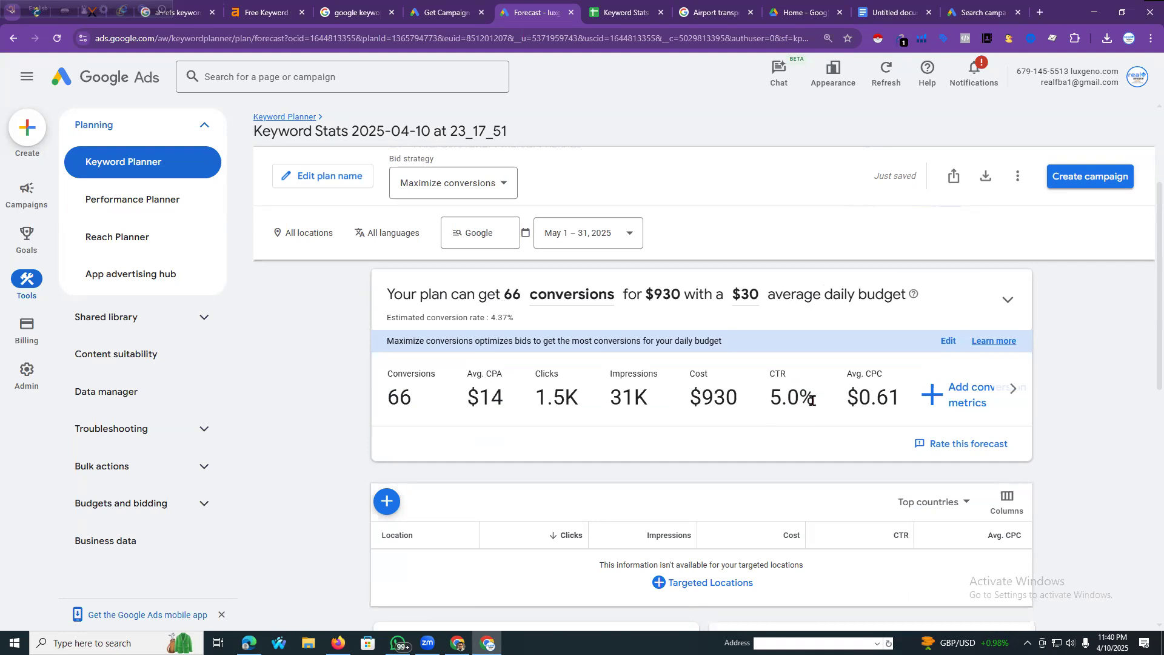
pyautogui.moveTo(847, 400); pyautogui.dragTo(899, 399)
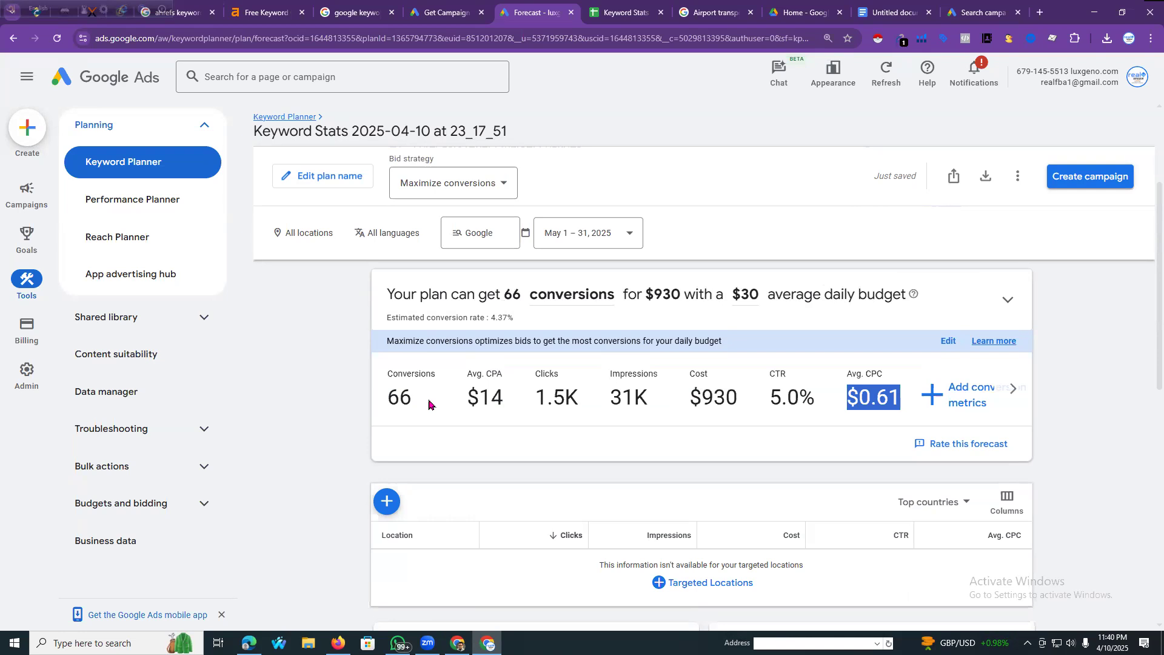
pyautogui.click(848, 406)
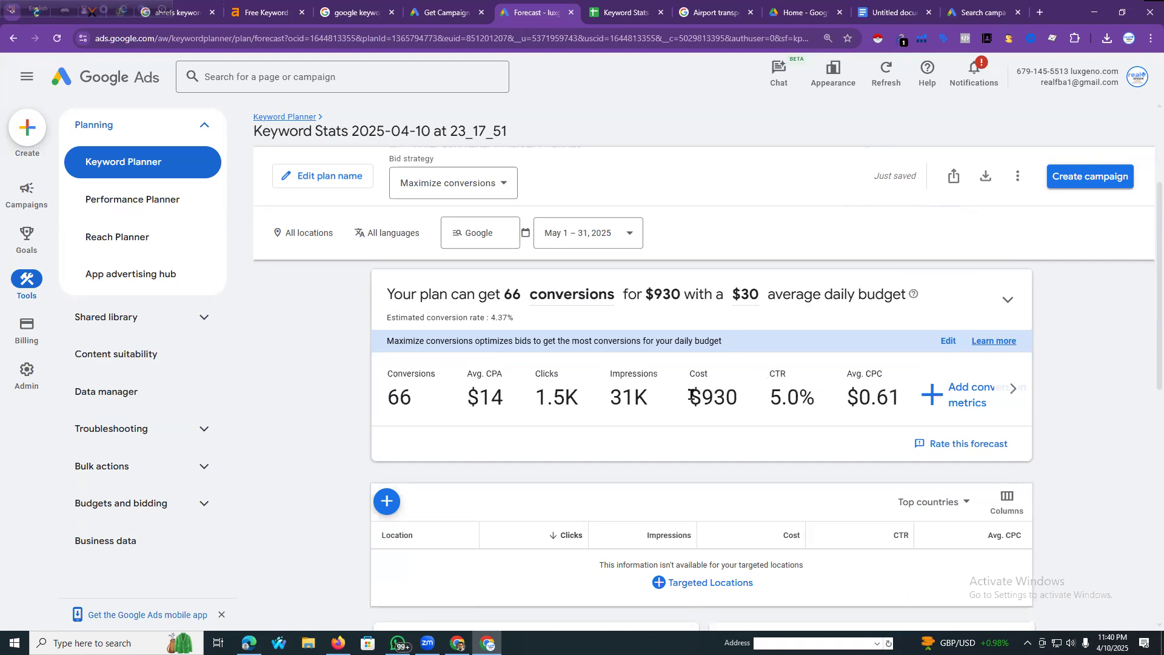
pyautogui.moveTo(692, 398); pyautogui.dragTo(742, 400)
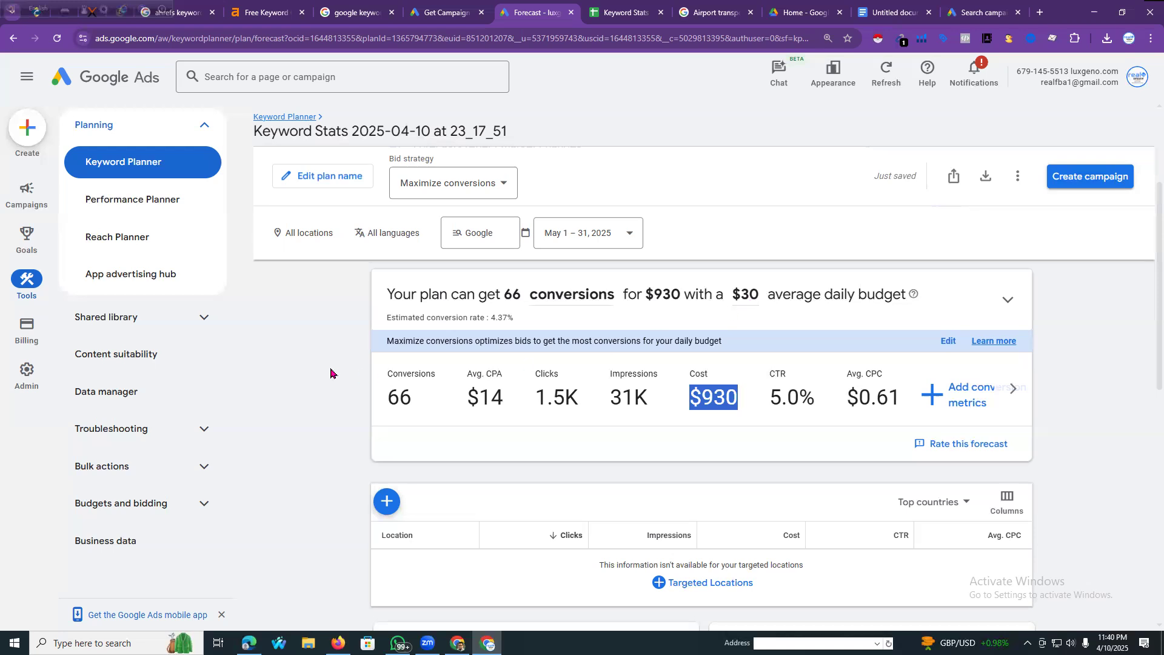
pyautogui.click(715, 393)
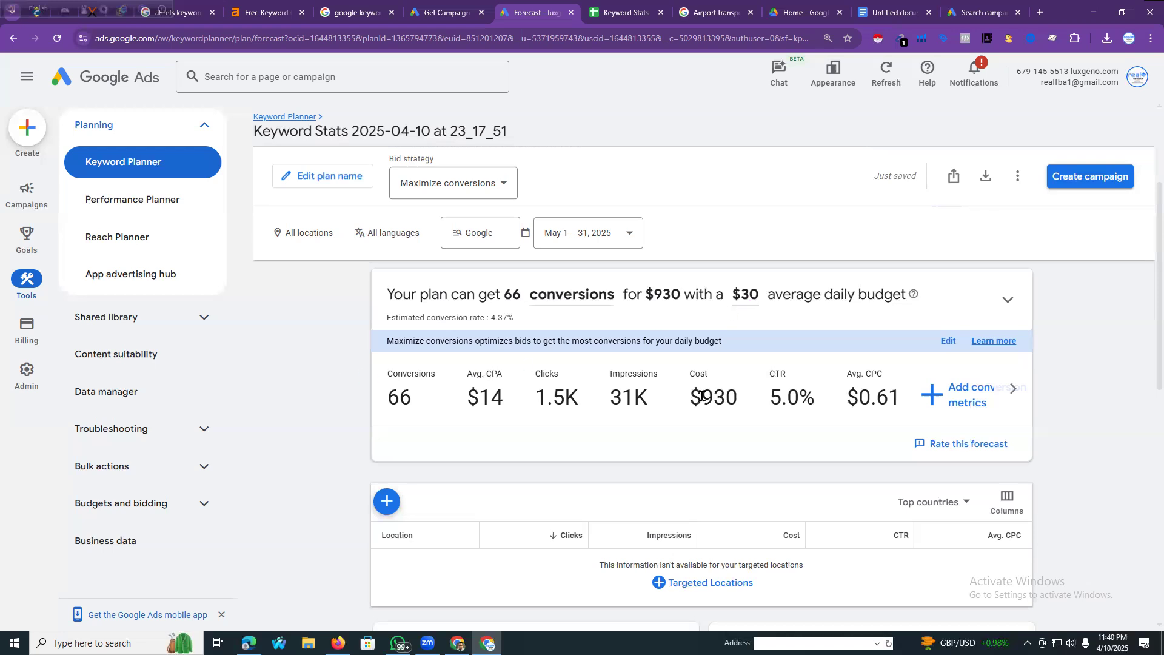
pyautogui.moveTo(702, 395); pyautogui.dragTo(737, 397)
pyautogui.moveTo(614, 396); pyautogui.dragTo(655, 400)
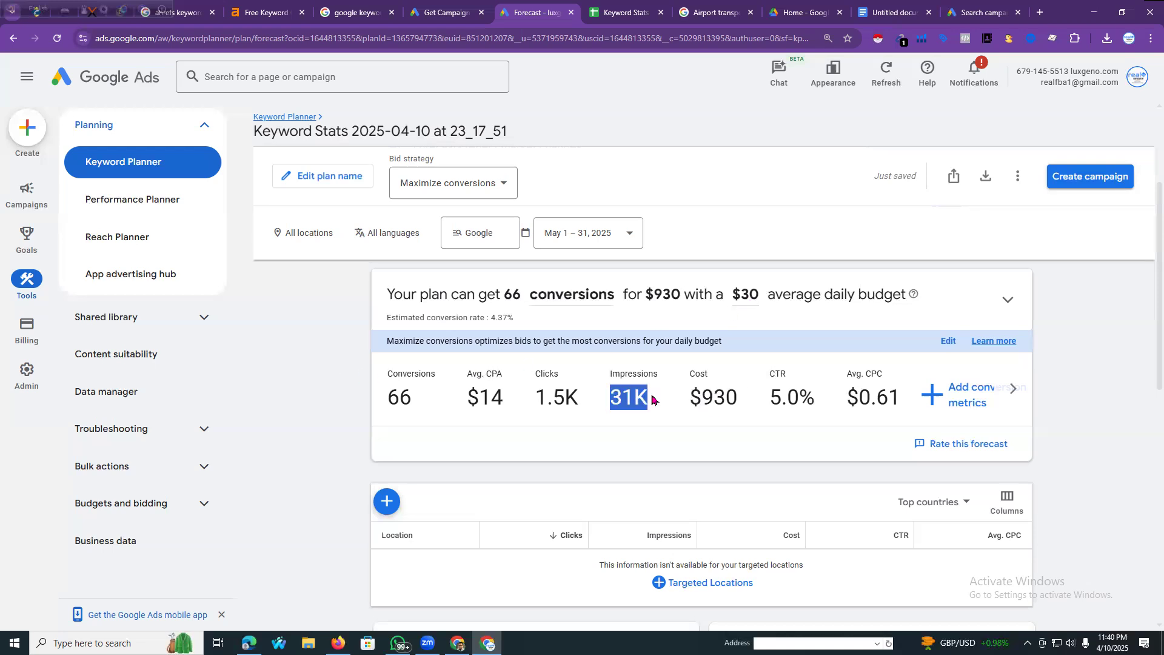
pyautogui.moveTo(535, 397); pyautogui.dragTo(584, 400)
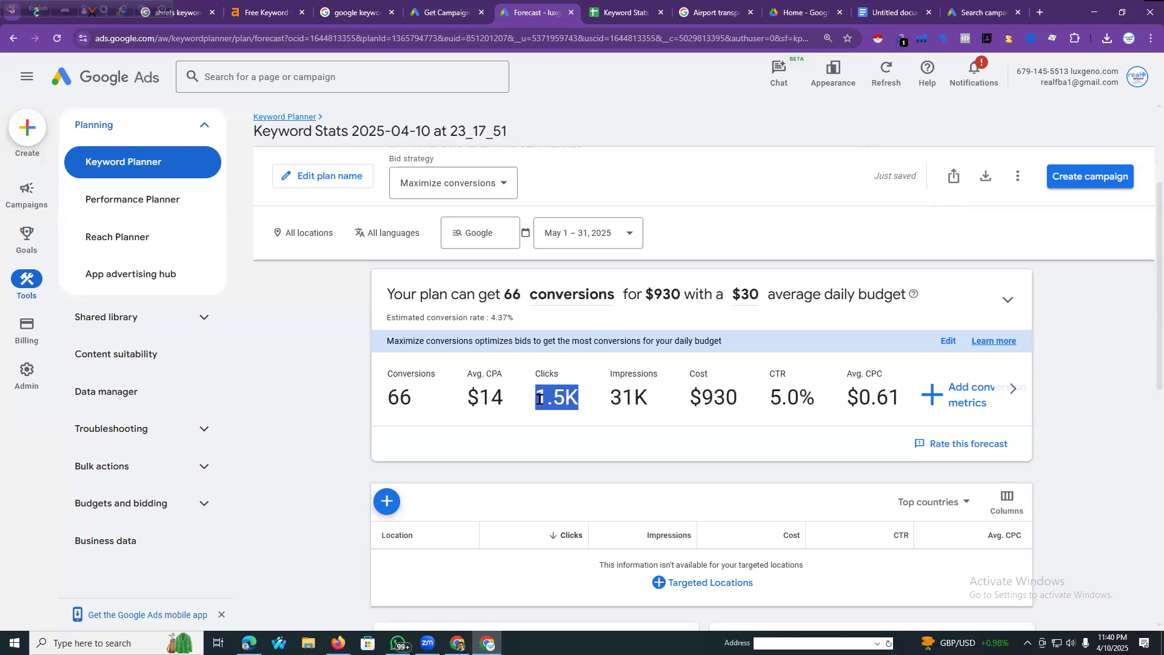
pyautogui.moveTo(471, 395); pyautogui.dragTo(506, 399)
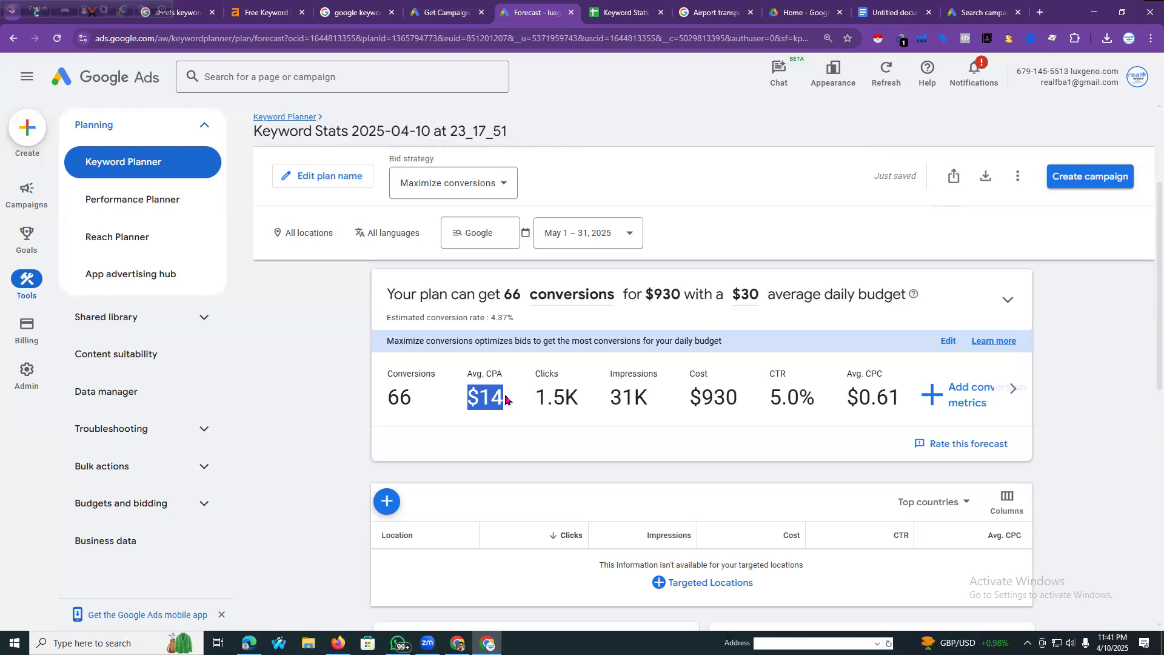
pyautogui.click(399, 399)
pyautogui.doubleClick(399, 399)
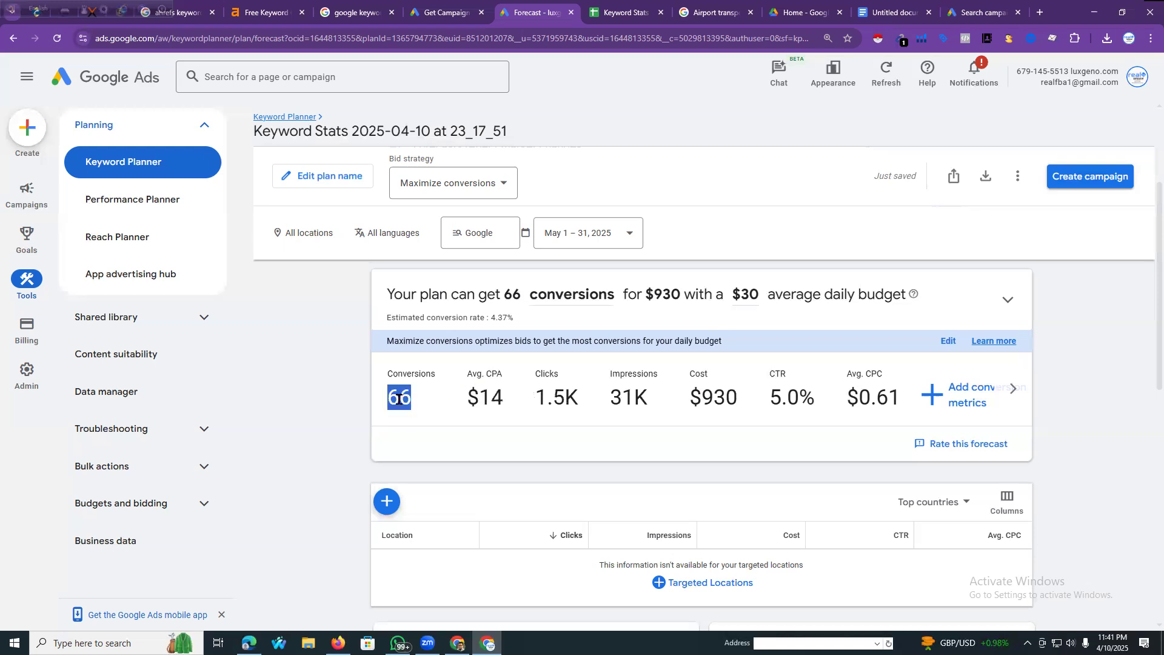
pyautogui.doubleClick(491, 398)
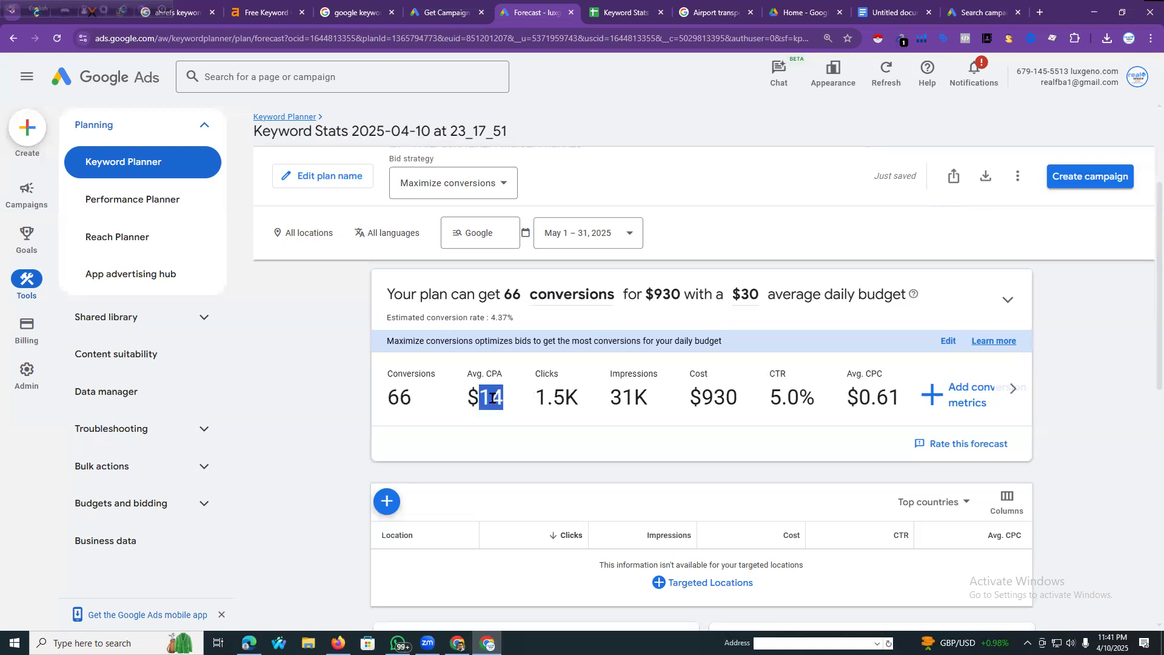
pyautogui.doubleClick(405, 403)
pyautogui.click(345, 417)
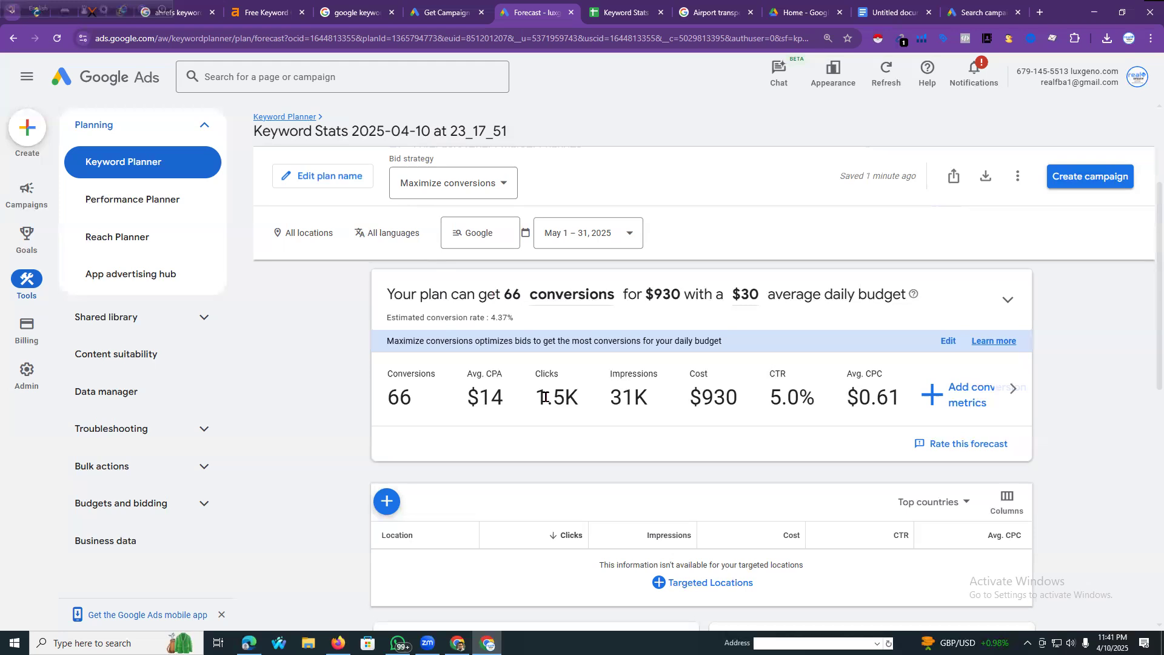
# Review the forecast metrics, noting the 66 conversions figure, and zoom the page in.
pyautogui.click(1000, 390)
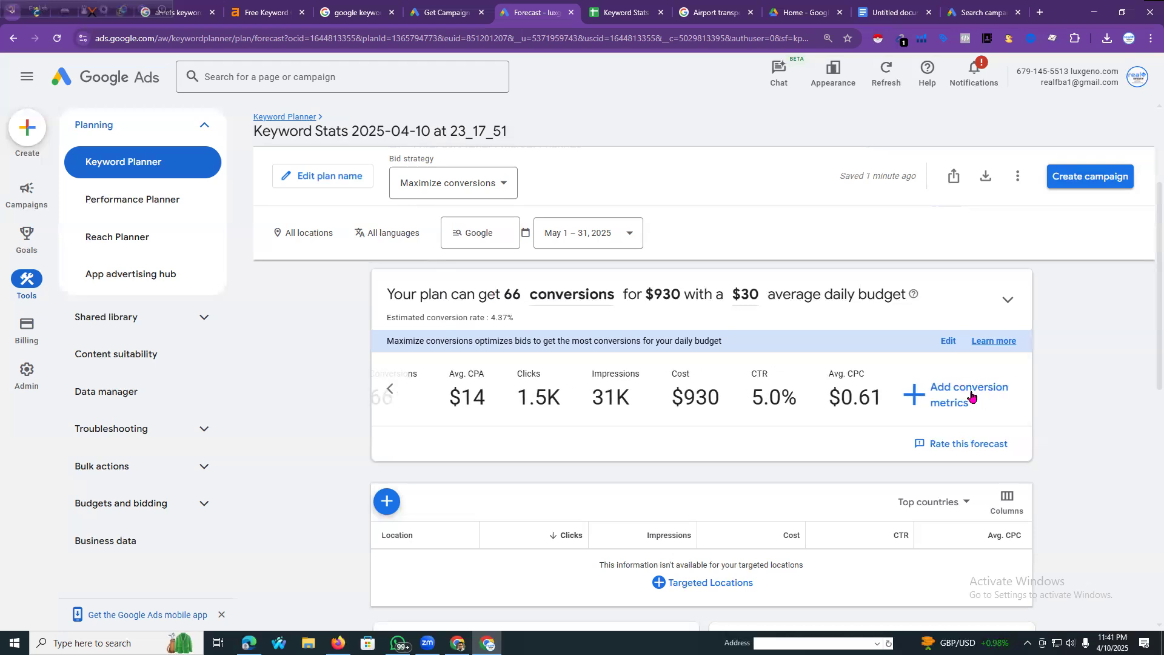
pyautogui.click(944, 397)
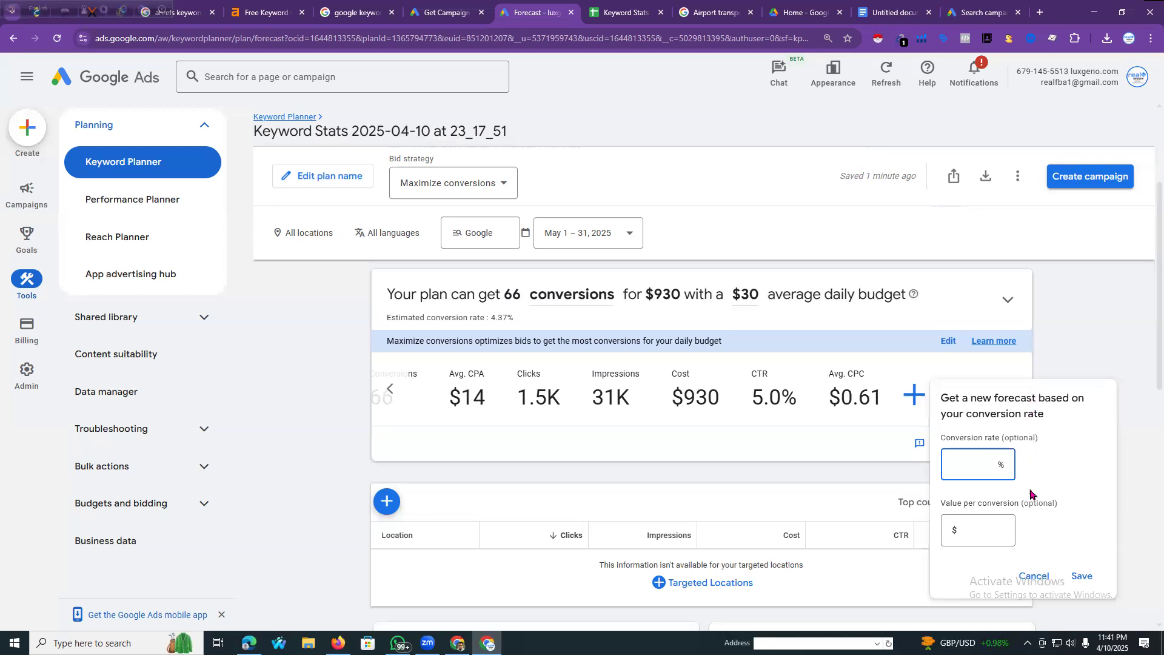
pyautogui.click(1025, 578)
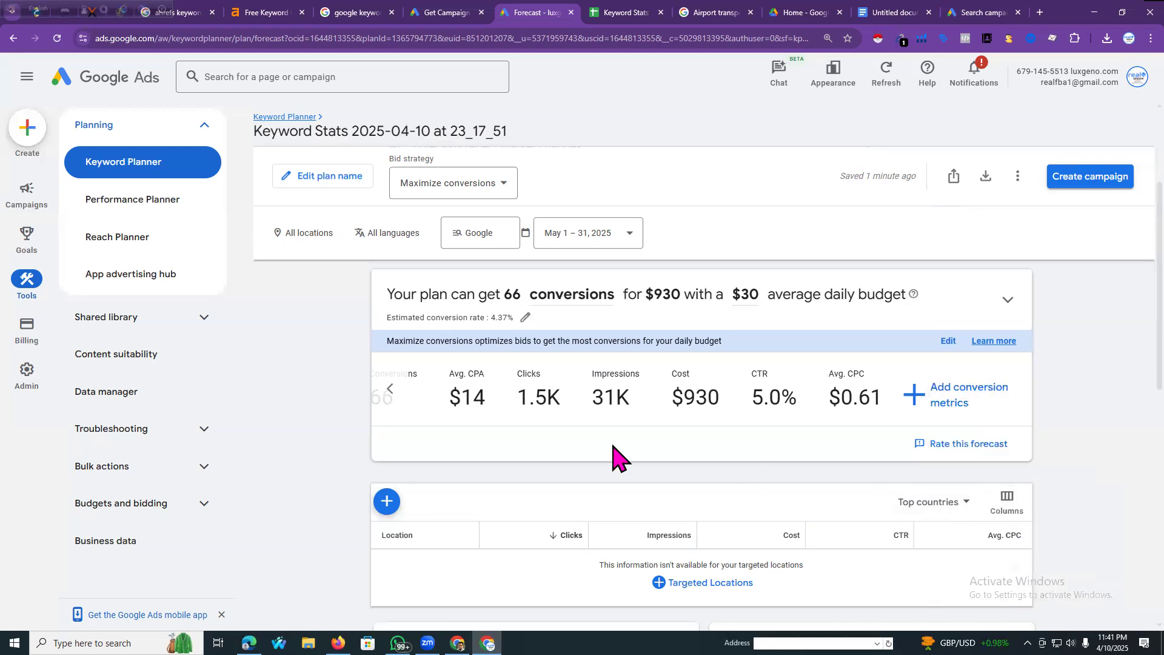
pyautogui.click(390, 388)
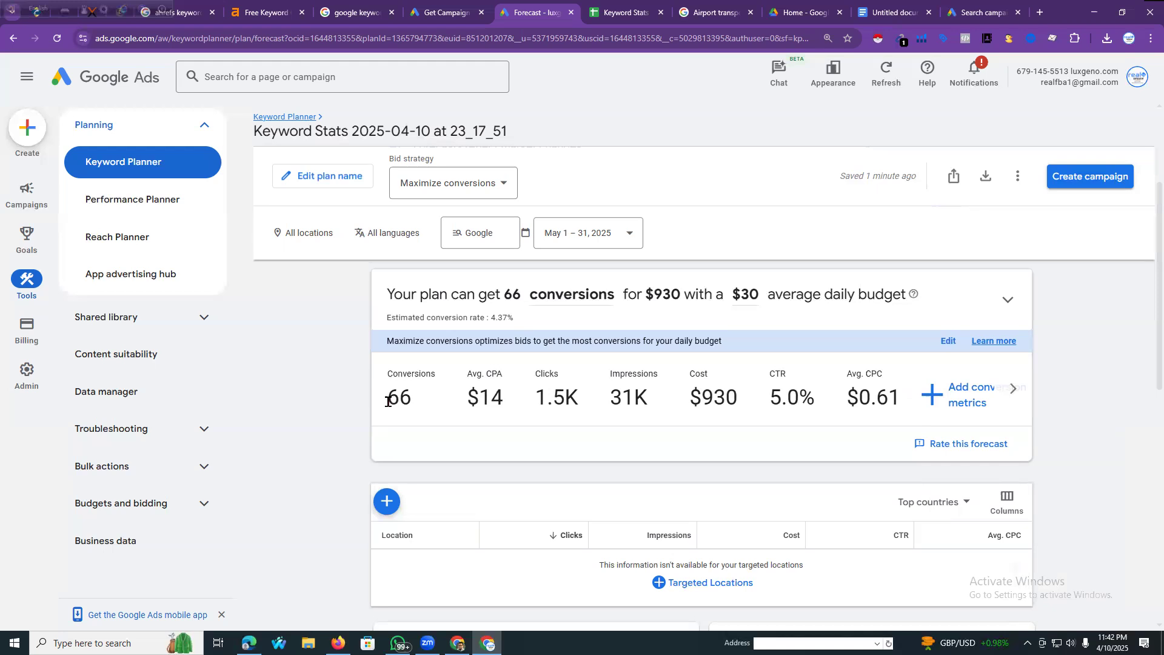
pyautogui.moveTo(388, 401); pyautogui.dragTo(900, 397)
pyautogui.click(1062, 416)
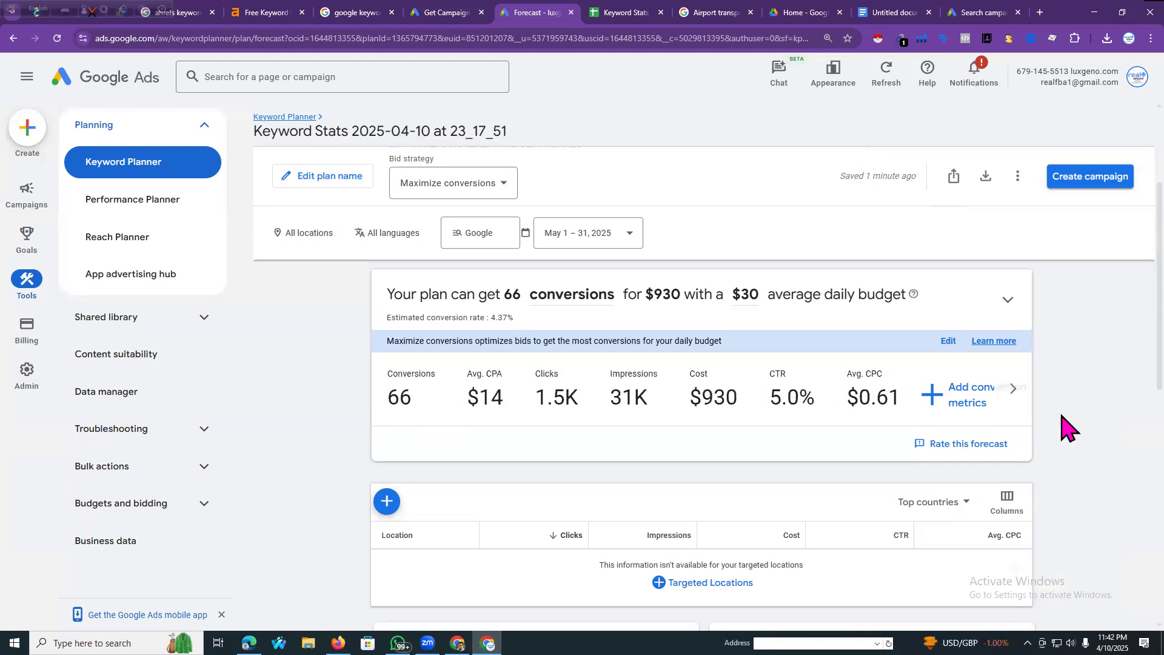
pyautogui.moveTo(390, 399); pyautogui.dragTo(409, 399)
pyautogui.click(405, 401)
pyautogui.hotkey('ctrl', '+')
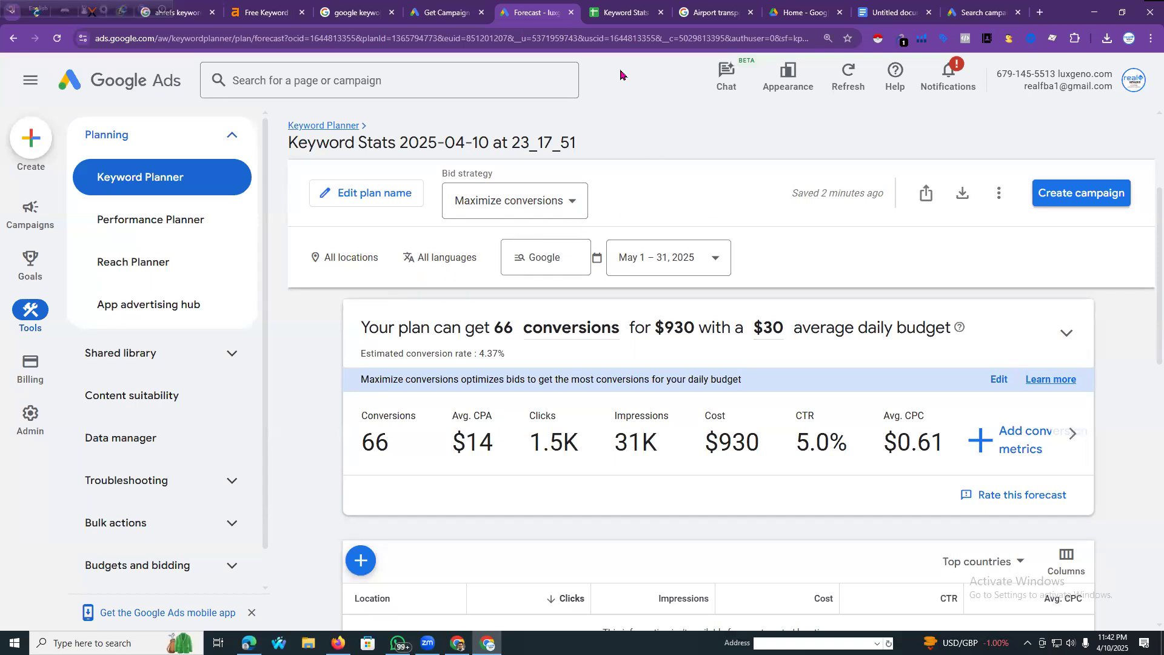
# Widen the Keyword and Competition (indexed) columns in Keyword Stats and select keywords A4 to A295.
pyautogui.click(625, 12)
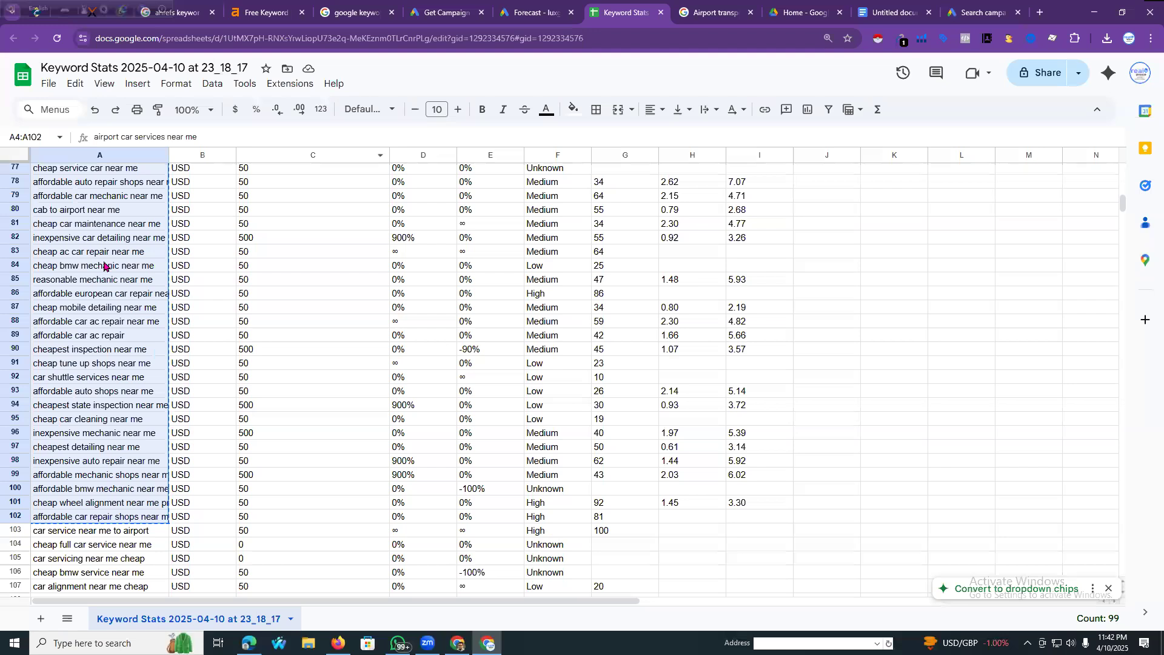
pyautogui.scroll(-8, 77, 371)
pyautogui.scroll(-4, 77, 371)
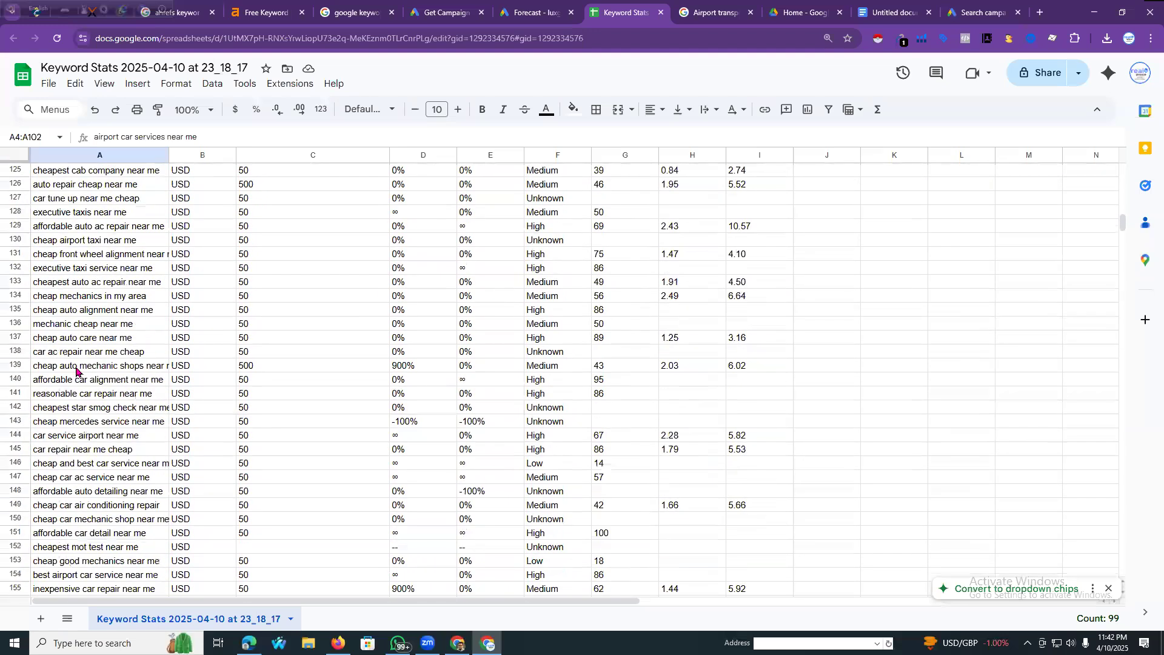
pyautogui.scroll(20, 145, 245)
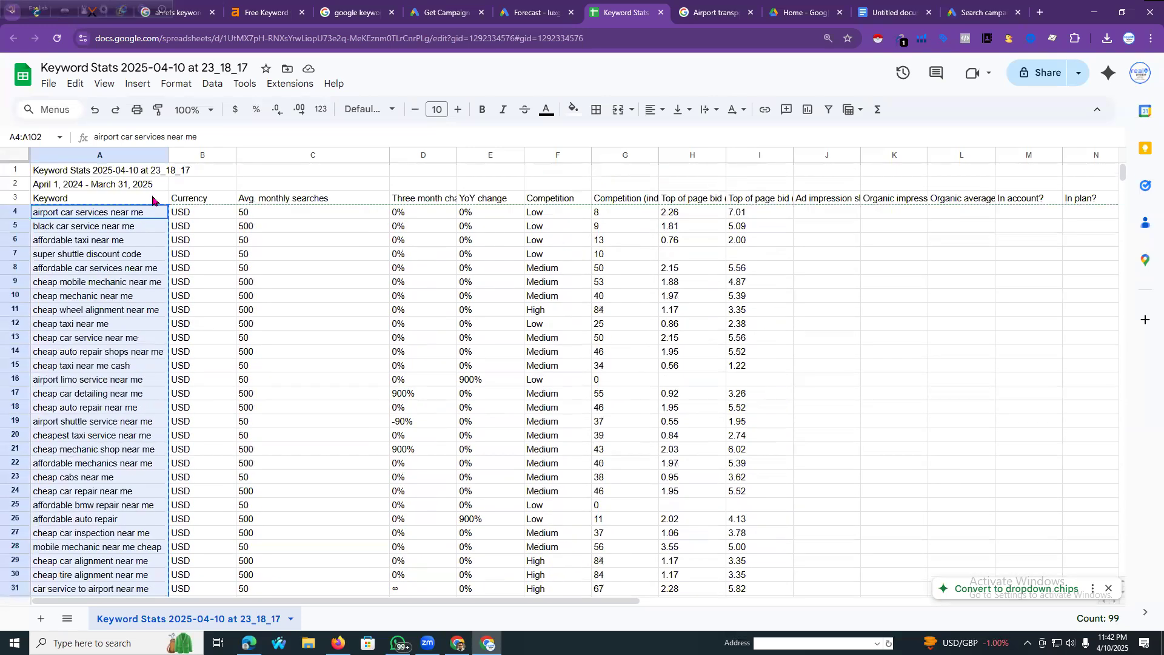
pyautogui.moveTo(169, 155); pyautogui.dragTo(335, 156)
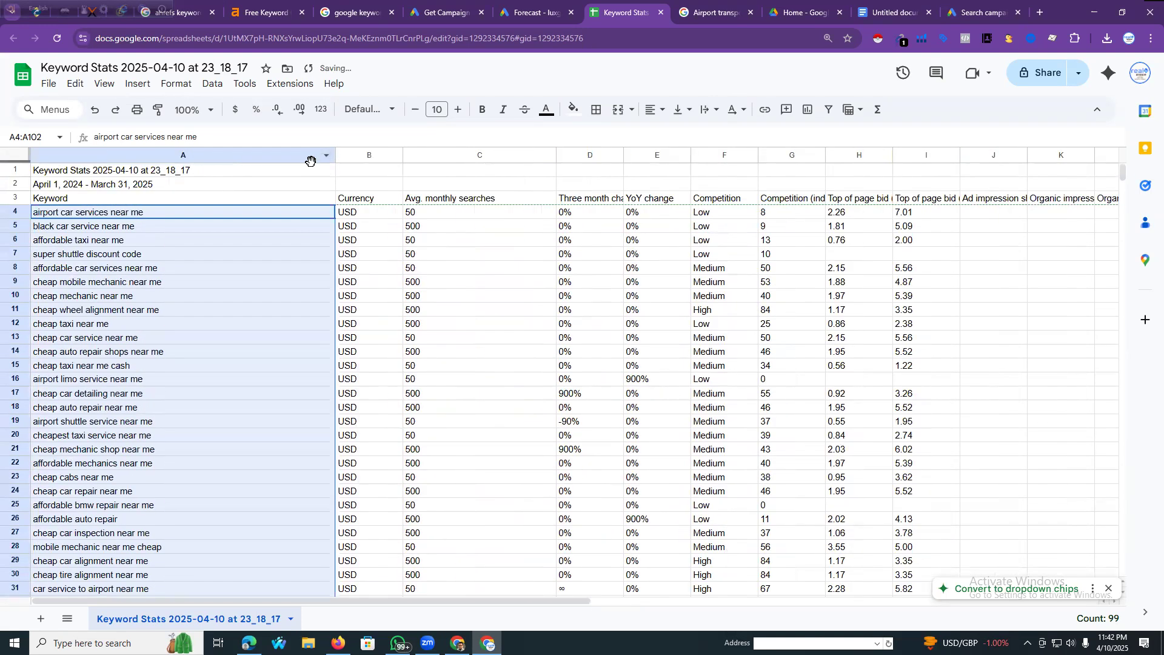
pyautogui.click(143, 295)
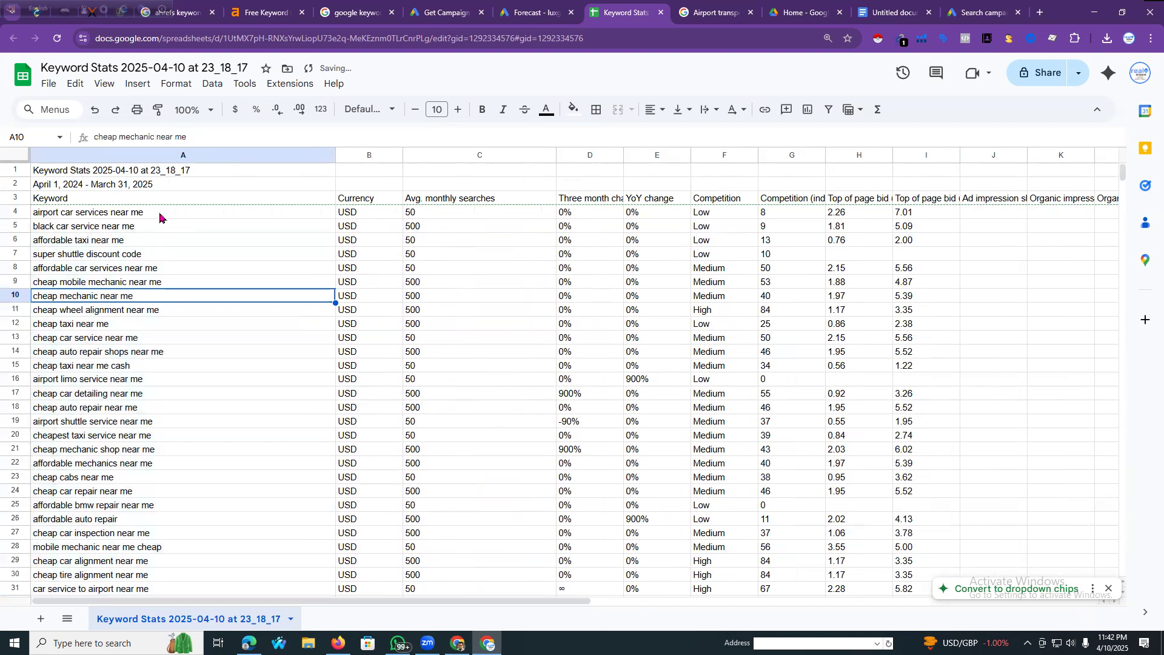
pyautogui.moveTo(163, 214); pyautogui.dragTo(161, 385)
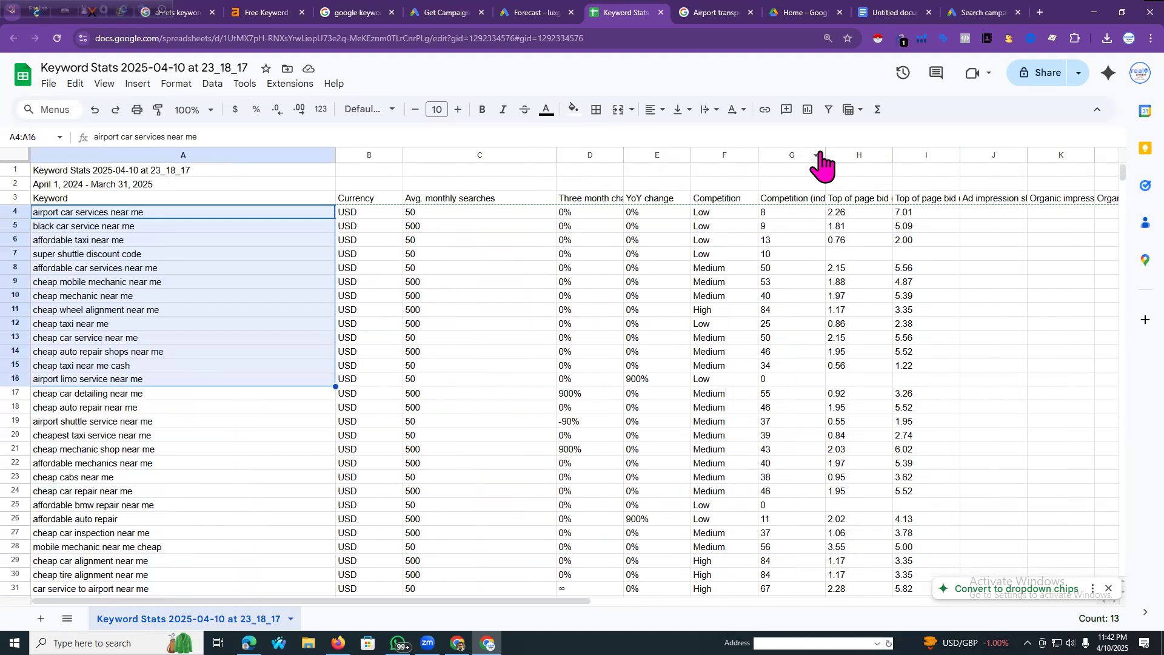
pyautogui.moveTo(826, 156); pyautogui.dragTo(847, 156)
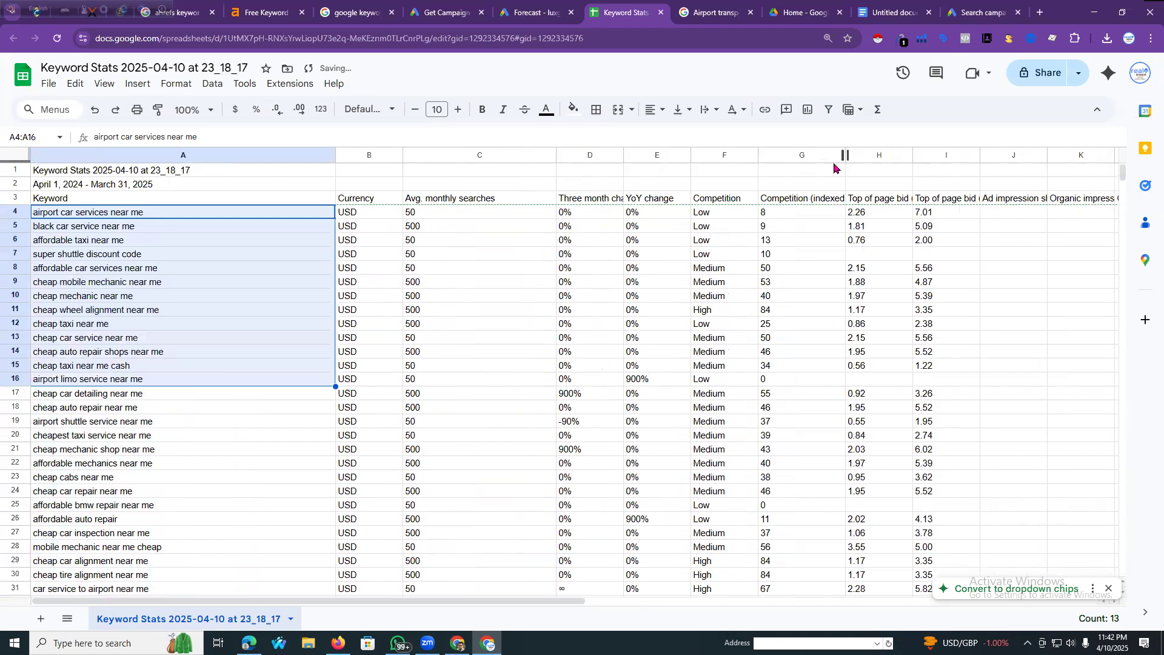
pyautogui.click(175, 287)
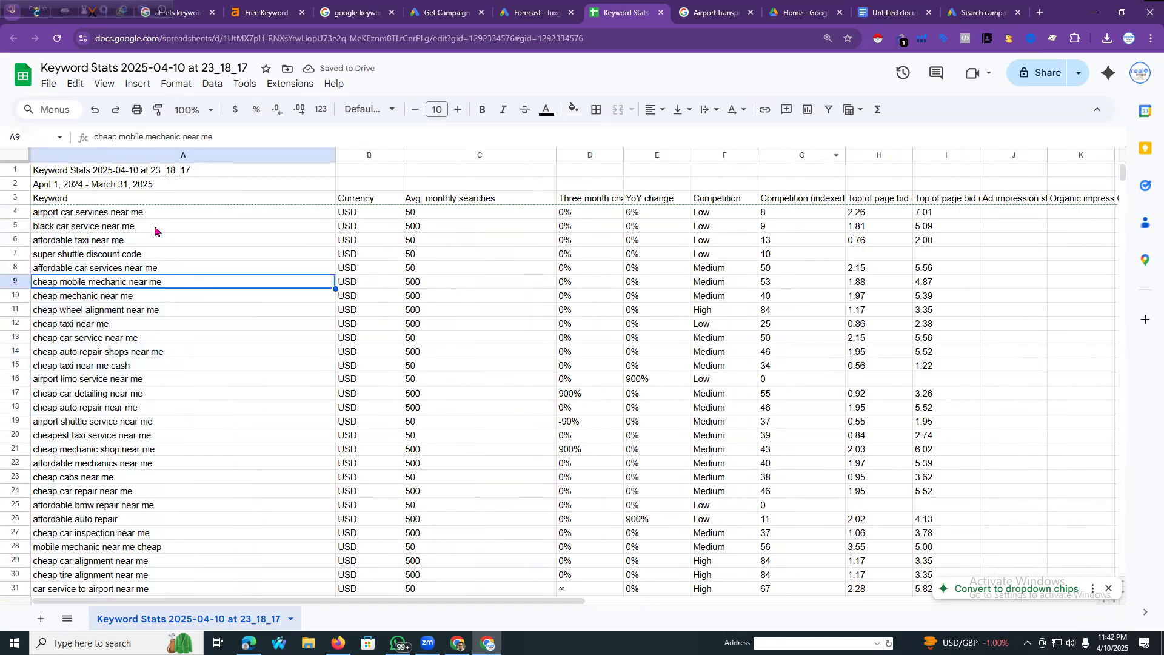
pyautogui.moveTo(151, 212); pyautogui.dragTo(139, 525)
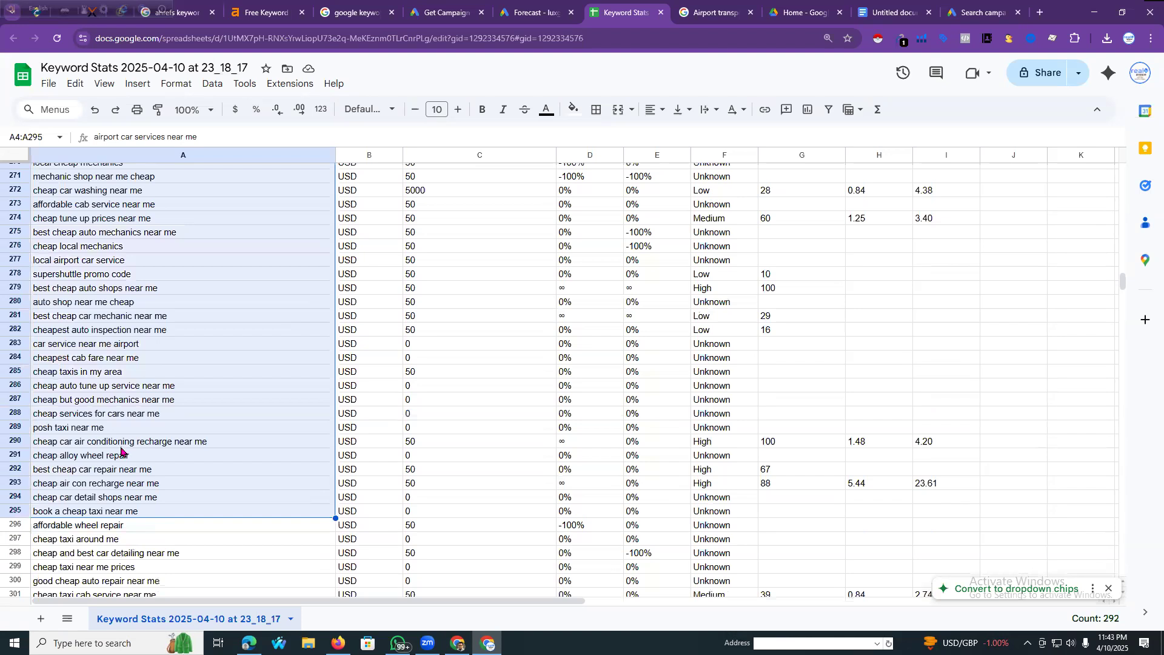
# Delete row 289, 'posh taxi near me', from the keyword list.
pyautogui.click(120, 446)
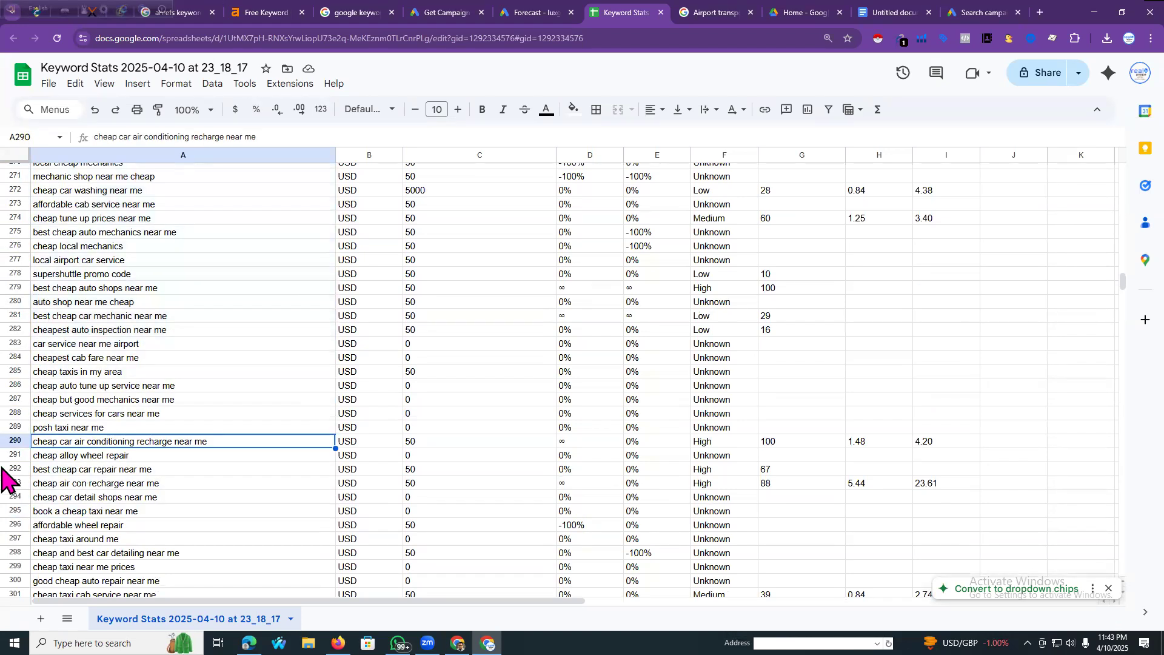
pyautogui.click(7, 426)
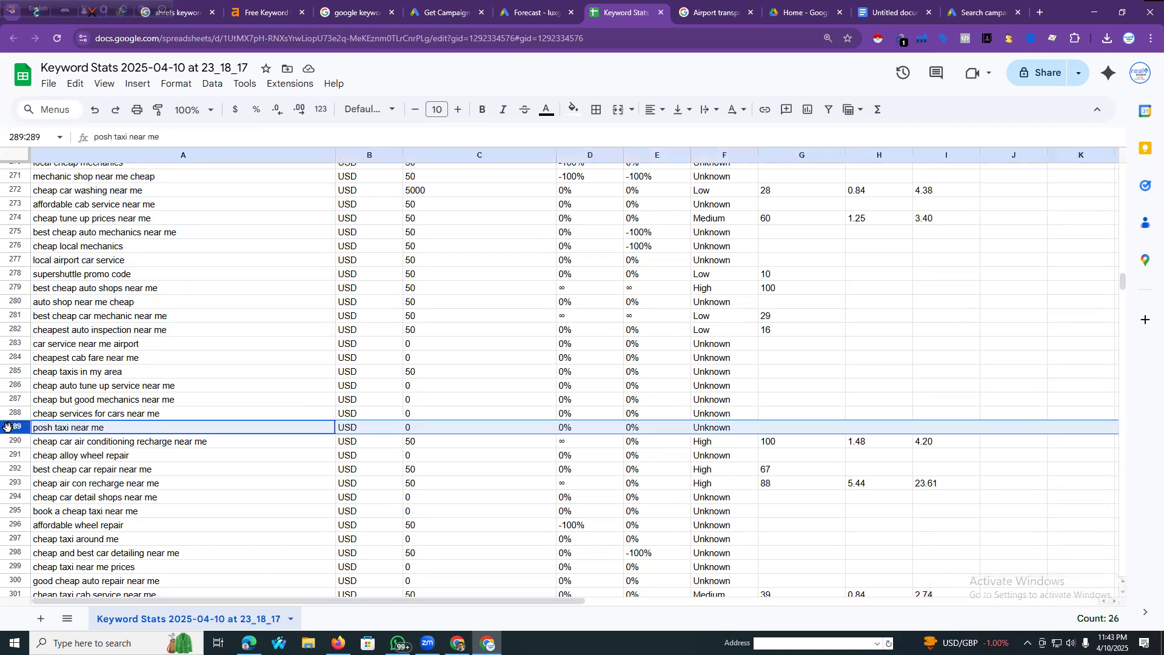
pyautogui.rightClick(7, 426)
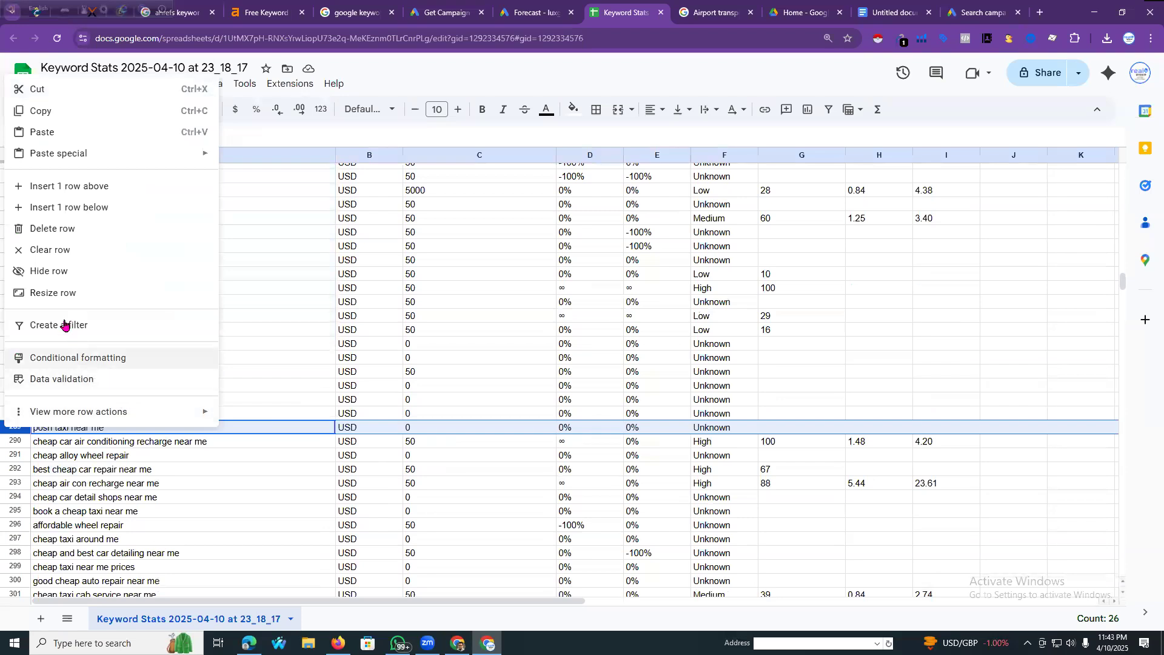
pyautogui.click(36, 229)
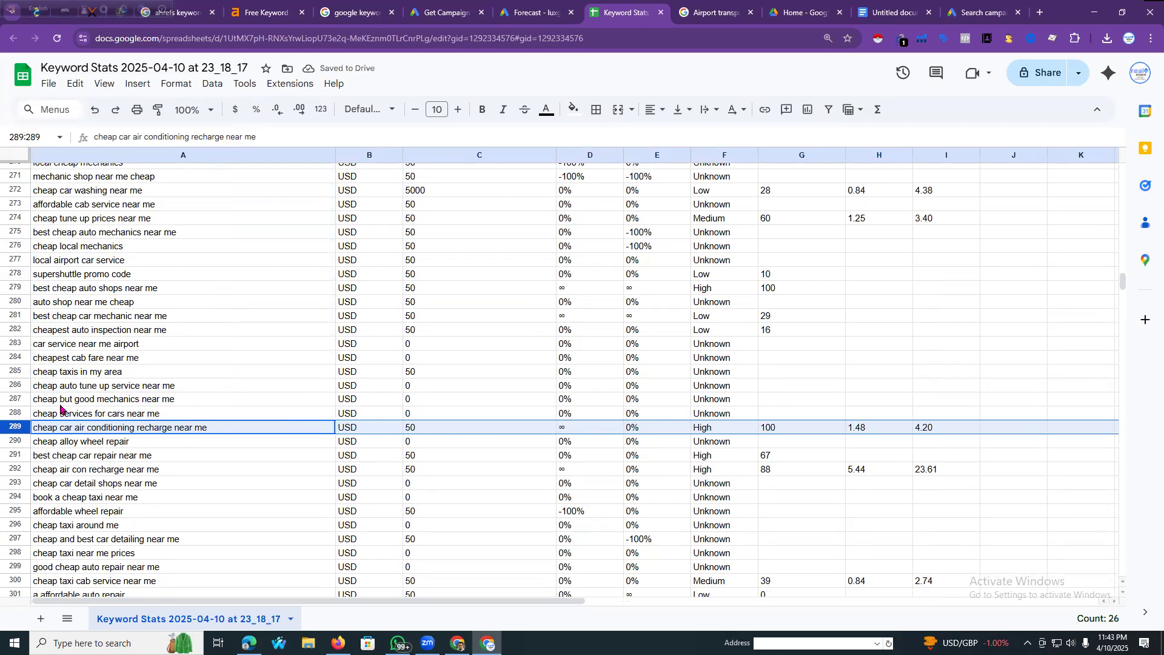
# Check the 'book a cheap taxi near me' row, then return to the campaign's bidding page.
pyautogui.scroll(3, 527, 379)
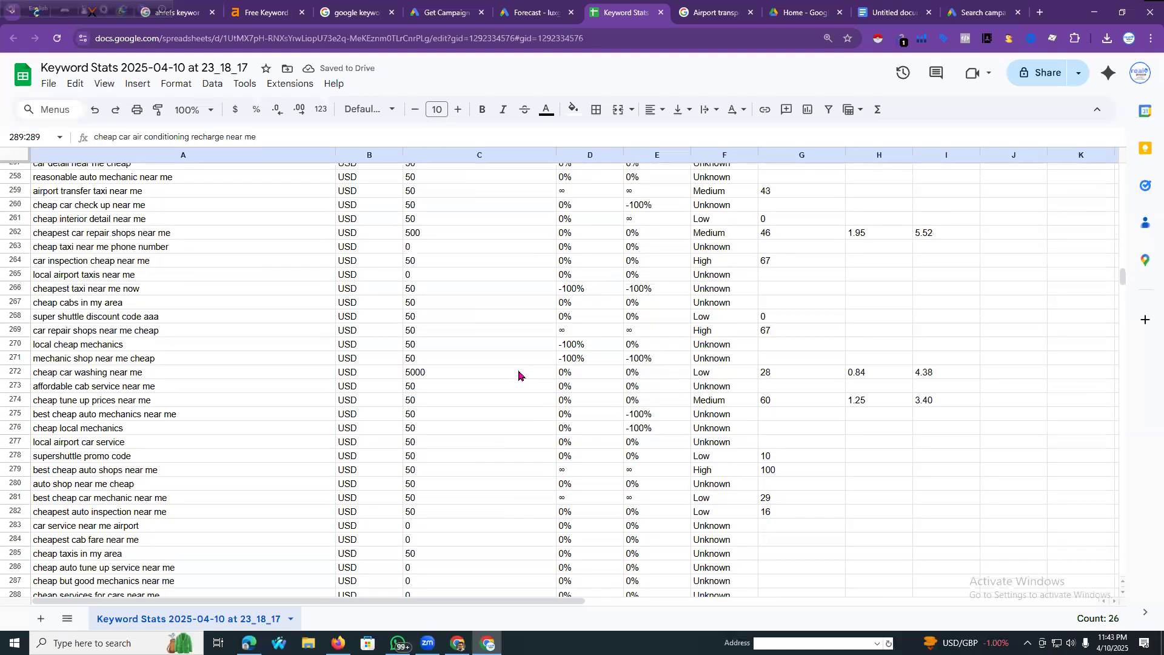
pyautogui.scroll(-4, 452, 402)
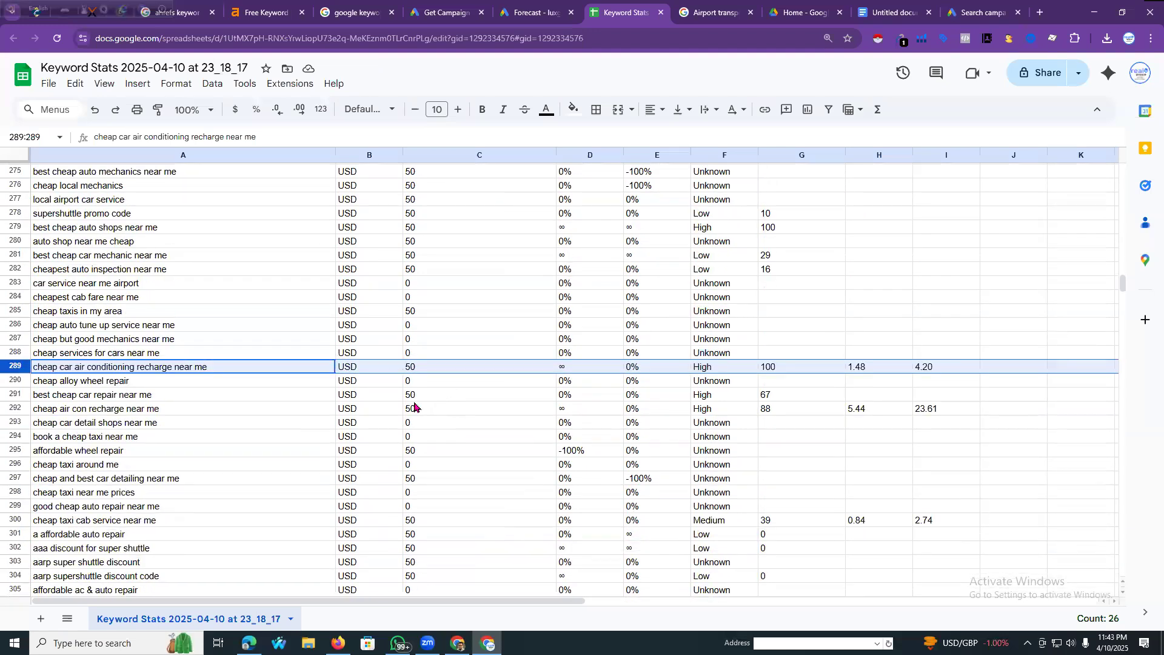
pyautogui.click(15, 438)
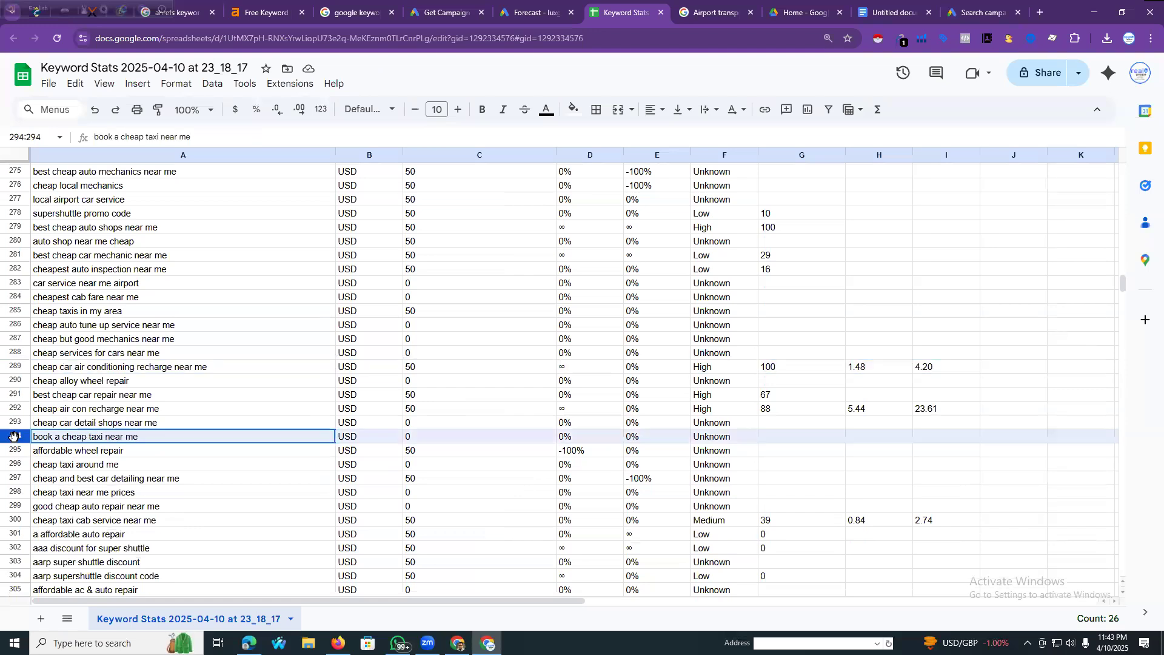
pyautogui.click(143, 454)
pyautogui.scroll(15, 410, 438)
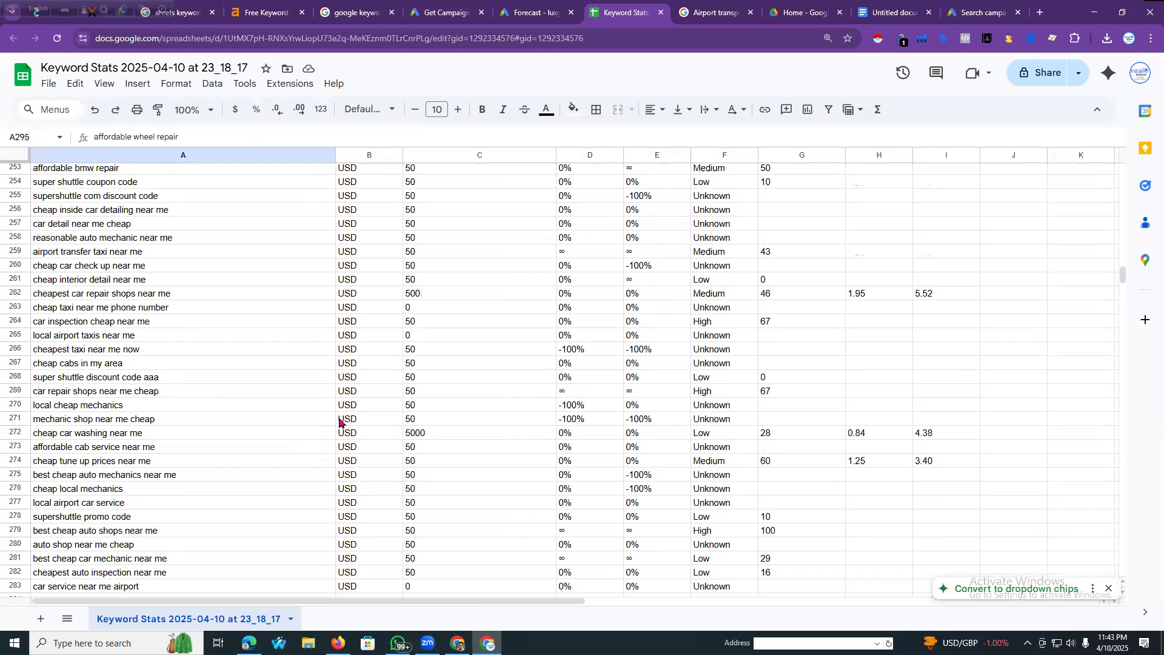
pyautogui.scroll(19, 333, 419)
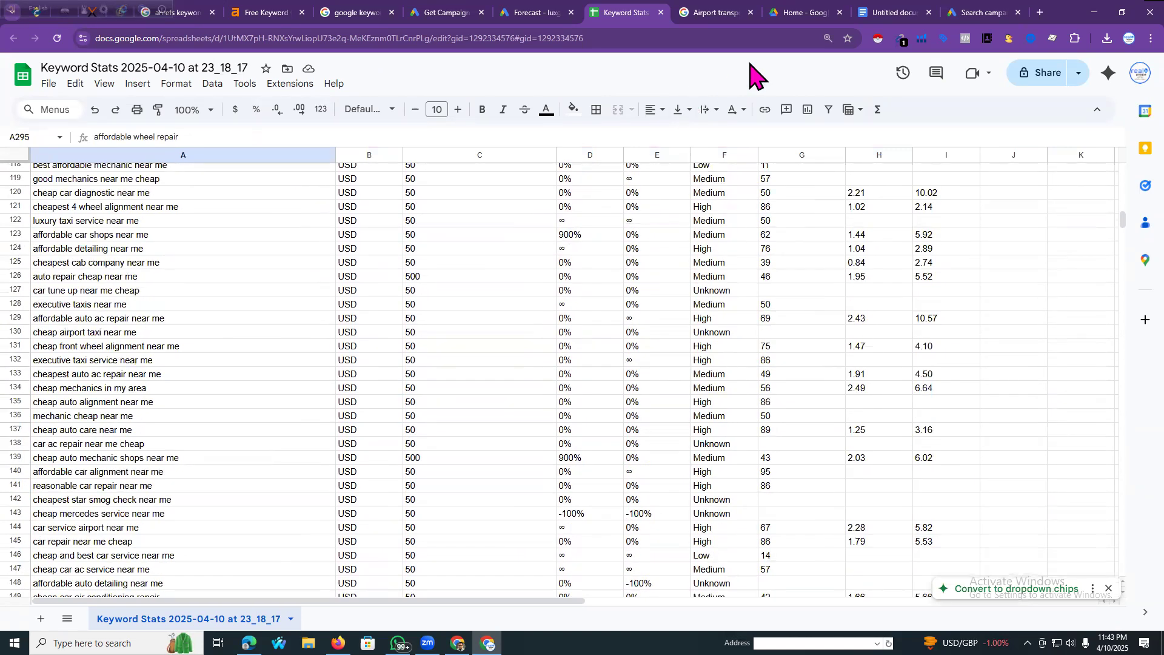
pyautogui.click(979, 3)
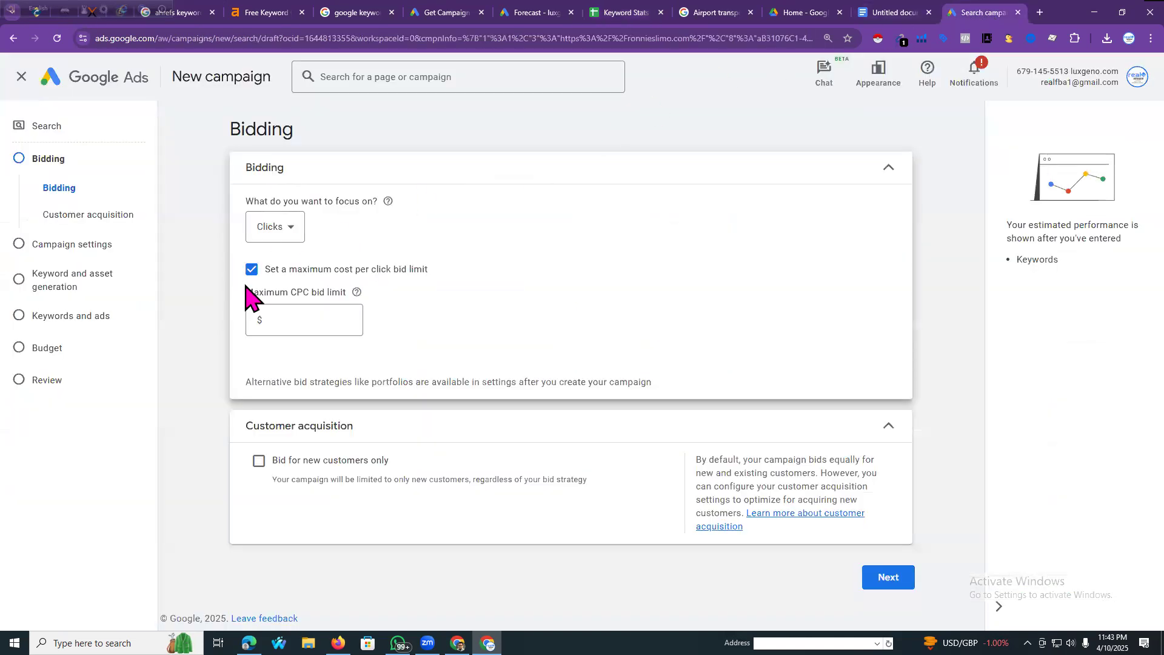
# Enter $.61 as the maximum CPC bid limit on the enlarged campaign page.
pyautogui.click(289, 320)
pyautogui.hotkey('ctrl', '+')
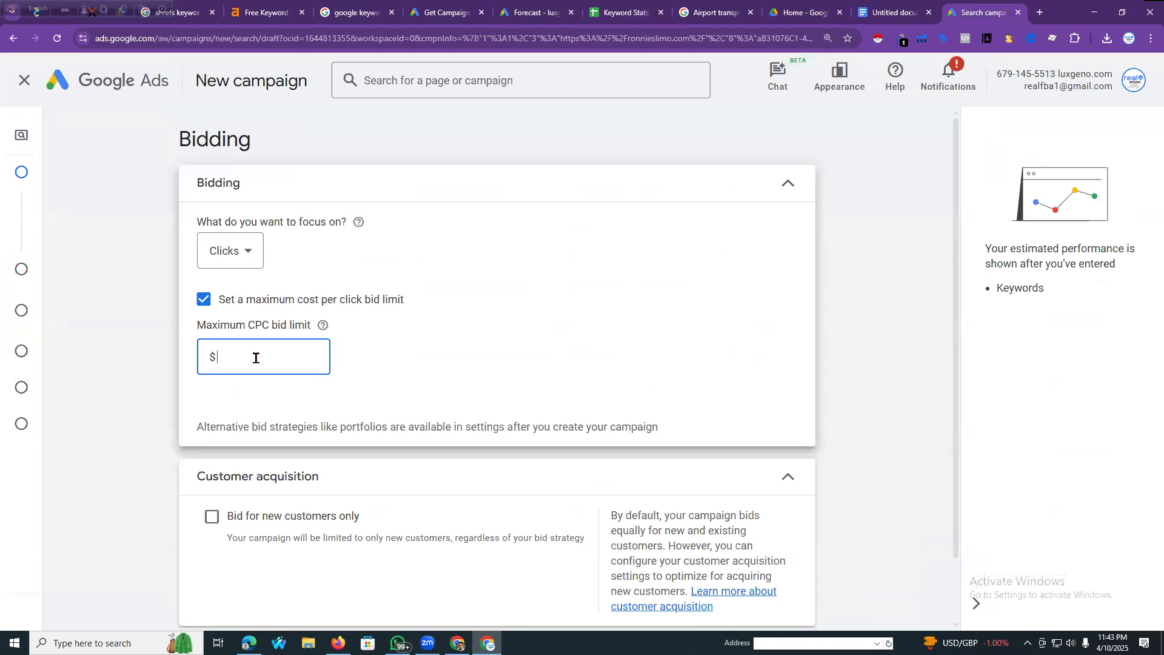
pyautogui.write('.61')
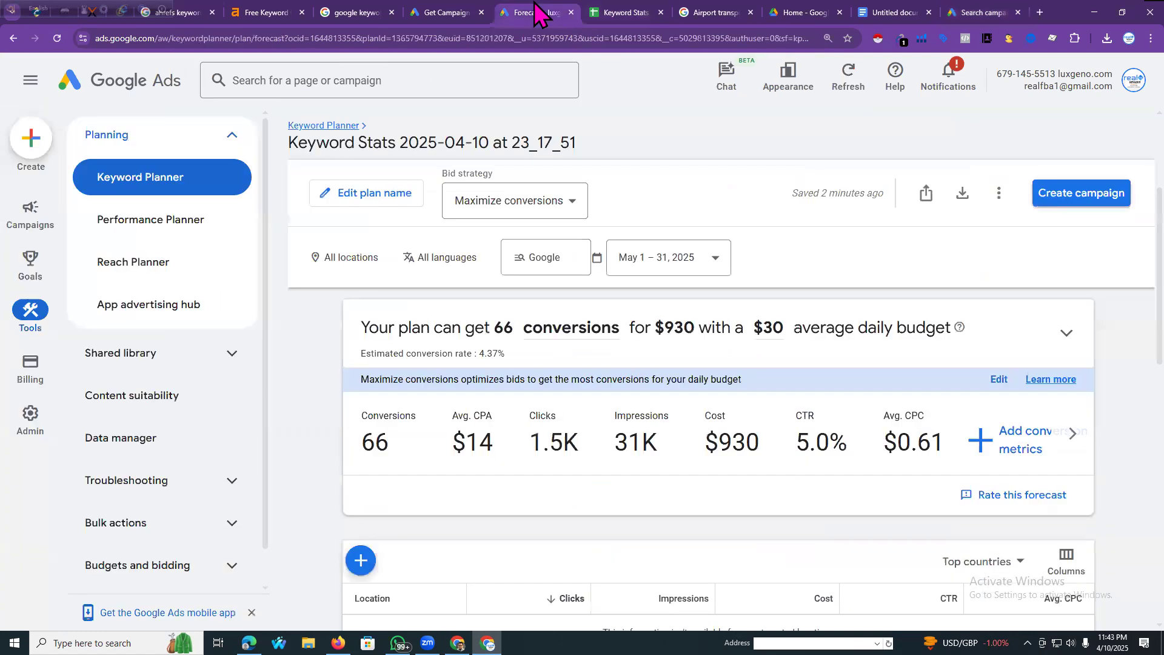
pyautogui.click(537, 12)
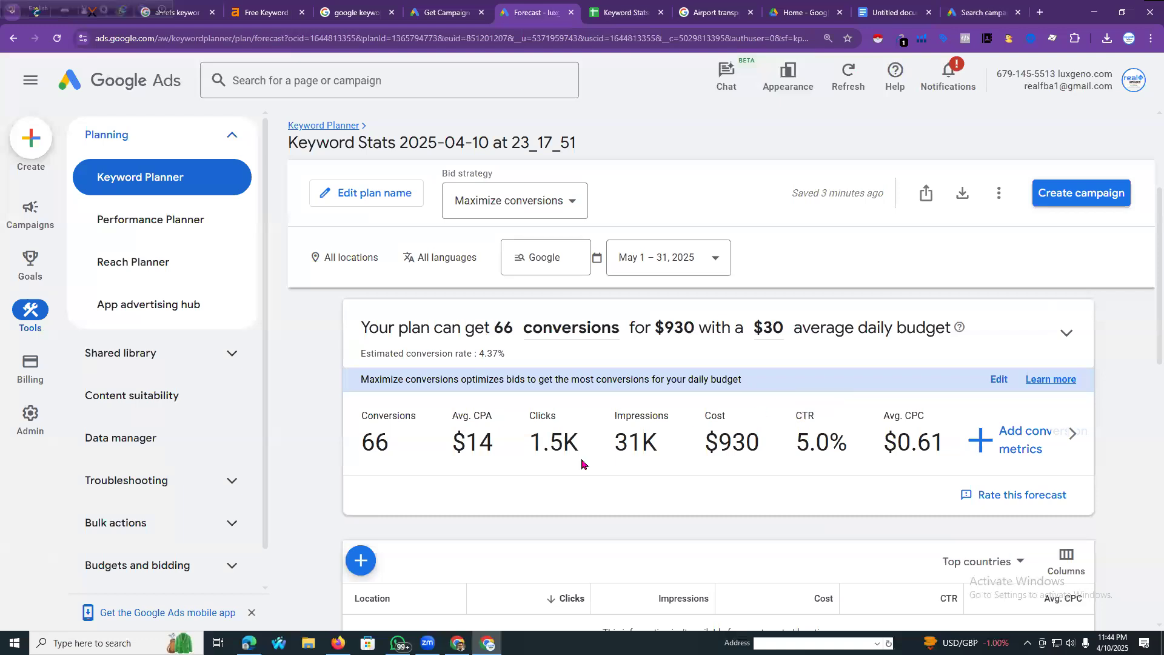
pyautogui.moveTo(898, 443); pyautogui.dragTo(947, 444)
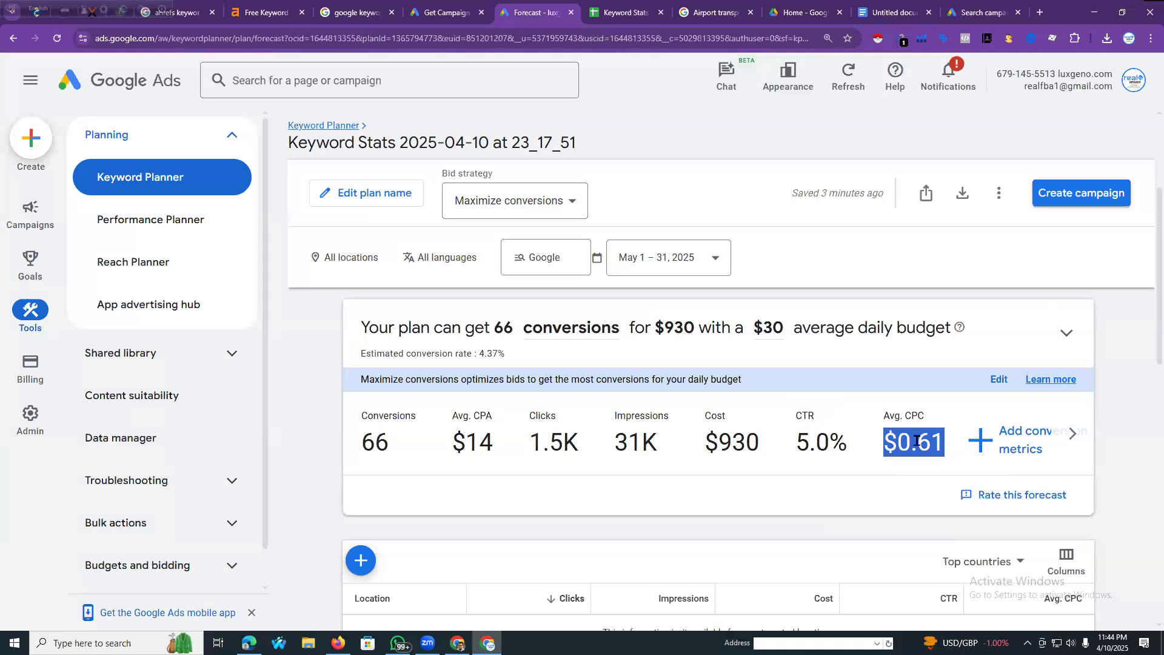
pyautogui.click(917, 441)
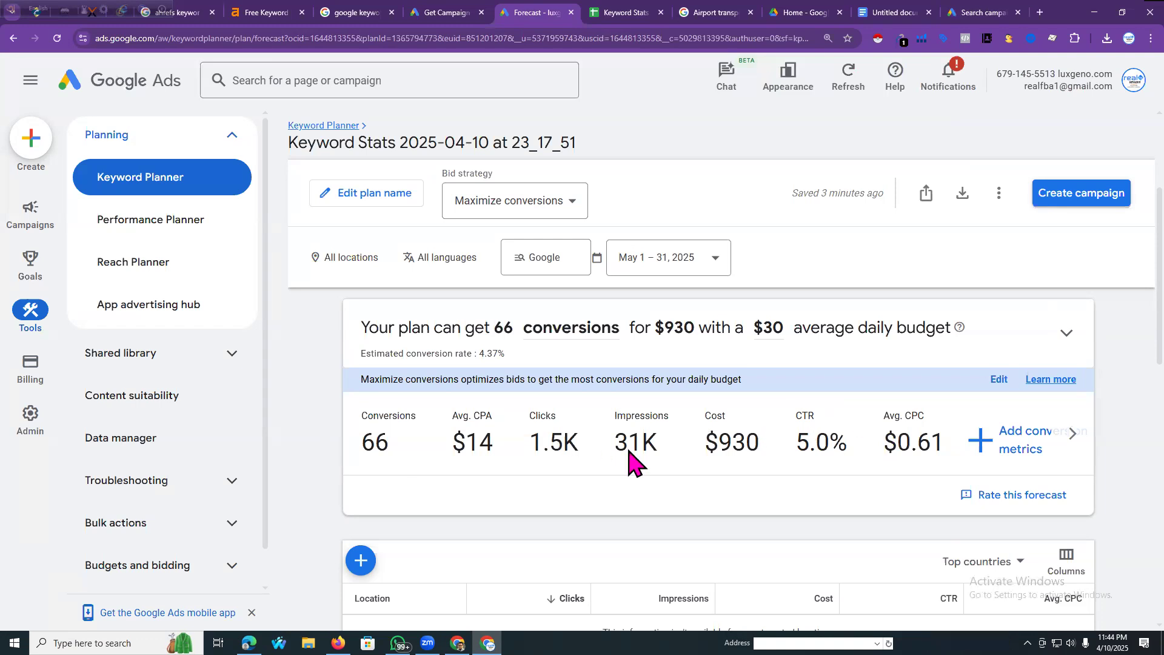
pyautogui.moveTo(798, 447); pyautogui.dragTo(850, 452)
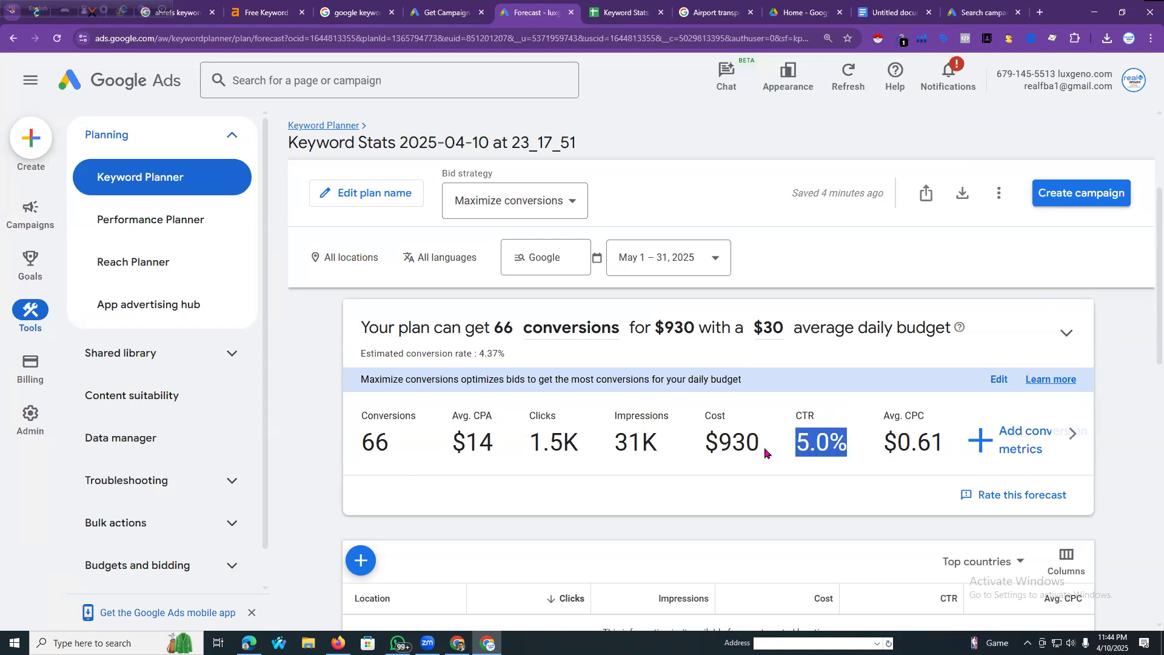
pyautogui.moveTo(692, 450); pyautogui.dragTo(773, 455)
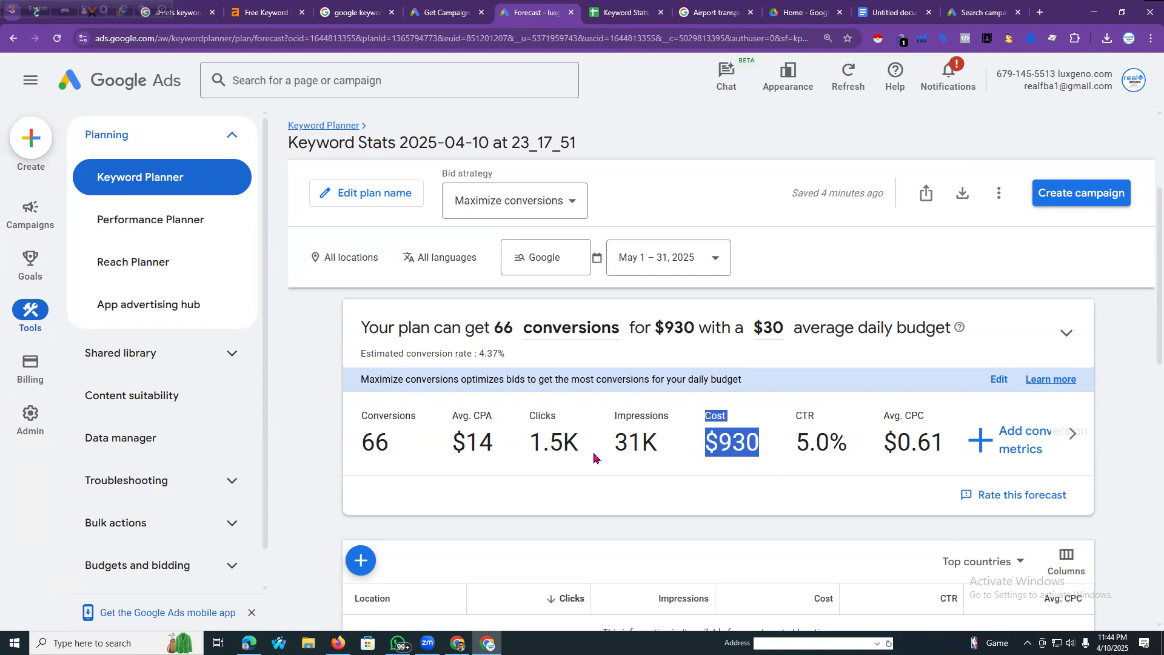
pyautogui.moveTo(593, 456); pyautogui.dragTo(659, 451)
pyautogui.moveTo(531, 442); pyautogui.dragTo(580, 447)
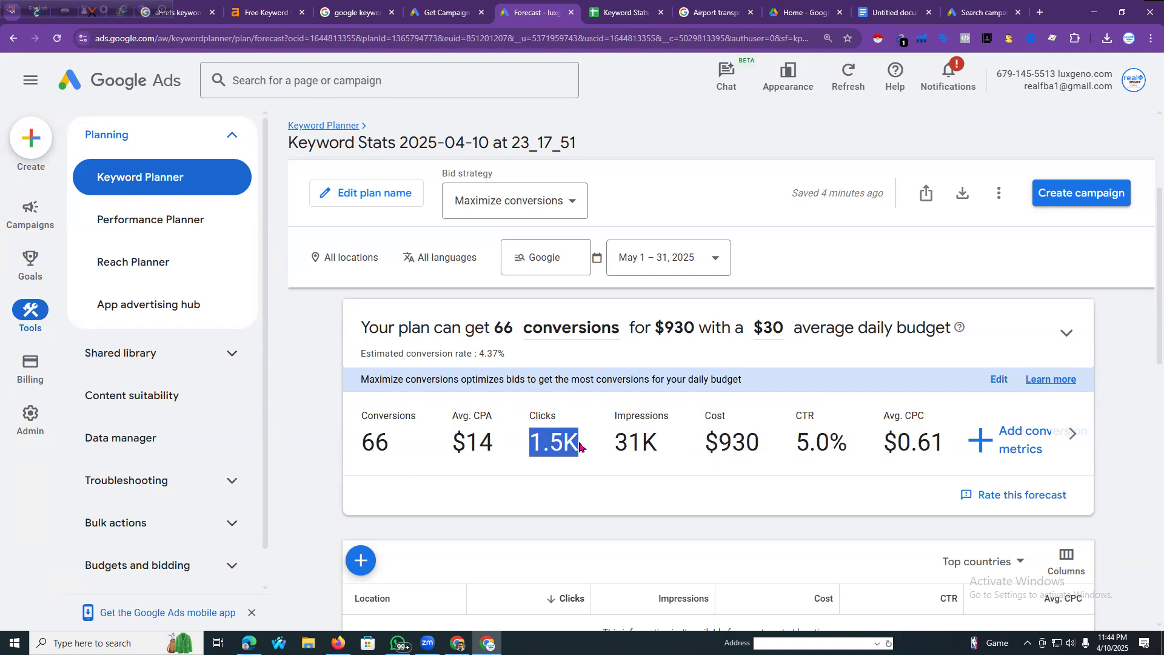
pyautogui.moveTo(448, 448); pyautogui.dragTo(497, 446)
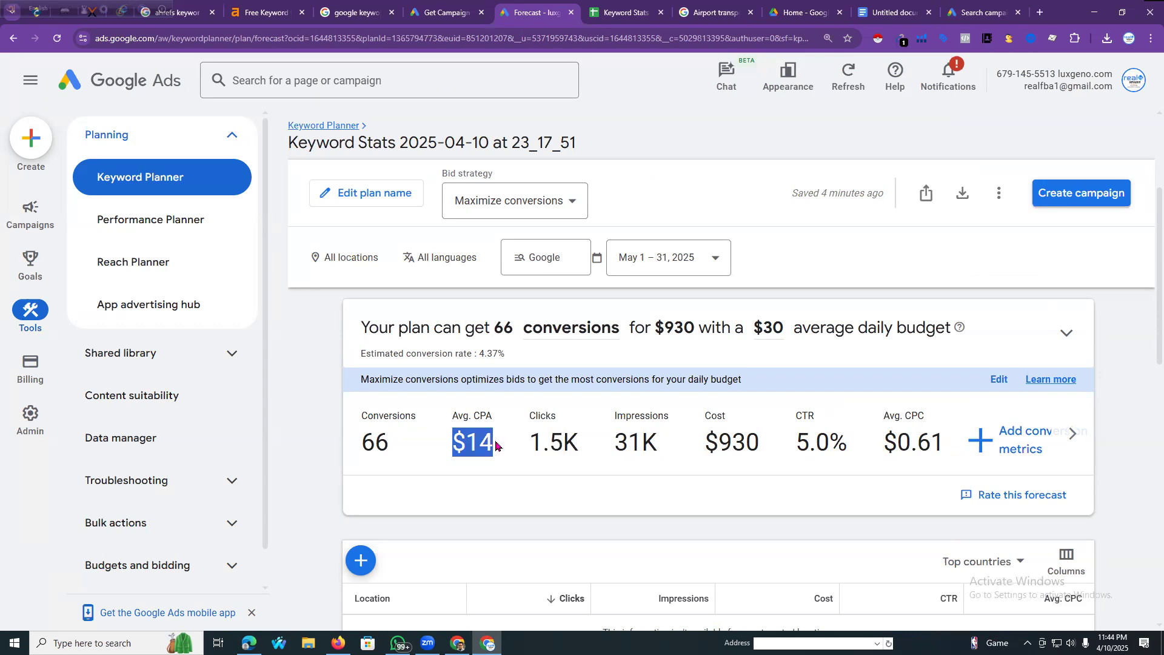
pyautogui.click(496, 445)
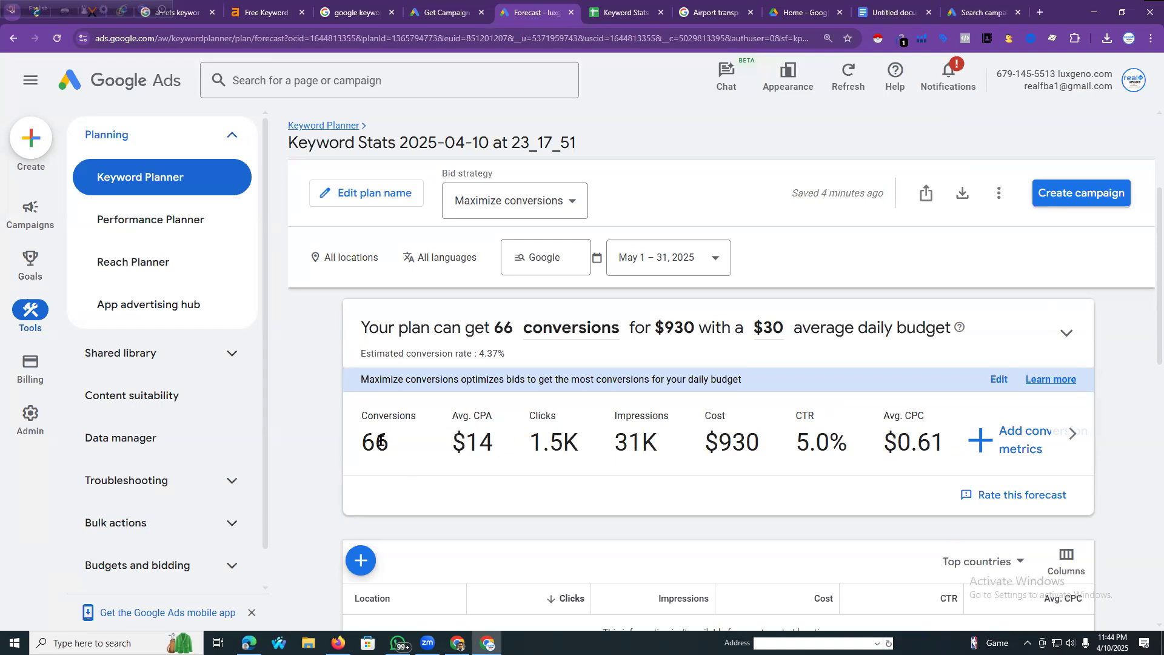
pyautogui.doubleClick(380, 441)
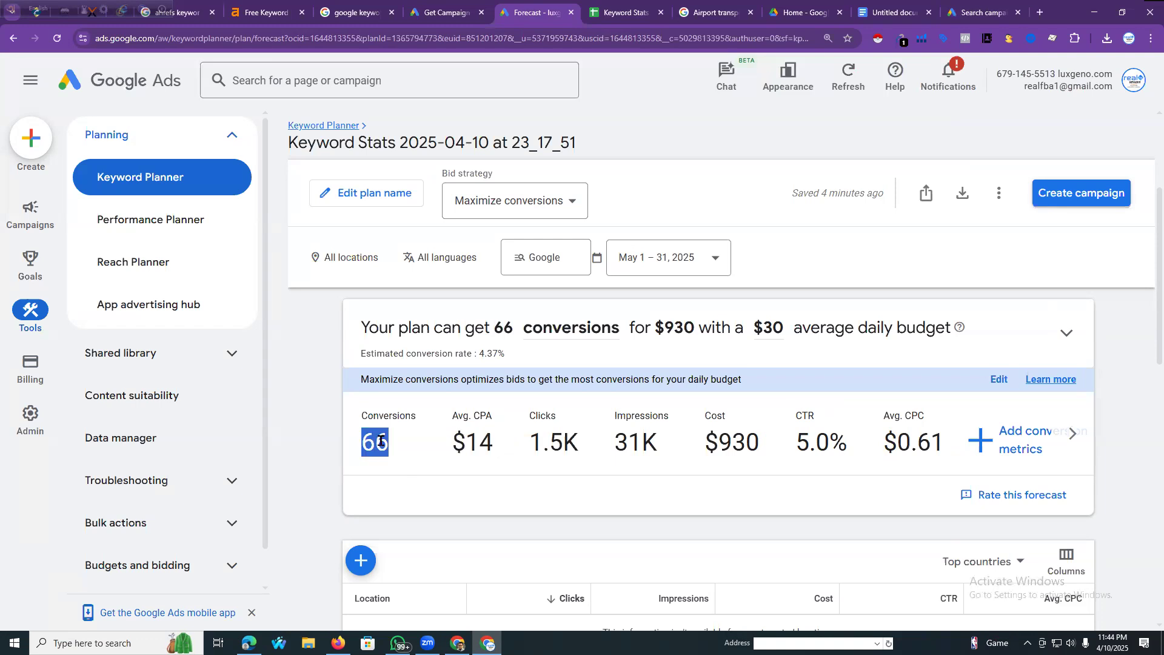
# Change the forecast's average daily budget from $30 to $45.
pyautogui.click(772, 327)
pyautogui.doubleClick(793, 335)
pyautogui.write('4')
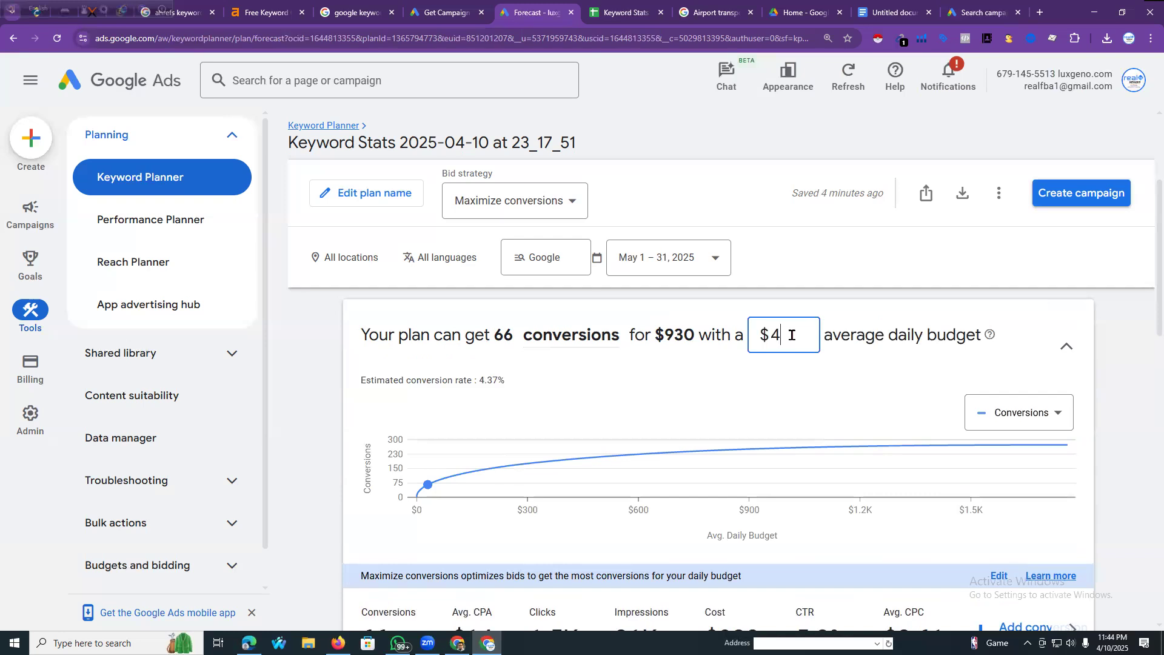
pyautogui.write('5')
pyautogui.click(803, 288)
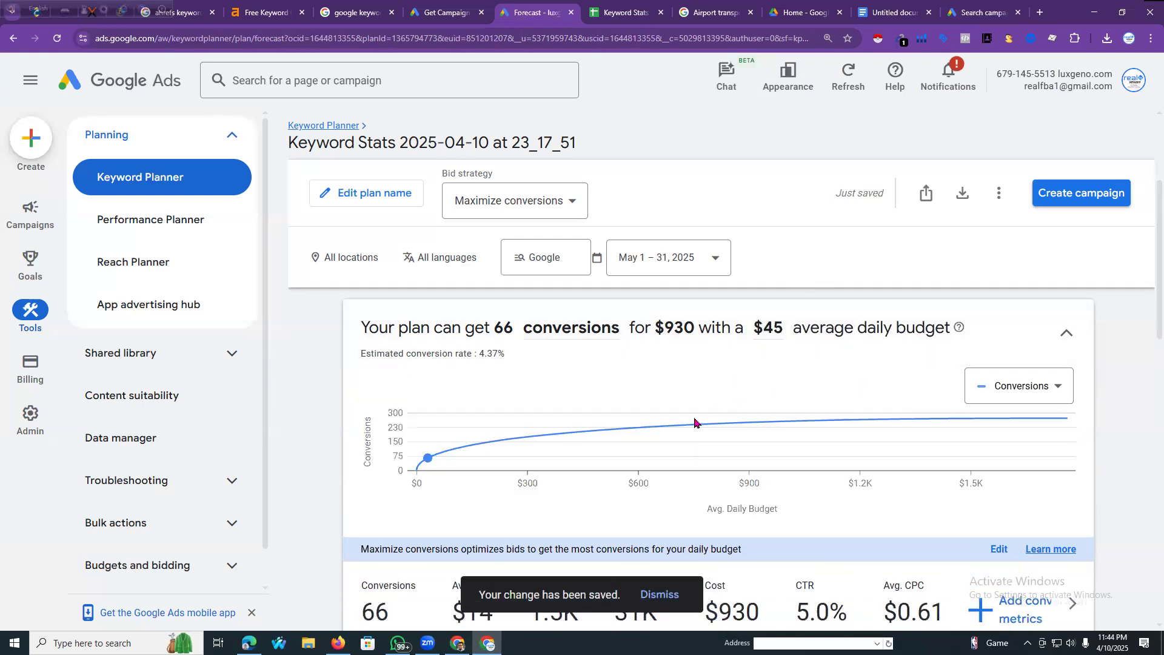
# Review the updated forecast: 79 conversions, $0.75 average CPC and $18 CPA.
pyautogui.scroll(-2, 542, 456)
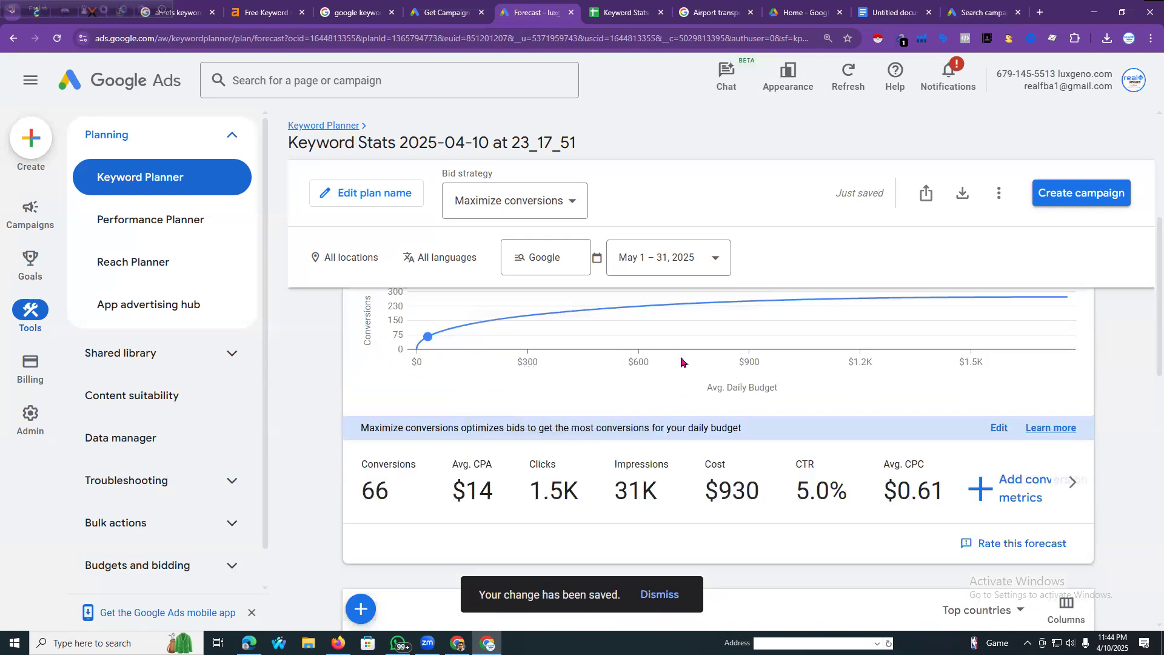
pyautogui.scroll(2, 681, 363)
pyautogui.scroll(-2, 675, 377)
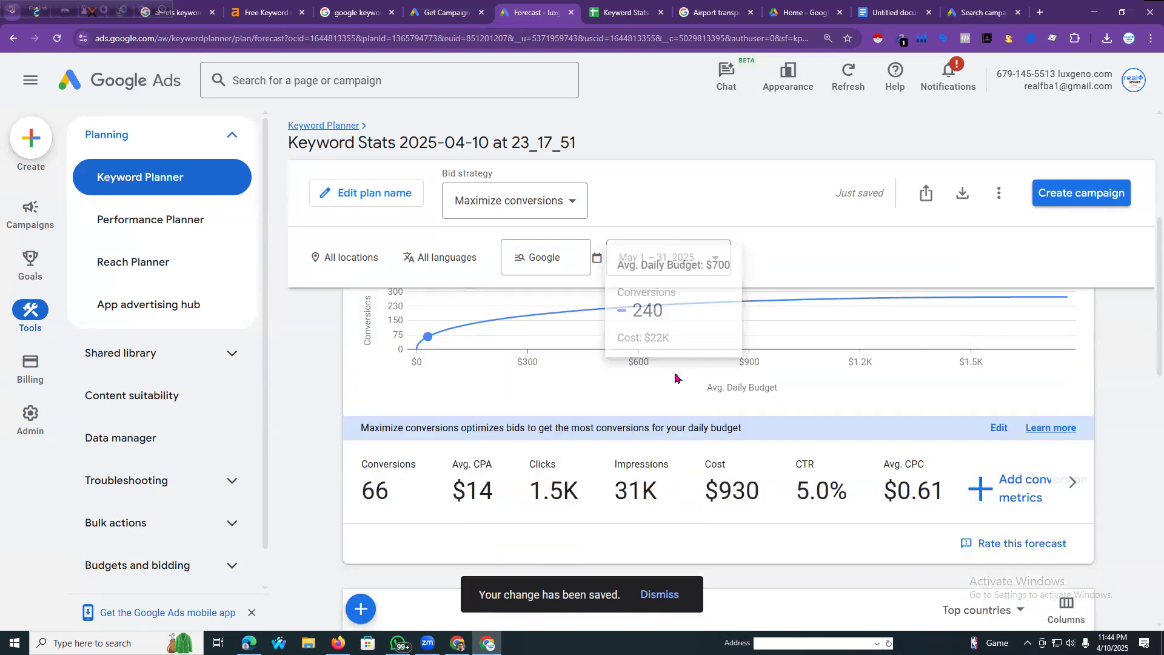
pyautogui.click(435, 334)
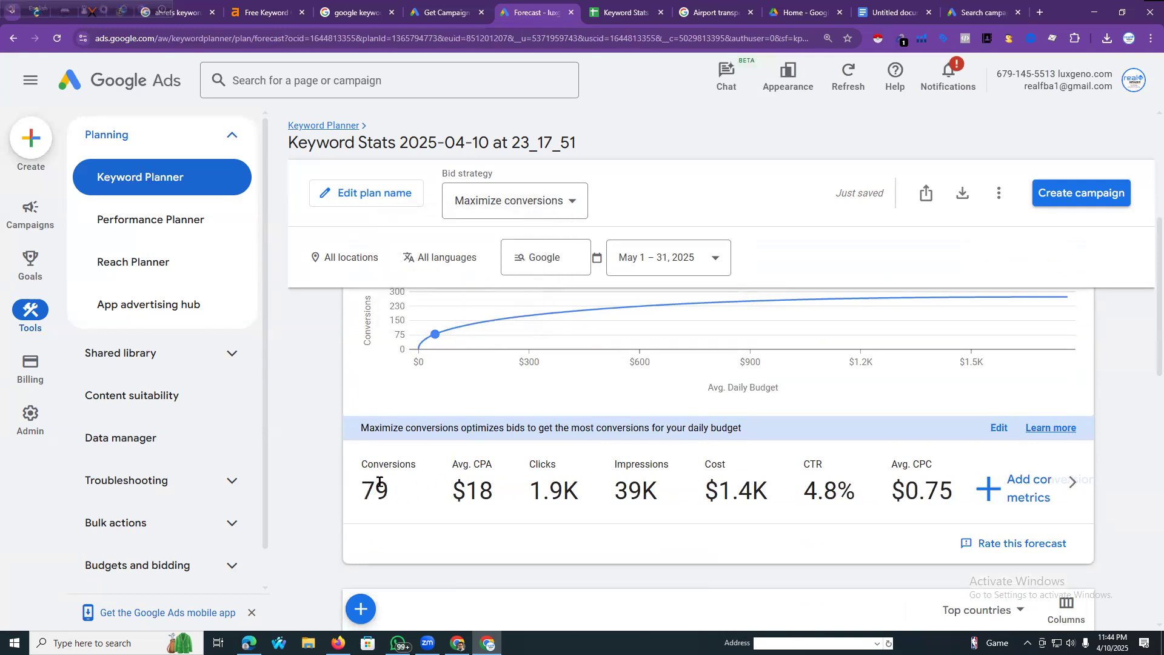
pyautogui.moveTo(366, 482); pyautogui.dragTo(455, 494)
pyautogui.click(394, 513)
pyautogui.scroll(5, 689, 384)
pyautogui.scroll(-3, 722, 400)
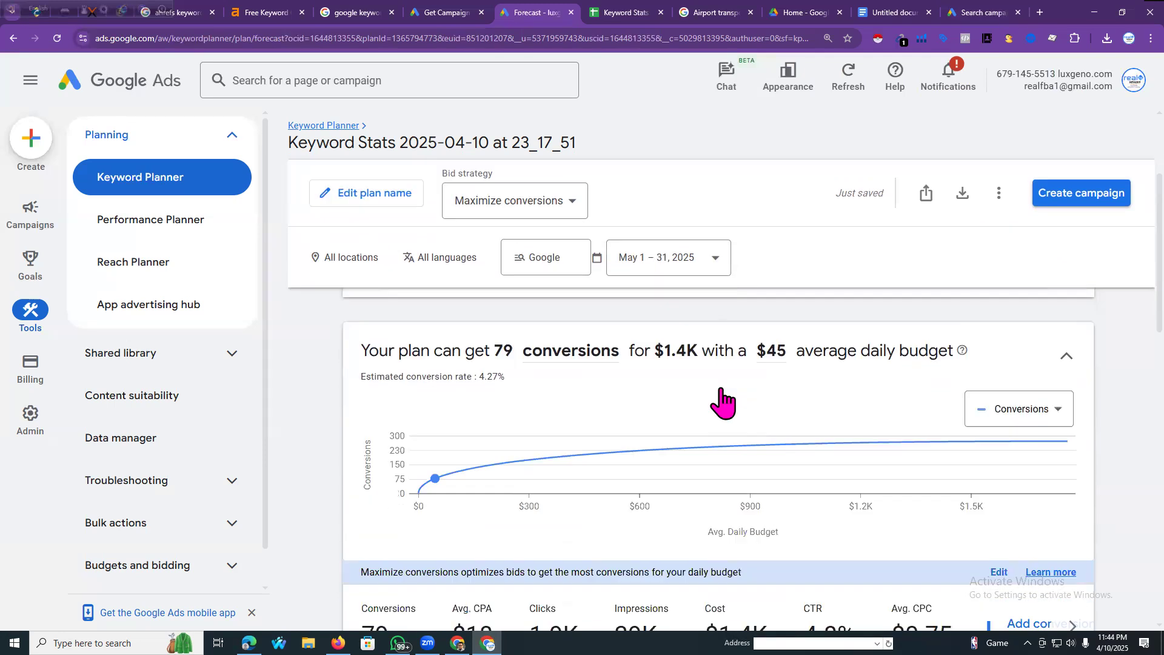
pyautogui.scroll(-3, 721, 400)
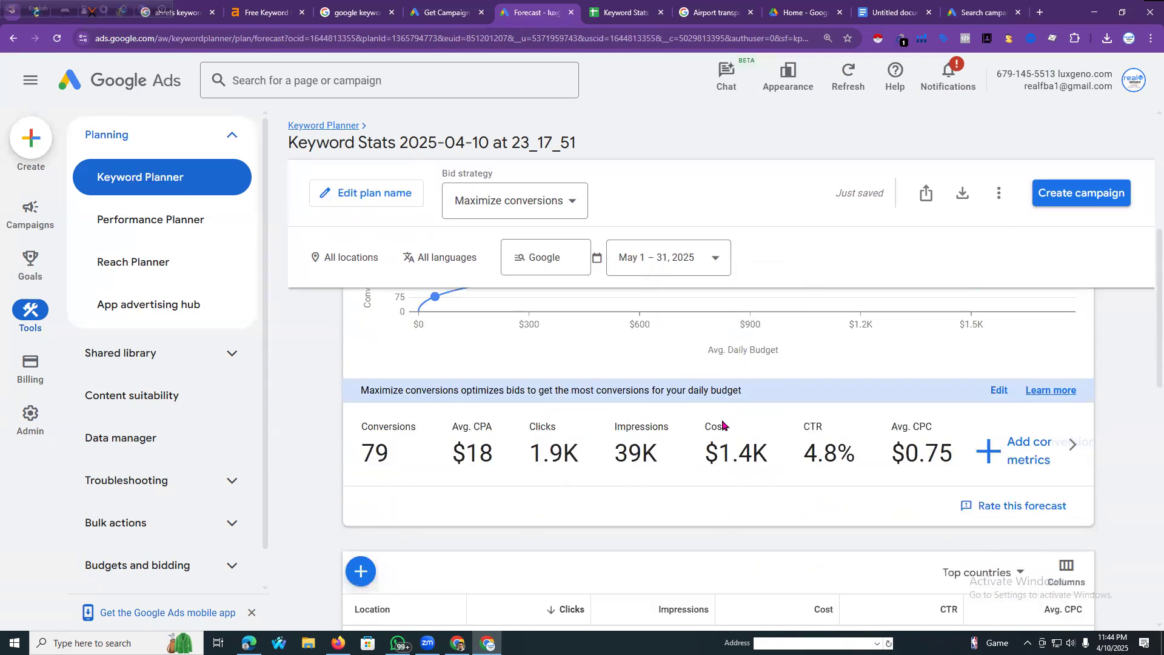
pyautogui.moveTo(900, 452); pyautogui.dragTo(959, 452)
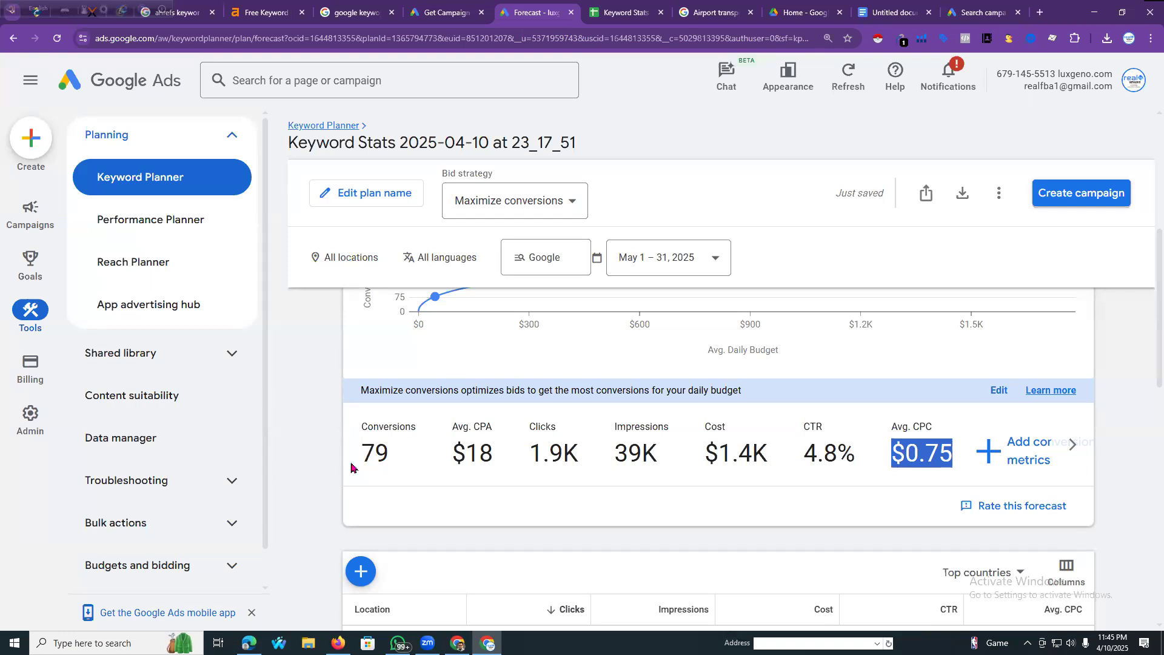
pyautogui.moveTo(364, 452); pyautogui.dragTo(896, 479)
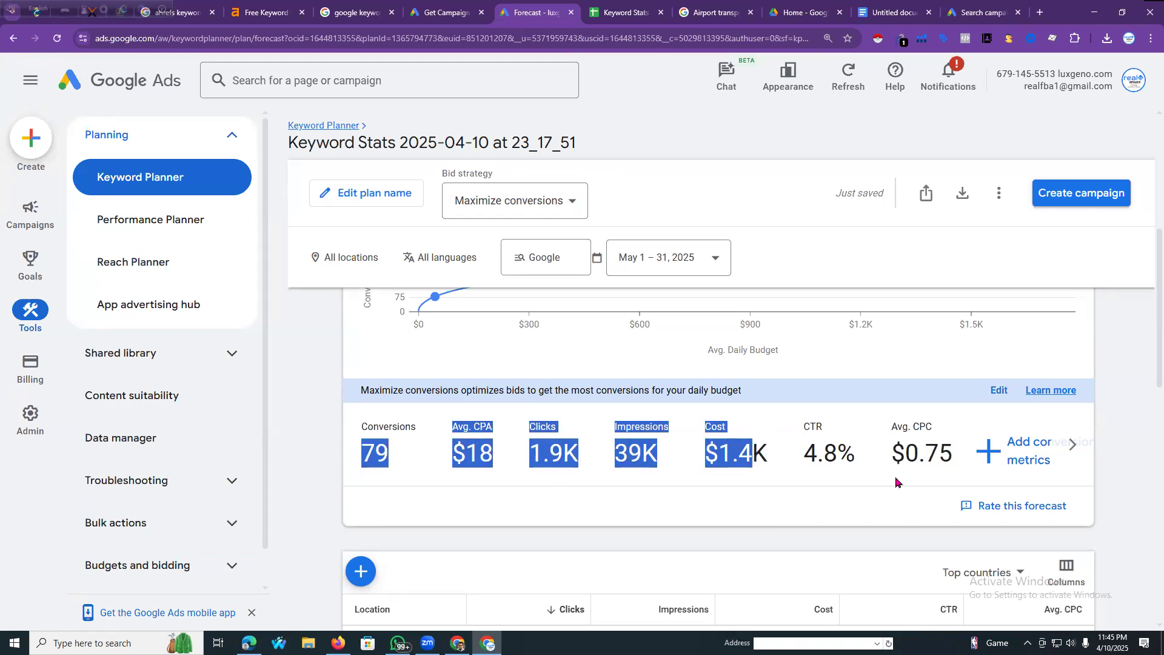
pyautogui.click(852, 479)
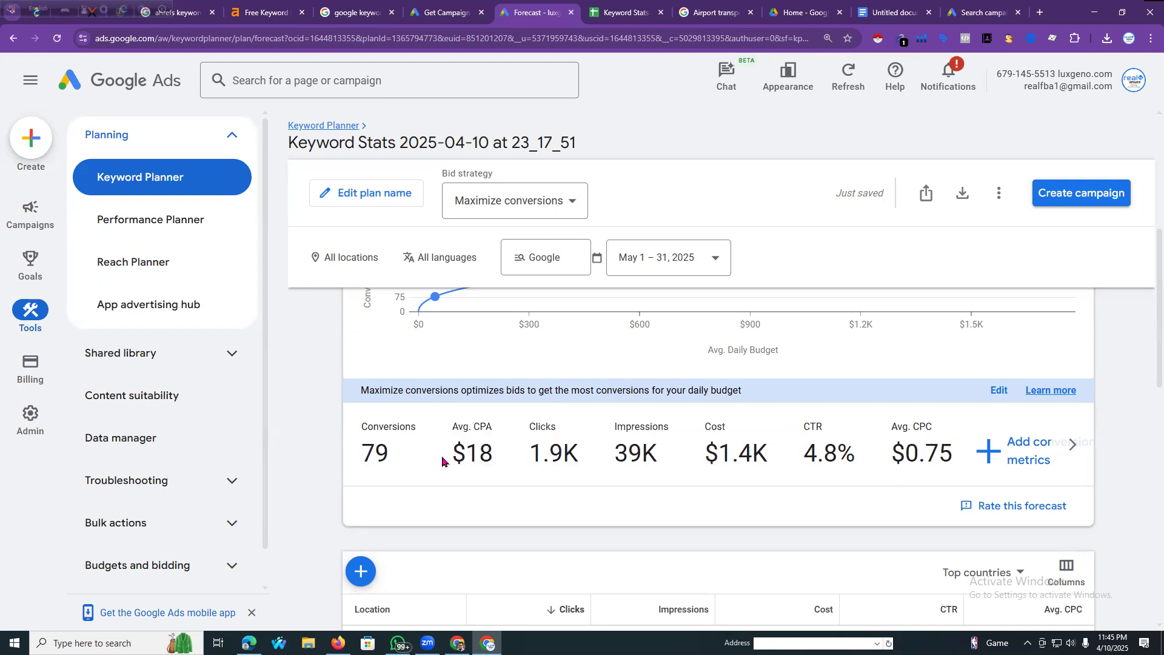
pyautogui.scroll(2, 431, 465)
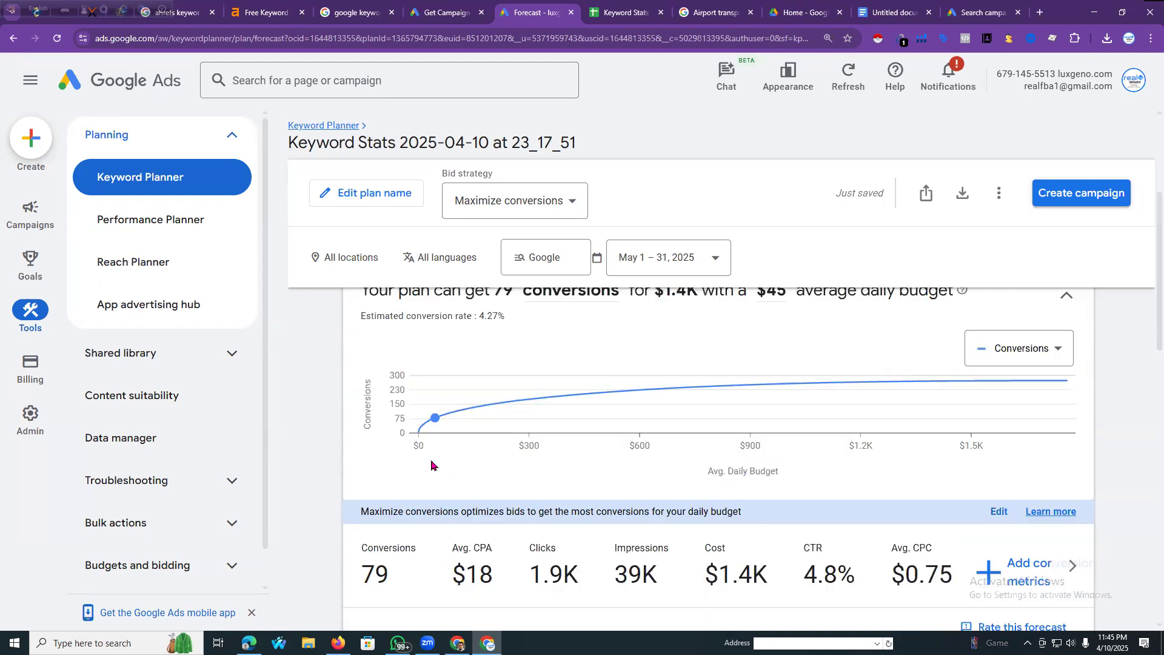
pyautogui.scroll(1, 435, 466)
pyautogui.scroll(-3, 434, 465)
pyautogui.scroll(-1, 432, 465)
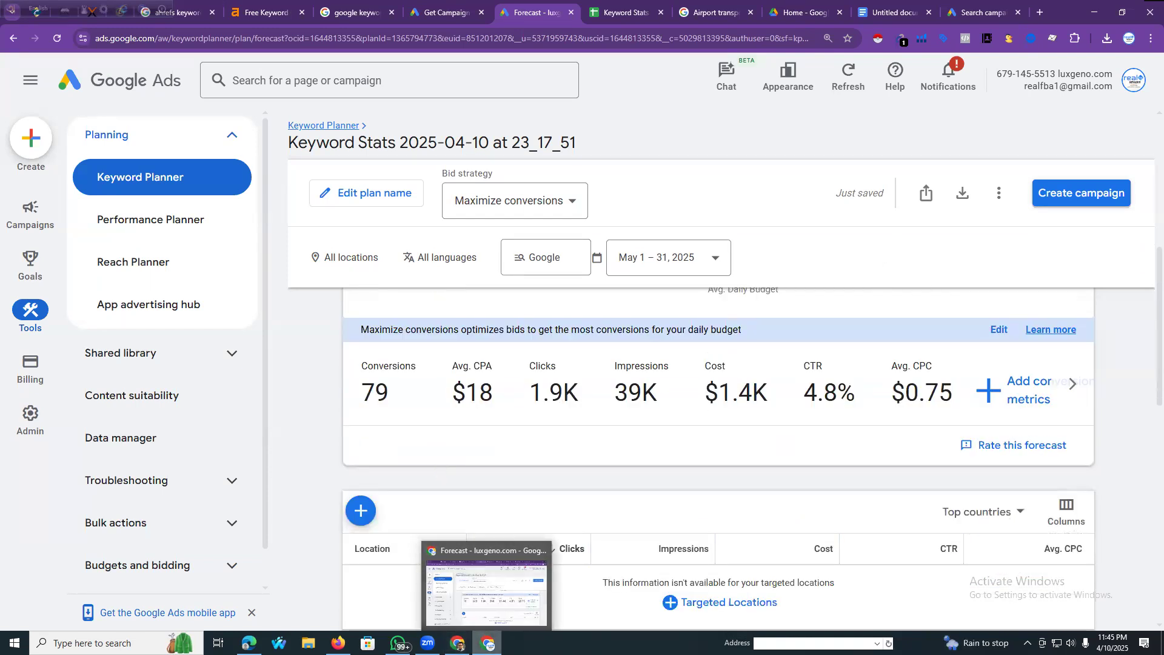
# In the draft campaign, confirm the $0.61 bid limit and continue to campaign settings.
pyautogui.click(978, 13)
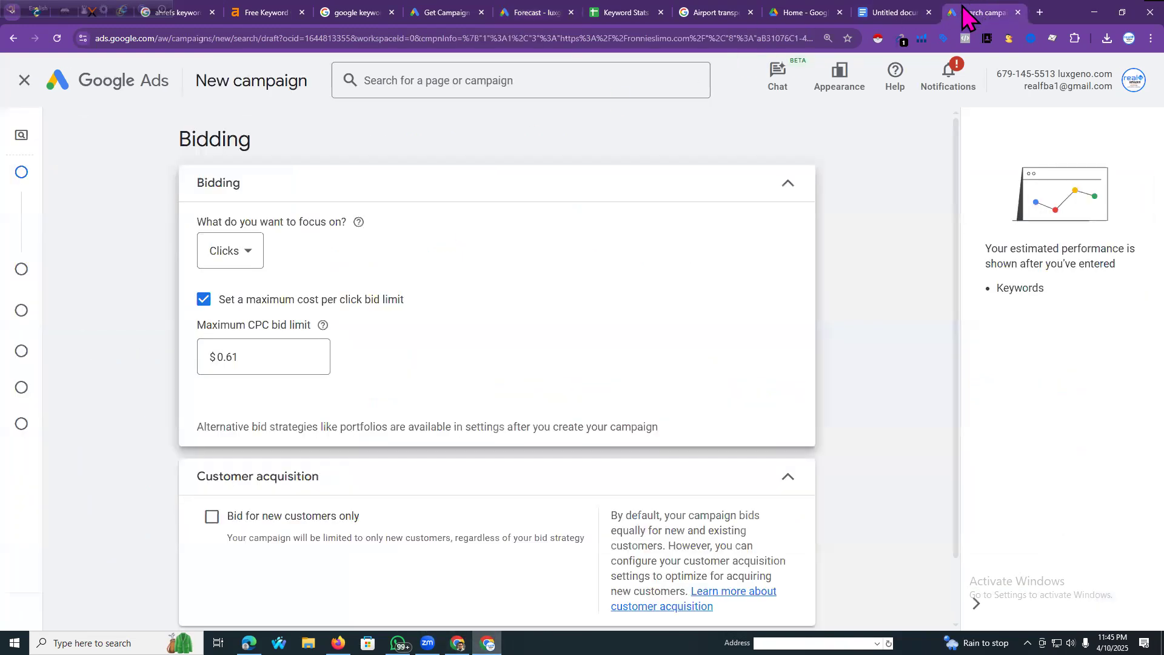
pyautogui.click(250, 358)
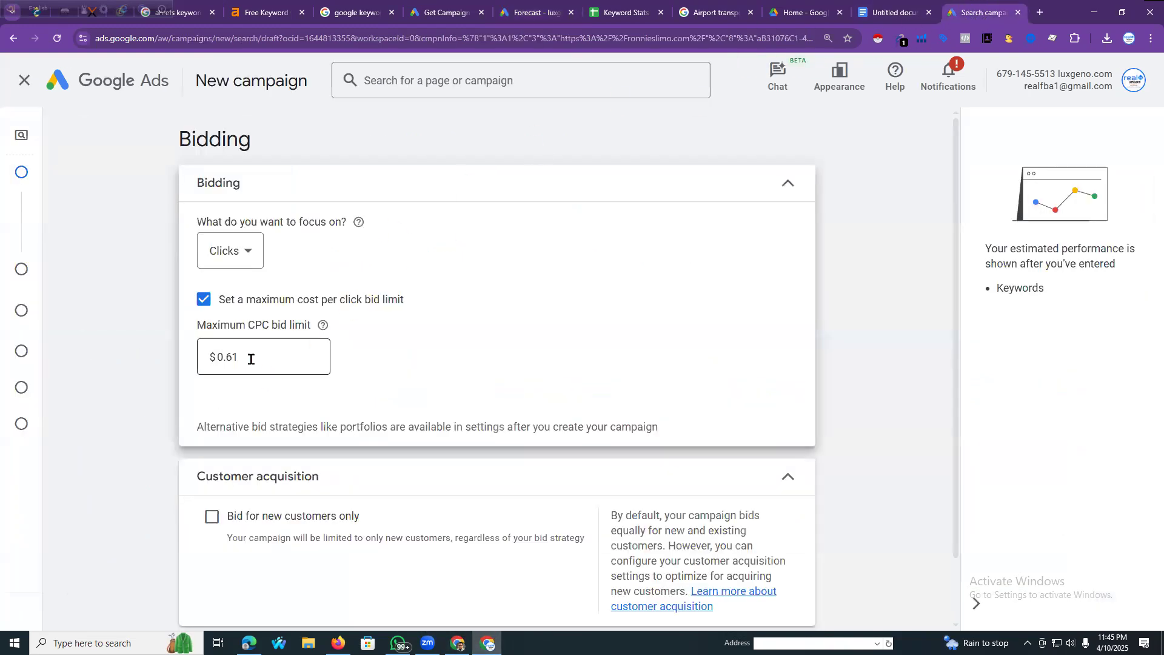
pyautogui.scroll(-2, 460, 402)
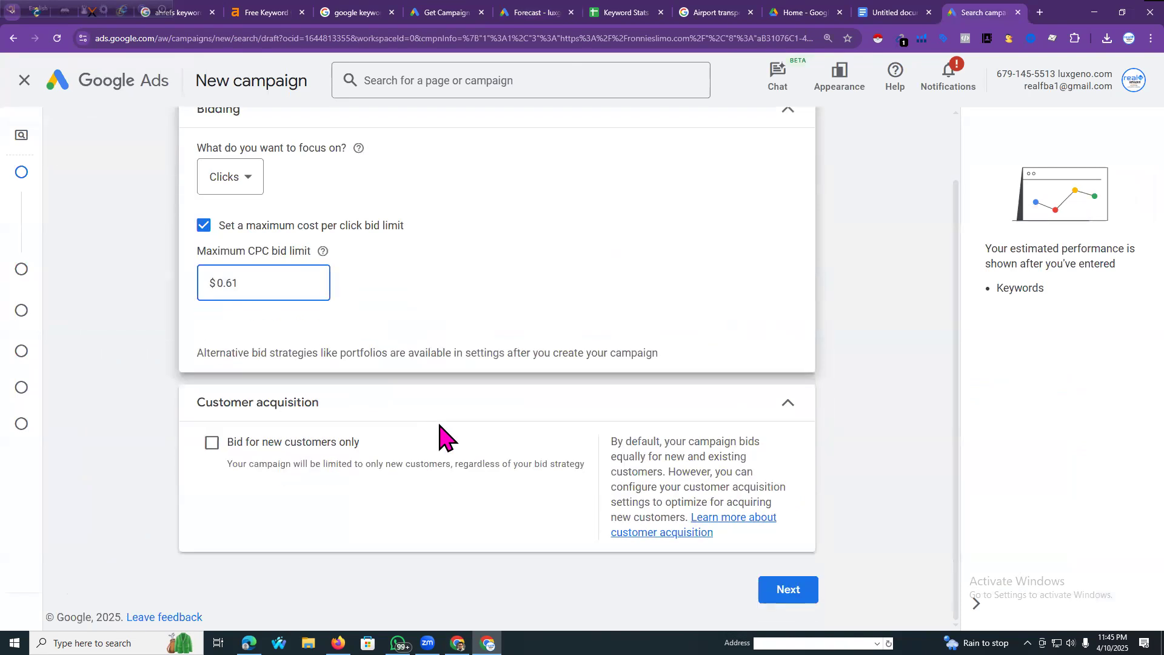
pyautogui.click(776, 587)
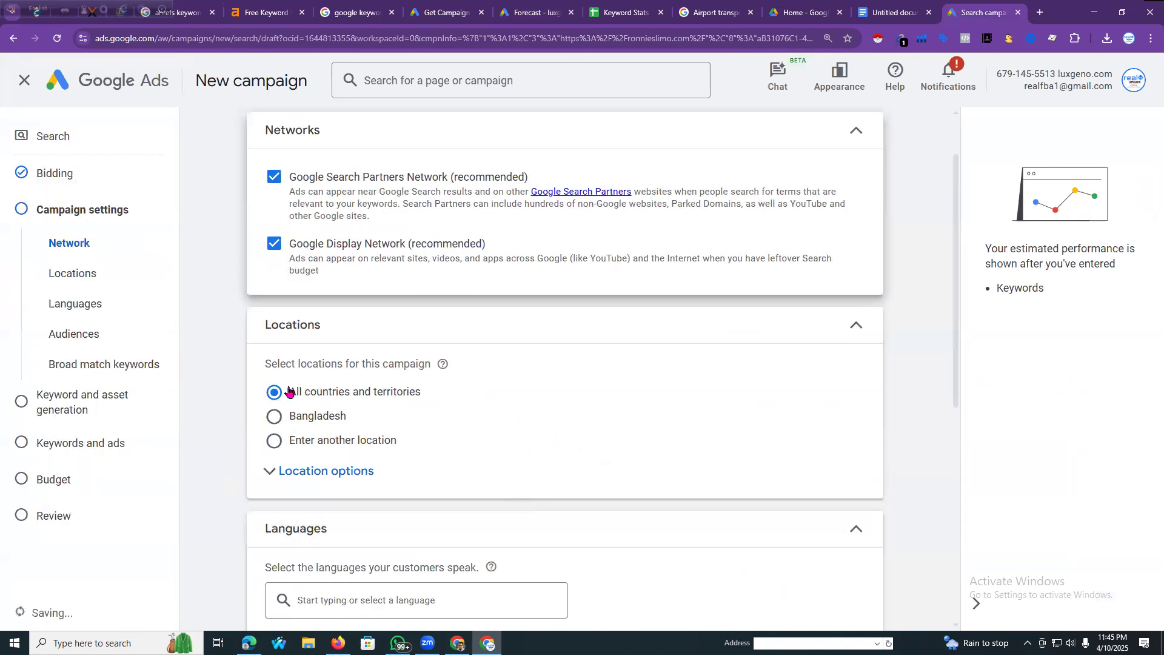
# Target the Dallas-Ft. Worth TX Nielsen DMA through advanced location search and save it.
pyautogui.scroll(-1, 306, 450)
pyautogui.click(278, 358)
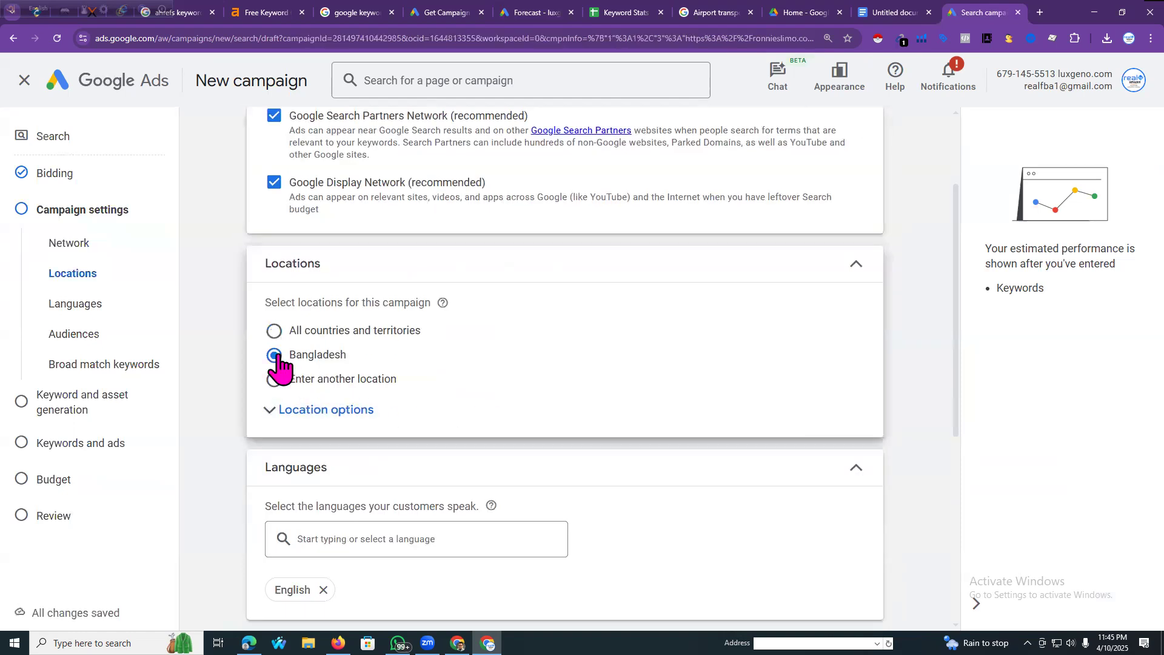
pyautogui.click(273, 382)
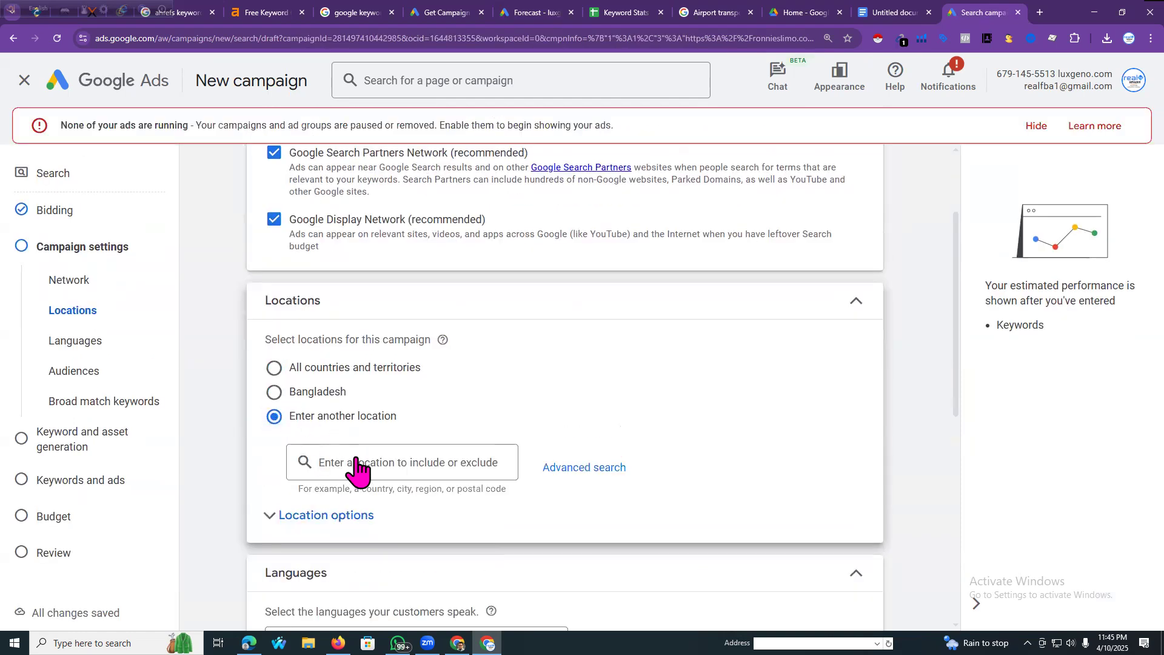
pyautogui.click(579, 476)
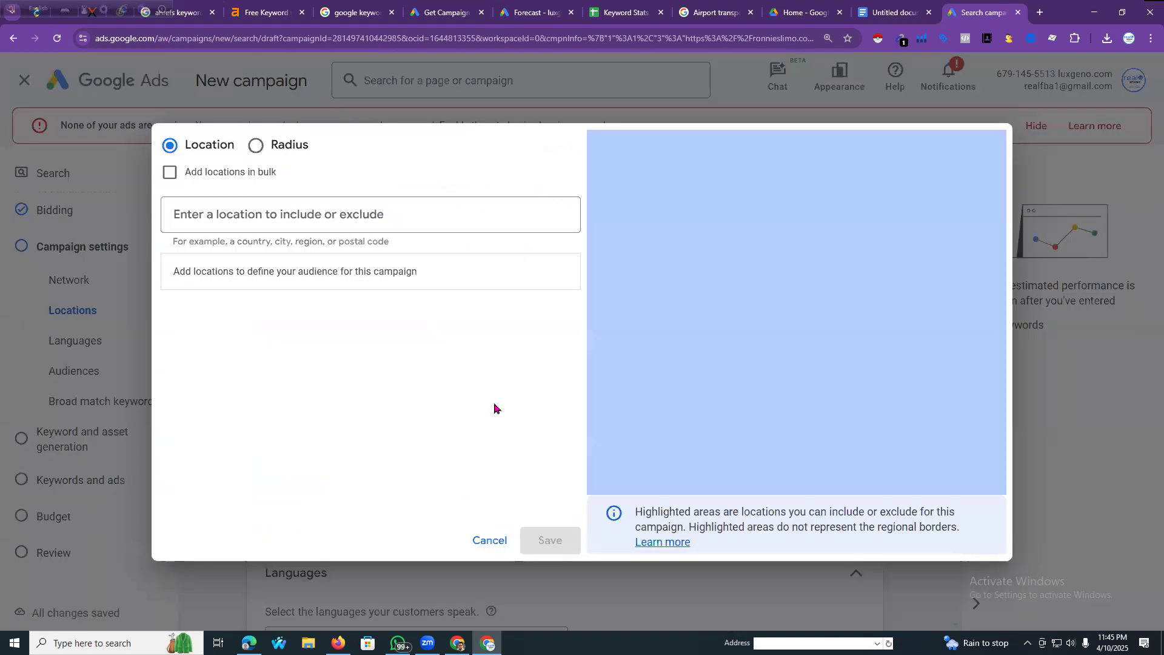
pyautogui.click(373, 212)
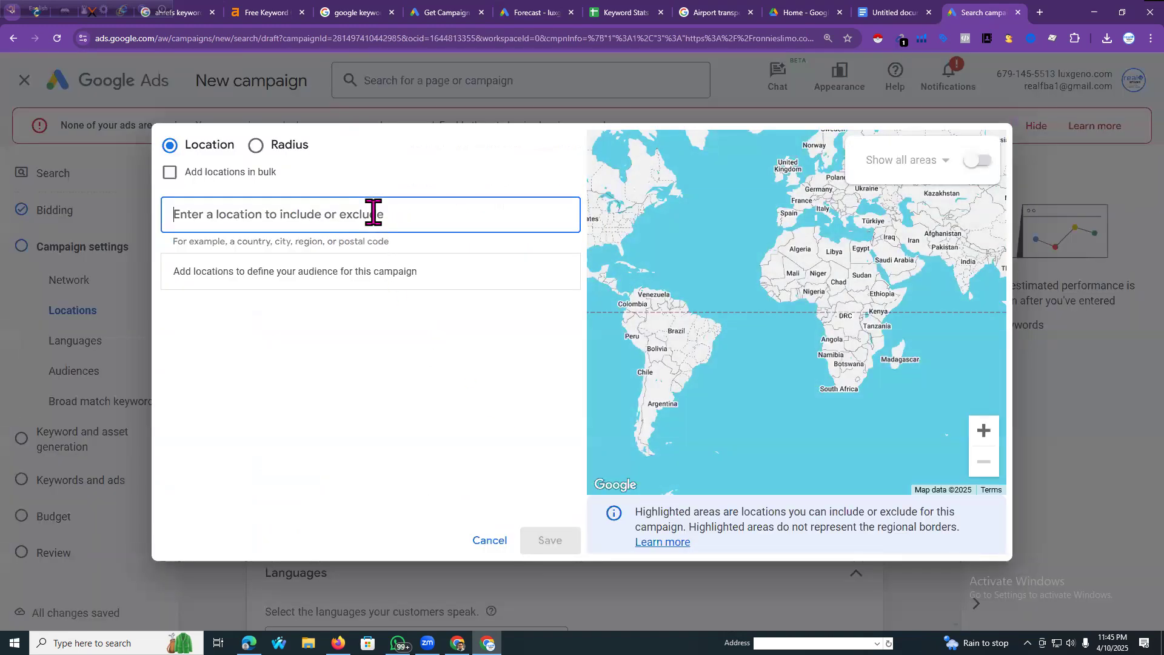
pyautogui.write('dal')
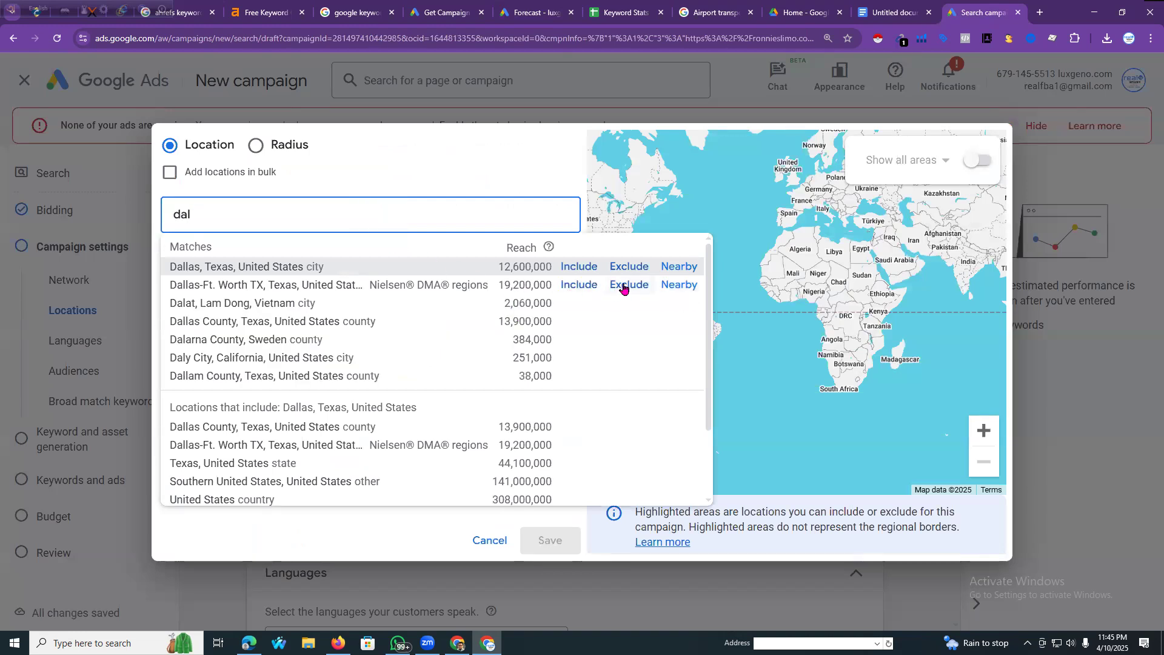
pyautogui.click(579, 285)
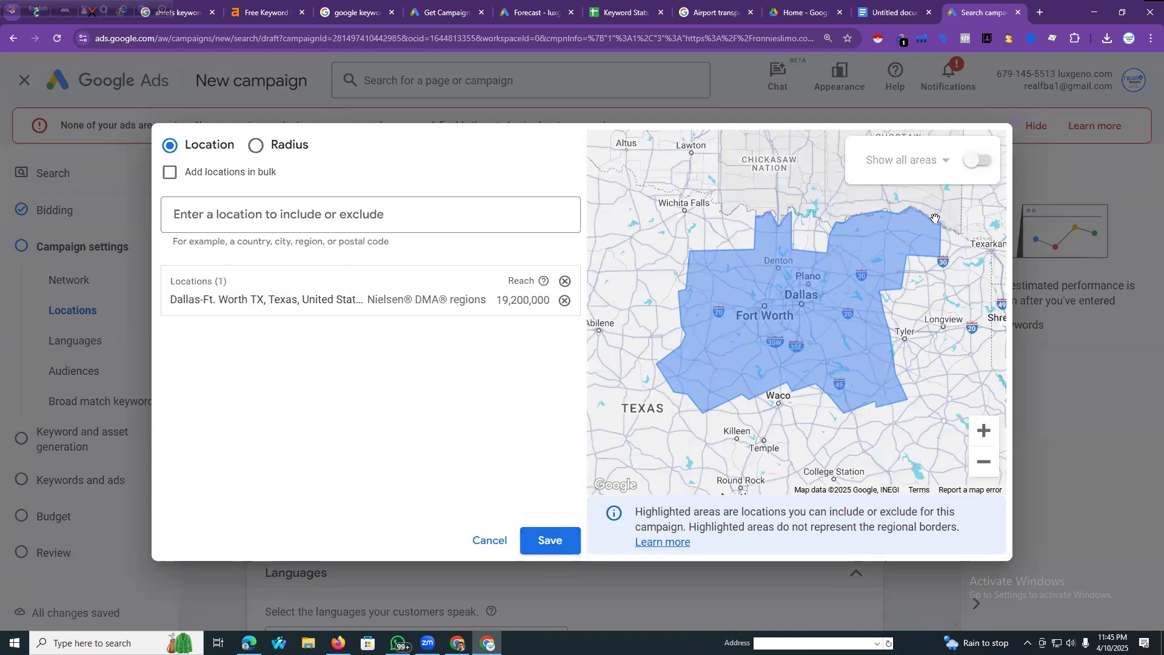
pyautogui.click(982, 171)
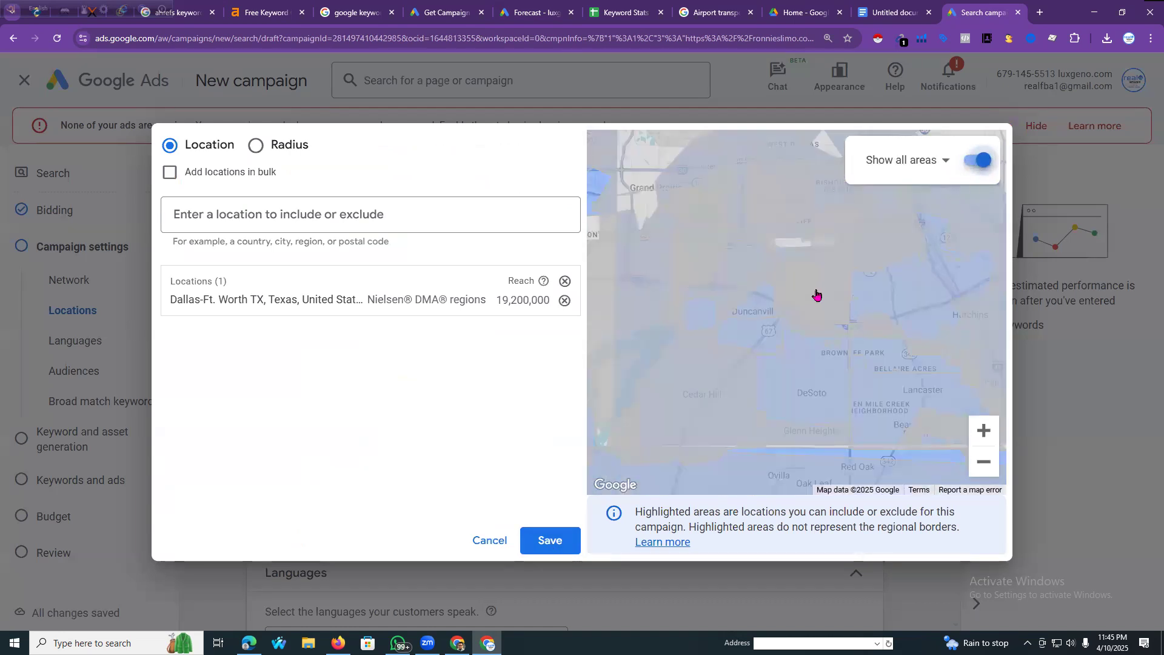
pyautogui.scroll(-2, 832, 290)
pyautogui.click(974, 162)
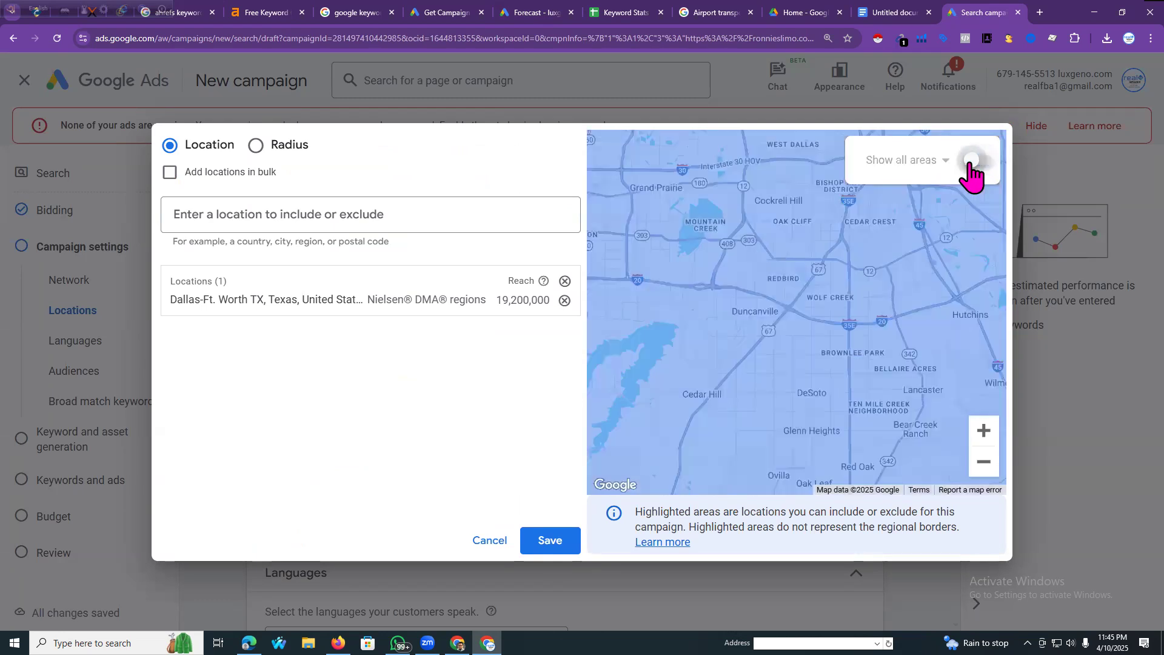
pyautogui.click(552, 541)
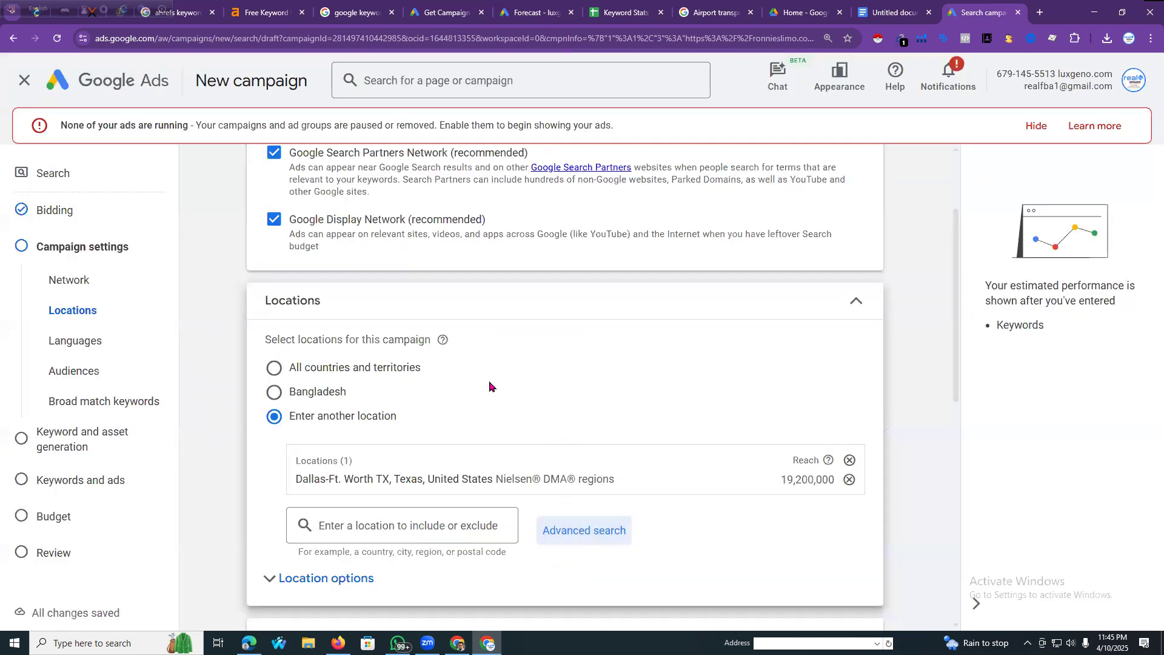
# Dismiss the ads-not-running warning and search audience segments for 'Limo'.
pyautogui.scroll(-2, 494, 385)
pyautogui.scroll(-2, 497, 388)
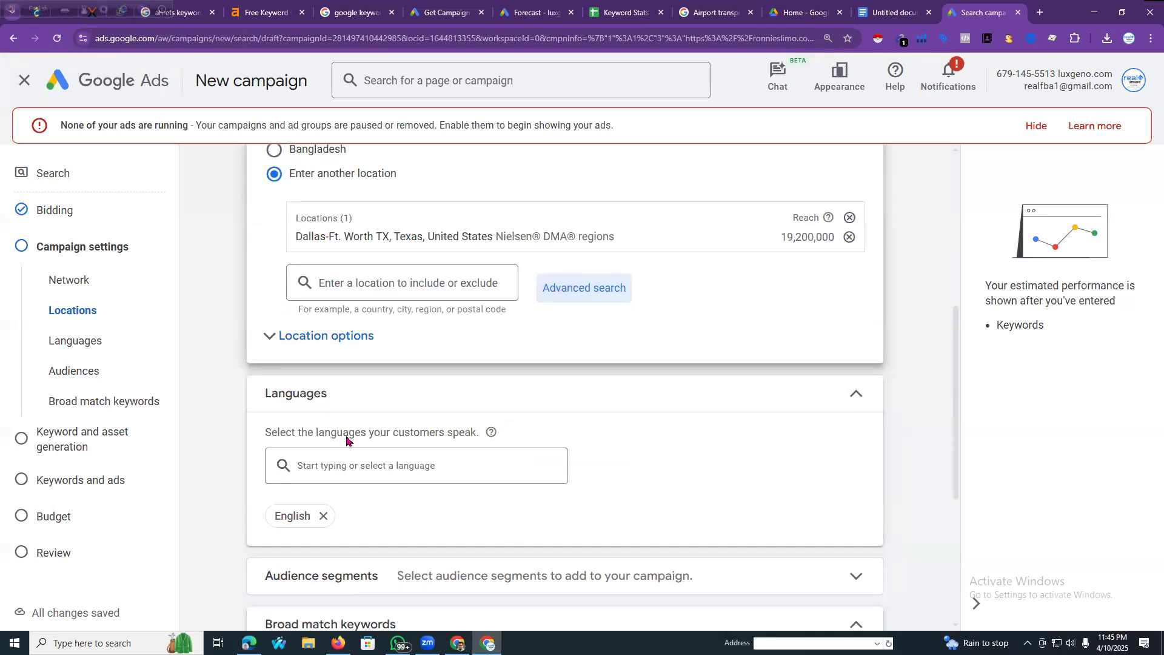
pyautogui.scroll(-2, 400, 445)
pyautogui.scroll(-1, 423, 452)
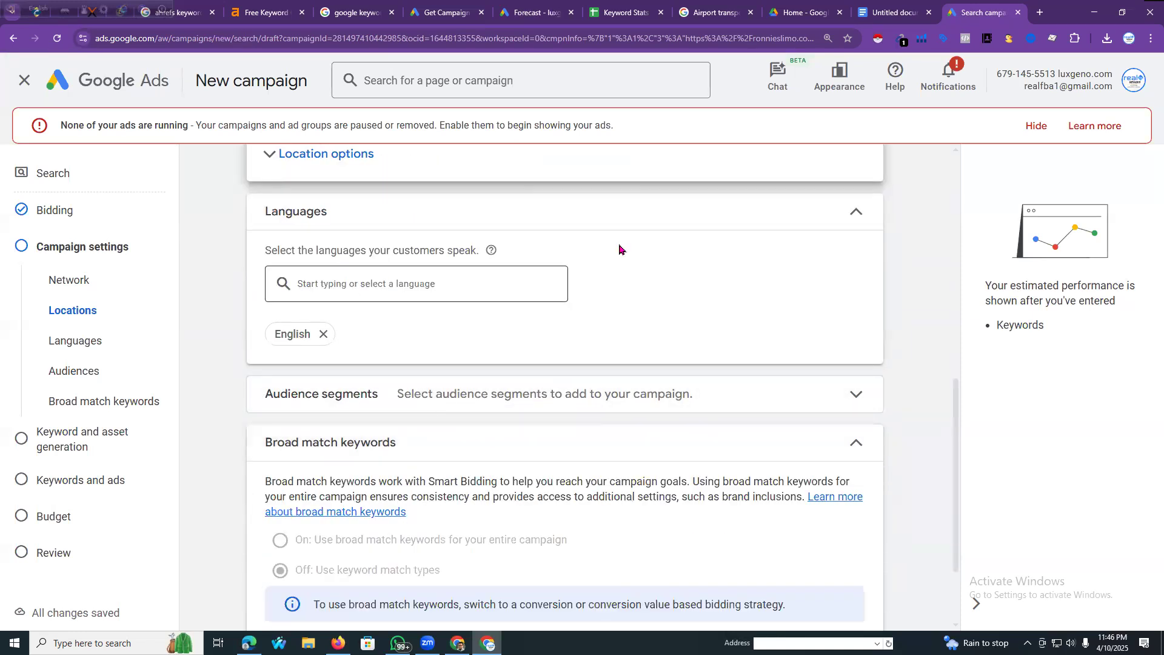
pyautogui.click(1037, 126)
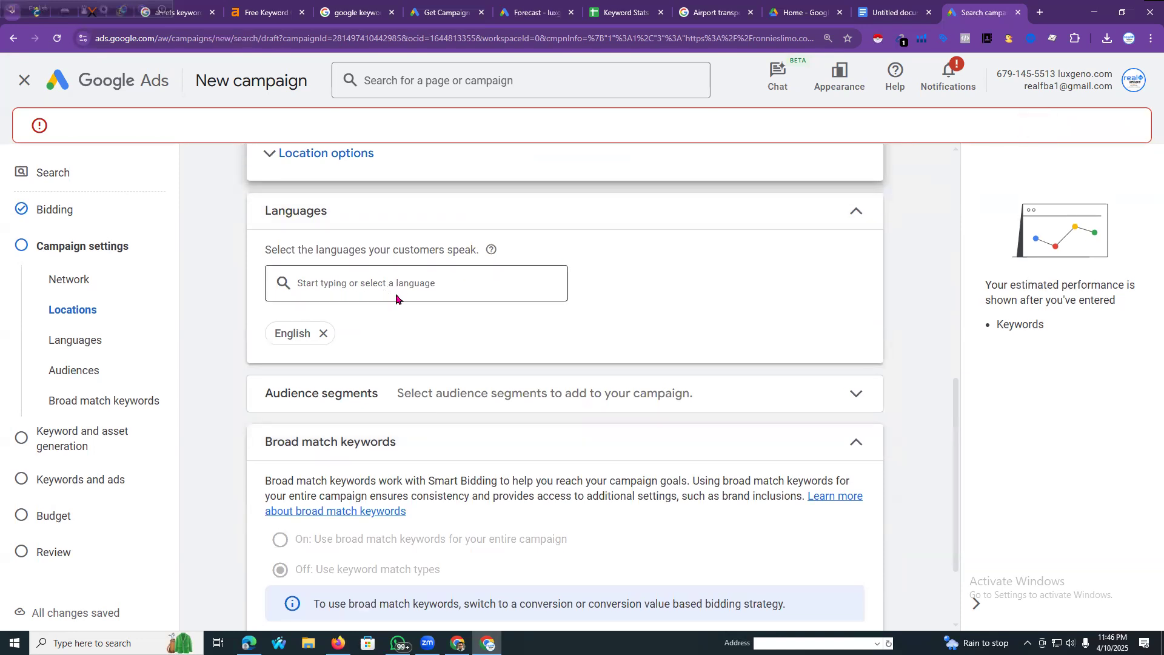
pyautogui.scroll(-2, 402, 332)
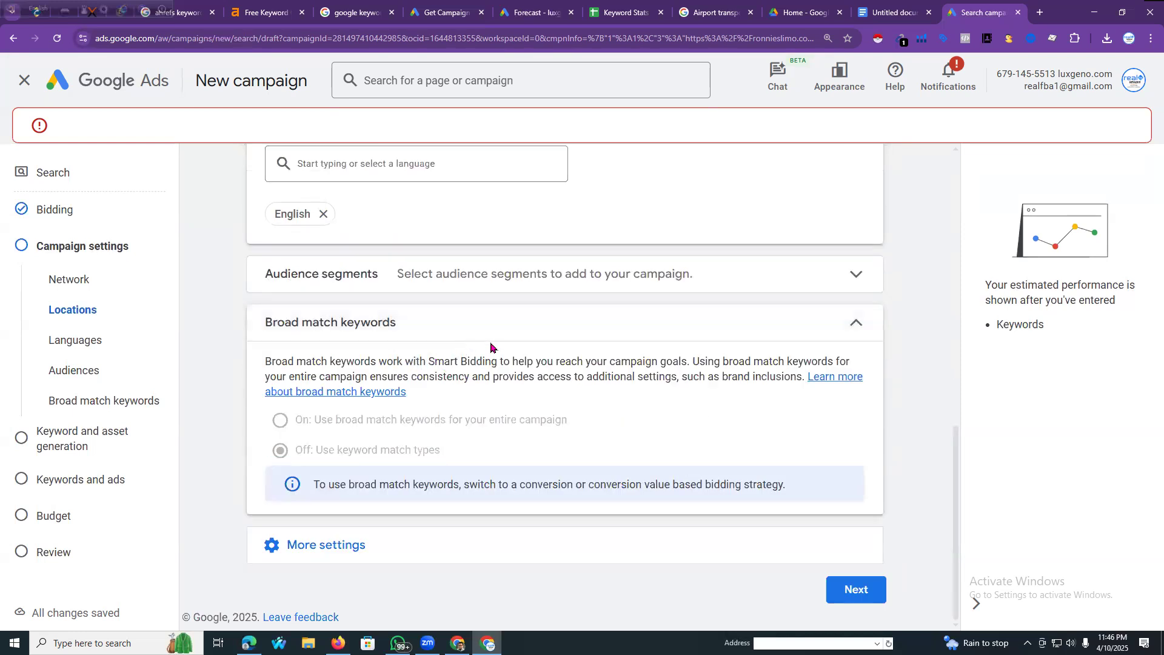
pyautogui.click(766, 277)
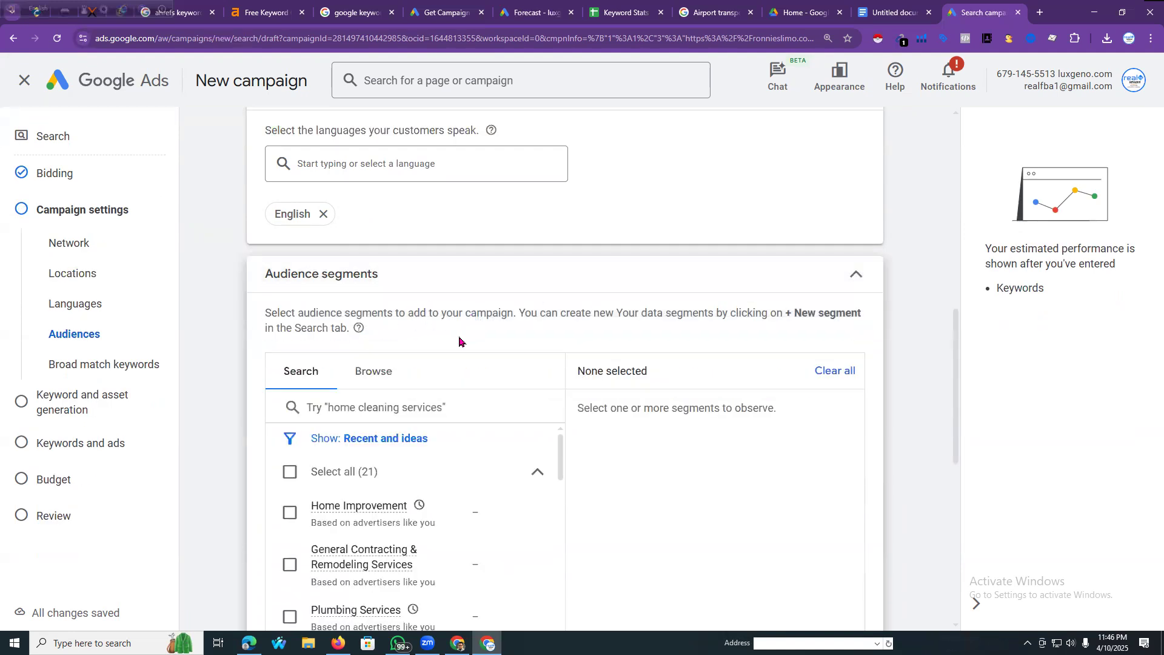
pyautogui.click(403, 410)
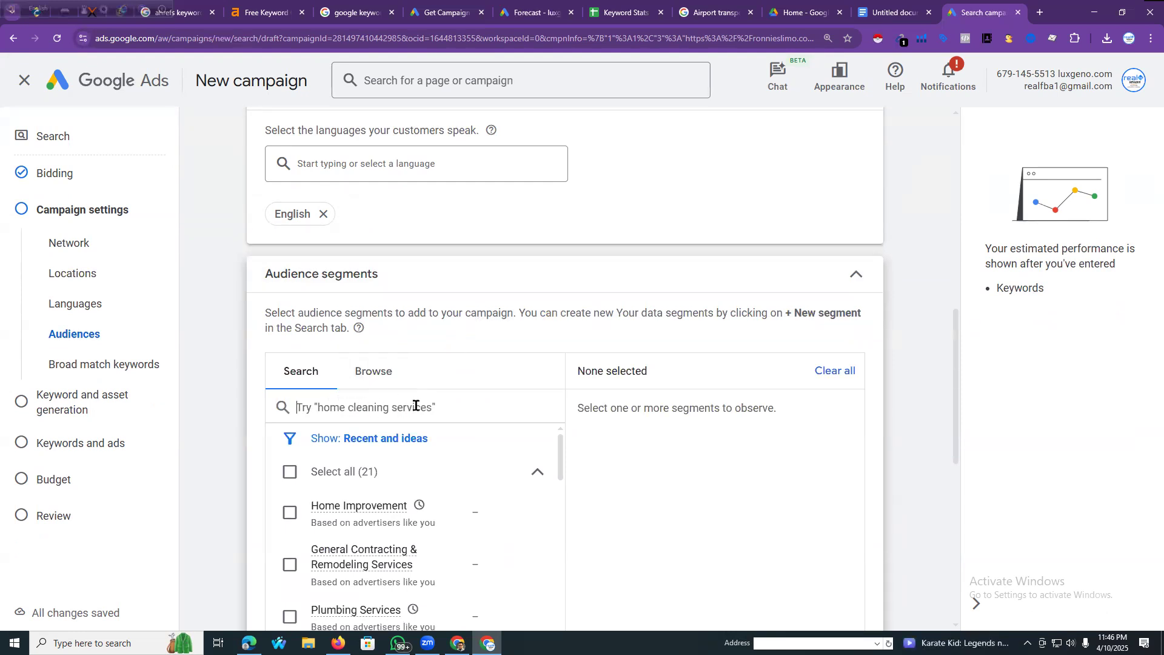
pyautogui.write('Limo')
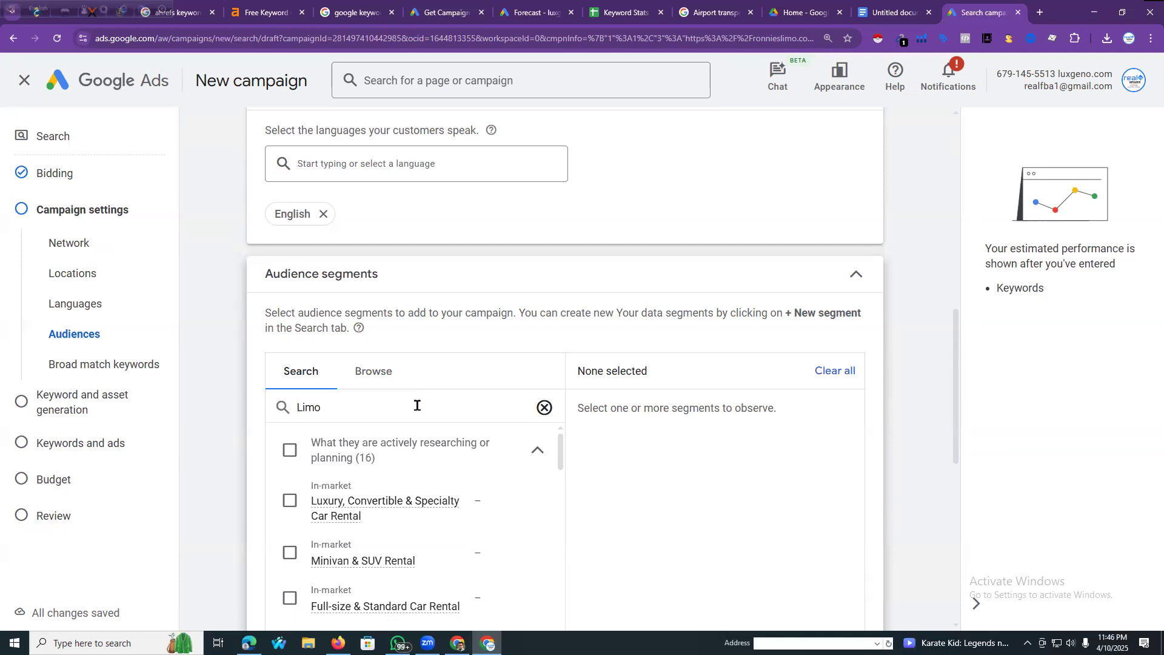
# Add Luxury Car Rental, Luxury Vehicles, Car Rental, Full-size Car Rental, Luxury Vehicles (New) and Luxury Travelers.
pyautogui.click(291, 501)
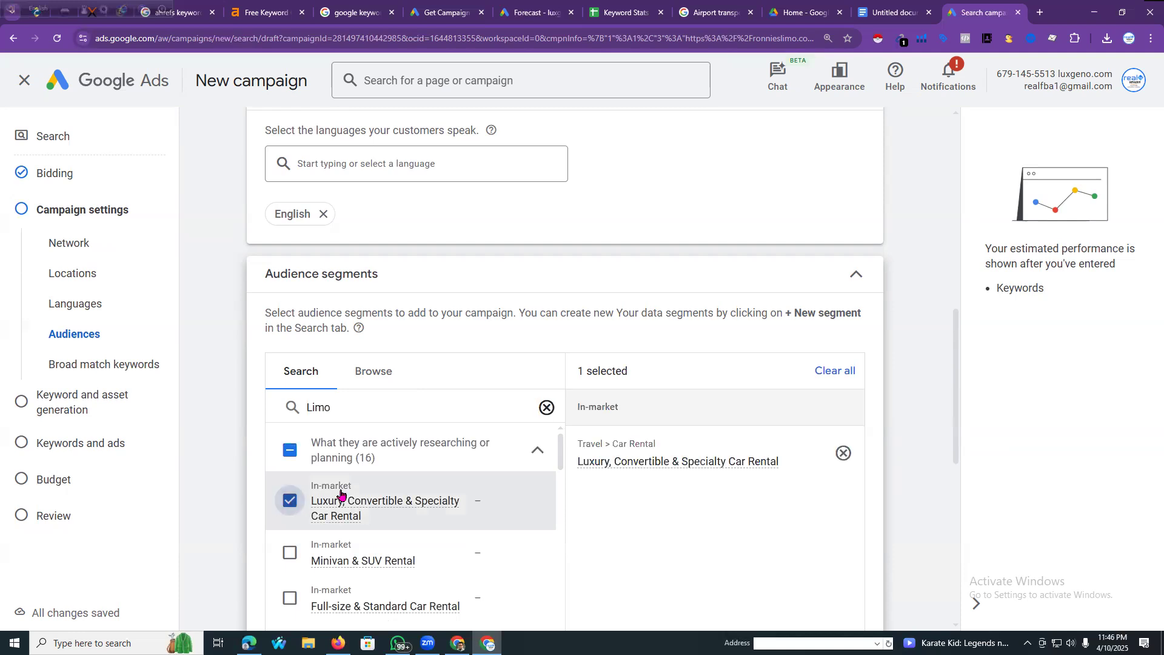
pyautogui.scroll(-2, 442, 473)
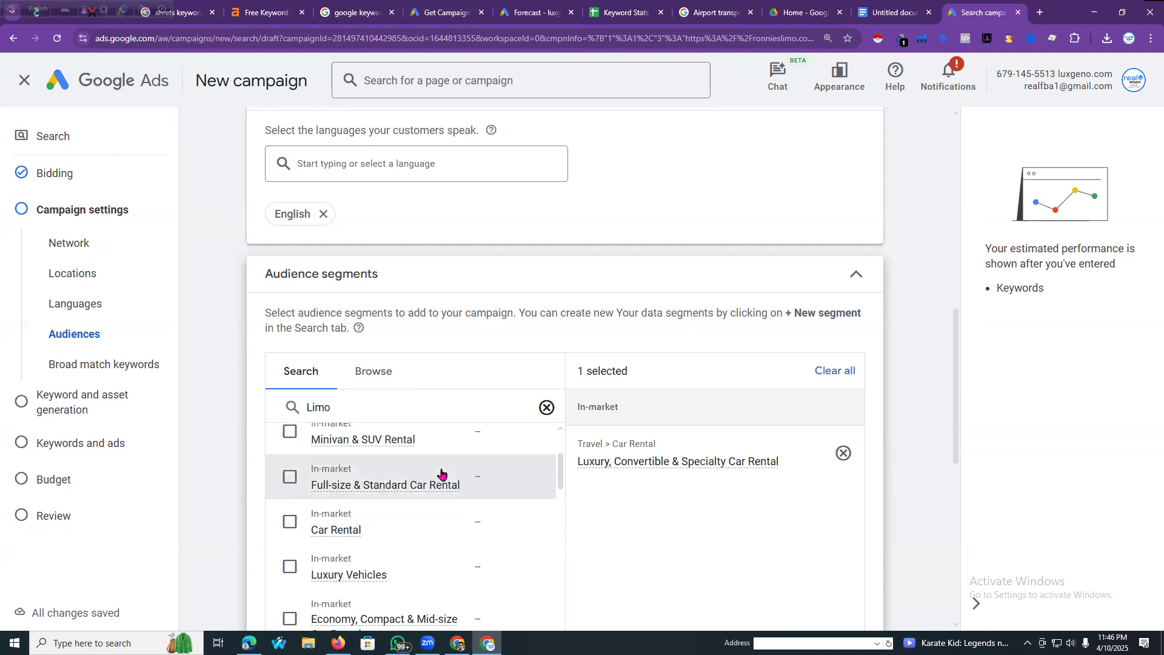
pyautogui.click(348, 550)
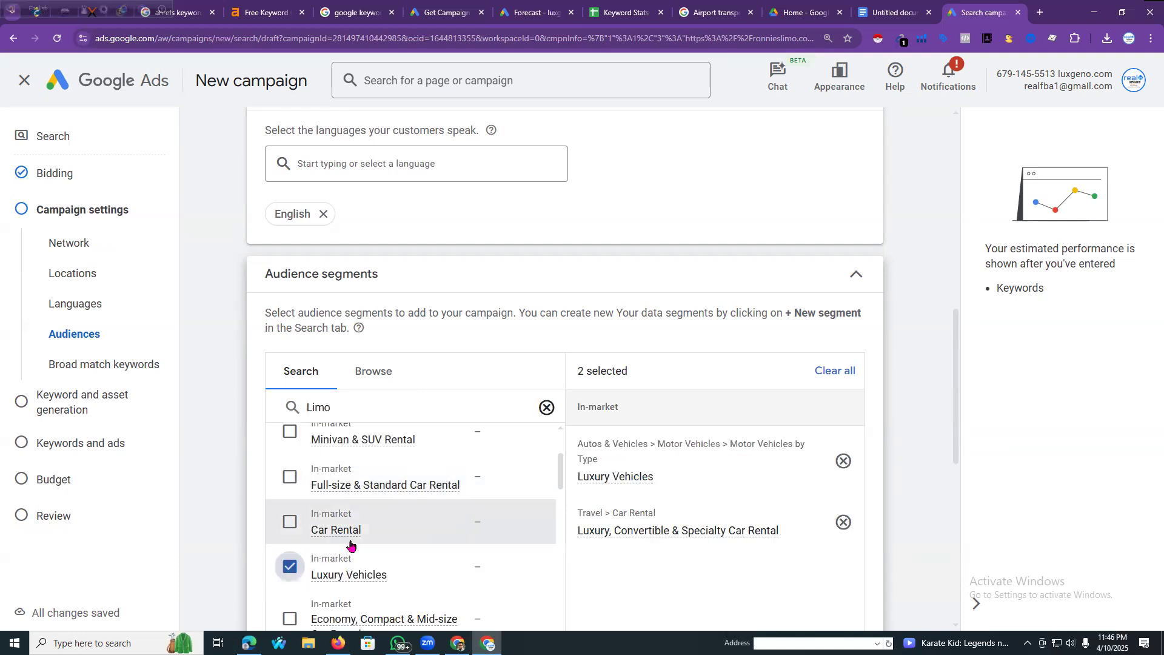
pyautogui.click(290, 523)
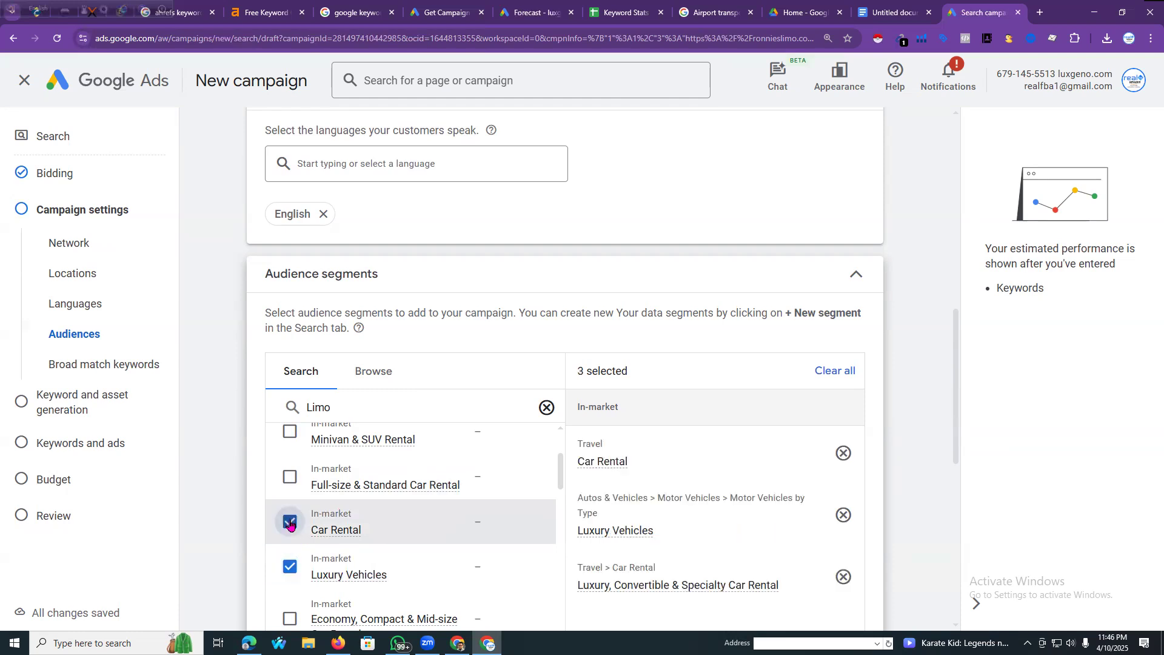
pyautogui.click(284, 479)
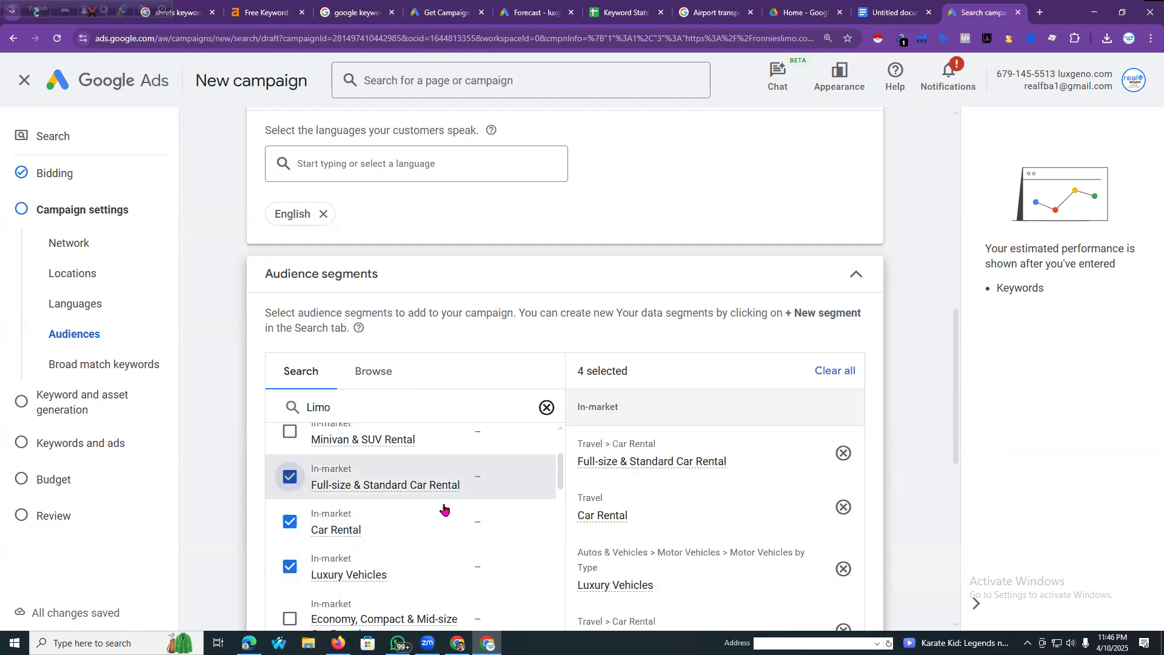
pyautogui.scroll(-2, 443, 509)
pyautogui.scroll(-1, 439, 517)
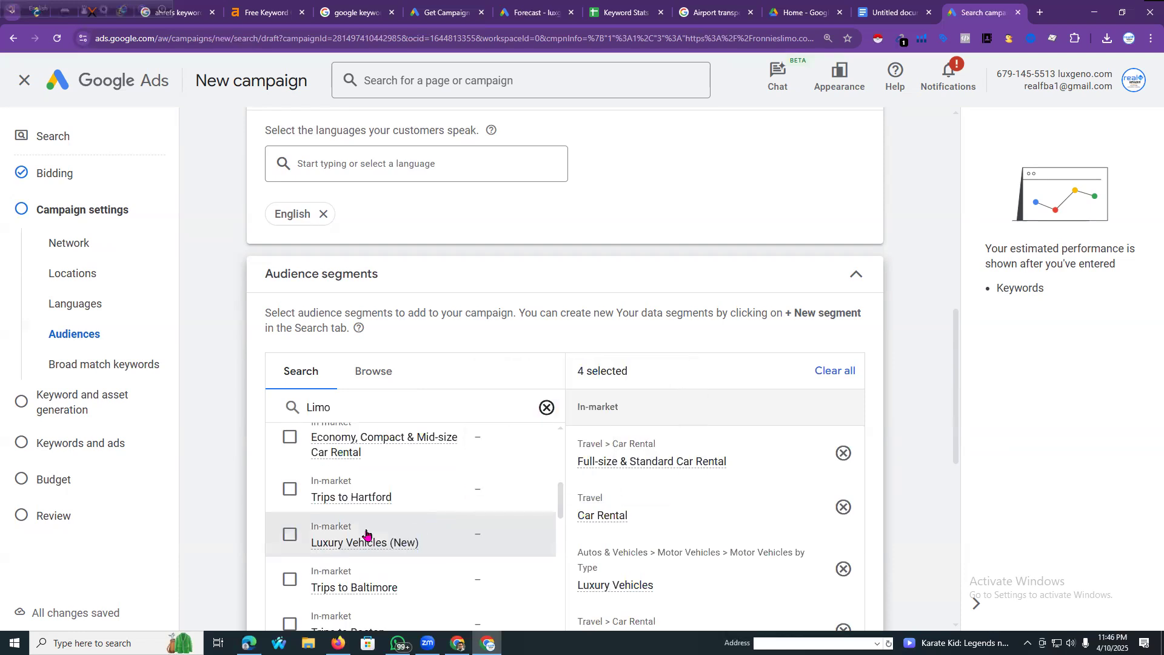
pyautogui.click(289, 535)
pyautogui.scroll(-2, 394, 536)
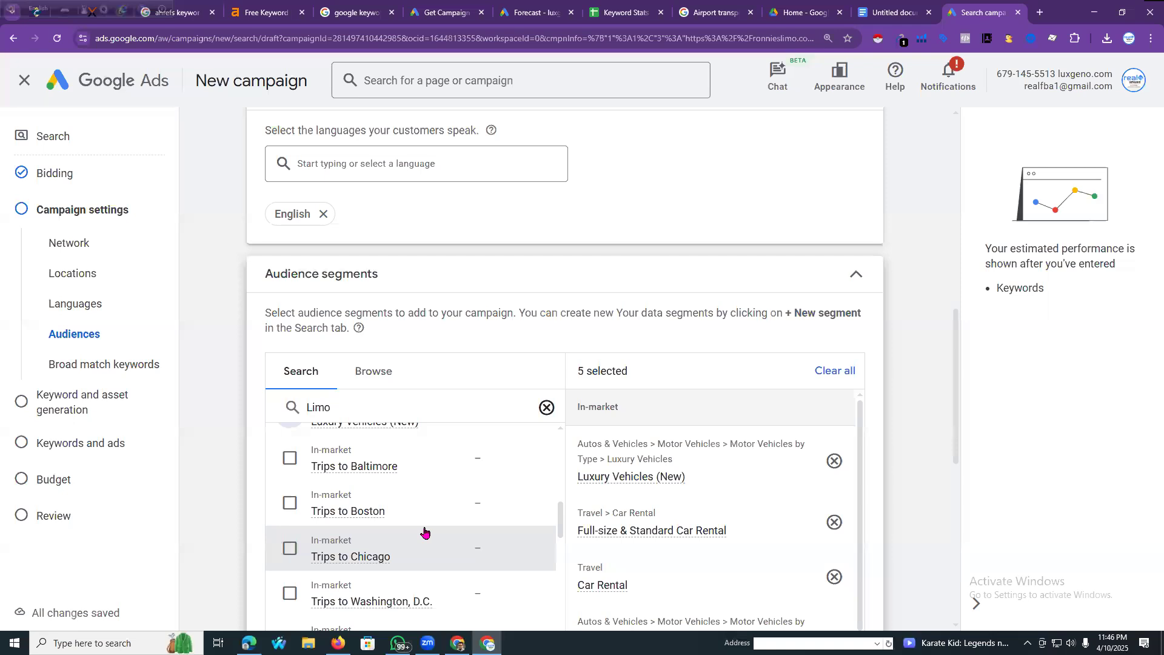
pyautogui.scroll(-2, 424, 532)
pyautogui.scroll(-2, 429, 535)
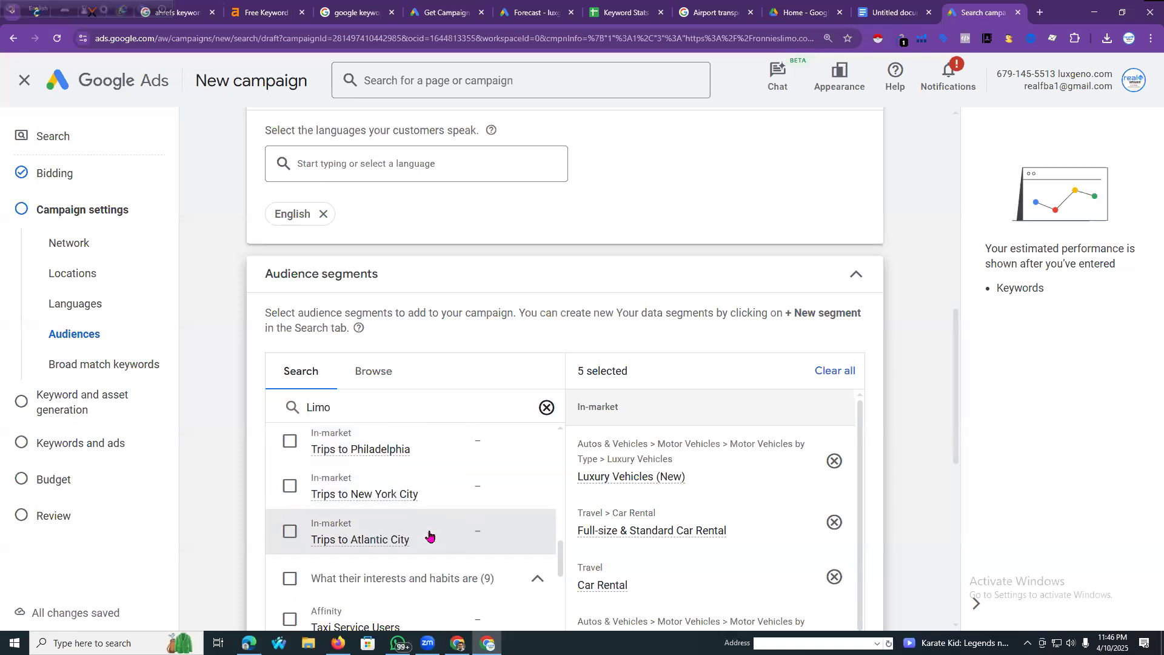
pyautogui.scroll(-2, 428, 535)
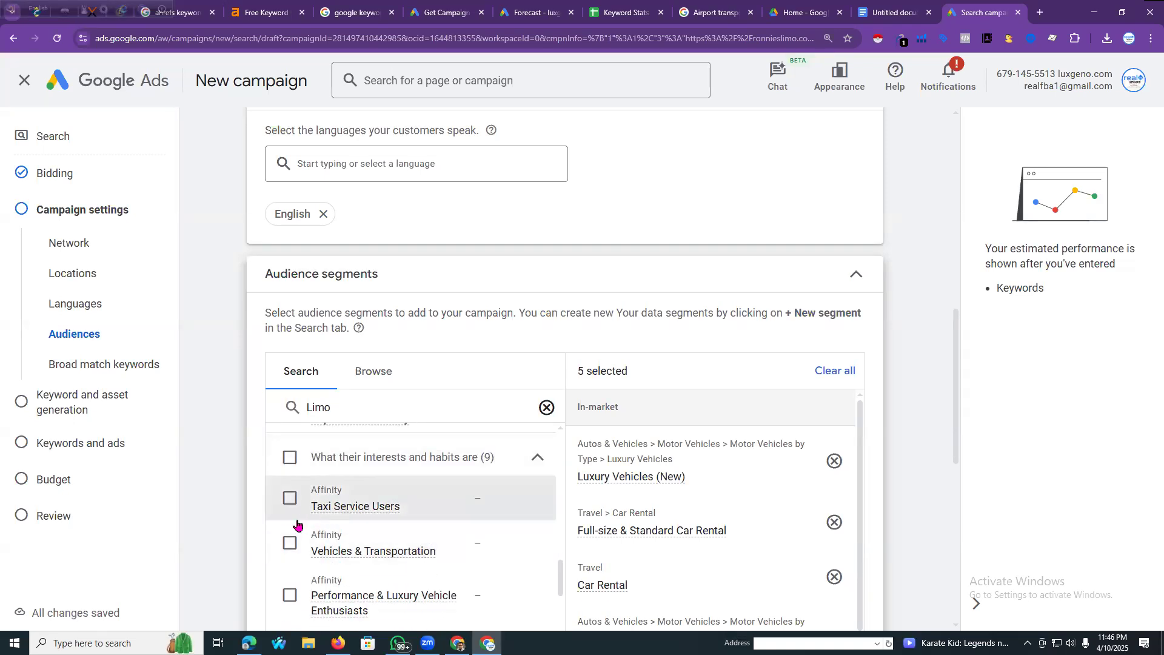
pyautogui.scroll(-3, 439, 529)
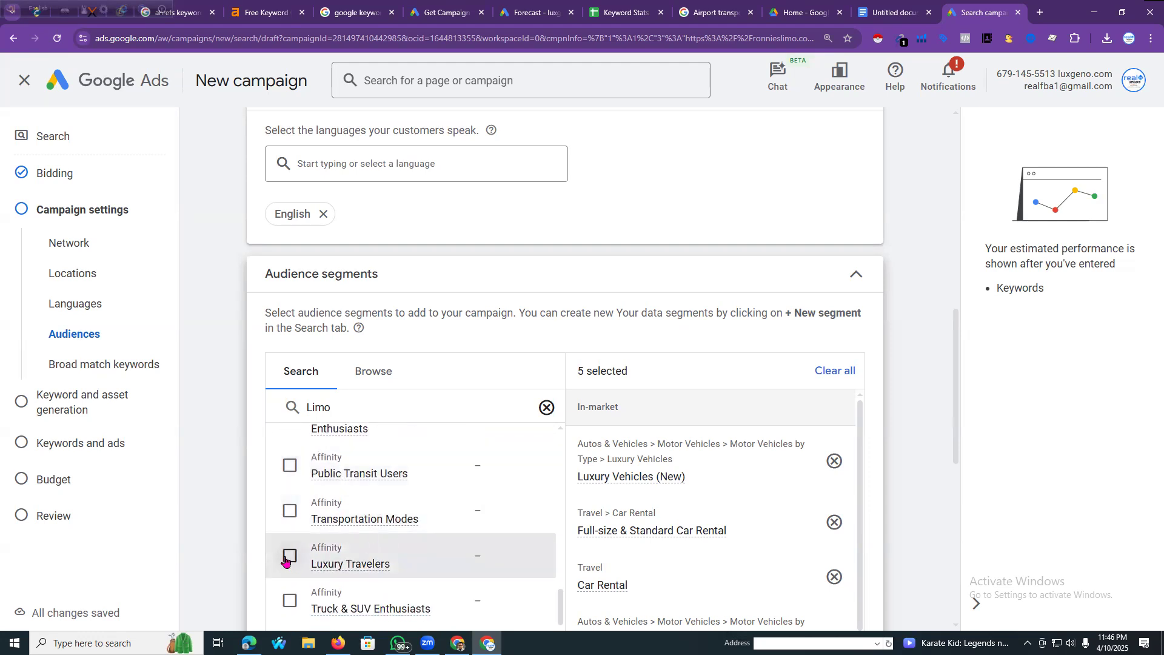
pyautogui.click(289, 556)
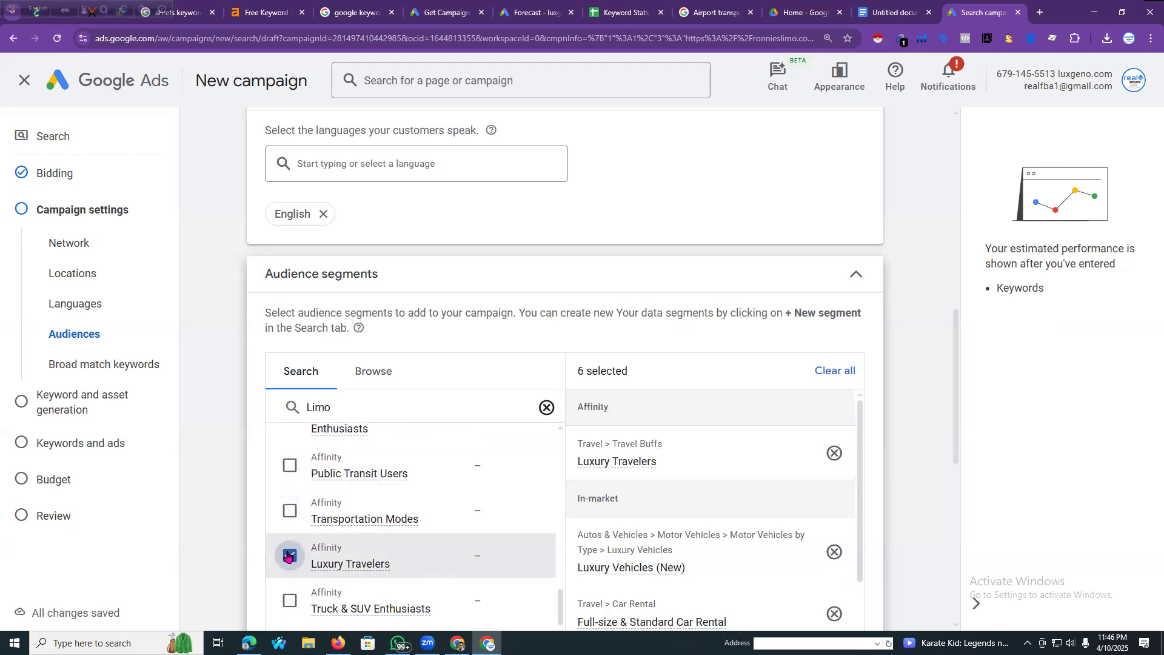
pyautogui.scroll(-1, 436, 559)
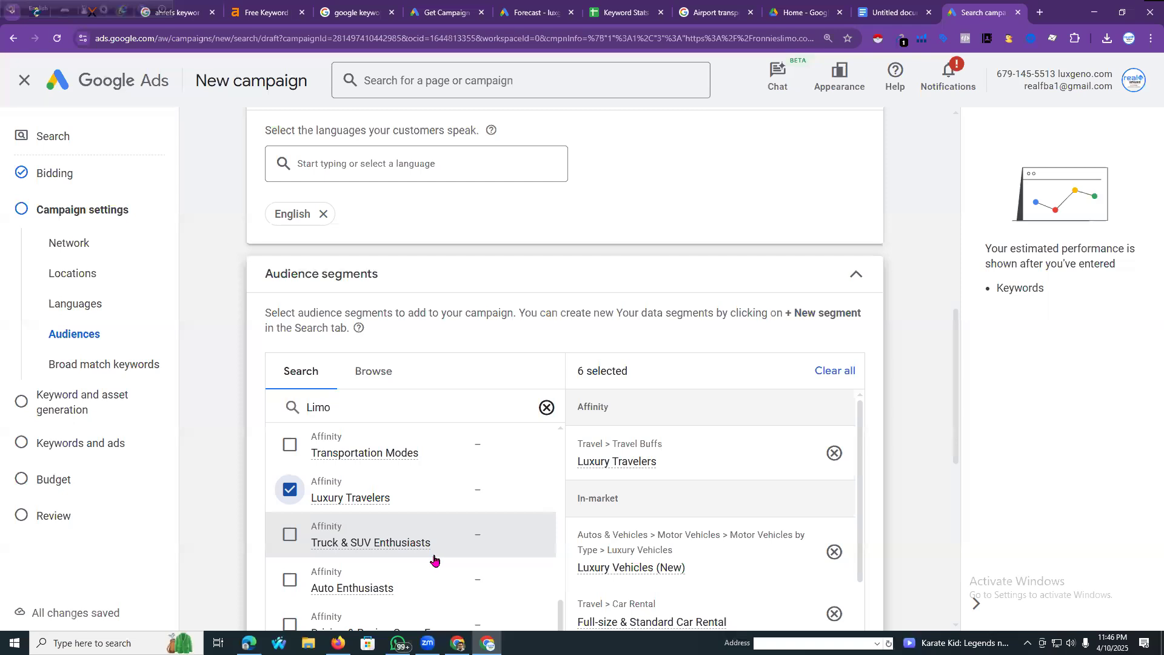
pyautogui.scroll(-1, 434, 559)
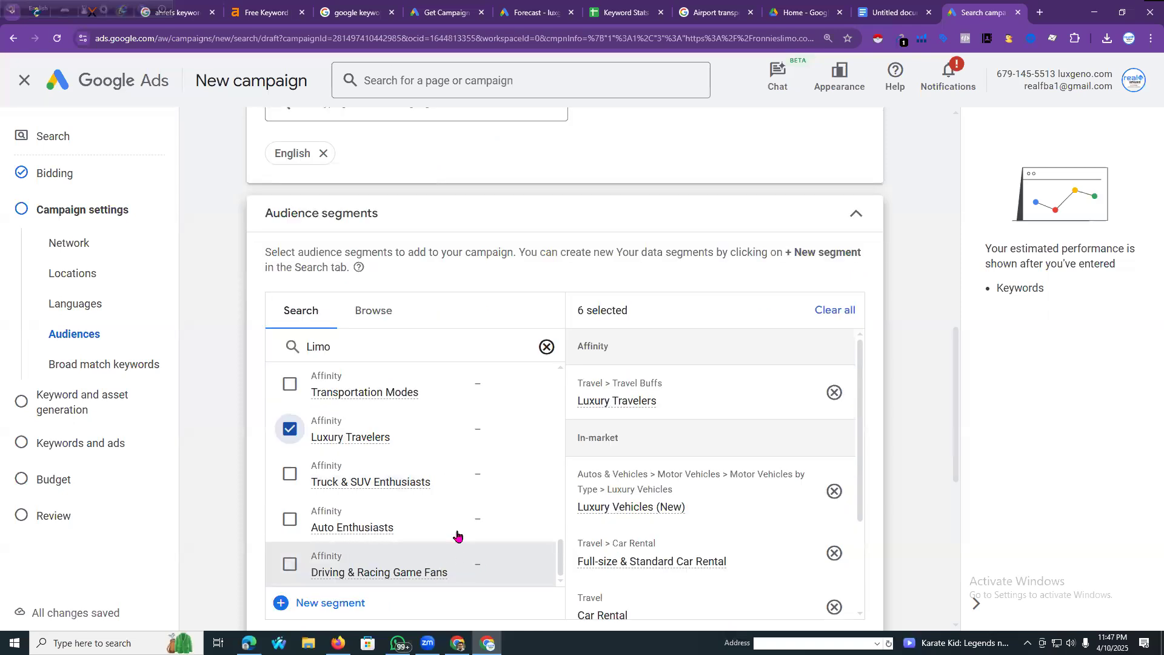
pyautogui.scroll(3, 458, 516)
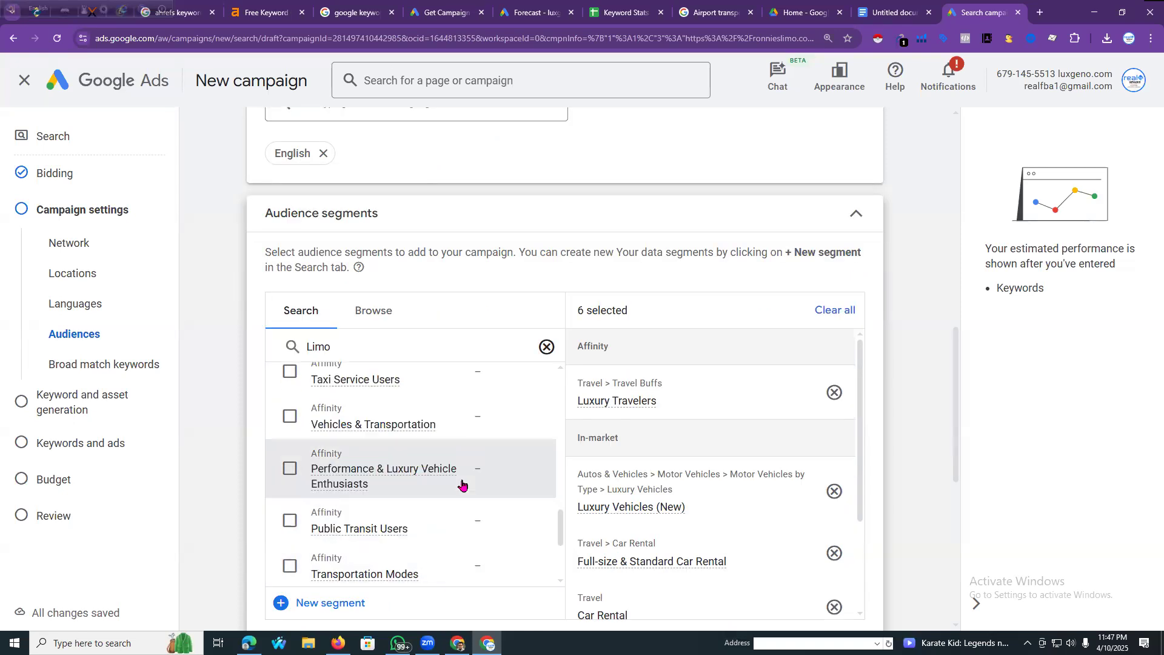
# Collapse the audience settings so they read as observing Luxury Travelers + 5 more.
pyautogui.click(380, 318)
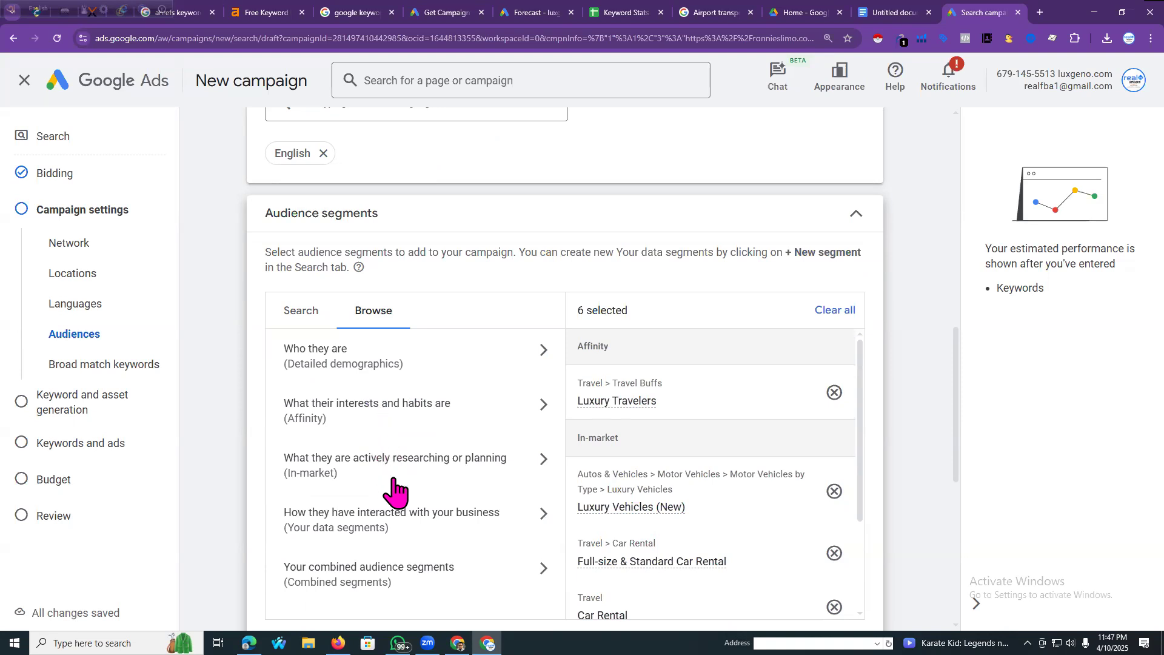
pyautogui.scroll(-2, 397, 501)
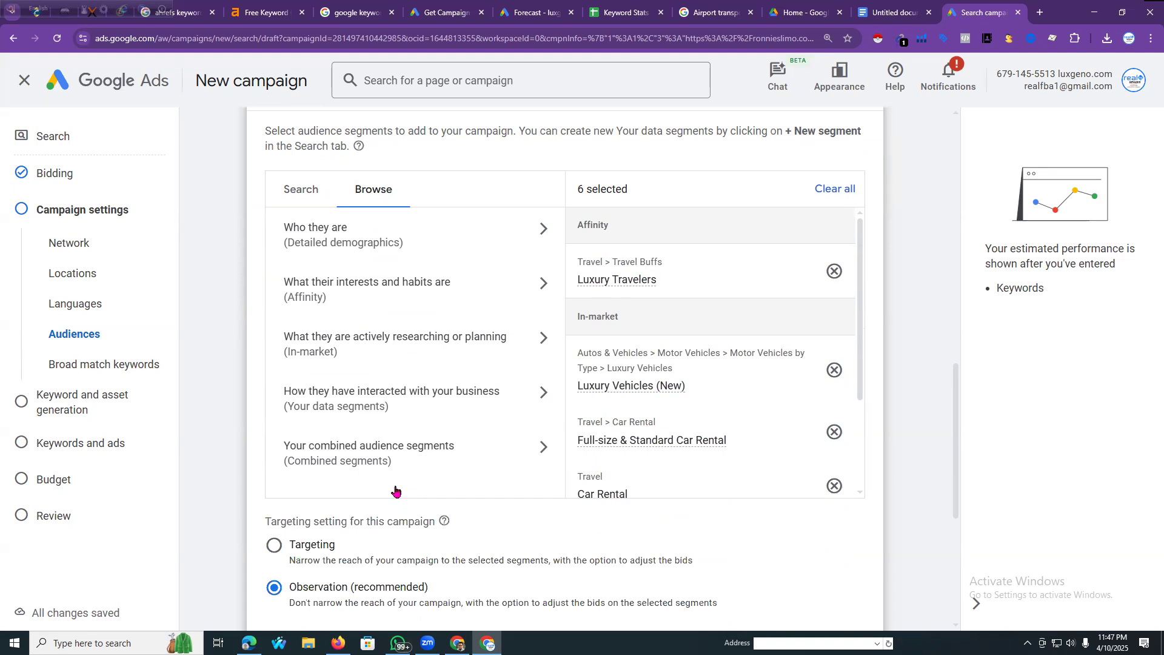
pyautogui.scroll(2, 395, 489)
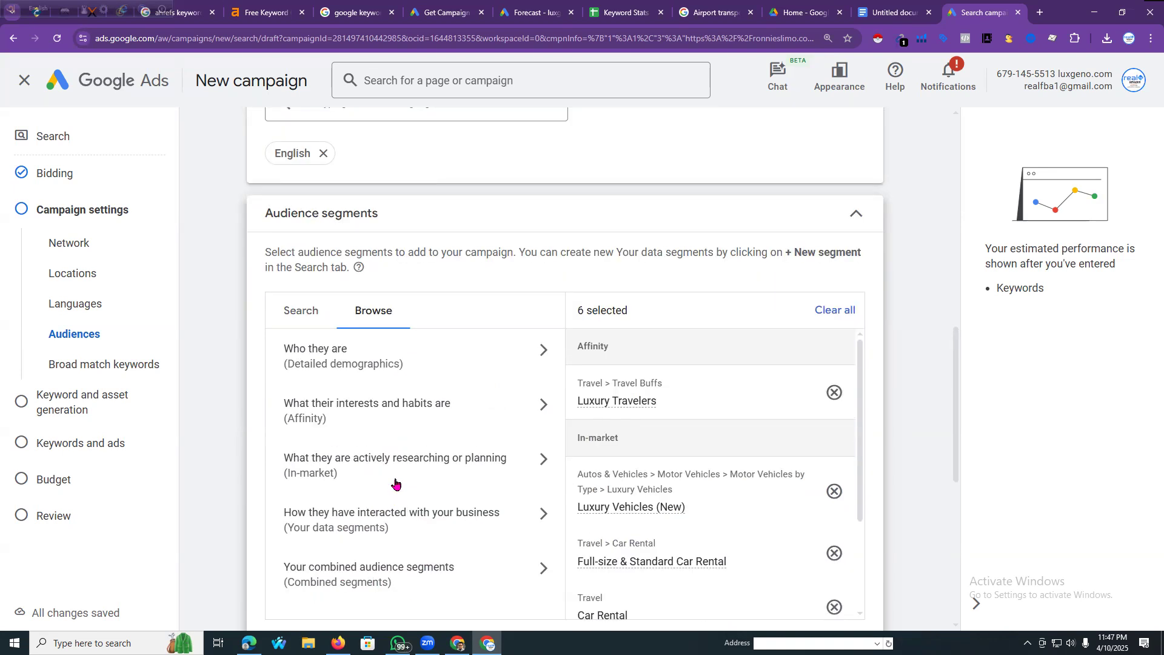
pyautogui.click(301, 311)
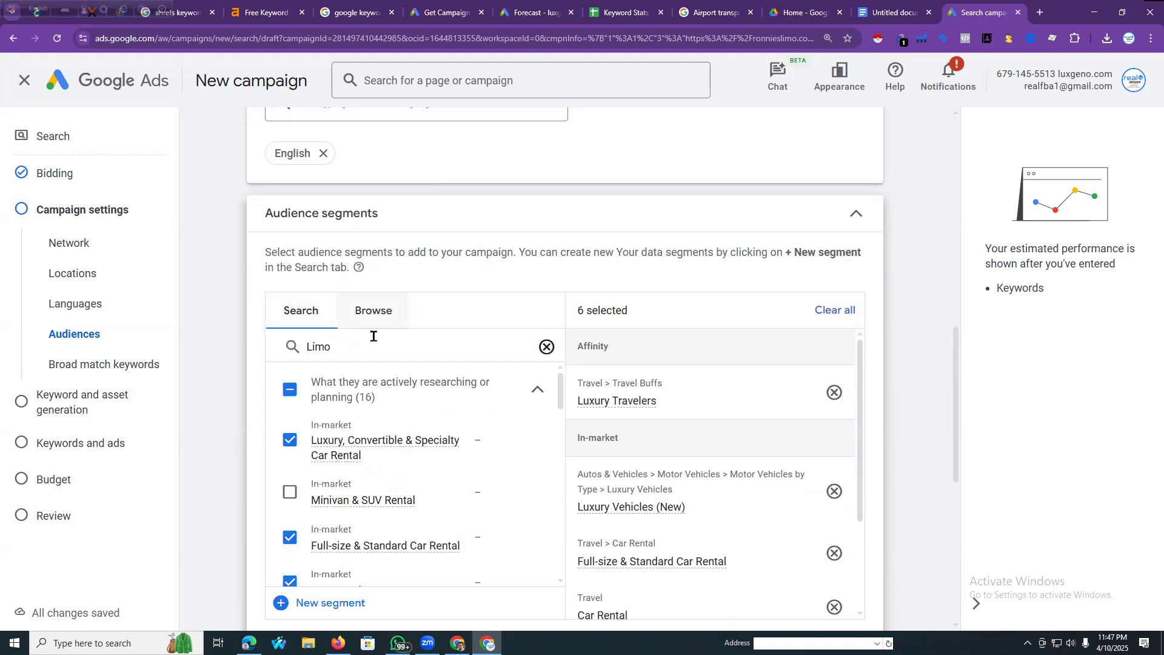
pyautogui.click(856, 219)
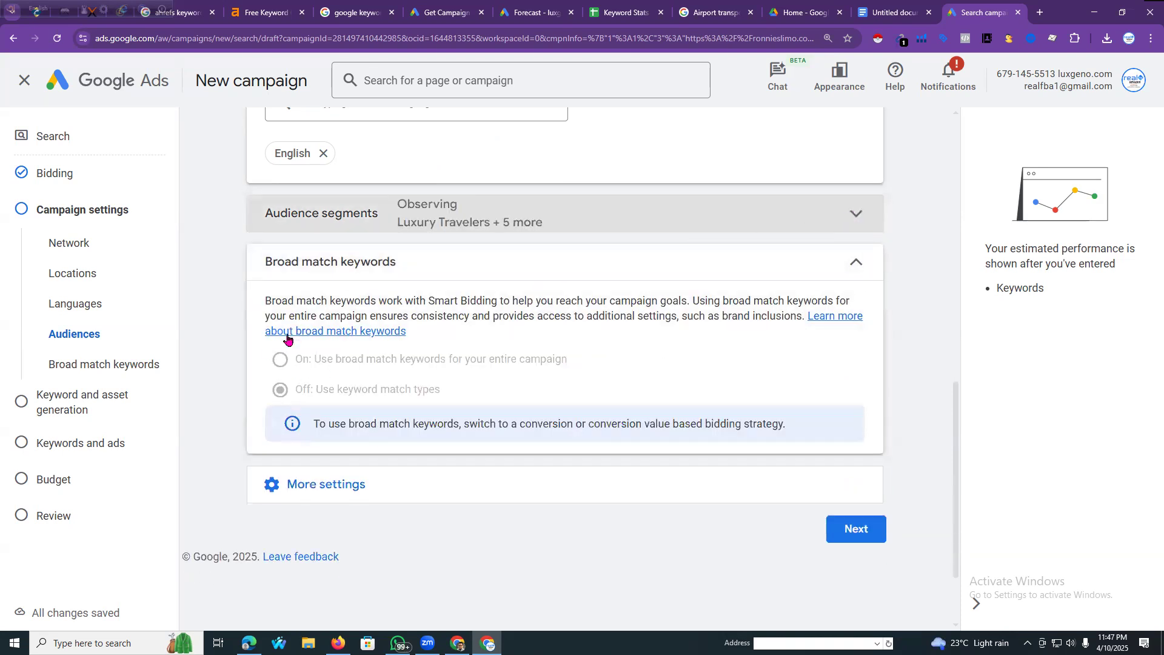
# Keep broad match keywords off and continue to Keyword and asset generation.
pyautogui.click(632, 261)
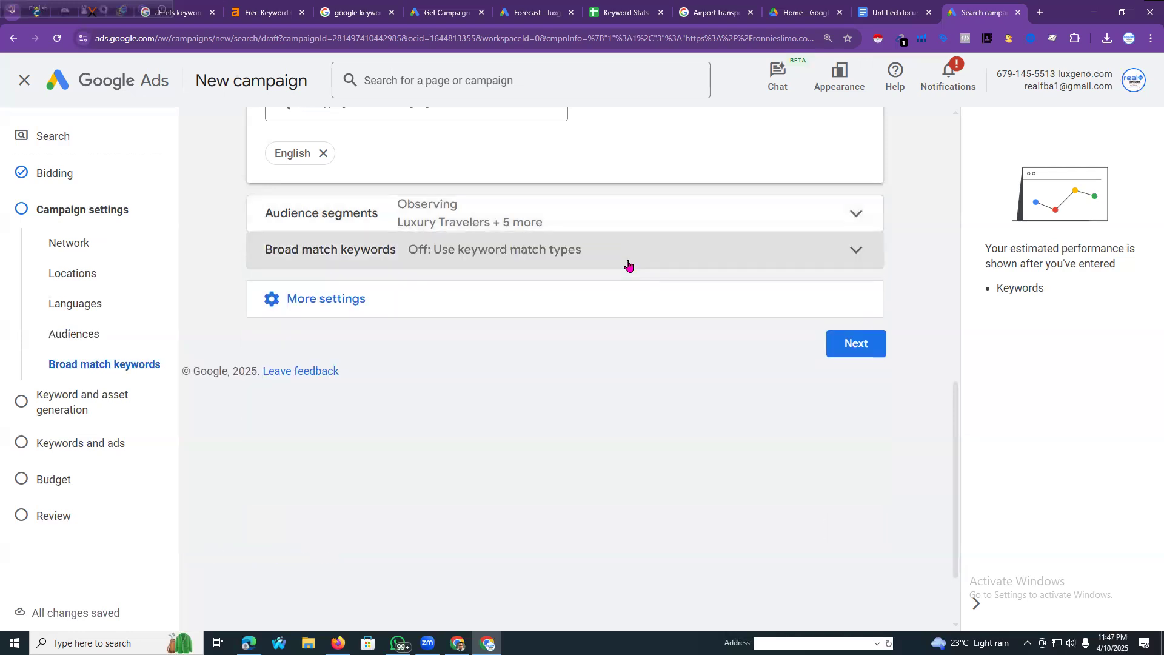
pyautogui.click(628, 265)
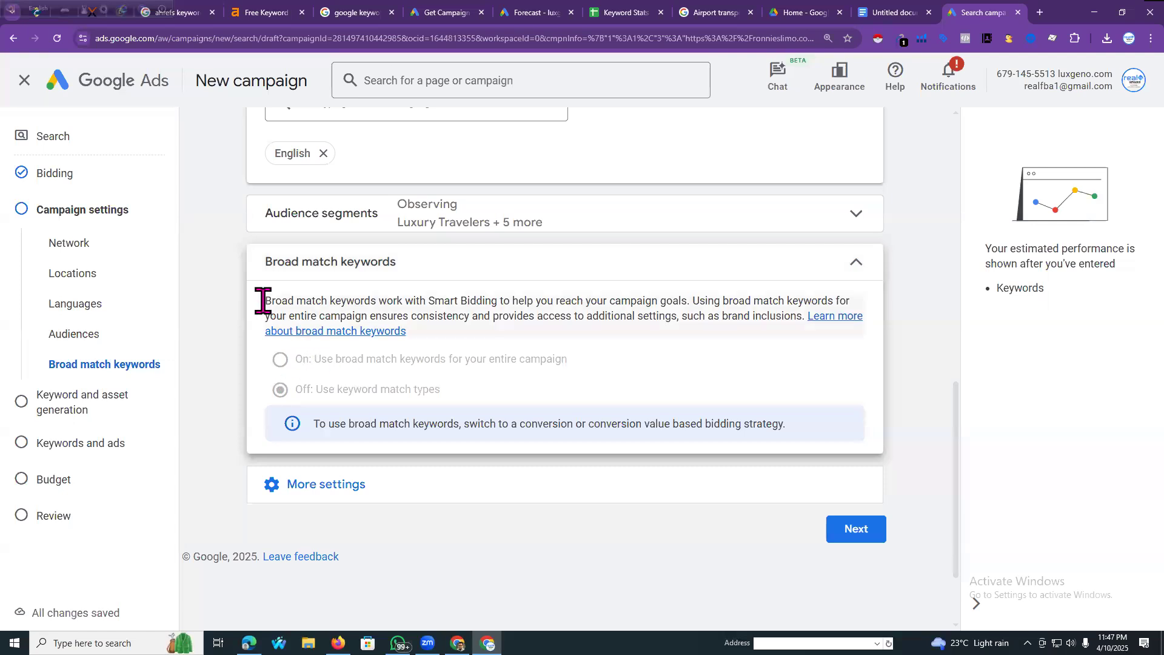
pyautogui.click(846, 533)
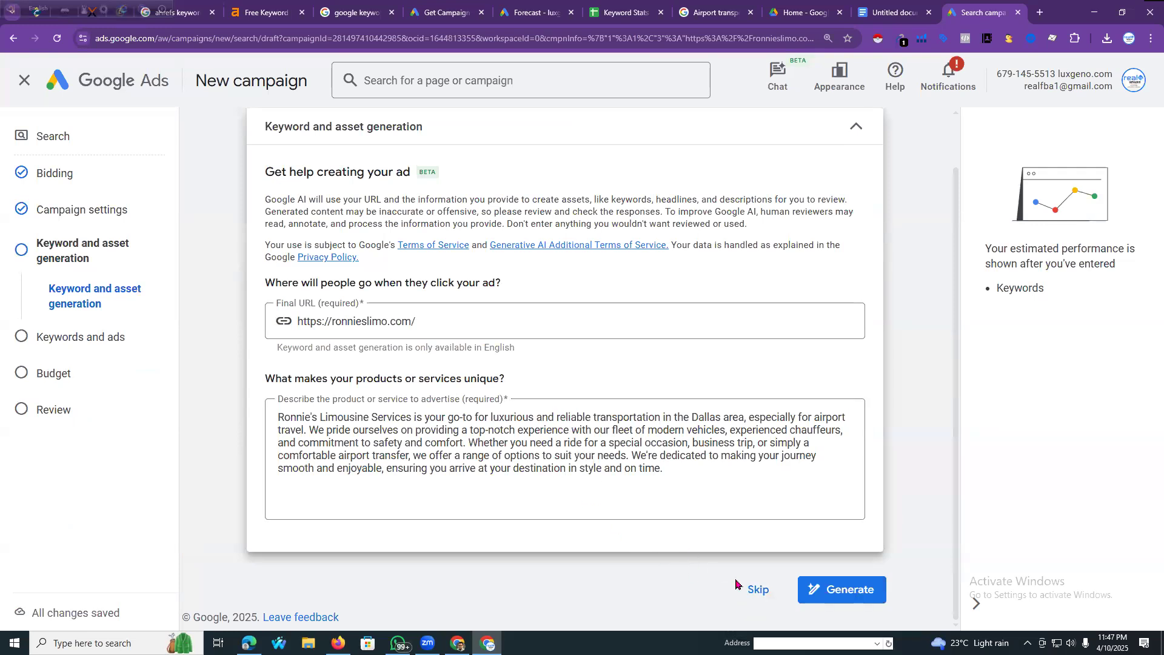
# Skip AI asset generation and select the limousine service line in Ad group 1's keywords.
pyautogui.click(765, 594)
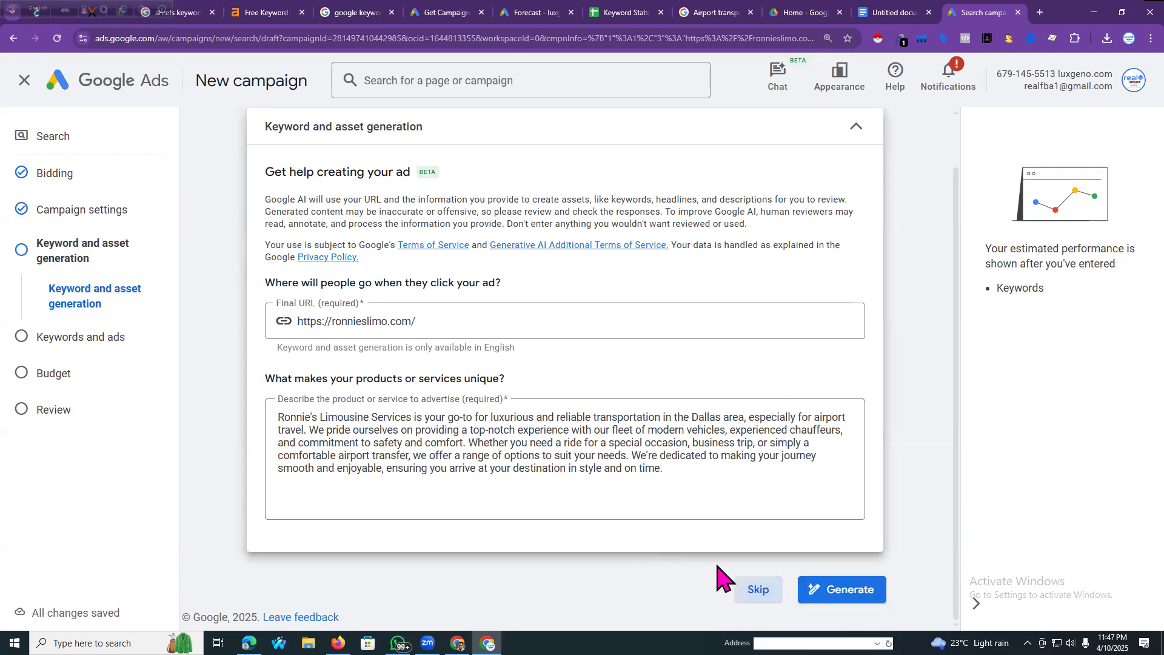
pyautogui.click(757, 591)
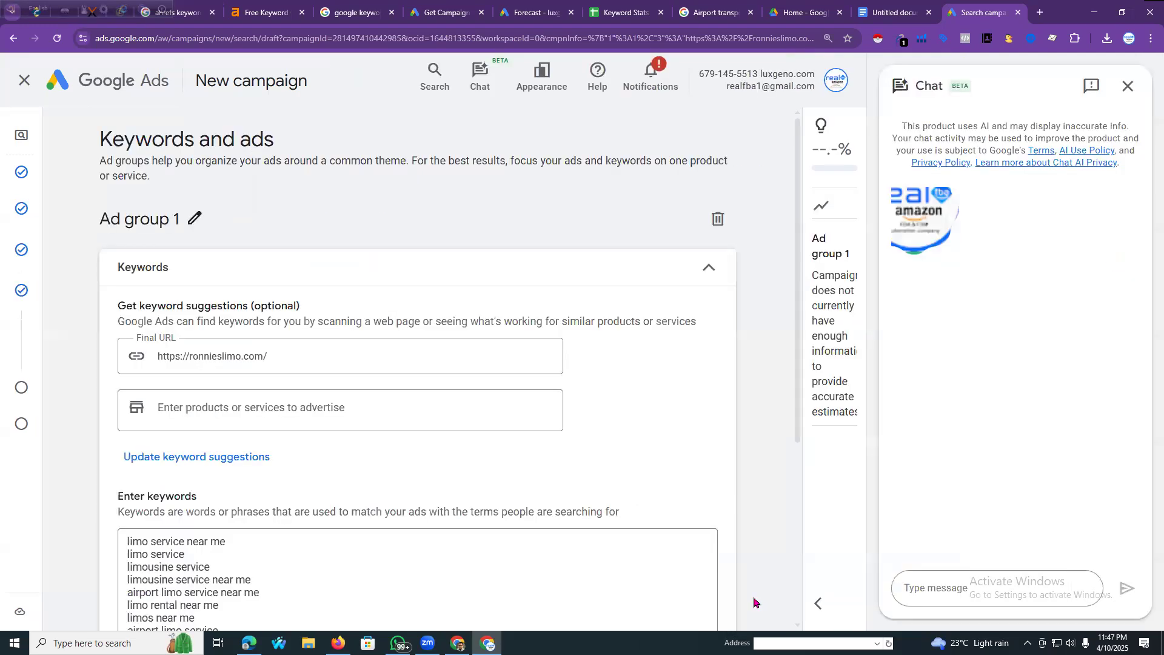
pyautogui.scroll(-3, 297, 437)
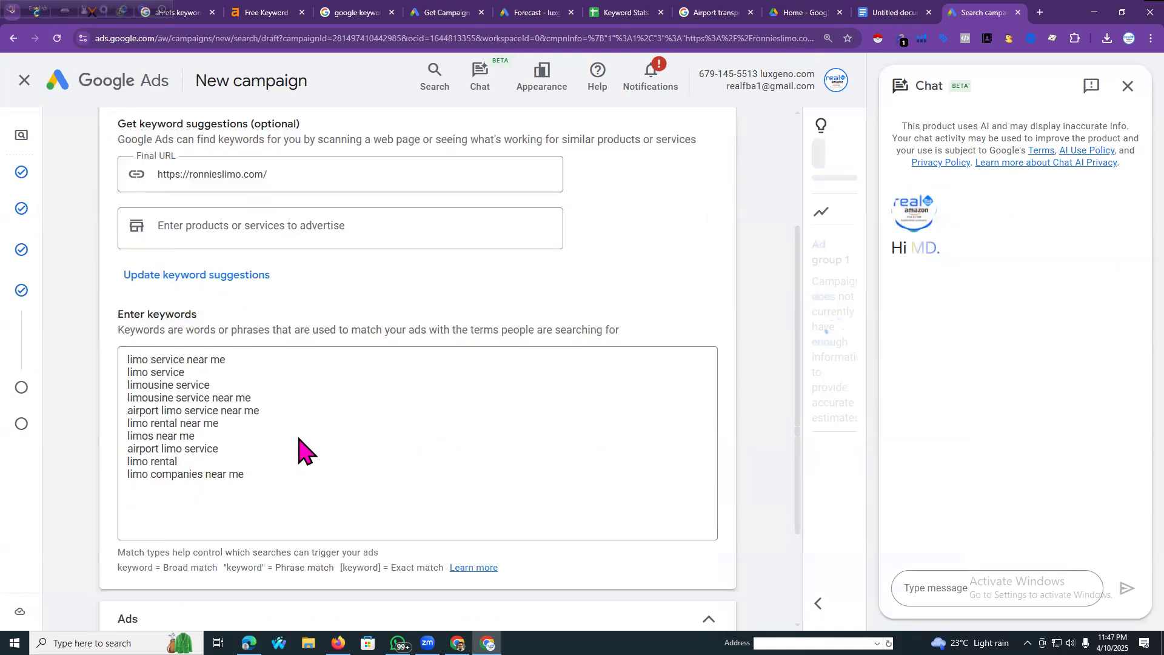
pyautogui.scroll(-2, 252, 409)
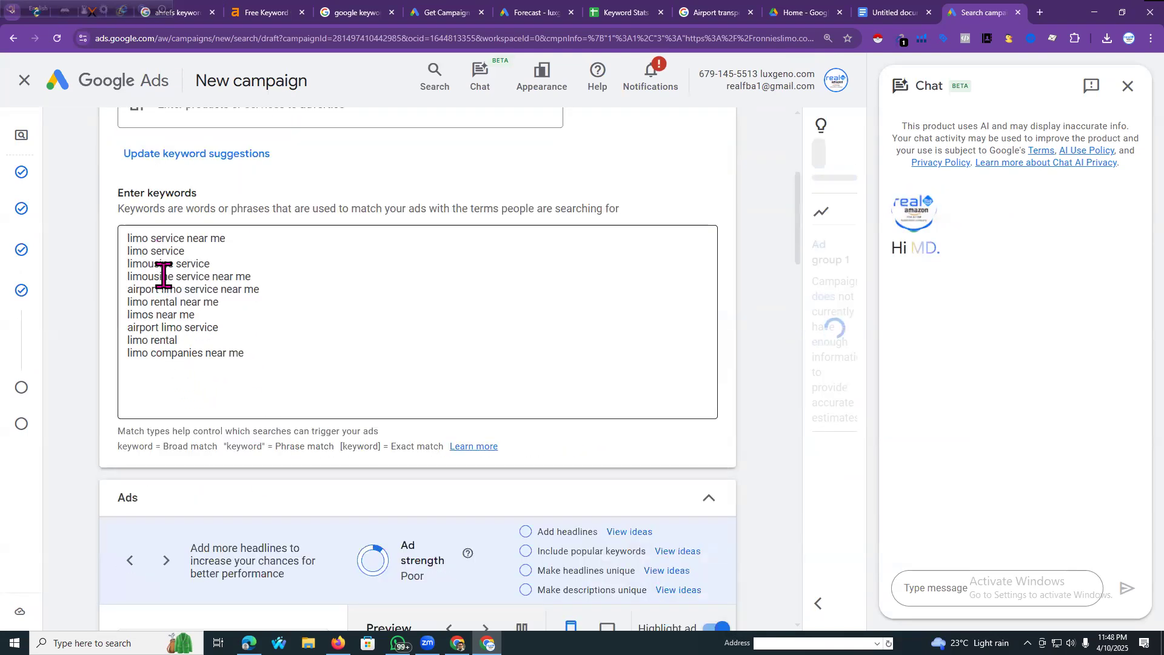
pyautogui.scroll(2, 176, 307)
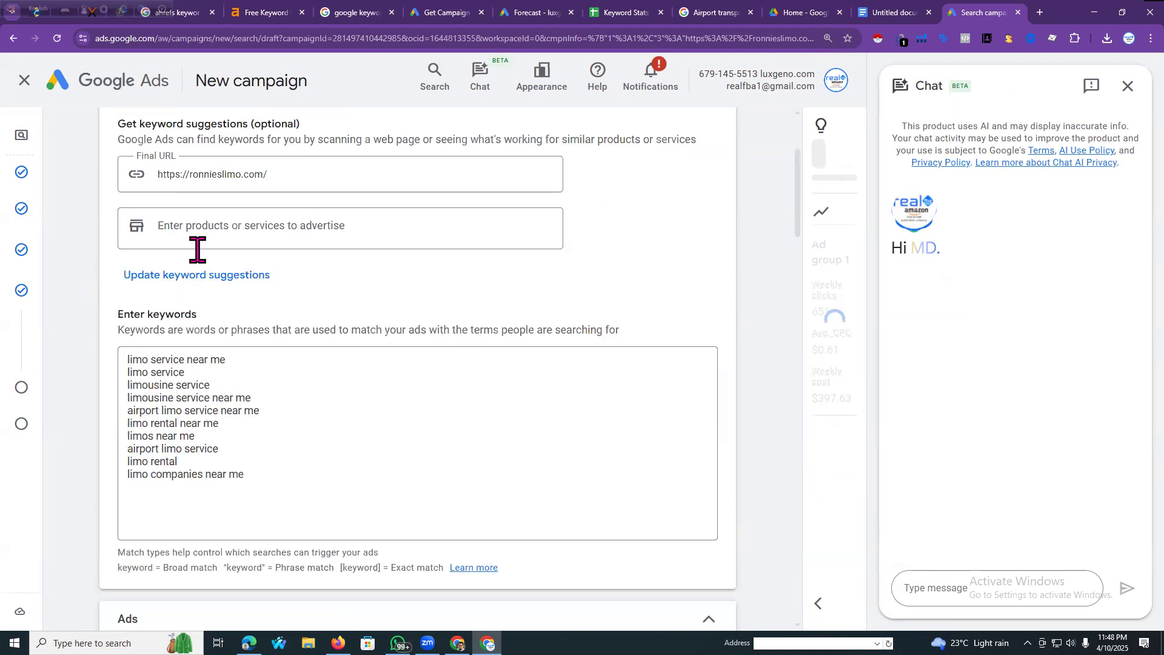
pyautogui.tripleClick(328, 389)
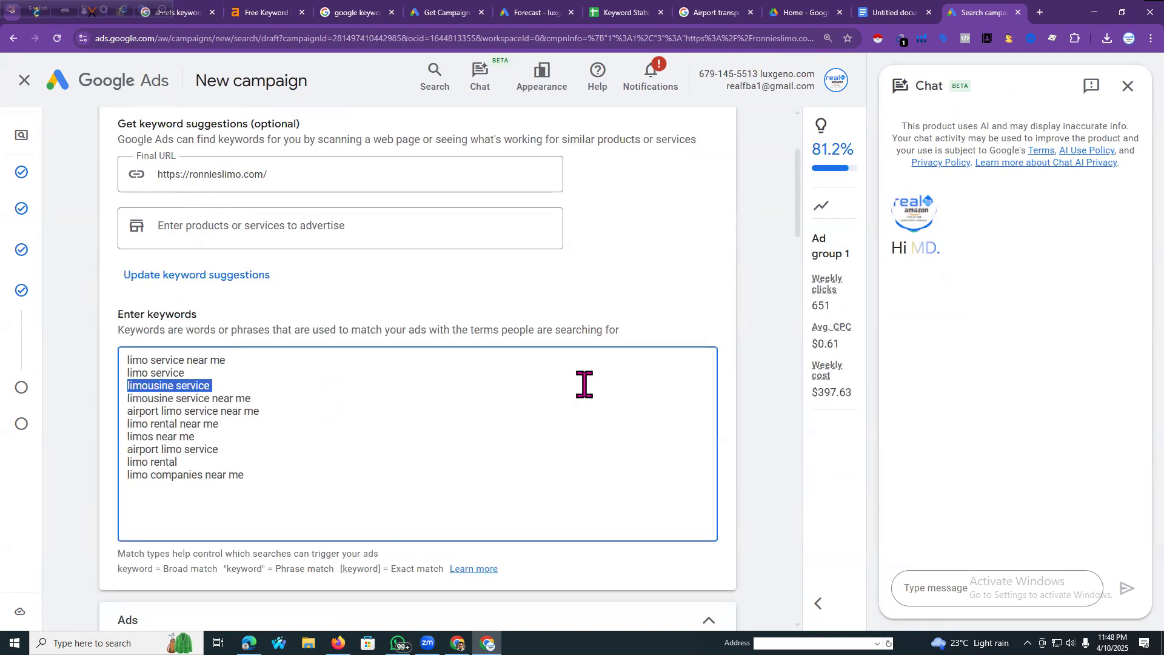
# Select column A of Keyword Stats, then look over the Drive, document and Ads tabs.
pyautogui.click(645, 12)
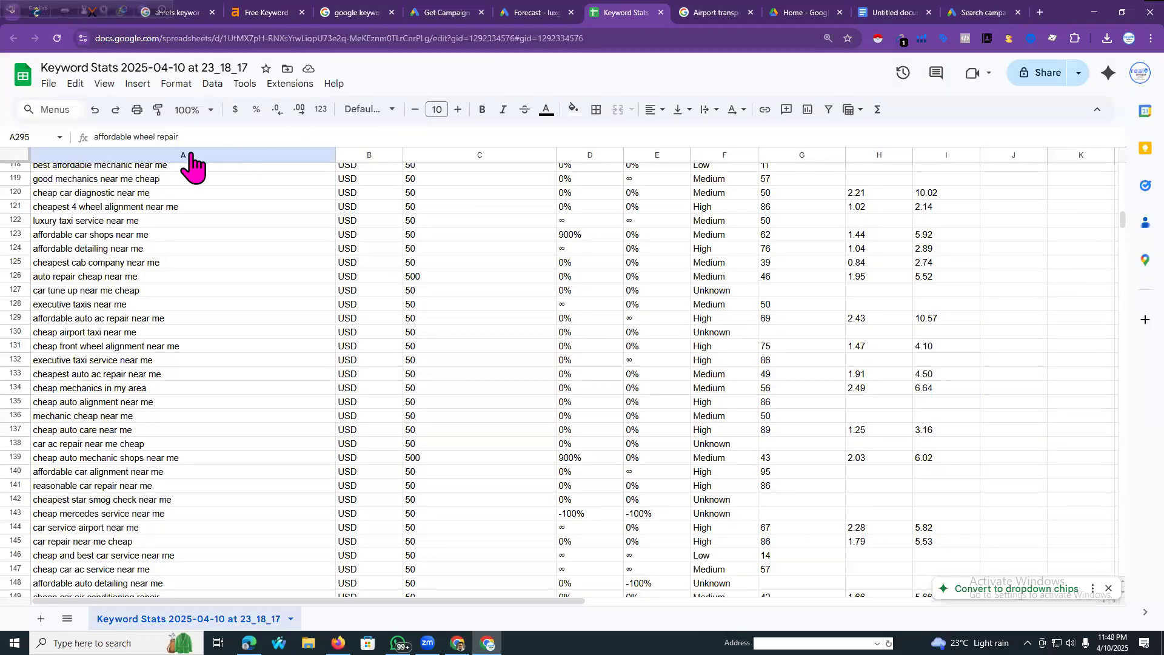
pyautogui.click(190, 153)
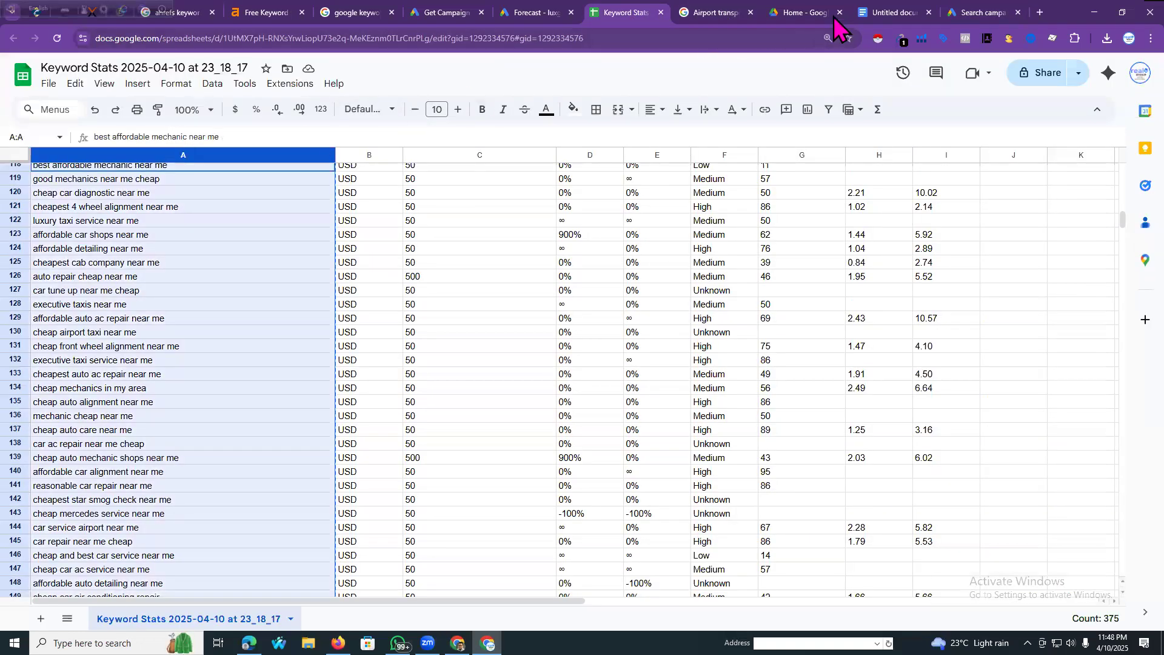
pyautogui.click(806, 12)
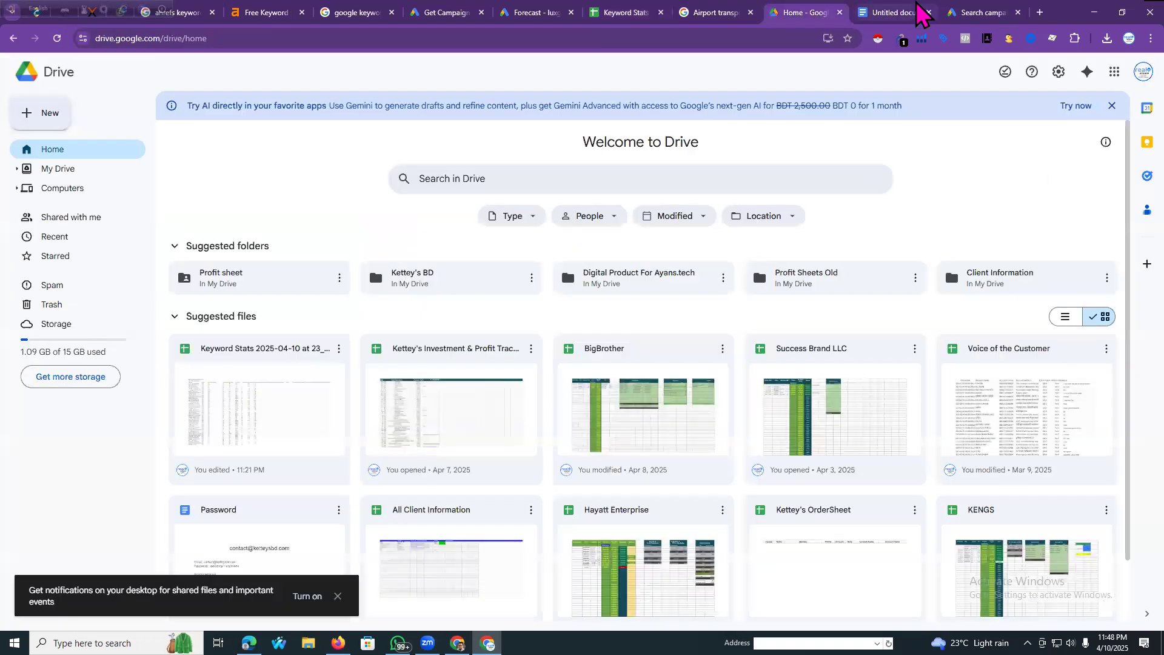
pyautogui.click(917, 6)
pyautogui.click(777, 12)
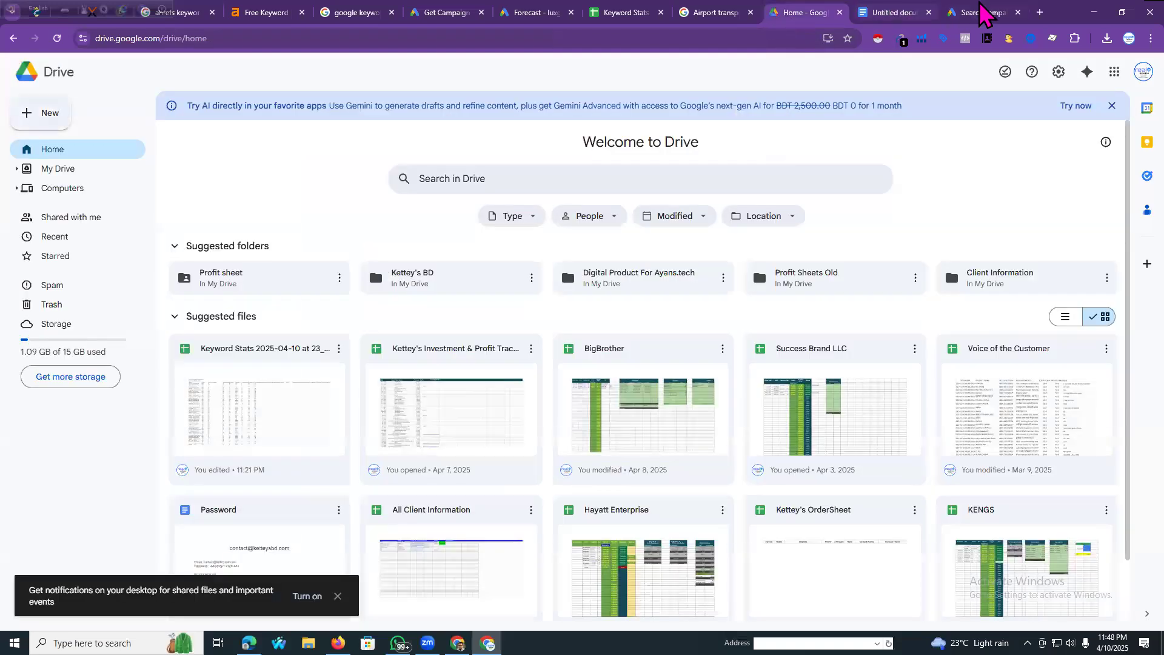
pyautogui.click(974, 7)
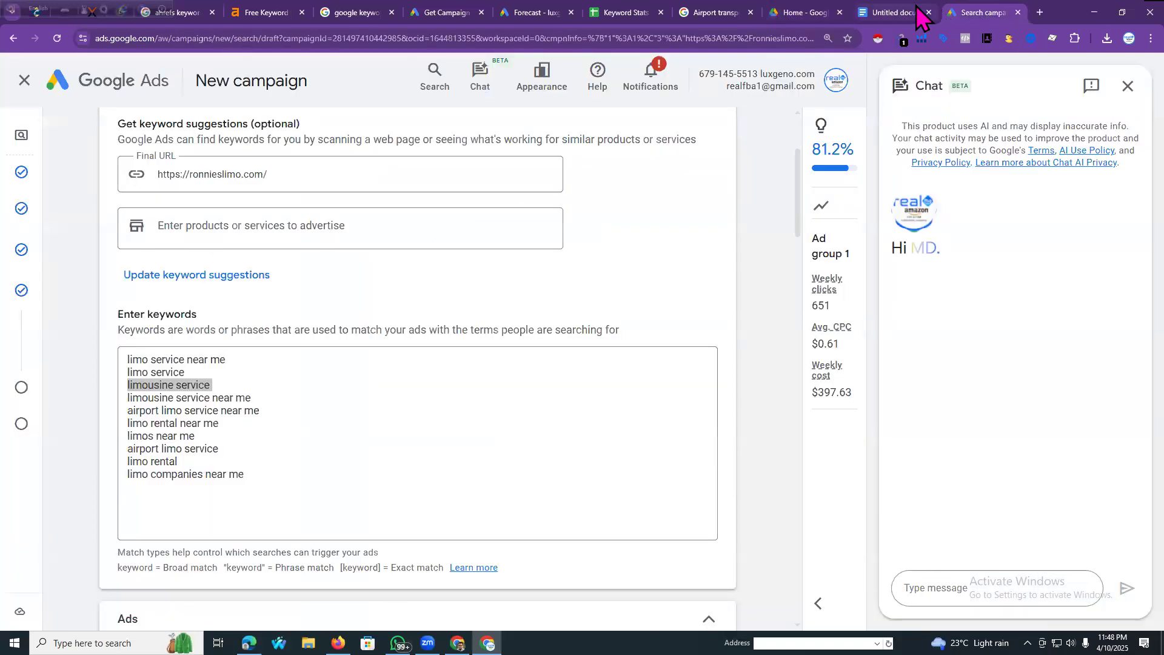
# Open a new blank tab, recheck the headlines document and Keyword Stats sheet, then return to it.
pyautogui.click(1040, 12)
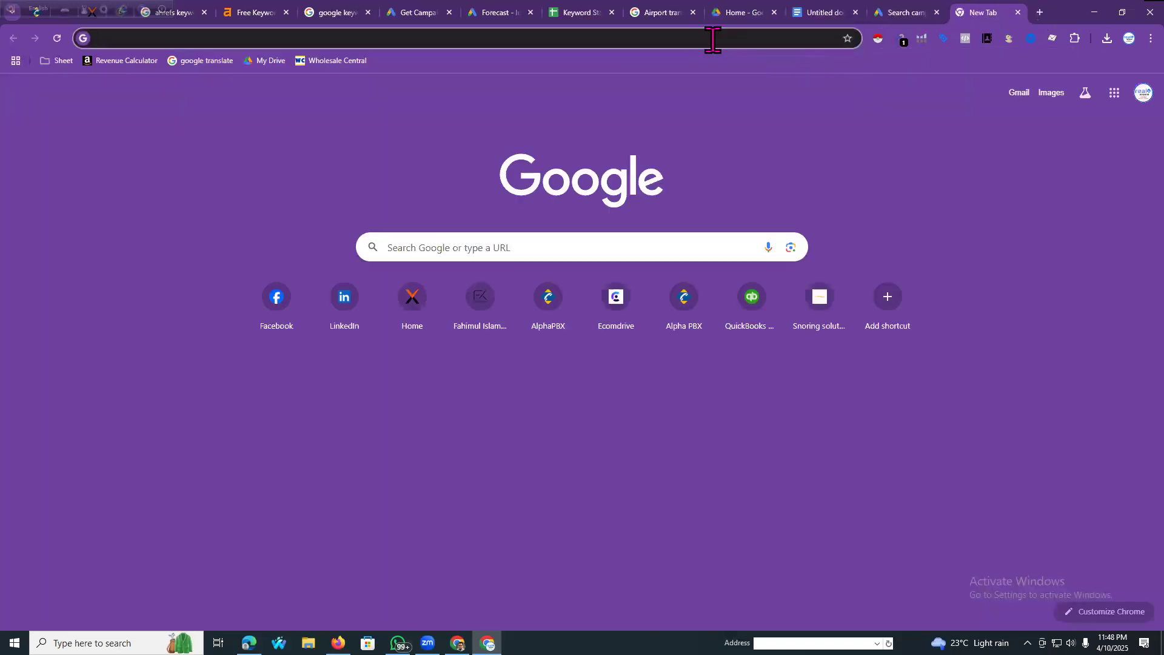
pyautogui.click(715, 40)
pyautogui.click(804, 18)
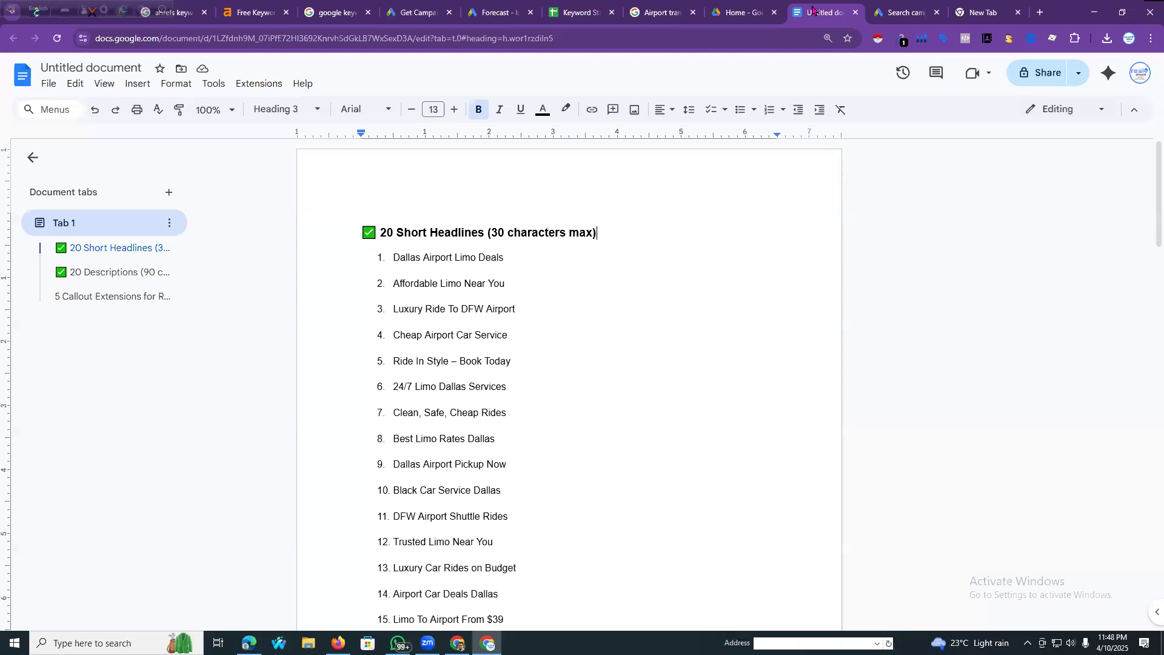
pyautogui.click(581, 12)
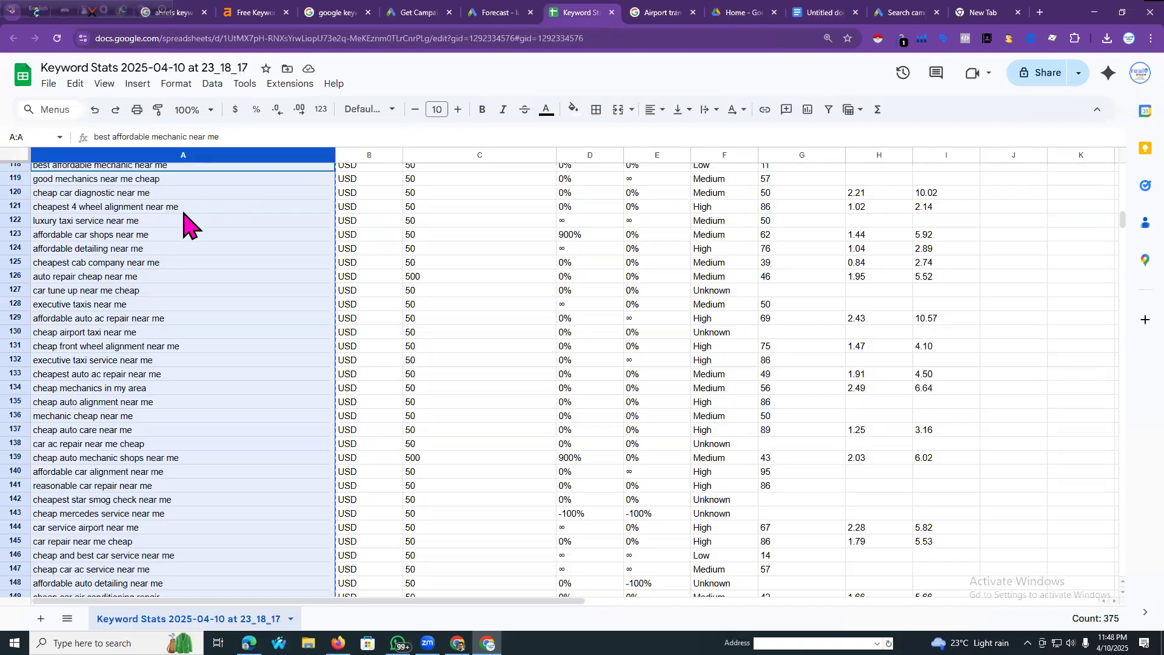
pyautogui.scroll(-3, 197, 261)
pyautogui.scroll(8, 206, 273)
pyautogui.scroll(20, 206, 273)
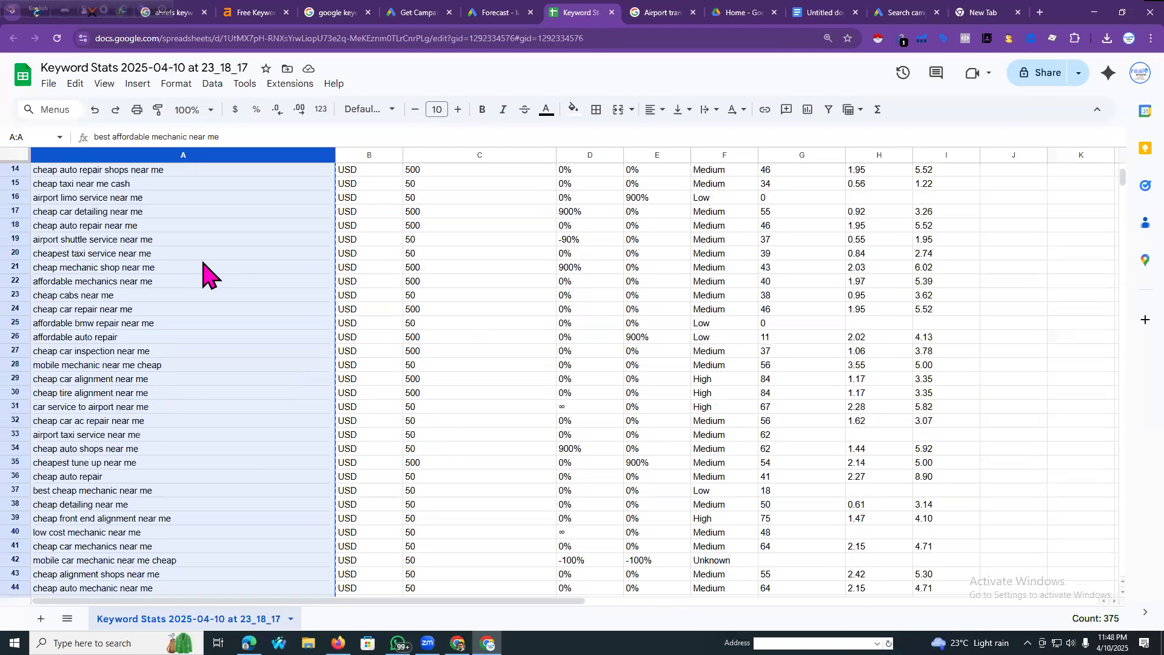
pyautogui.scroll(5, 206, 273)
pyautogui.click(983, 13)
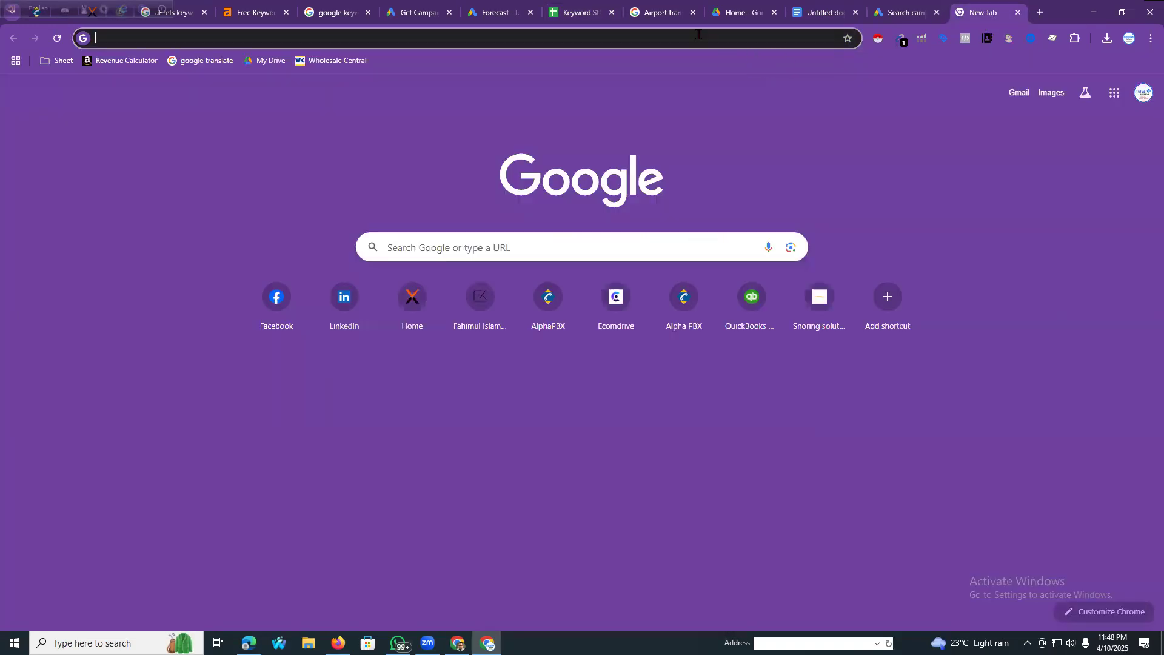
# Search Google for 'keyword wrapping tools' and open the keywordmatchtypetool.com result.
pyautogui.click(699, 34)
pyautogui.write('Kett')
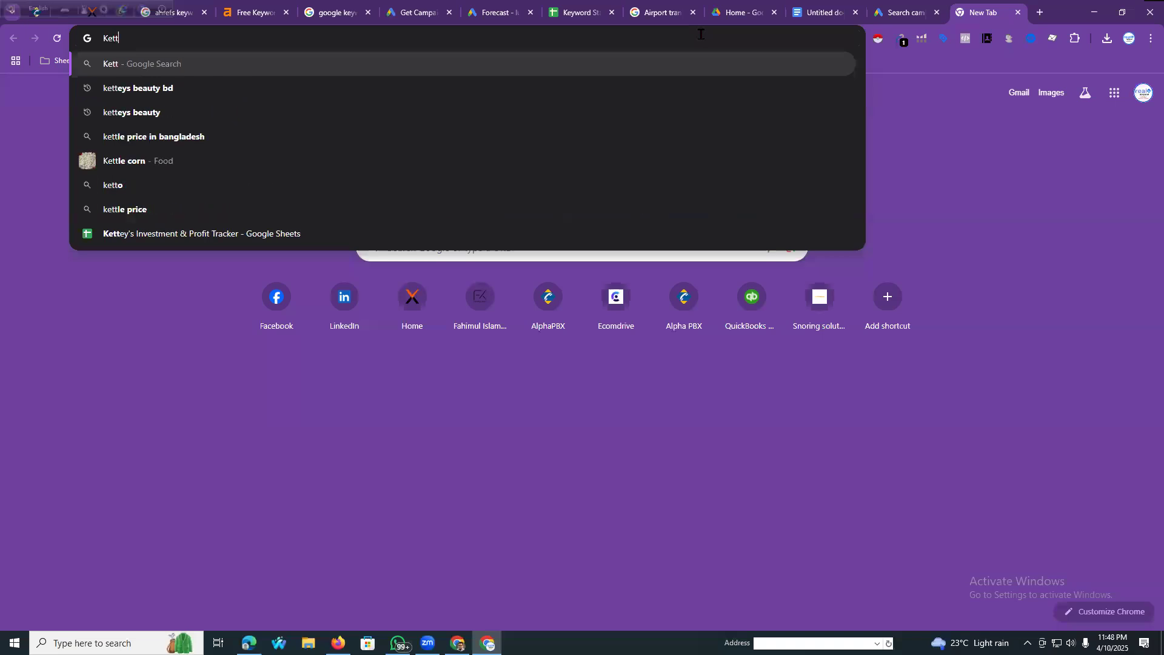
pyautogui.press('BackSpace')
pyautogui.write('yword')
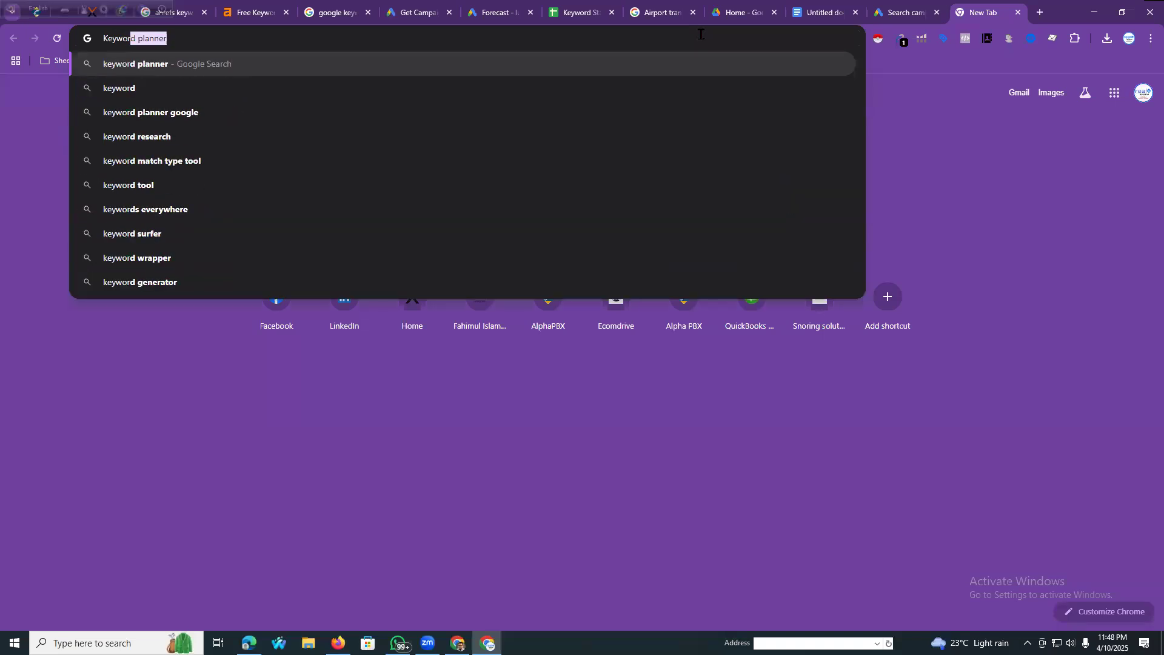
pyautogui.write(' R')
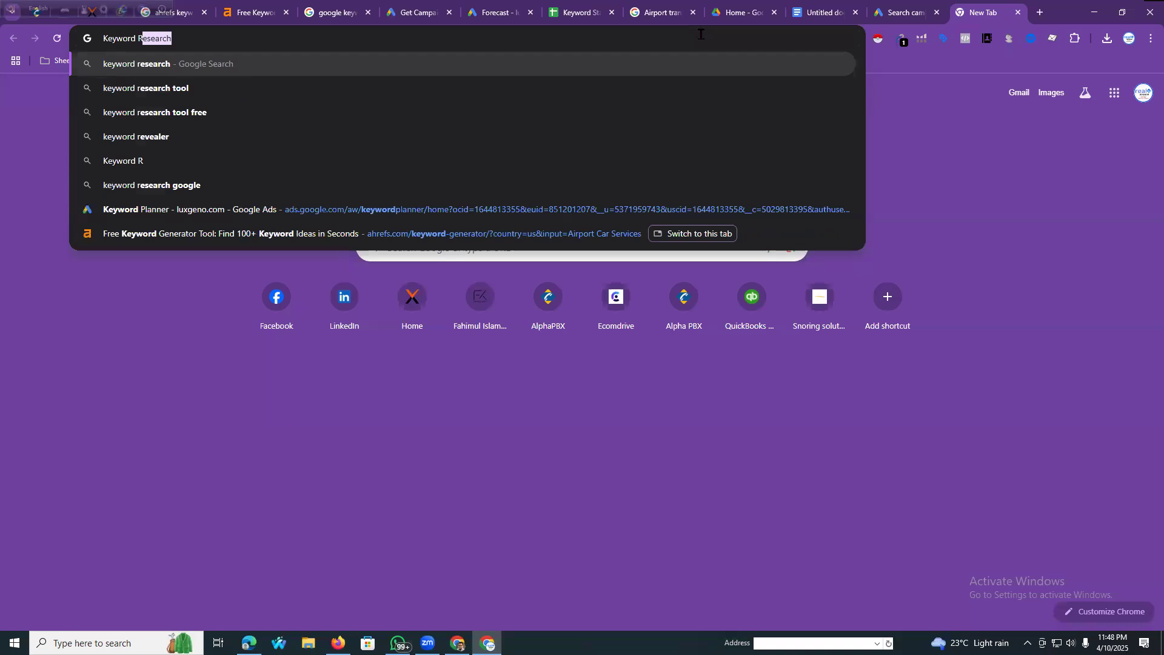
pyautogui.write('a')
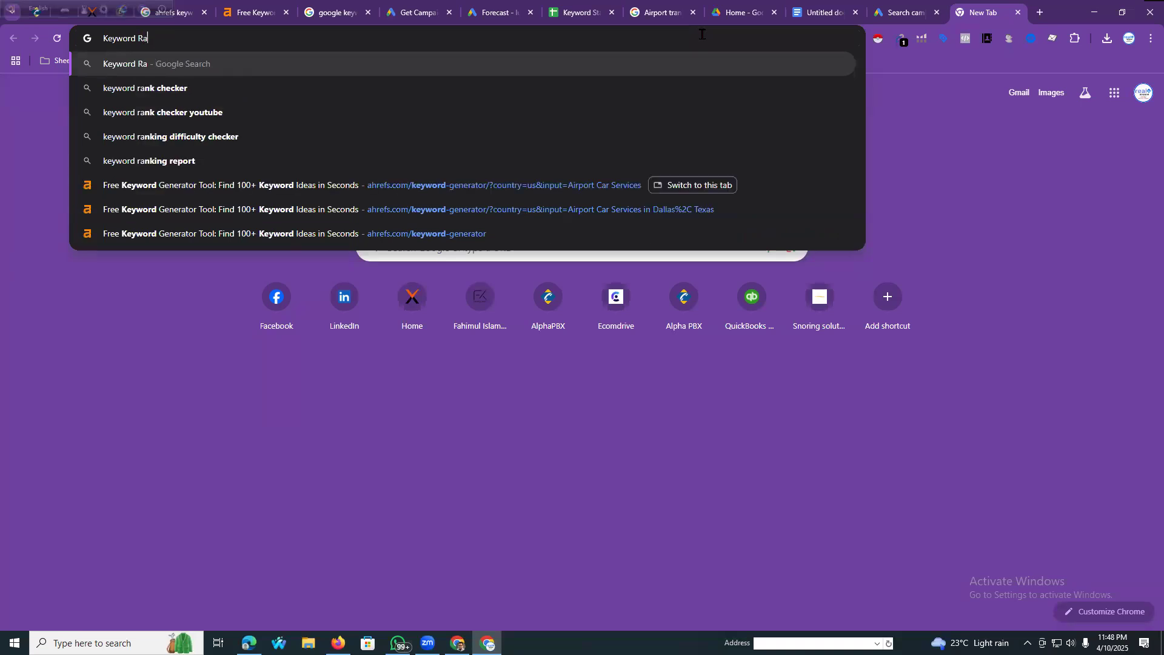
pyautogui.write('p')
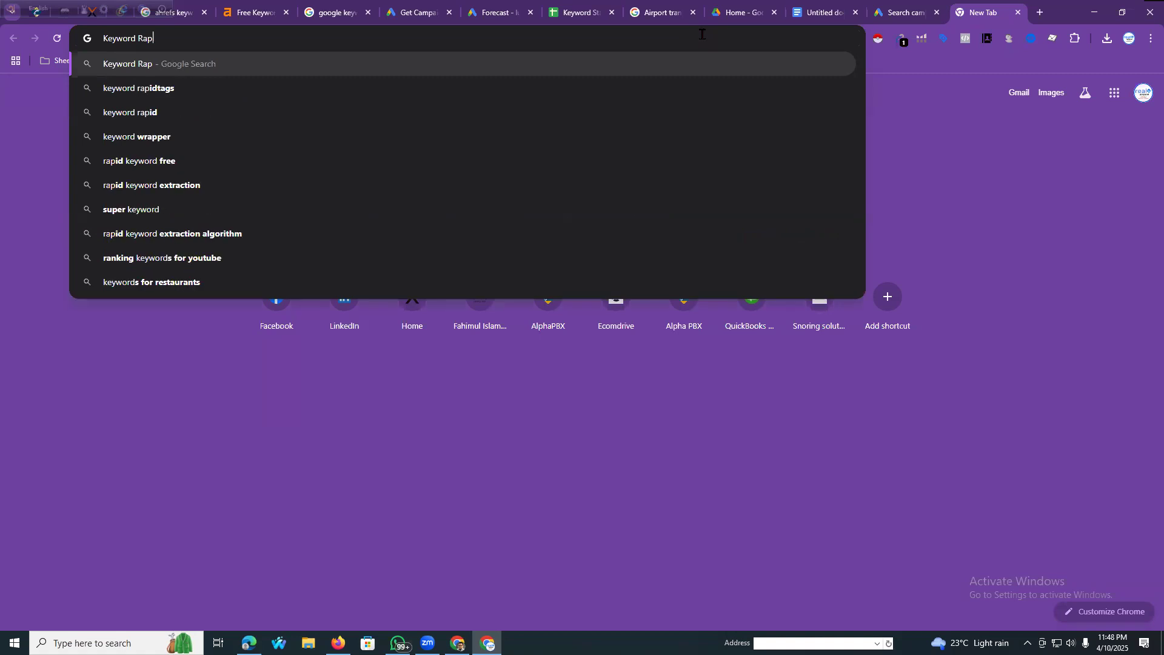
pyautogui.press('BackSpace')
pyautogui.write('ping tools')
pyautogui.press('Return')
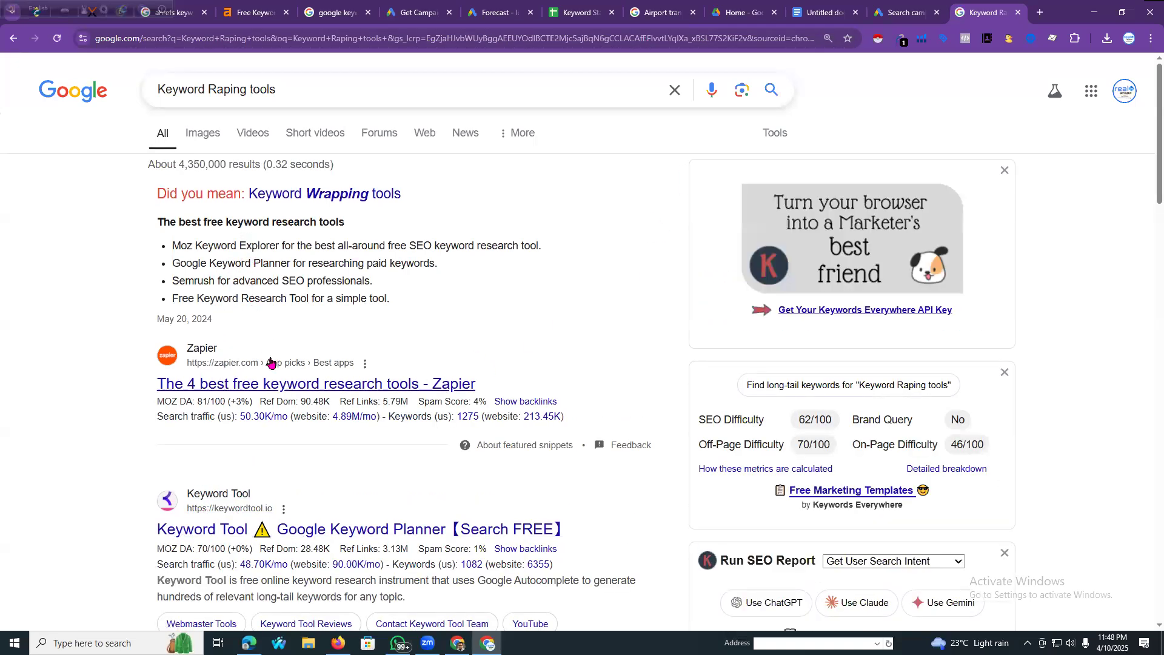
pyautogui.click(314, 204)
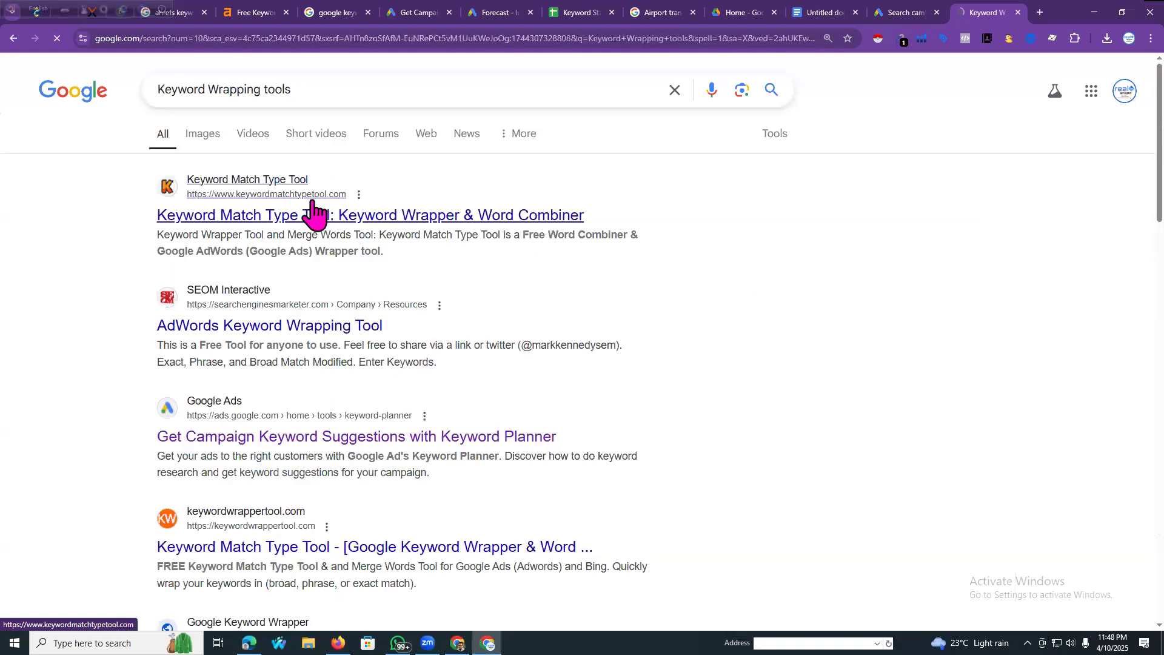
pyautogui.click(283, 223)
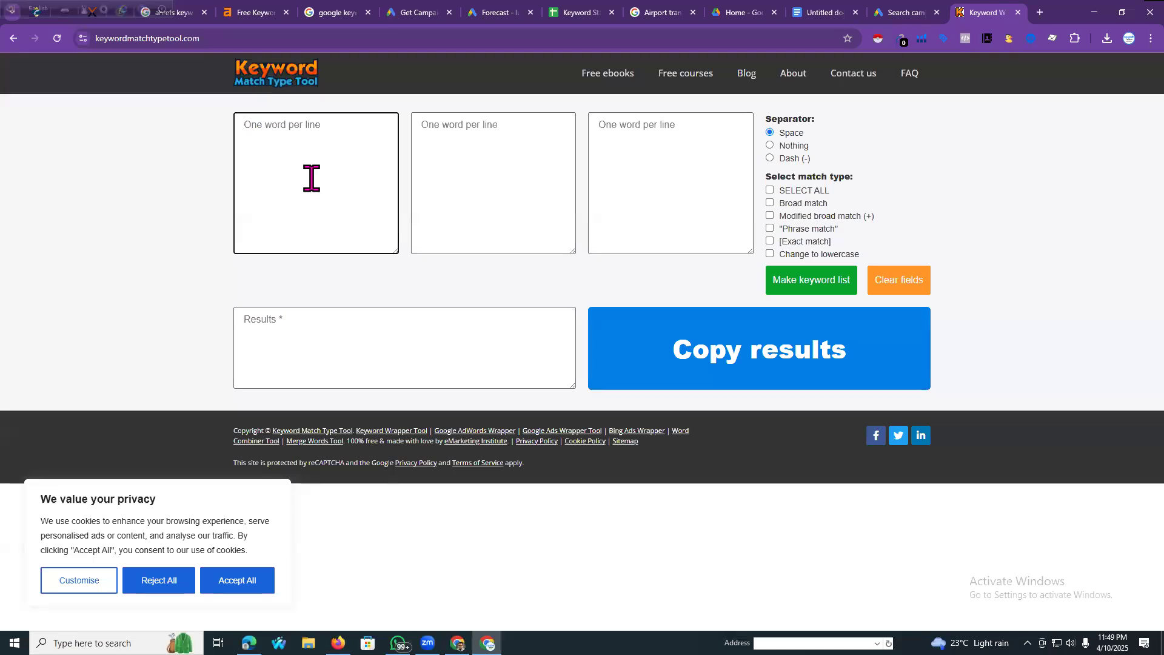
# Paste the Keyword Stats keyword list into the first word field and delete its header lines.
pyautogui.press('super+v')
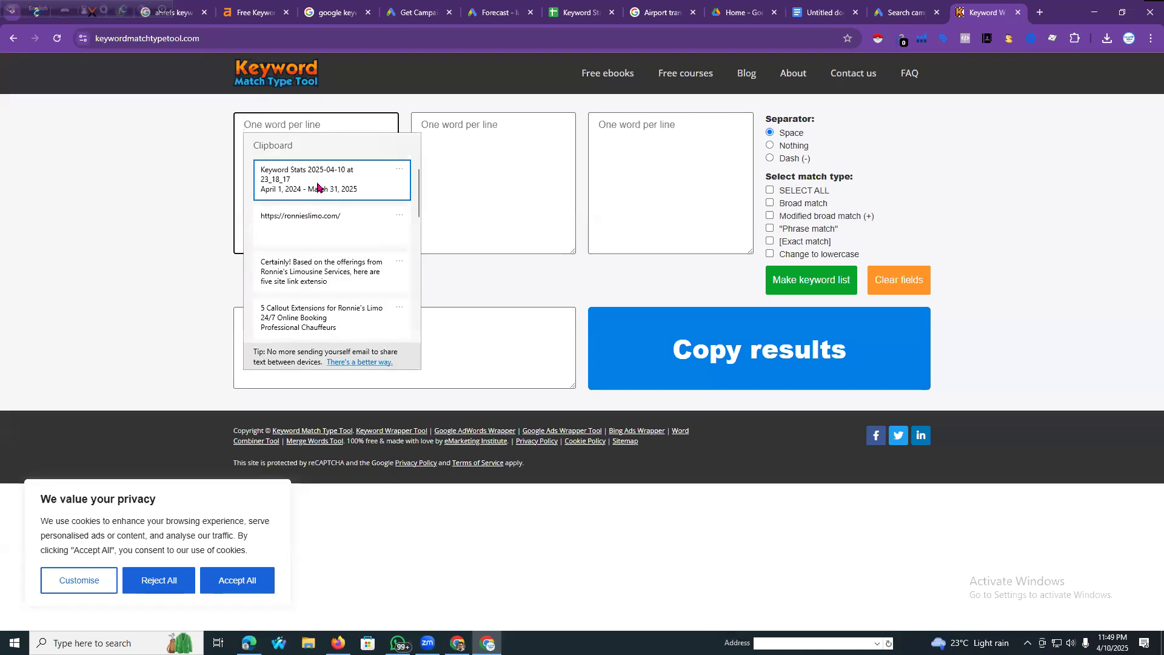
pyautogui.click(317, 187)
pyautogui.moveTo(394, 227); pyautogui.dragTo(384, 122)
pyautogui.moveTo(303, 162); pyautogui.dragTo(238, 127)
pyautogui.press('BackSpace')
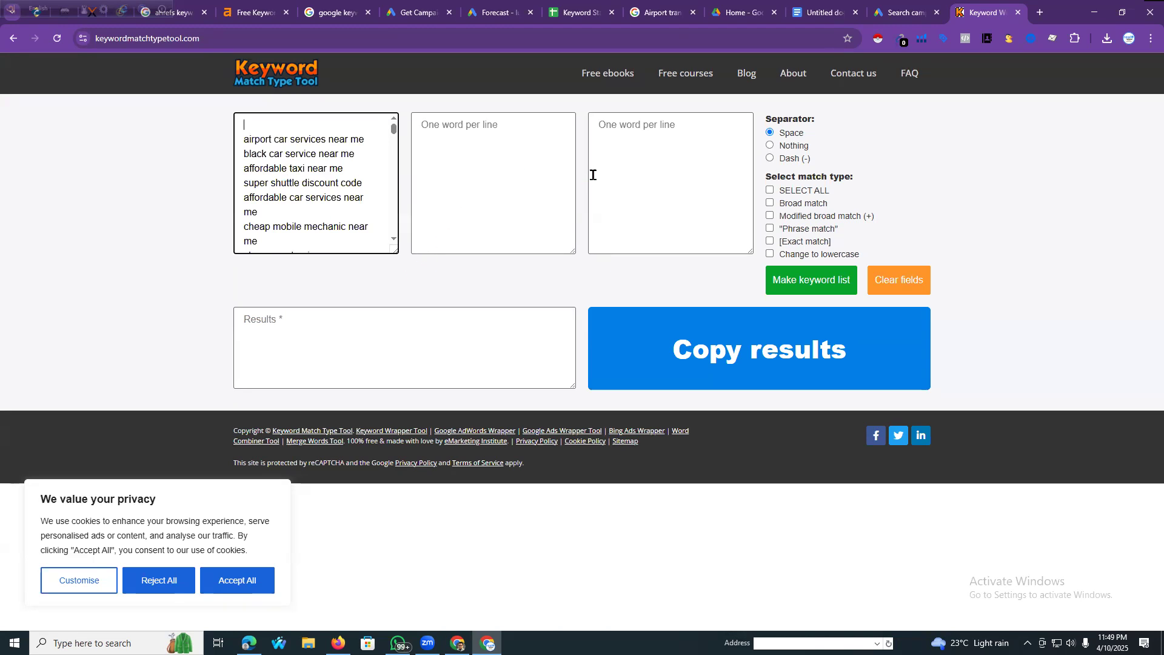
# Dismiss the cookie notice and switch over to the Untitled headlines document.
pyautogui.click(250, 583)
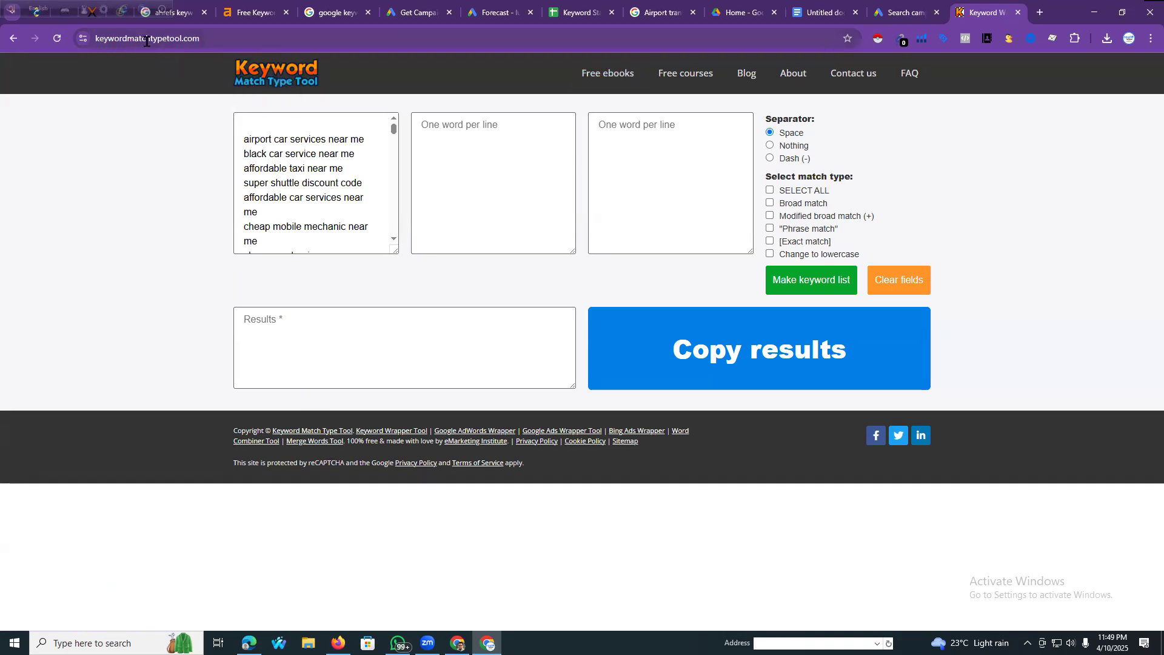
pyautogui.click(907, 23)
pyautogui.click(981, 24)
pyautogui.click(822, 12)
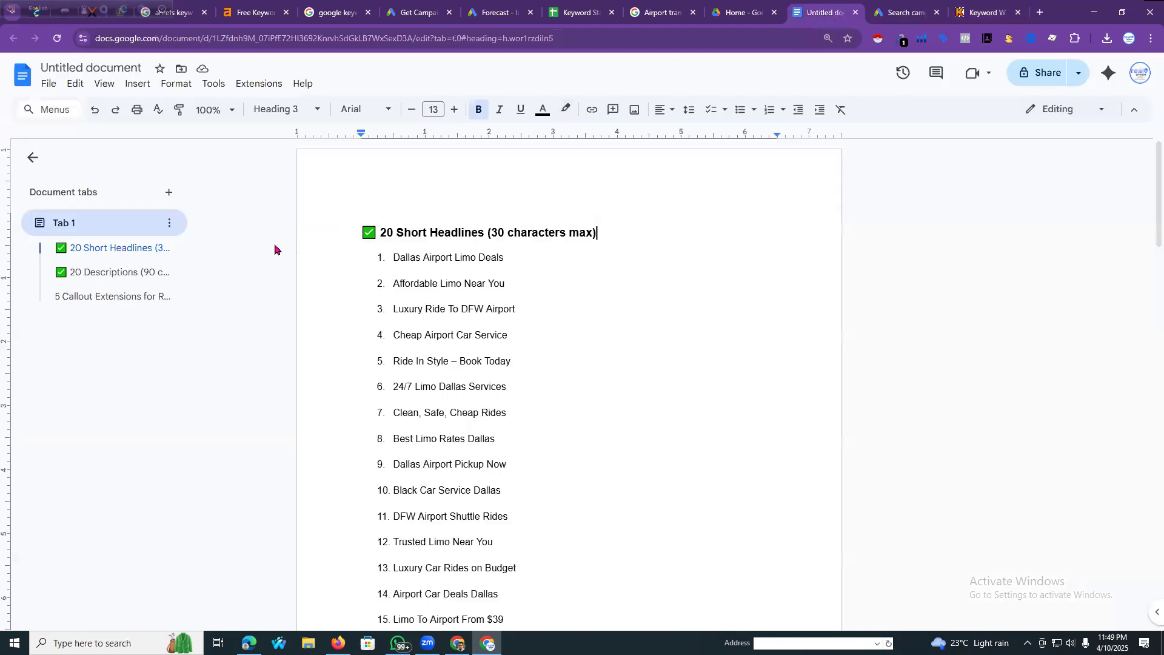
# Browse the Understanding Google Ads notes, including the account creation and display/search ads tabs.
pyautogui.click(337, 643)
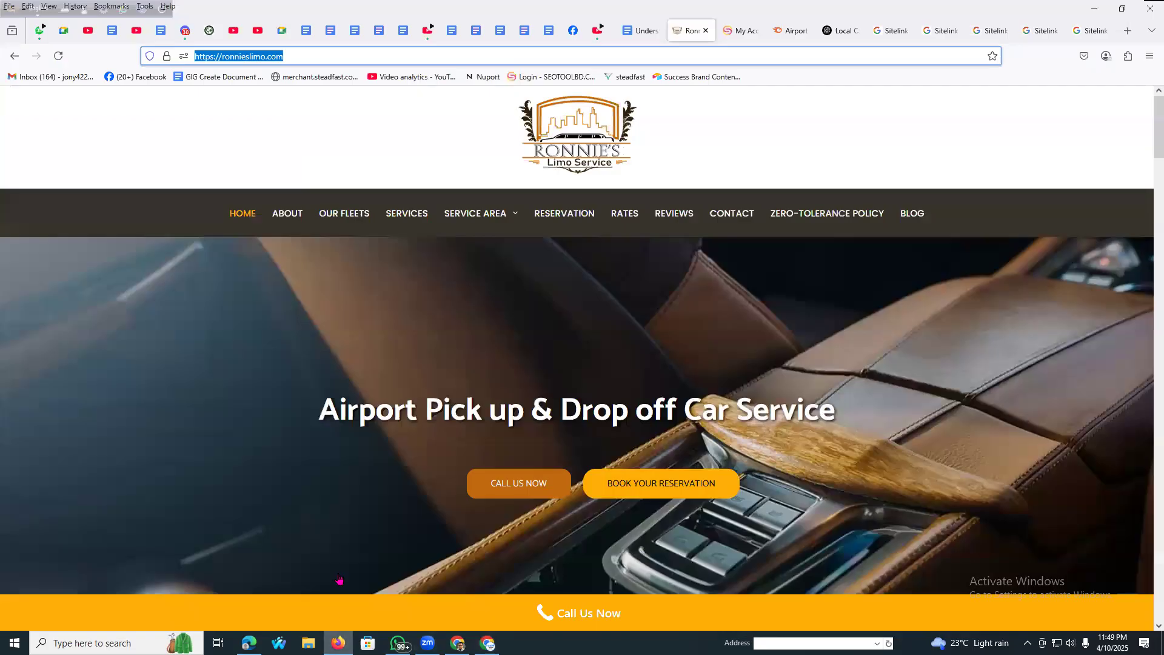
pyautogui.click(637, 30)
pyautogui.scroll(1, 137, 310)
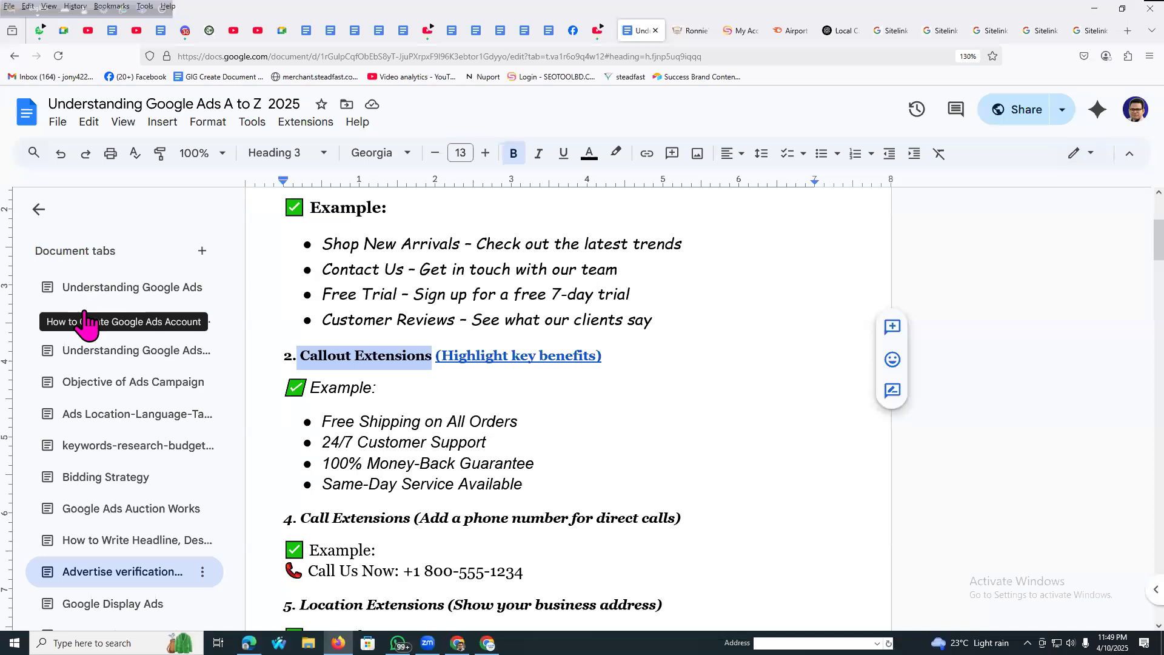
pyautogui.click(122, 293)
pyautogui.scroll(-10, 354, 367)
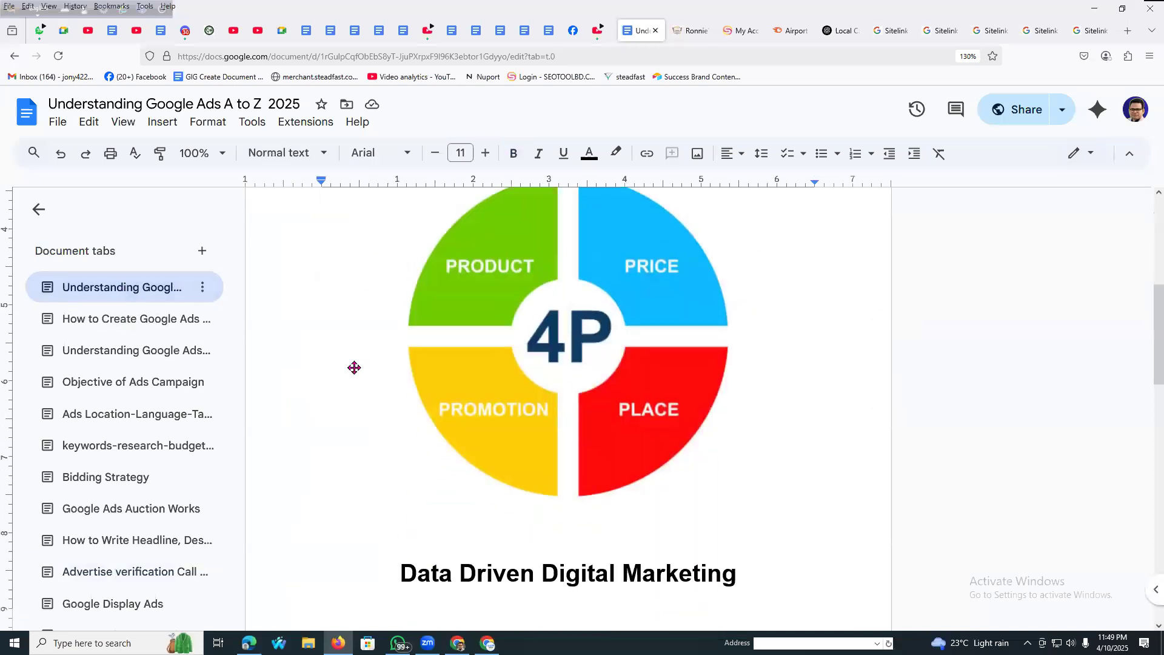
pyautogui.scroll(-5, 355, 368)
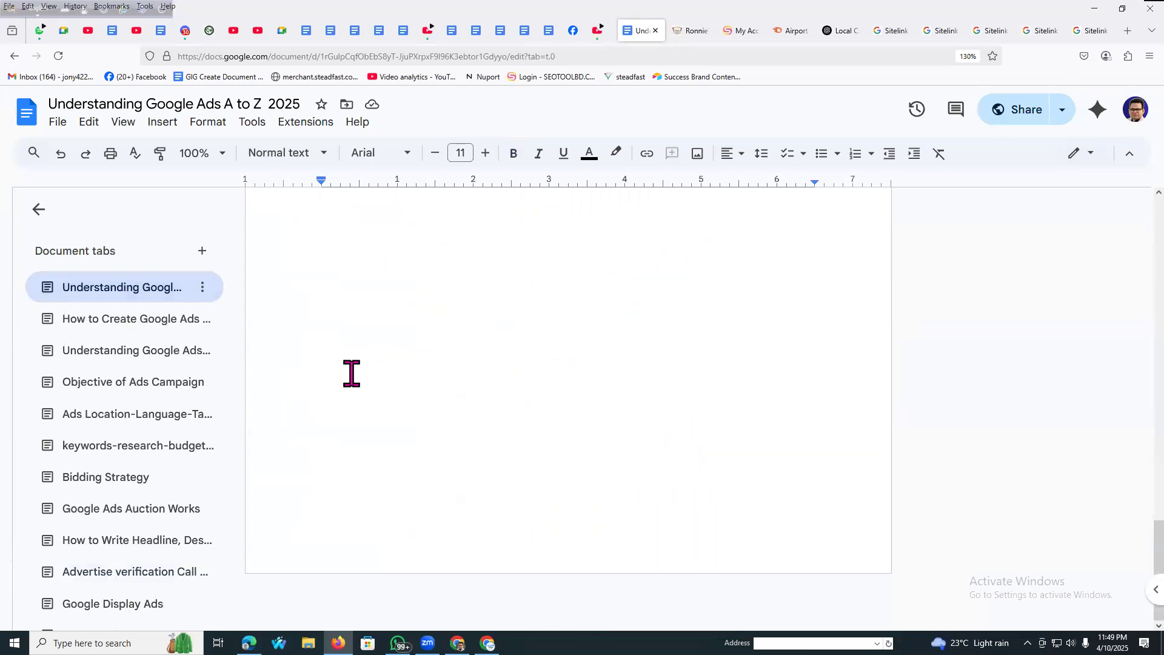
pyautogui.click(132, 322)
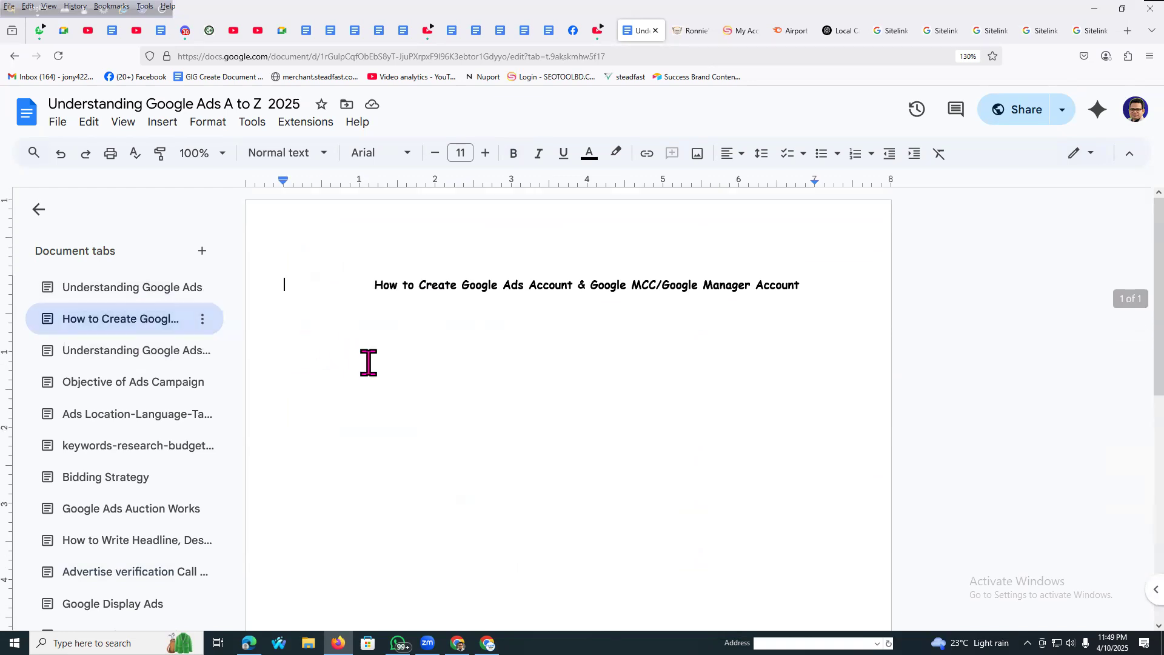
pyautogui.scroll(-3, 363, 362)
pyautogui.click(175, 350)
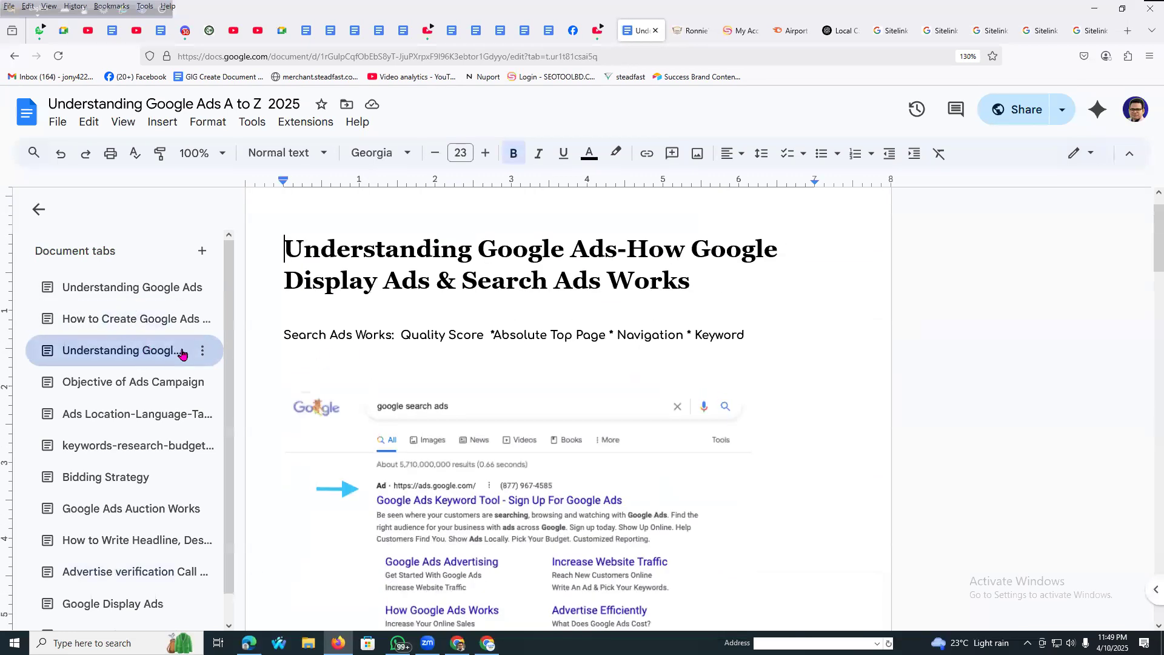
pyautogui.scroll(-5, 489, 341)
pyautogui.scroll(-15, 400, 355)
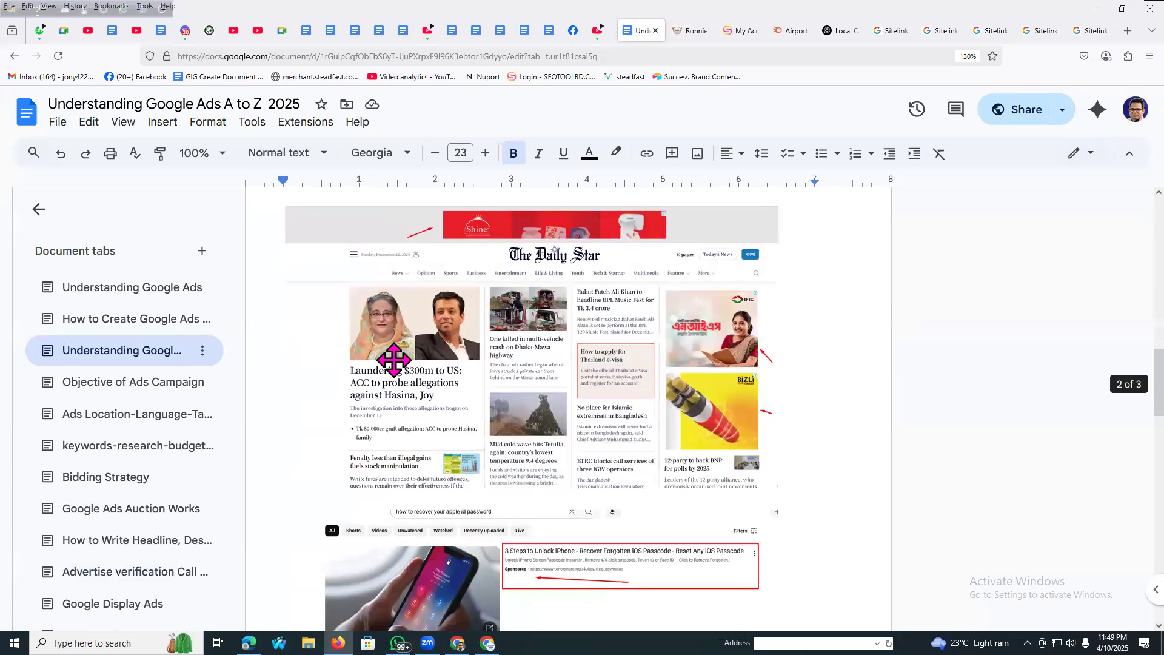
pyautogui.scroll(-9, 386, 364)
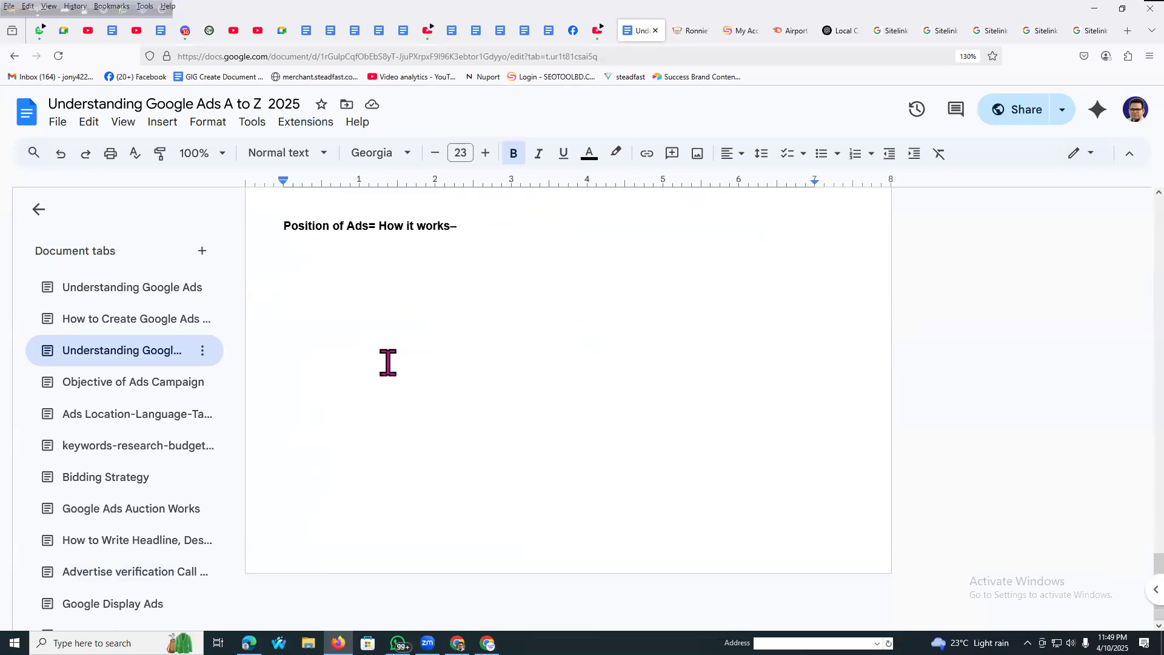
pyautogui.scroll(4, 386, 364)
# Open the keyword research notes tab and select the keywordwrap.com link.
pyautogui.click(164, 385)
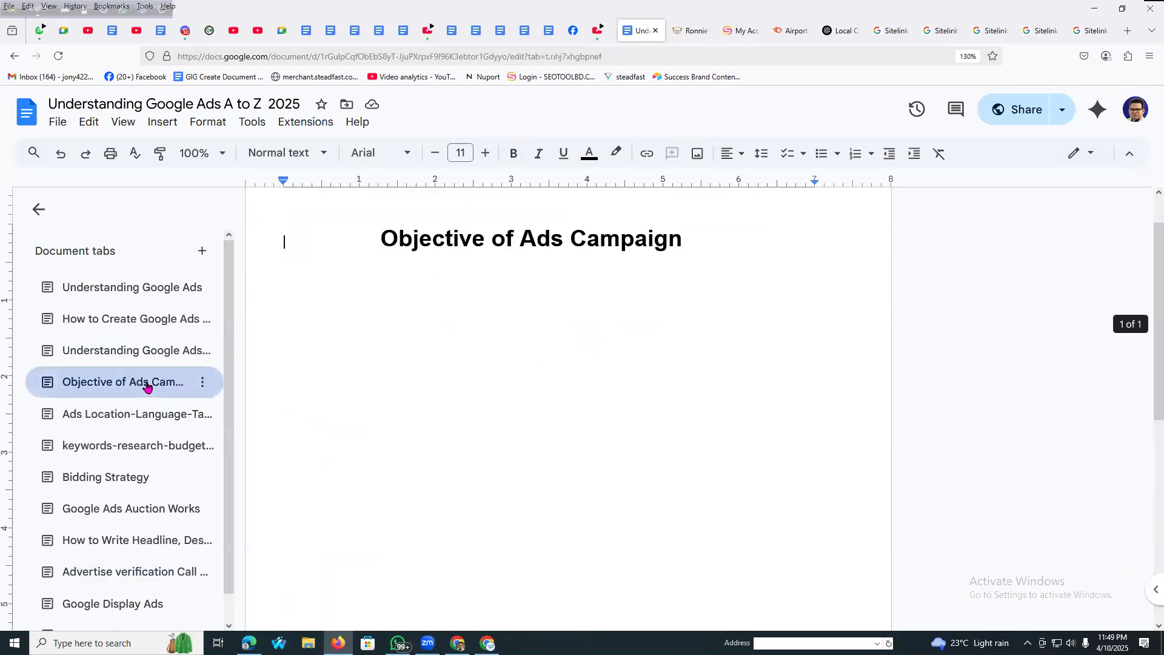
pyautogui.click(104, 416)
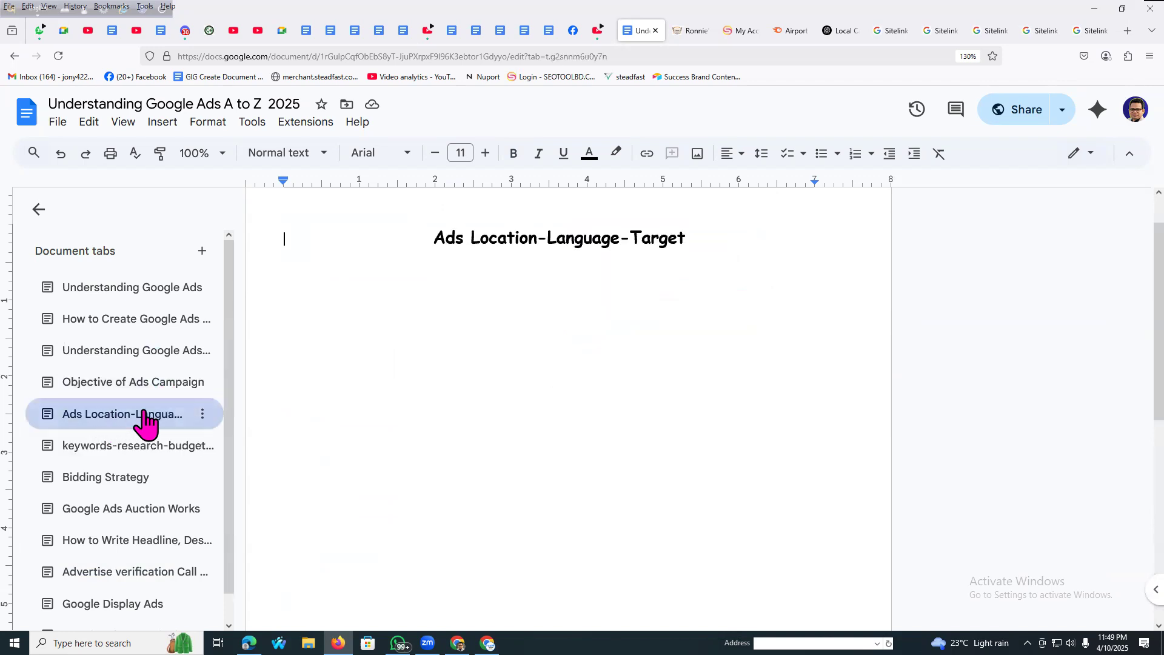
pyautogui.click(148, 445)
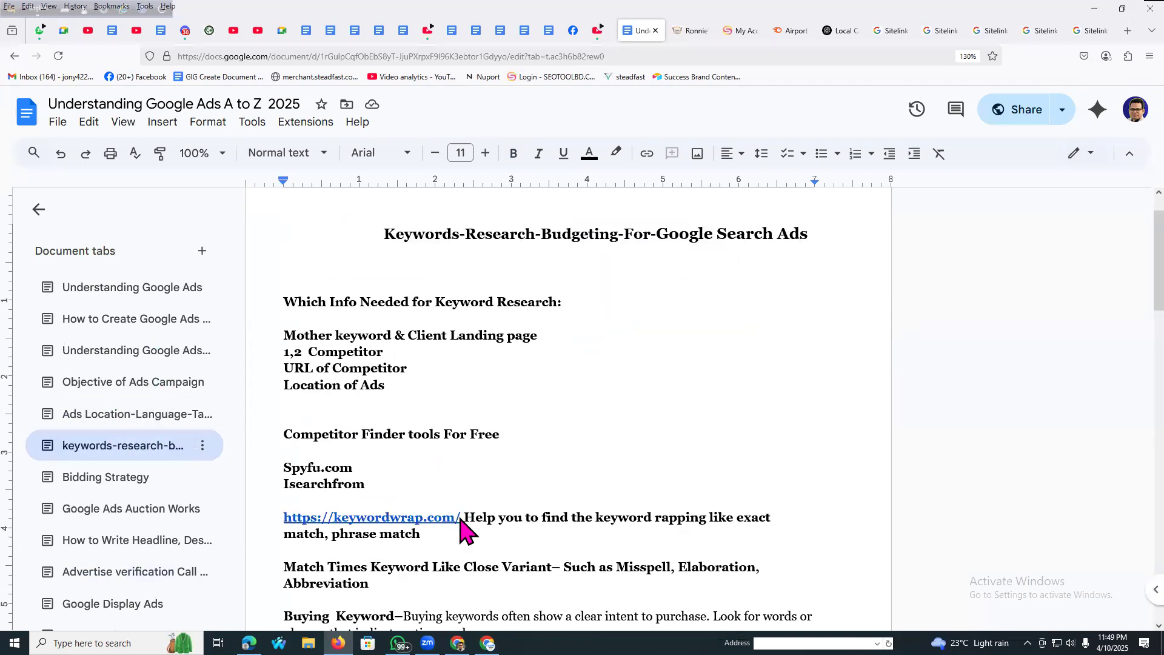
pyautogui.moveTo(461, 516); pyautogui.dragTo(284, 519)
pyautogui.hotkey('ctrl', 'c')
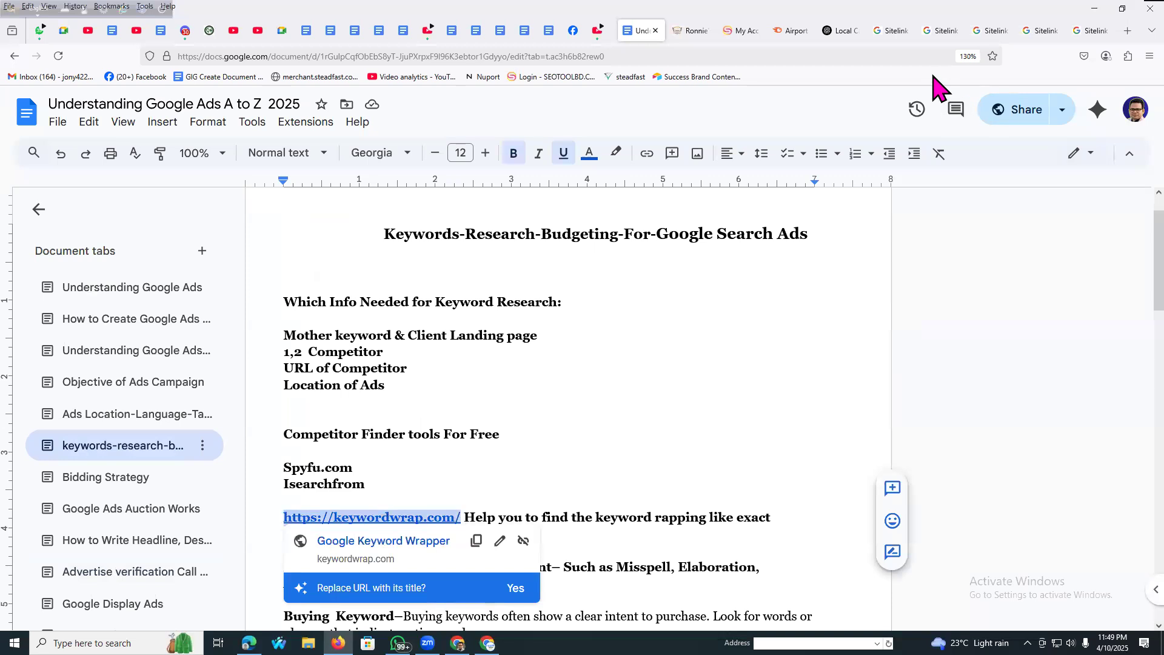
# Return to the Chrome window and close the Keyword Match Type Tool page.
pyautogui.hotkey('alt', 'Tab')
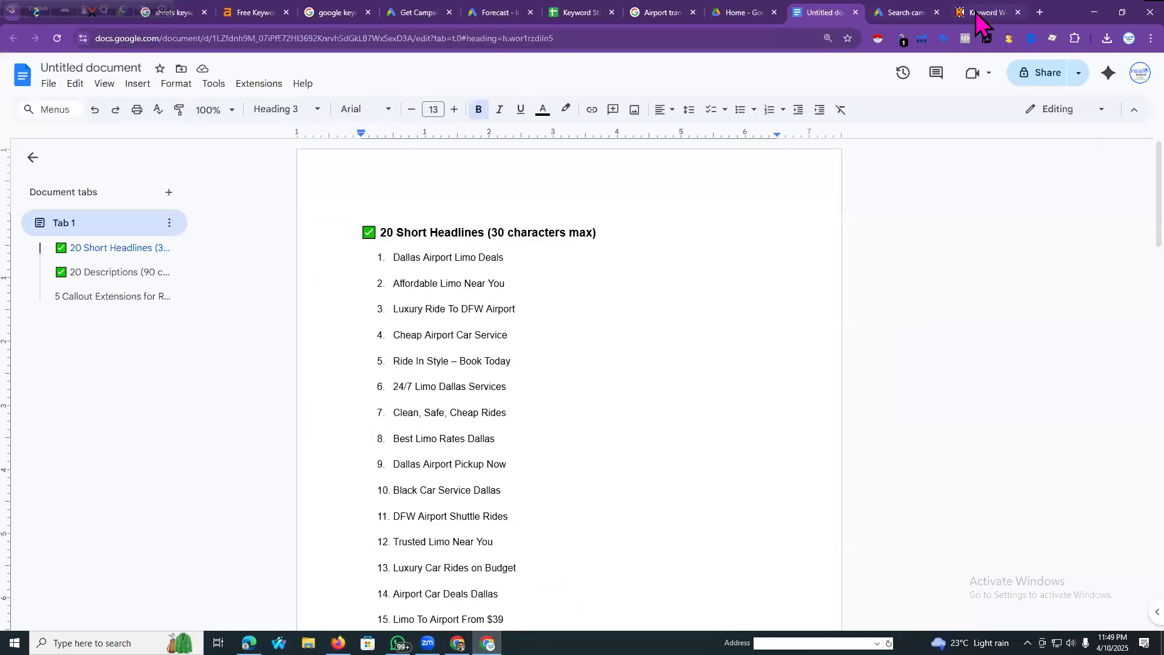
pyautogui.doubleClick(1036, 14)
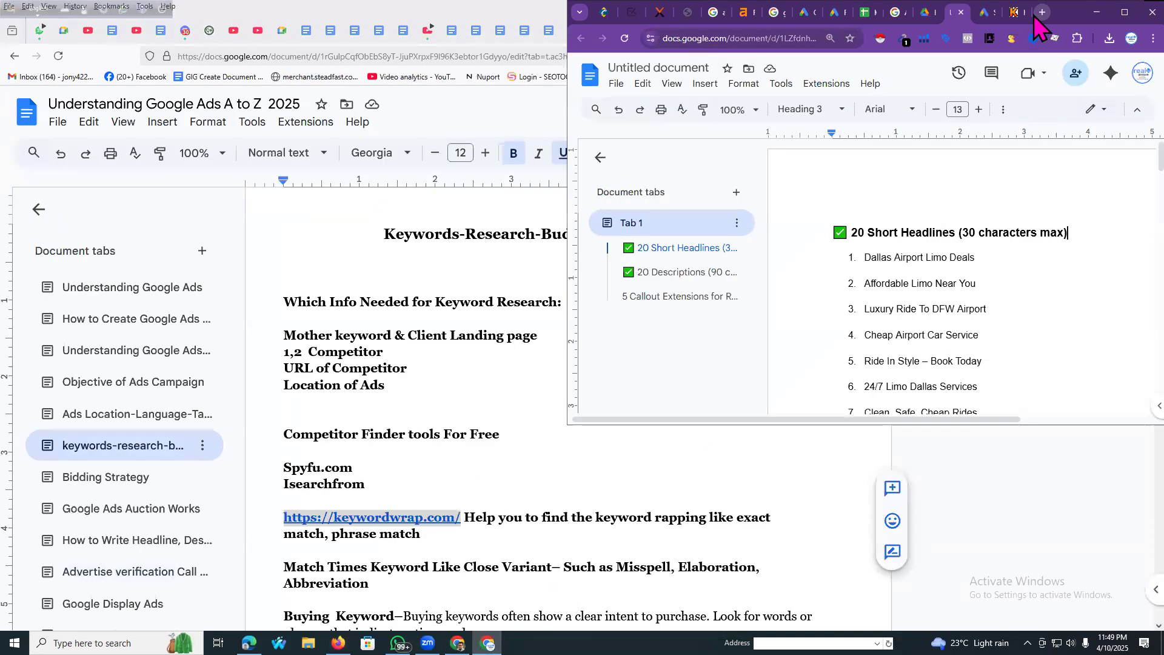
pyautogui.click(1118, 13)
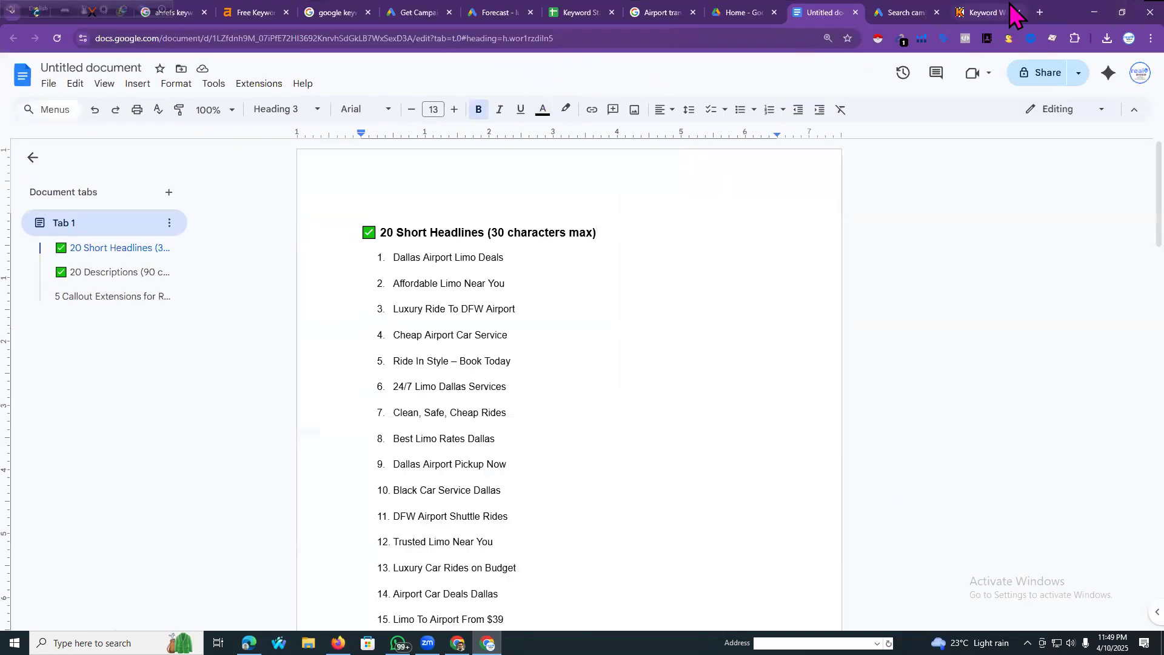
pyautogui.click(1011, 12)
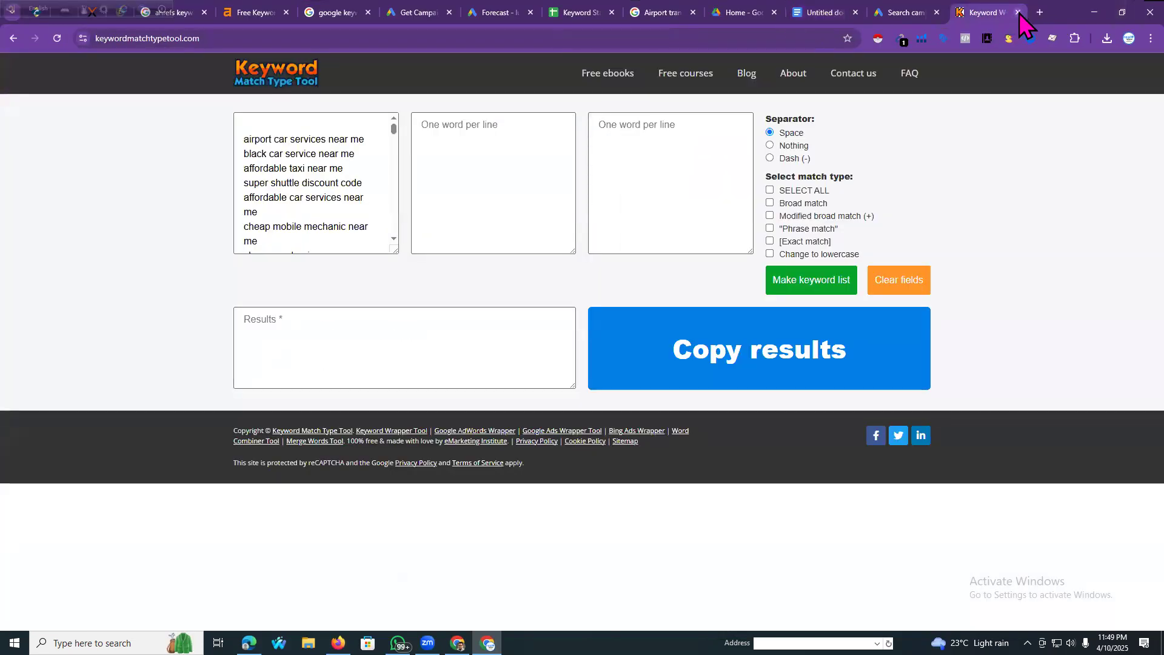
pyautogui.click(1018, 12)
# Load the KeywordWrap site in a new tab from the copied address.
pyautogui.click(1040, 12)
pyautogui.click(782, 38)
pyautogui.hotkey('ctrl', 'v')
pyautogui.press('Return')
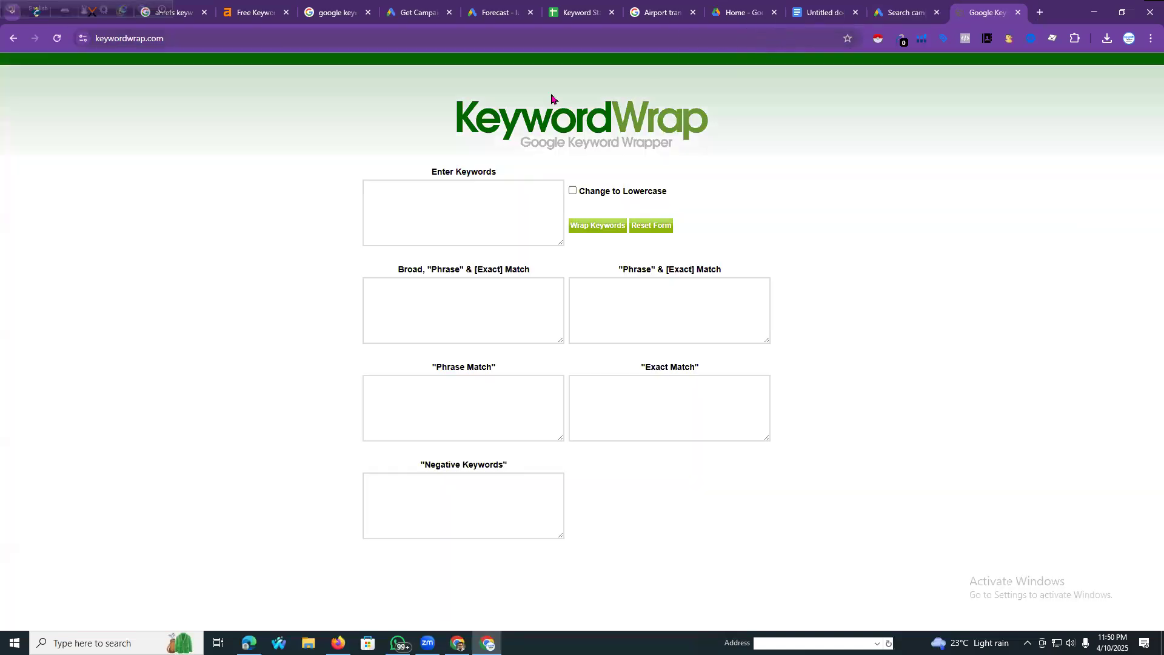
# Paste the Keyword Stats keyword list into KeywordWrap and delete the three header lines.
pyautogui.click(455, 197)
pyautogui.press('super')
pyautogui.press('super')
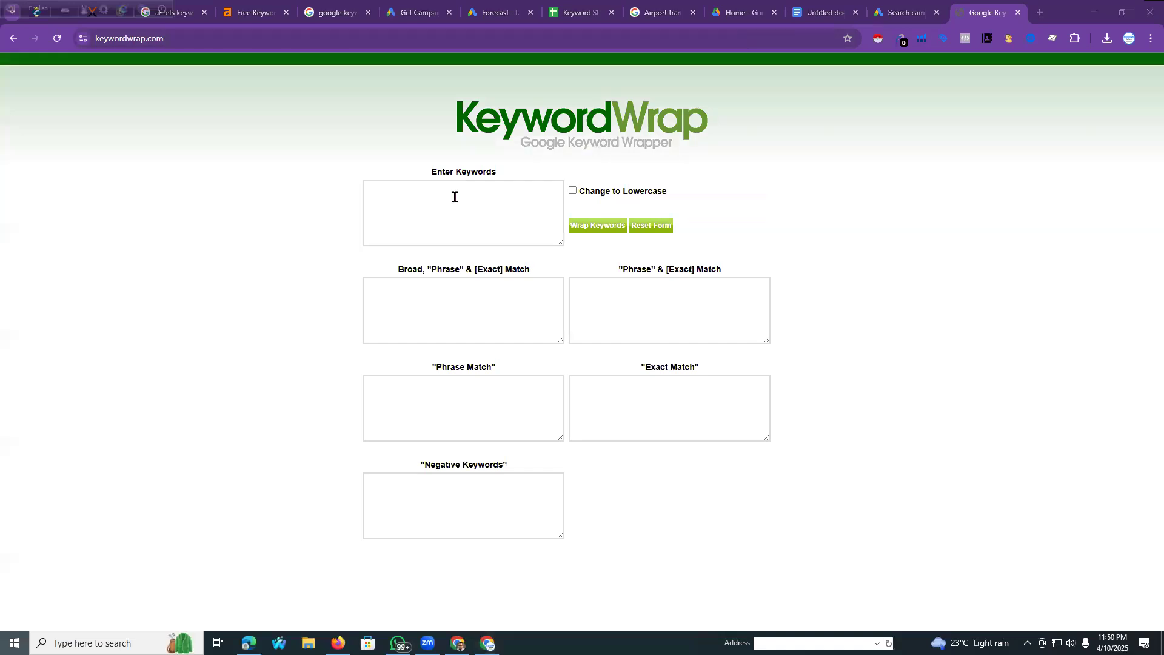
pyautogui.press('super+v')
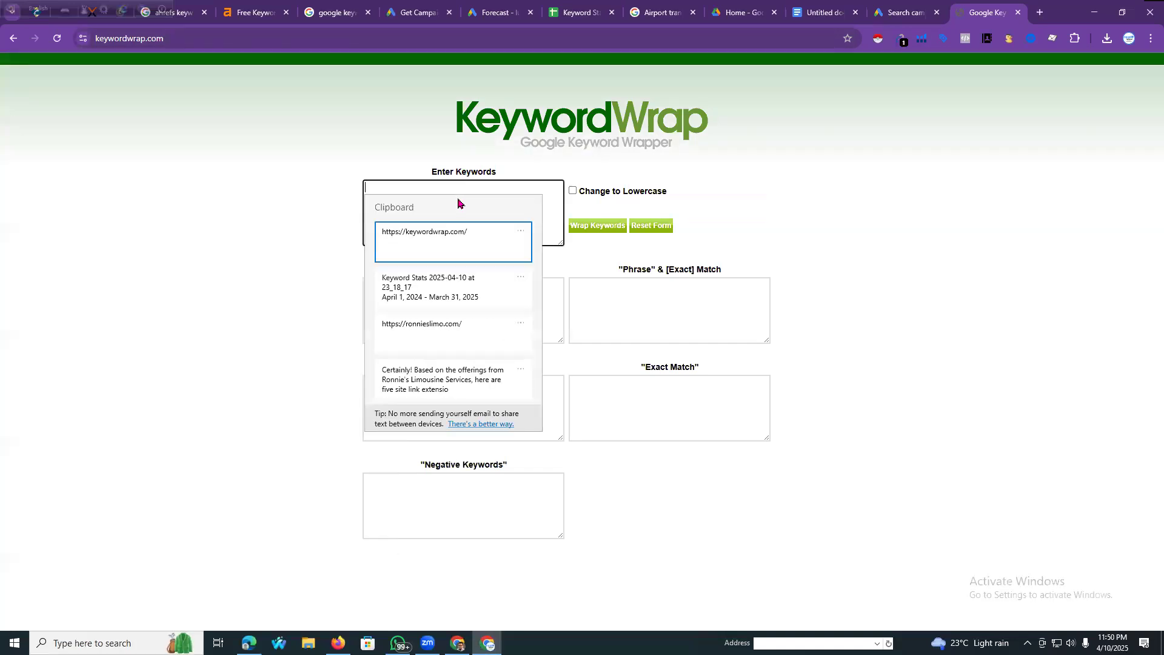
pyautogui.click(438, 280)
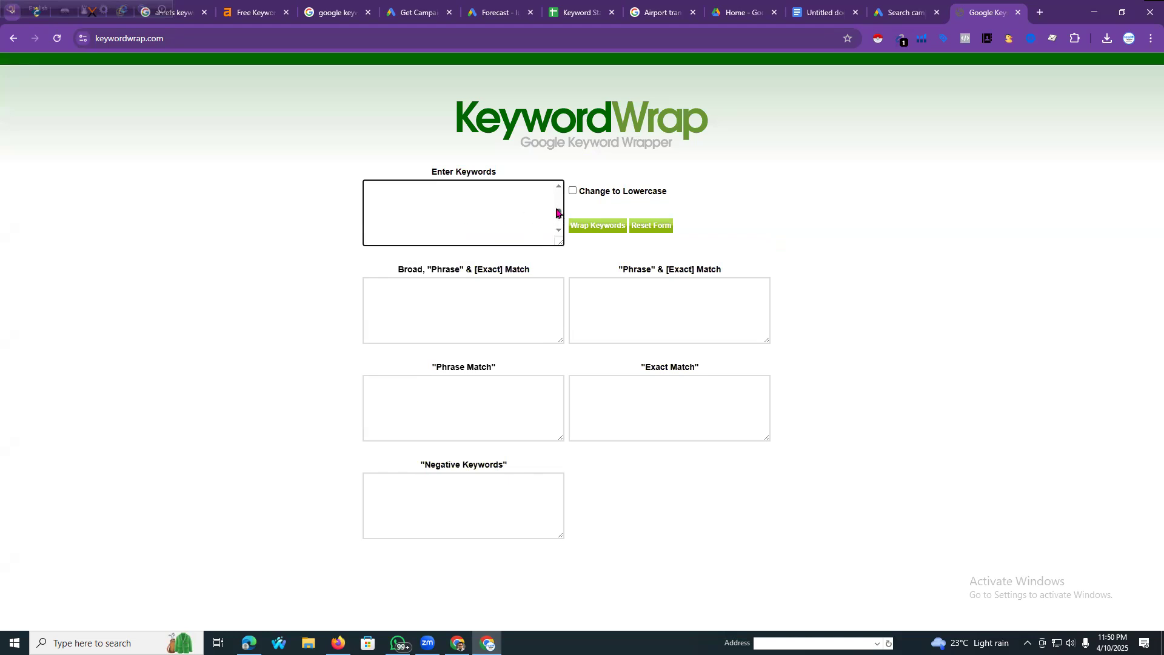
pyautogui.moveTo(558, 216); pyautogui.dragTo(559, 193)
pyautogui.moveTo(415, 209); pyautogui.dragTo(312, 194)
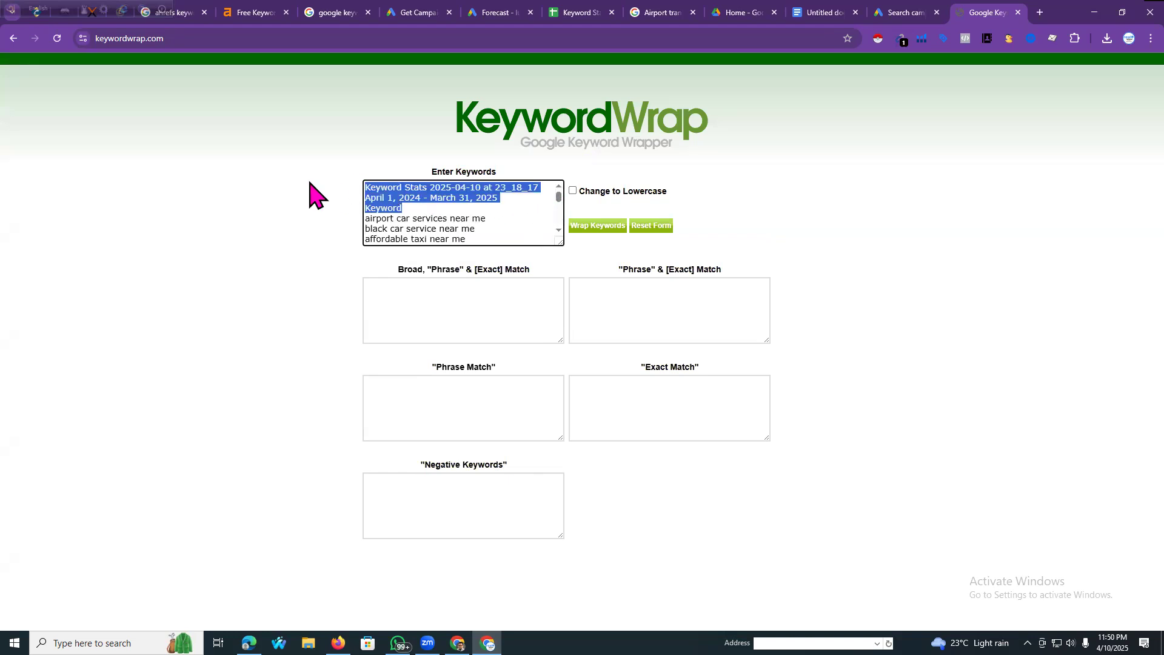
pyautogui.press('BackSpace')
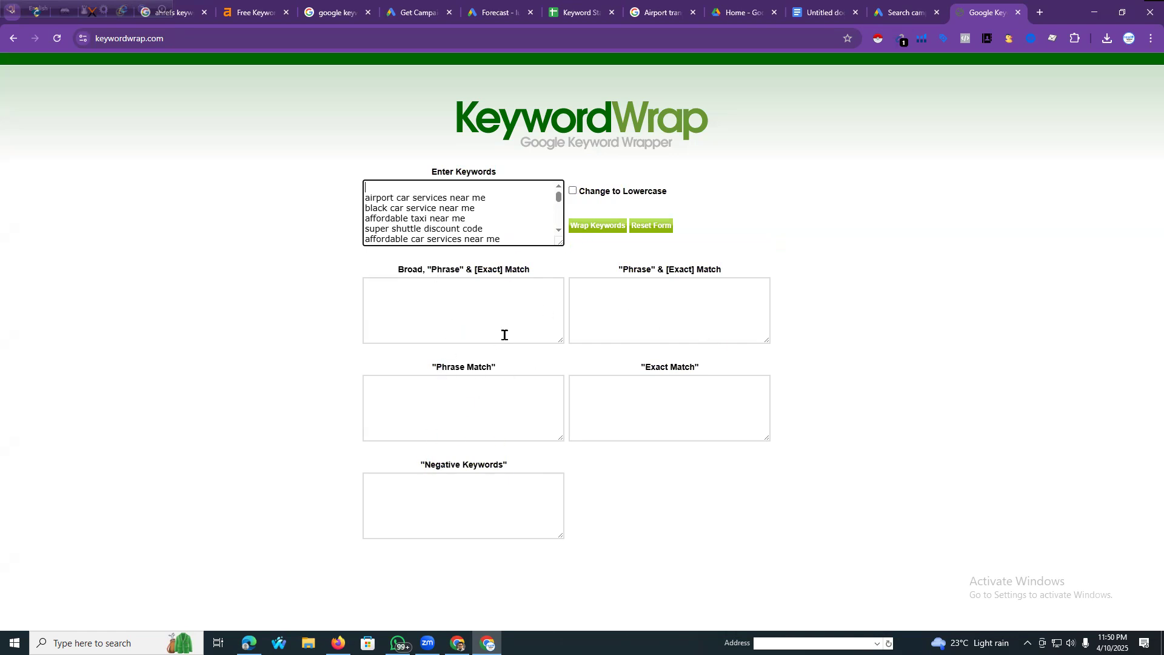
# Generate the wrapped lists: 372 phrase-match and 372 exact-match keywords.
pyautogui.click(586, 232)
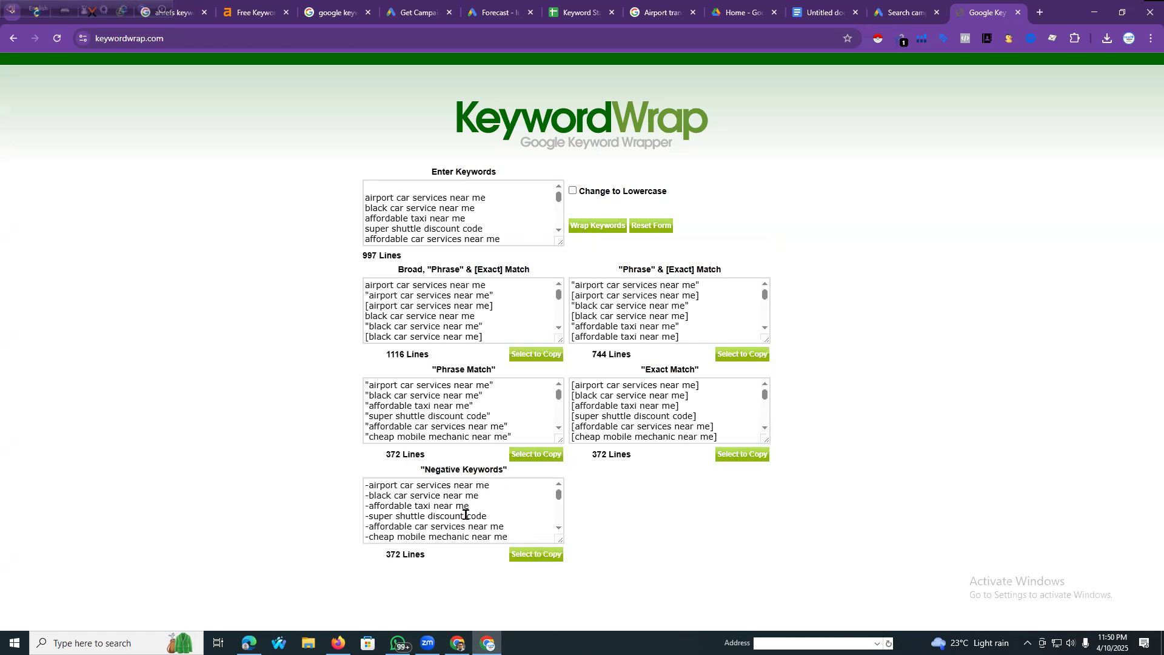
pyautogui.scroll(-15, 465, 513)
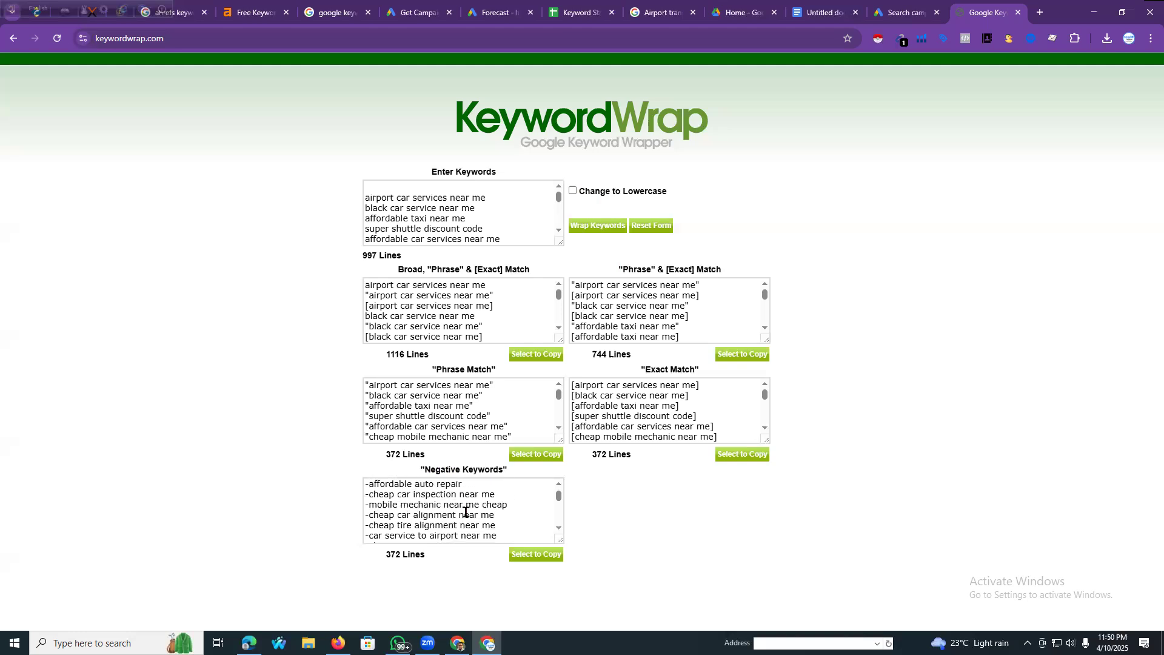
pyautogui.scroll(-15, 464, 513)
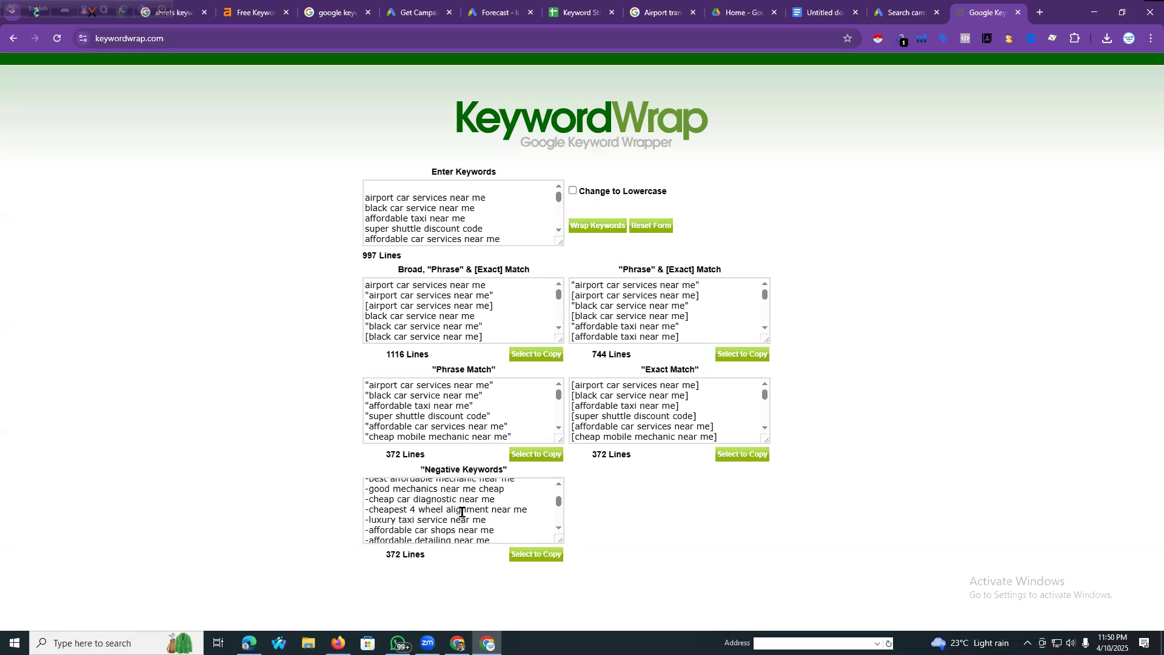
pyautogui.scroll(-10, 465, 513)
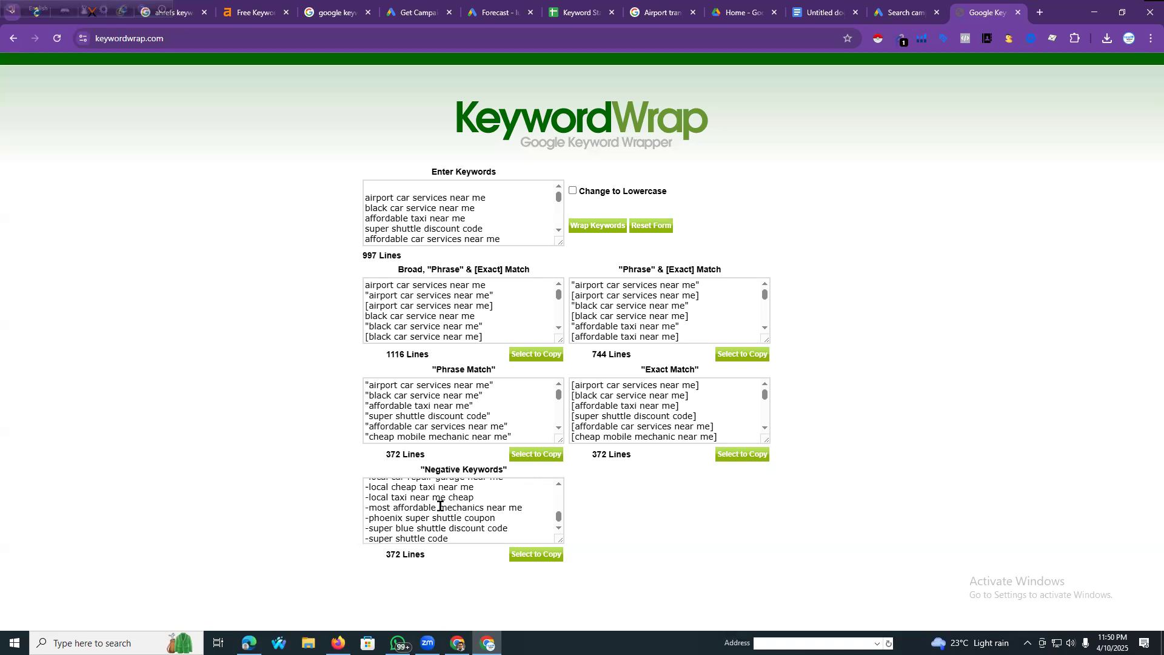
pyautogui.scroll(15, 441, 505)
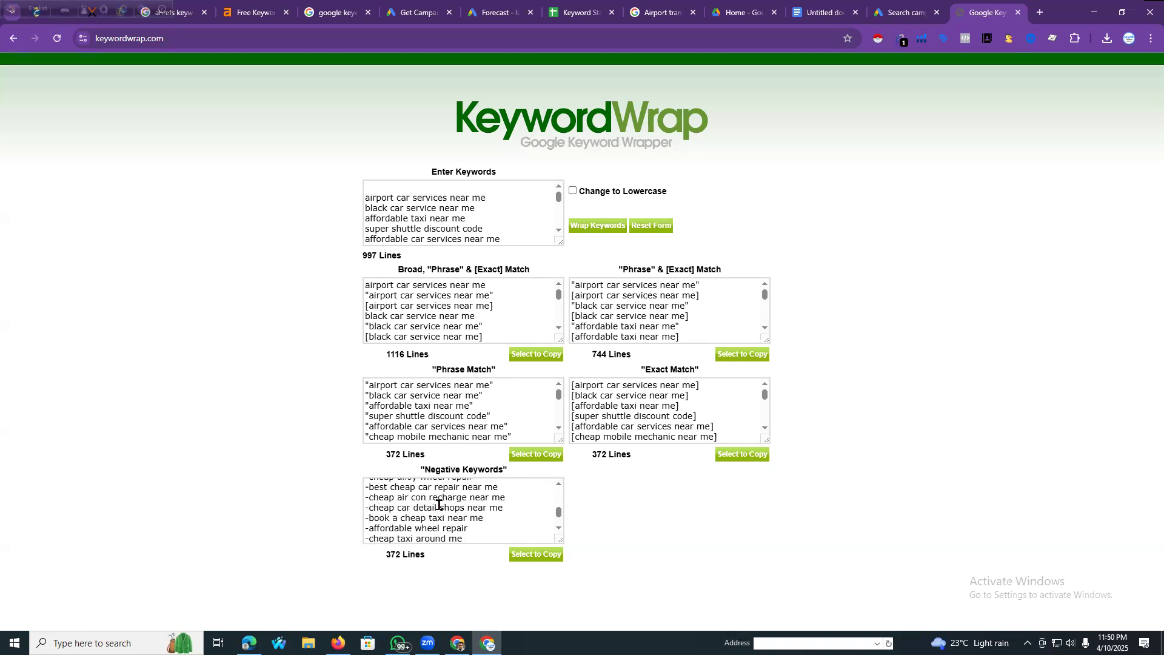
pyautogui.scroll(5, 439, 505)
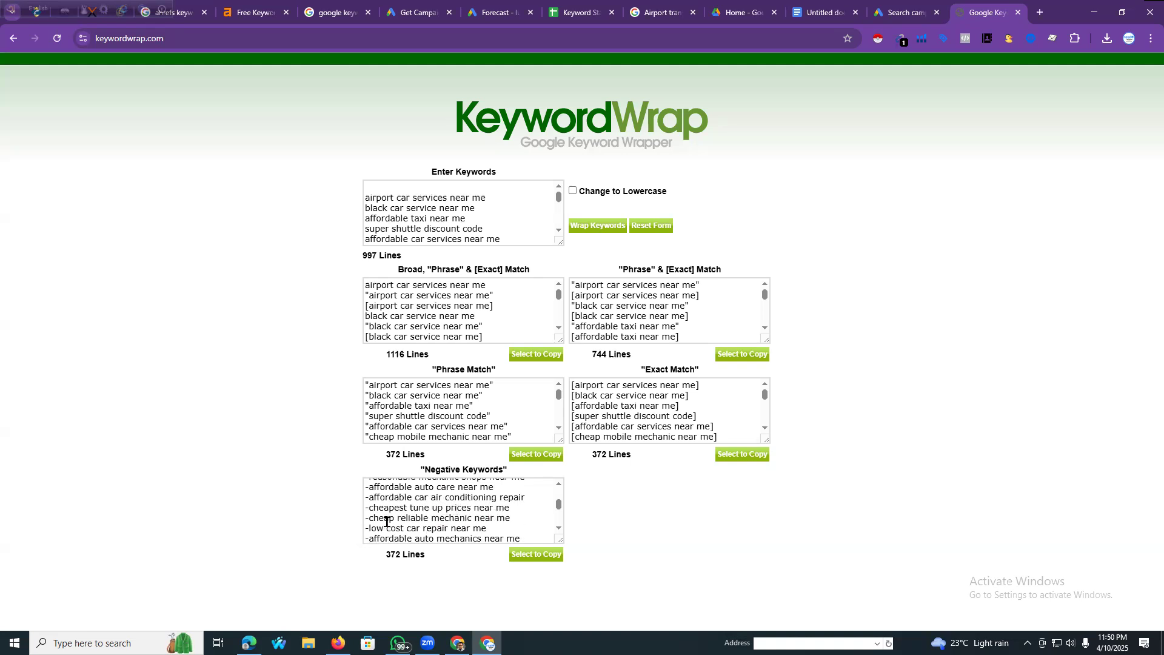
pyautogui.scroll(2, 363, 512)
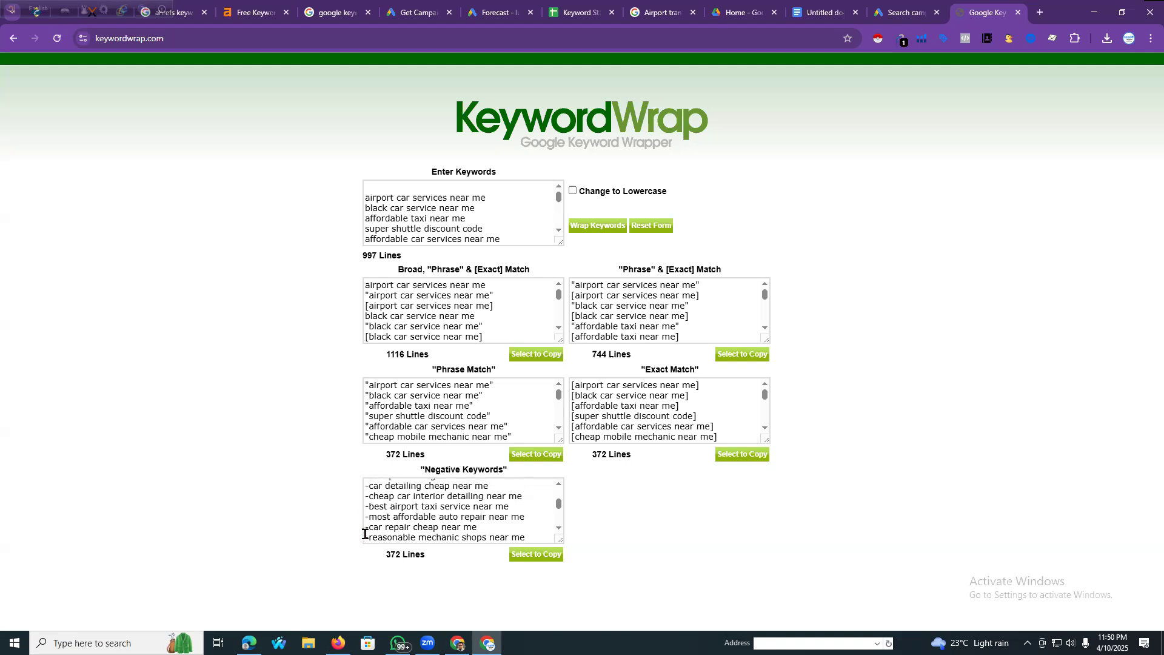
pyautogui.scroll(-20, 423, 517)
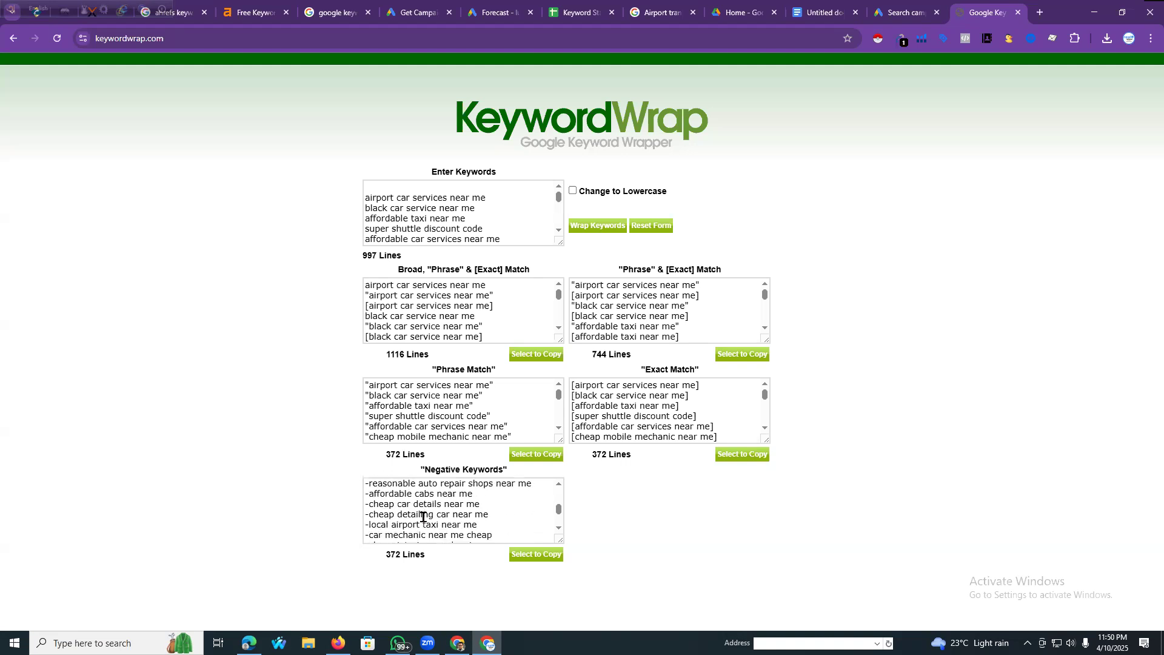
pyautogui.scroll(-10, 420, 519)
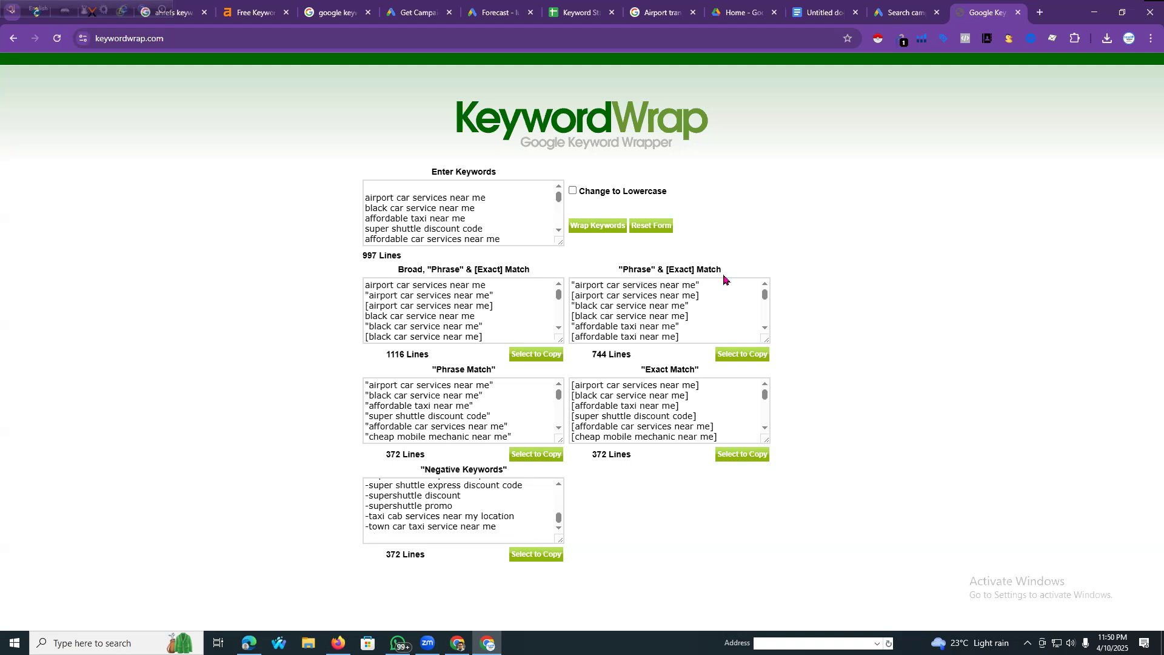
# Select all 372 phrase-match keywords for copying and return to Keyword Stats.
pyautogui.click(708, 325)
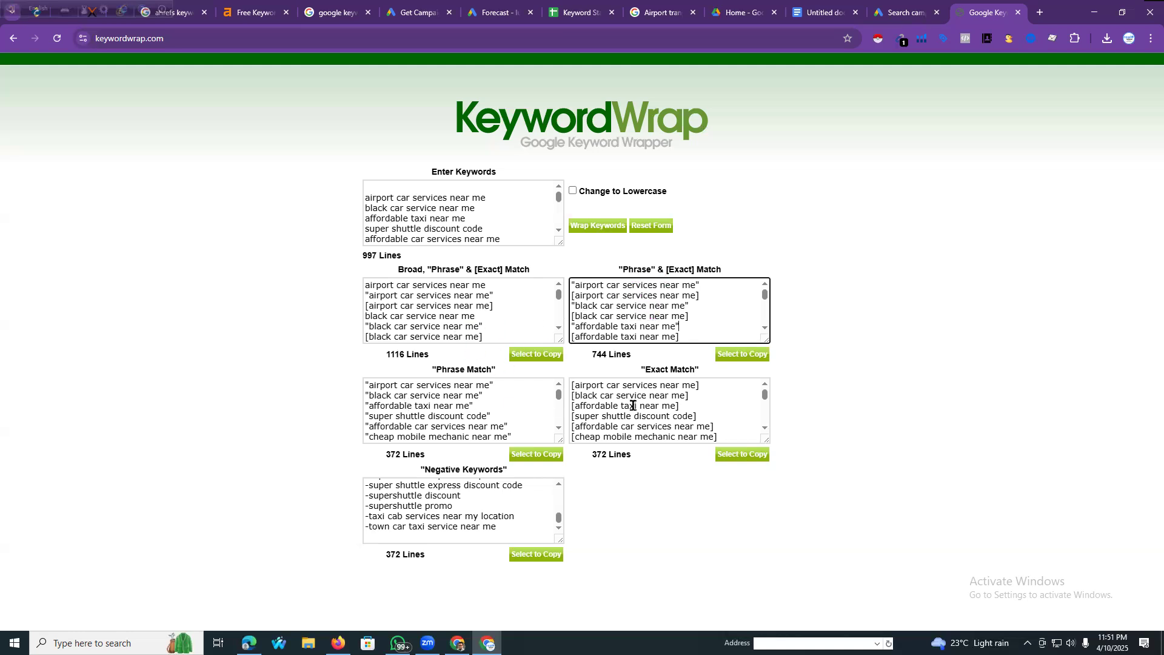
pyautogui.click(482, 418)
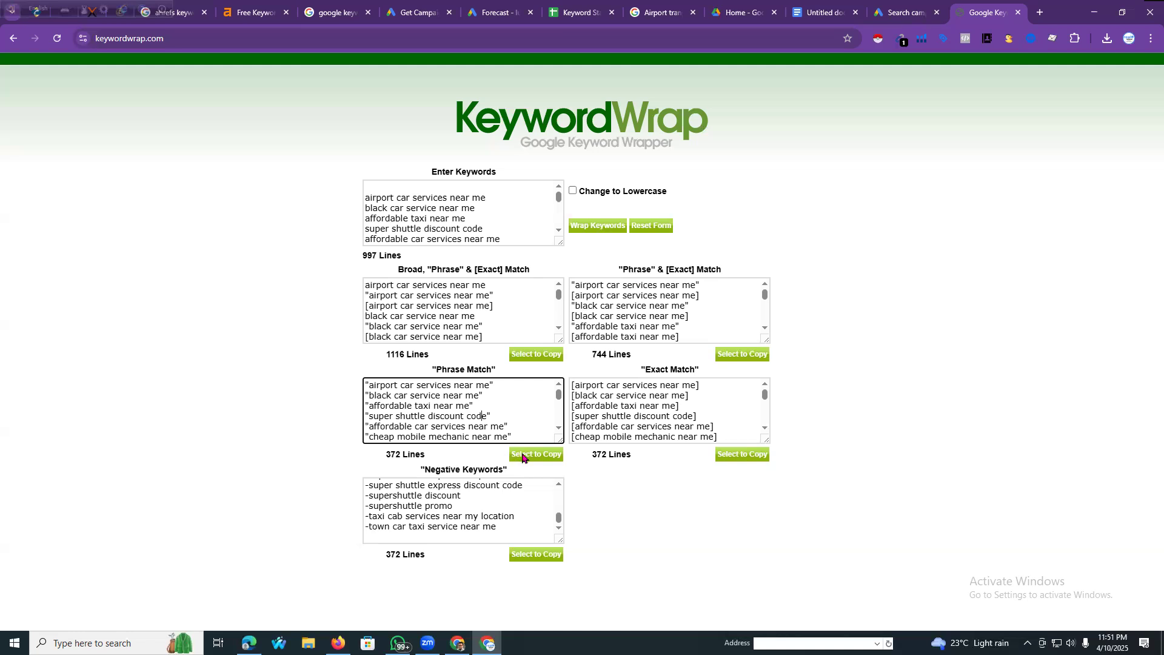
pyautogui.click(523, 455)
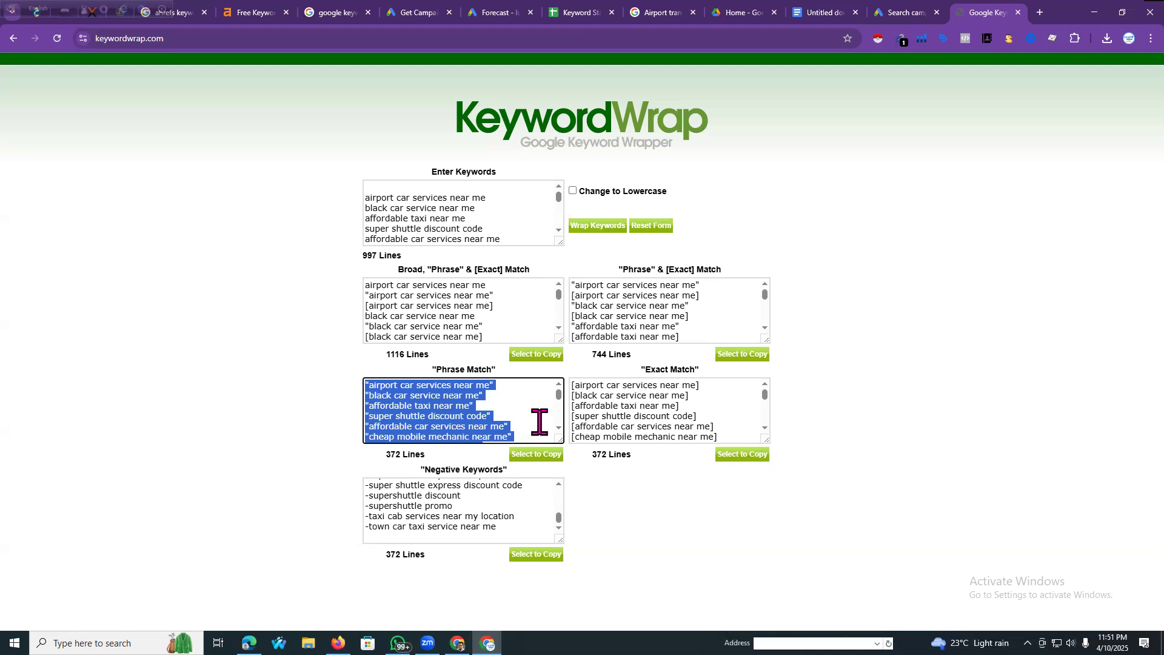
pyautogui.click(593, 12)
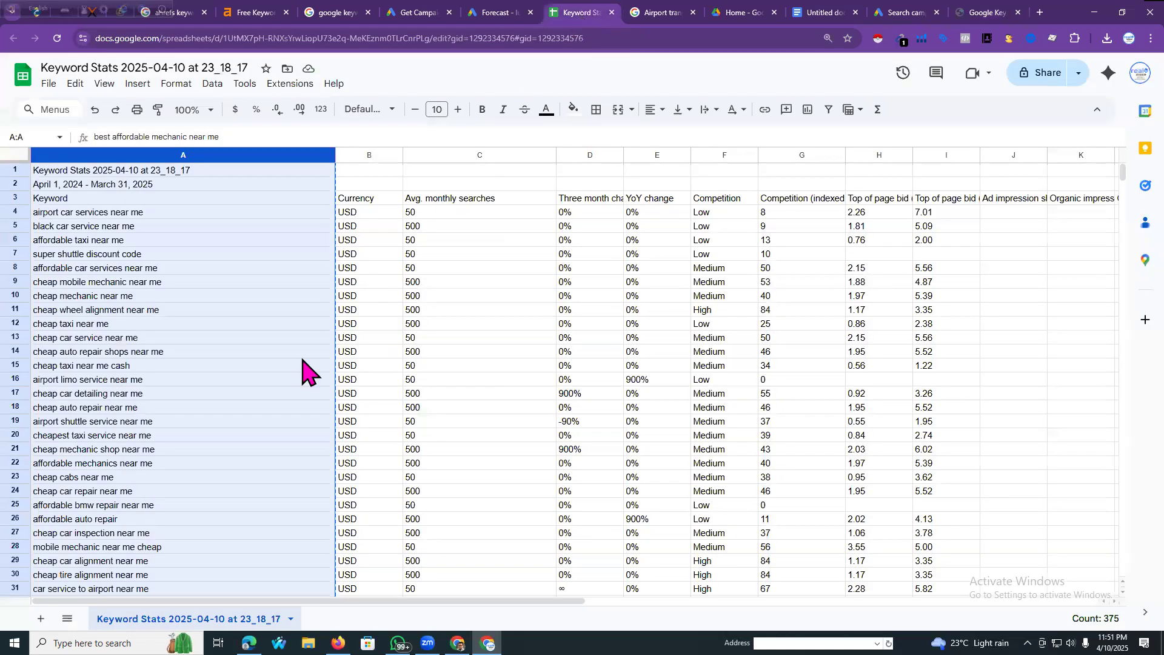
# Add a new sheet, paste the keyword column, and widen column A to fit.
pyautogui.click(40, 619)
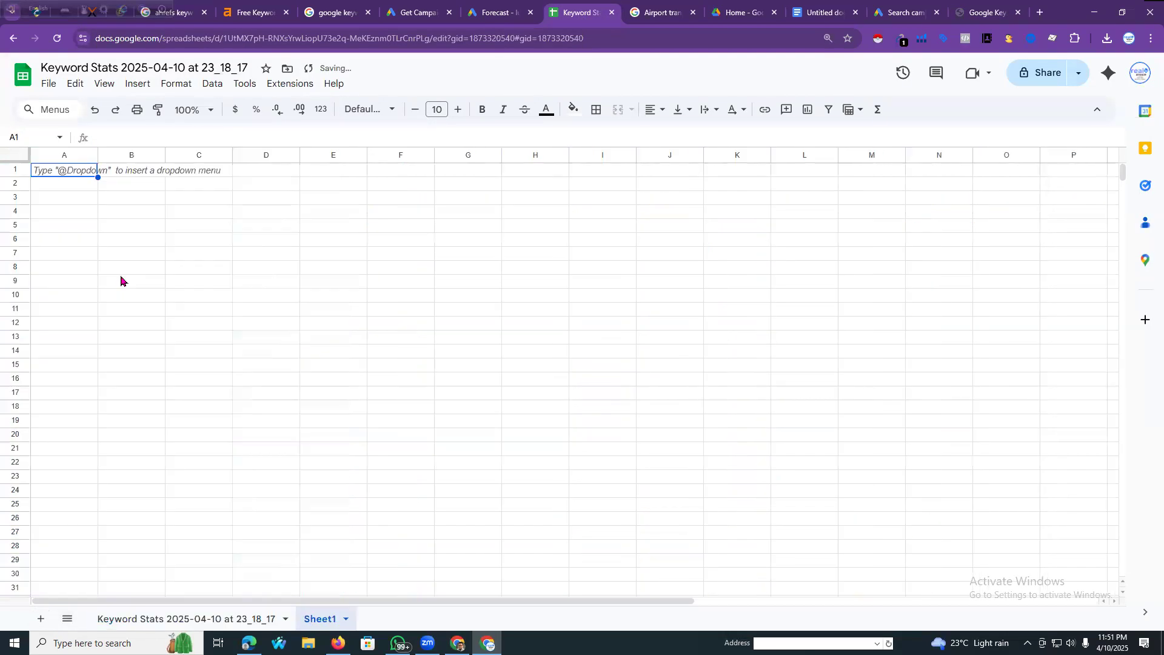
pyautogui.hotkey('ctrl', 'v')
pyautogui.click(99, 160)
pyautogui.click(99, 160)
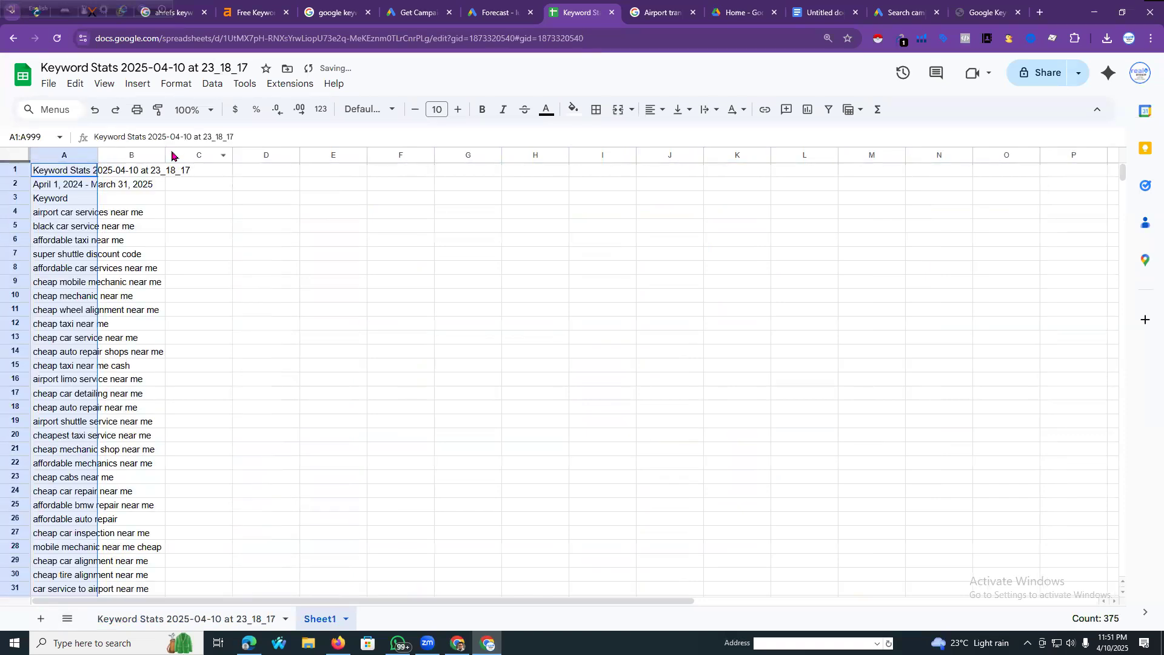
pyautogui.moveTo(96, 153); pyautogui.dragTo(184, 154)
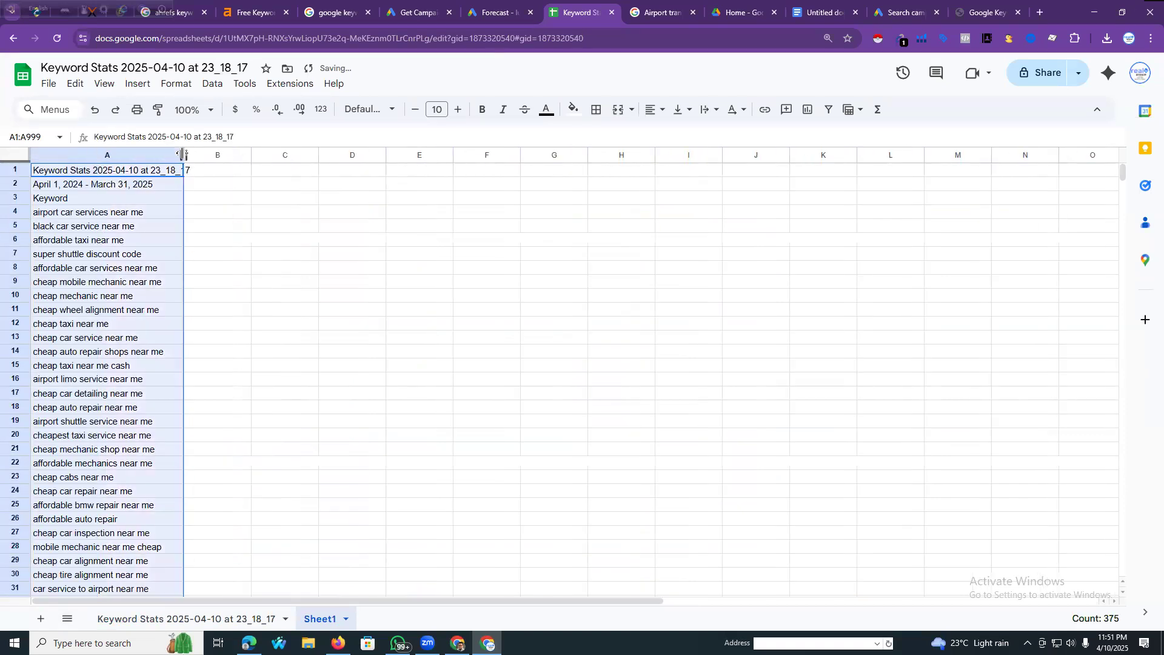
pyautogui.click(126, 212)
# Rename the new sheet to 'Phrase Match'.
pyautogui.rightClick(320, 618)
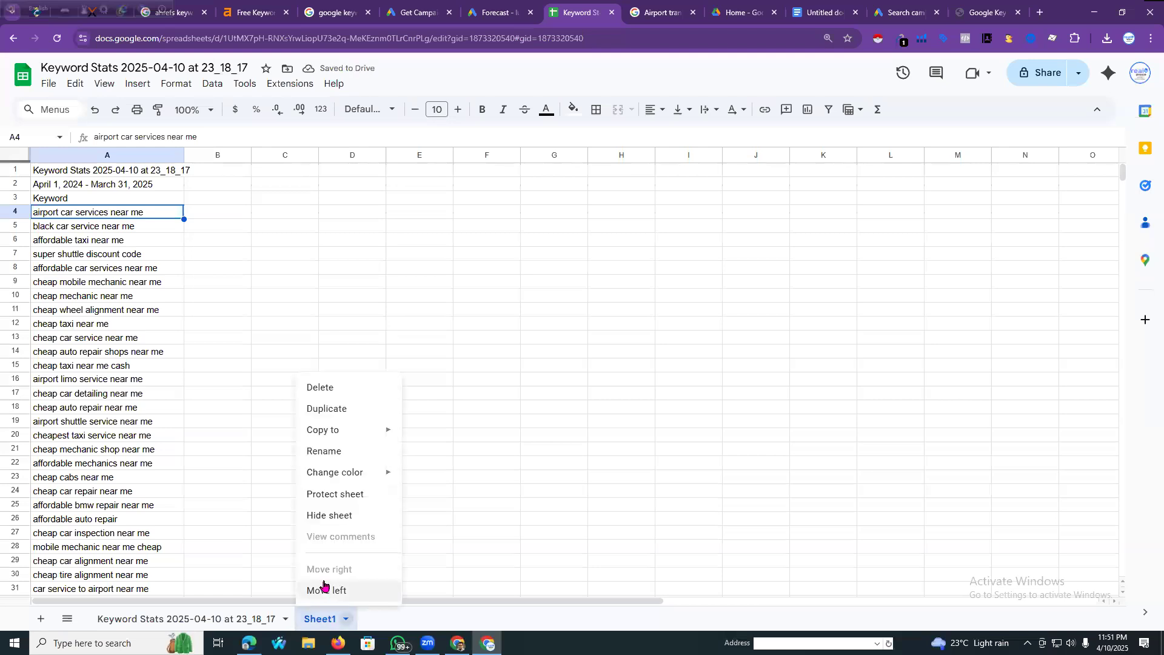
pyautogui.click(327, 453)
pyautogui.write('Phrase Match')
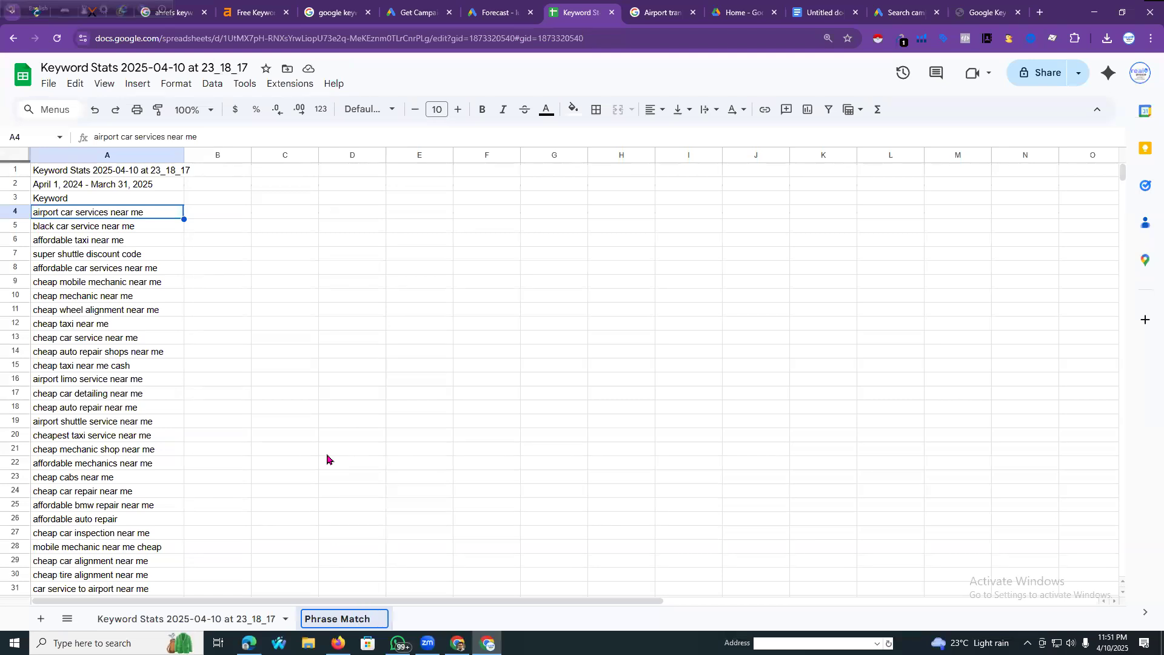
pyautogui.press('Return')
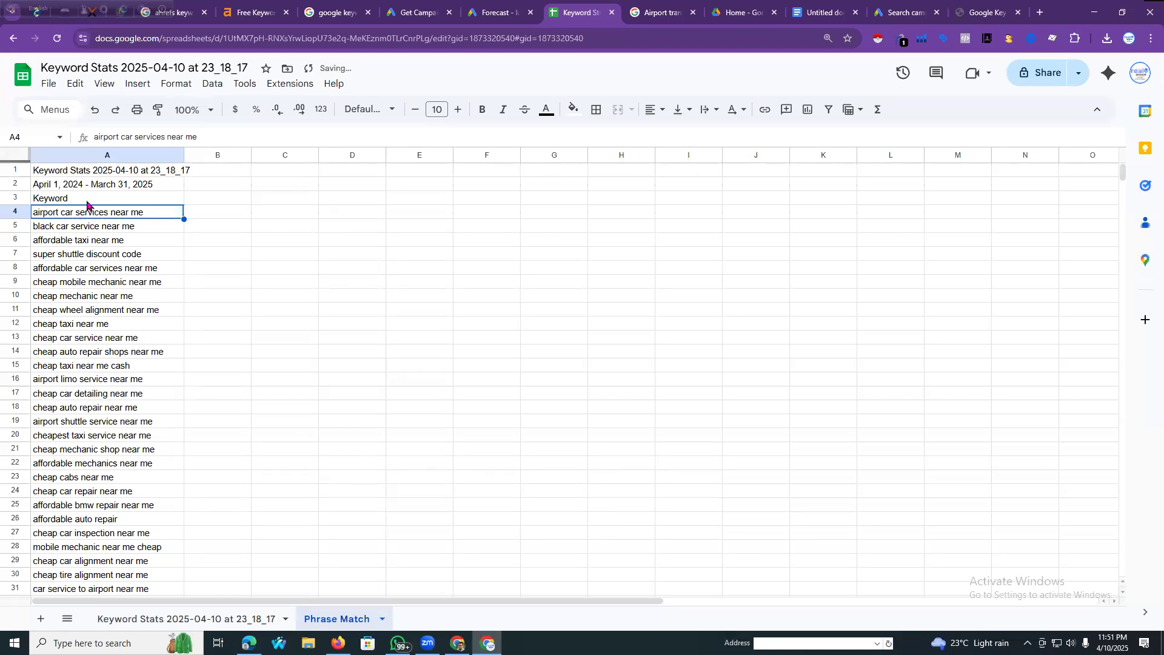
# Delete the three title rows above the keywords.
pyautogui.moveTo(17, 194); pyautogui.dragTo(15, 171)
pyautogui.rightClick(71, 192)
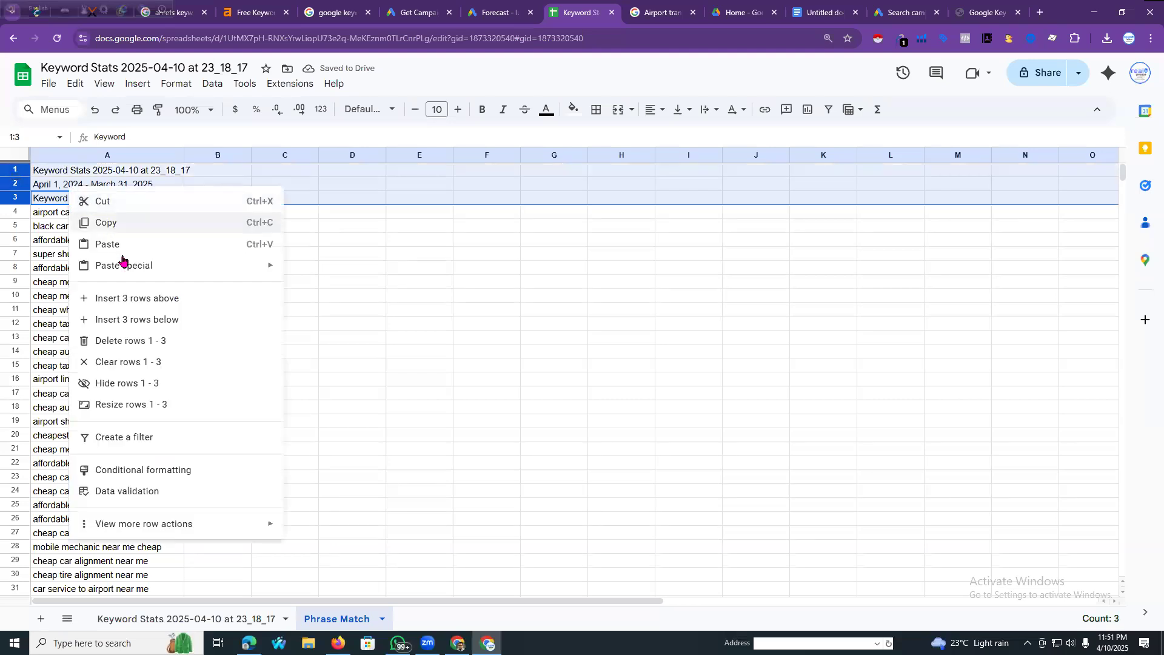
pyautogui.click(135, 341)
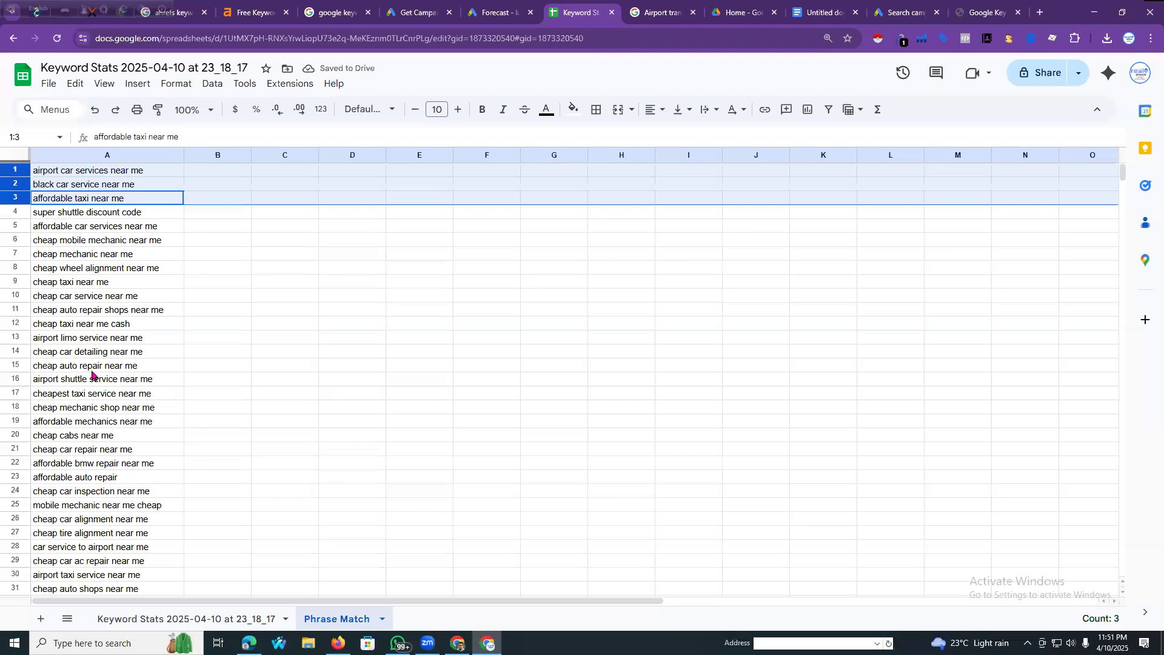
pyautogui.scroll(-19, 96, 381)
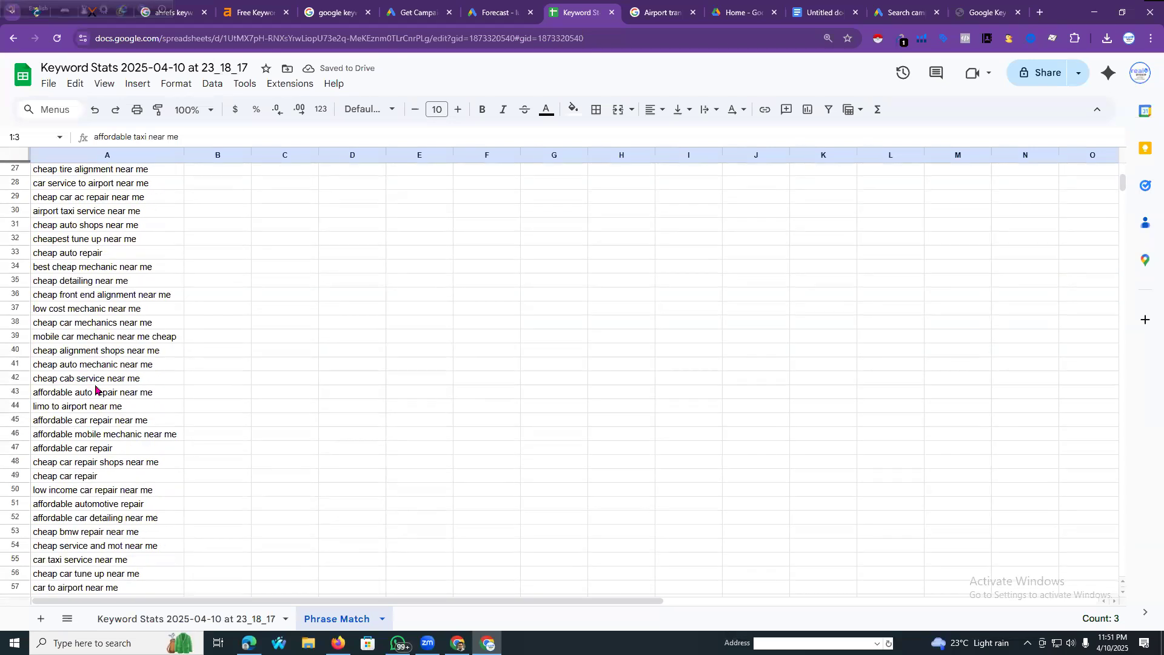
pyautogui.scroll(-9, 93, 386)
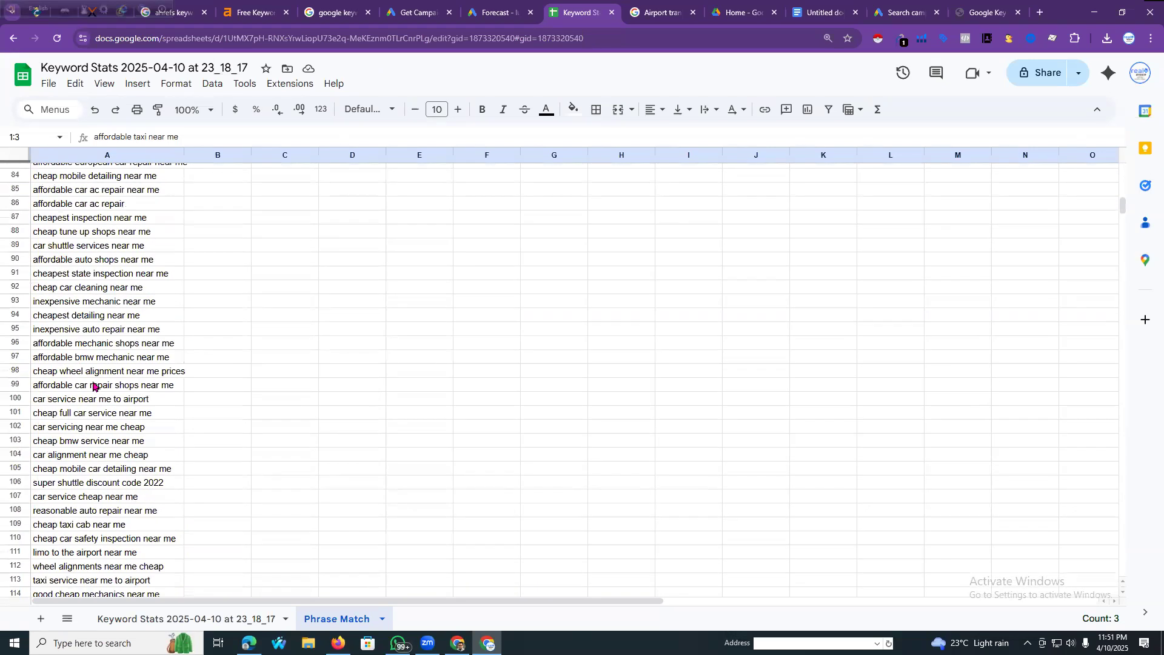
pyautogui.scroll(-6, 93, 386)
pyautogui.scroll(20, 92, 387)
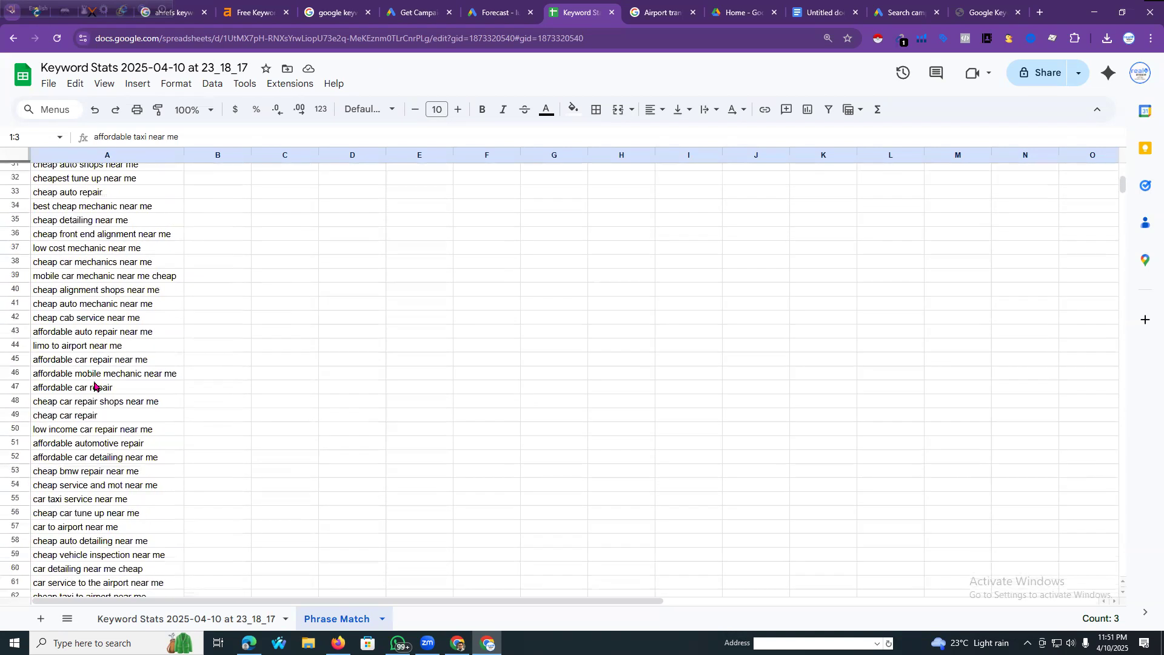
pyautogui.scroll(3, 91, 387)
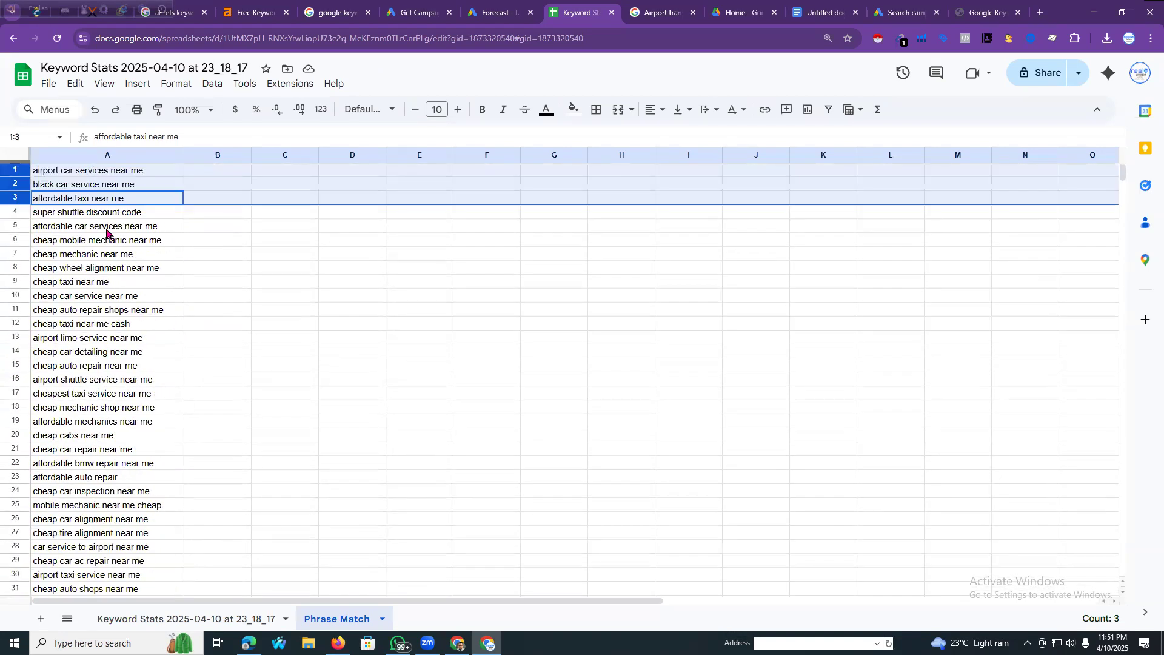
# Copy keyword column A and go back to the Google Ads keyword entry.
pyautogui.click(107, 156)
pyautogui.rightClick(105, 152)
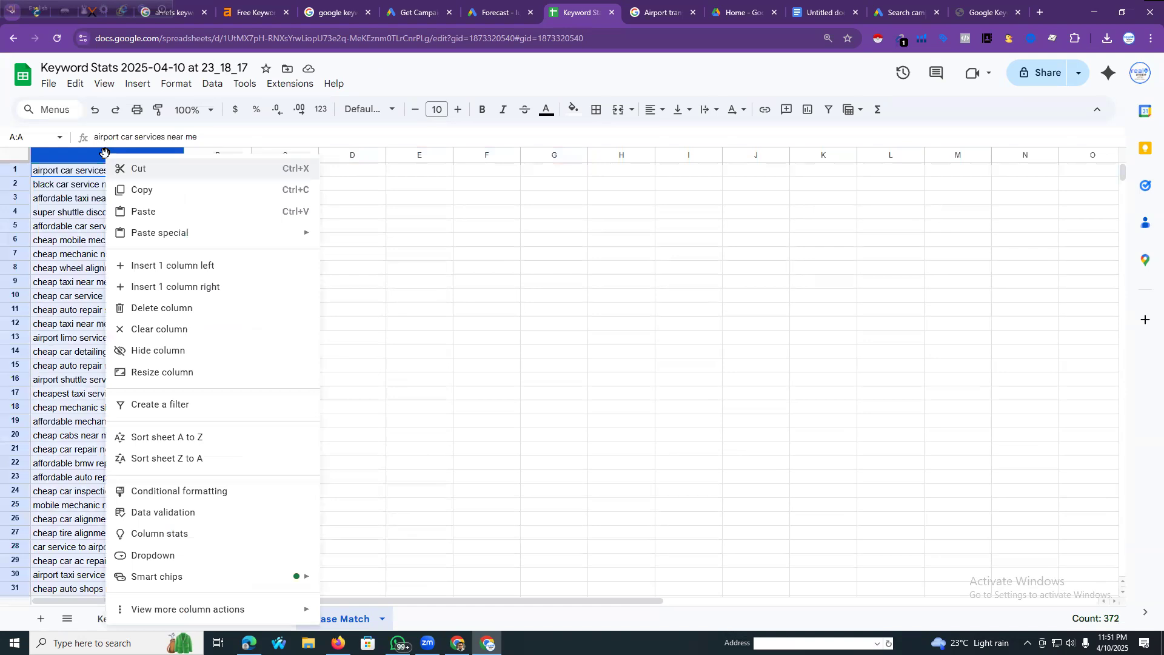
pyautogui.click(144, 192)
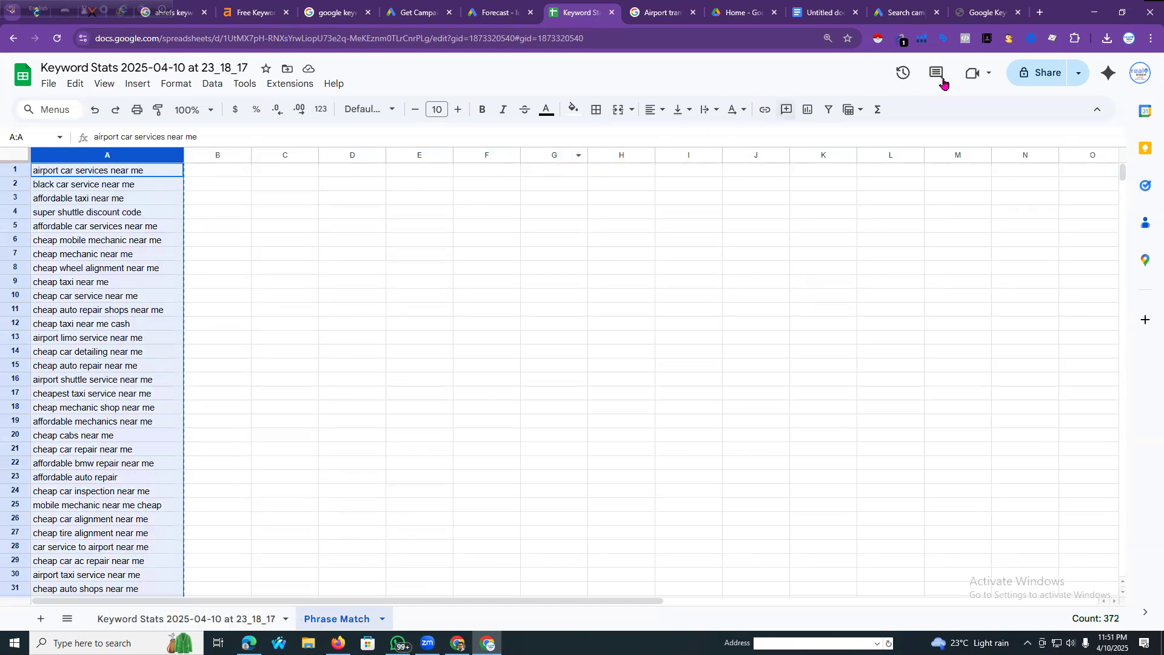
pyautogui.click(988, 13)
pyautogui.click(913, 13)
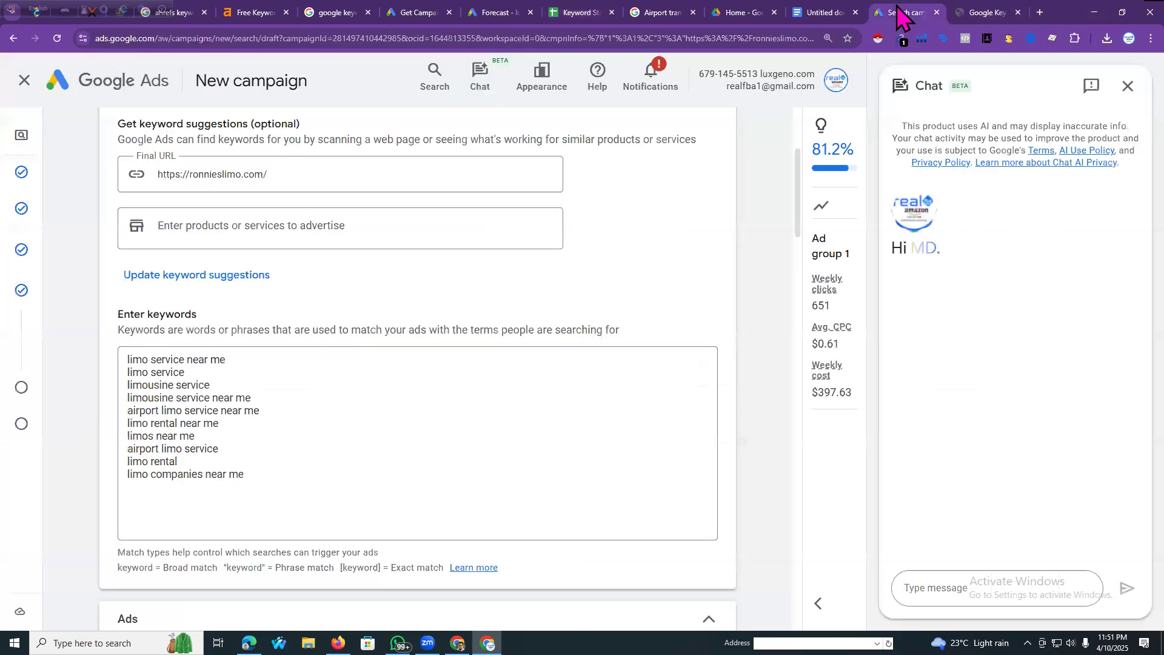
# Clear the ten limo keywords from the Enter keywords box and enter the copied list.
pyautogui.doubleClick(261, 477)
pyautogui.hotkey('ctrl', 'a')
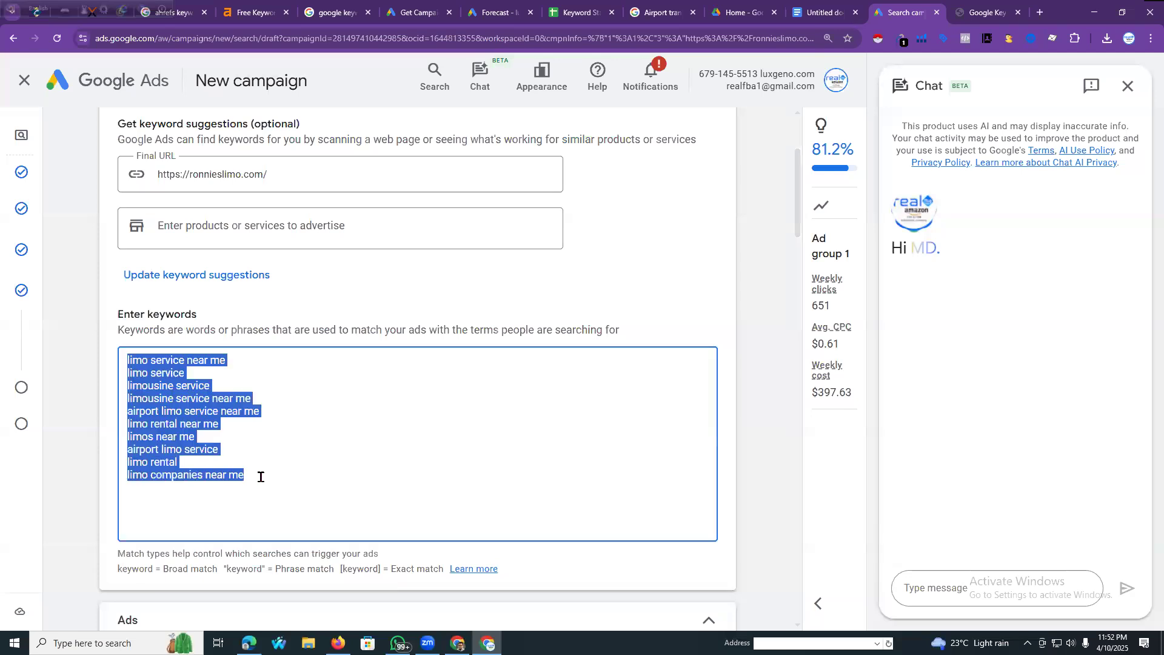
pyautogui.press('BackSpace')
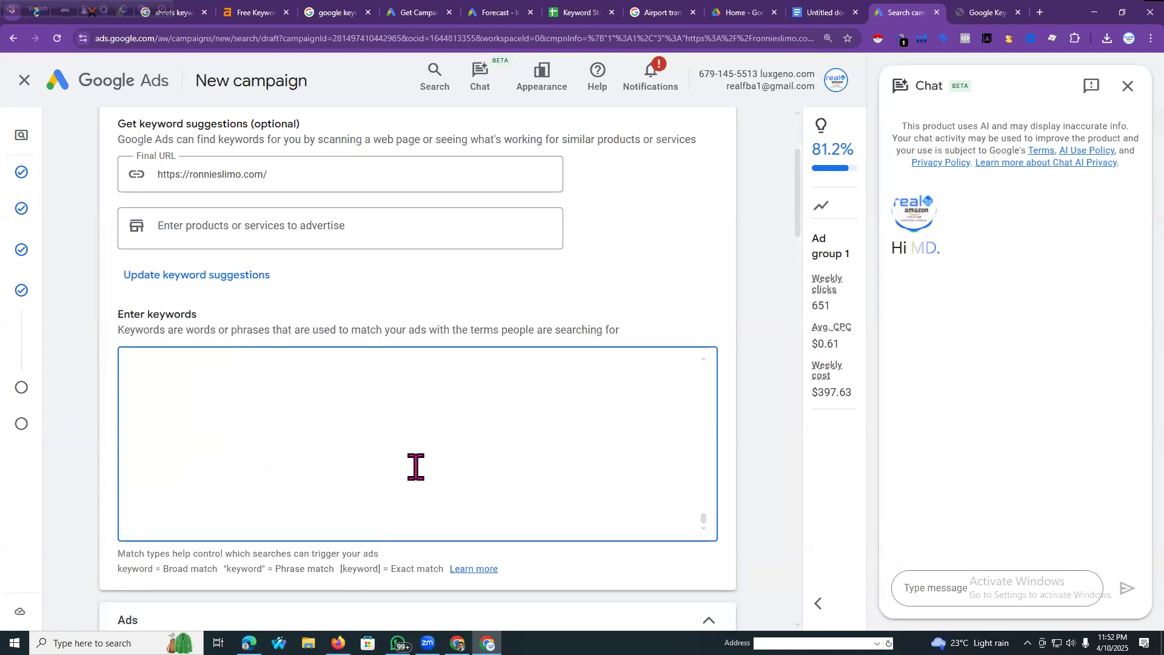
pyautogui.moveTo(703, 514); pyautogui.dragTo(707, 360)
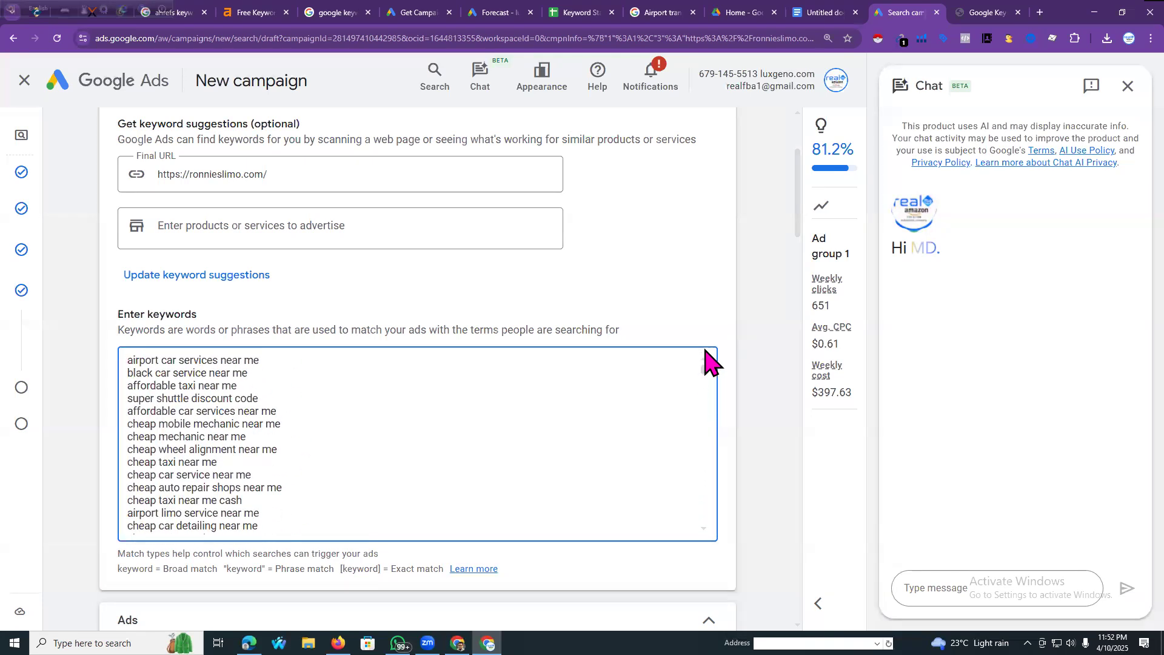
pyautogui.scroll(2, 290, 441)
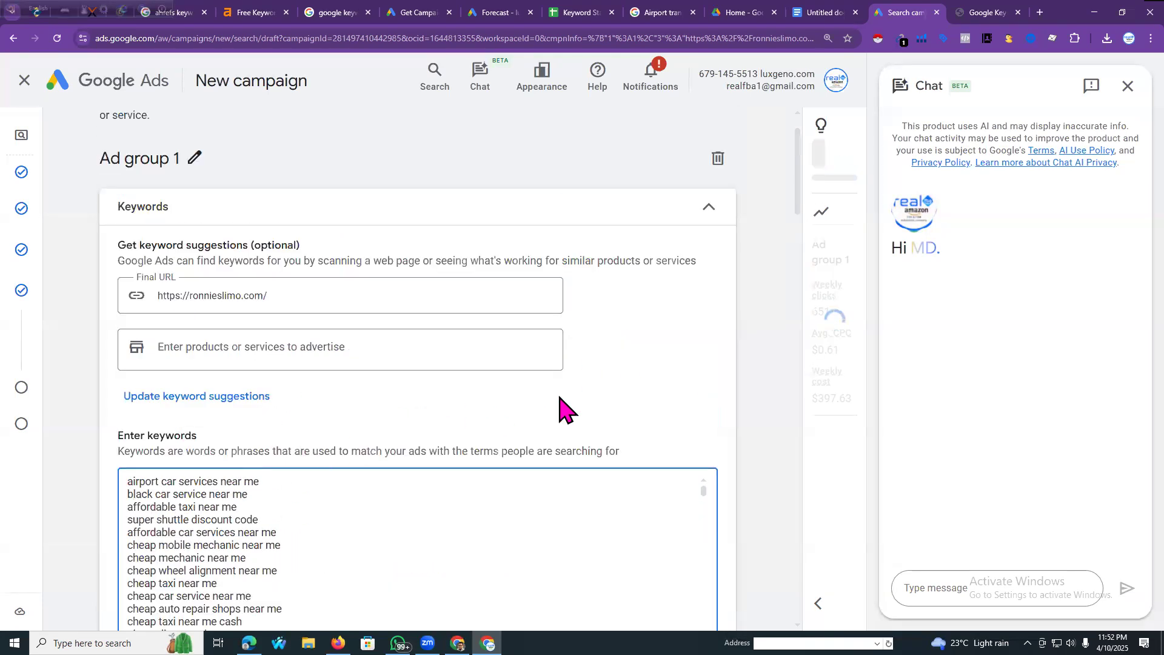
pyautogui.scroll(-3, 489, 446)
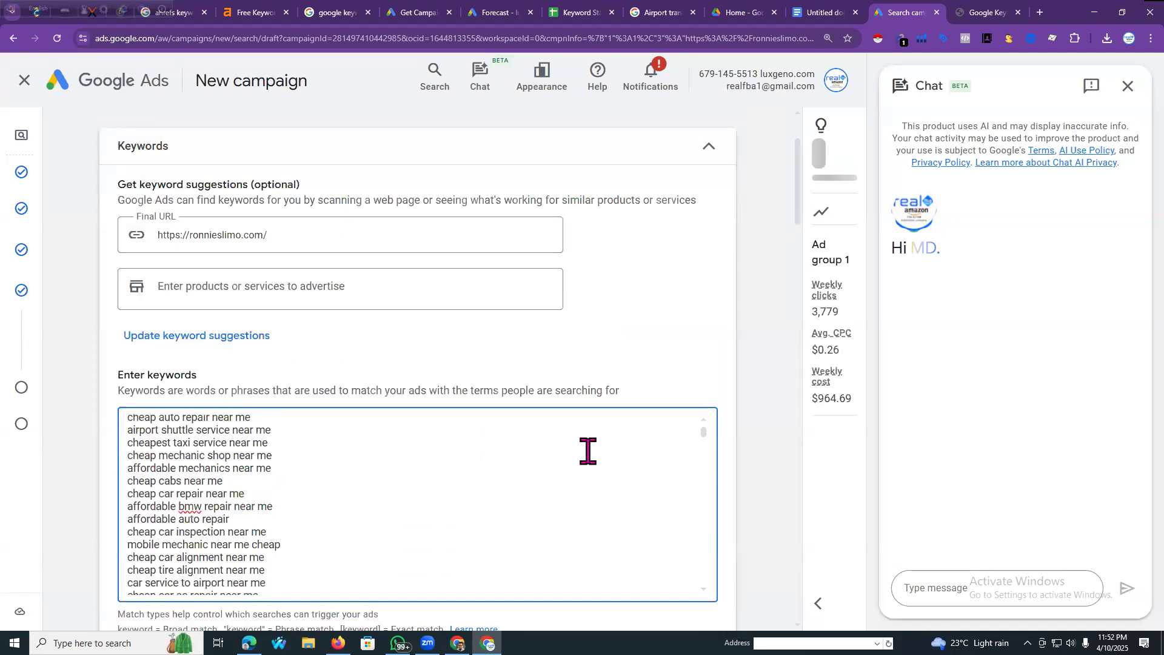
pyautogui.scroll(-3, 583, 452)
pyautogui.scroll(-3, 730, 369)
pyautogui.scroll(-2, 955, 270)
# Close the chat assistant and scroll down to the ad's five existing headlines.
pyautogui.click(1127, 85)
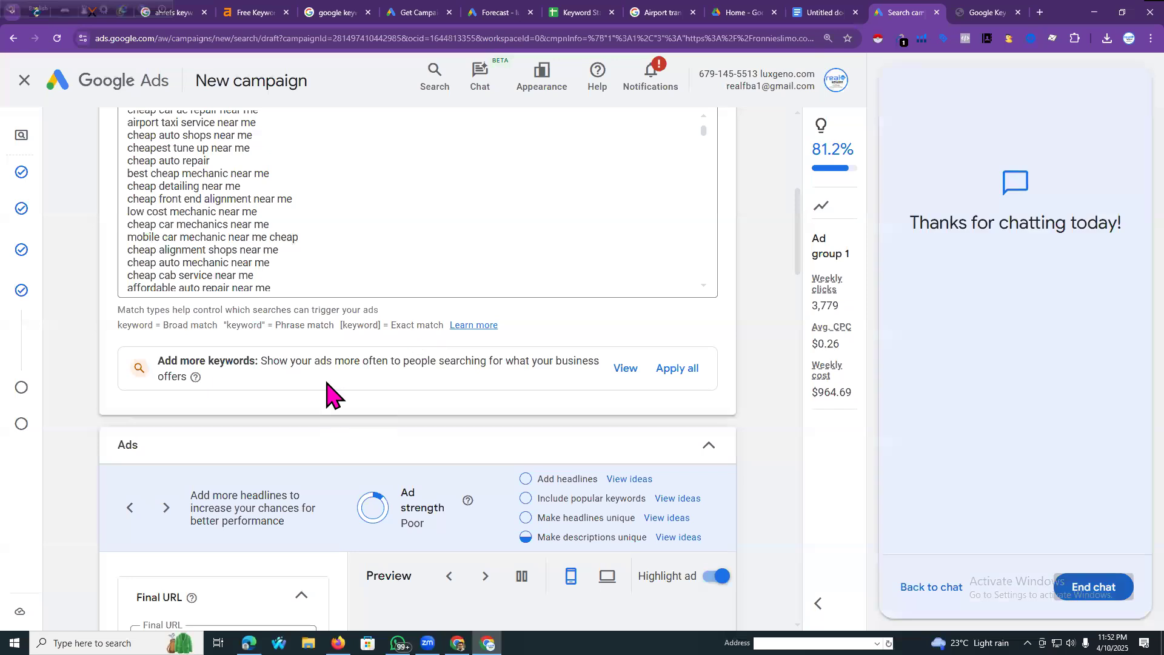
pyautogui.scroll(-2, 333, 391)
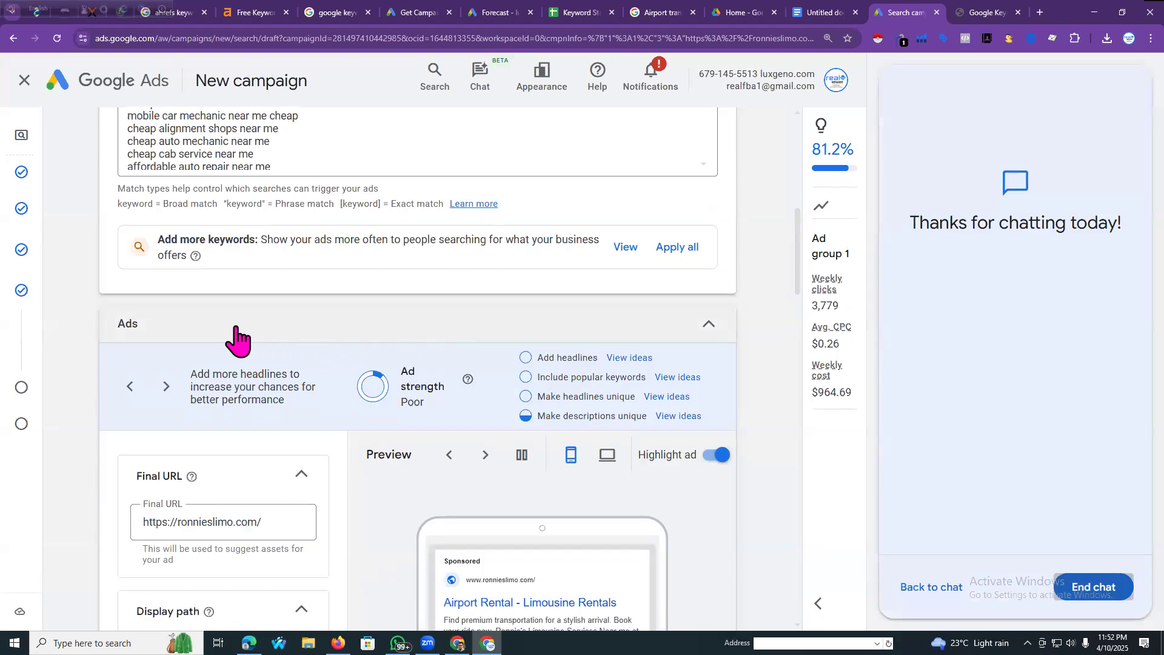
pyautogui.scroll(-2, 226, 395)
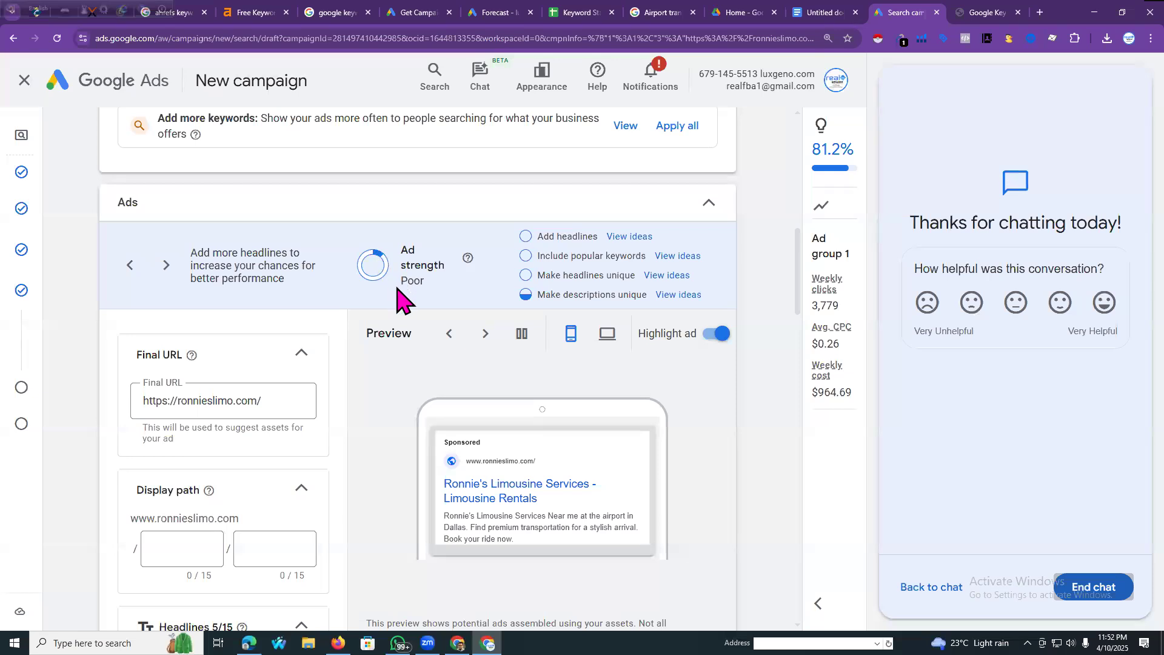
pyautogui.scroll(-3, 249, 442)
pyautogui.scroll(-3, 289, 416)
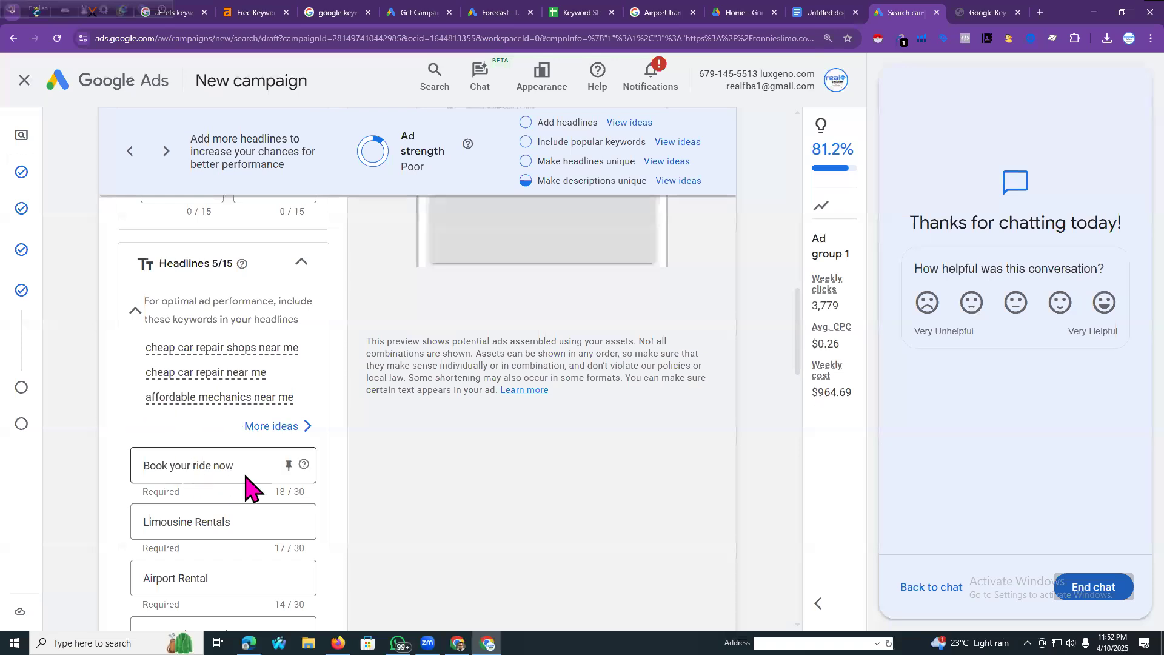
pyautogui.scroll(-3, 223, 482)
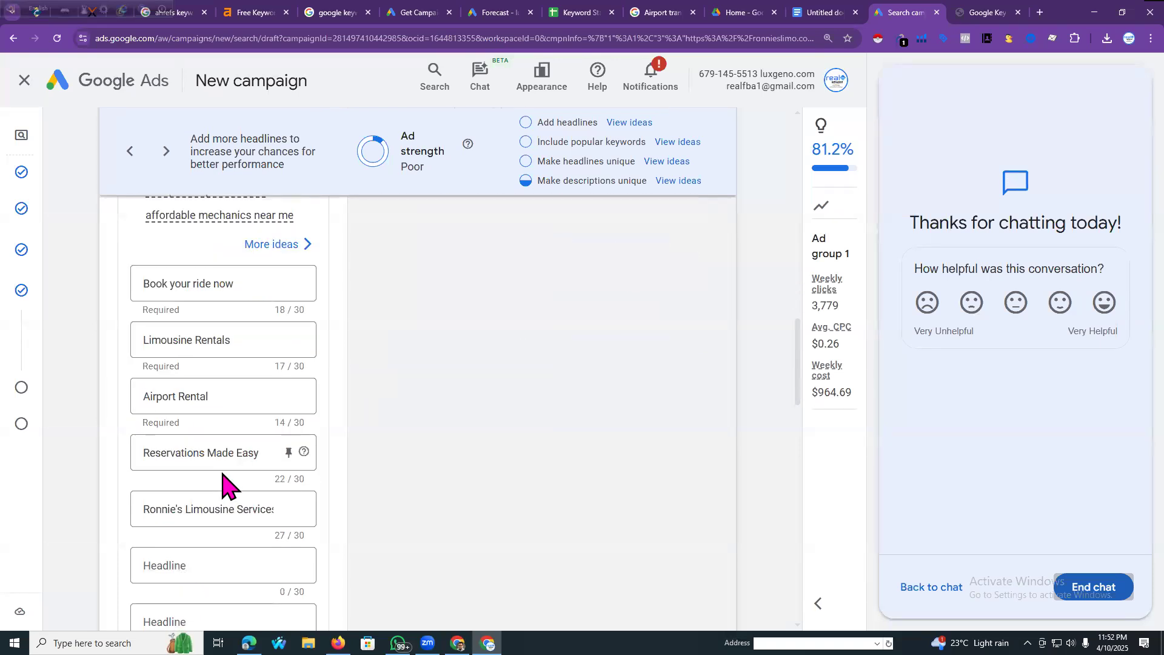
pyautogui.scroll(-2, 223, 483)
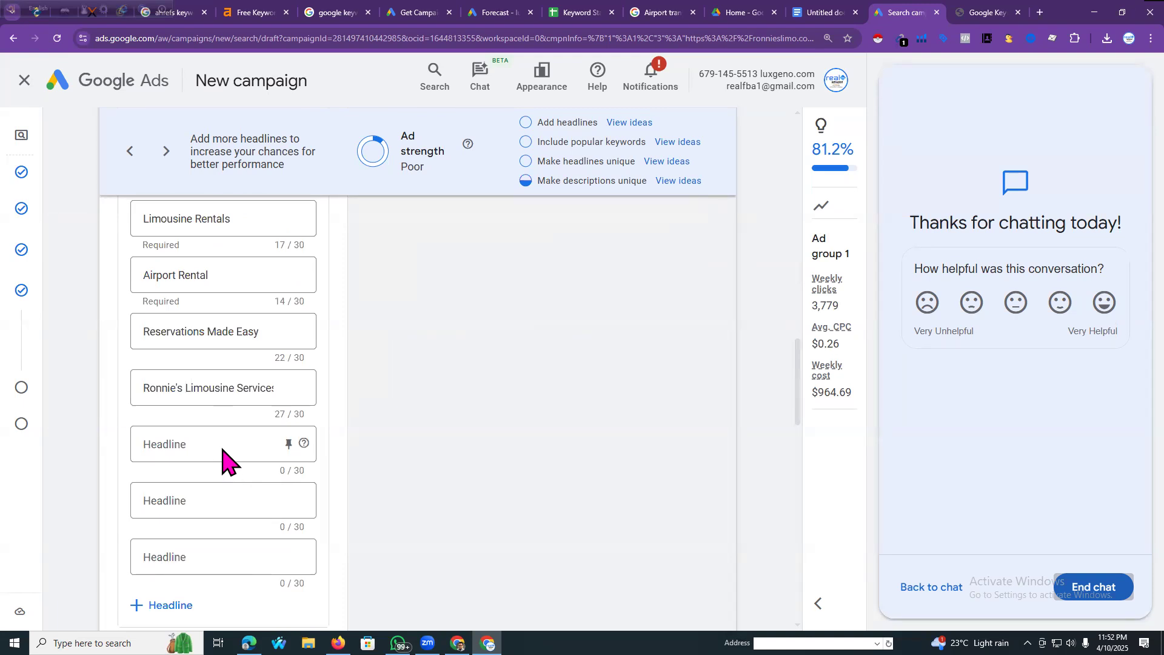
pyautogui.scroll(5, 223, 462)
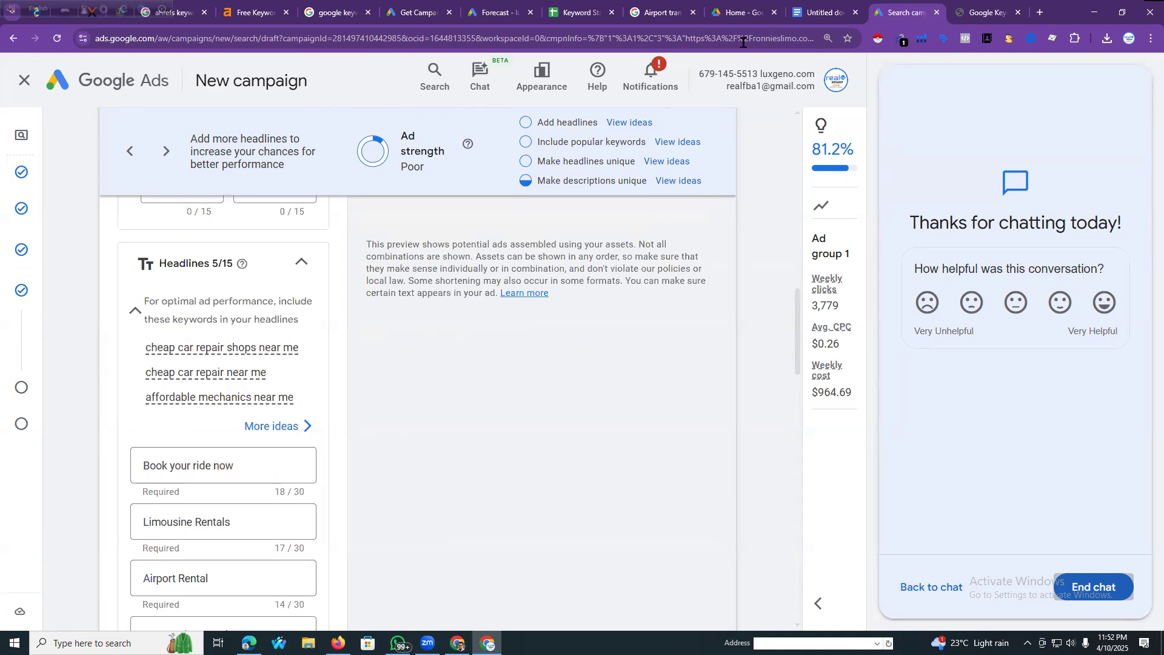
# Copy headlines Dallas Airport Limo Deals through Clean, Safe, Cheap Rides from the doc.
pyautogui.click(820, 12)
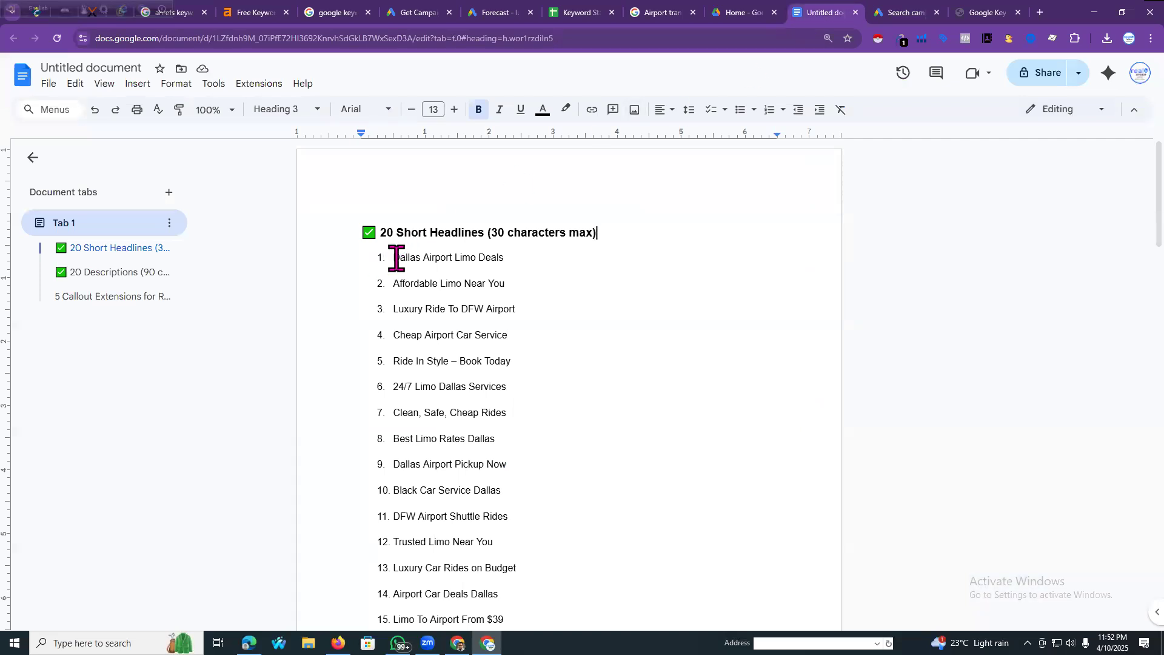
pyautogui.moveTo(395, 260); pyautogui.dragTo(527, 259)
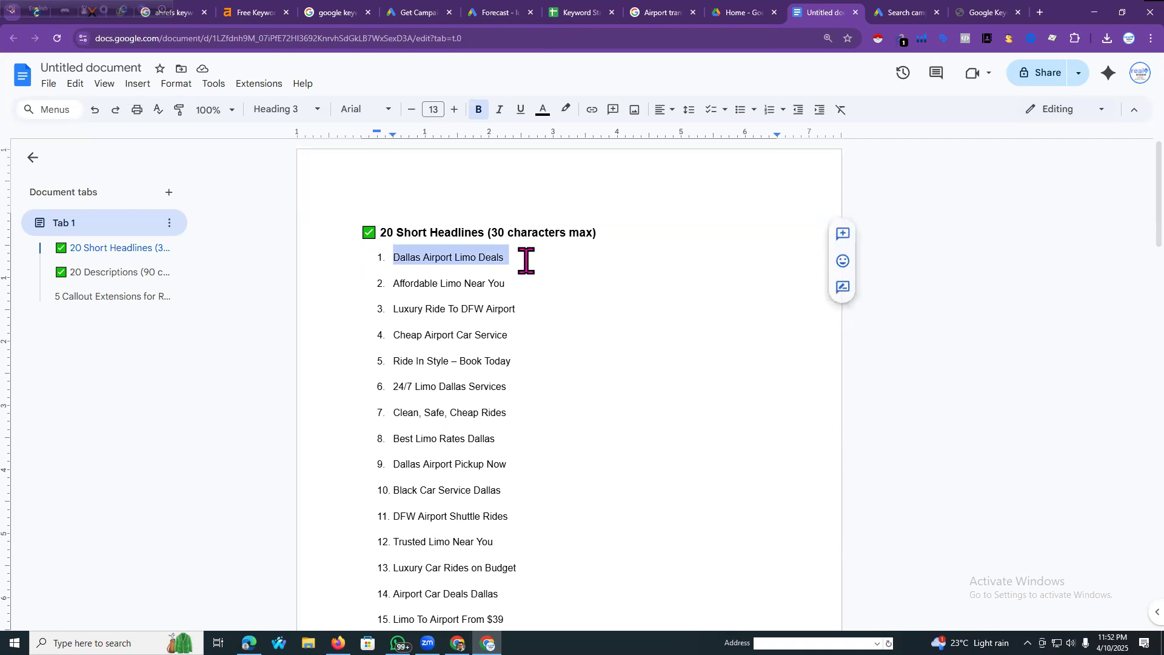
pyautogui.moveTo(392, 284); pyautogui.dragTo(523, 288)
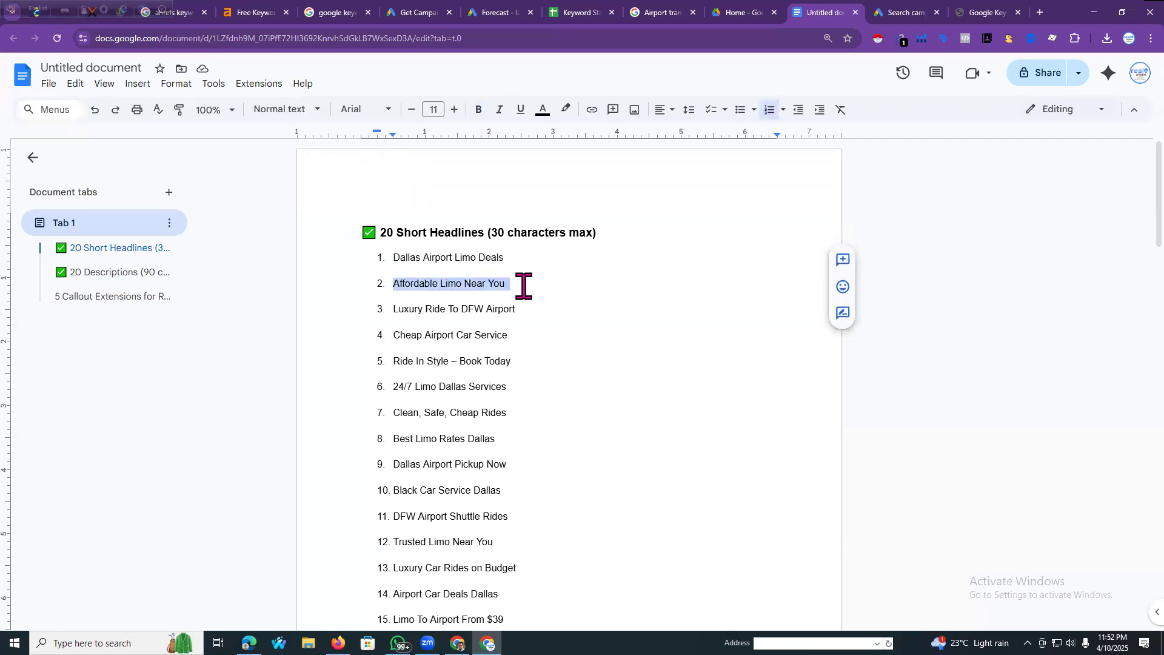
pyautogui.click(395, 310)
pyautogui.moveTo(410, 311); pyautogui.dragTo(527, 307)
pyautogui.moveTo(394, 335); pyautogui.dragTo(534, 337)
pyautogui.moveTo(392, 361); pyautogui.dragTo(525, 360)
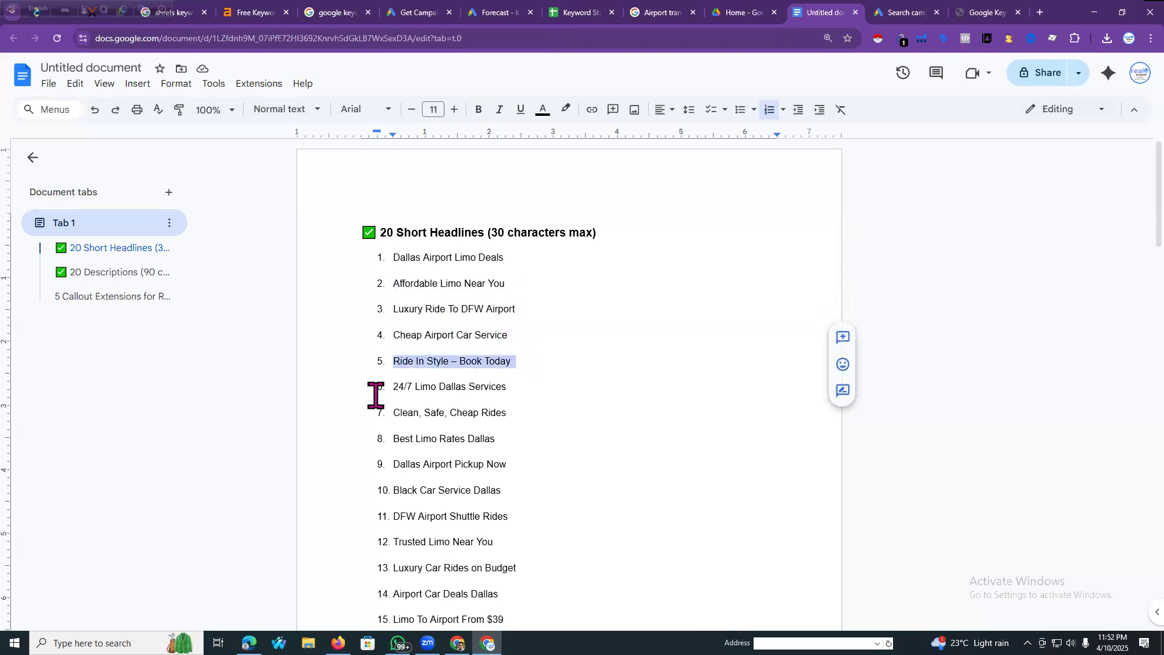
pyautogui.moveTo(394, 386); pyautogui.dragTo(536, 386)
pyautogui.moveTo(393, 412); pyautogui.dragTo(536, 412)
# Copy headlines Best Limo Rates Dallas through Luxury Car Rides on Budget, then return to Keyword Stats.
pyautogui.moveTo(392, 438); pyautogui.dragTo(522, 439)
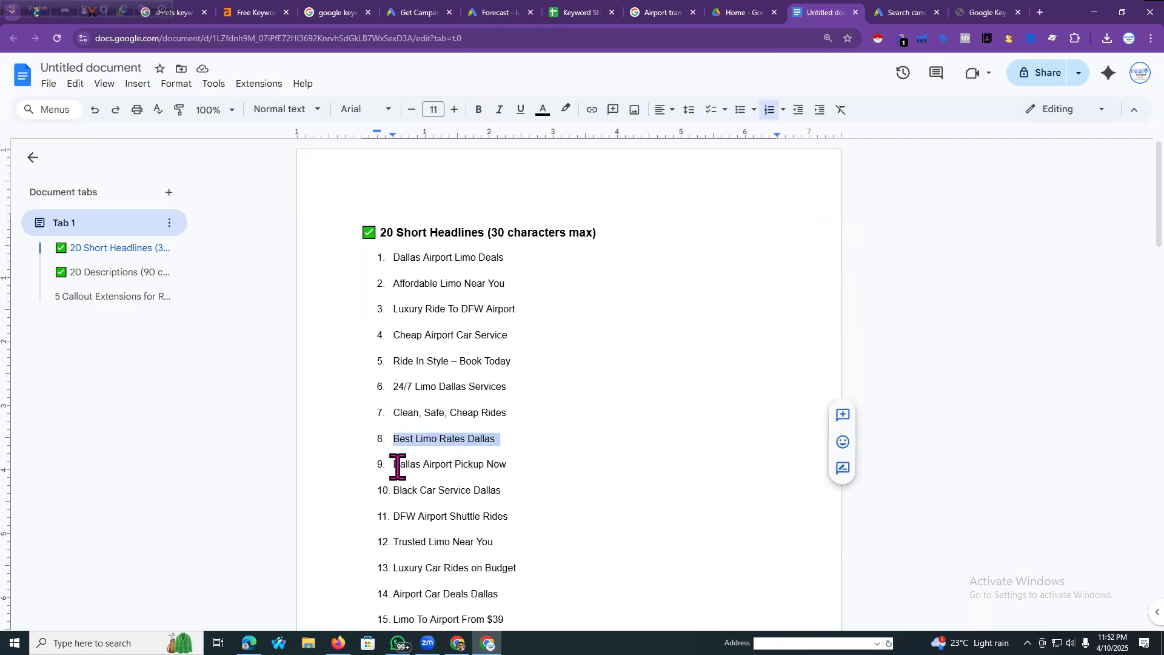
pyautogui.moveTo(393, 465); pyautogui.dragTo(538, 465)
pyautogui.click(394, 490)
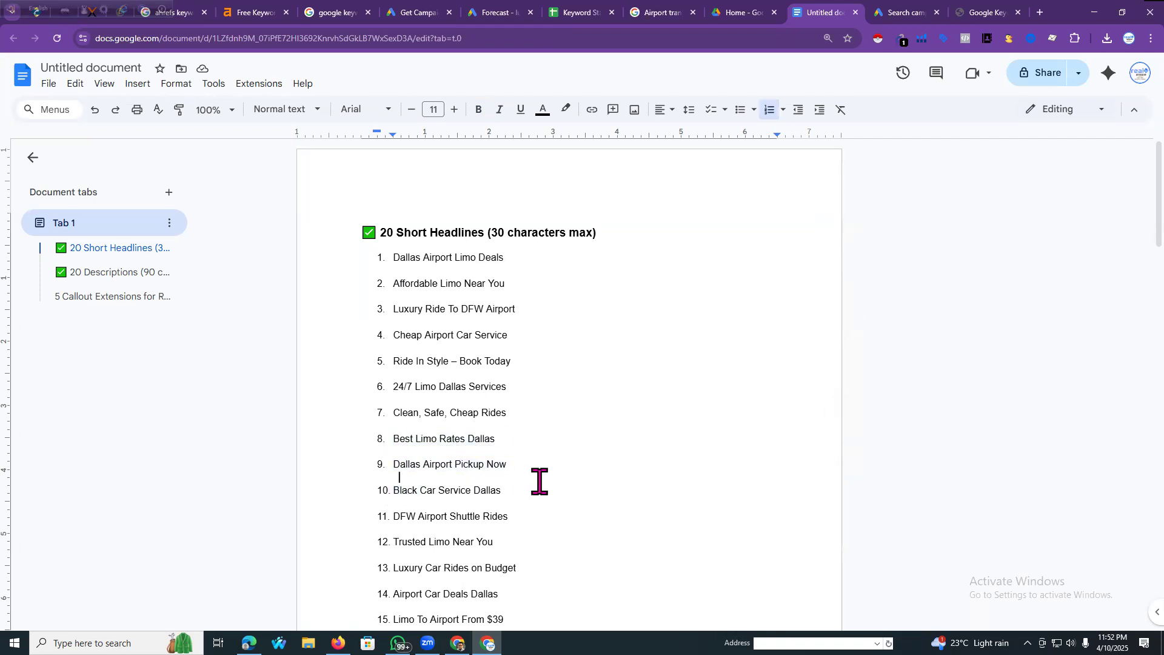
pyautogui.moveTo(395, 491); pyautogui.dragTo(522, 489)
pyautogui.moveTo(393, 516); pyautogui.dragTo(533, 516)
pyautogui.moveTo(395, 541); pyautogui.dragTo(538, 541)
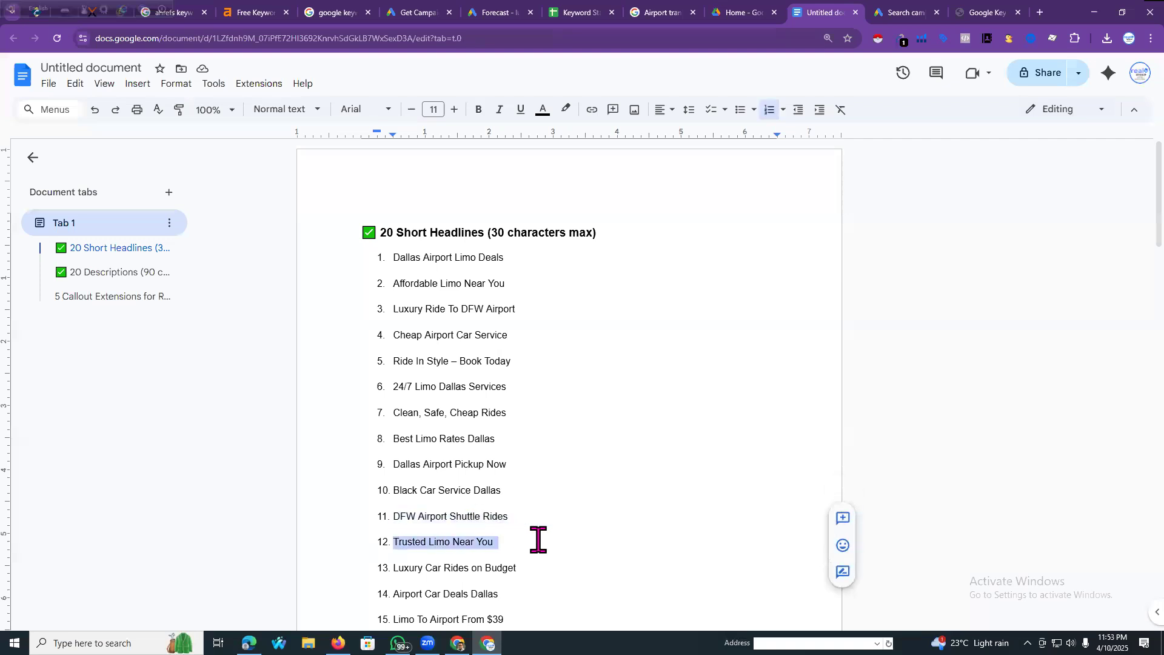
pyautogui.click(394, 568)
pyautogui.moveTo(394, 568); pyautogui.dragTo(522, 563)
pyautogui.press('super+c')
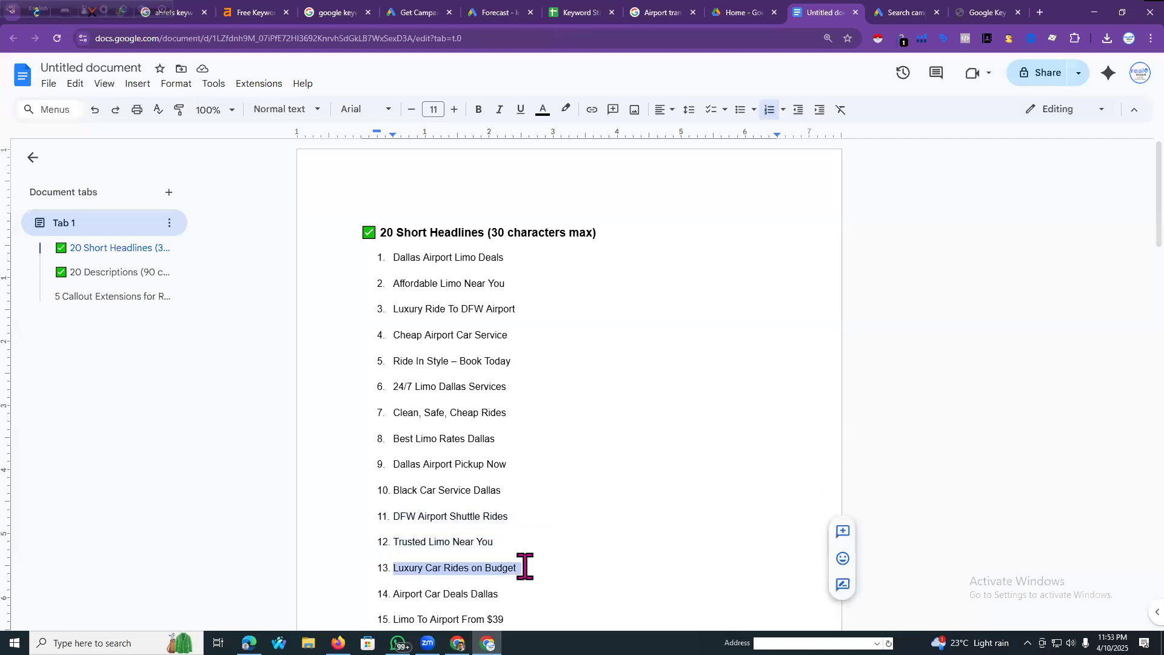
pyautogui.click(553, 14)
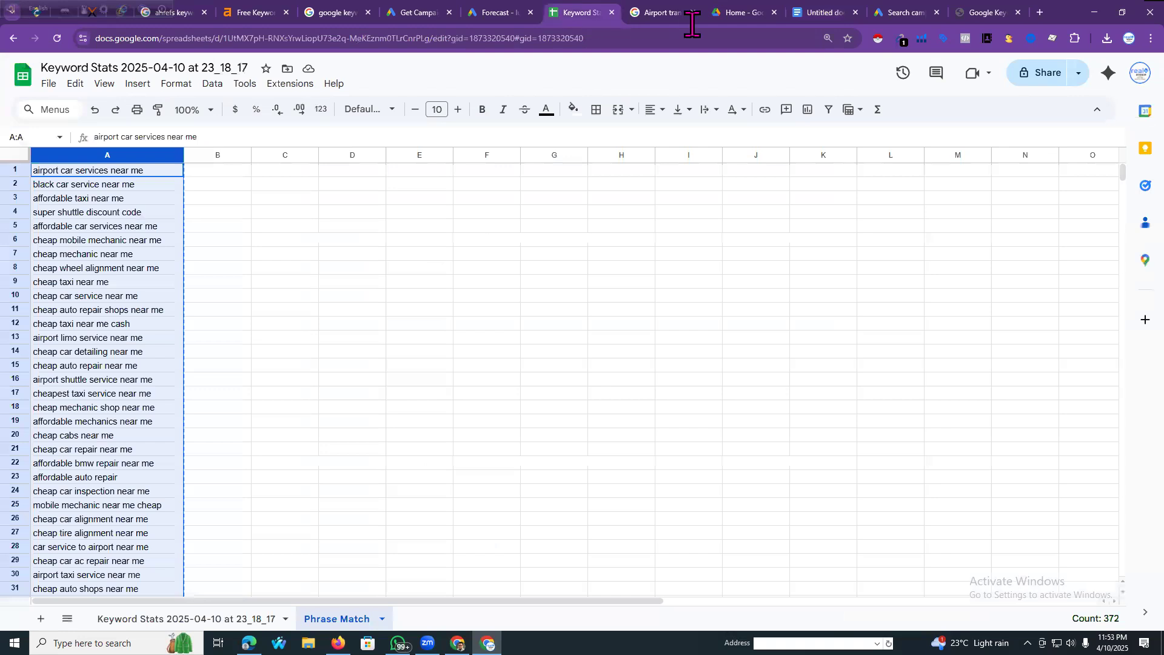
# Replace the 'Book your ride now' headline with 'Luxury Car Rides on Budget'.
pyautogui.click(910, 13)
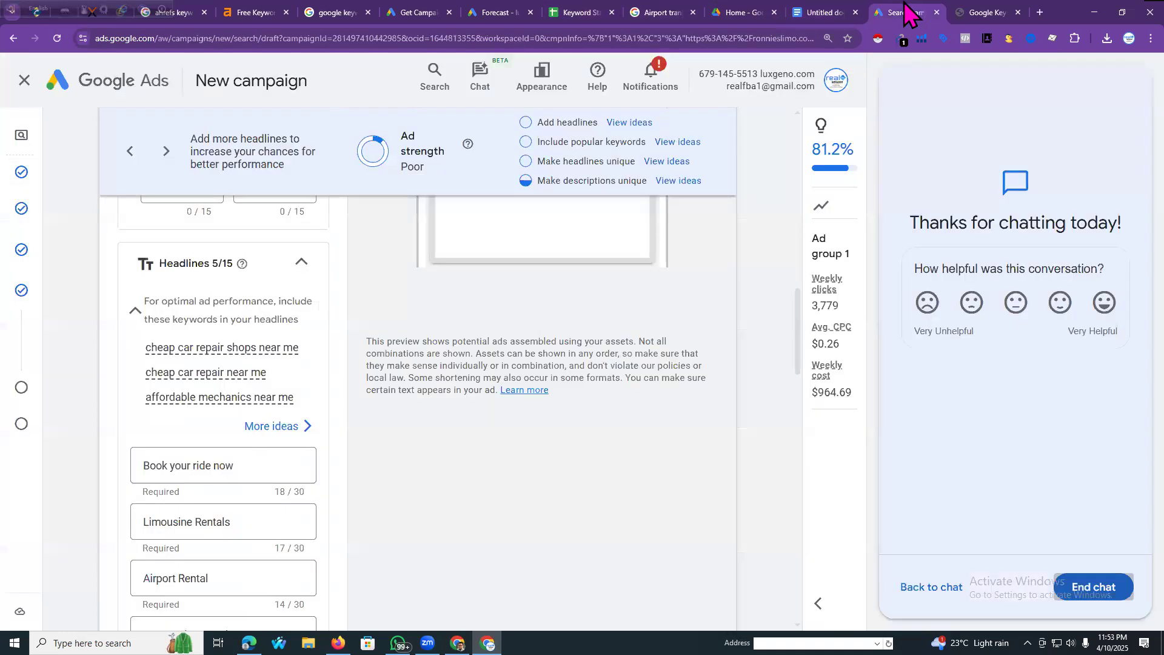
pyautogui.doubleClick(196, 466)
pyautogui.tripleClick(197, 466)
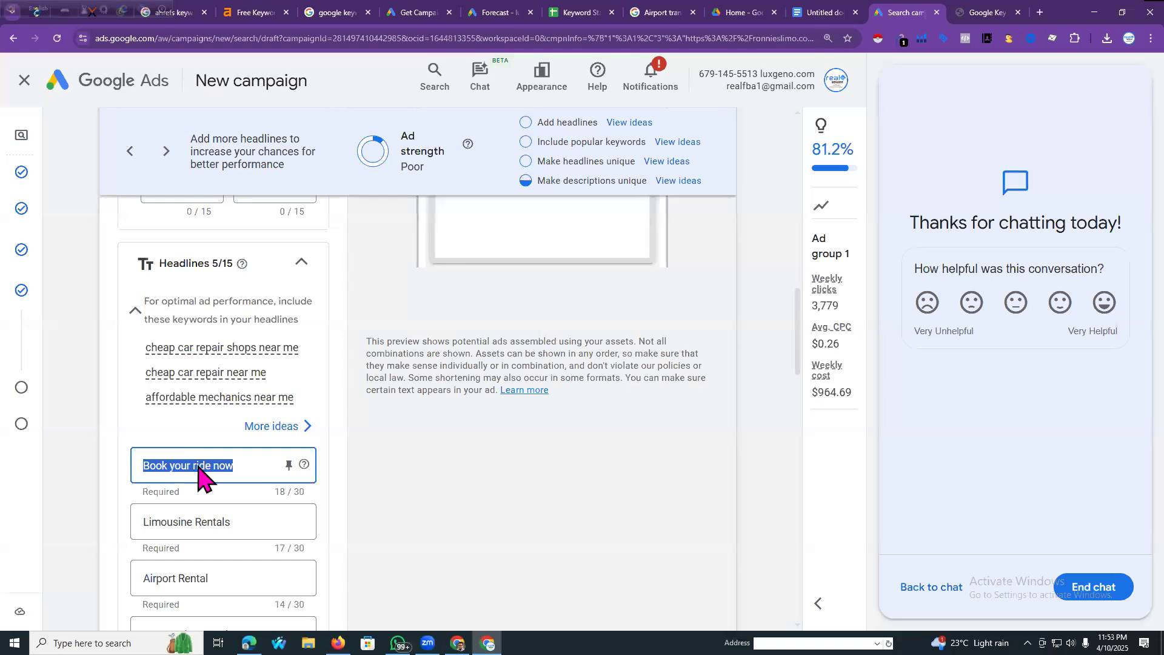
pyautogui.press('super+v')
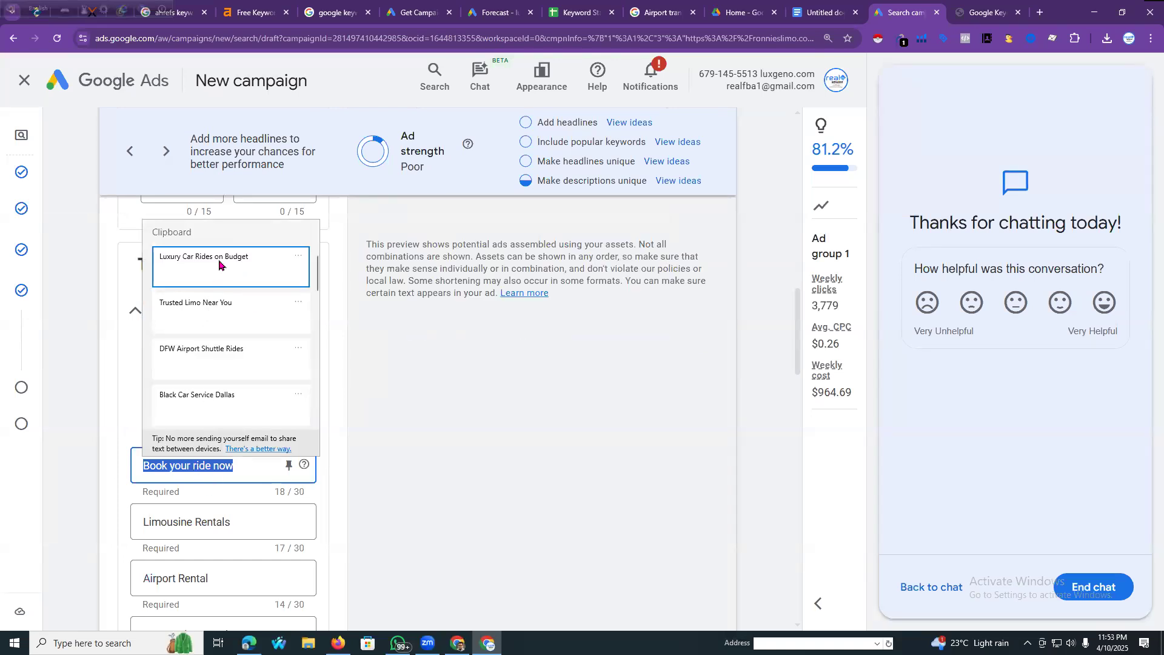
pyautogui.click(220, 265)
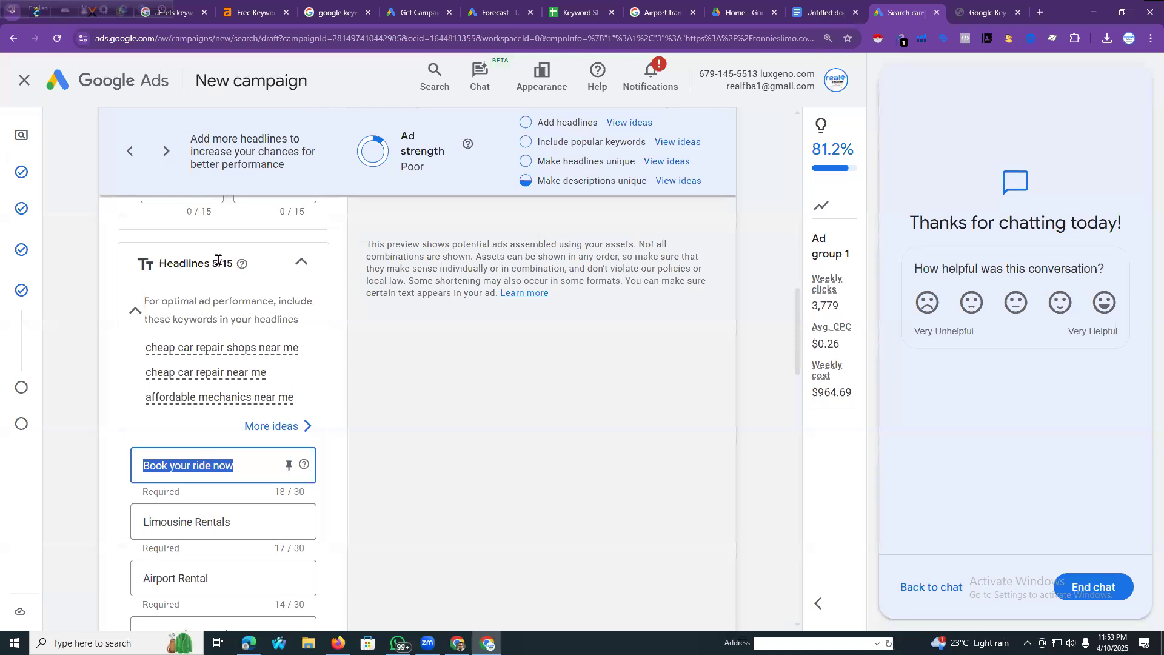
# Replace the 'Limousine Rentals' headline with 'Trusted Limo Near You'.
pyautogui.click(176, 523)
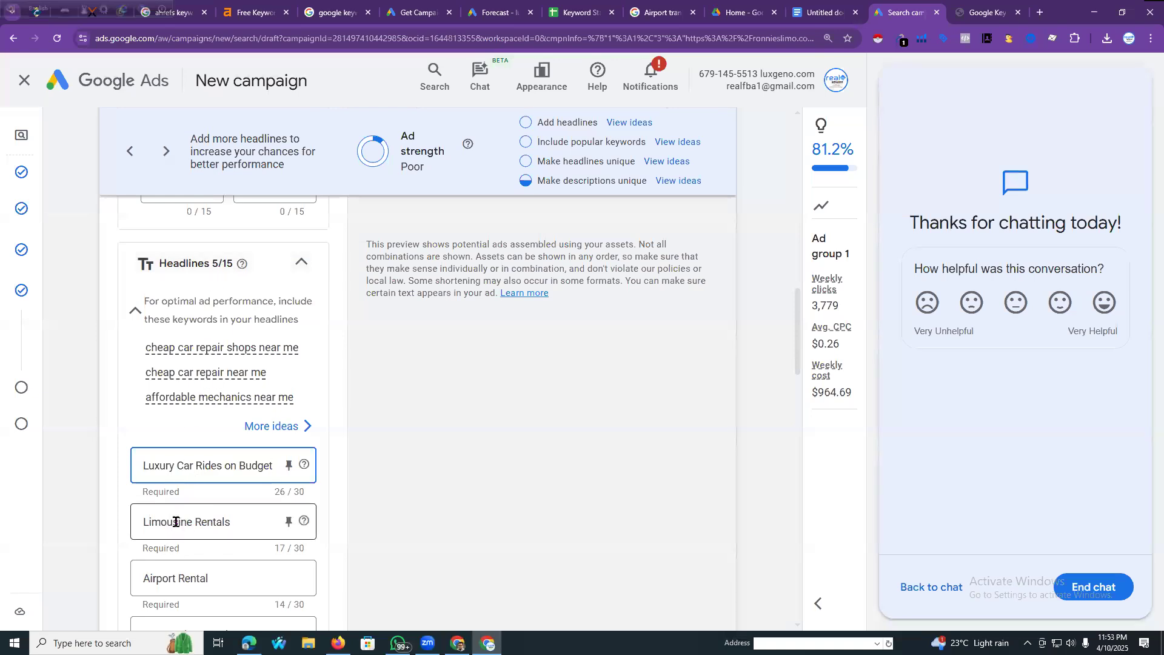
pyautogui.hotkey('ctrl', 'a')
pyautogui.press('super+v')
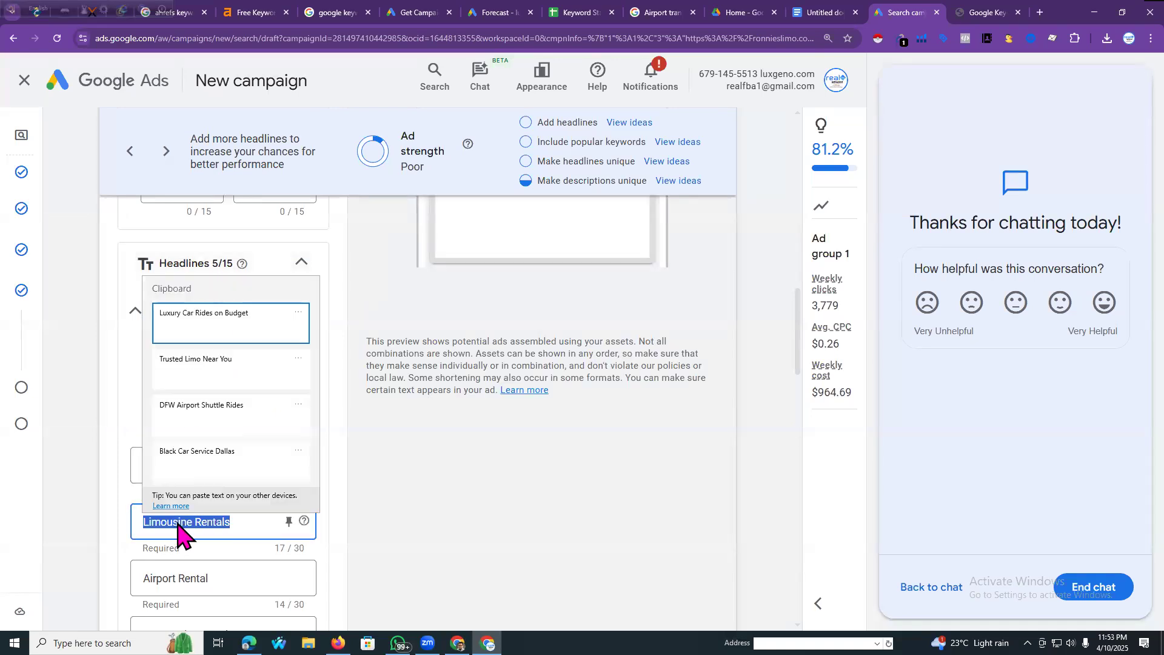
pyautogui.click(202, 374)
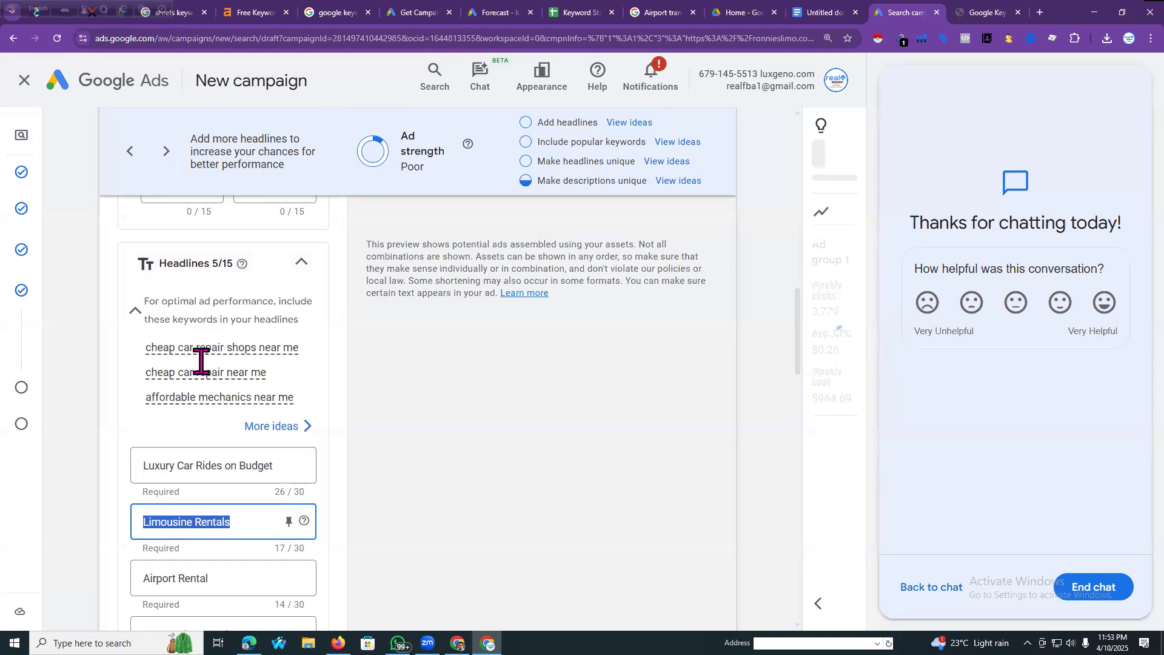
# Replace the 'Airport Rental' headline with 'DFW Airport Shuttle Rides'.
pyautogui.click(176, 578)
pyautogui.hotkey('ctrl', 'a')
pyautogui.press('super+v')
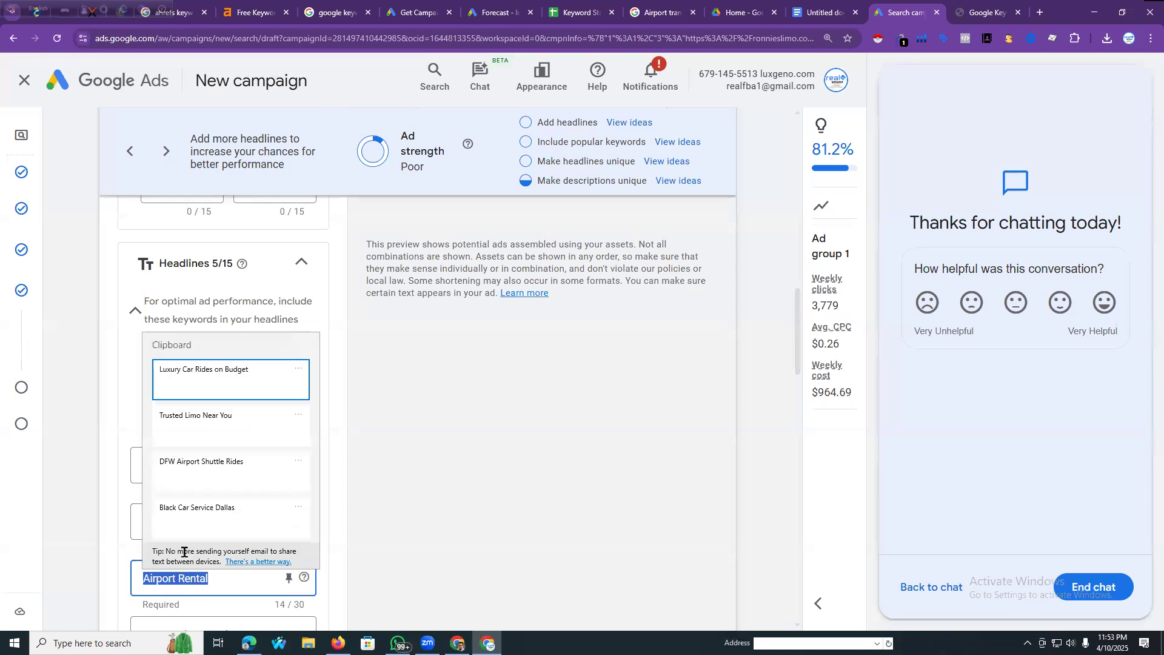
pyautogui.click(210, 464)
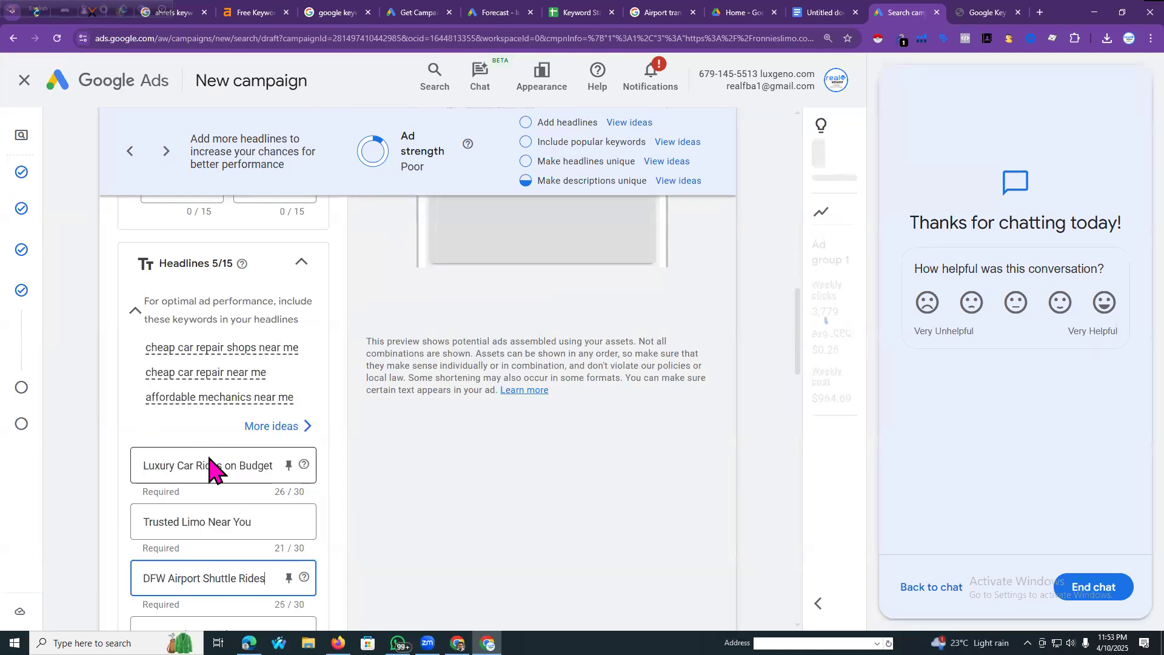
pyautogui.scroll(-3, 204, 461)
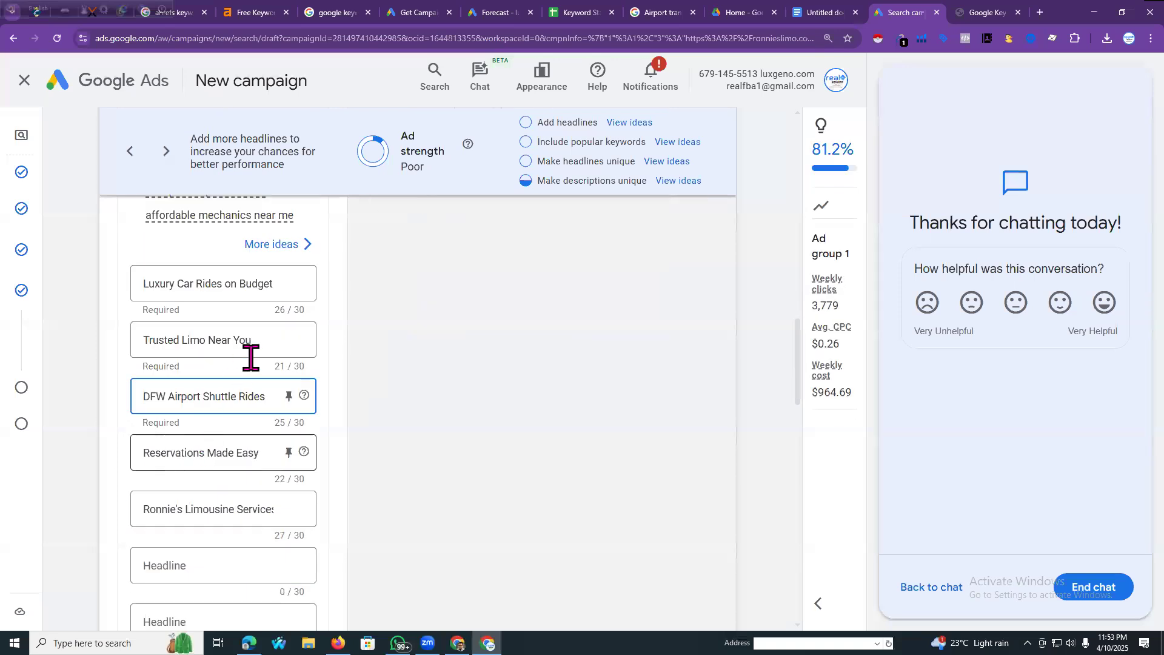
pyautogui.click(334, 346)
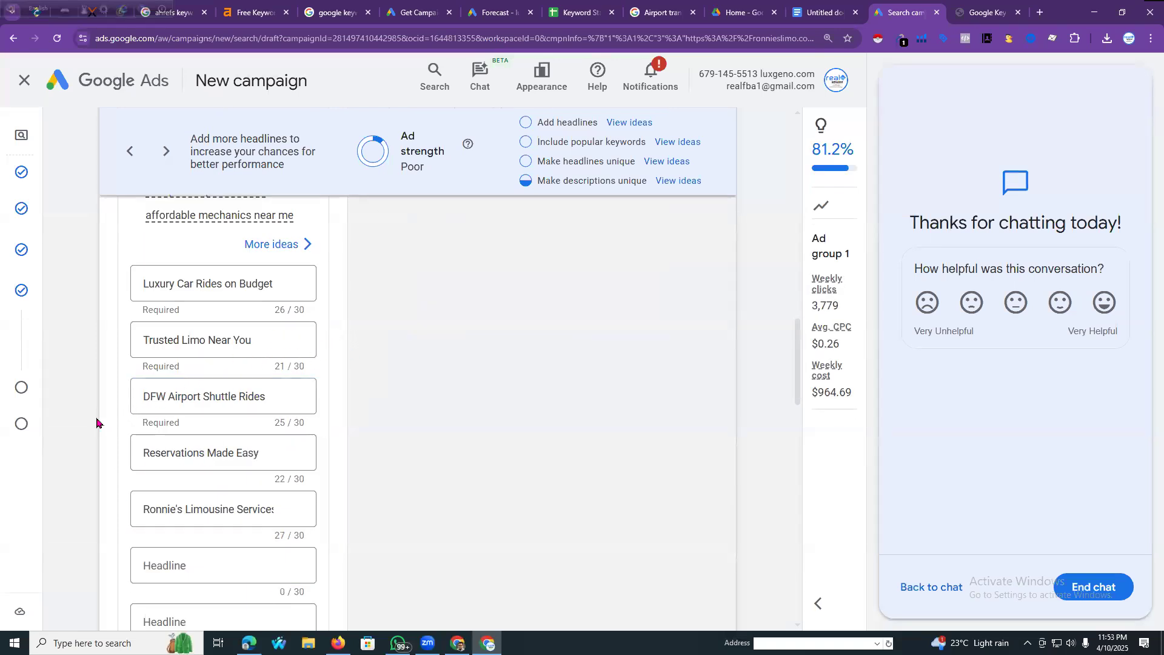
pyautogui.click(269, 399)
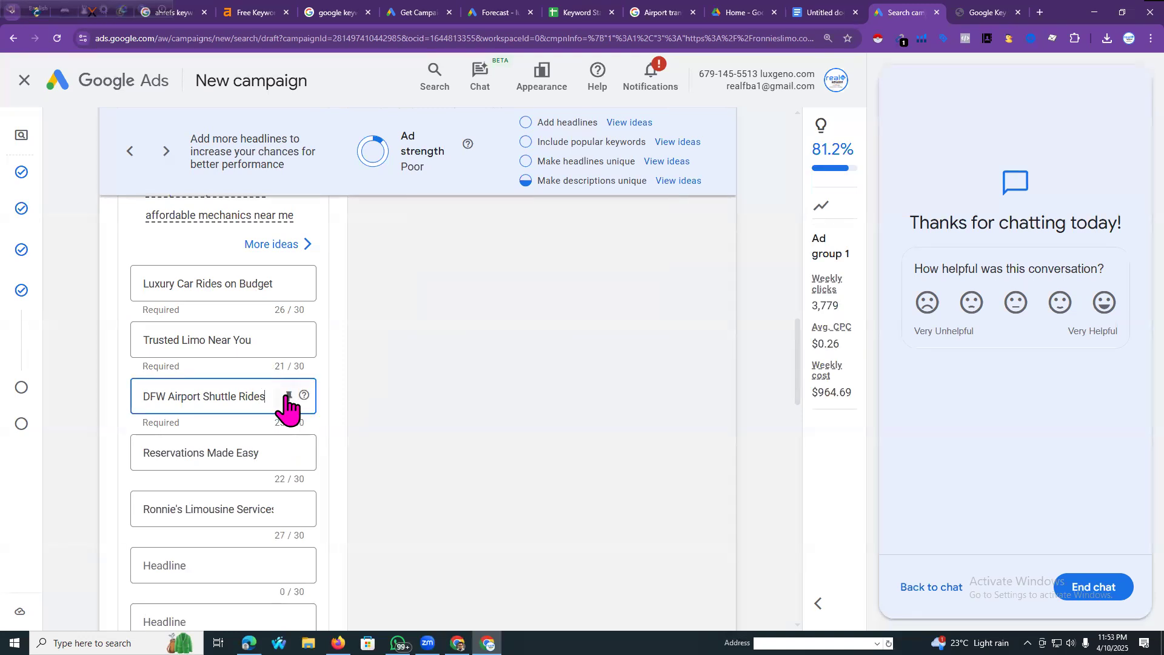
# Pin 'DFW Airport Shuttle Rides' to headline position 1 and 'Ronnie's Limousine Services' to position 2.
pyautogui.click(287, 397)
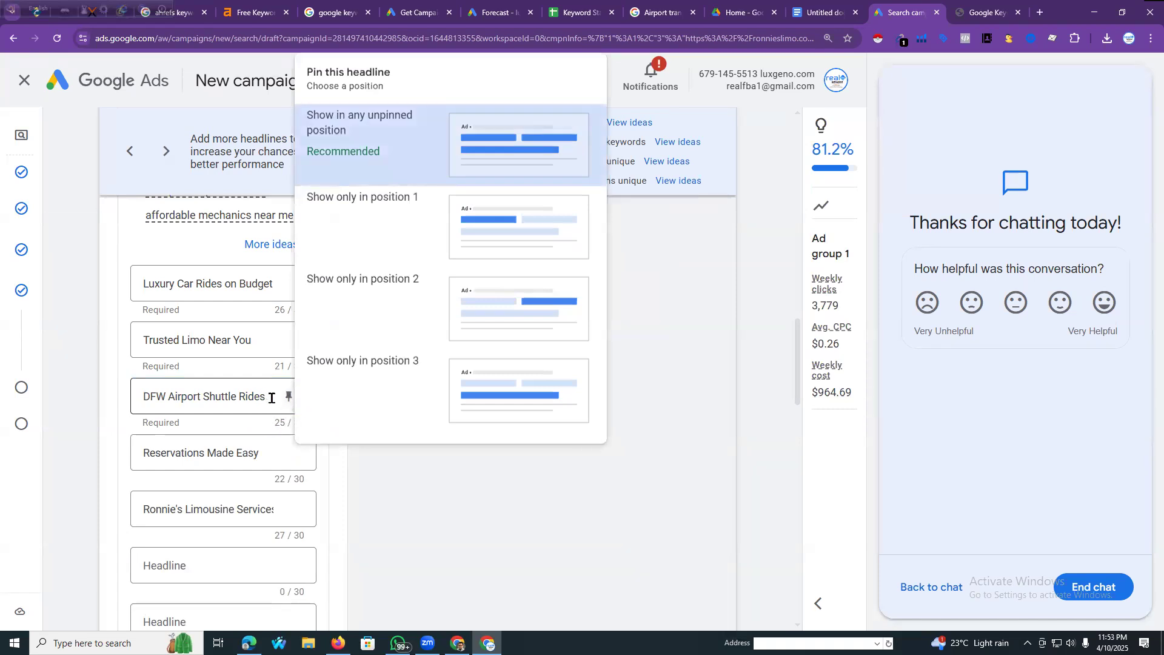
pyautogui.click(272, 398)
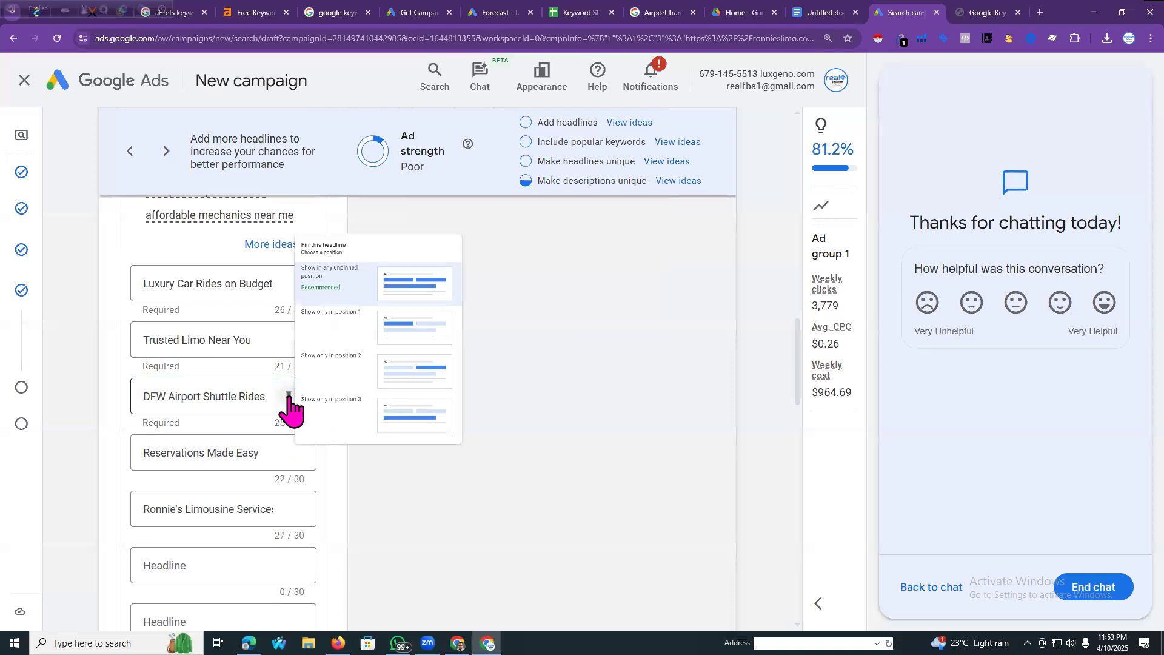
pyautogui.click(288, 396)
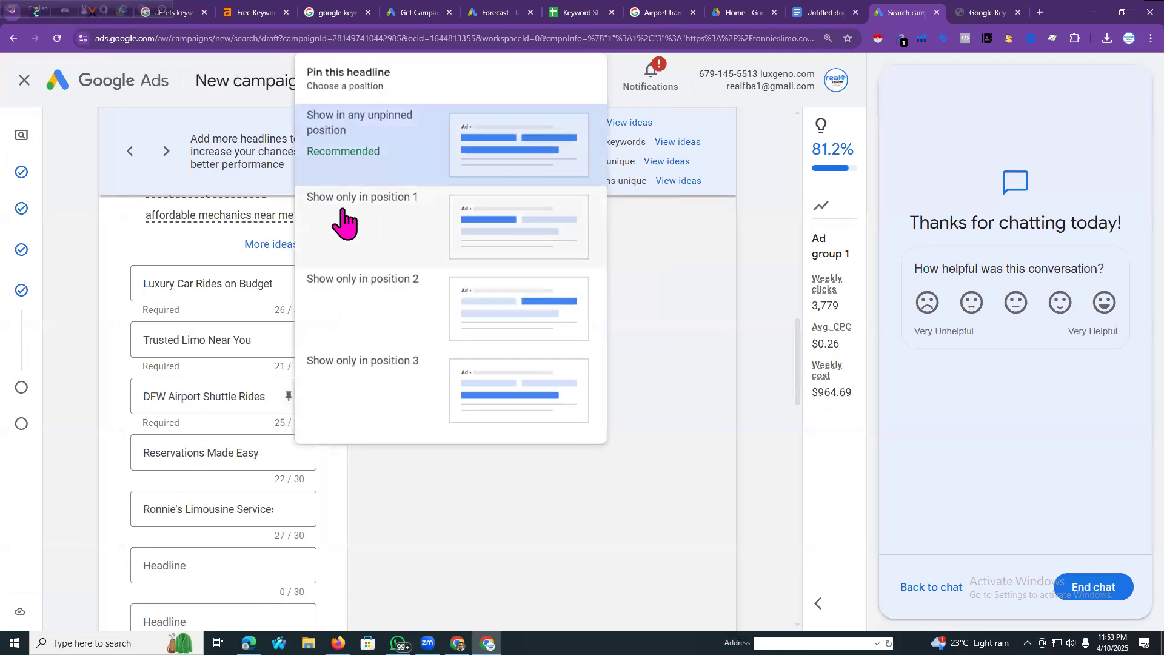
pyautogui.click(375, 224)
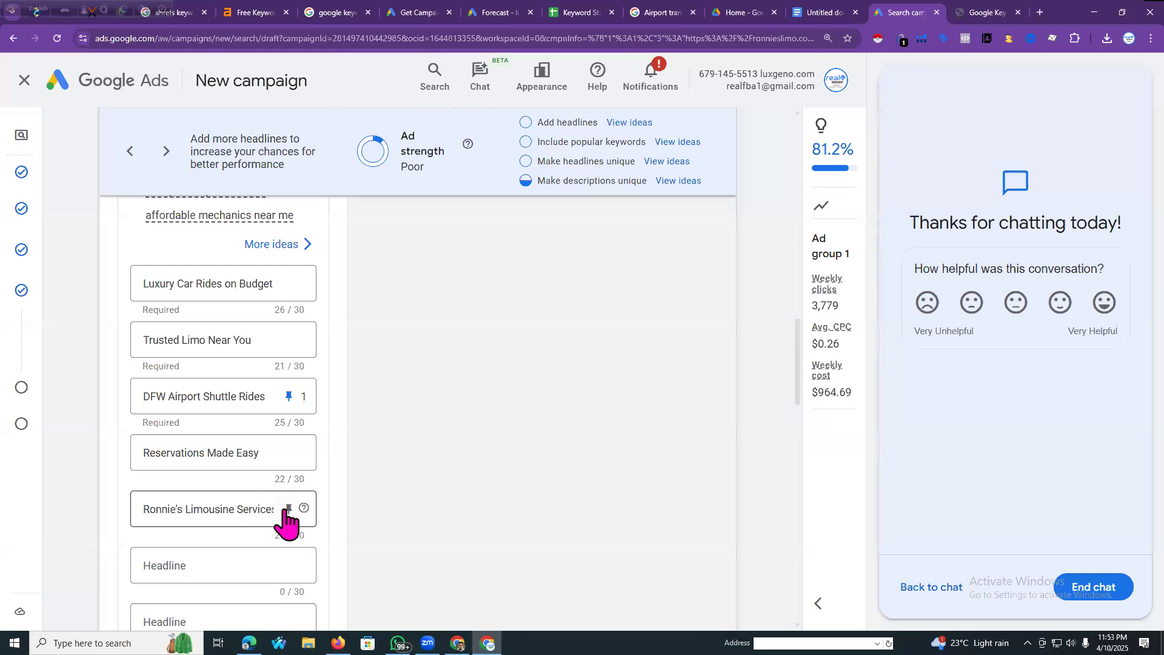
pyautogui.click(288, 510)
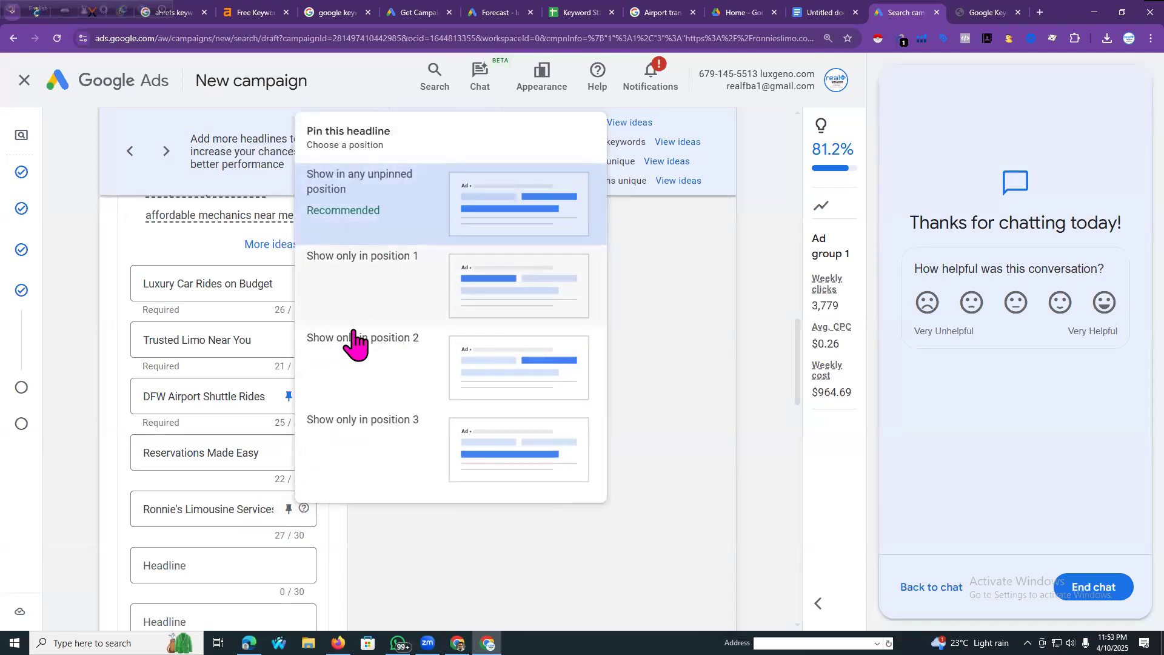
pyautogui.click(352, 358)
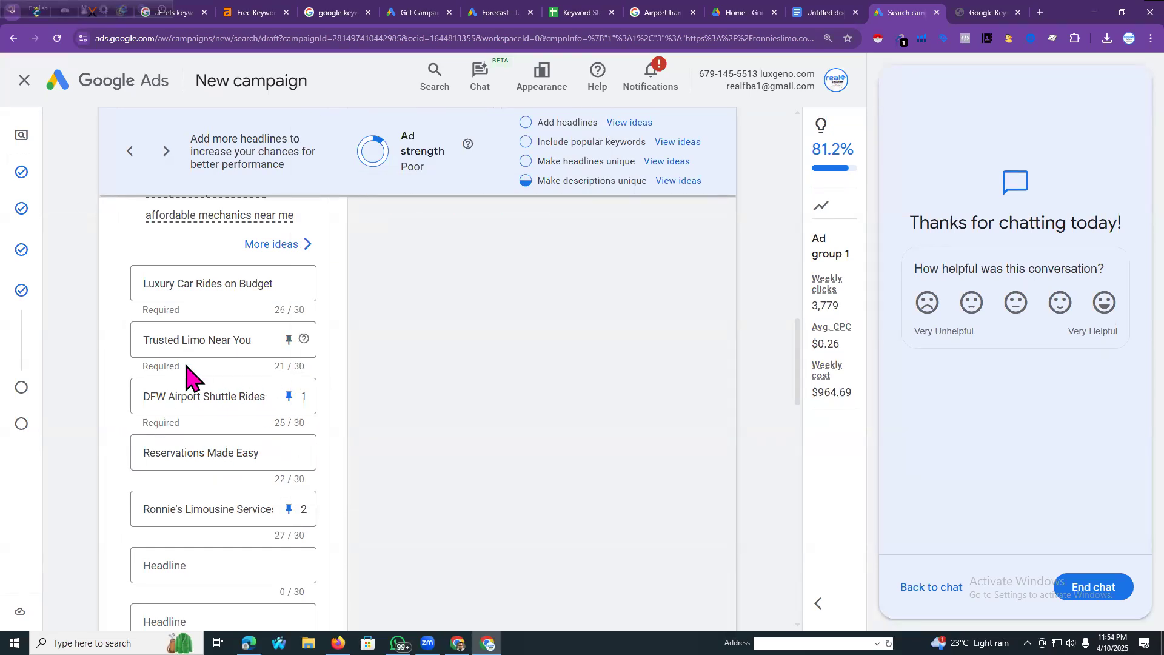
# Paste 'Black Car Service Dallas' from clipboard history into an empty headline and pin it to position 3.
pyautogui.click(163, 564)
pyautogui.press('super+v')
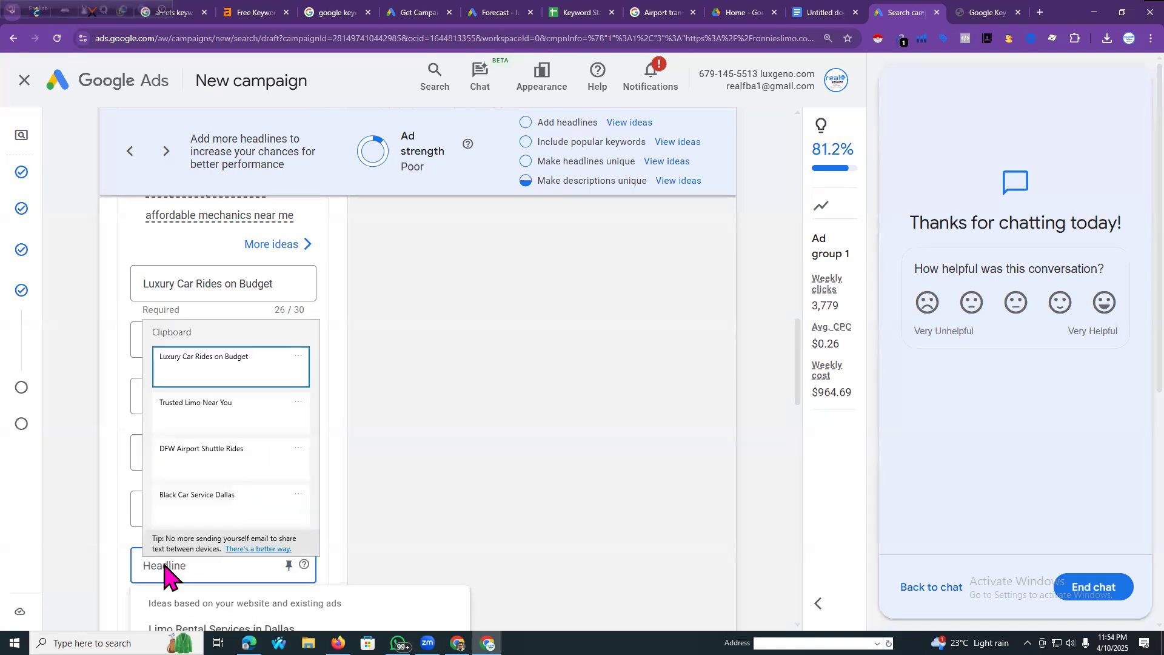
pyautogui.scroll(-1, 211, 477)
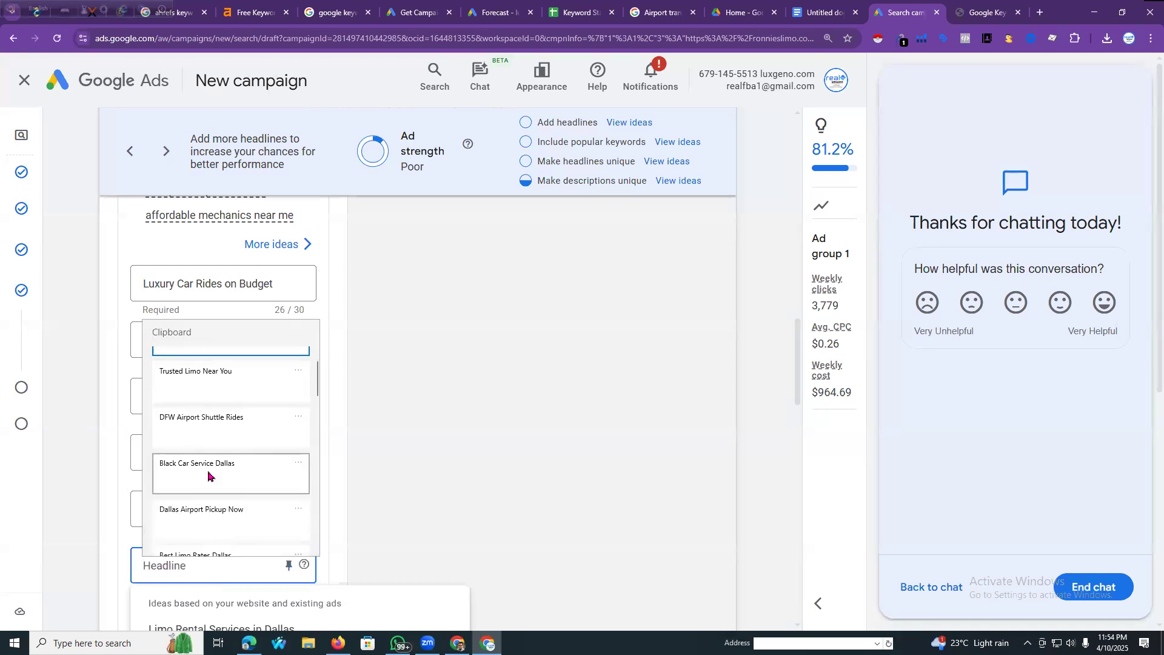
pyautogui.click(189, 470)
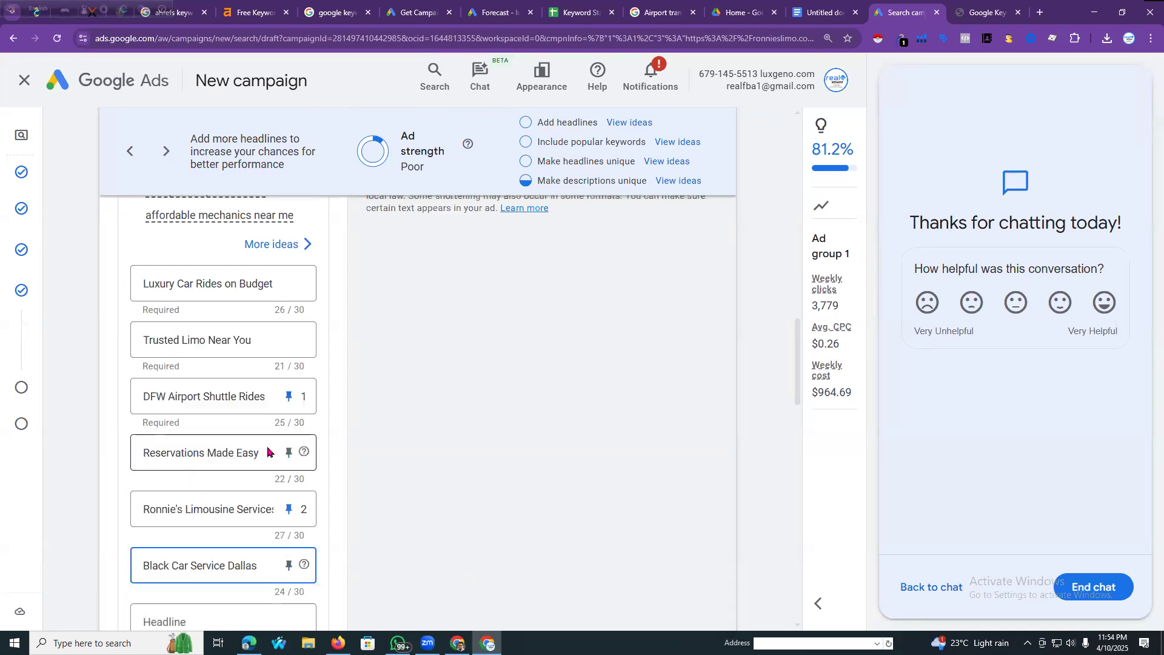
pyautogui.scroll(-2, 248, 451)
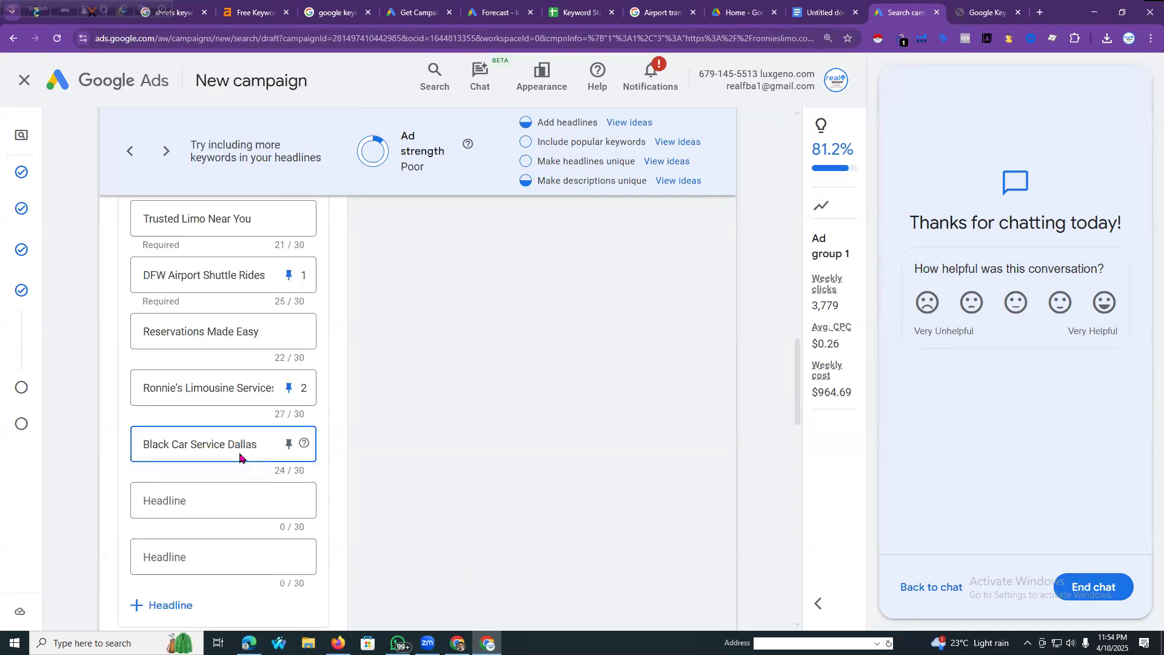
pyautogui.click(290, 445)
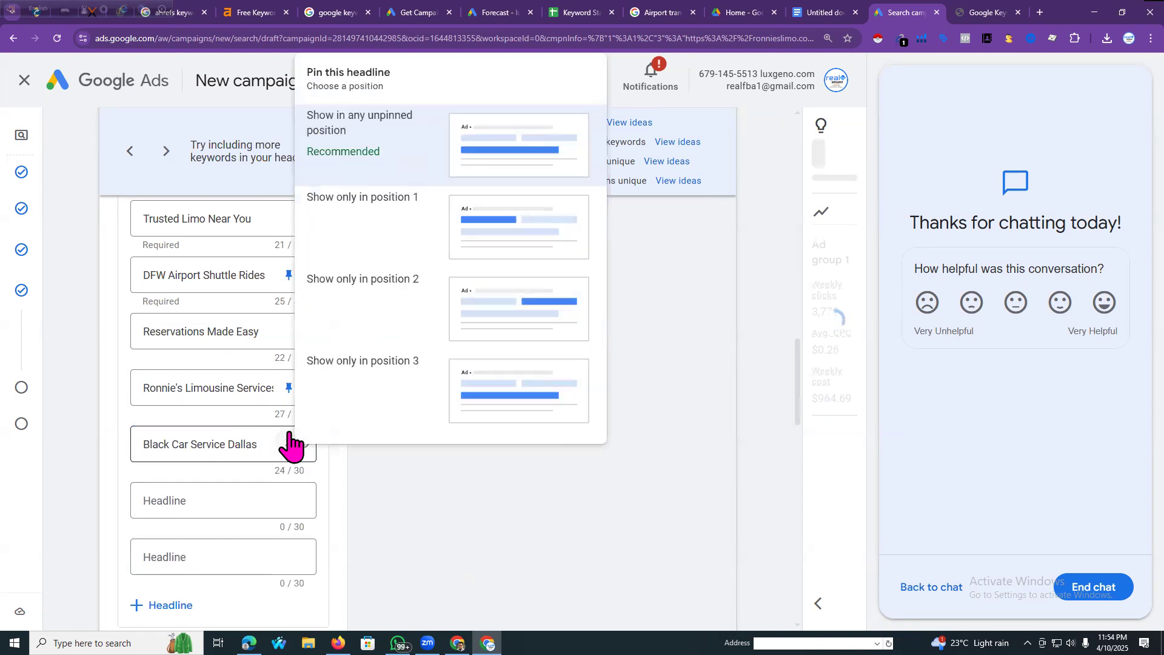
pyautogui.click(352, 376)
# Add 'Dallas Airport Pickup Now' as an unpinned headline from clipboard history.
pyautogui.click(187, 501)
pyautogui.press('super+v')
pyautogui.scroll(-2, 234, 431)
pyautogui.scroll(-1, 230, 436)
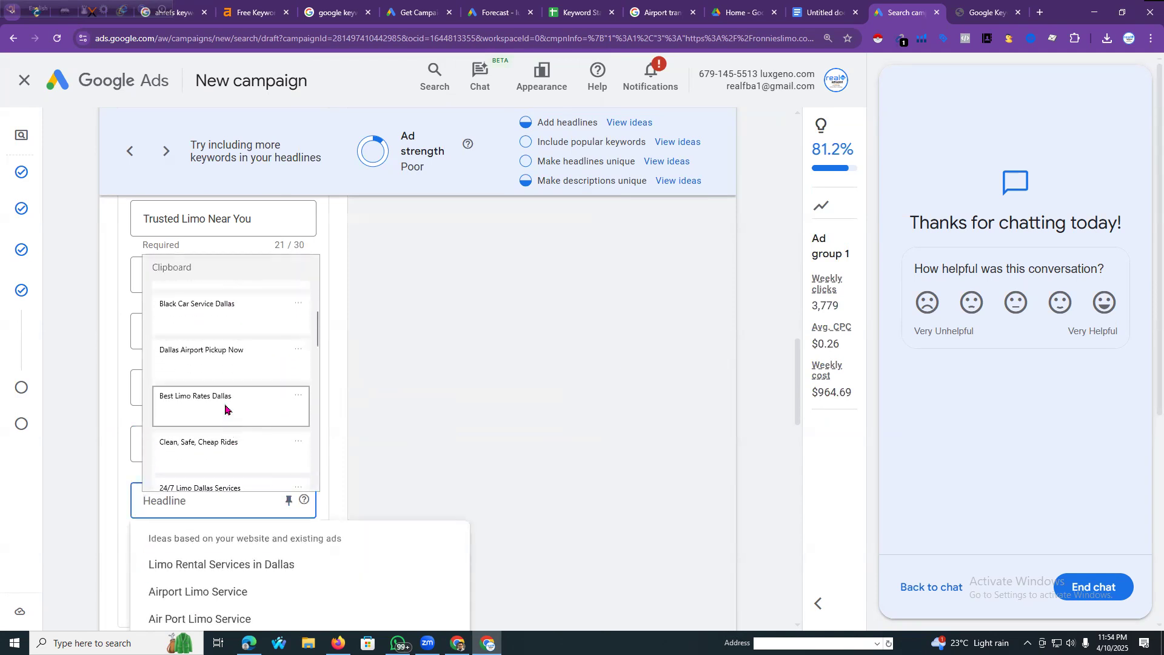
pyautogui.click(234, 365)
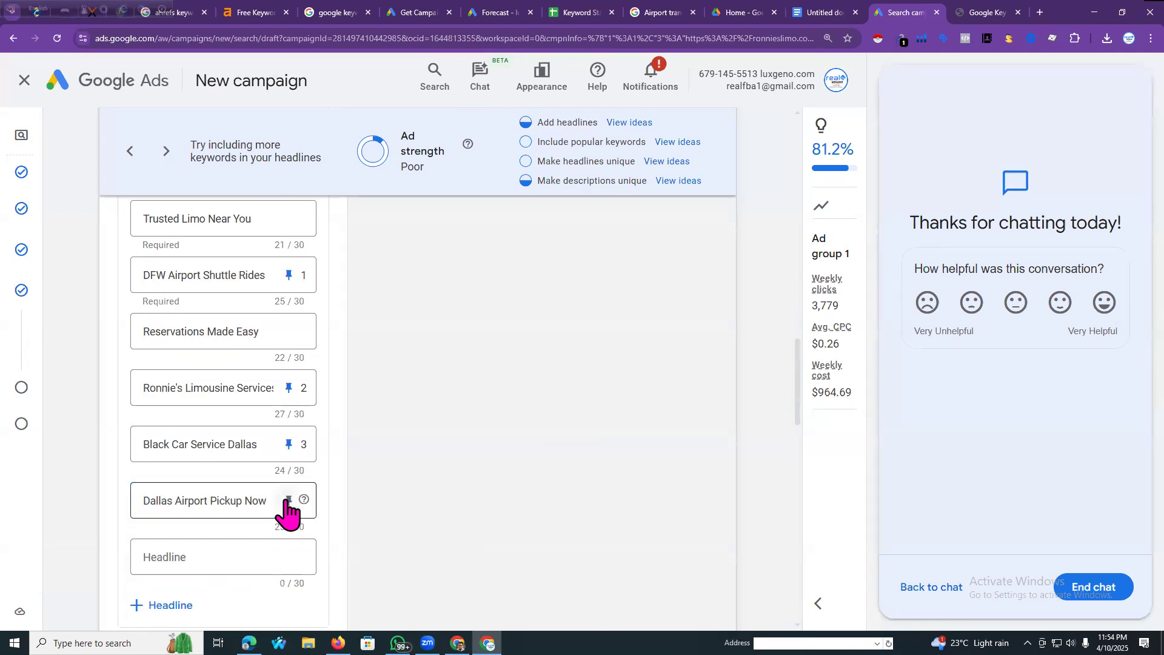
pyautogui.click(288, 502)
pyautogui.scroll(-2, 366, 401)
pyautogui.scroll(-1, 365, 389)
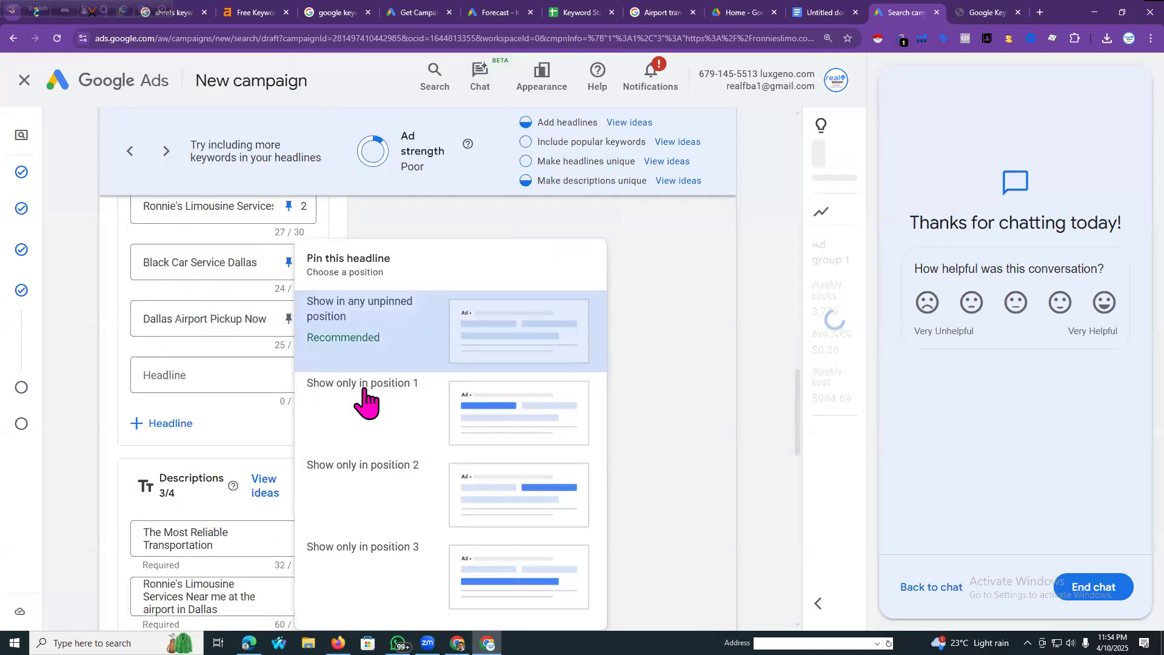
pyautogui.click(669, 264)
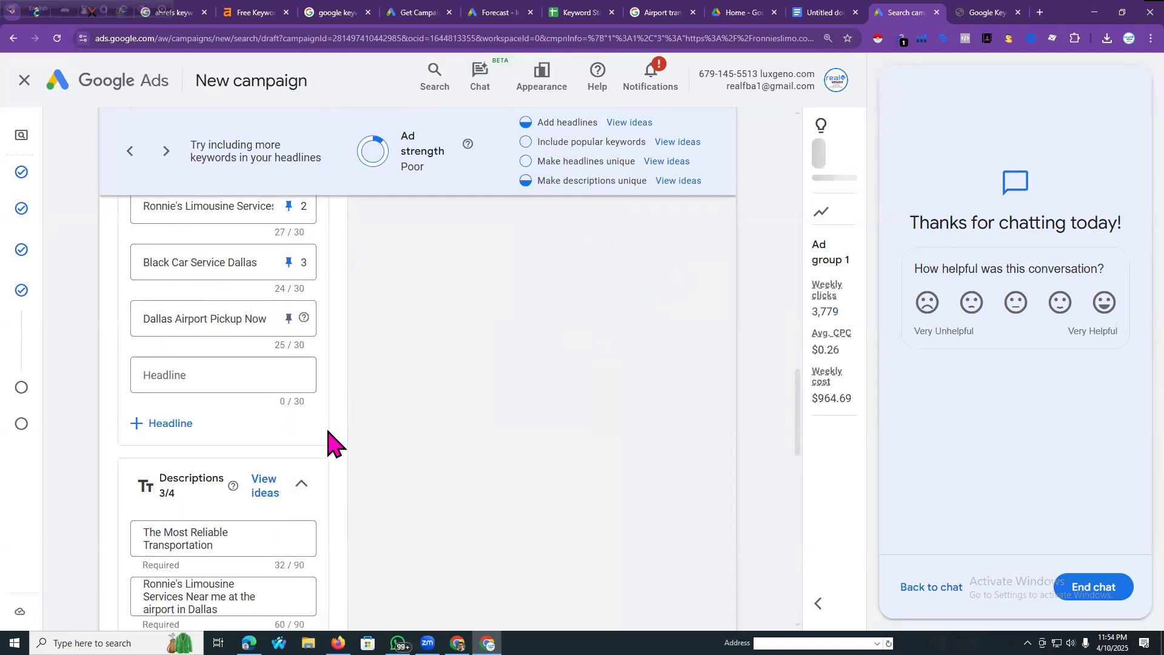
pyautogui.scroll(-1, 333, 442)
pyautogui.scroll(1, 196, 374)
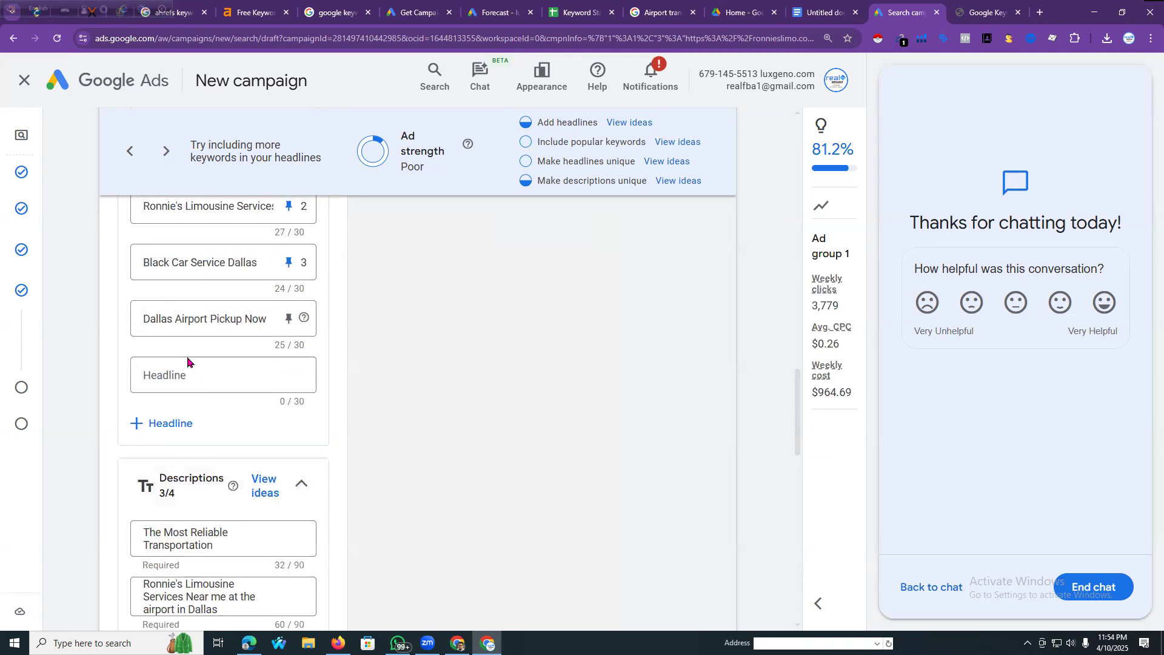
# Fill the last empty headline with '24/7 Limo Dallas Services' from clipboard history.
pyautogui.click(175, 373)
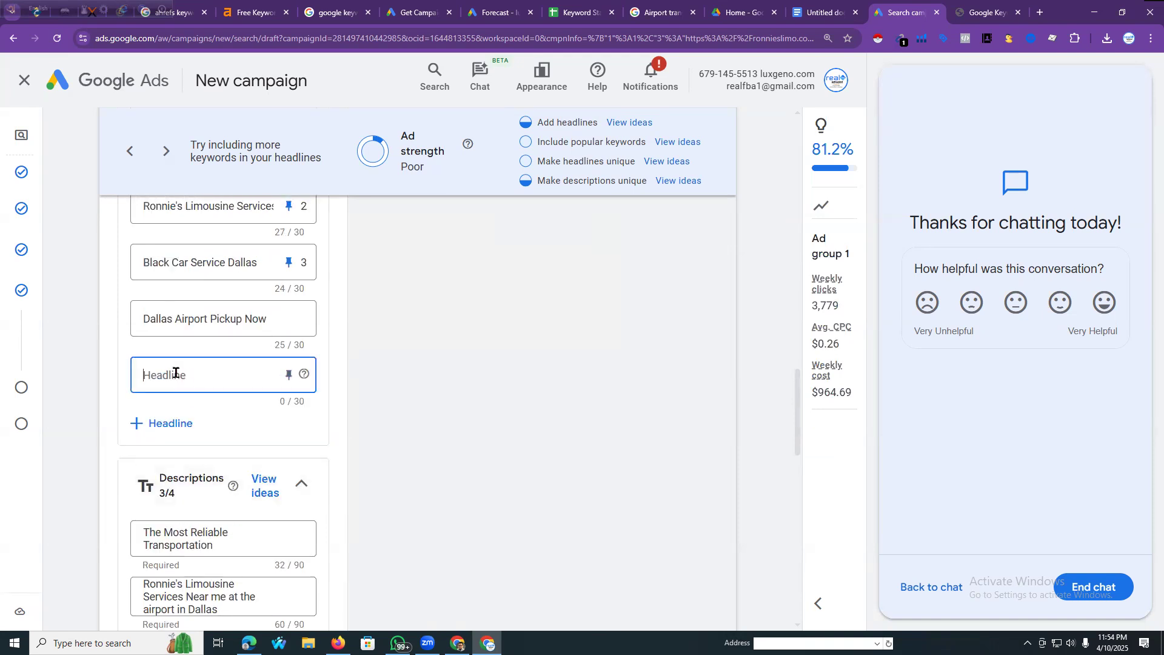
pyautogui.press('super+v')
pyautogui.scroll(-3, 213, 494)
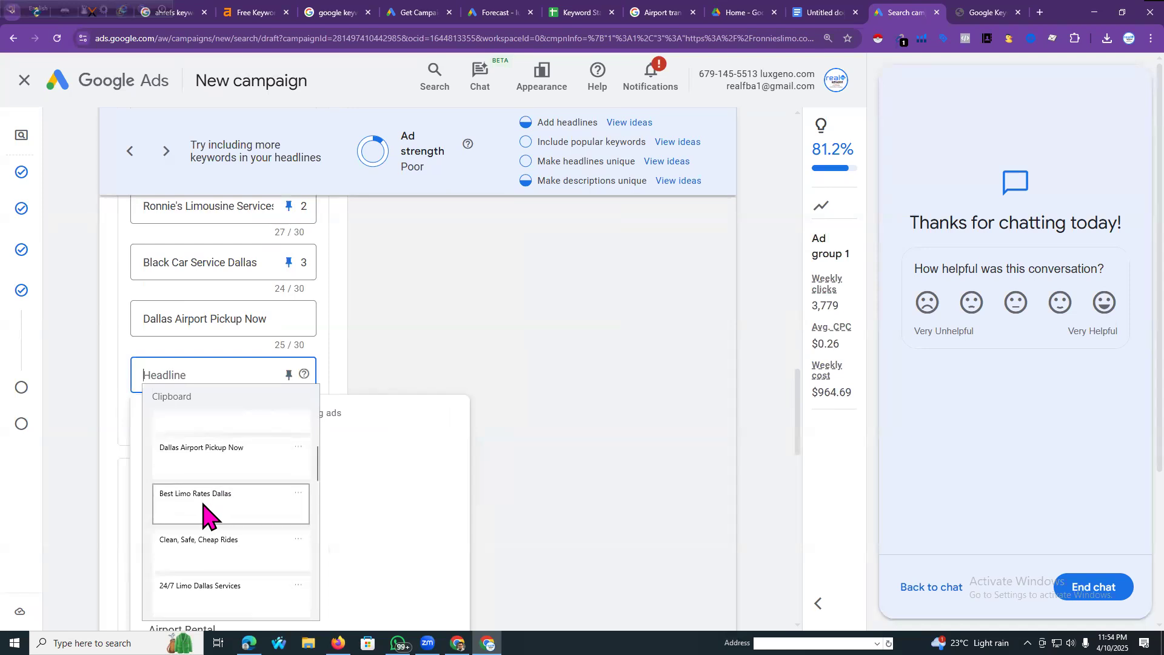
pyautogui.click(190, 597)
pyautogui.click(400, 375)
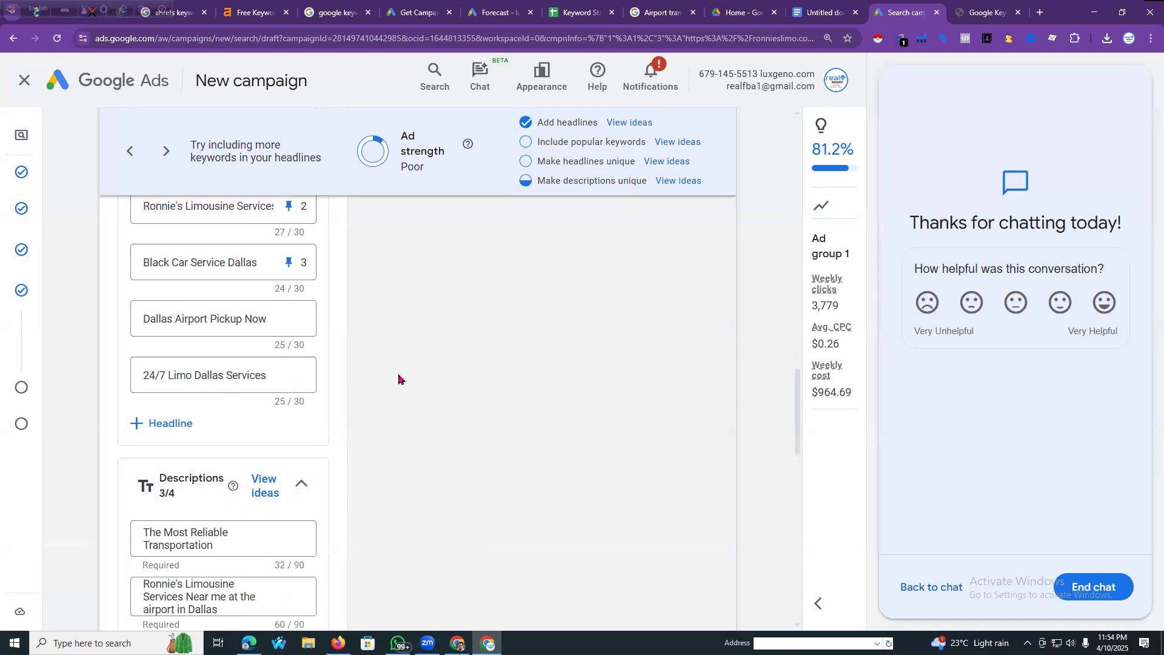
# Copy 'affordable car repair near me' from the keyword ideas and paste it into a new headline.
pyautogui.scroll(6, 243, 412)
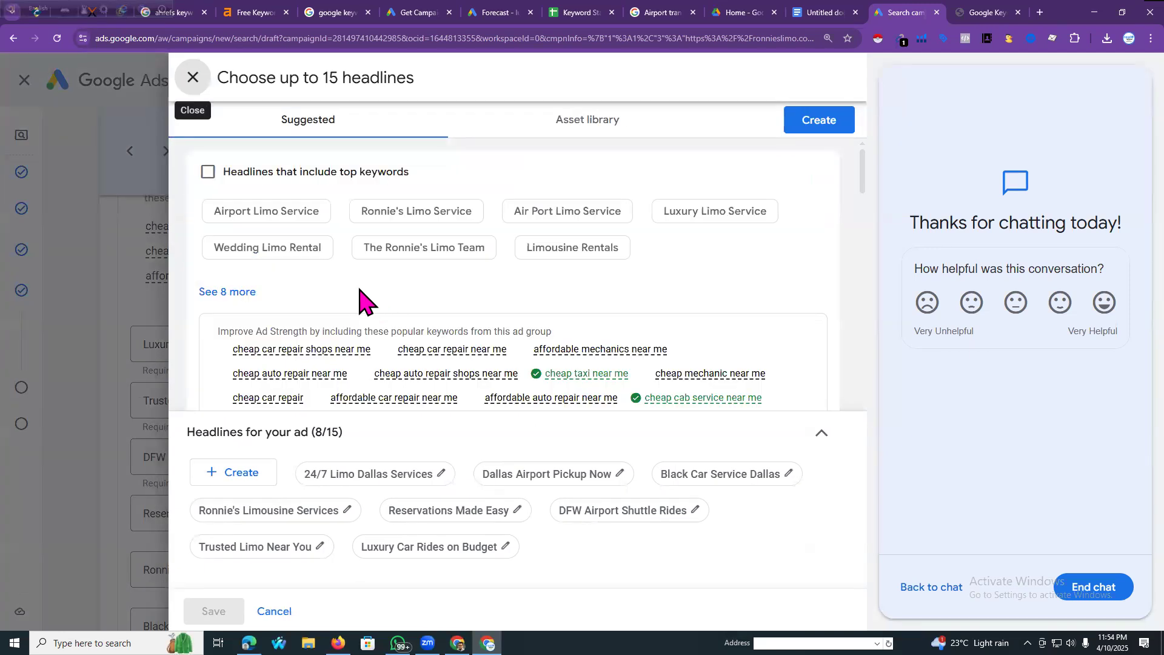
pyautogui.scroll(-1, 362, 300)
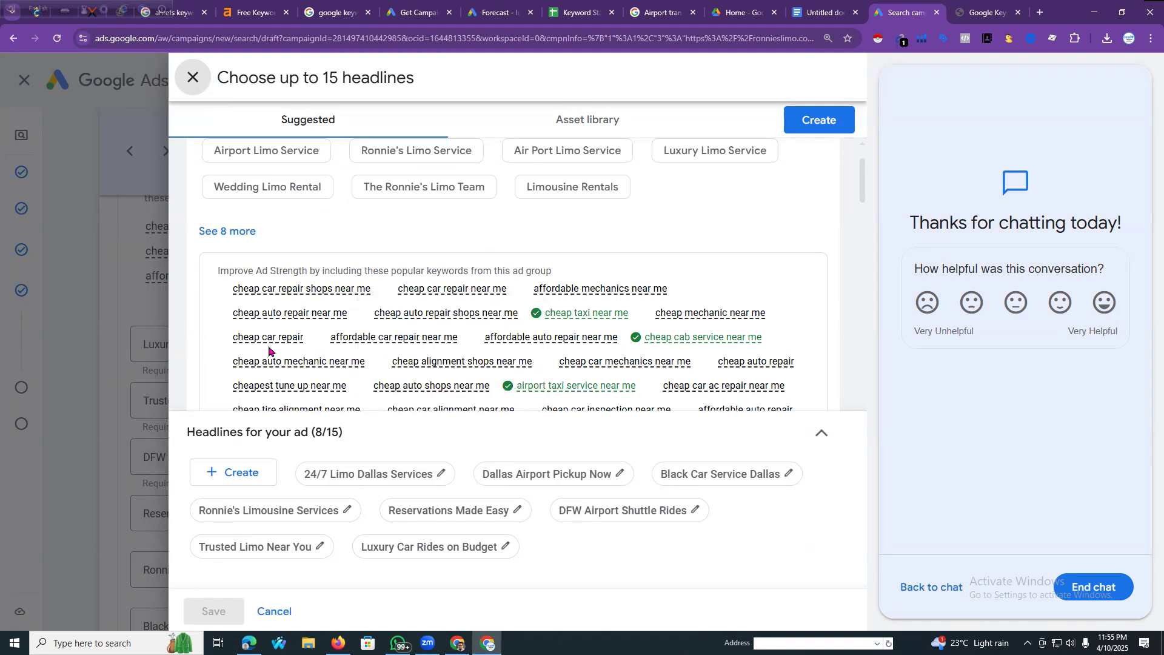
pyautogui.moveTo(326, 339); pyautogui.dragTo(458, 348)
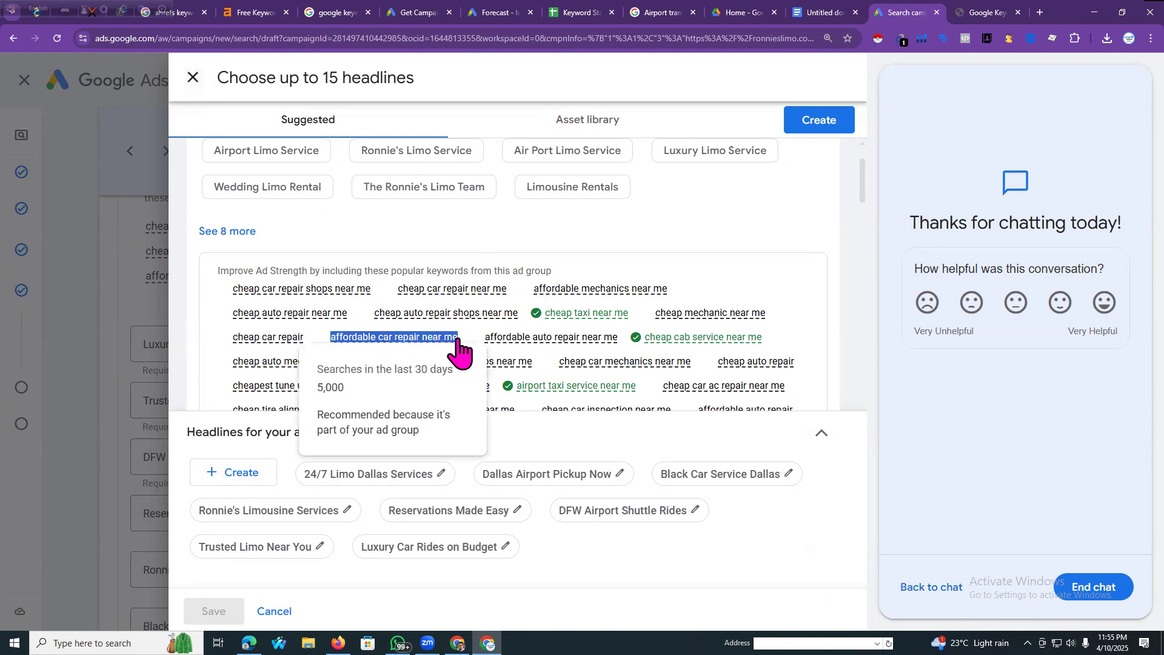
pyautogui.click(194, 79)
pyautogui.scroll(-5, 236, 432)
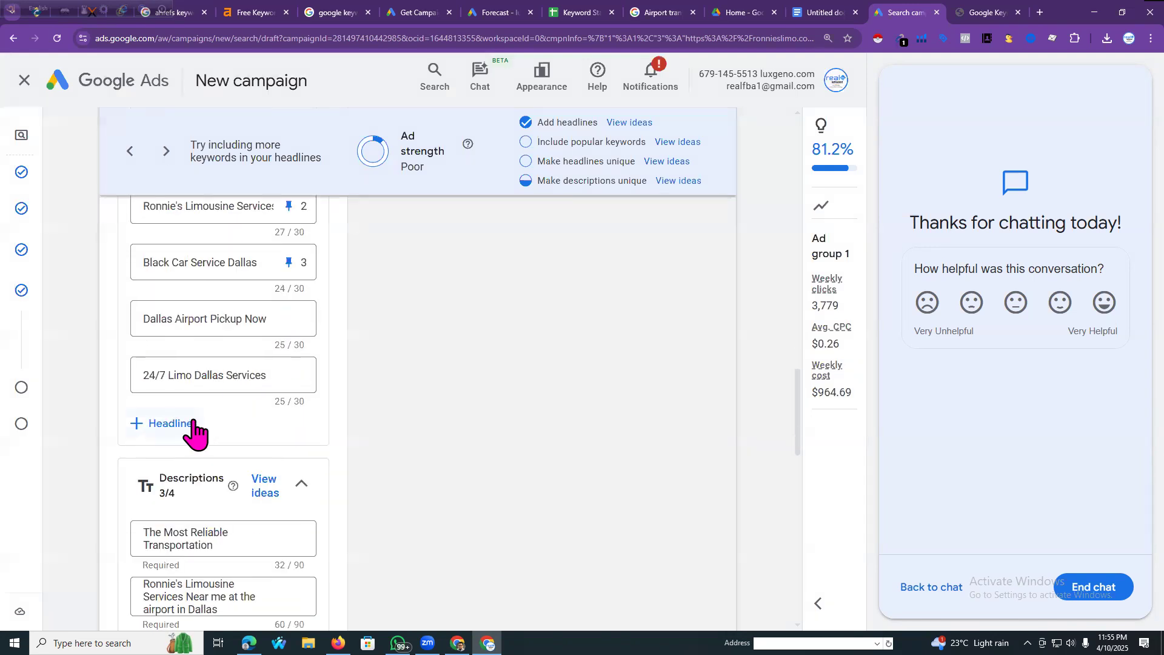
pyautogui.click(193, 426)
pyautogui.click(190, 431)
pyautogui.write('Affordable car repair near me')
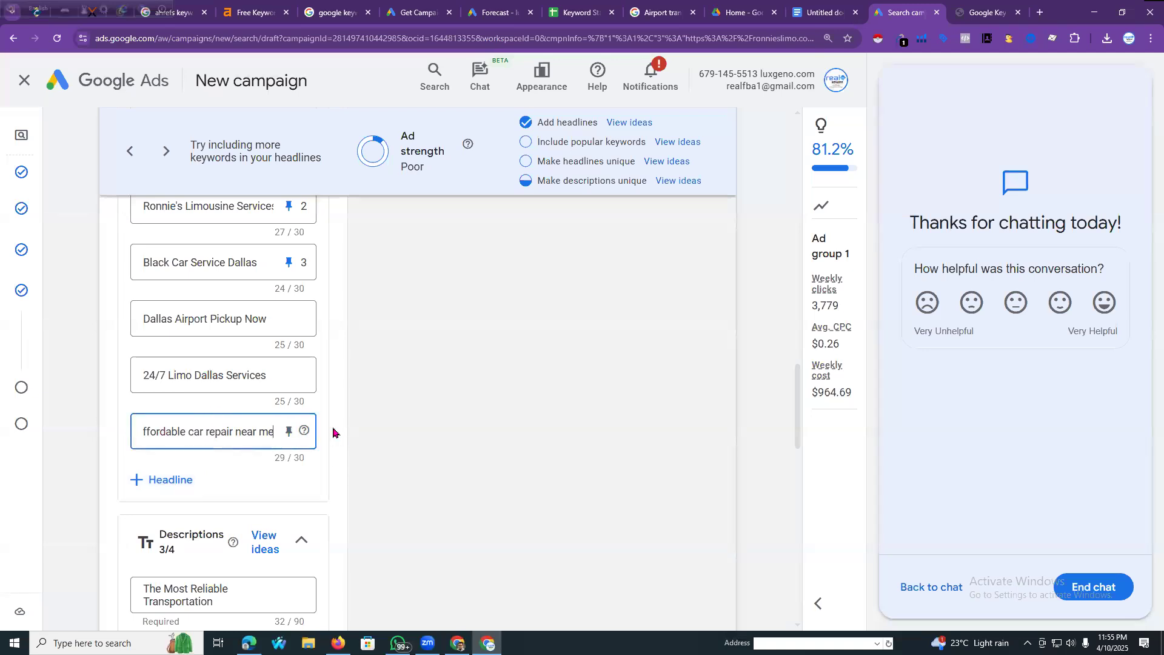
pyautogui.click(201, 480)
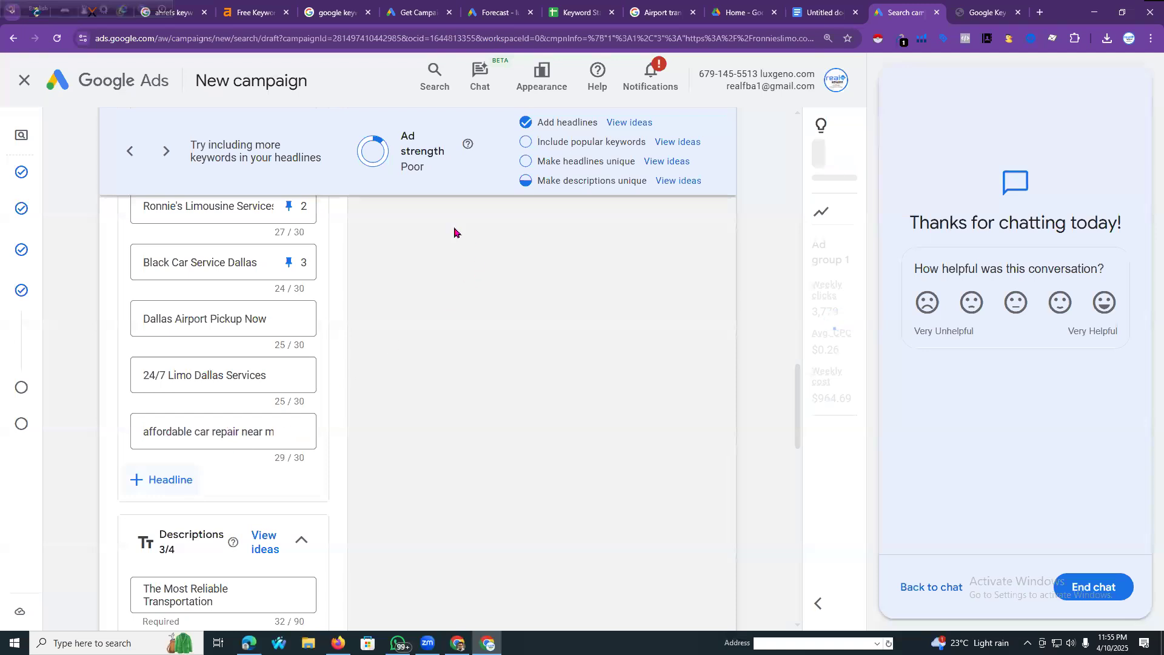
# From headline ideas, add Air Port Limo Service, Luxury Limo Service, Wedding Limo Rental, Airport Limo Service, Ronnie's Limo Service.
pyautogui.click(672, 144)
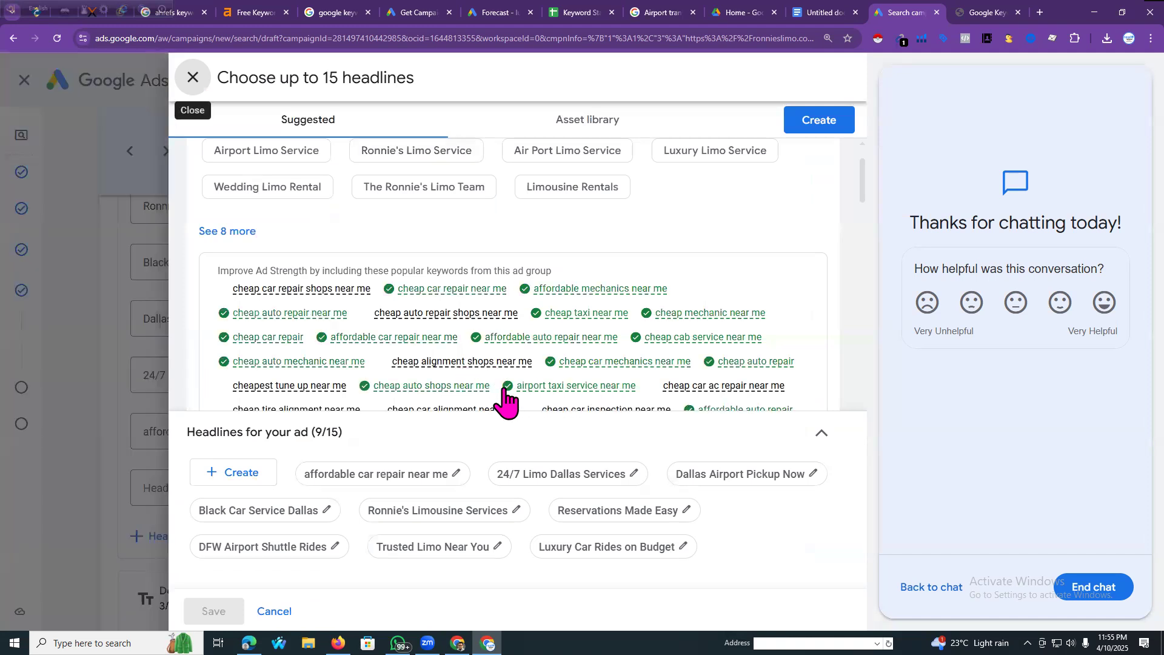
pyautogui.scroll(-1, 517, 333)
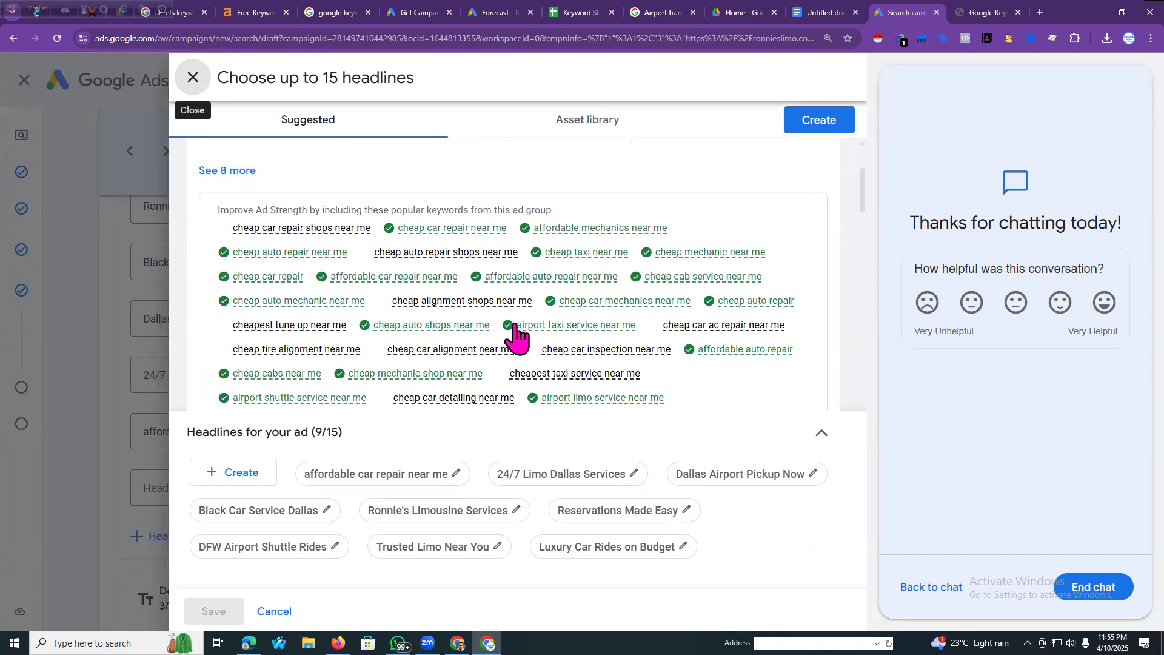
pyautogui.scroll(-1, 476, 344)
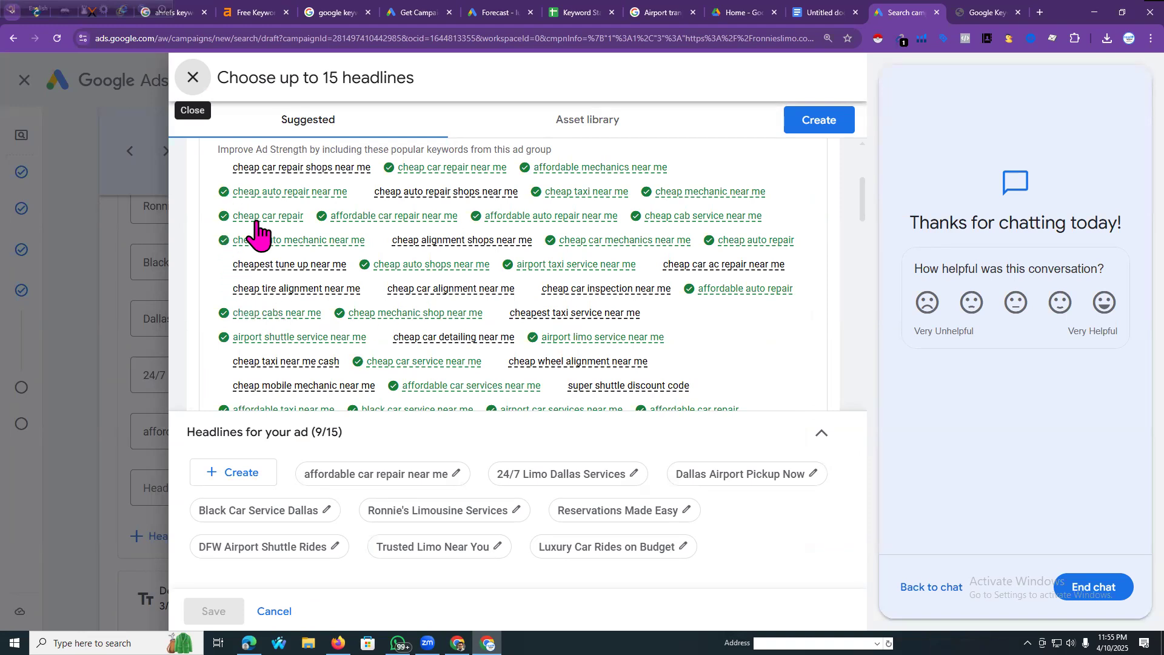
pyautogui.scroll(-2, 279, 279)
pyautogui.scroll(-1, 287, 280)
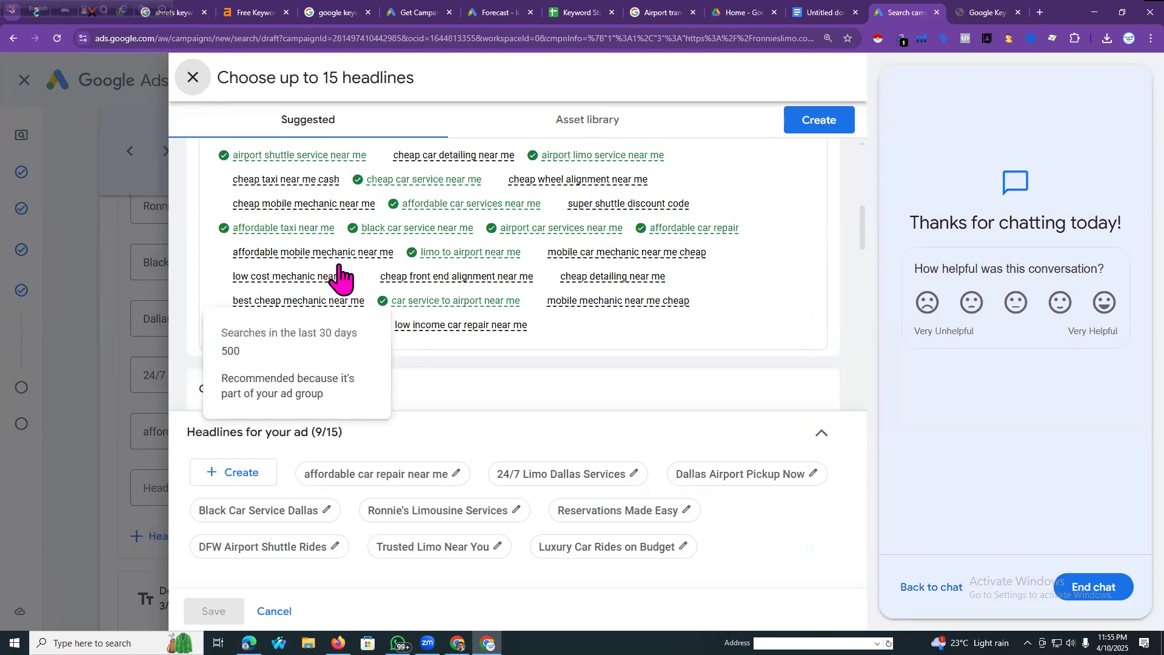
pyautogui.scroll(2, 324, 276)
pyautogui.scroll(4, 324, 276)
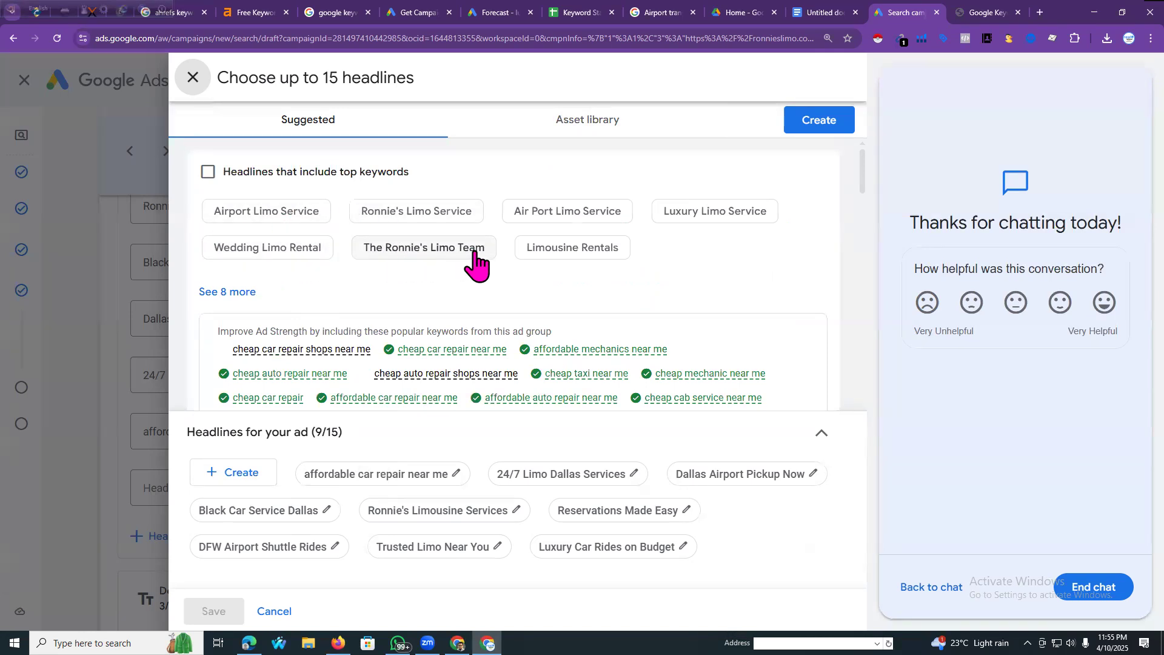
pyautogui.click(547, 223)
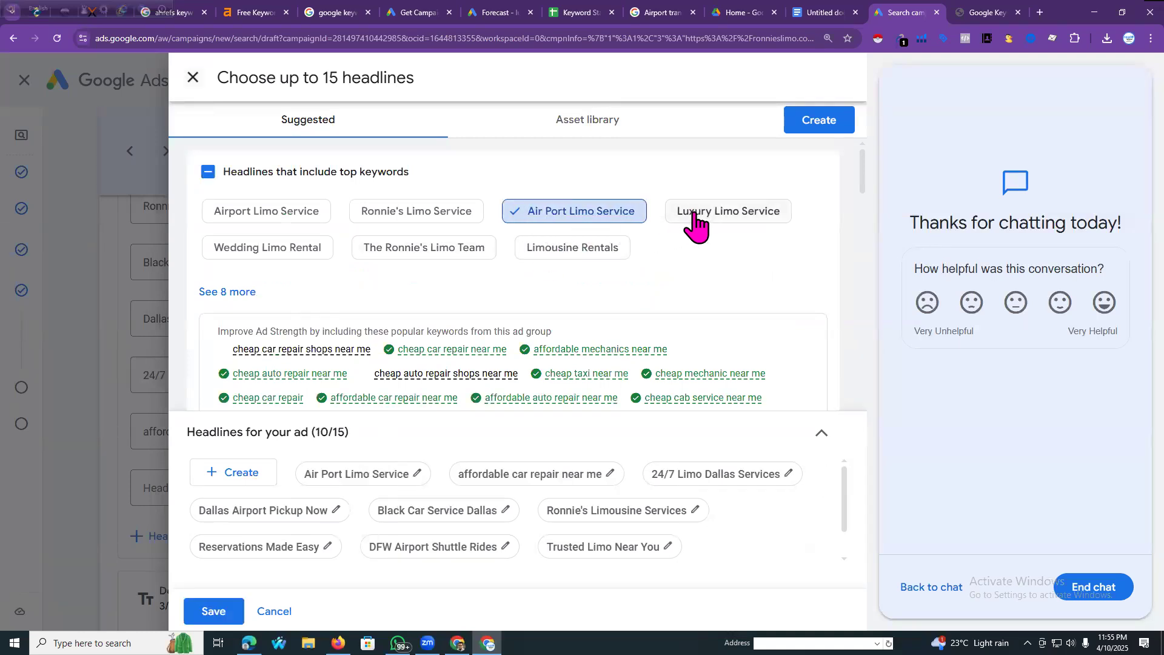
pyautogui.click(696, 225)
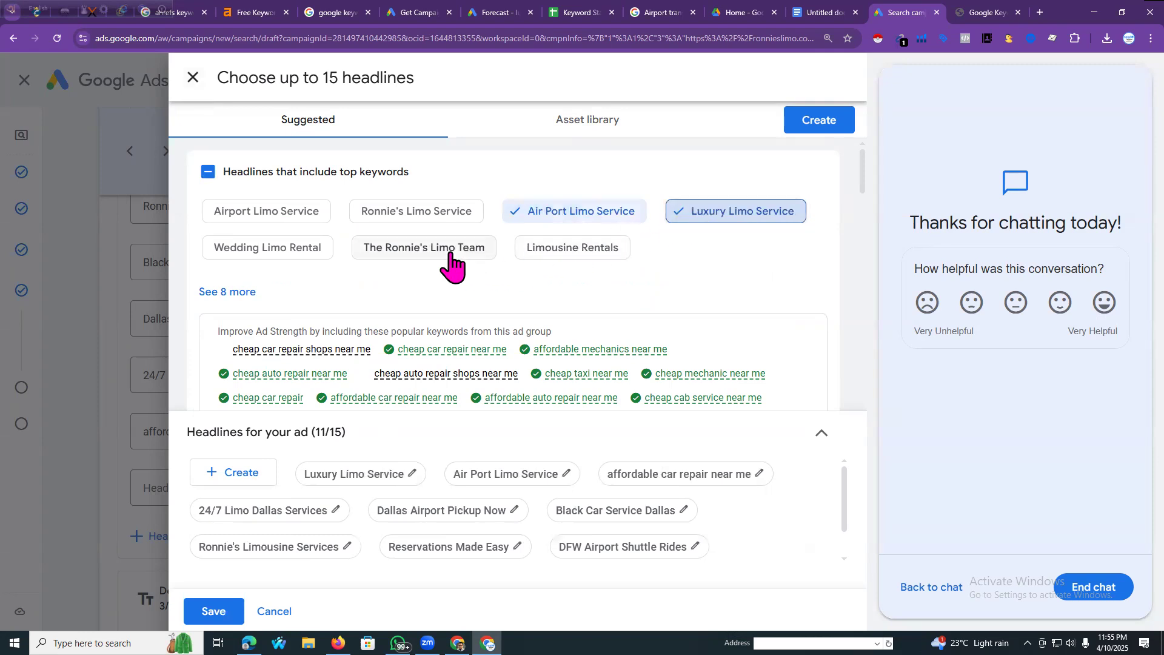
pyautogui.click(273, 249)
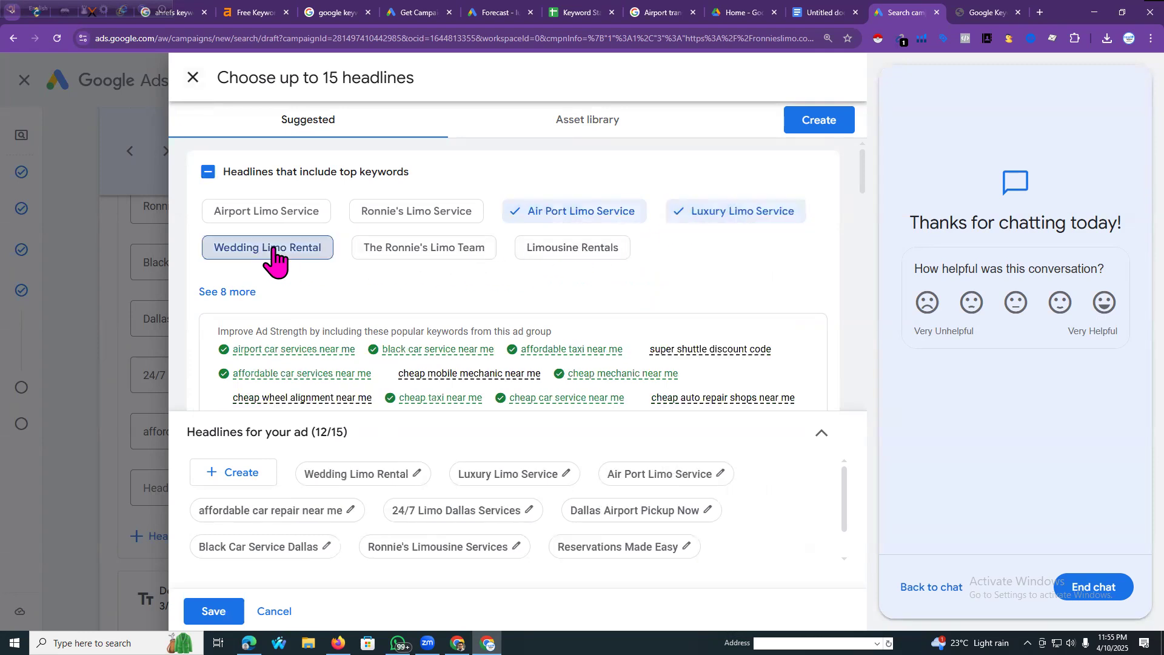
pyautogui.click(282, 213)
pyautogui.click(406, 217)
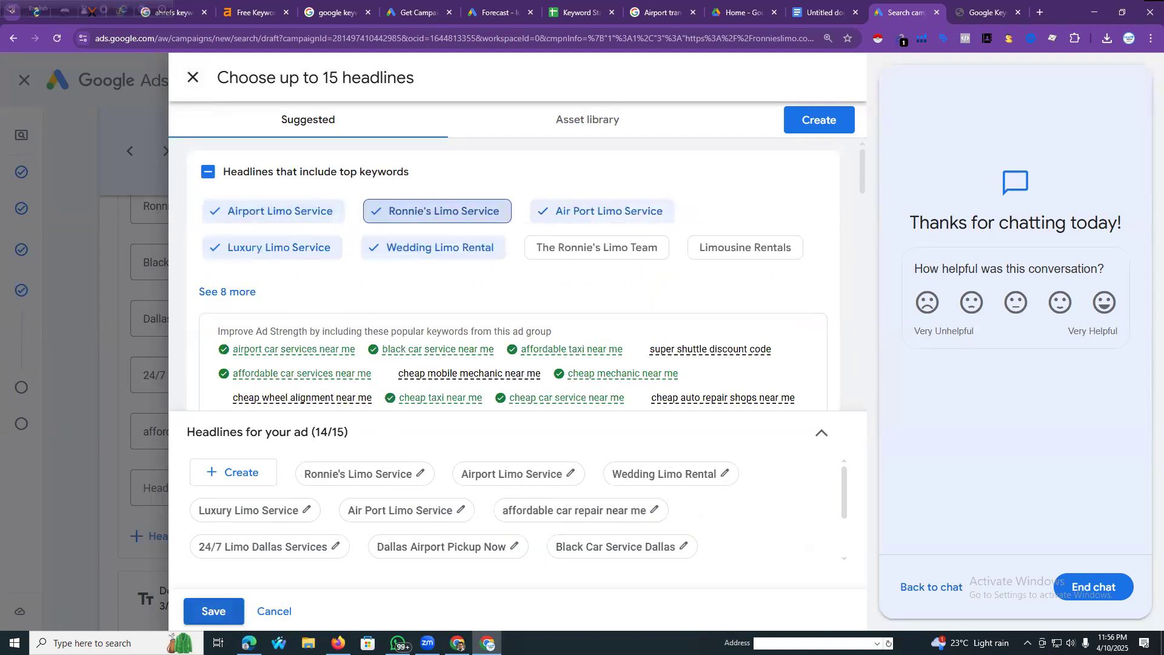
pyautogui.click(227, 609)
pyautogui.scroll(-3, 219, 482)
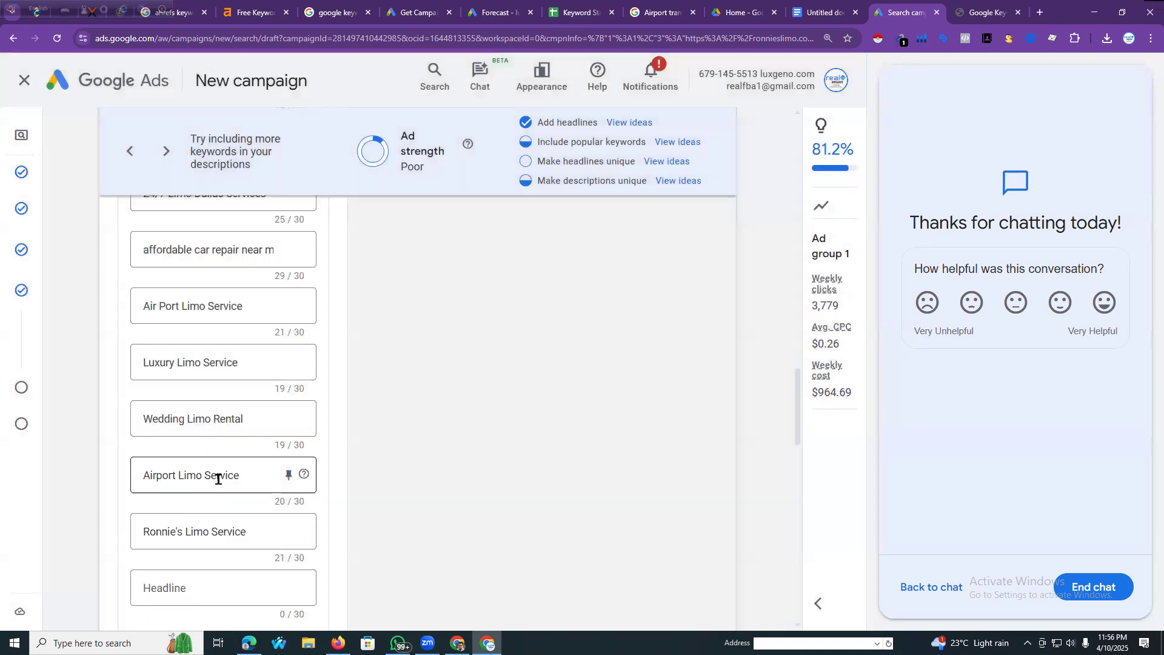
# Choose 'Limousine Rentals' from the suggestion list for the last empty headline.
pyautogui.scroll(-3, 226, 494)
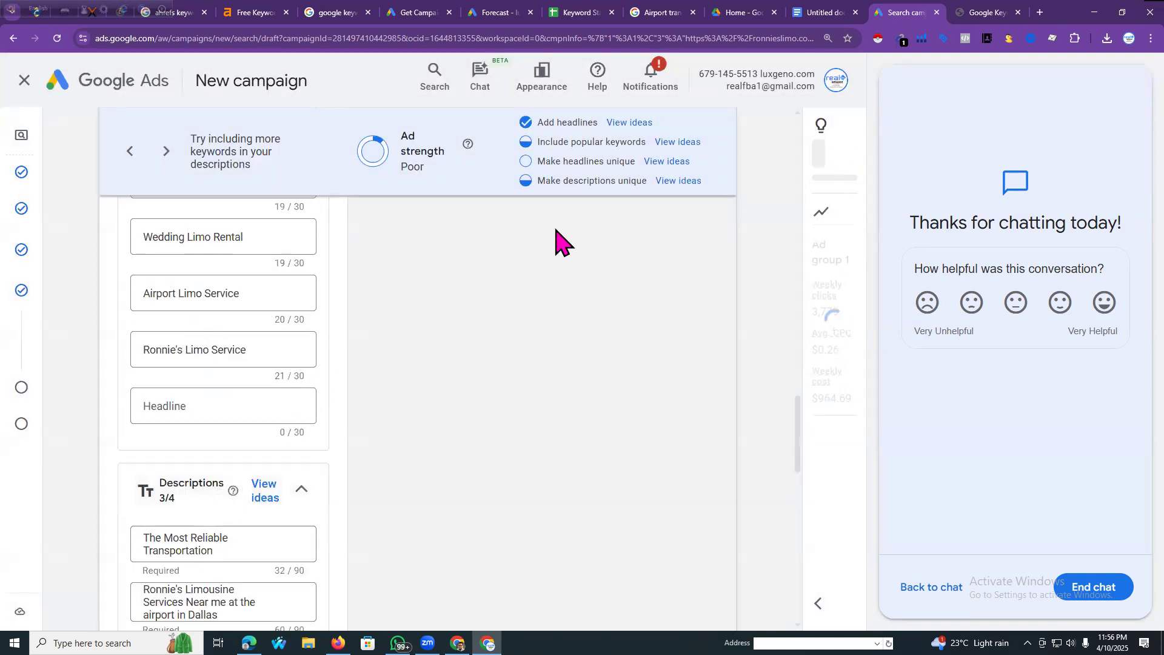
pyautogui.click(197, 407)
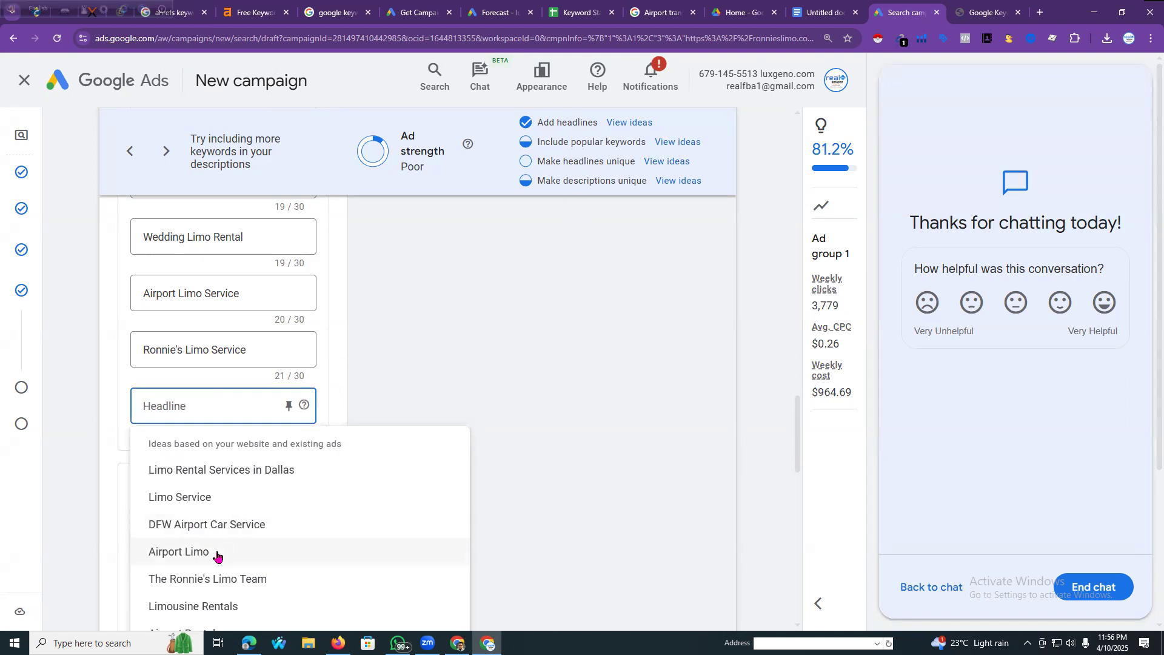
pyautogui.click(215, 604)
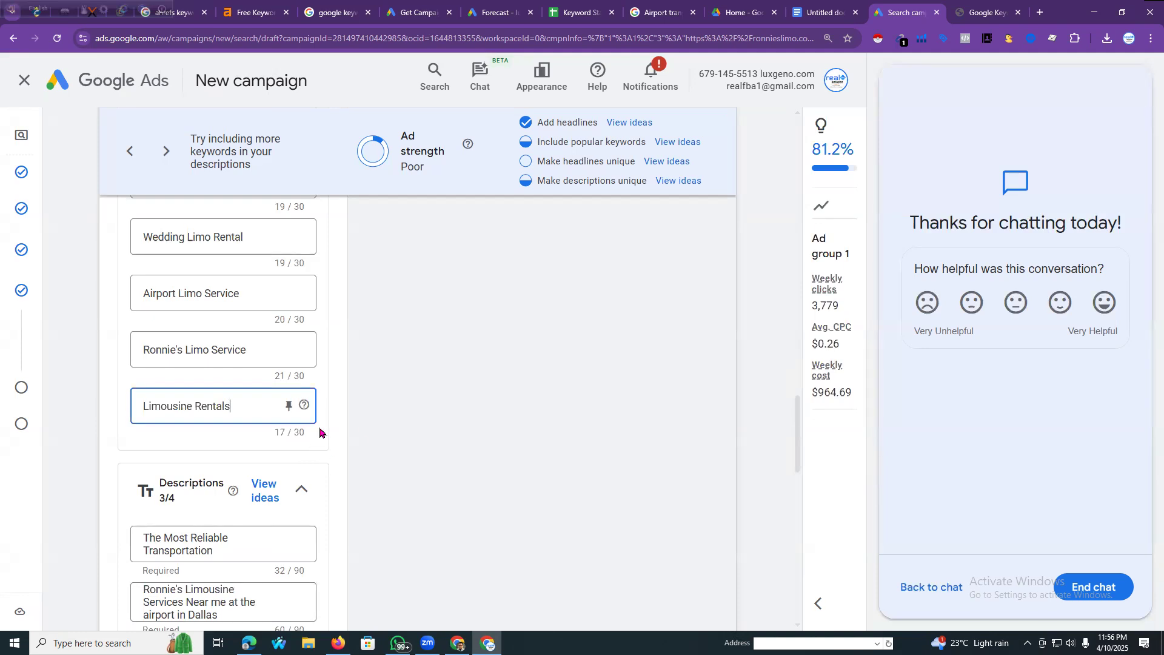
pyautogui.scroll(-3, 400, 432)
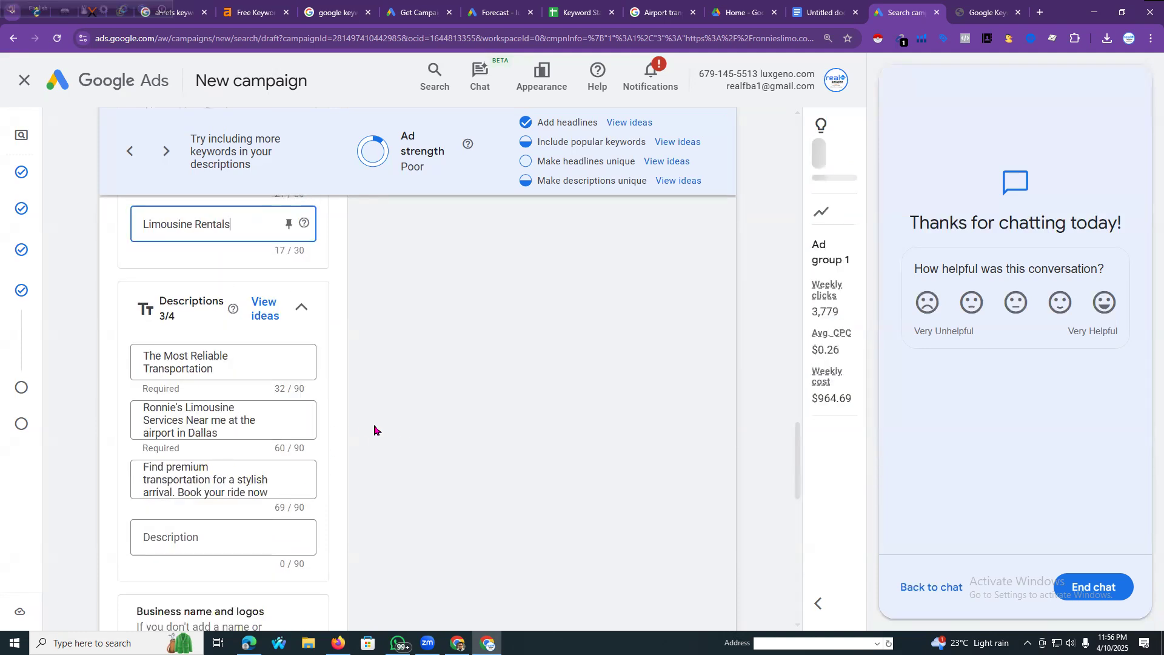
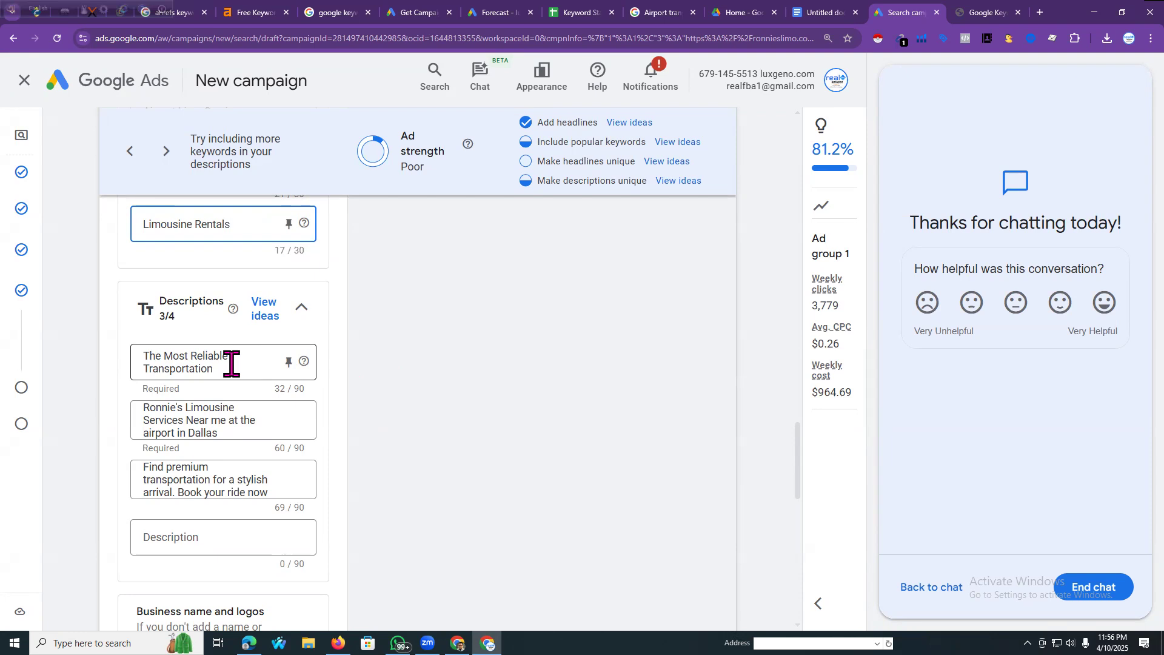
# Copy description 1 from the Docs list: 'Ronnie's Limo offers luxury rides at affordable rates in Dallas. Book now!'.
pyautogui.click(816, 13)
pyautogui.scroll(-10, 403, 375)
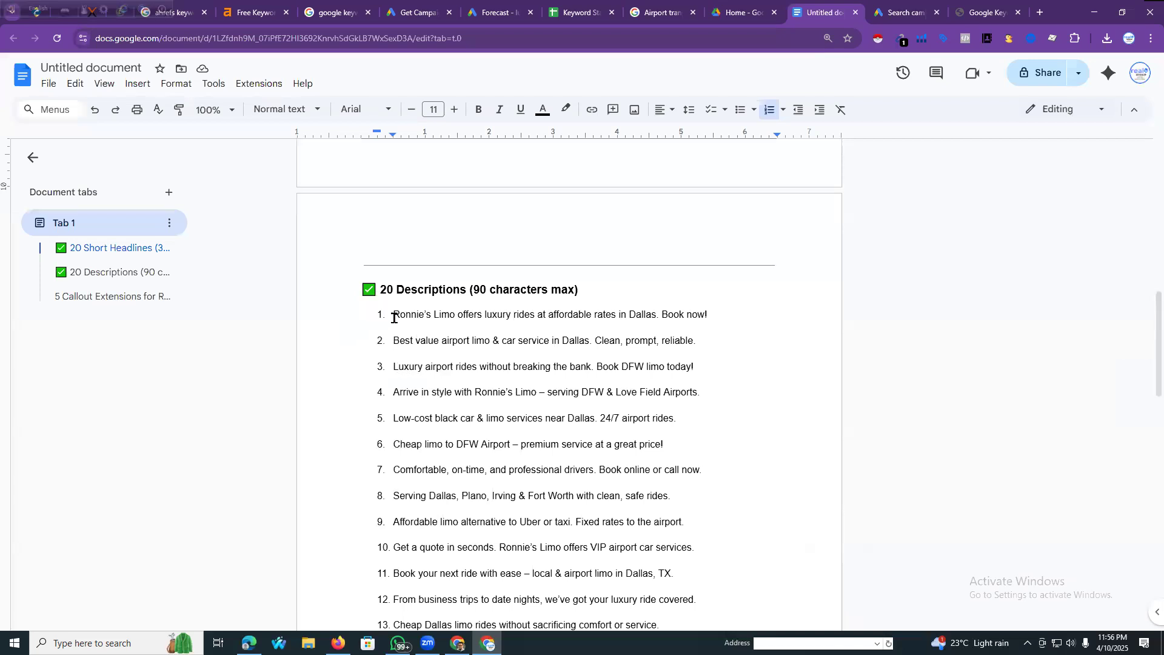
pyautogui.moveTo(394, 314); pyautogui.dragTo(709, 318)
pyautogui.hotkey('ctrl', 'c')
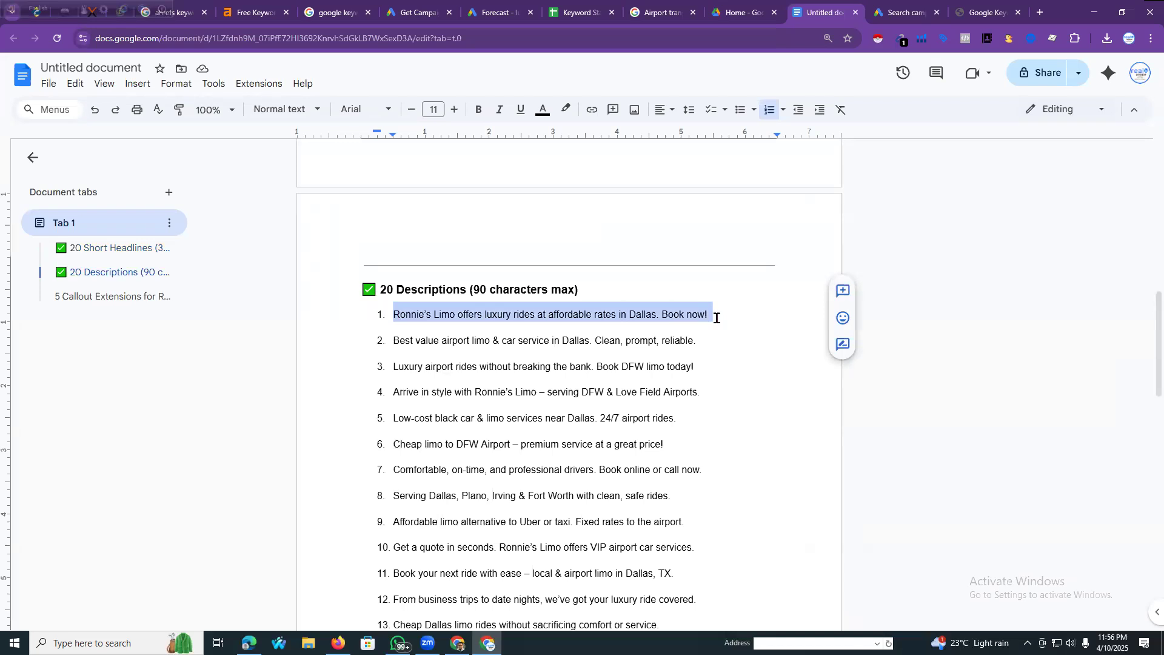
pyautogui.click(577, 14)
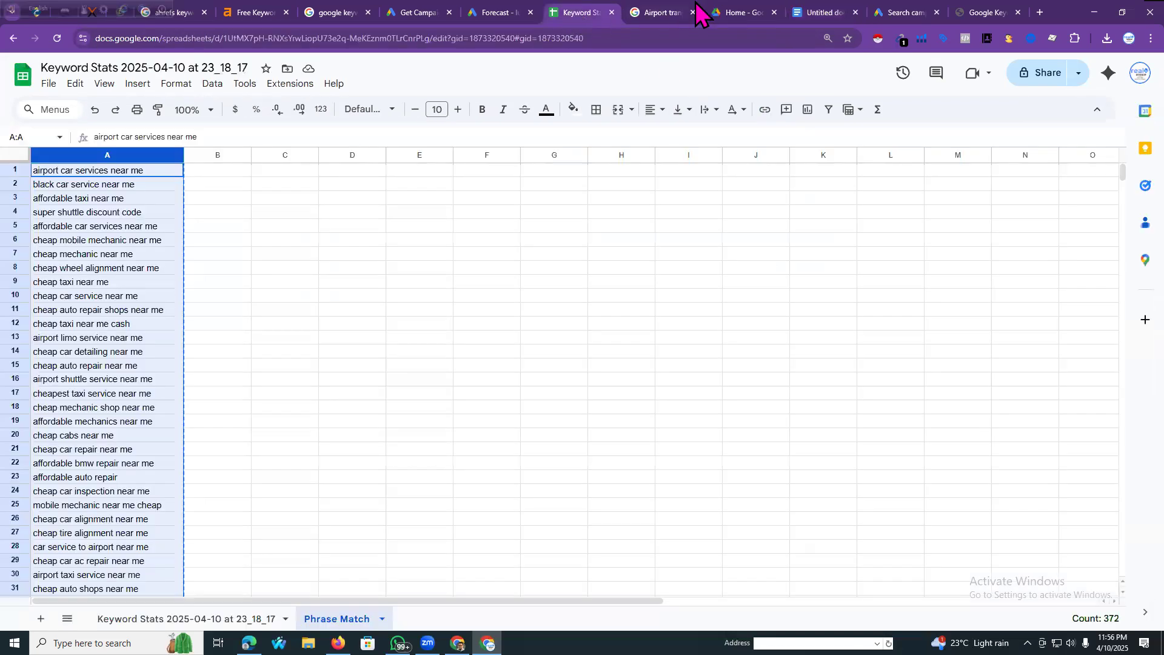
pyautogui.click(902, 12)
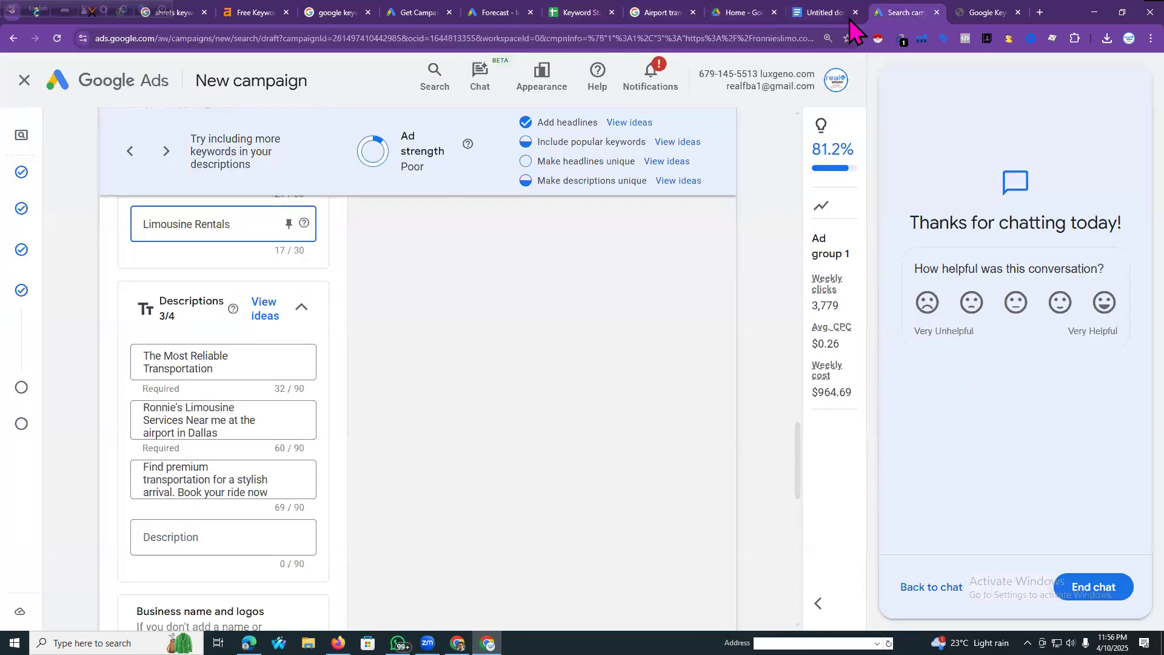
# Paste the Dallas luxury-rides line into description 1, then pin descriptions 1 and 2 to positions 1 and 2.
pyautogui.tripleClick(234, 358)
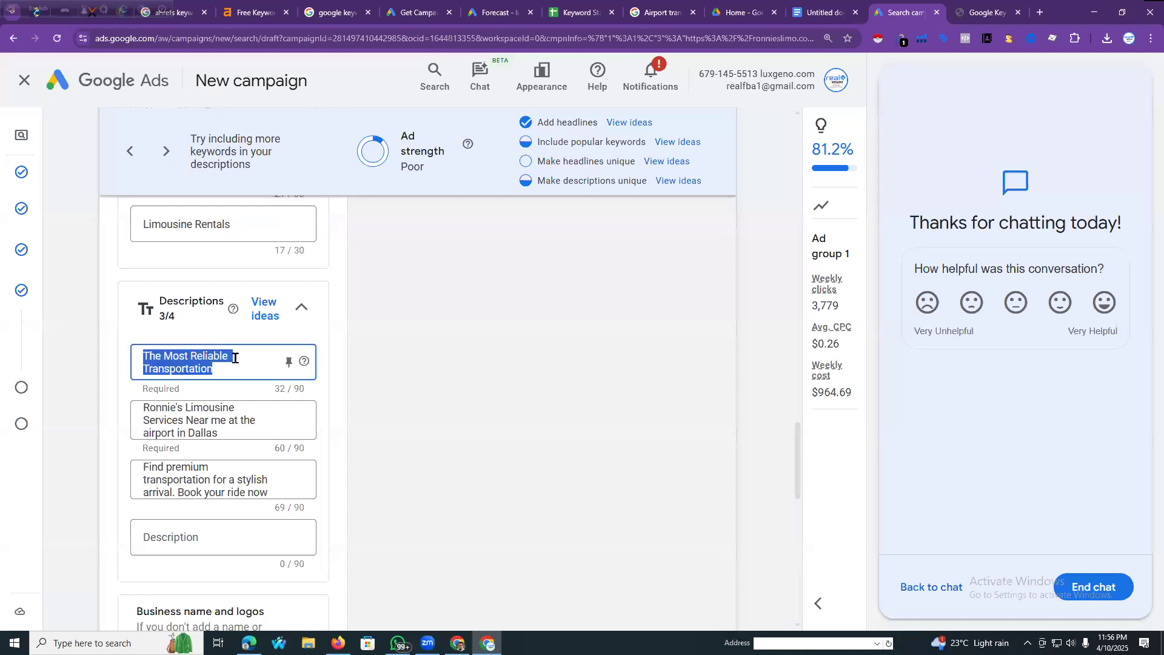
pyautogui.hotkey('ctrl', 'v')
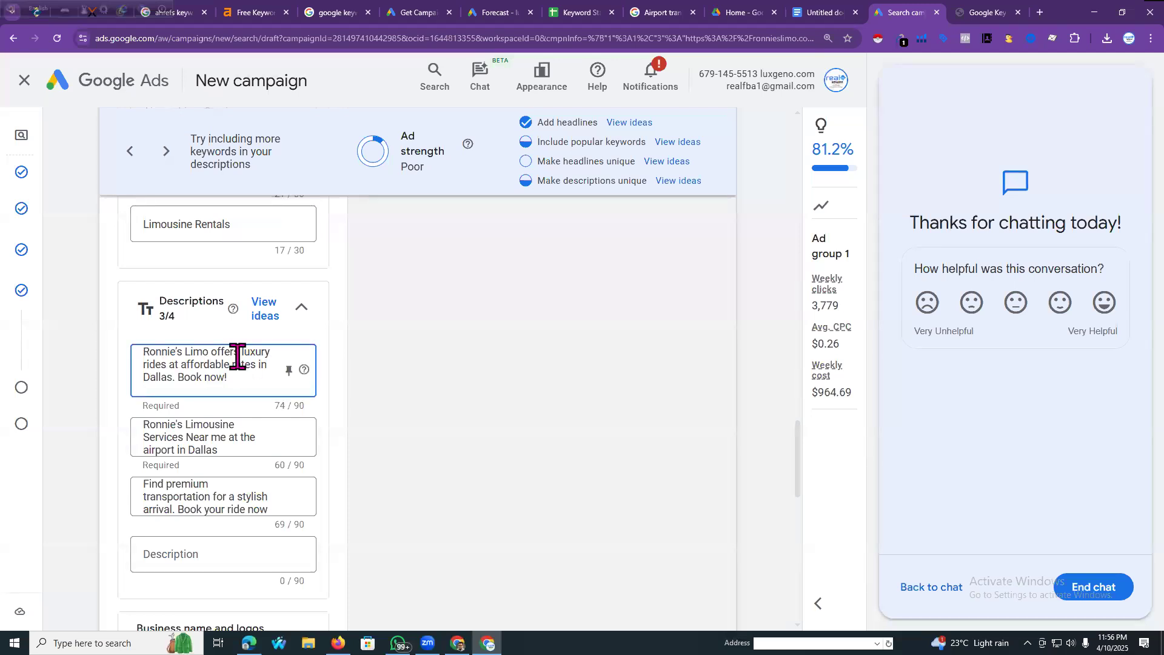
pyautogui.click(289, 371)
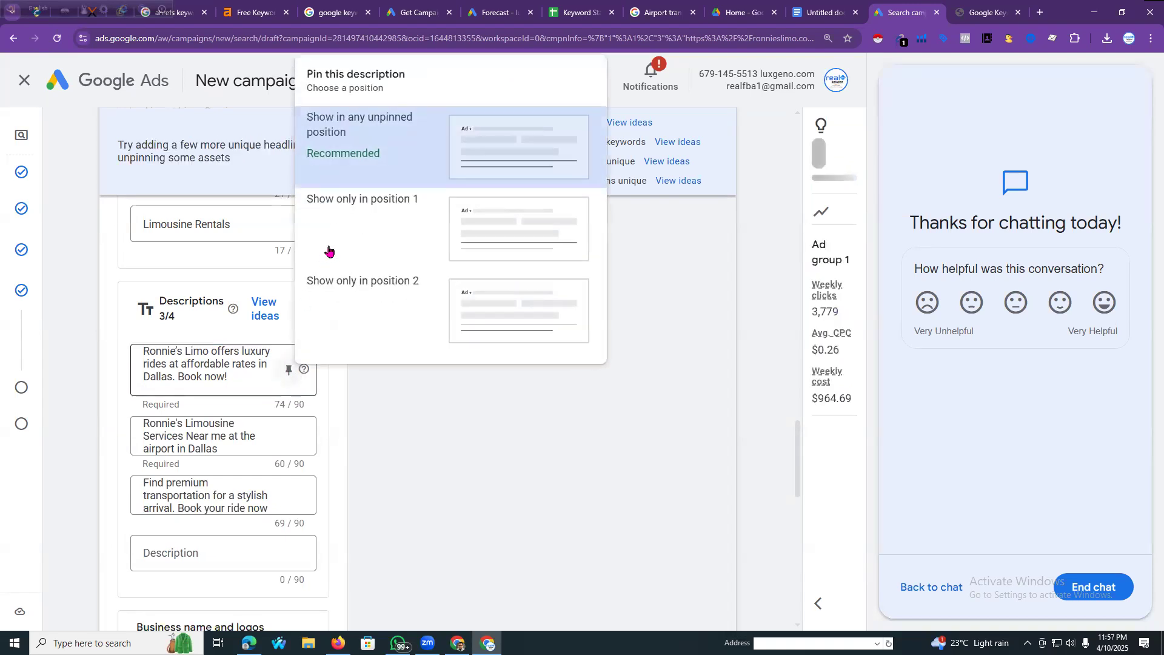
pyautogui.click(351, 216)
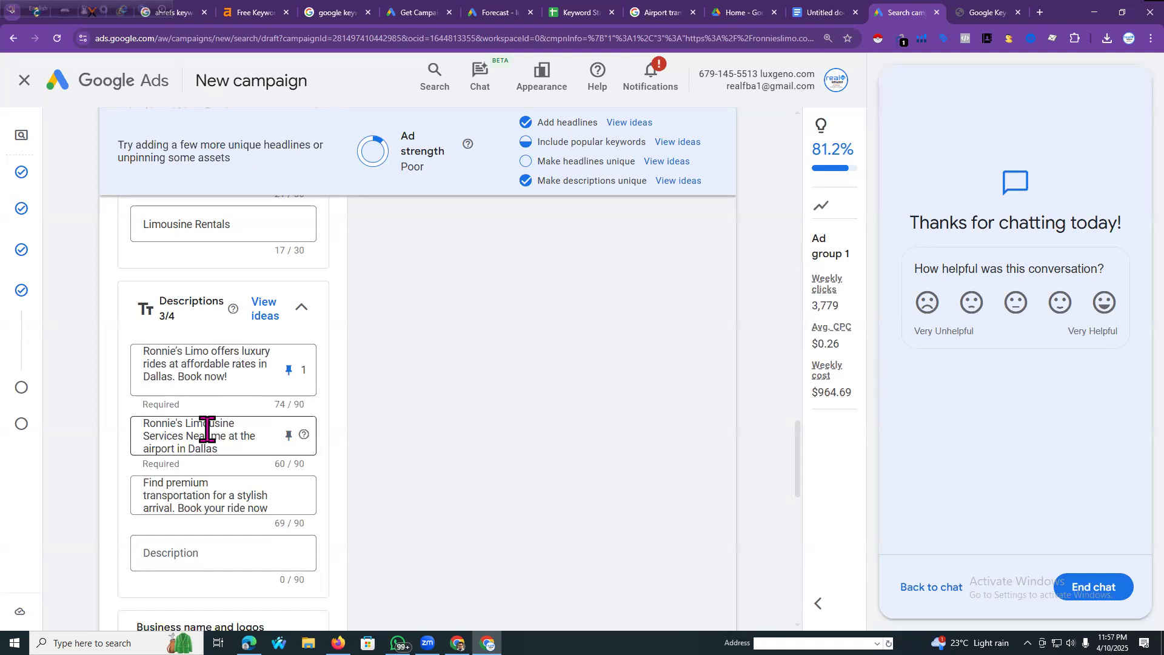
pyautogui.click(288, 436)
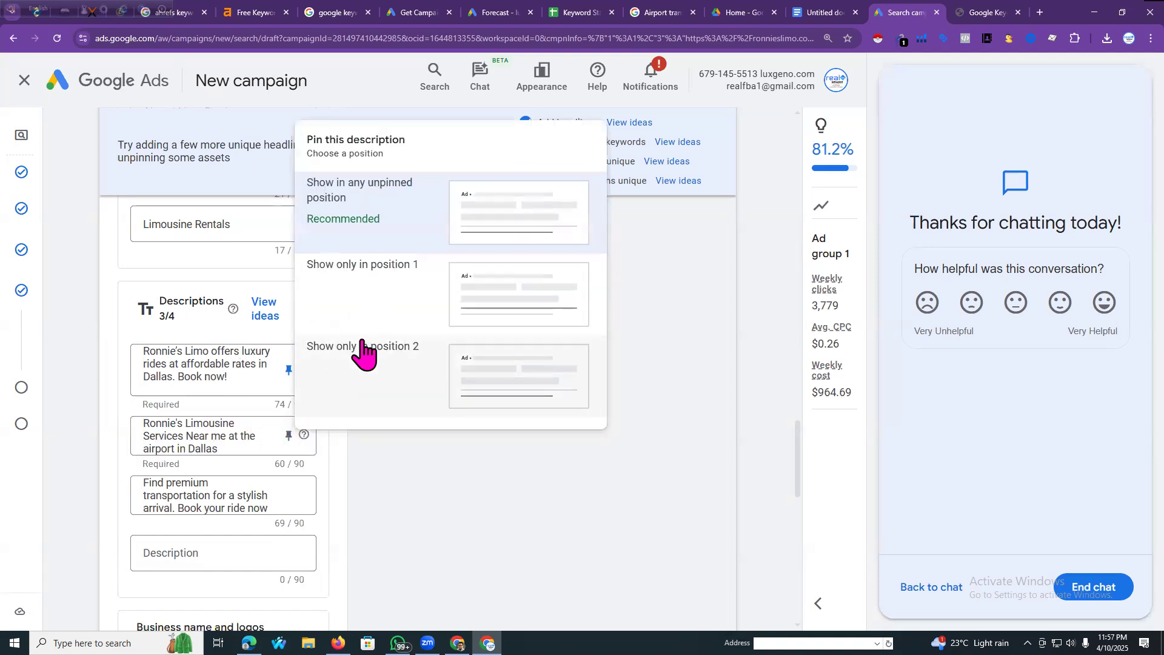
pyautogui.click(362, 347)
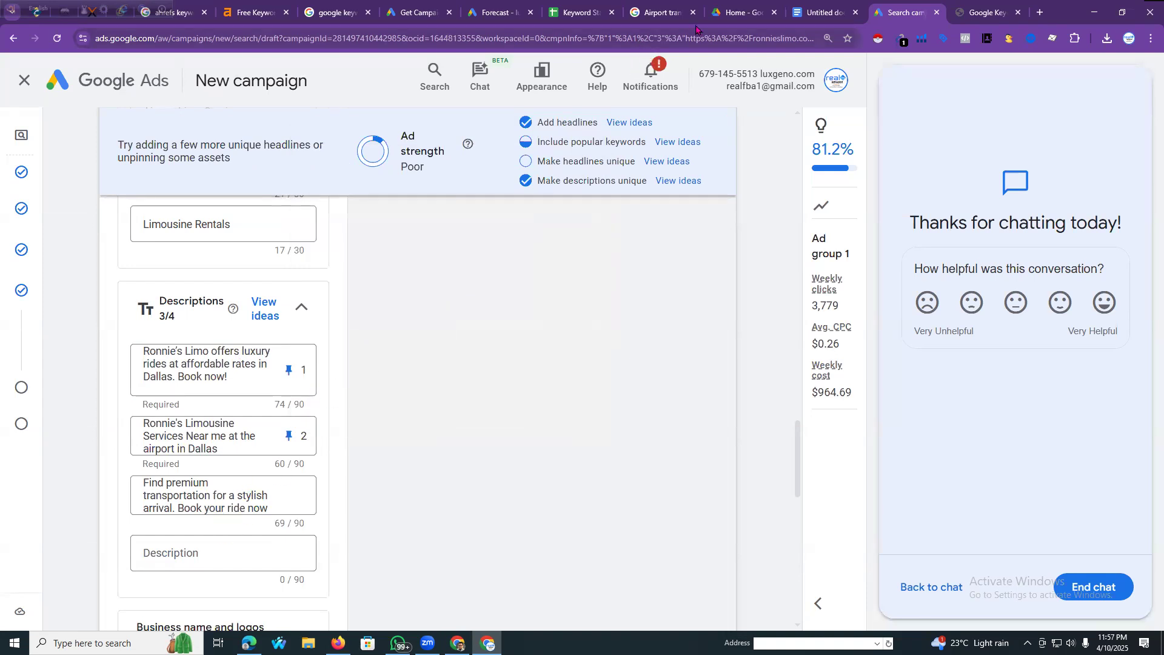
pyautogui.click(824, 12)
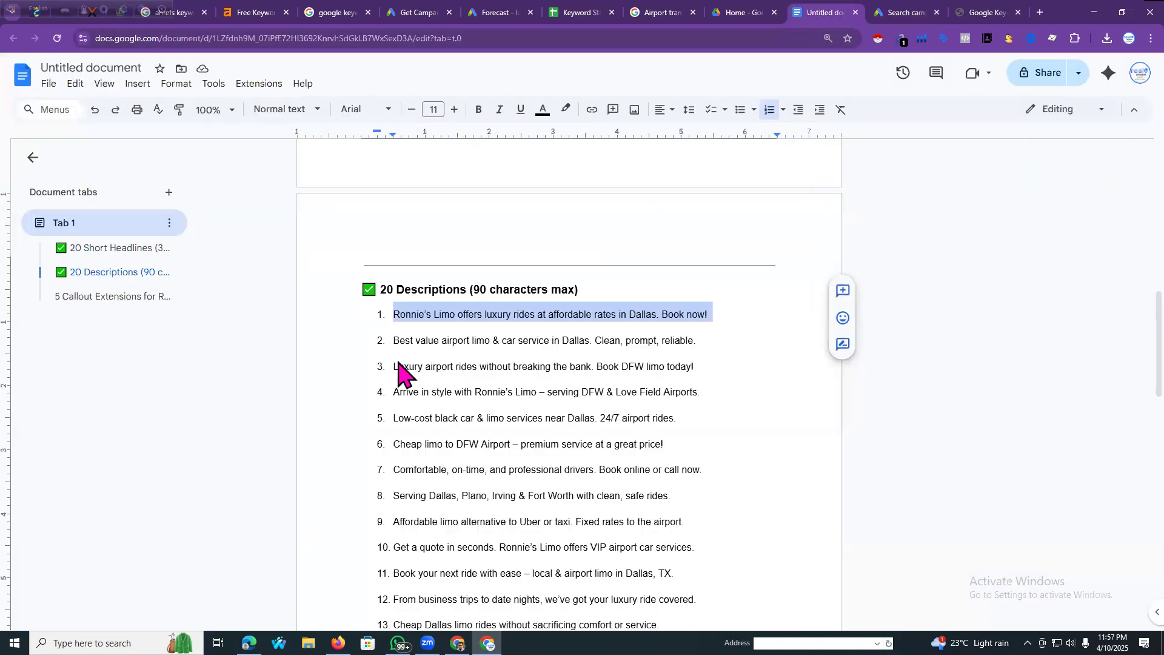
# Replace the third description with the 'Book DFW limo today!' line from the Docs list.
pyautogui.moveTo(394, 367); pyautogui.dragTo(704, 379)
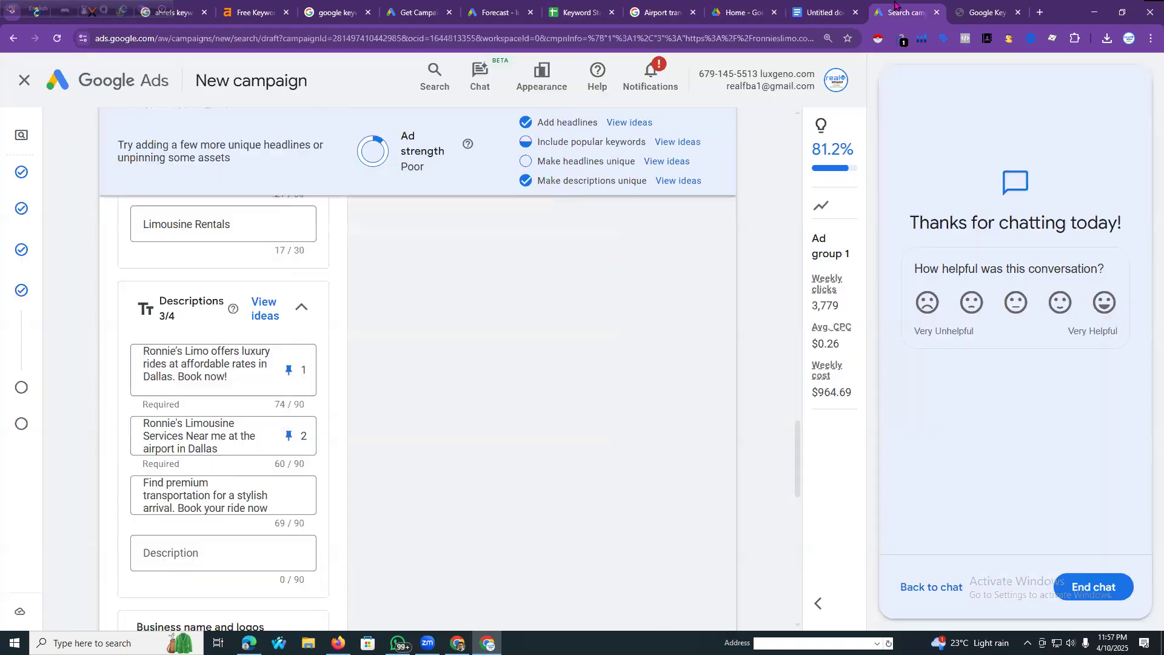
pyautogui.click(898, 12)
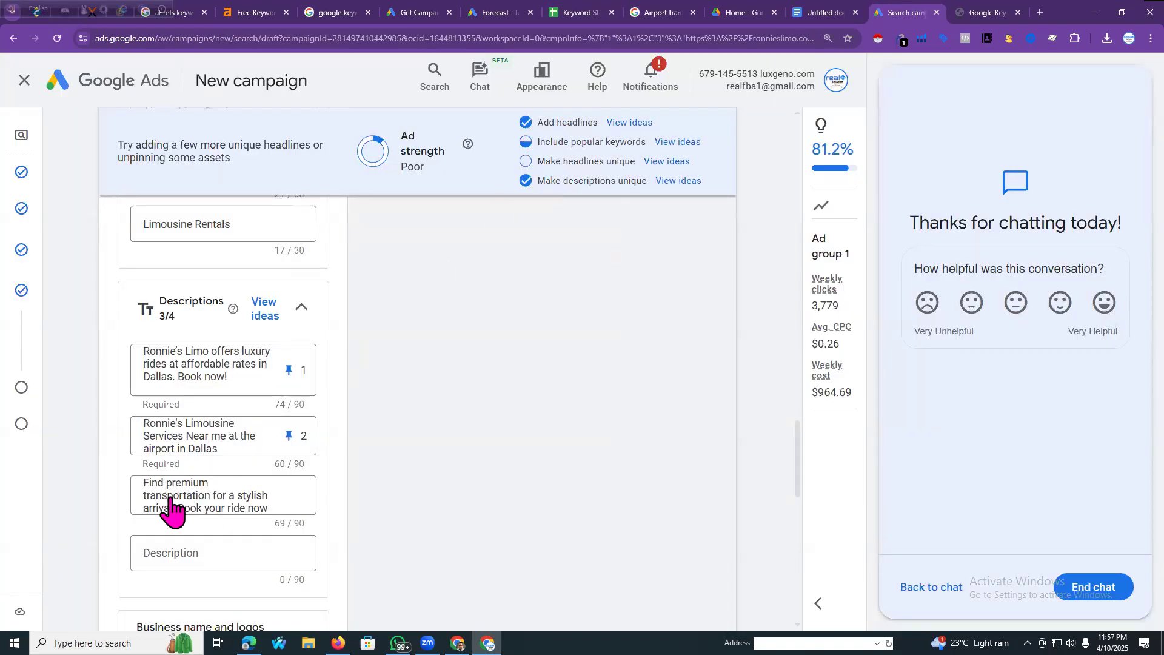
pyautogui.tripleClick(207, 486)
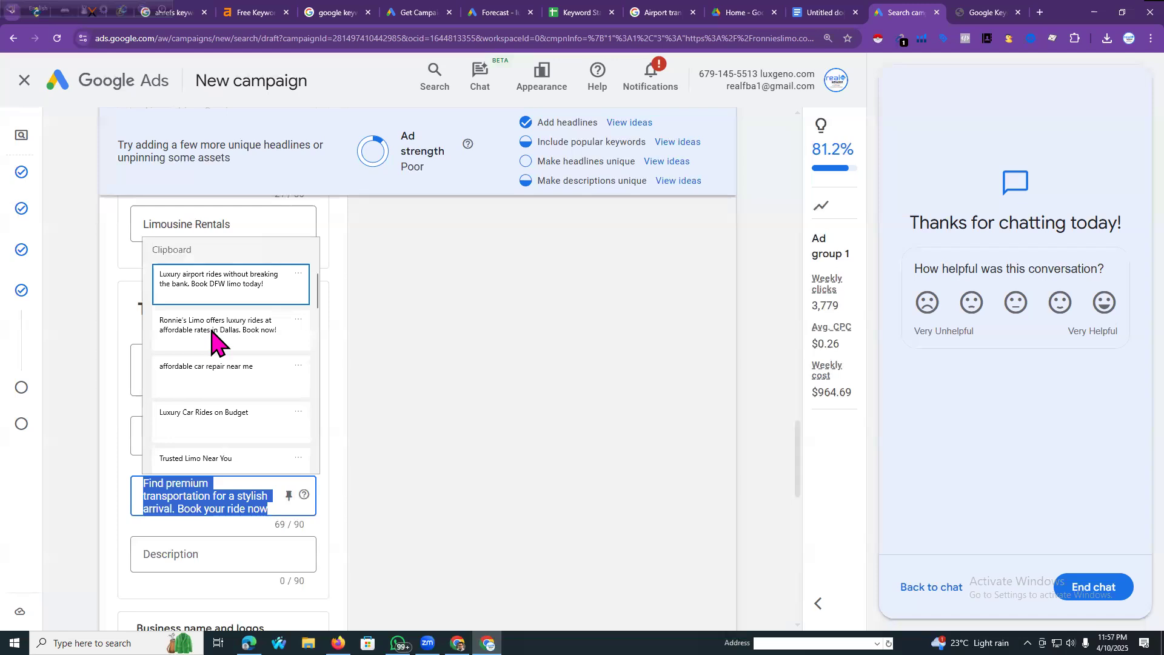
pyautogui.click(215, 291)
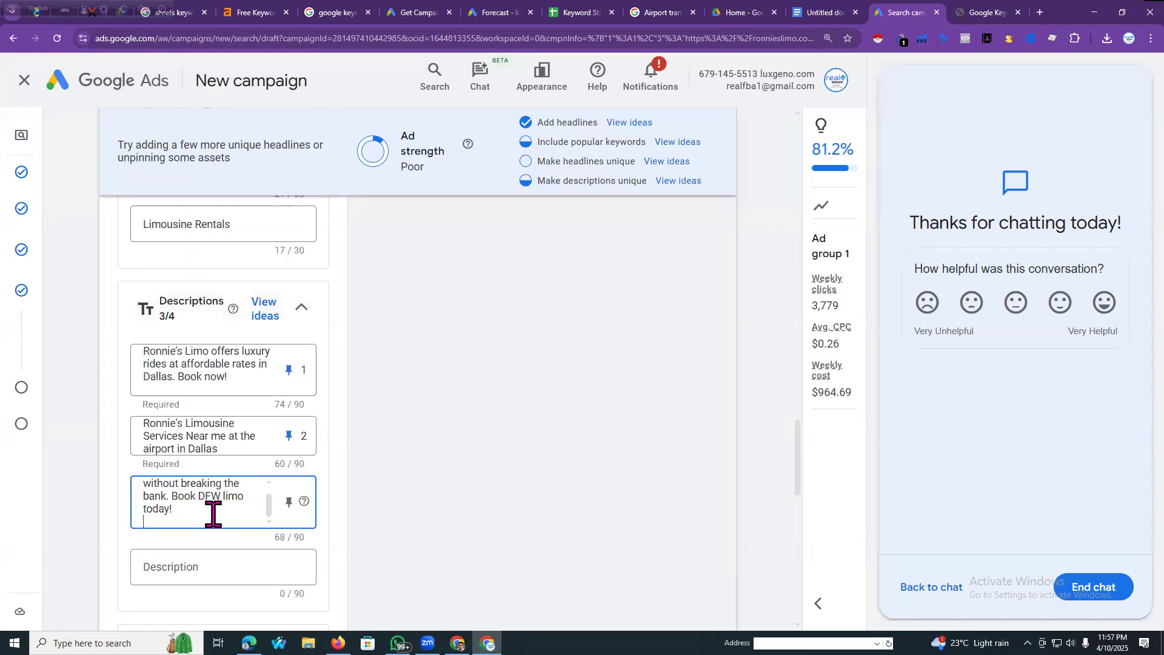
# Fill the fourth description with 'Comfortable, on-time, and professional drivers. Book online or call now.'.
pyautogui.click(174, 562)
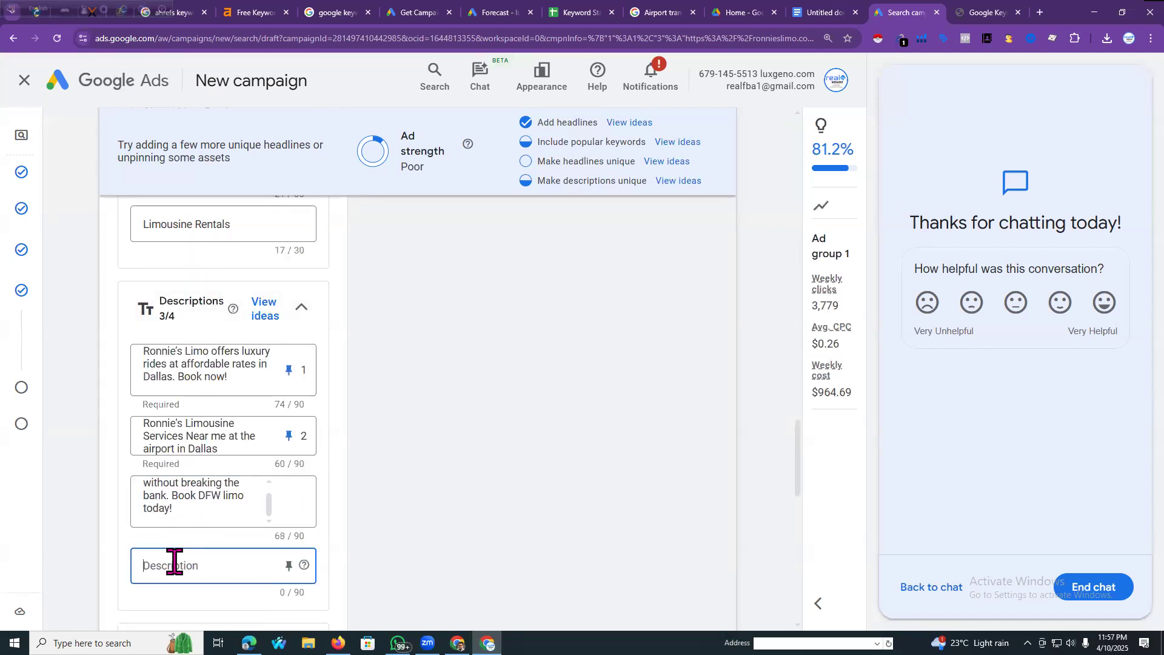
pyautogui.press('super+v')
pyautogui.scroll(-5, 220, 473)
pyautogui.scroll(-5, 224, 476)
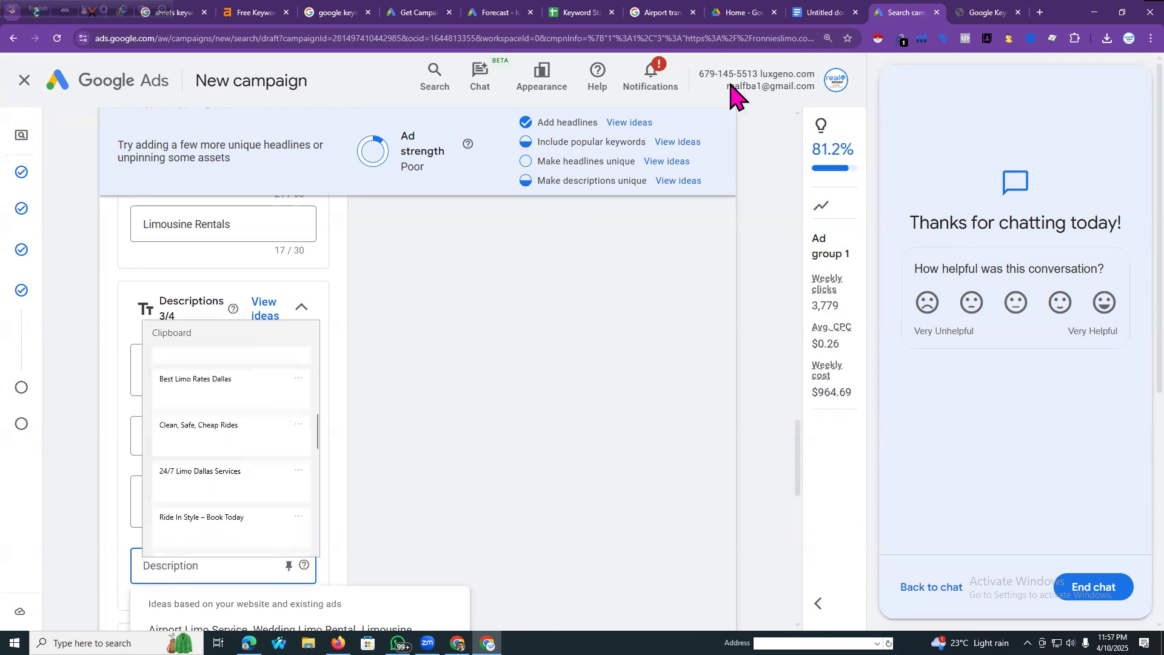
pyautogui.click(814, 2)
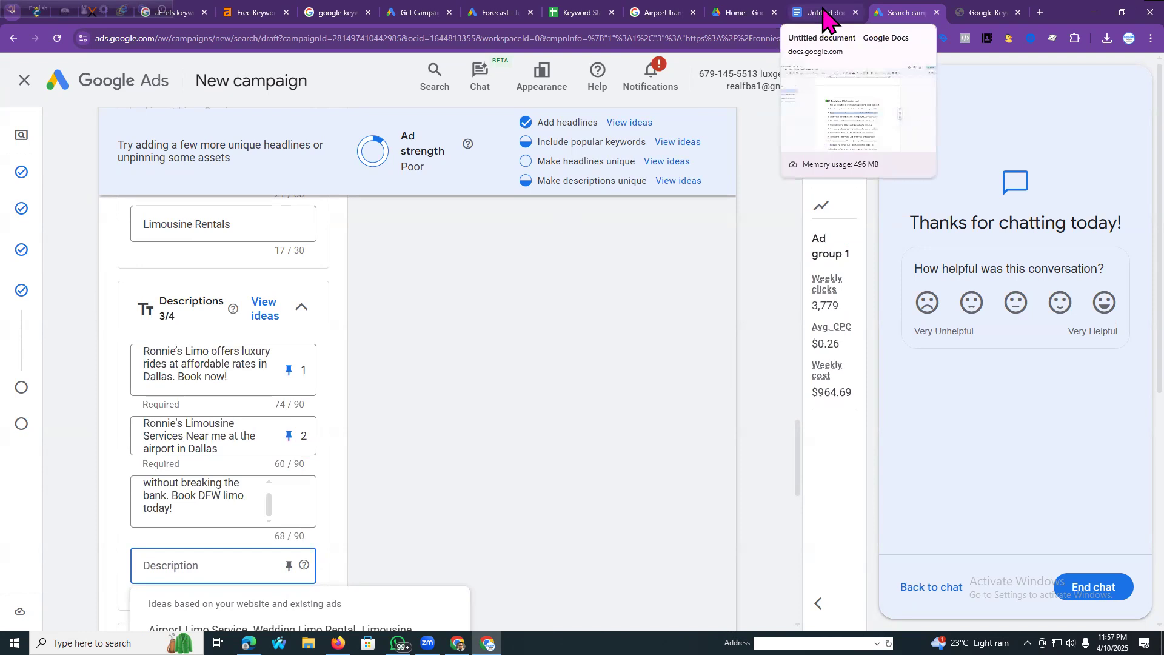
pyautogui.click(827, 16)
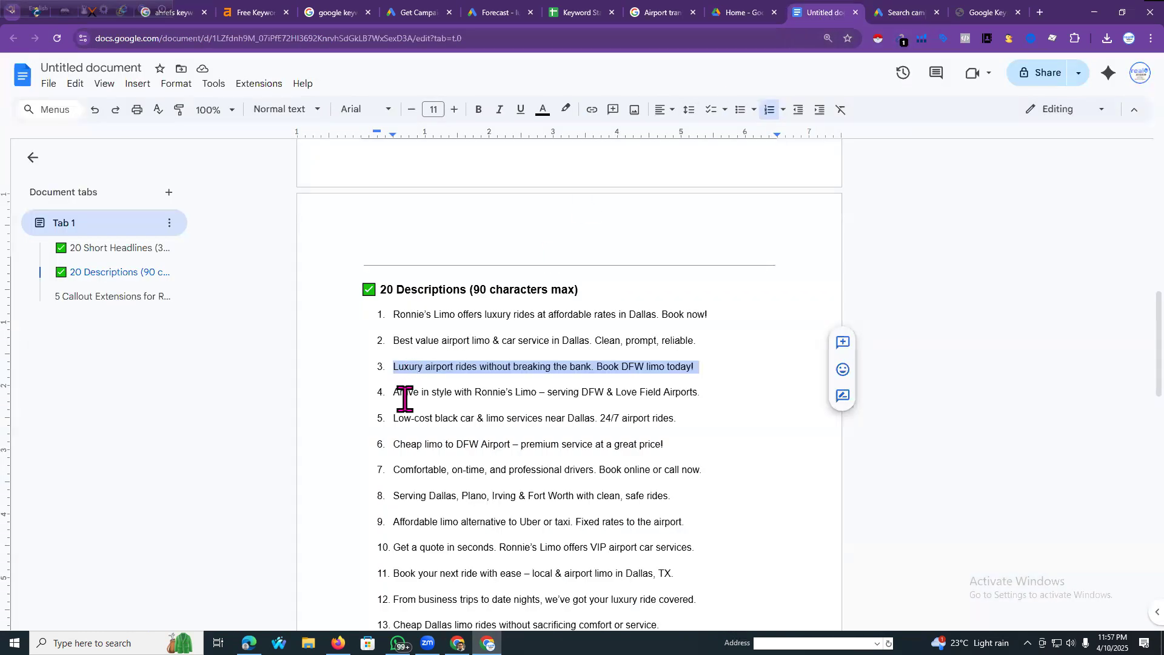
pyautogui.click(393, 470)
pyautogui.moveTo(393, 470); pyautogui.dragTo(712, 470)
pyautogui.hotkey('ctrl', 'c')
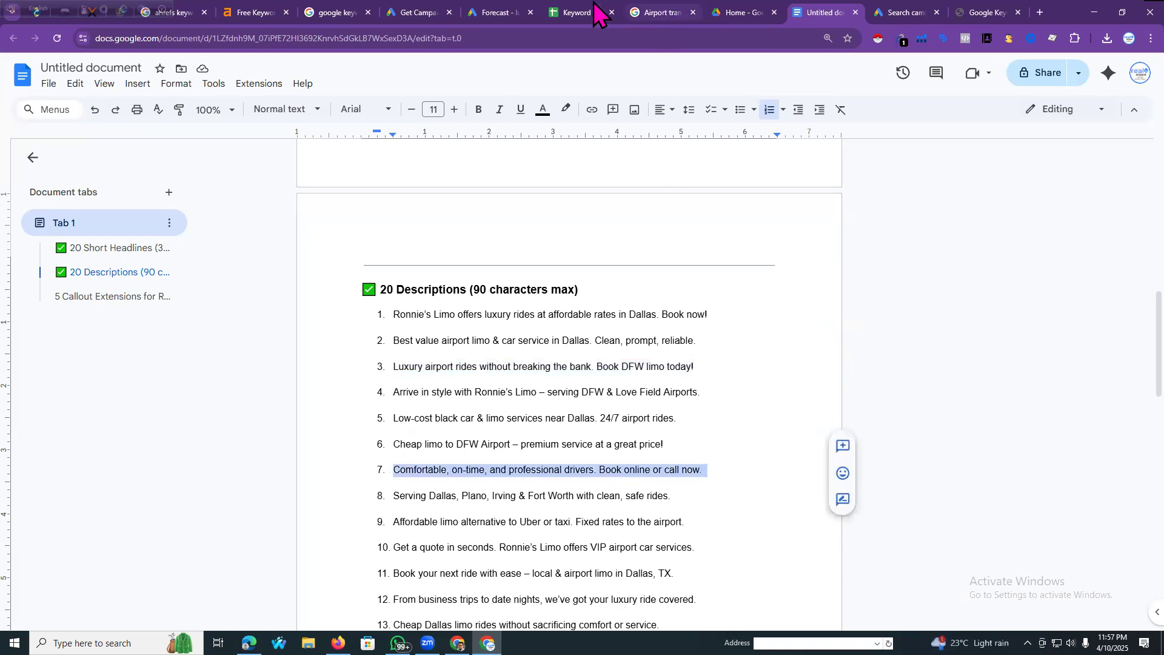
pyautogui.click(741, 5)
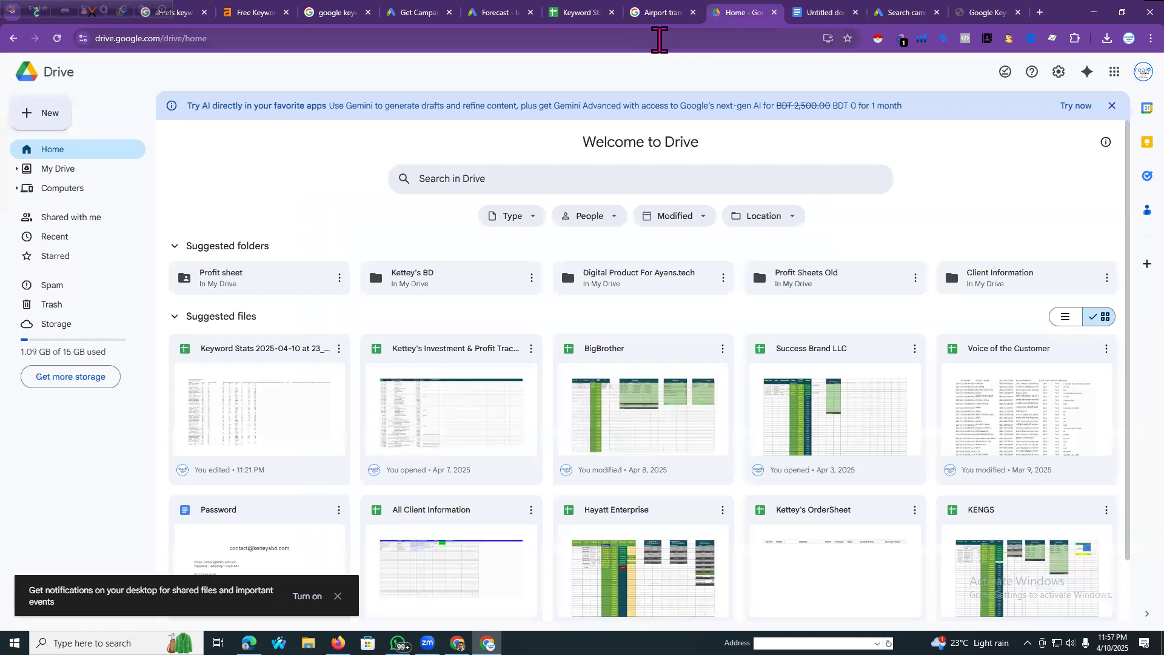
pyautogui.click(908, 12)
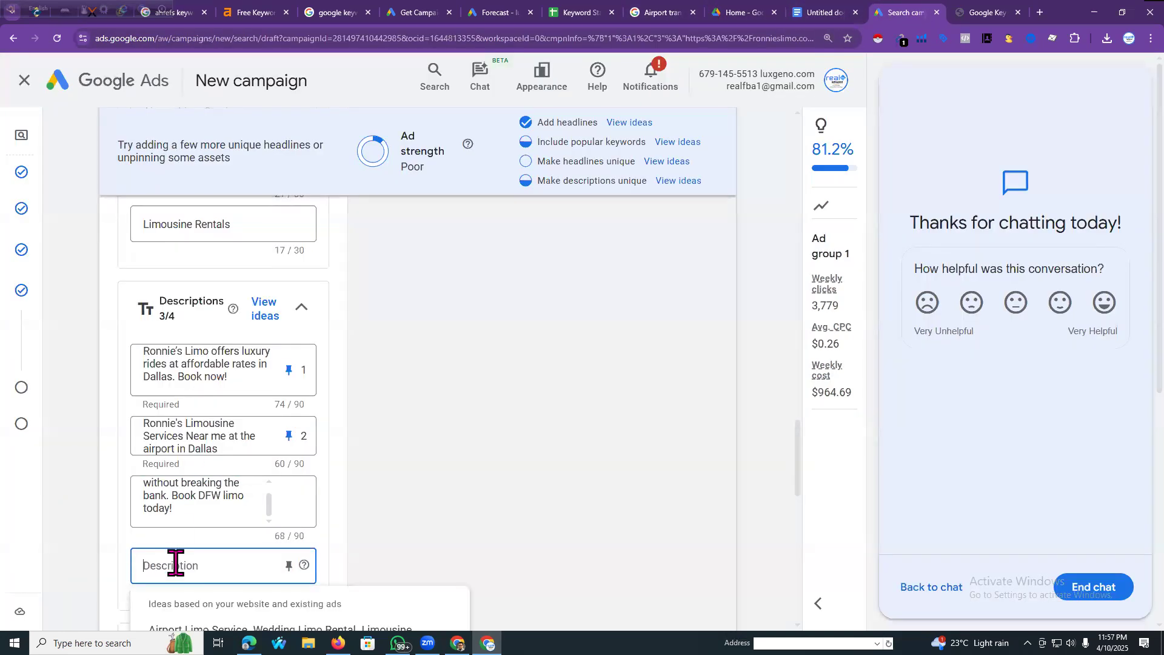
pyautogui.hotkey('ctrl', 'v')
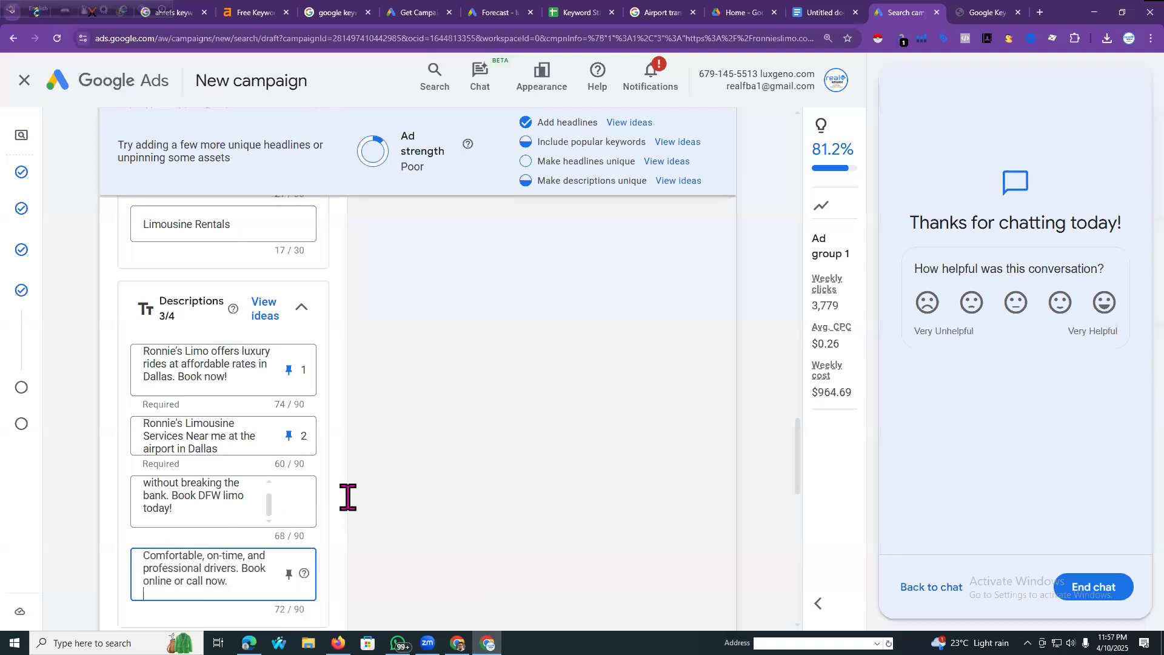
pyautogui.click(381, 387)
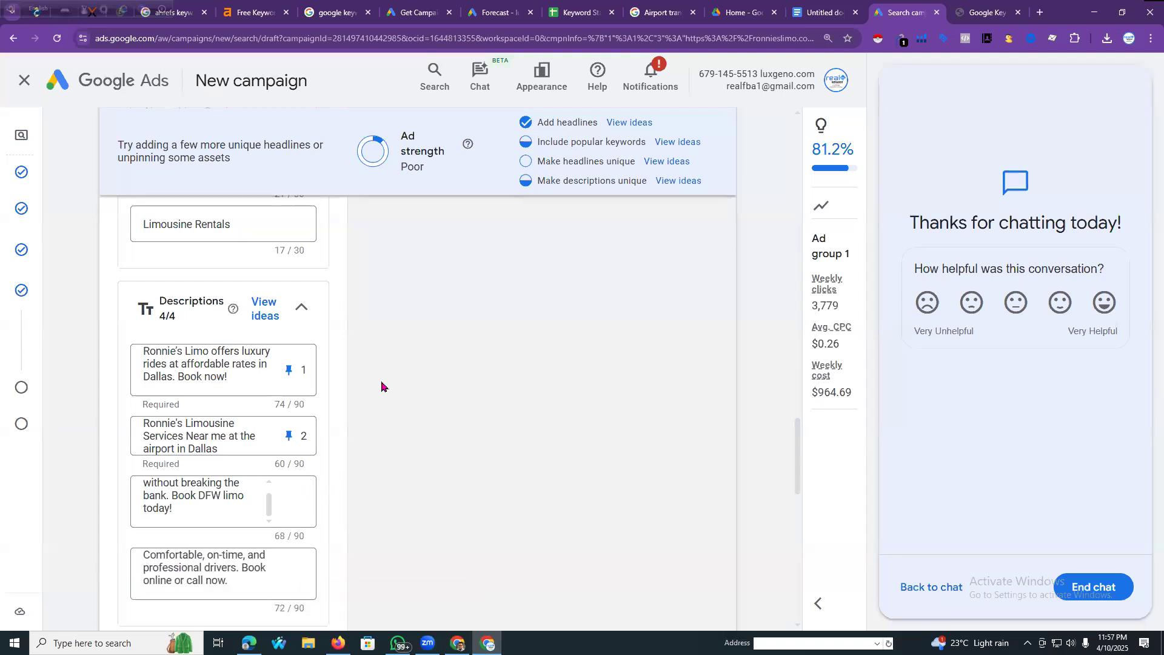
# Request access to add a business name and logo to the ad.
pyautogui.scroll(-3, 380, 379)
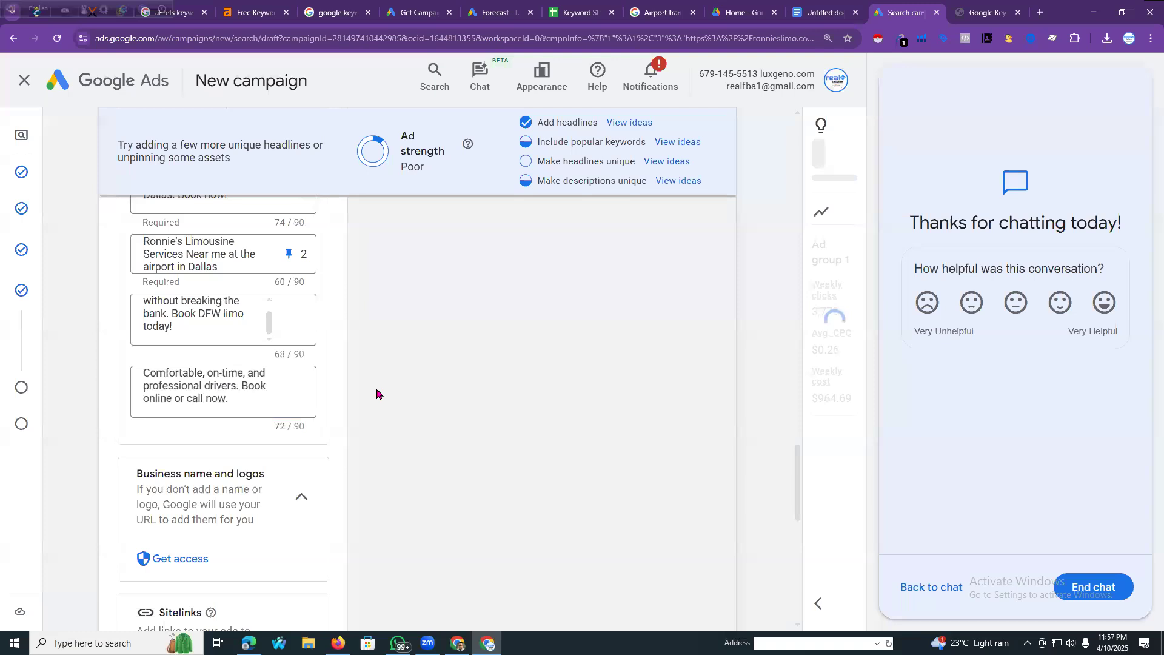
pyautogui.scroll(-2, 374, 394)
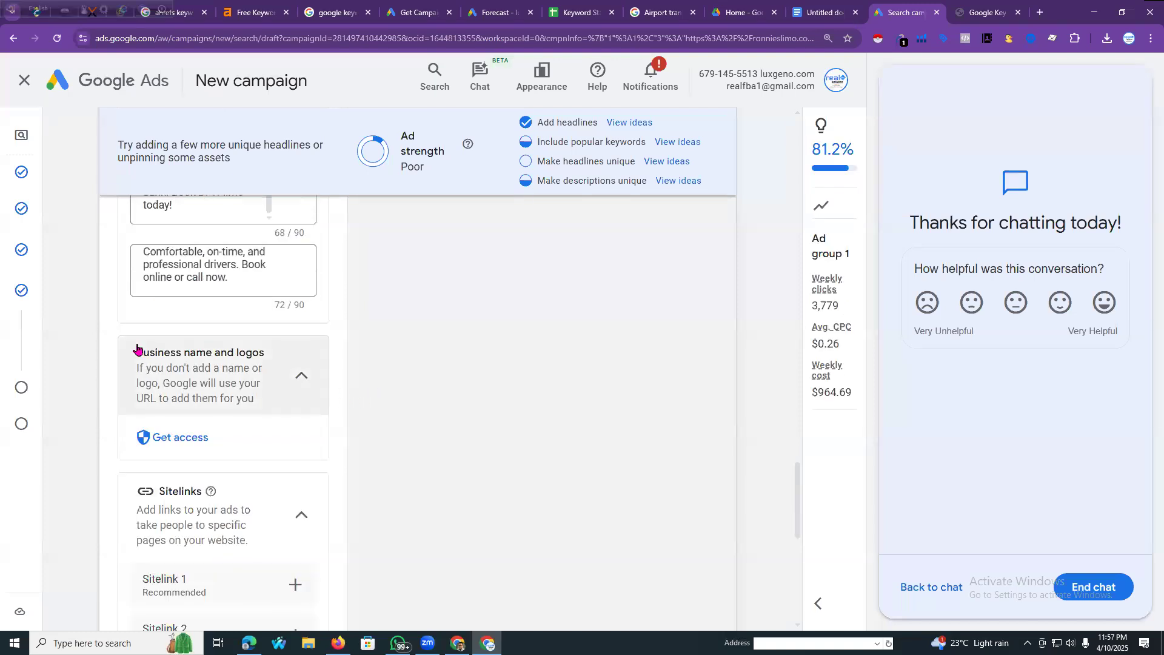
pyautogui.click(177, 441)
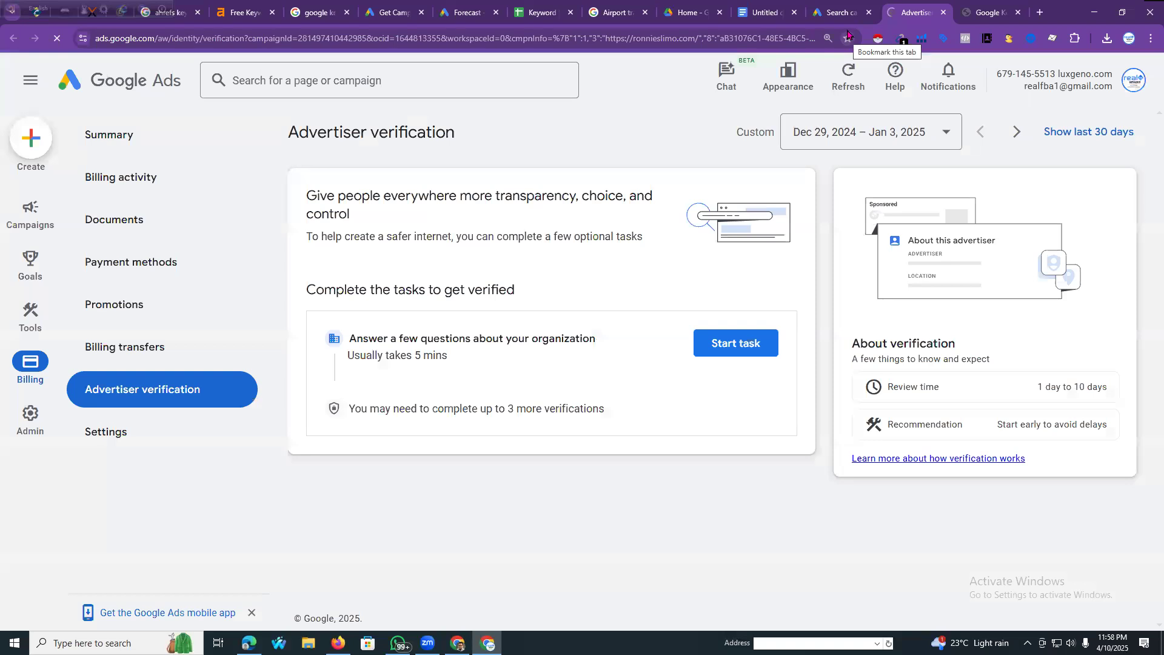
pyautogui.click(839, 12)
# Check the advertiser verification page, then close the support chat panel.
pyautogui.click(904, 13)
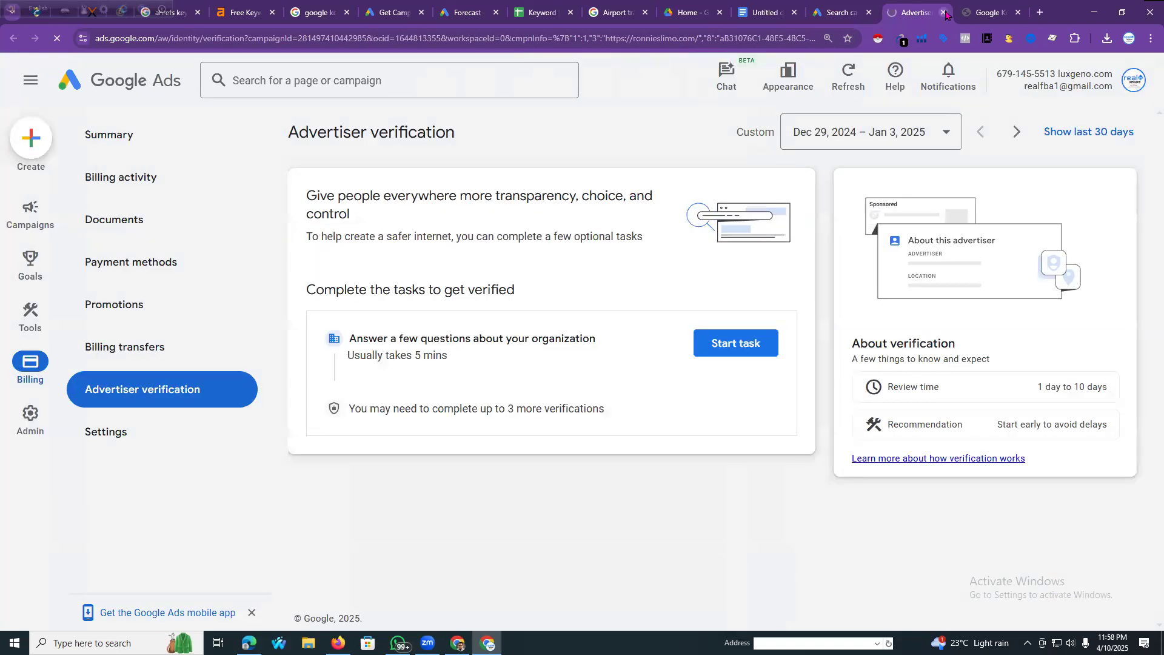
pyautogui.click(944, 13)
pyautogui.click(843, 9)
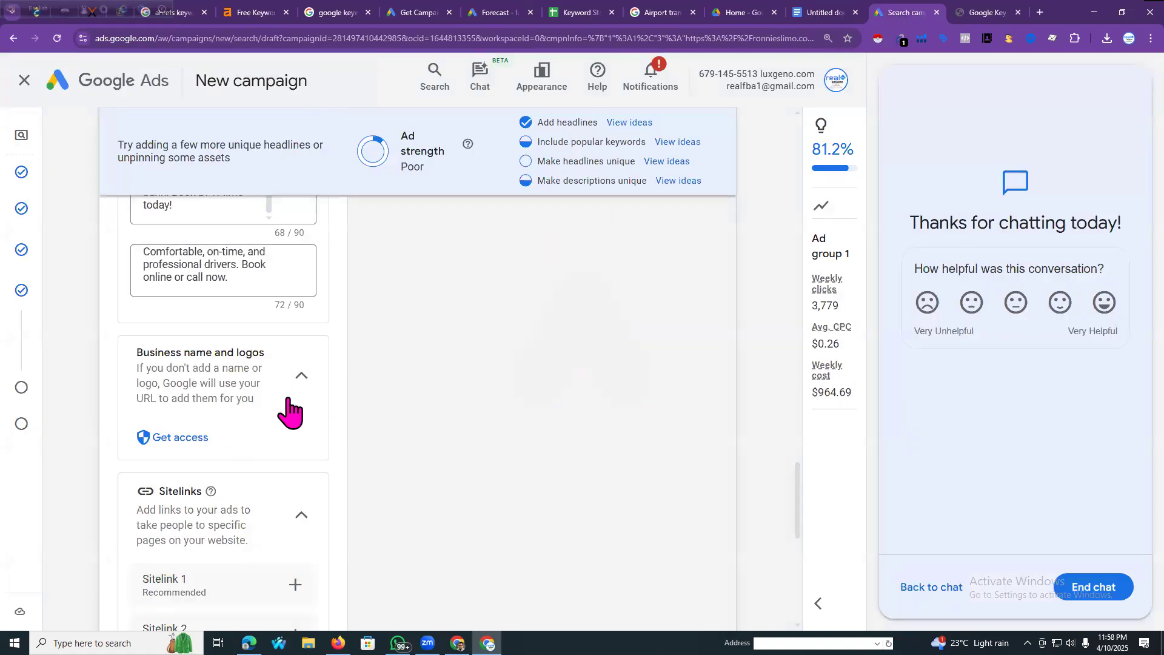
pyautogui.click(300, 377)
pyautogui.click(299, 381)
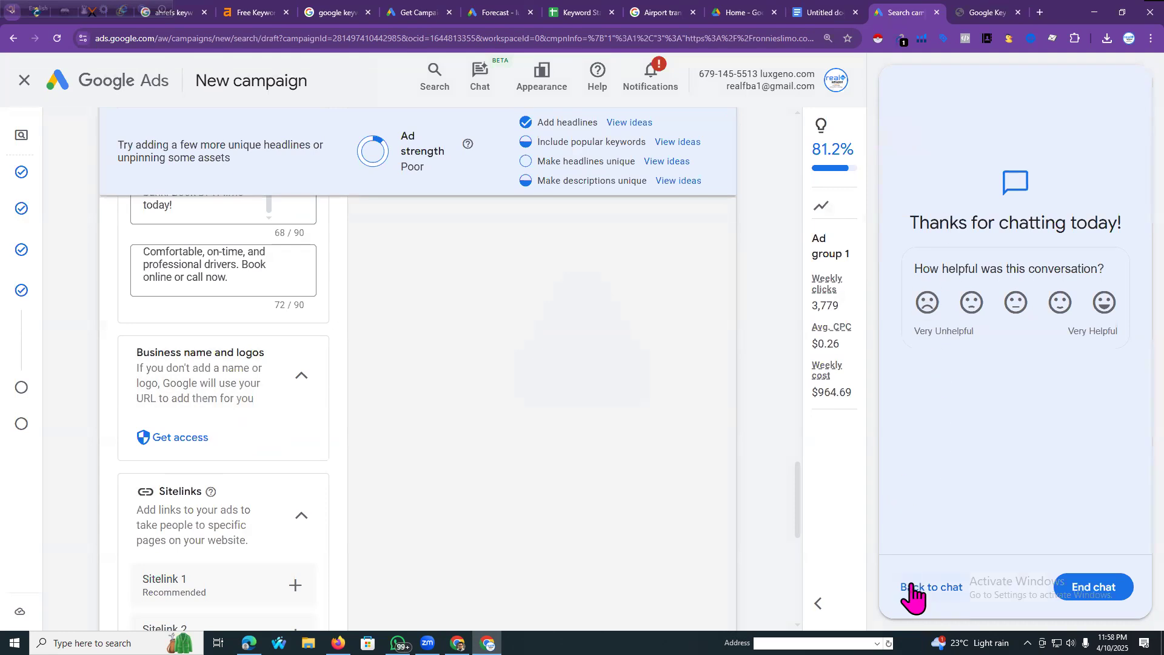
pyautogui.click(1062, 595)
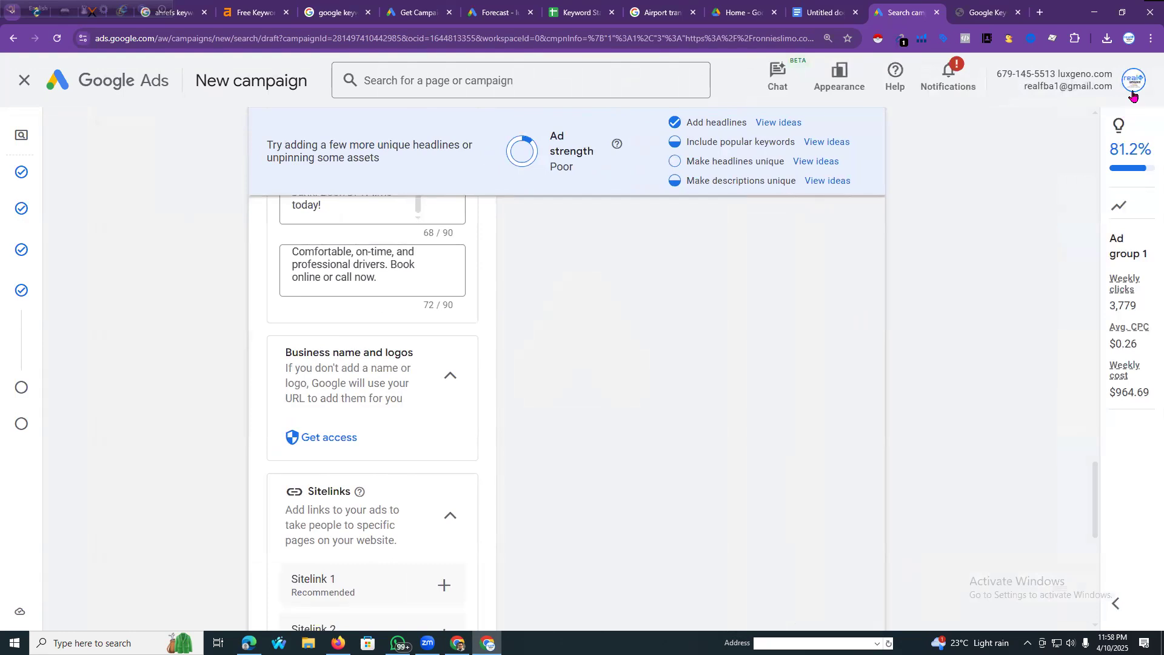
pyautogui.click(1135, 87)
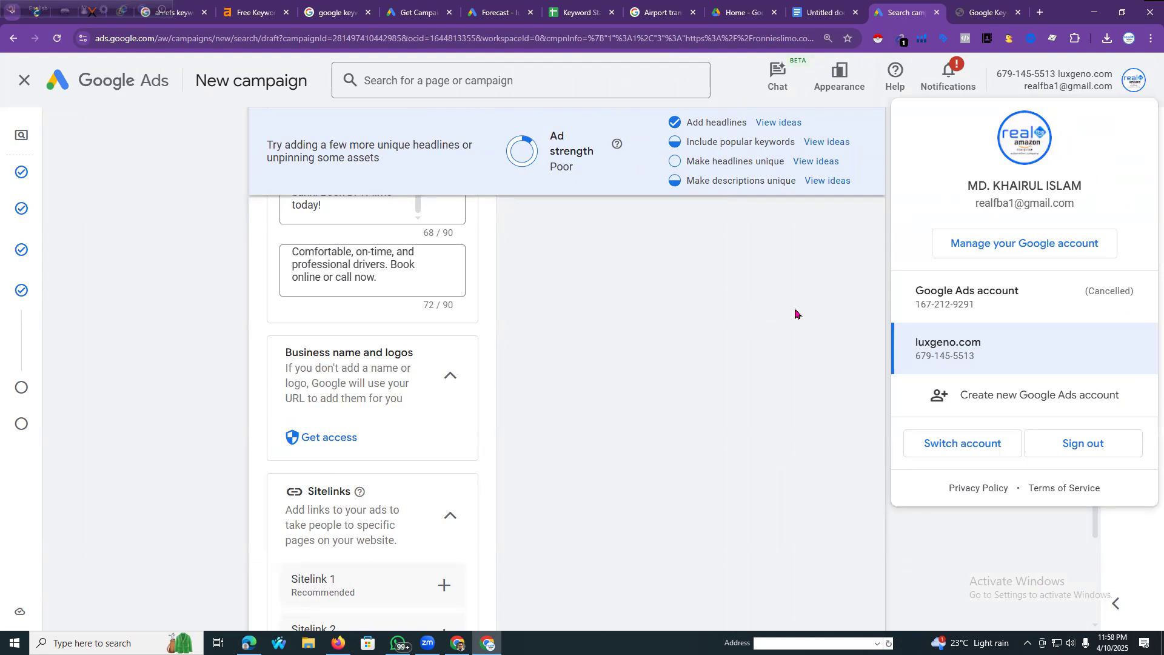
pyautogui.click(427, 472)
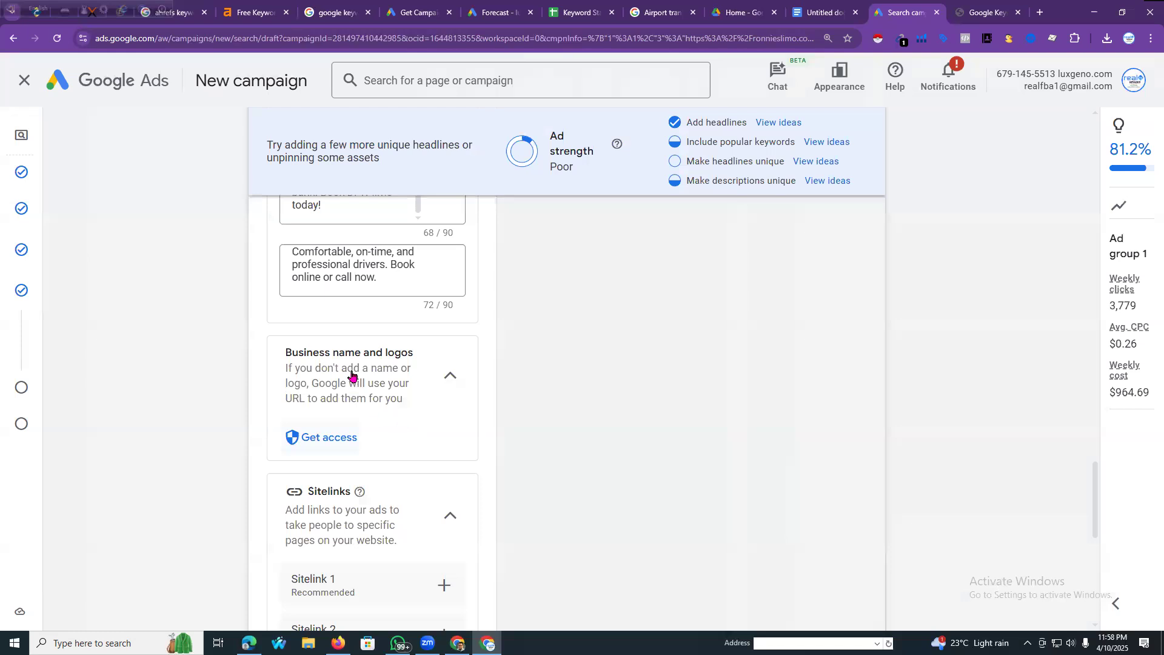
pyautogui.scroll(-2, 354, 381)
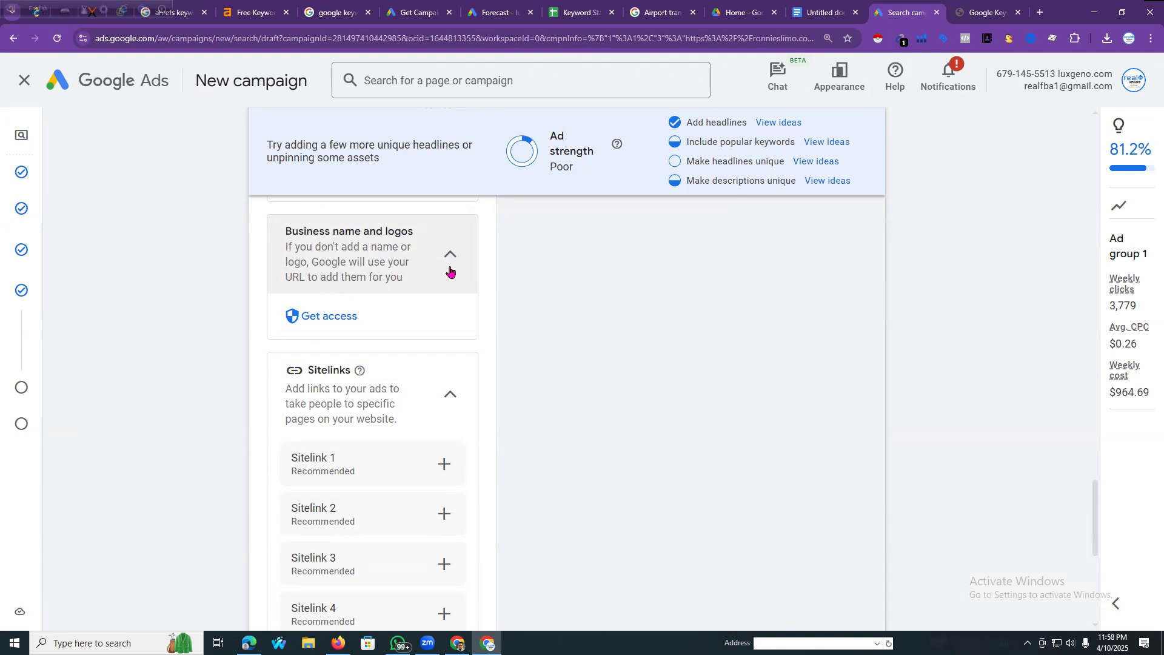
pyautogui.click(390, 285)
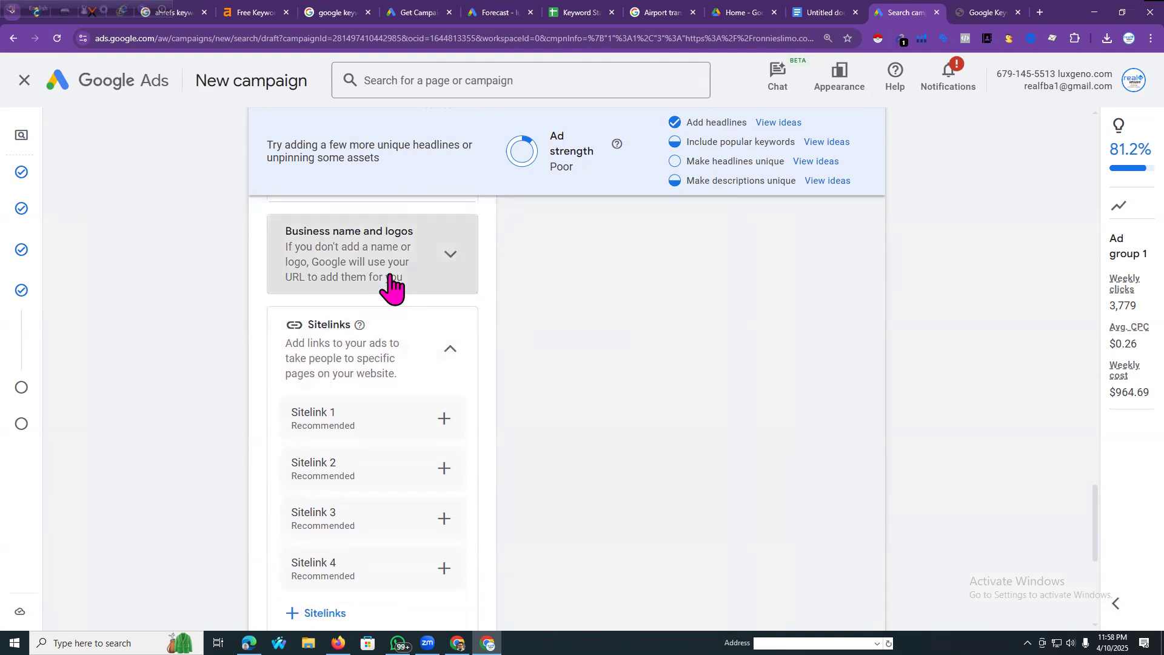
pyautogui.click(437, 260)
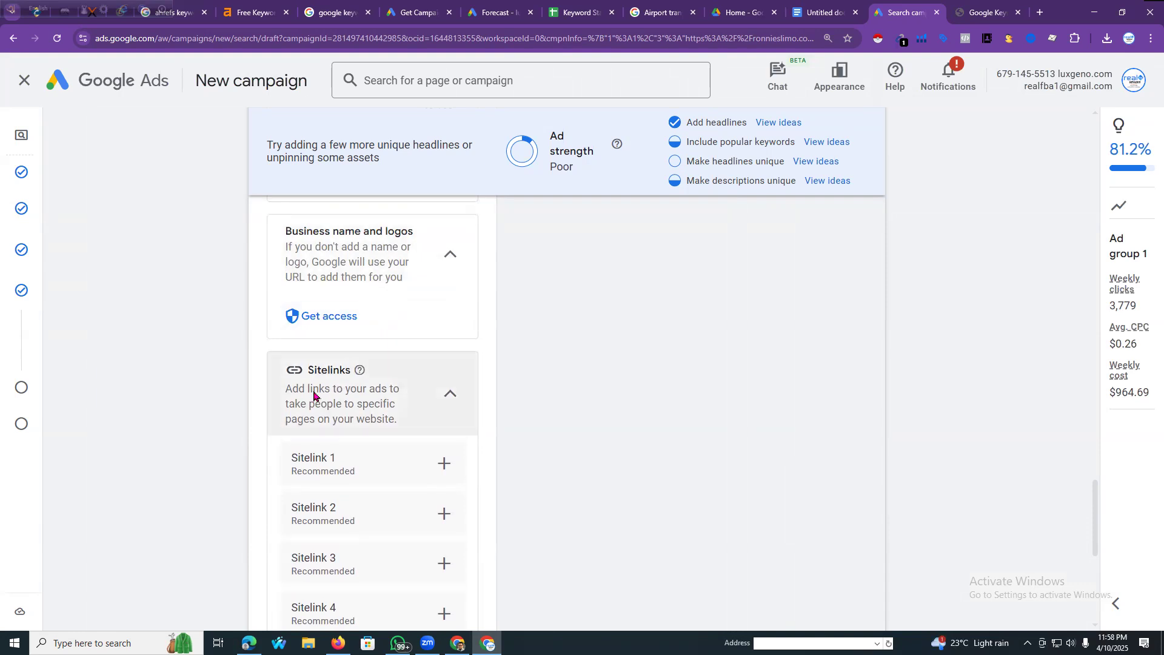
pyautogui.scroll(-3, 319, 395)
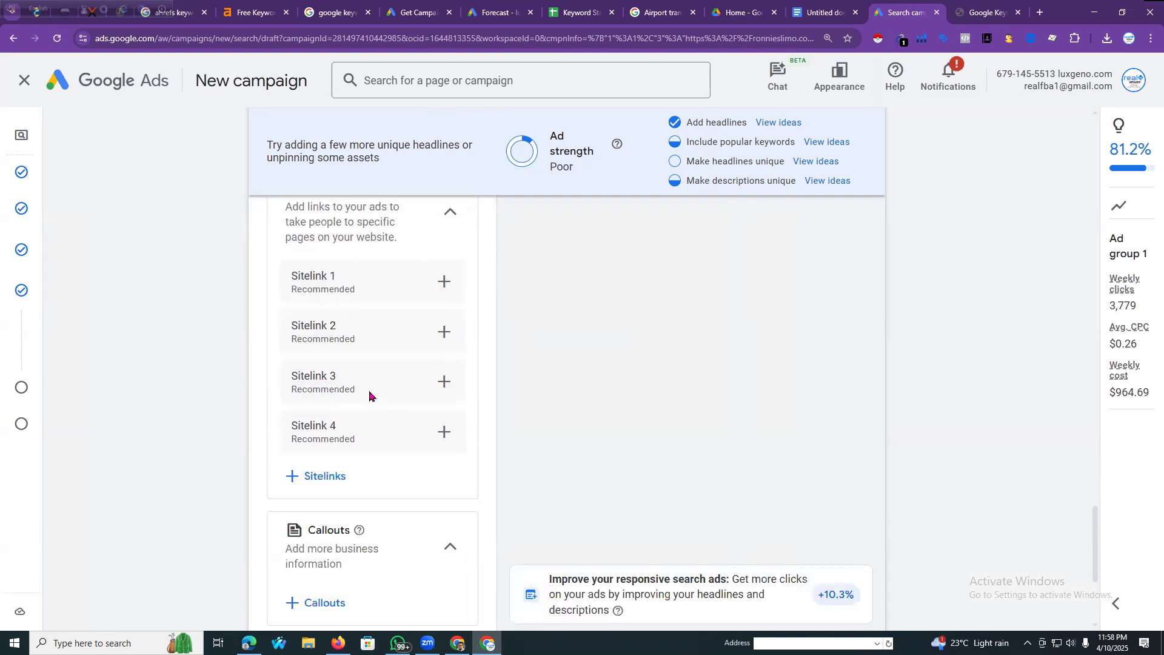
pyautogui.scroll(1, 369, 395)
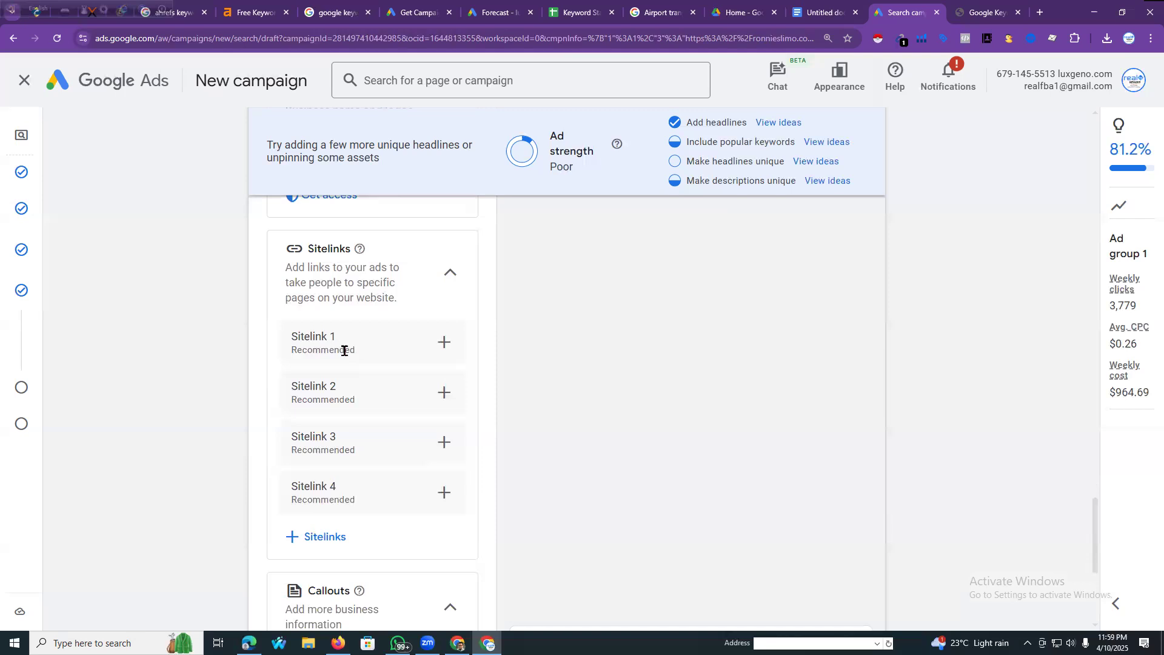
pyautogui.scroll(-3, 348, 399)
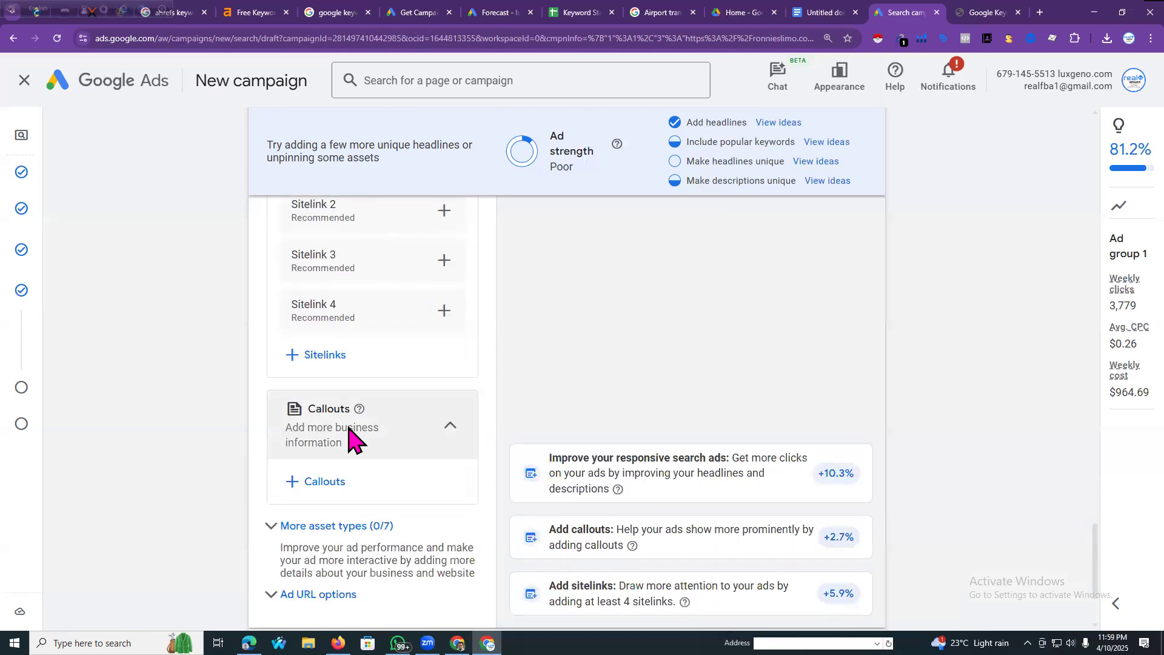
pyautogui.scroll(2, 355, 422)
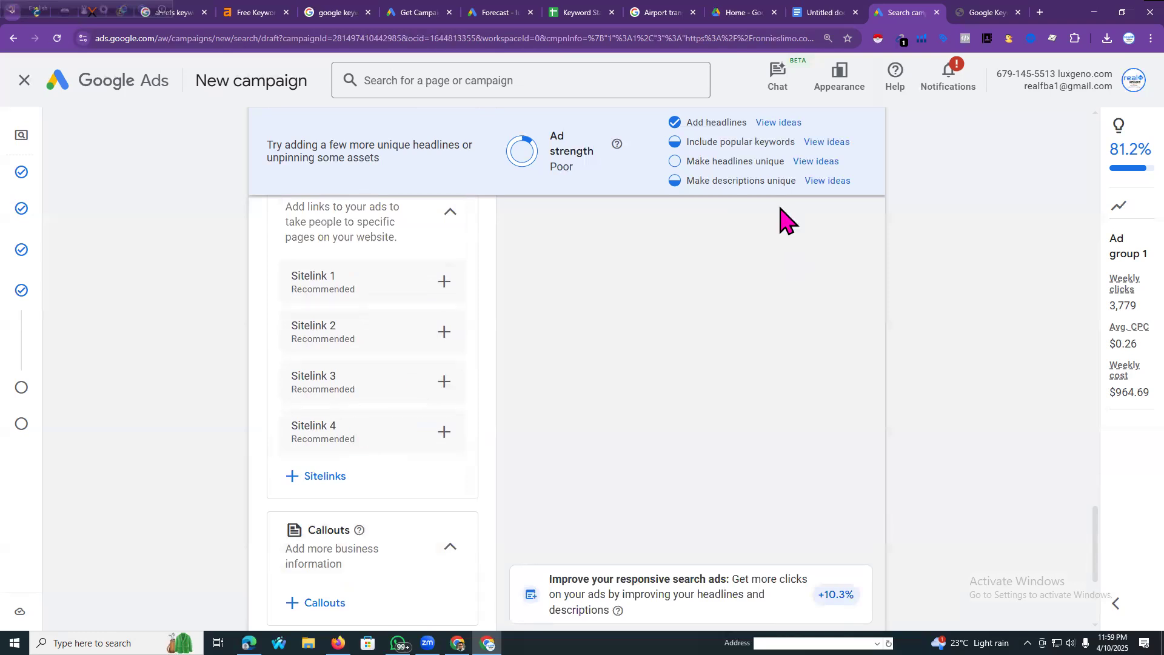
pyautogui.click(803, 162)
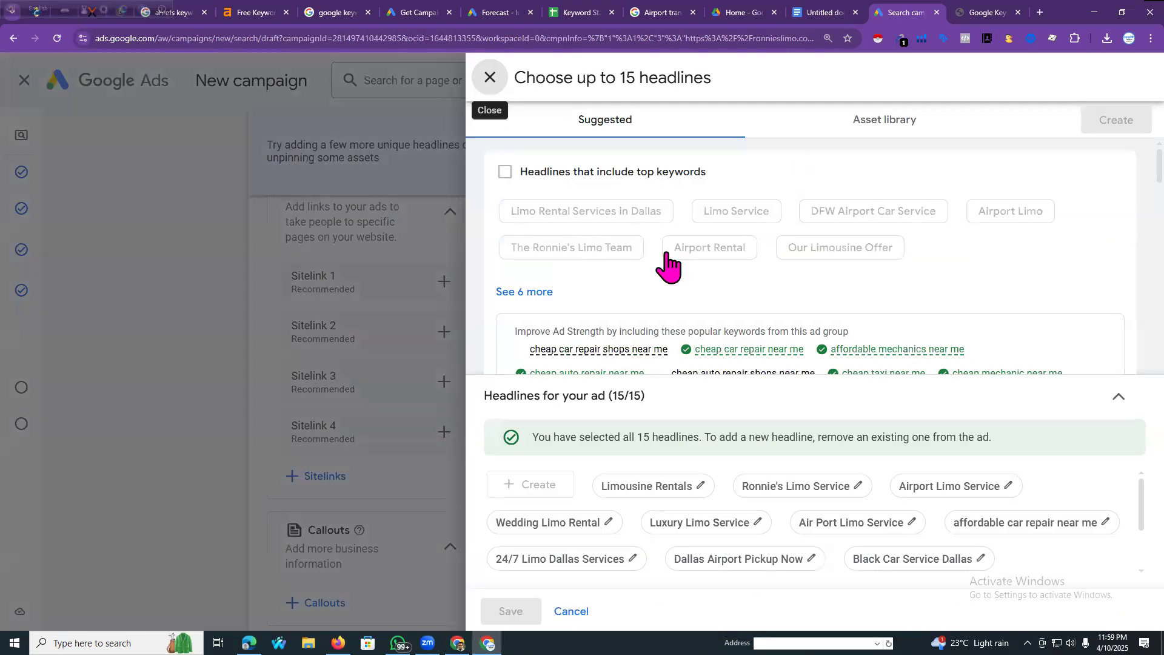
pyautogui.scroll(-3, 643, 334)
pyautogui.scroll(-1, 648, 340)
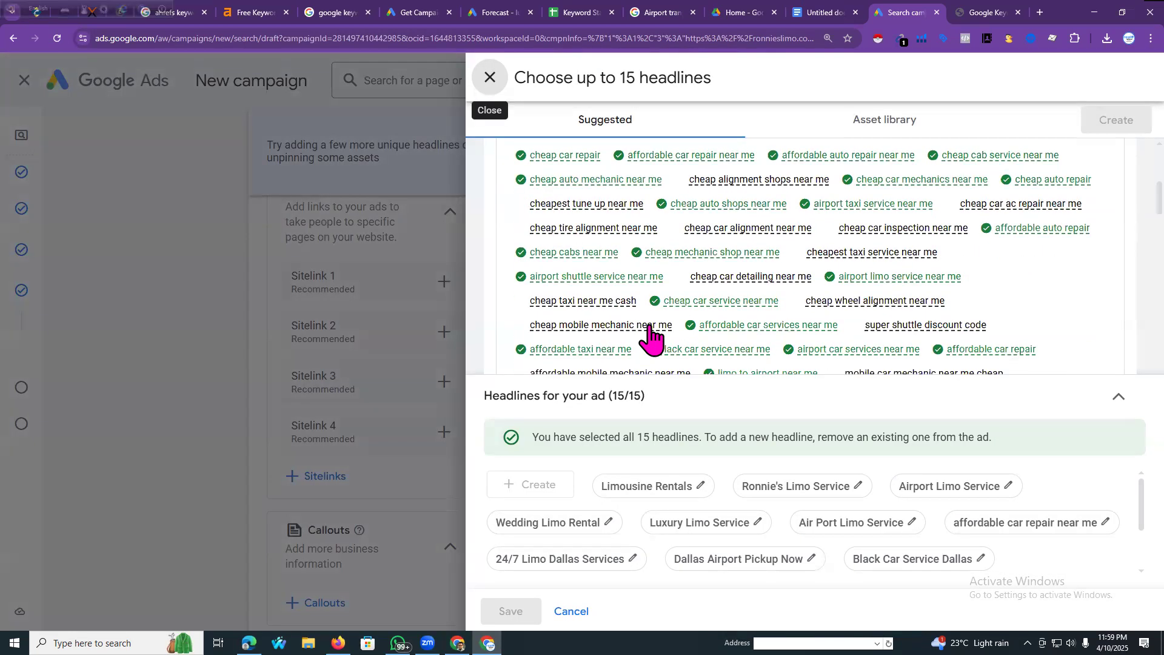
pyautogui.scroll(-2, 648, 339)
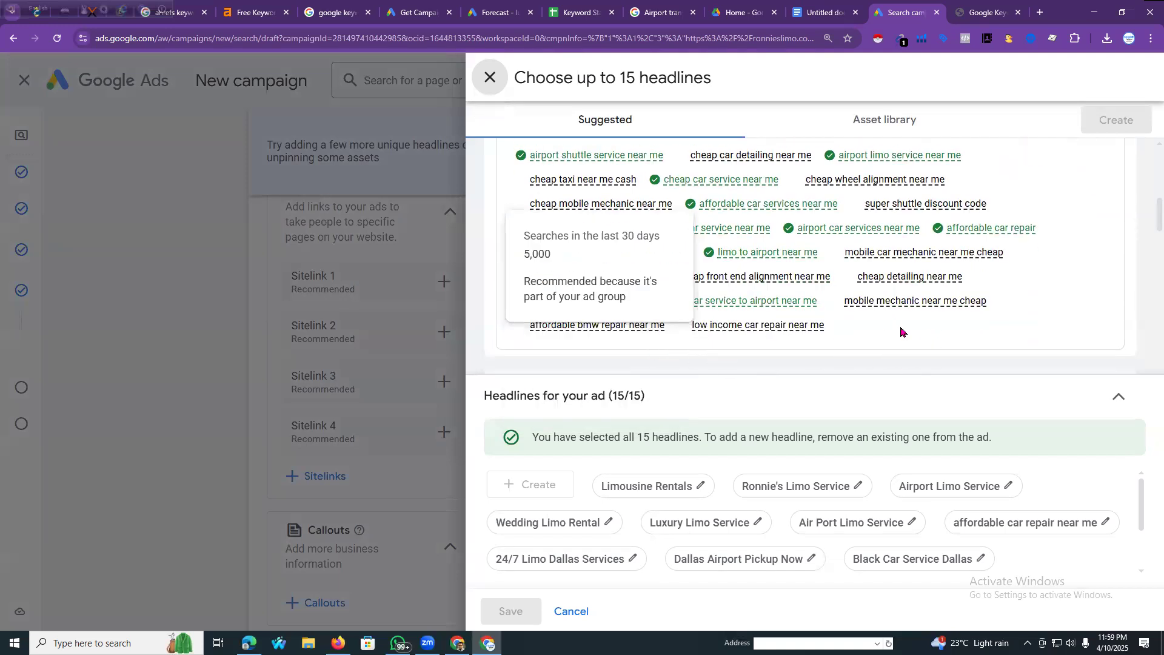
pyautogui.scroll(3, 667, 243)
pyautogui.click(490, 79)
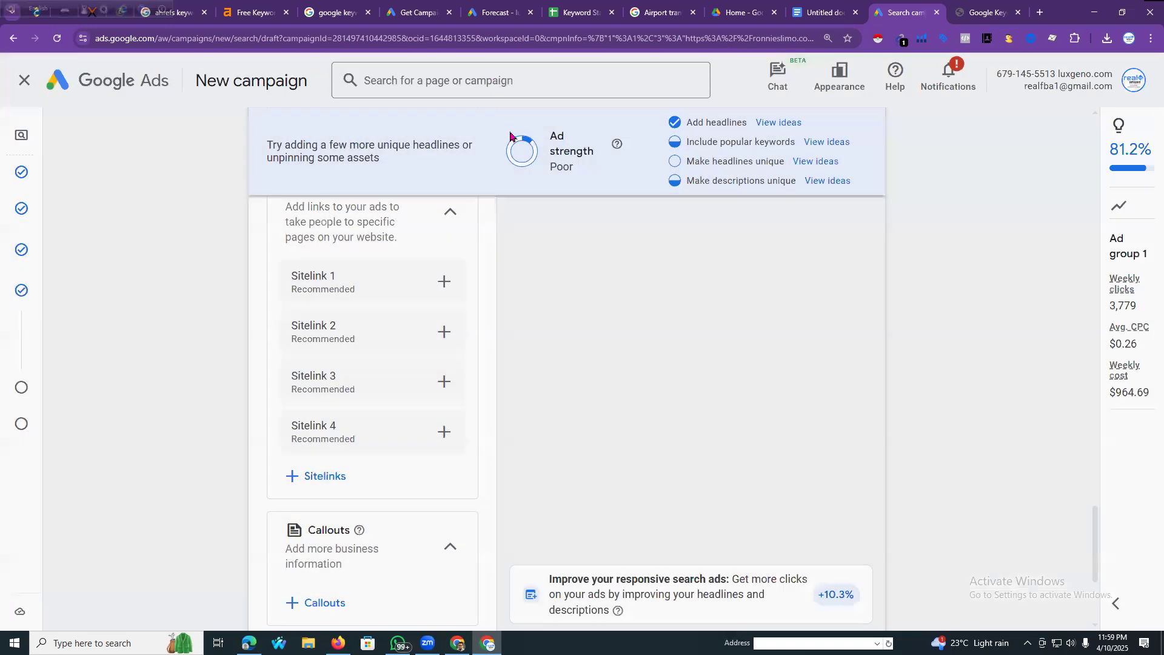
# Start creating Sitelink 1 in the Create sitelink form.
pyautogui.click(445, 282)
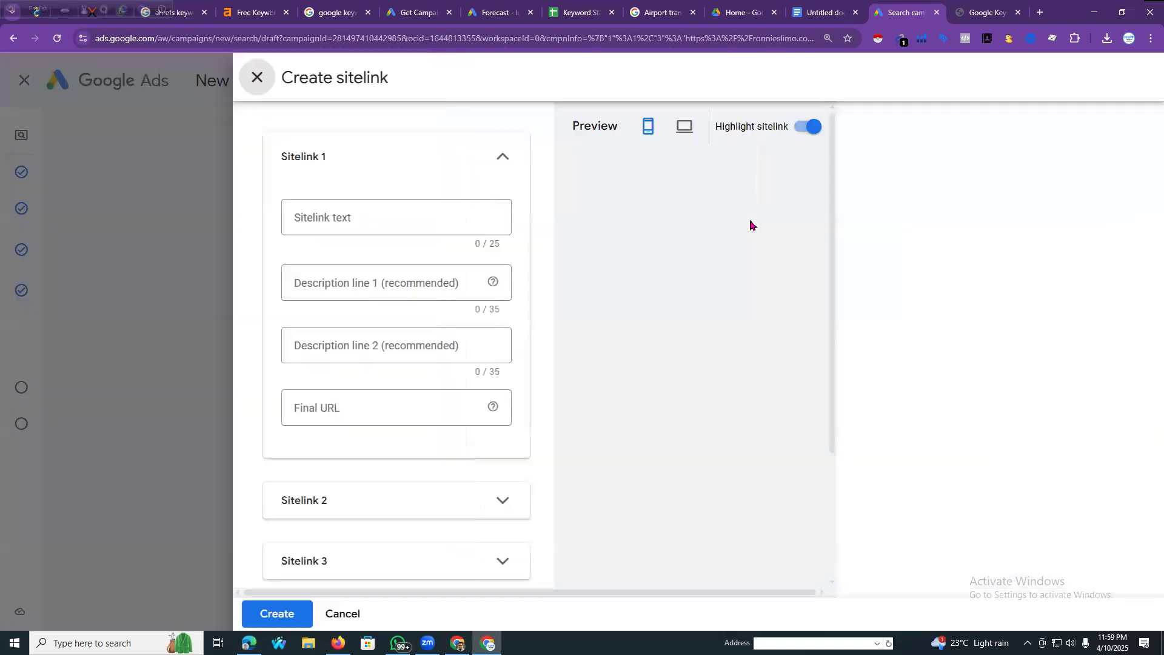
pyautogui.click(431, 218)
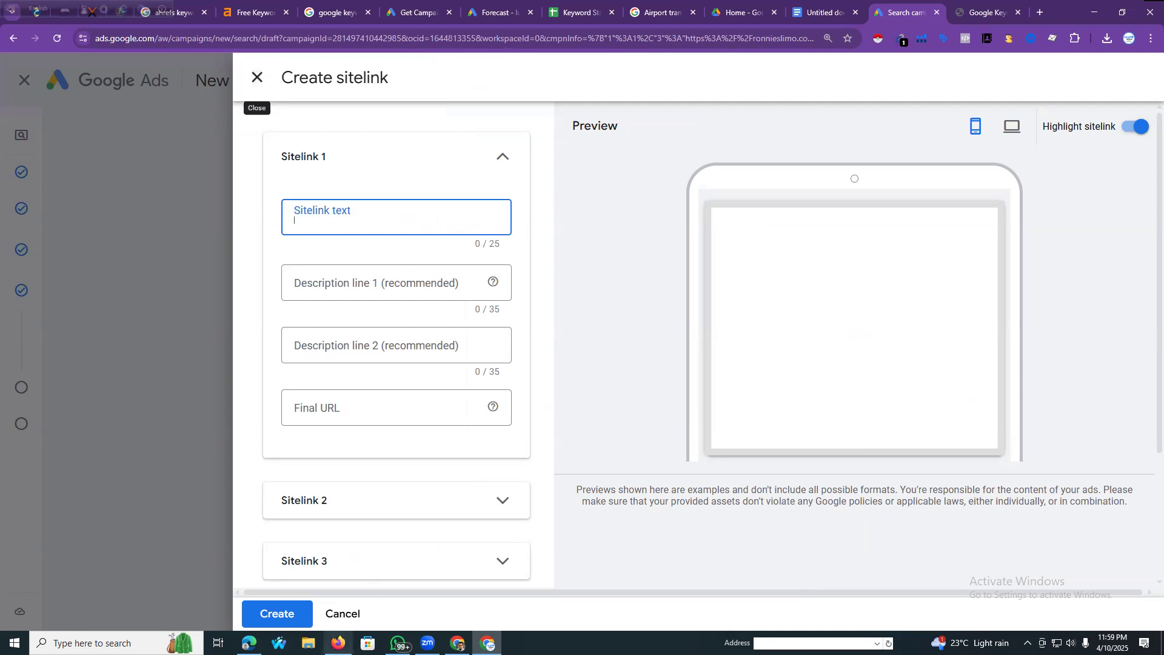
pyautogui.click(339, 643)
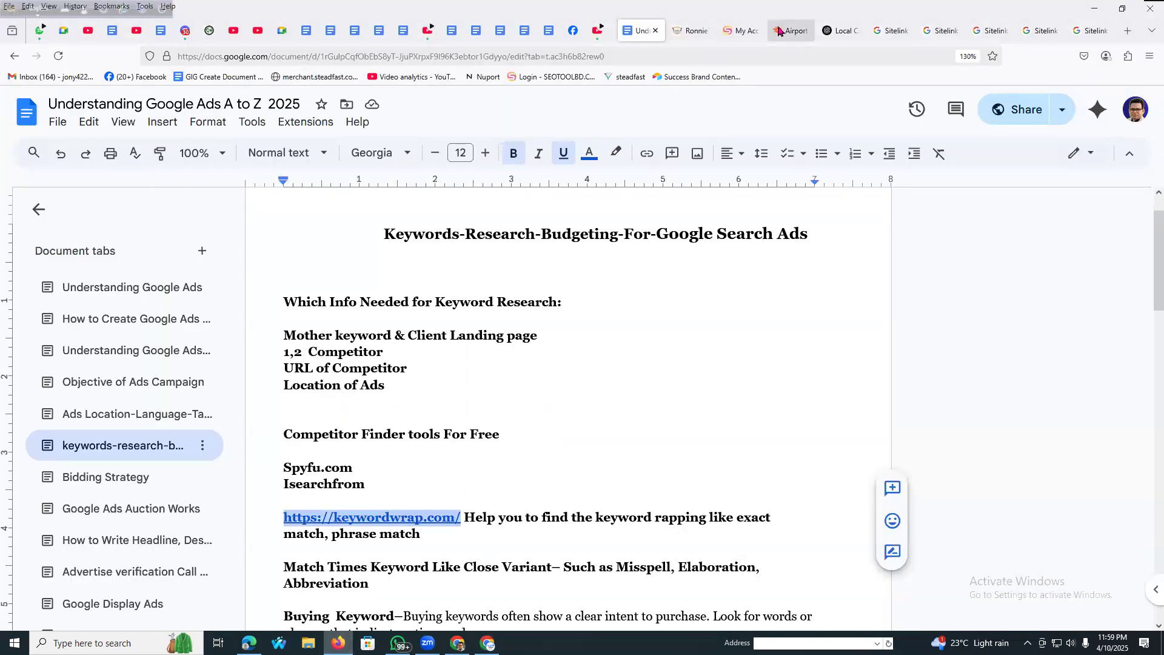
# Copy the 'Airport Pickup & Drop-off' title from ChatGPT's five sitelink suggestions.
pyautogui.click(840, 30)
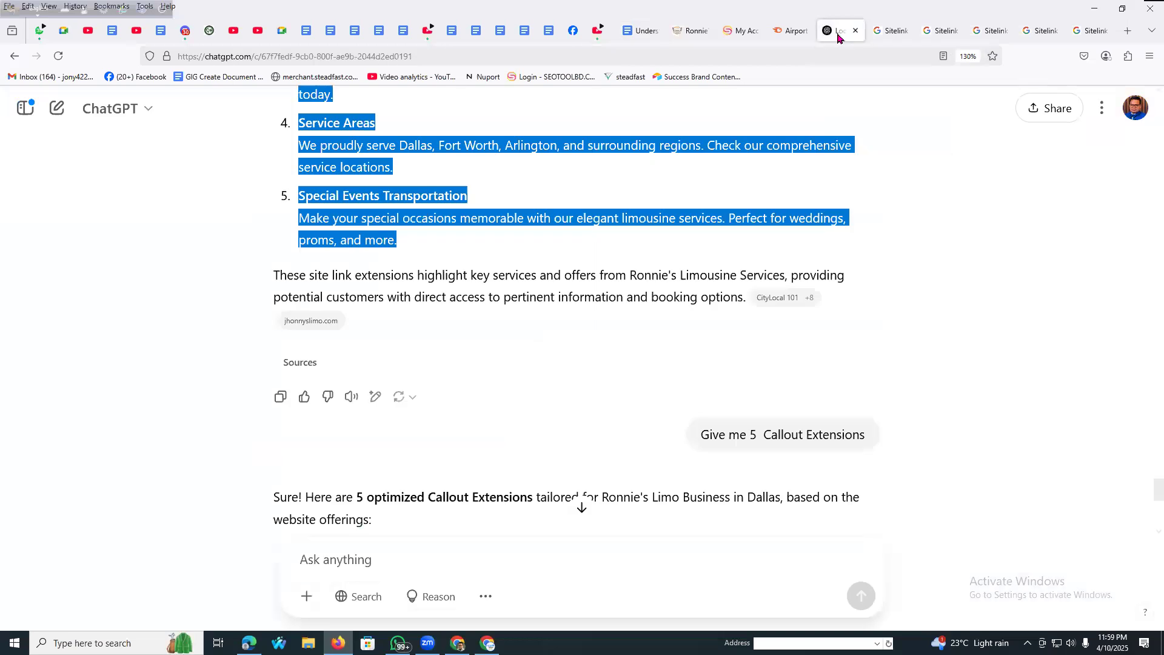
pyautogui.scroll(10, 420, 290)
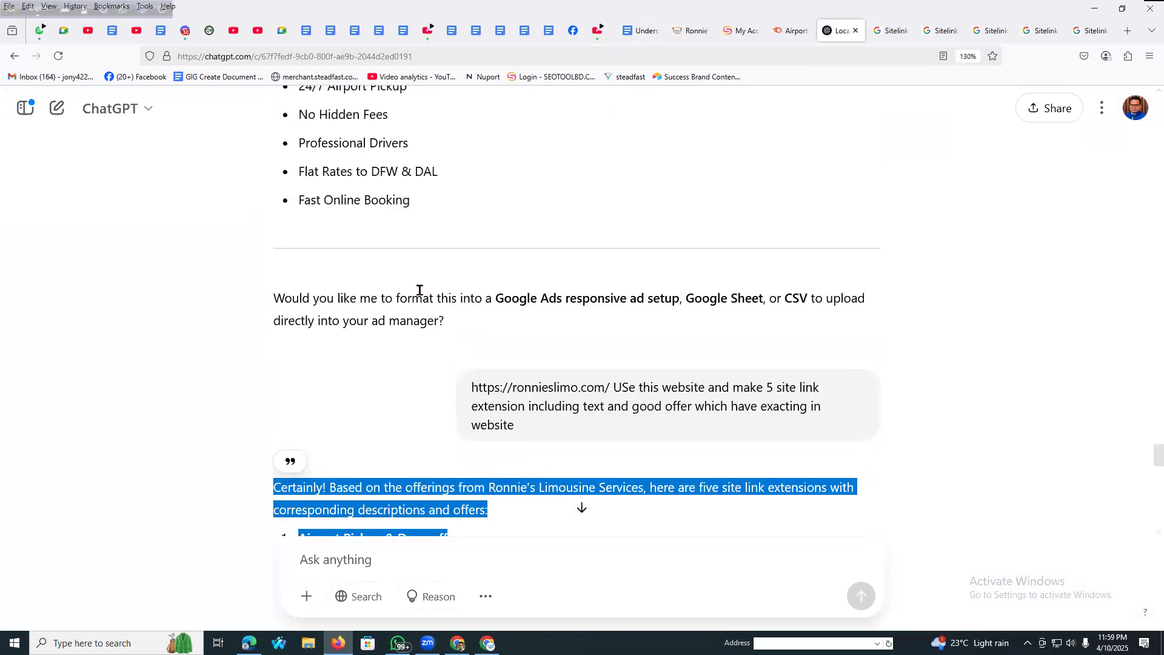
pyautogui.scroll(4, 417, 292)
pyautogui.scroll(-7, 417, 297)
pyautogui.click(195, 376)
pyautogui.scroll(-3, 226, 391)
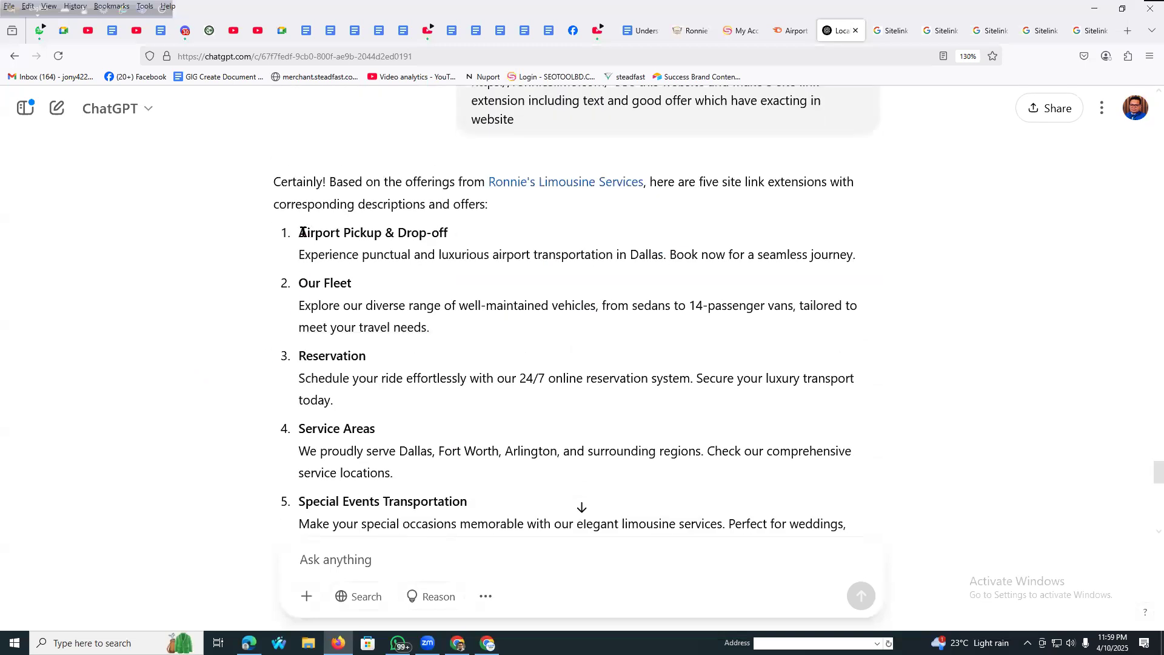
pyautogui.moveTo(300, 232); pyautogui.dragTo(454, 233)
pyautogui.hotkey('ctrl', 'c')
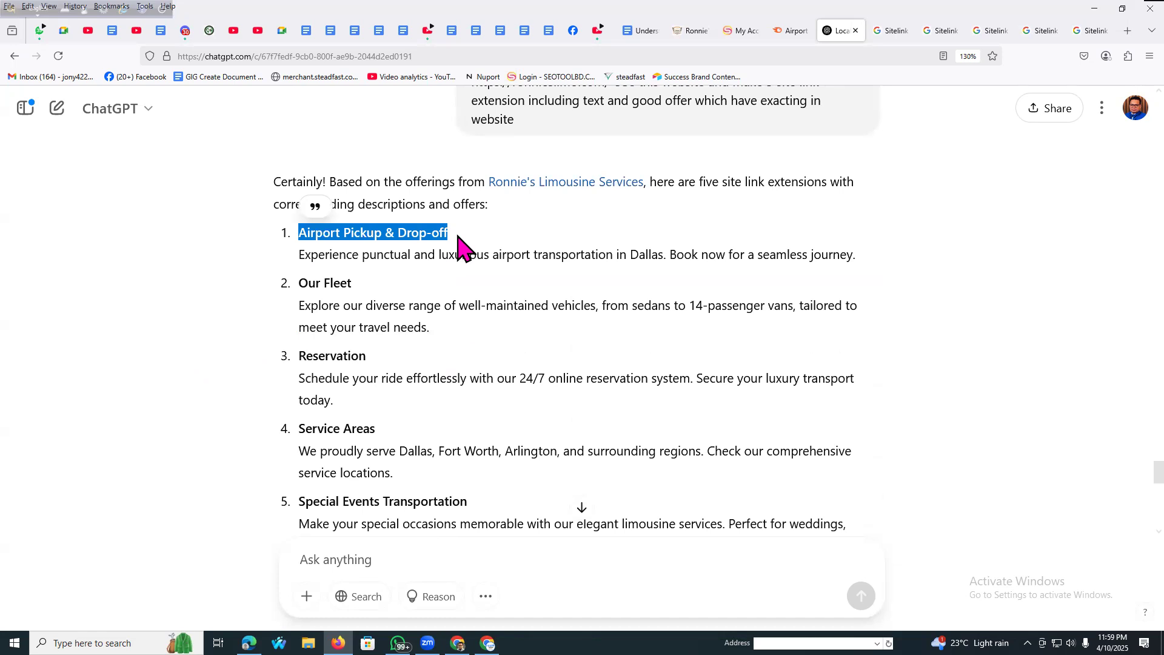
pyautogui.click(488, 643)
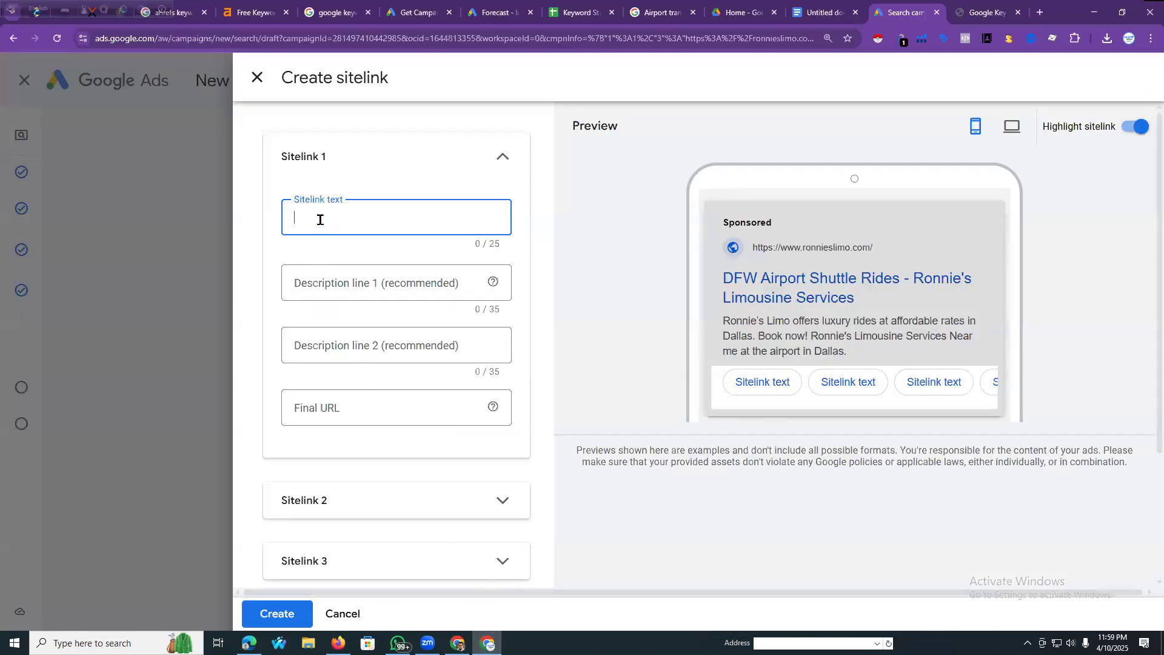
# Enter 'Airport Pickup & Drop-off' as sitelink text and paste a trimmed description into line 1.
pyautogui.hotkey('ctrl', 'v')
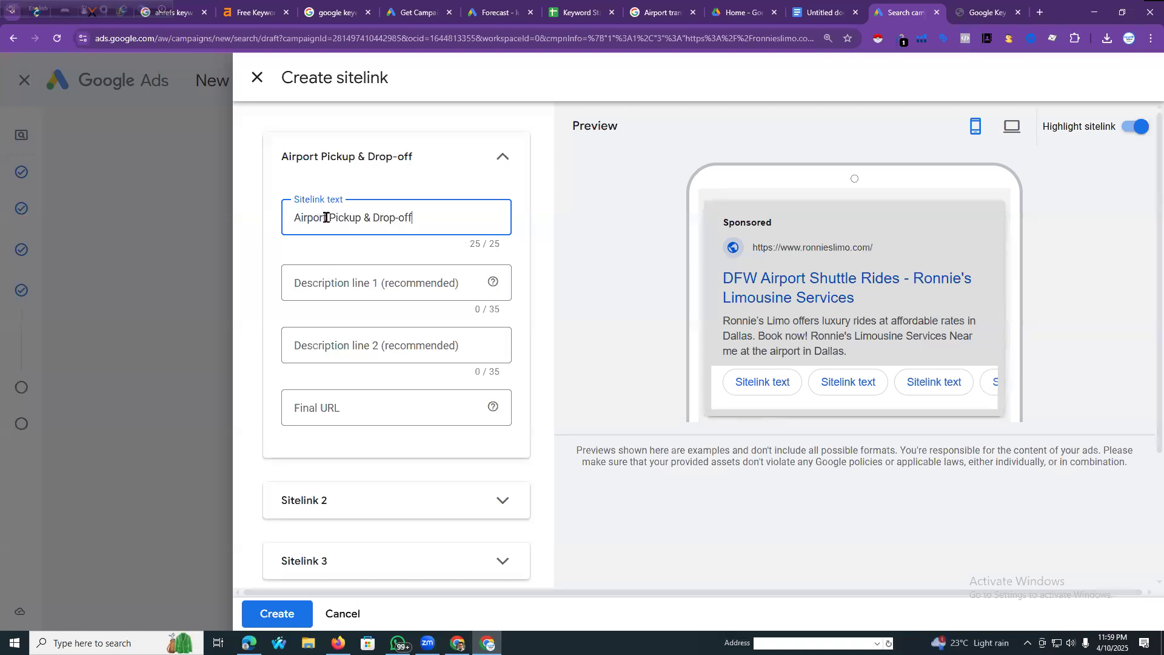
pyautogui.click(361, 280)
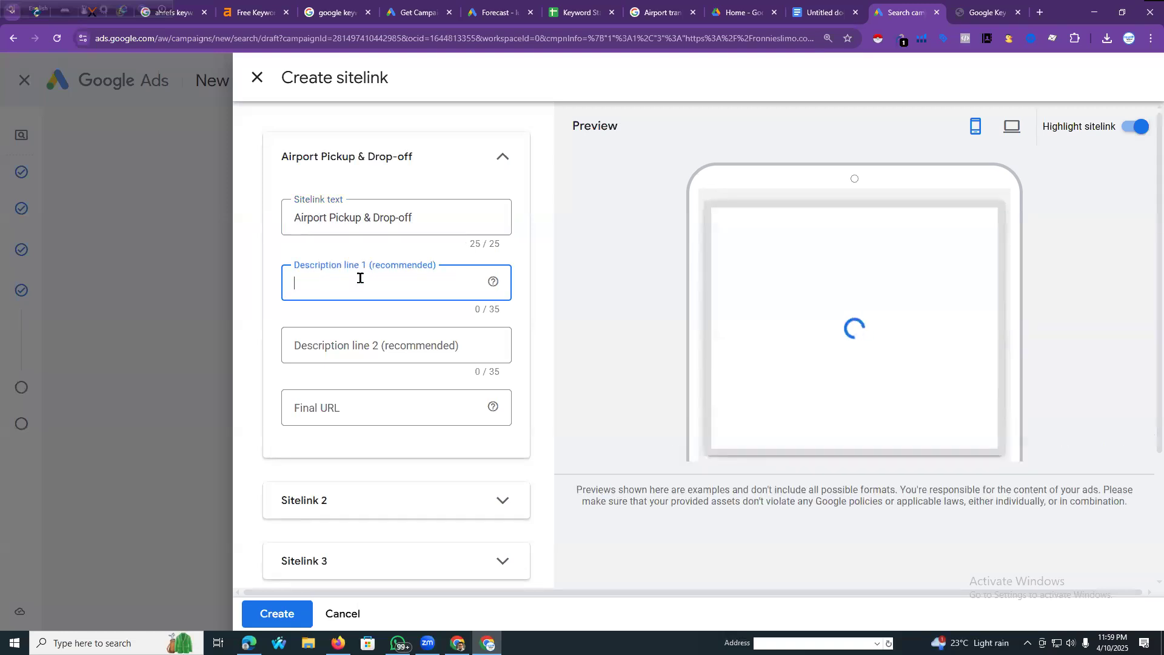
pyautogui.click(338, 643)
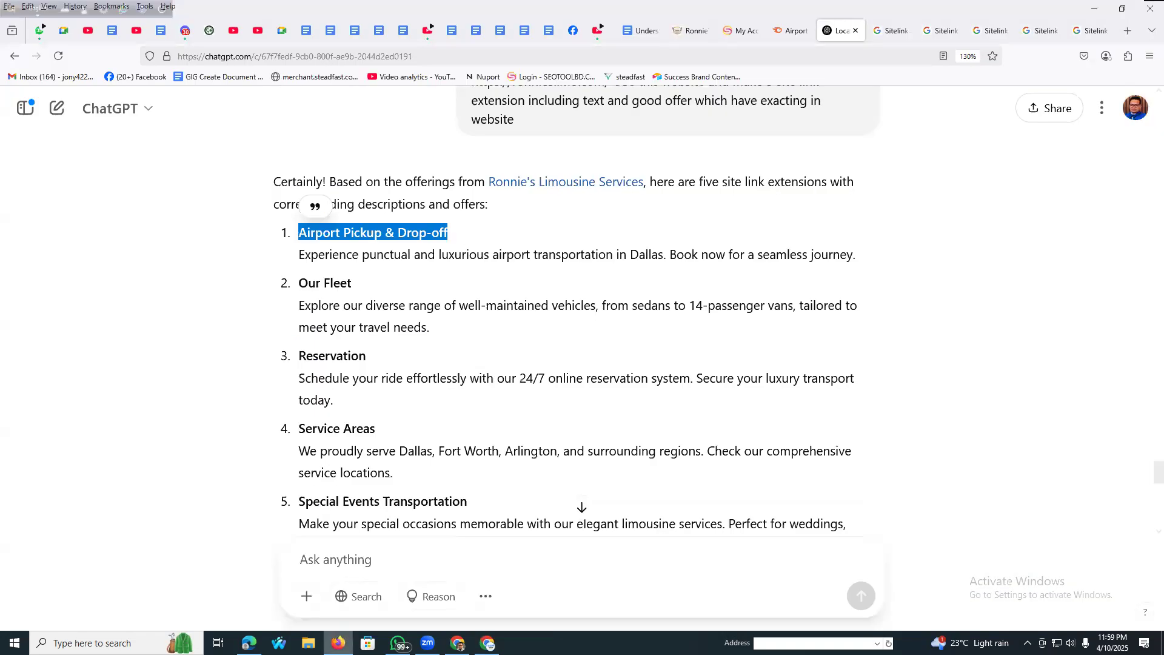
pyautogui.moveTo(300, 255); pyautogui.dragTo(856, 255)
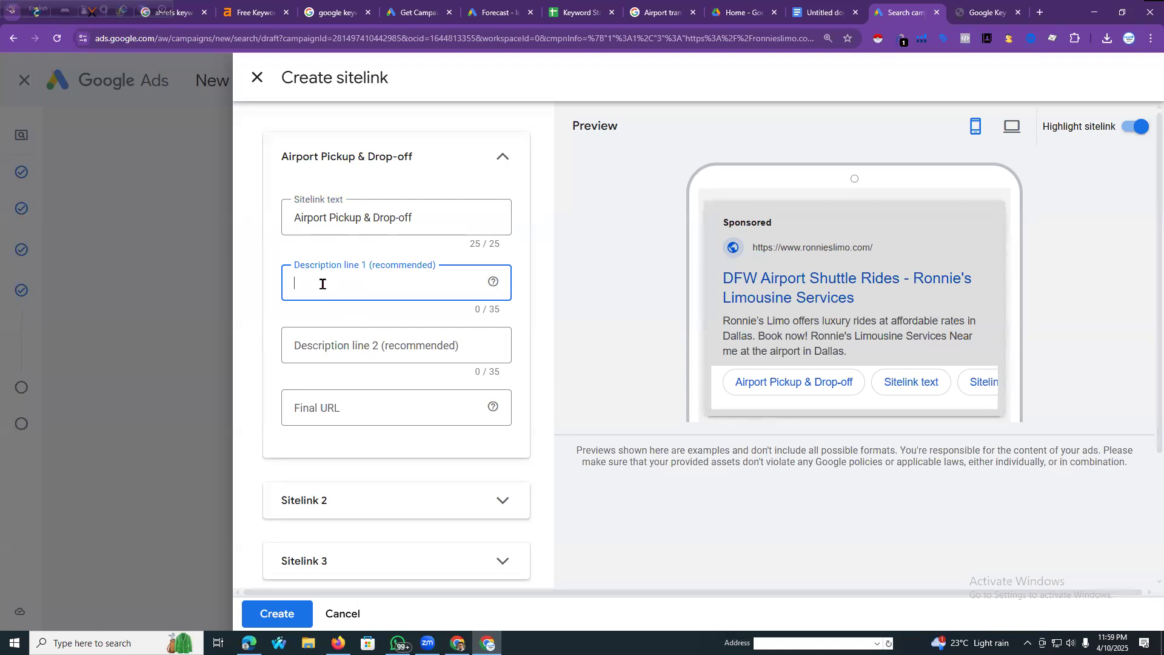
pyautogui.hotkey('ctrl', 'v')
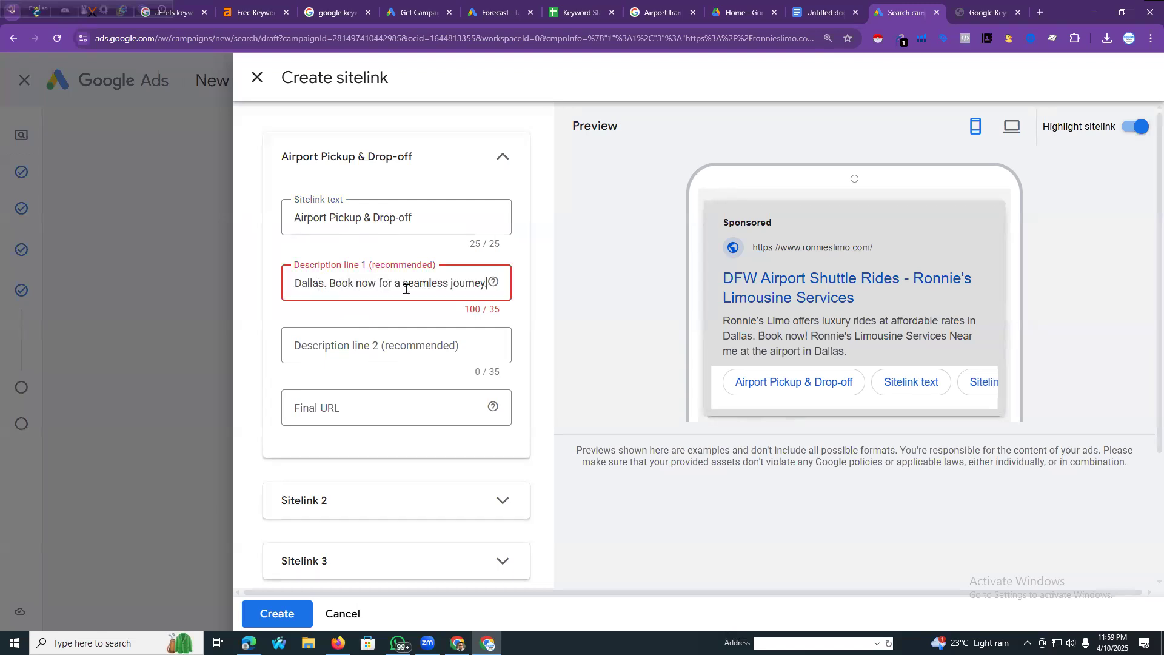
pyautogui.moveTo(328, 284); pyautogui.dragTo(509, 292)
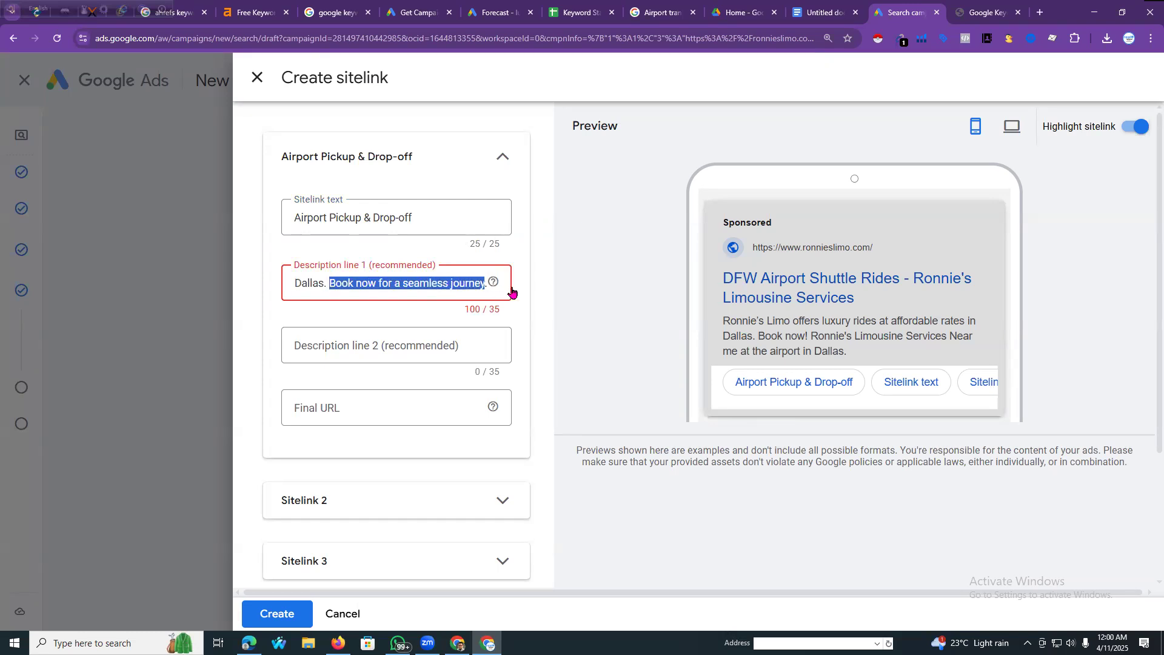
pyautogui.press('BackSpace')
pyautogui.moveTo(338, 284); pyautogui.dragTo(490, 283)
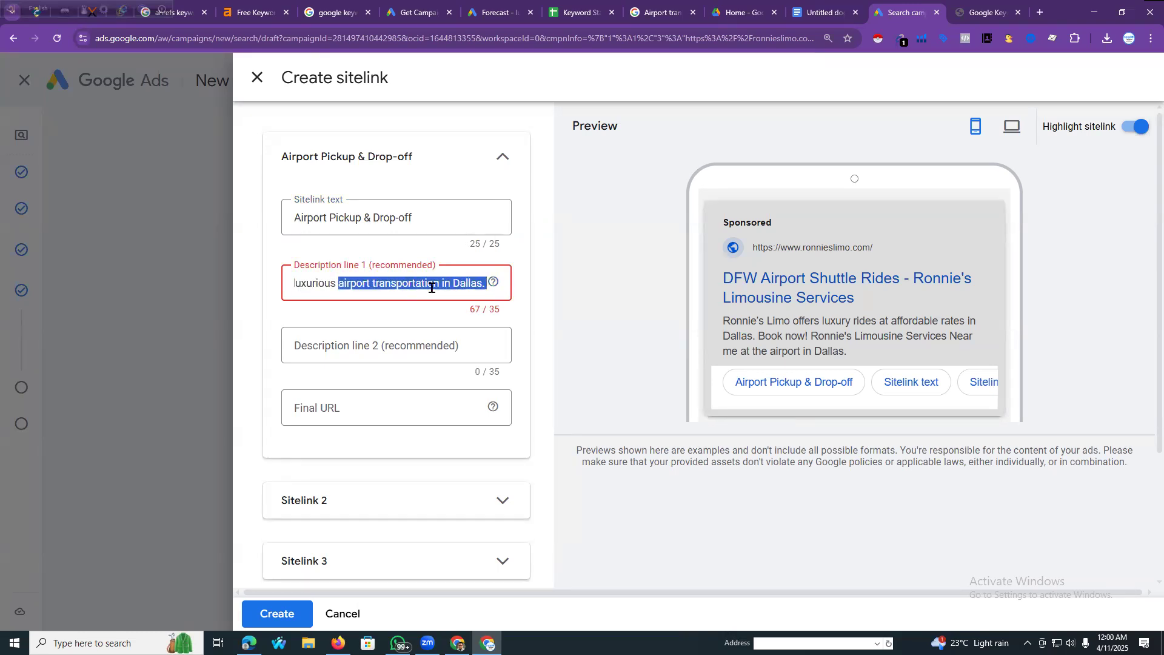
pyautogui.press('BackSpace')
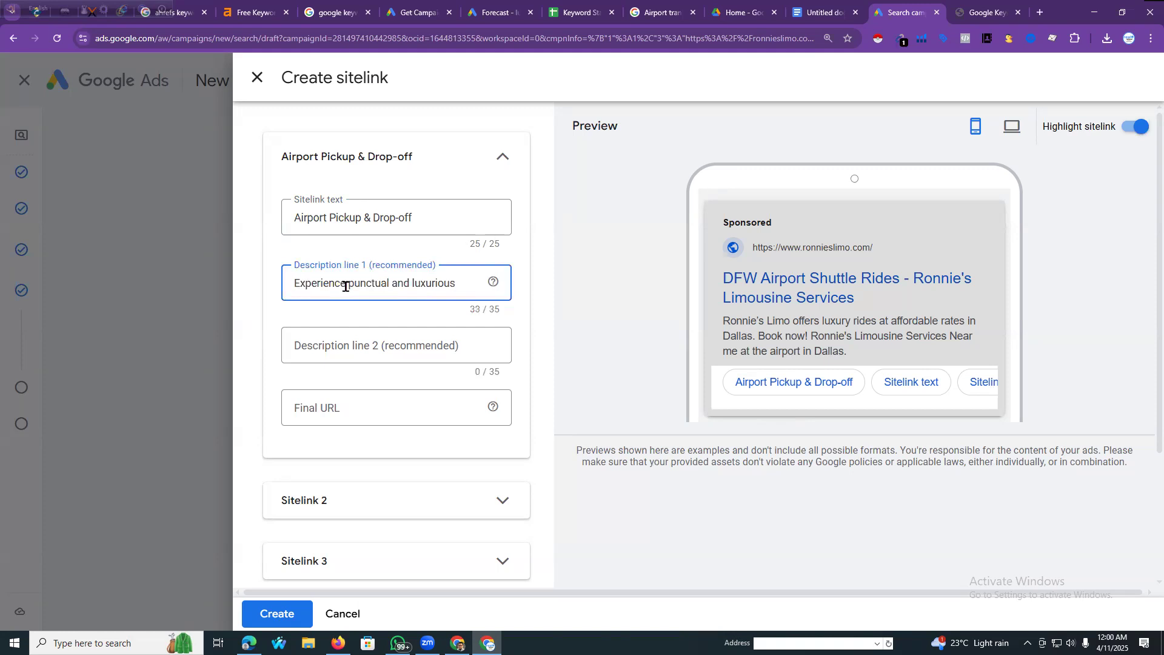
# Replace Description line 1 with the booking sentence from ChatGPT's first suggestion.
pyautogui.click(337, 642)
pyautogui.click(634, 289)
pyautogui.moveTo(678, 265); pyautogui.dragTo(864, 269)
pyautogui.hotkey('ctrl', 'c')
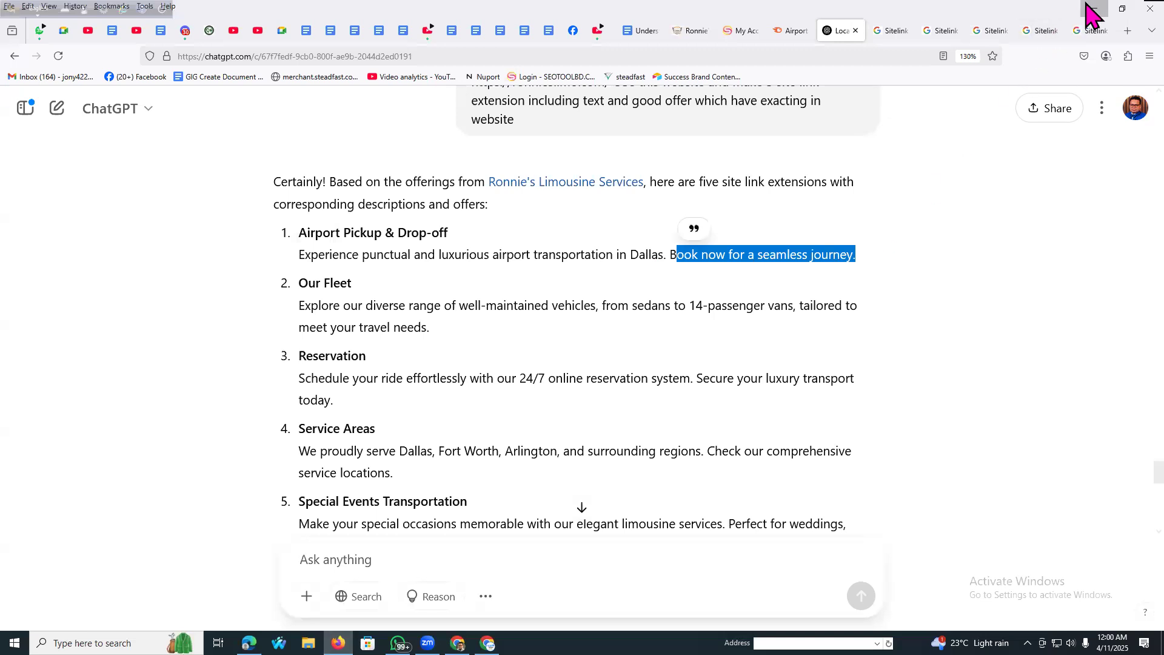
pyautogui.click(1095, 8)
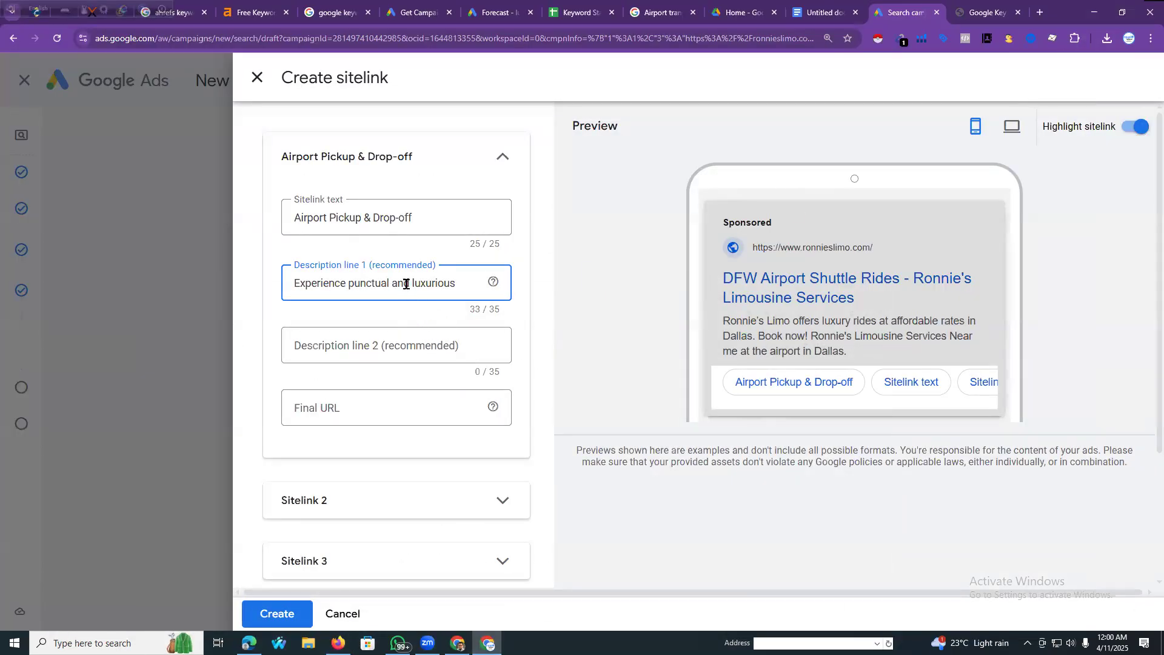
pyautogui.tripleClick(408, 282)
pyautogui.click(408, 282)
pyautogui.moveTo(455, 282); pyautogui.dragTo(272, 293)
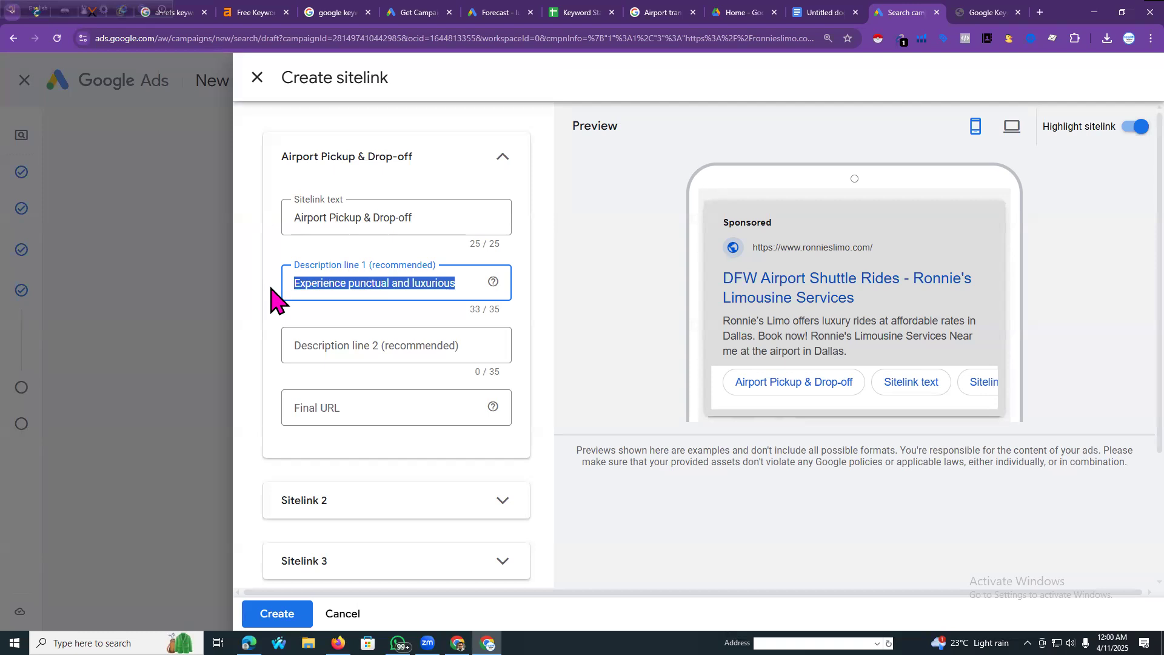
pyautogui.hotkey('ctrl', 'v')
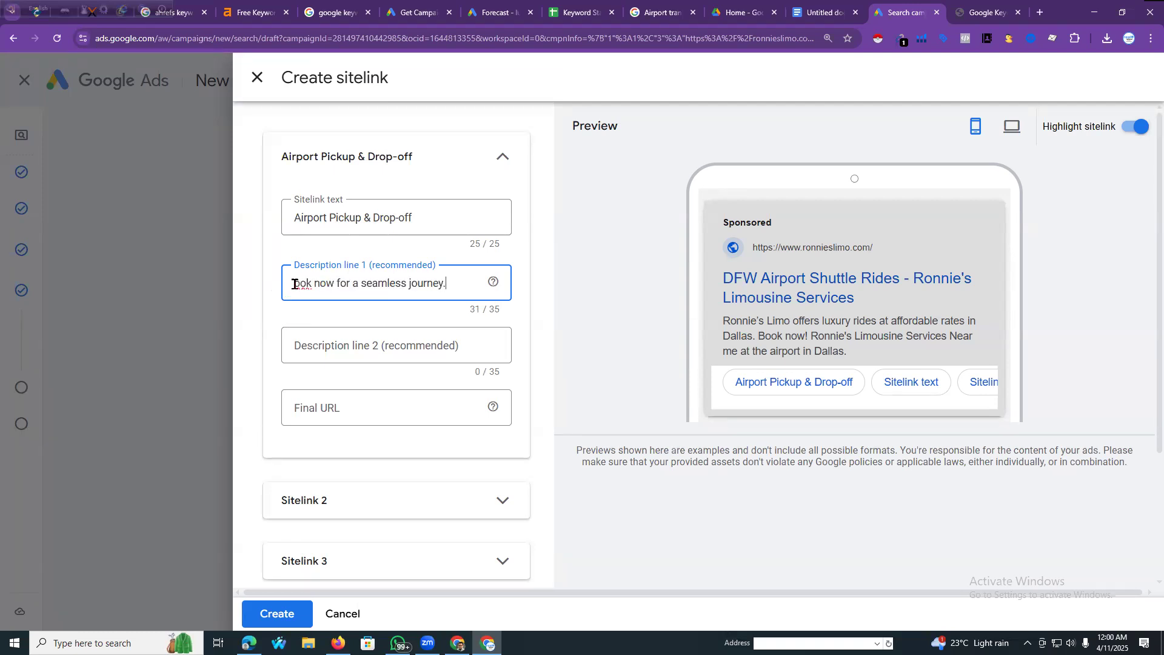
# Fix the leading B, then set Description line 2 to 'luxurious airport transportation' (32/35 characters).
pyautogui.write('B')
pyautogui.press('Tab')
pyautogui.hotkey('alt', 'Tab')
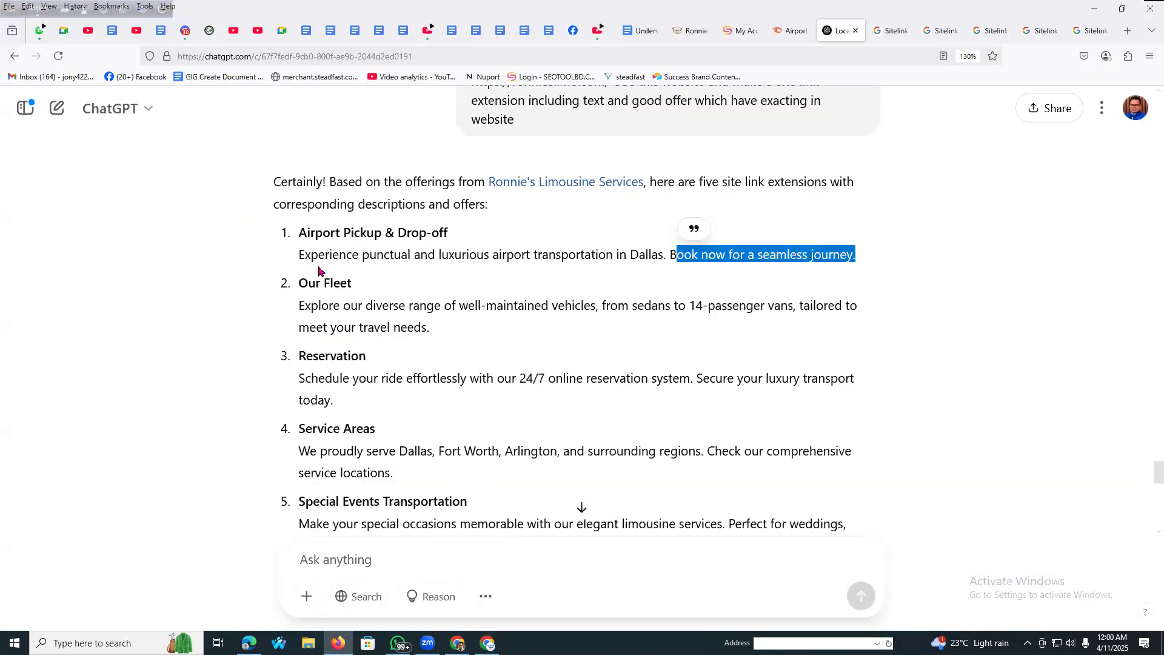
pyautogui.moveTo(613, 255); pyautogui.dragTo(305, 254)
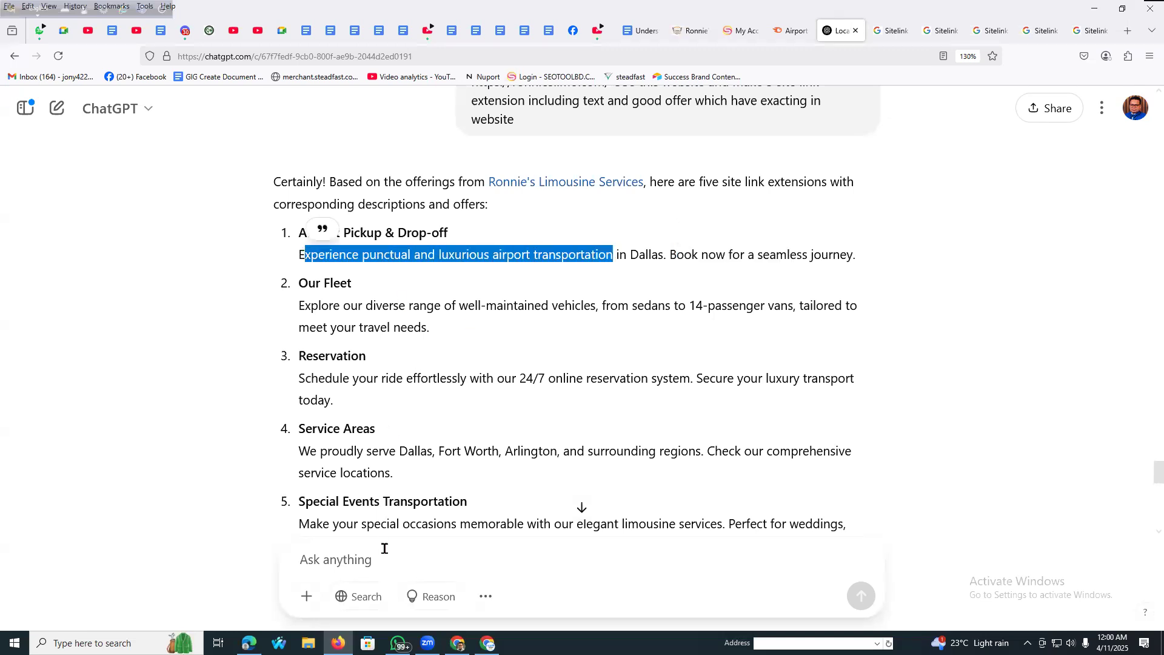
pyautogui.hotkey('alt', 'Tab')
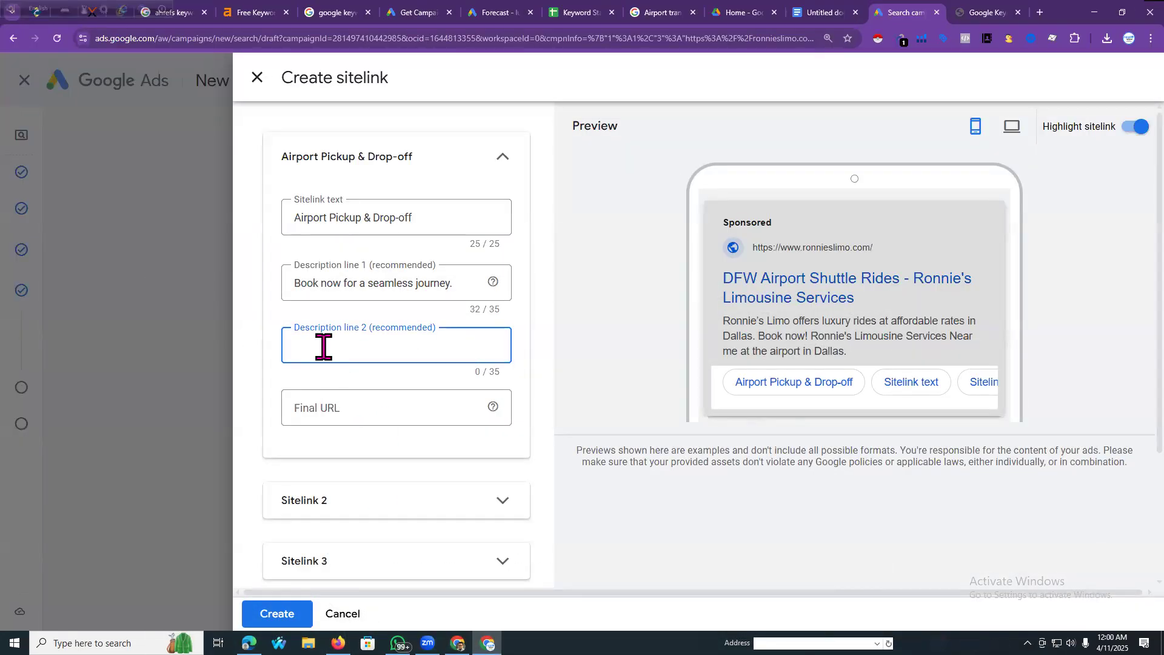
pyautogui.hotkey('ctrl', 'v')
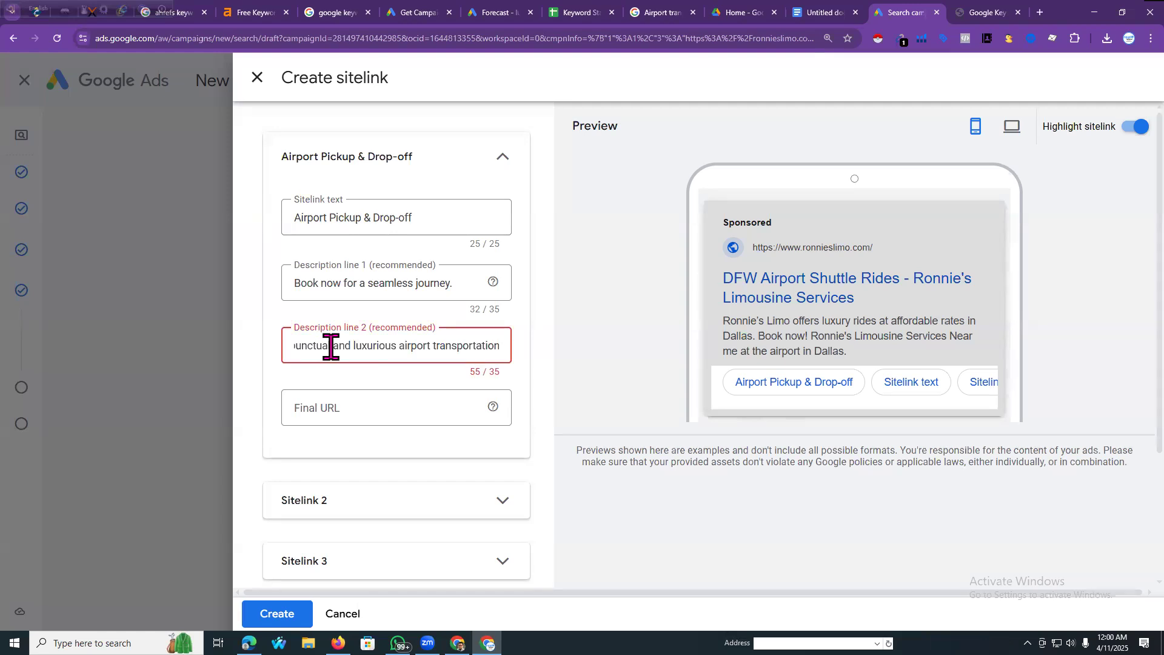
pyautogui.moveTo(351, 346)
pyautogui.mouseDown()
pyautogui.moveTo(242, 351)
pyautogui.moveTo(344, 345)
pyautogui.mouseUp()
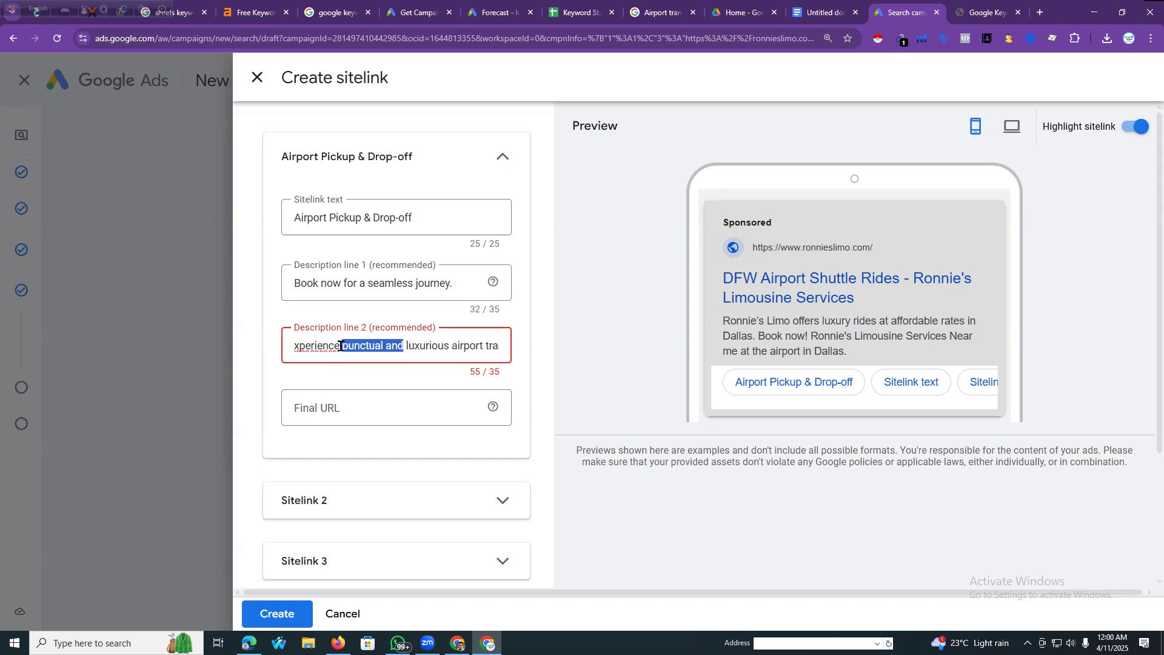
pyautogui.press('BackSpace')
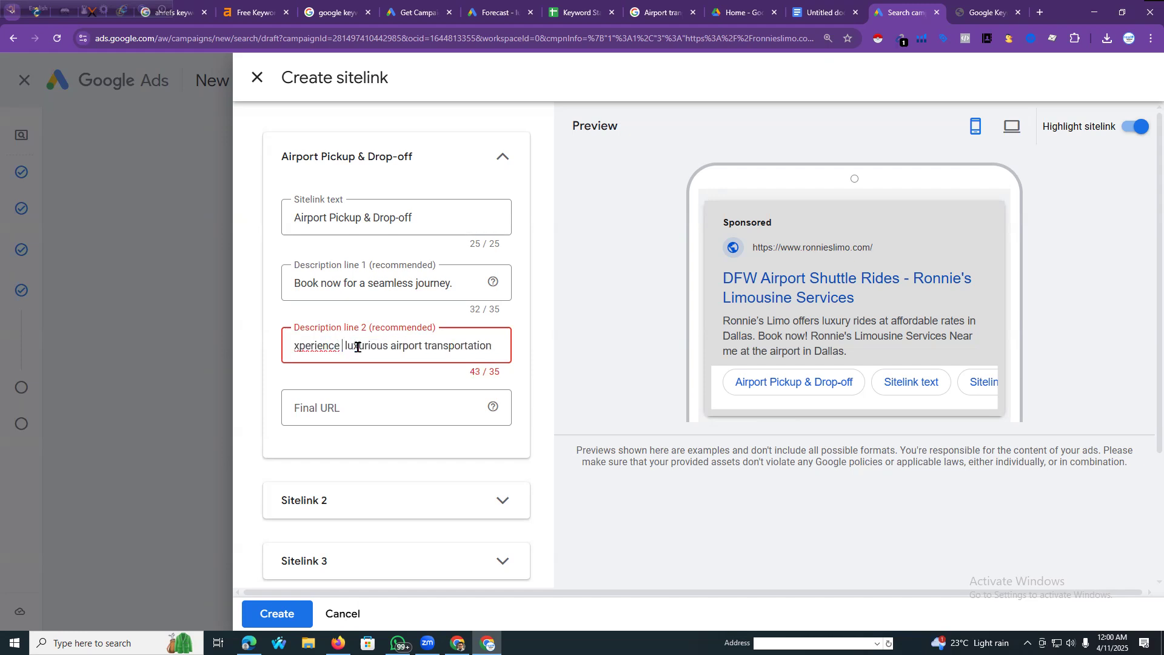
pyautogui.moveTo(344, 343); pyautogui.dragTo(251, 352)
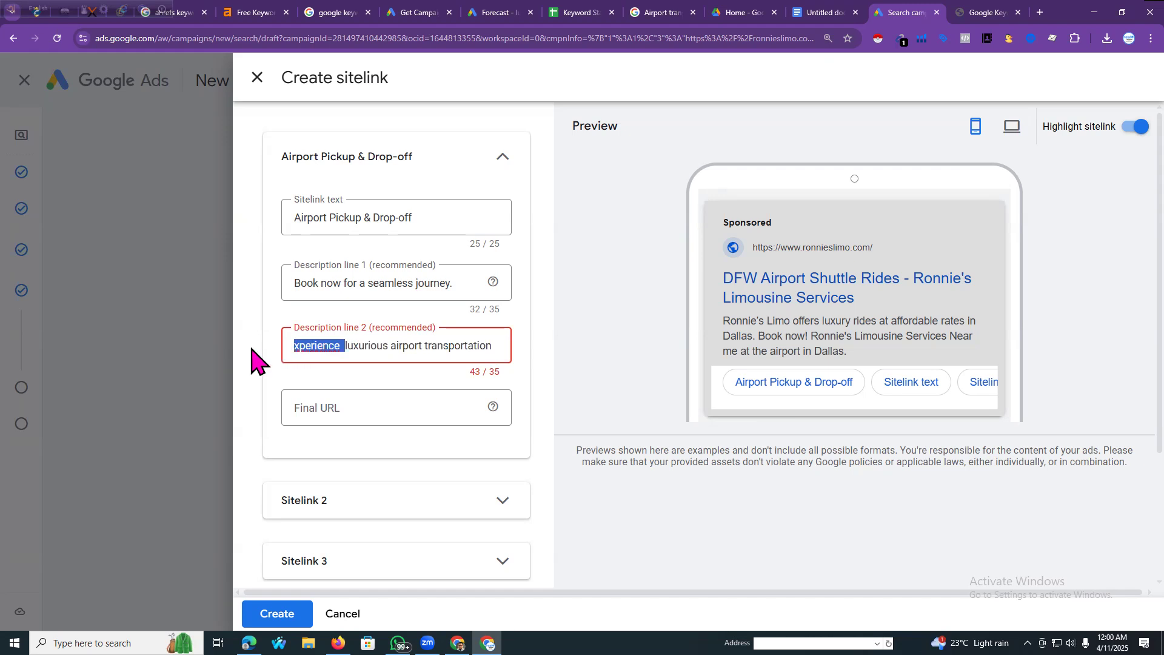
pyautogui.press('BackSpace')
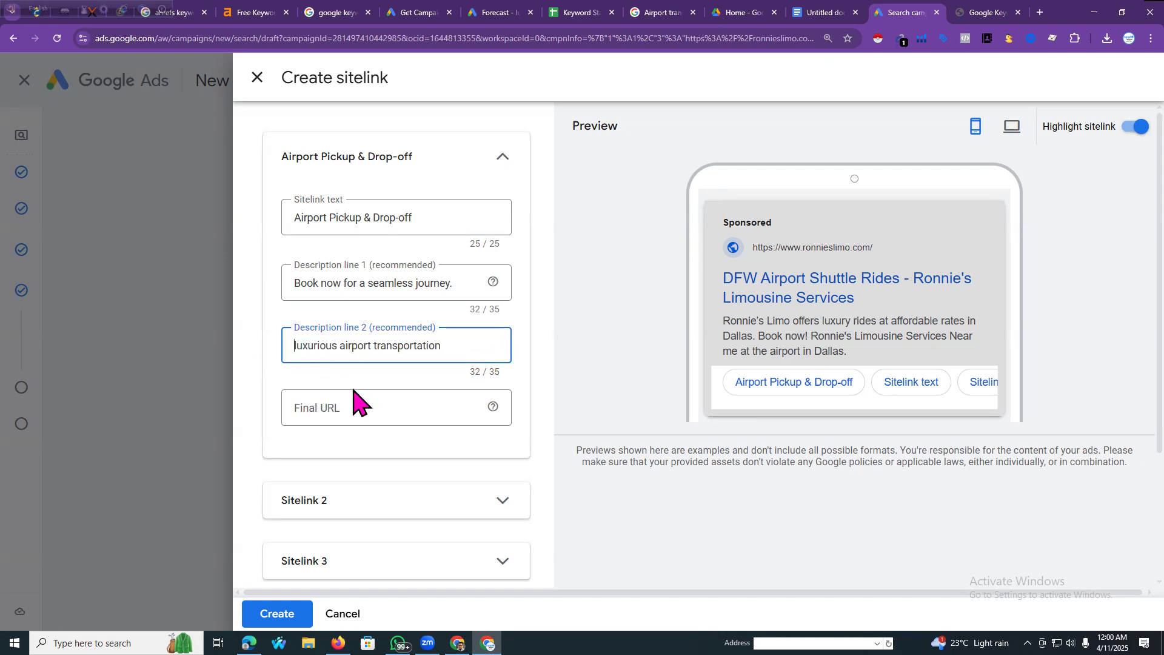
pyautogui.click(347, 411)
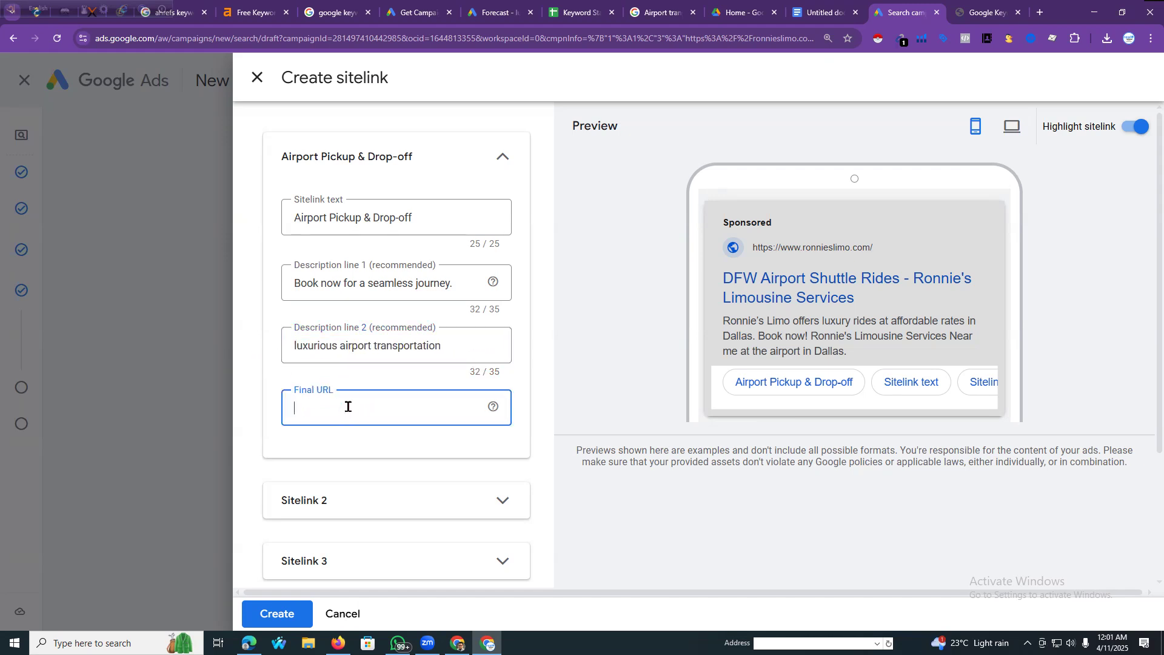
# Open ronnieslimo.com and browse its Service Area > Dallas page.
pyautogui.click(646, 11)
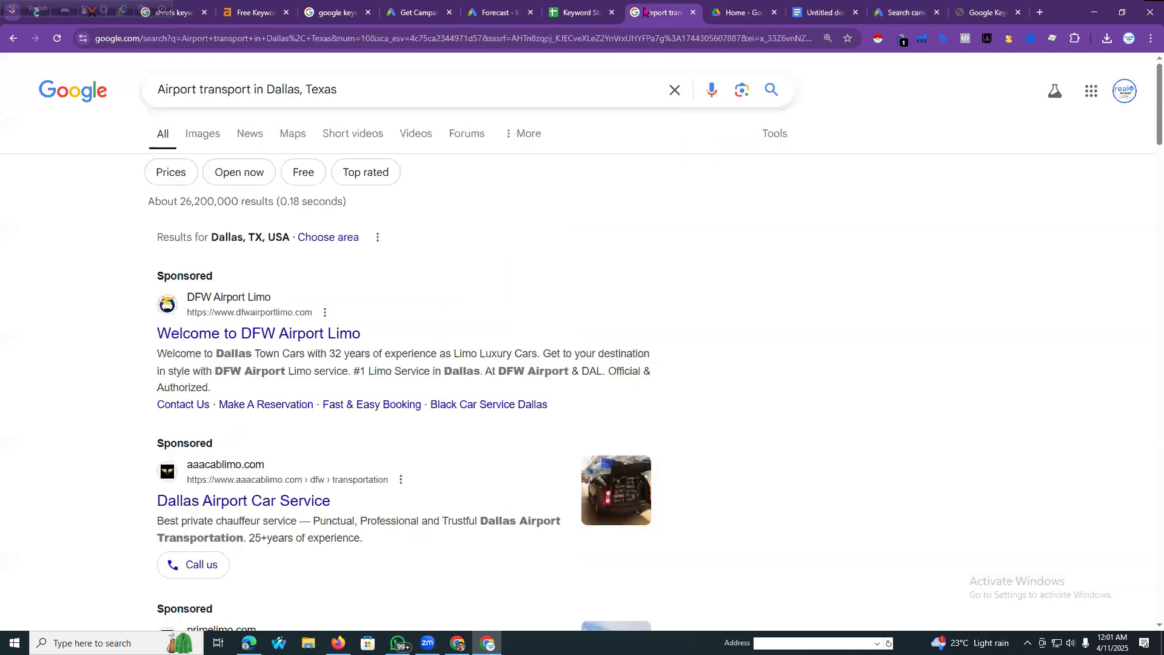
pyautogui.click(338, 642)
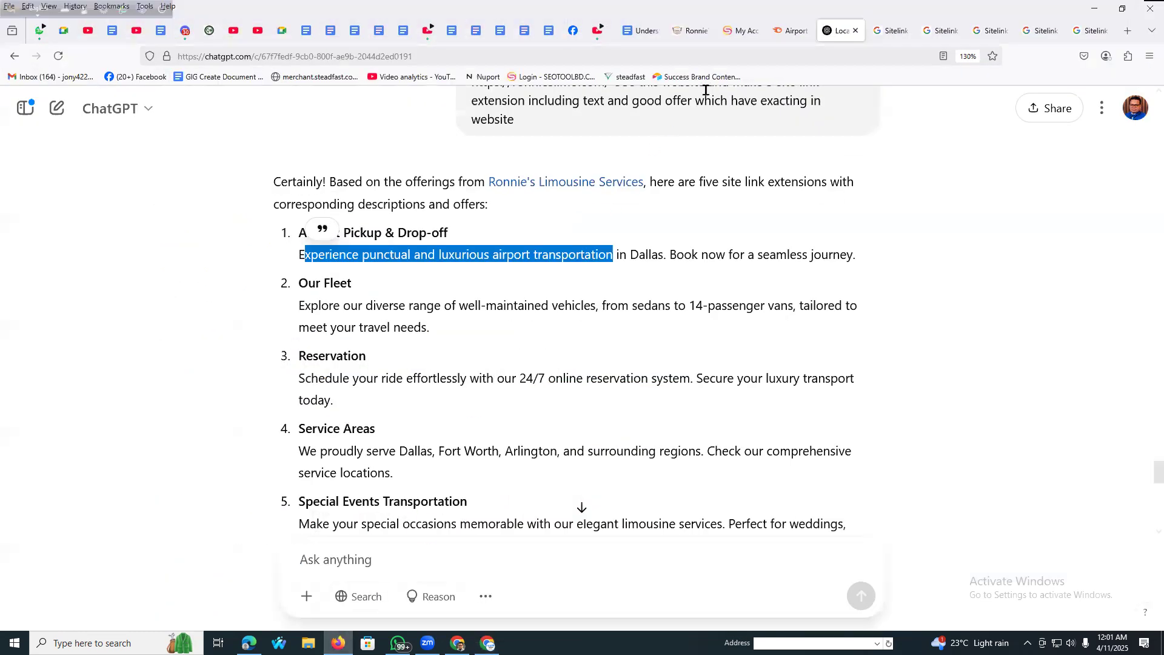
pyautogui.click(691, 33)
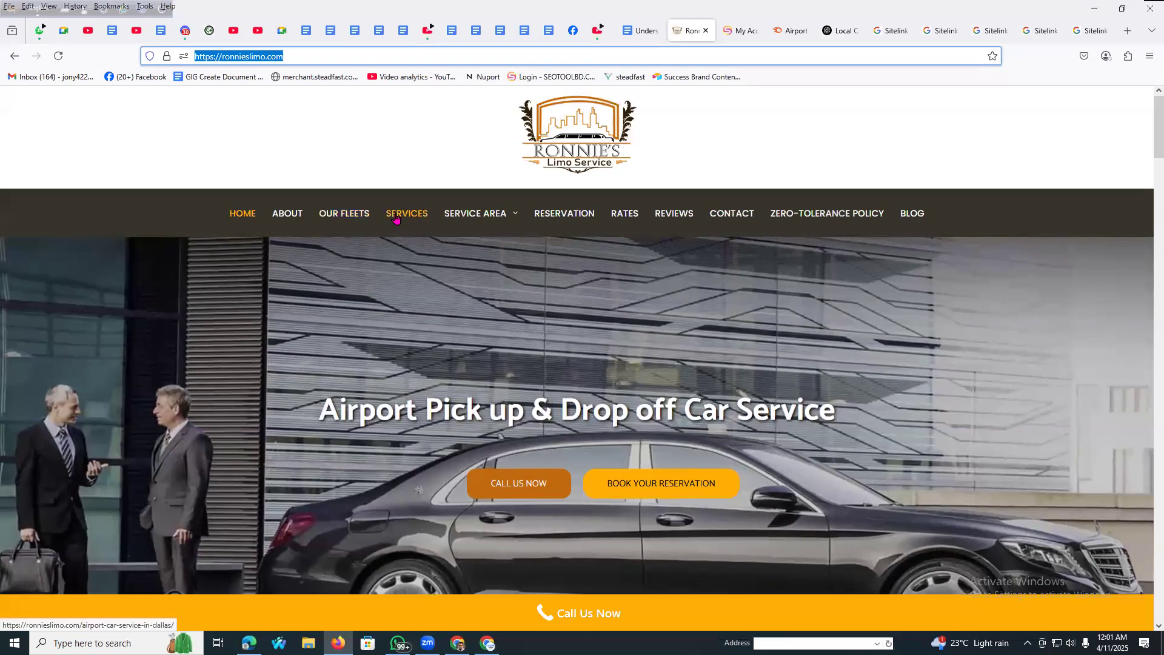
pyautogui.moveTo(475, 214)
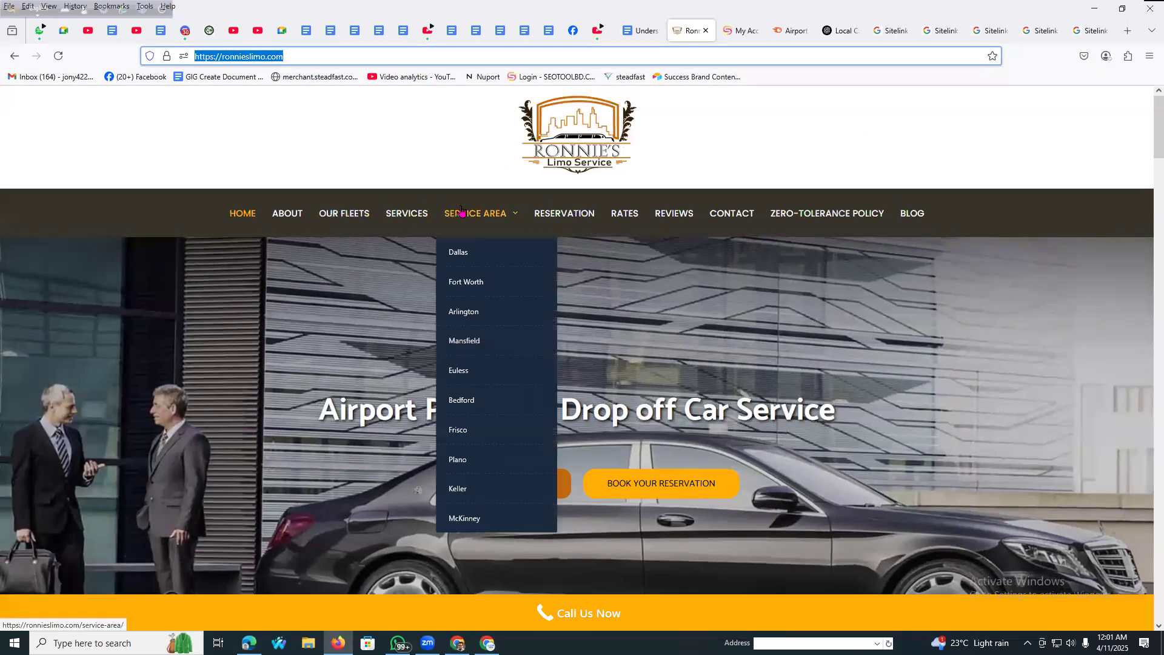
pyautogui.click(464, 251)
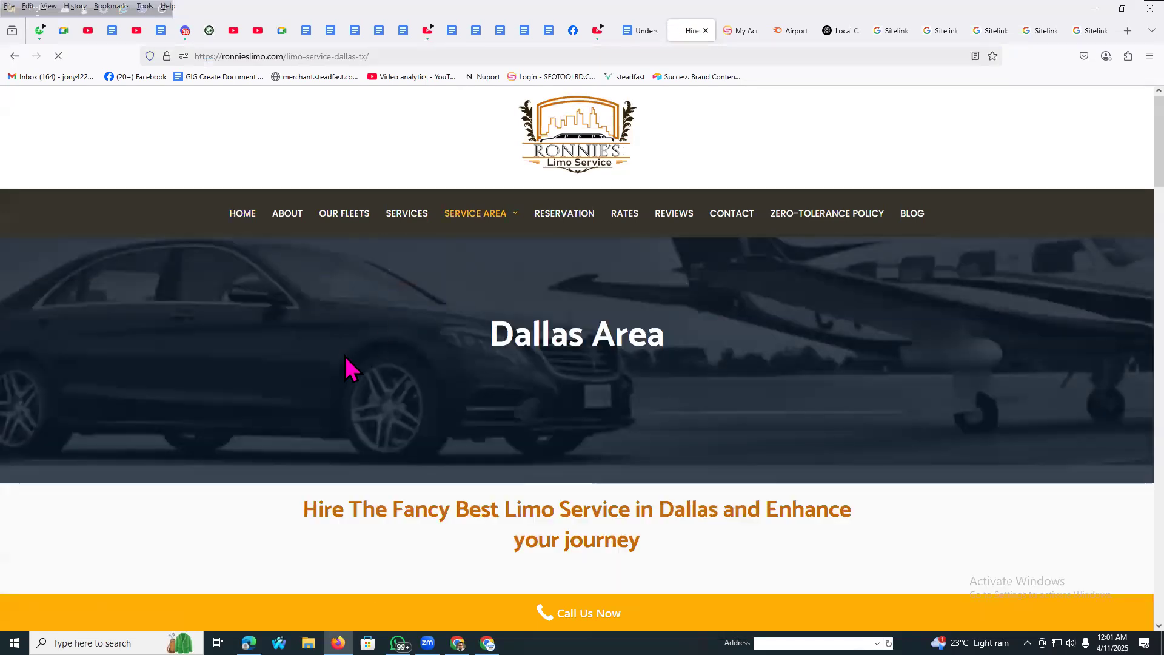
pyautogui.scroll(-4, 353, 363)
pyautogui.scroll(-3, 330, 366)
pyautogui.scroll(-15, 331, 371)
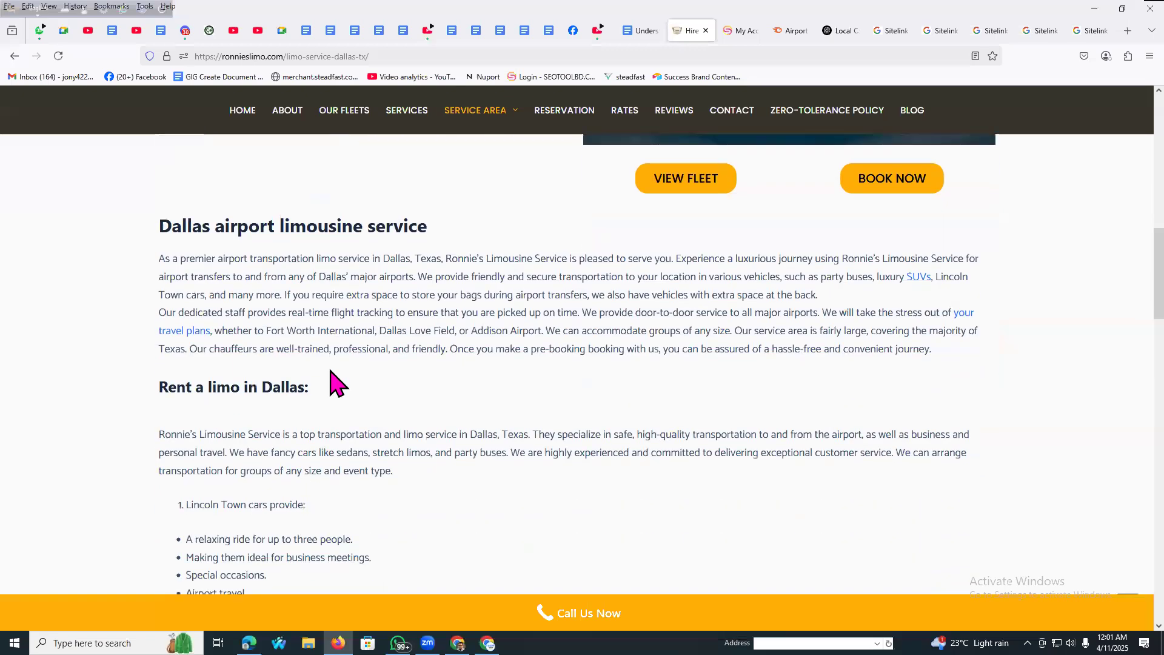
pyautogui.scroll(-3, 330, 371)
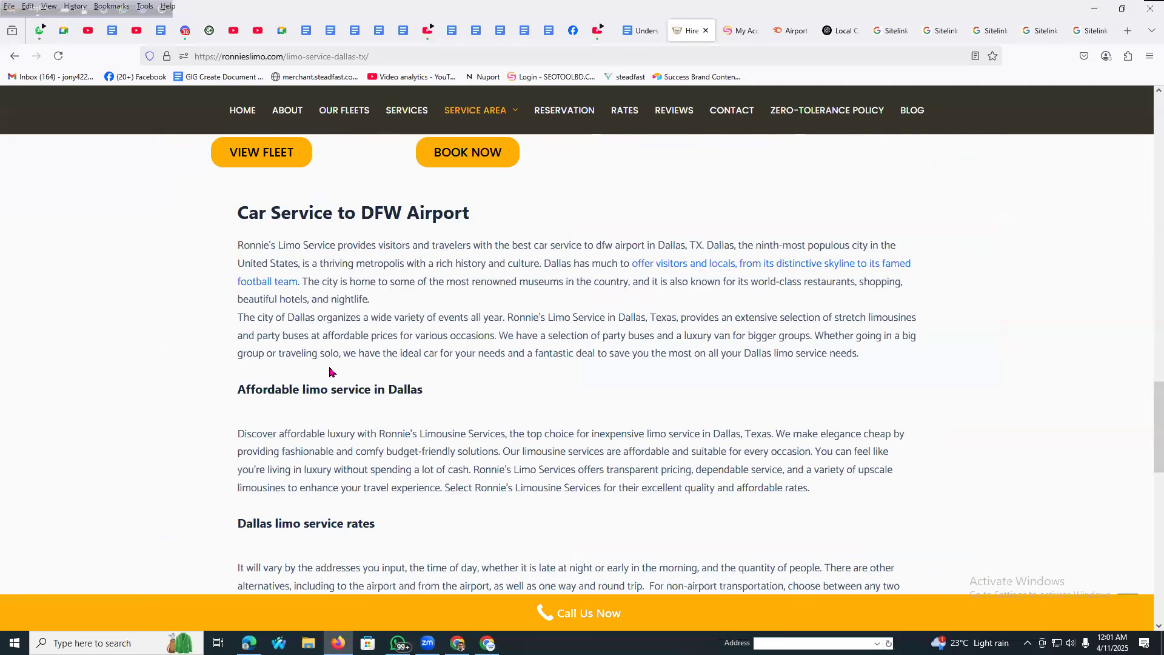
pyautogui.scroll(4, 330, 372)
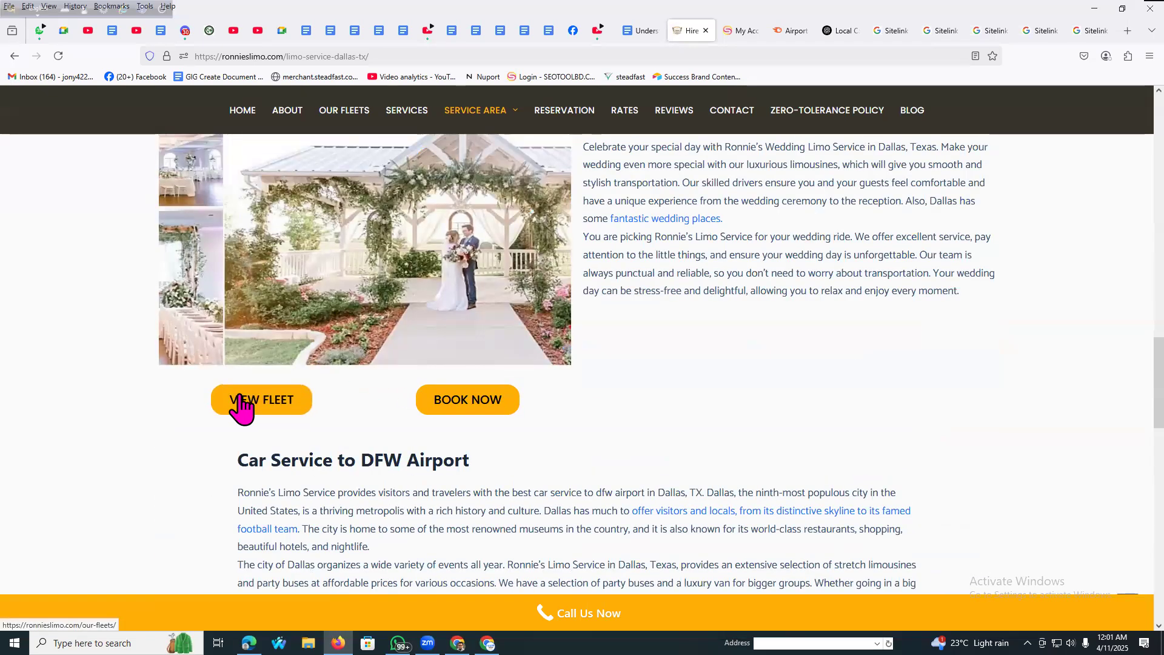
pyautogui.scroll(-4, 403, 429)
pyautogui.scroll(10, 537, 371)
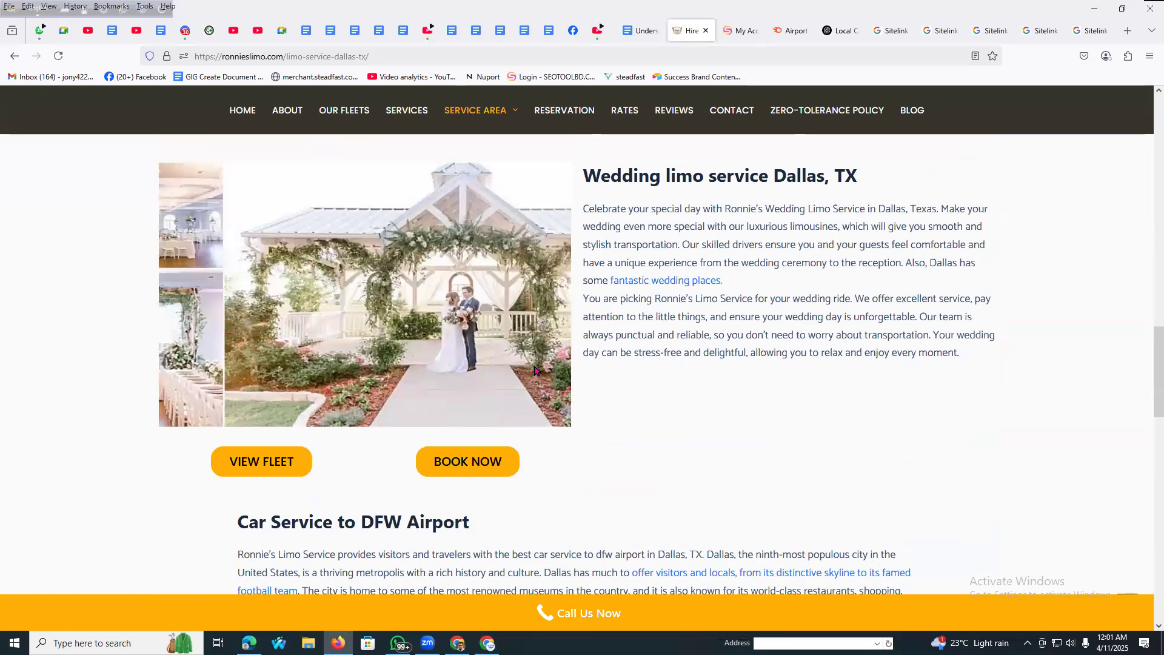
pyautogui.scroll(-4, 534, 367)
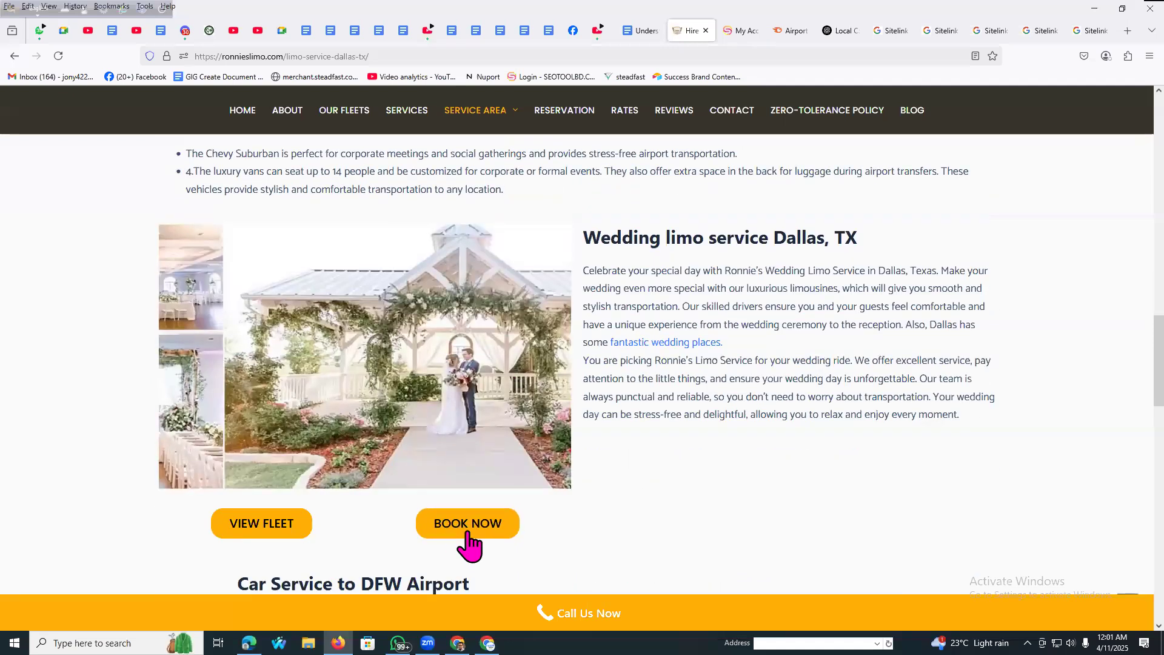
pyautogui.scroll(-15, 473, 400)
pyautogui.scroll(-5, 473, 406)
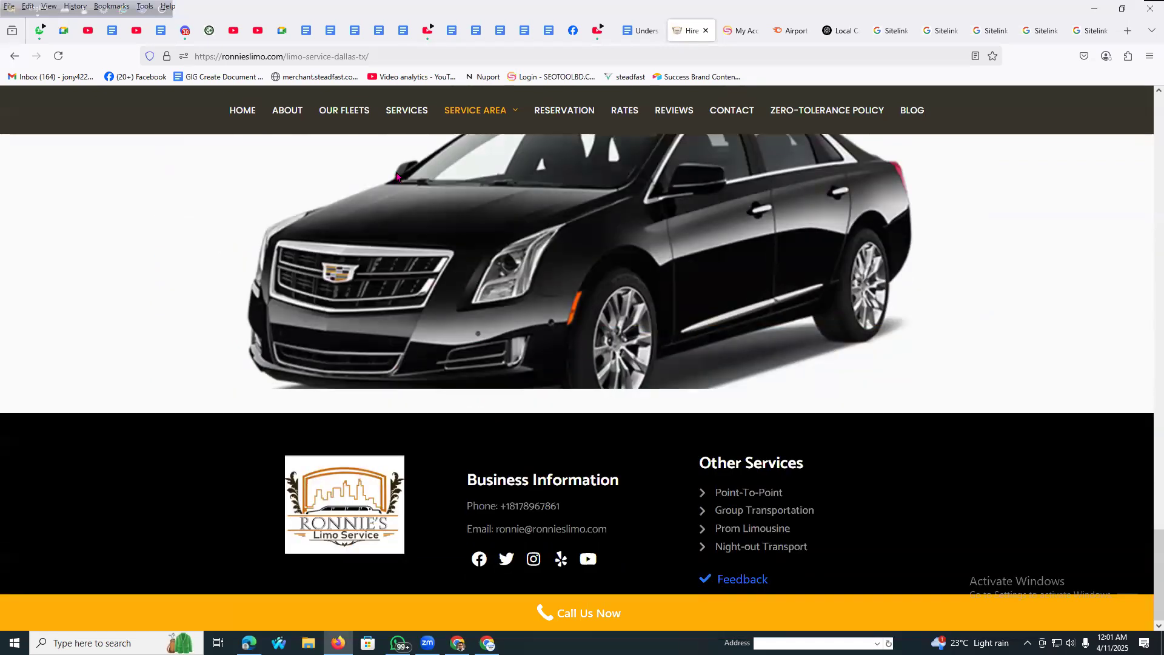
pyautogui.scroll(15, 400, 182)
pyautogui.scroll(3, 415, 170)
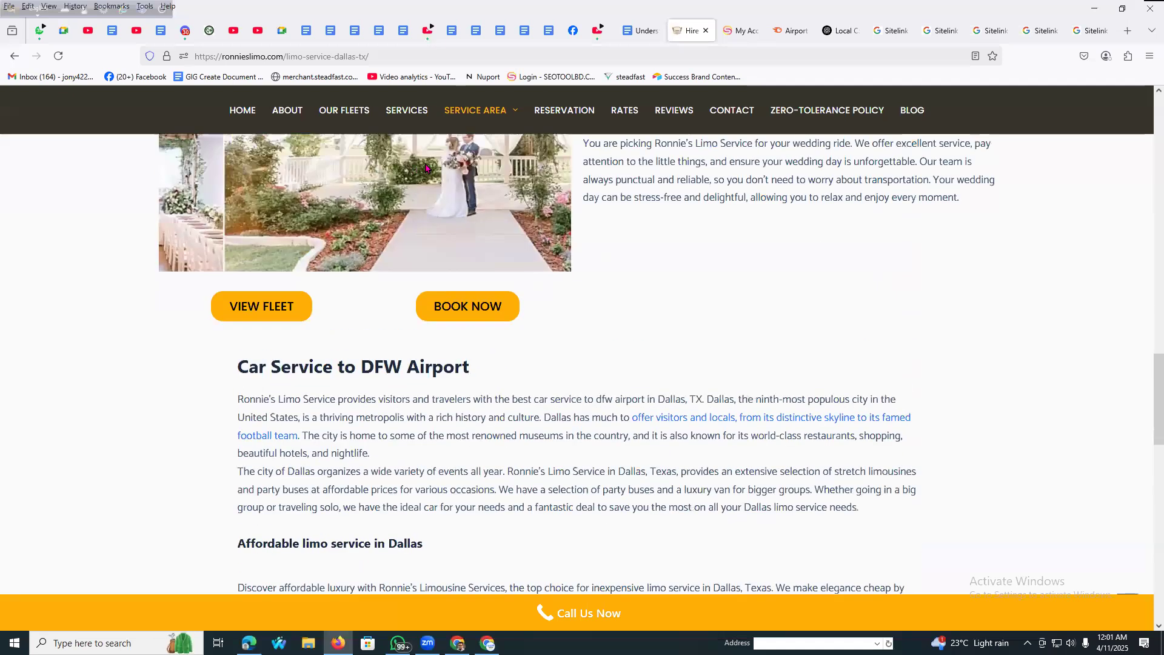
# Bring the Google Docs list of 20 ad descriptions back on screen.
pyautogui.moveTo(485, 125)
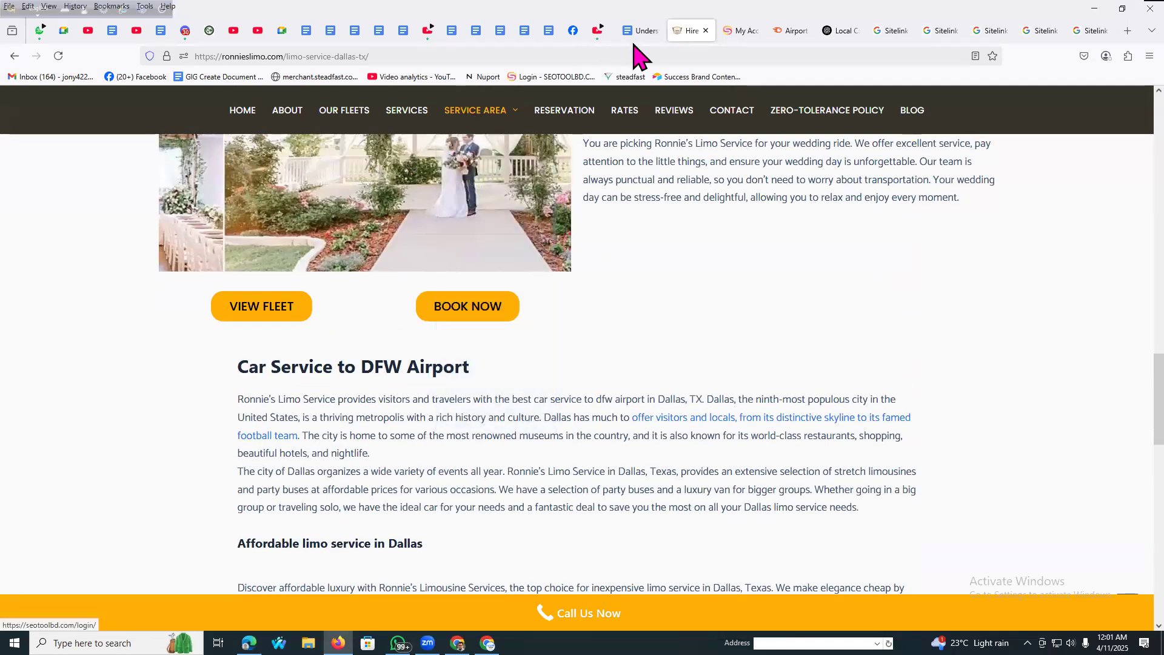
pyautogui.click(1095, 8)
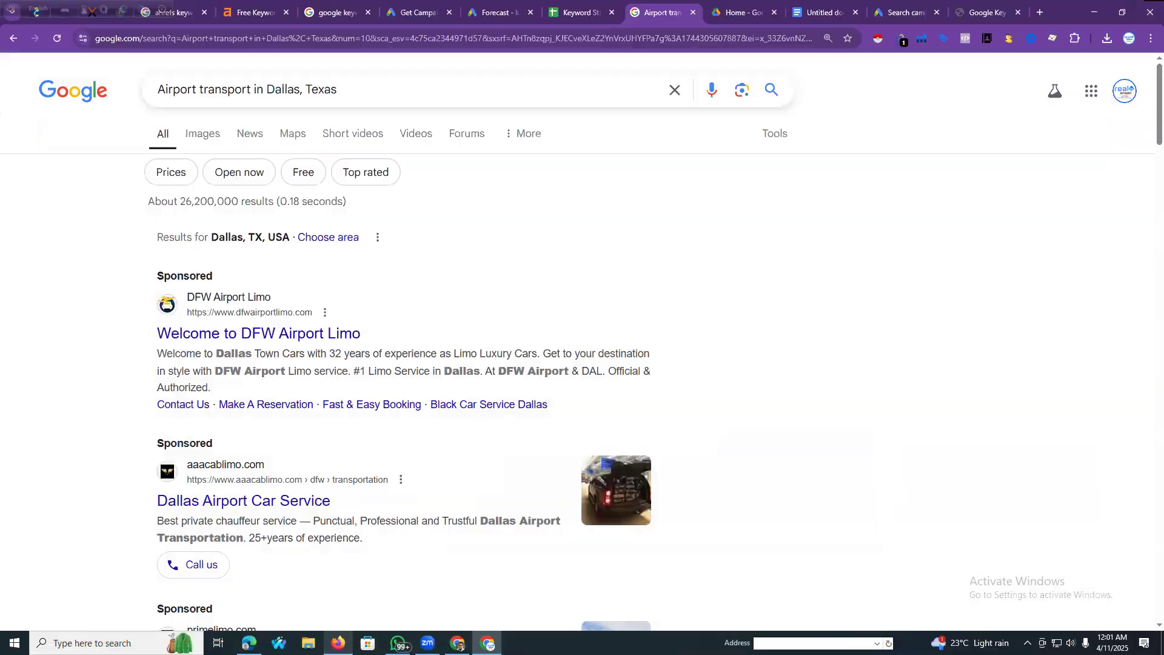
pyautogui.click(339, 642)
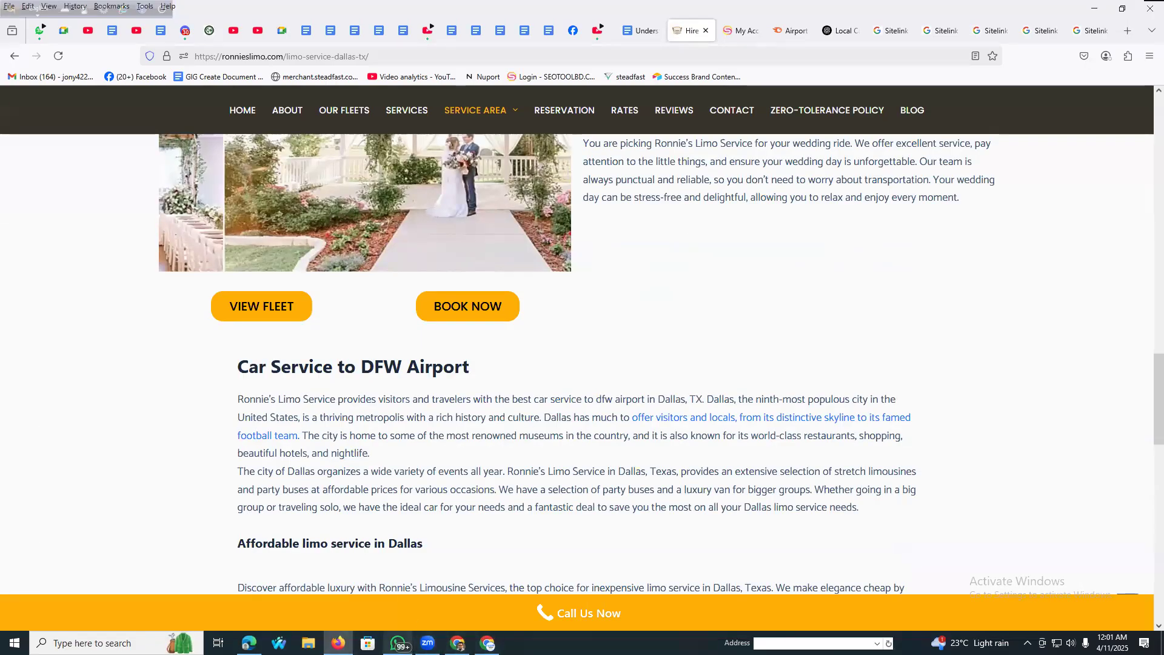
pyautogui.click(488, 643)
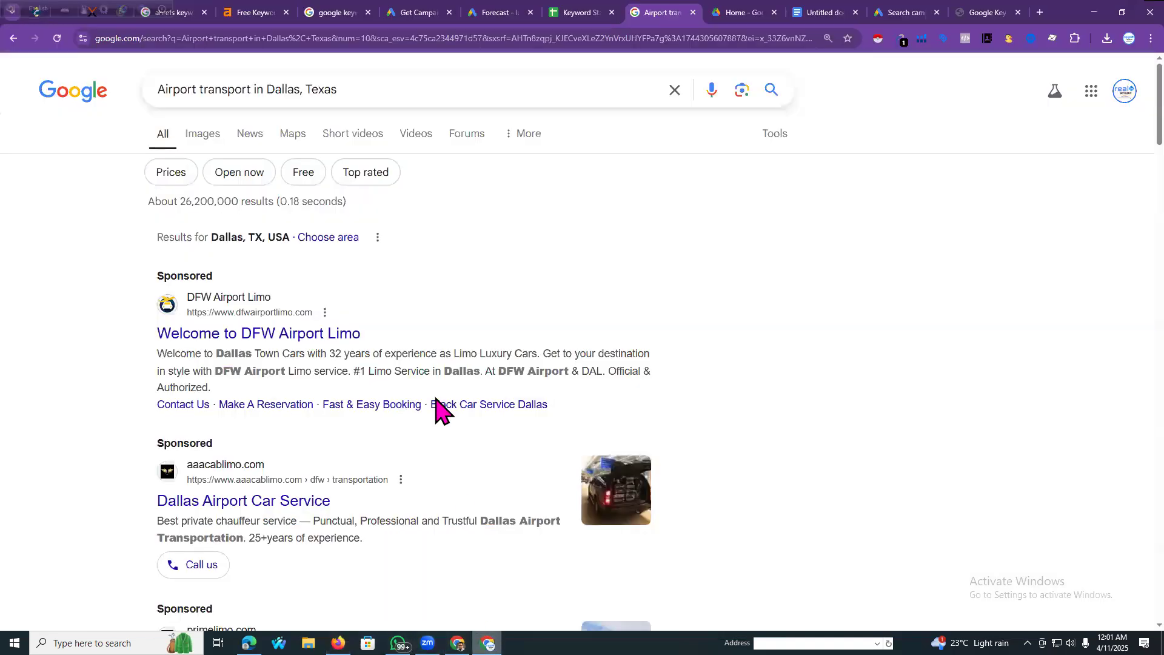
pyautogui.click(827, 12)
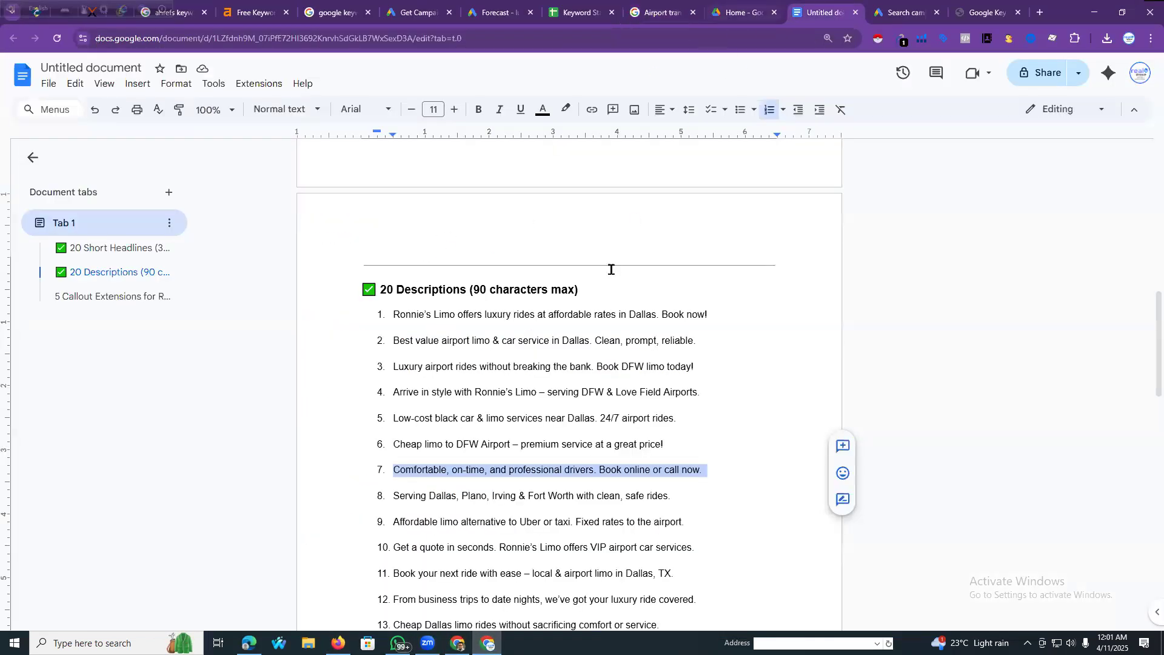
# Review the five drafted sitelink extensions in the Google Doc.
pyautogui.scroll(-20, 637, 219)
pyautogui.scroll(3, 433, 326)
pyautogui.scroll(-2, 388, 345)
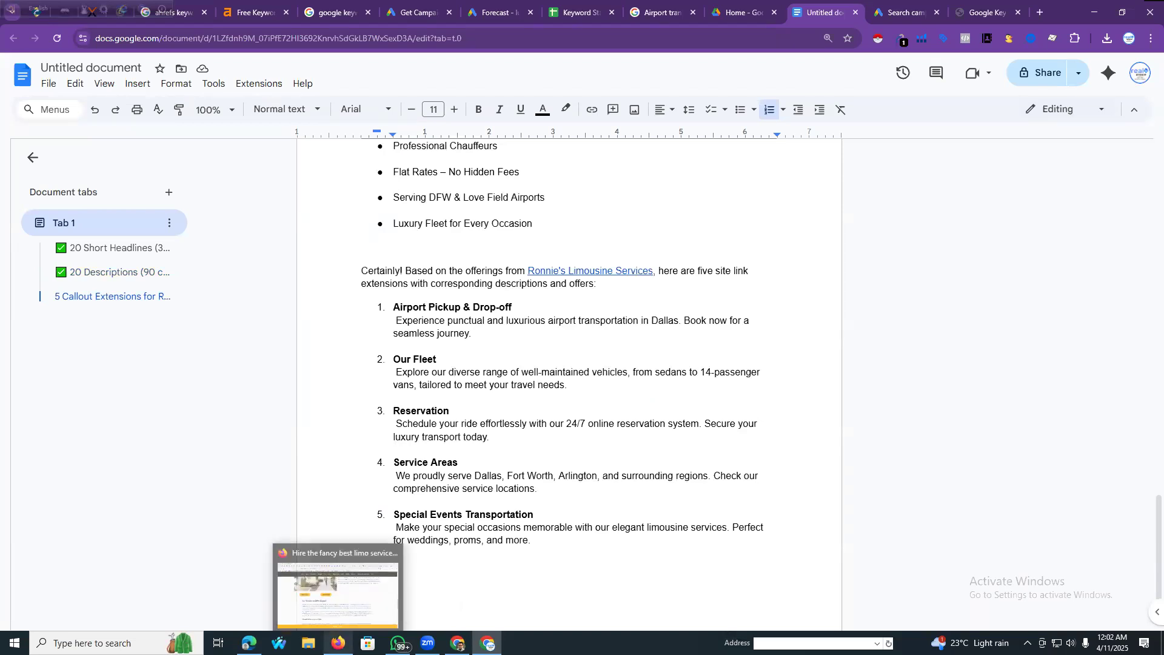
pyautogui.click(340, 642)
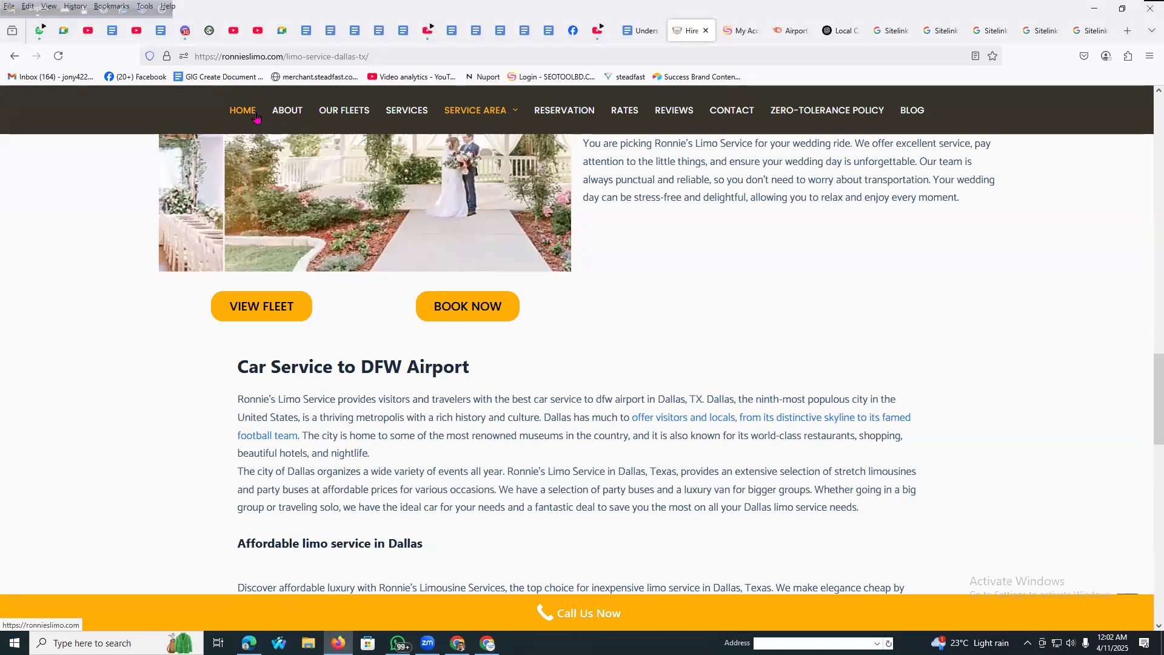
# Open Ronnie's Limo Our Fleets page, scroll to Vans, and copy its web address.
pyautogui.click(339, 116)
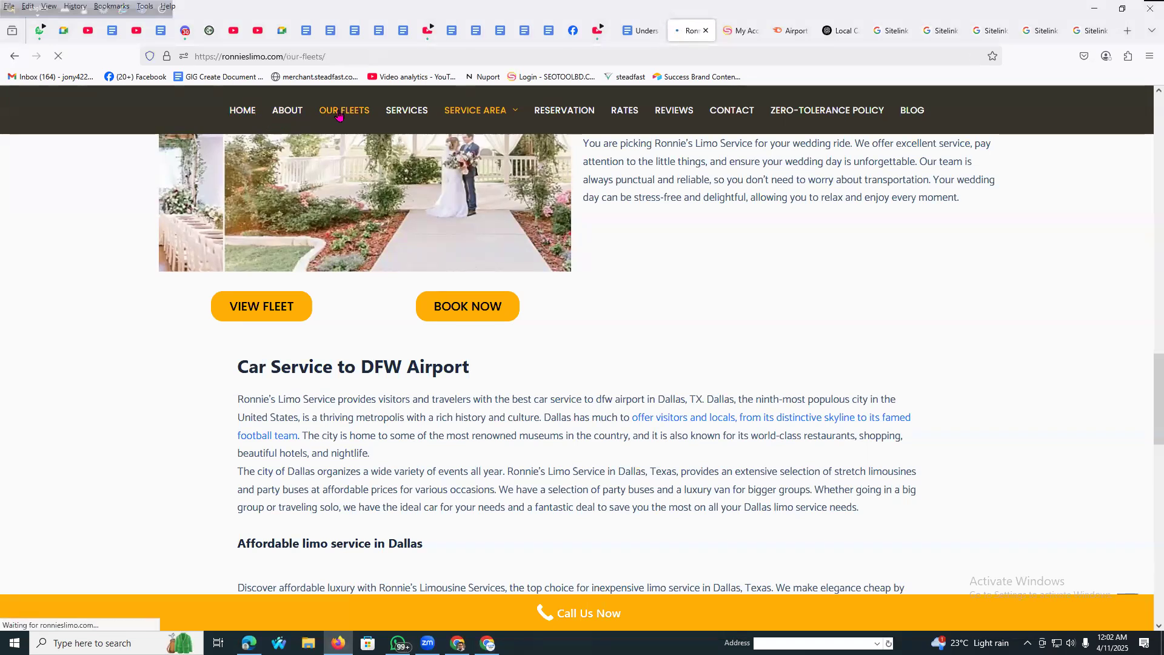
pyautogui.scroll(-8, 356, 255)
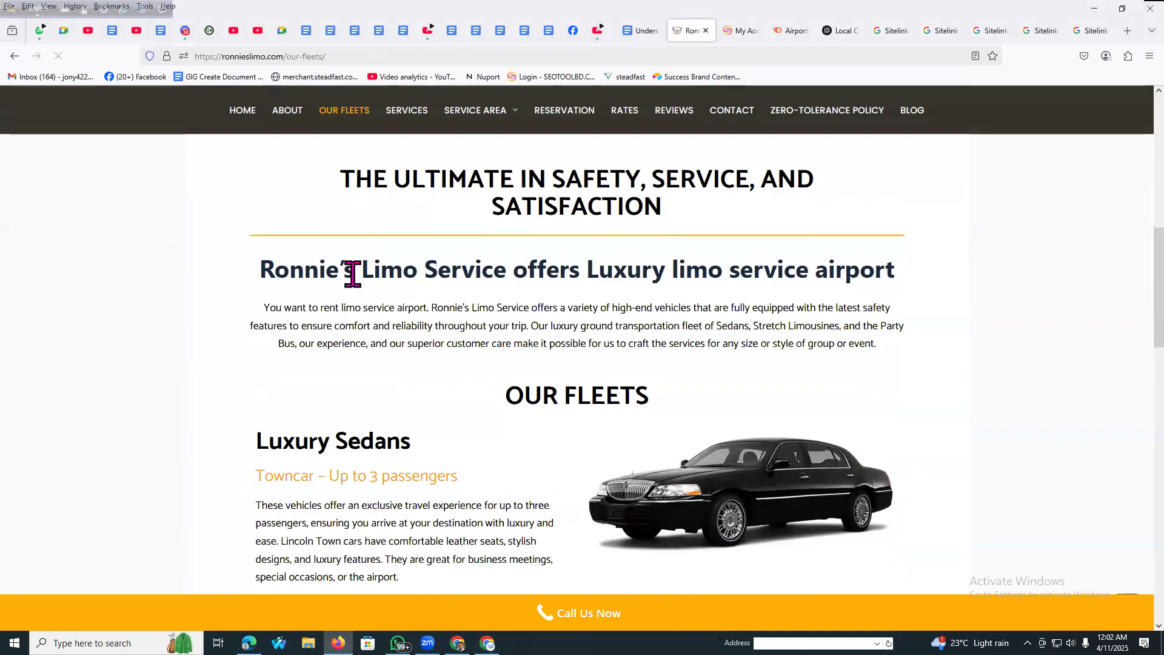
pyautogui.scroll(-10, 353, 274)
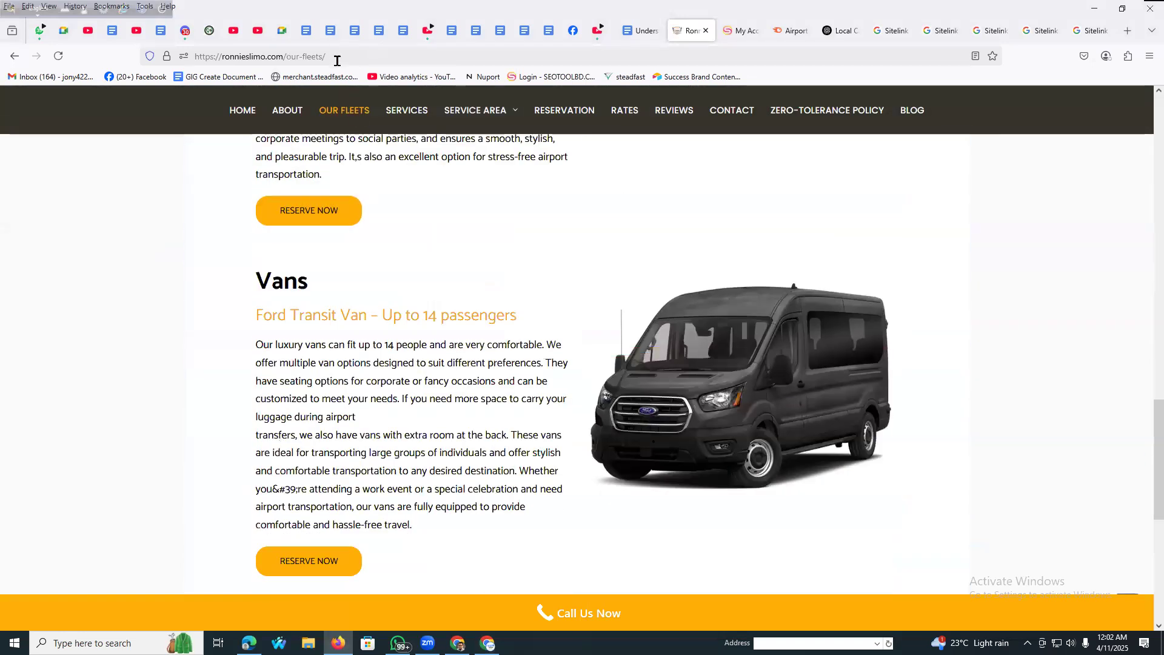
pyautogui.click(337, 61)
pyautogui.hotkey('ctrl', 'c')
pyautogui.hotkey('alt', 'Tab')
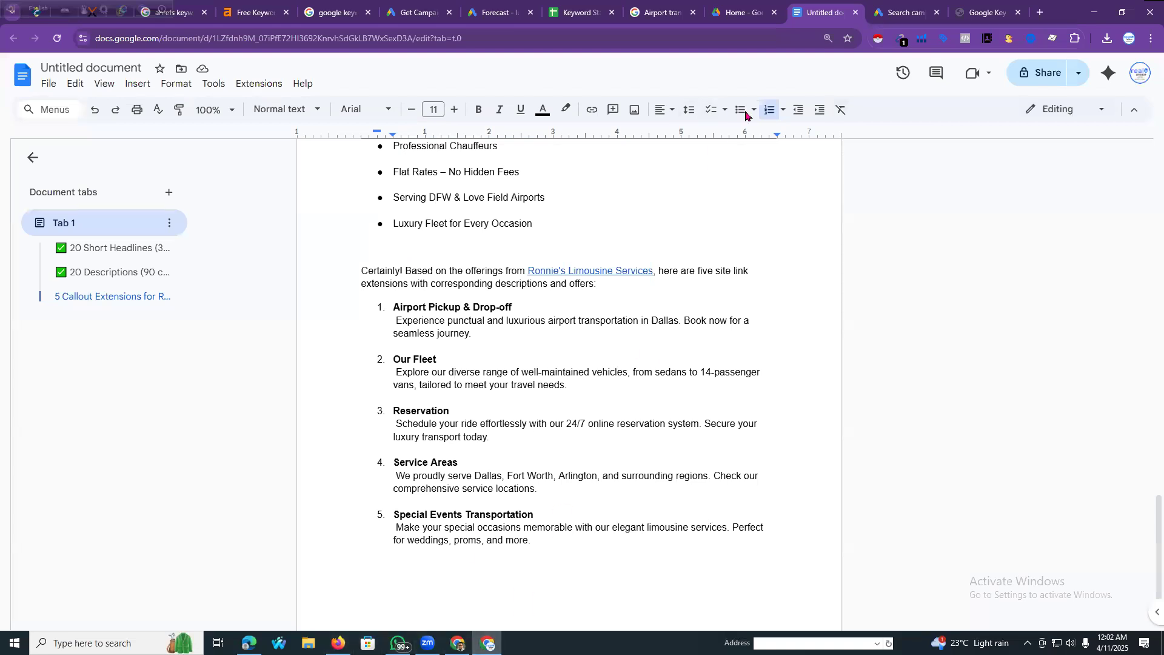
pyautogui.click(907, 11)
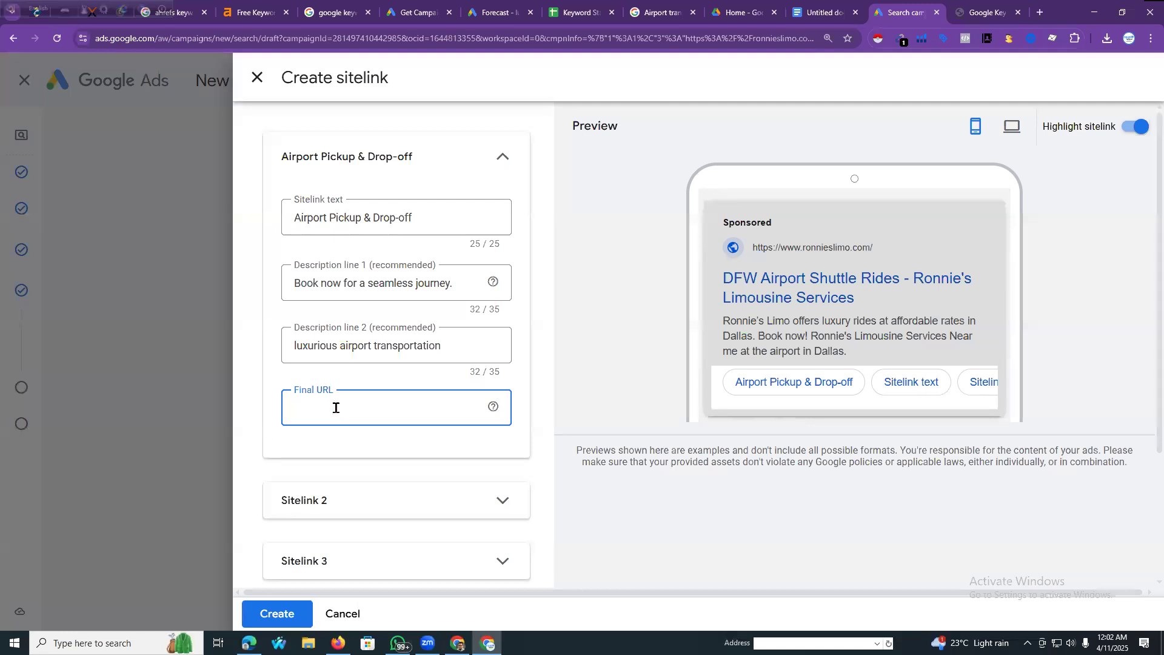
pyautogui.hotkey('ctrl', 'v')
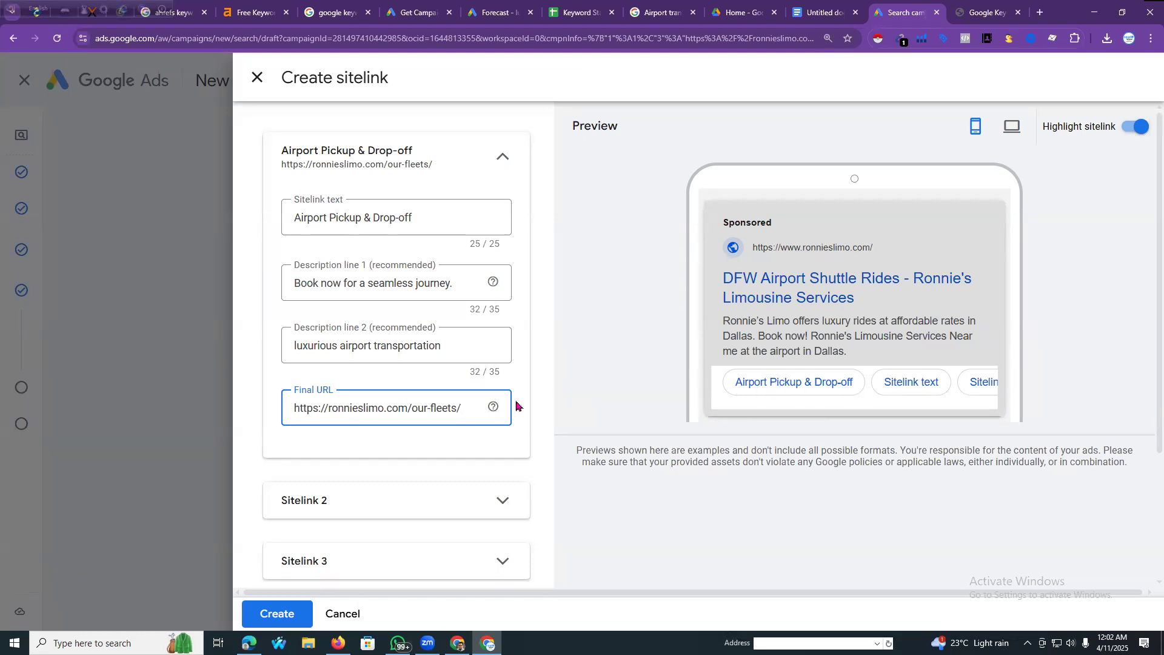
pyautogui.scroll(-2, 518, 410)
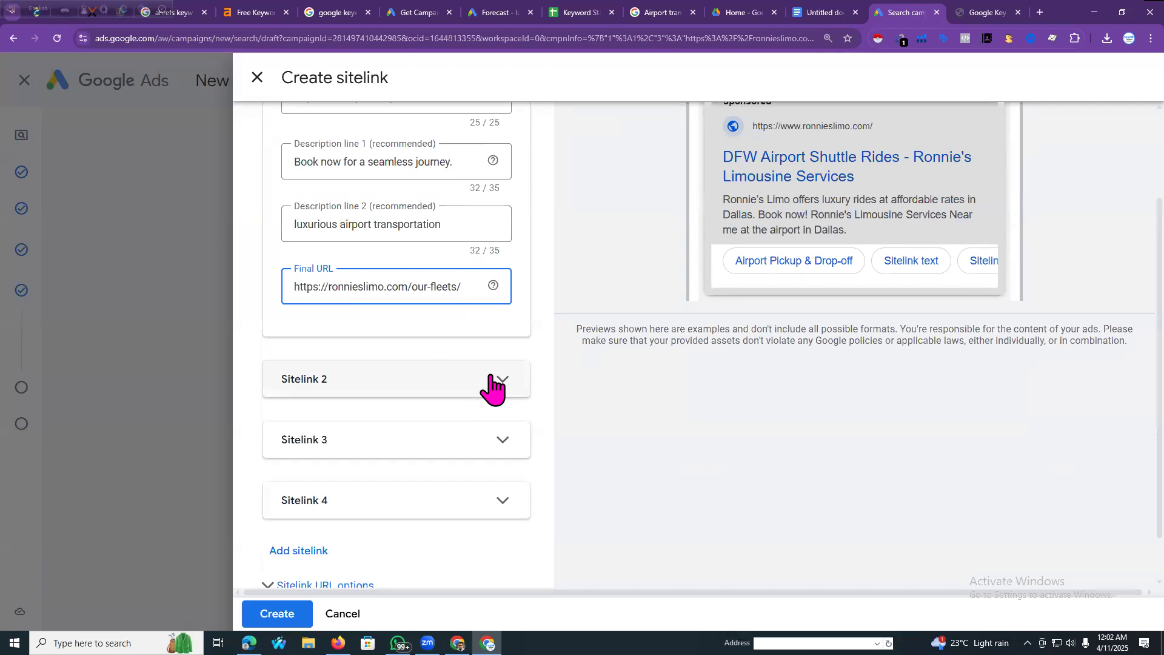
# Expand Sitelink 2 and copy the Reservation heading and its description from the sitelink notes.
pyautogui.click(492, 388)
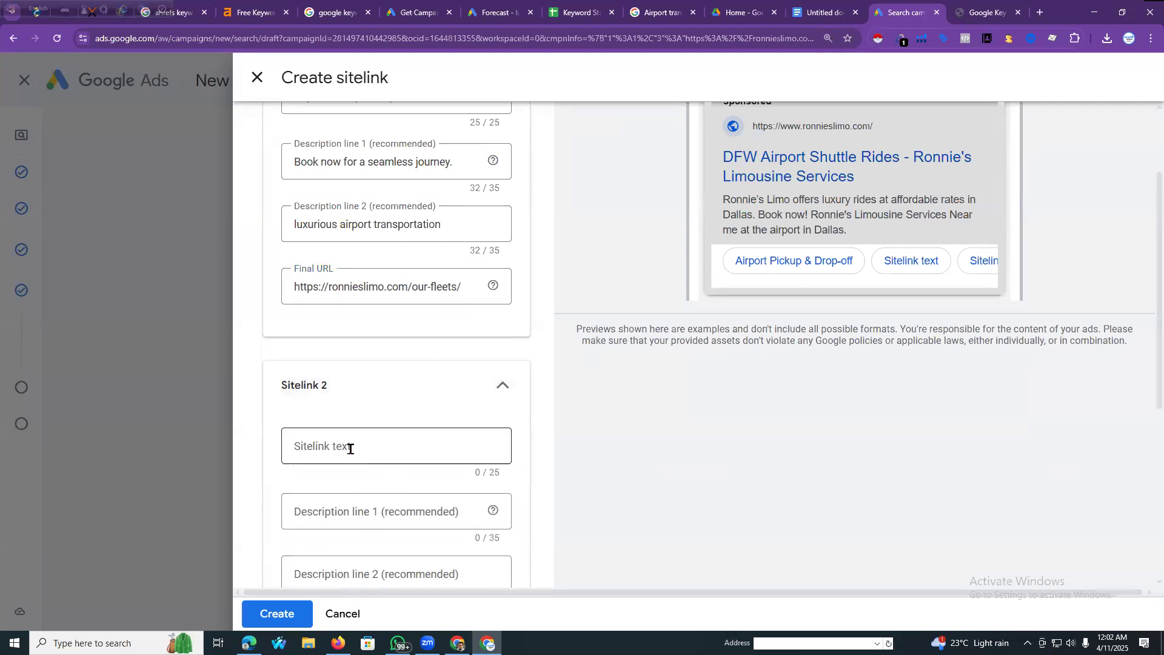
pyautogui.click(388, 446)
pyautogui.click(338, 643)
pyautogui.click(339, 643)
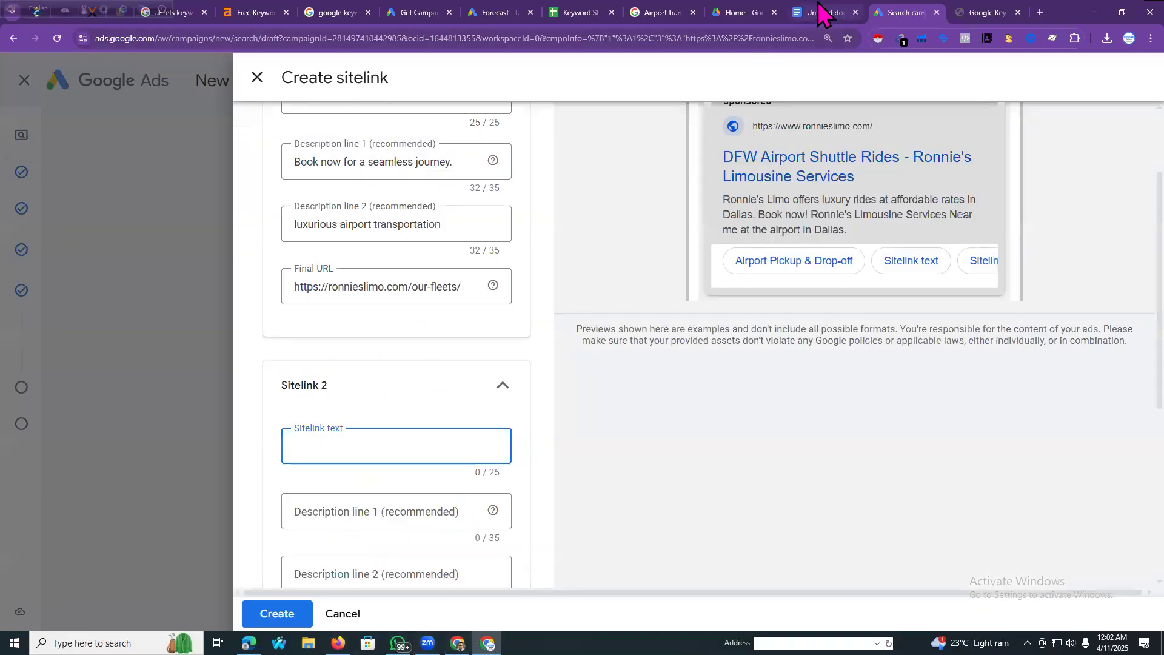
pyautogui.click(819, 11)
pyautogui.scroll(-2, 395, 303)
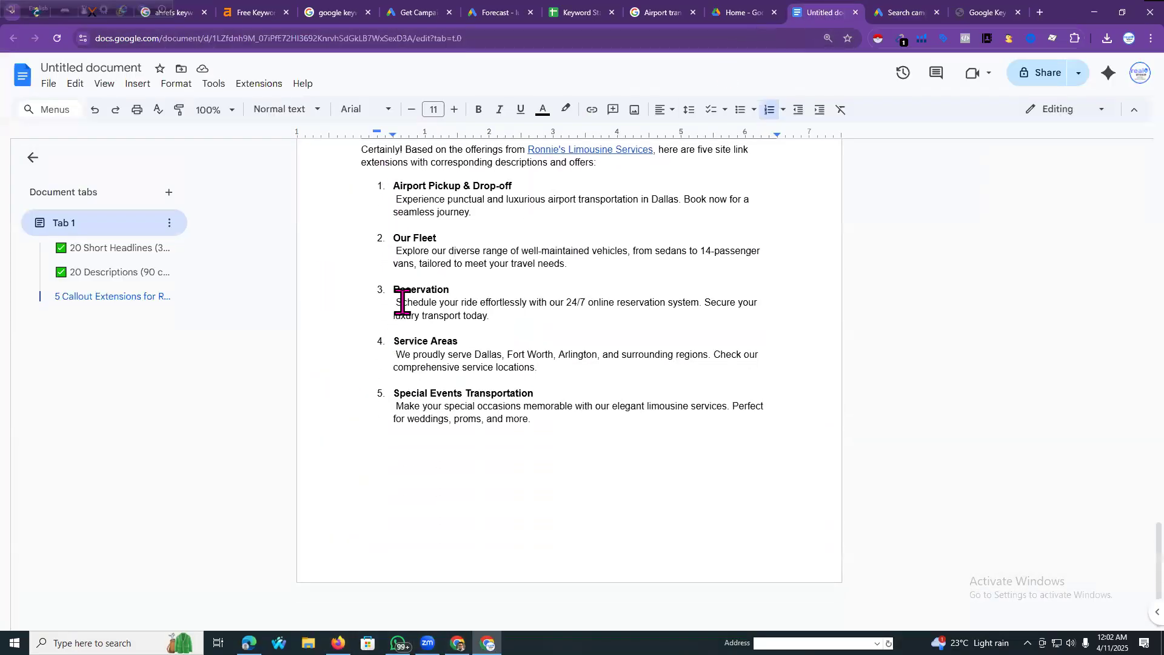
pyautogui.moveTo(395, 290); pyautogui.dragTo(481, 291)
pyautogui.press('super+c')
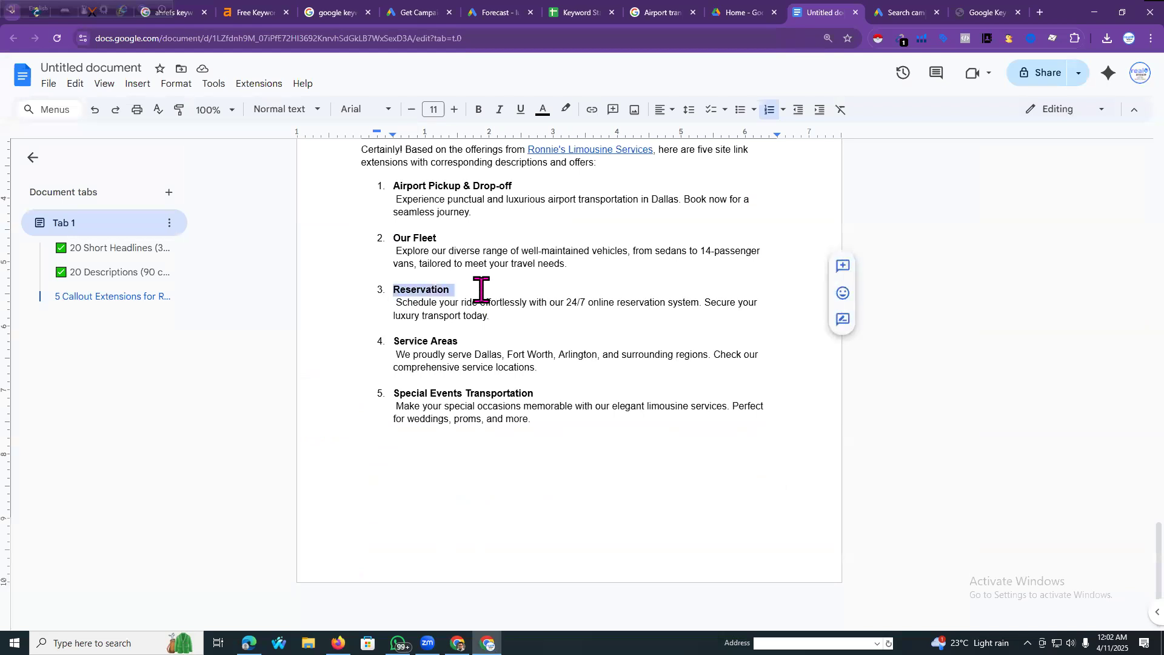
pyautogui.moveTo(396, 304); pyautogui.dragTo(497, 315)
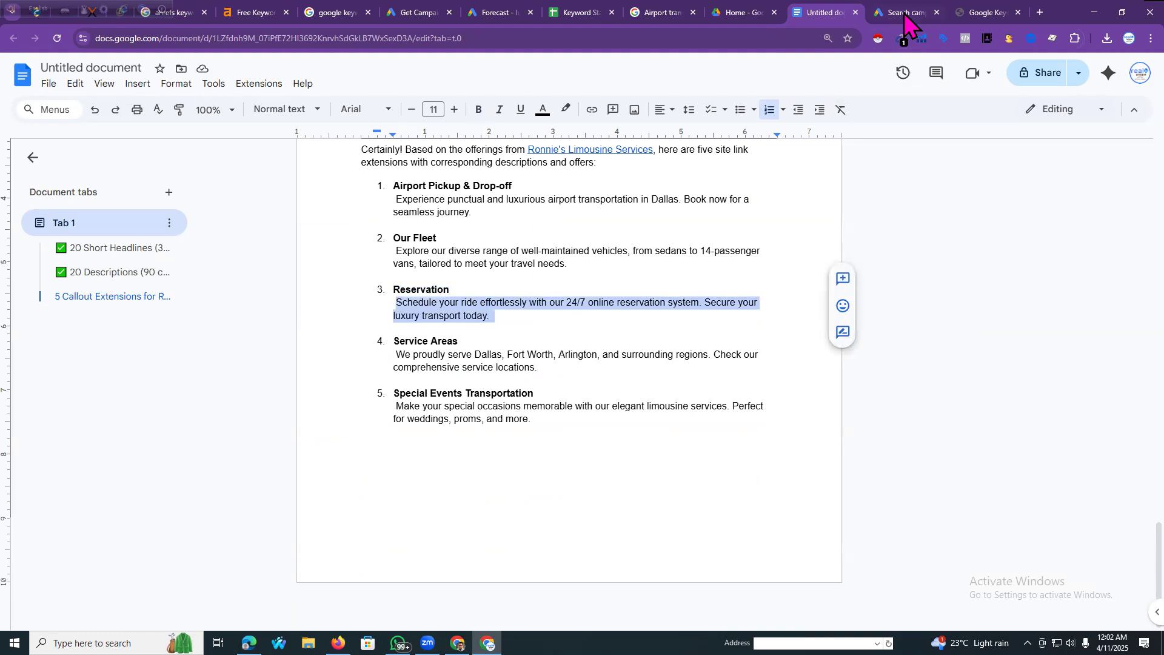
# Paste 'Reservation' from clipboard history as Sitelink 2's text, leaving the description unfilled.
pyautogui.click(903, 13)
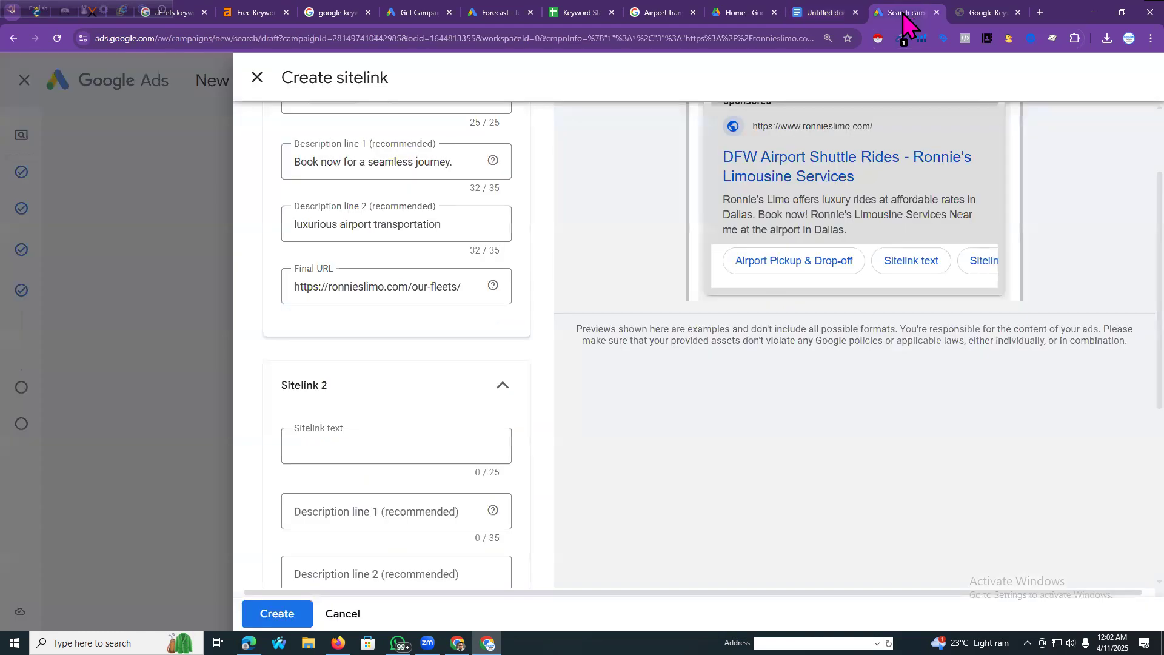
pyautogui.click(362, 446)
pyautogui.press('super+v')
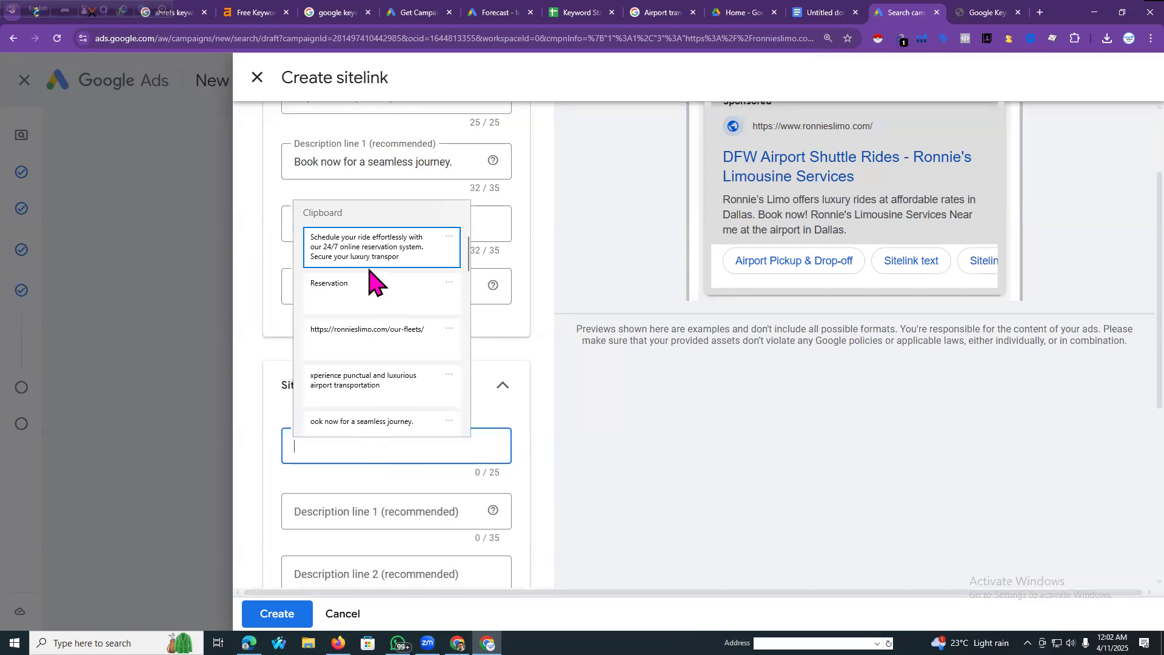
pyautogui.click(362, 296)
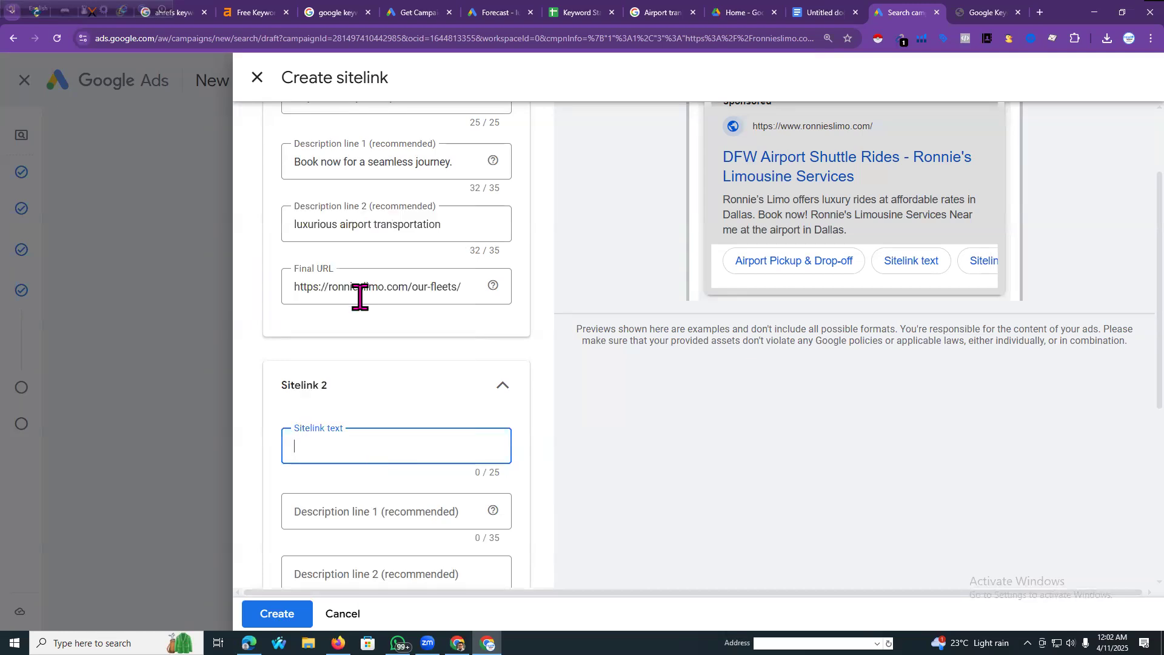
pyautogui.click(335, 511)
pyautogui.press('super+v')
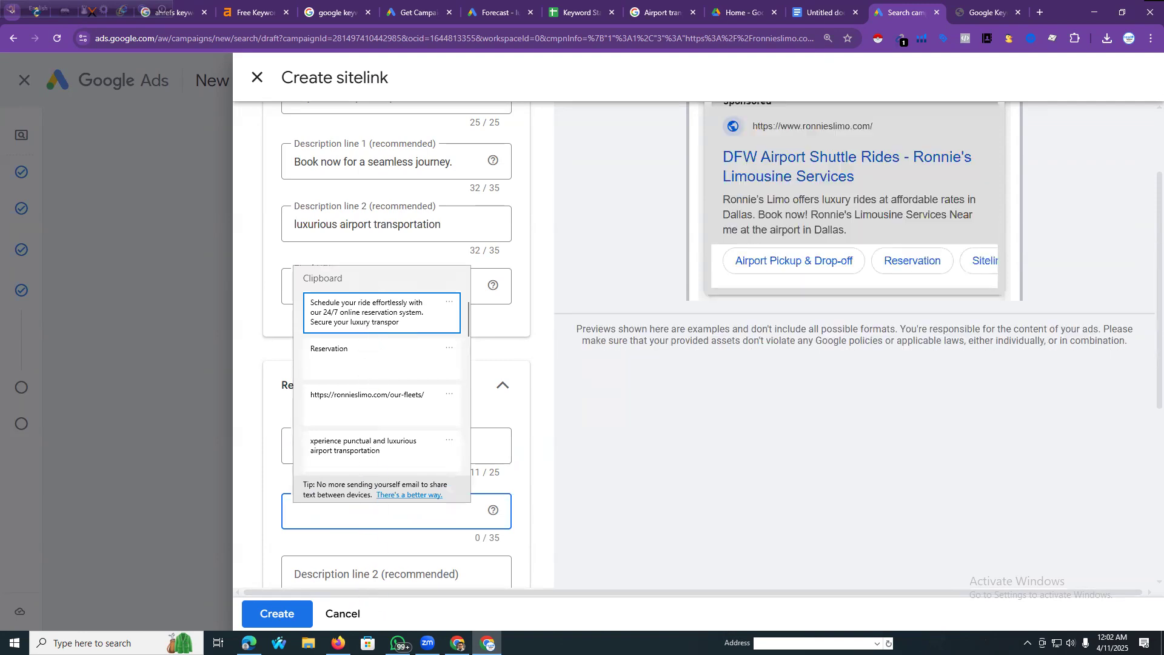
pyautogui.press('Escape')
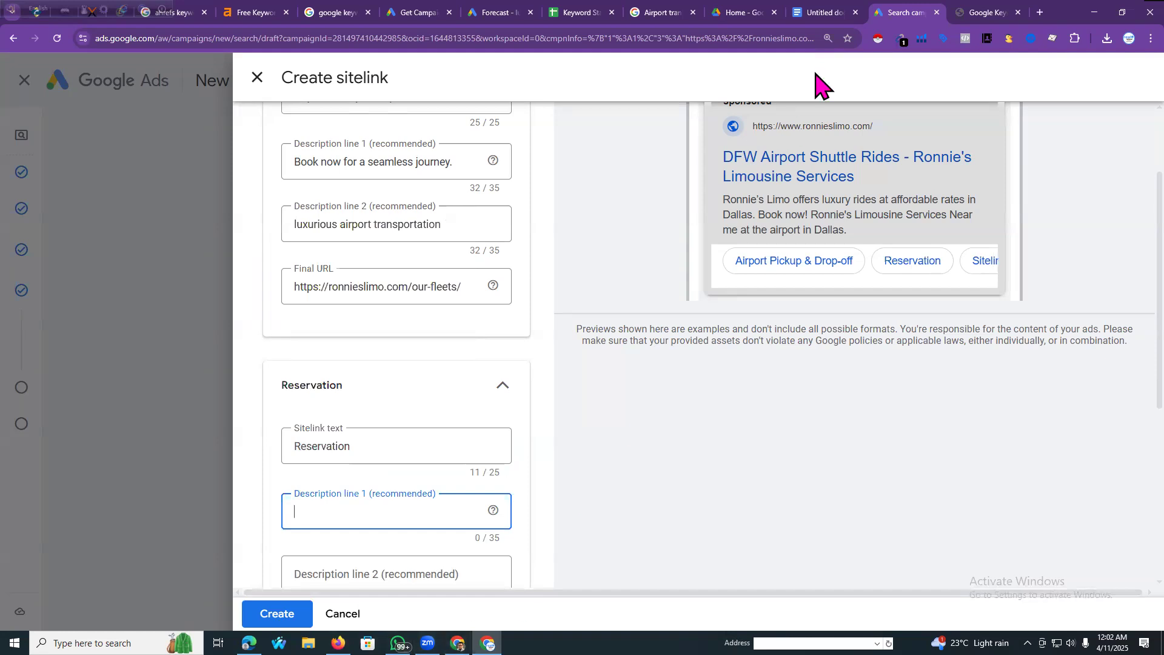
# Copy 'Secure your luxury transport today.' and 'Schedule your ride effortlessly' from item 3 of the notes.
pyautogui.click(821, 12)
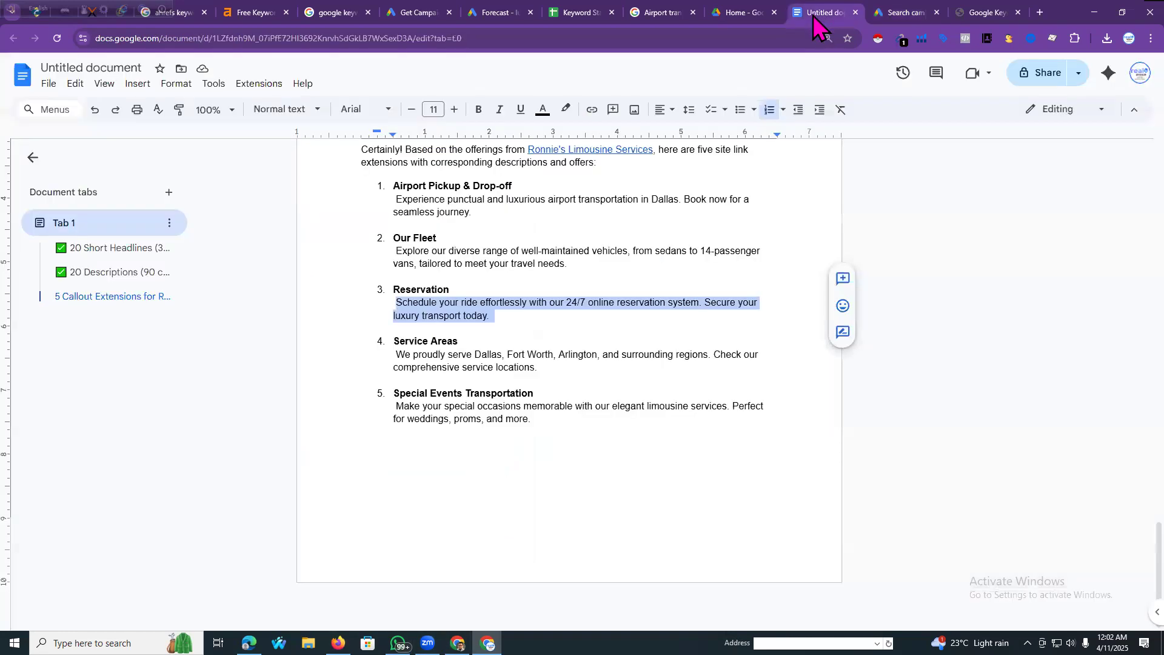
pyautogui.click(568, 329)
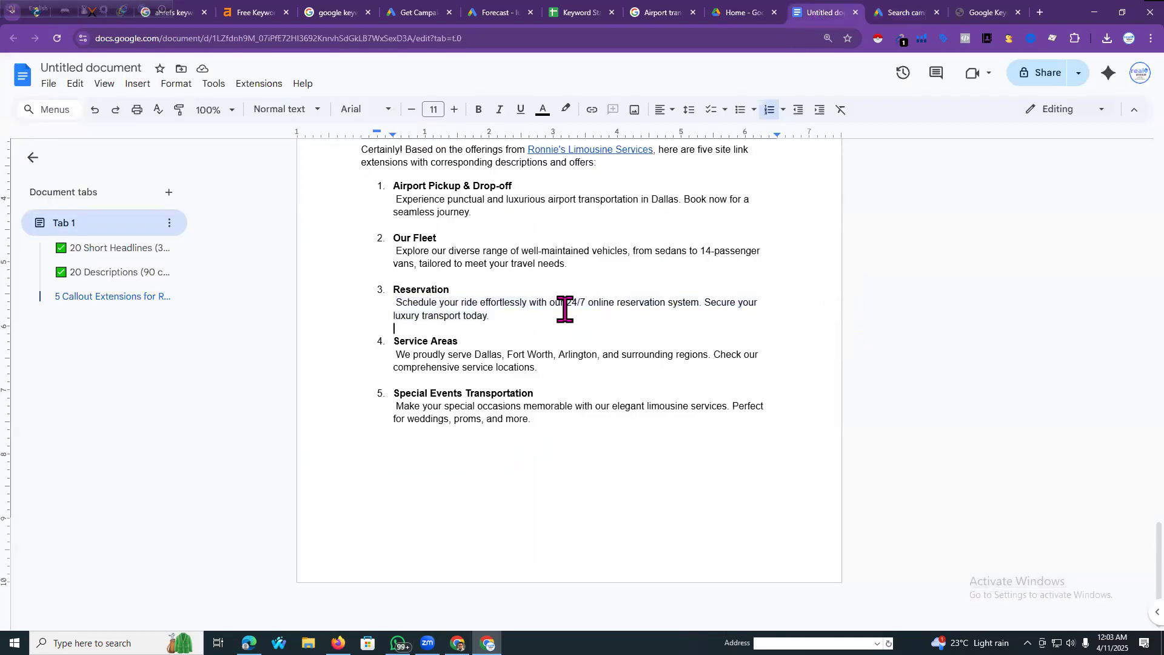
pyautogui.moveTo(704, 302); pyautogui.dragTo(722, 327)
pyautogui.press('super+c')
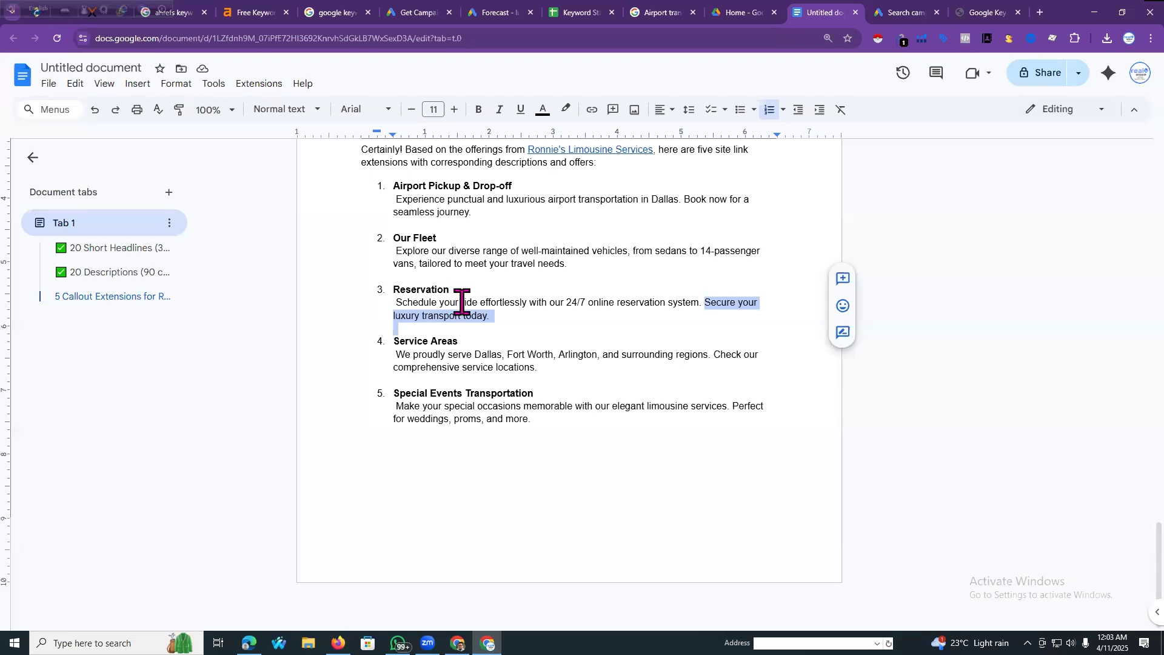
pyautogui.moveTo(396, 302); pyautogui.dragTo(528, 301)
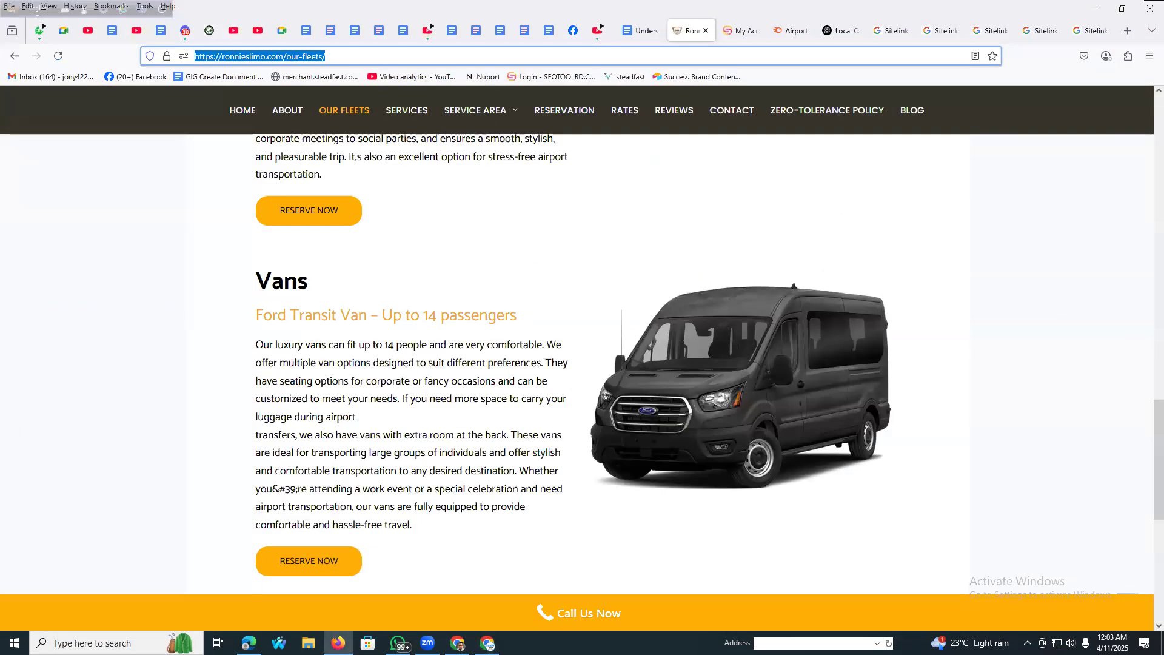
pyautogui.hotkey('alt', 'Tab')
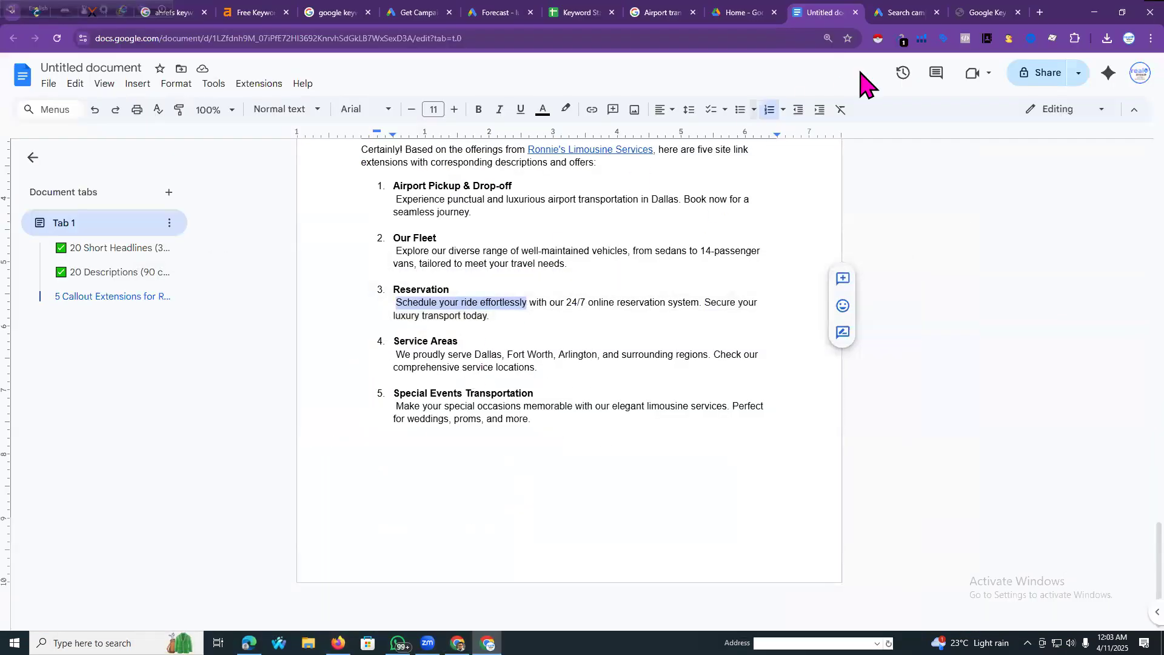
pyautogui.click(904, 13)
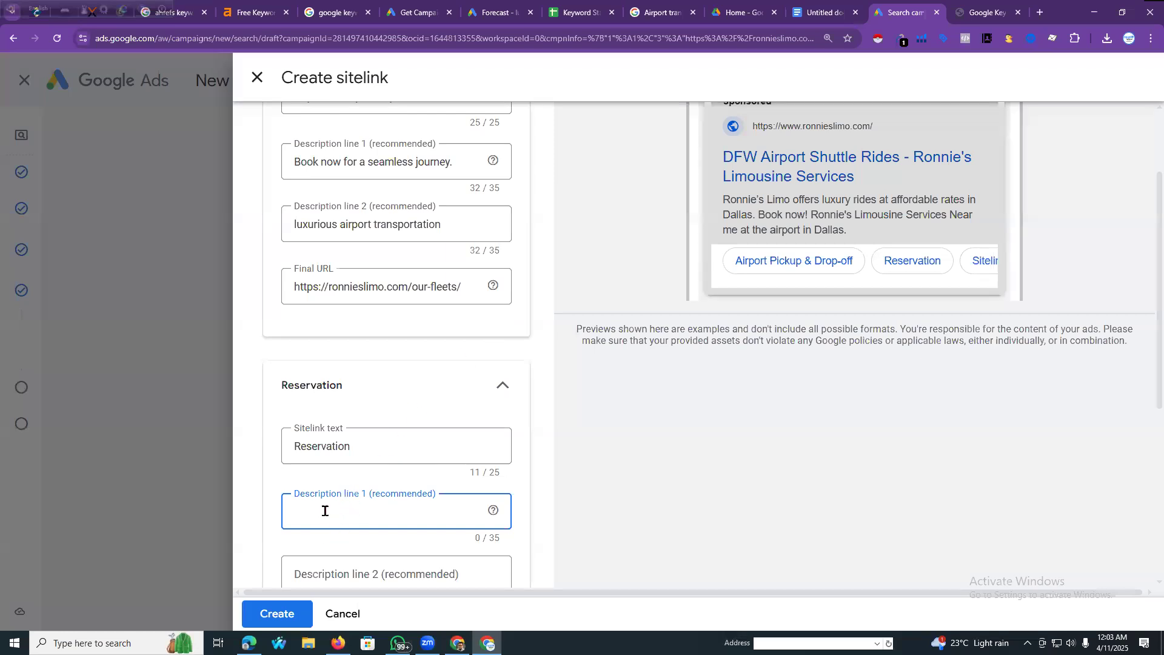
# Paste 'Schedule your ride effortlessly' into the Reservation sitelink's first description line.
pyautogui.press('super+v')
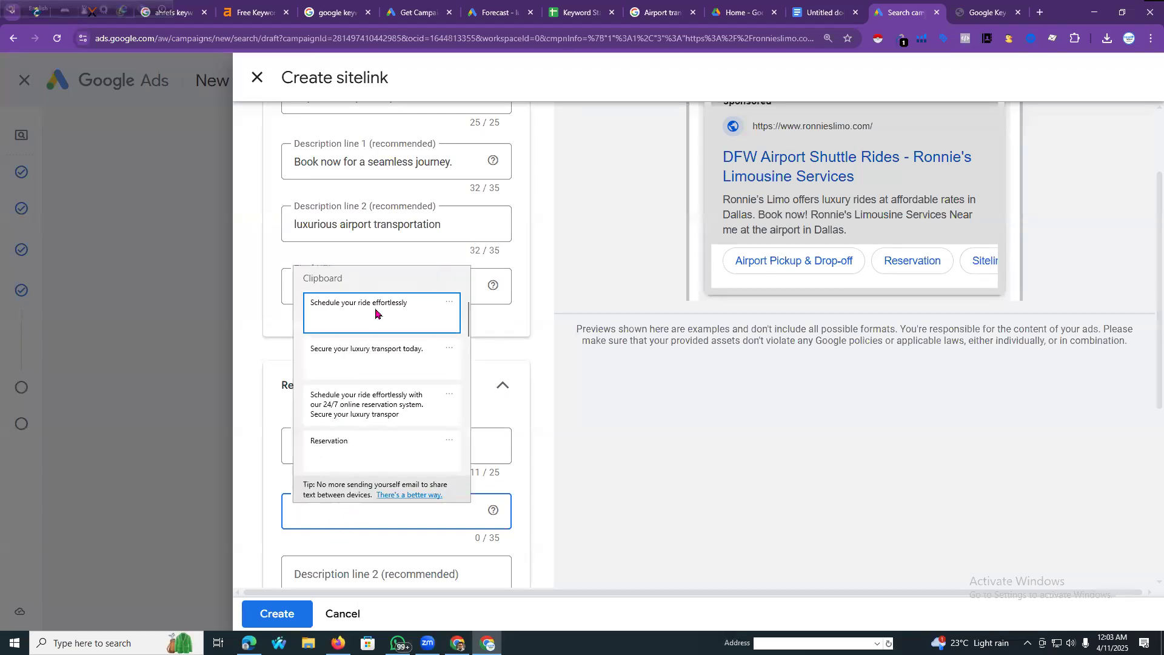
pyautogui.click(376, 310)
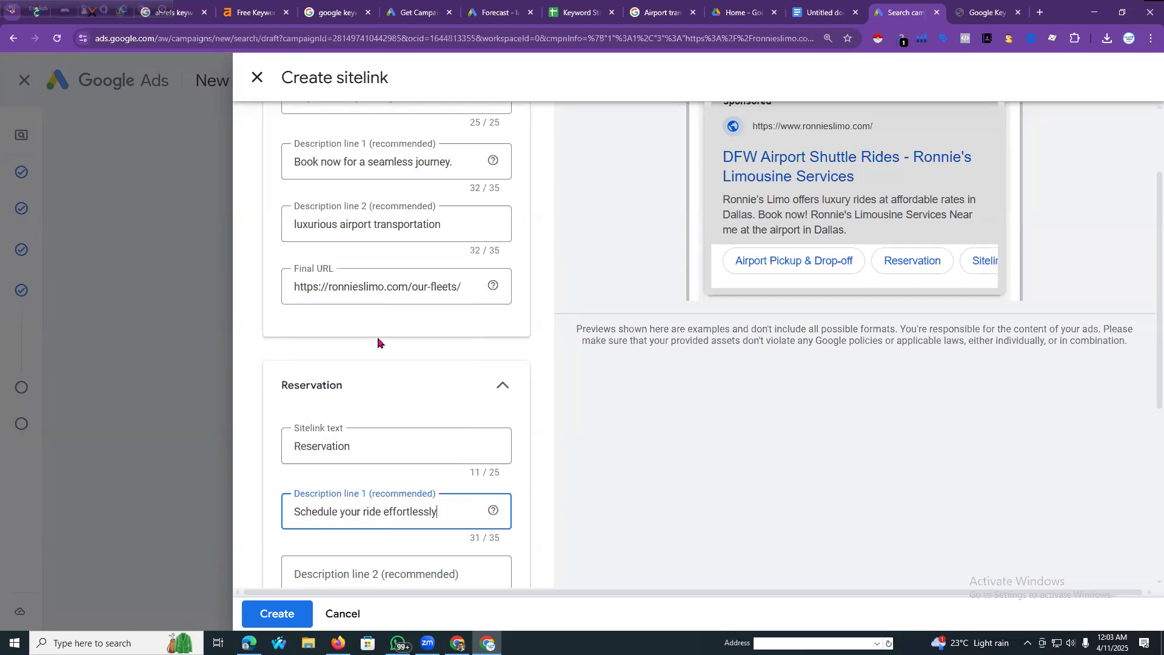
pyautogui.scroll(-3, 377, 341)
pyautogui.scroll(2, 345, 345)
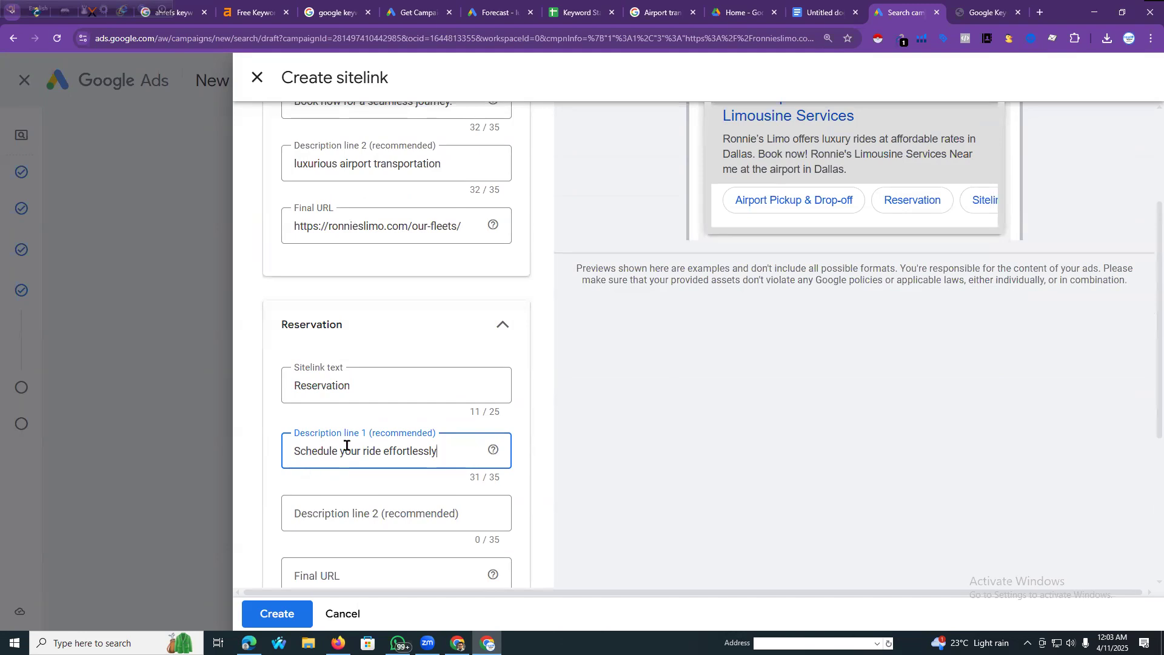
pyautogui.scroll(-2, 364, 456)
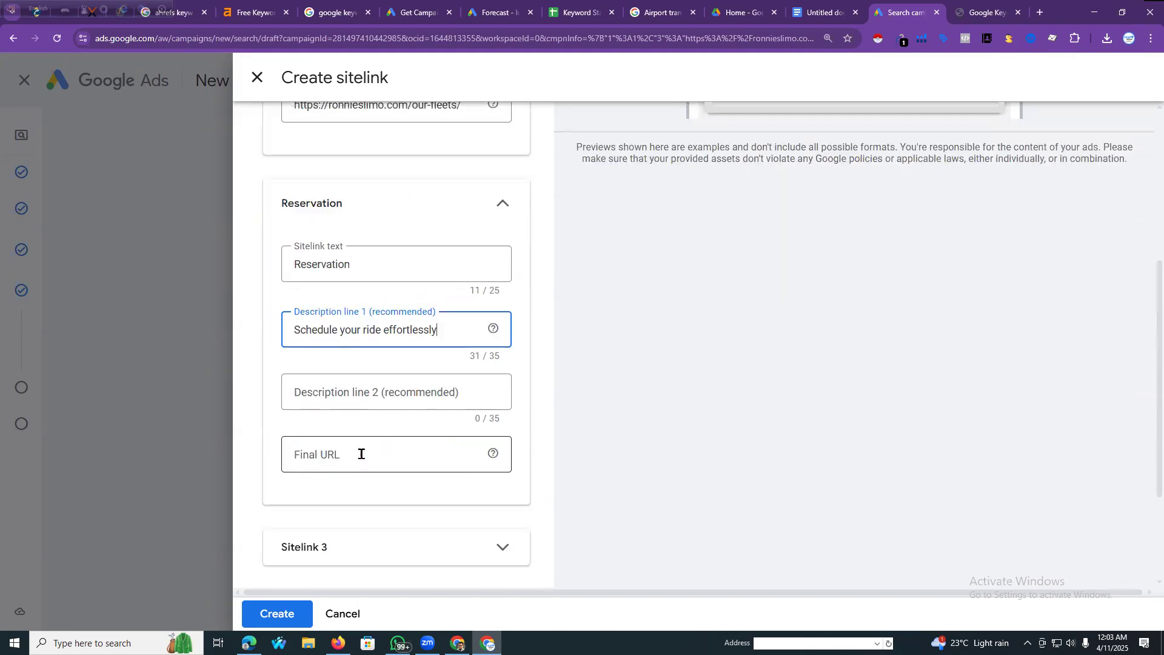
# Paste 'Secure your luxury transport today.' into the second description line from clipboard history.
pyautogui.press('super+v')
pyautogui.click(361, 400)
pyautogui.press('super+v')
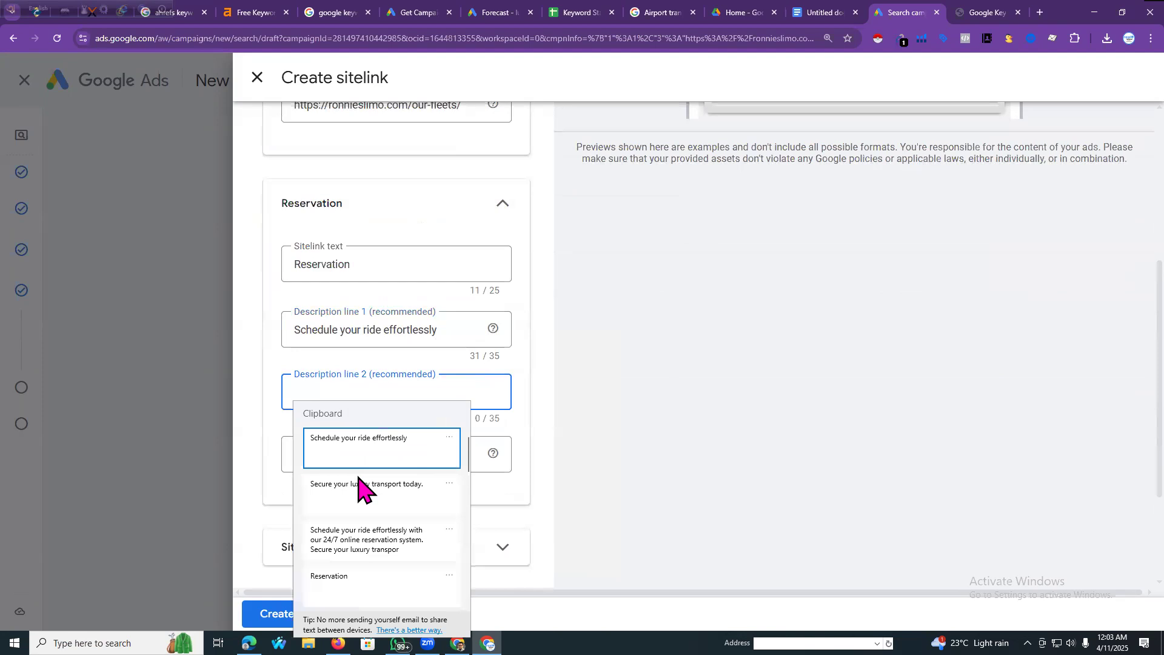
pyautogui.click(358, 488)
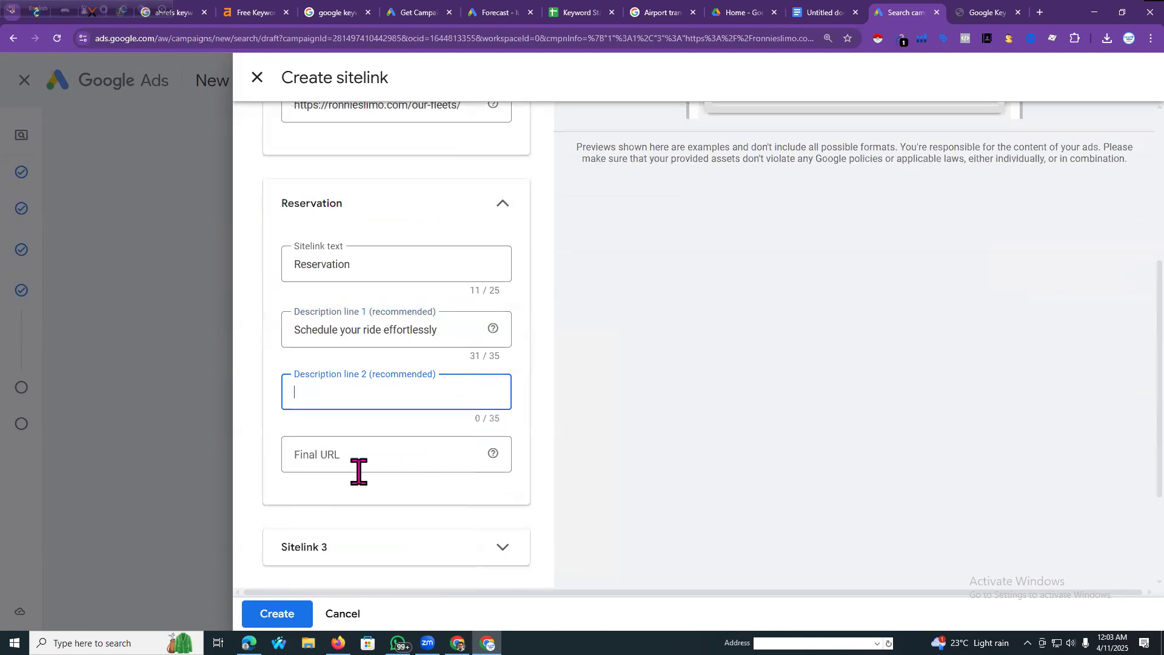
pyautogui.click(330, 456)
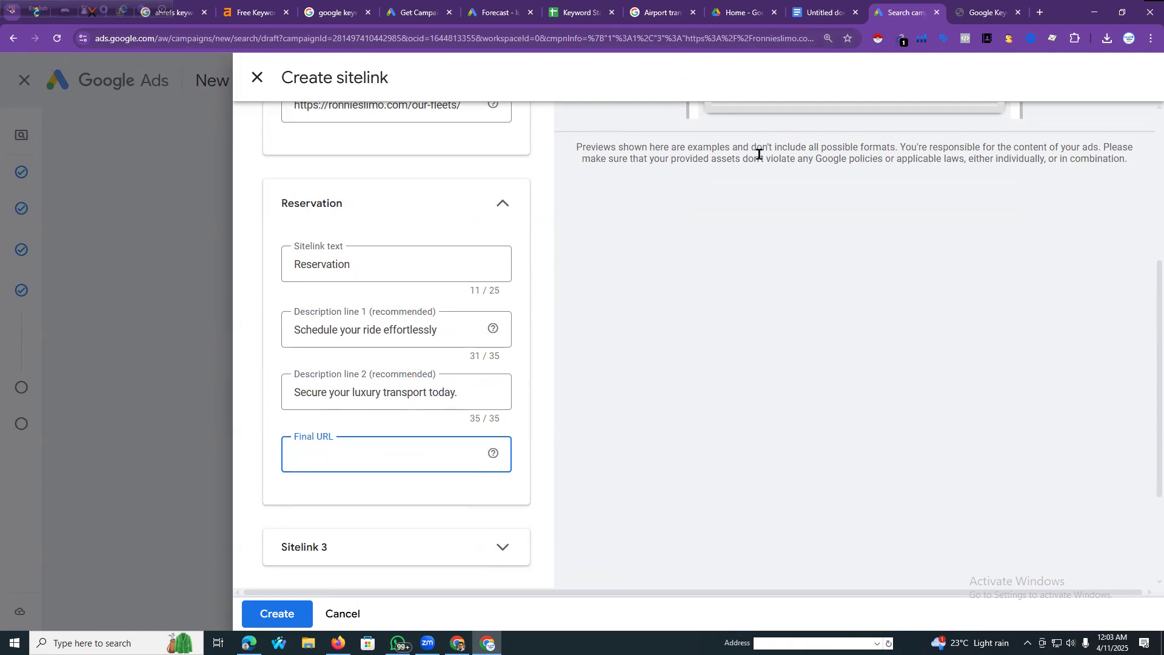
# Copy the Ronnie's Limo online booking page address and paste it as the Reservation sitelink's final URL.
pyautogui.click(457, 642)
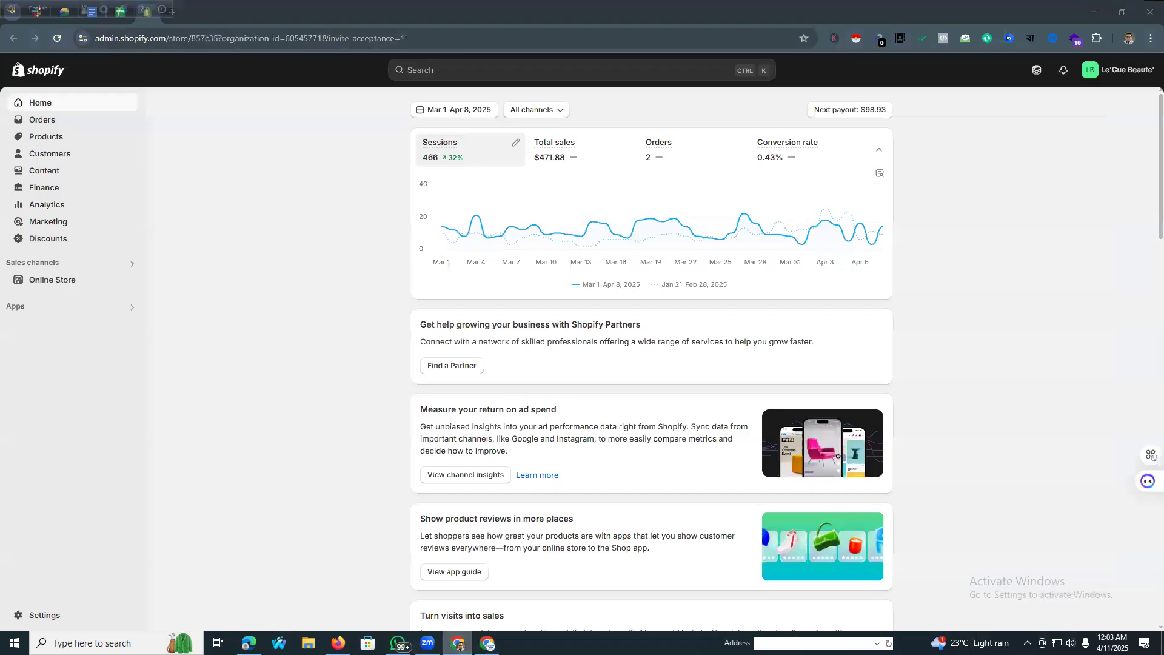
pyautogui.click(457, 643)
pyautogui.click(338, 644)
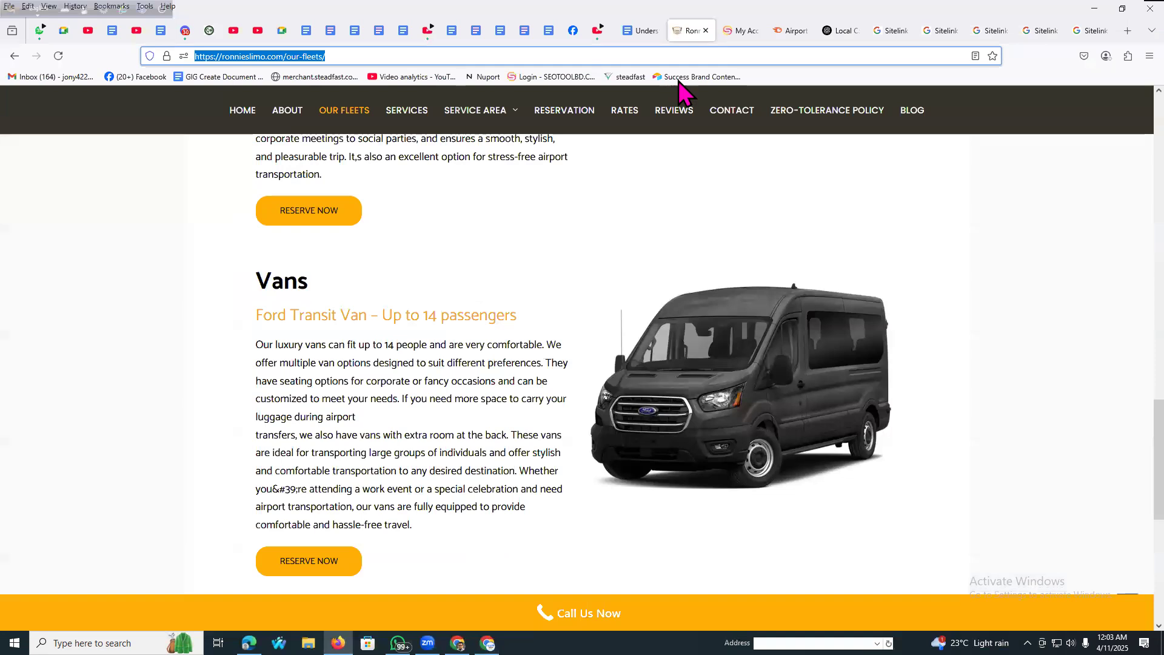
pyautogui.click(565, 111)
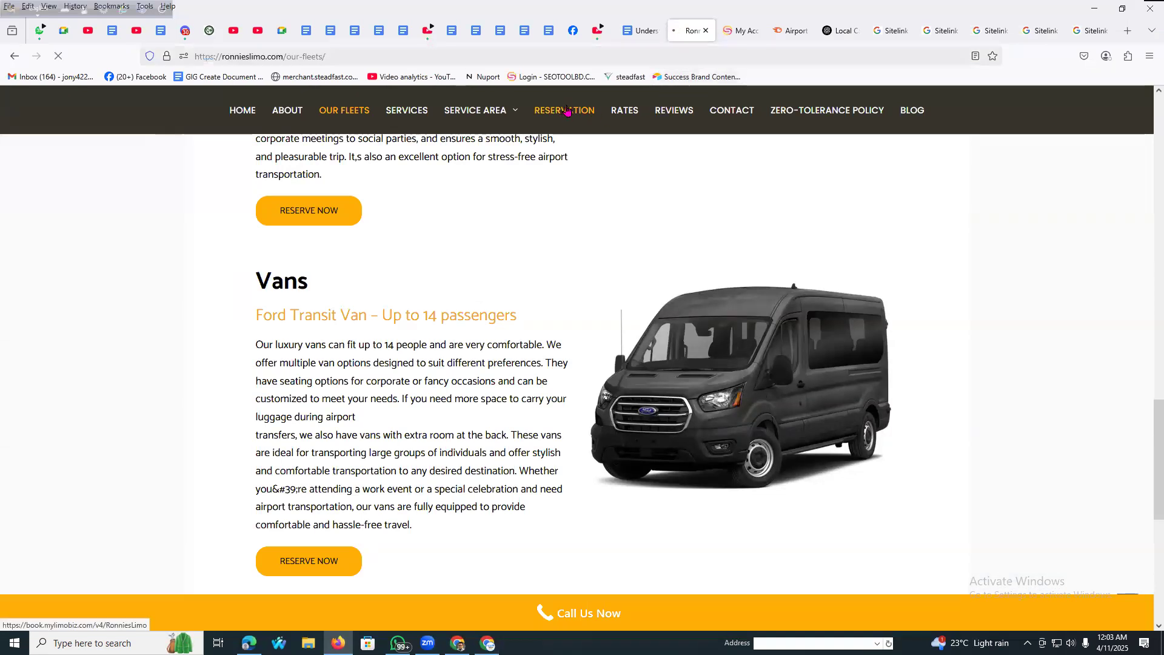
pyautogui.click(501, 56)
pyautogui.hotkey('ctrl', 'c')
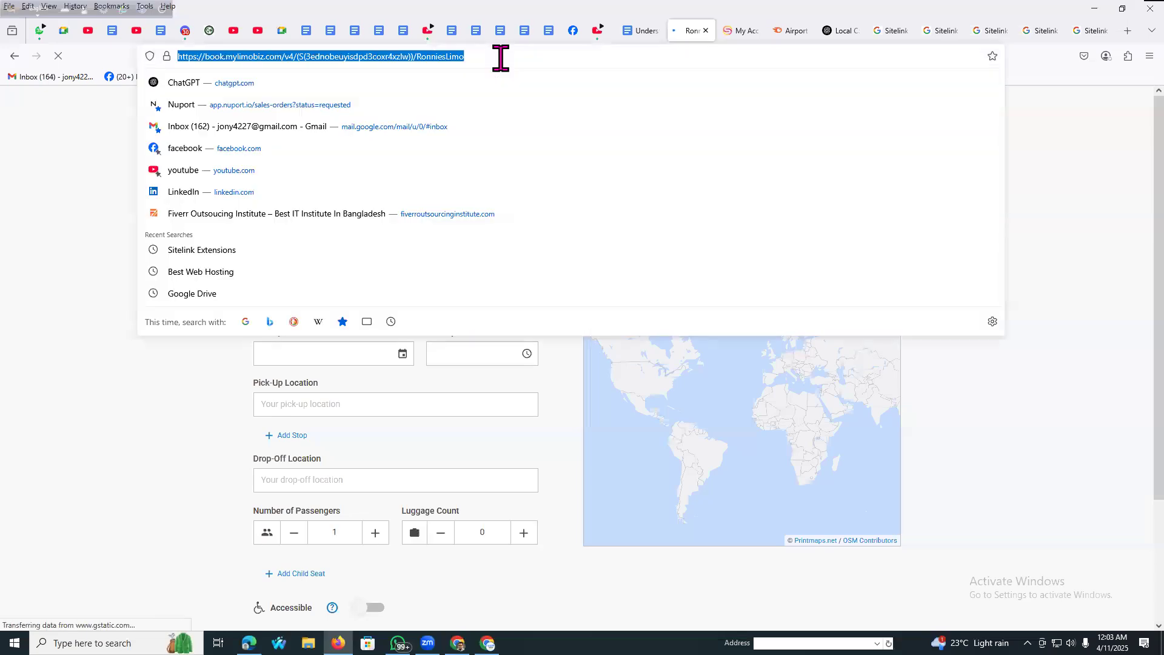
pyautogui.click(1095, 8)
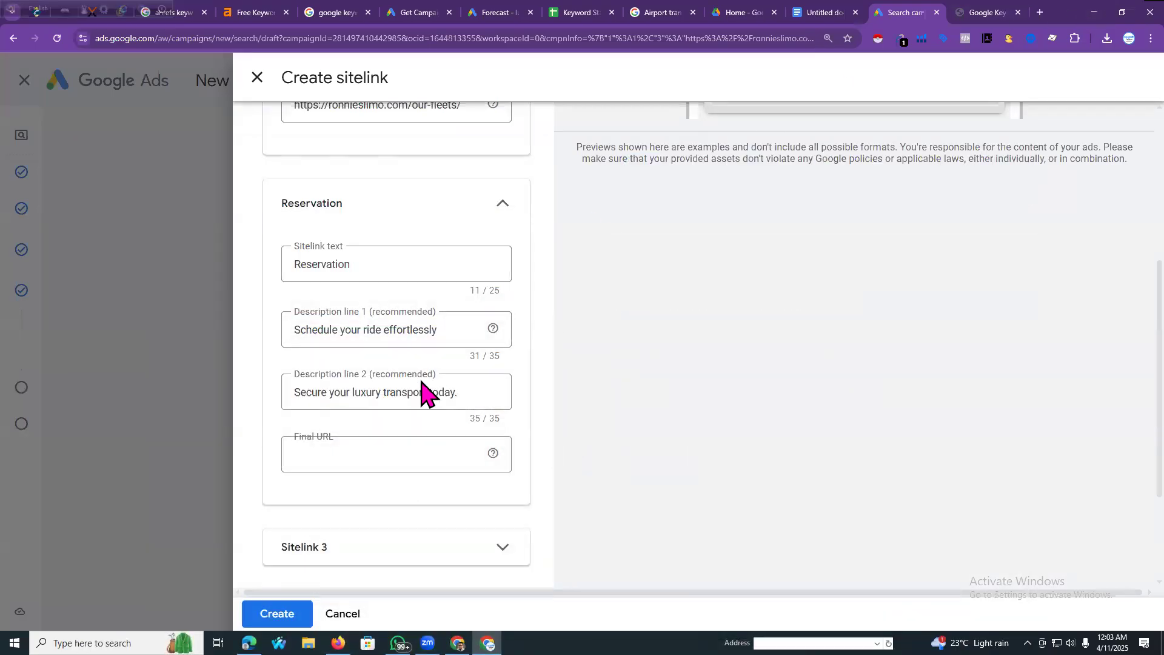
pyautogui.click(350, 454)
pyautogui.hotkey('ctrl', 'v')
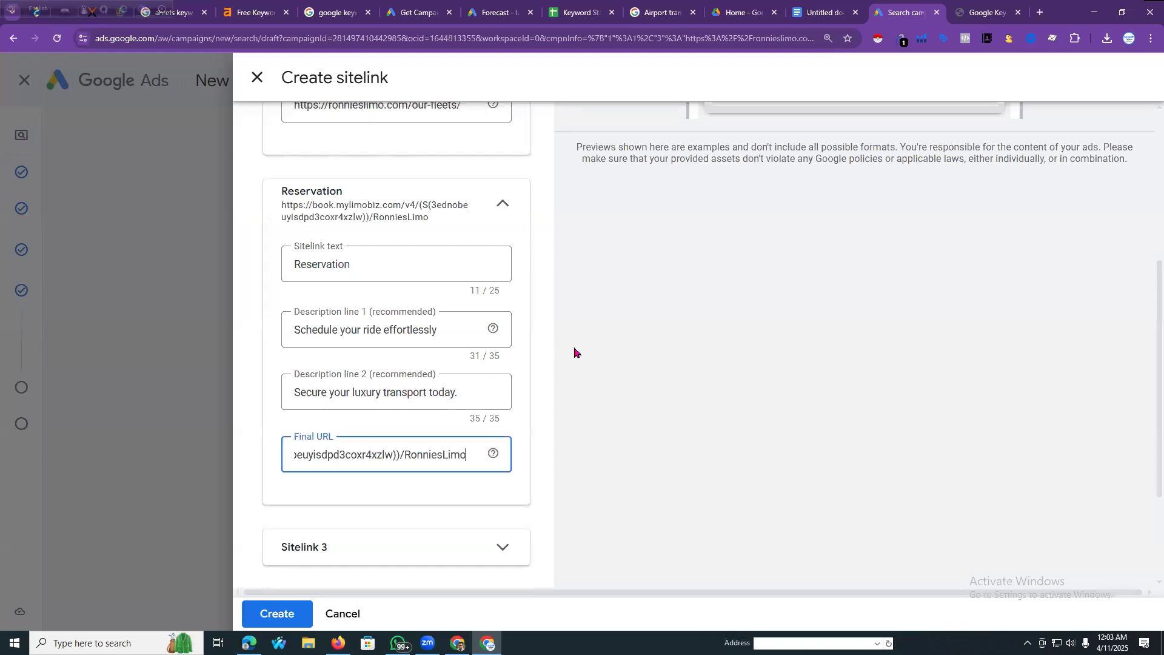
pyautogui.scroll(-3, 548, 378)
# Show the sitelink preview in desktop layout, then scroll the form down to Sitelink 3.
pyautogui.scroll(7, 1004, 352)
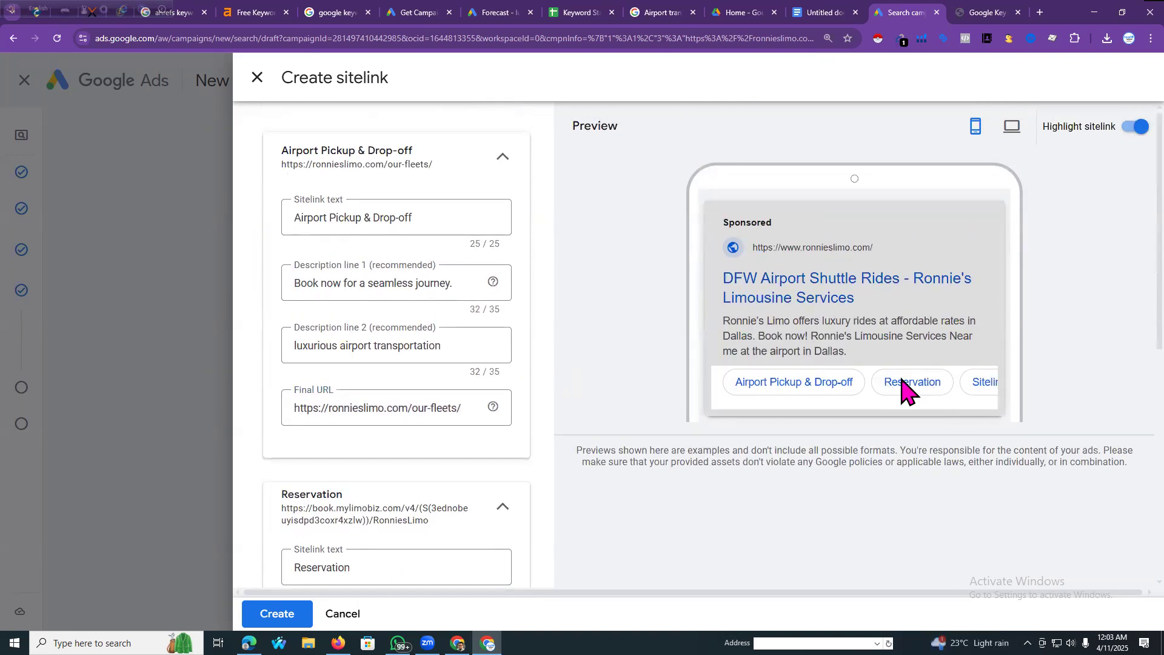
pyautogui.click(1011, 126)
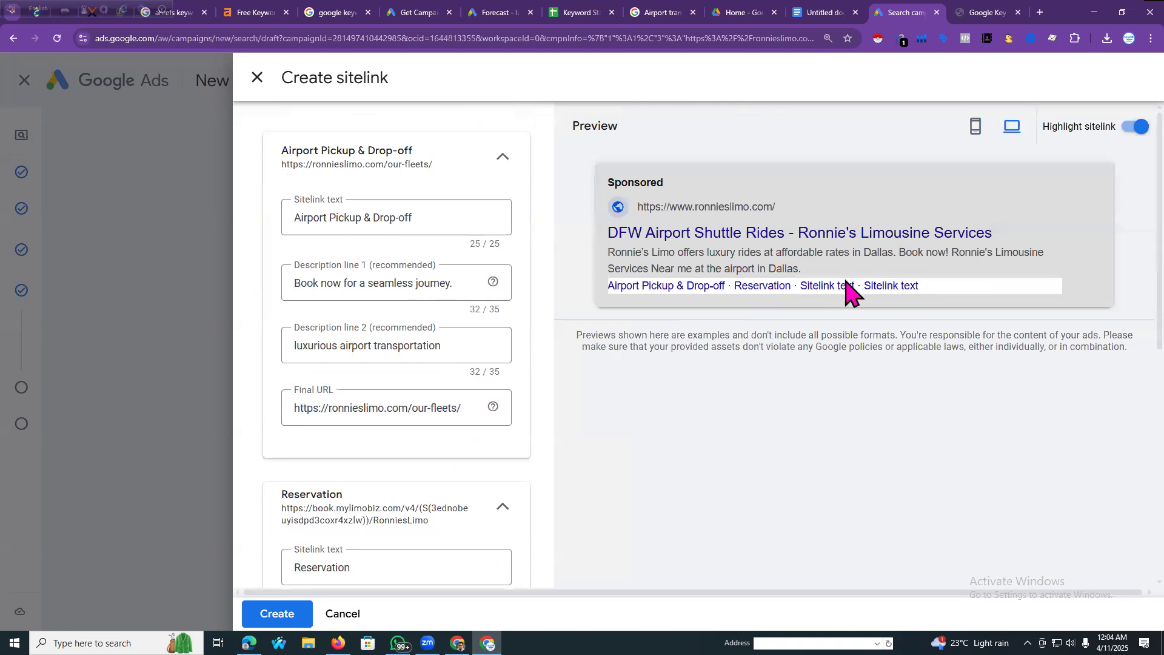
pyautogui.scroll(-6, 416, 390)
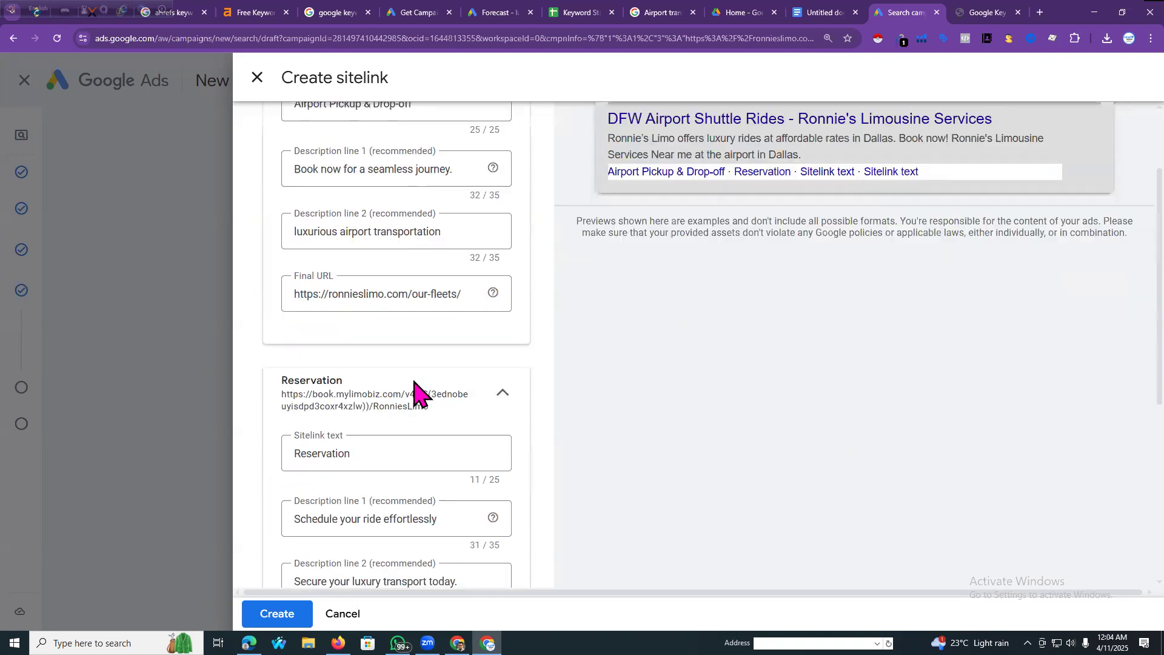
pyautogui.scroll(-2, 405, 386)
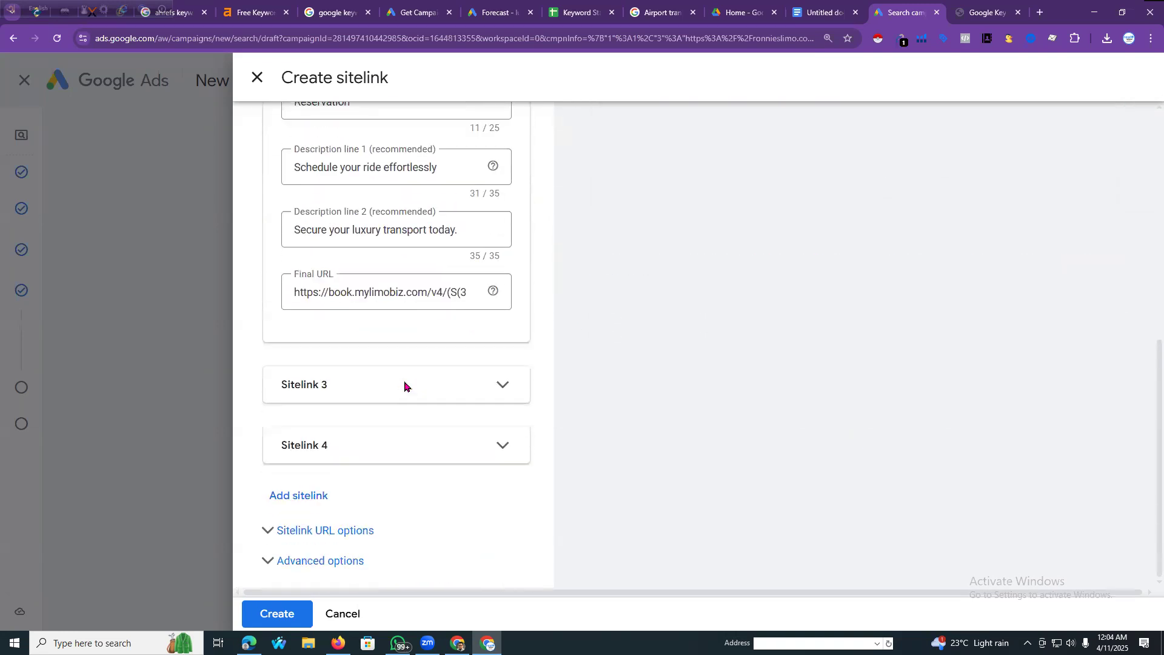
# Name the third sitelink 'Service Areas', copied from the drafted sitelinks document.
pyautogui.click(474, 384)
pyautogui.click(393, 454)
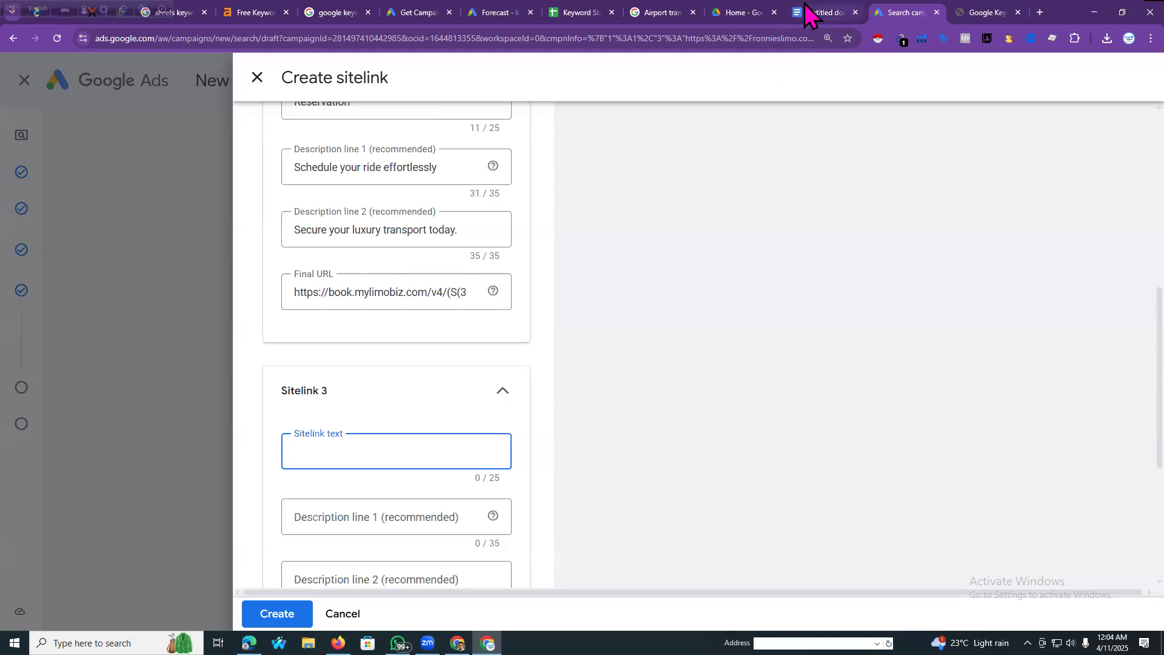
pyautogui.click(807, 6)
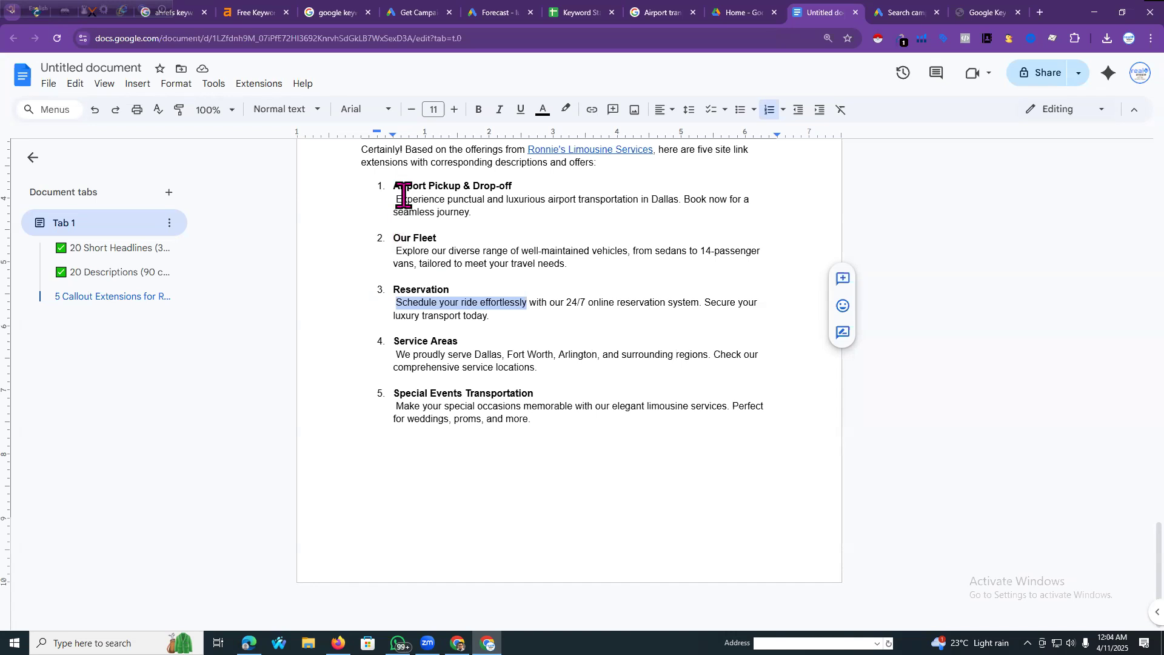
pyautogui.moveTo(394, 238); pyautogui.dragTo(471, 237)
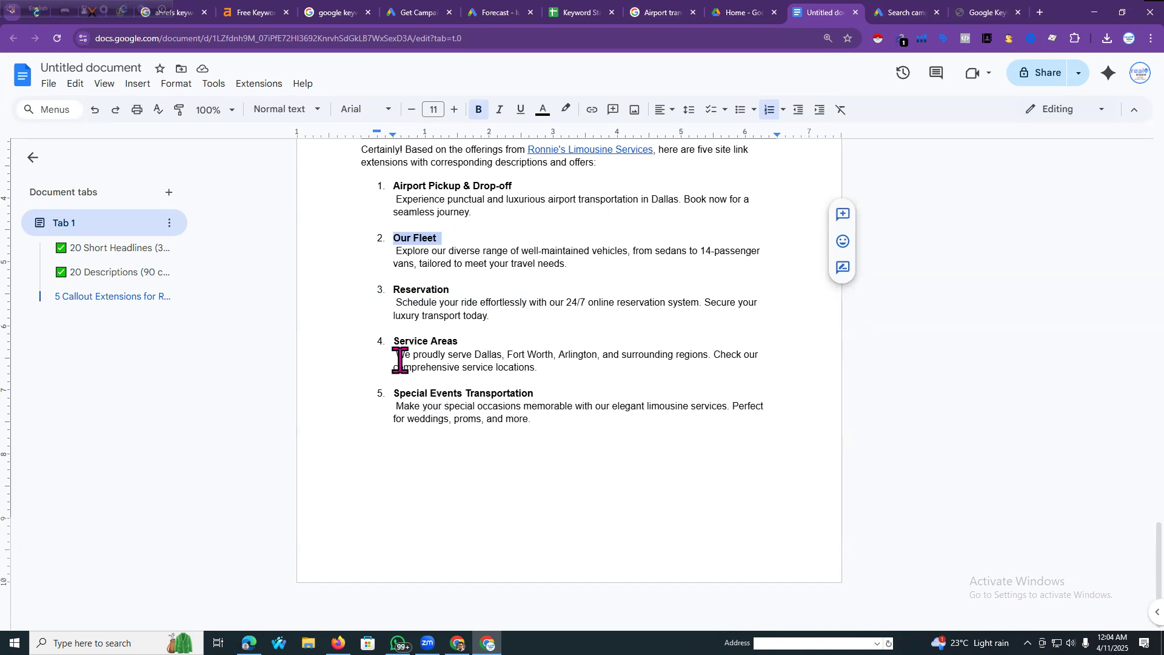
pyautogui.moveTo(391, 341); pyautogui.dragTo(488, 338)
pyautogui.press('super+c')
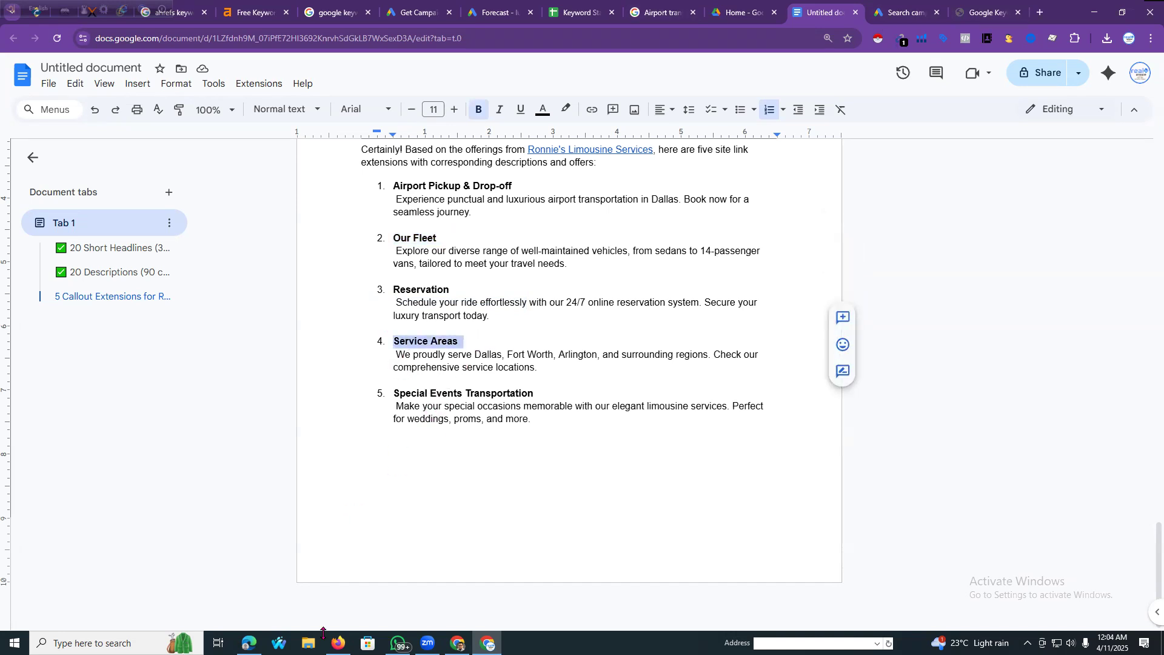
pyautogui.click(337, 643)
pyautogui.click(338, 643)
pyautogui.click(337, 643)
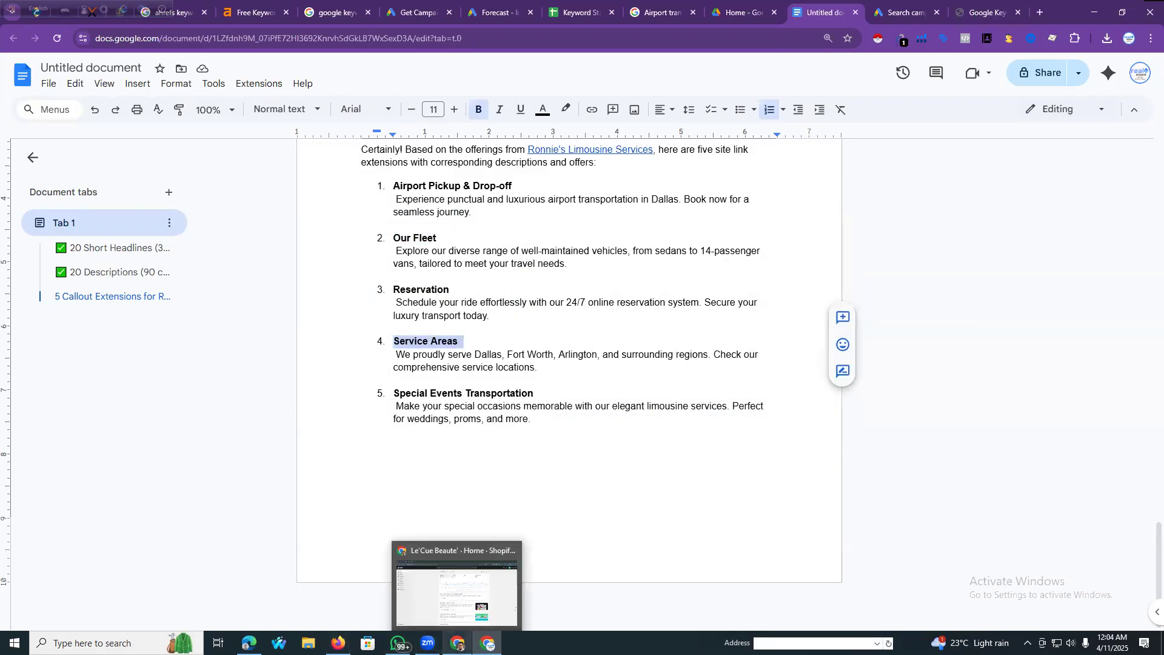
pyautogui.click(737, 12)
pyautogui.click(904, 11)
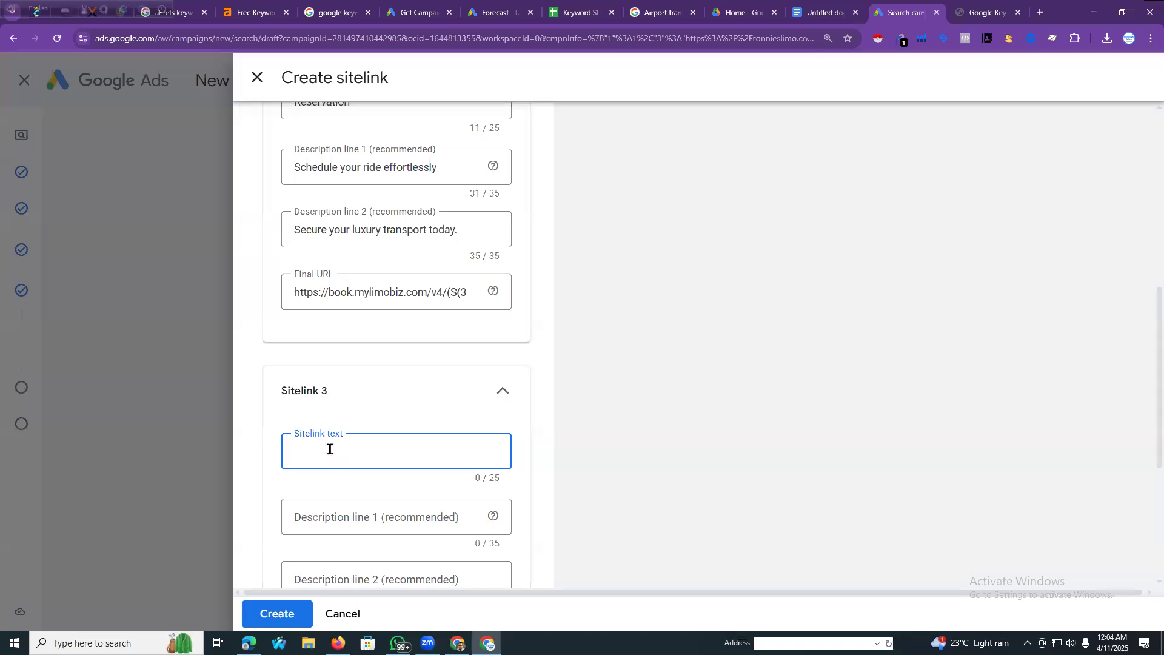
pyautogui.press('super+v')
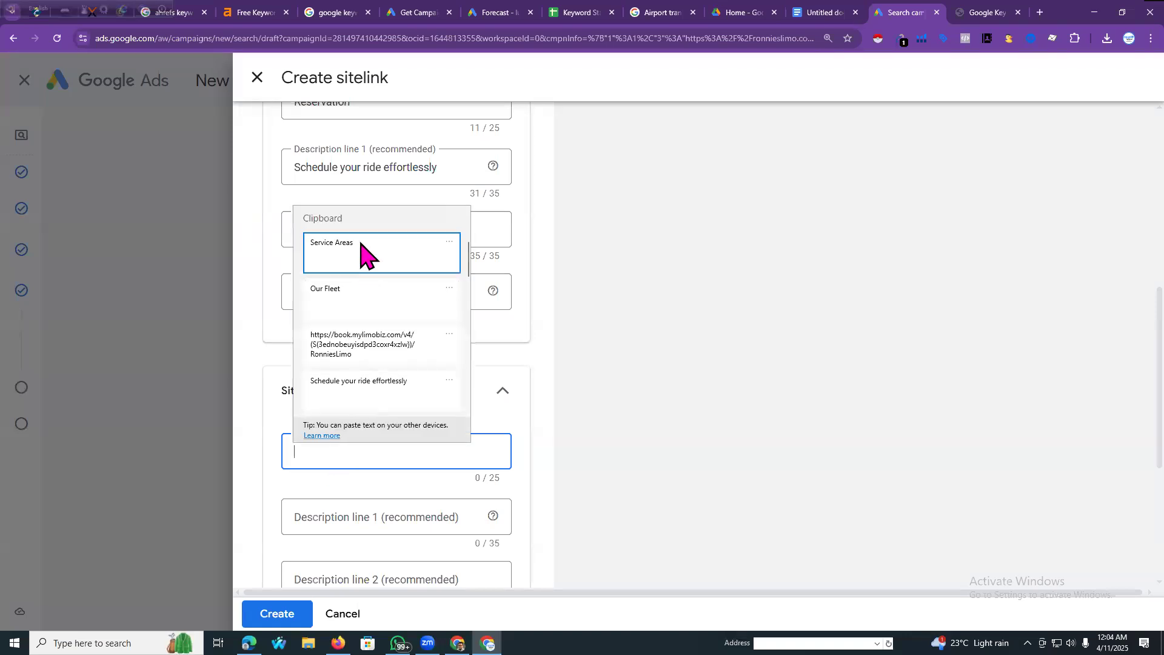
pyautogui.click(364, 249)
# Copy 'We proudly serve Dallas, Fort Worth' and the comprehensive-service sentence from the Service Areas notes.
pyautogui.click(346, 533)
pyautogui.click(338, 642)
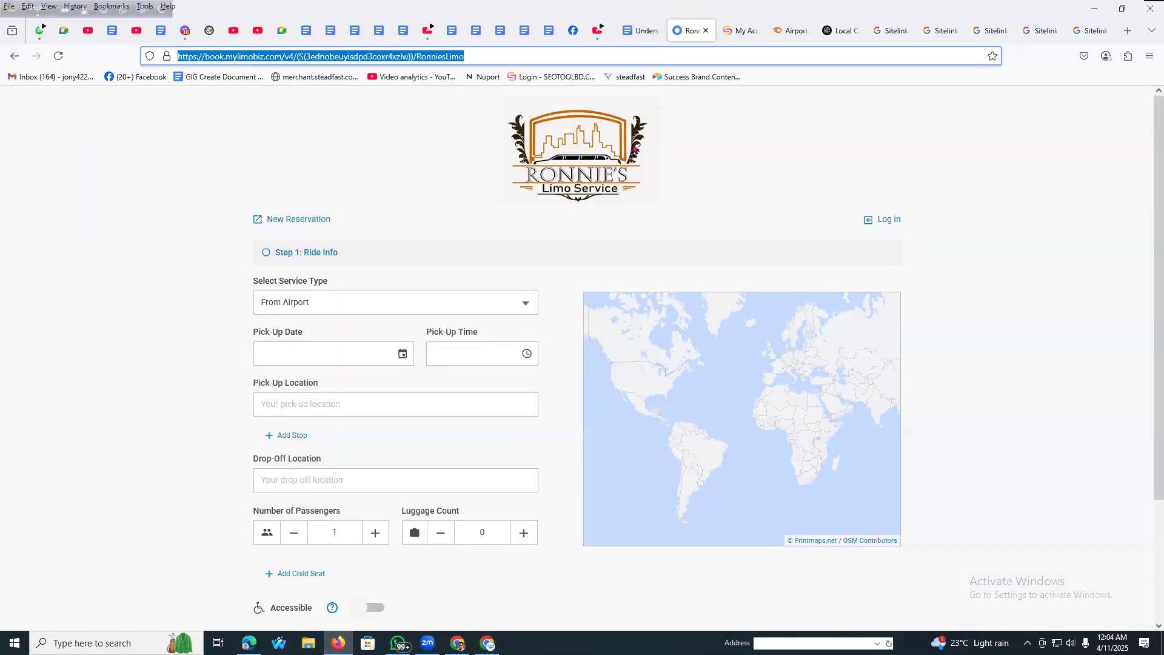
pyautogui.click(489, 643)
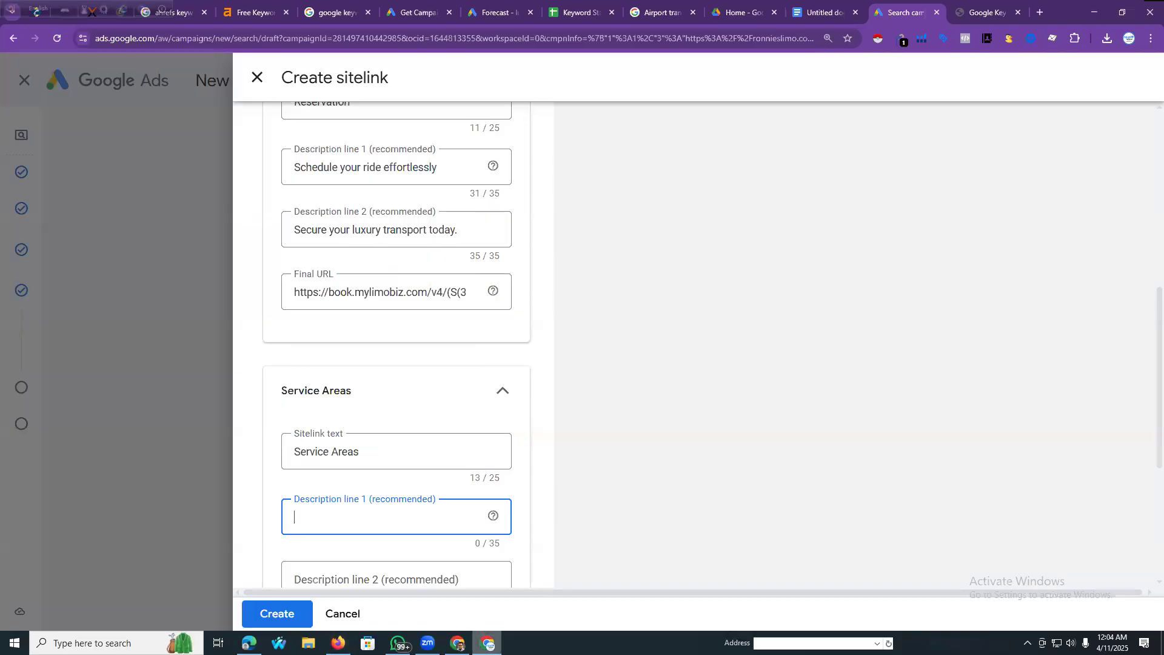
pyautogui.click(825, 13)
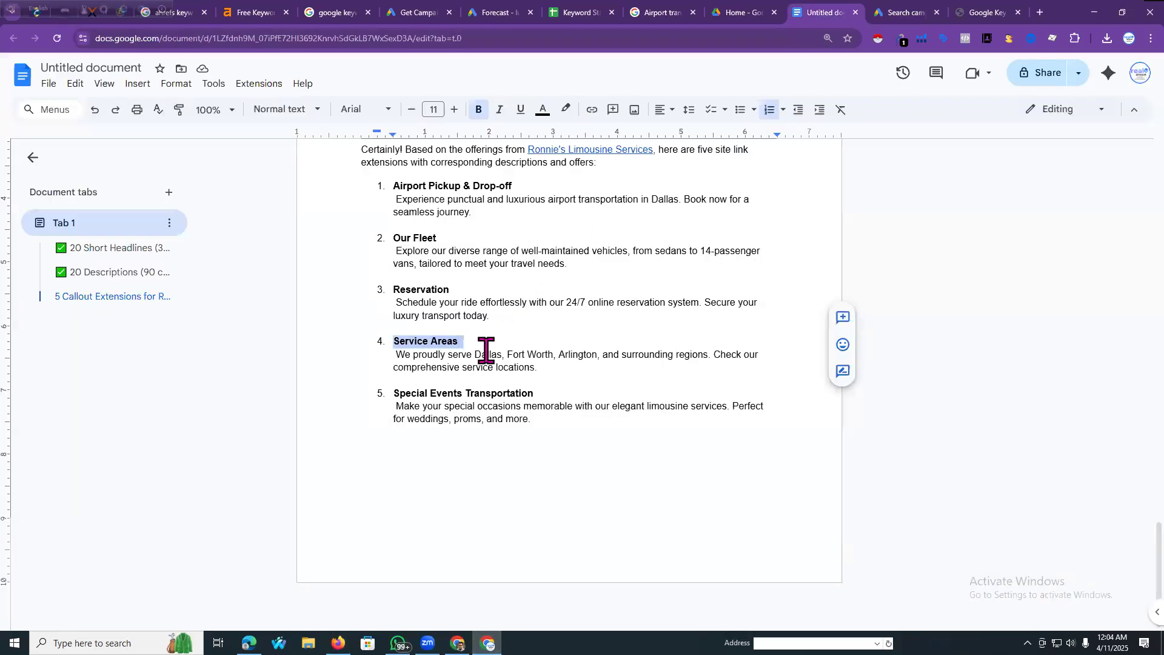
pyautogui.moveTo(399, 353); pyautogui.dragTo(553, 350)
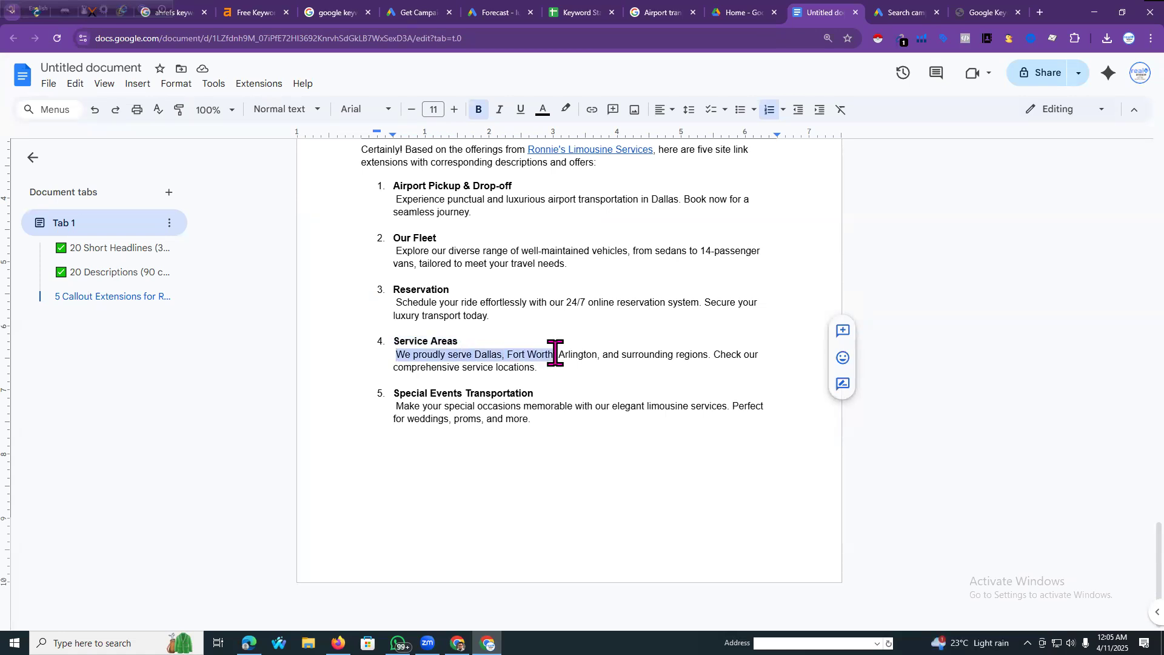
pyautogui.rightClick(523, 356)
pyautogui.click(584, 283)
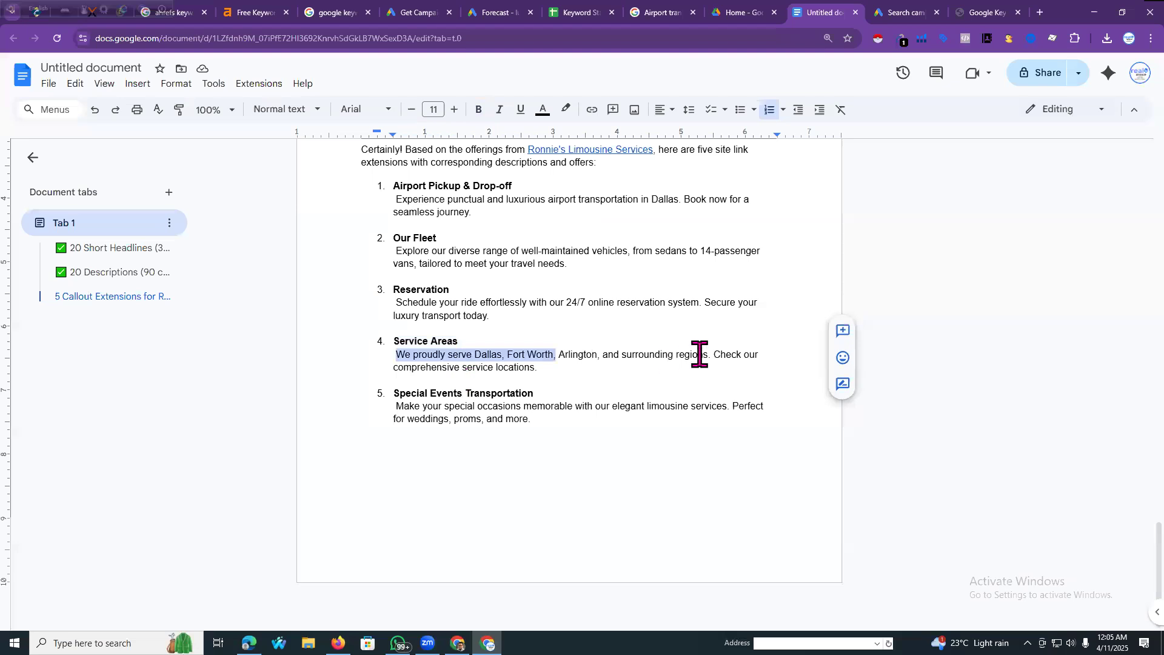
pyautogui.moveTo(711, 355); pyautogui.dragTo(729, 368)
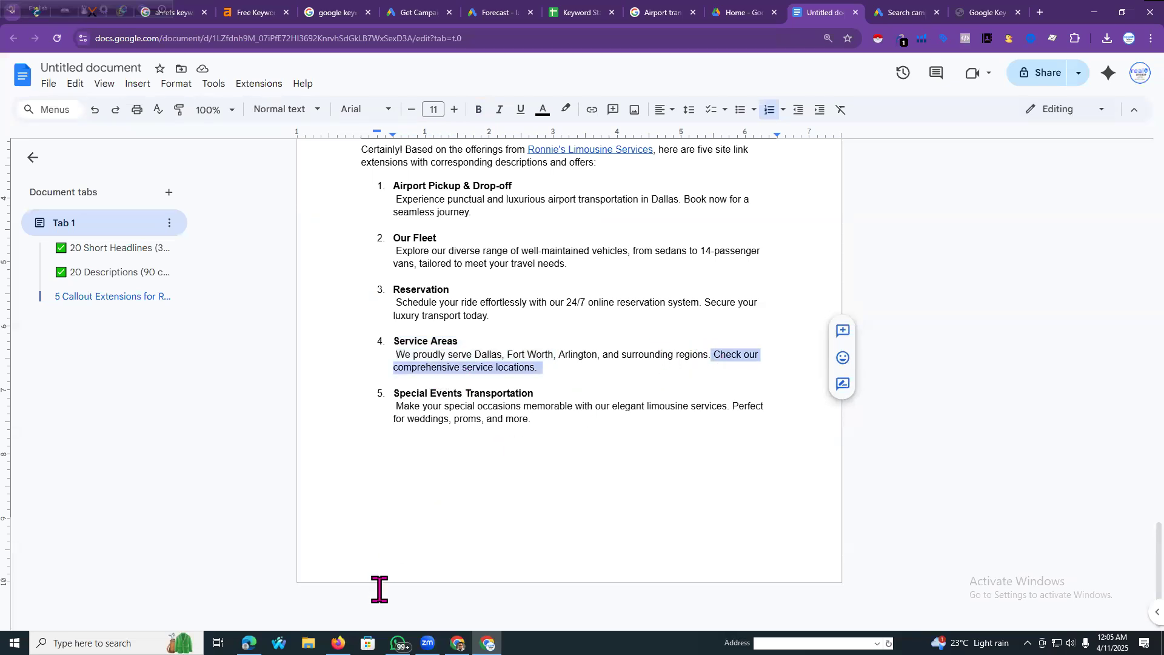
pyautogui.hotkey('ctrl', 'Tab')
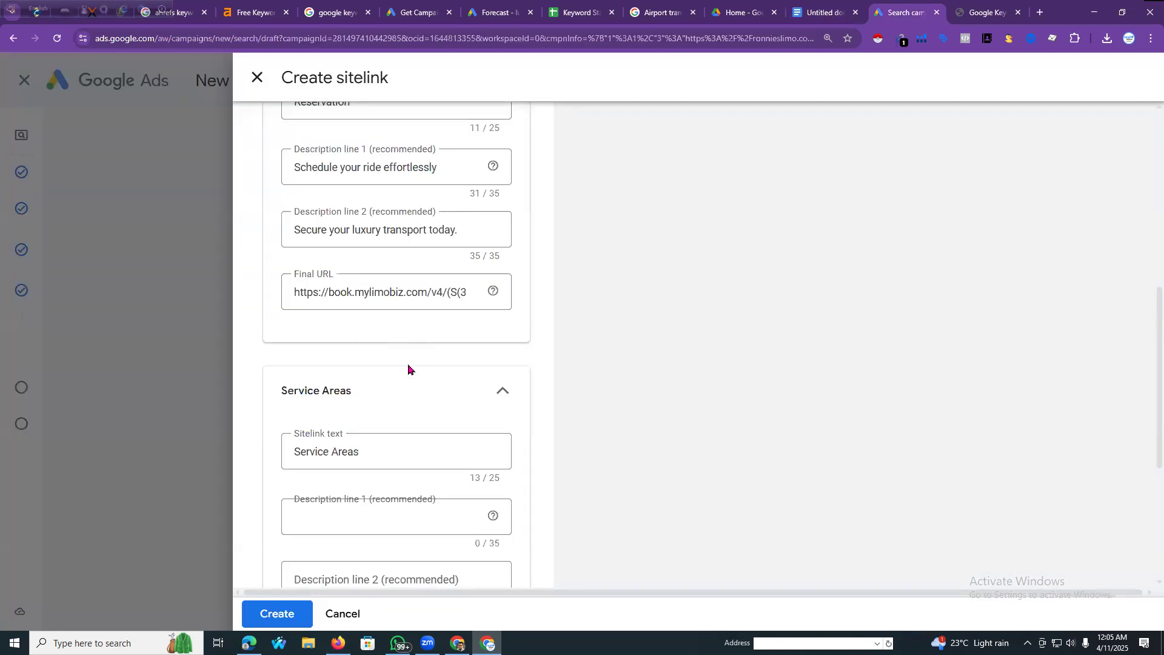
# Fill descriptions with 'Check our comprehensive service.' (trimming 'locations') and 'We proudly serve Dallas, Fort Worth'.
pyautogui.click(331, 516)
pyautogui.scroll(-5, 325, 493)
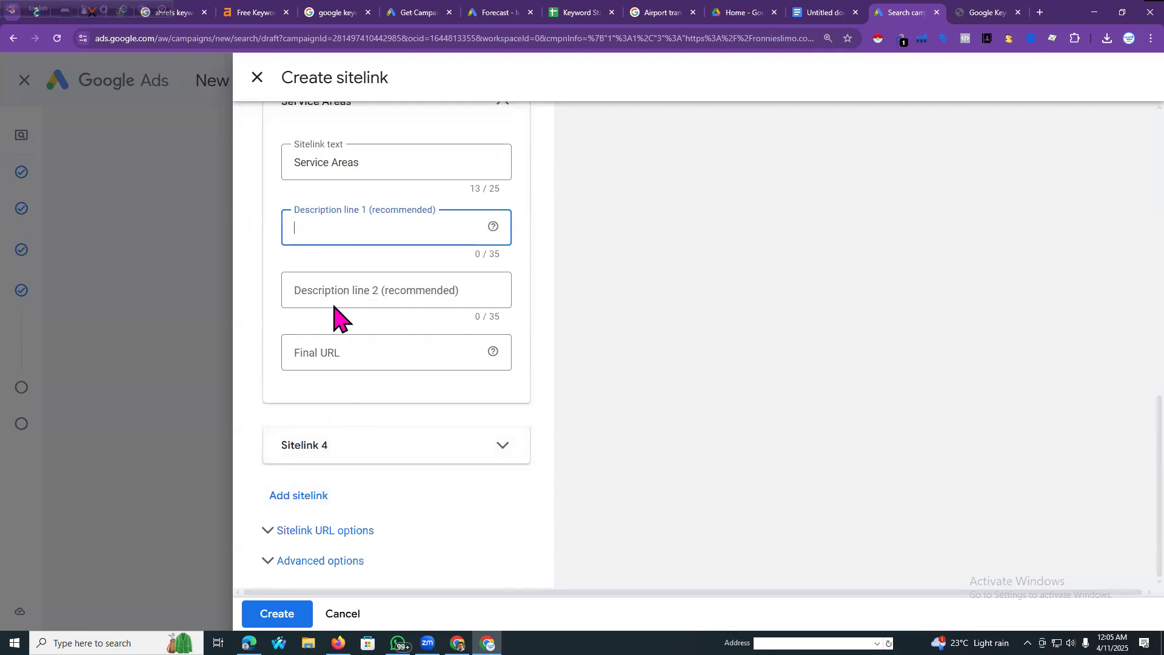
pyautogui.press('super+v')
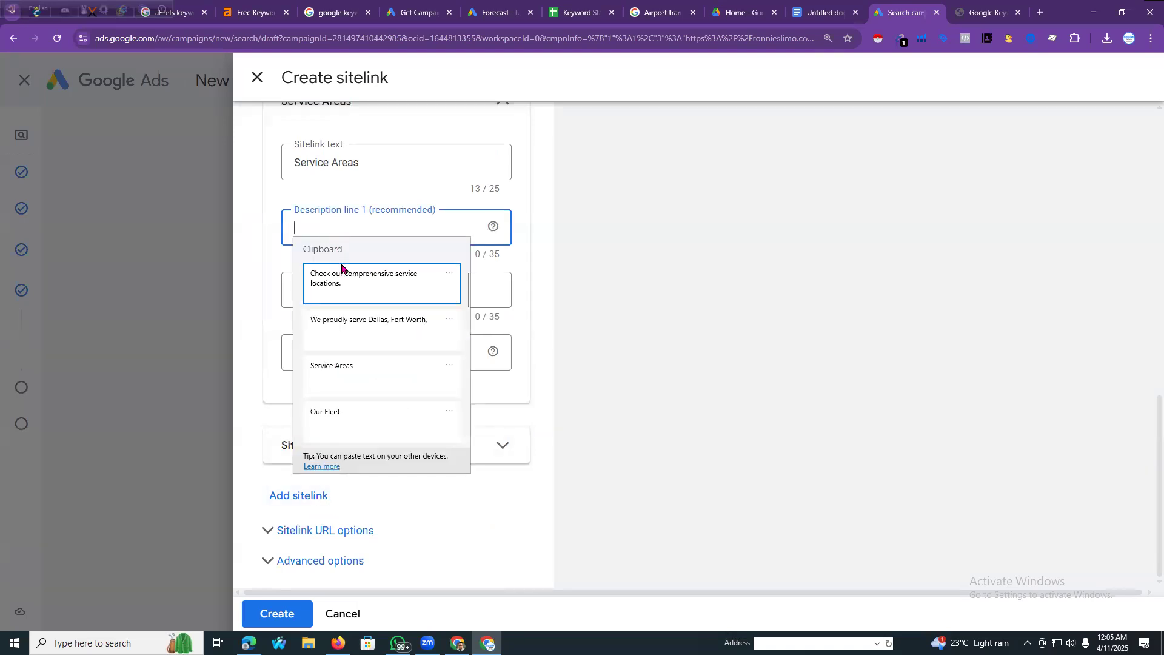
pyautogui.click(343, 280)
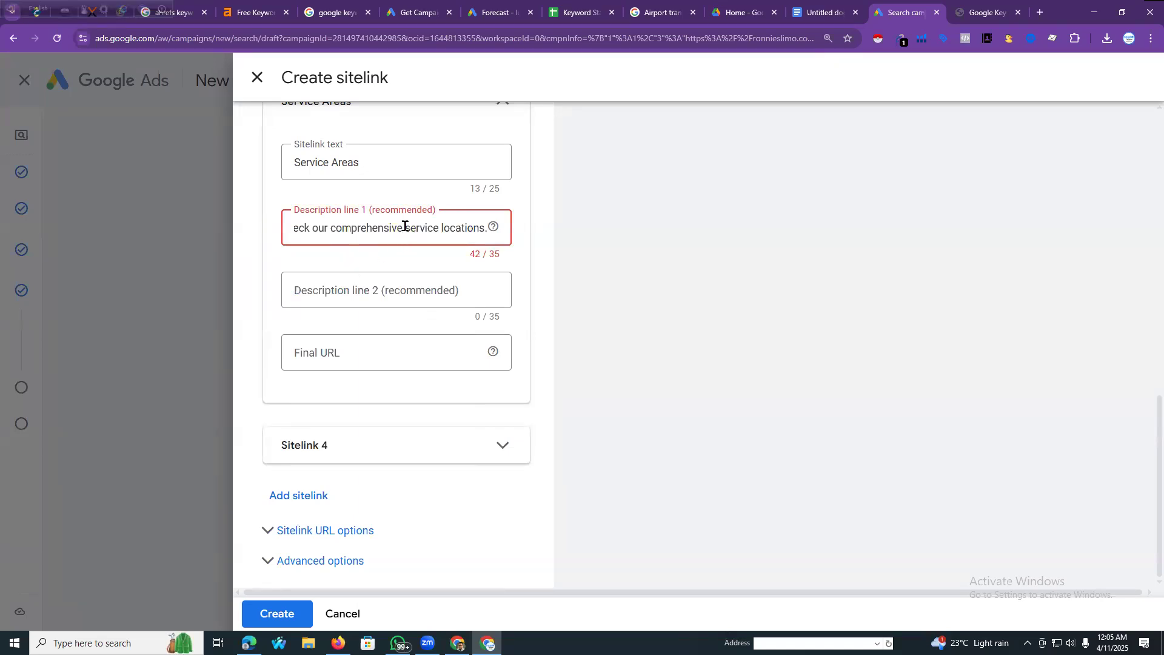
pyautogui.moveTo(441, 228); pyautogui.dragTo(474, 227)
pyautogui.press('BackSpace')
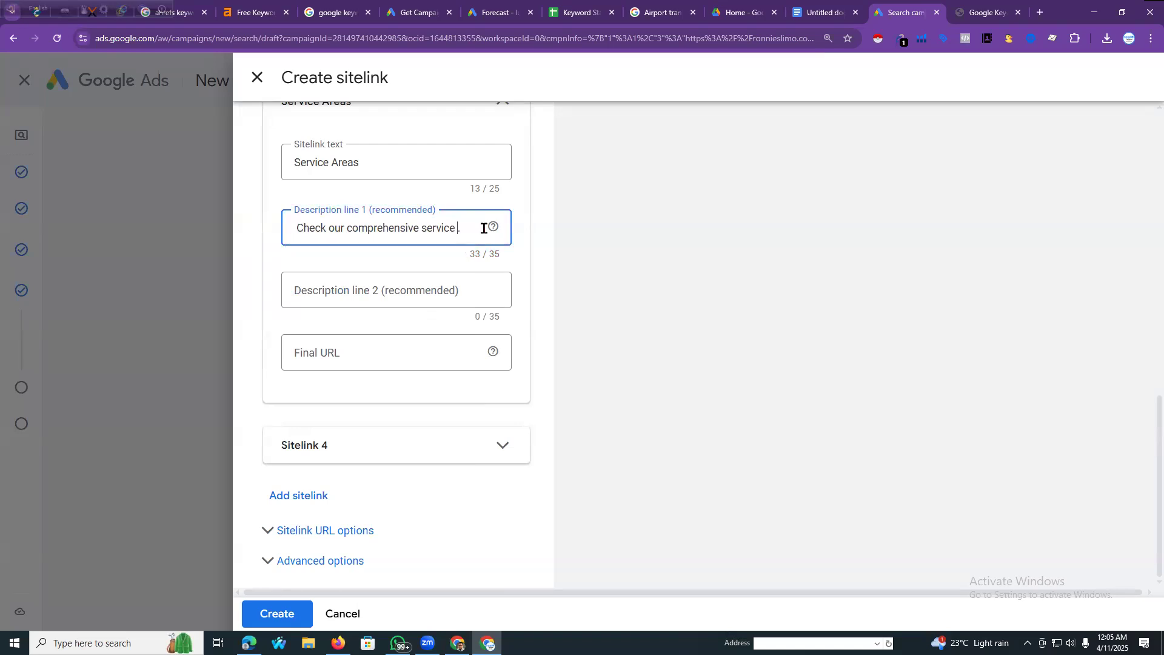
pyautogui.click(358, 294)
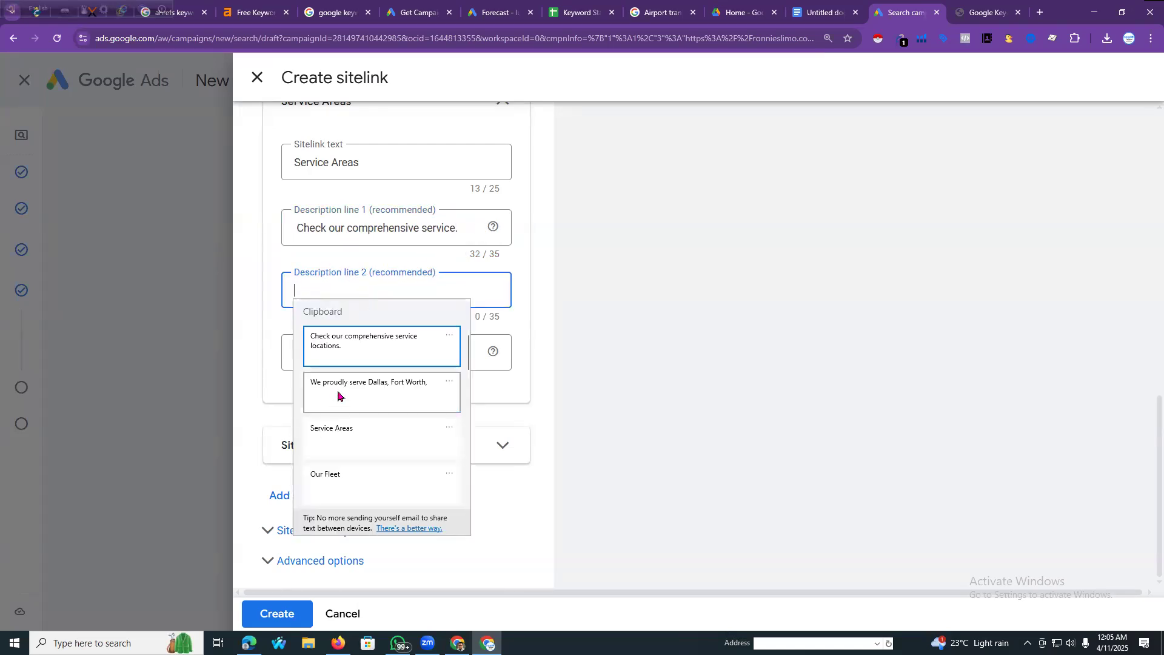
pyautogui.hotkey('ctrl', 'v')
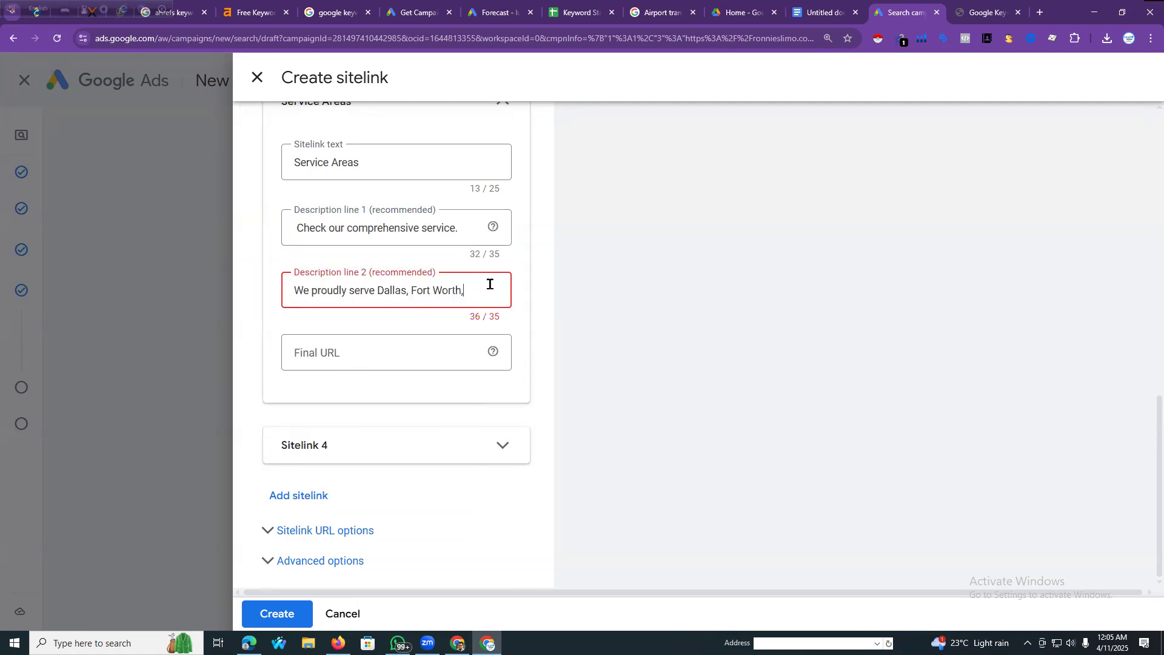
pyautogui.click(355, 350)
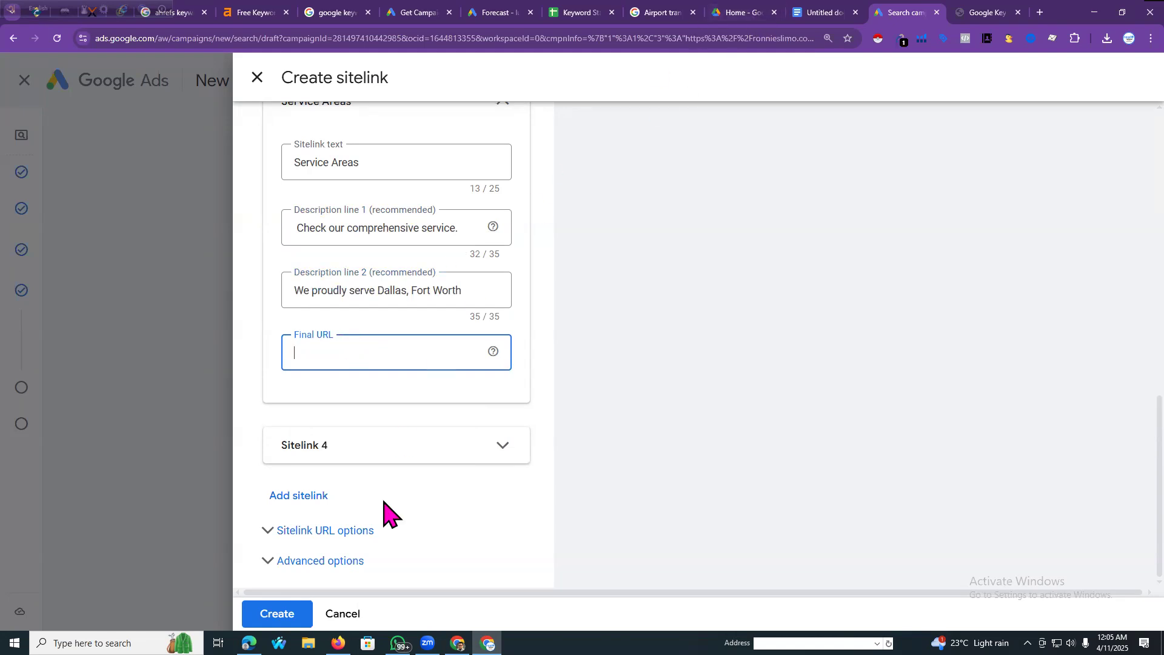
pyautogui.click(338, 643)
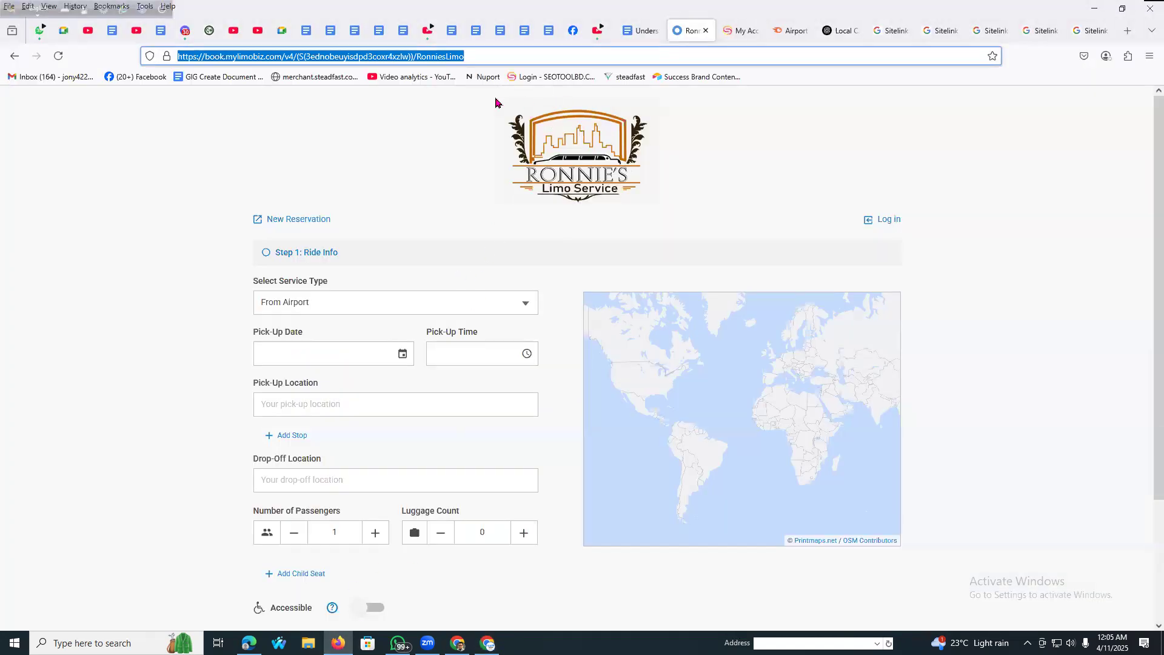
# Open the Ronnie's Limo Service Area page and copy its web address.
pyautogui.click(14, 56)
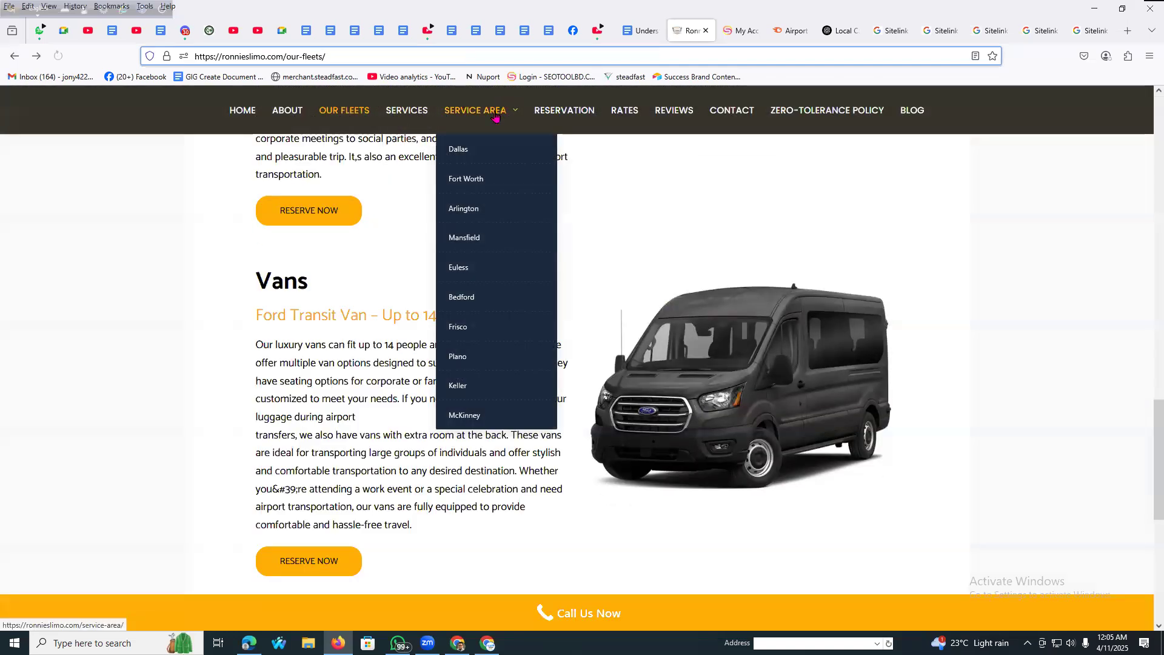
pyautogui.click(488, 110)
pyautogui.click(311, 57)
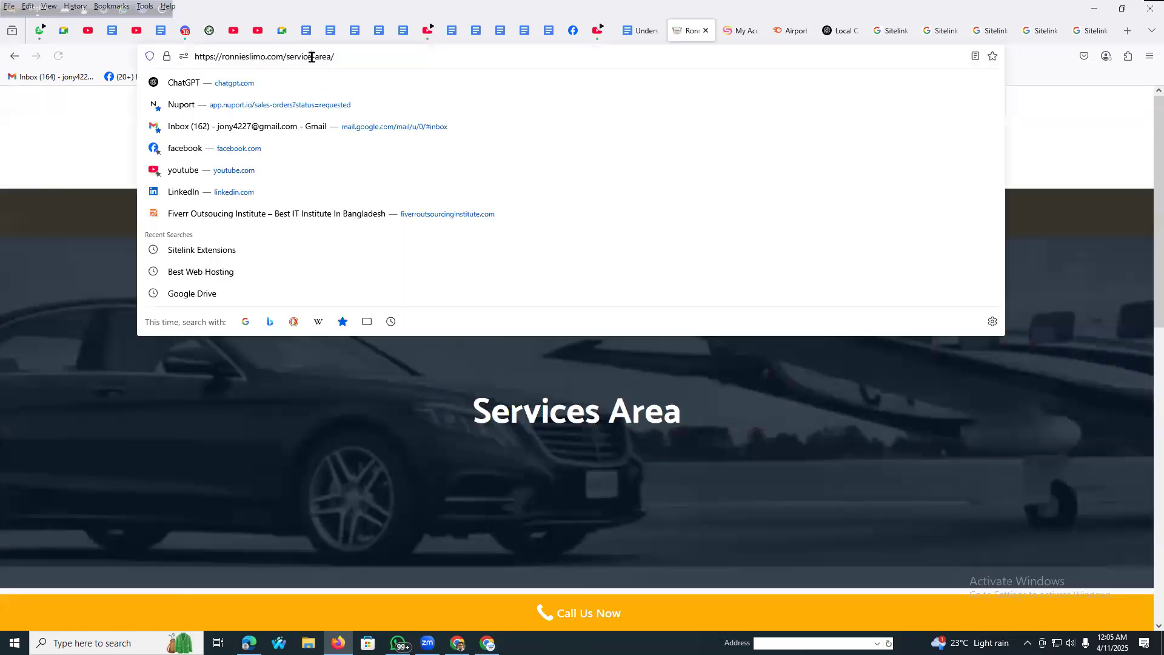
pyautogui.click(339, 643)
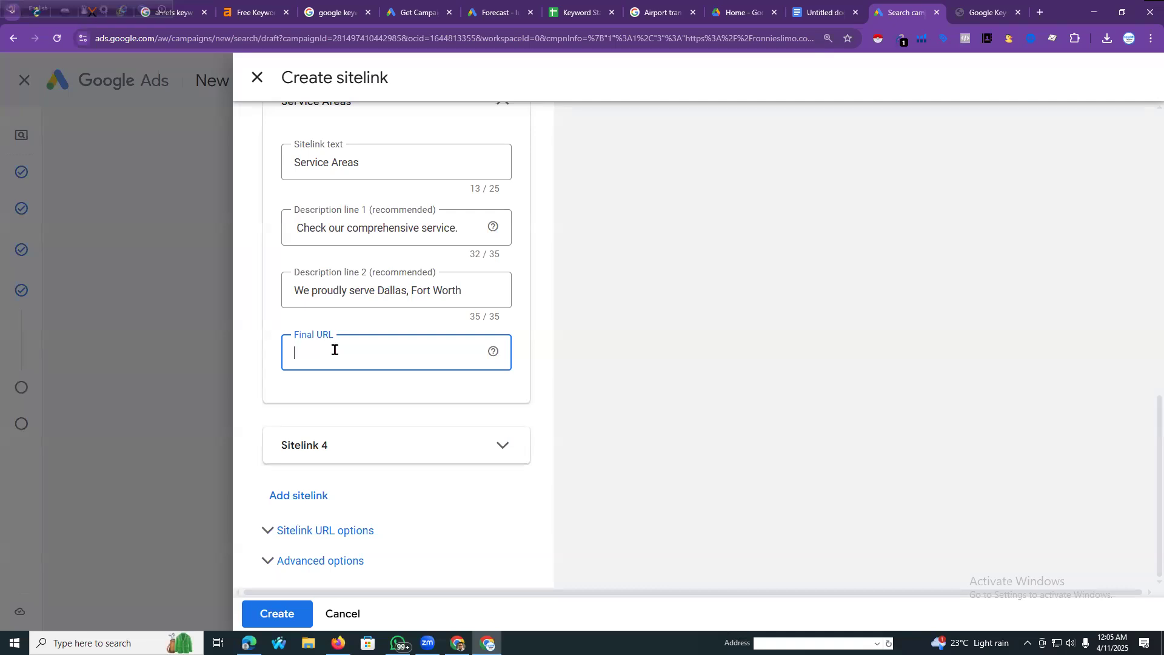
# Paste ronnieslimo.com/service-area/ as the Service Areas final URL and create the three sitelinks.
pyautogui.hotkey('ctrl', 'v')
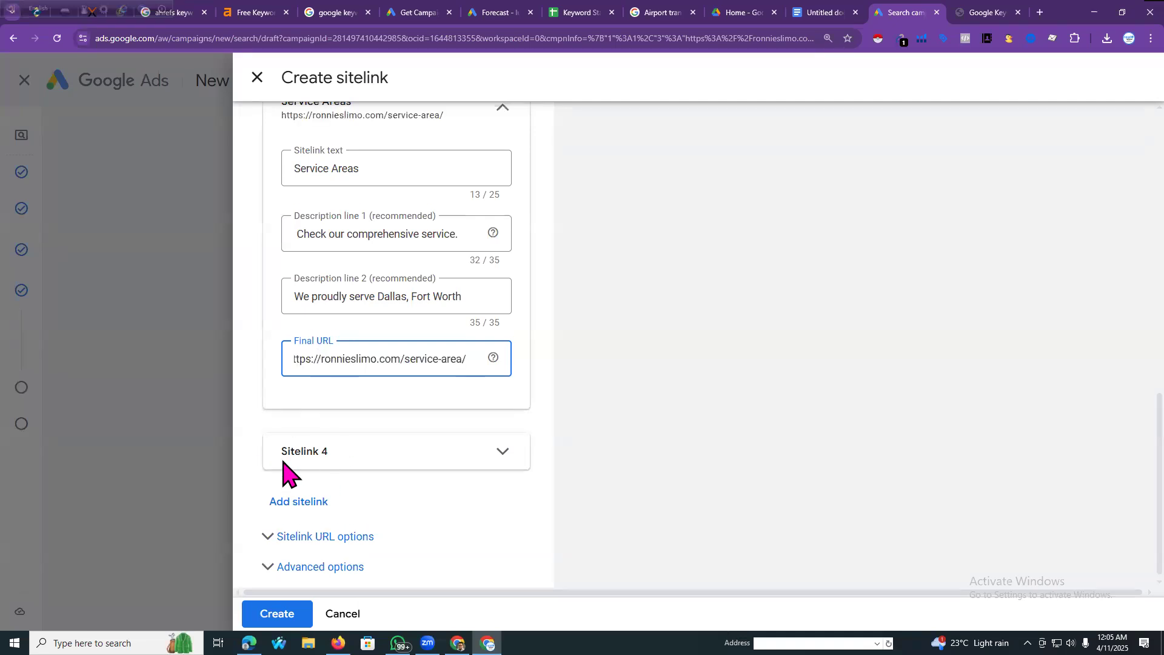
pyautogui.scroll(12, 567, 288)
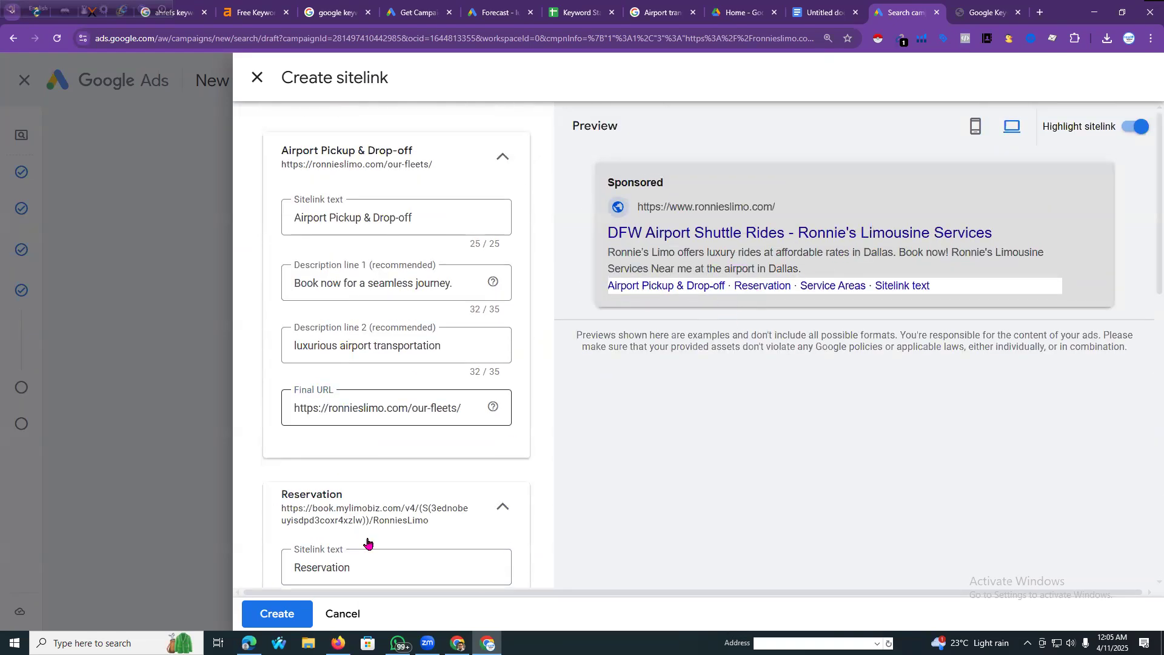
pyautogui.scroll(-3, 317, 577)
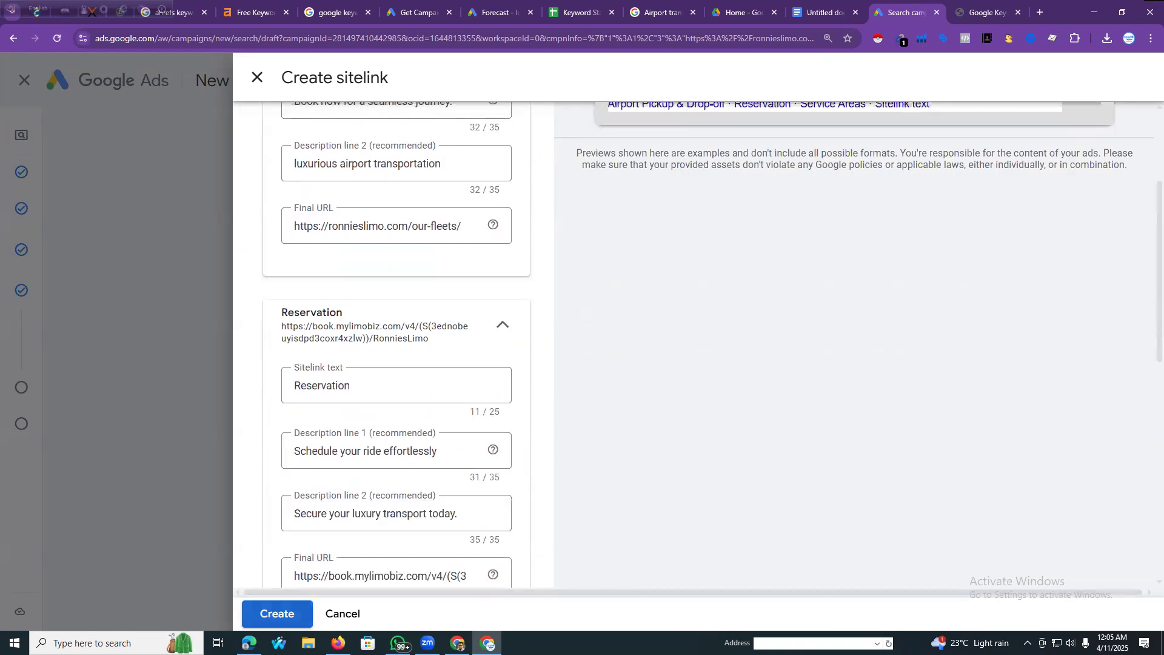
pyautogui.click(270, 613)
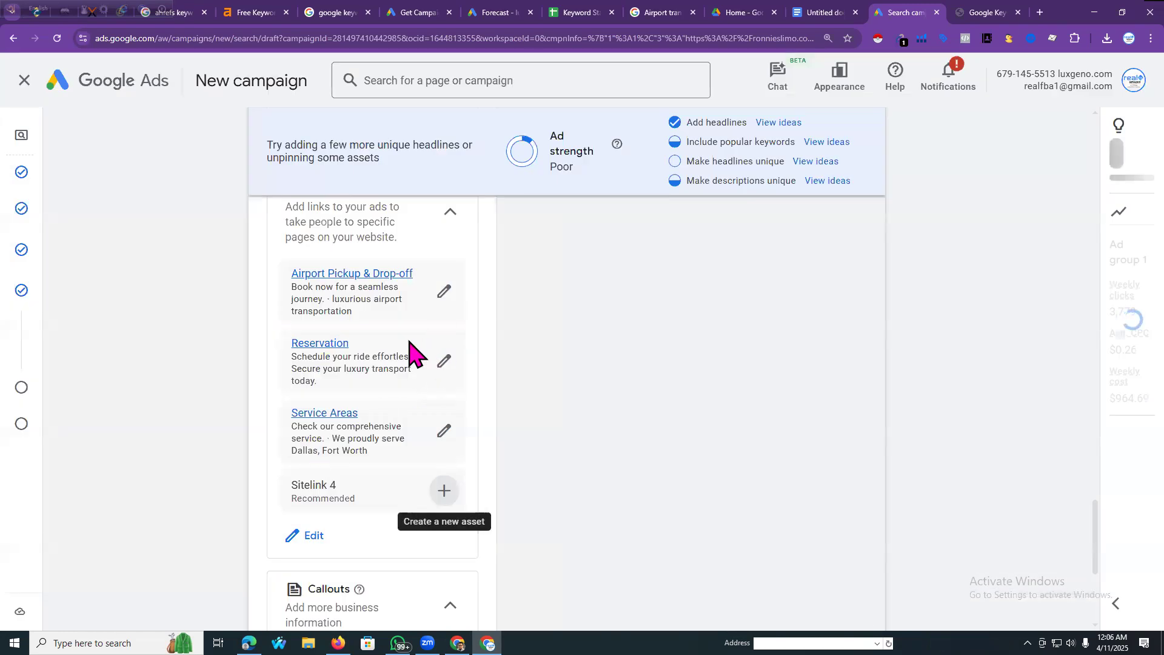
# Select the word Callouts and open a new browser tab to look it up.
pyautogui.scroll(1, 408, 345)
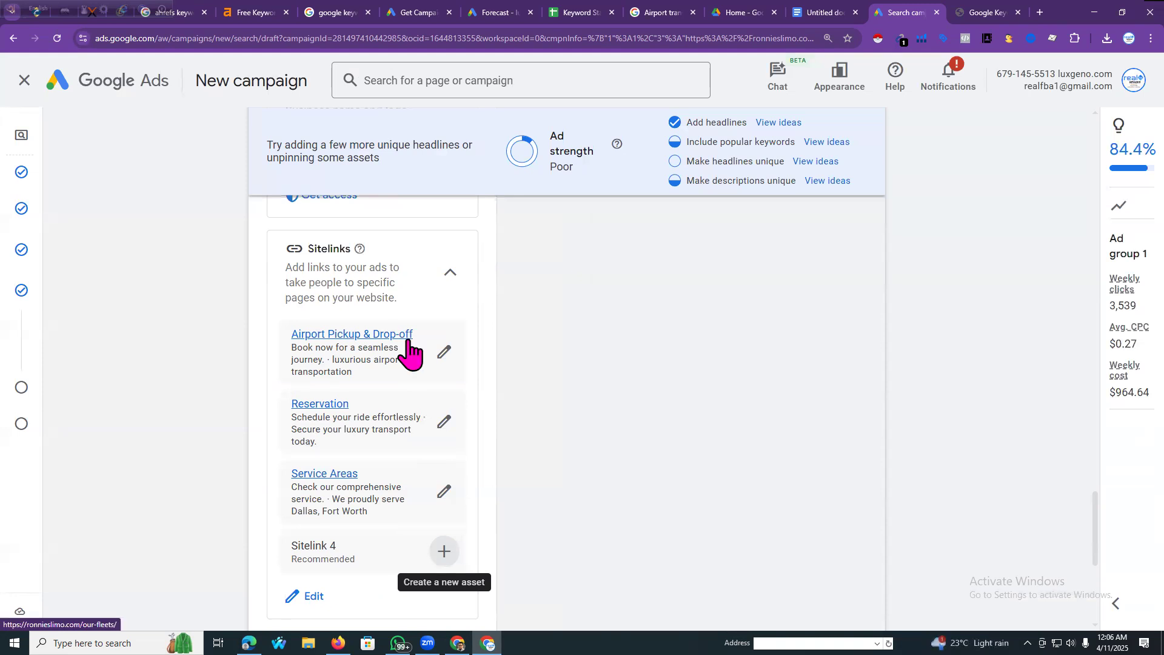
pyautogui.scroll(-1, 409, 352)
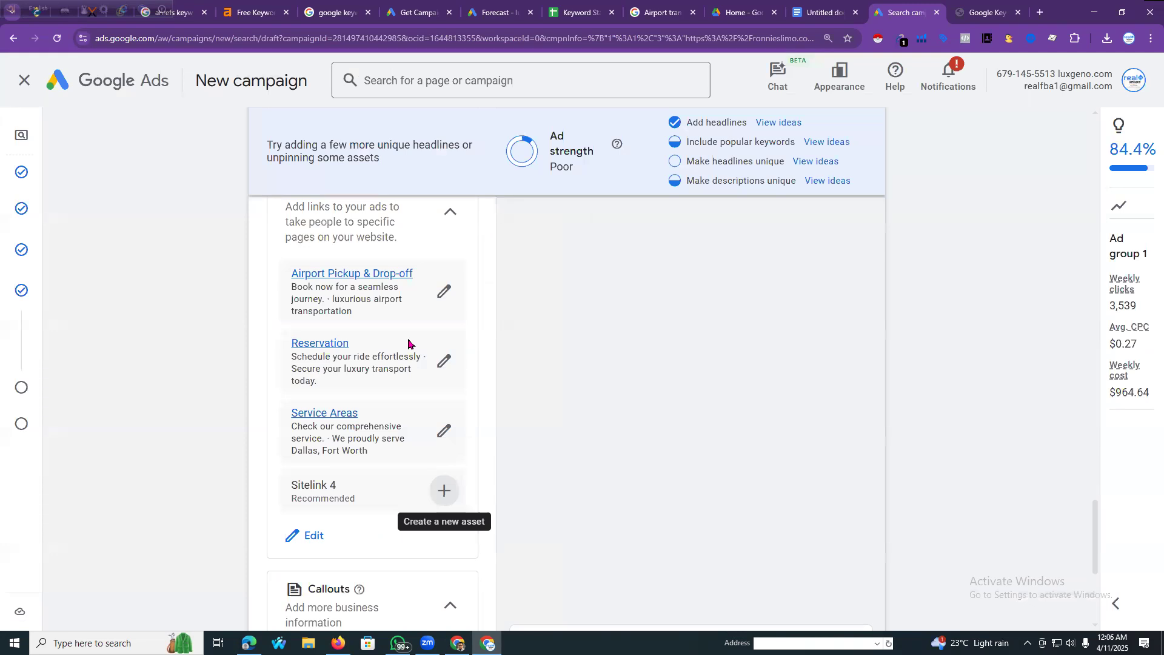
pyautogui.scroll(-5, 408, 345)
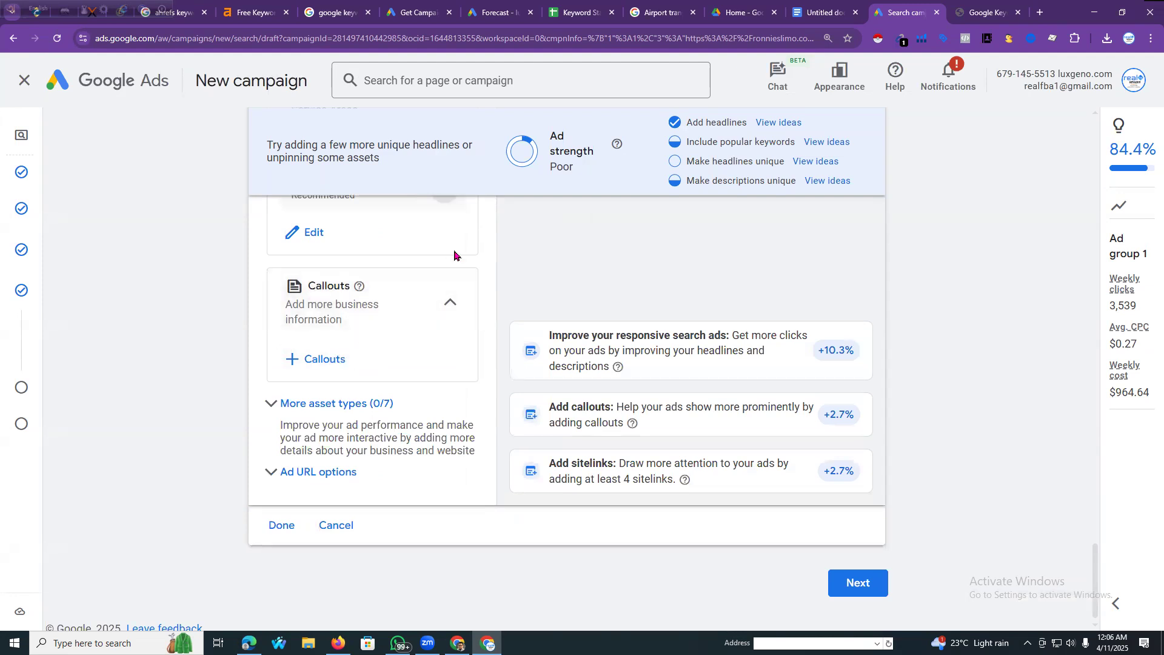
pyautogui.doubleClick(349, 290)
pyautogui.hotkey('ctrl', 'c')
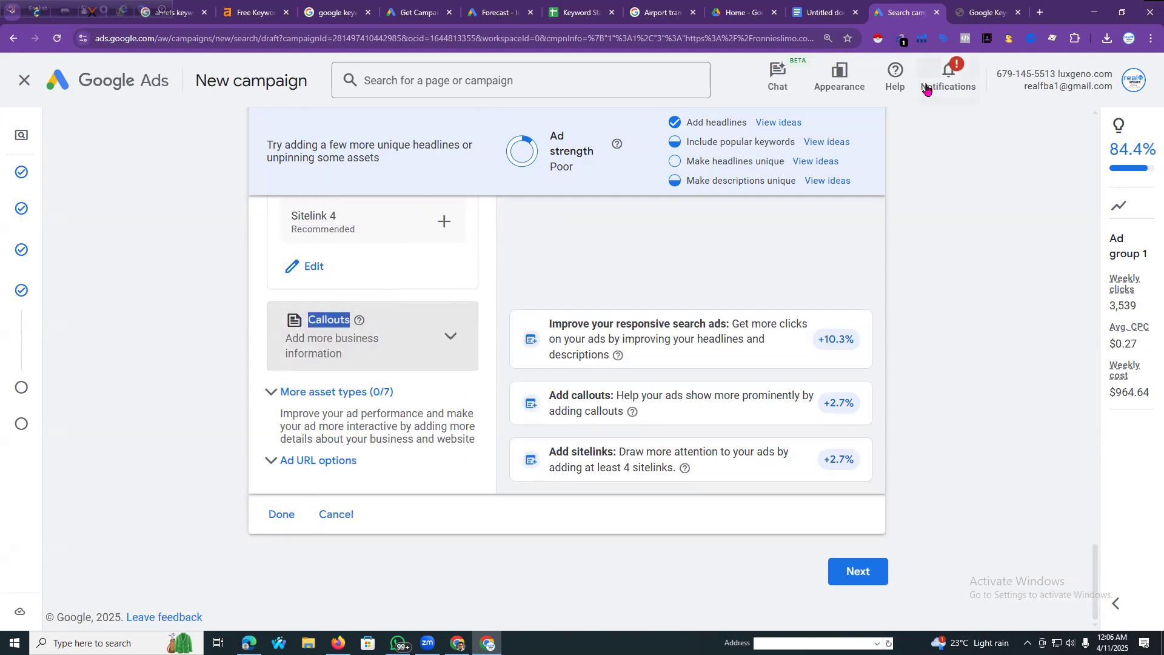
pyautogui.click(1041, 12)
# Search Google for 'callouts for google ads'.
pyautogui.click(783, 39)
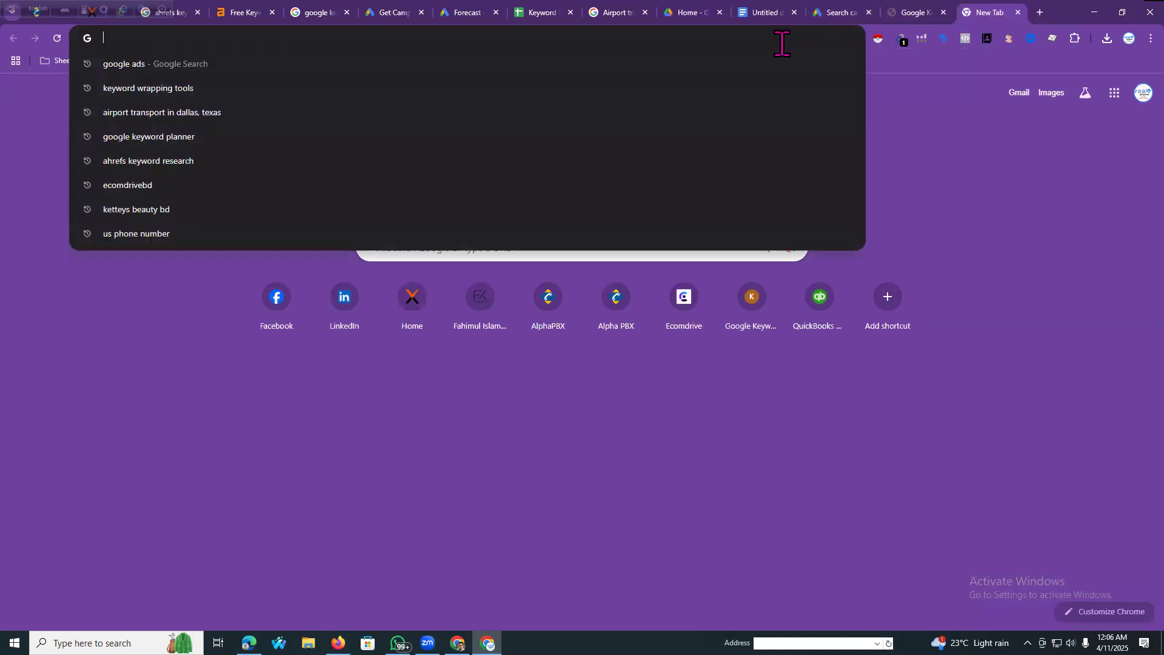
pyautogui.hotkey('ctrl', 'v')
pyautogui.press('Return')
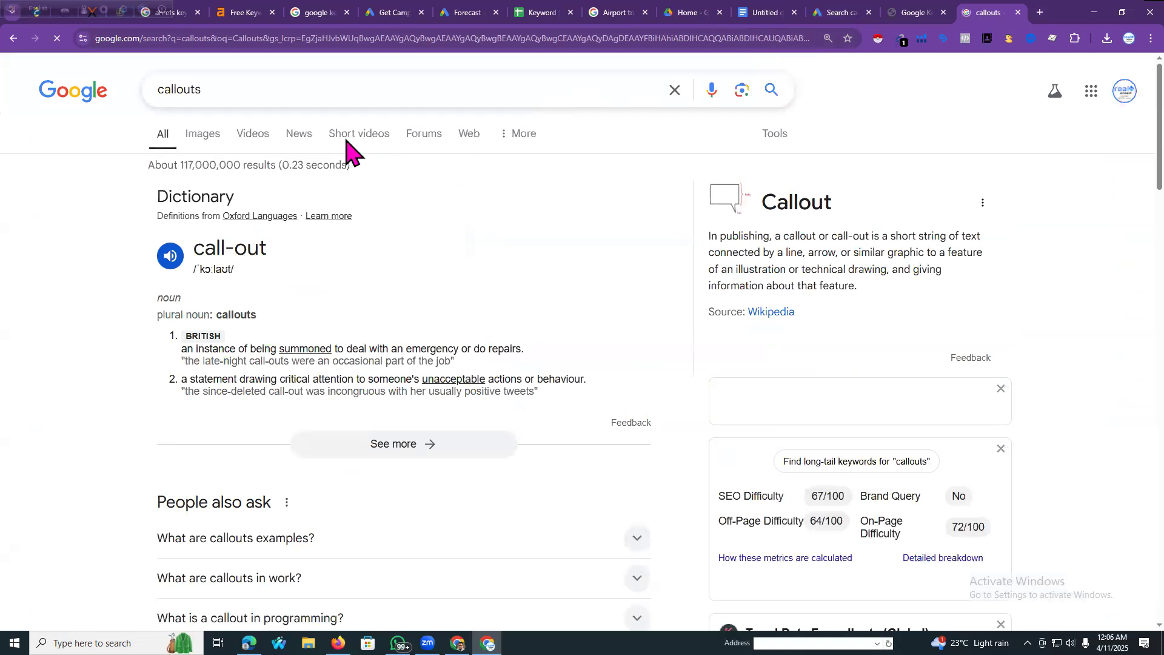
pyautogui.click(290, 91)
pyautogui.write('for go')
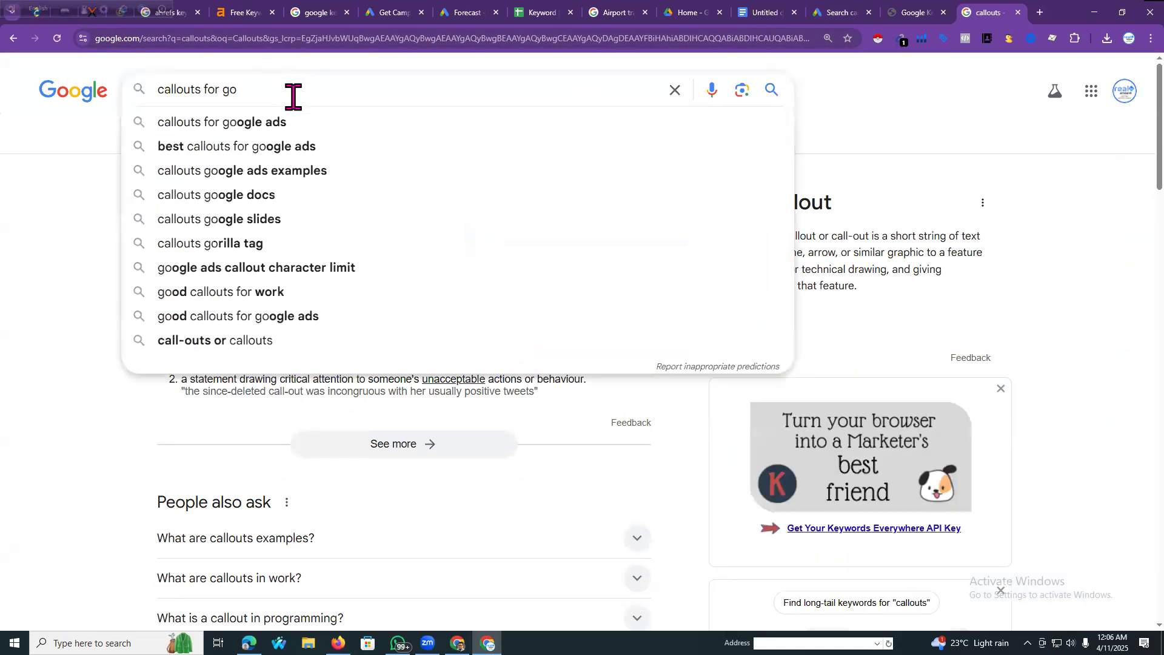
pyautogui.click(288, 122)
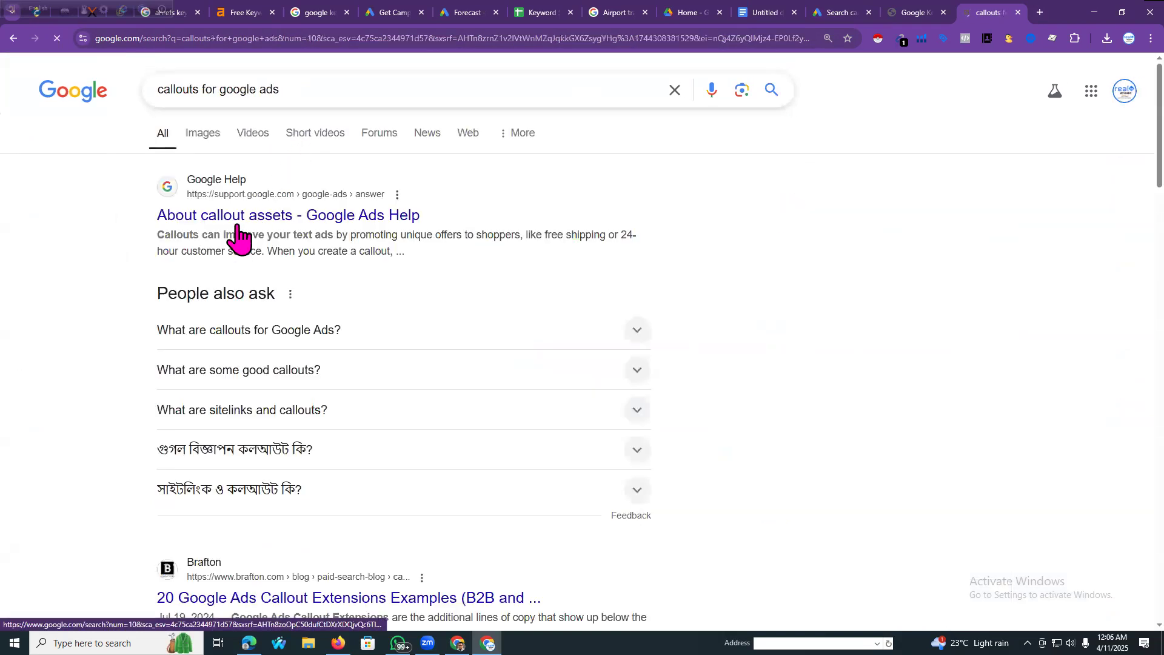
# Browse the image results, enlarge a callout example, then return to the Docs notes.
pyautogui.click(193, 141)
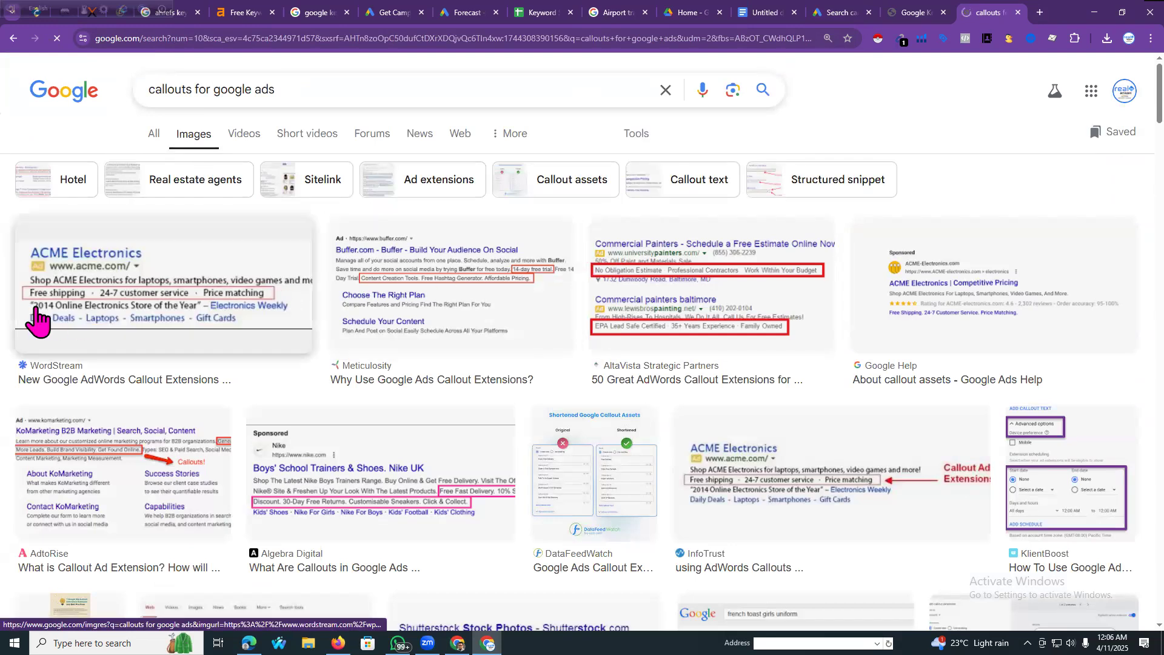
pyautogui.click(121, 293)
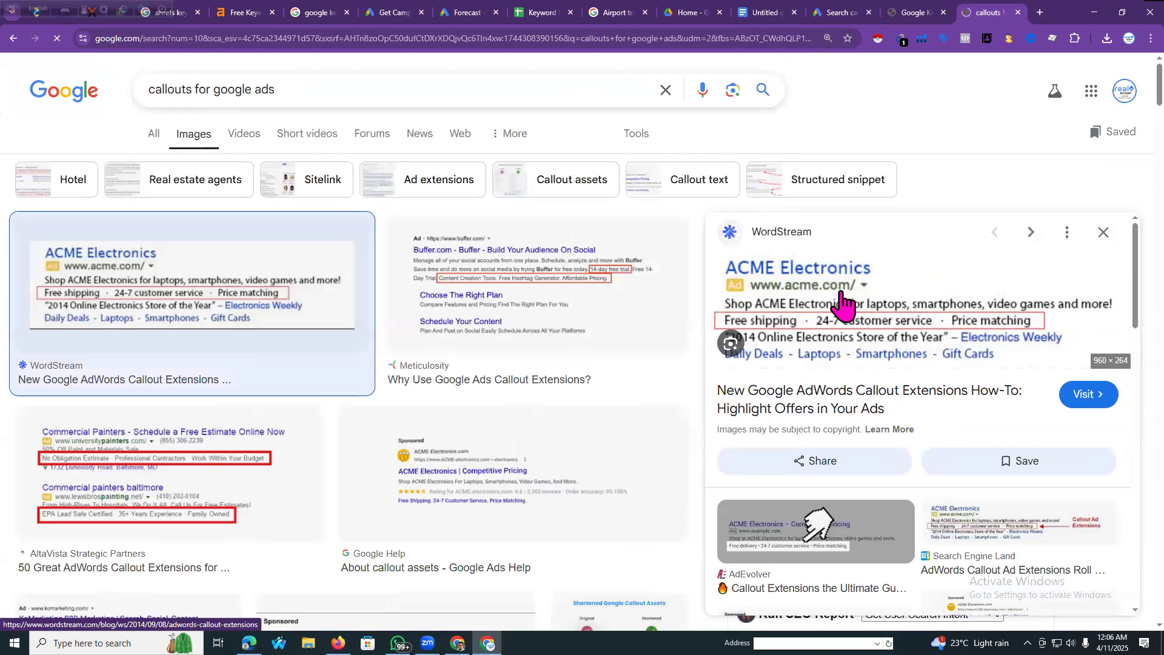
pyautogui.click(755, 11)
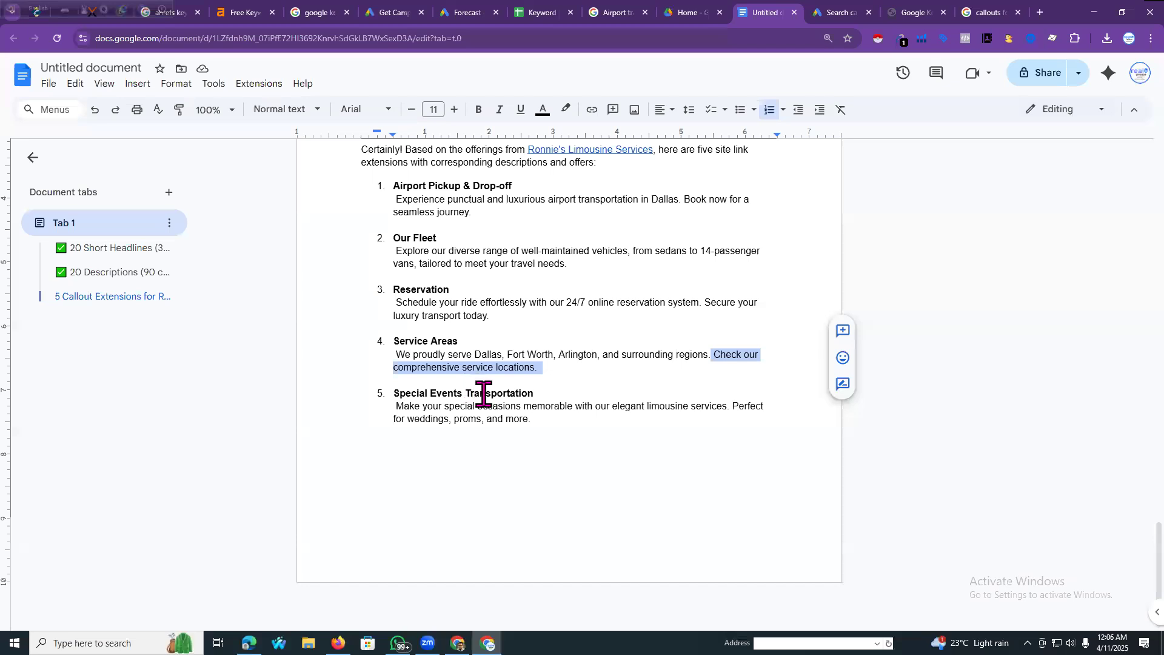
# Select each of the five callouts in turn, from '24/7 Online Booking' to 'Luxury Fleet for Every Occasion'.
pyautogui.click(664, 425)
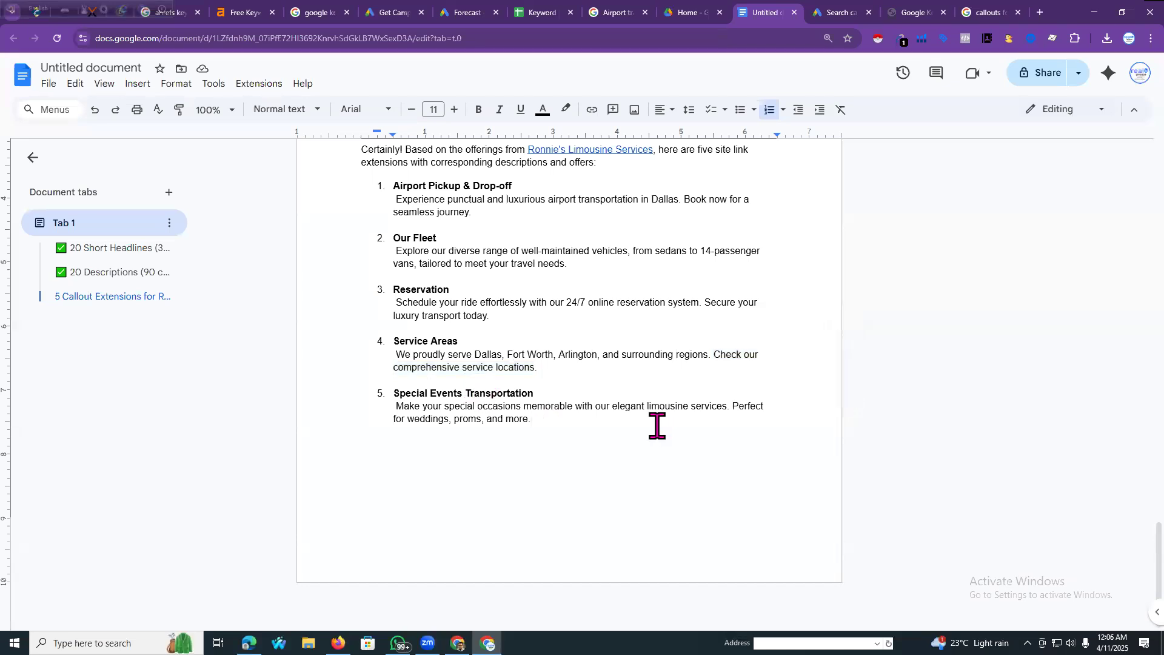
pyautogui.scroll(8, 652, 418)
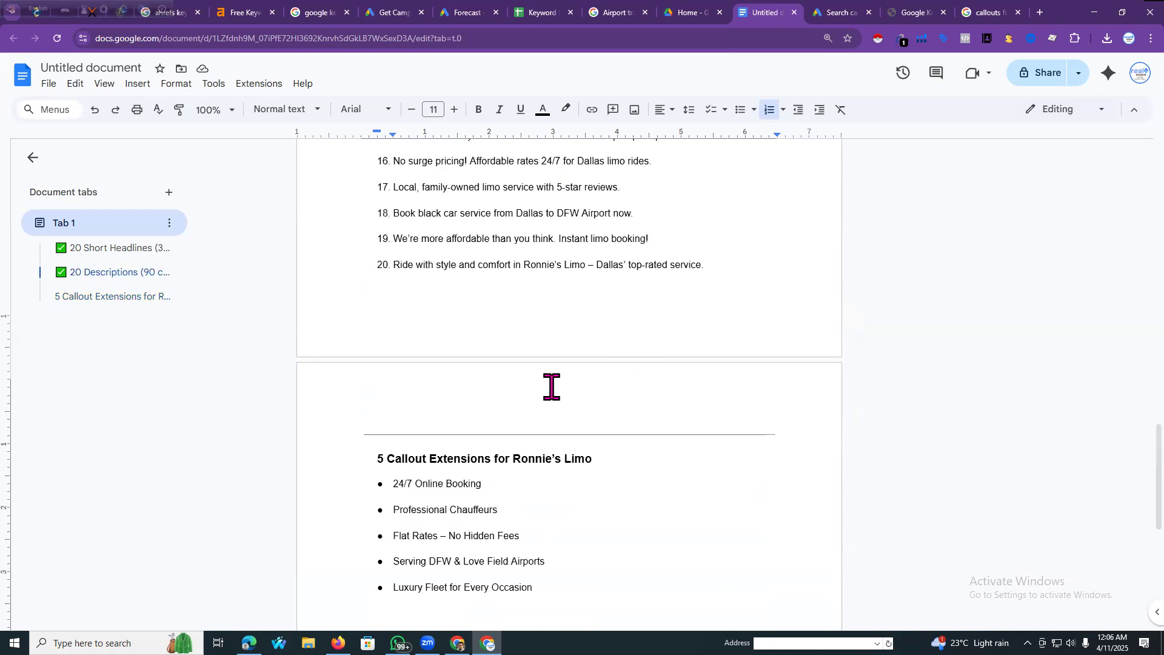
pyautogui.scroll(-2, 566, 384)
pyautogui.moveTo(394, 362); pyautogui.dragTo(489, 364)
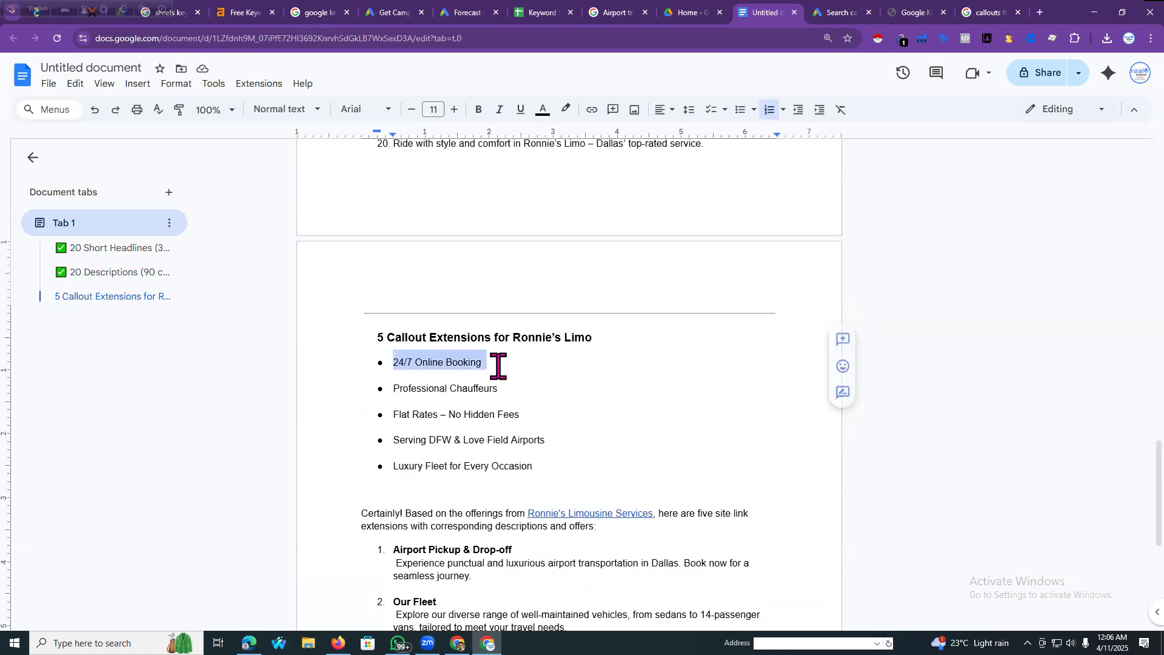
pyautogui.click(391, 389)
pyautogui.moveTo(417, 392); pyautogui.dragTo(520, 390)
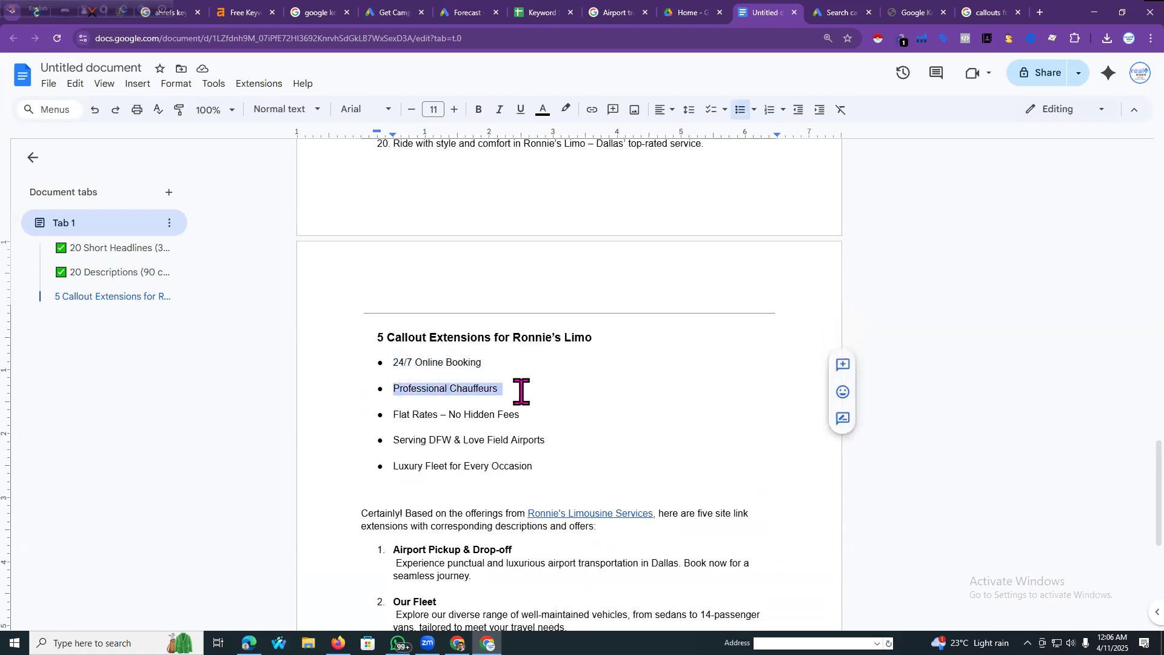
pyautogui.click(395, 415)
pyautogui.moveTo(395, 414); pyautogui.dragTo(543, 410)
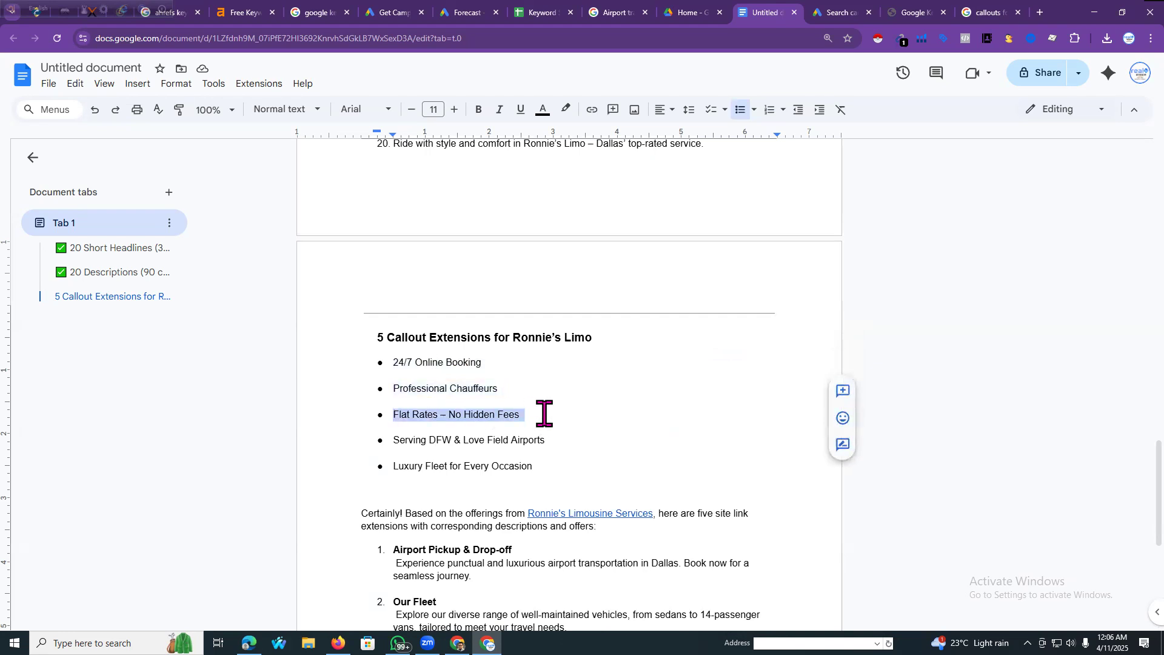
pyautogui.moveTo(395, 439); pyautogui.dragTo(574, 439)
pyautogui.moveTo(393, 468); pyautogui.dragTo(567, 471)
pyautogui.hotkey('ctrl', 'c')
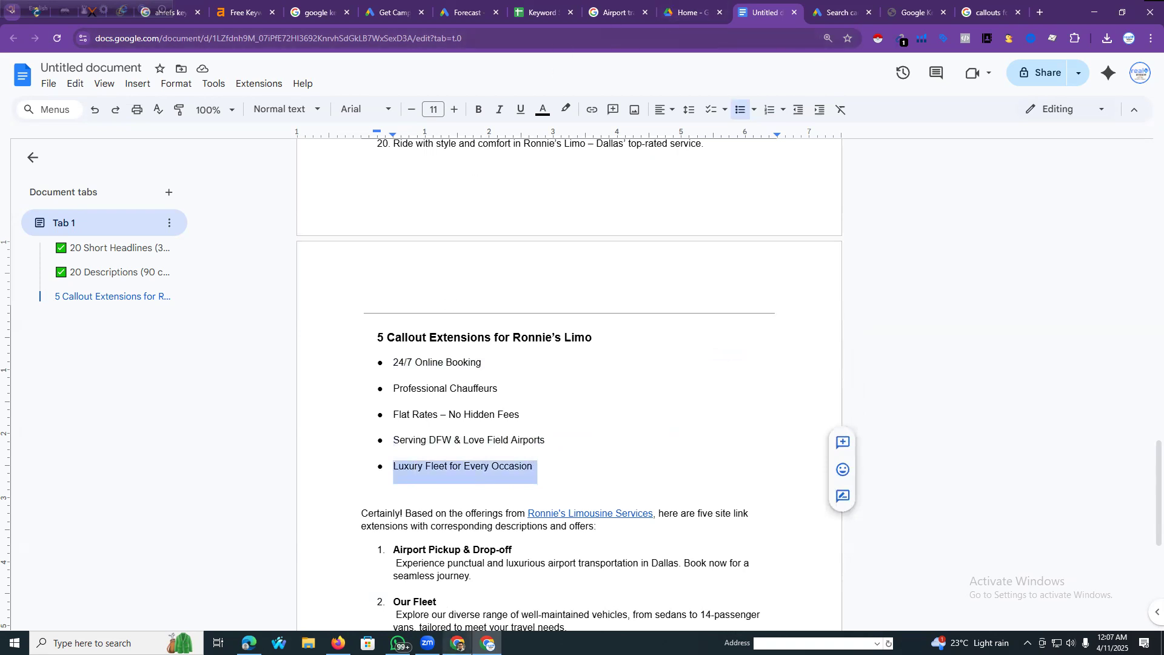
# In the Google Ads ad editor, expand Callouts and open 'Add callouts to your campaign'.
pyautogui.click(839, 13)
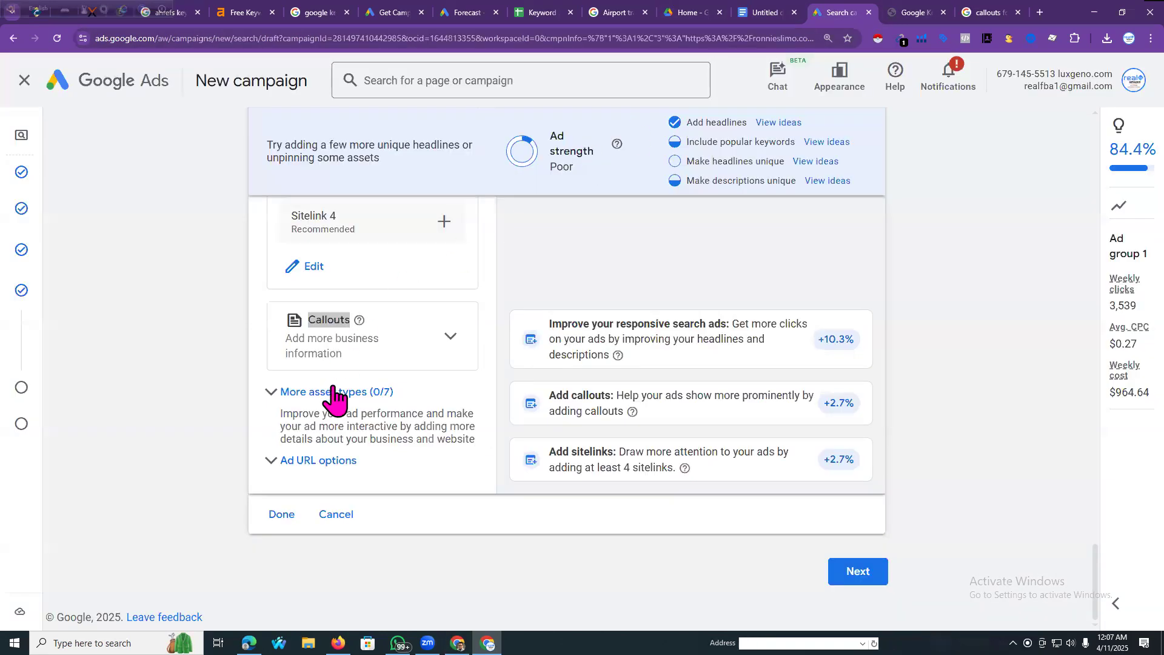
pyautogui.click(451, 345)
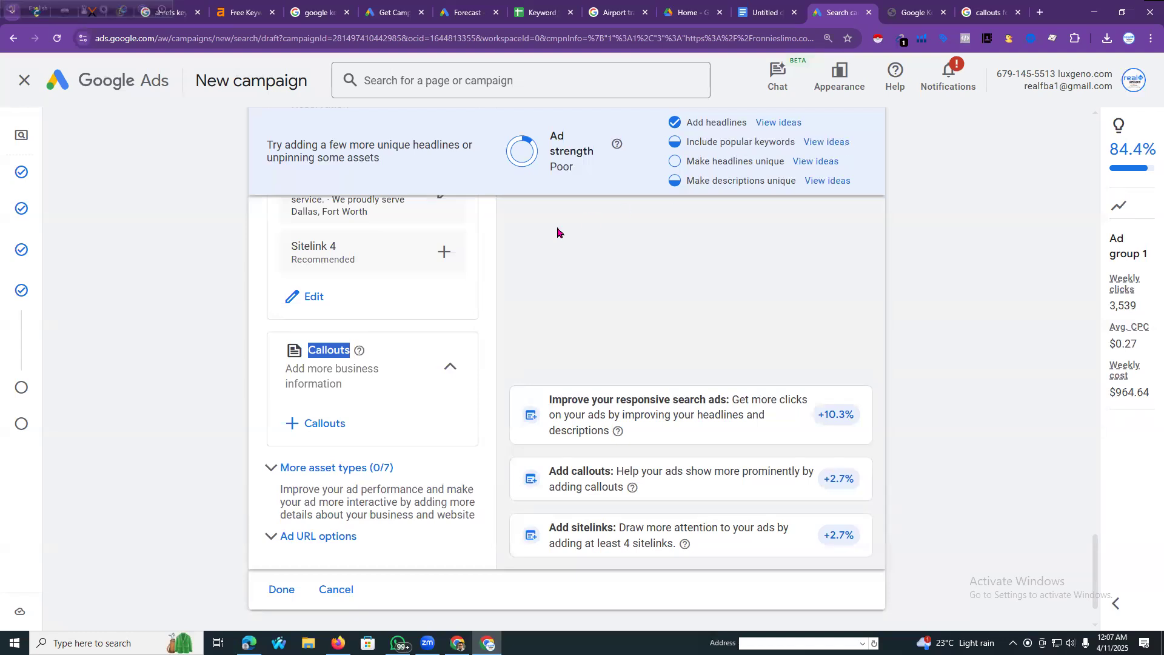
pyautogui.scroll(-2, 312, 415)
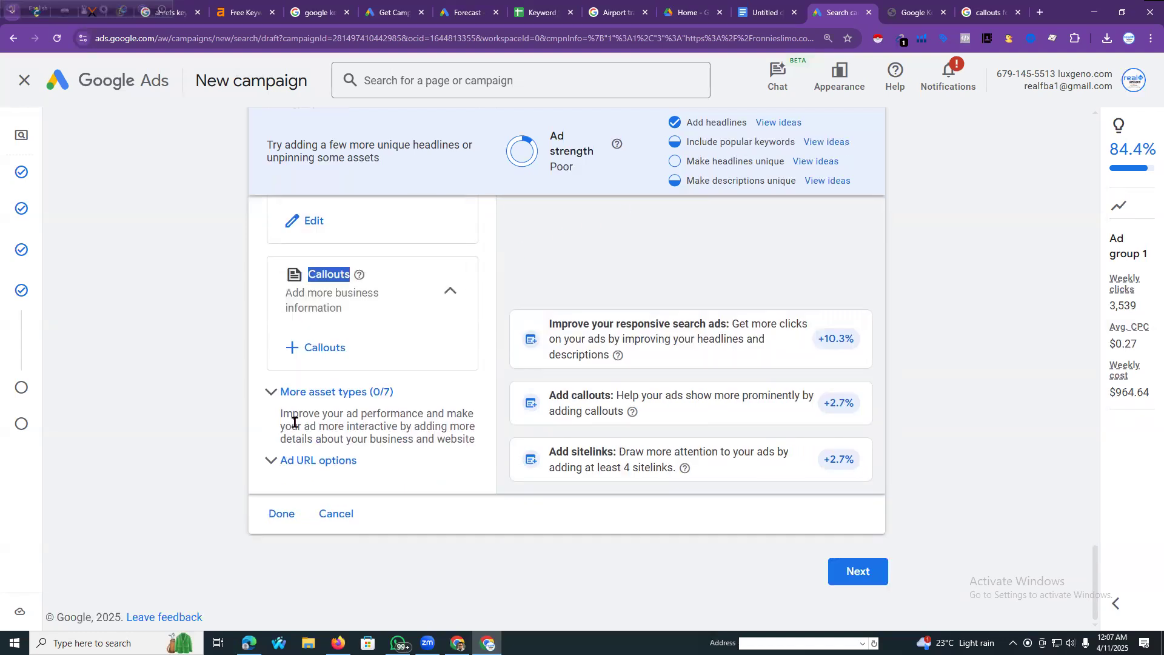
pyautogui.click(305, 347)
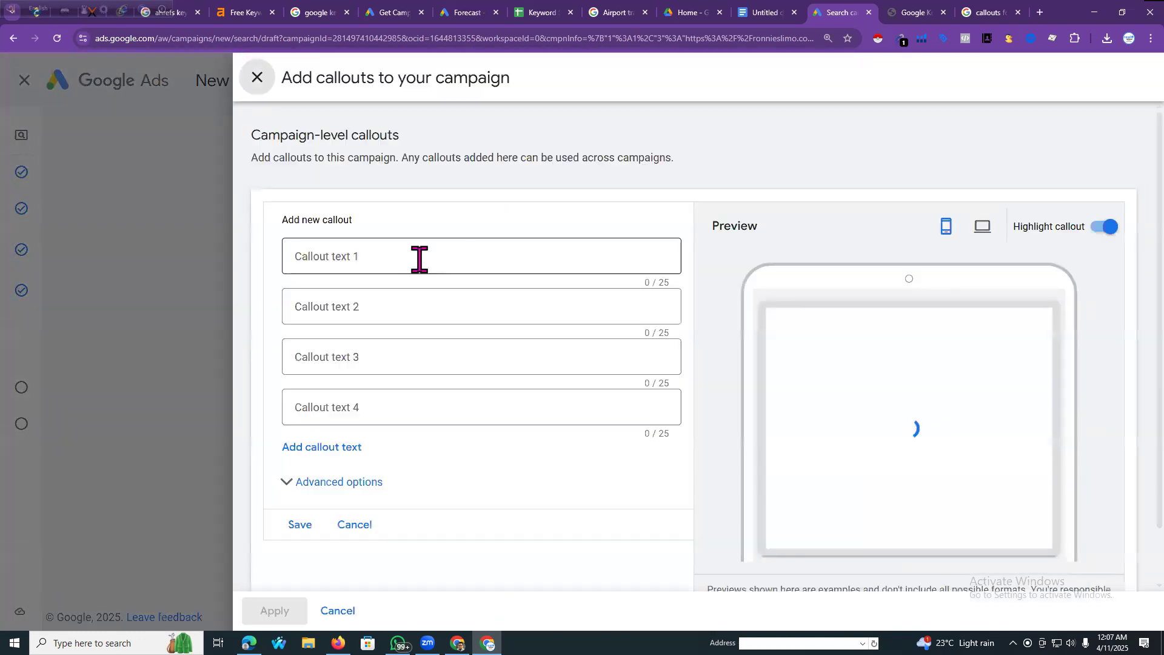
# Paste four callouts from clipboard history: Luxury Fleet, Serving DFW airports, Flat Rates, Professional Chauffeurs.
pyautogui.click(413, 257)
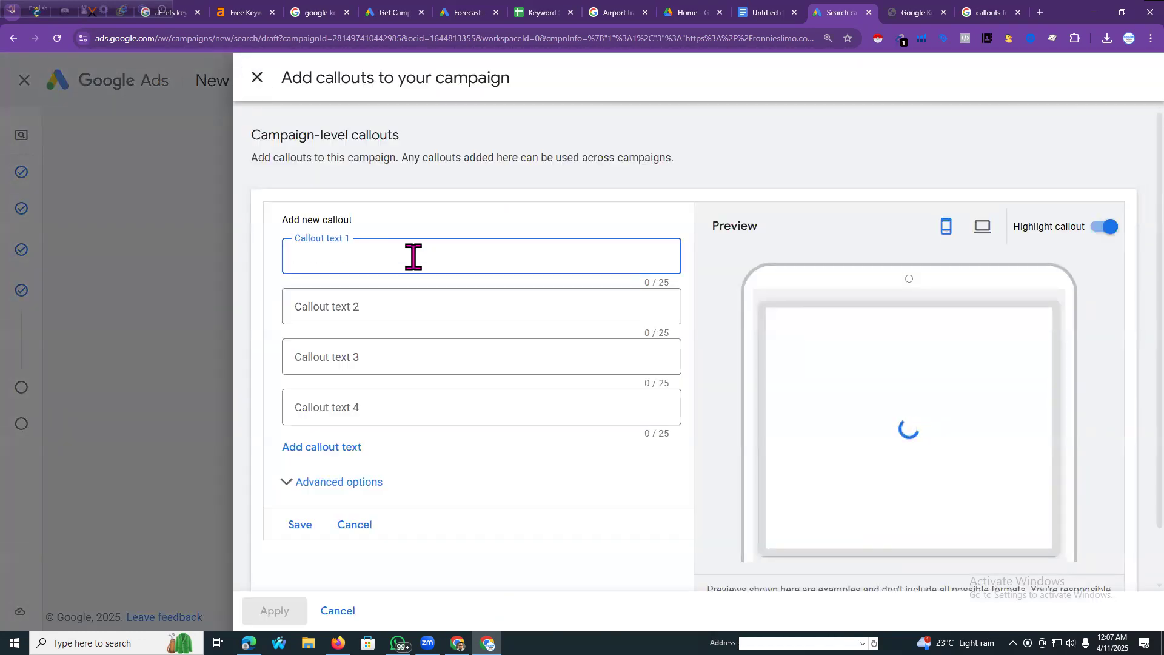
pyautogui.hotkey('ctrl', 'v')
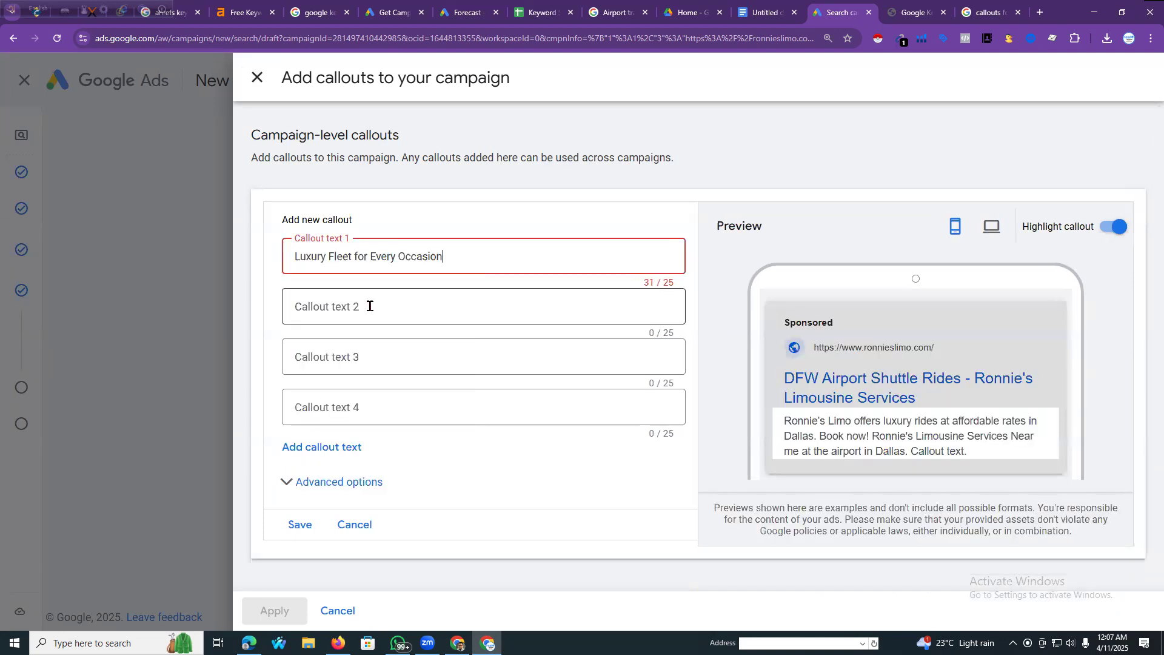
pyautogui.press('super+v')
pyautogui.click(371, 307)
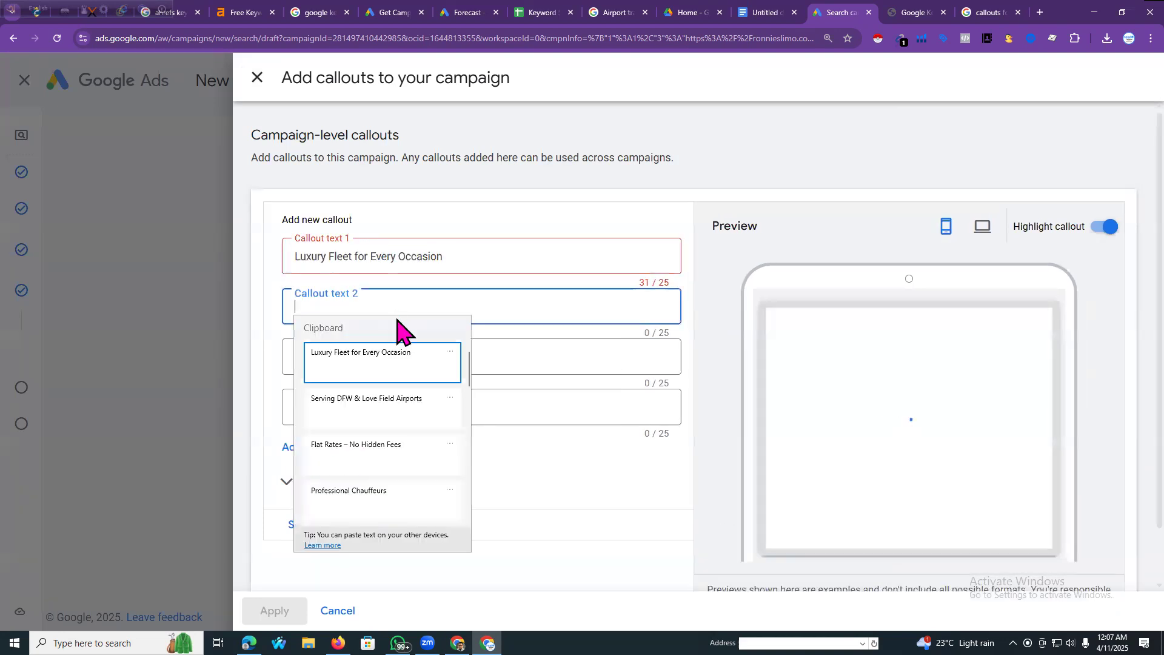
pyautogui.click(358, 410)
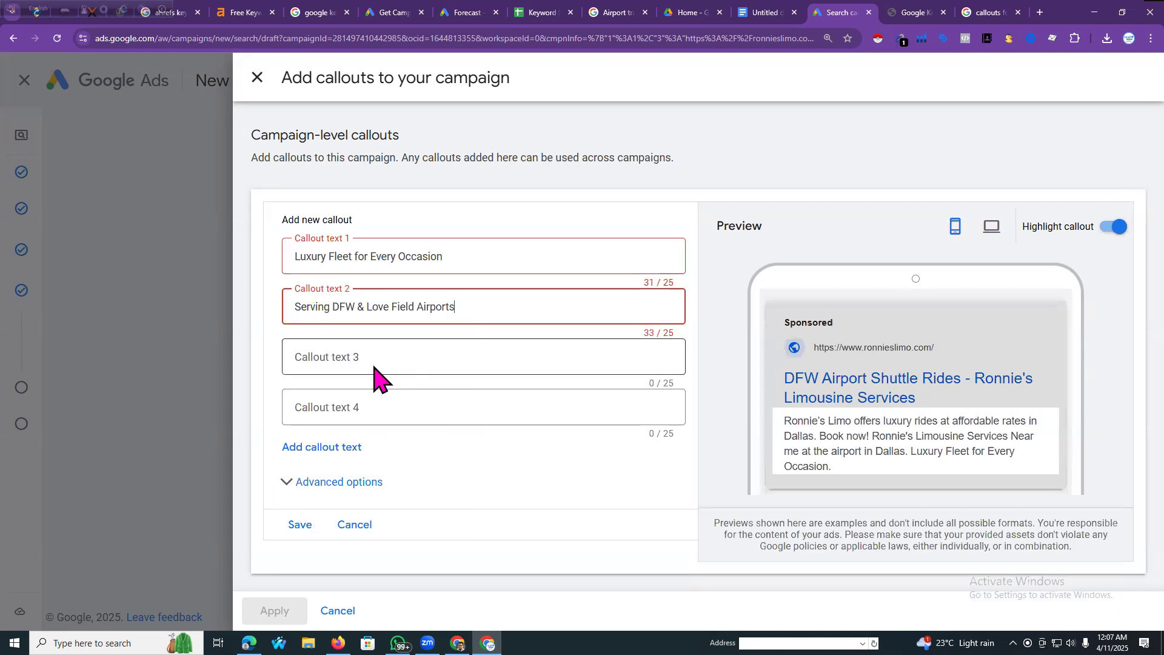
pyautogui.click(349, 359)
pyautogui.press('super+v')
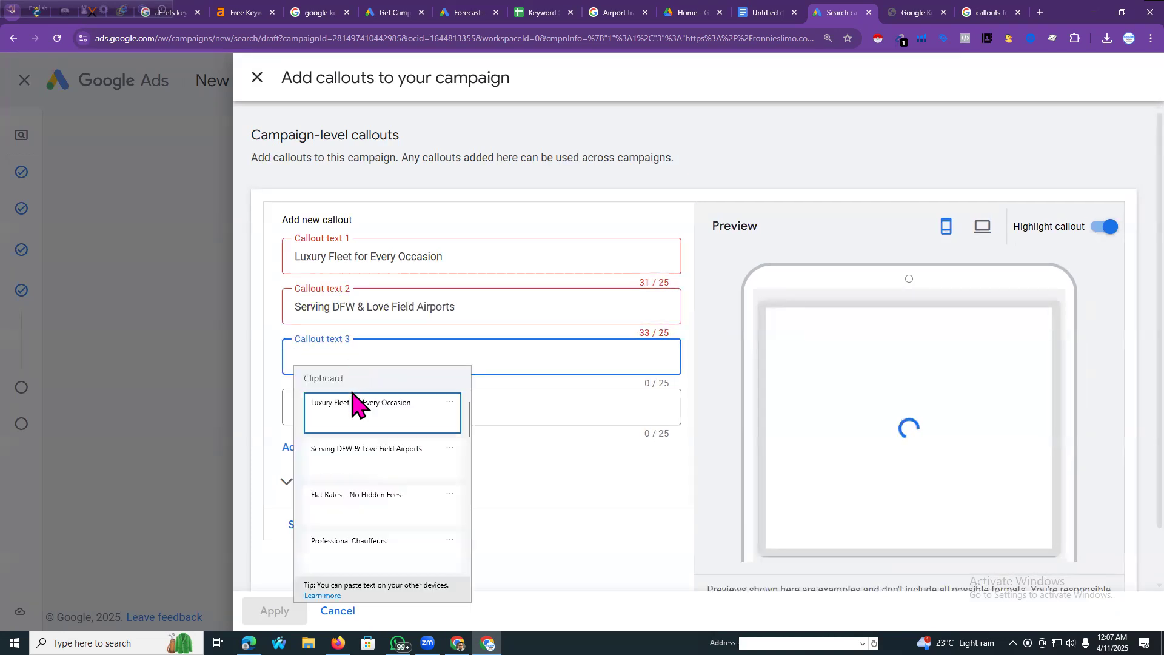
pyautogui.click(337, 489)
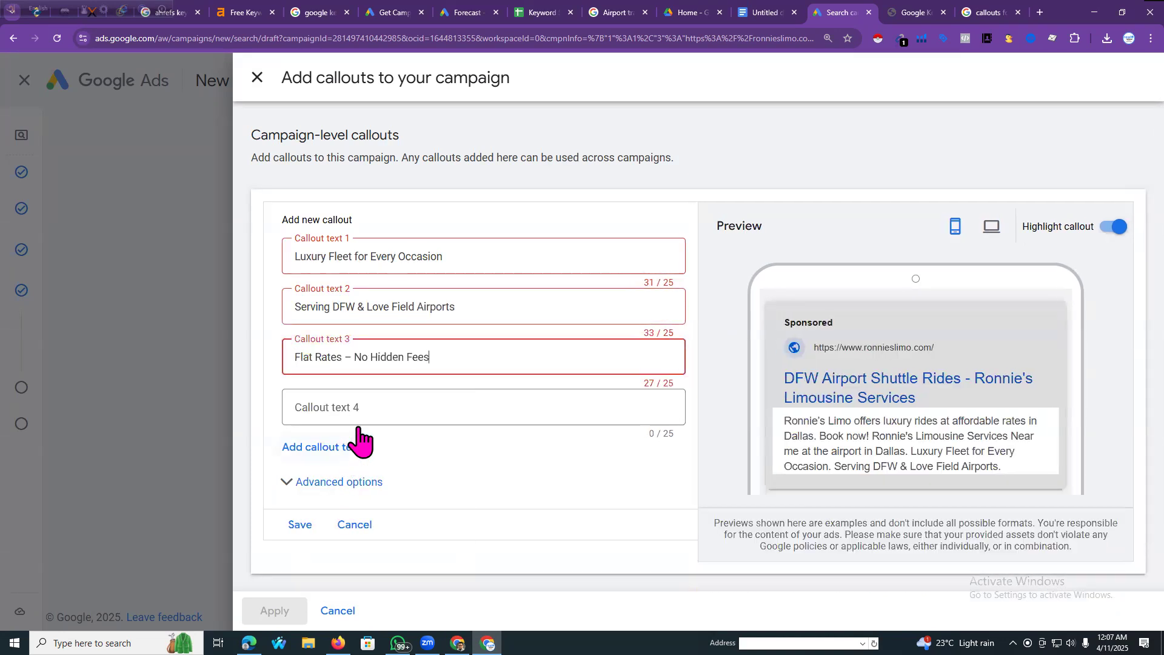
pyautogui.click(357, 405)
pyautogui.press('super+v')
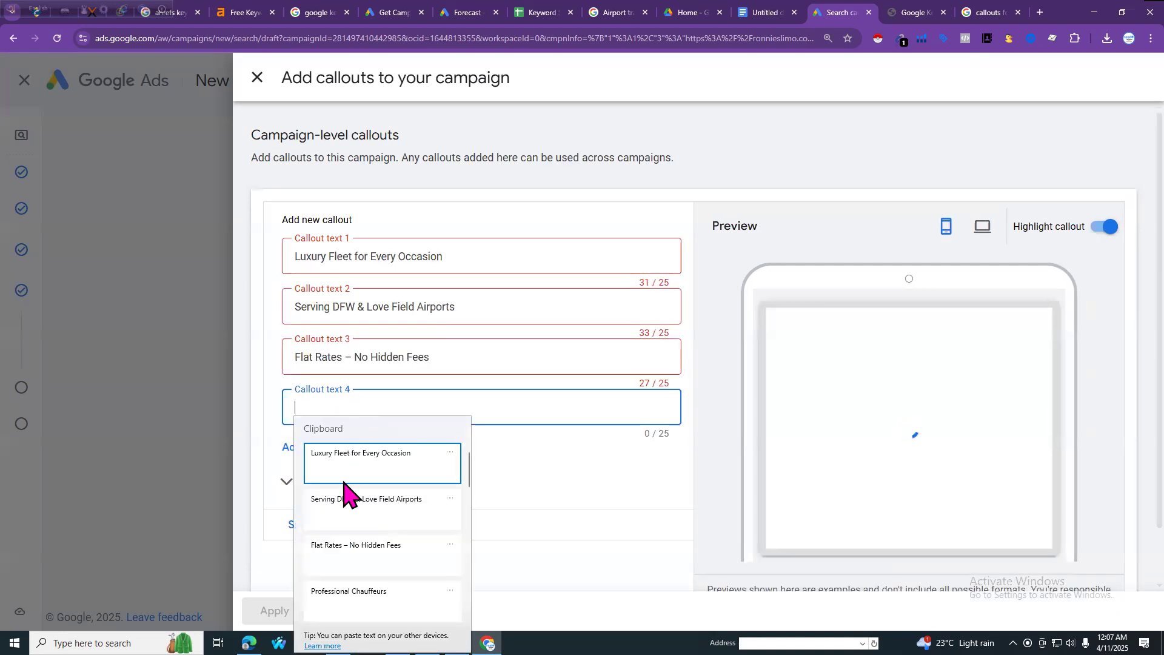
pyautogui.click(342, 591)
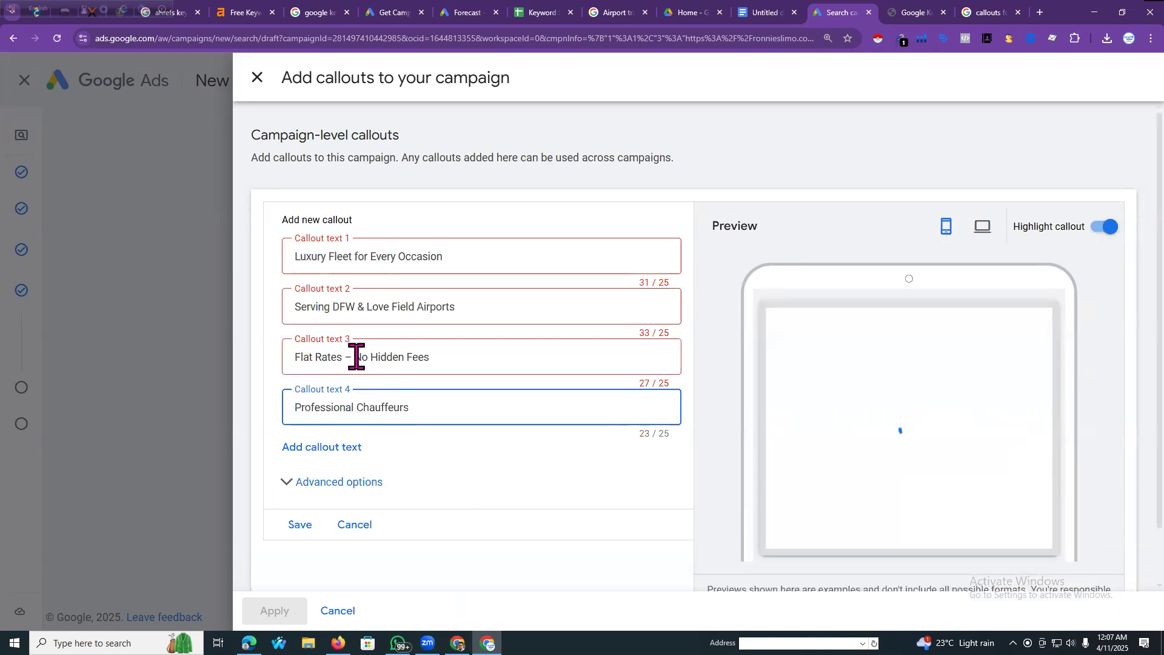
# Trim the callouts to 25 characters: 'Flat Rates', drop 'Serving', and 'Luxury Fleet'.
pyautogui.moveTo(343, 357); pyautogui.dragTo(494, 343)
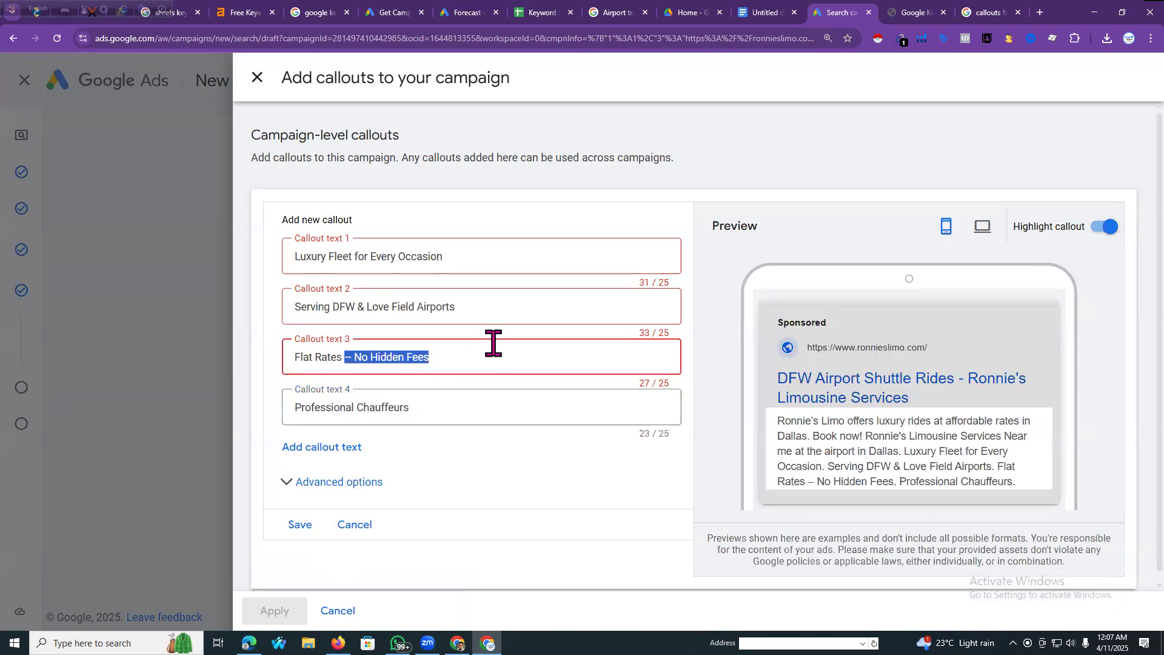
pyautogui.press('BackSpace')
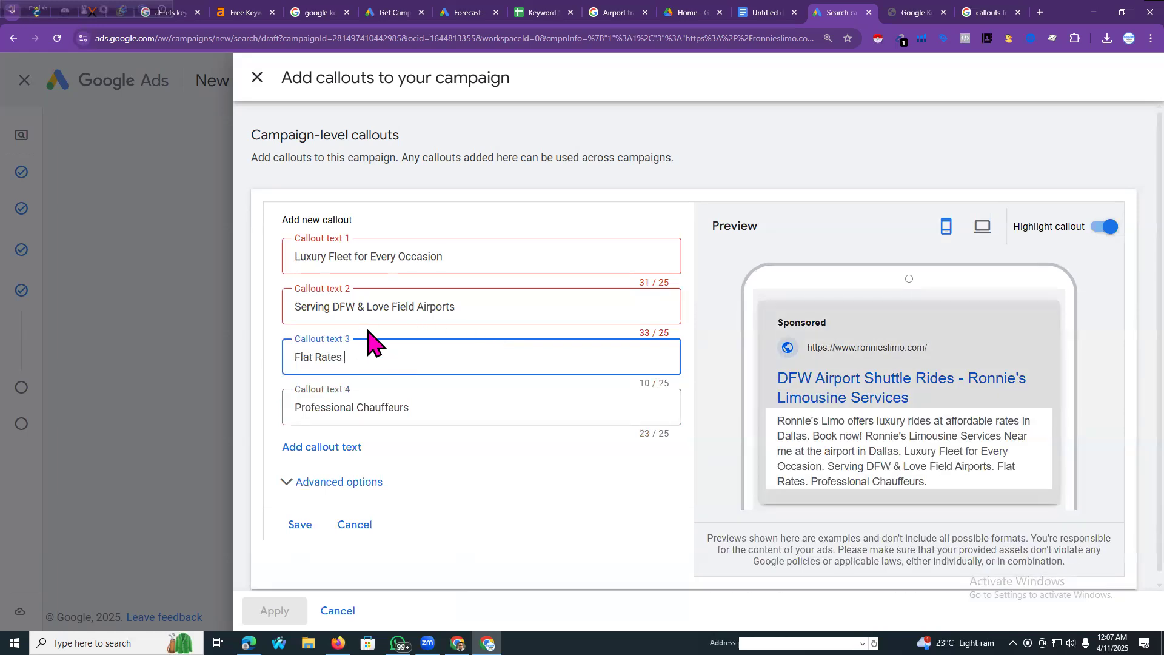
pyautogui.doubleClick(287, 309)
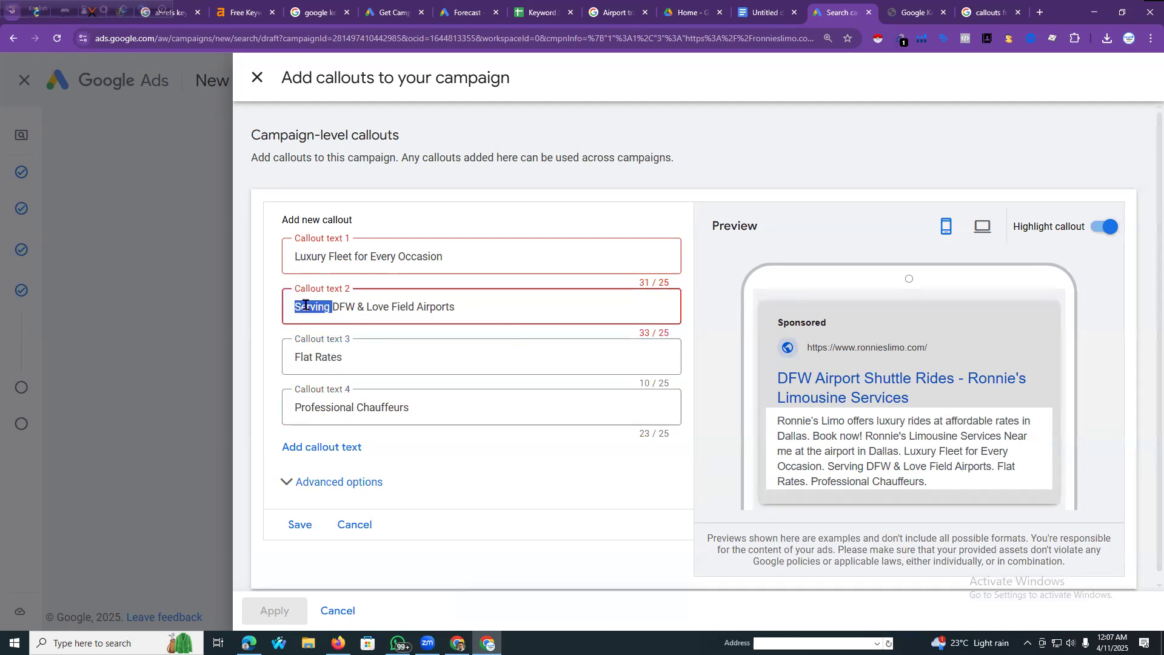
pyautogui.press('BackSpace')
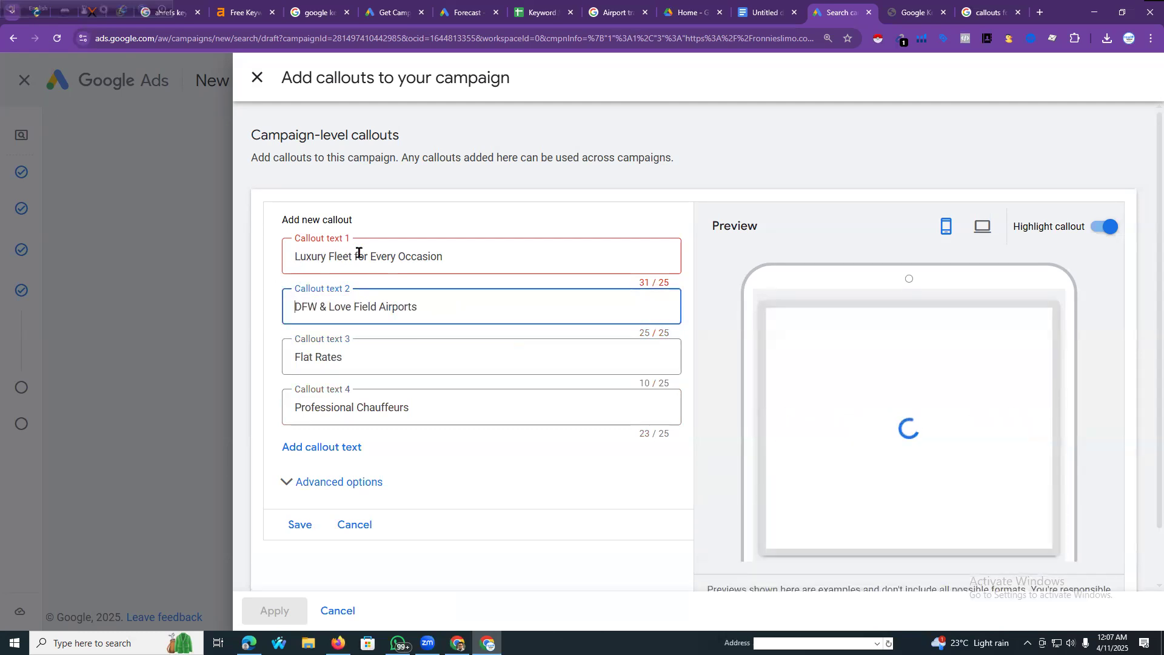
pyautogui.moveTo(355, 256); pyautogui.dragTo(482, 258)
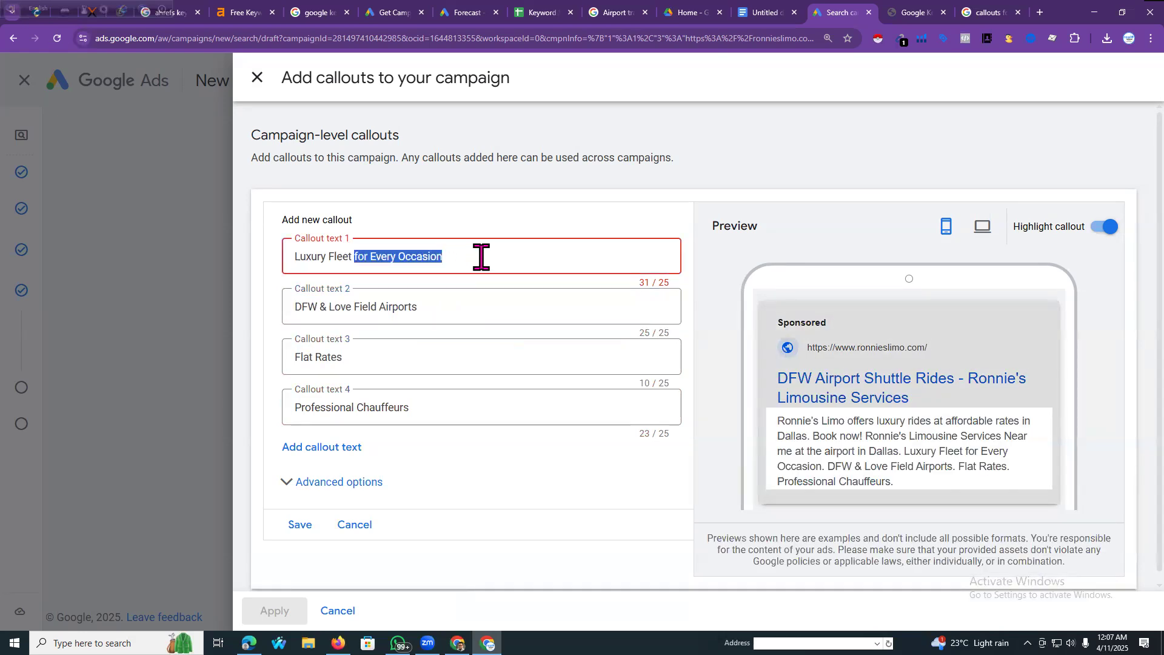
pyautogui.press('BackSpace')
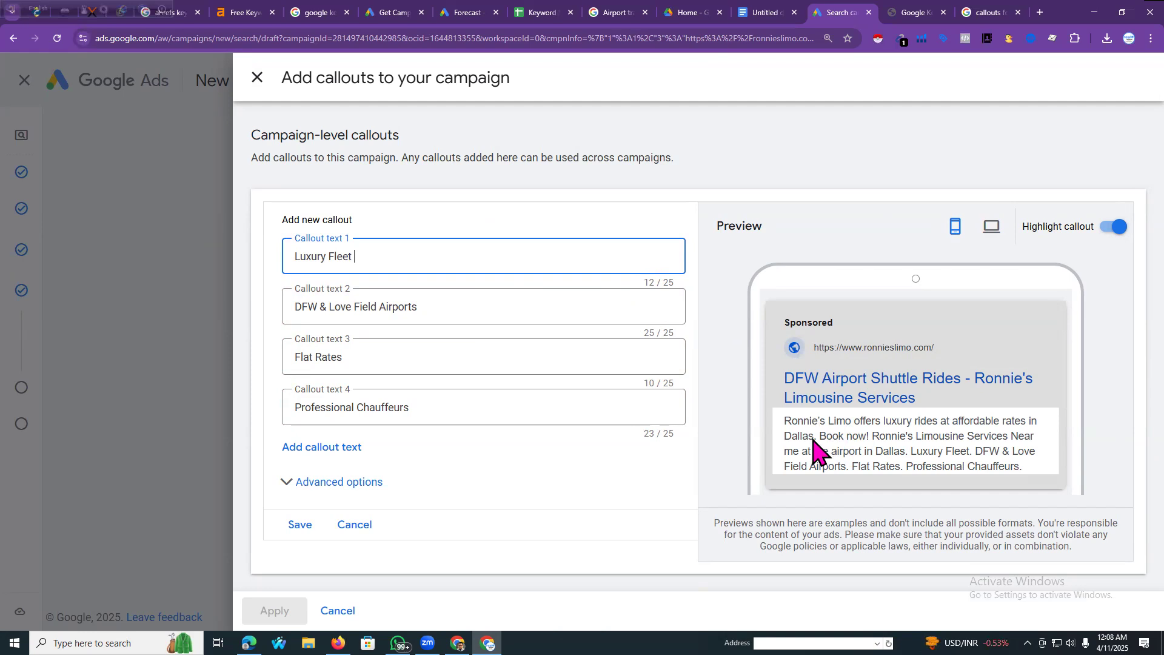
# Preview the ad on desktop, then save and apply the four callouts.
pyautogui.click(986, 234)
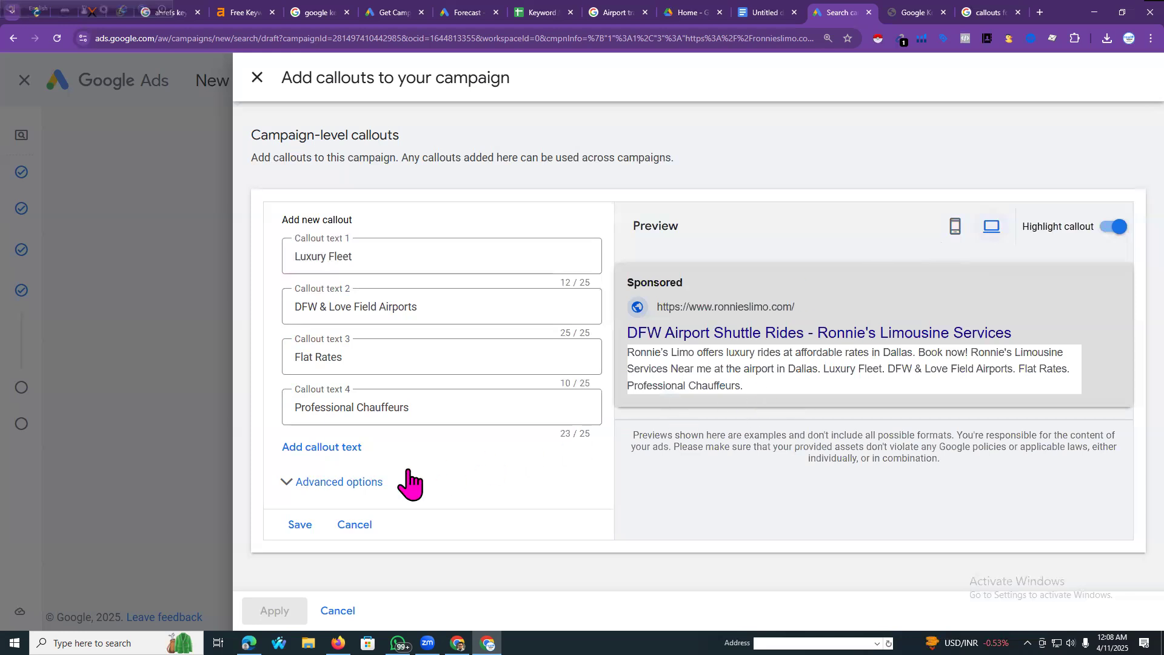
pyautogui.click(338, 511)
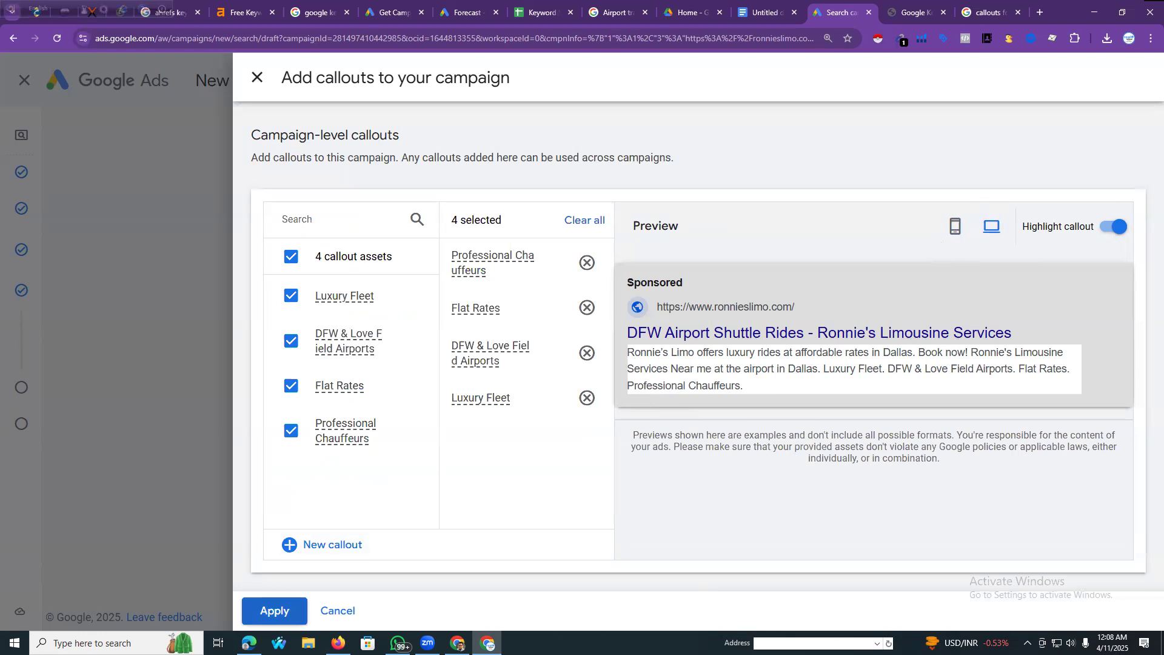
pyautogui.click(276, 610)
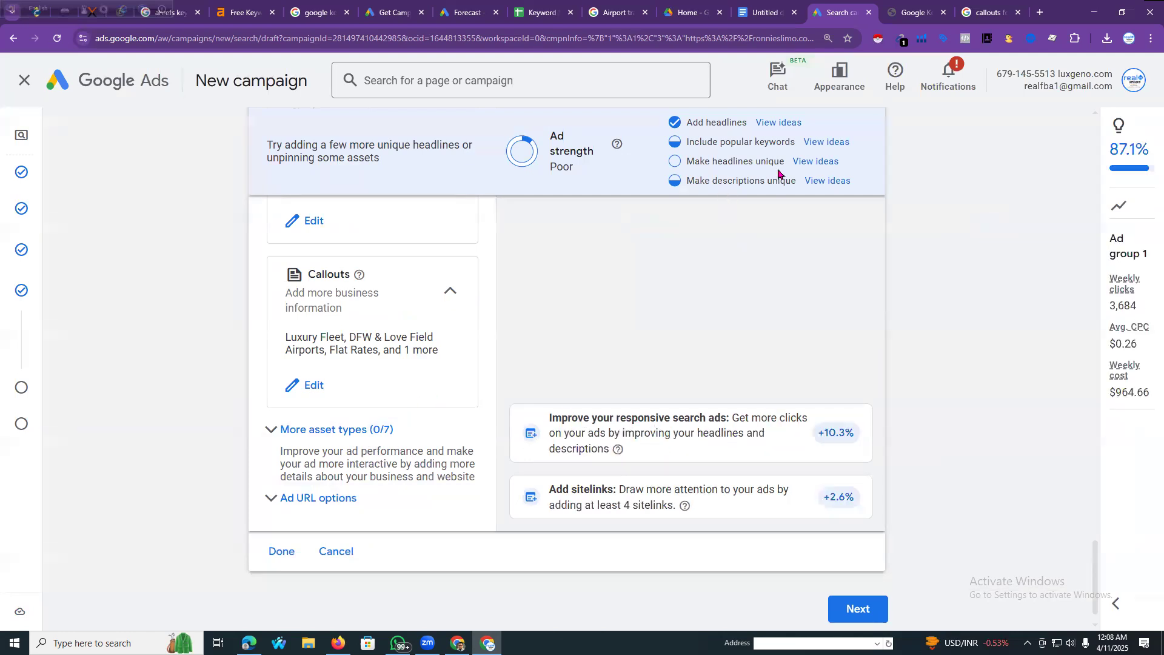
pyautogui.click(826, 181)
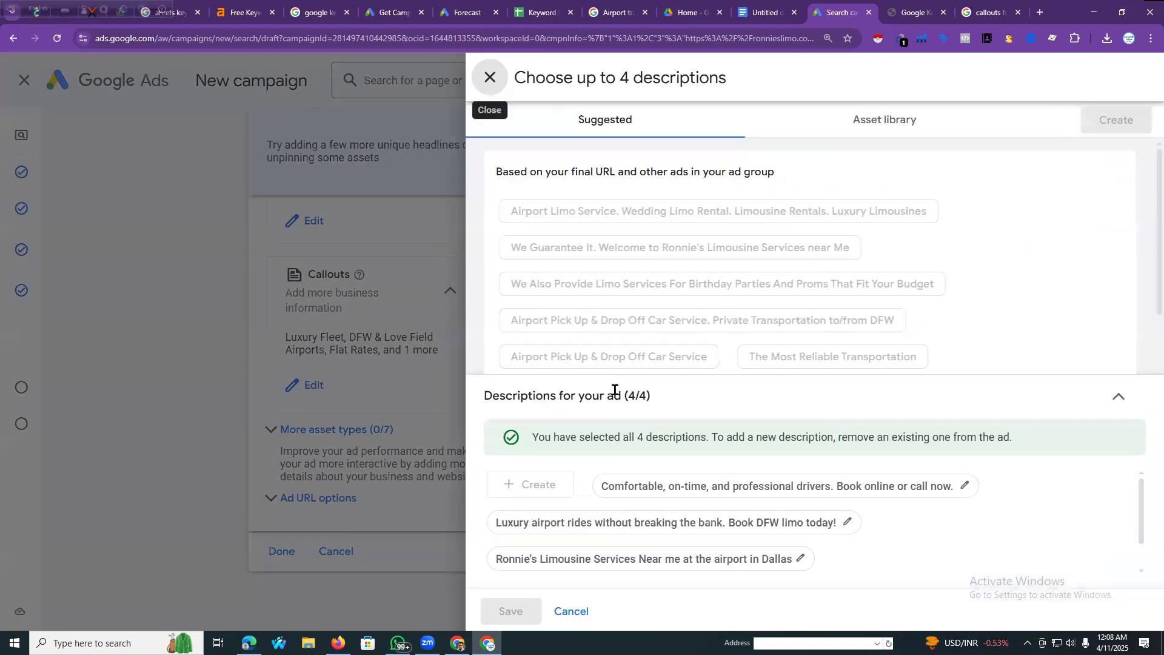
pyautogui.scroll(-1, 667, 530)
pyautogui.scroll(1, 616, 519)
pyautogui.scroll(-2, 810, 190)
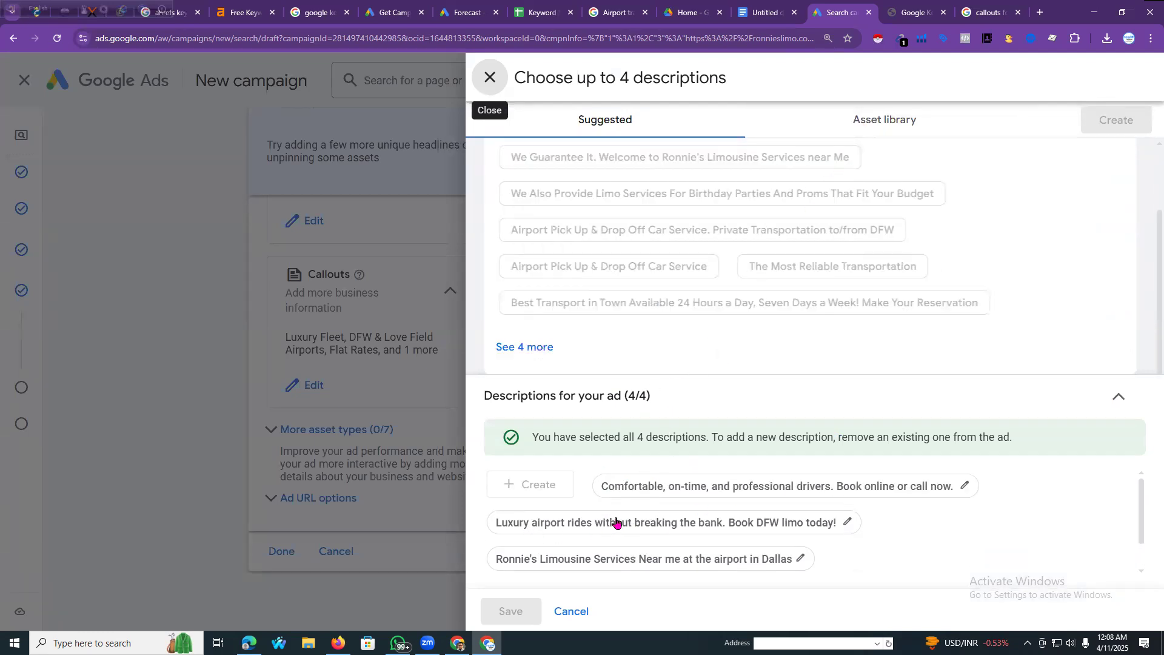
pyautogui.click(683, 487)
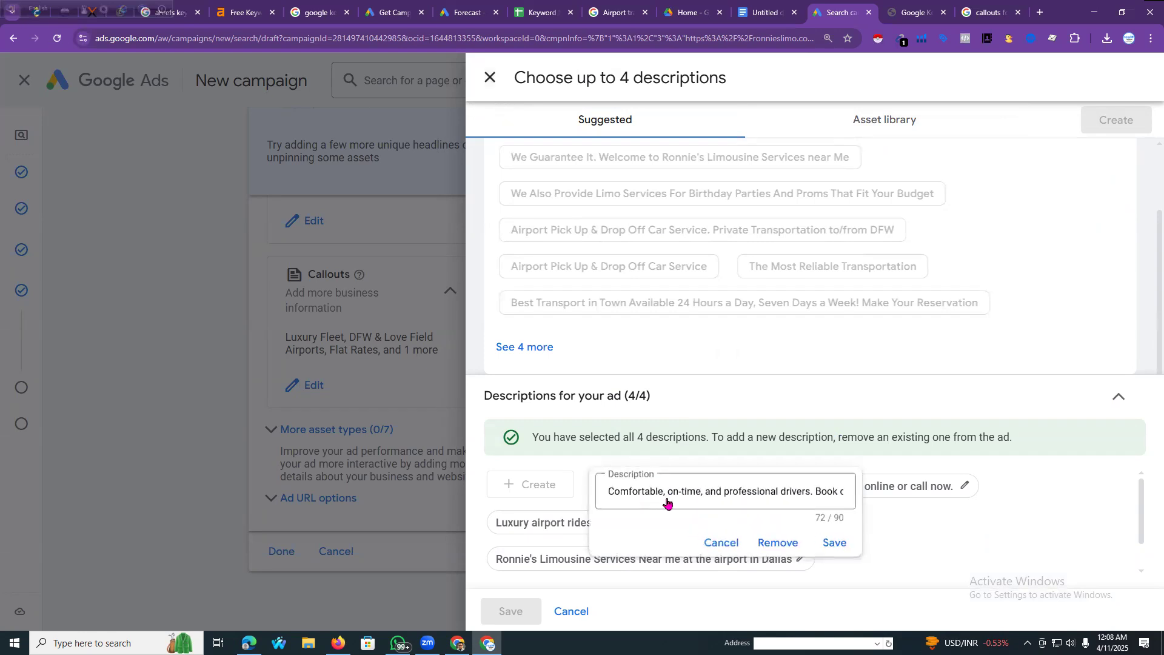
pyautogui.click(832, 543)
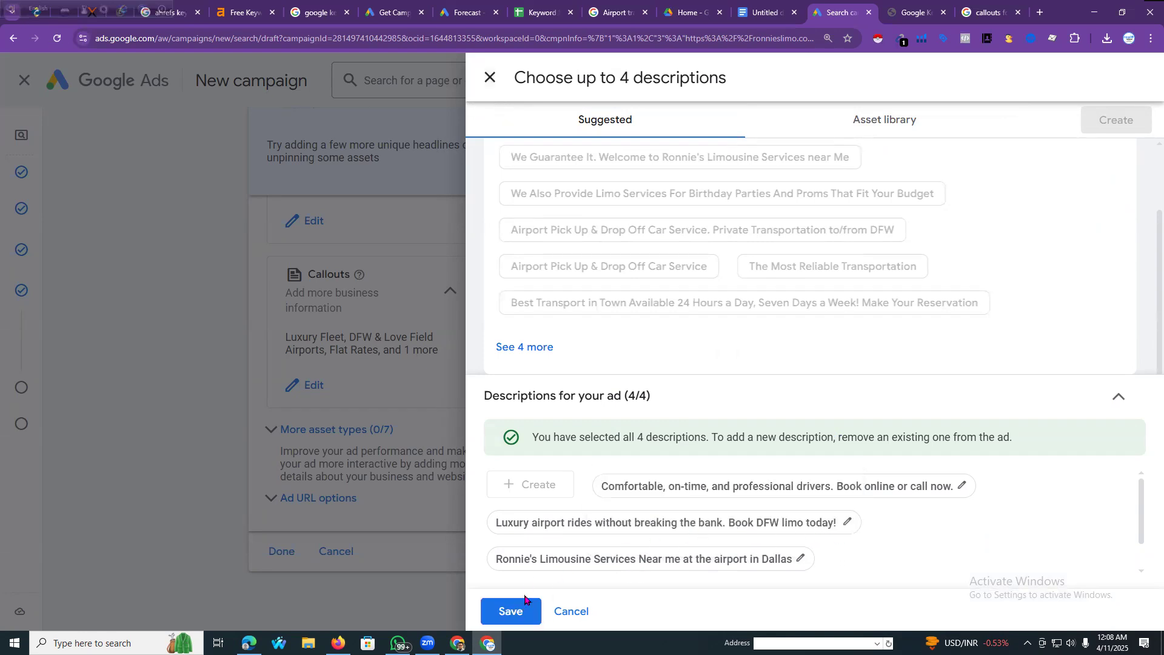
pyautogui.click(502, 612)
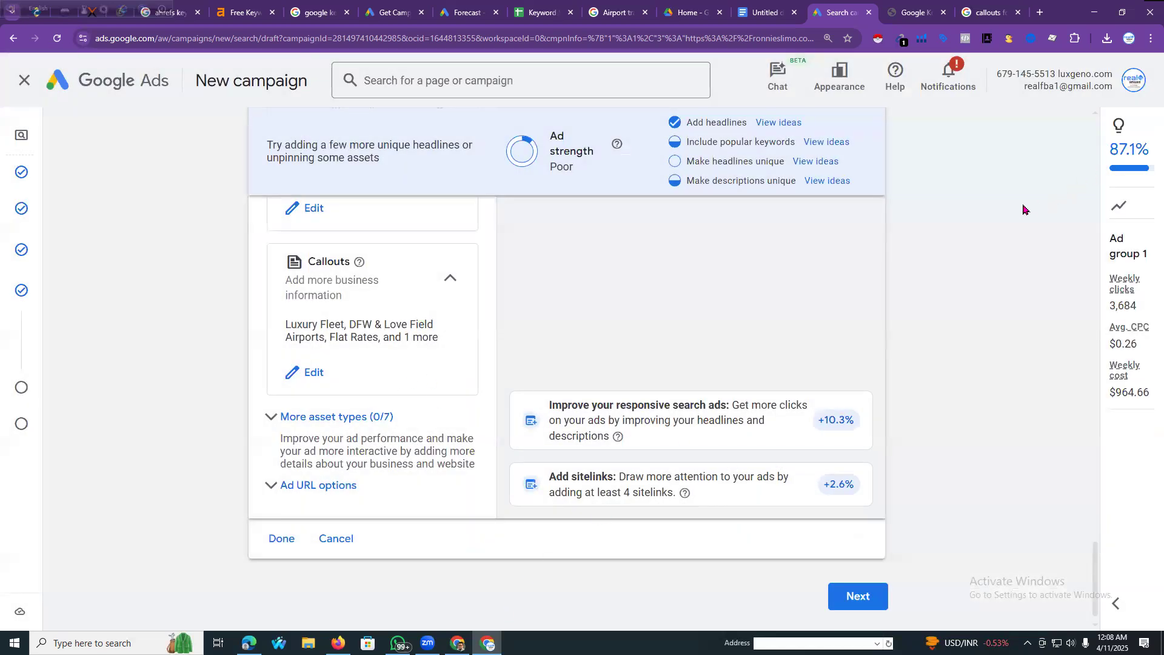
pyautogui.hotkey('ctrl', '-')
pyautogui.hotkey('ctrl', '+')
pyautogui.hotkey('ctrl', '+')
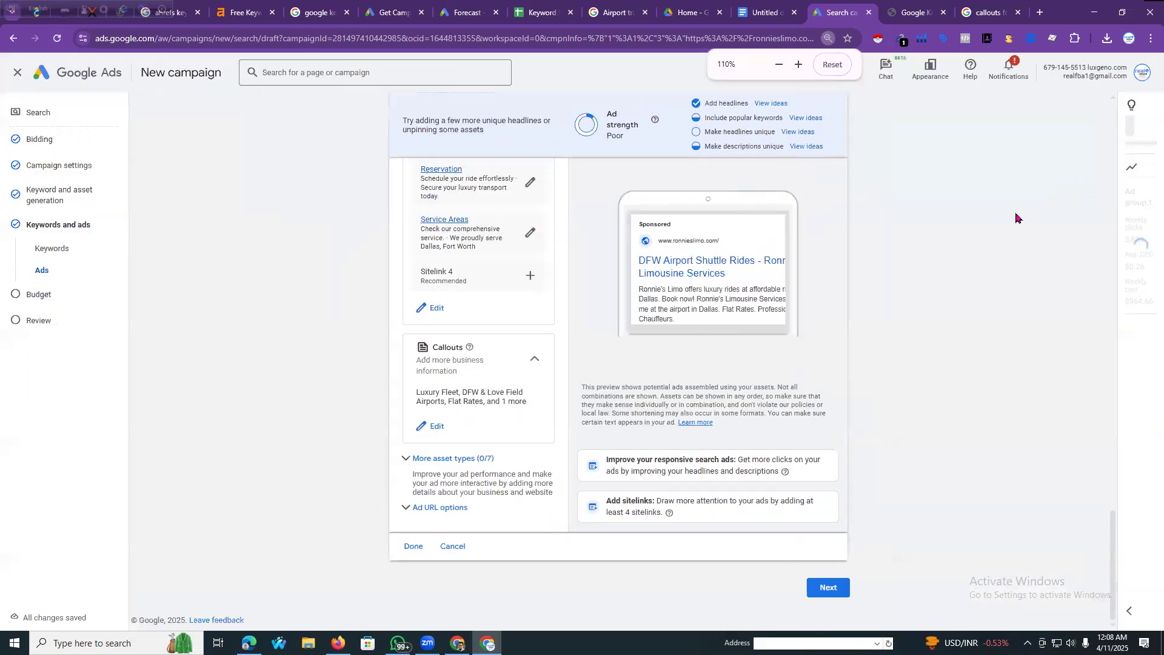
pyautogui.hotkey('ctrl', '+')
pyautogui.hotkey('ctrl', '+')
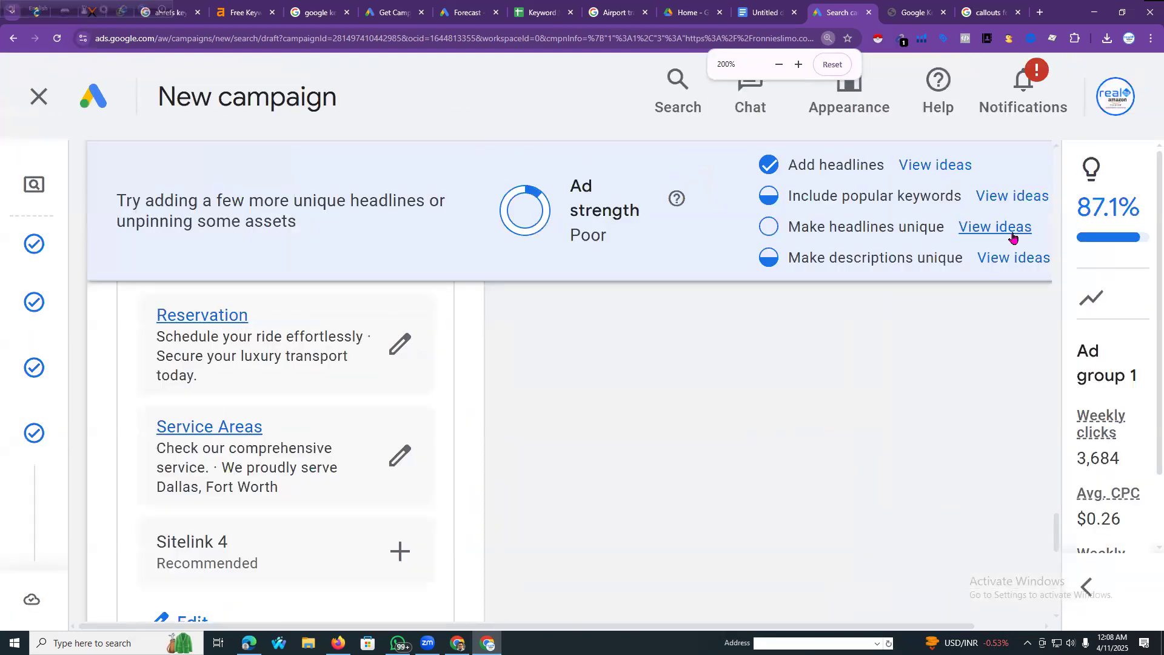
pyautogui.scroll(-5, 734, 333)
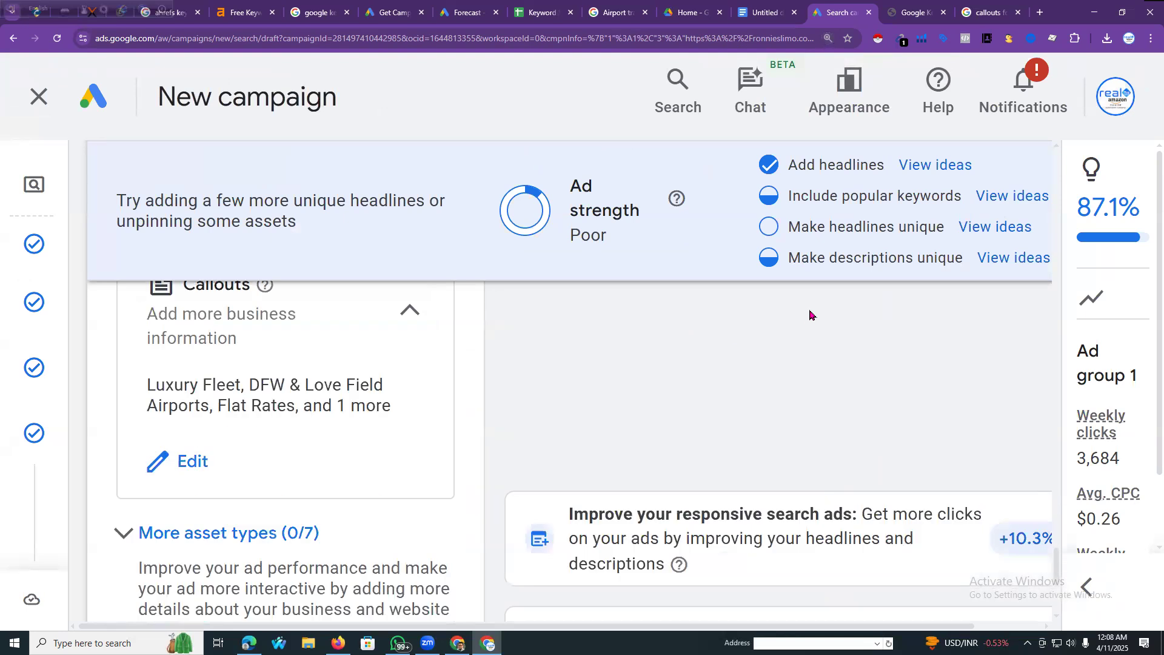
pyautogui.scroll(-5, 590, 379)
pyautogui.hotkey('ctrl', '-')
pyautogui.hotkey('ctrl', '-')
pyautogui.hotkey('ctrl', '-')
pyautogui.hotkey('ctrl', '-')
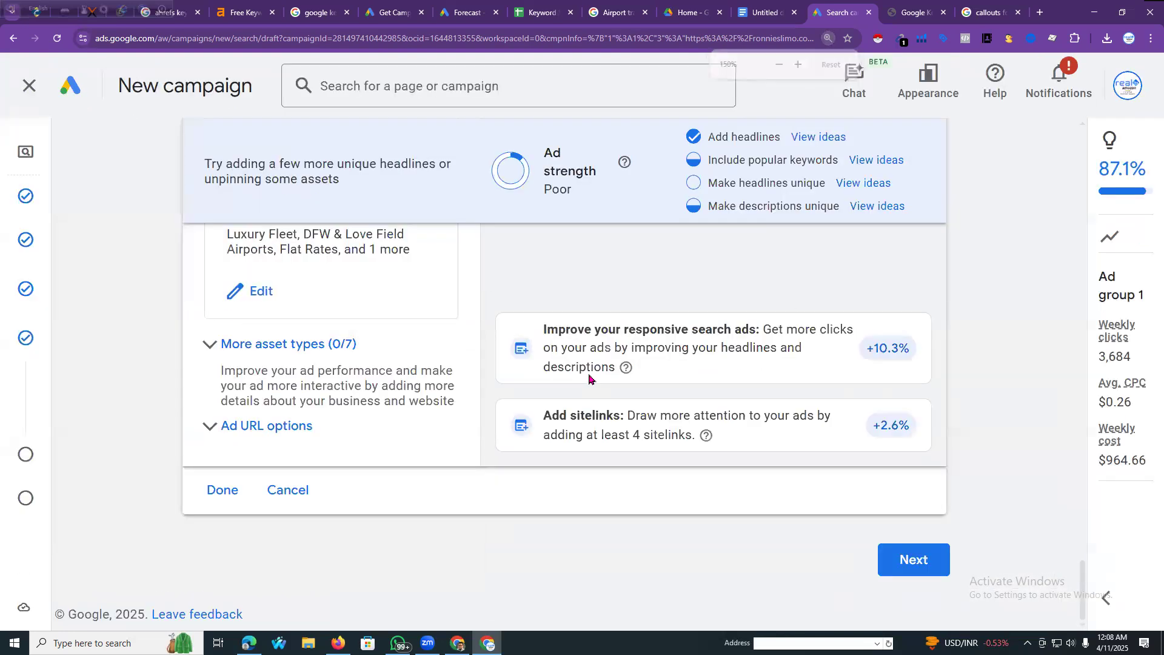
pyautogui.hotkey('ctrl', '-')
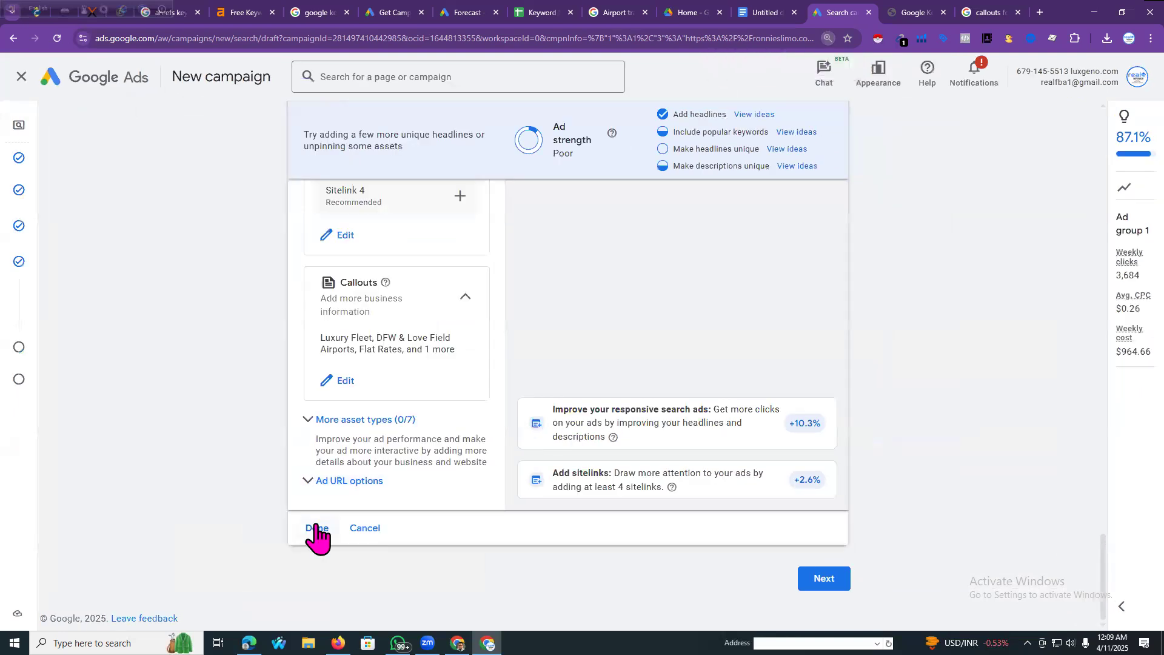
# Finish editing the ad and continue to the budget step.
pyautogui.click(317, 529)
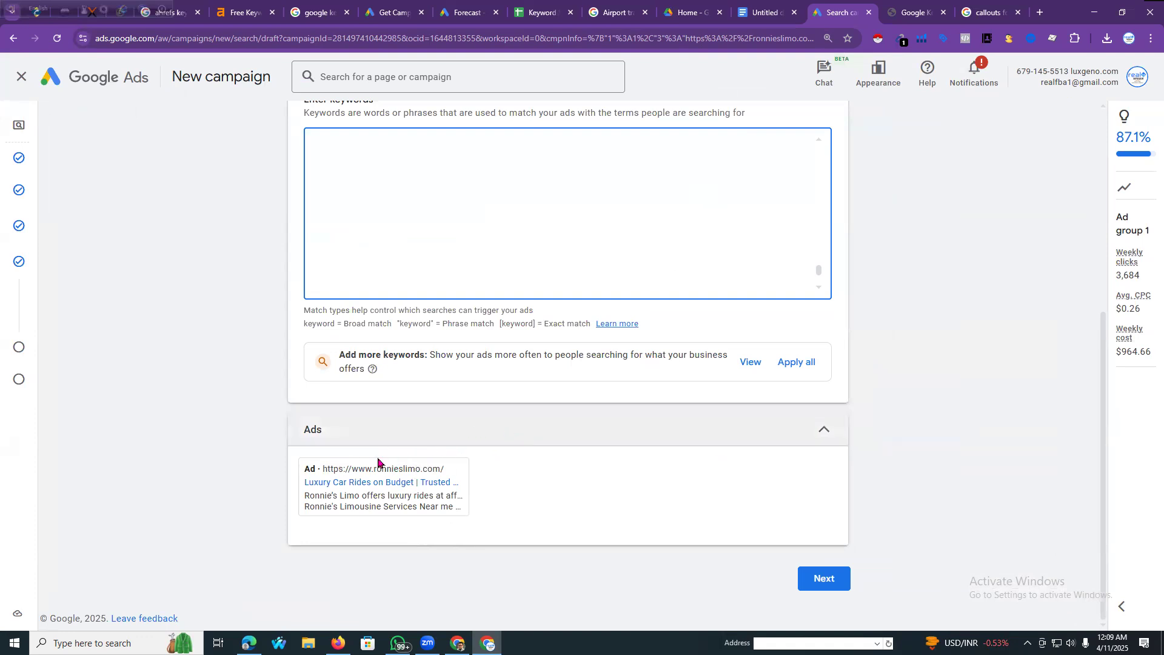
pyautogui.moveTo(401, 470)
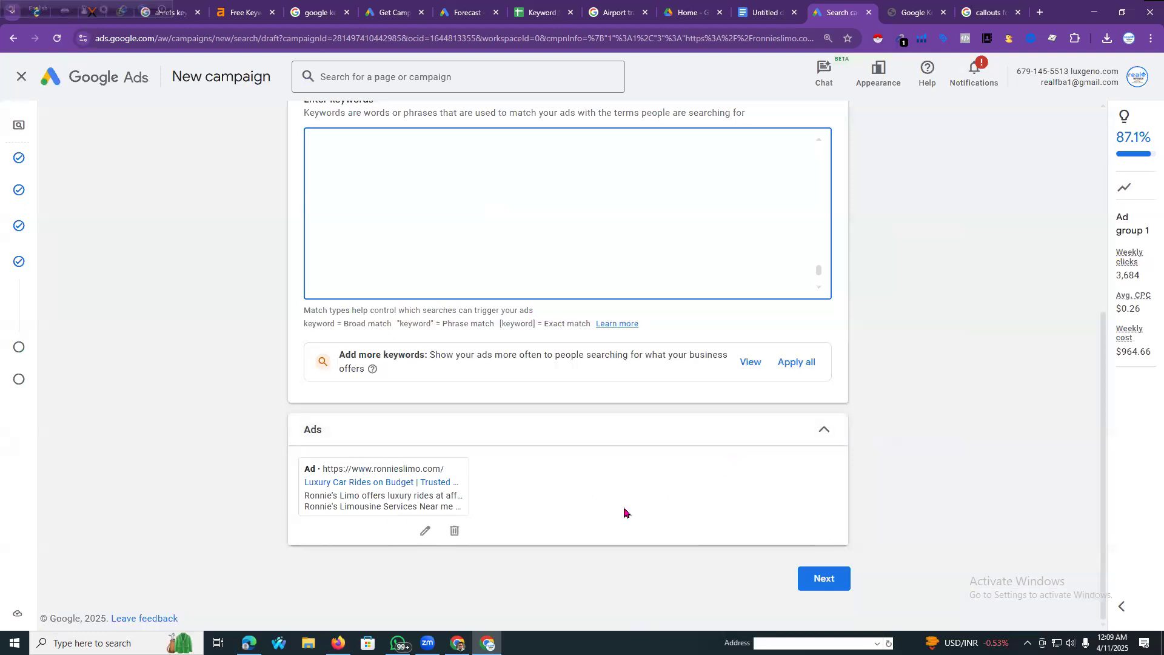
pyautogui.click(806, 432)
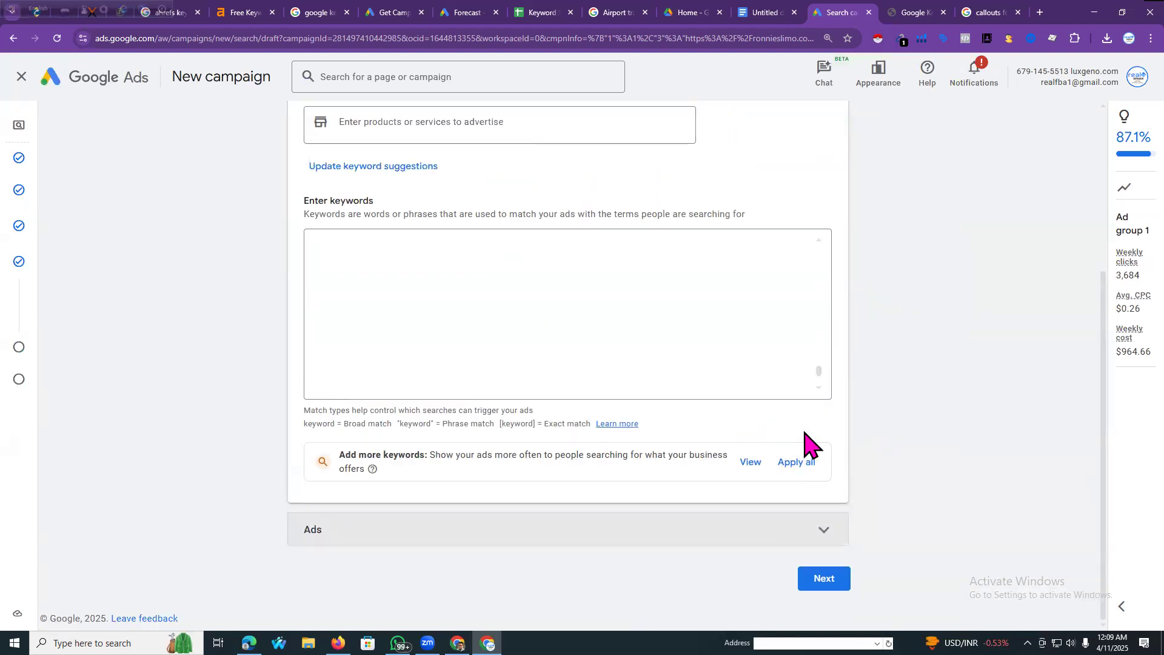
pyautogui.click(716, 531)
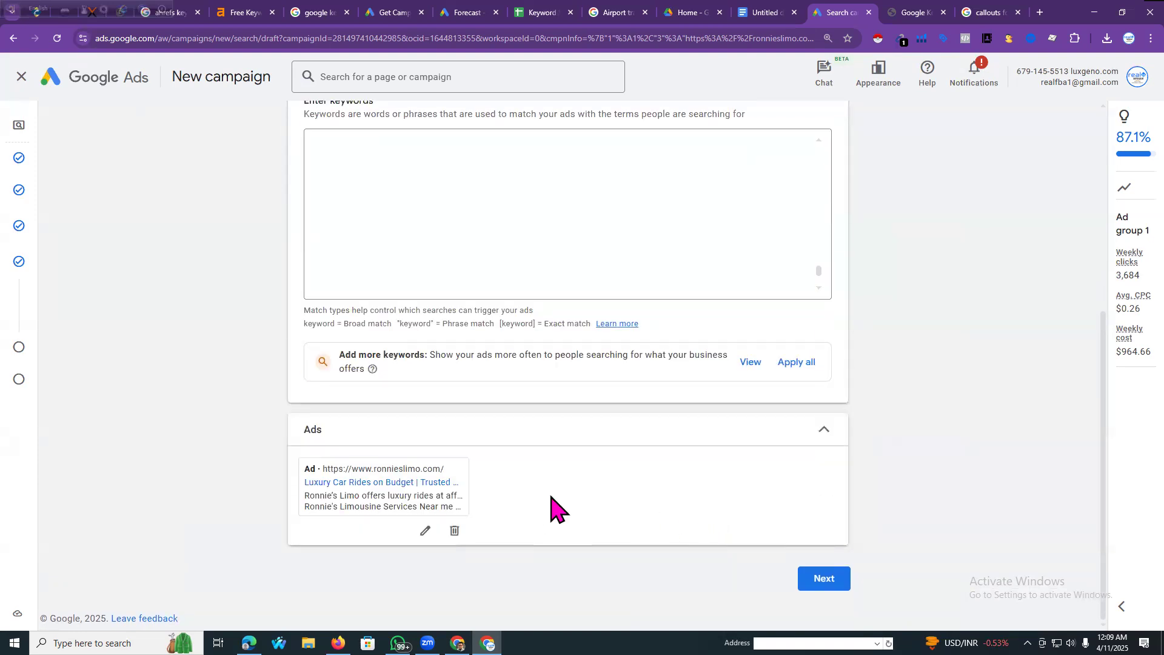
pyautogui.click(824, 579)
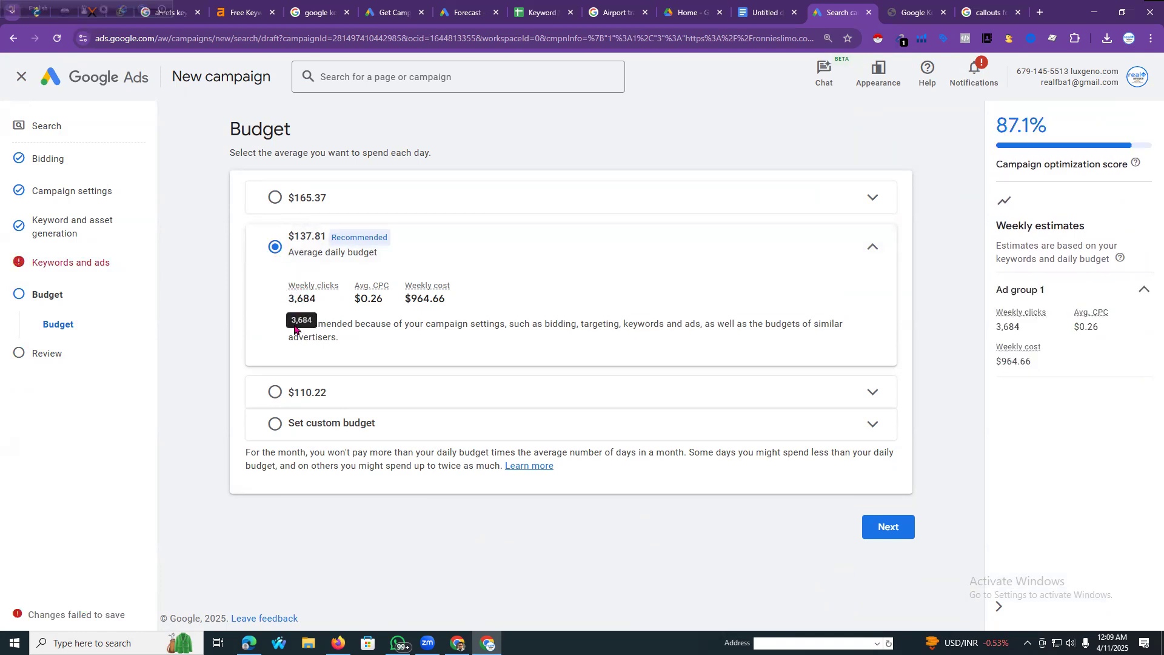
# Back in Keywords and ads, copy the flagged keyword 'cheapest auto detailing near me'.
pyautogui.click(76, 267)
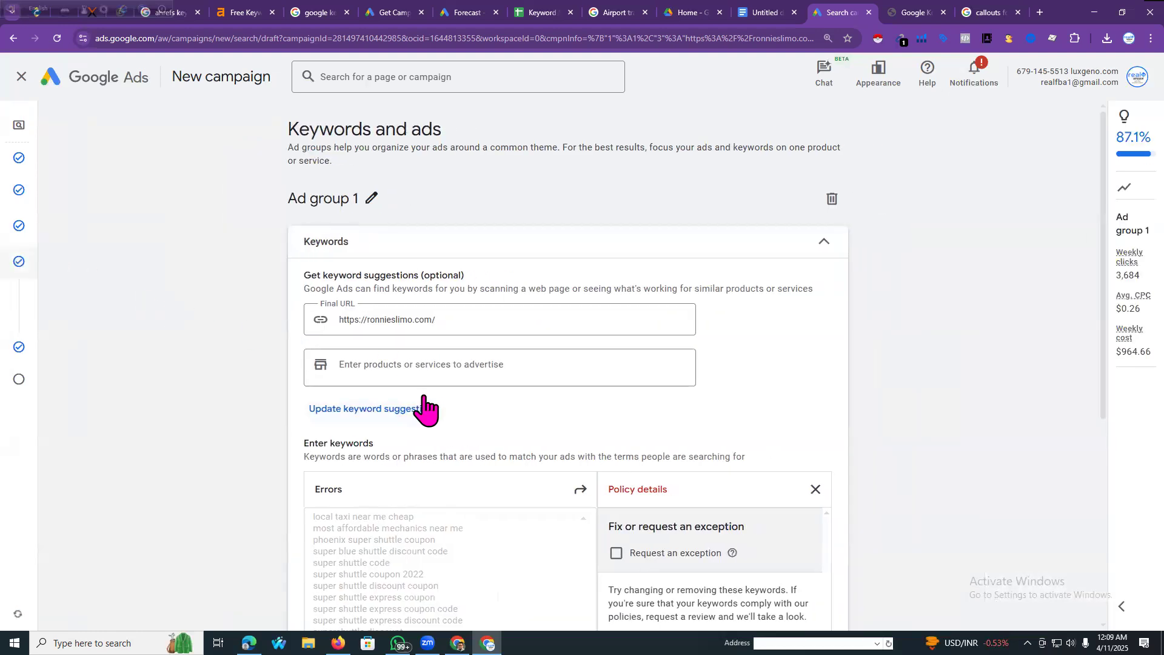
pyautogui.scroll(-4, 461, 405)
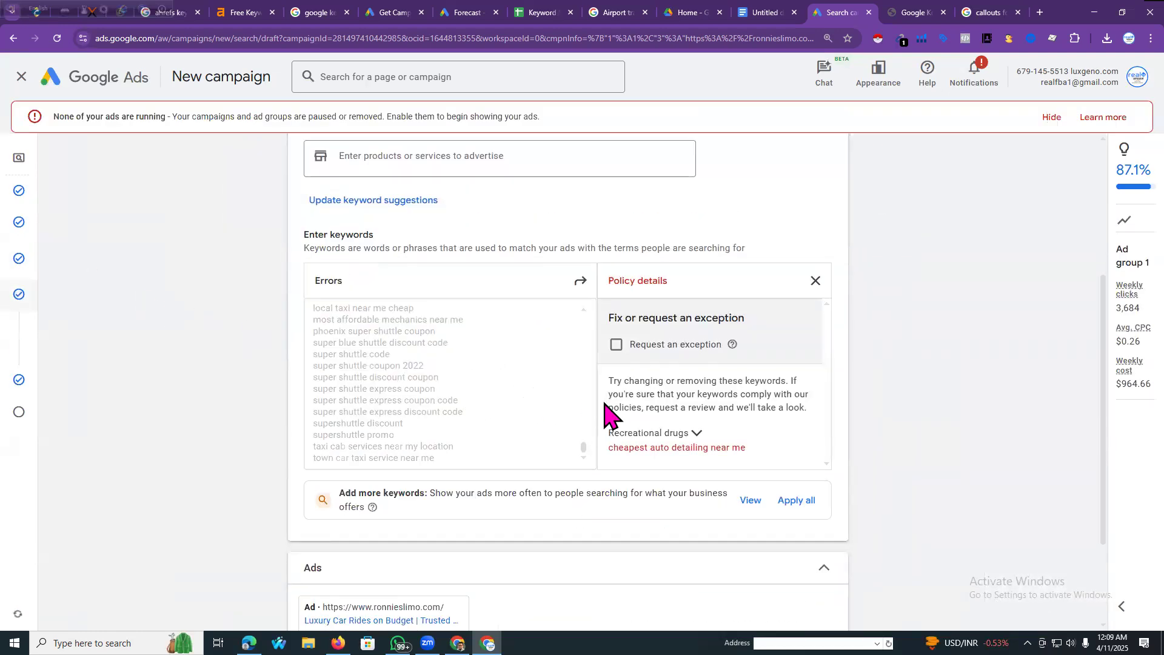
pyautogui.moveTo(750, 450); pyautogui.dragTo(494, 425)
pyautogui.scroll(-2, 495, 427)
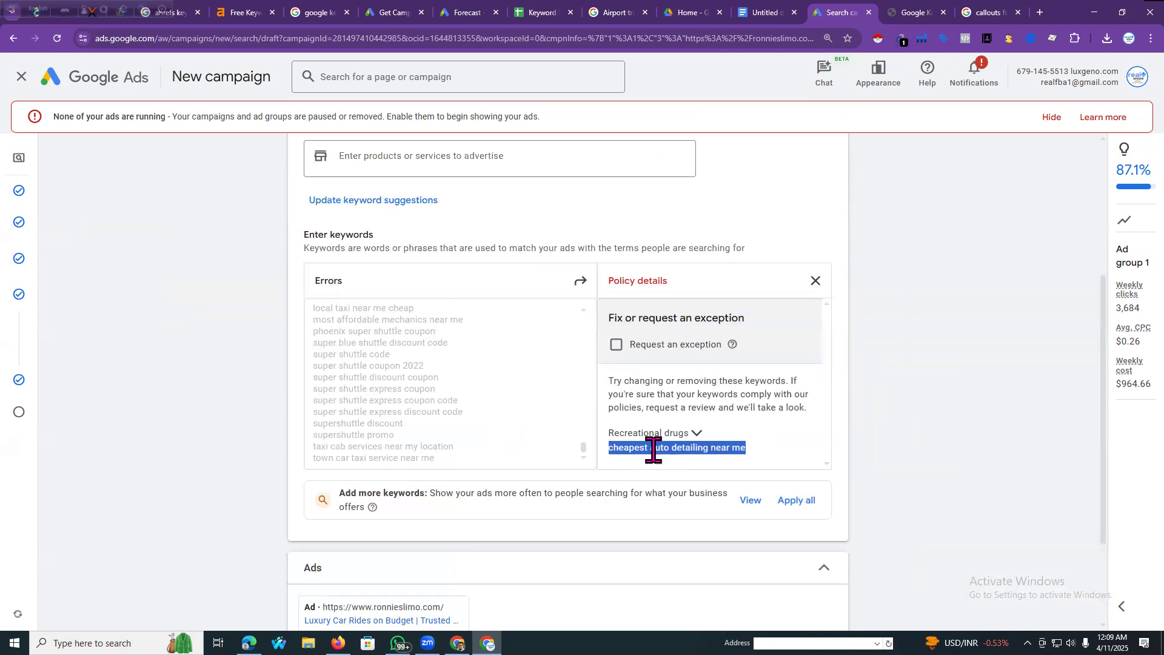
pyautogui.rightClick(652, 447)
pyautogui.click(718, 277)
# Find 'cheapest auto detailing near me' in Keyword Stats and delete row 167.
pyautogui.click(551, 13)
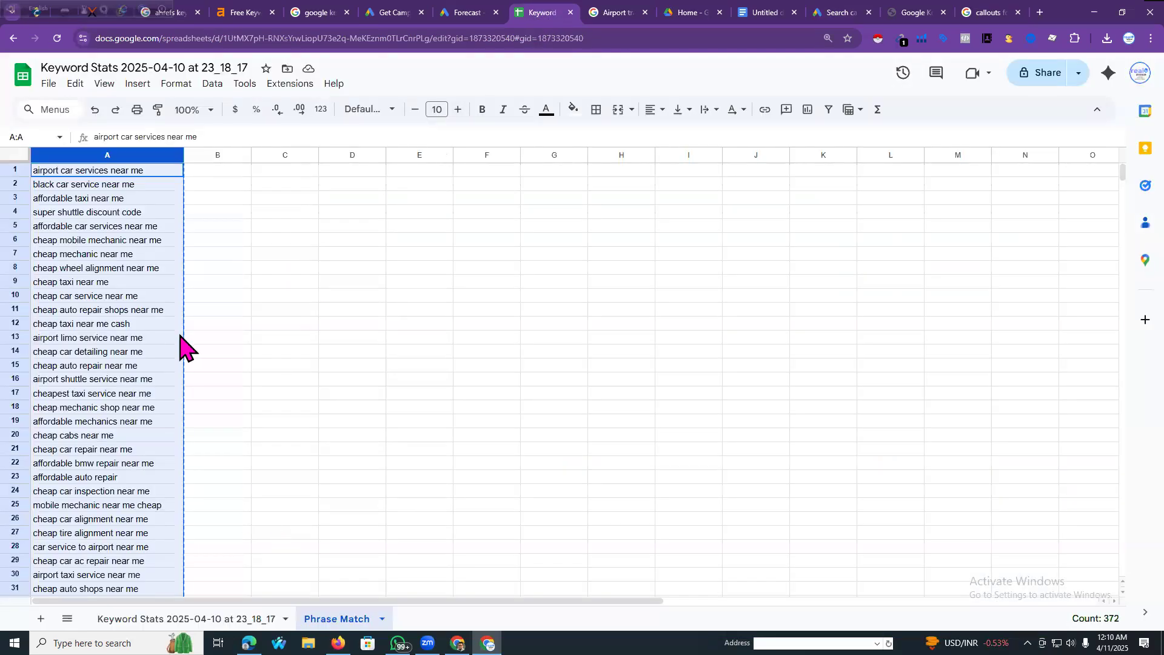
pyautogui.hotkey('ctrl', 'f')
pyautogui.hotkey('ctrl', 'v')
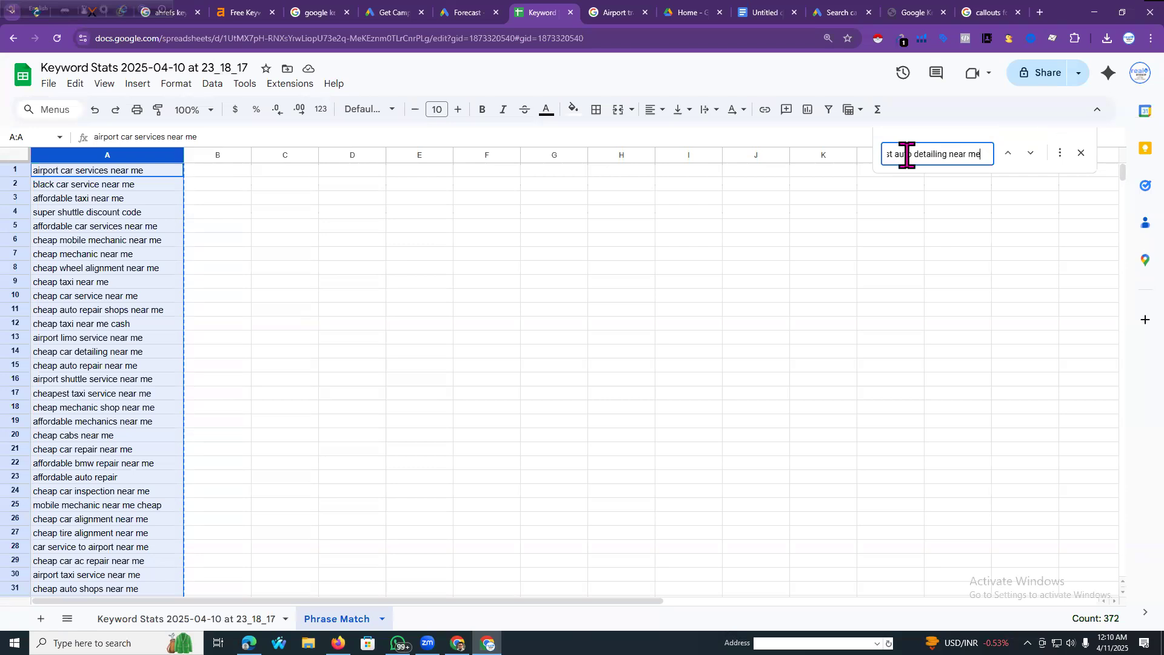
pyautogui.scroll(-3, 60, 533)
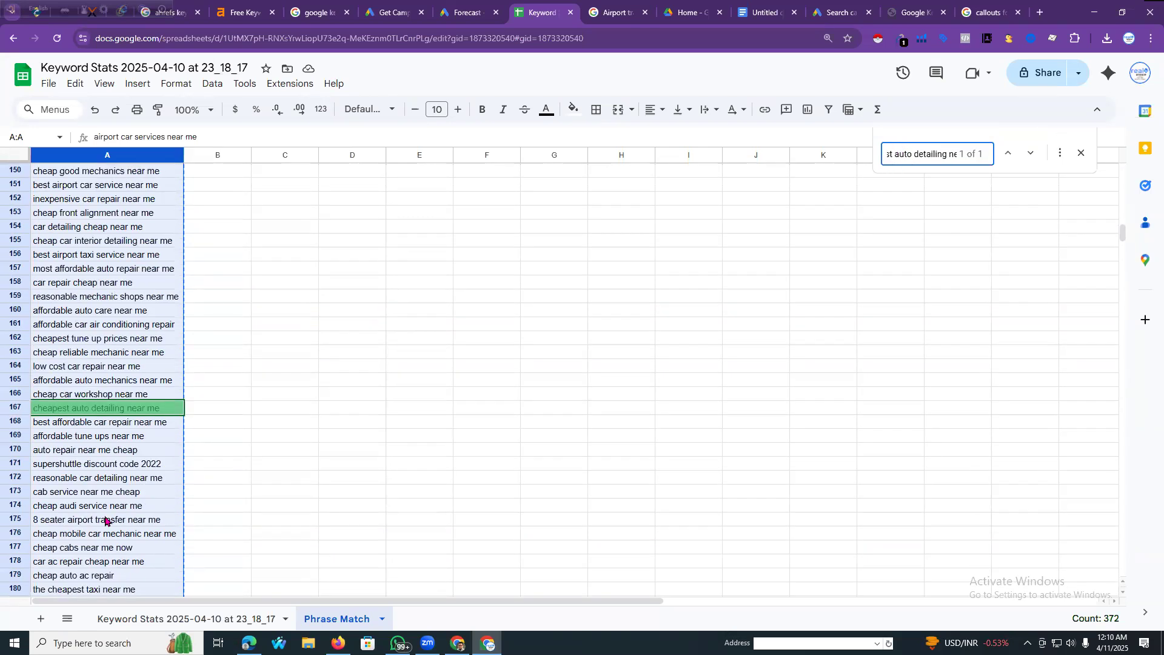
pyautogui.click(6, 407)
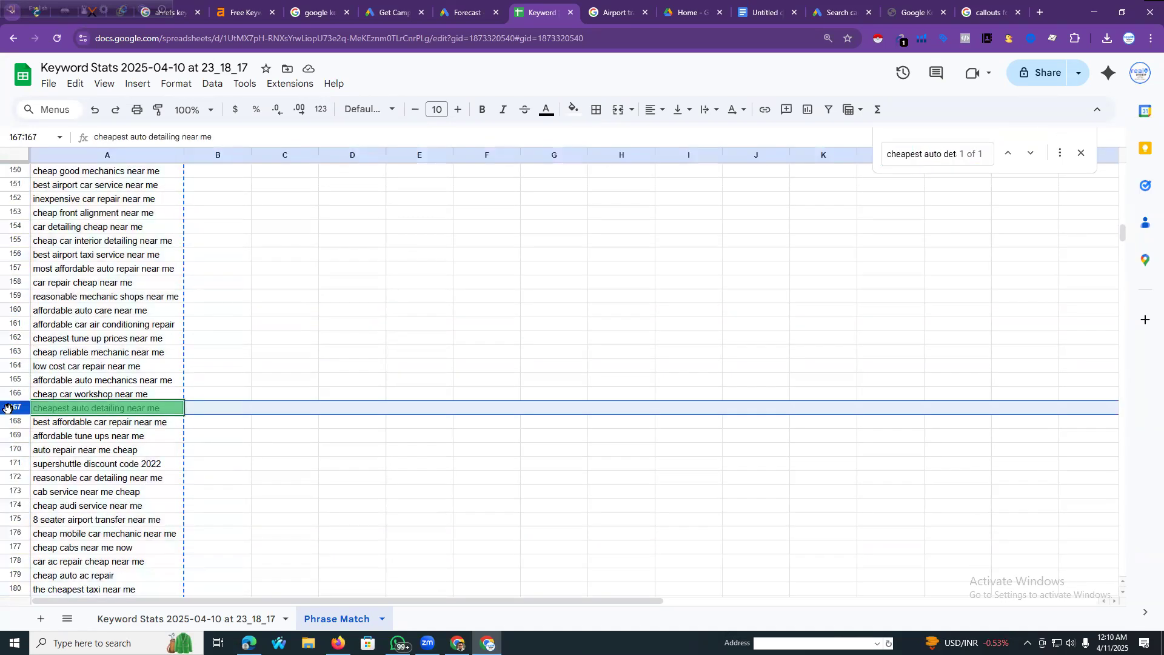
pyautogui.rightClick(6, 407)
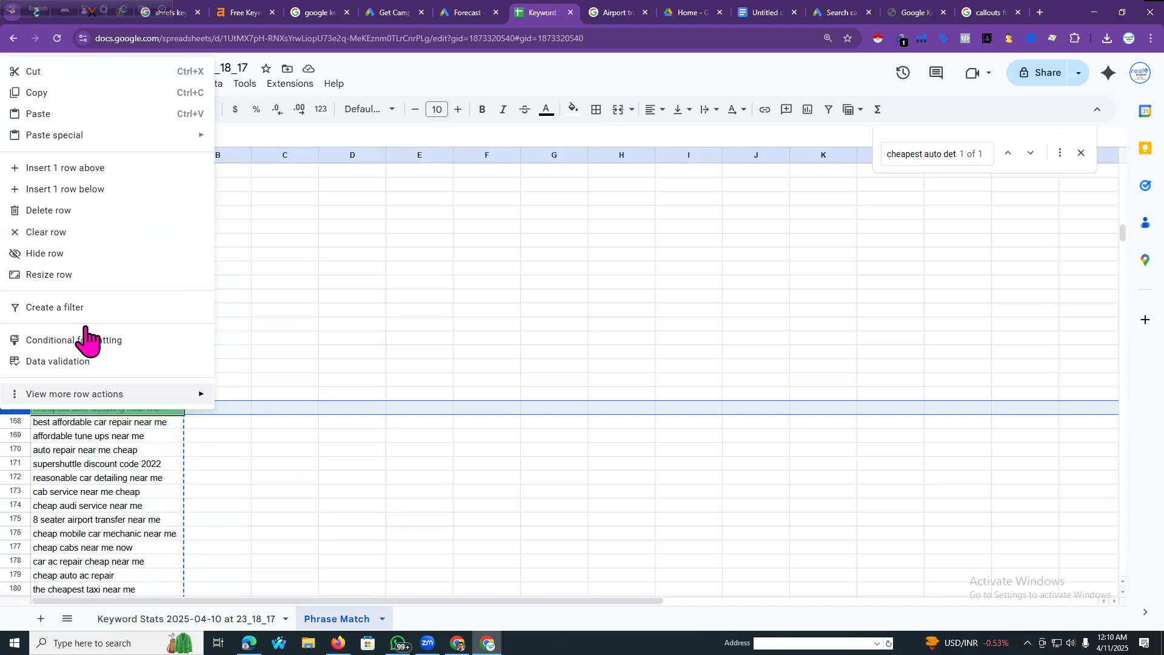
pyautogui.click(75, 212)
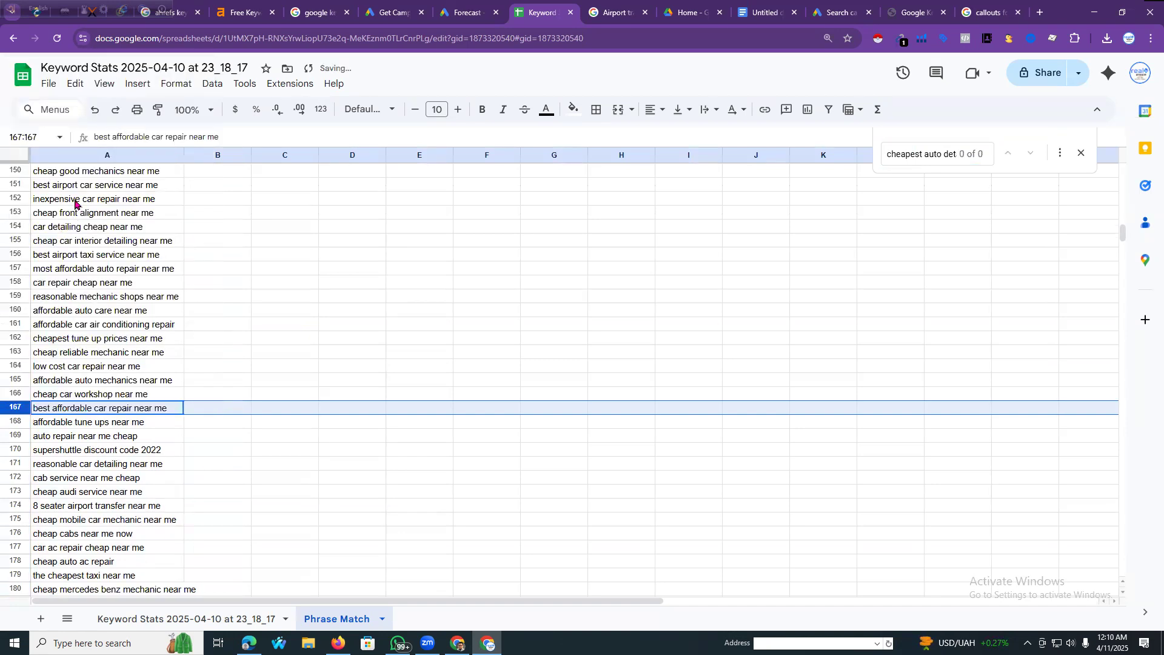
# Copy the whole keyword column A.
pyautogui.click(108, 155)
pyautogui.rightClick(110, 156)
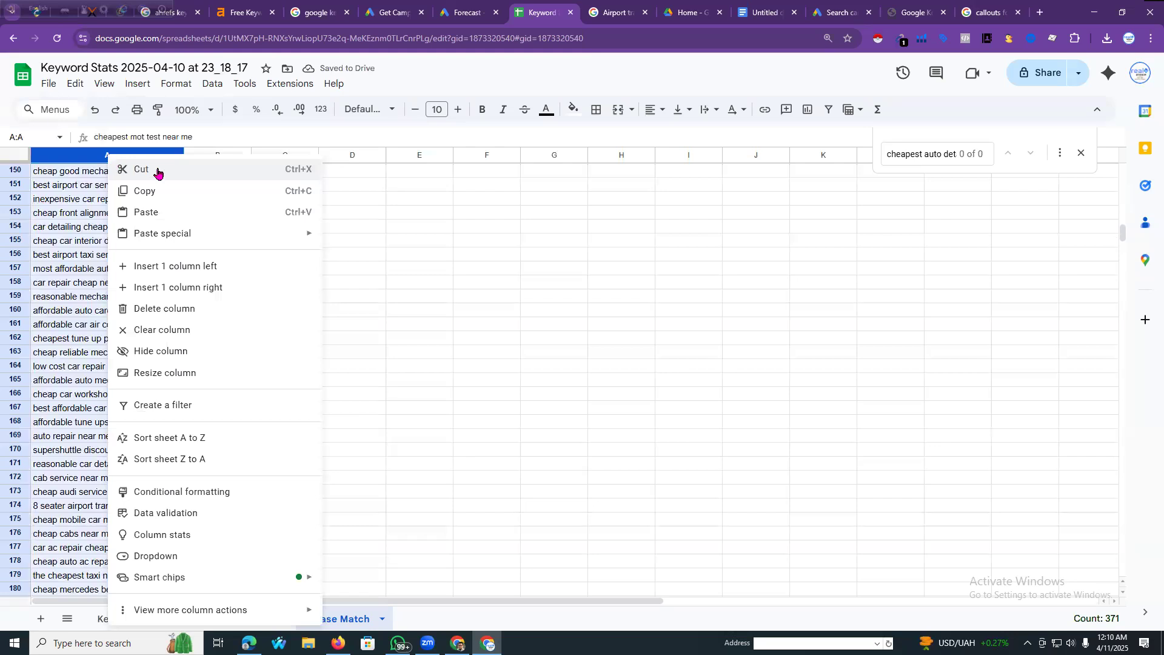
pyautogui.click(167, 192)
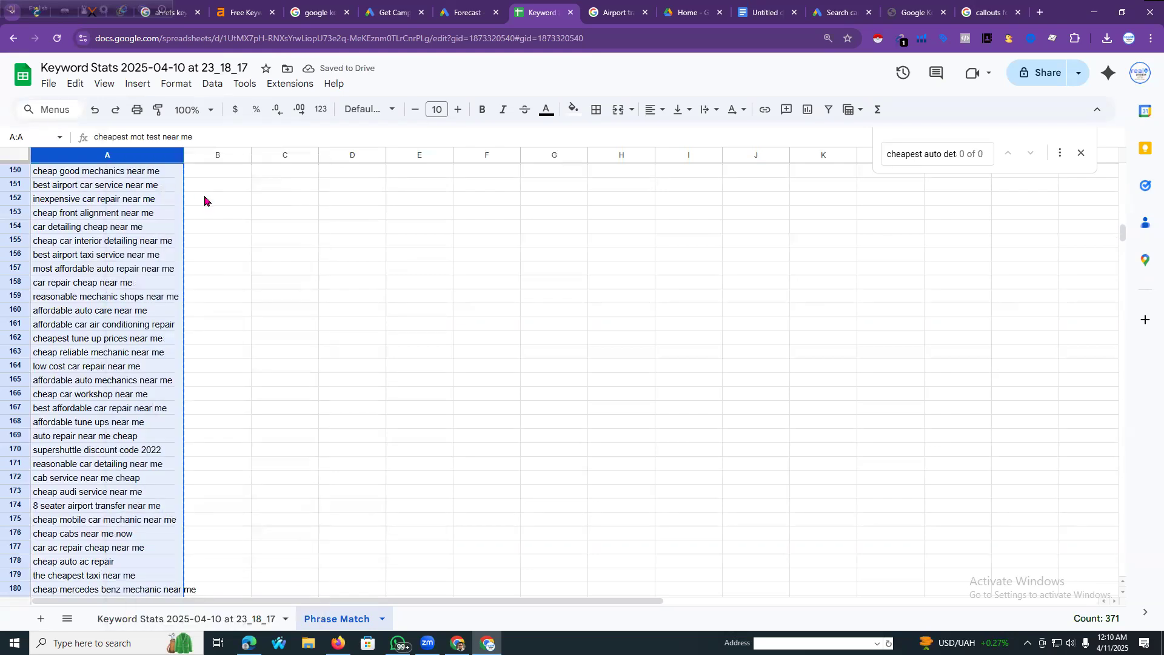
# Replace the KeywordWrap input with the trimmed list and wrap it into match types.
pyautogui.click(920, 12)
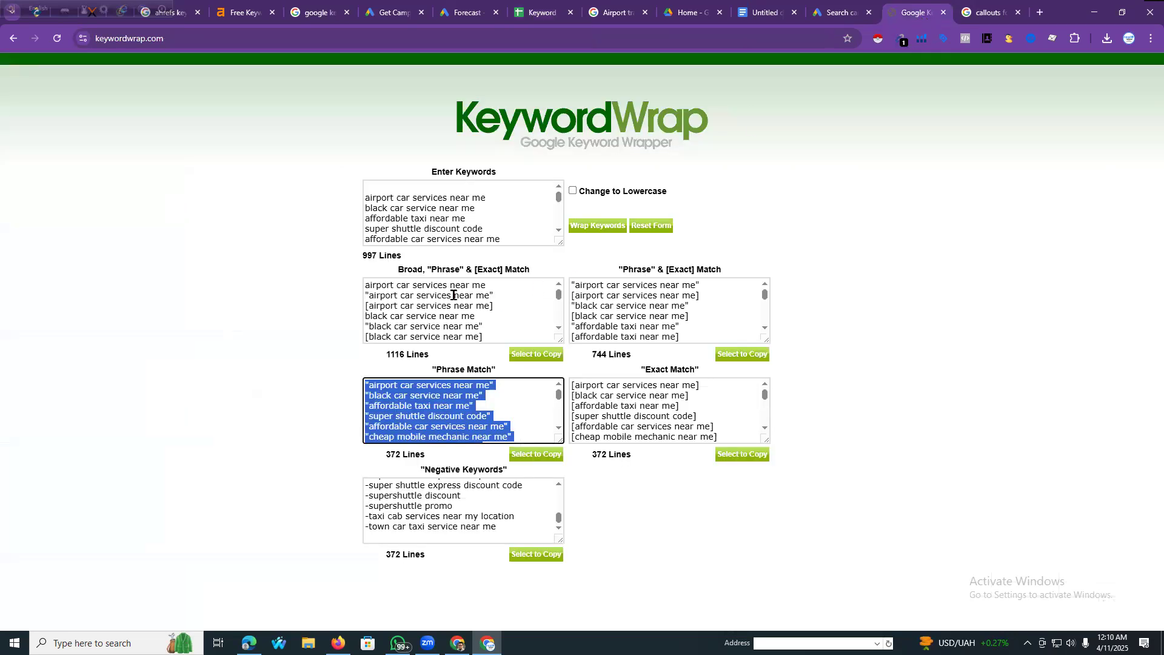
pyautogui.tripleClick(450, 223)
pyautogui.hotkey('ctrl', 'a')
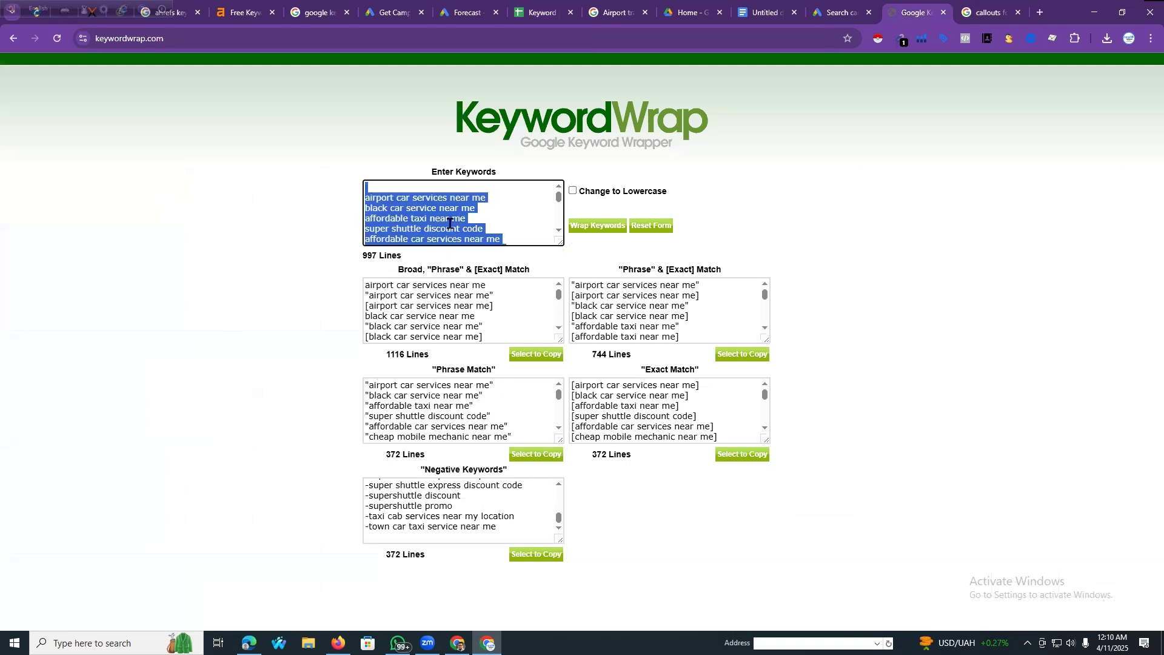
pyautogui.scroll(-1, 450, 224)
pyautogui.click(606, 230)
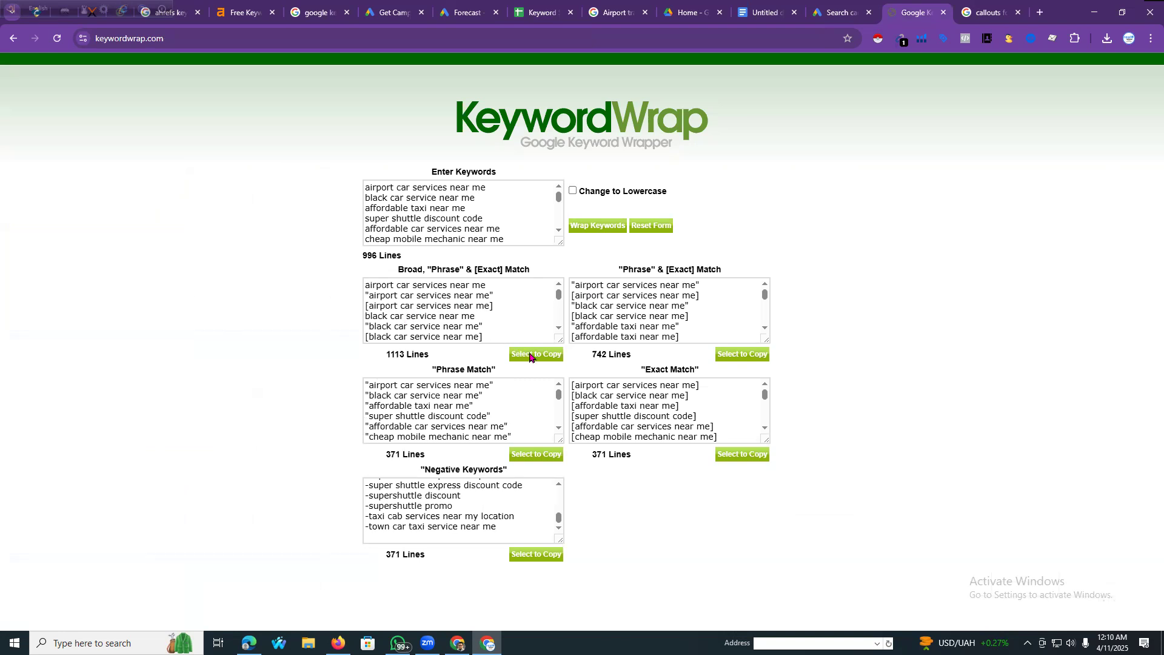
# Select the 371-line phrase match output and return to Google Ads.
pyautogui.click(525, 456)
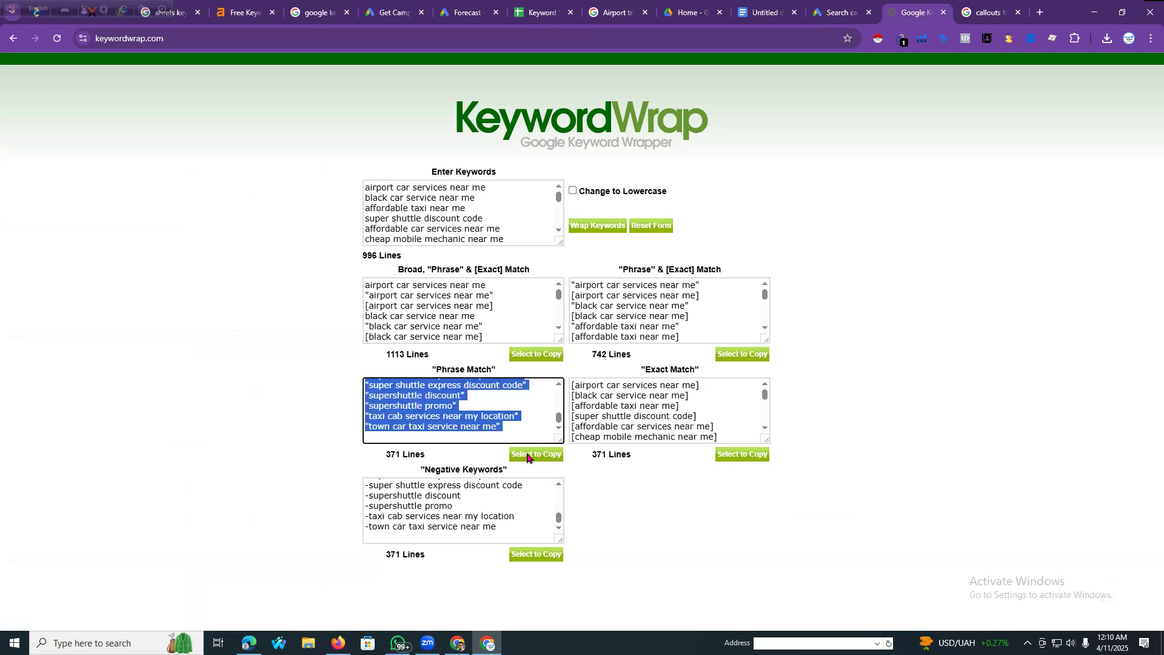
pyautogui.click(339, 642)
pyautogui.click(339, 642)
pyautogui.click(834, 12)
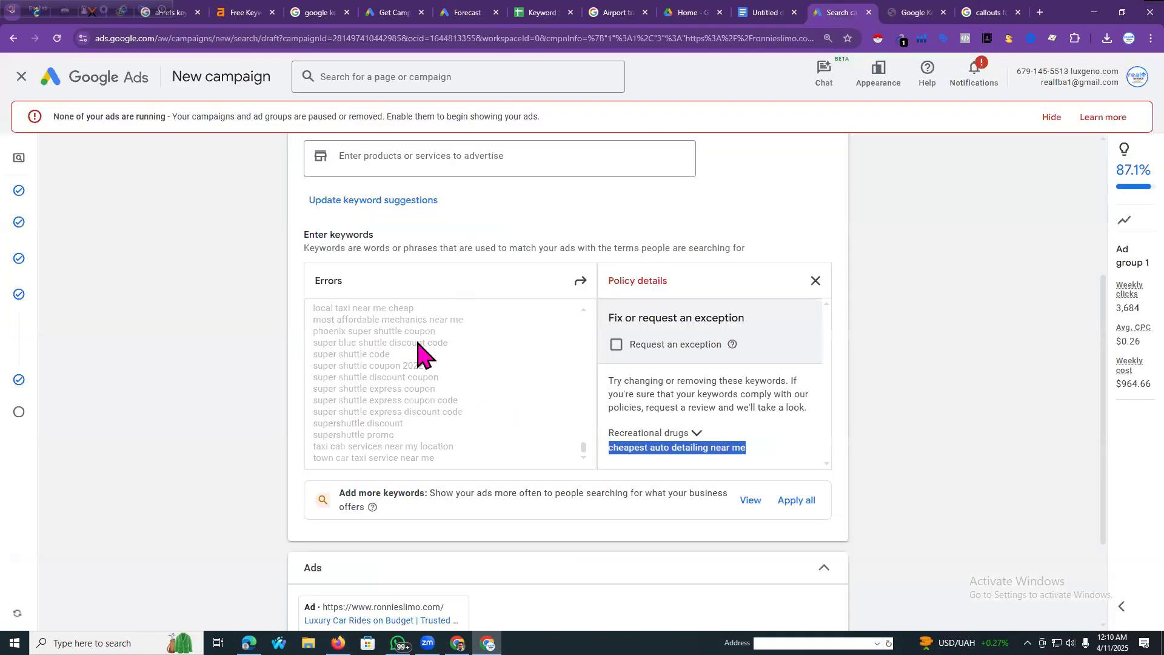
# Replace the campaign keyword list with the cleaned phrase match keywords.
pyautogui.click(525, 379)
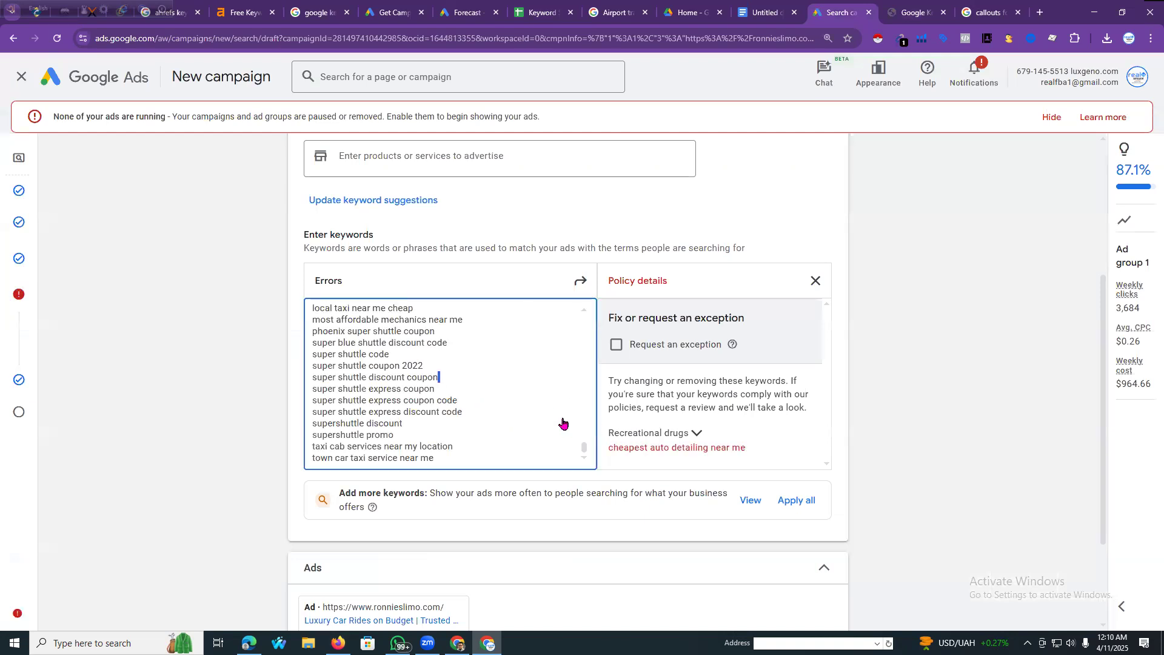
pyautogui.hotkey('ctrl', 'a')
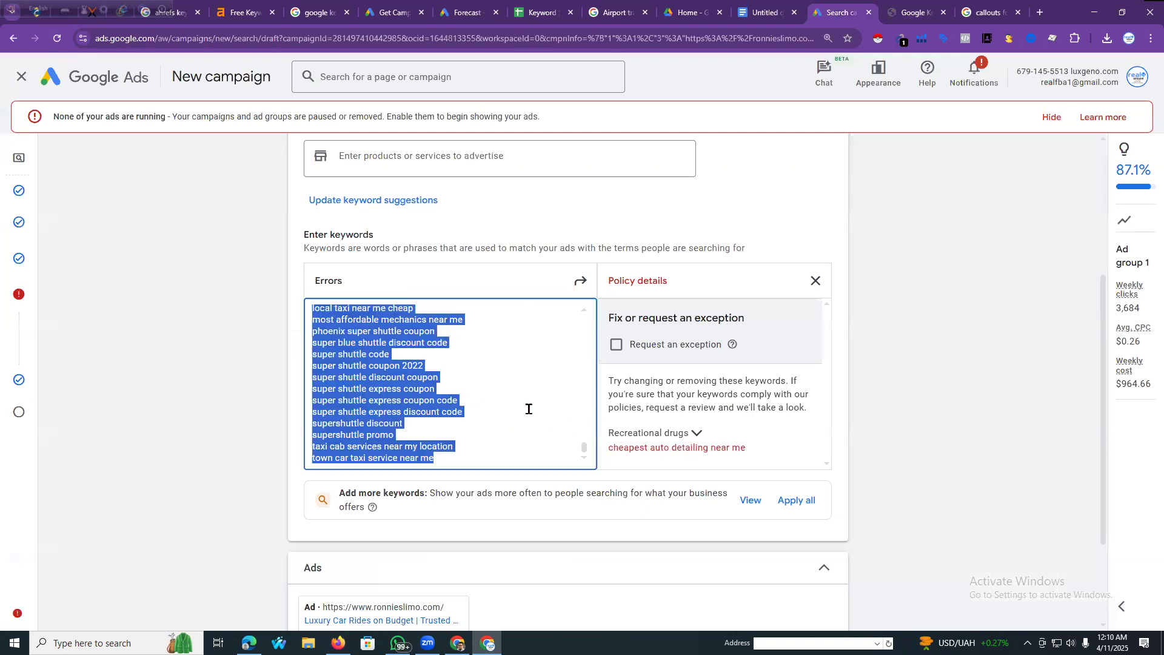
pyautogui.press('BackSpace')
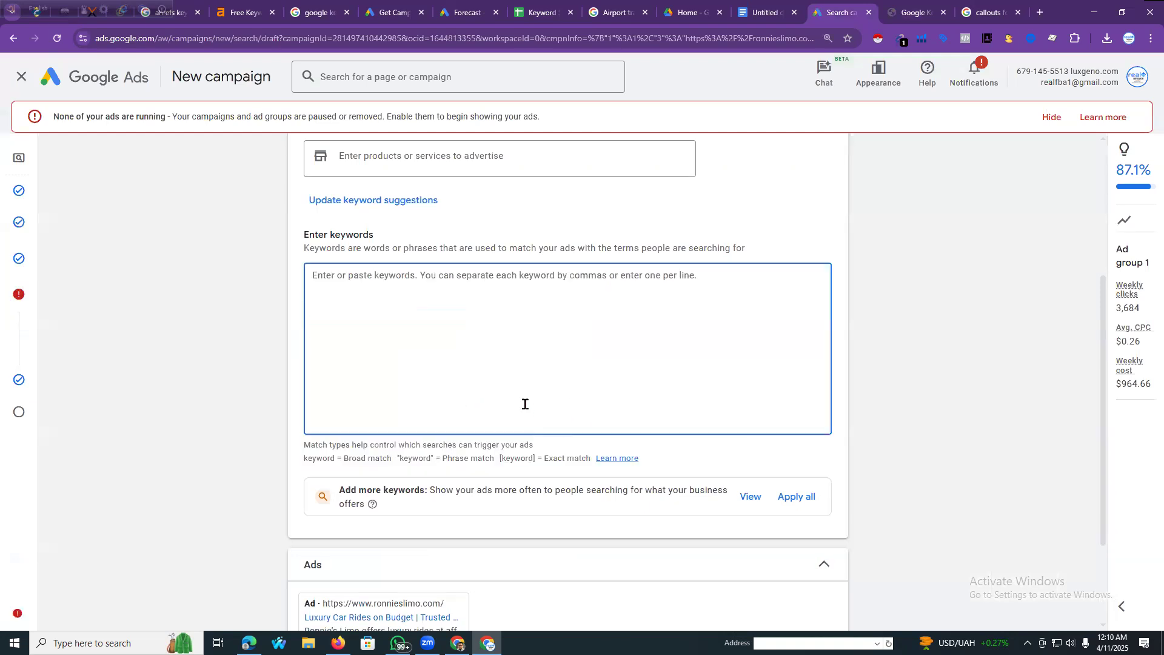
pyautogui.hotkey('ctrl', 'v')
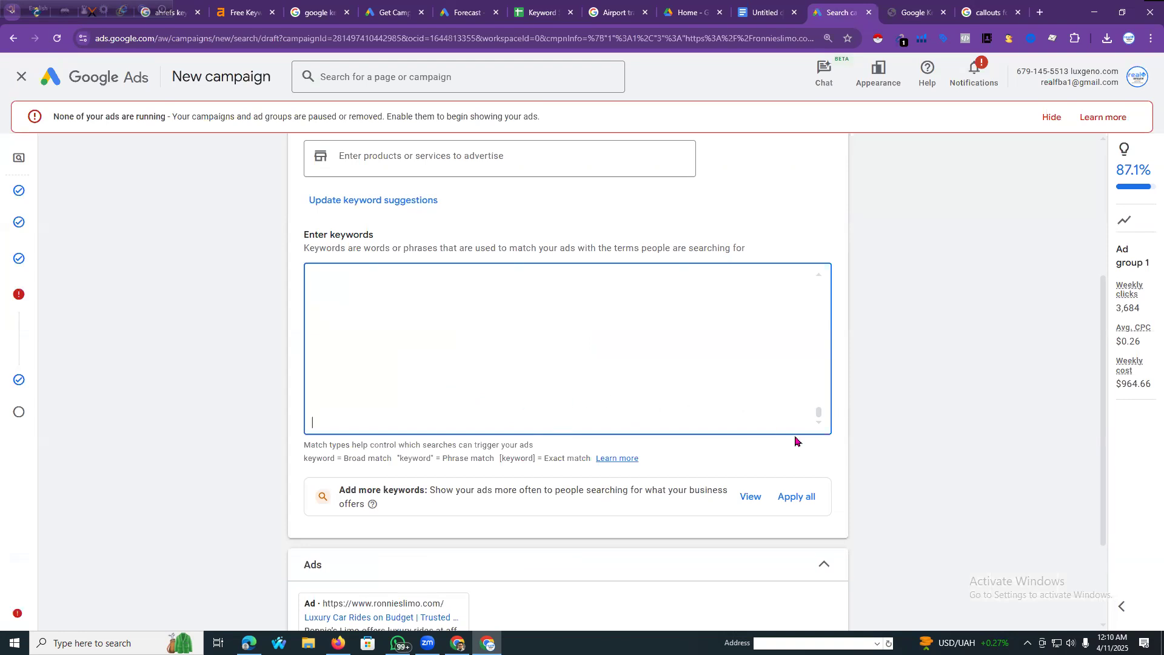
pyautogui.scroll(-2, 837, 468)
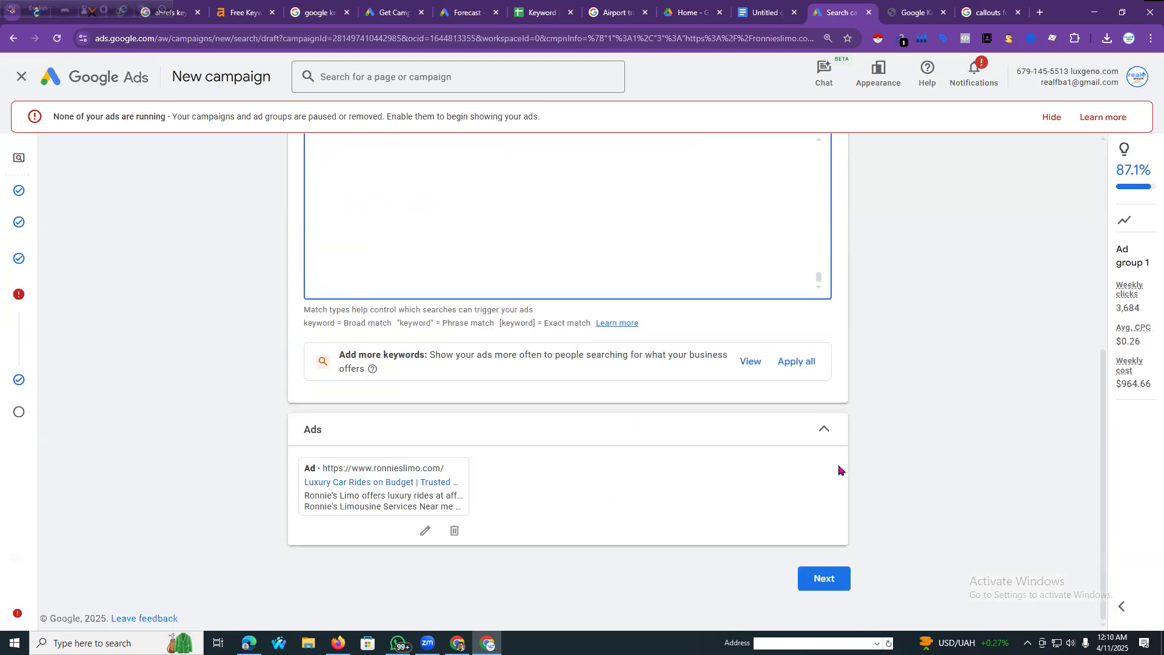
# Proceed past the $137.81 custom daily budget step to the campaign Review page.
pyautogui.click(824, 581)
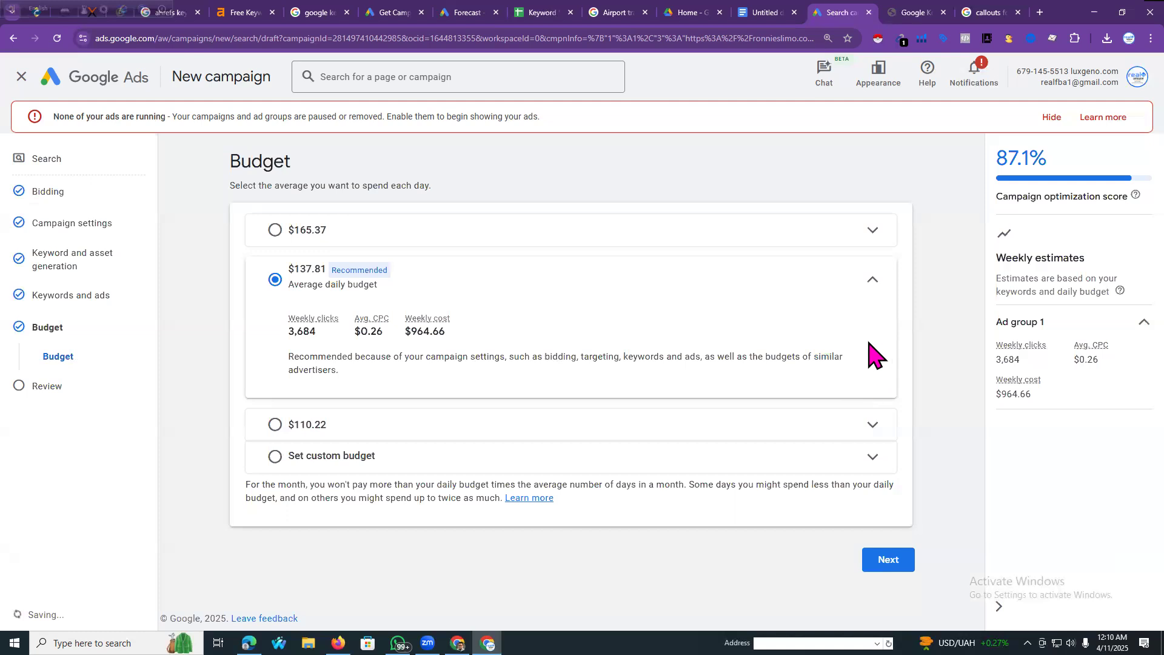
pyautogui.click(1050, 118)
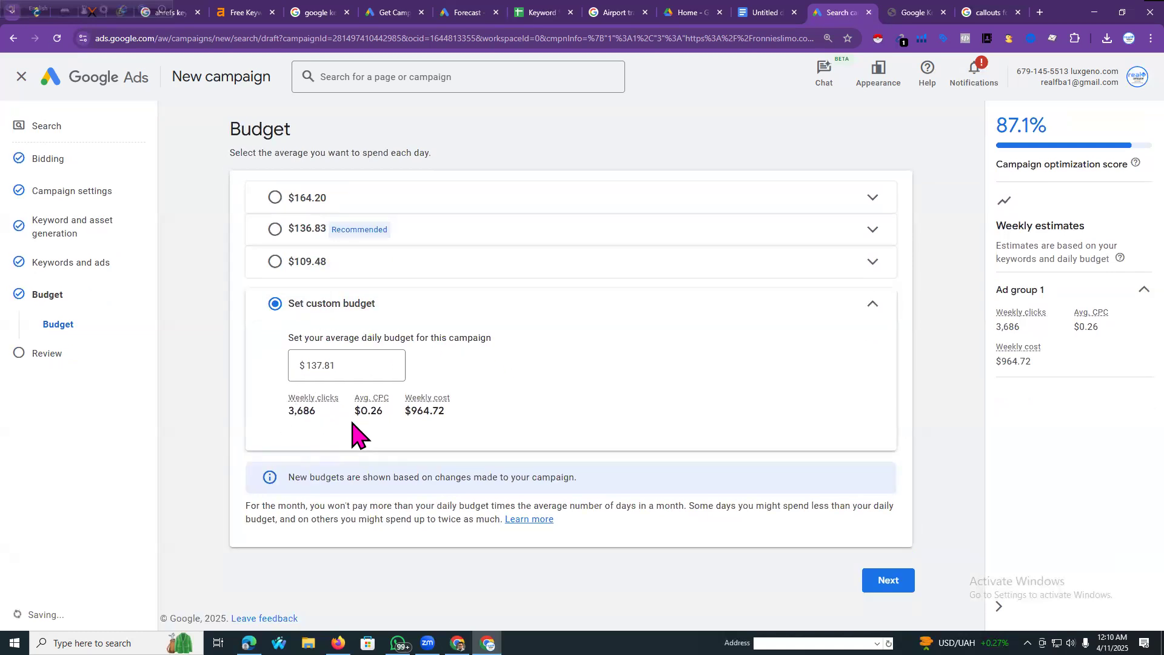
pyautogui.click(887, 581)
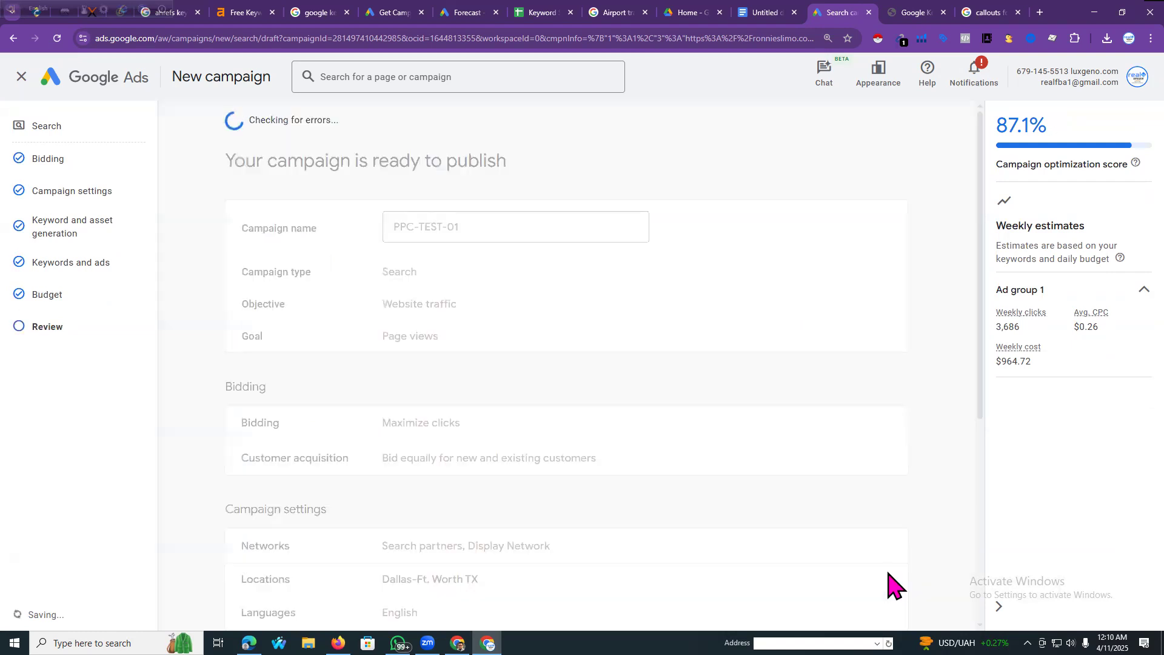
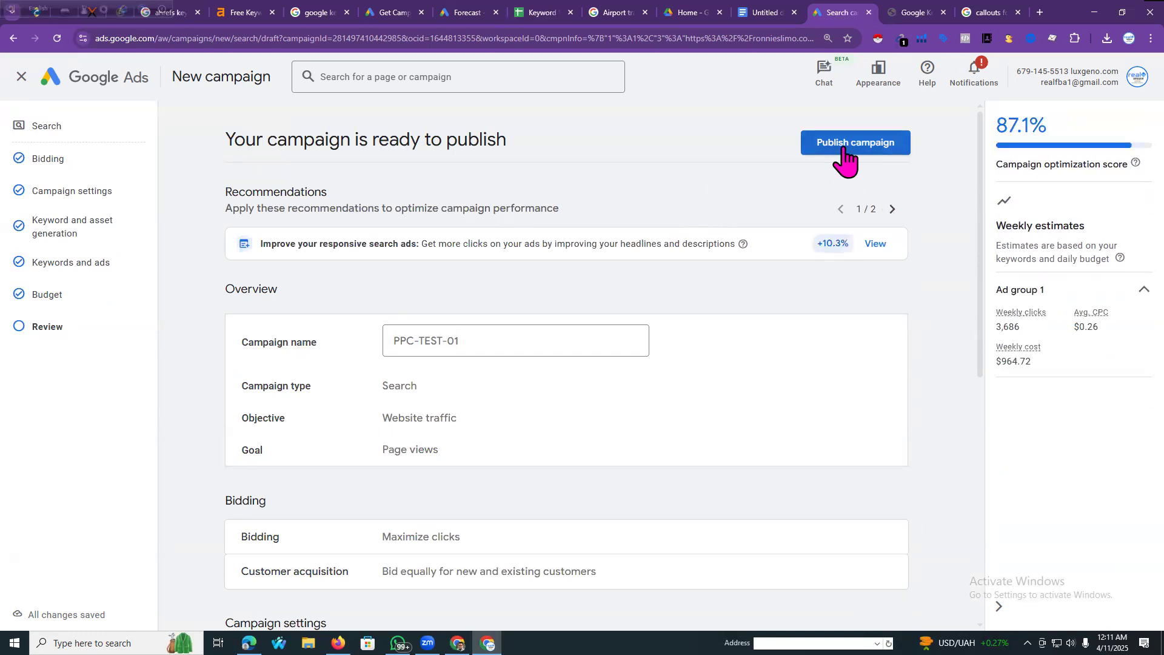
# Change the custom daily budget from $137.81 to $30.00 and continue to the review page.
pyautogui.scroll(-8, 609, 342)
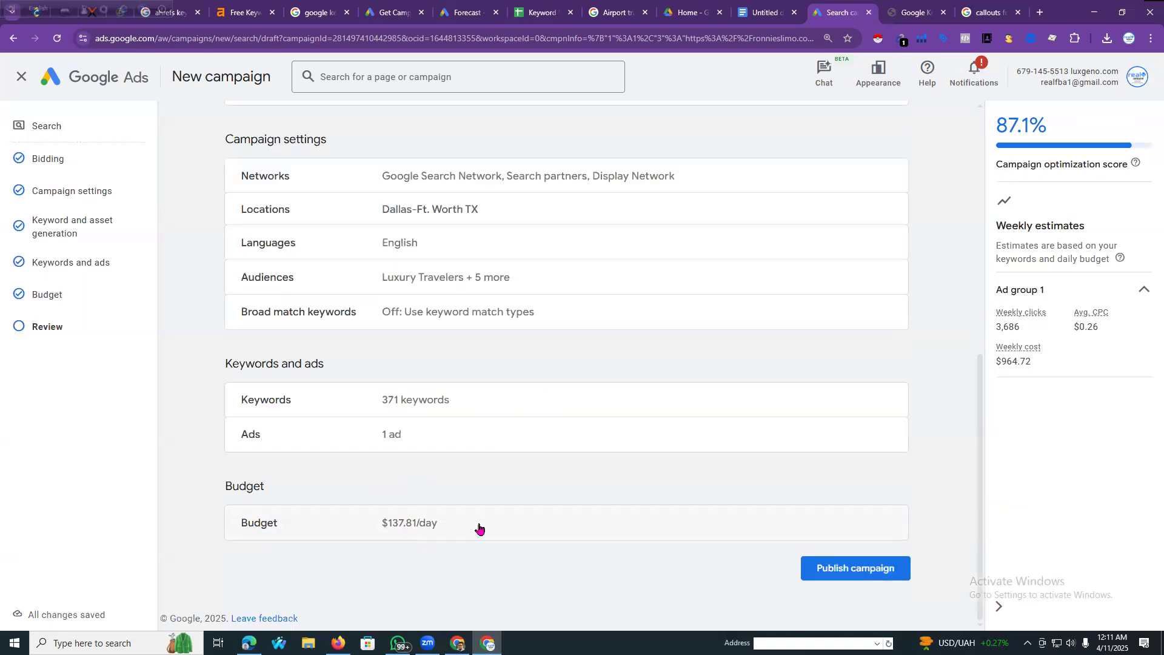
pyautogui.click(478, 525)
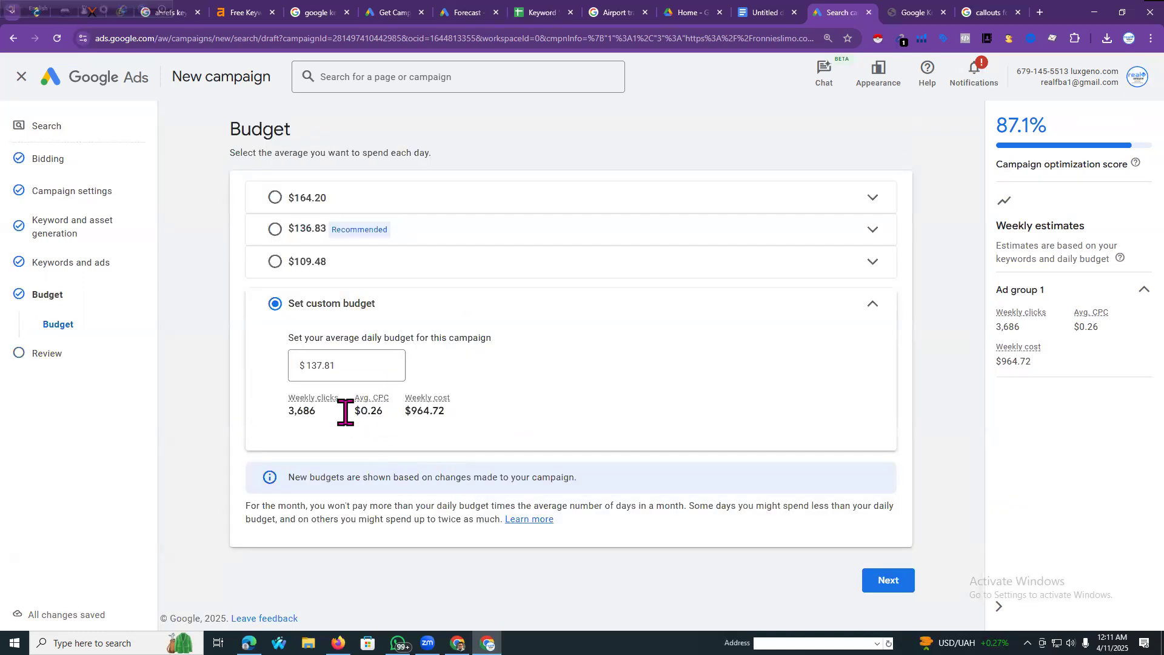
pyautogui.doubleClick(338, 368)
pyautogui.write('30')
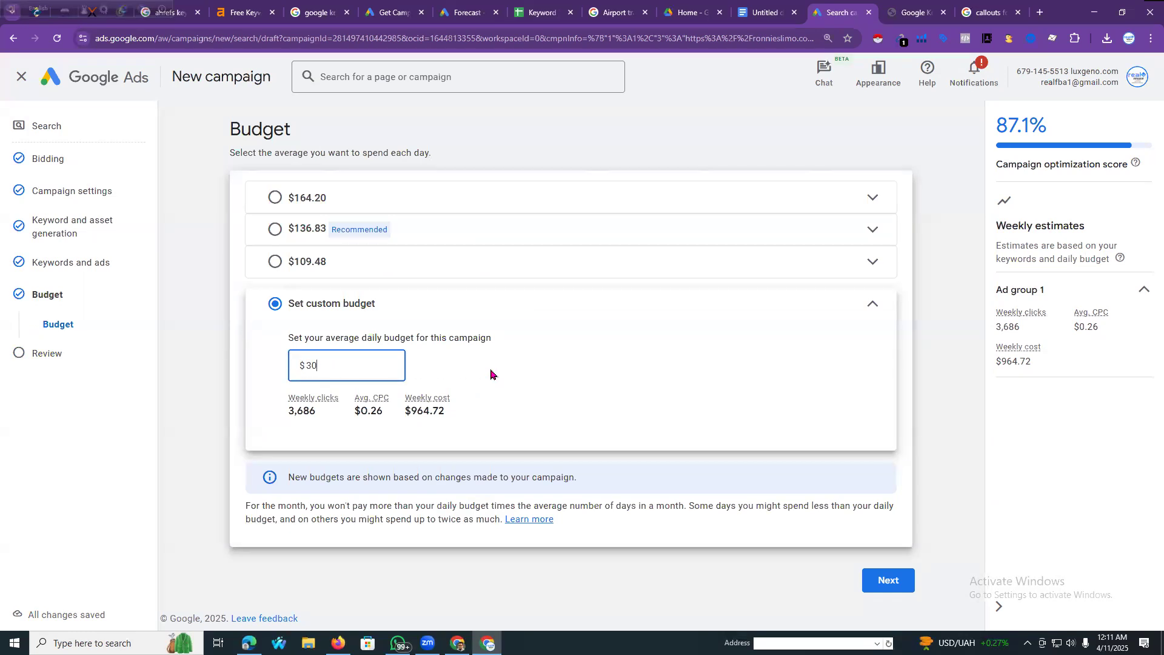
pyautogui.click(492, 375)
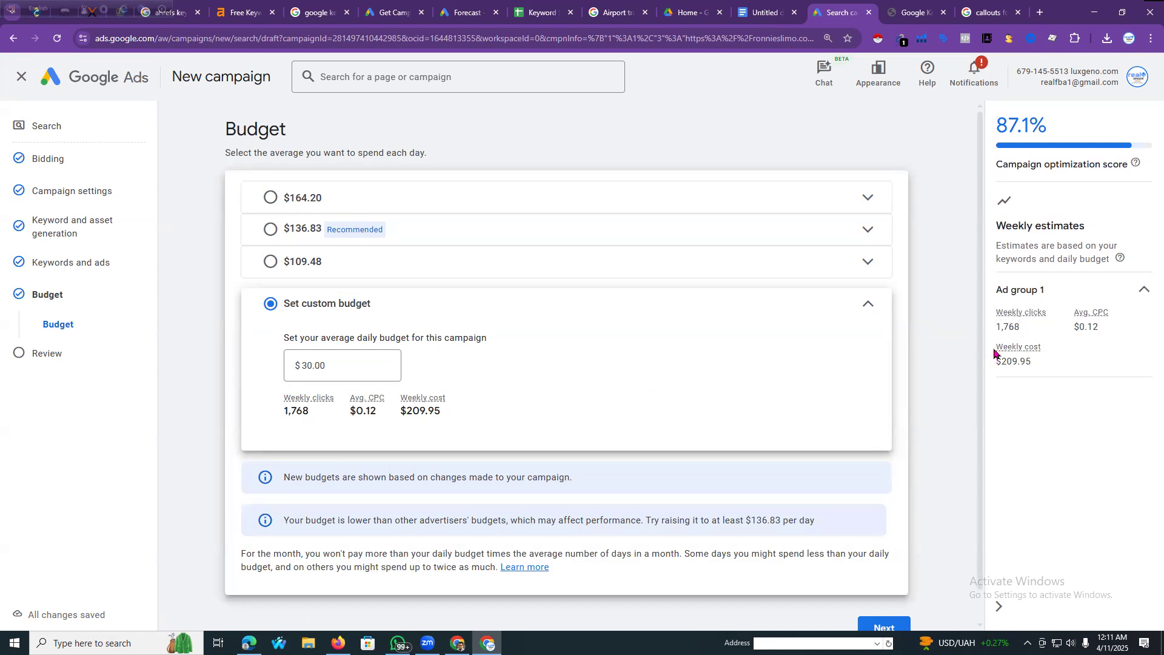
pyautogui.doubleClick(1102, 331)
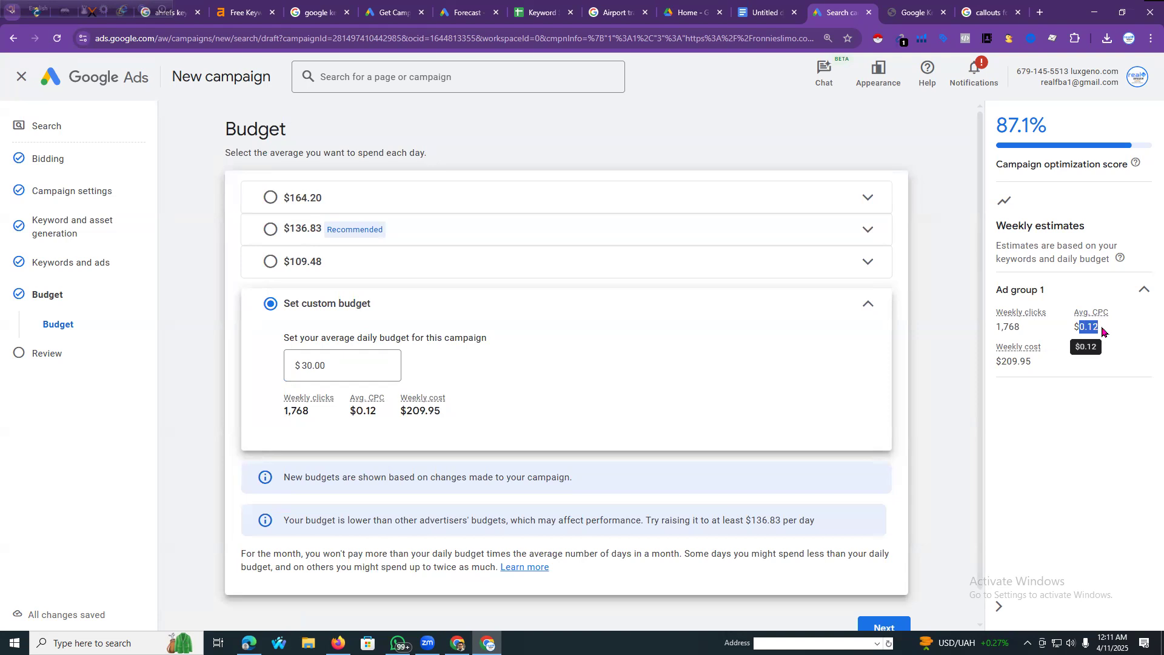
pyautogui.click(967, 347)
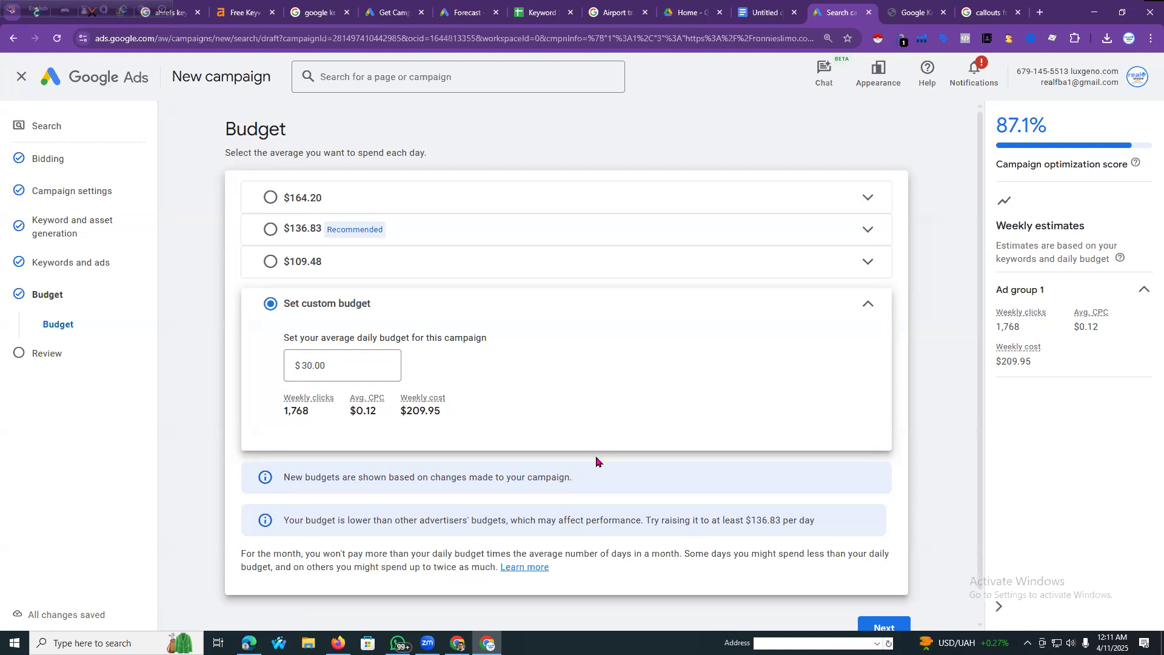
pyautogui.scroll(-1, 595, 463)
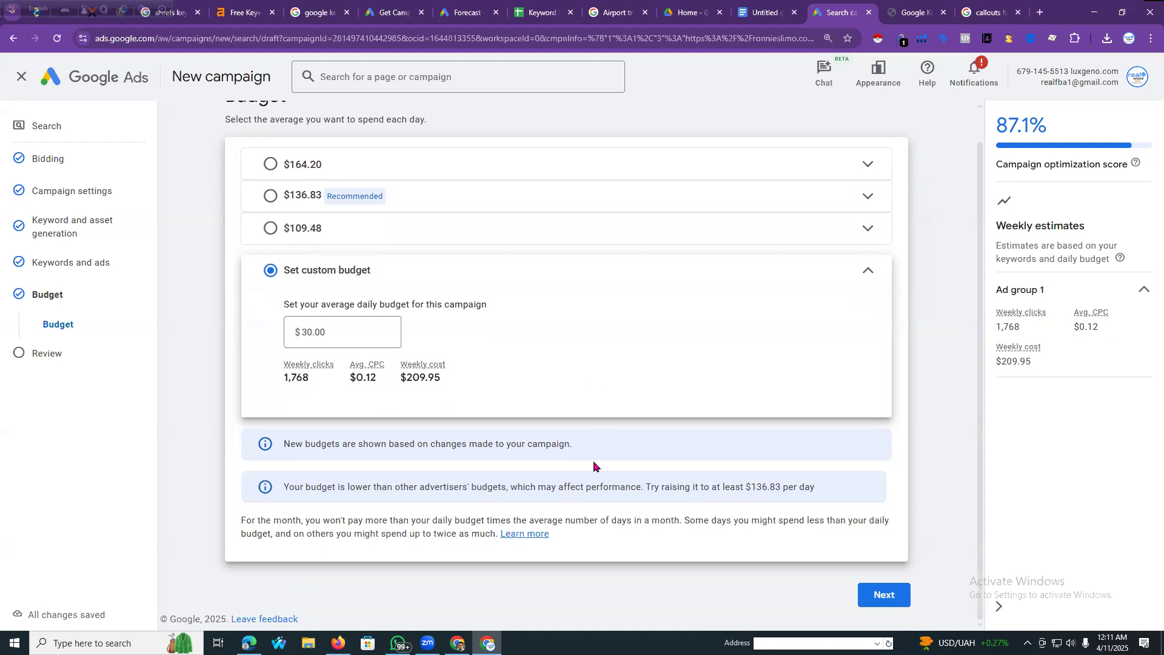
pyautogui.click(879, 593)
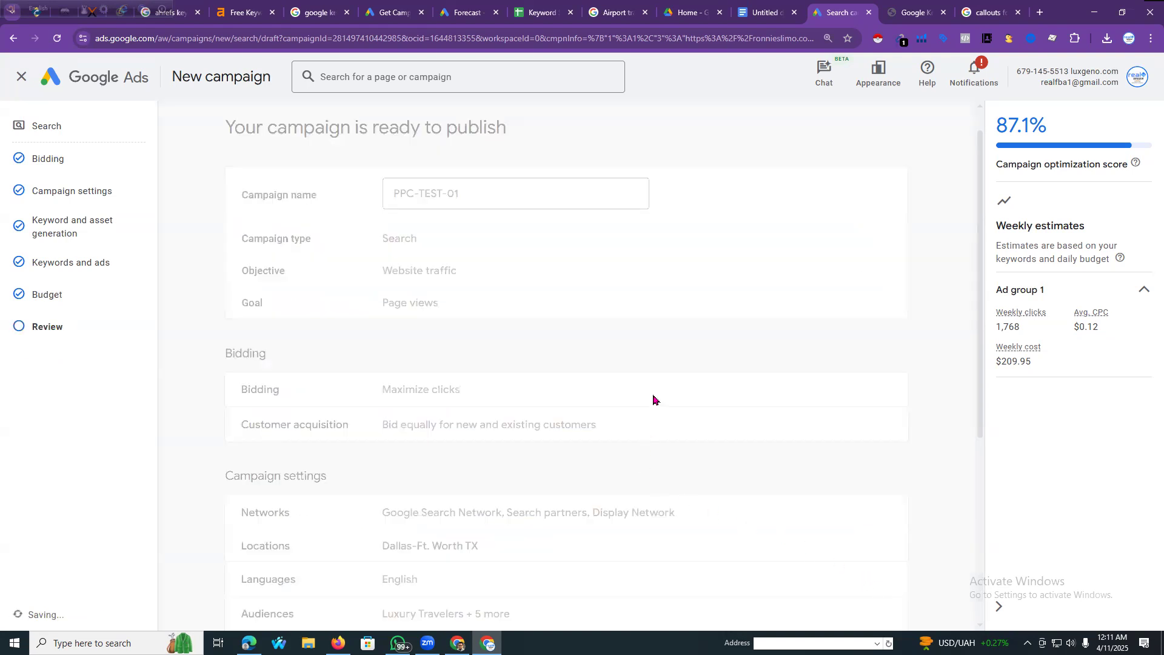
# Check the review summary and publish the PPC-TEST-01 campaign.
pyautogui.scroll(-5, 650, 397)
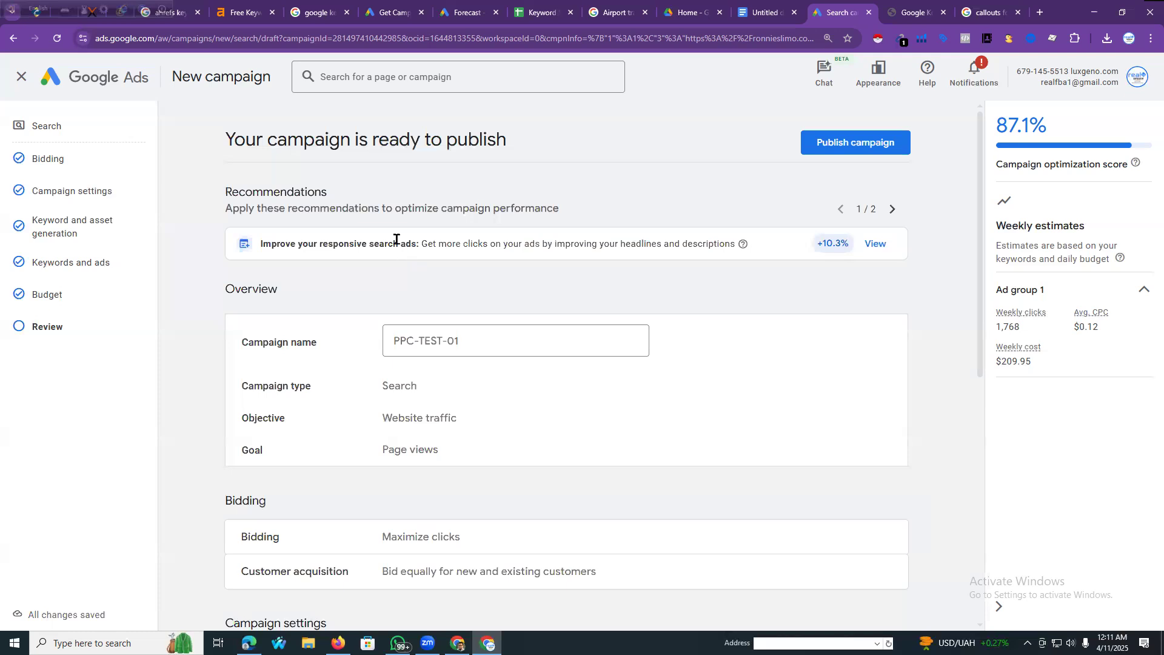
pyautogui.moveTo(229, 136); pyautogui.dragTo(546, 155)
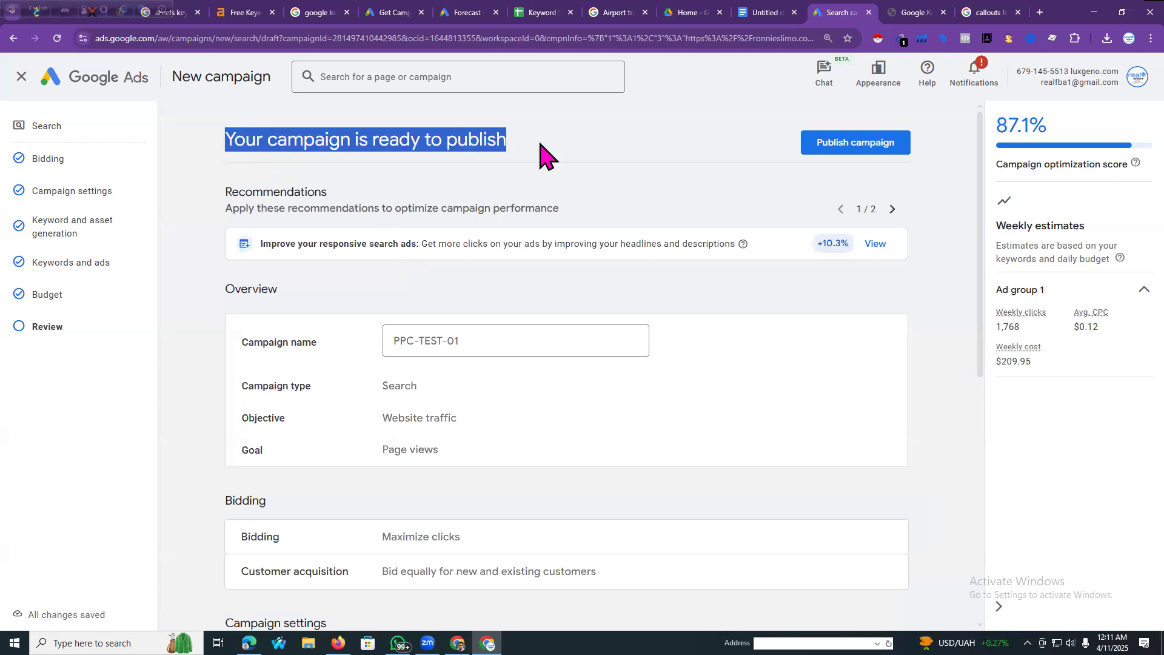
pyautogui.click(820, 149)
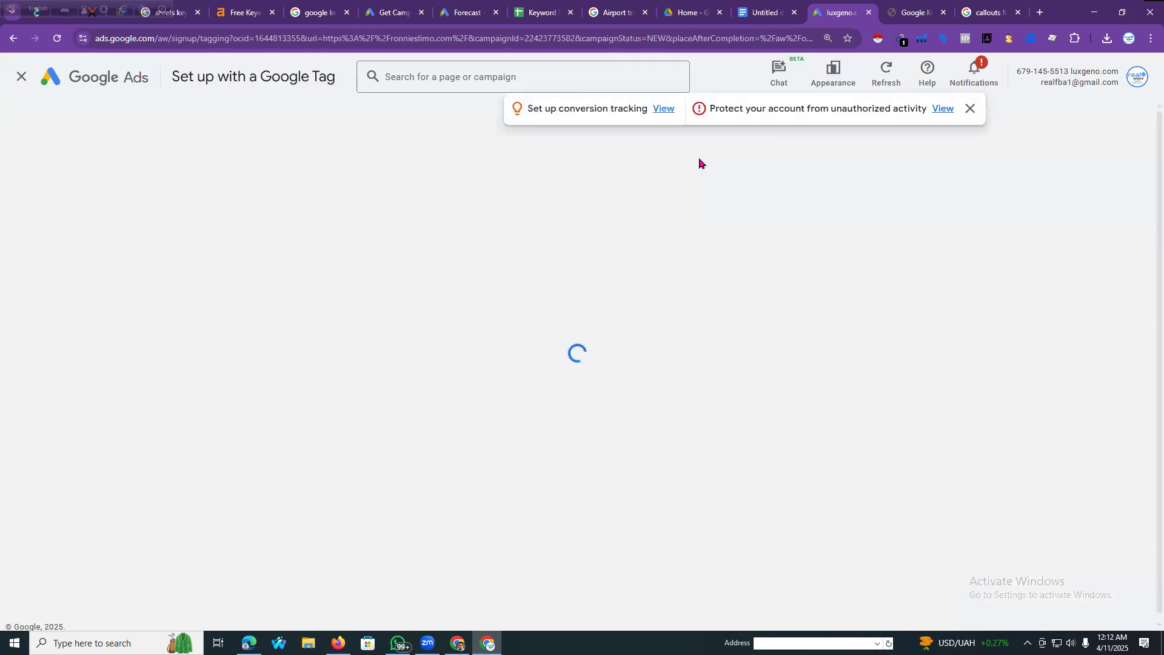
# Close the notification bar and expand the extra Google tag installation options.
pyautogui.click(970, 109)
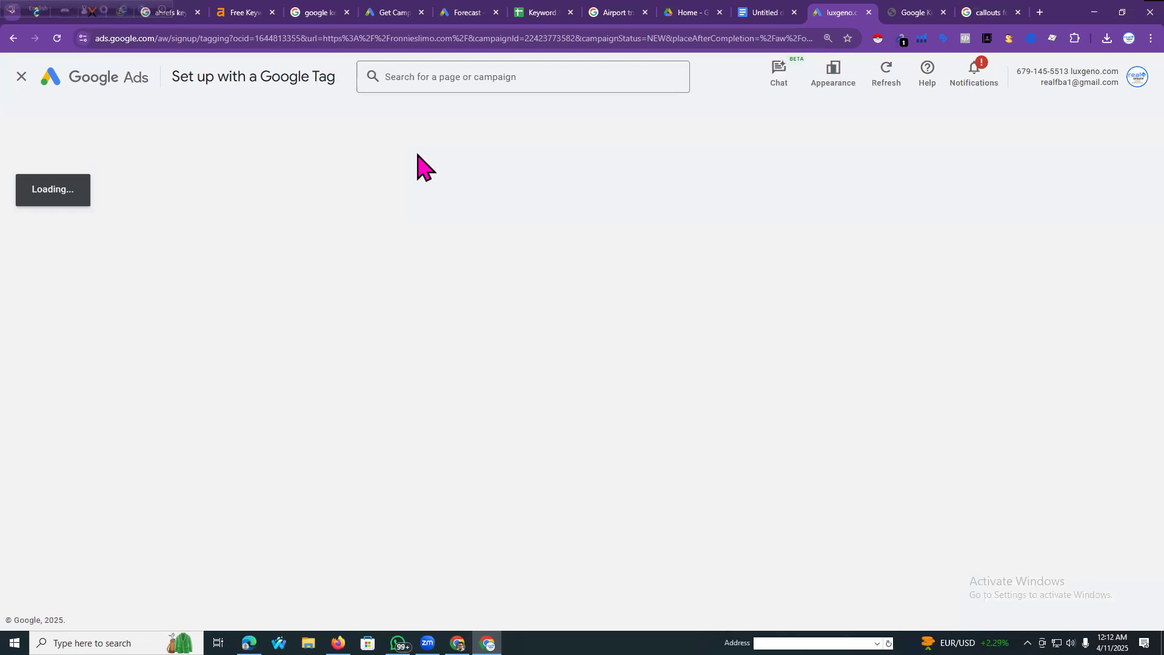
pyautogui.moveTo(174, 76); pyautogui.dragTo(335, 79)
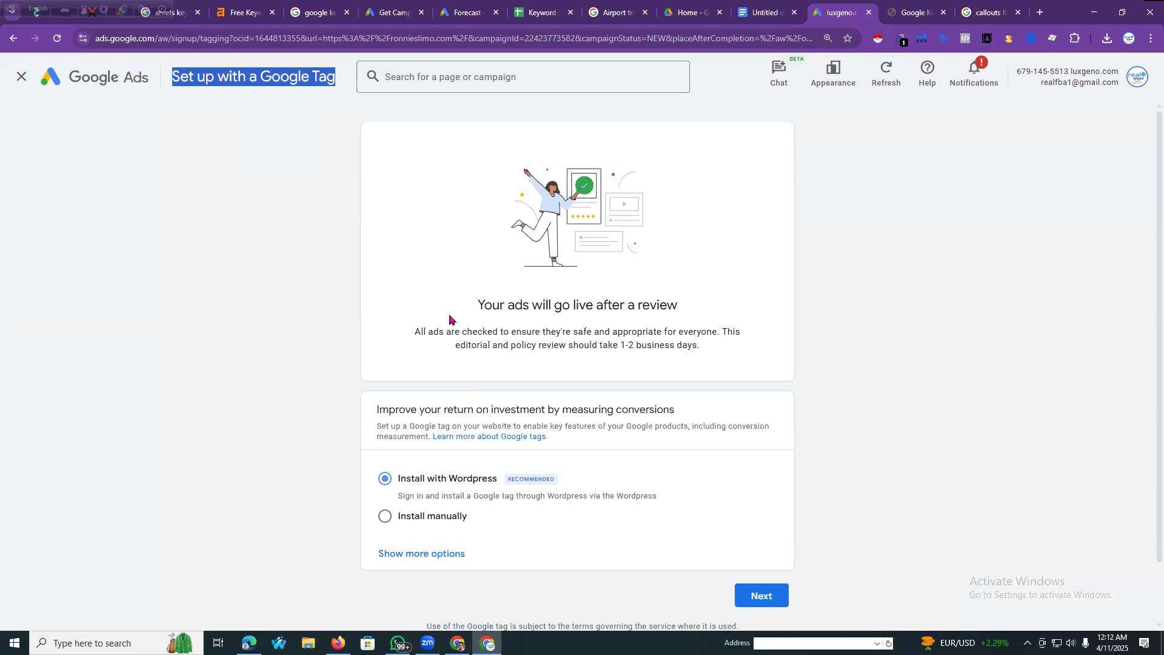
pyautogui.moveTo(466, 312); pyautogui.dragTo(677, 310)
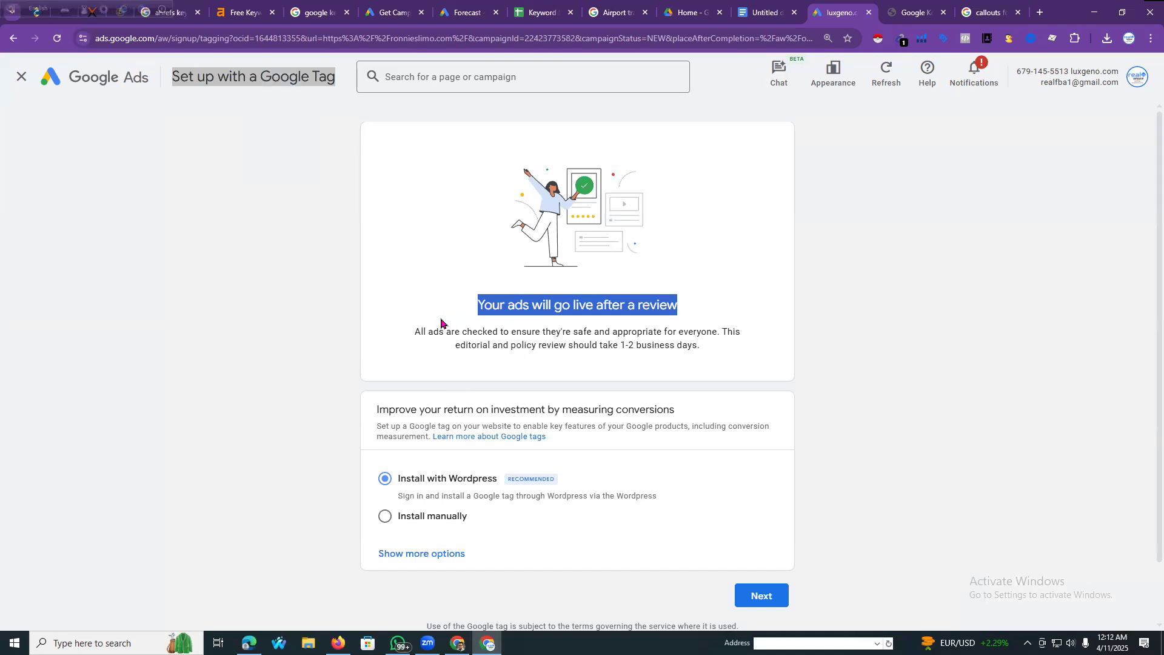
pyautogui.click(438, 308)
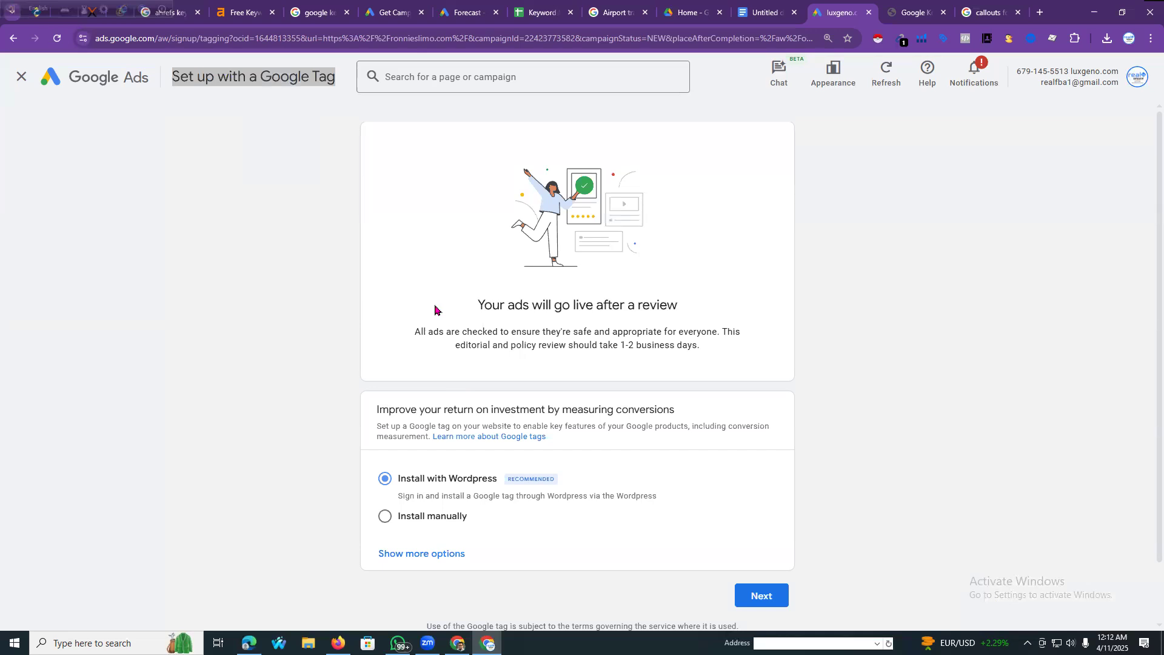
pyautogui.click(397, 554)
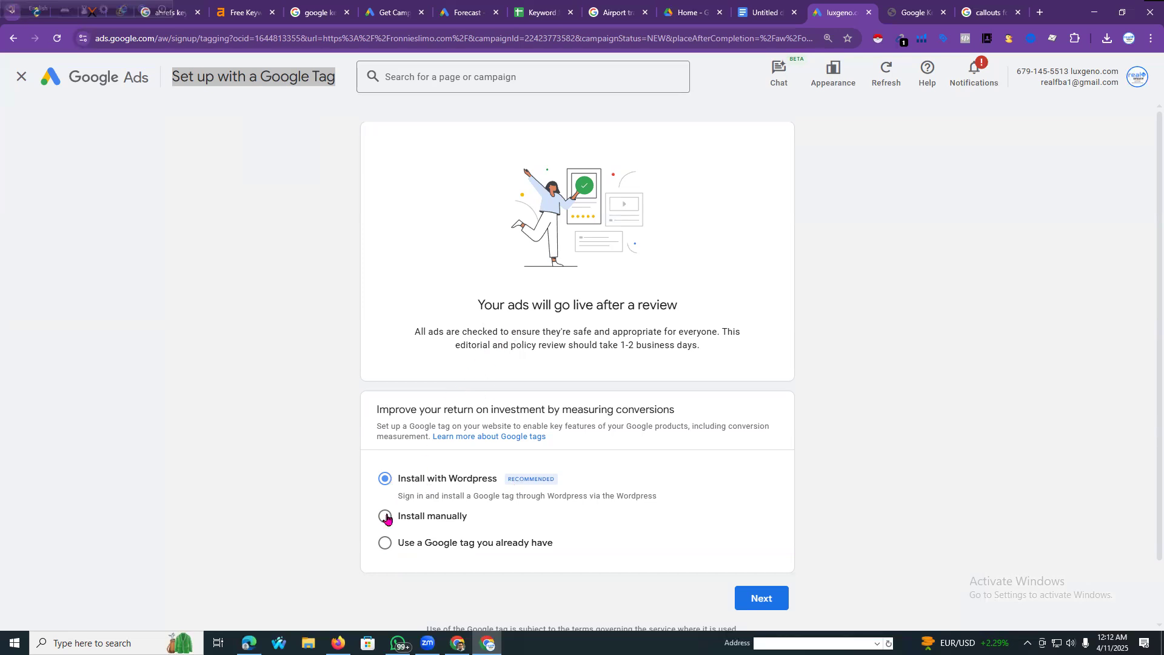
# Select Install manually to show the gtag.js code snippet with the tag ID.
pyautogui.scroll(-1, 410, 379)
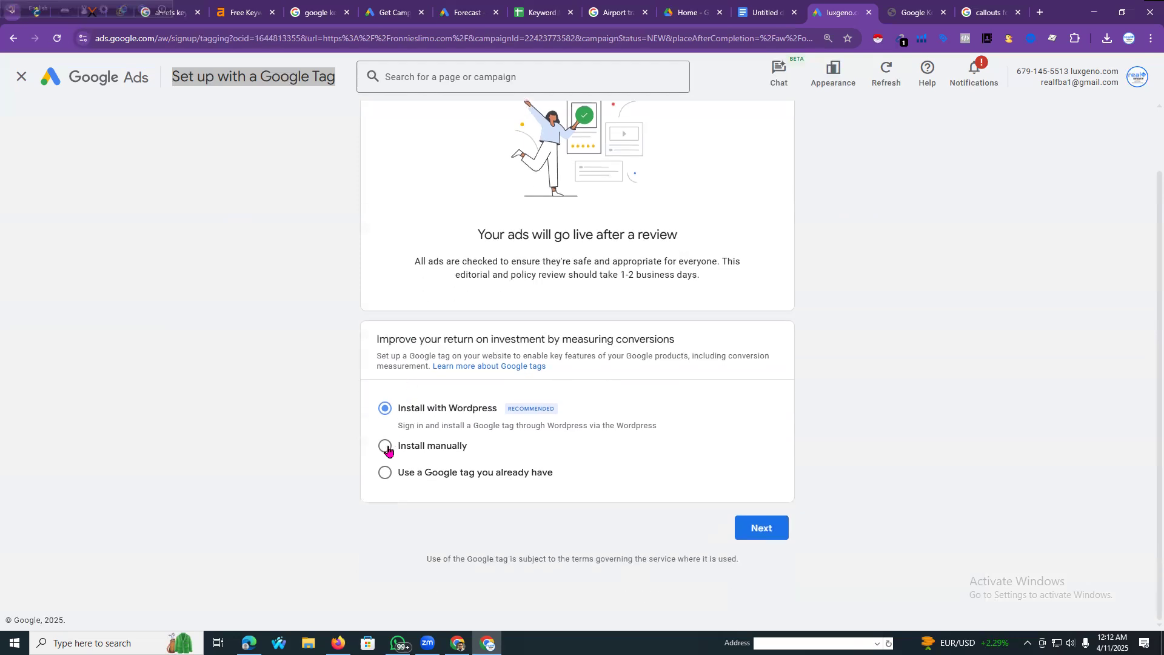
pyautogui.click(385, 446)
pyautogui.scroll(-4, 637, 382)
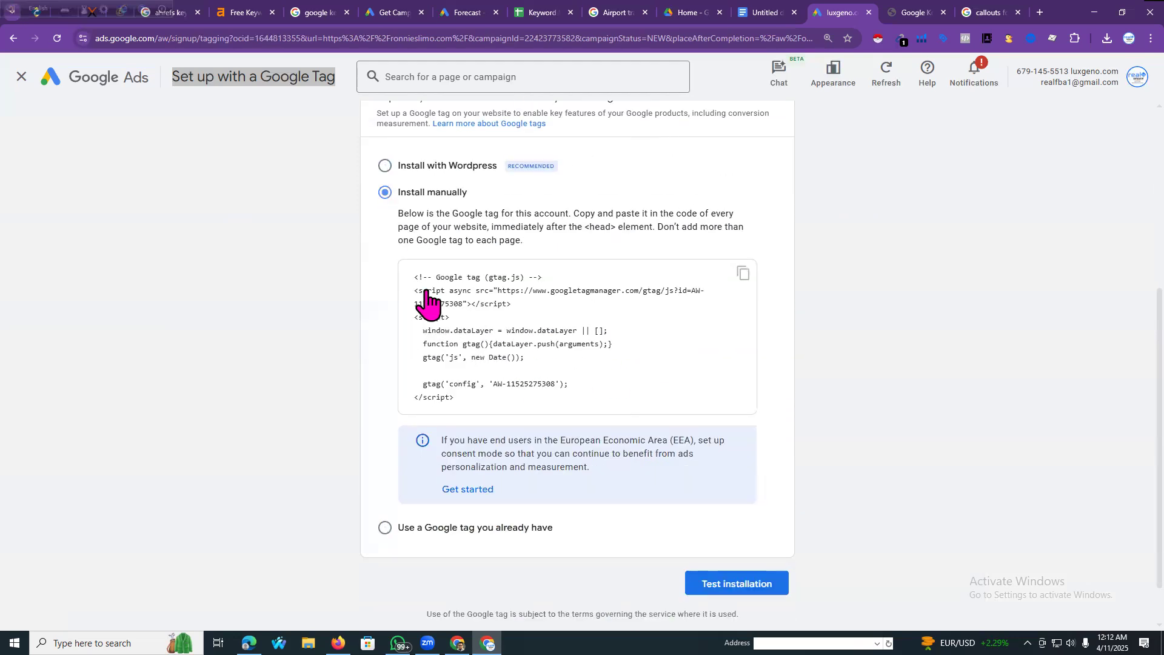
pyautogui.moveTo(492, 385); pyautogui.dragTo(557, 388)
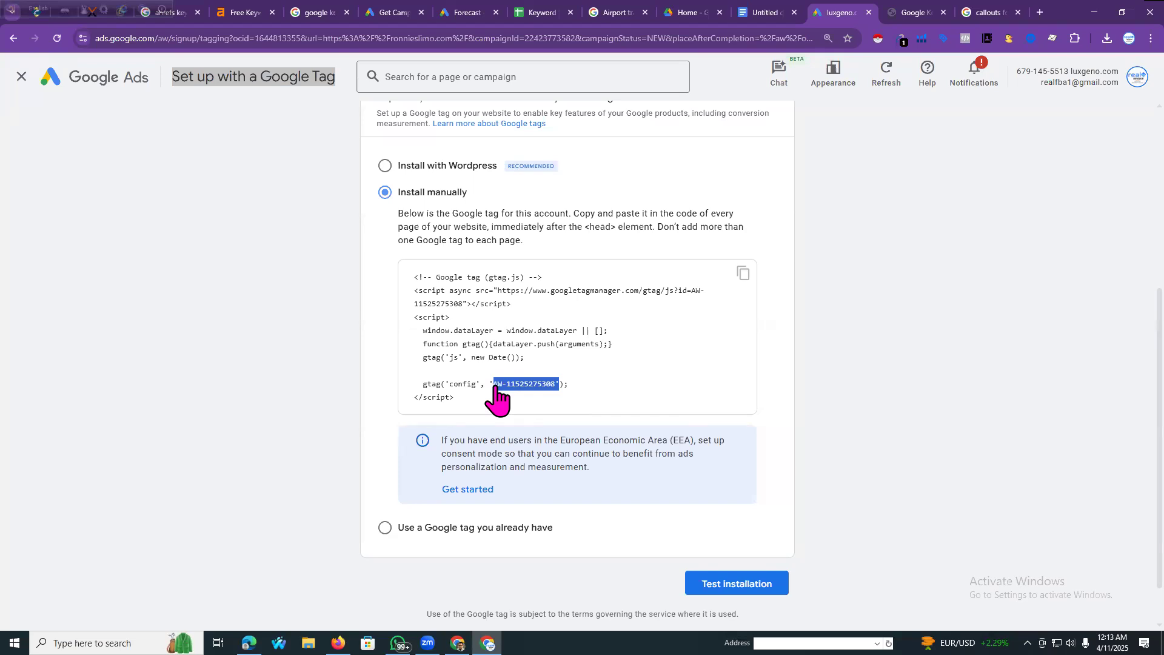
pyautogui.click(384, 529)
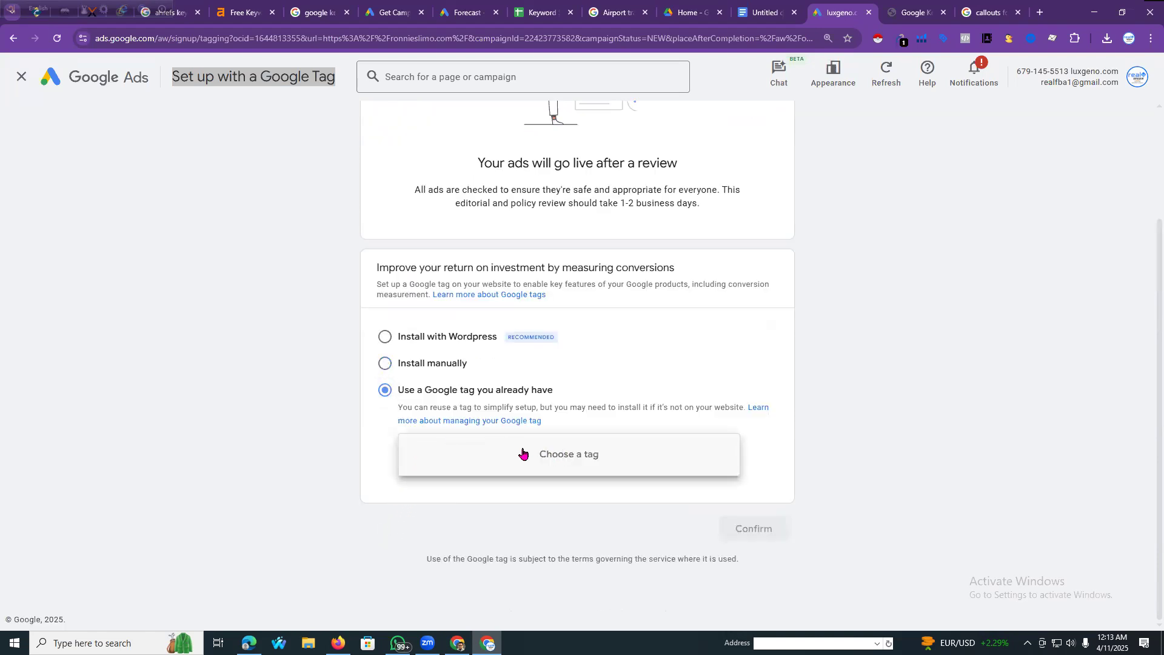
pyautogui.click(386, 363)
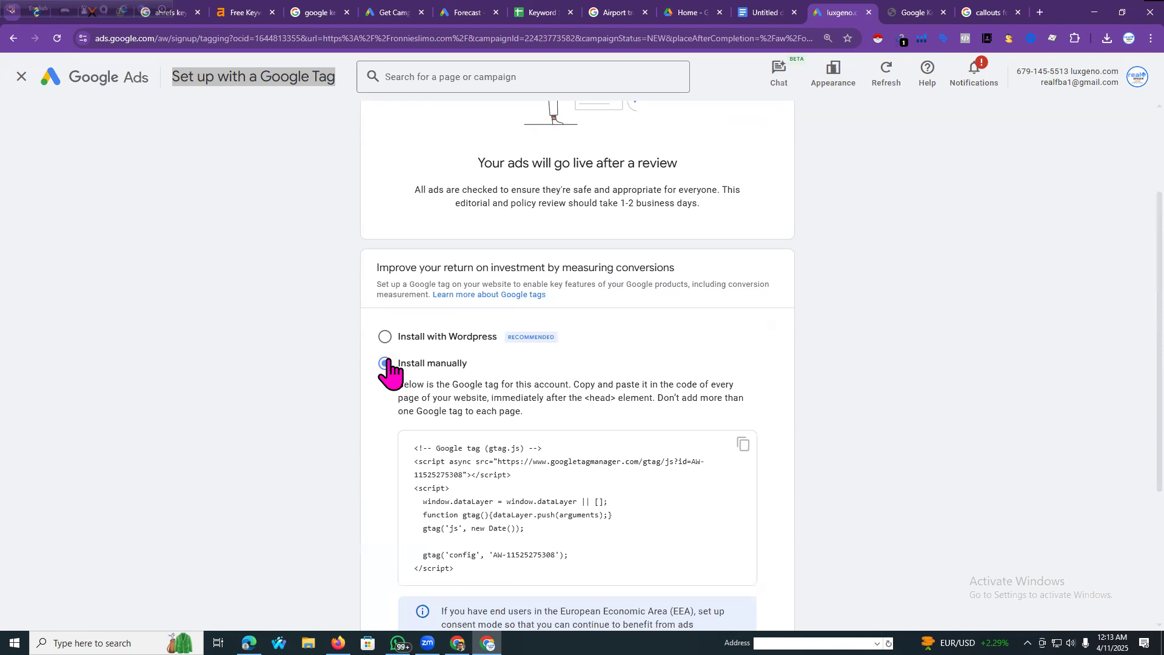
pyautogui.scroll(-4, 447, 417)
pyautogui.scroll(6, 447, 414)
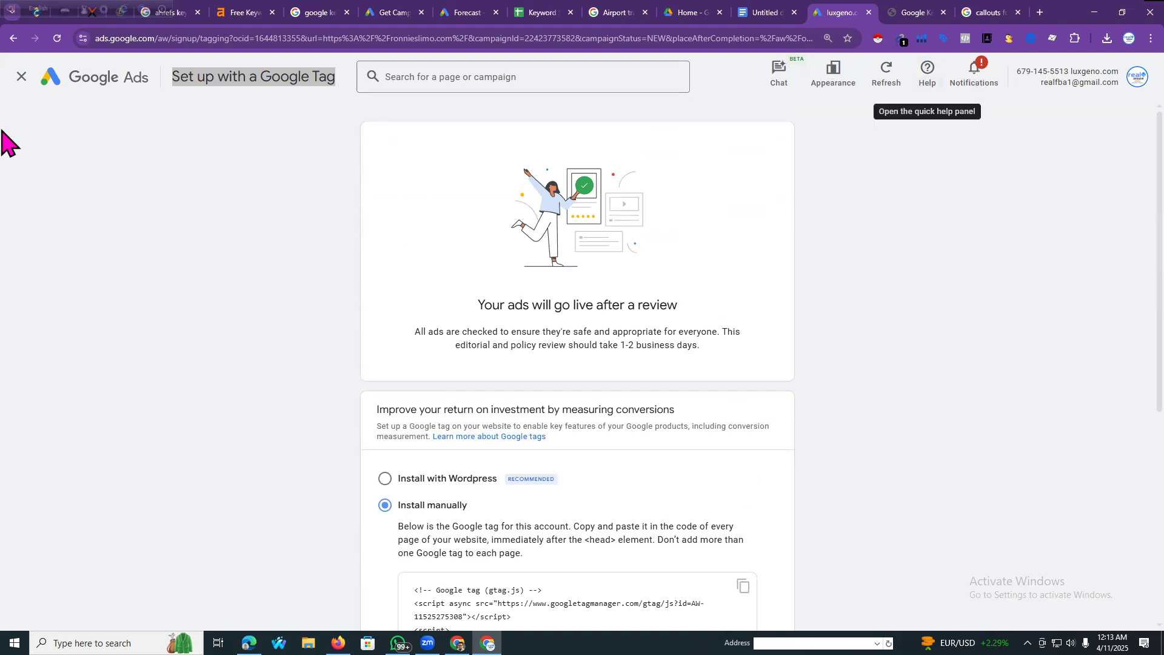
# Go to the PPC-TEST-01 campaign overview showing the $30.00/day budget.
pyautogui.click(21, 78)
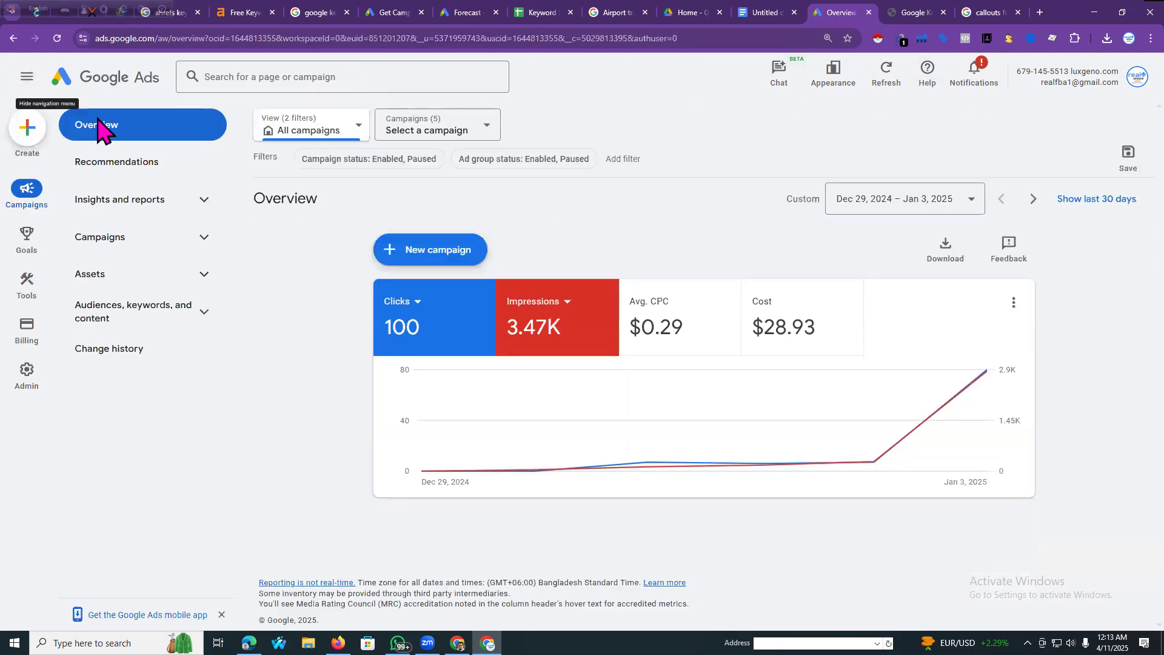
pyautogui.scroll(-10, 340, 237)
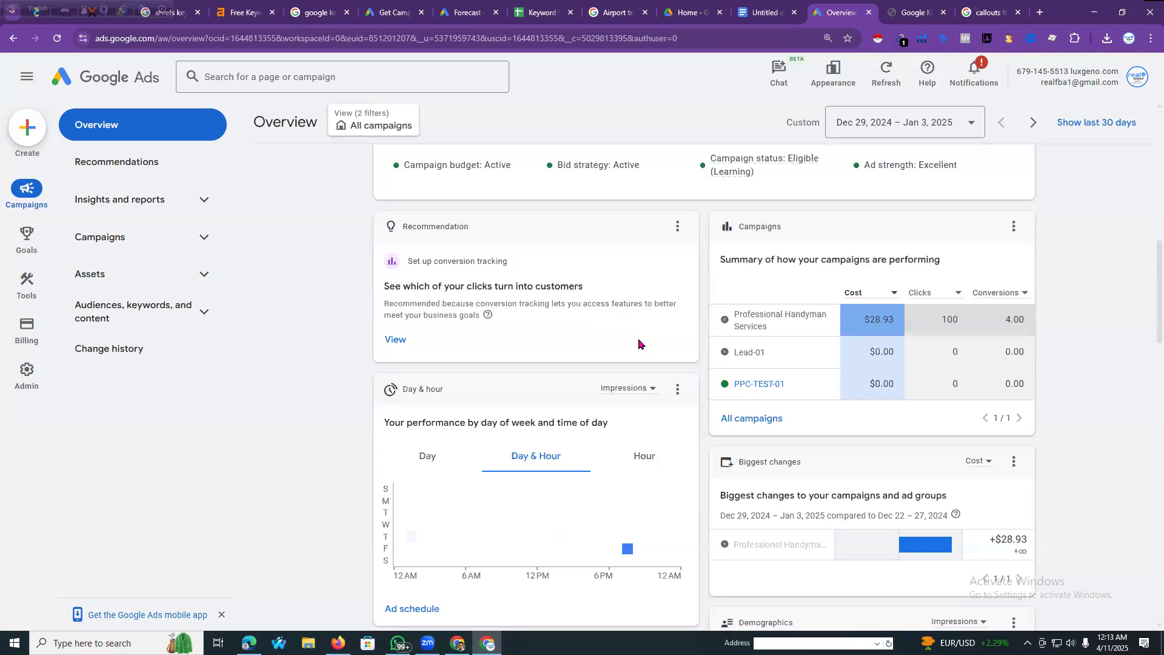
pyautogui.click(750, 387)
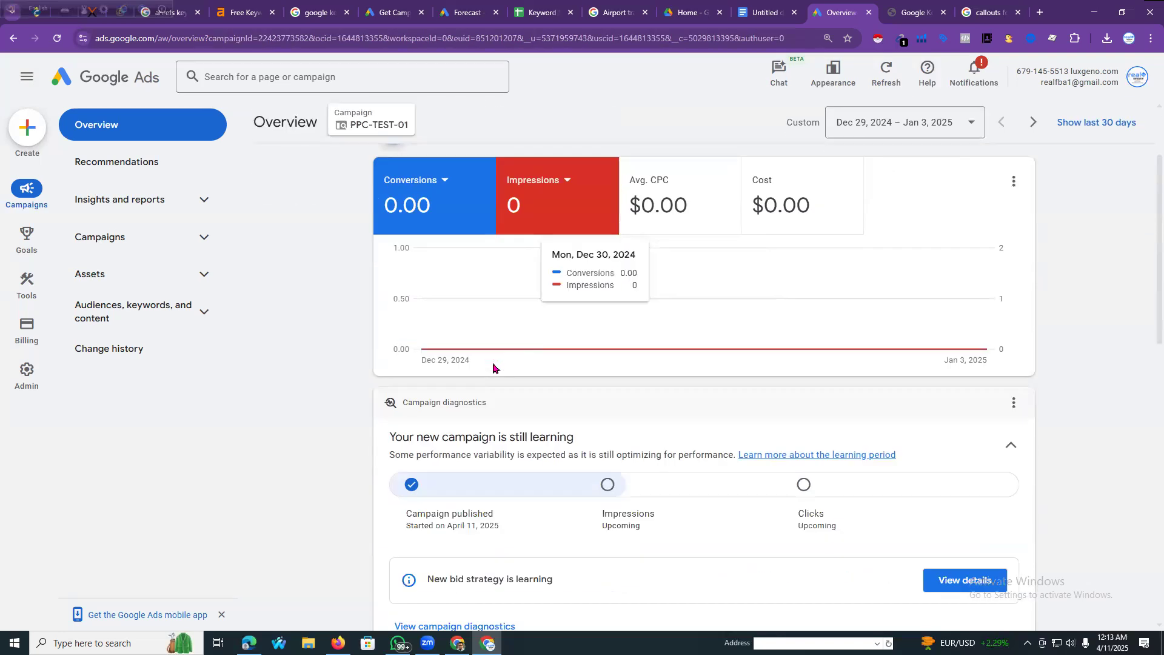
pyautogui.click(26, 331)
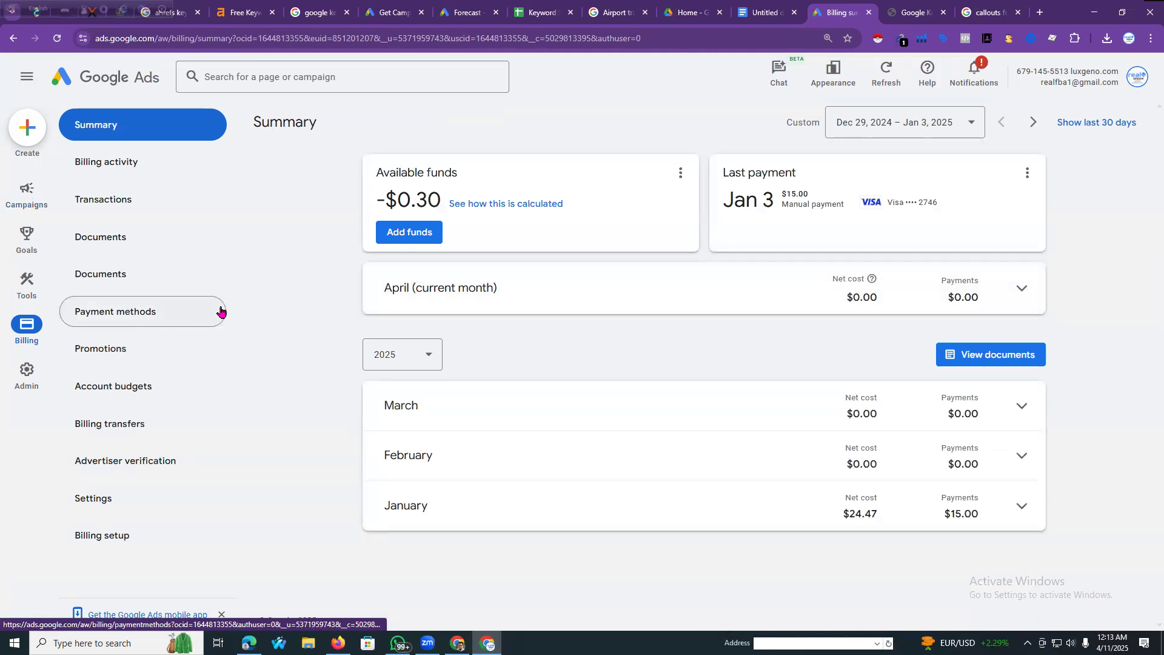
pyautogui.click(27, 194)
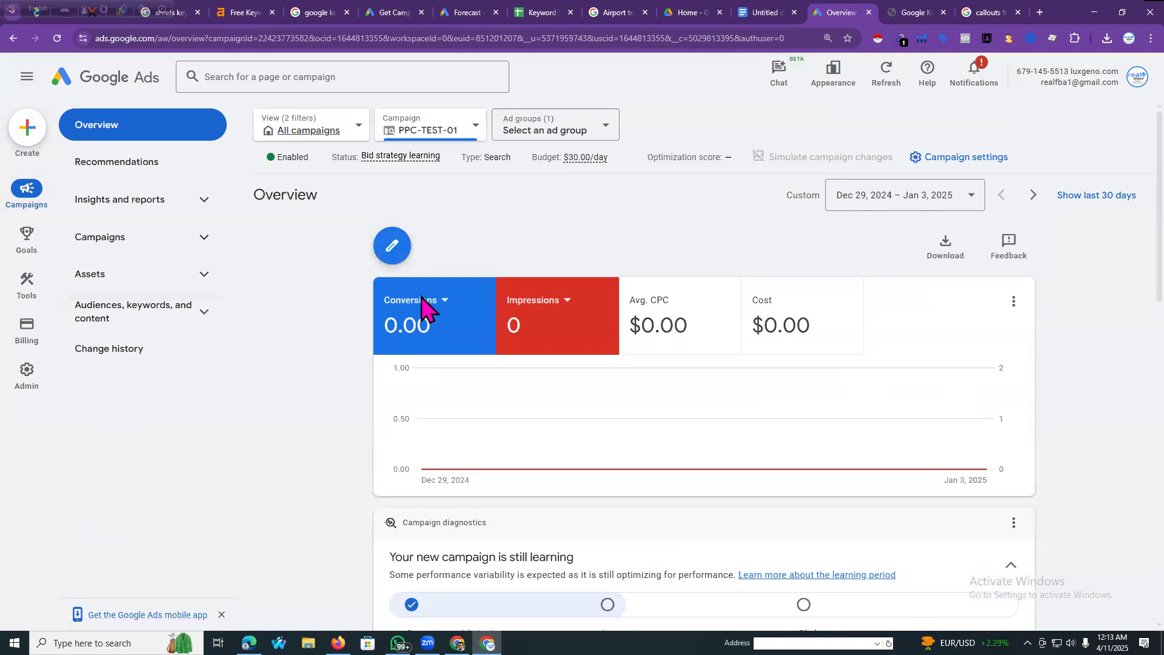
# Open the PPC-TEST-01 negative keywords page from the Overview's Keywords card.
pyautogui.scroll(-10, 429, 306)
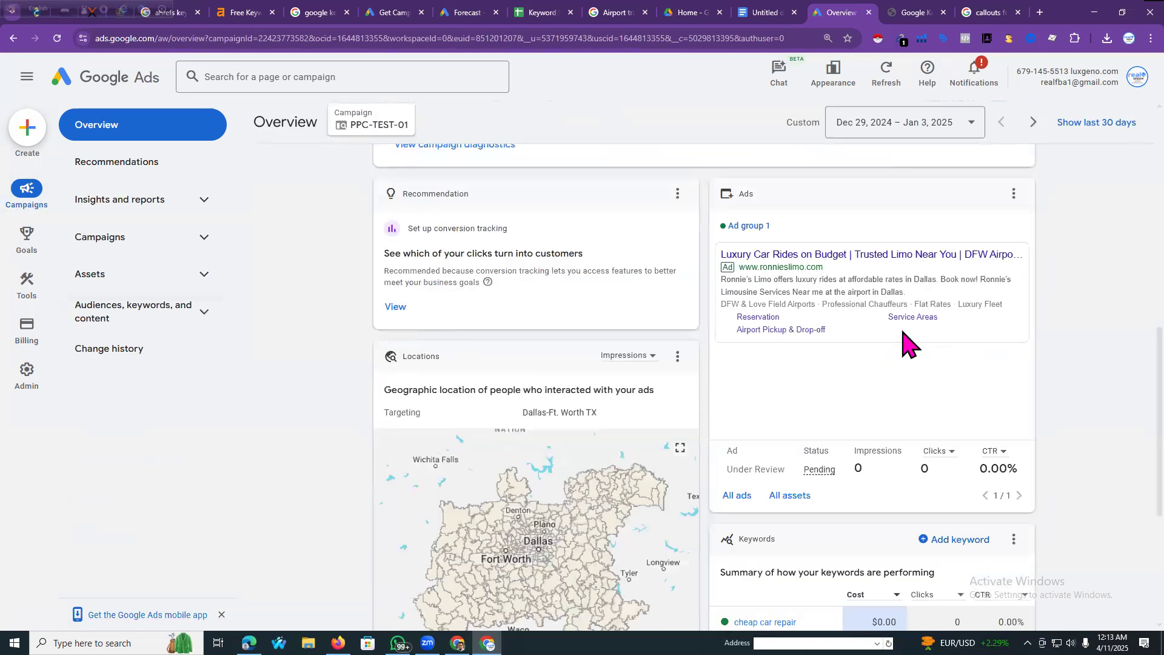
pyautogui.moveTo(909, 338)
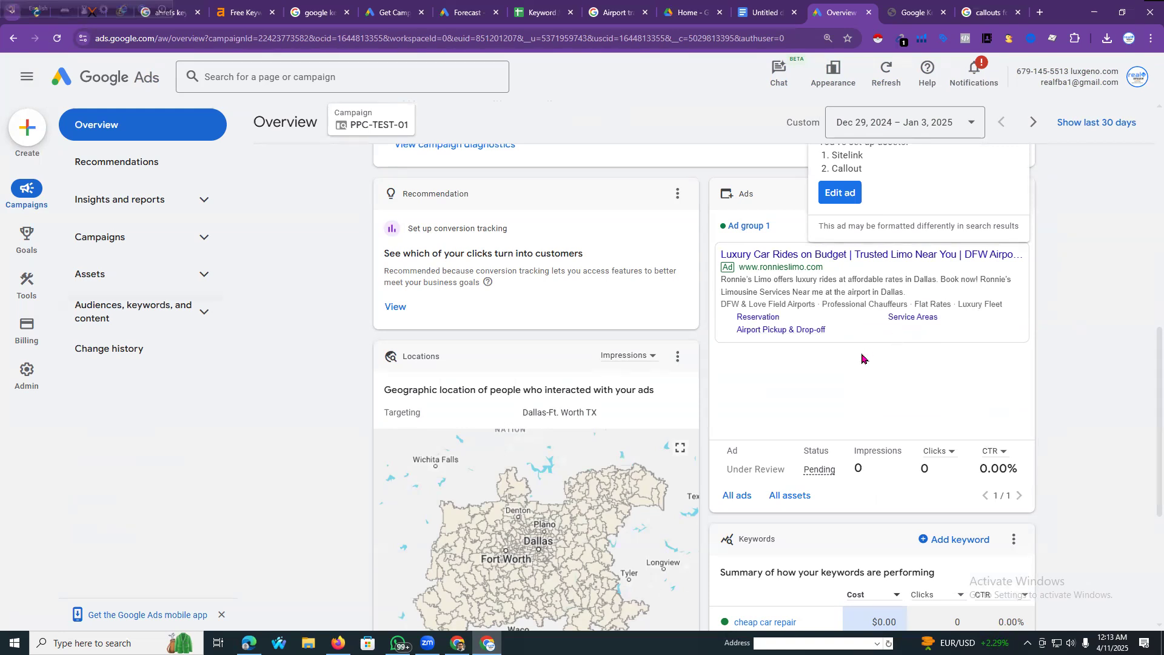
pyautogui.scroll(-4, 854, 405)
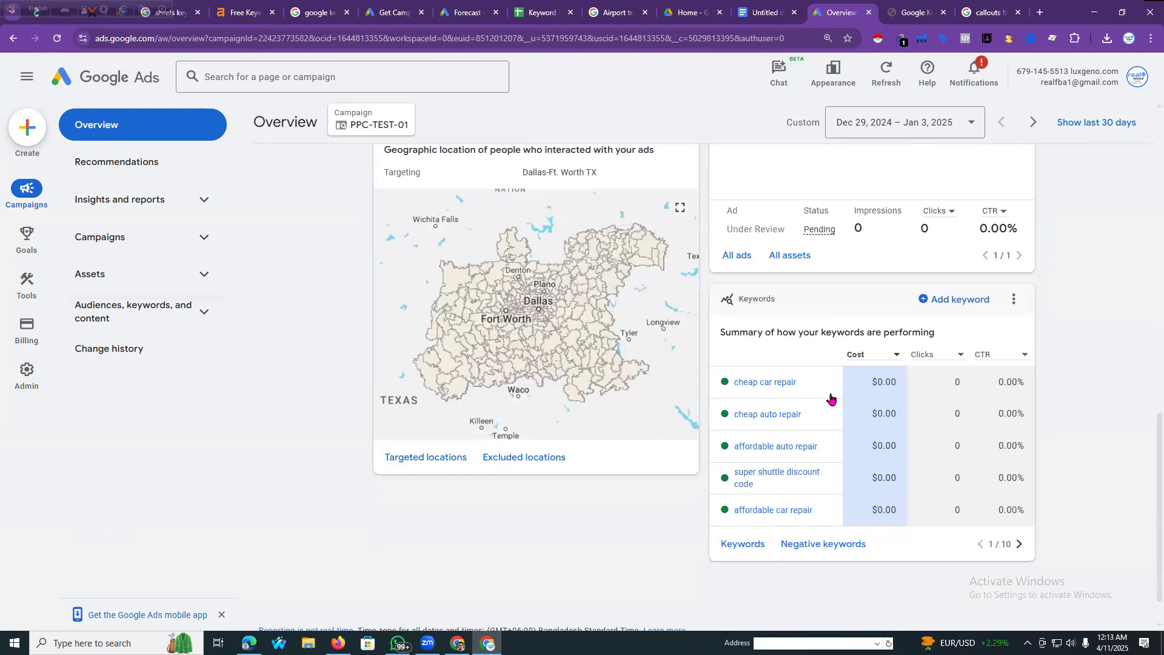
pyautogui.scroll(-1, 830, 397)
pyautogui.click(821, 497)
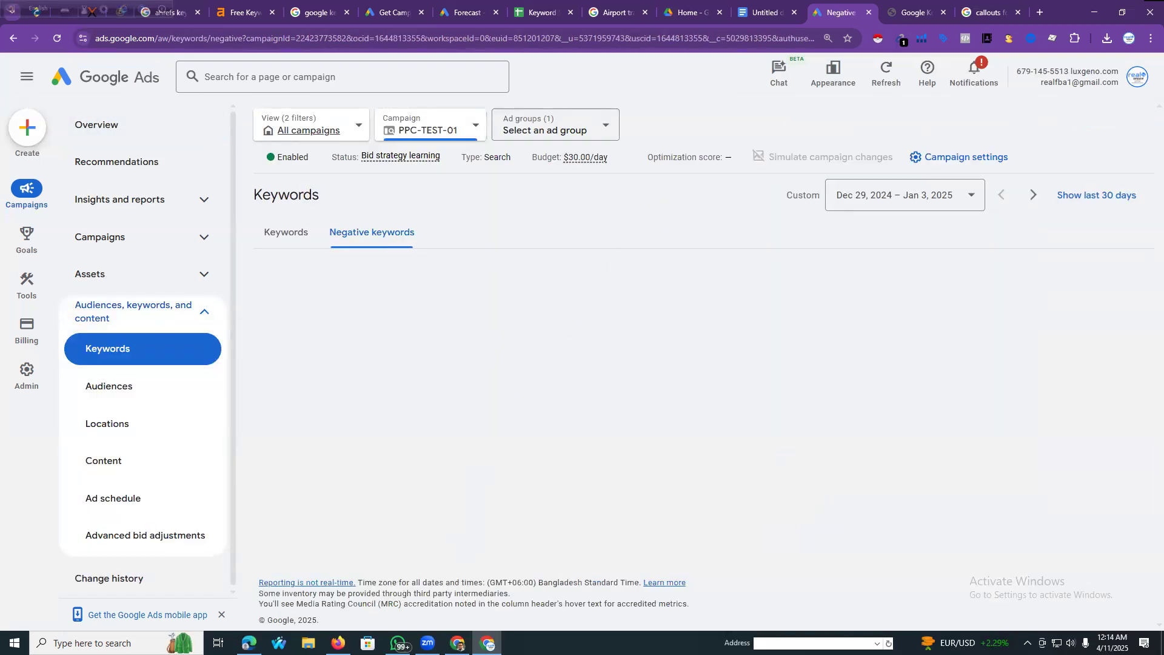
# Switch windows to reach the KeywordWrap negative keyword list.
pyautogui.click(338, 643)
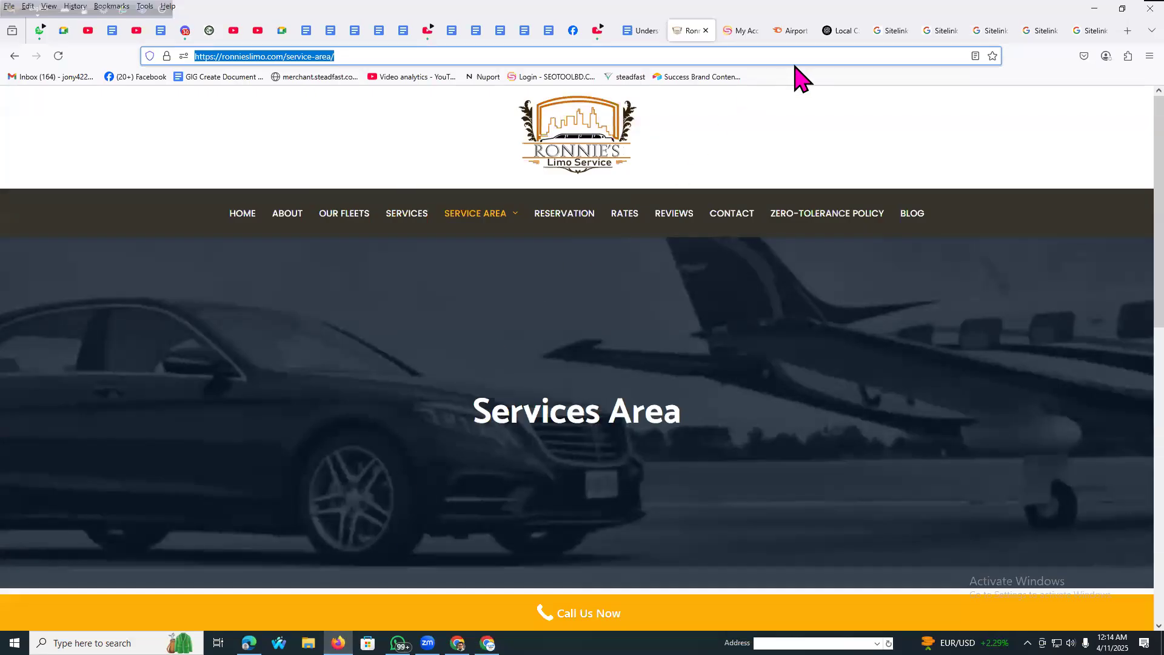
pyautogui.click(849, 33)
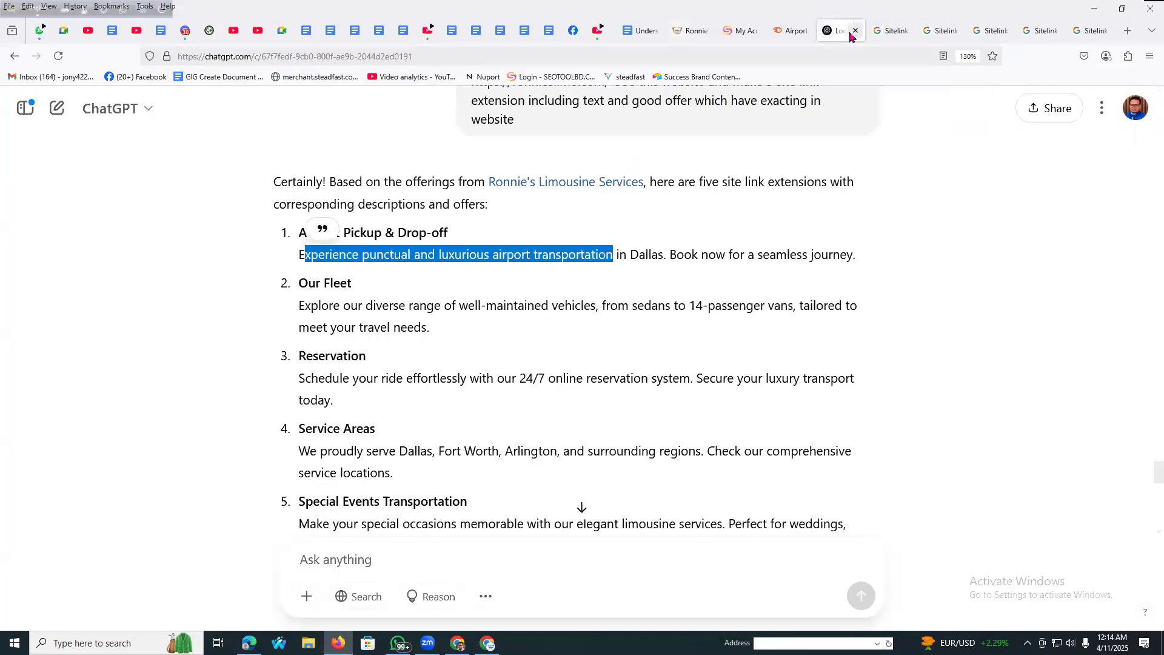
pyautogui.click(488, 643)
# Select and copy the full 371-line KeywordWrap negative keyword list.
pyautogui.click(920, 9)
pyautogui.click(840, 12)
pyautogui.click(916, 9)
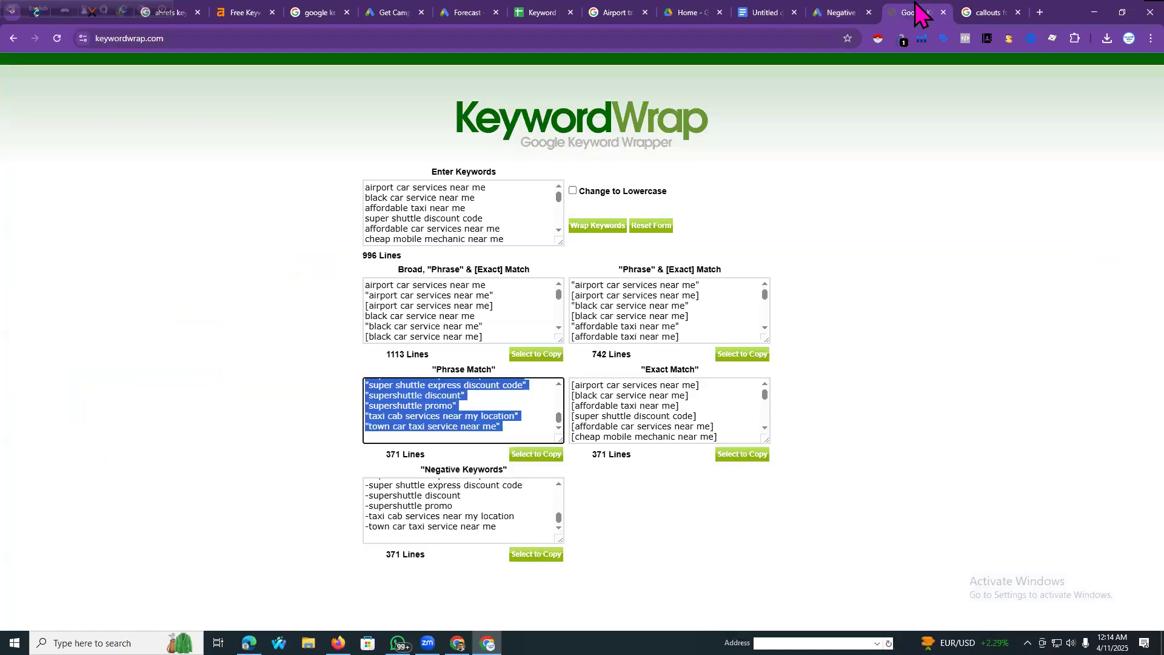
pyautogui.moveTo(449, 507); pyautogui.dragTo(449, 510)
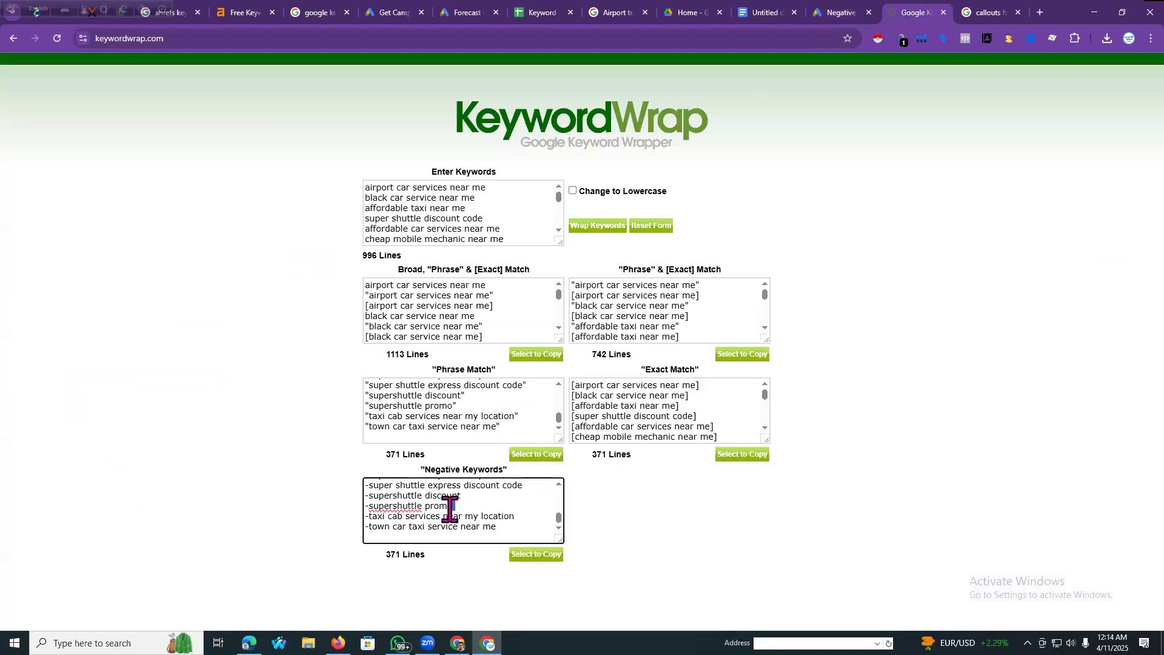
pyautogui.hotkey('ctrl', 'a')
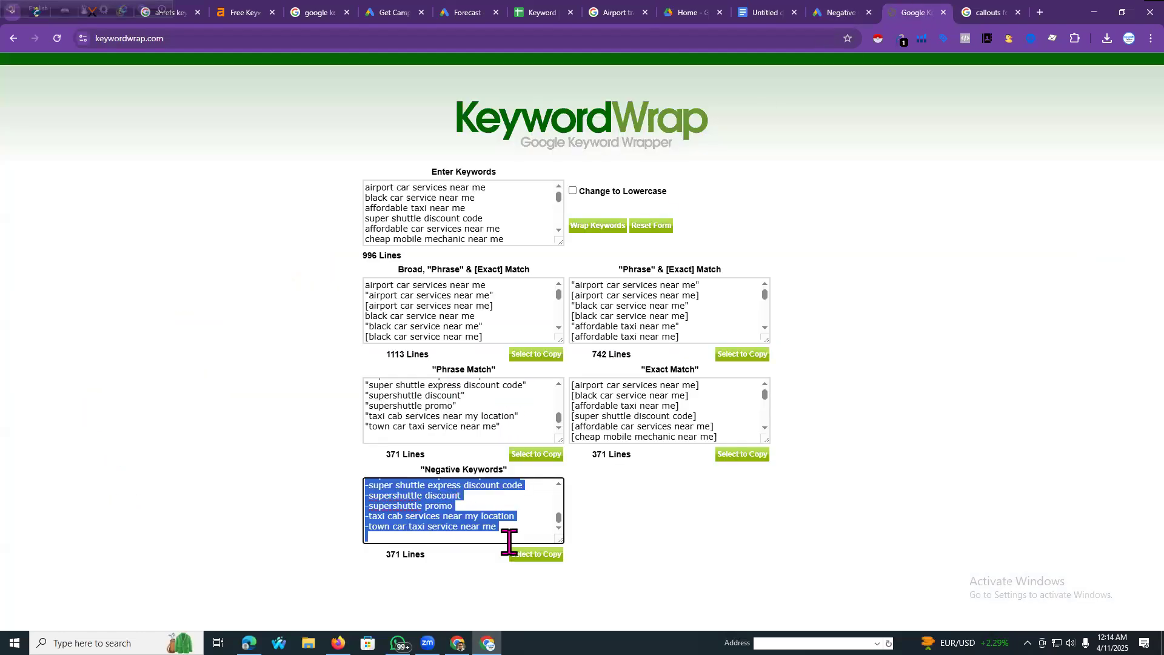
pyautogui.click(338, 642)
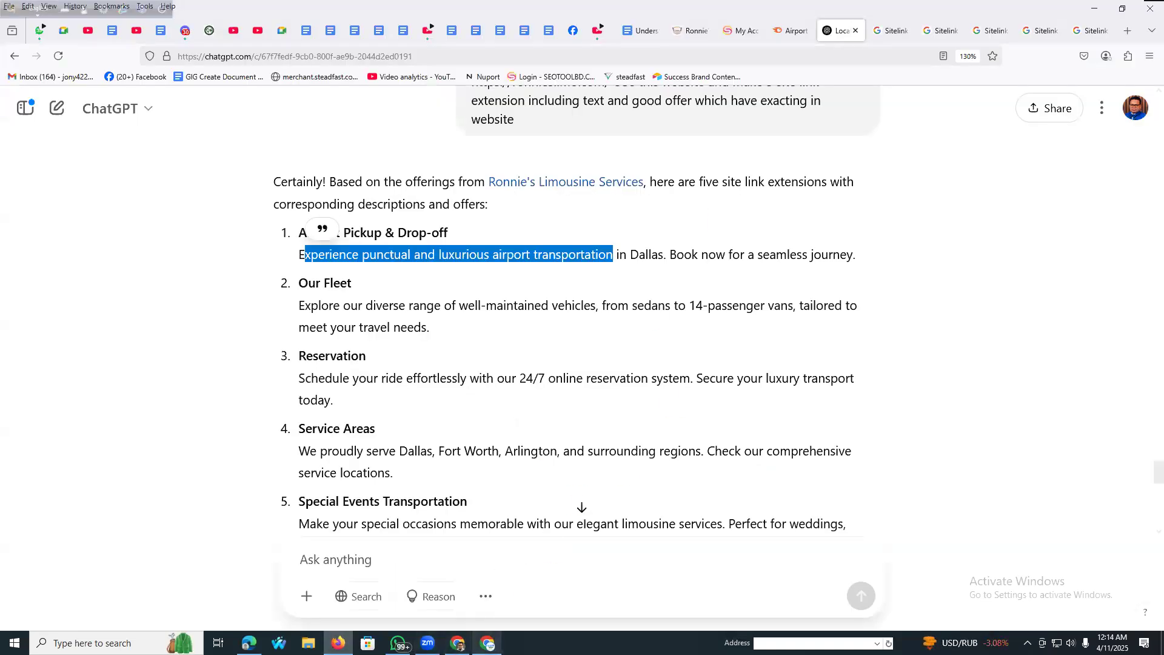
pyautogui.click(488, 642)
# Start adding PPC-TEST-01 negative keywords and paste the copied KeywordWrap list.
pyautogui.click(834, 12)
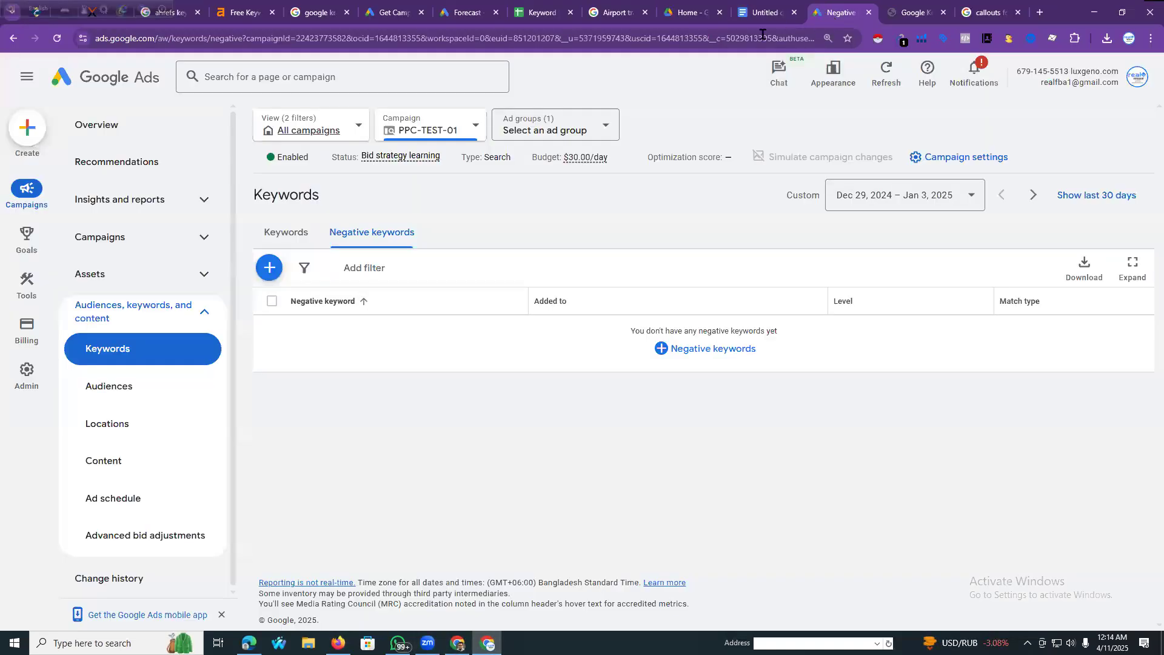
pyautogui.click(269, 270)
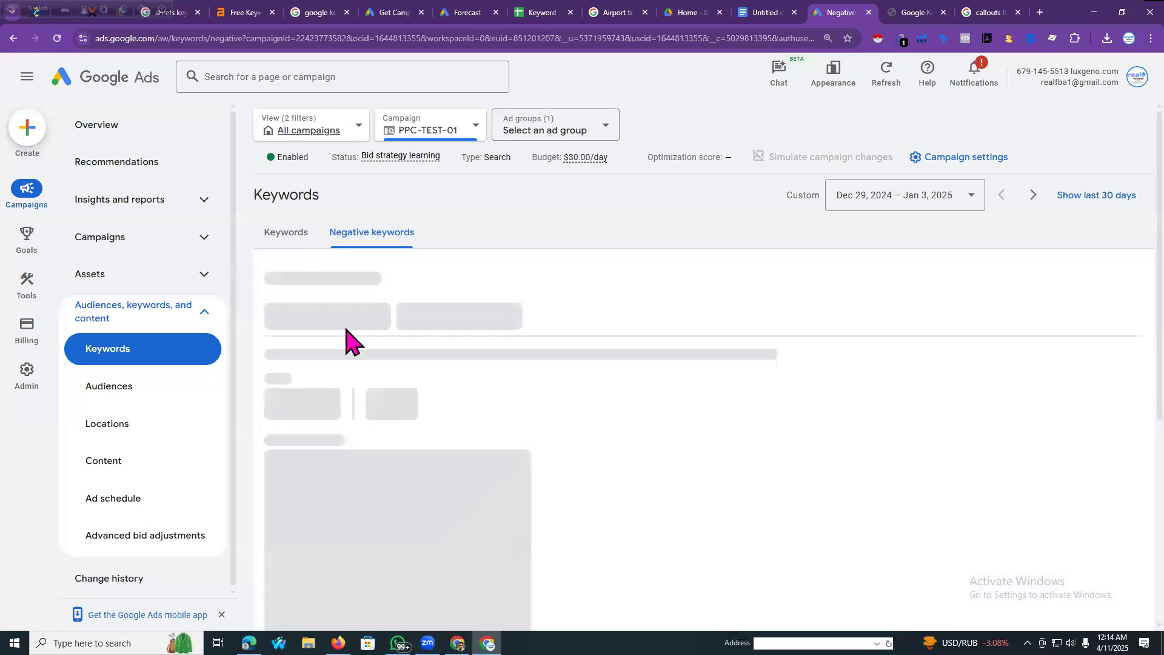
pyautogui.click(340, 467)
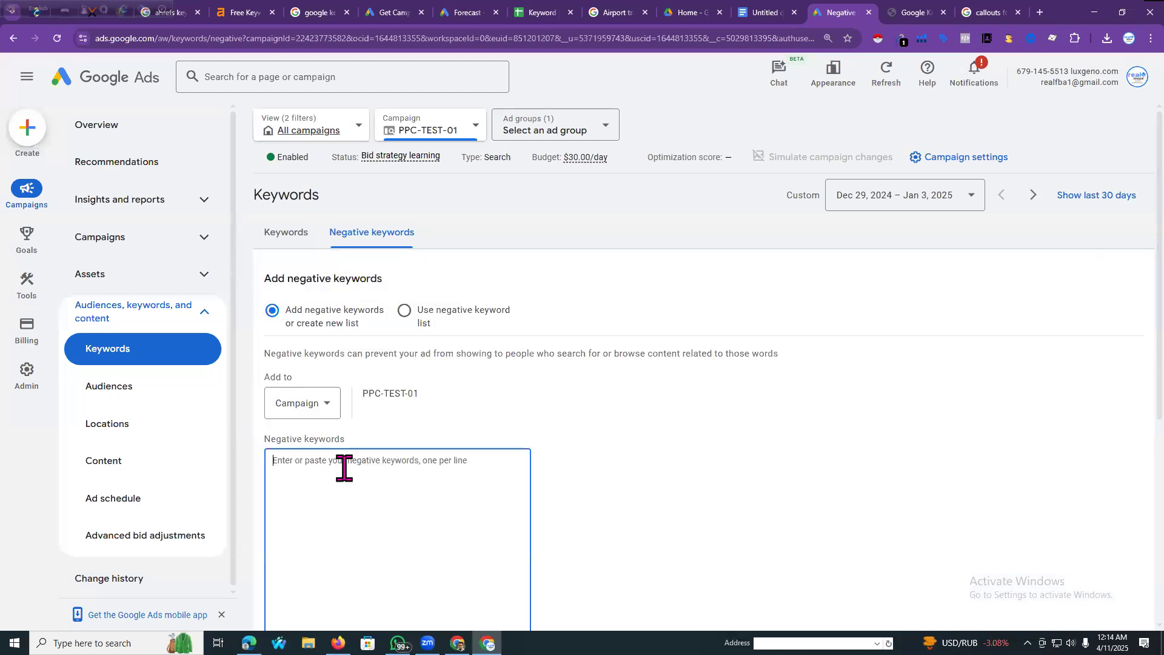
pyautogui.hotkey('ctrl', 'v')
pyautogui.scroll(15, 359, 458)
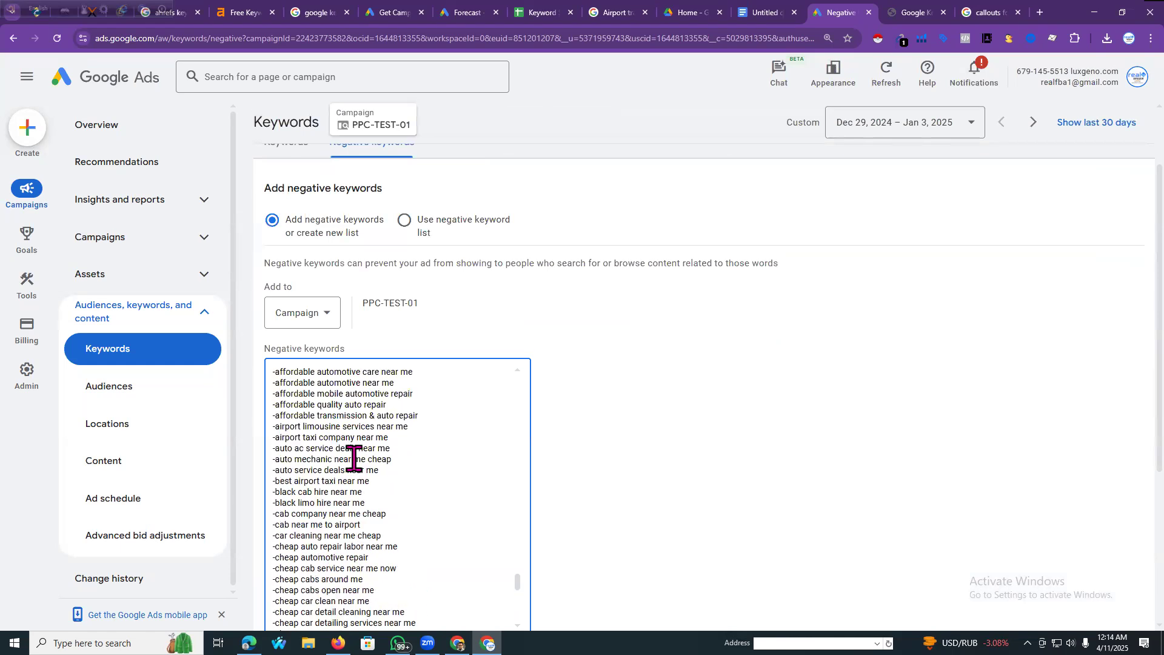
pyautogui.scroll(15, 341, 520)
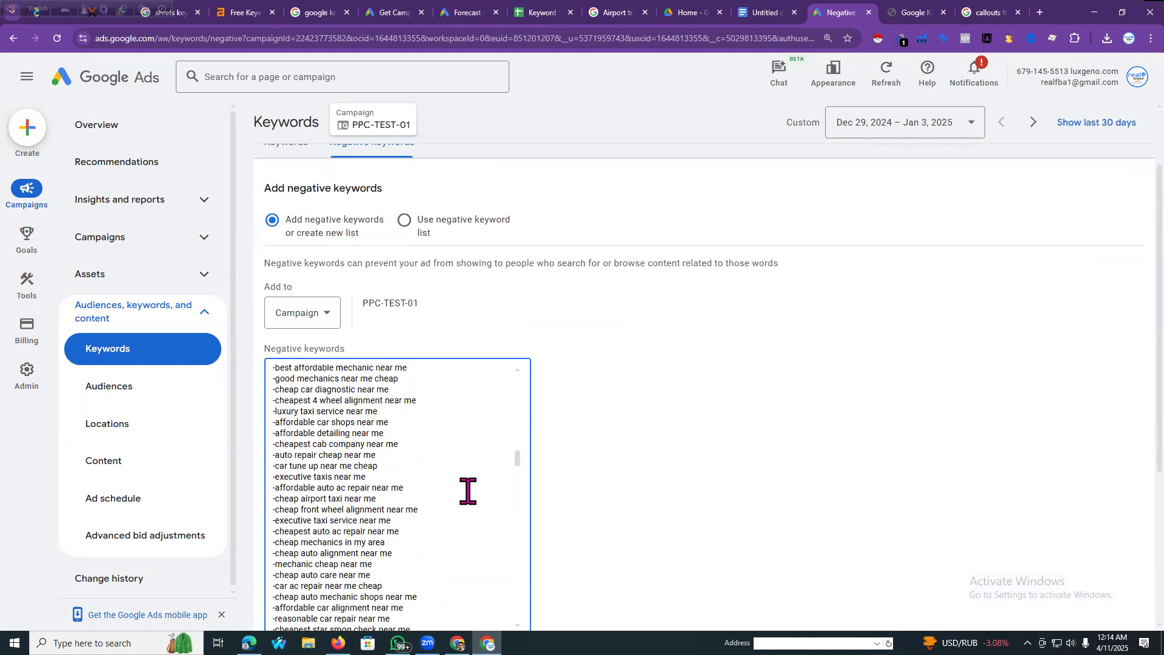
pyautogui.scroll(10, 458, 488)
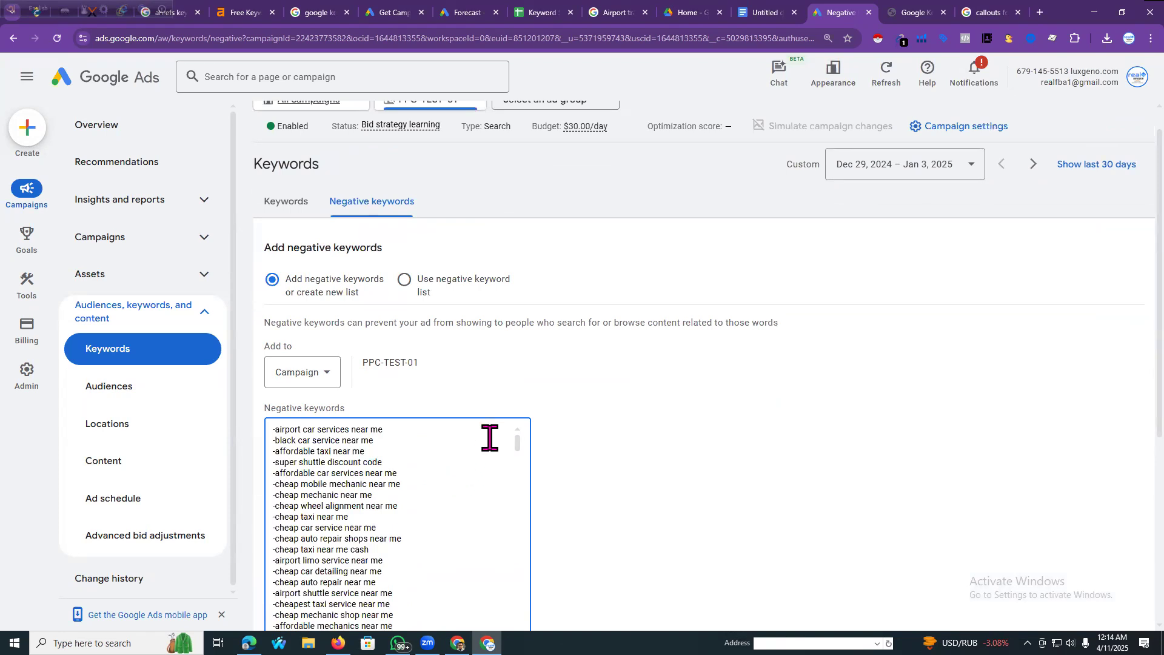
pyautogui.scroll(1, 512, 442)
pyautogui.scroll(-3, 646, 404)
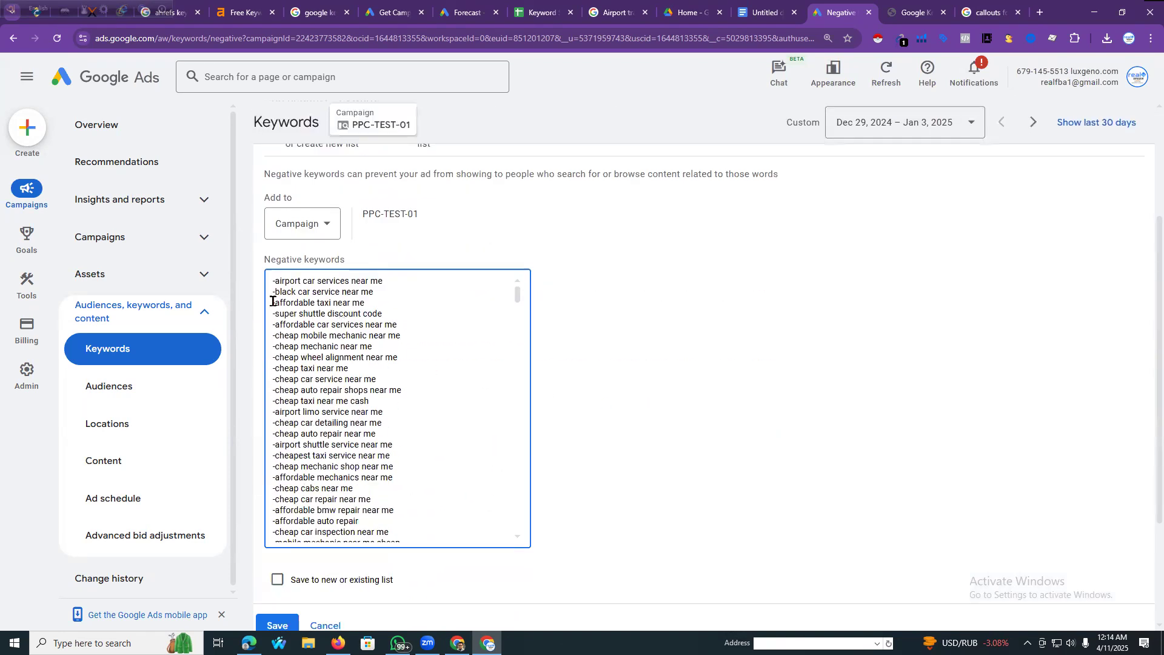
# Delete the first line '-airport car services near me' and select all remaining keywords.
pyautogui.moveTo(299, 304); pyautogui.dragTo(371, 302)
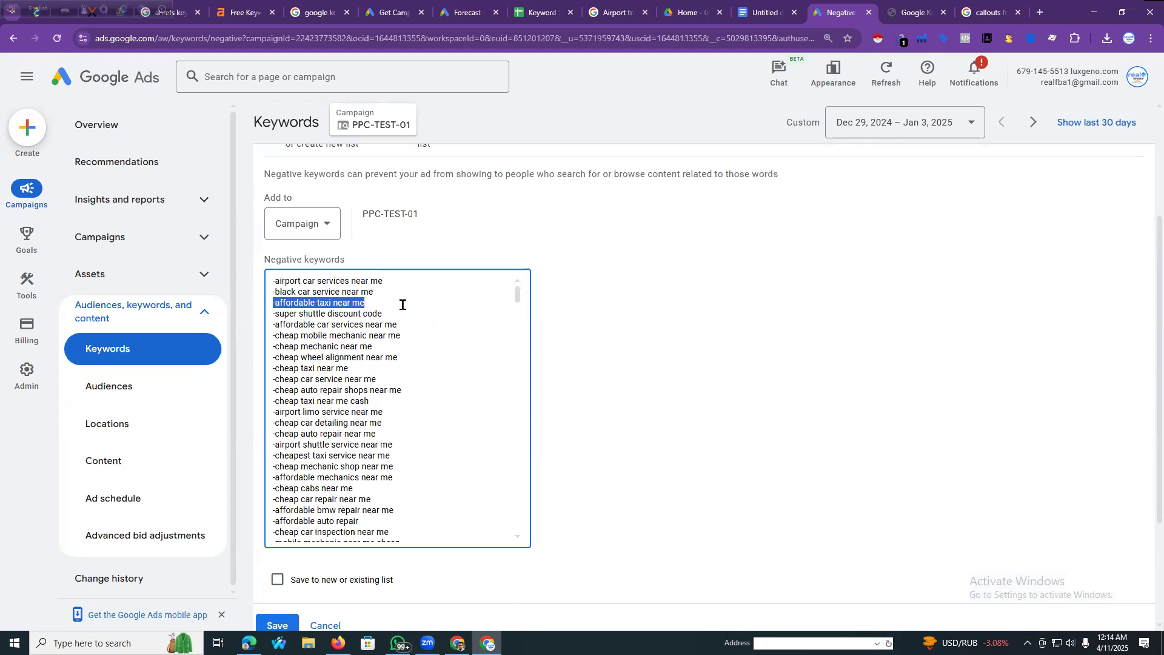
pyautogui.scroll(1, 356, 338)
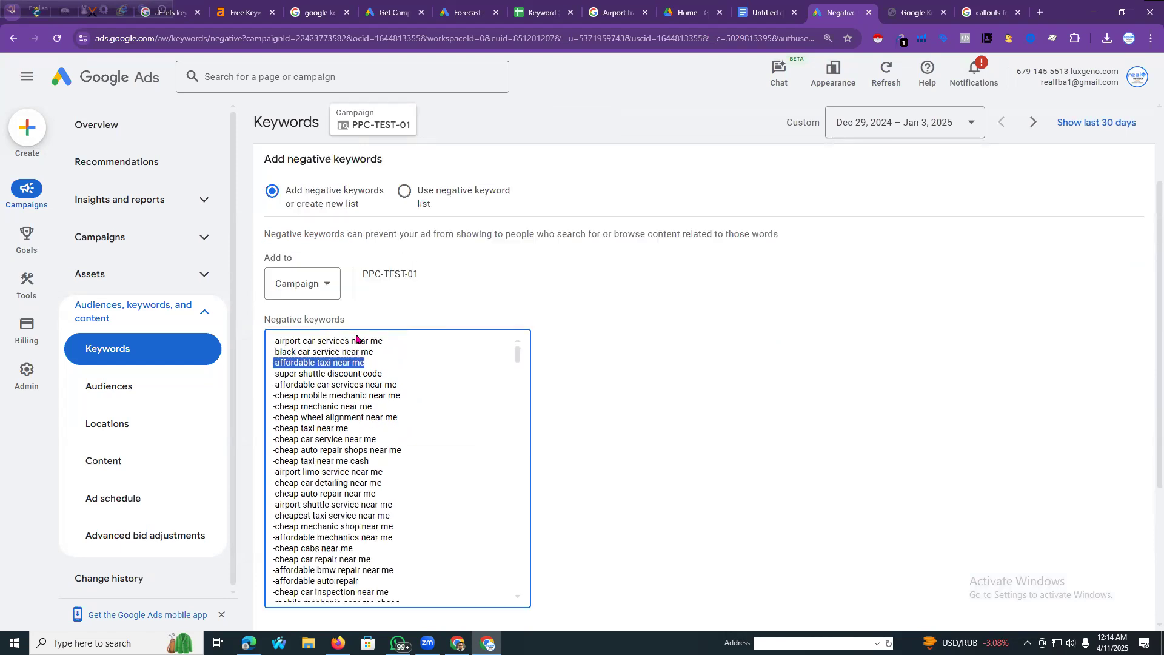
pyautogui.scroll(-1, 364, 364)
pyautogui.scroll(1, 367, 366)
pyautogui.moveTo(271, 341); pyautogui.dragTo(430, 343)
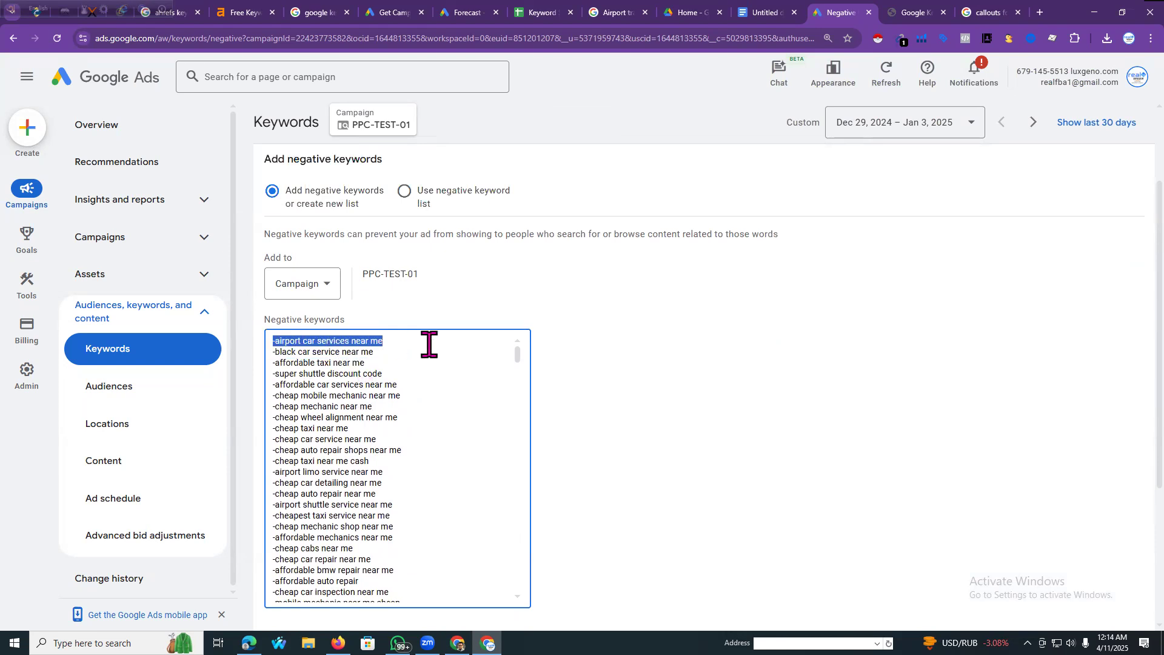
pyautogui.press('BackSpace')
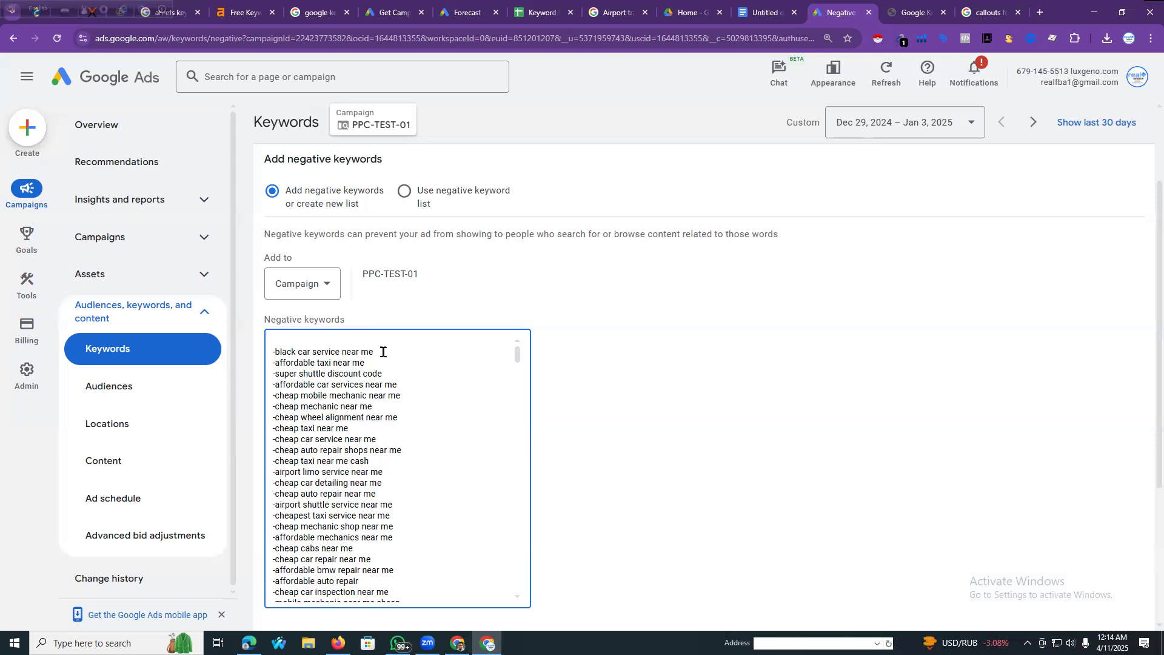
pyautogui.scroll(-8, 358, 410)
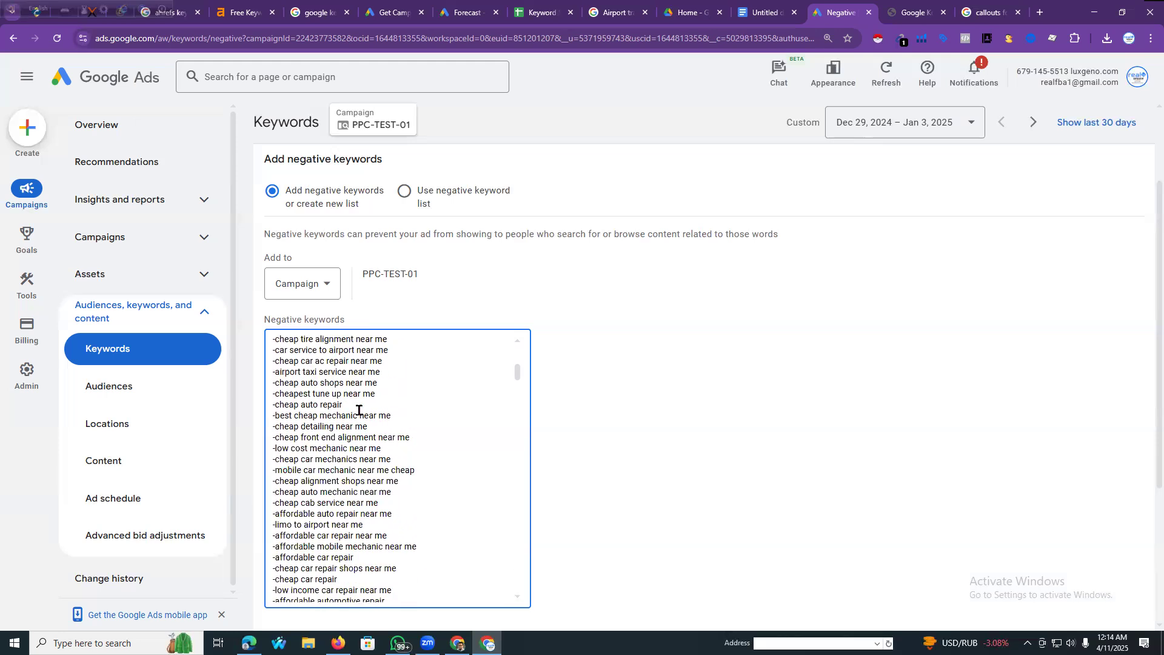
pyautogui.scroll(-10, 359, 411)
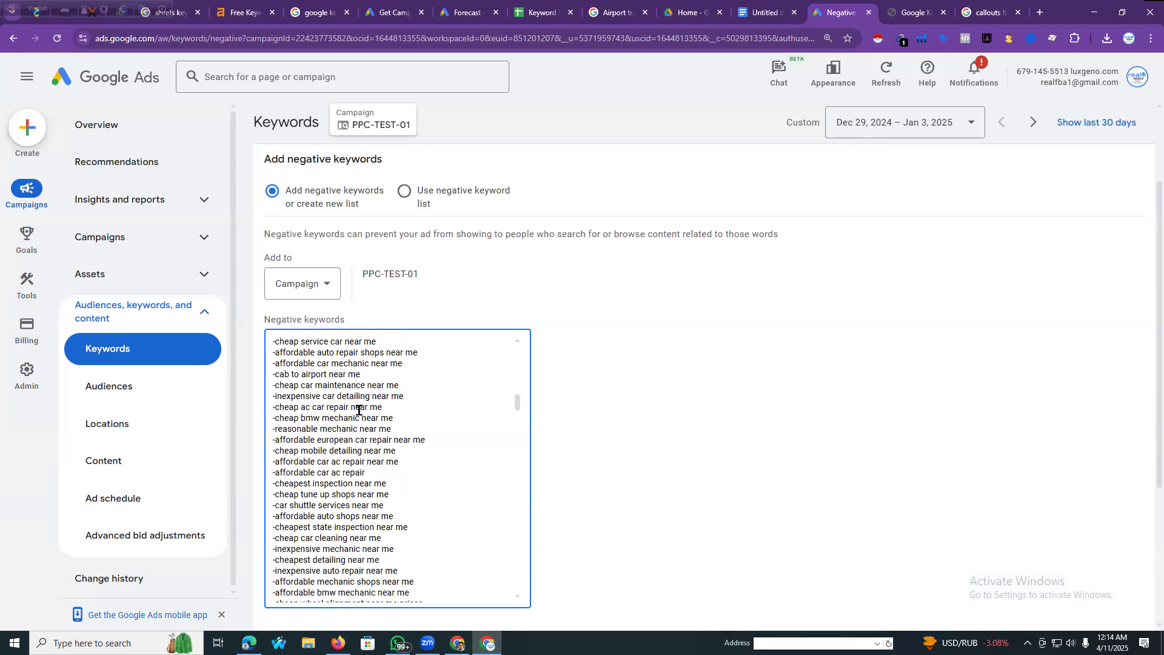
pyautogui.scroll(-10, 359, 411)
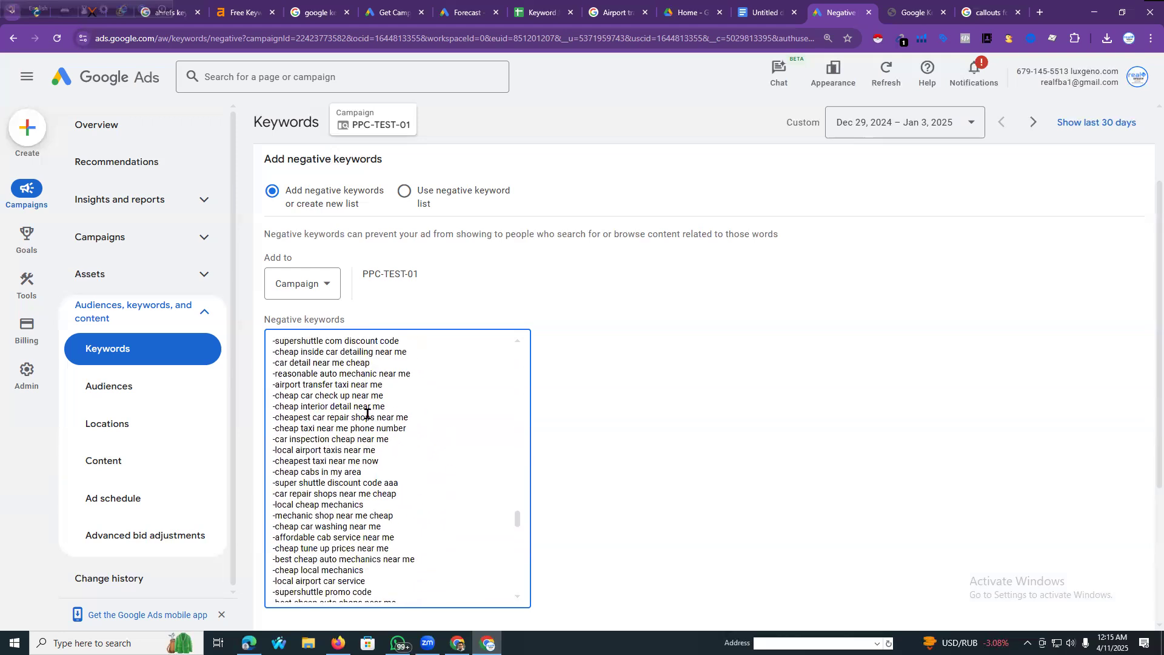
pyautogui.hotkey('ctrl', 'a')
# Replace the pasted list with texi, Free and Cheap at campaign level and save.
pyautogui.press('BackSpace')
pyautogui.write('t')
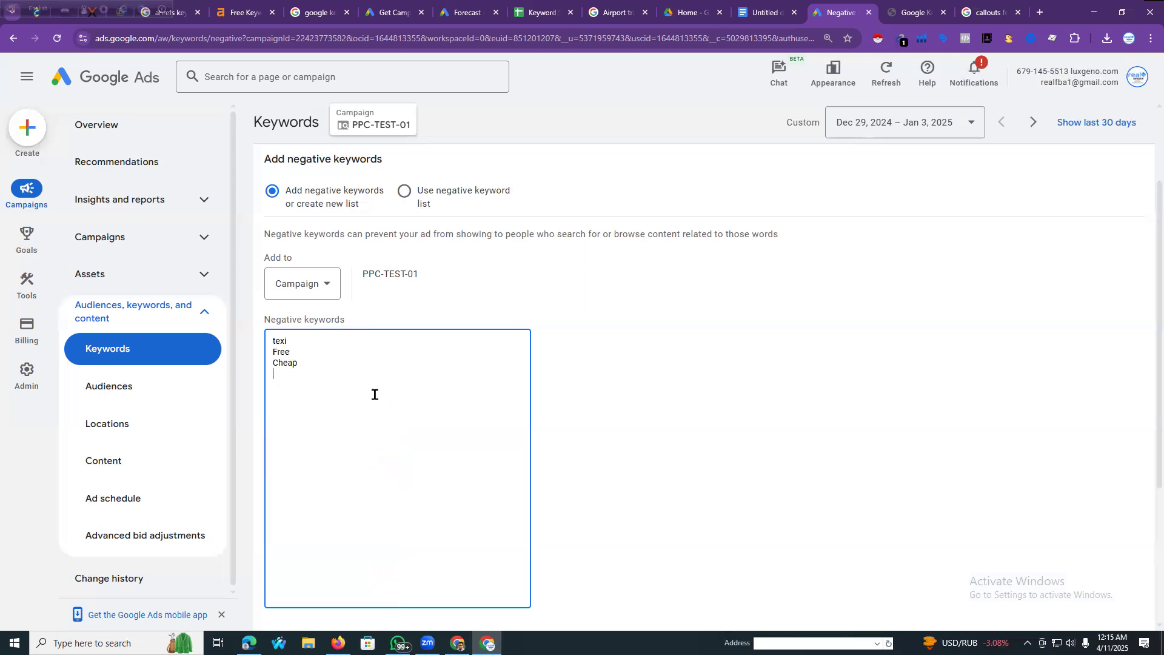
pyautogui.click(331, 294)
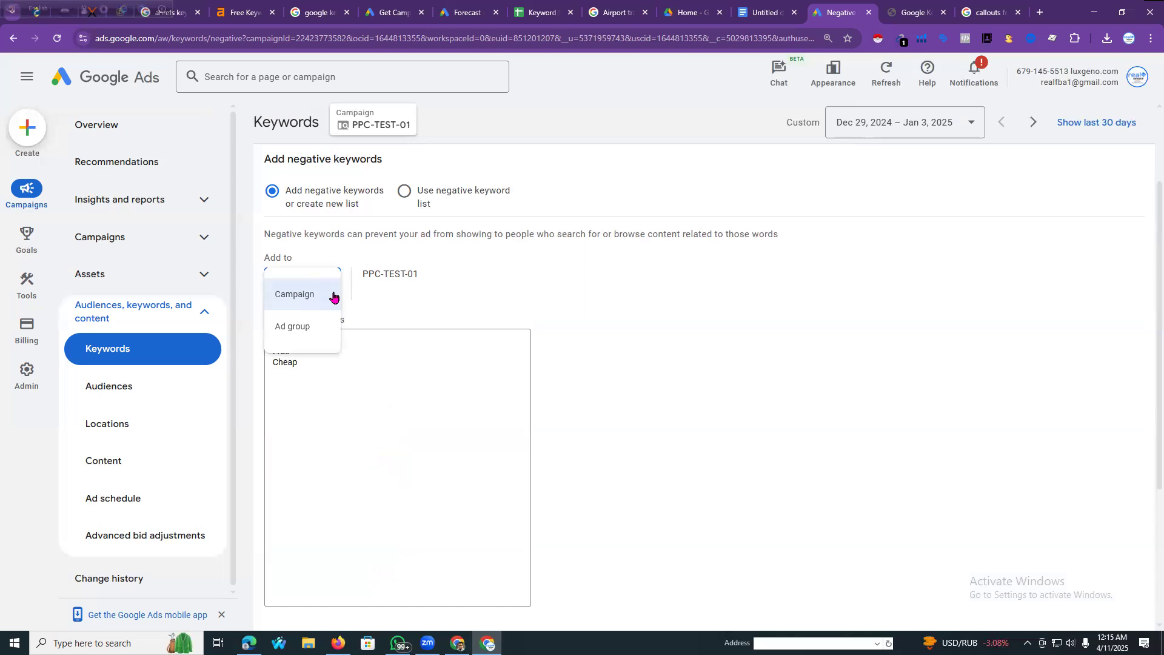
pyautogui.click(292, 300)
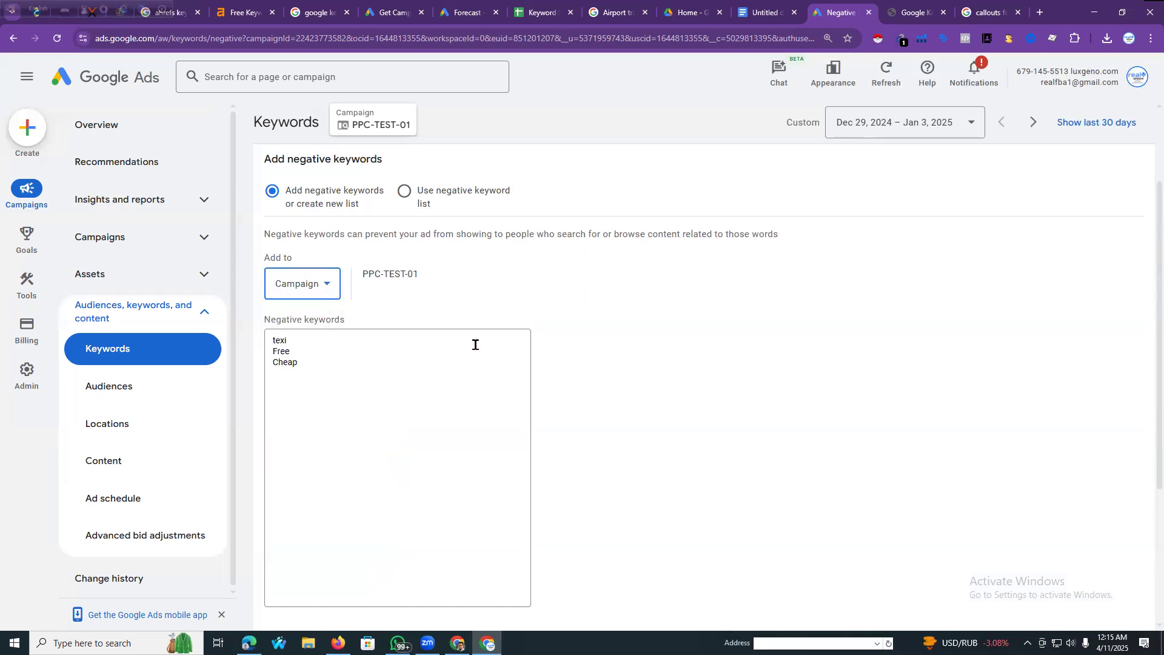
pyautogui.scroll(-2, 457, 372)
pyautogui.scroll(-2, 439, 374)
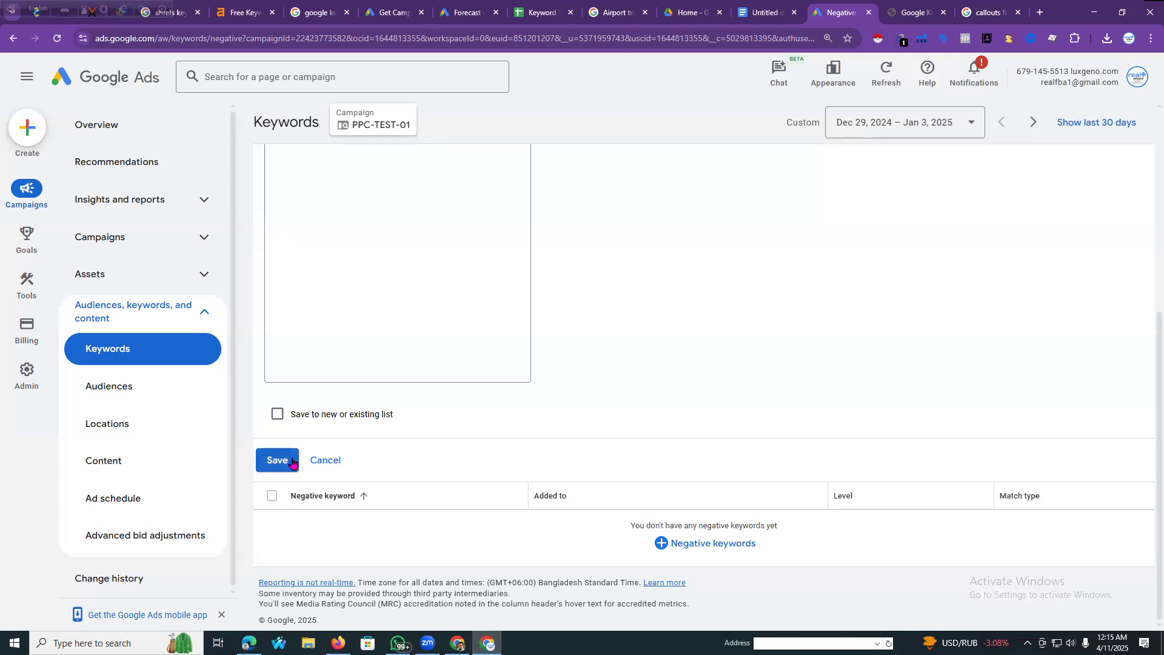
pyautogui.click(278, 460)
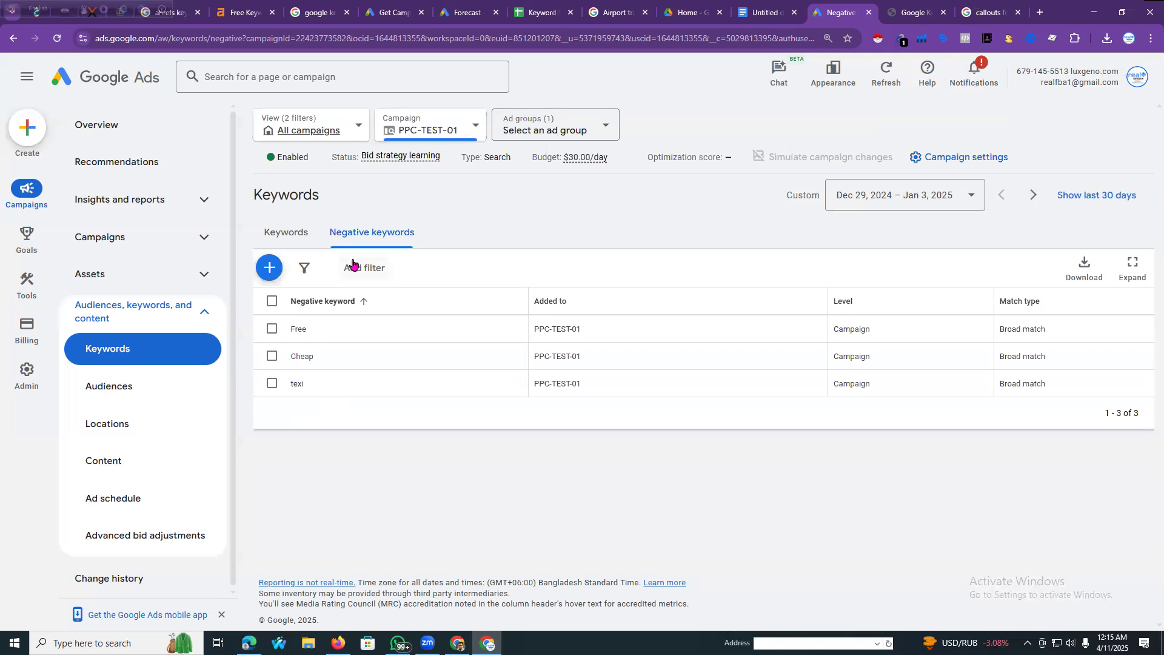
pyautogui.moveTo(605, 166)
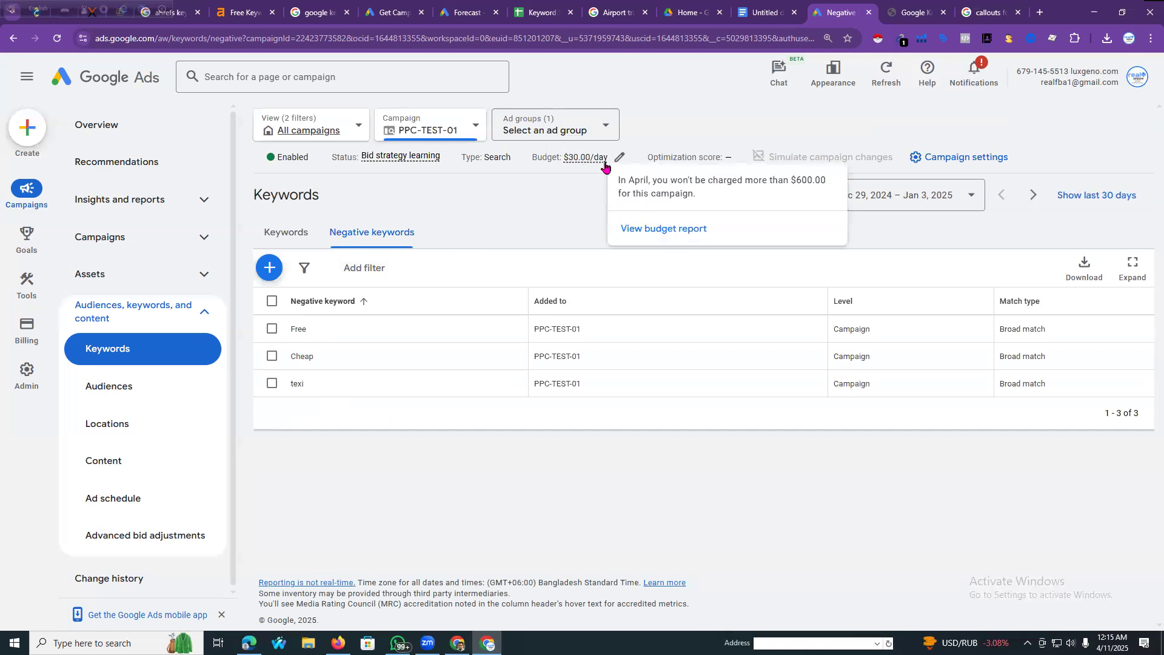
# Uncheck ages 18–24 and 25–34 in Ad group 1's demographics and save.
pyautogui.click(150, 391)
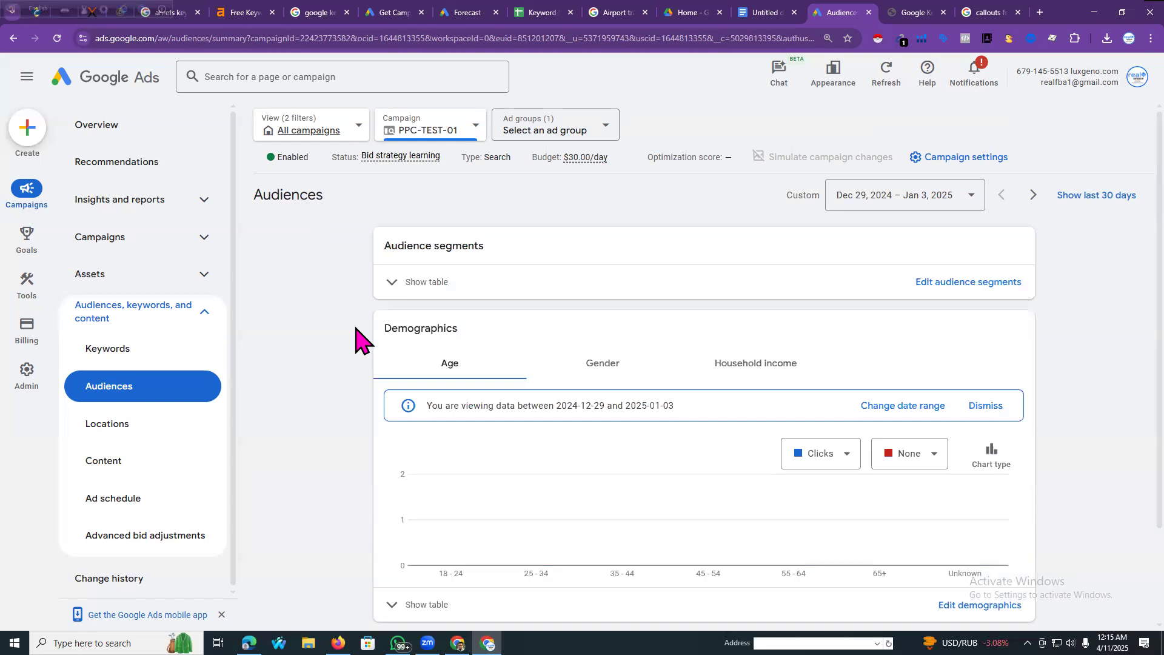
pyautogui.scroll(-3, 607, 368)
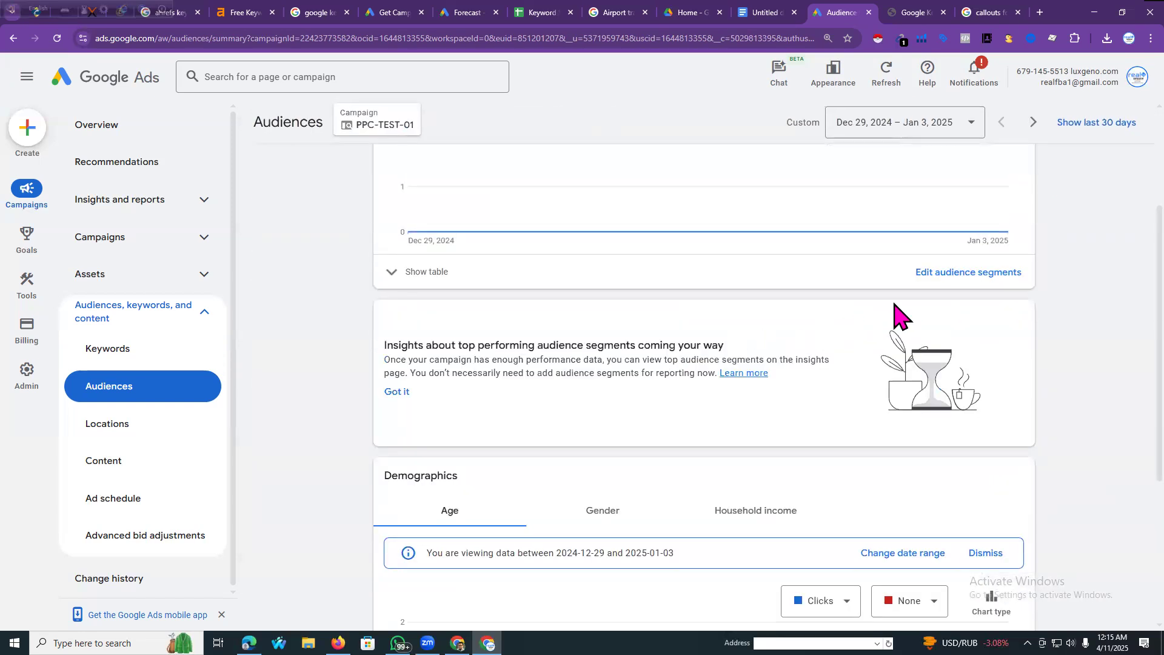
pyautogui.scroll(-3, 790, 517)
pyautogui.scroll(3, 752, 473)
pyautogui.scroll(-3, 592, 455)
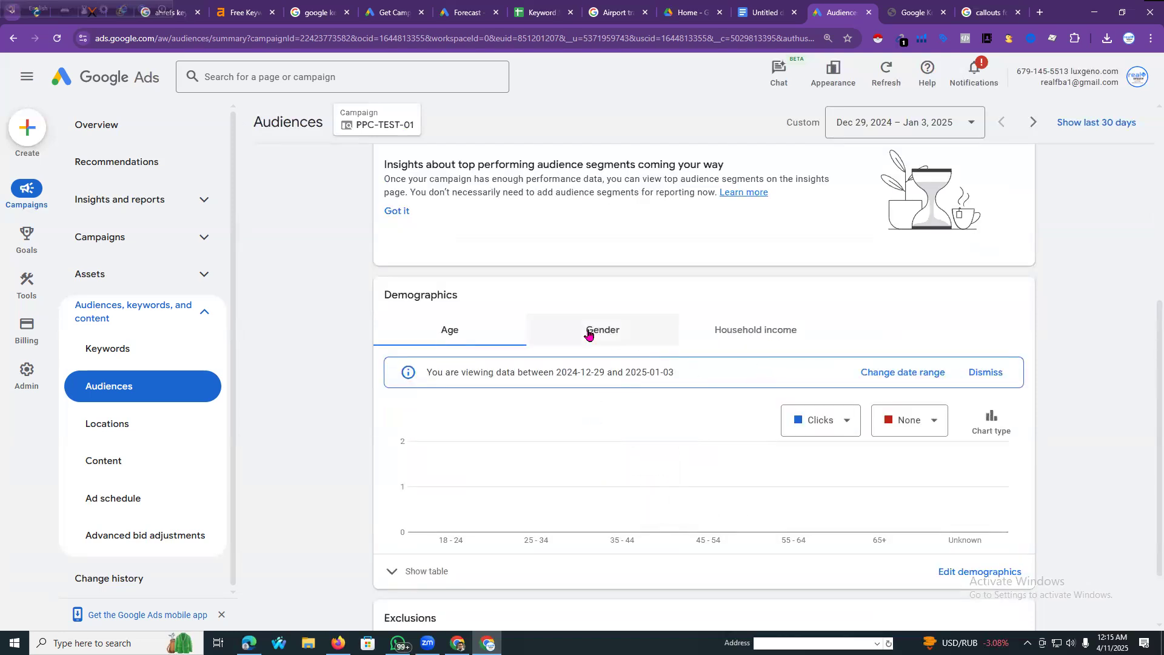
pyautogui.click(956, 573)
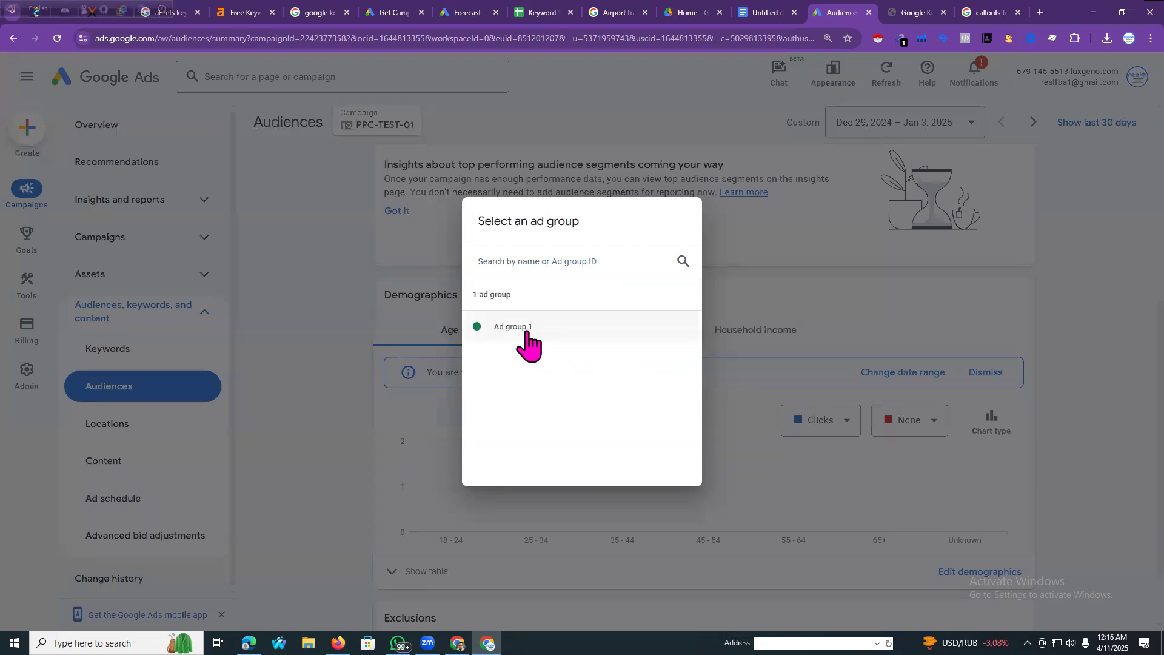
pyautogui.click(526, 331)
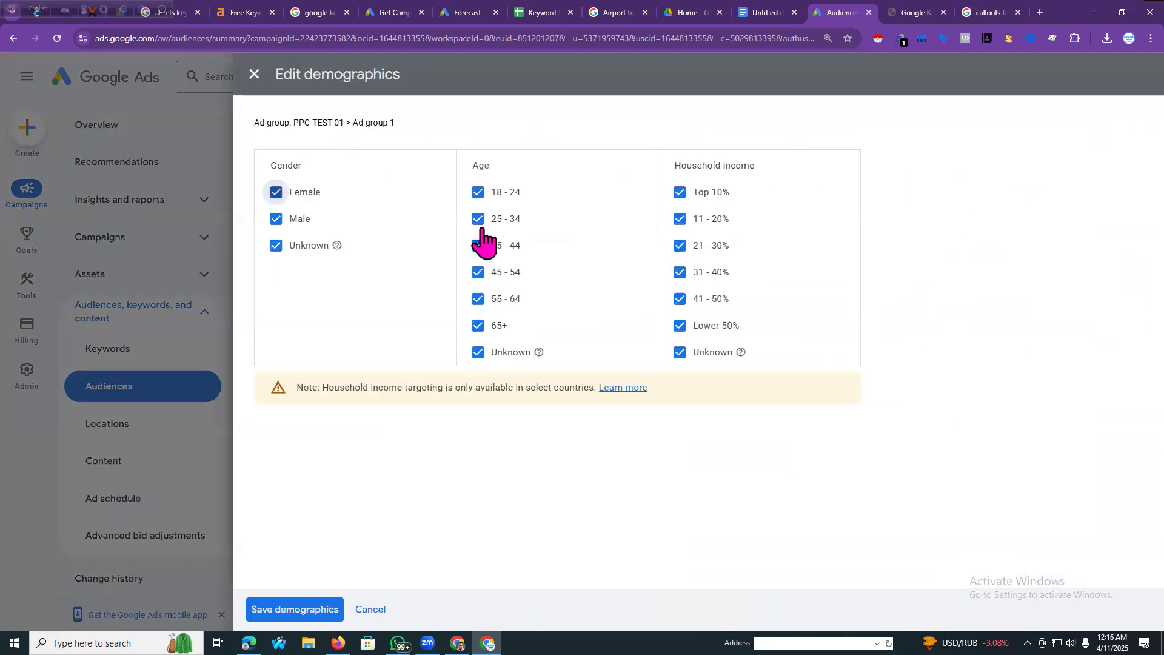
pyautogui.click(478, 194)
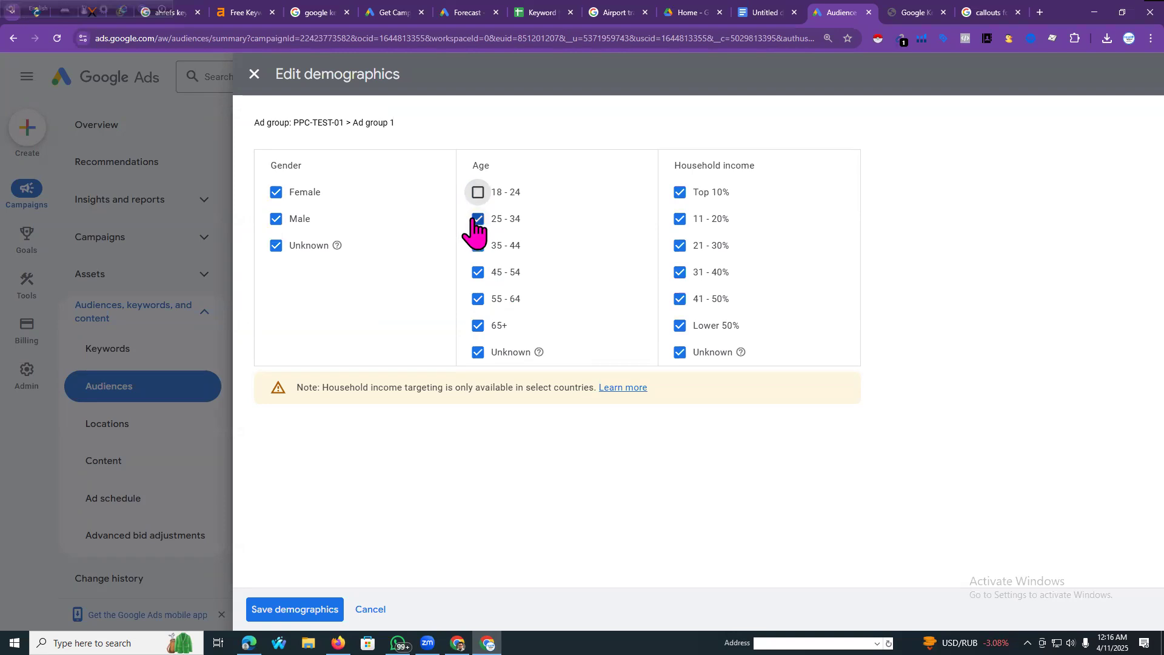
pyautogui.click(476, 221)
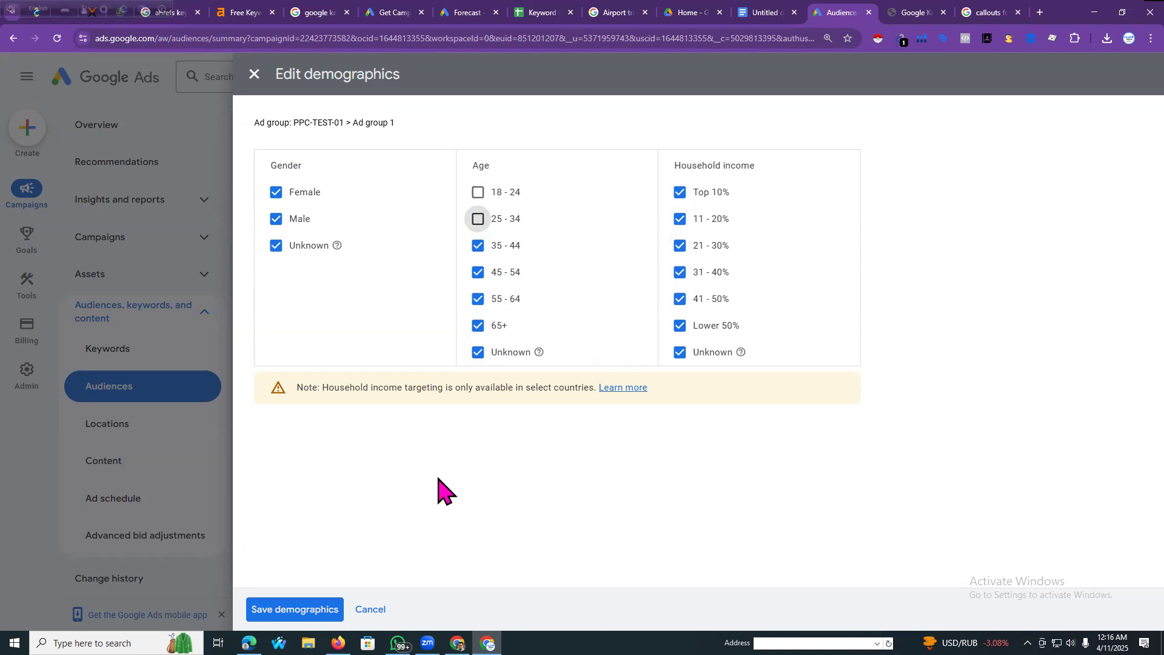
pyautogui.click(303, 609)
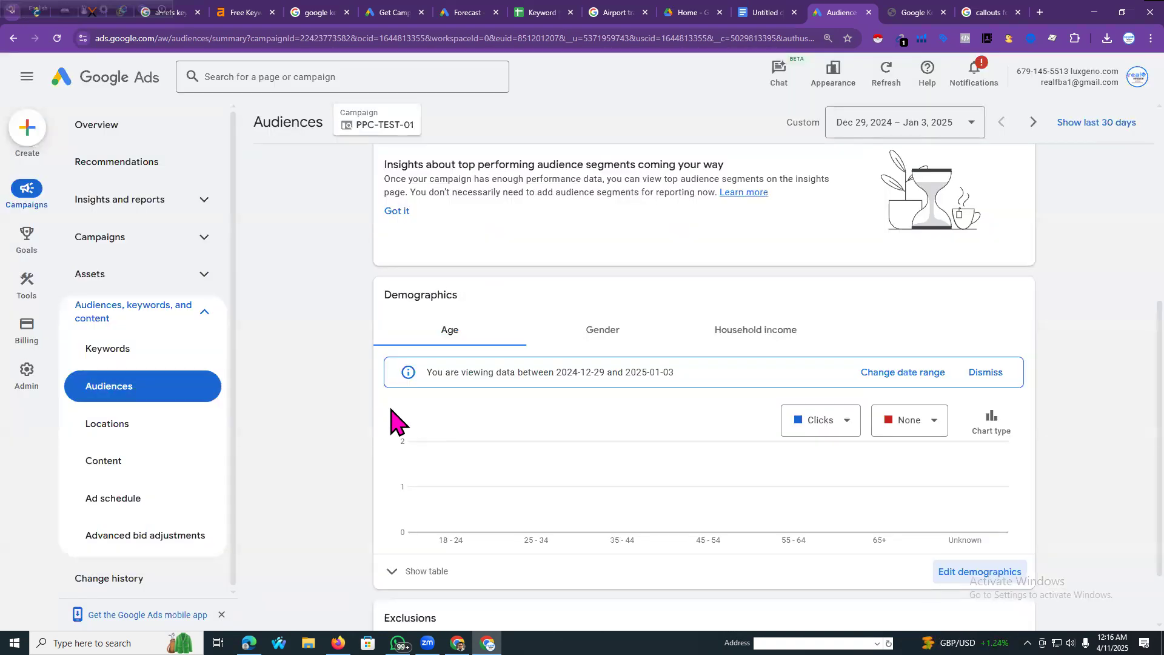
pyautogui.scroll(-1, 555, 417)
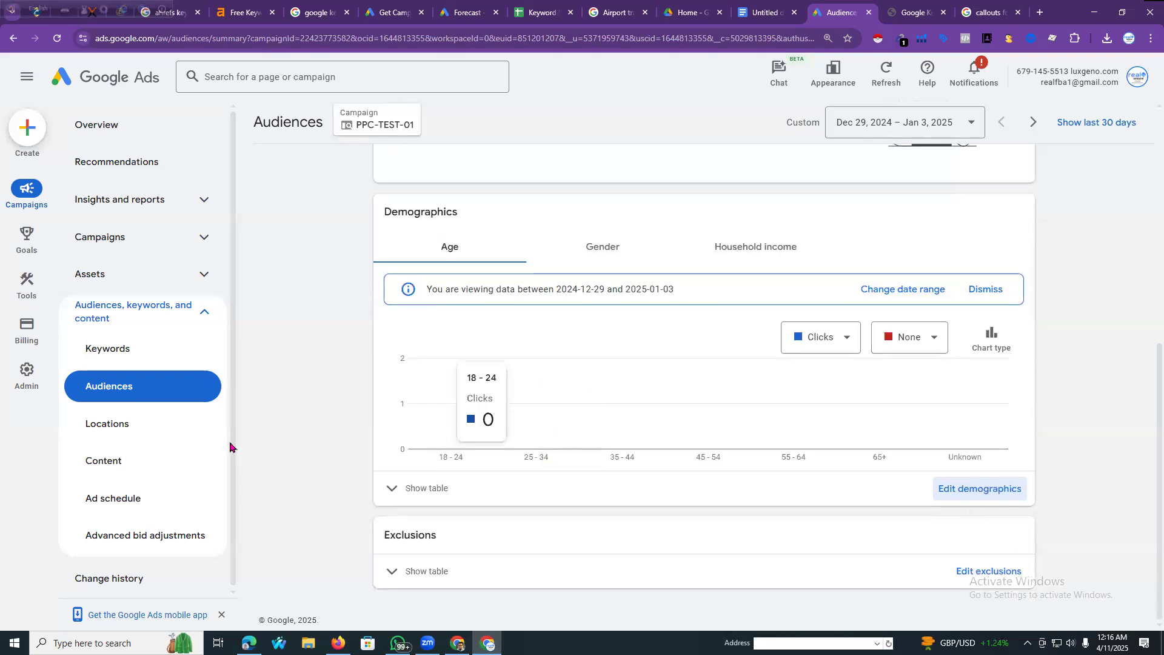
pyautogui.click(152, 516)
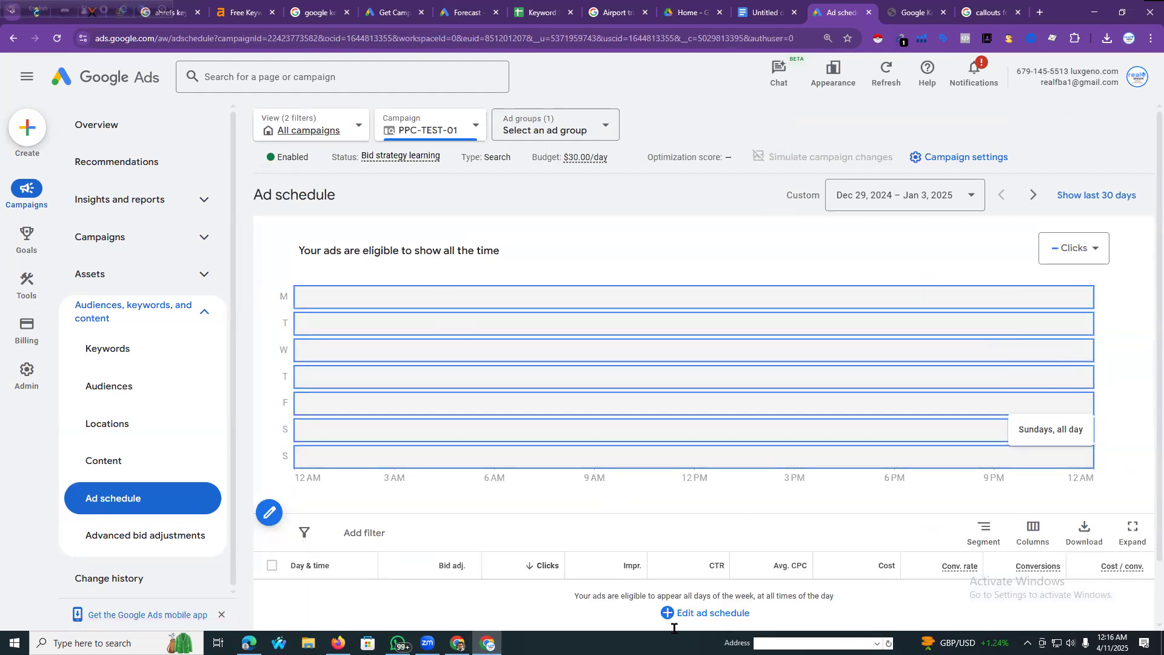
# Start a new ad schedule slot for Mondays - Fridays beginning at 7:00 AM.
pyautogui.click(687, 612)
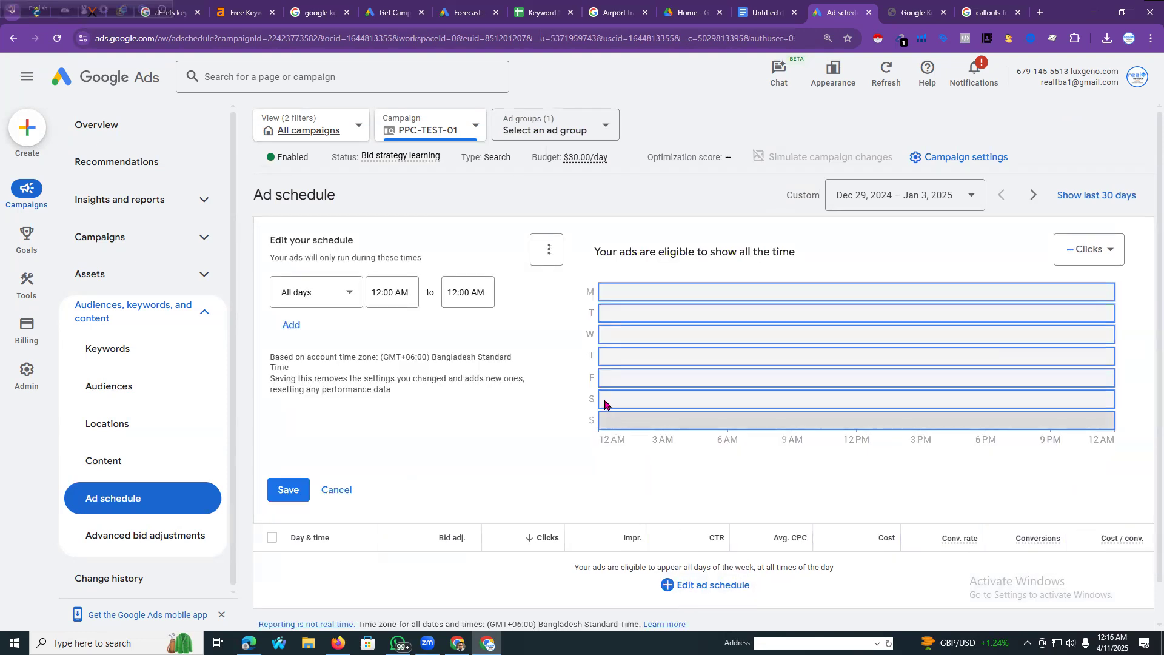
pyautogui.click(333, 299)
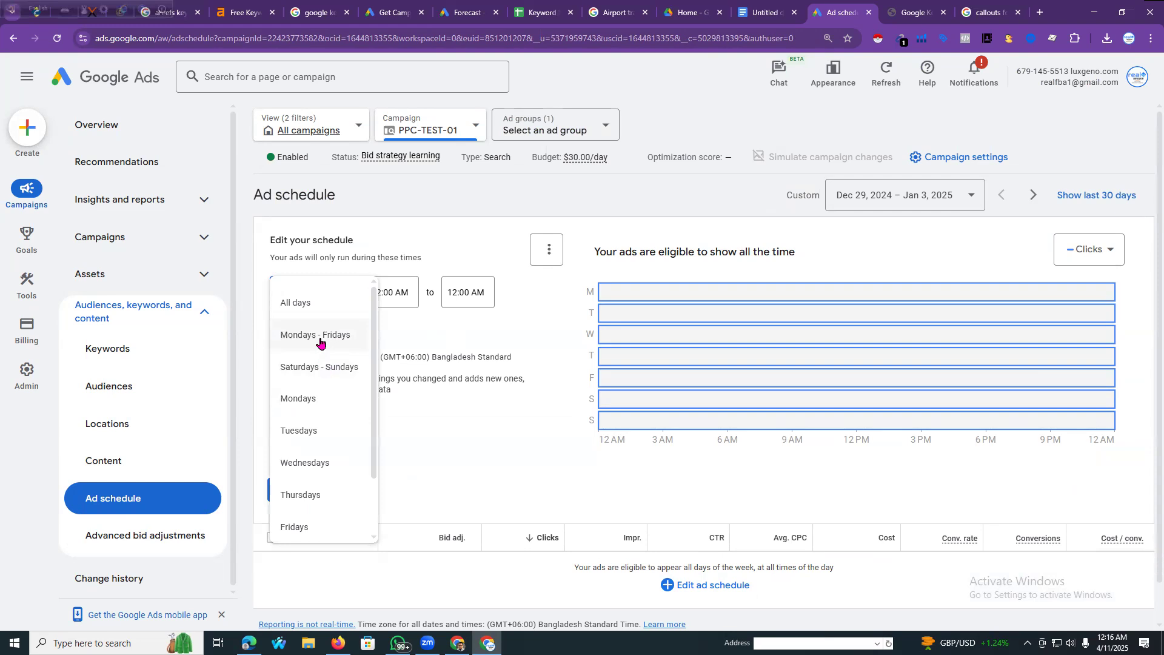
pyautogui.click(320, 340)
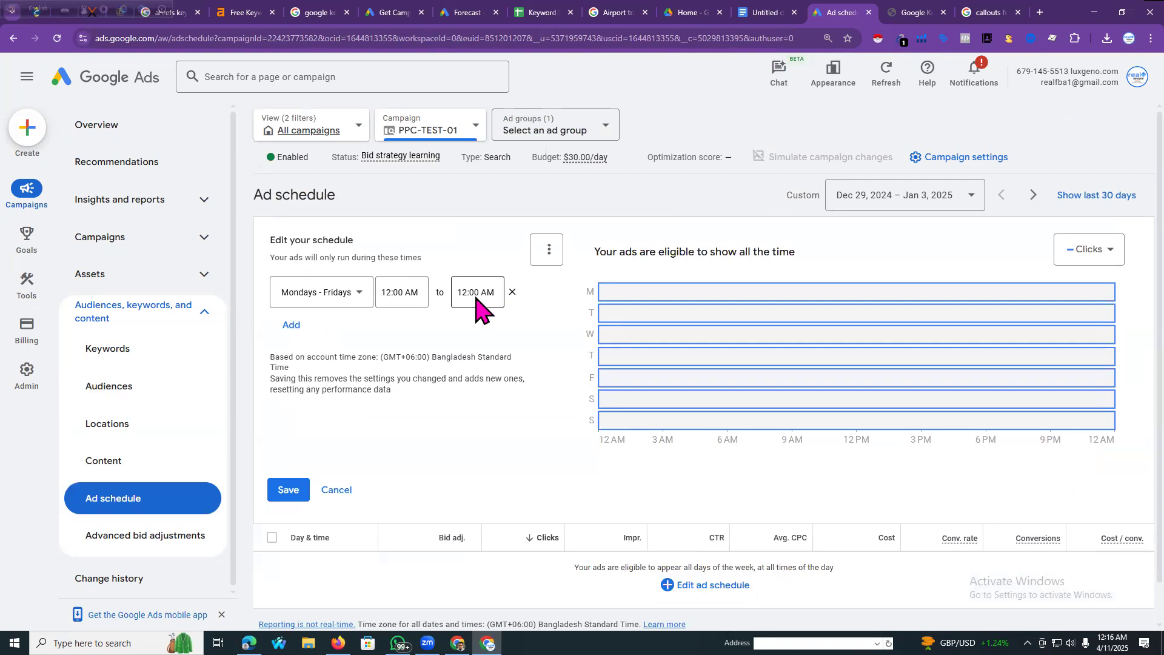
pyautogui.click(410, 293)
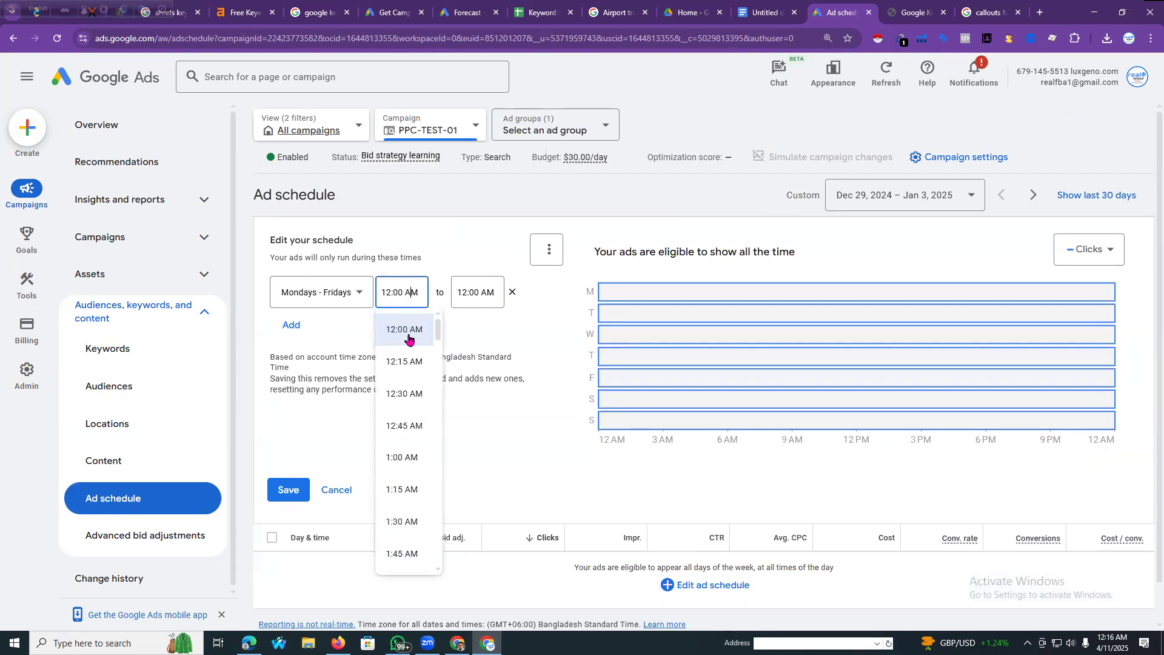
pyautogui.scroll(-2, 418, 446)
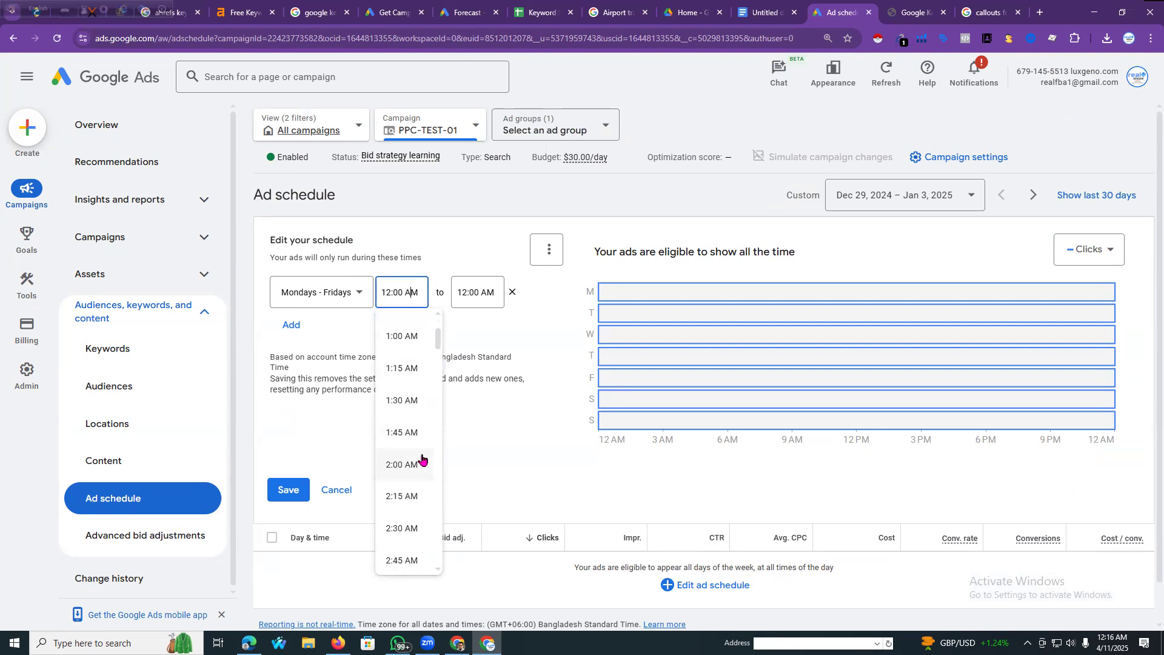
pyautogui.scroll(2, 417, 447)
pyautogui.scroll(-5, 417, 446)
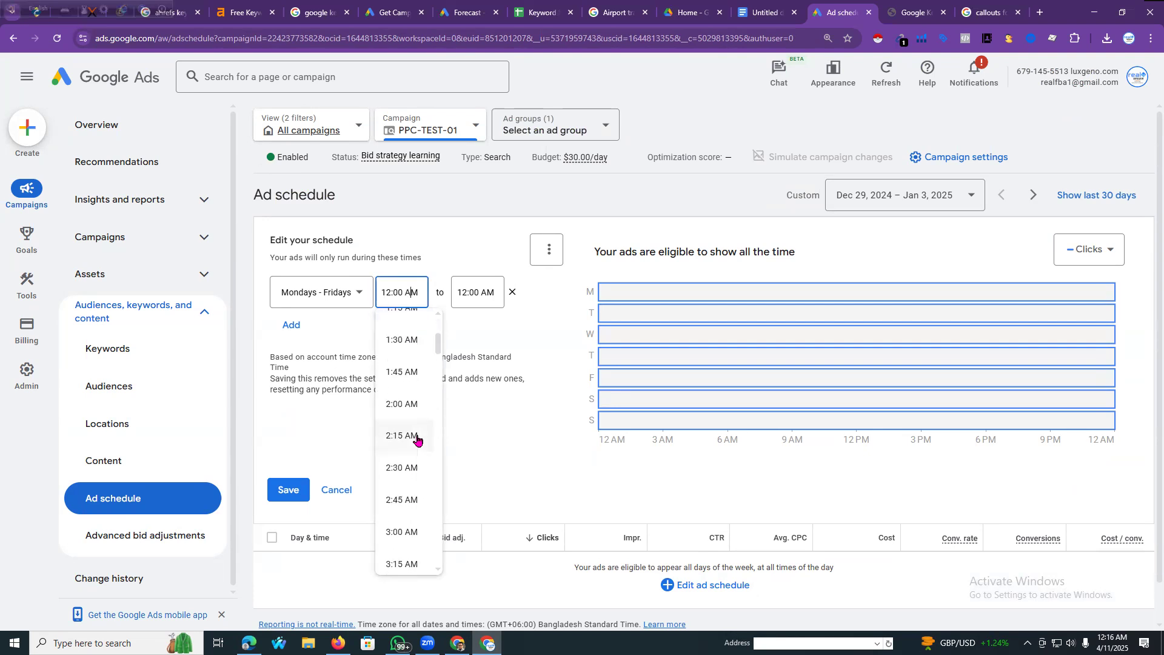
pyautogui.scroll(-2, 418, 525)
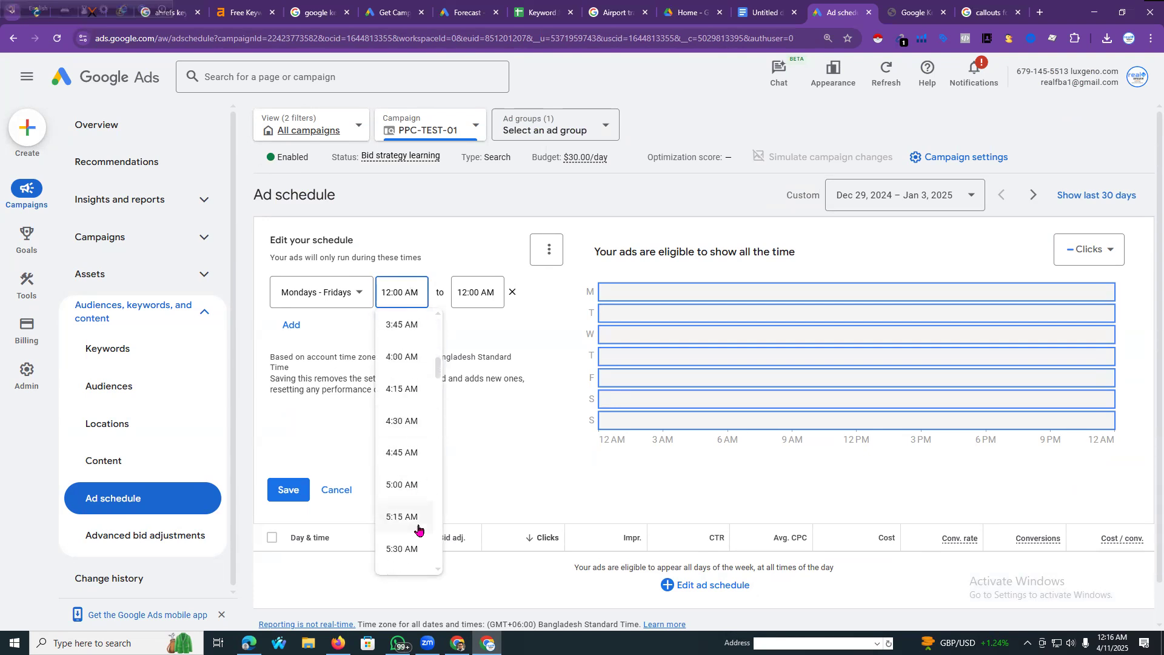
pyautogui.scroll(-1, 418, 527)
pyautogui.scroll(-2, 416, 518)
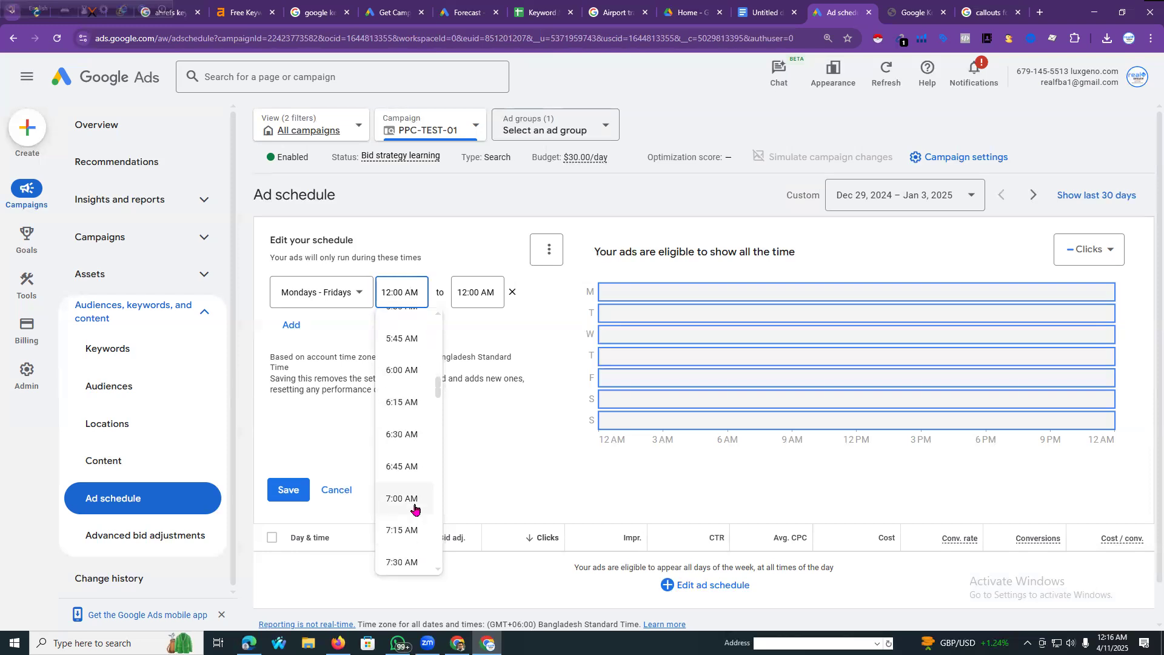
pyautogui.click(414, 505)
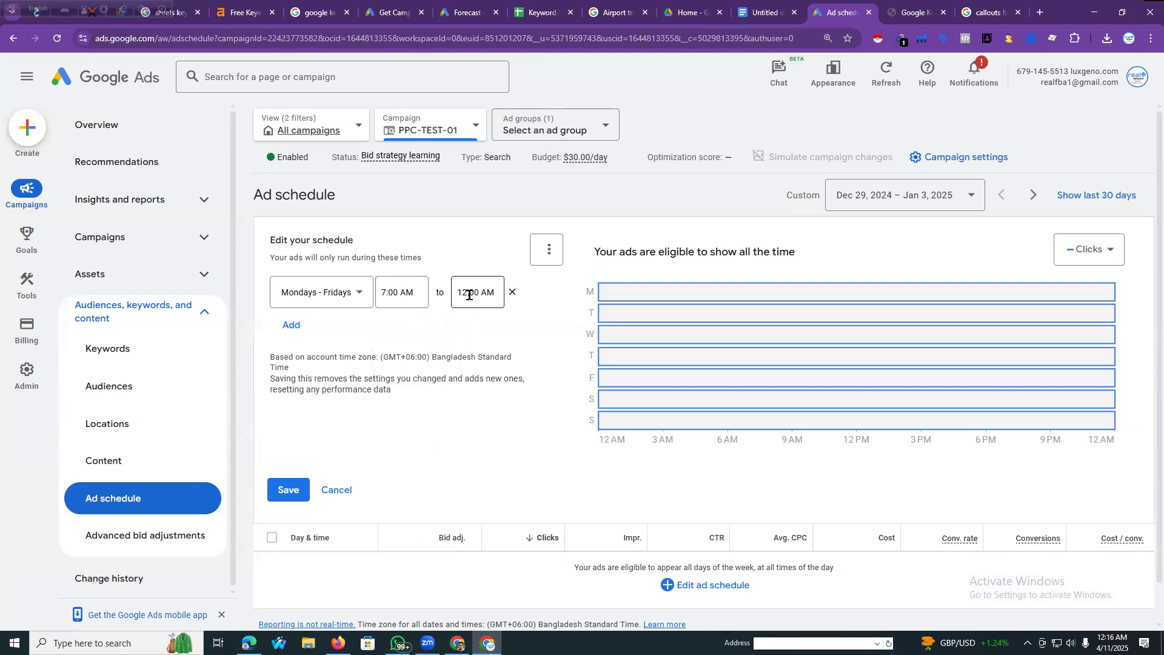
# Set the weekday slot's end time to 10:00 AM.
pyautogui.click(469, 294)
pyautogui.scroll(-8, 485, 467)
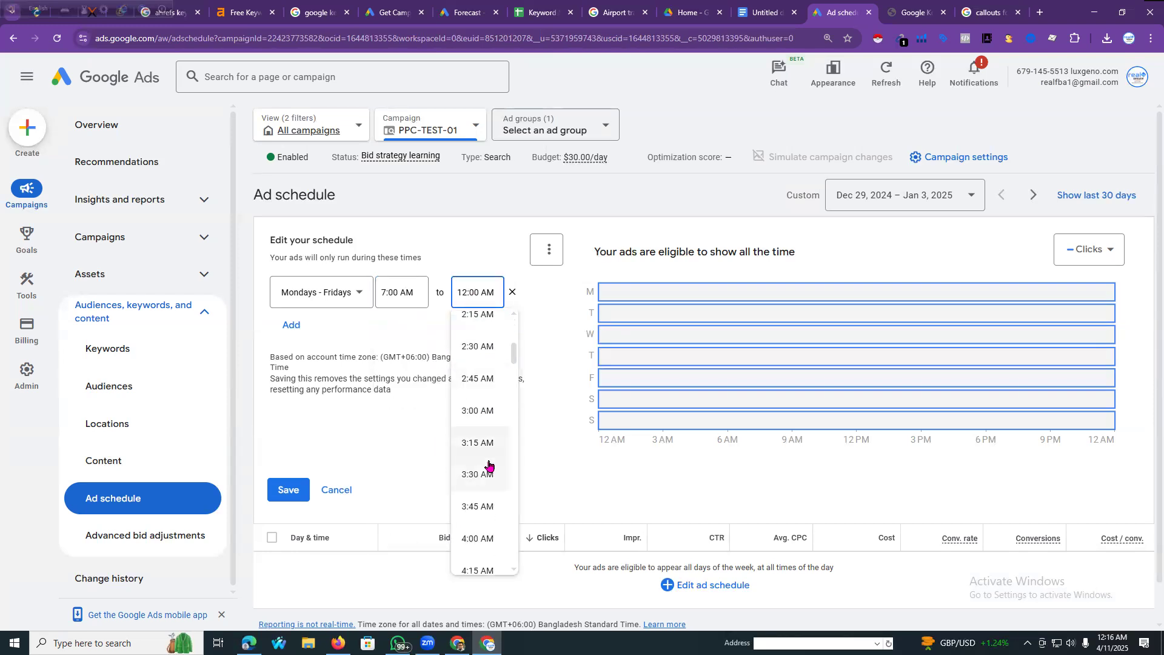
pyautogui.click(427, 643)
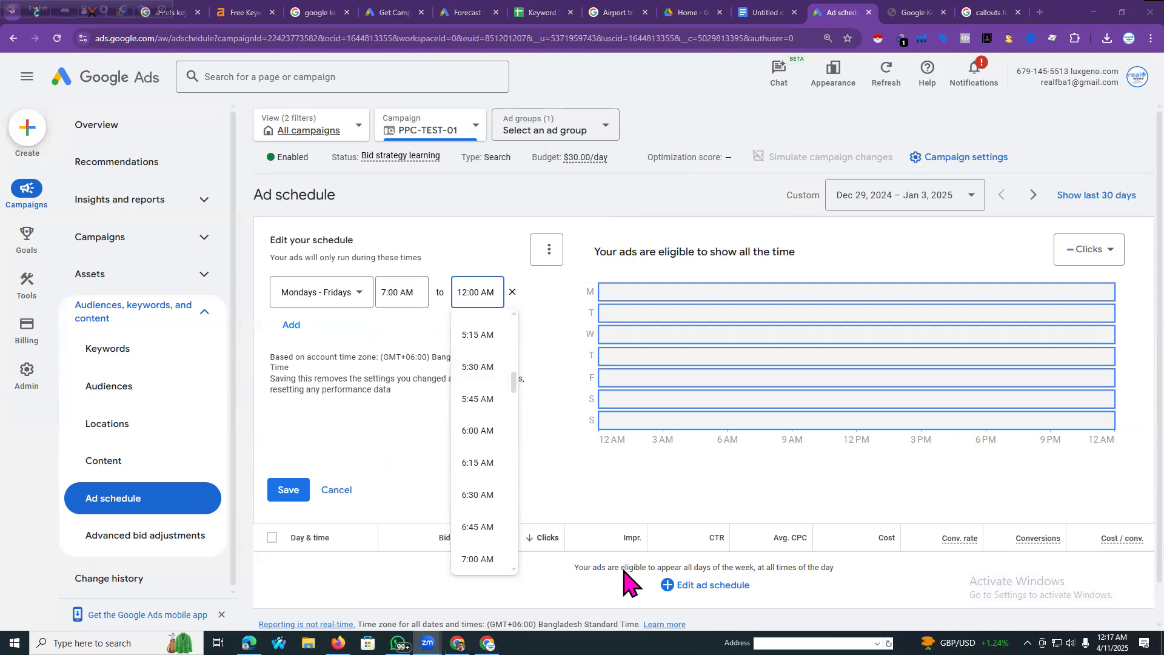
pyautogui.scroll(-7, 503, 509)
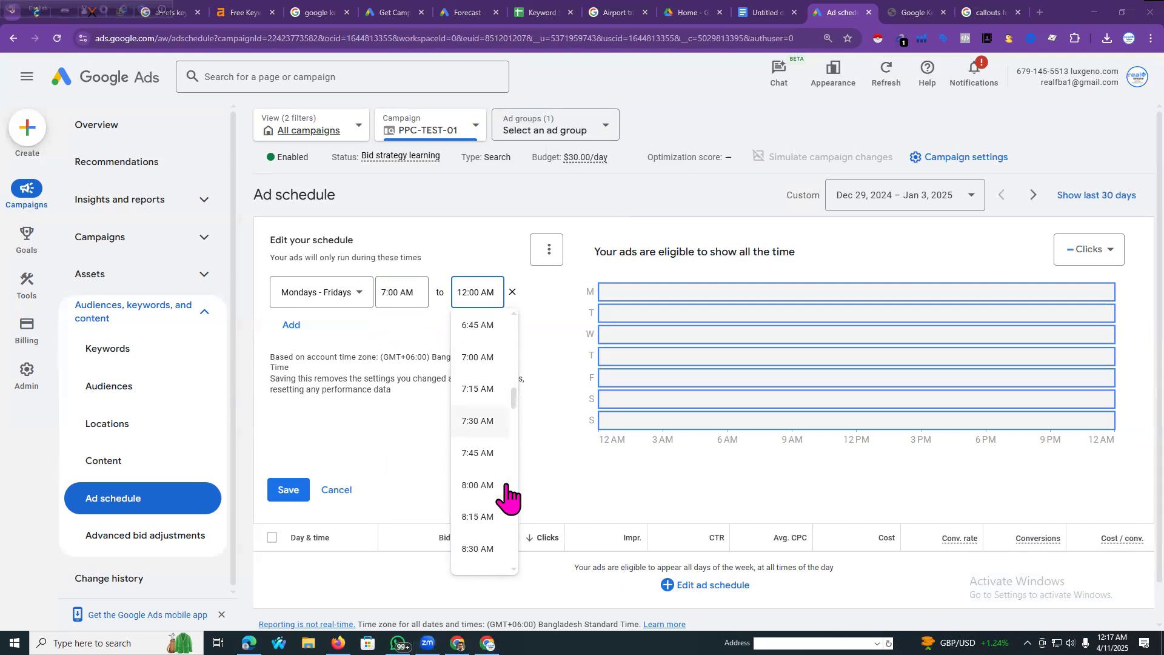
pyautogui.scroll(-7, 501, 530)
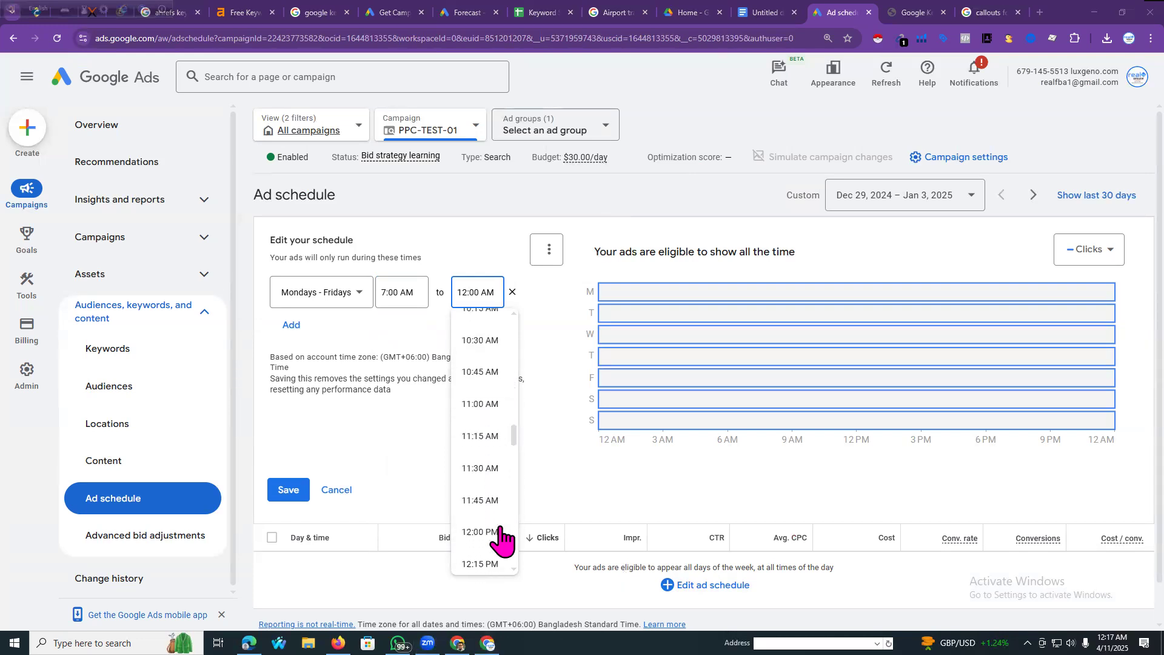
pyautogui.scroll(2, 484, 449)
pyautogui.scroll(2, 476, 418)
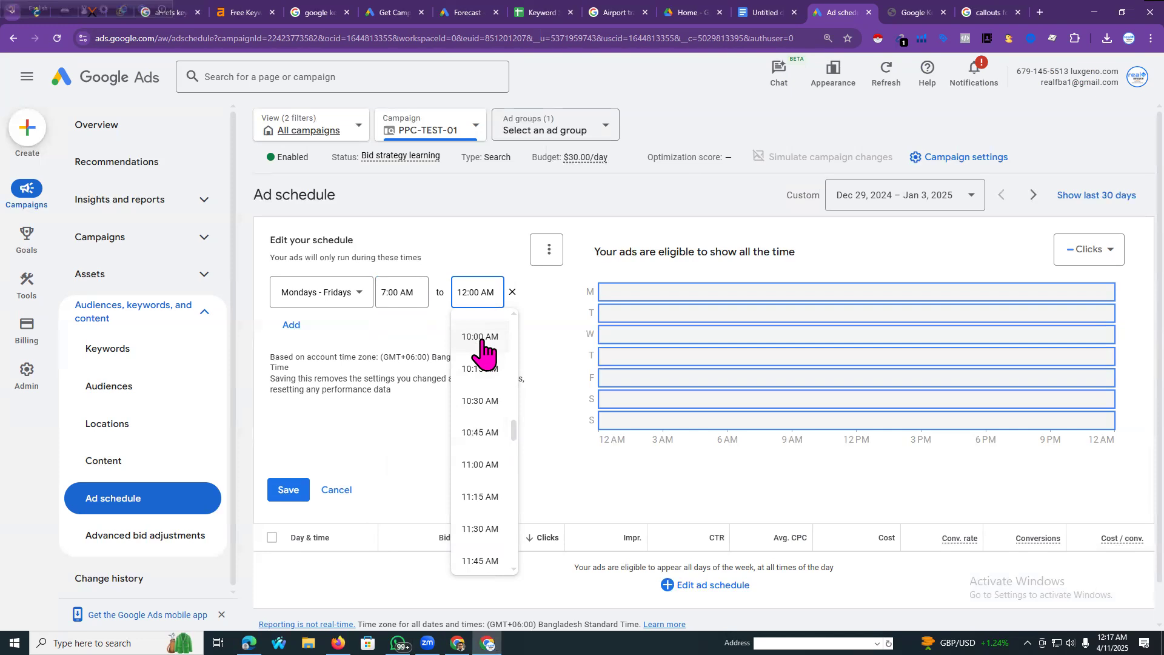
pyautogui.click(480, 340)
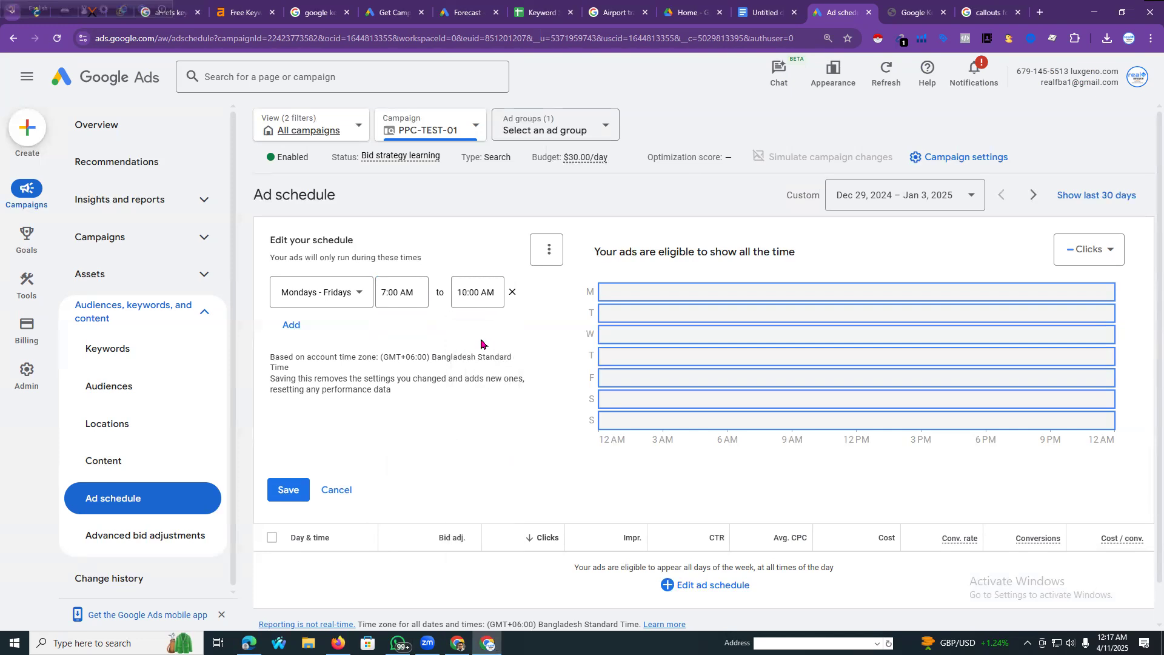
# Save the Mondays–Fridays 7:00–10:00 AM schedule and check the Day & time rows.
pyautogui.click(293, 495)
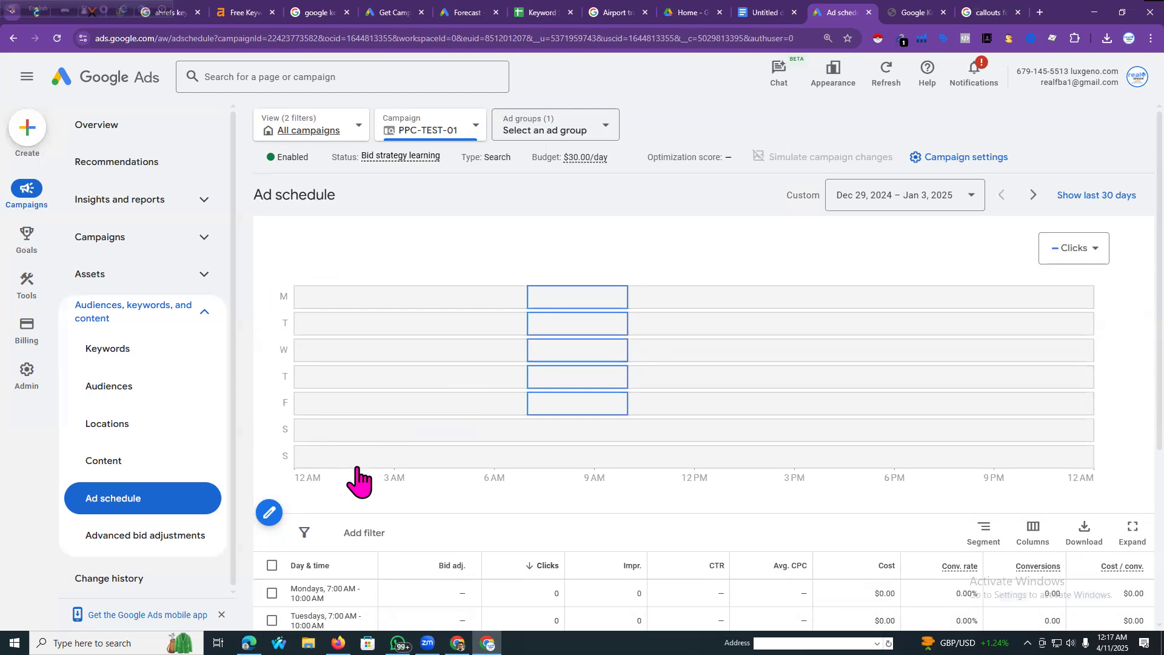
pyautogui.scroll(-3, 356, 470)
pyautogui.scroll(-2, 355, 476)
# Review the campaign's targeted locations, then open its Keywords list.
pyautogui.click(169, 437)
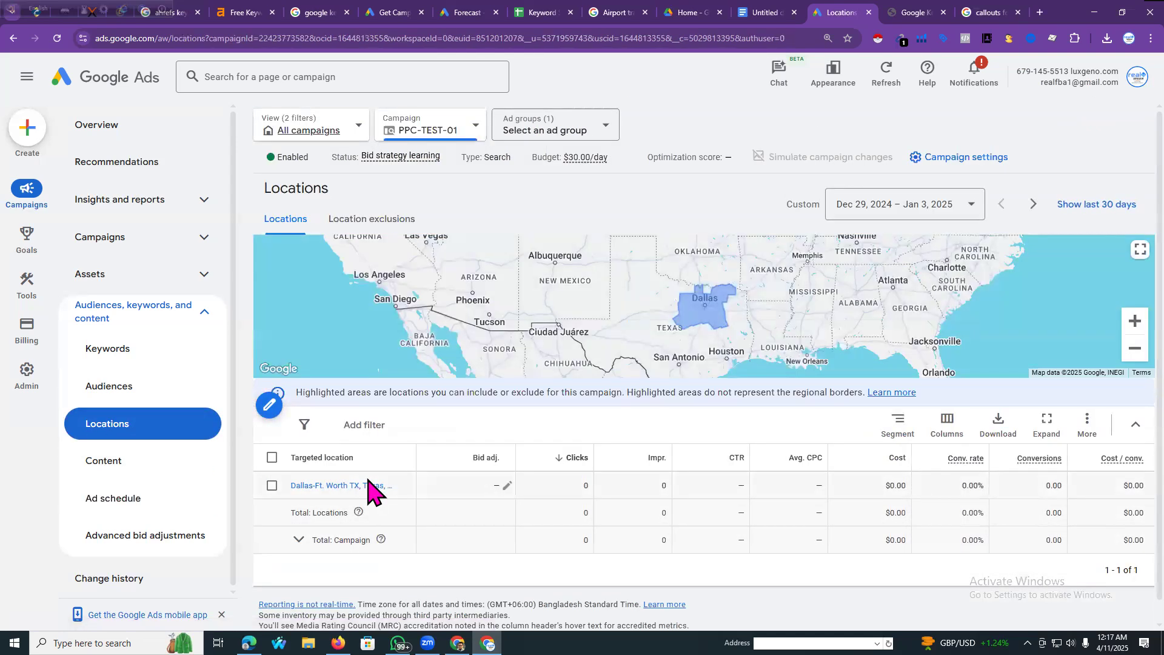
pyautogui.click(139, 356)
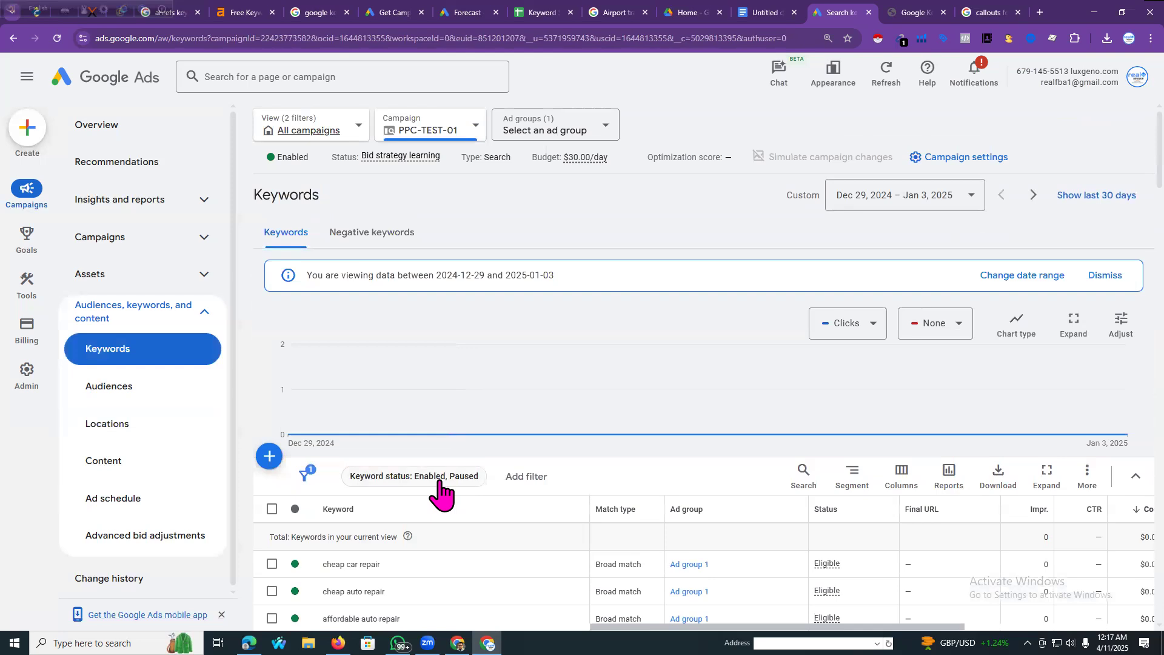
pyautogui.scroll(-3, 467, 471)
pyautogui.scroll(-1, 466, 471)
pyautogui.scroll(-2, 457, 425)
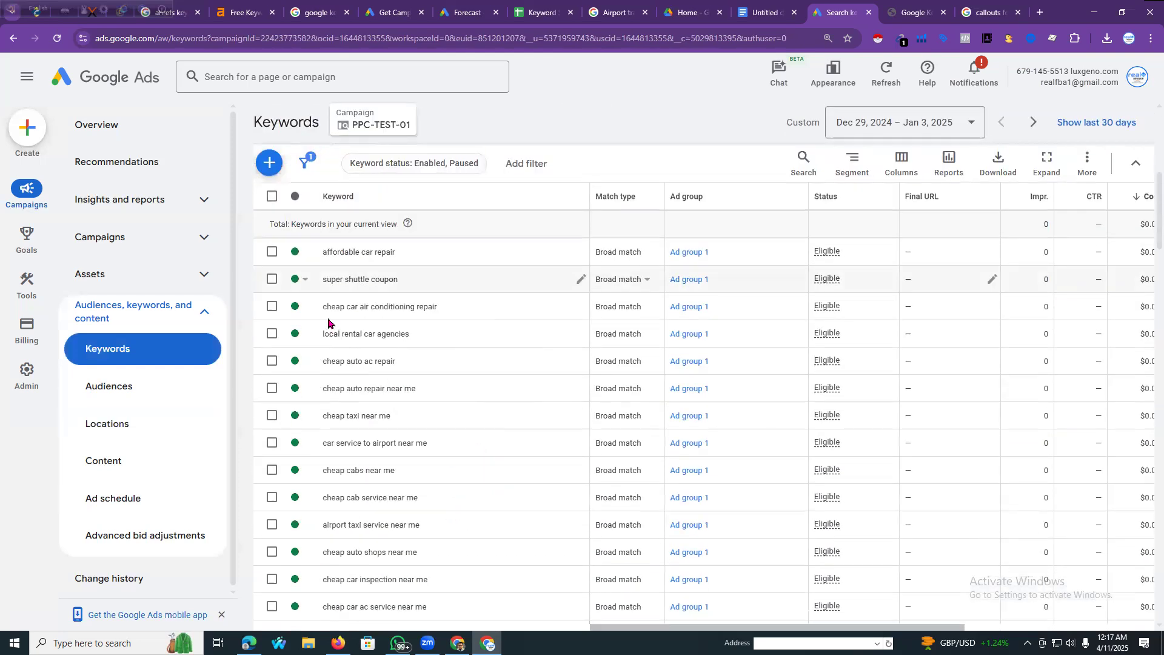
pyautogui.scroll(1, 329, 328)
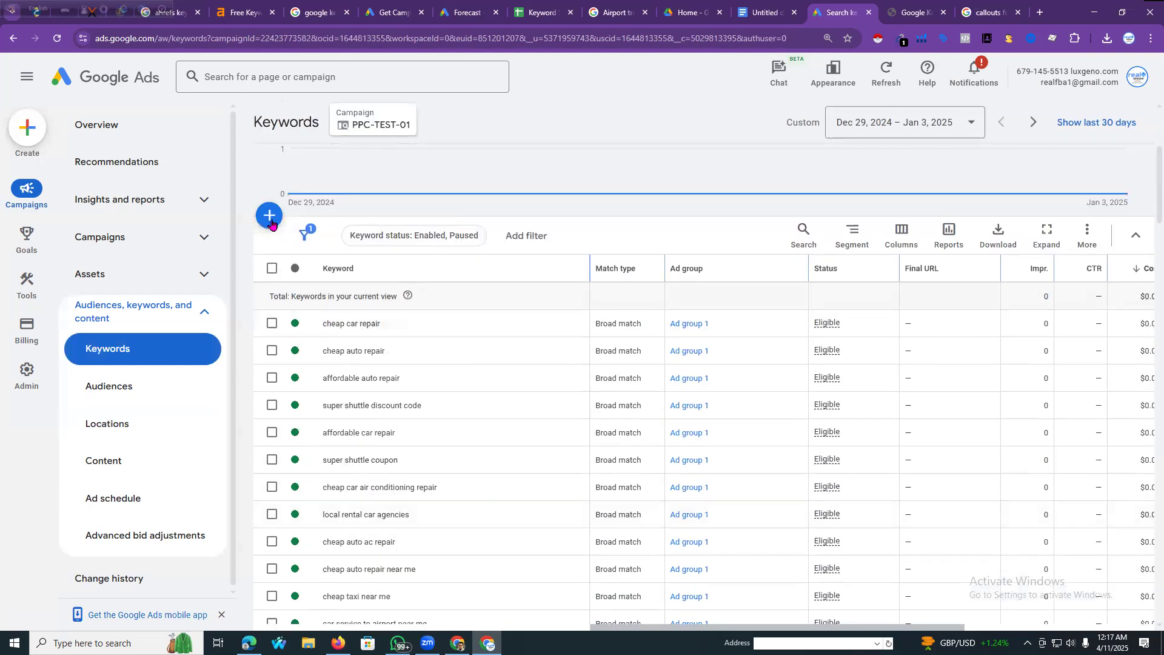
# Open the Add Keywords form for Ad group 1, leaving the keyword box empty.
pyautogui.click(272, 220)
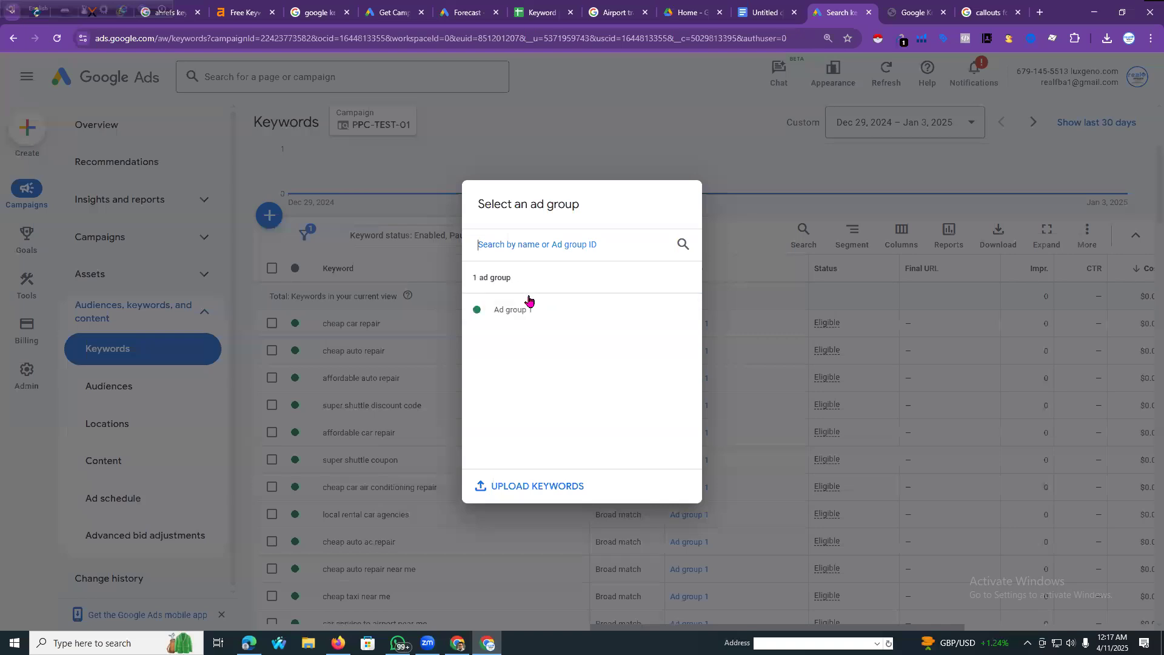
pyautogui.click(516, 314)
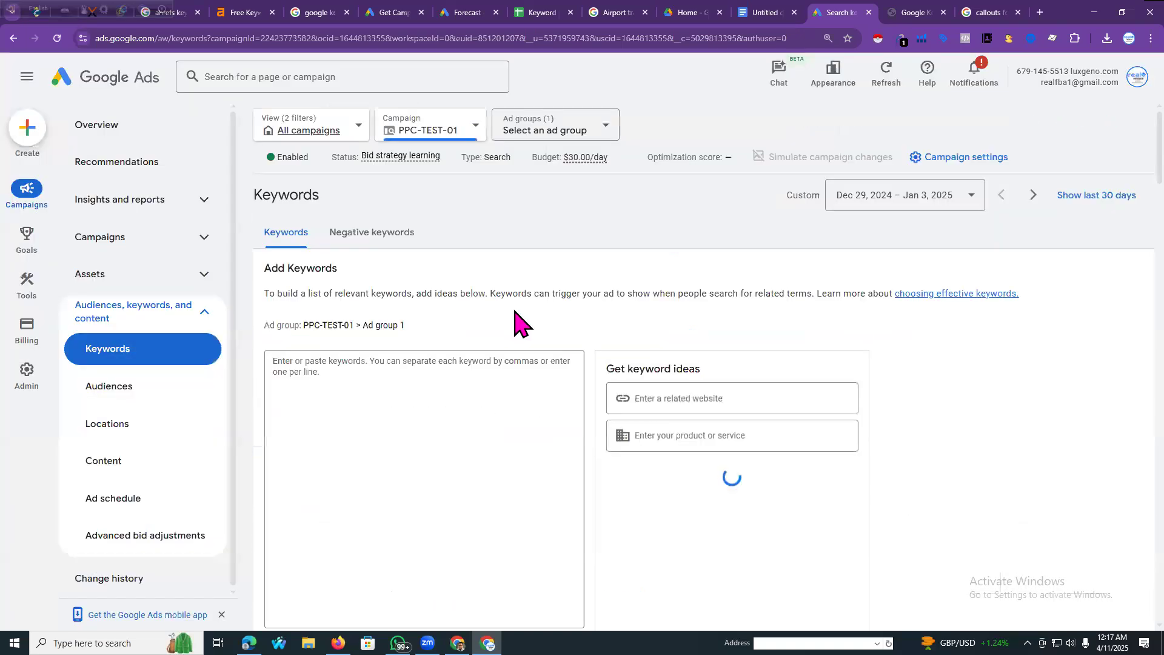
pyautogui.click(350, 386)
pyautogui.scroll(-4, 350, 387)
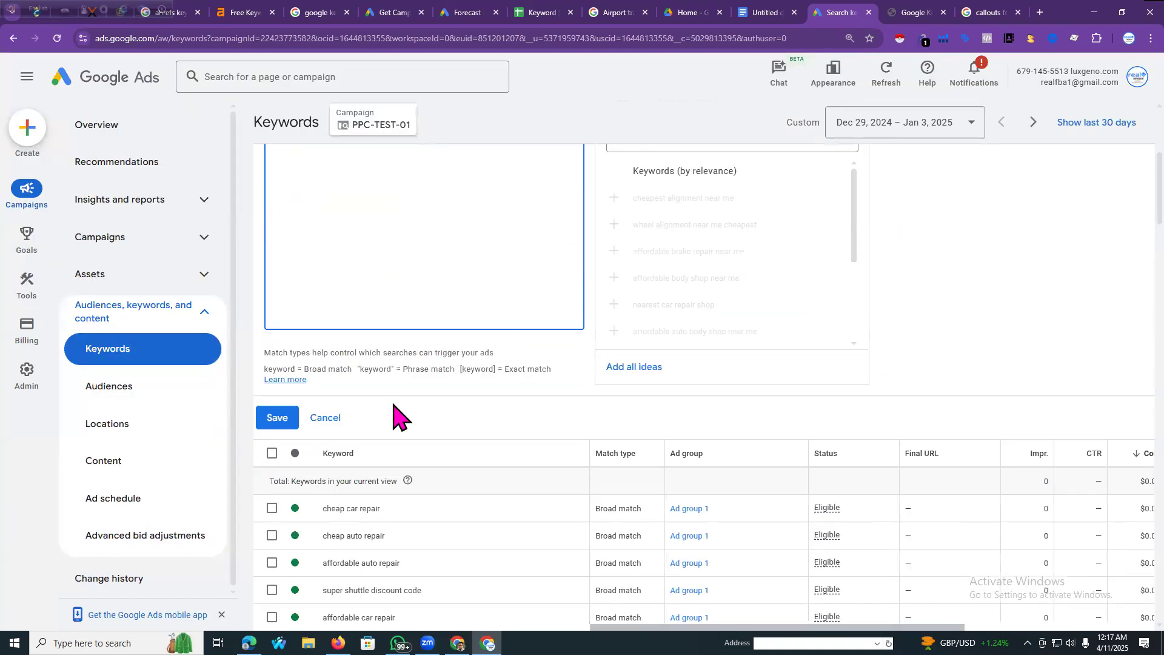
pyautogui.scroll(-5, 365, 476)
pyautogui.scroll(-5, 365, 478)
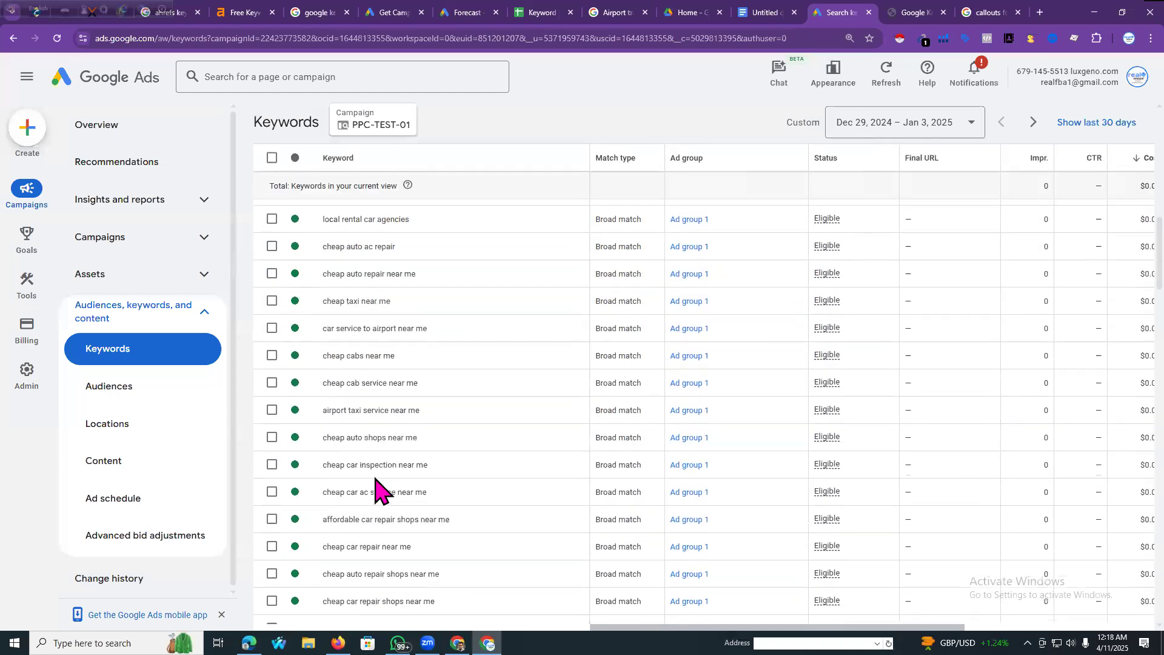
pyautogui.scroll(15, 375, 464)
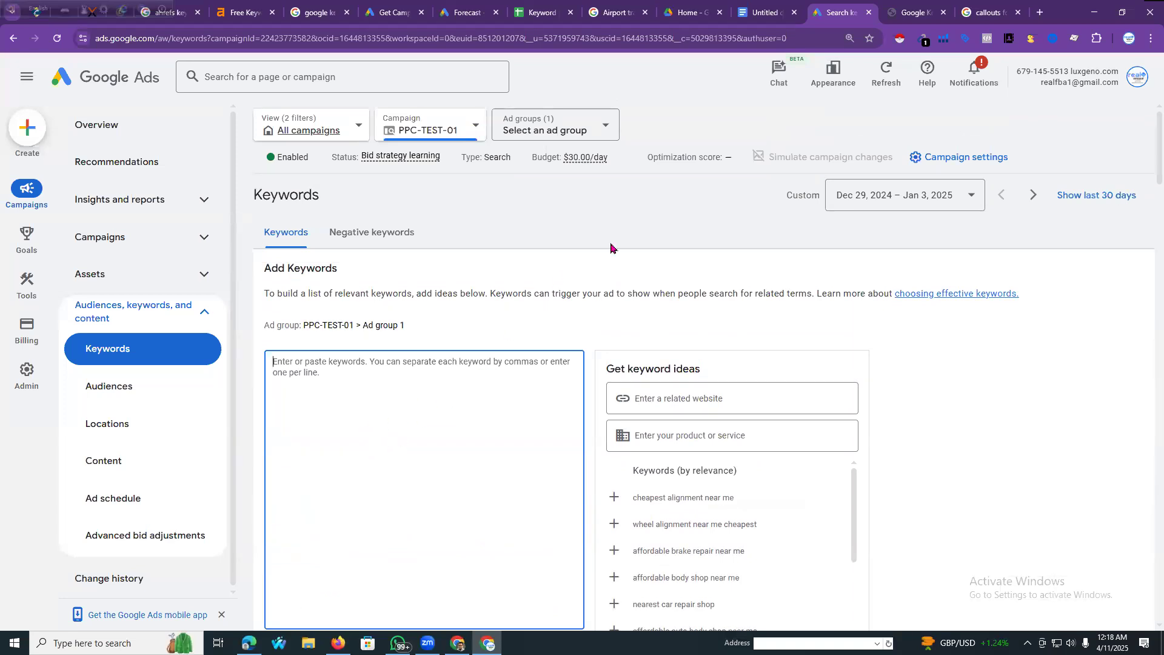
pyautogui.click(617, 216)
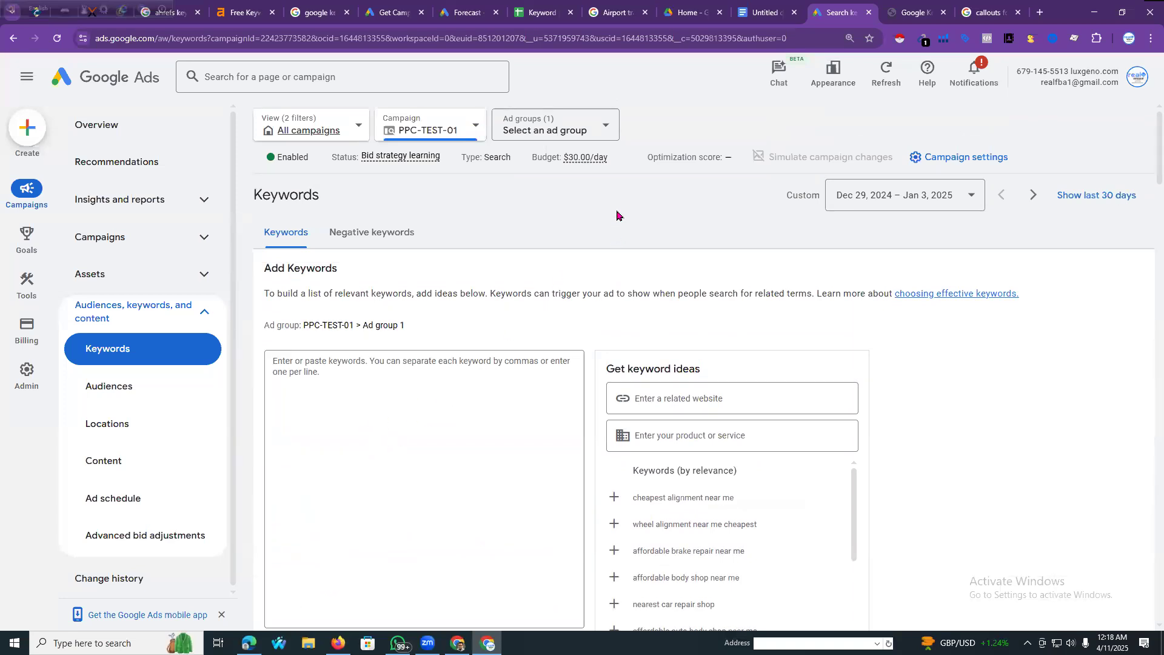
# Open the PPC-TEST-01 overview and scroll through the Ads, Keywords and Locations cards.
pyautogui.click(106, 129)
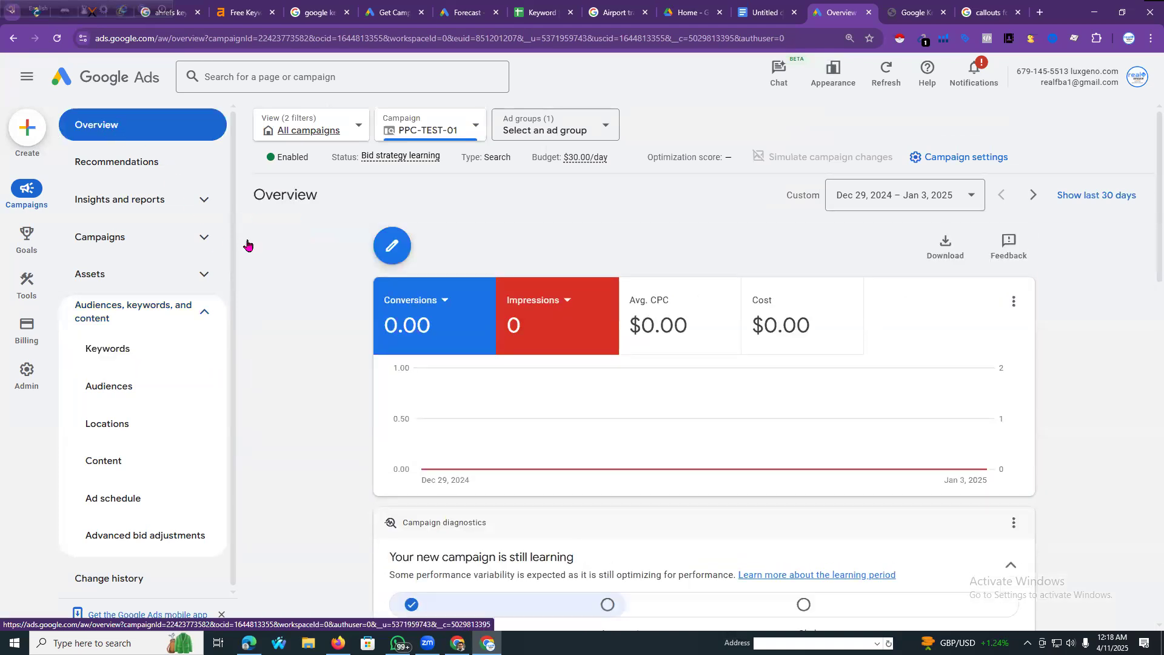
pyautogui.scroll(-4, 354, 328)
pyautogui.scroll(-12, 354, 327)
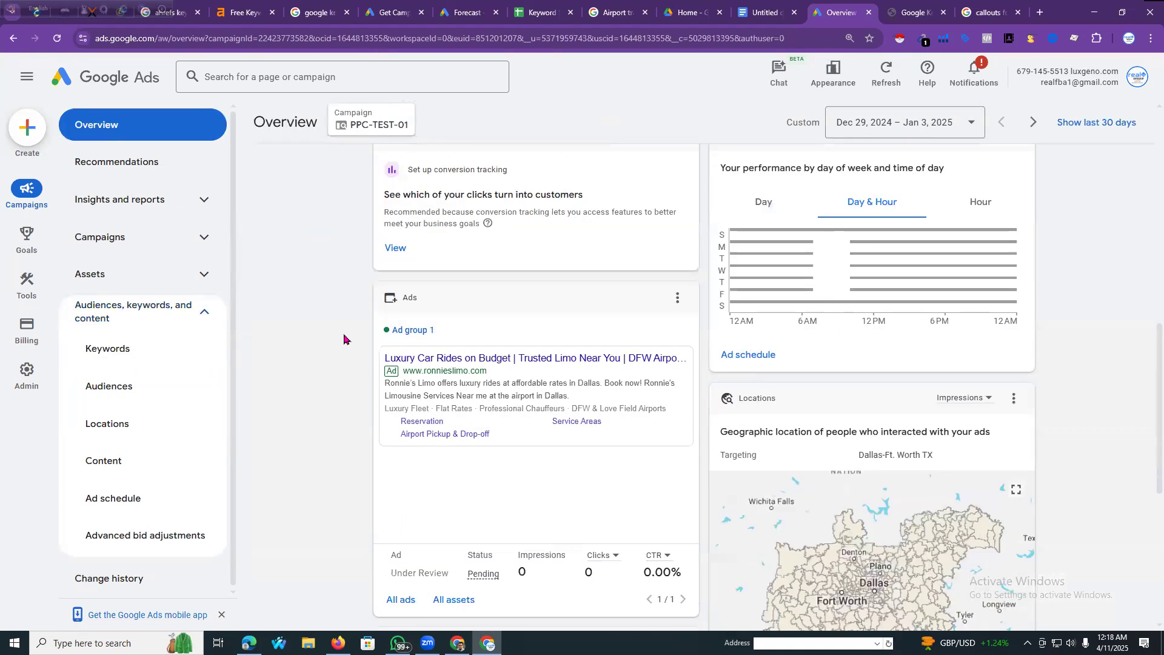
pyautogui.scroll(-2, 341, 341)
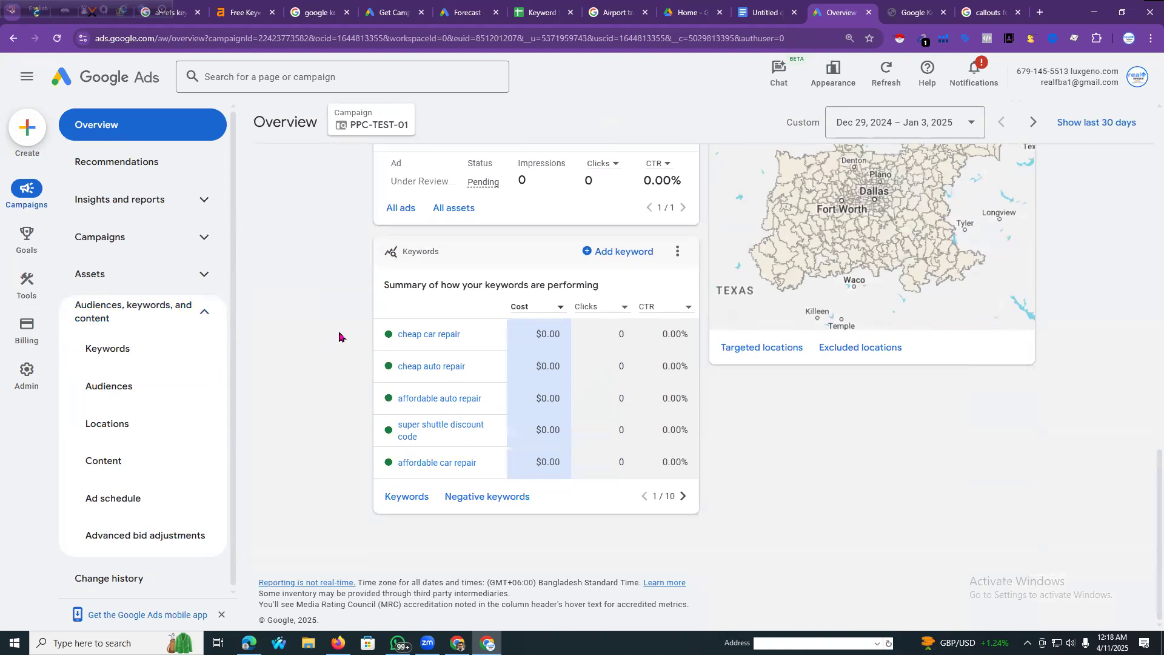
pyautogui.scroll(7, 338, 337)
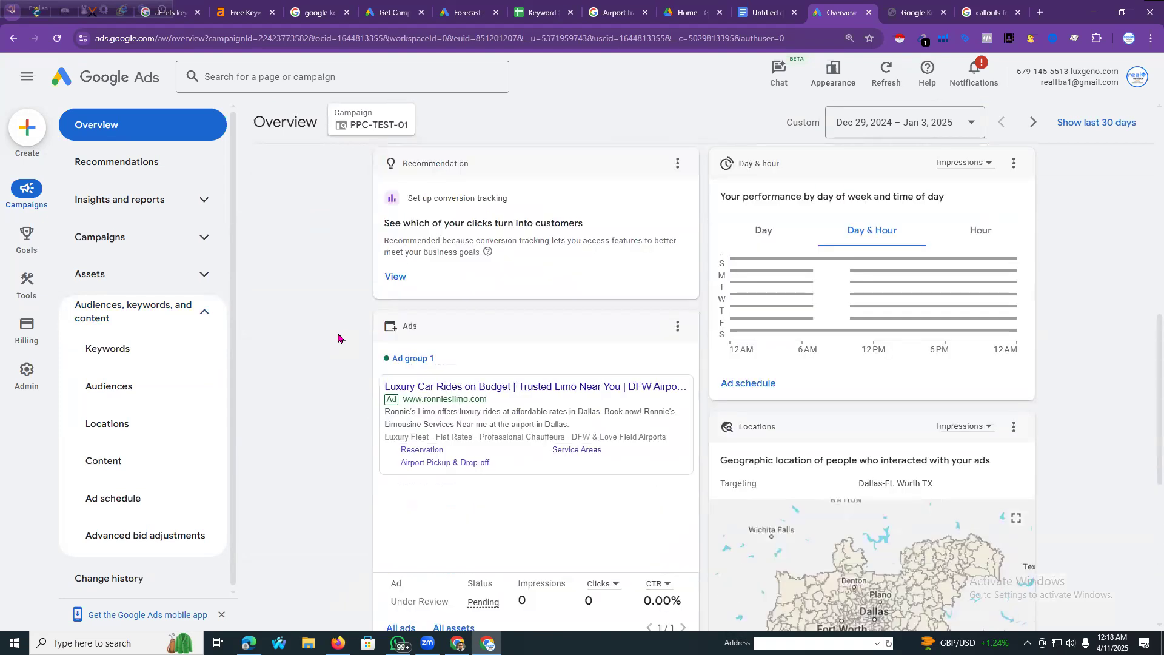
pyautogui.scroll(-6, 339, 340)
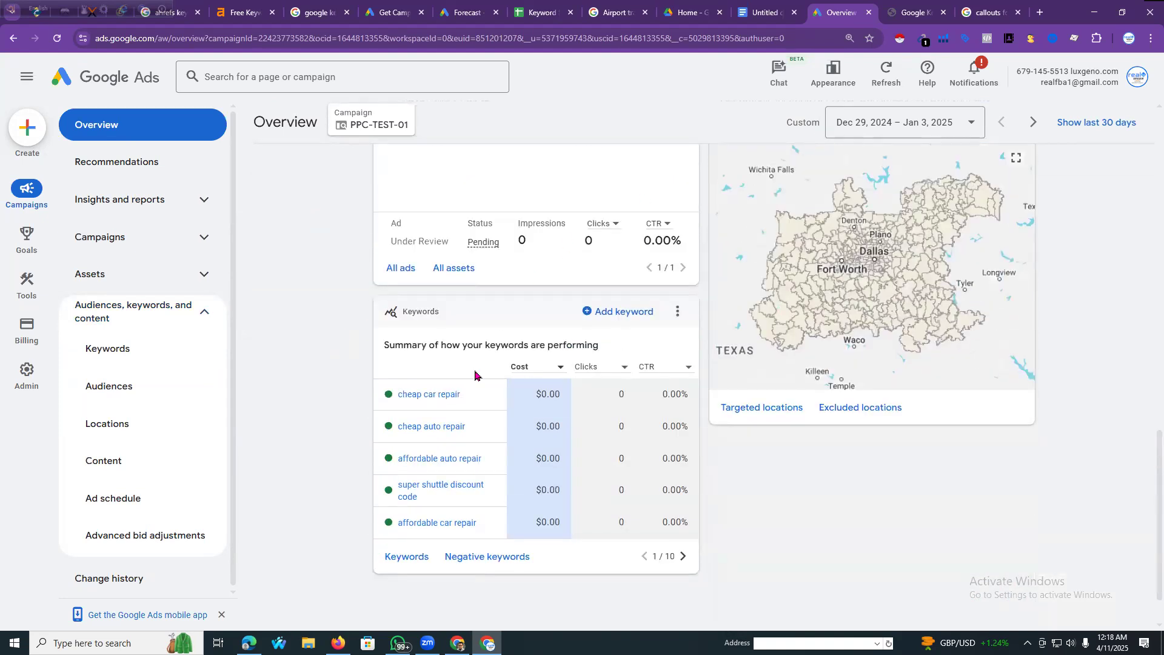
# Switch over to the Zoom Workplace window.
pyautogui.moveTo(489, 459)
pyautogui.moveTo(427, 642)
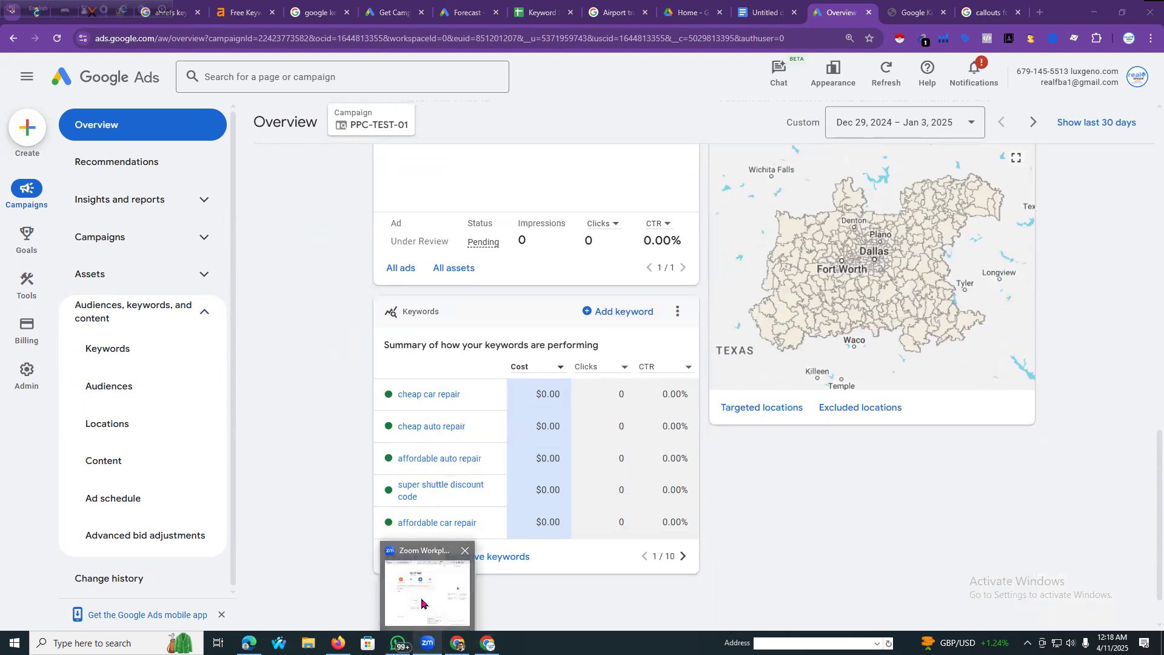
pyautogui.click(424, 604)
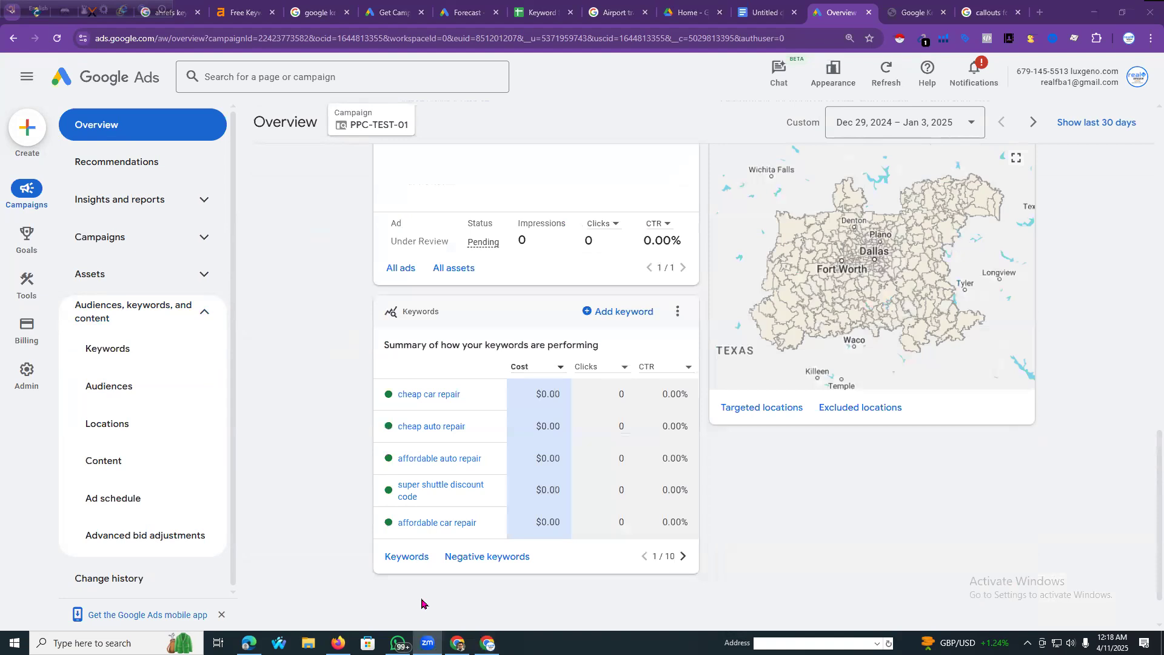